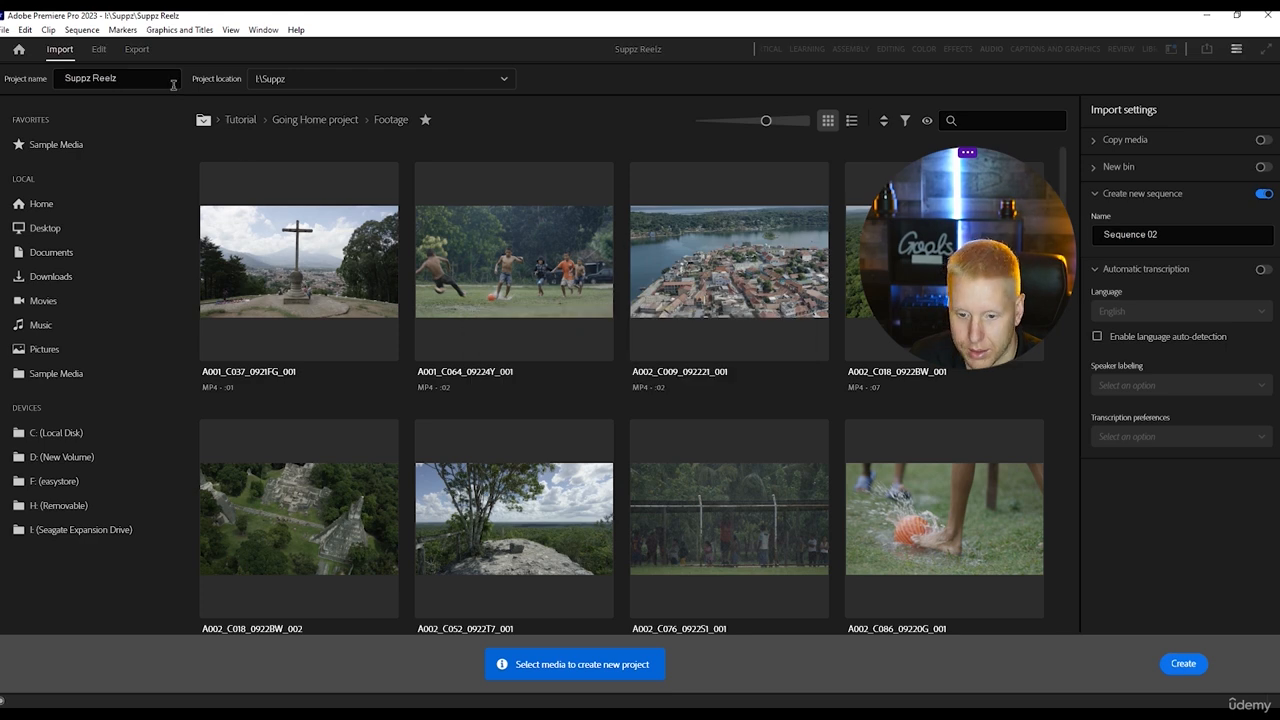
# Name the new project "Suppz Reelz 2" and create it.
pyautogui.click(155, 80)
pyautogui.write('2')
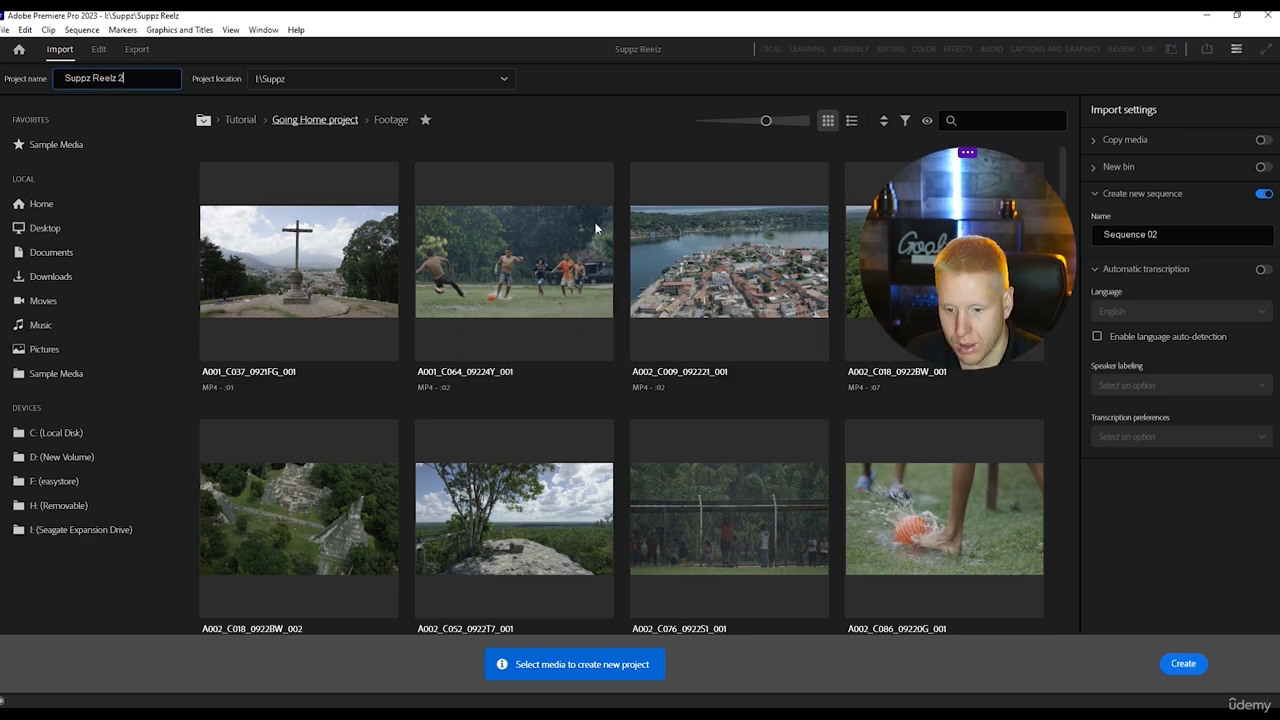
pyautogui.click(1188, 666)
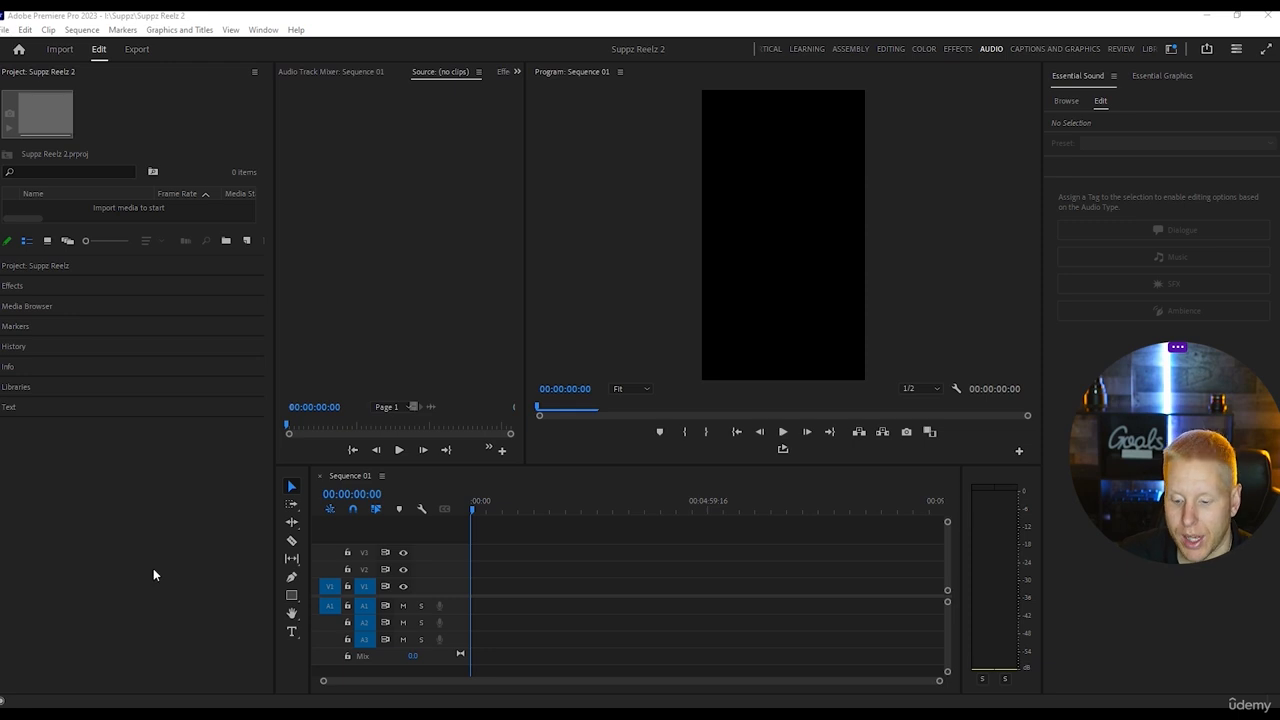
# Create a new vertical sequence with a frame size of 1080 horizontal by 1920 vertical.
pyautogui.click(219, 491)
pyautogui.click(4, 30)
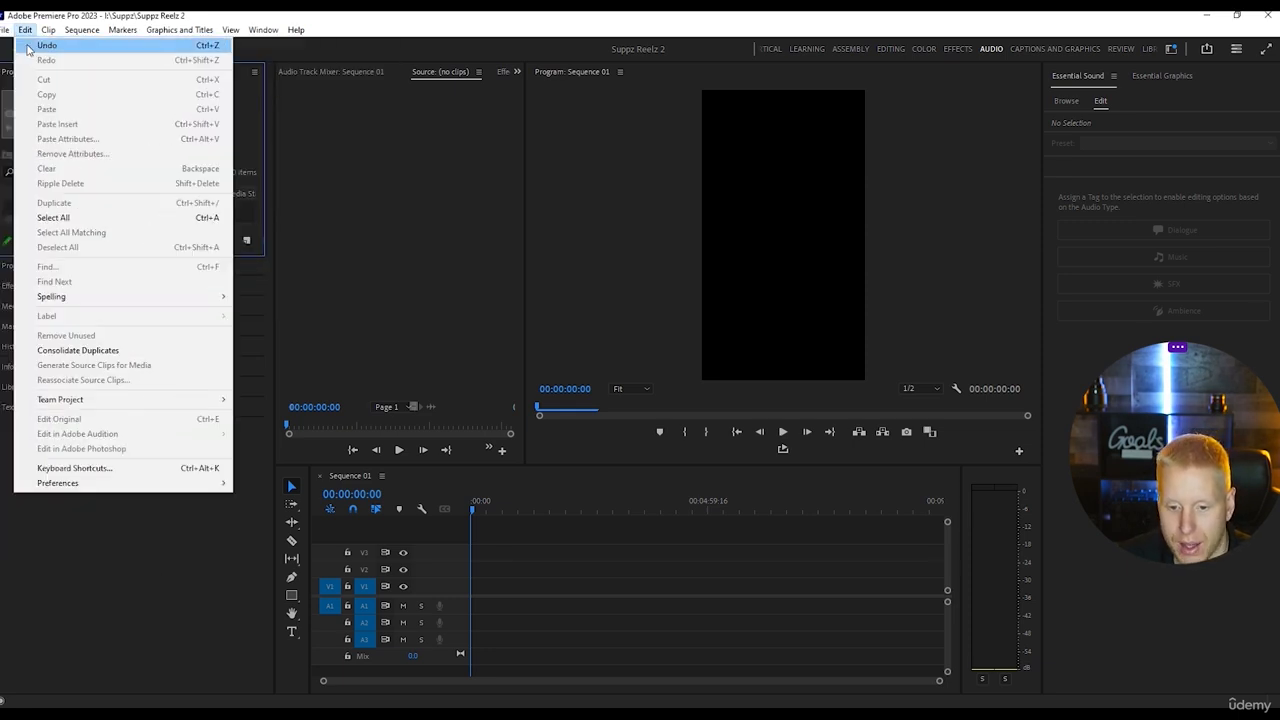
pyautogui.moveTo(26, 47)
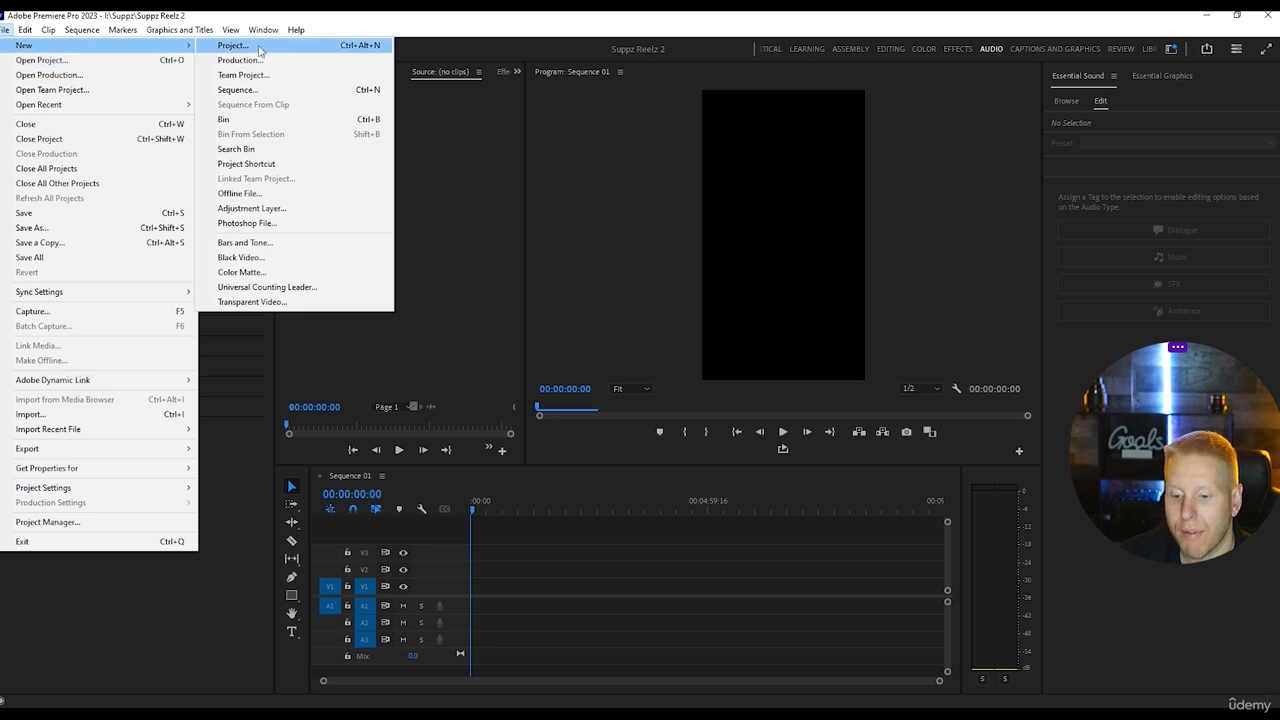
pyautogui.click(258, 92)
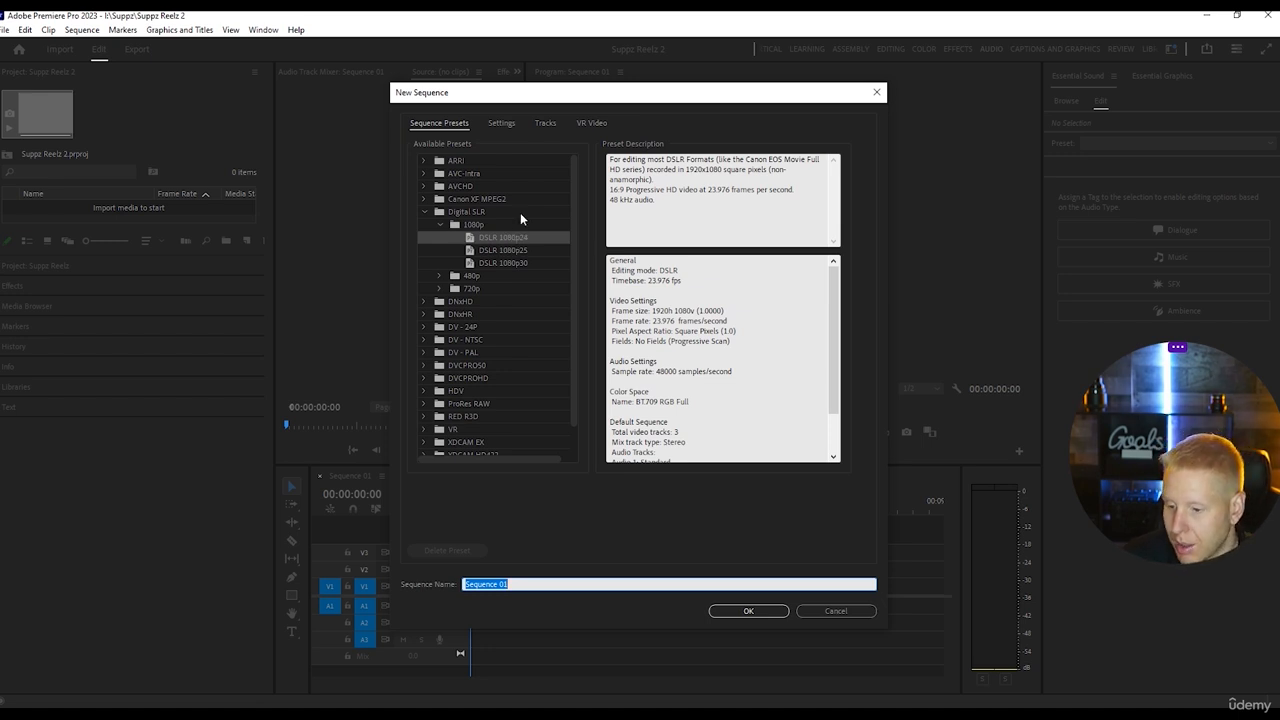
pyautogui.click(506, 124)
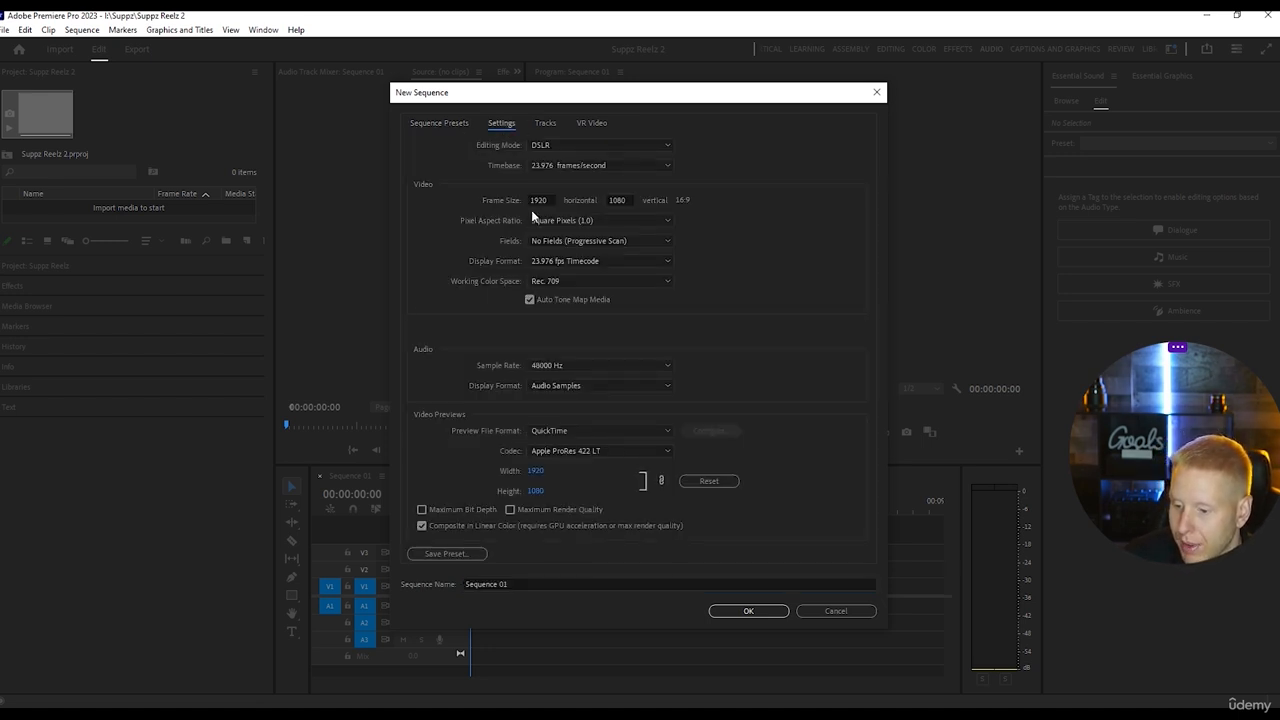
pyautogui.click(547, 200)
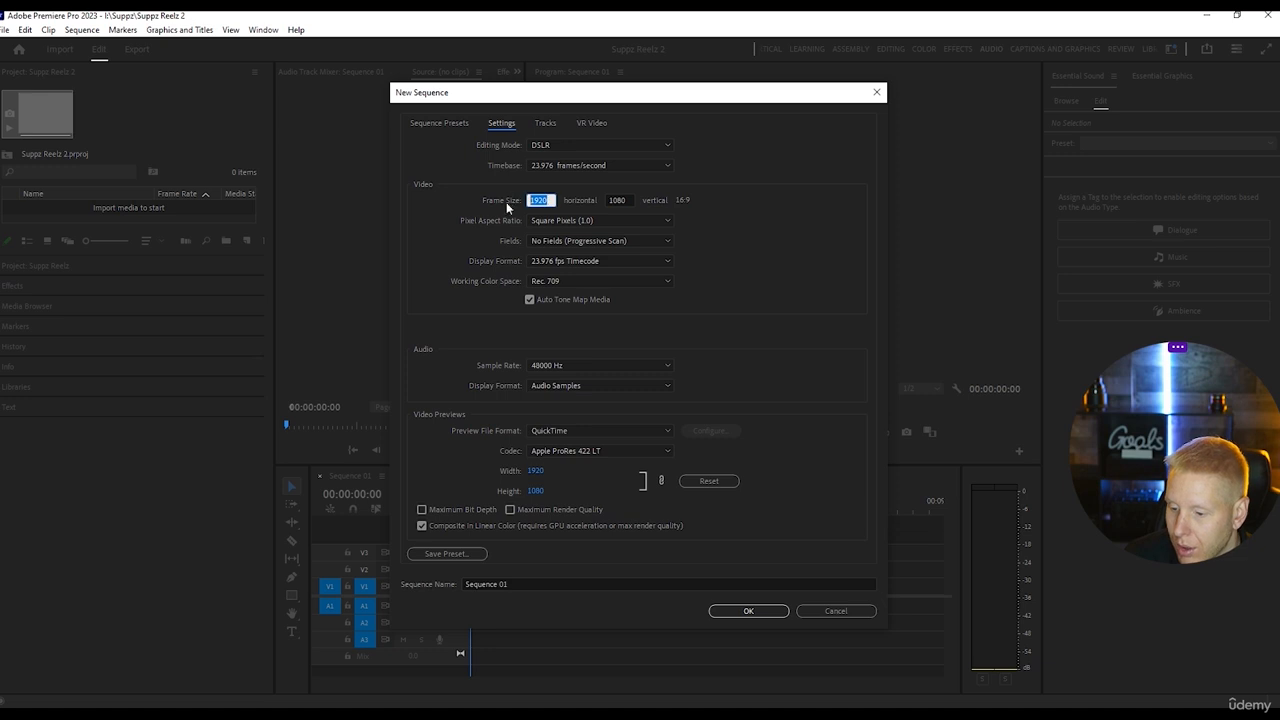
pyautogui.write('108')
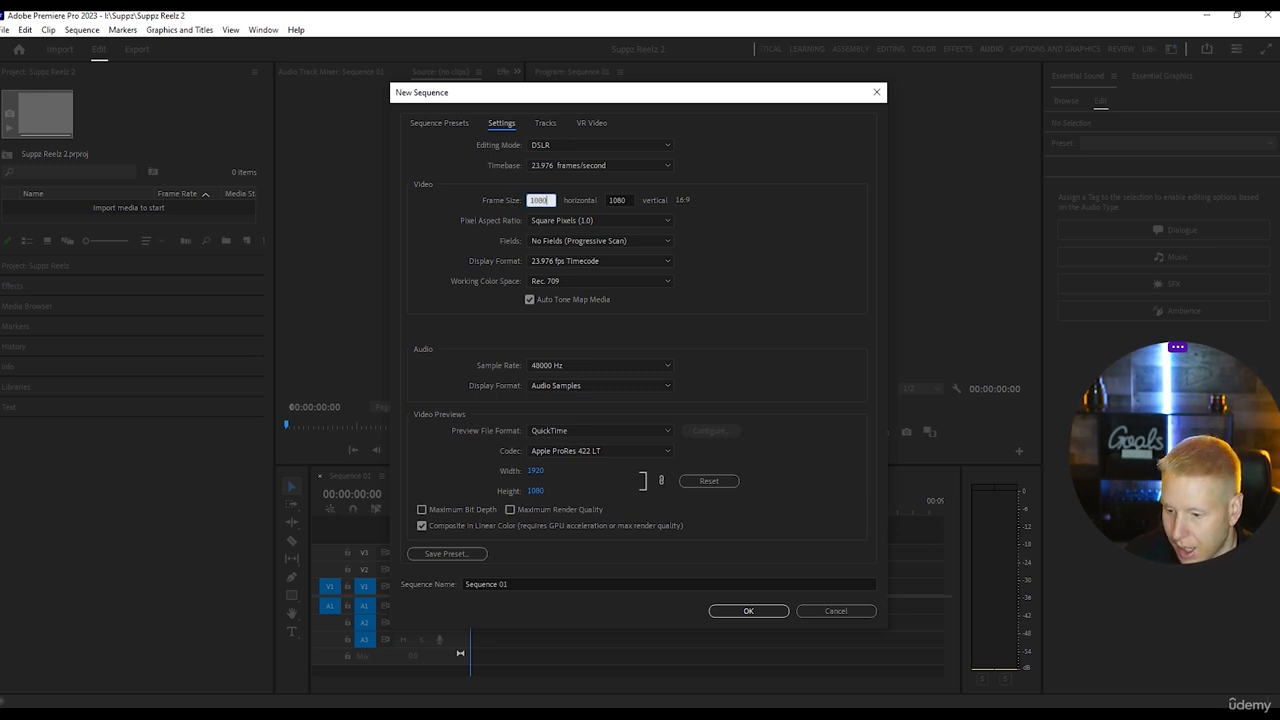
pyautogui.write('0')
pyautogui.click(620, 200)
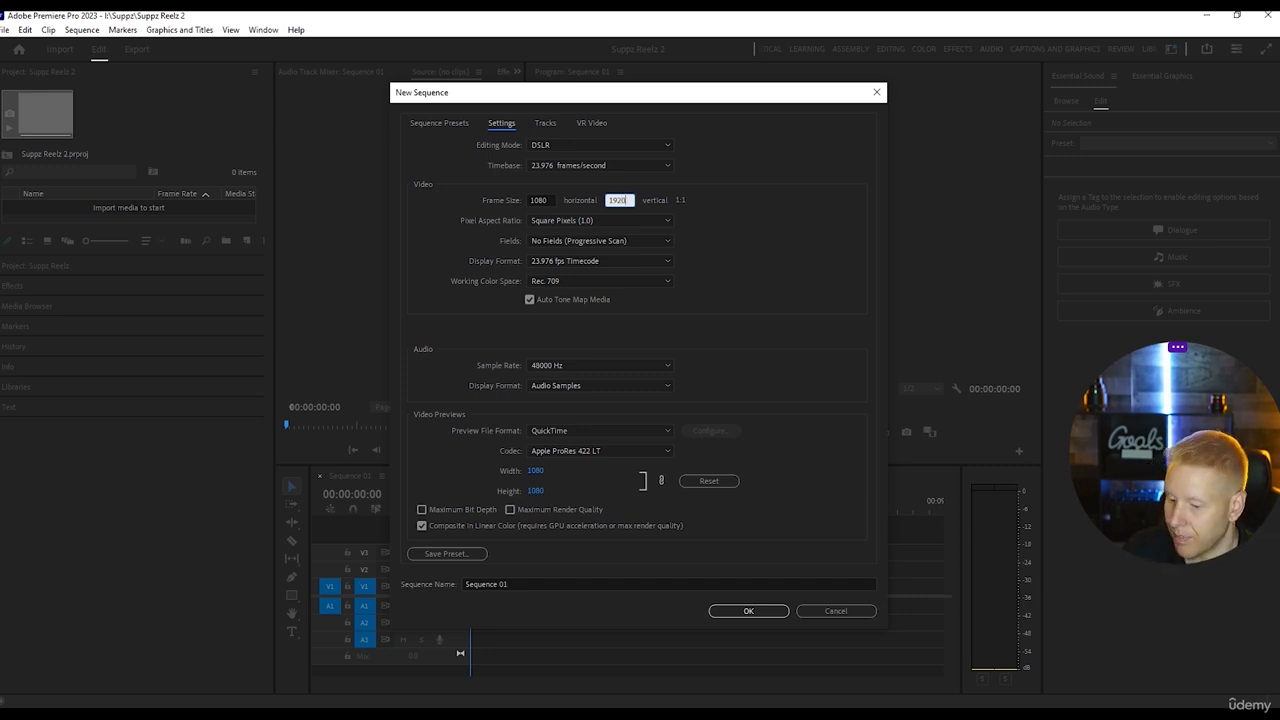
pyautogui.write('1920')
pyautogui.press('Return')
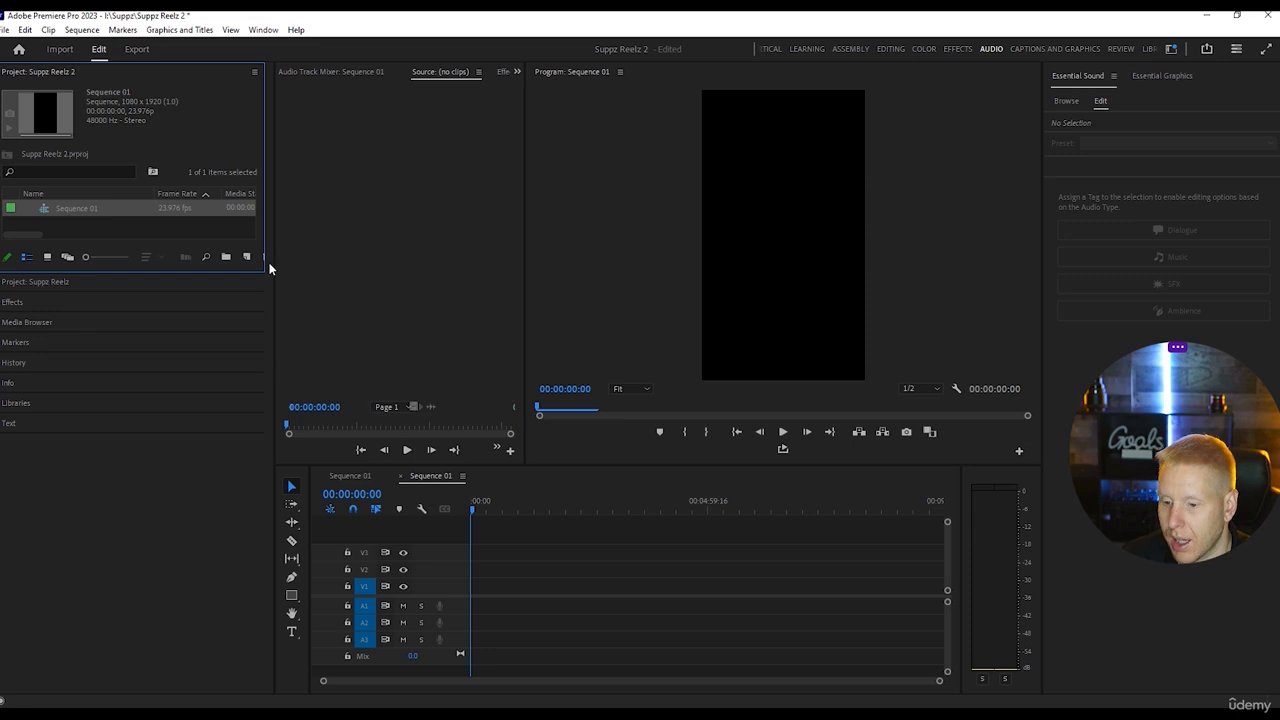
pyautogui.click(263, 30)
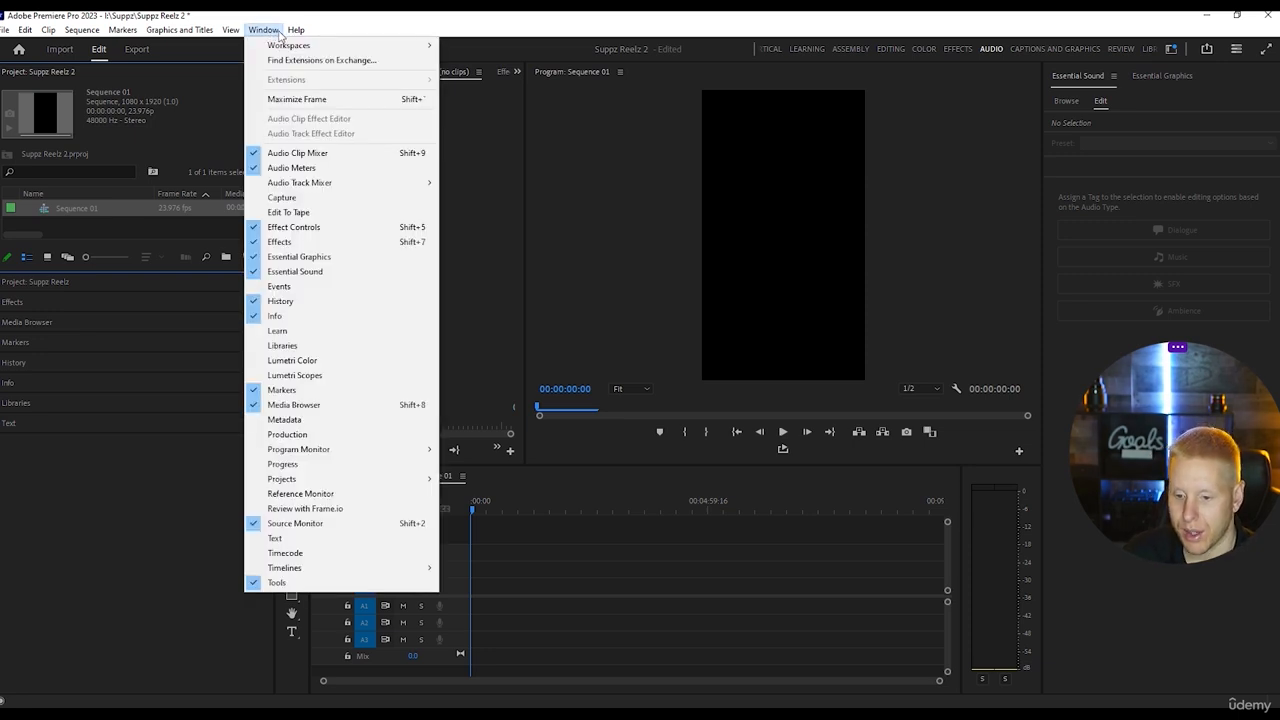
pyautogui.moveTo(279, 46)
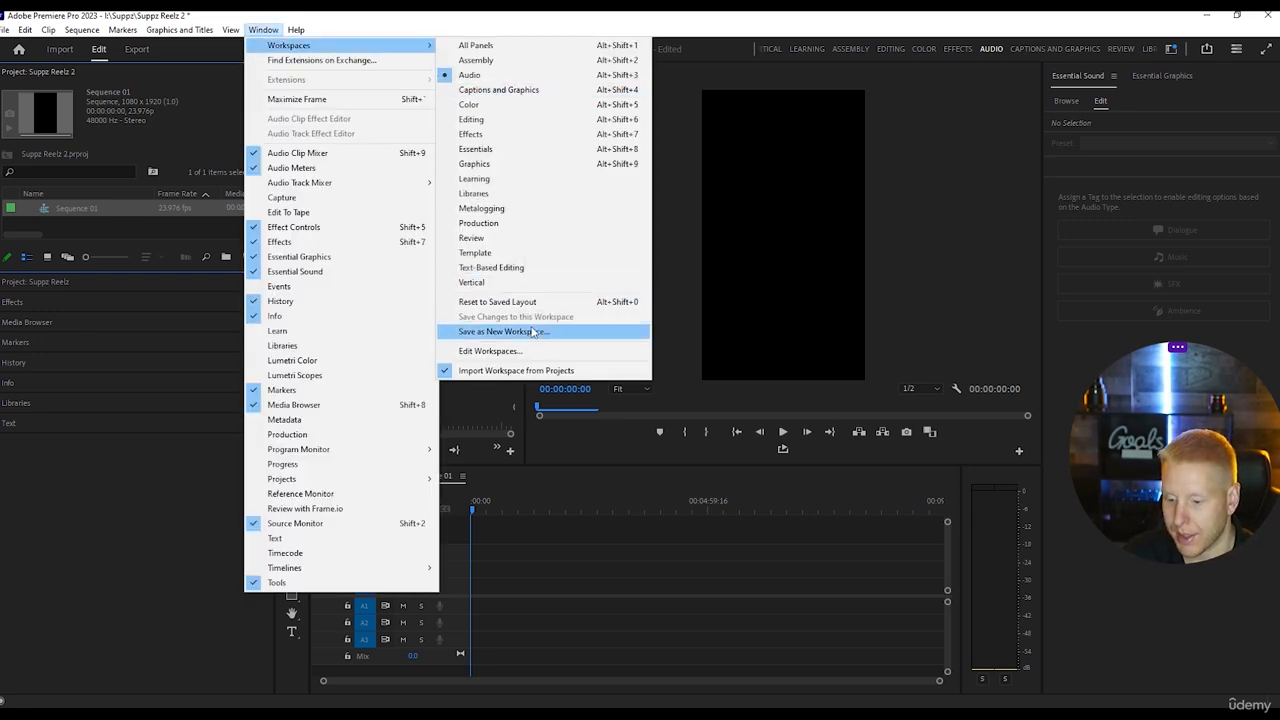
pyautogui.click(127, 538)
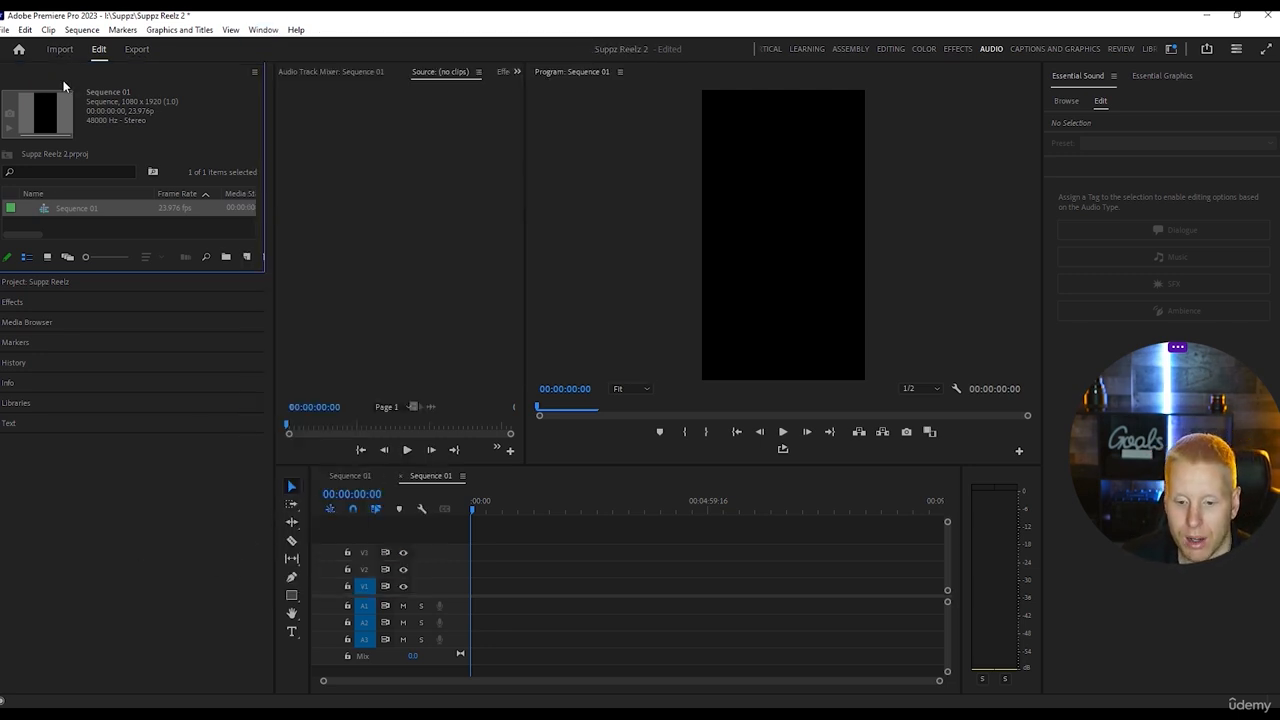
# Import the video clips C0014.MP4 and C0015.MP4 into the project.
pyautogui.click(6, 29)
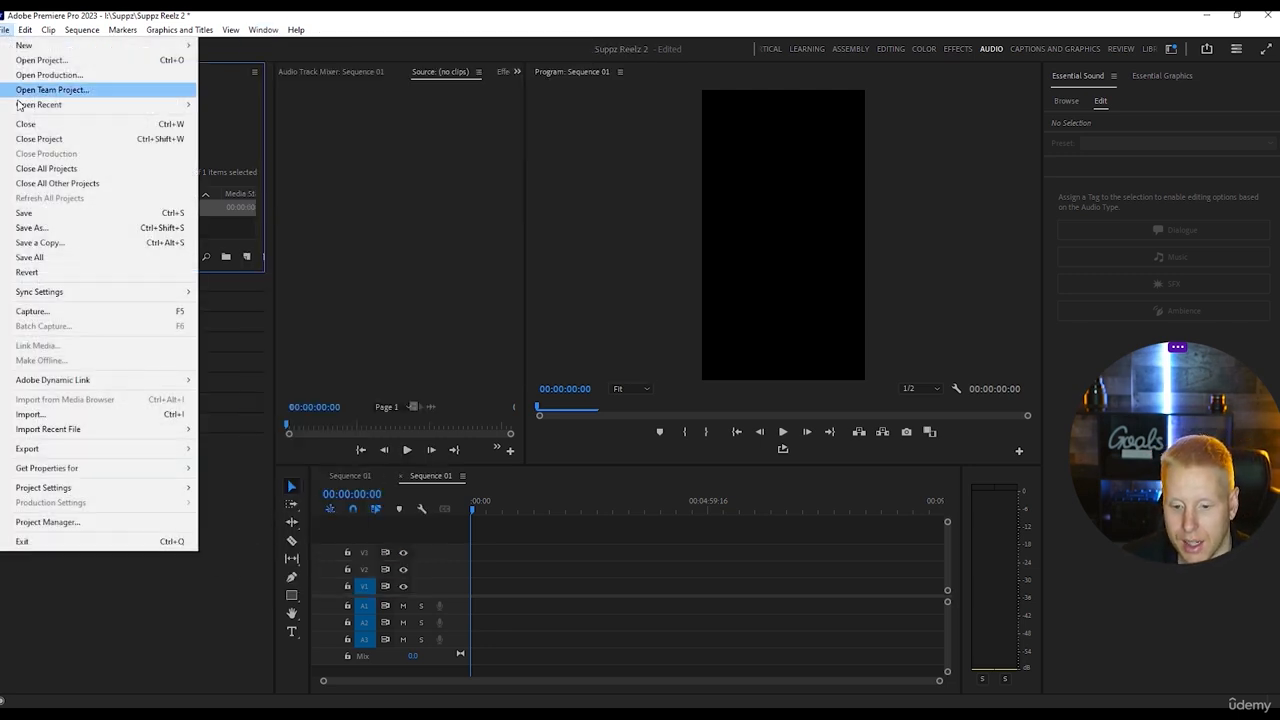
pyautogui.click(70, 414)
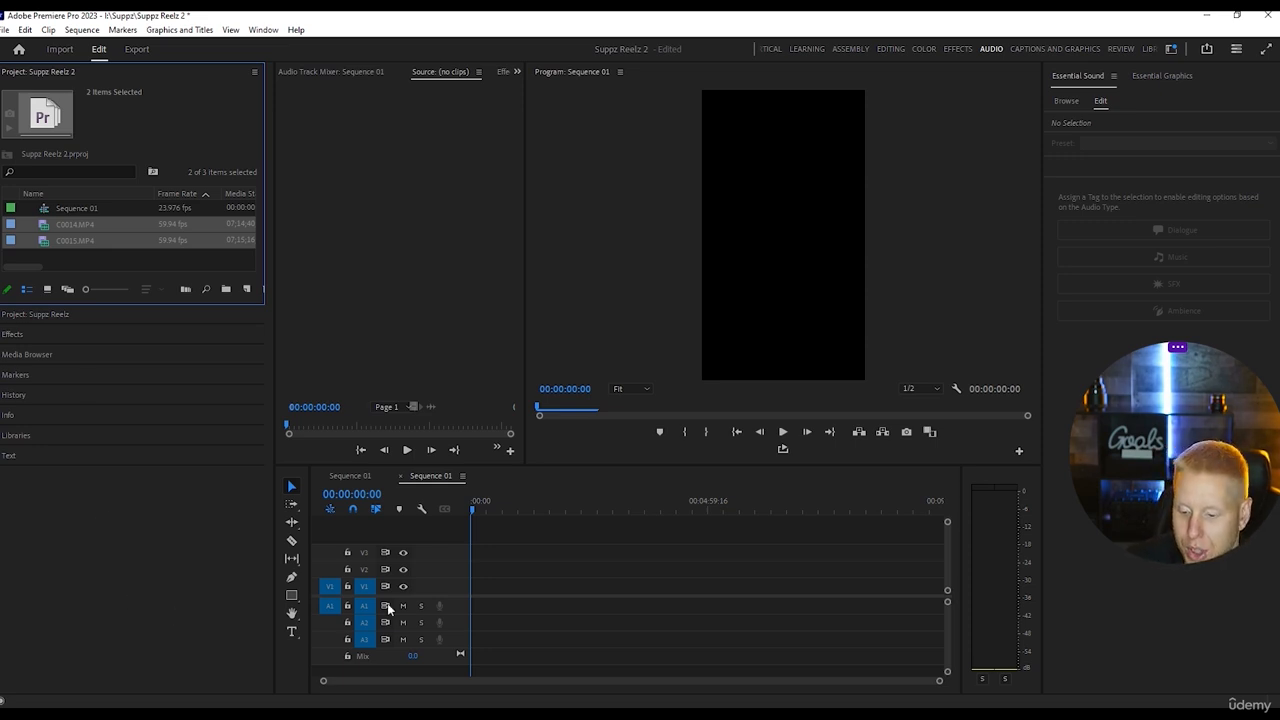
pyautogui.click(421, 537)
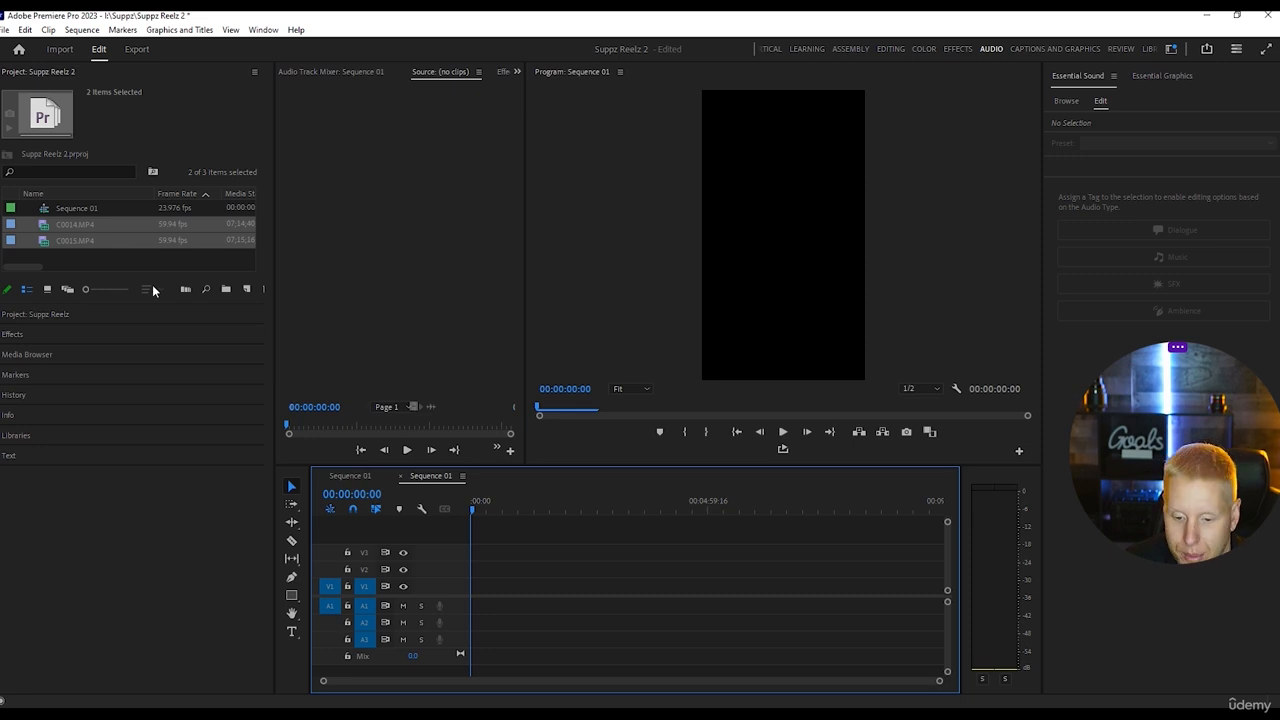
# Place the C0014.MP4 clip at the start of the sequence on tracks V1 and A1.
pyautogui.click(85, 224)
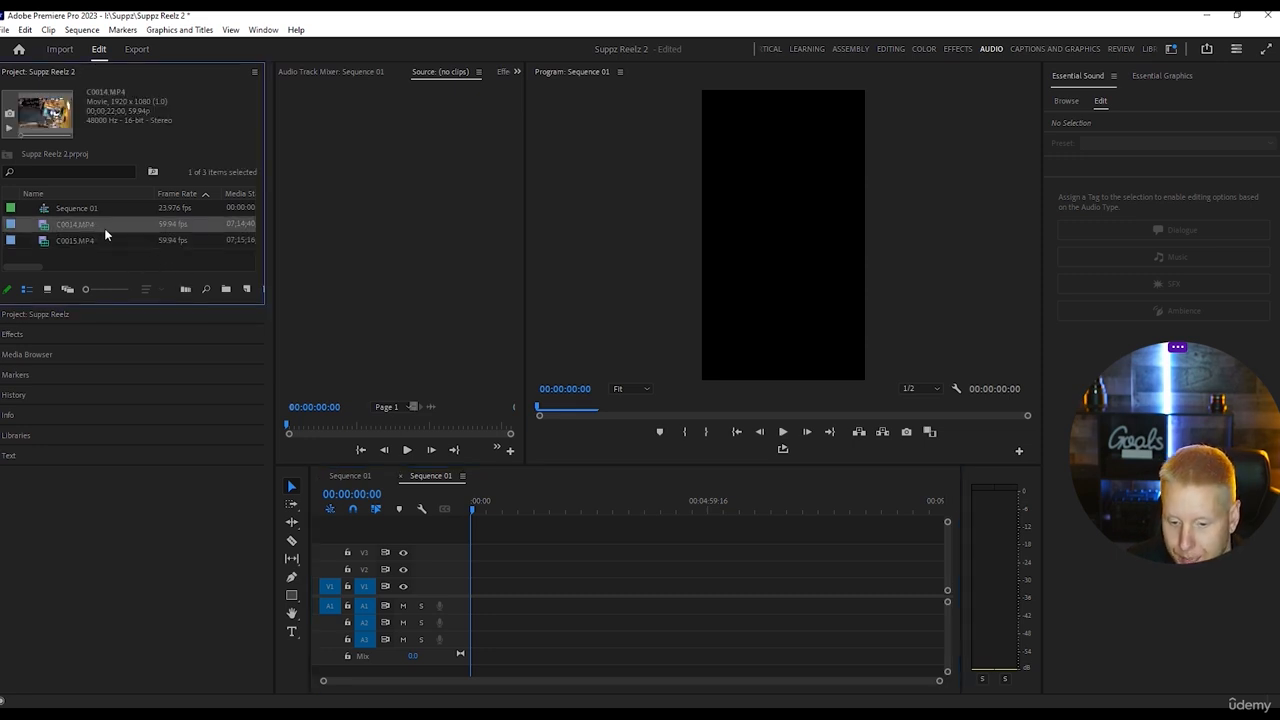
pyautogui.moveTo(408, 375); pyautogui.dragTo(500, 614)
pyautogui.click(714, 396)
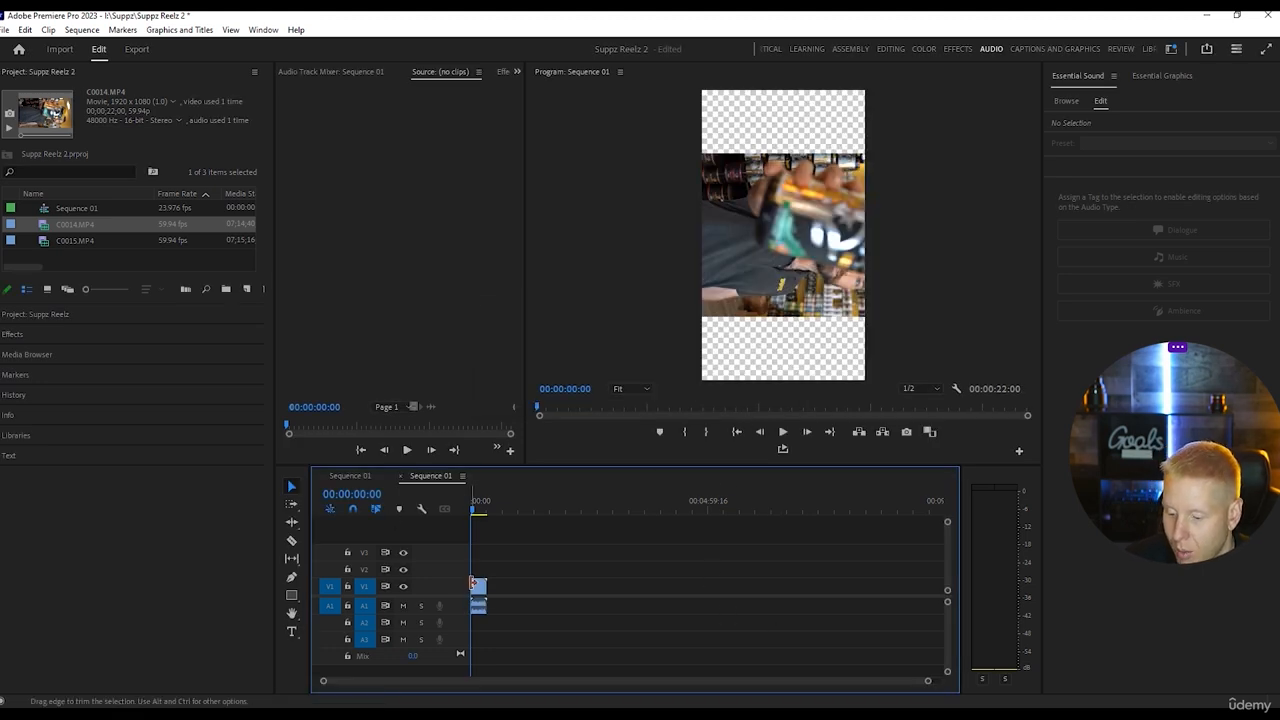
# Switch to the Editing workspace and set the C0014.MP4 clip's rotation to -90° so it fills the vertical frame.
pyautogui.click(478, 592)
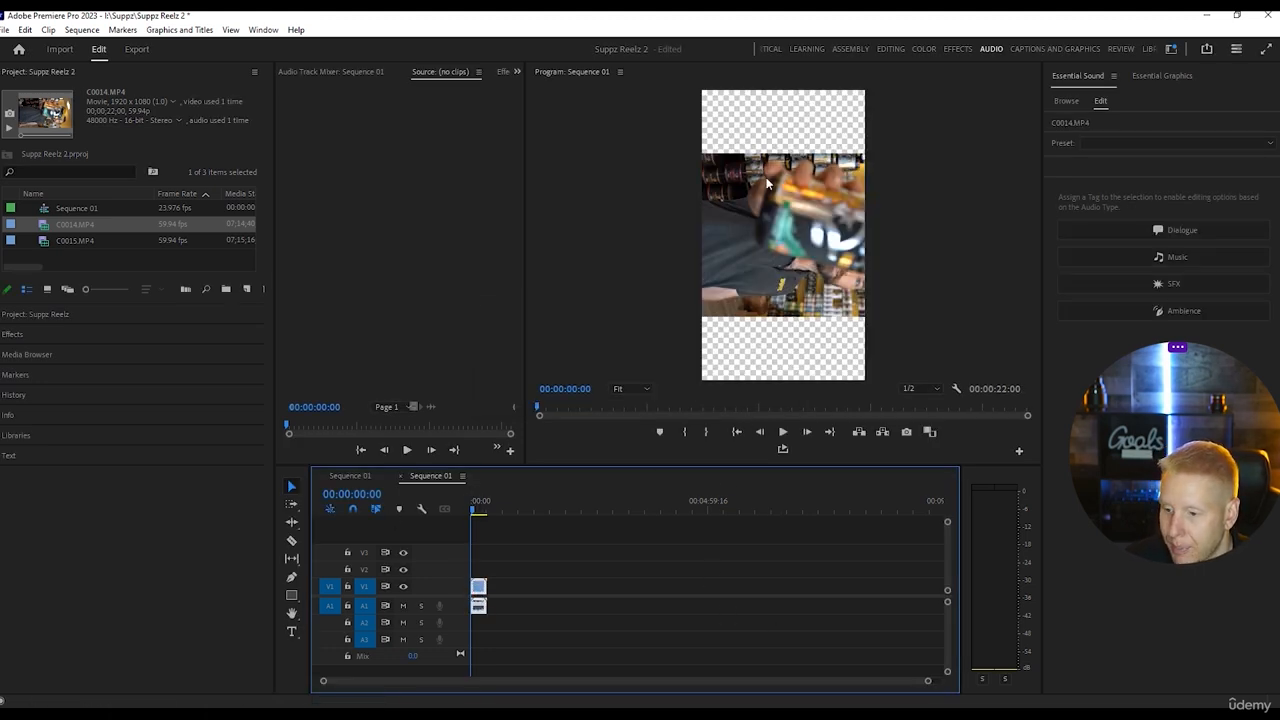
pyautogui.click(889, 50)
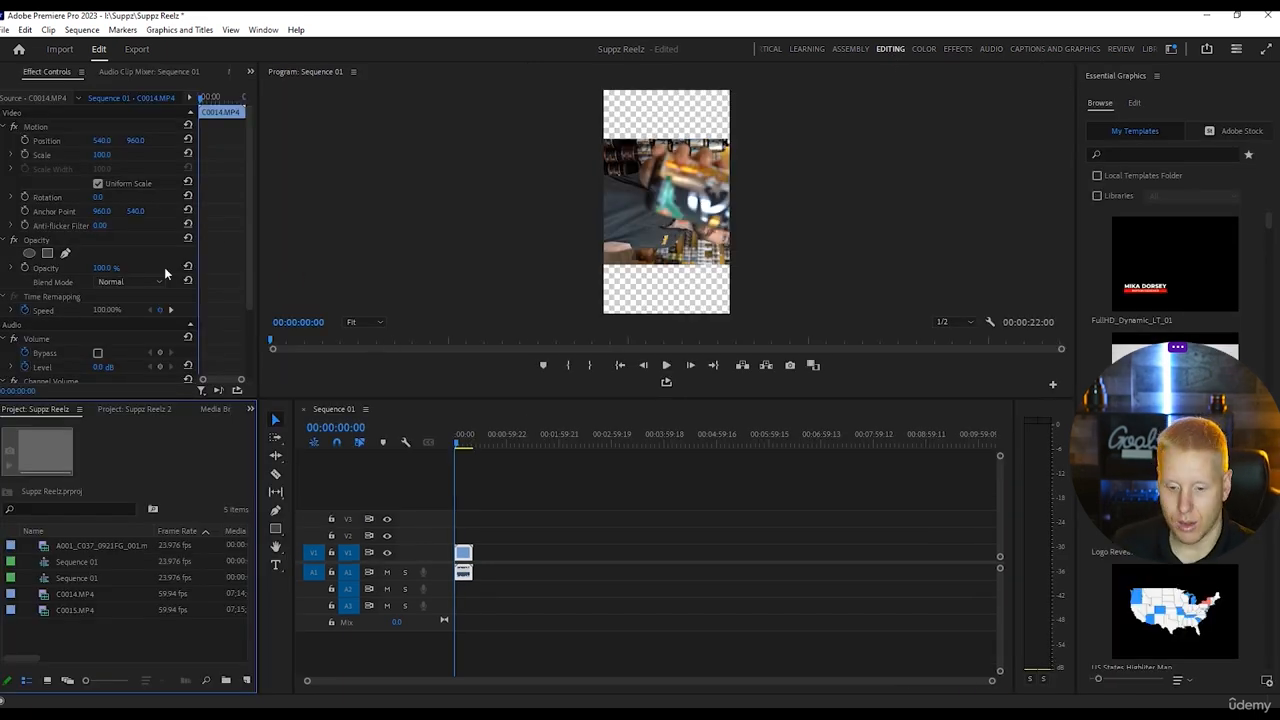
pyautogui.click(100, 200)
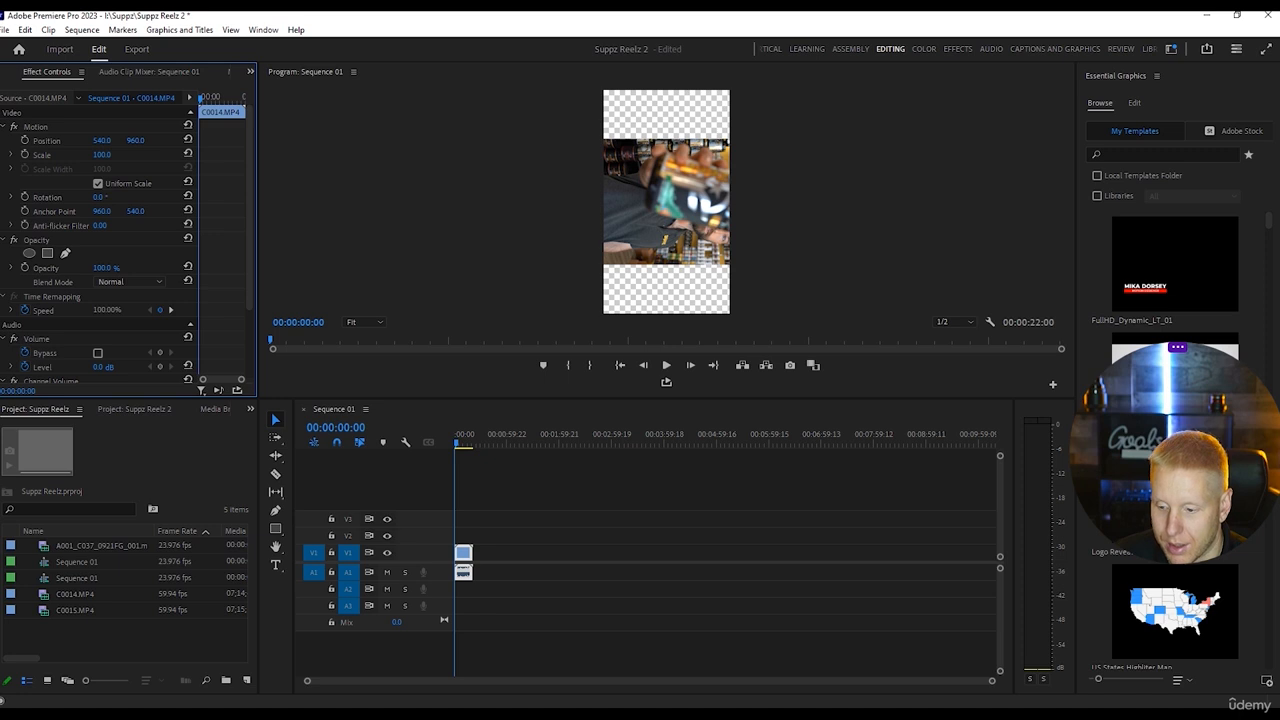
pyautogui.moveTo(99, 197); pyautogui.dragTo(54, 197)
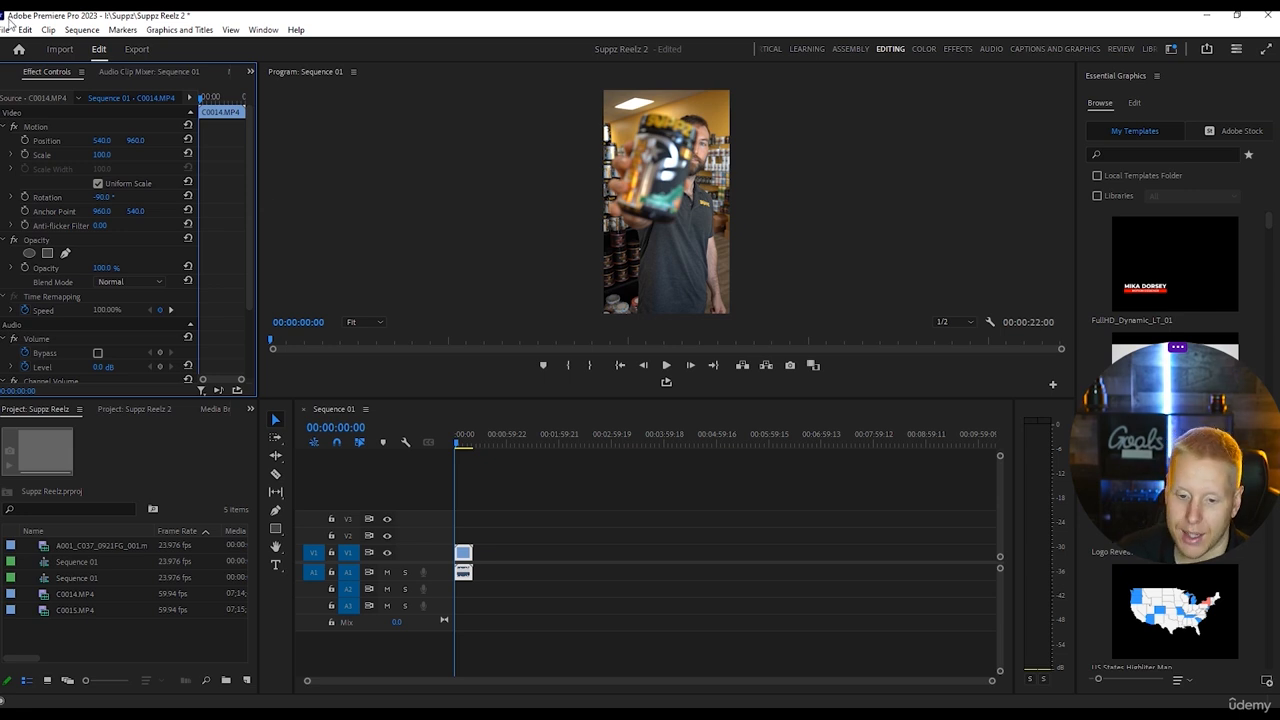
# Import the Suppz New Logo.png image and the Basic Swish.mp3 sound effect into the project.
pyautogui.click(10, 32)
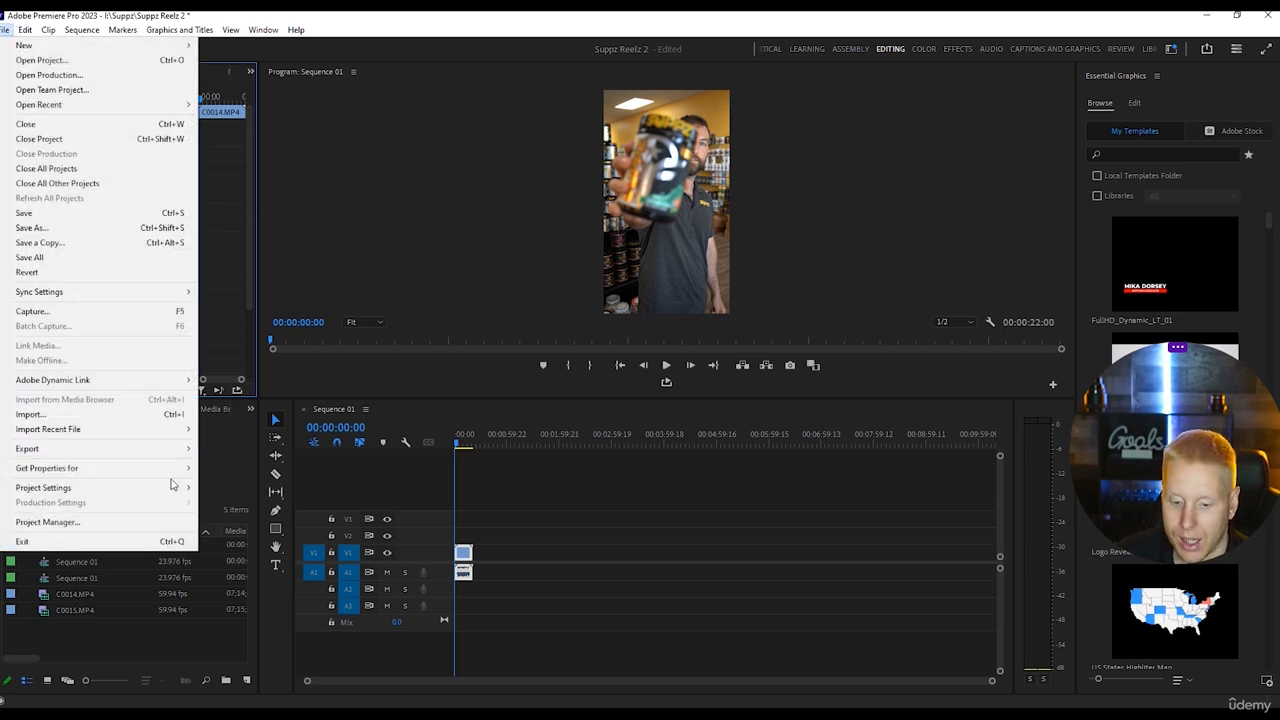
pyautogui.click(42, 416)
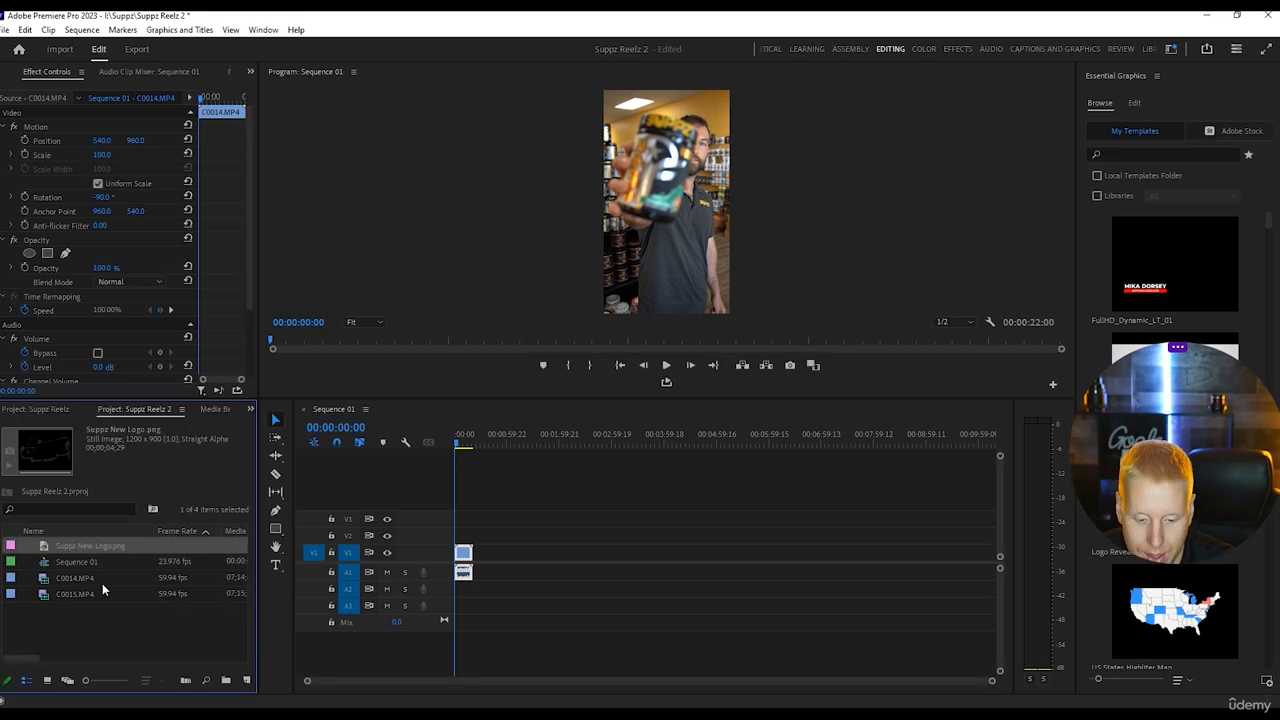
pyautogui.click(107, 658)
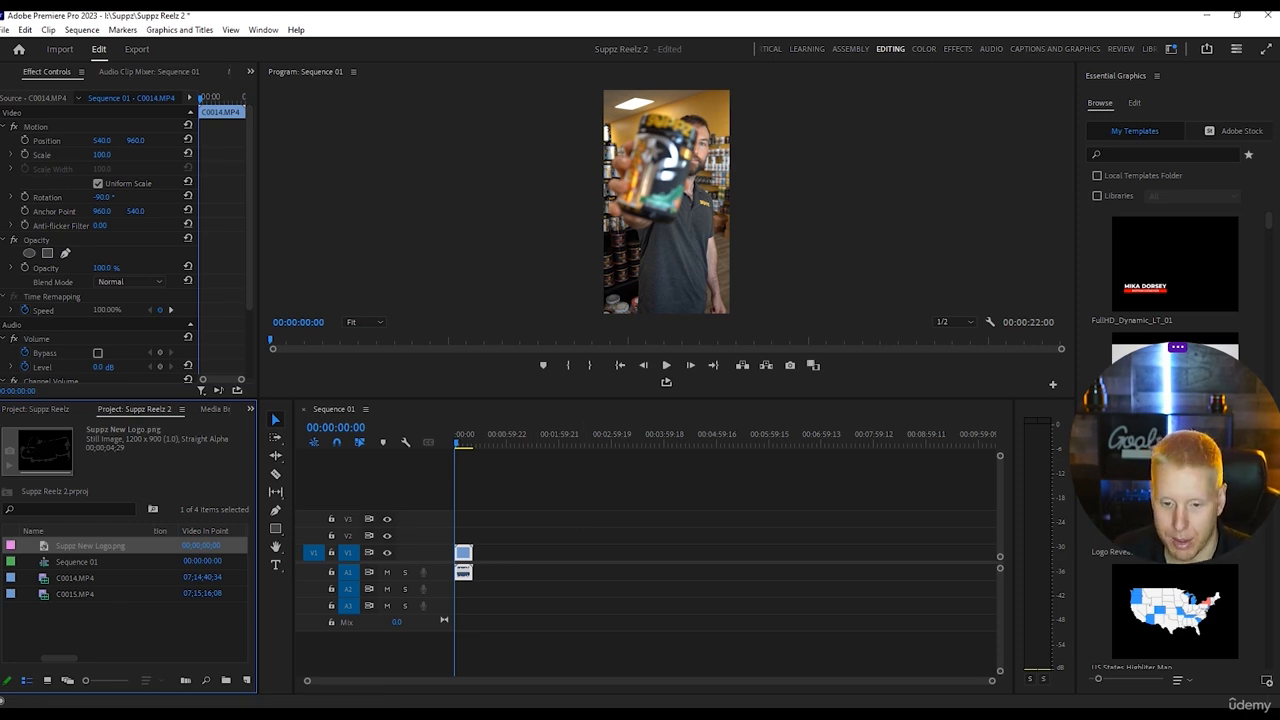
pyautogui.click(5, 31)
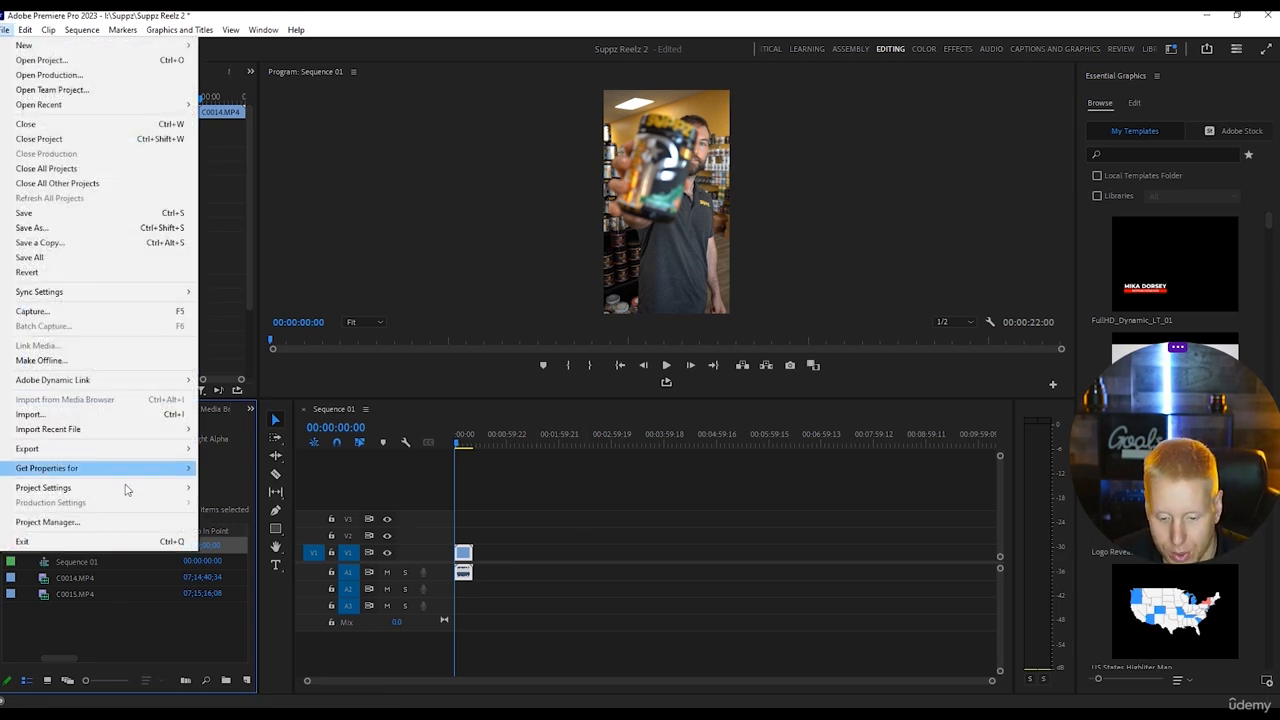
pyautogui.click(57, 417)
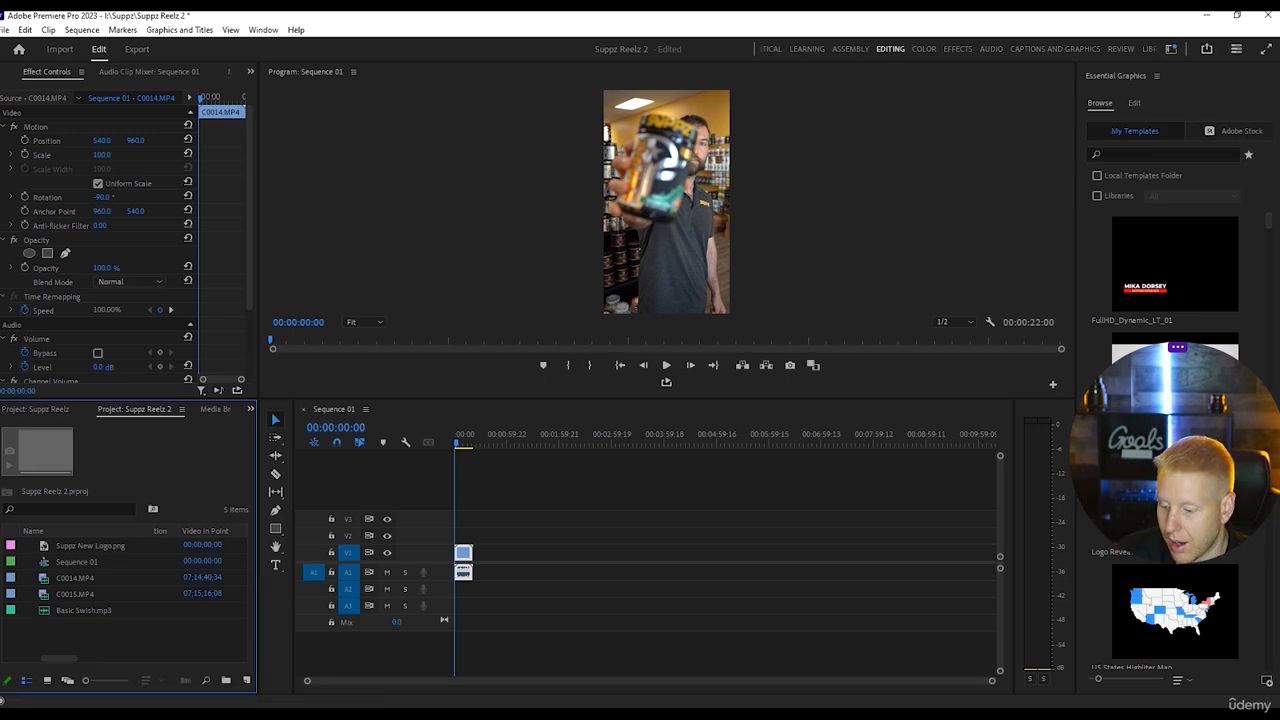
# Play the sequence and split the C0014.MP4 clip with the Razor tool at about 7 seconds.
pyautogui.moveTo(991, 686); pyautogui.dragTo(755, 697)
pyautogui.press('space')
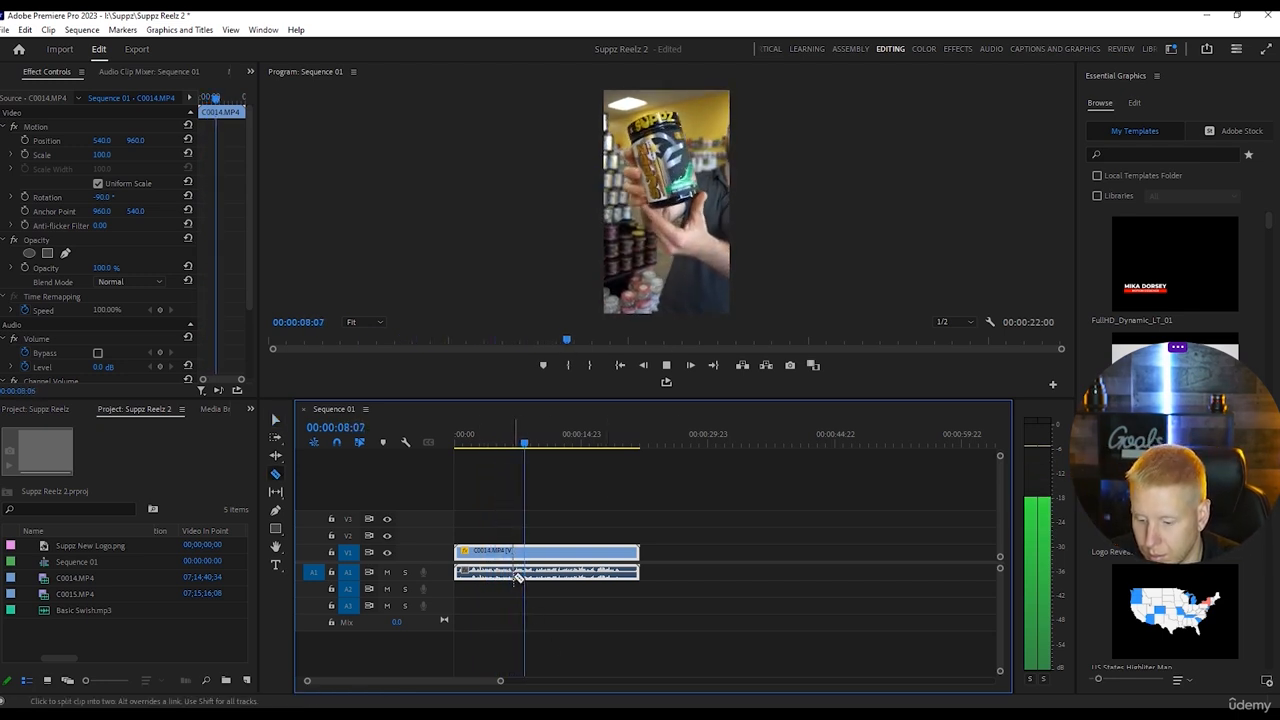
pyautogui.press('c')
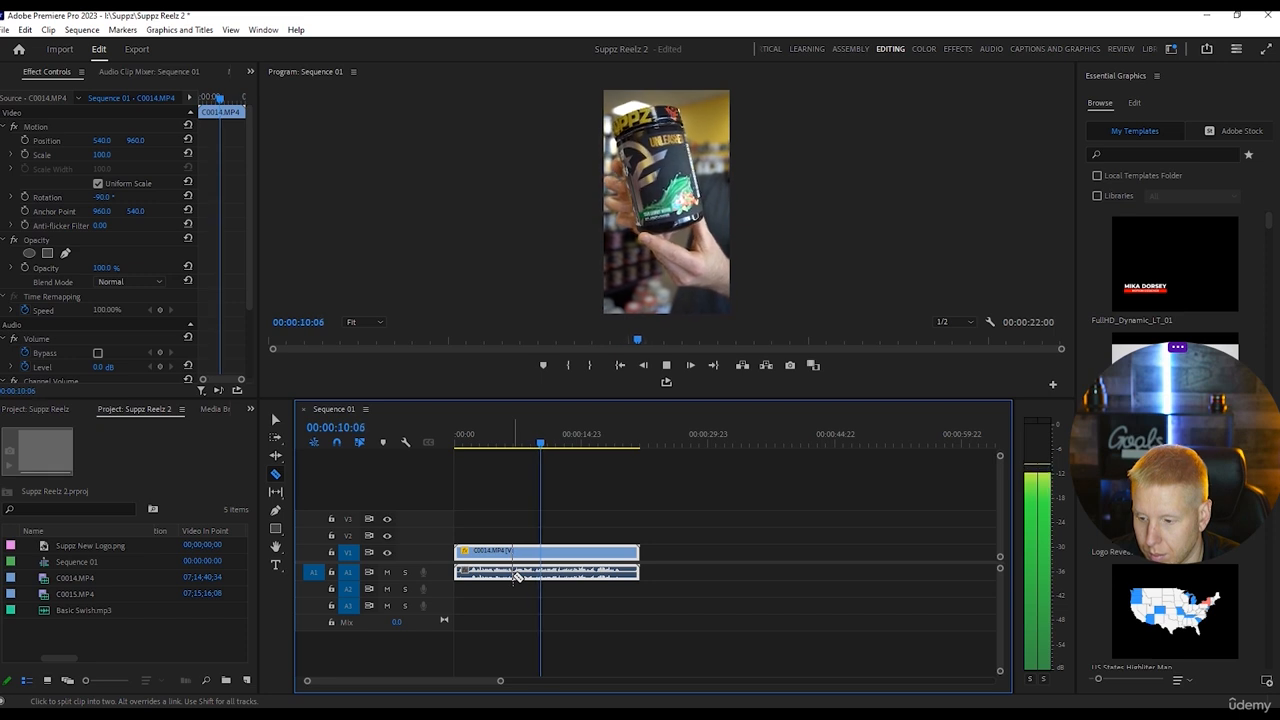
pyautogui.click(512, 571)
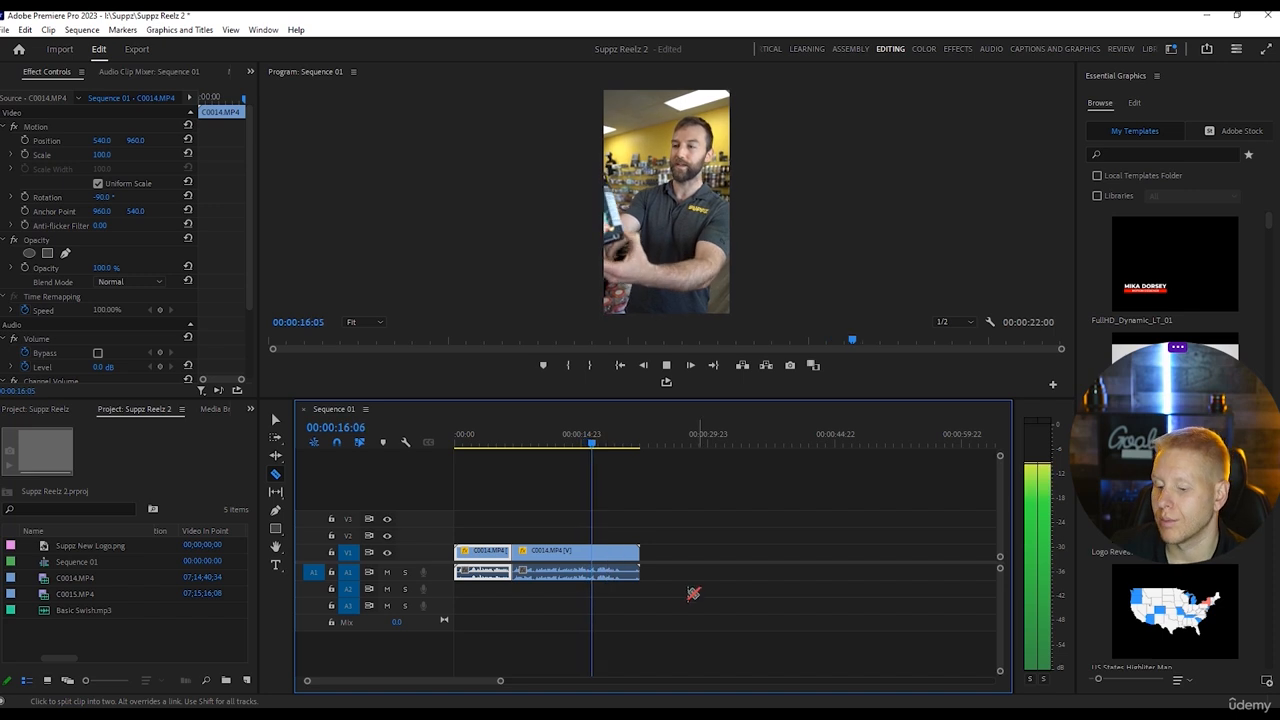
# Play the latter part of the clip and enlarge the Audio 1 track to show its waveform.
pyautogui.press('space')
pyautogui.press('space')
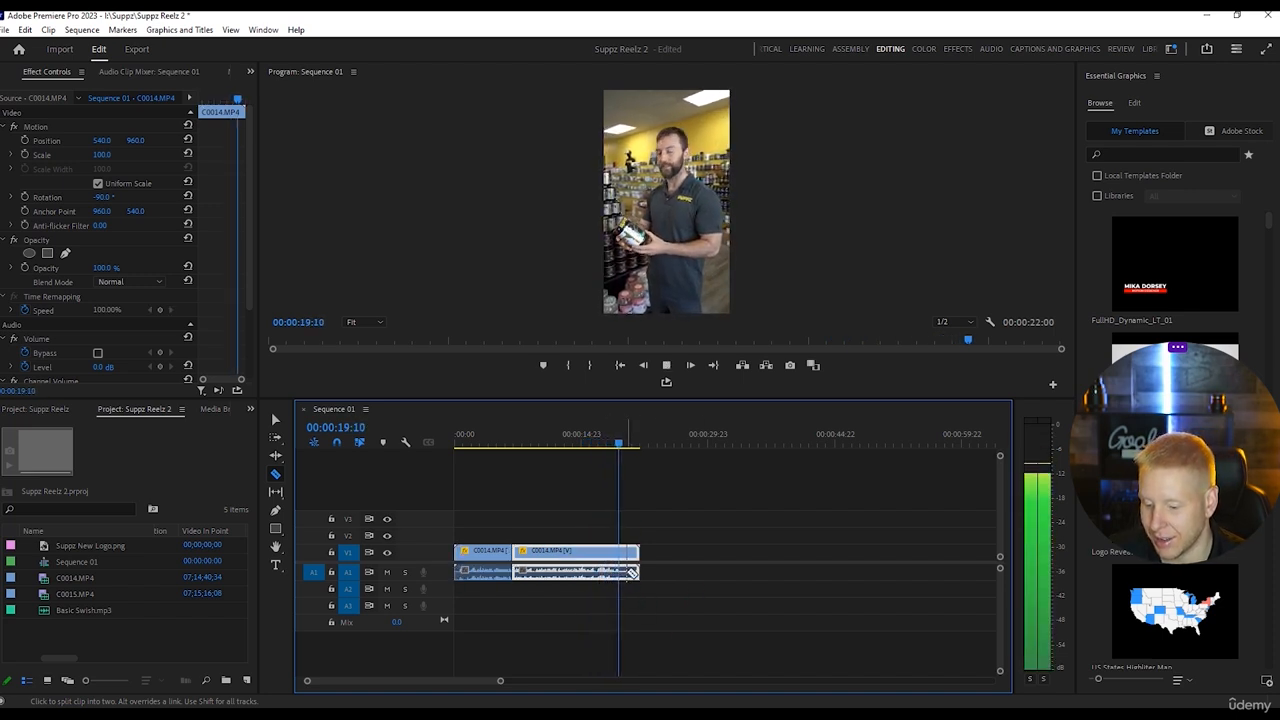
pyautogui.press('space')
pyautogui.moveTo(500, 680); pyautogui.dragTo(446, 680)
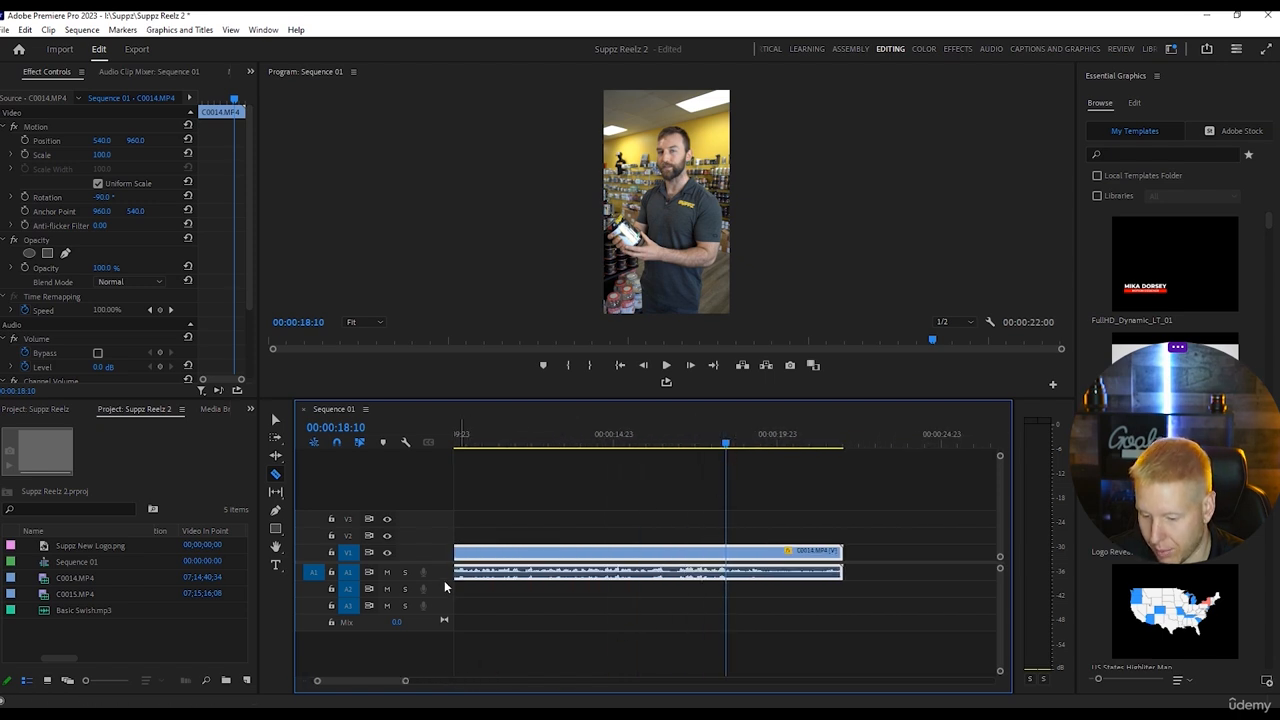
pyautogui.moveTo(443, 580); pyautogui.dragTo(443, 611)
# Split the clip at 00:00:18:10 and delete the segment after the cut.
pyautogui.moveTo(726, 444); pyautogui.dragTo(722, 445)
pyautogui.press('Right')
pyautogui.press('Right')
pyautogui.press('Right')
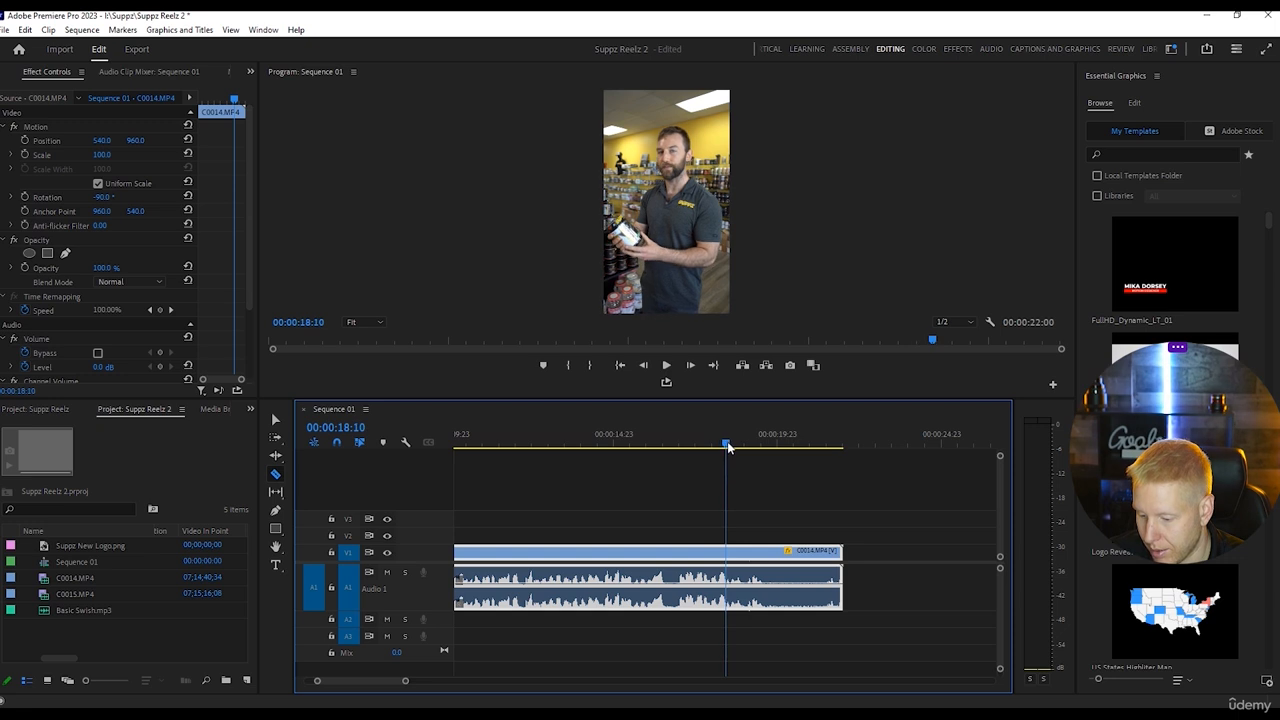
pyautogui.click(728, 585)
pyautogui.press('v')
pyautogui.click(793, 573)
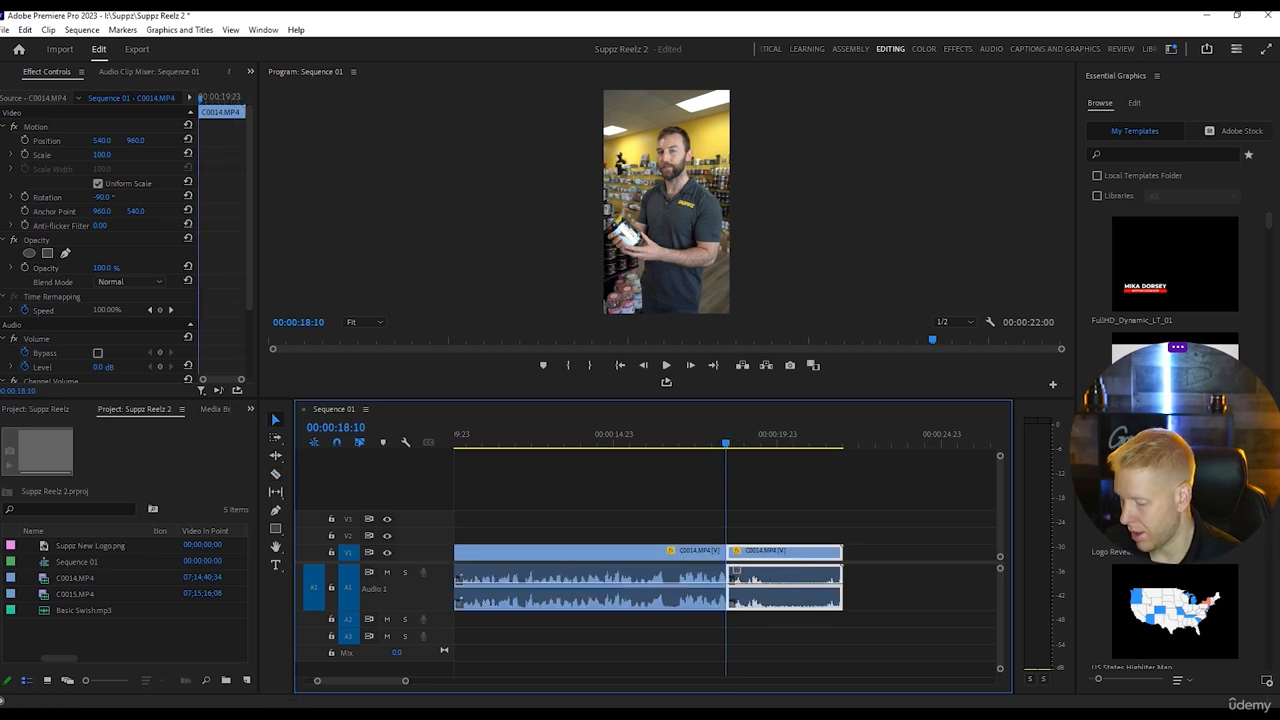
pyautogui.press('Delete')
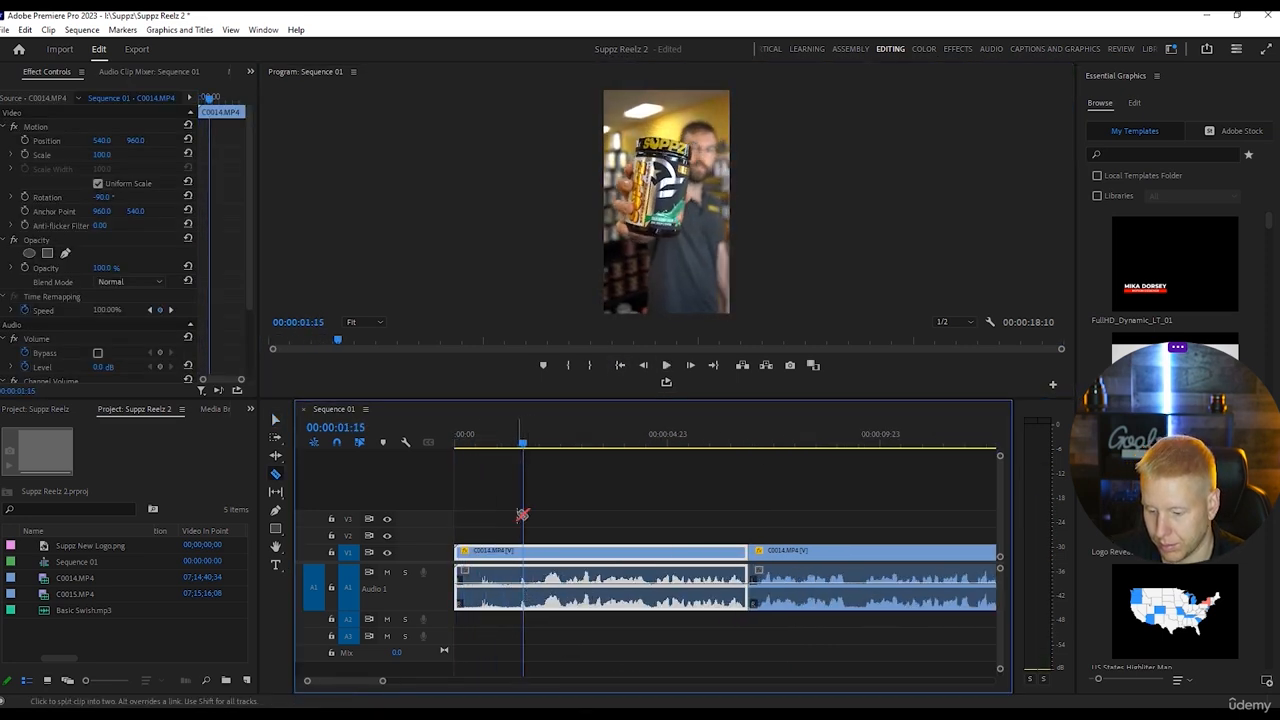
# Split the first C0014.MP4 clip at 00:00:01:13, delete the part after the cut and close the gap.
pyautogui.click(519, 441)
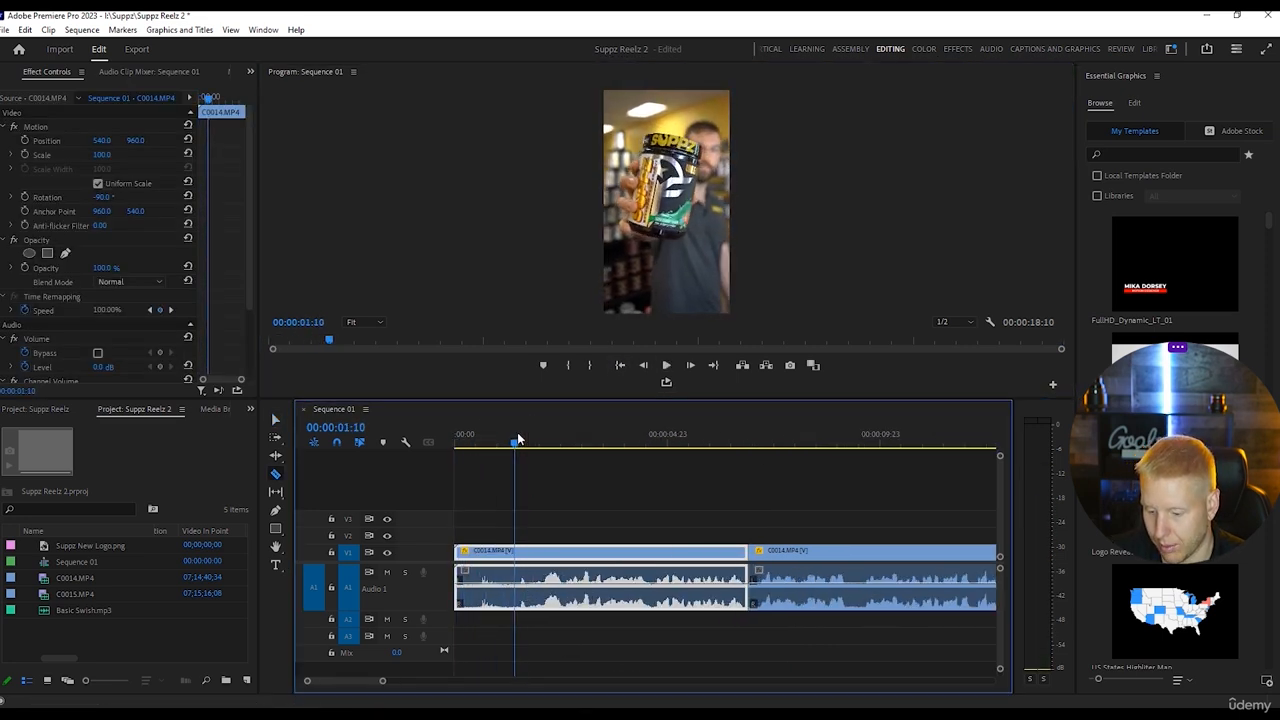
pyautogui.click(520, 588)
pyautogui.press('v')
pyautogui.click(585, 567)
pyautogui.press('Delete')
pyautogui.click(674, 585)
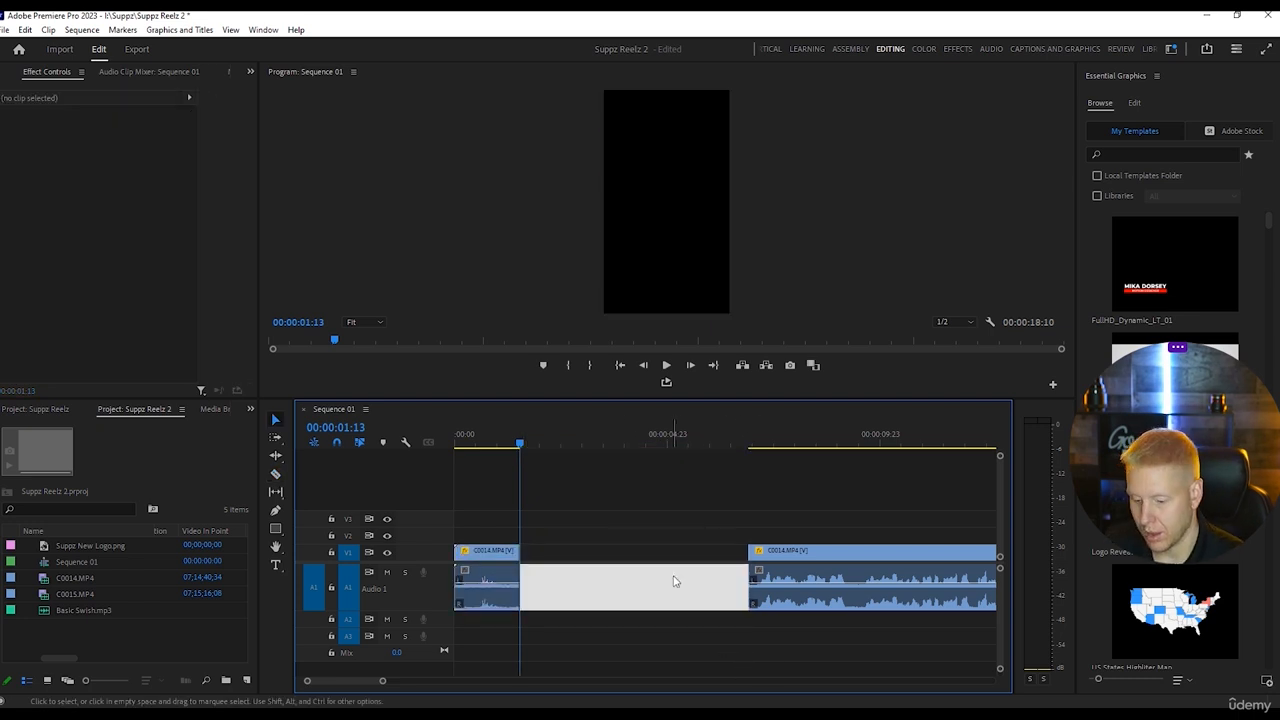
pyautogui.press('Delete')
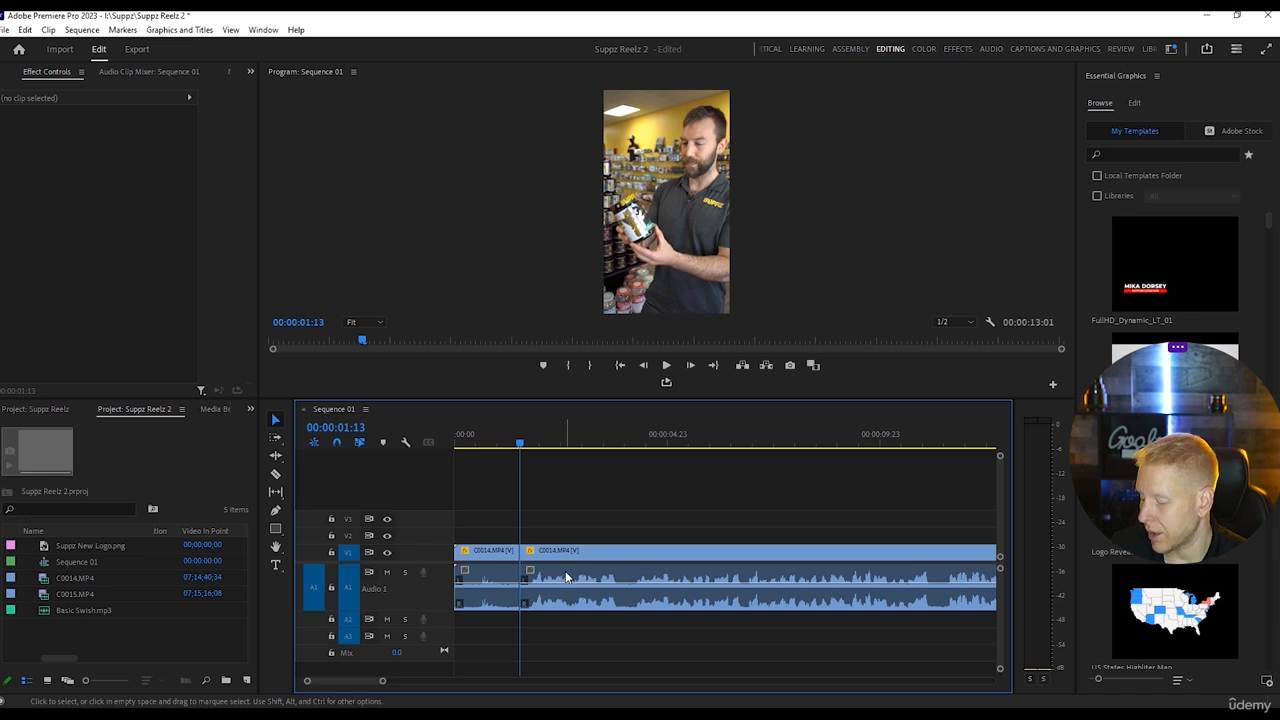
# In the Effects workspace, split the first clip at 00:00:00:23, delete the part before the cut and close the gap.
pyautogui.moveTo(513, 442); pyautogui.dragTo(455, 444)
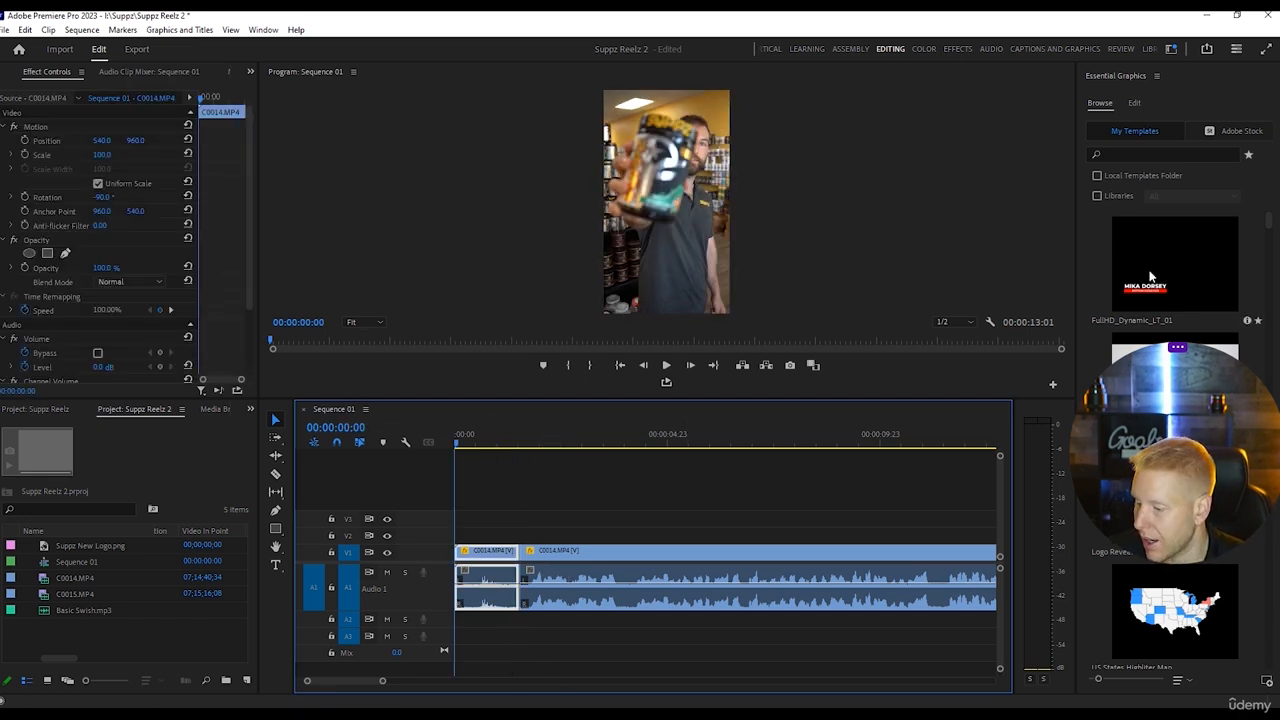
pyautogui.click(958, 49)
pyautogui.click(424, 479)
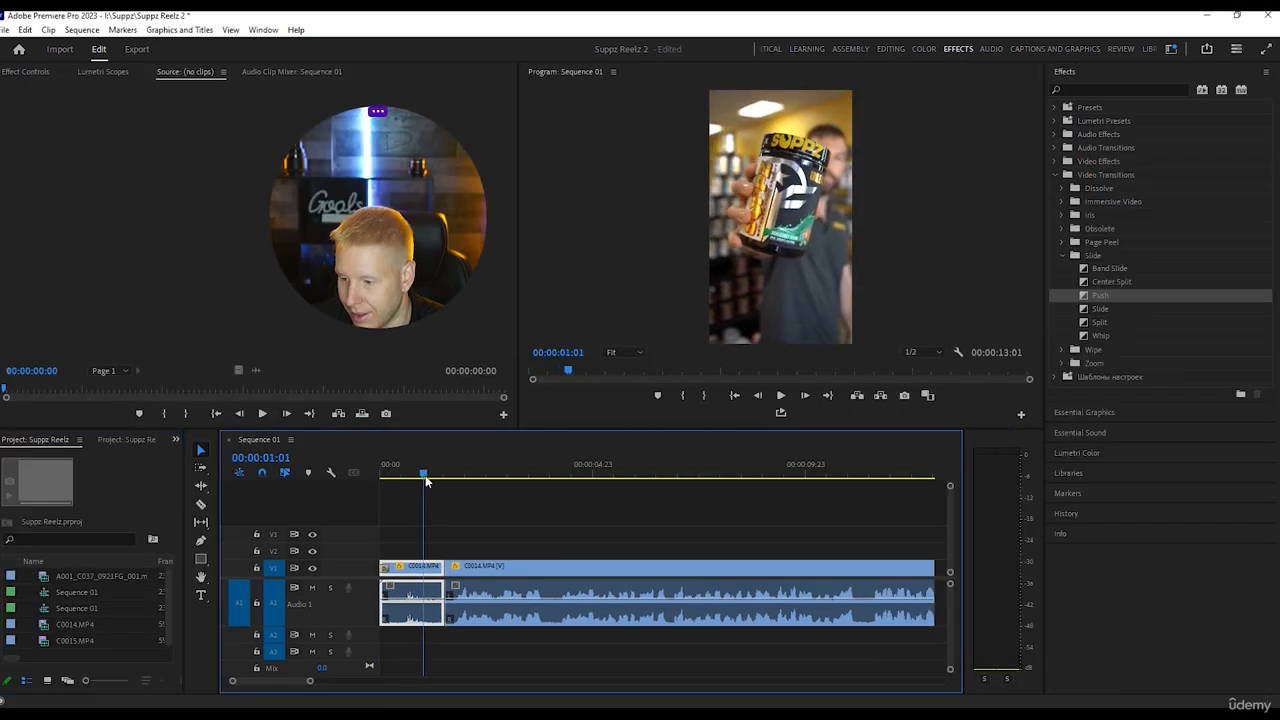
pyautogui.moveTo(424, 478); pyautogui.dragTo(420, 478)
pyautogui.press('c')
pyautogui.click(421, 602)
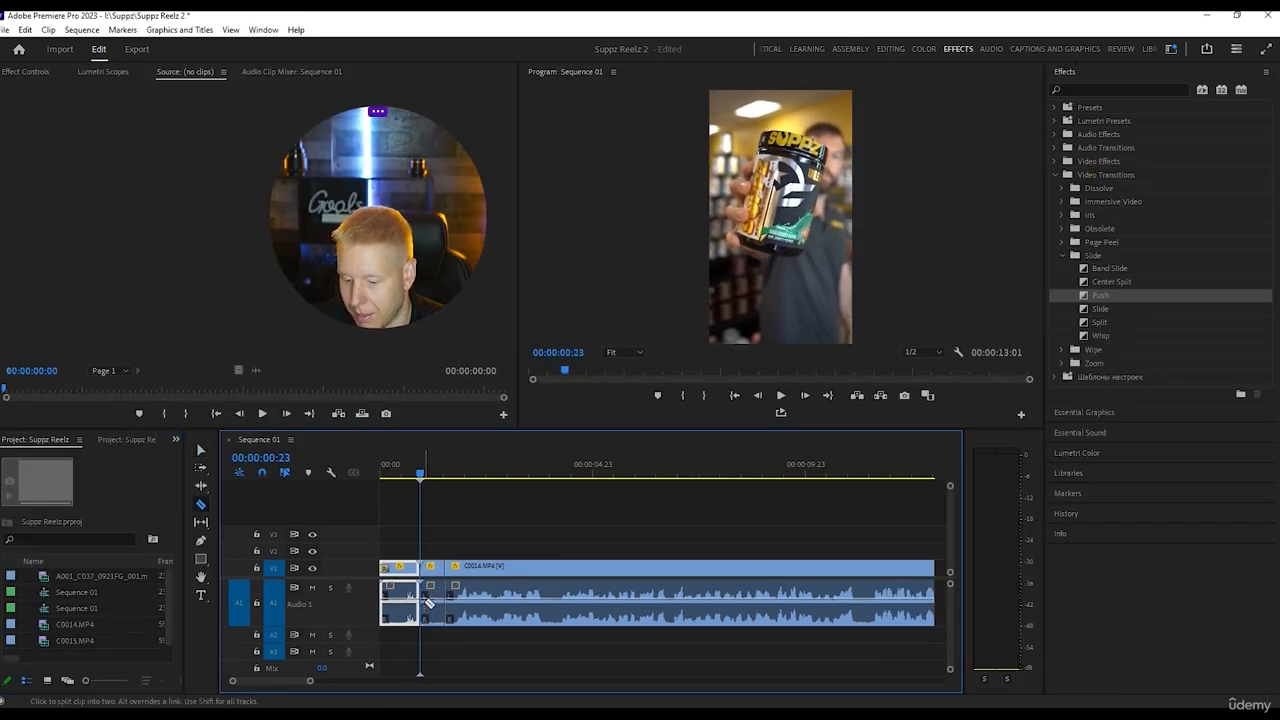
pyautogui.press('v')
pyautogui.click(401, 605)
pyautogui.press('Delete')
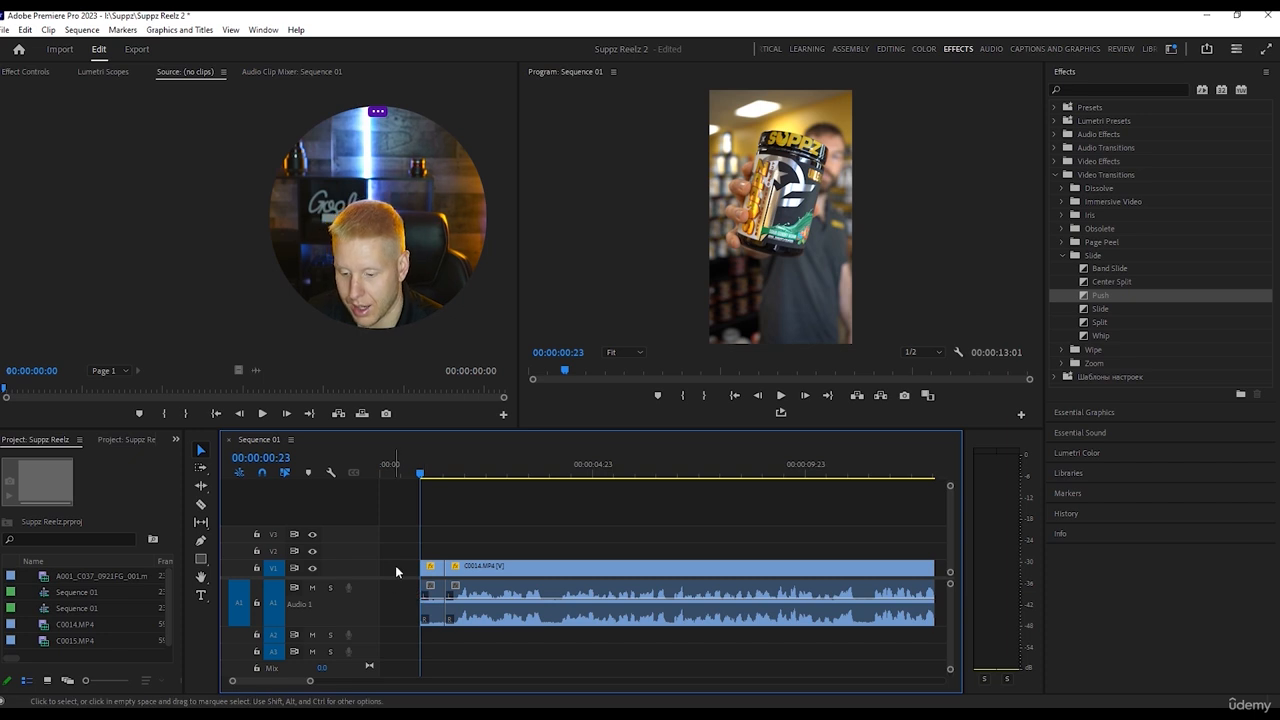
pyautogui.click(405, 567)
pyautogui.press('Delete')
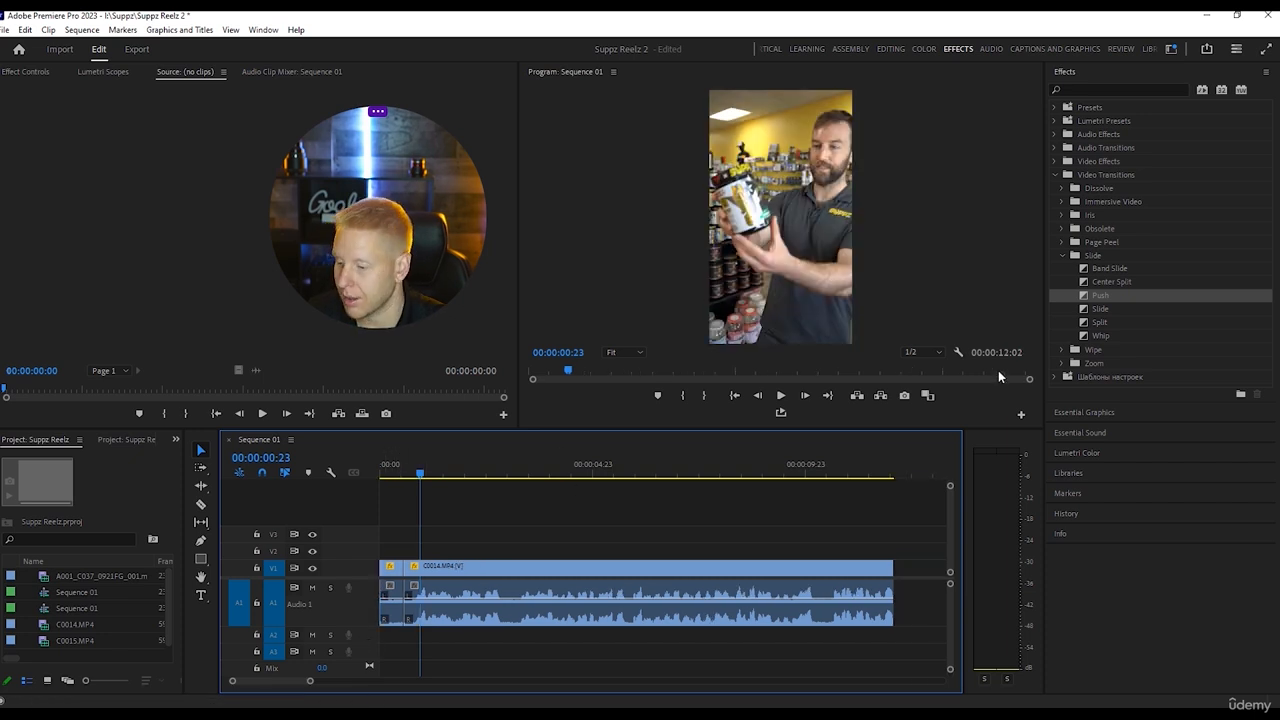
# Apply the Push video transition to the start of the first clip and play the opening.
pyautogui.moveTo(1099, 297); pyautogui.dragTo(398, 568)
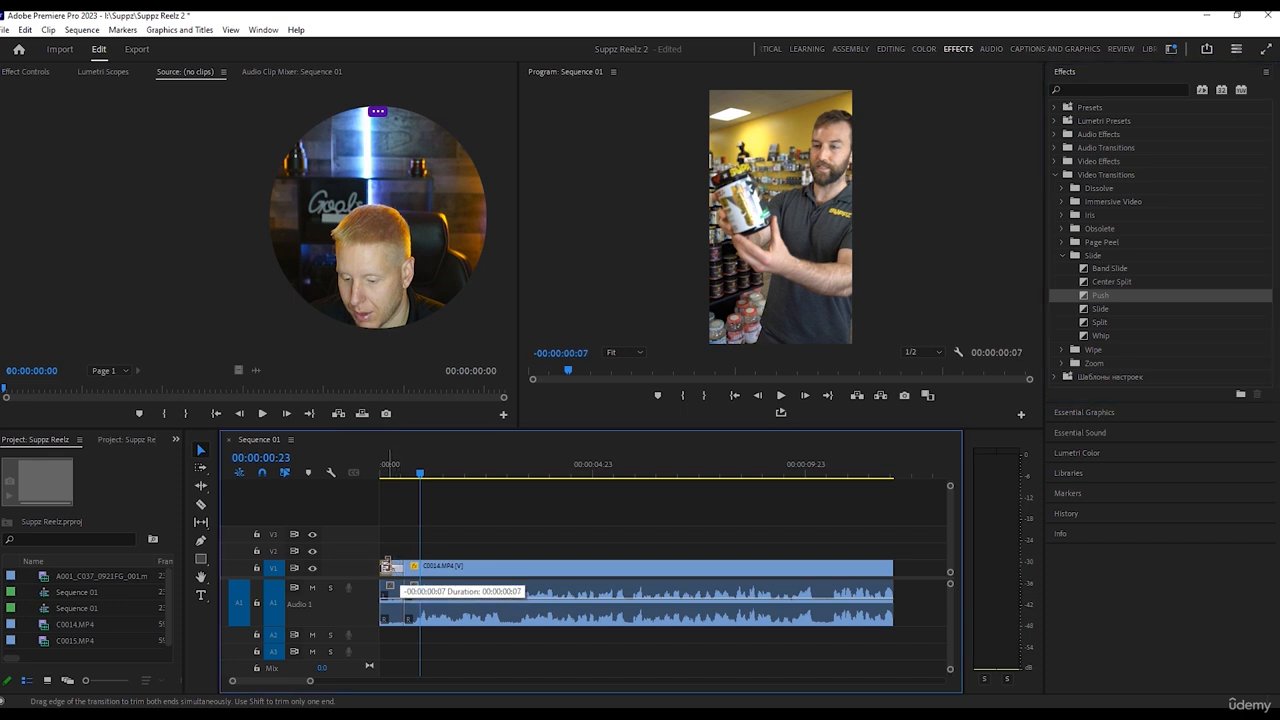
pyautogui.press('space')
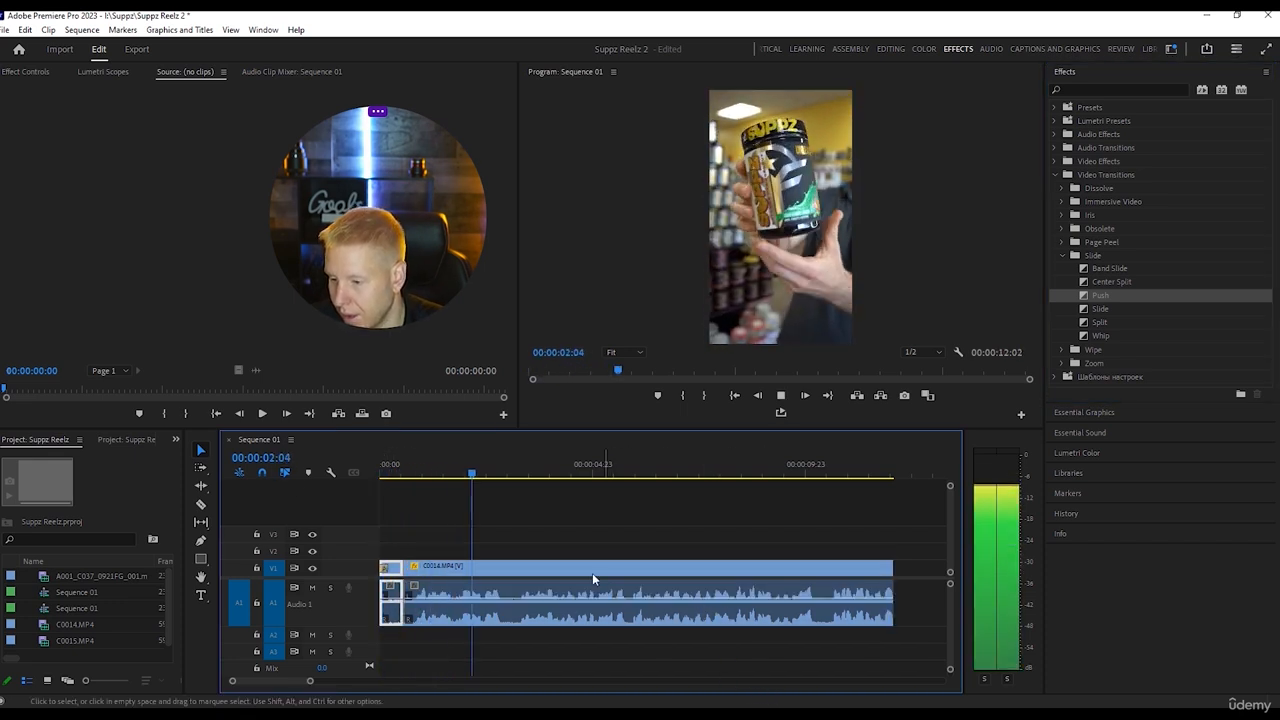
pyautogui.press('space')
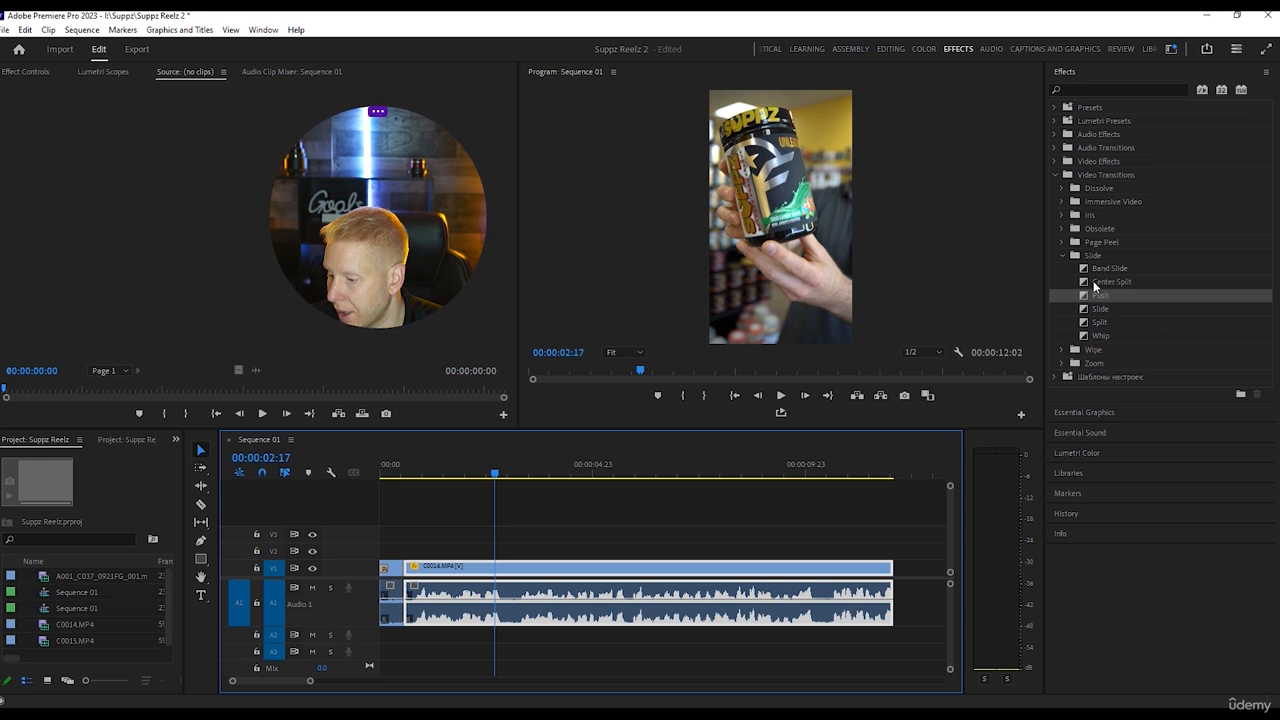
# Apply the Film Dissolve transition at the cut between the two C0014.MP4 clips.
pyautogui.click(1063, 188)
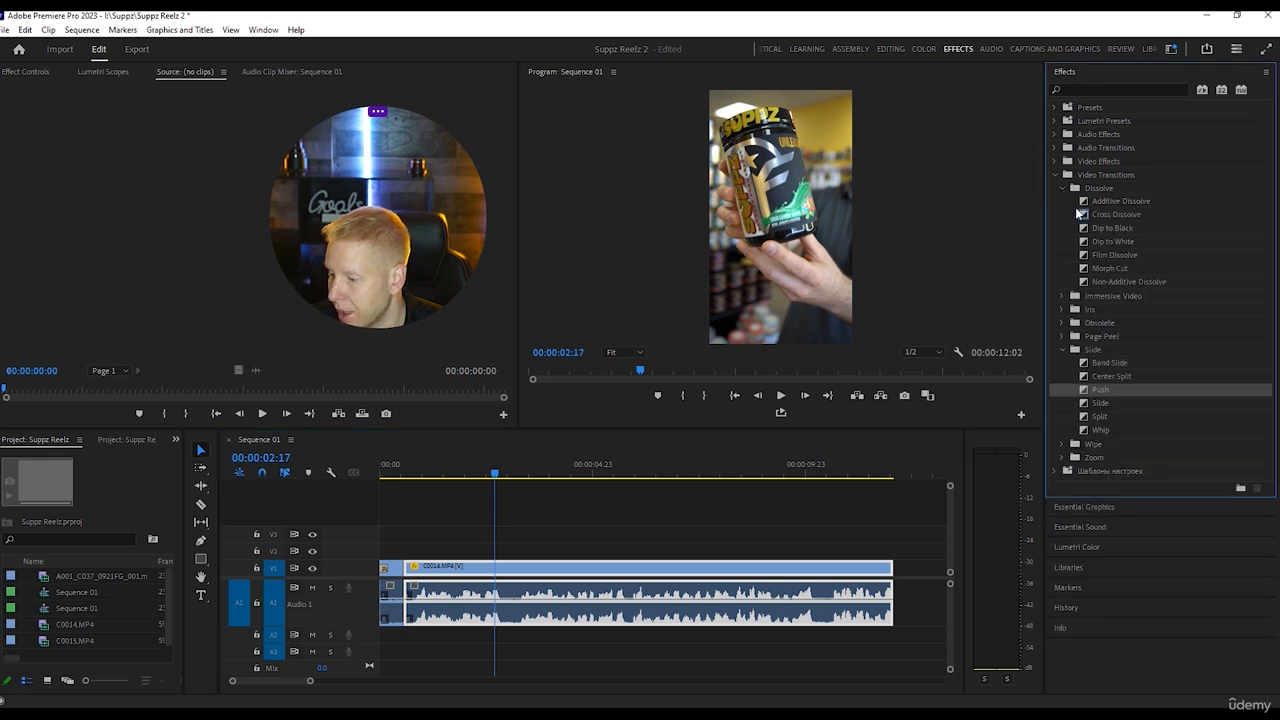
pyautogui.moveTo(1103, 260); pyautogui.dragTo(411, 569)
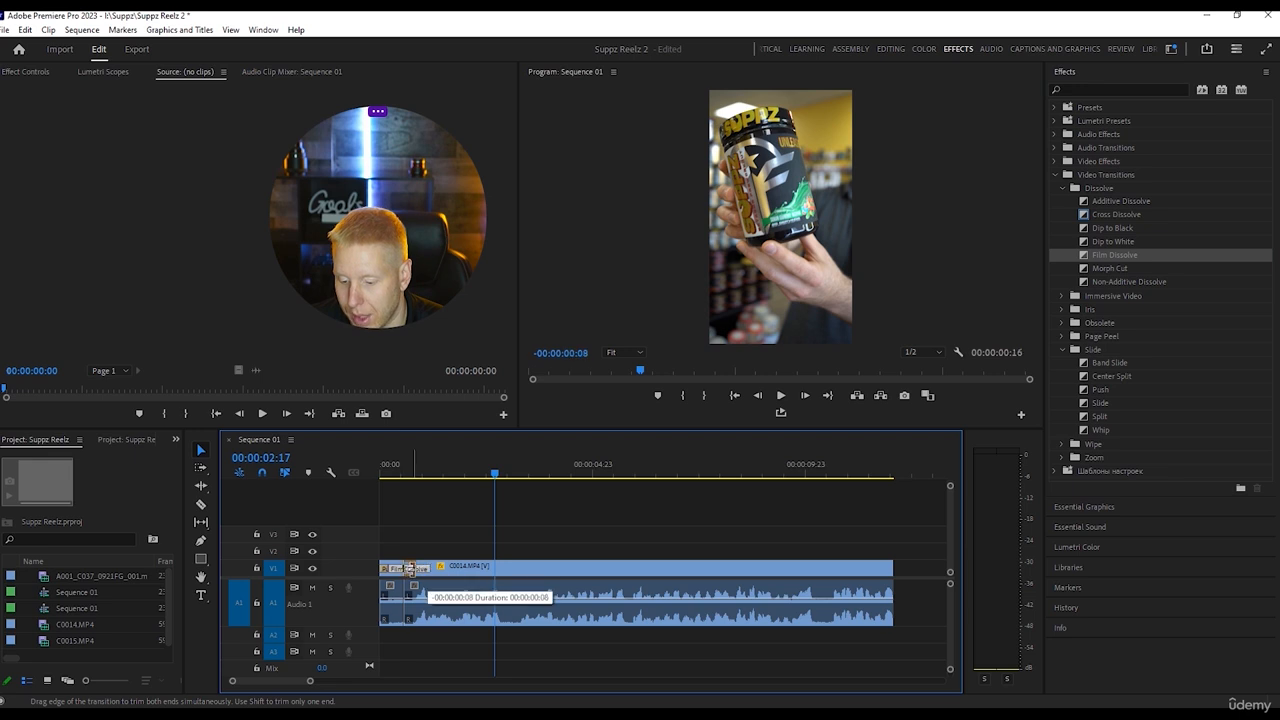
pyautogui.moveTo(497, 470); pyautogui.dragTo(399, 460)
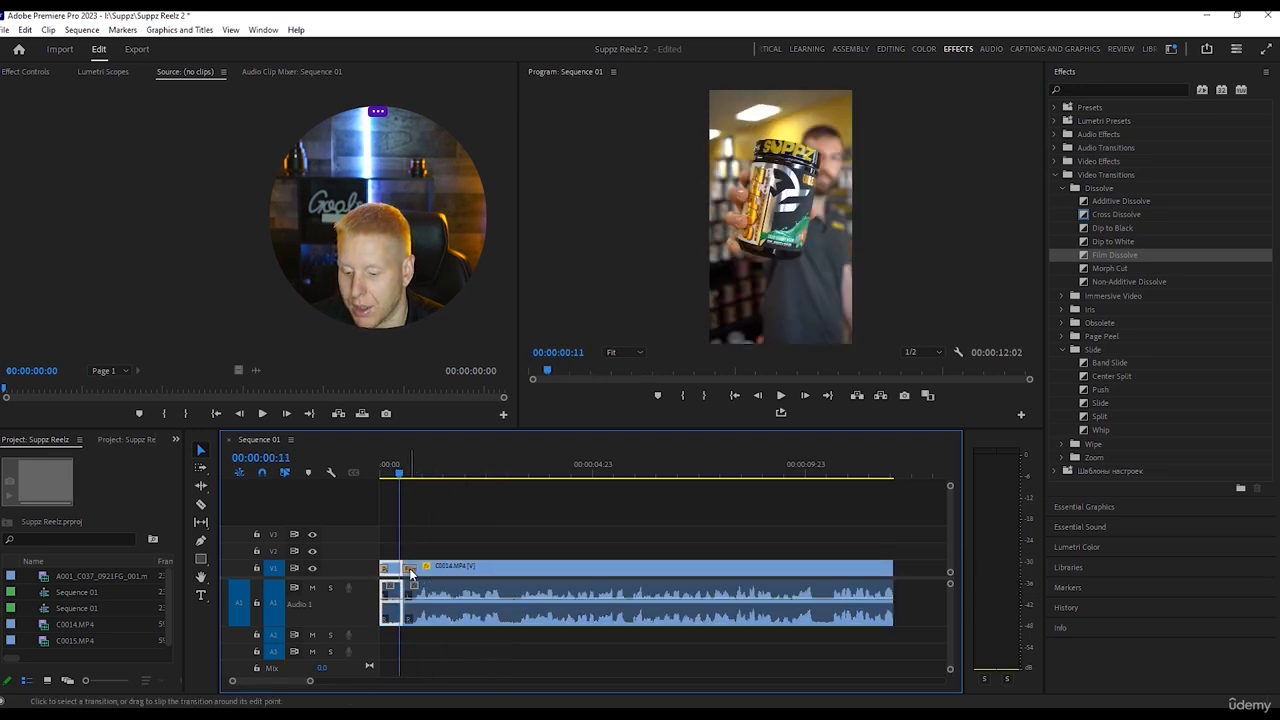
# Align the Film Dissolve with Center at Cut and set its duration to 00:00:00:12 in the Editing workspace.
pyautogui.click(410, 571)
pyautogui.click(902, 48)
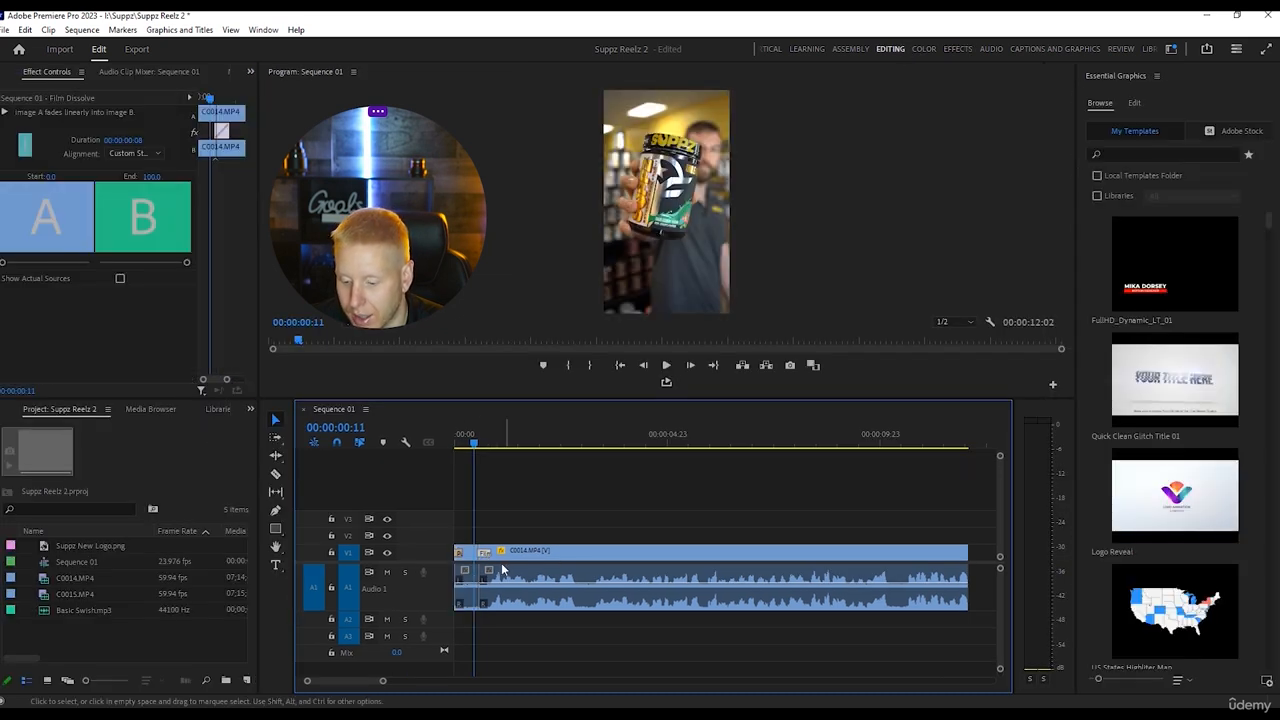
pyautogui.click(139, 141)
pyautogui.moveTo(139, 141); pyautogui.dragTo(178, 142)
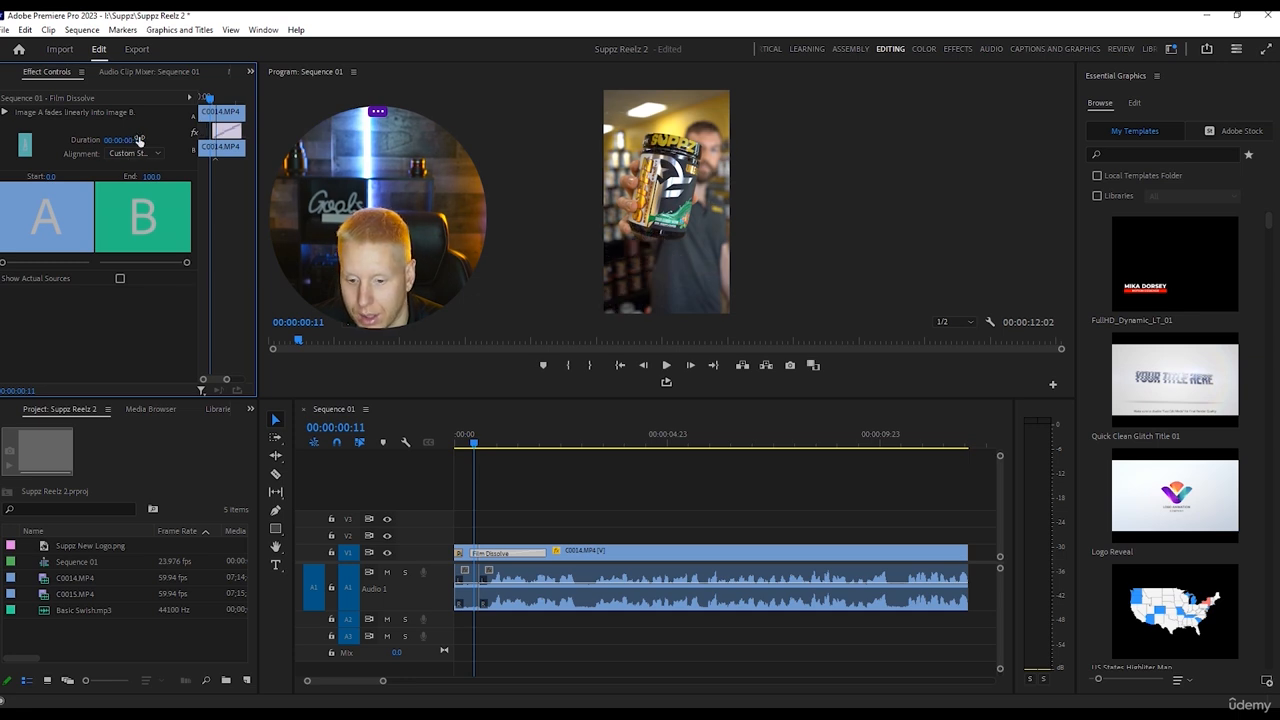
pyautogui.click(151, 151)
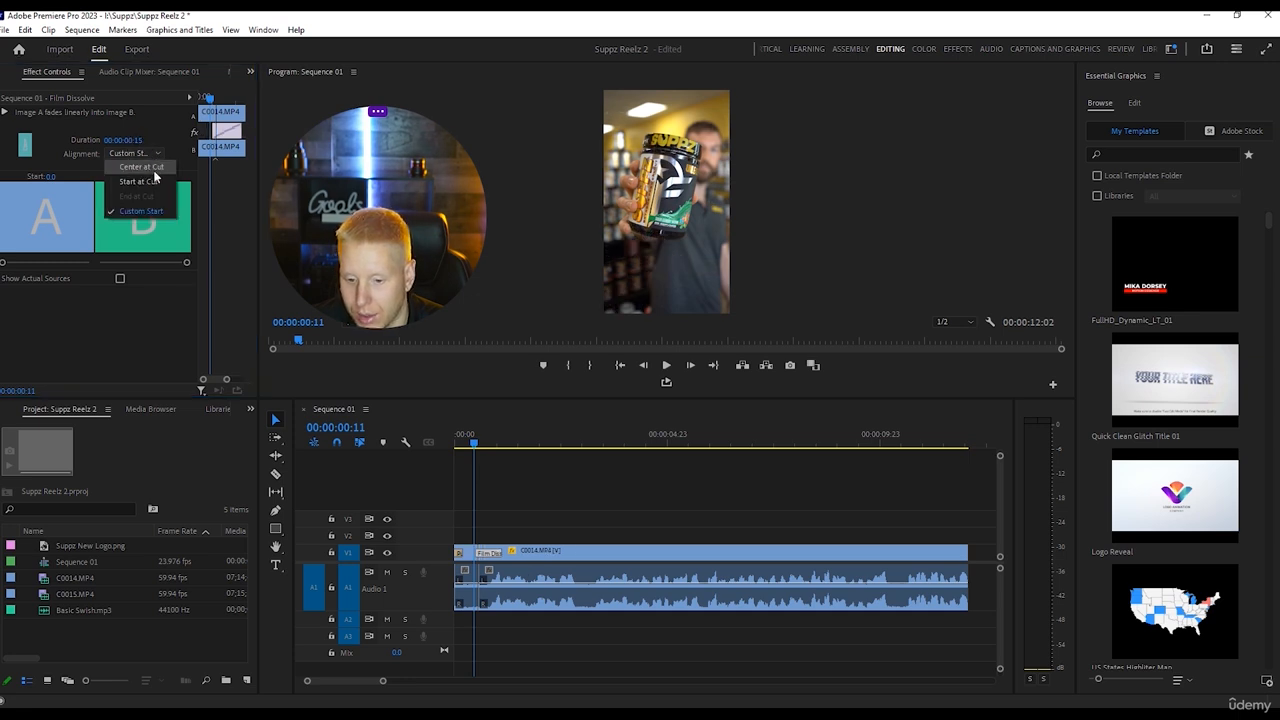
pyautogui.click(151, 174)
pyautogui.click(147, 151)
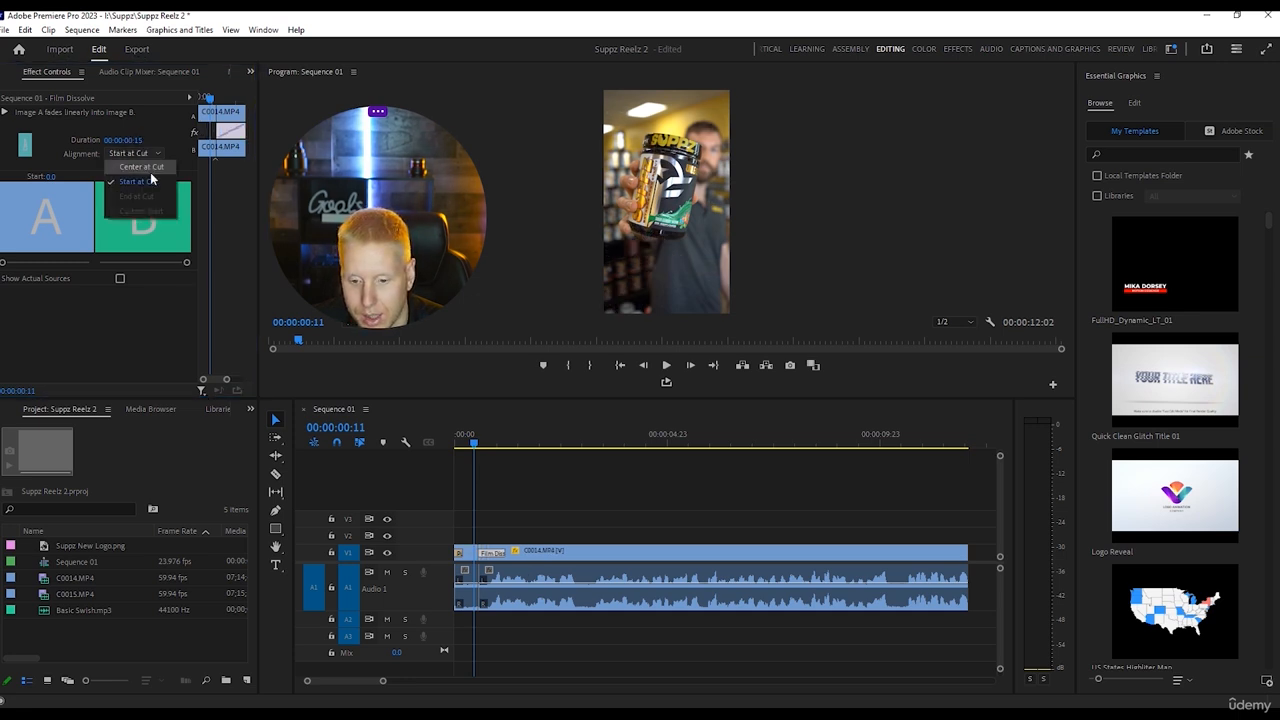
pyautogui.click(149, 168)
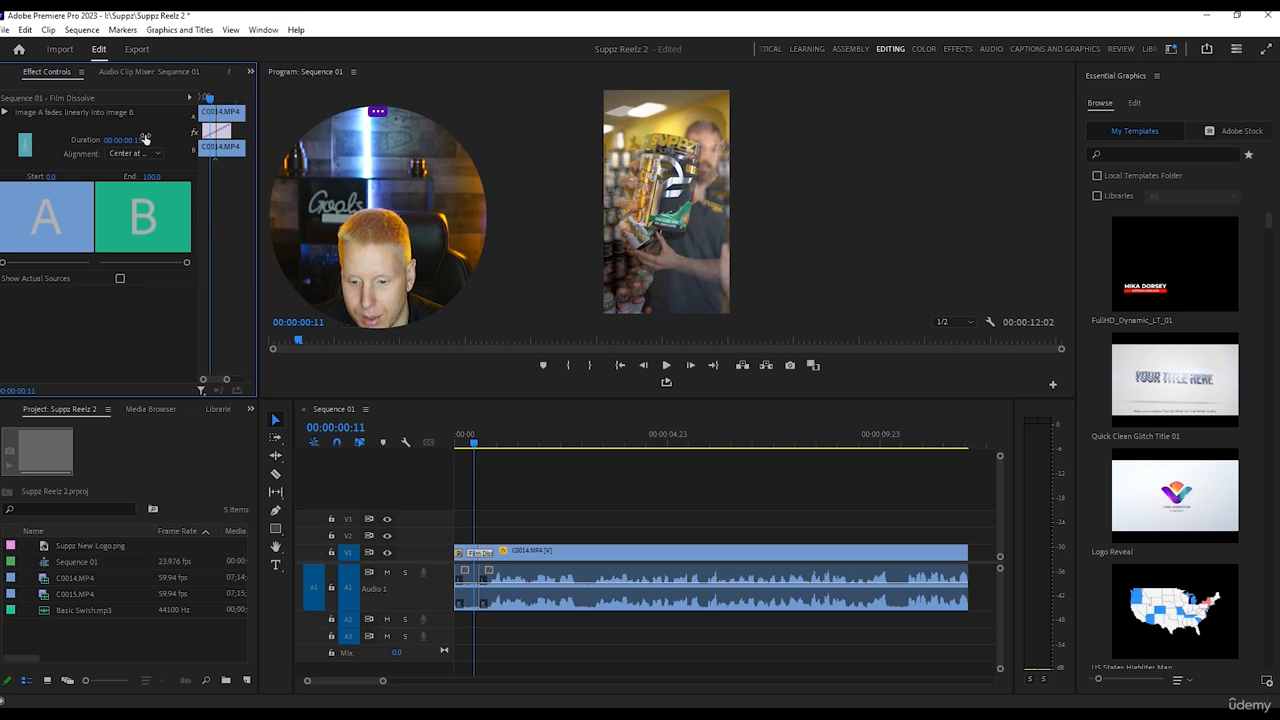
pyautogui.moveTo(139, 140); pyautogui.dragTo(143, 140)
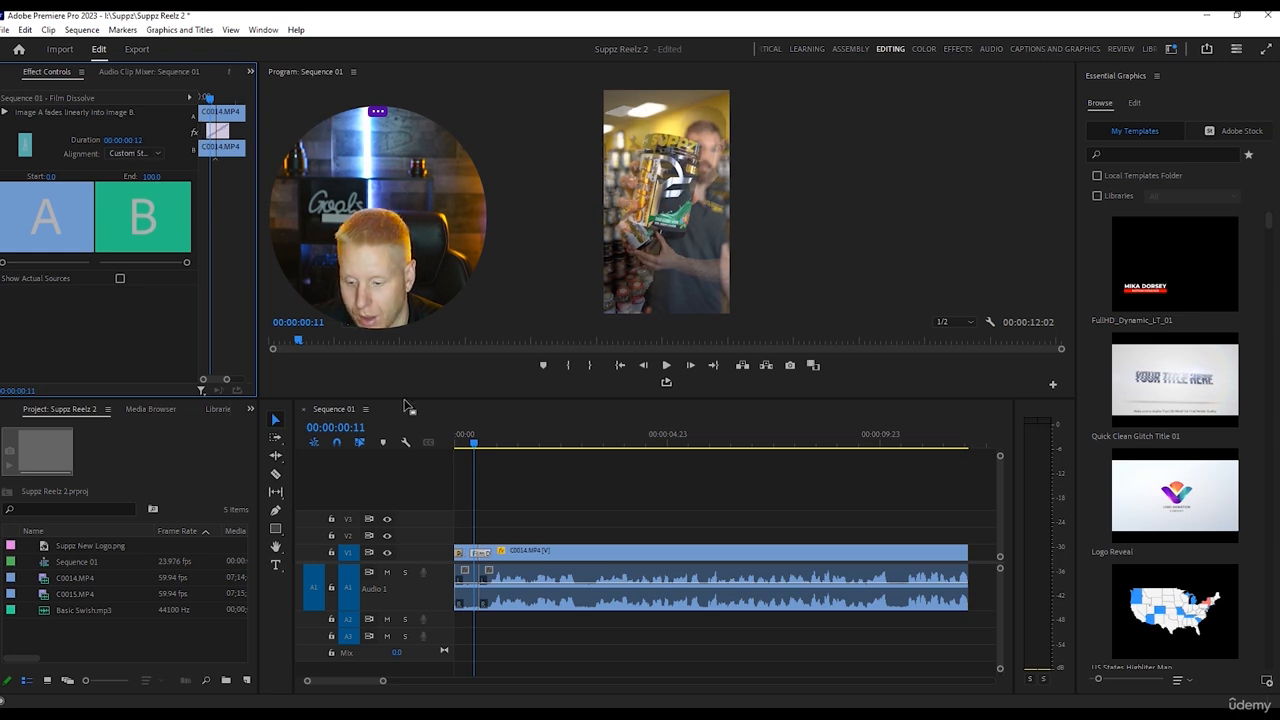
# Play the sequence from the start to about 00:00:03:01 to check the transitions.
pyautogui.moveTo(469, 443); pyautogui.dragTo(302, 490)
pyautogui.press('space')
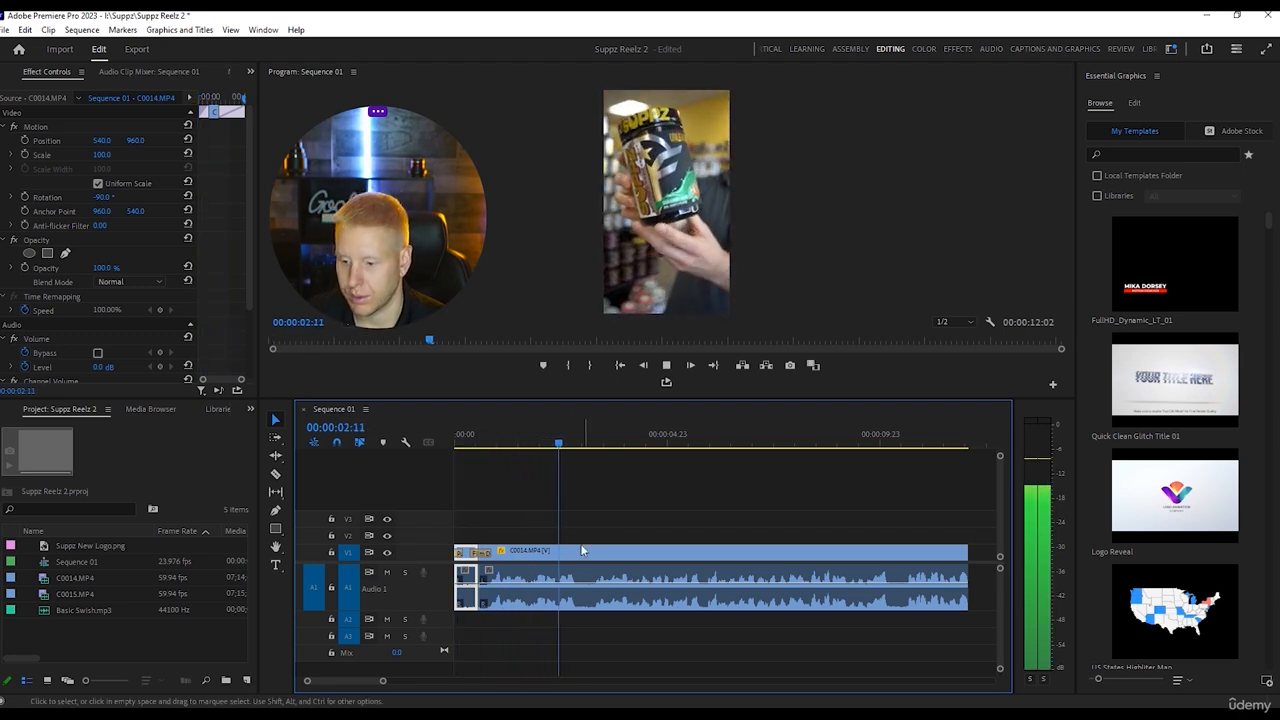
pyautogui.press('space')
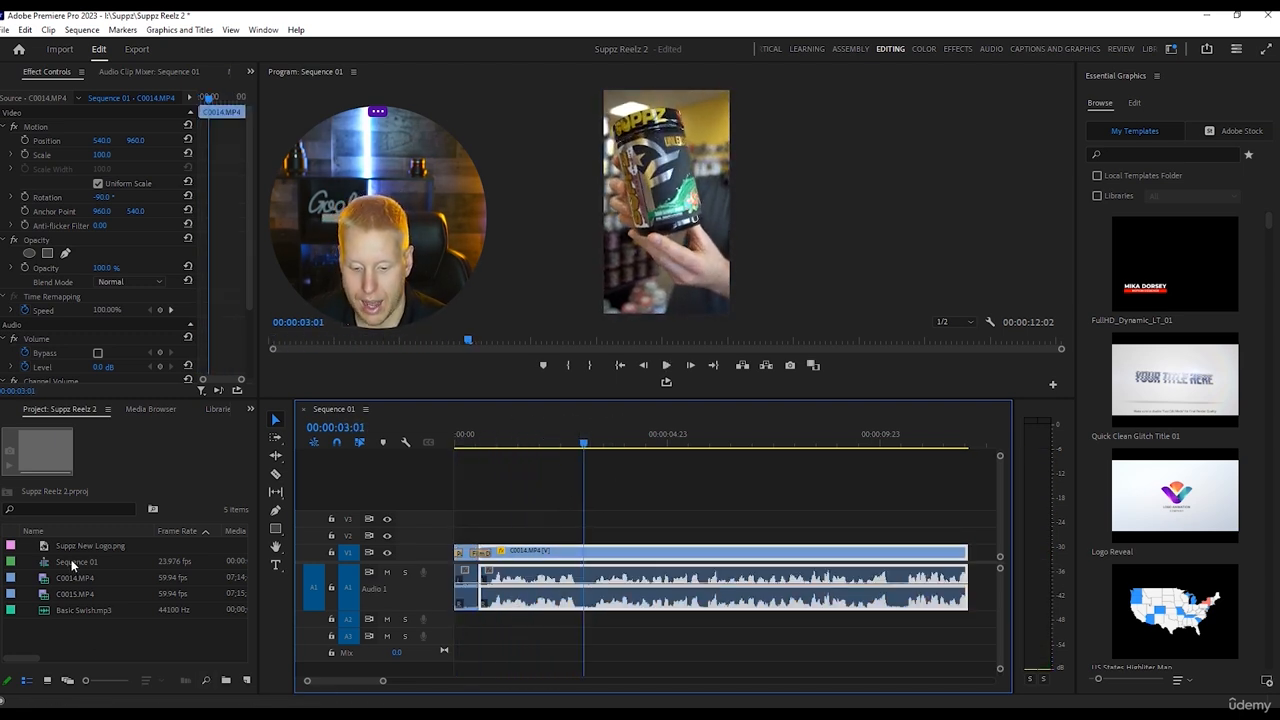
# Place Suppz New Logo.png on V2 at 00:00:03:01 and extend it to the end of the C0014.MP4 clip.
pyautogui.moveTo(91, 548); pyautogui.dragTo(588, 544)
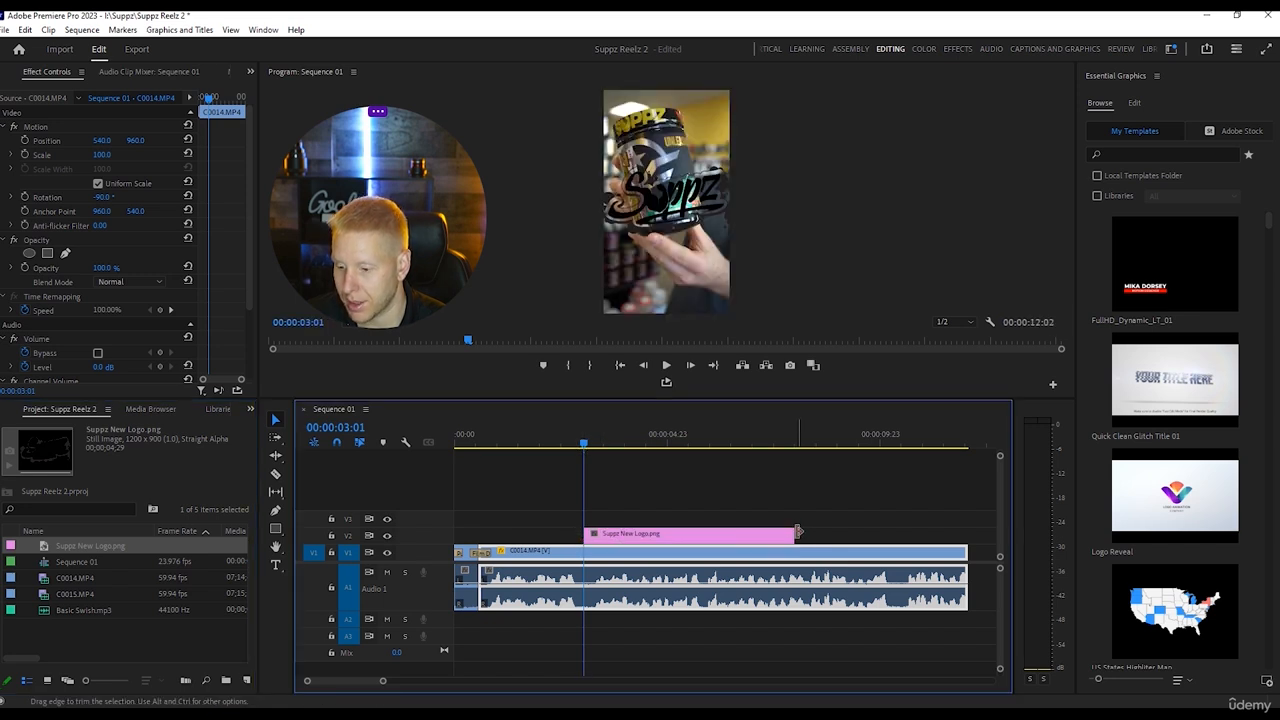
pyautogui.moveTo(797, 532); pyautogui.dragTo(967, 535)
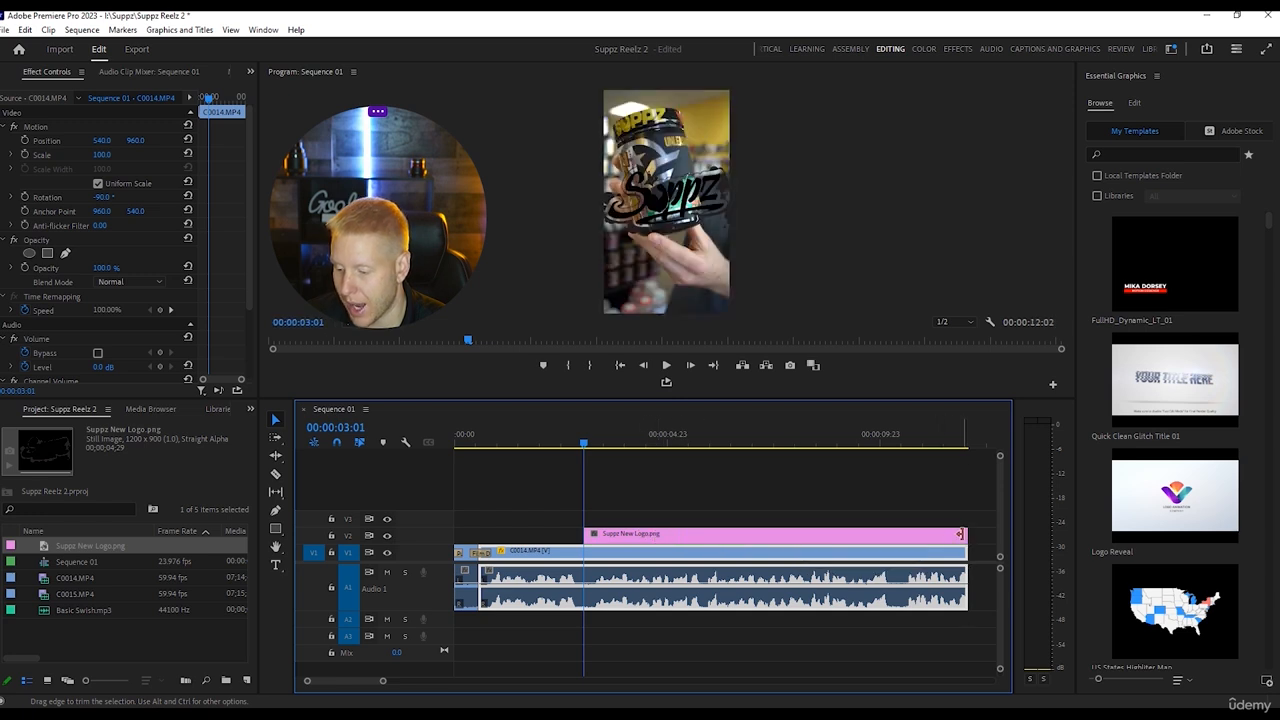
# Scale the logo to 41 and set its vertical position to 1720.
pyautogui.click(702, 535)
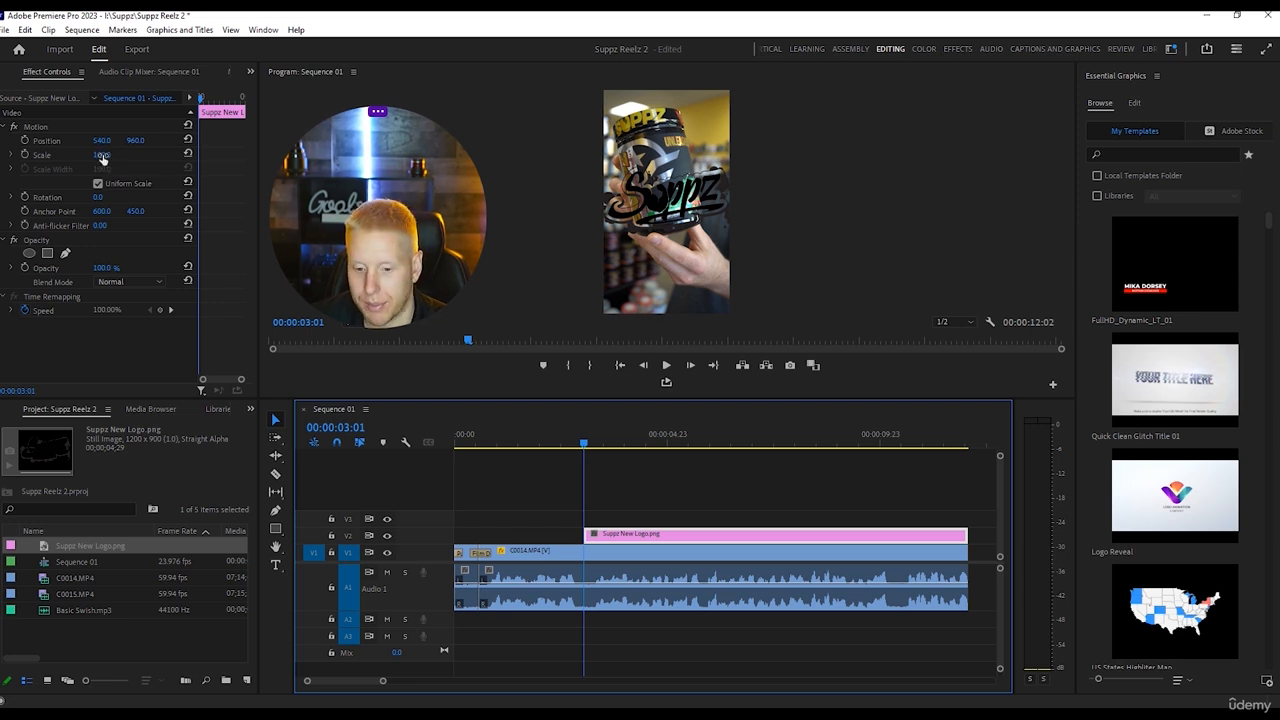
pyautogui.moveTo(102, 158); pyautogui.dragTo(43, 158)
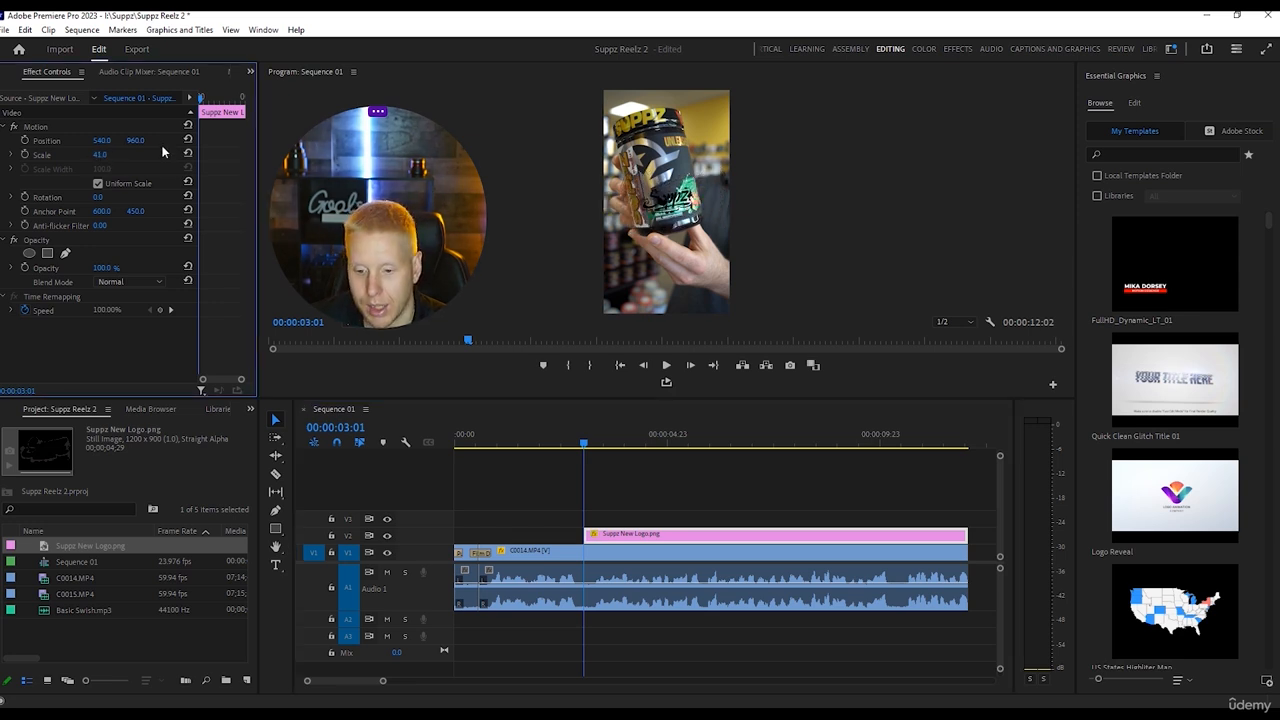
pyautogui.moveTo(135, 140); pyautogui.dragTo(243, 140)
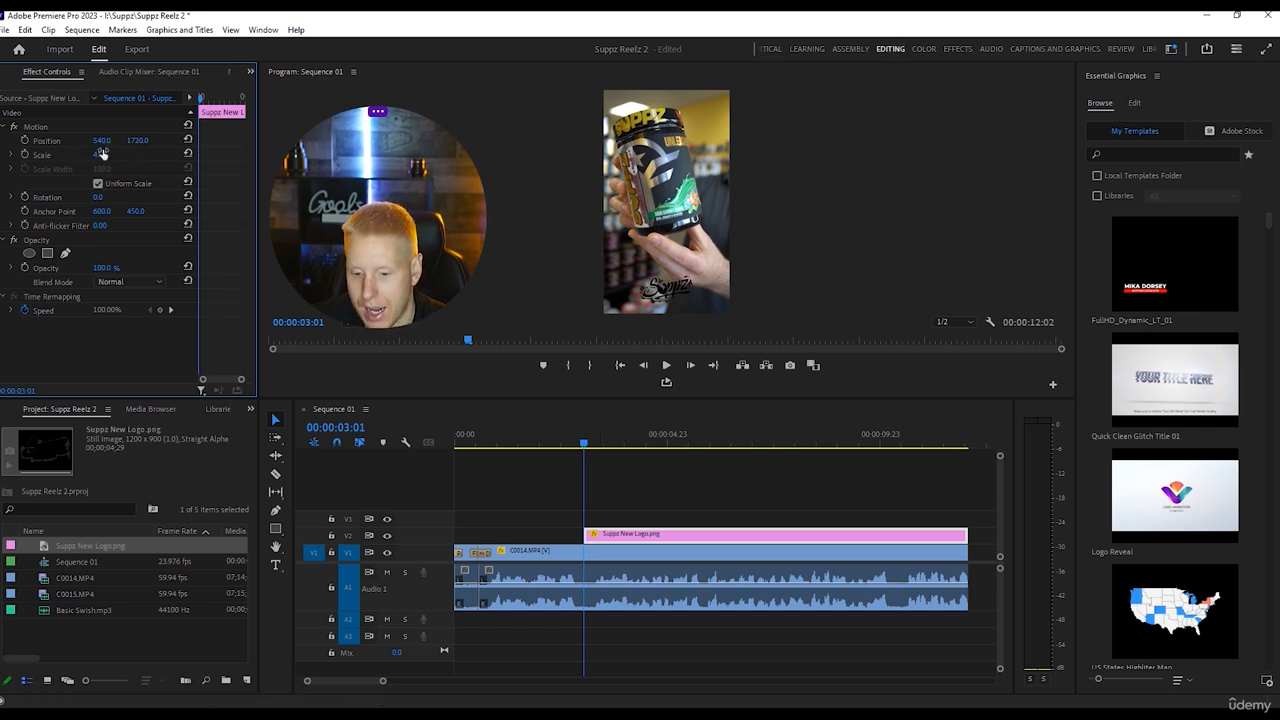
# Apply the Push transition to the start of the logo clip and play the sequence from the start.
pyautogui.click(960, 48)
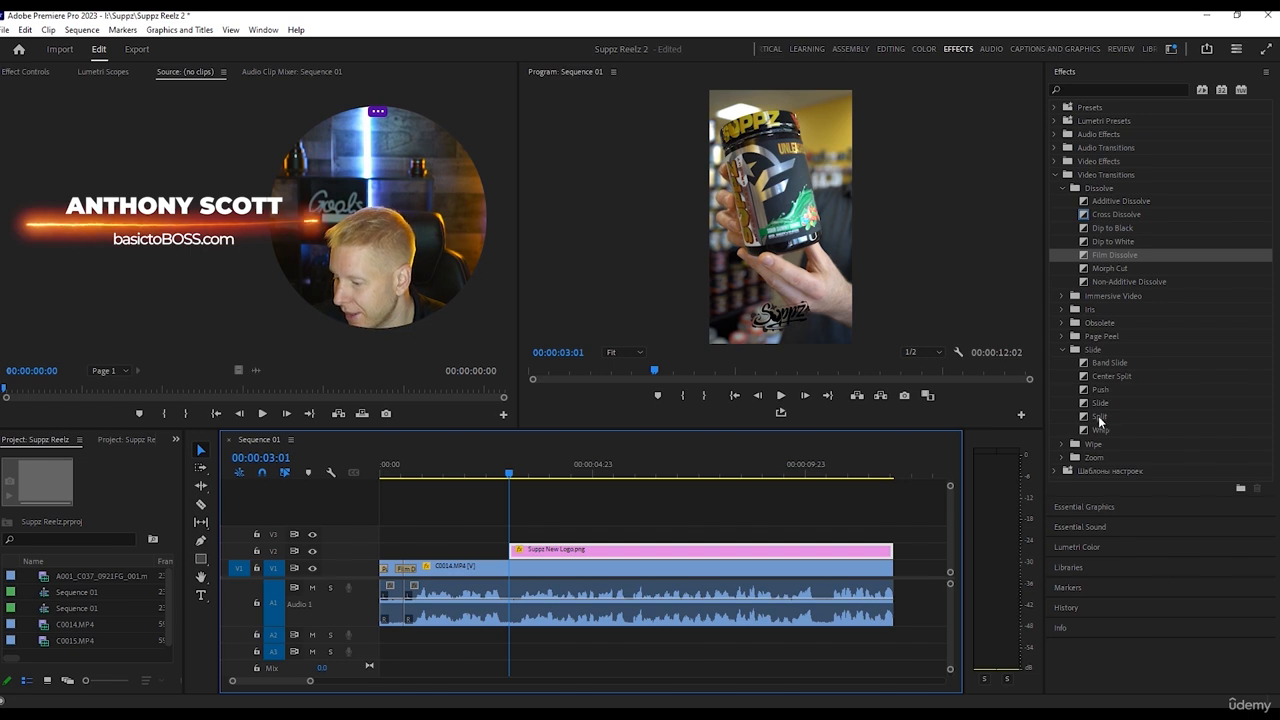
pyautogui.moveTo(1100, 389); pyautogui.dragTo(521, 538)
pyautogui.moveTo(510, 474); pyautogui.dragTo(321, 480)
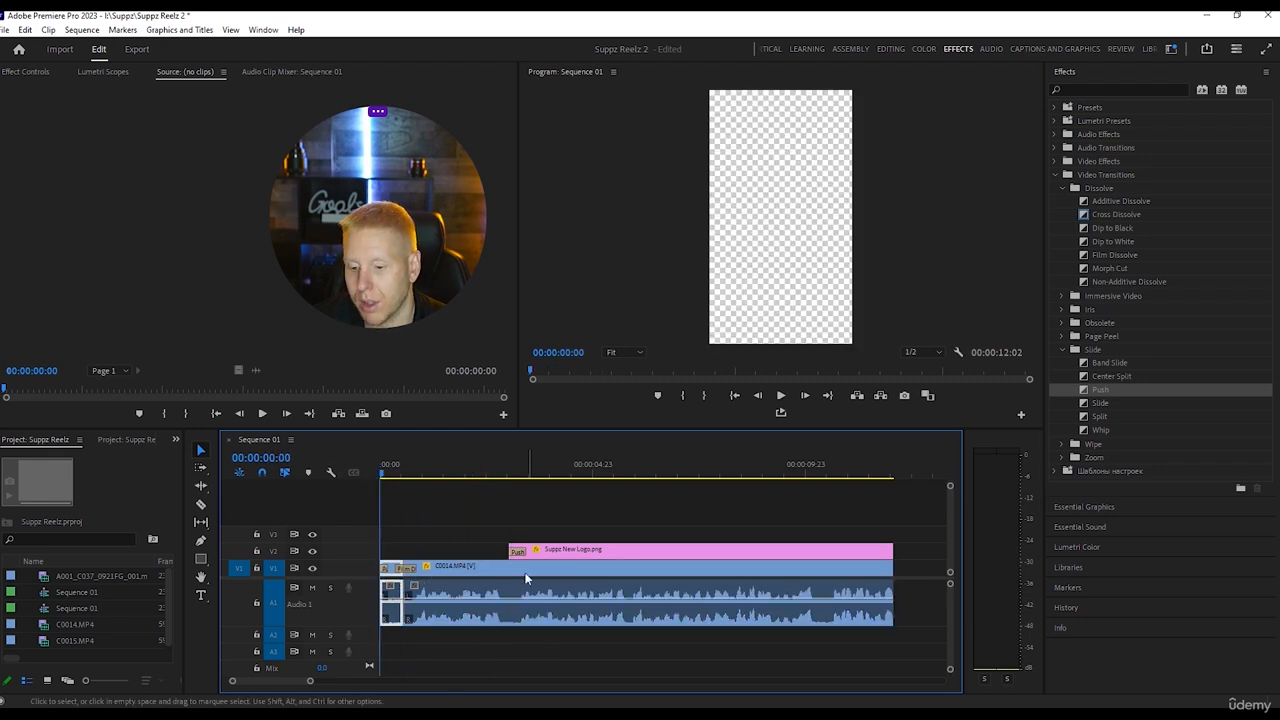
pyautogui.press('space')
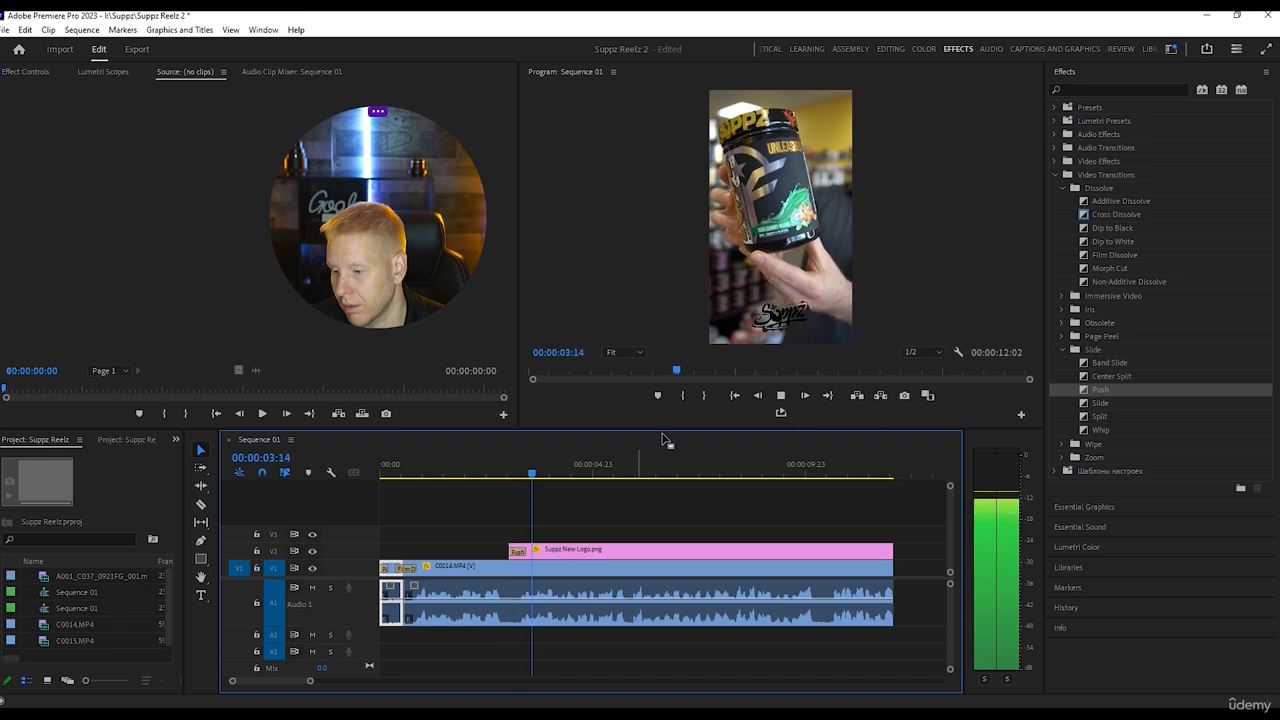
pyautogui.press('End')
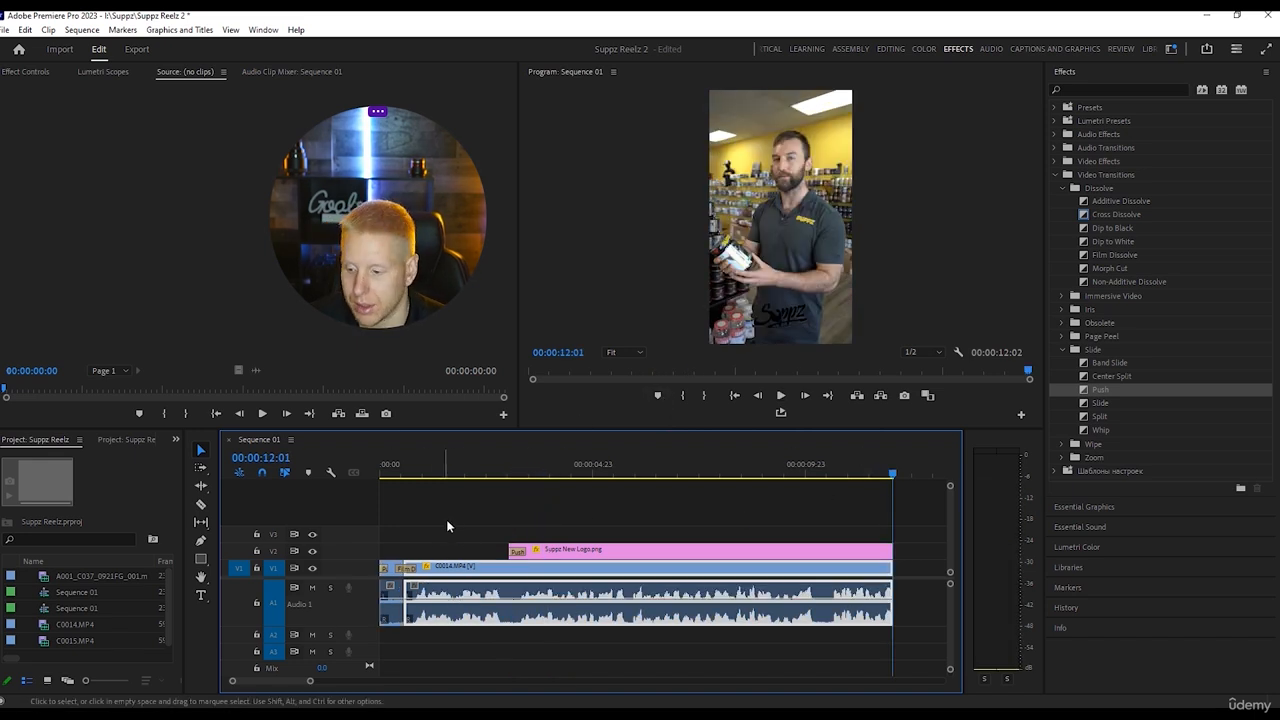
# Import the suppz pre wrkout sour gum image and place it on V1 directly after the C0014.MP4 clip.
pyautogui.moveTo(876, 464); pyautogui.dragTo(860, 464)
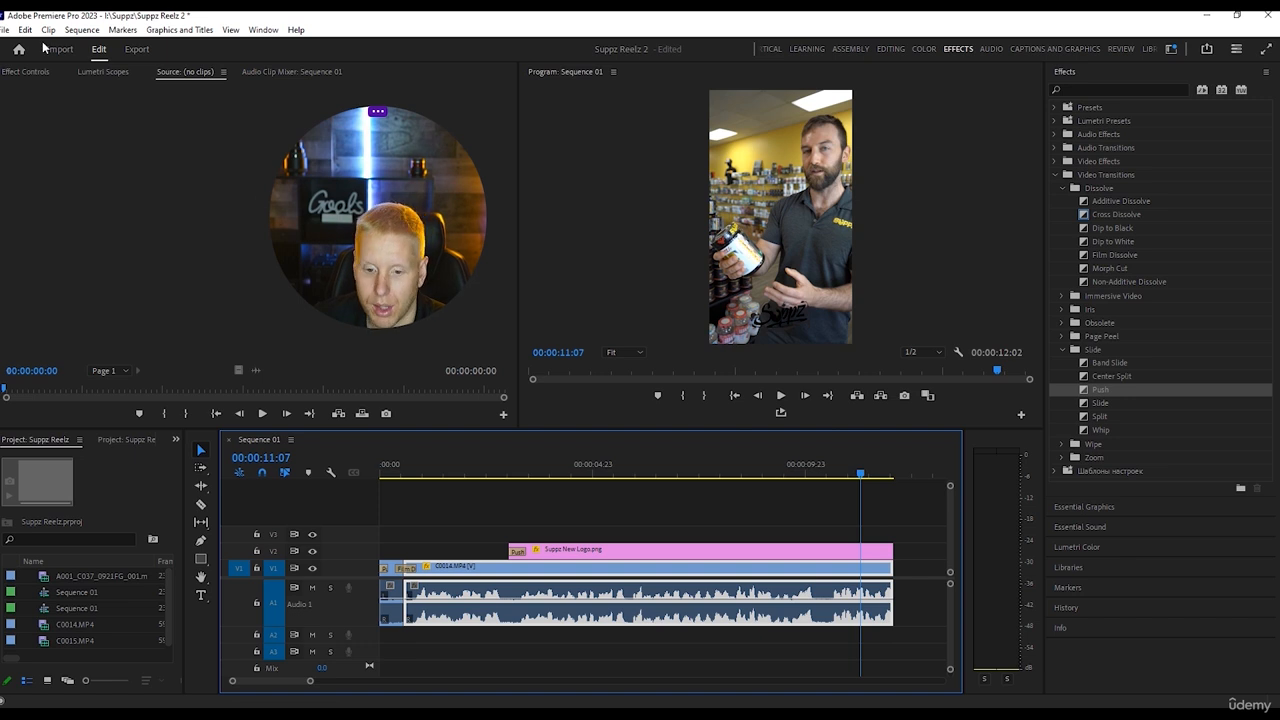
pyautogui.click(6, 29)
pyautogui.click(80, 414)
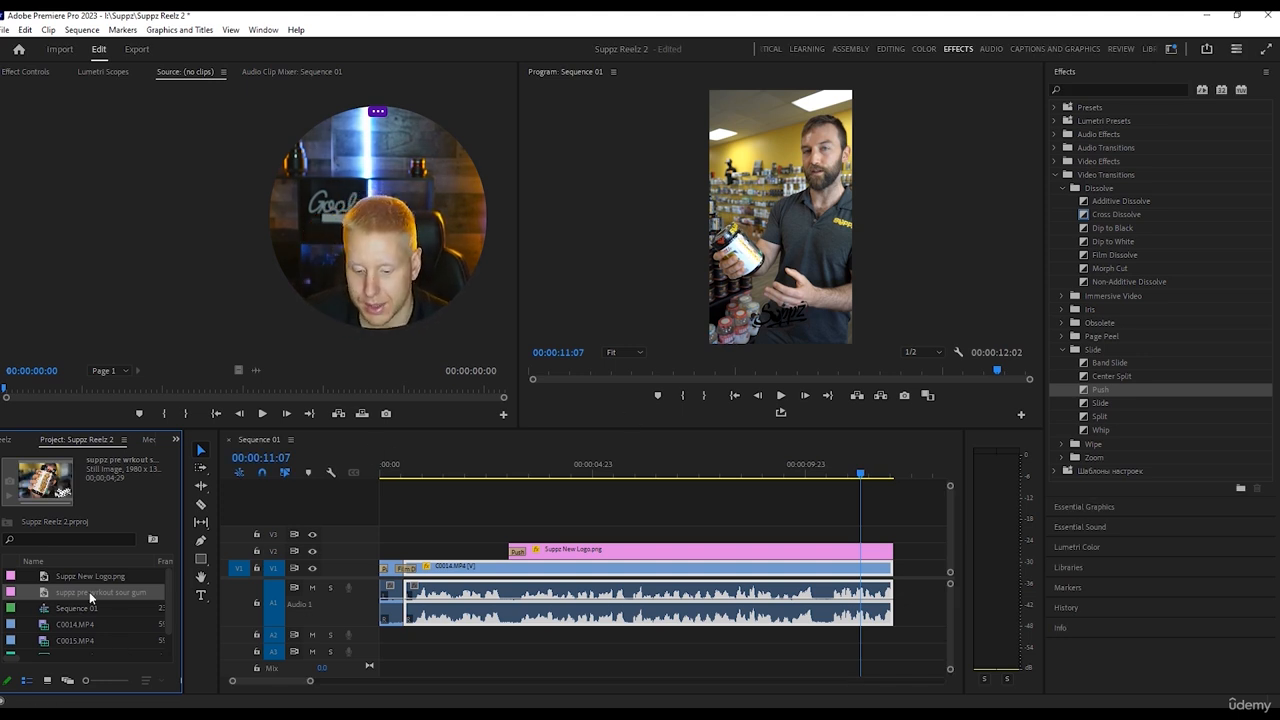
pyautogui.moveTo(89, 591); pyautogui.dragTo(857, 577)
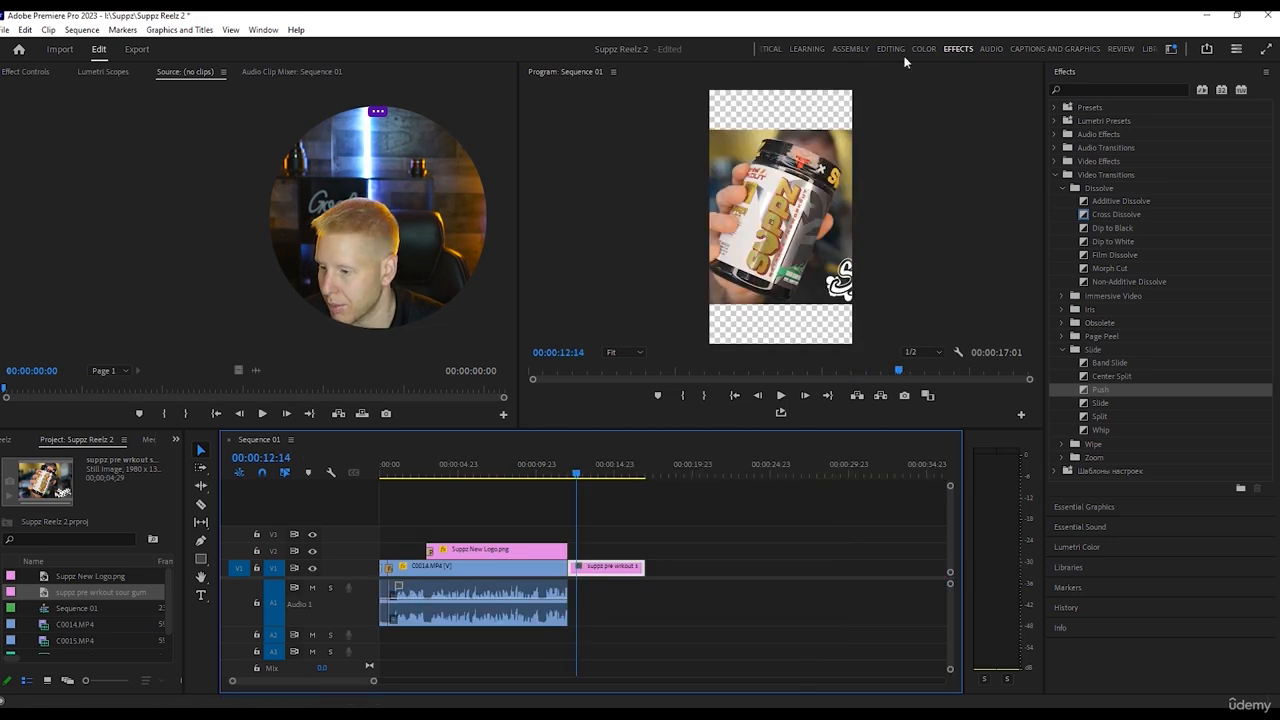
# Scale the sour gum image to 57 and stack two copies of it, one on V2 above one on V1.
pyautogui.click(890, 49)
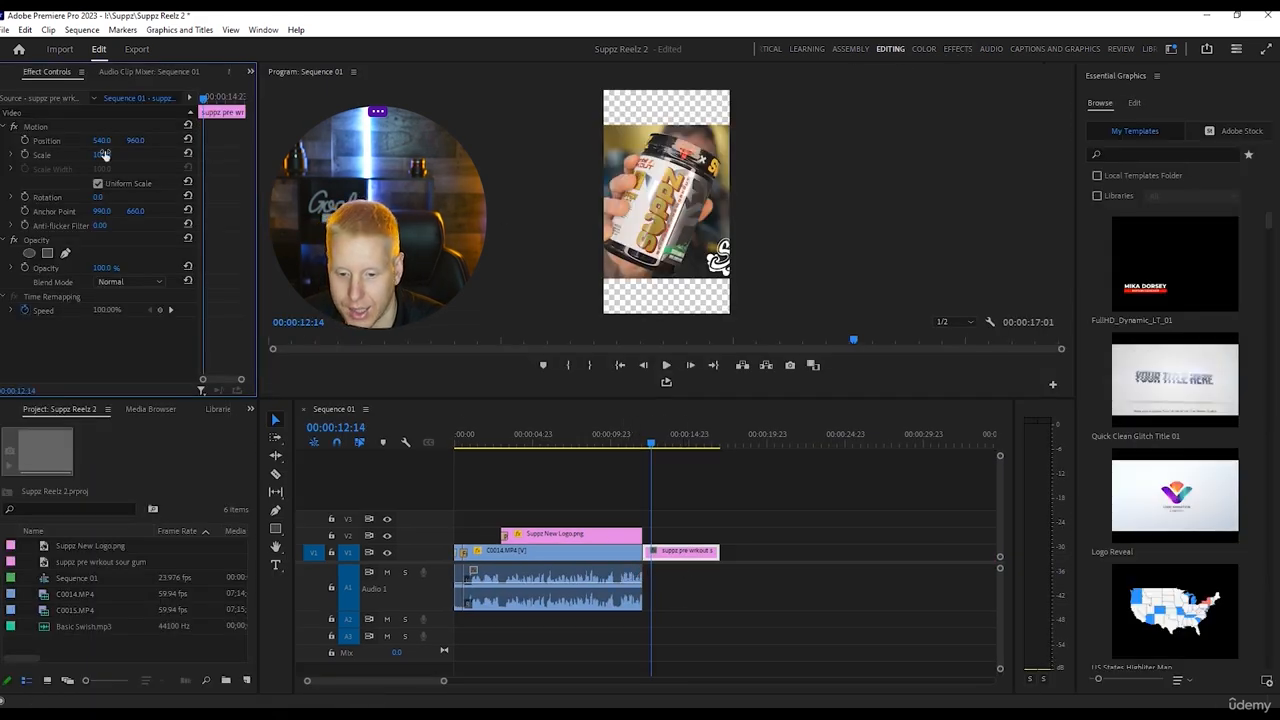
pyautogui.moveTo(101, 154)
pyautogui.mouseDown()
pyautogui.moveTo(70, 154)
pyautogui.moveTo(86, 154)
pyautogui.mouseUp()
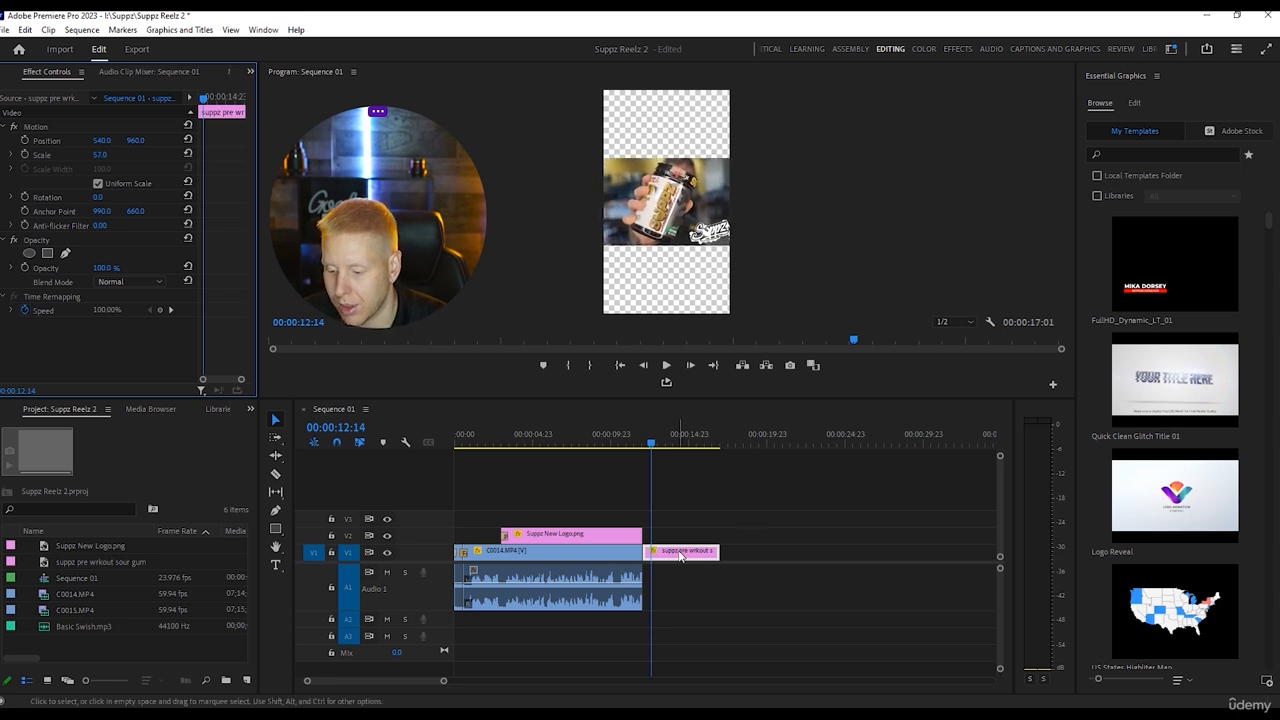
pyautogui.moveTo(683, 551); pyautogui.dragTo(683, 537)
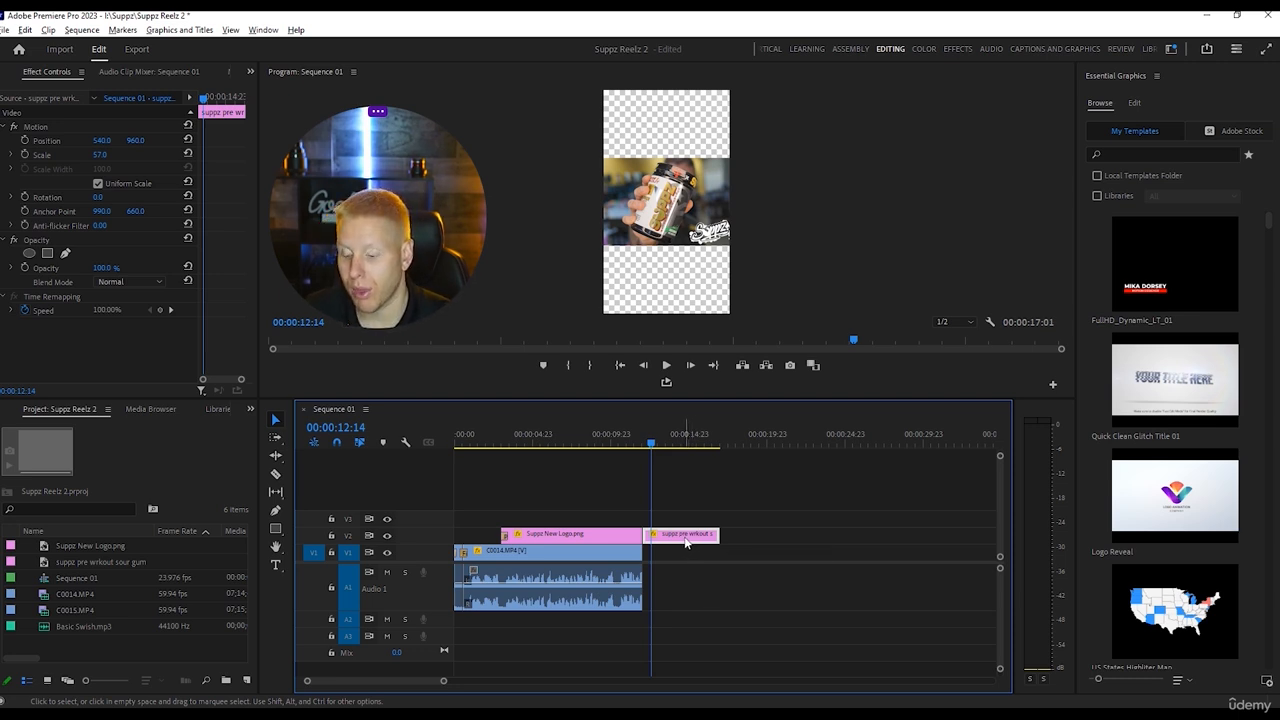
pyautogui.moveTo(685, 542); pyautogui.dragTo(693, 561)
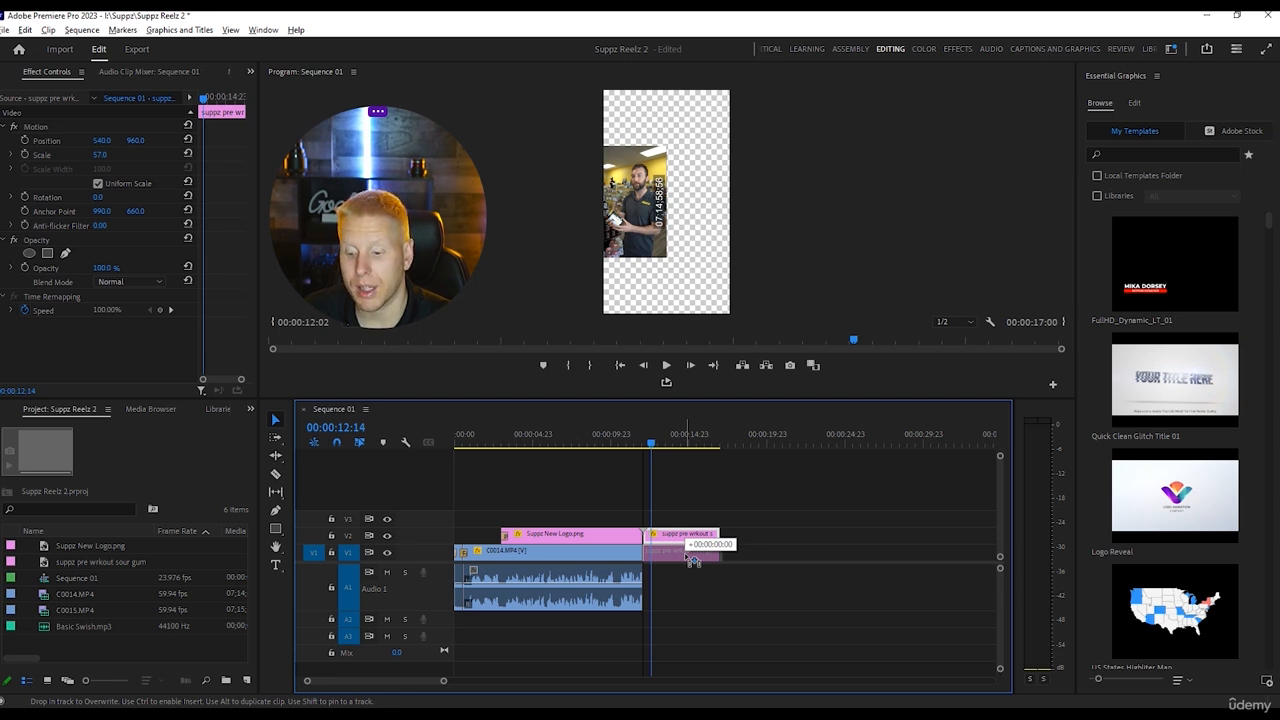
pyautogui.moveTo(693, 561); pyautogui.dragTo(686, 560)
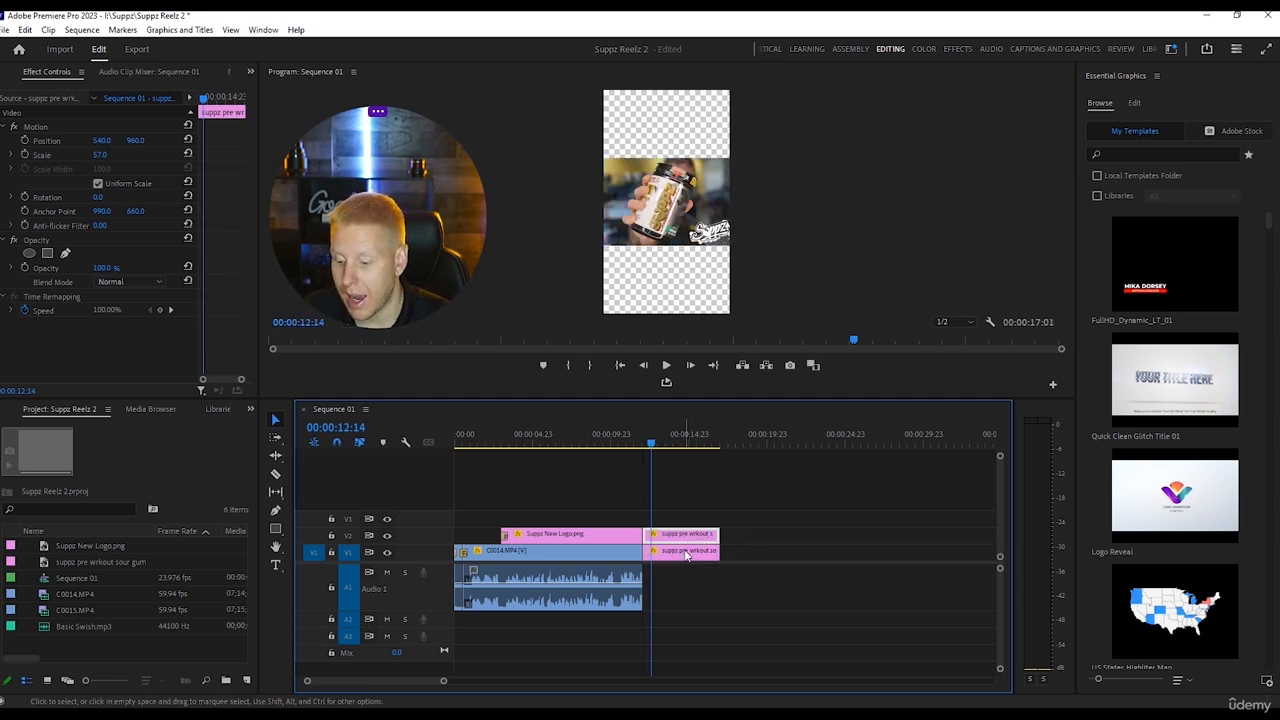
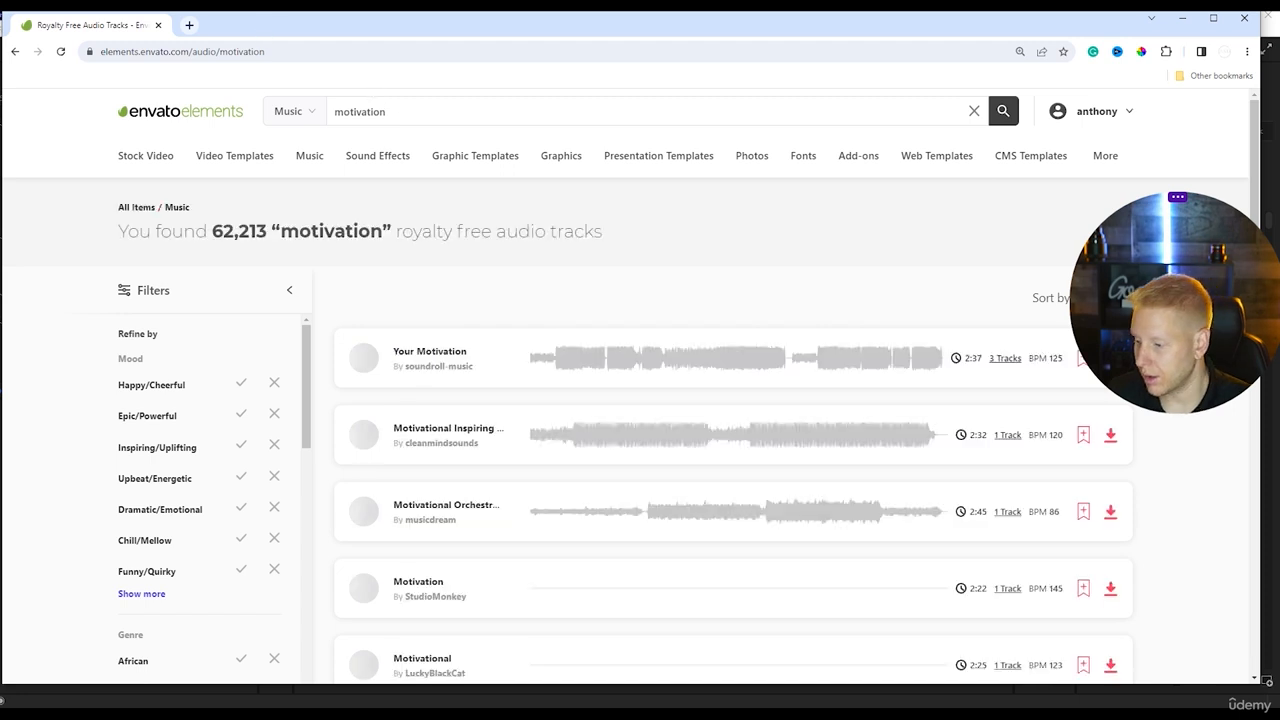
# Search the royalty-free music library for "upbeat" in place of "motivation".
pyautogui.click(418, 100)
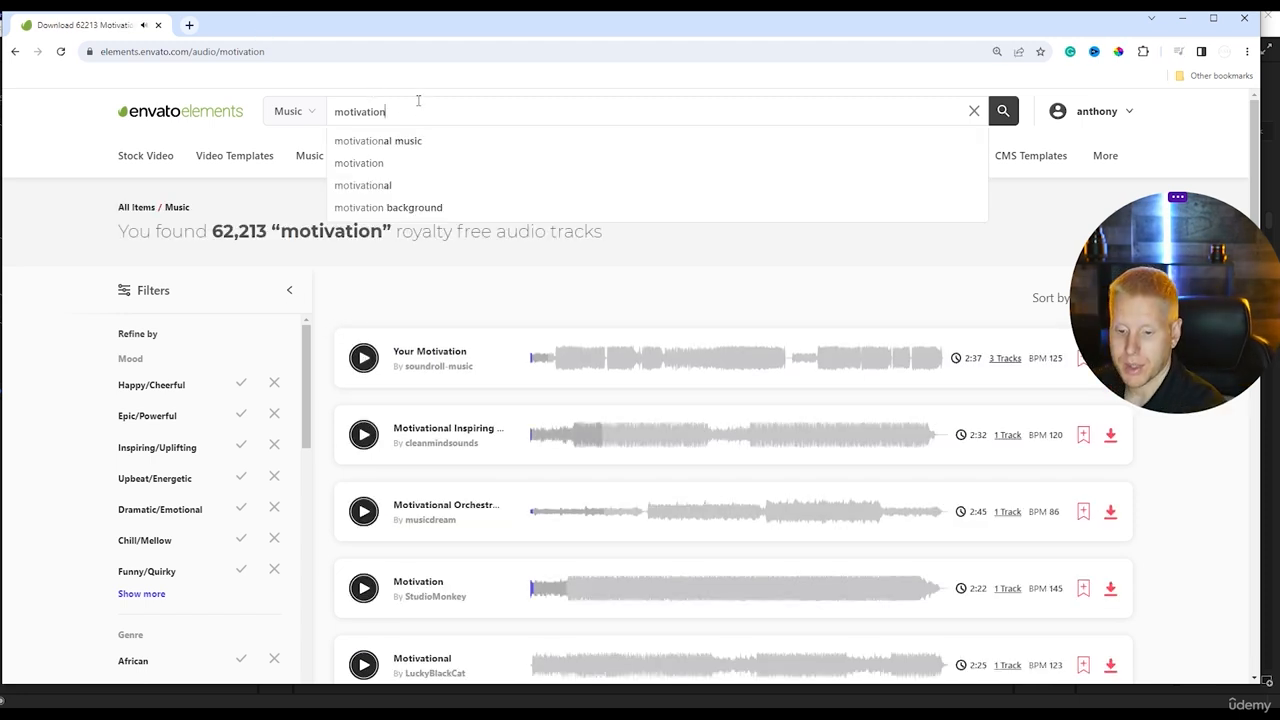
pyautogui.moveTo(422, 115); pyautogui.dragTo(268, 118)
pyautogui.write('\\u')
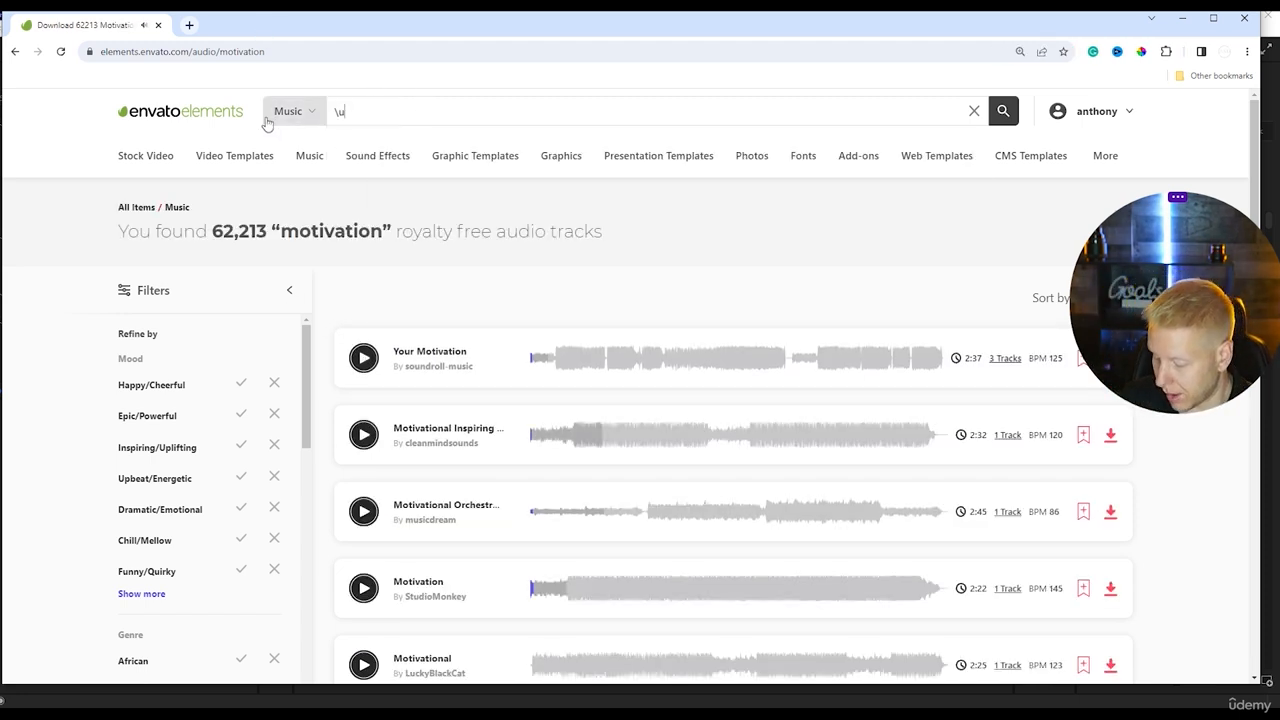
pyautogui.write('pbeat')
pyautogui.press('Return')
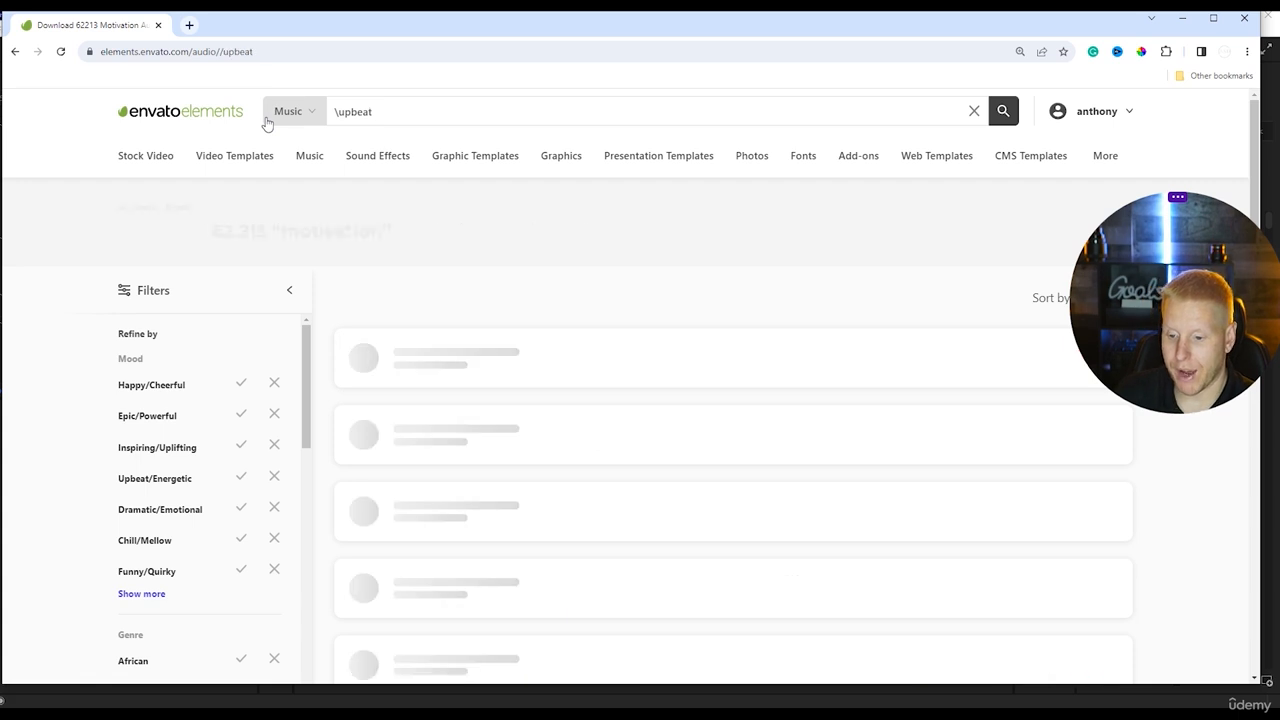
pyautogui.click(338, 112)
pyautogui.press('BackSpace')
pyautogui.press('Return')
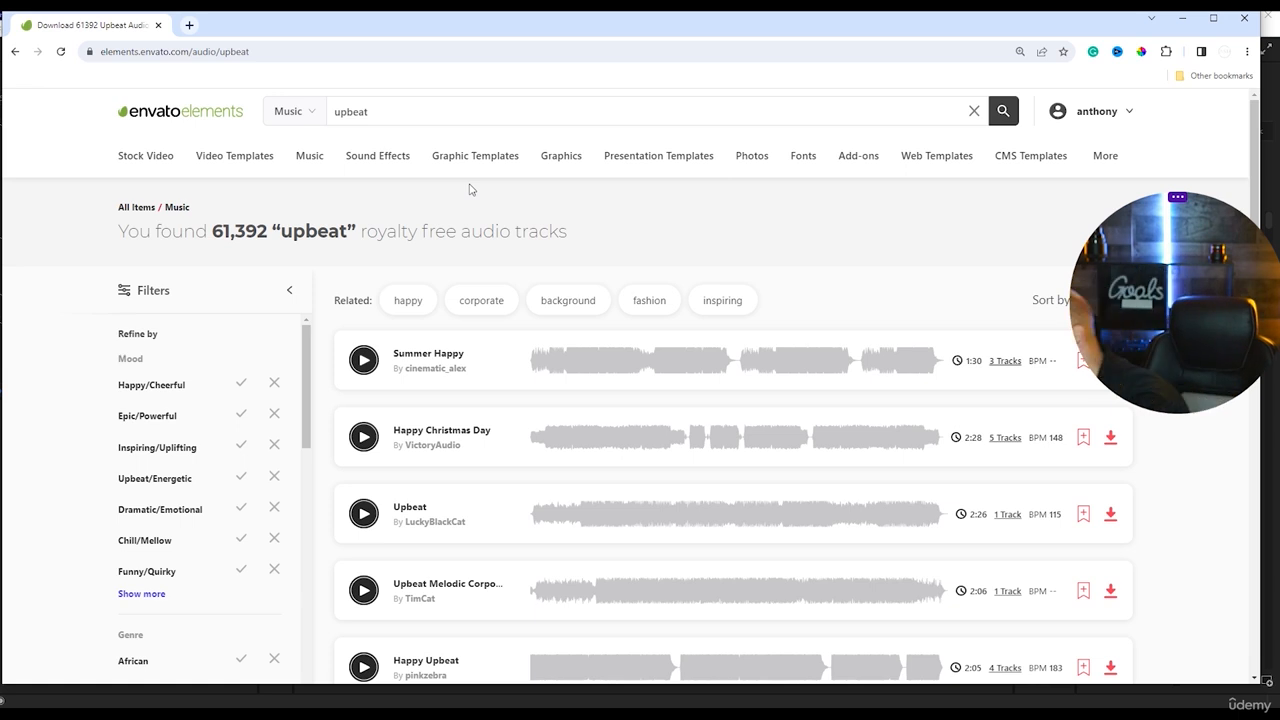
# Preview the Upbeat & Fun Sports Rock Logo track, download it under the client work project and extract the archive.
pyautogui.scroll(-5, 367, 364)
pyautogui.click(364, 338)
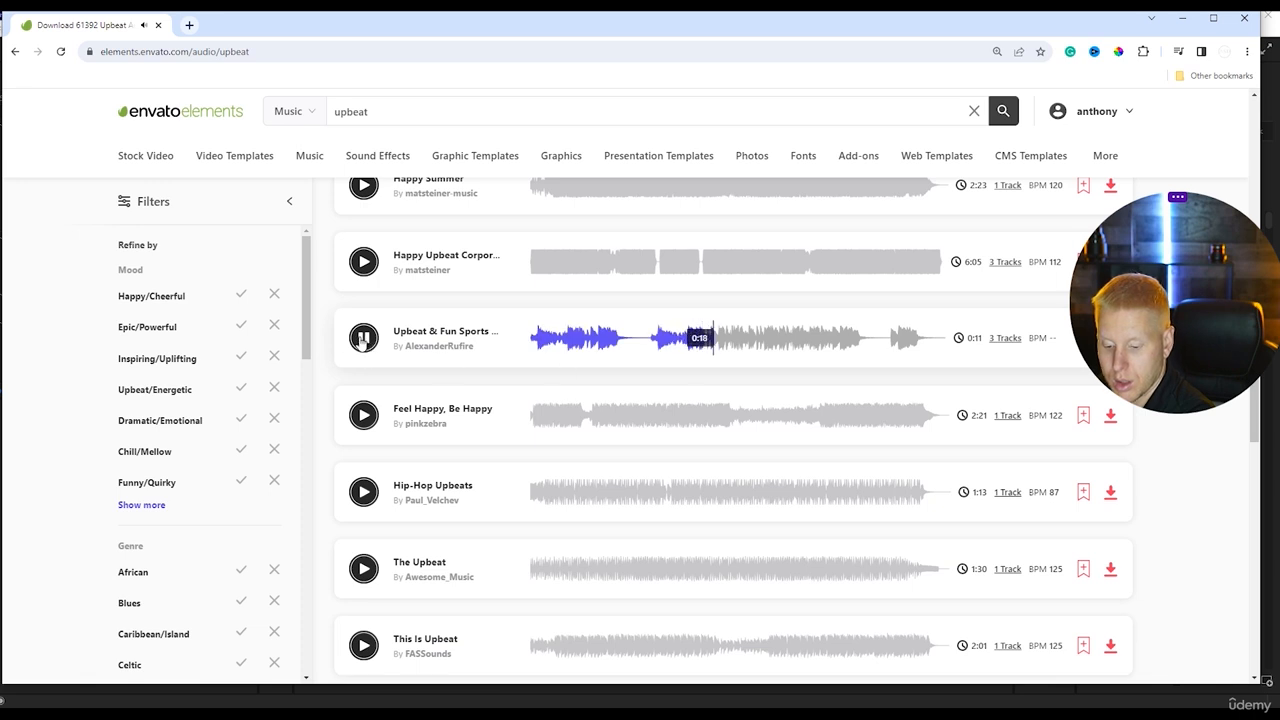
pyautogui.click(1112, 340)
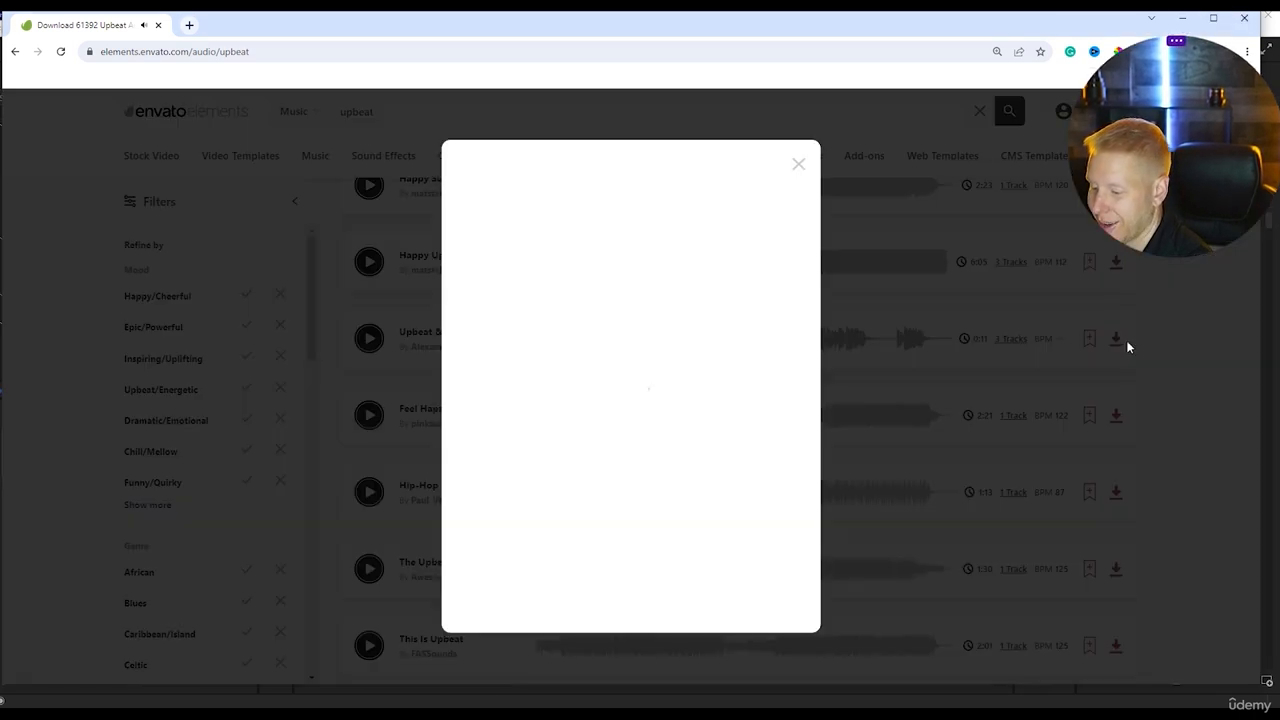
pyautogui.click(492, 338)
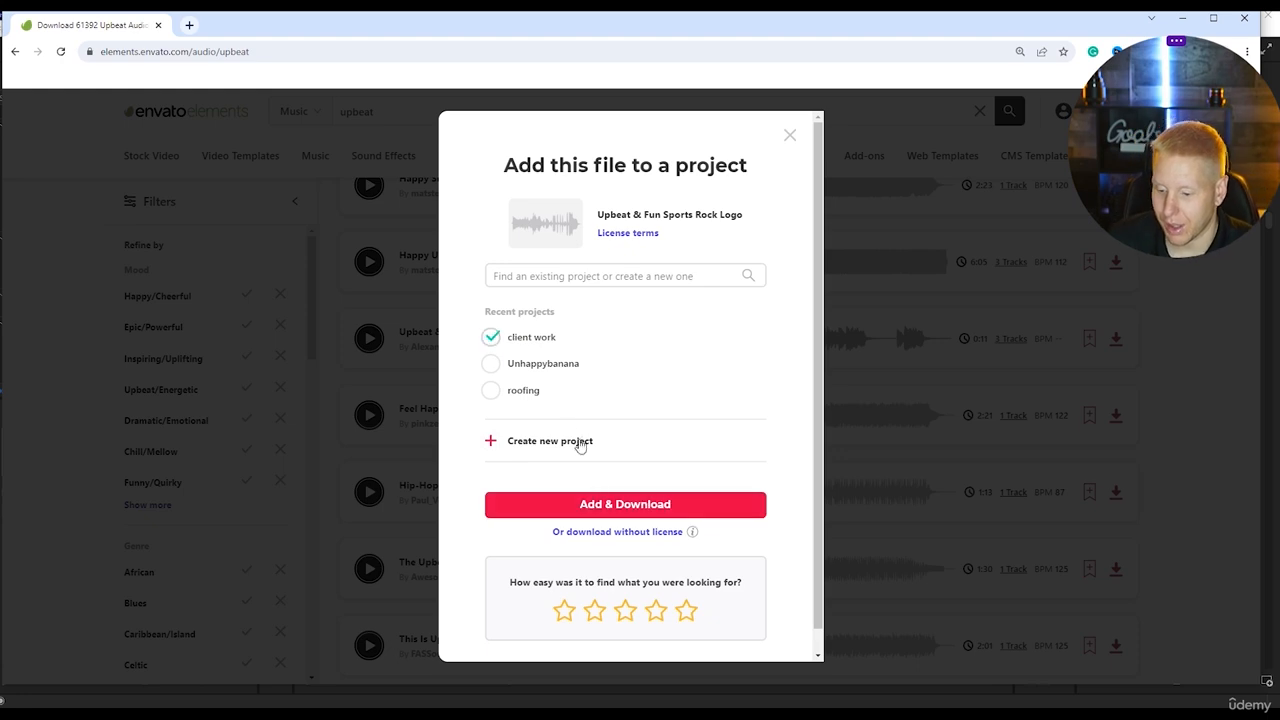
pyautogui.click(589, 508)
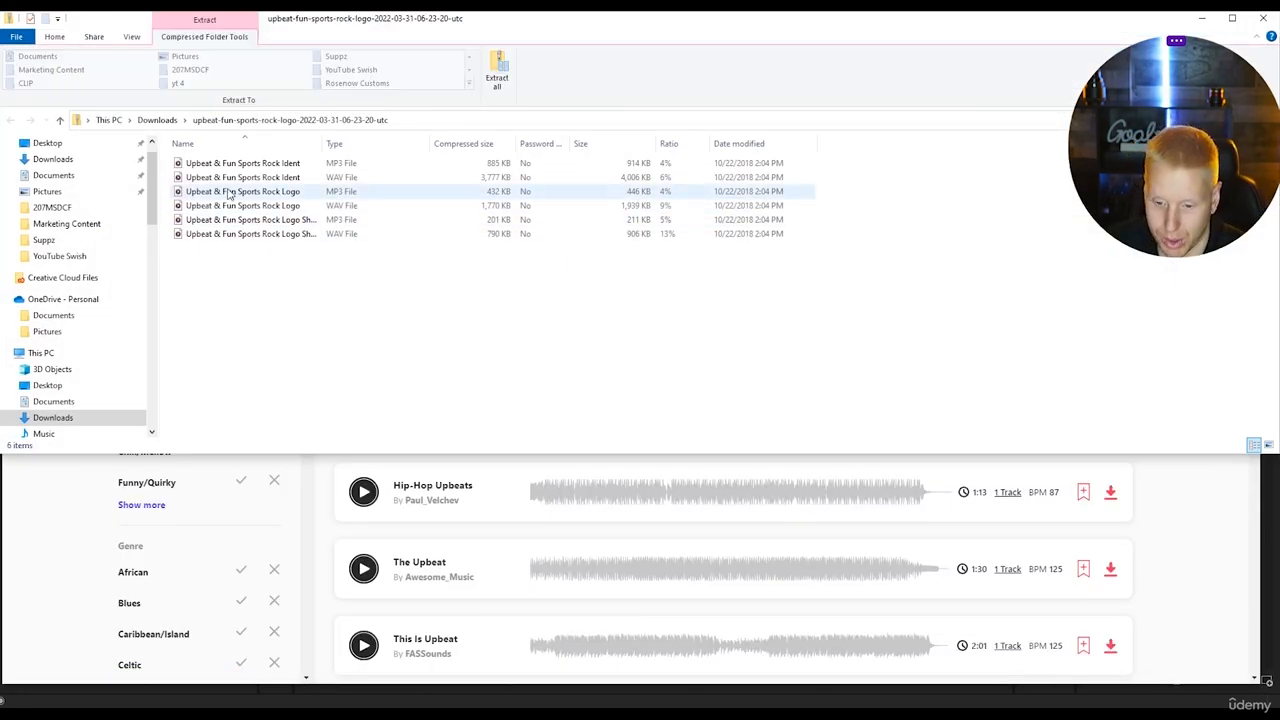
pyautogui.click(505, 85)
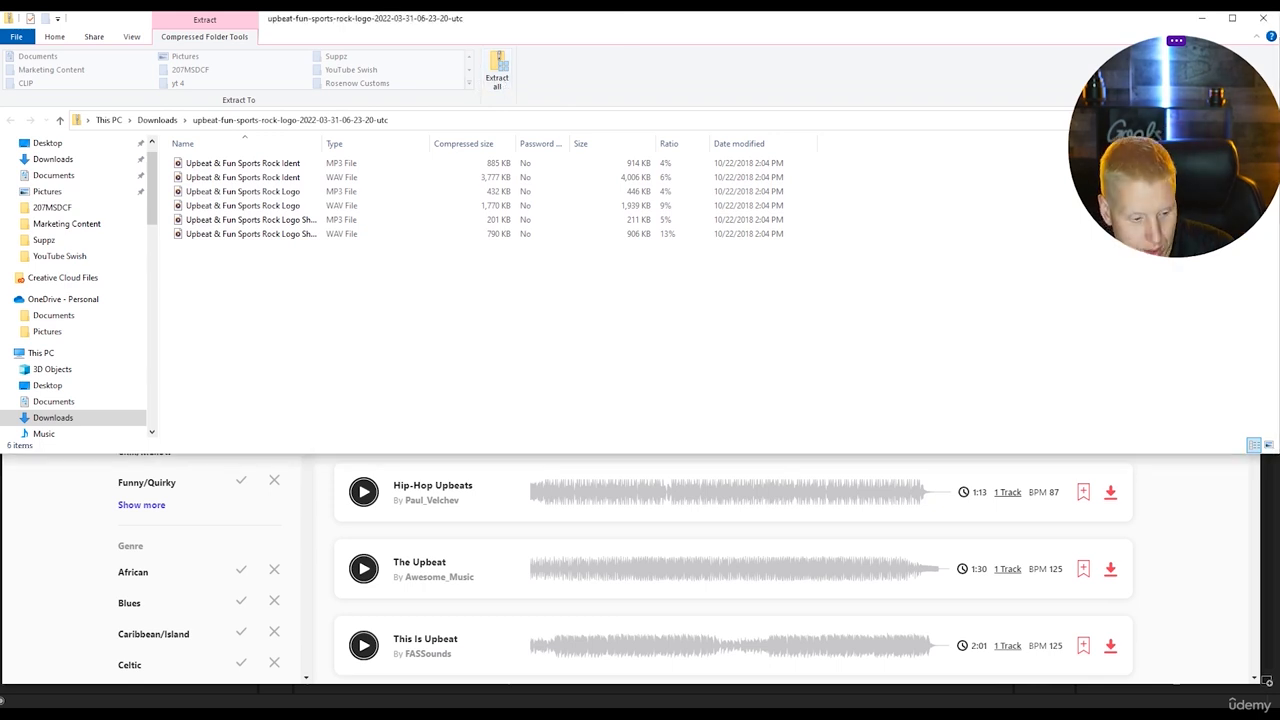
# In Premiere Pro, import Upbeat & Fun Sports Rock Ident.mp3 and lay it on A2 under the whole sequence.
pyautogui.moveTo(1198, 130); pyautogui.dragTo(1138, 162)
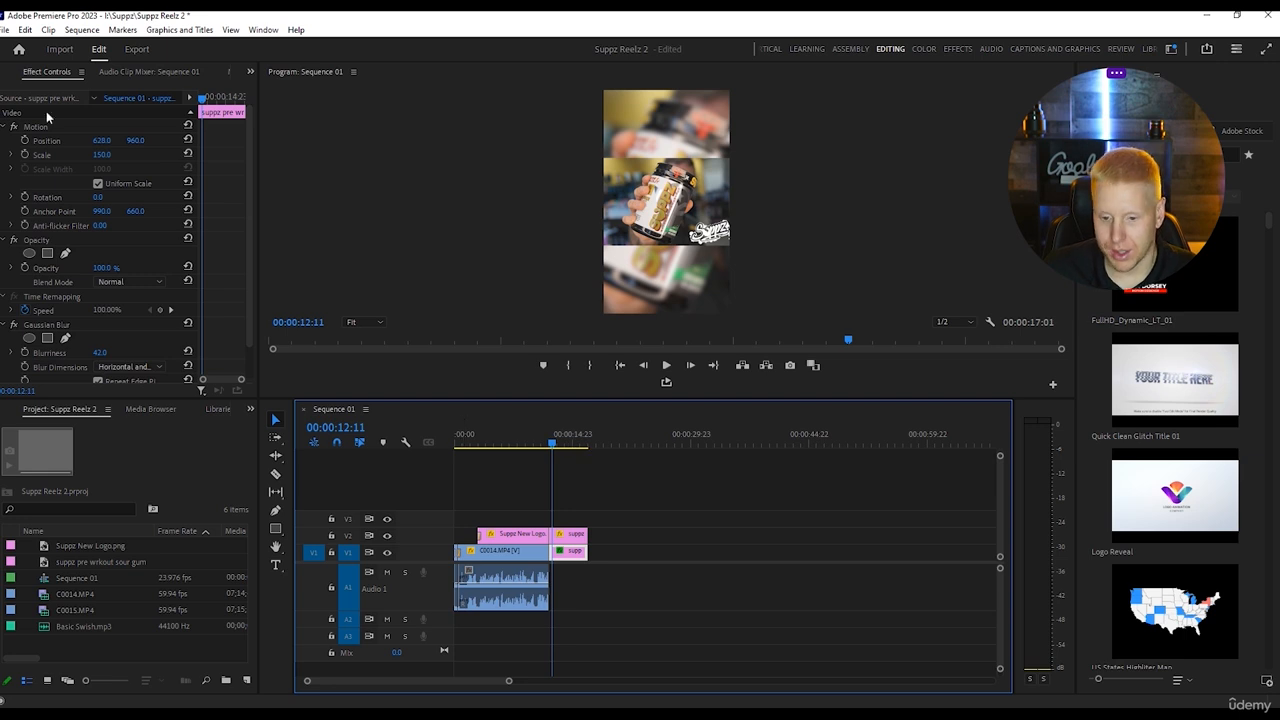
pyautogui.click(6, 29)
pyautogui.click(48, 418)
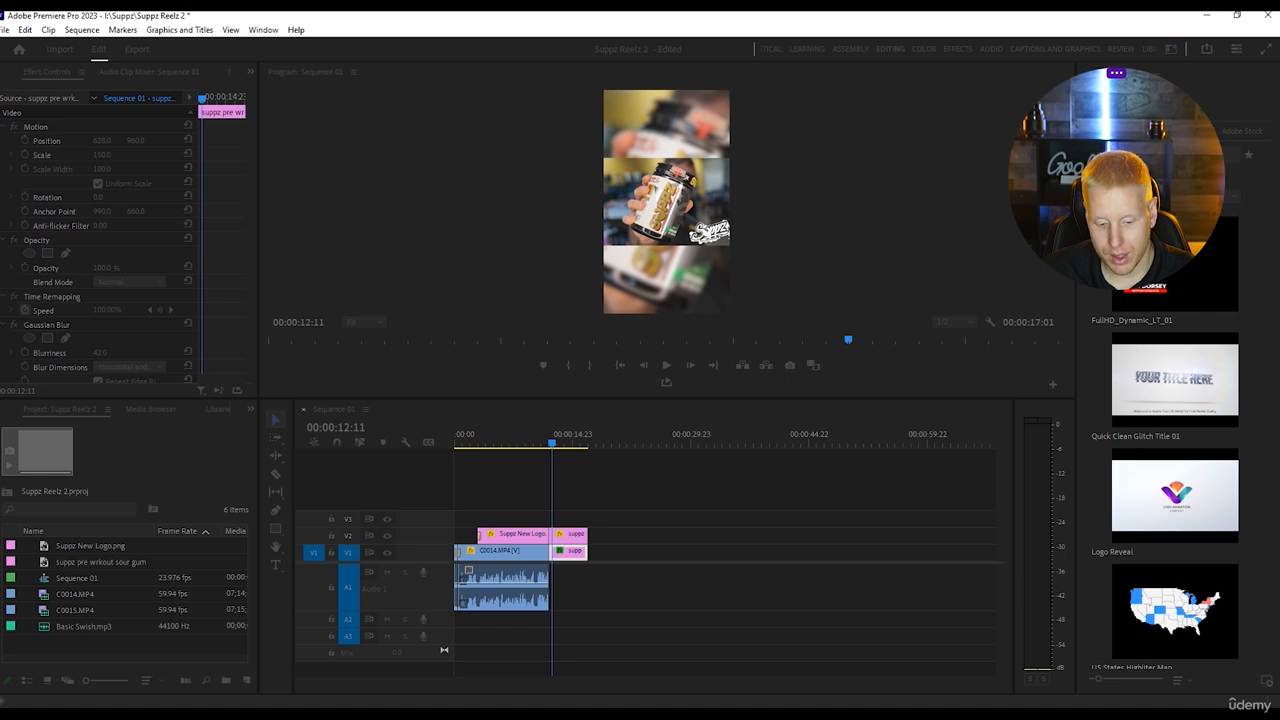
pyautogui.moveTo(80, 650); pyautogui.dragTo(414, 623)
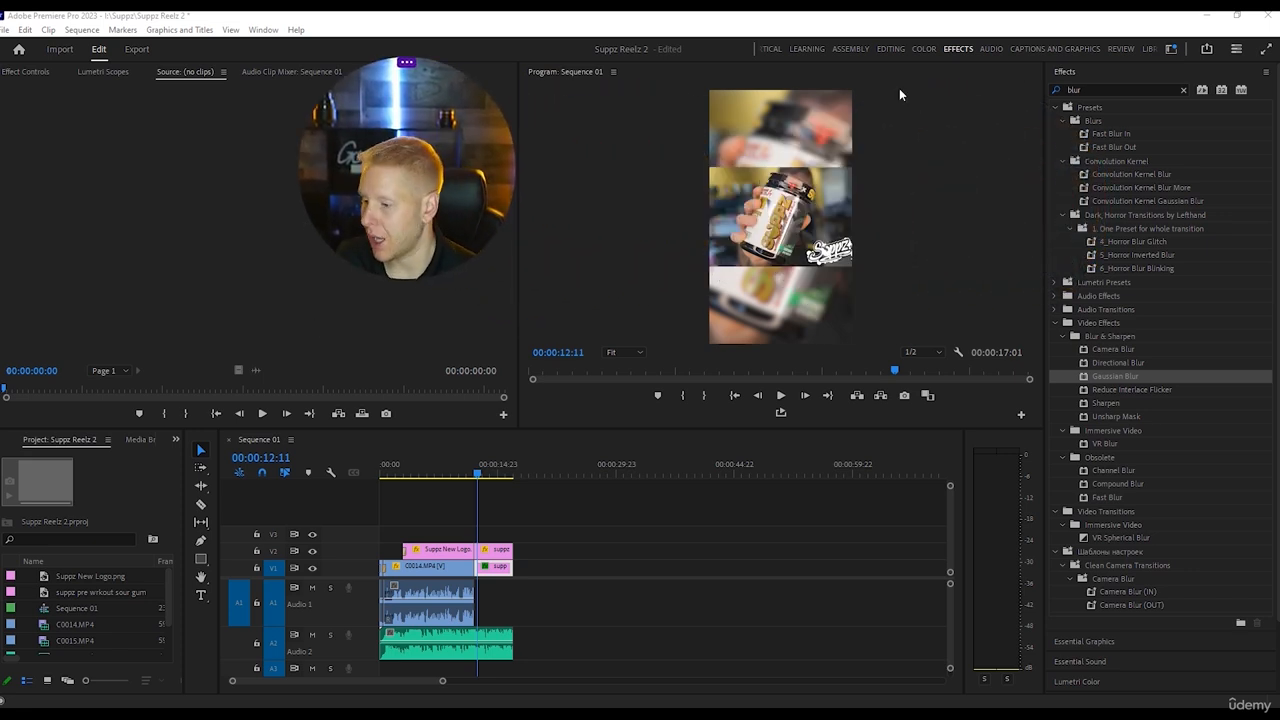
# Clear the effects search and apply the Exponential Fade audio transition to the end of the music clip on A2.
pyautogui.moveTo(1092, 90); pyautogui.dragTo(1055, 128)
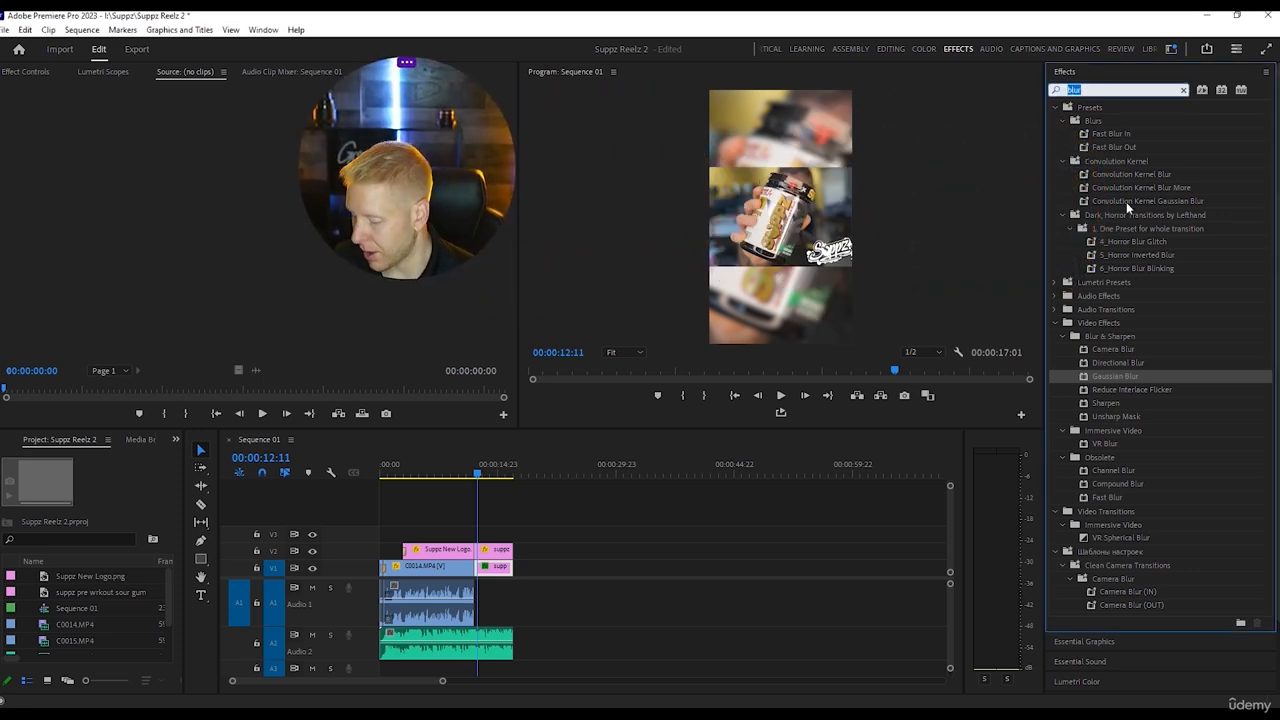
pyautogui.press('BackSpace')
pyautogui.click(1054, 134)
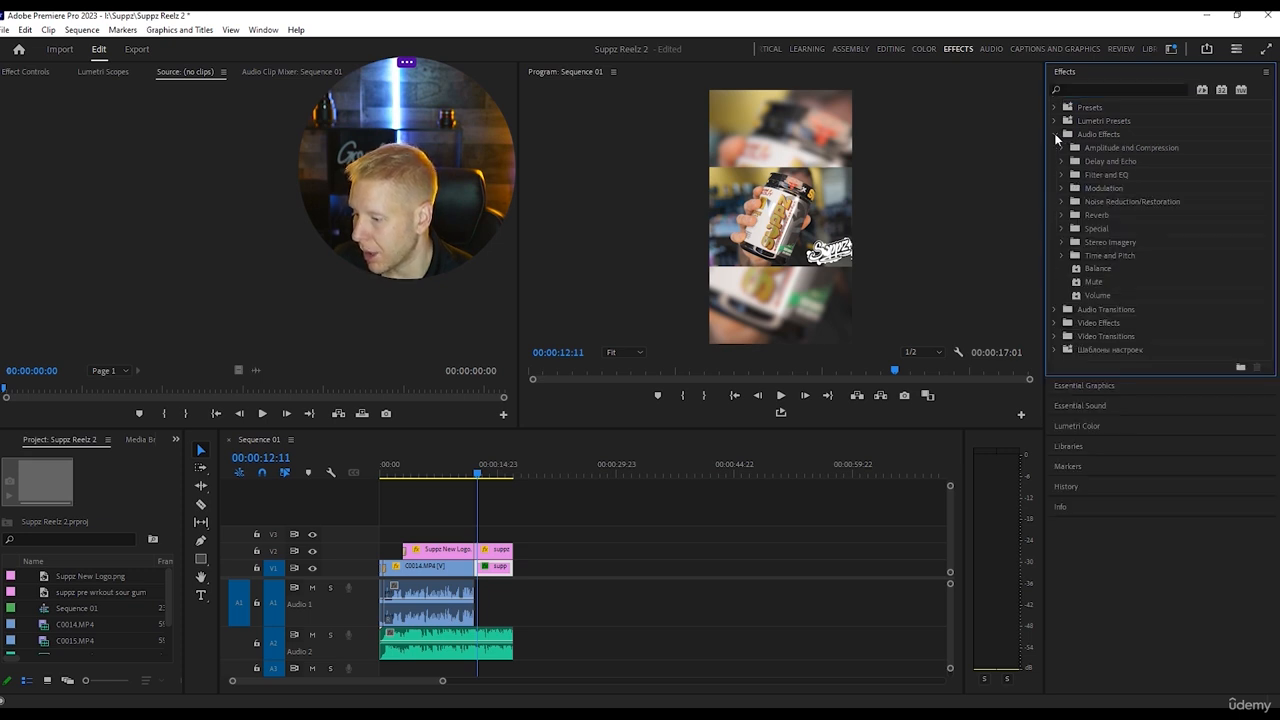
pyautogui.click(1058, 135)
pyautogui.click(1060, 162)
pyautogui.click(1057, 161)
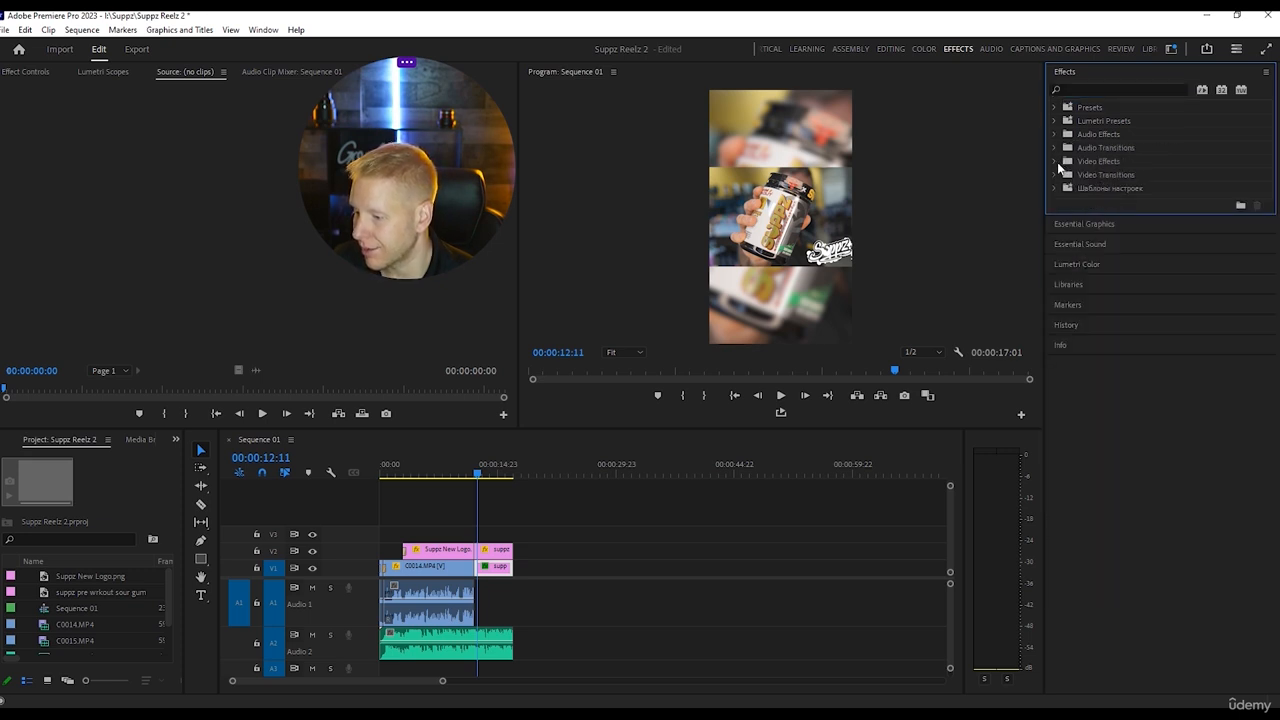
pyautogui.click(1056, 147)
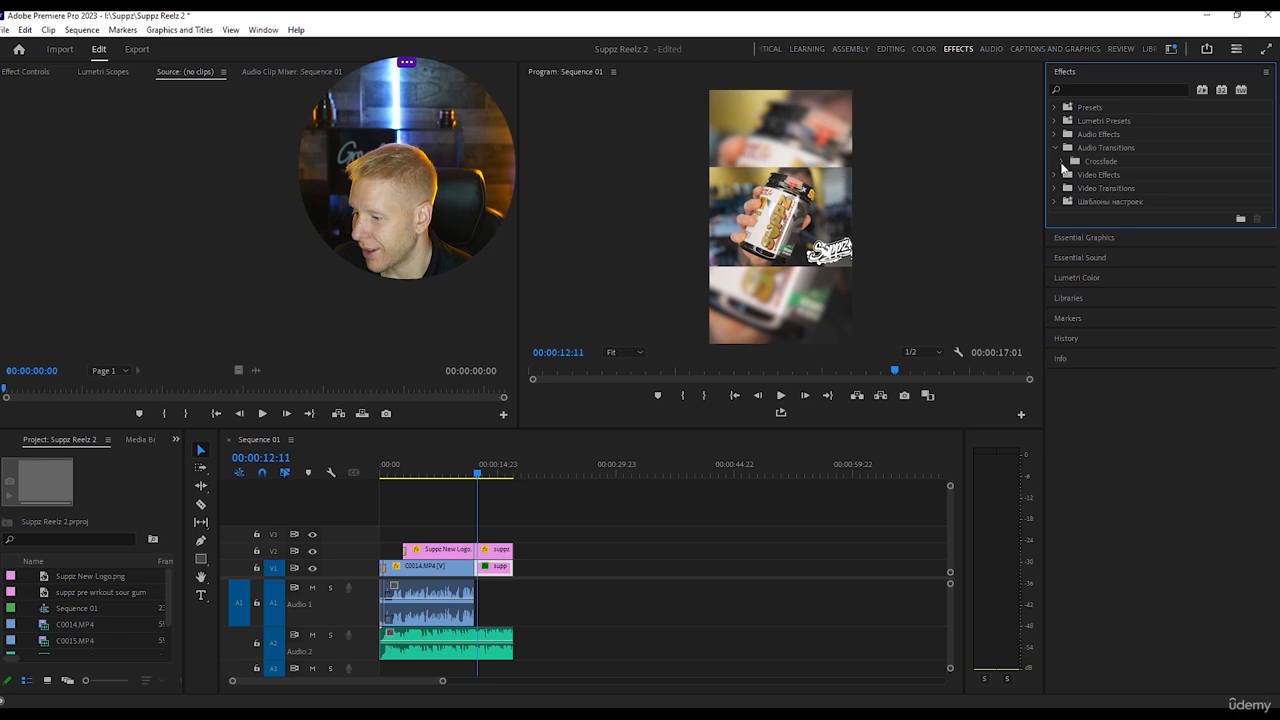
pyautogui.click(1063, 162)
pyautogui.click(1110, 203)
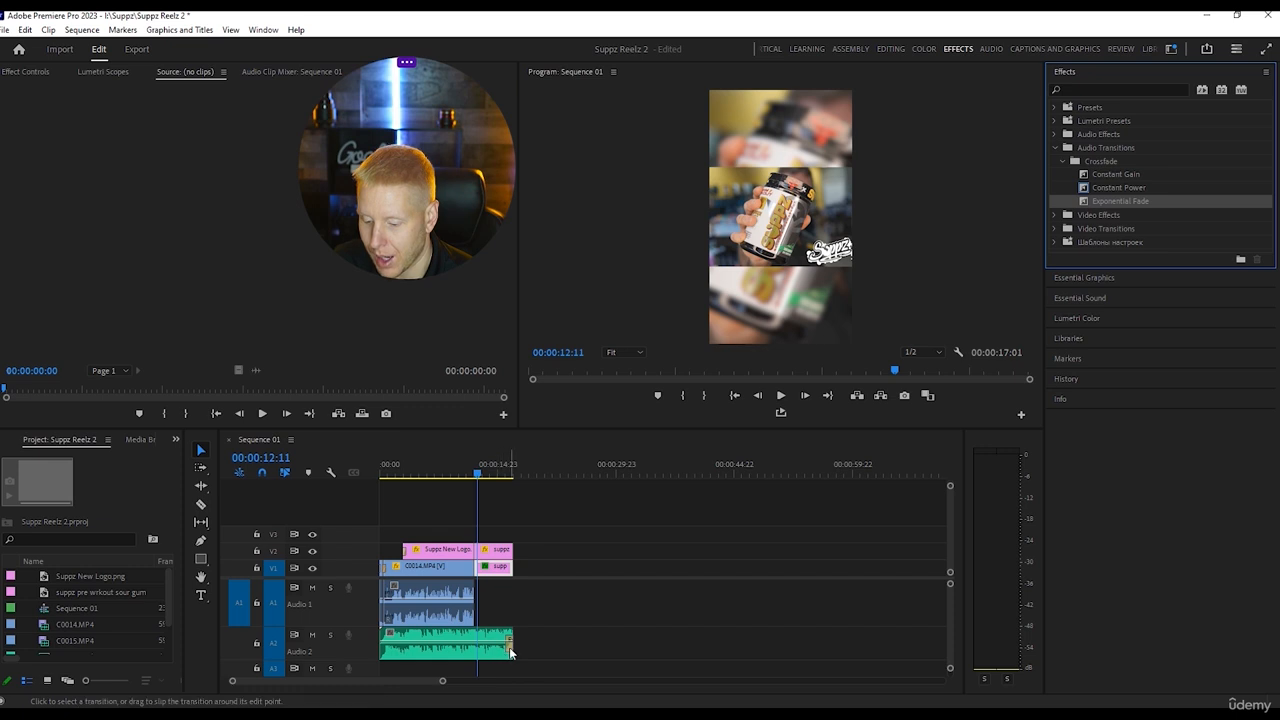
pyautogui.moveTo(508, 648); pyautogui.dragTo(510, 648)
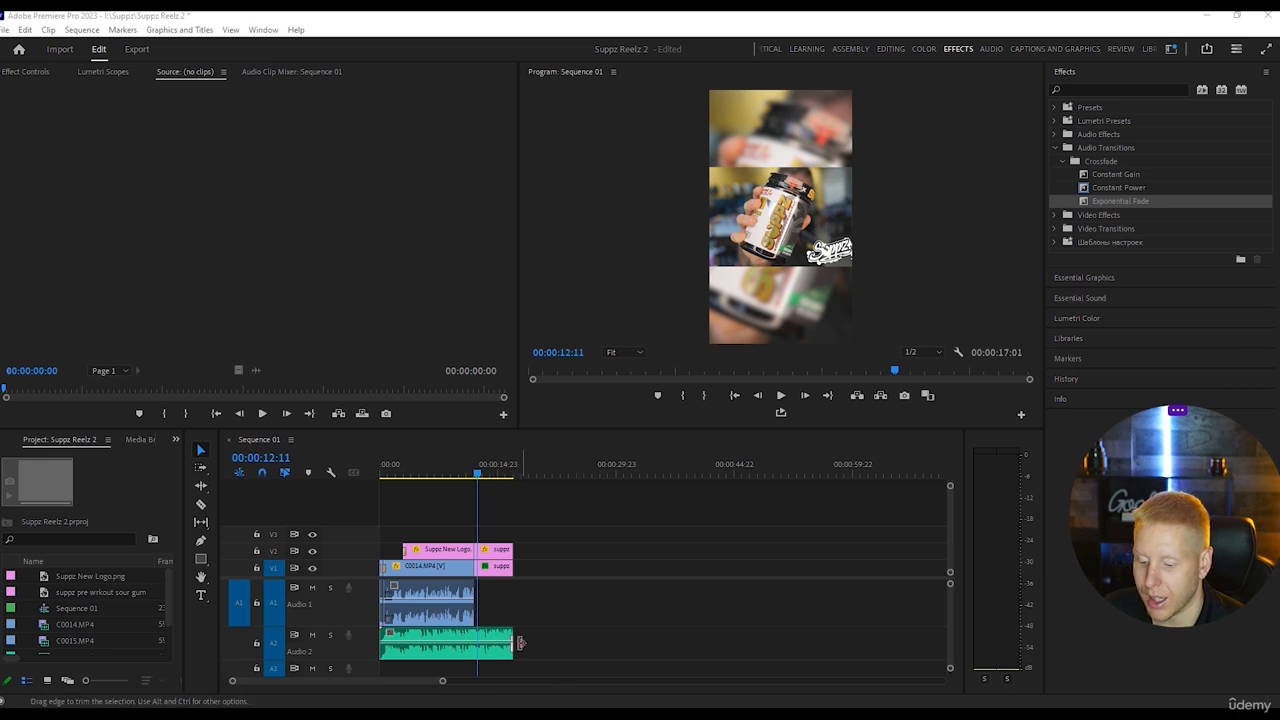
# Tag the Upbeat & Fun Sports Rock Ident.mp3 clip on A2 as Music in the Essential Sound settings.
pyautogui.click(905, 54)
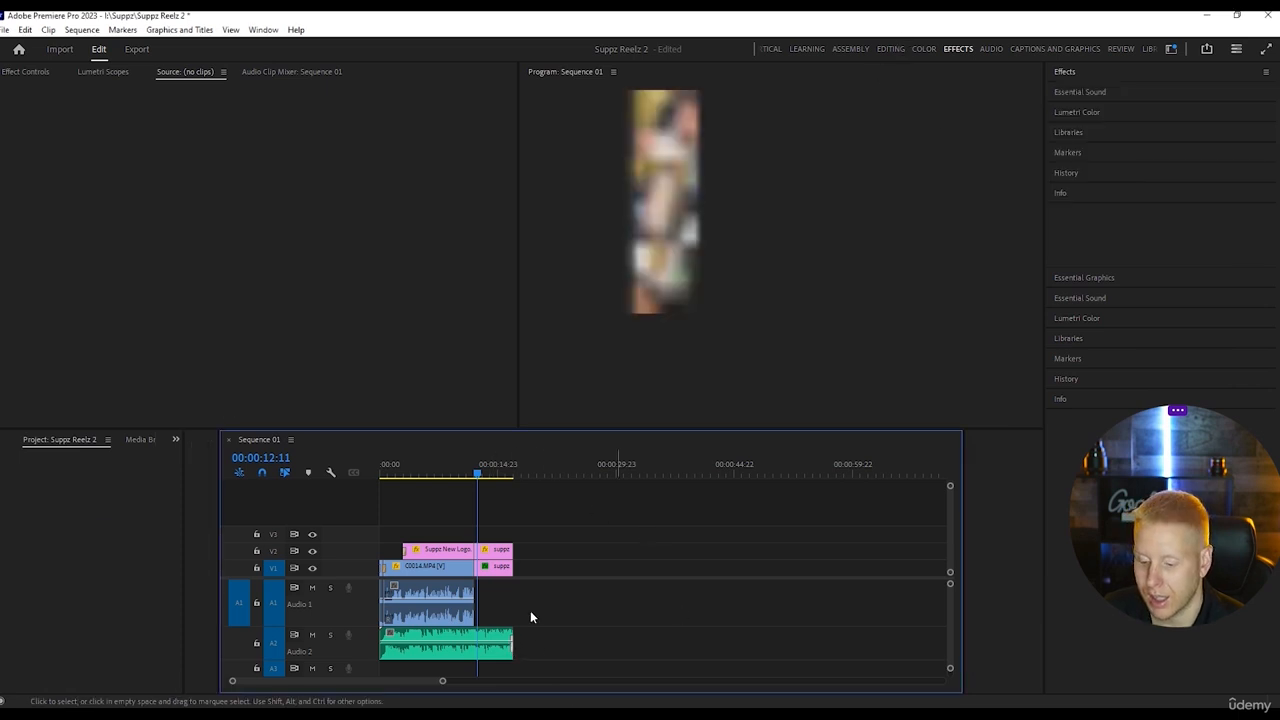
pyautogui.click(588, 635)
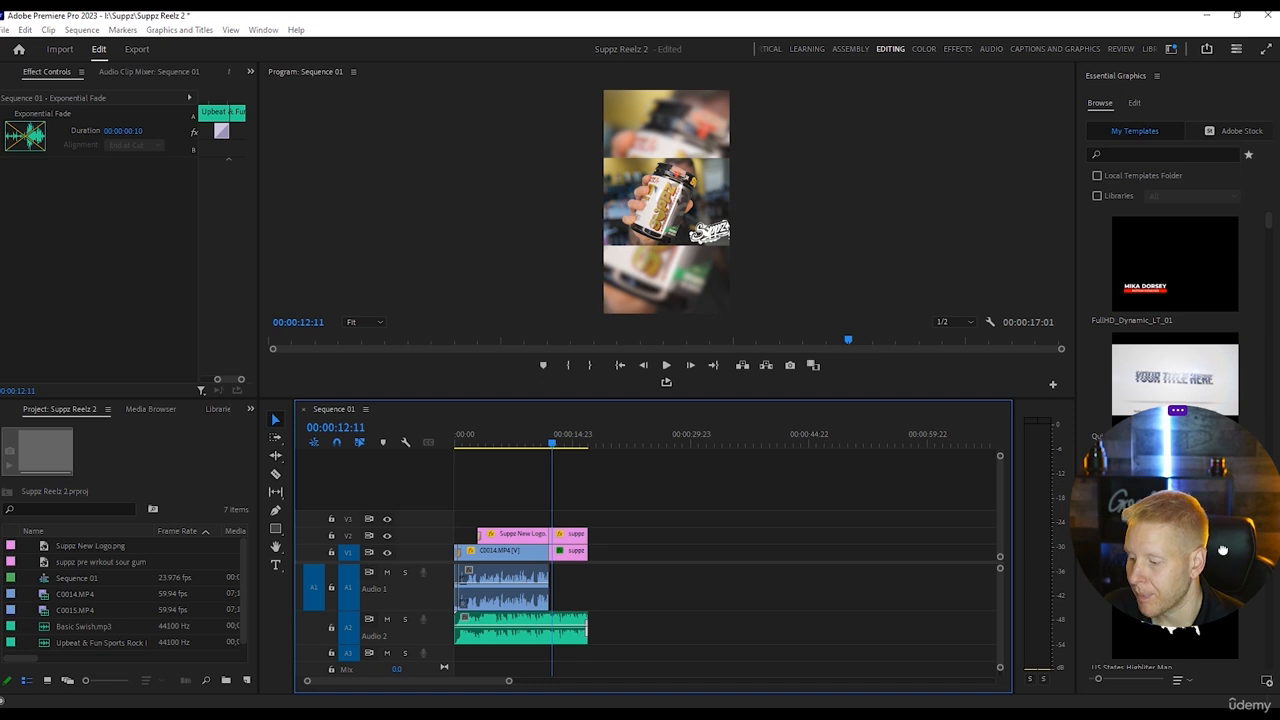
pyautogui.click(565, 640)
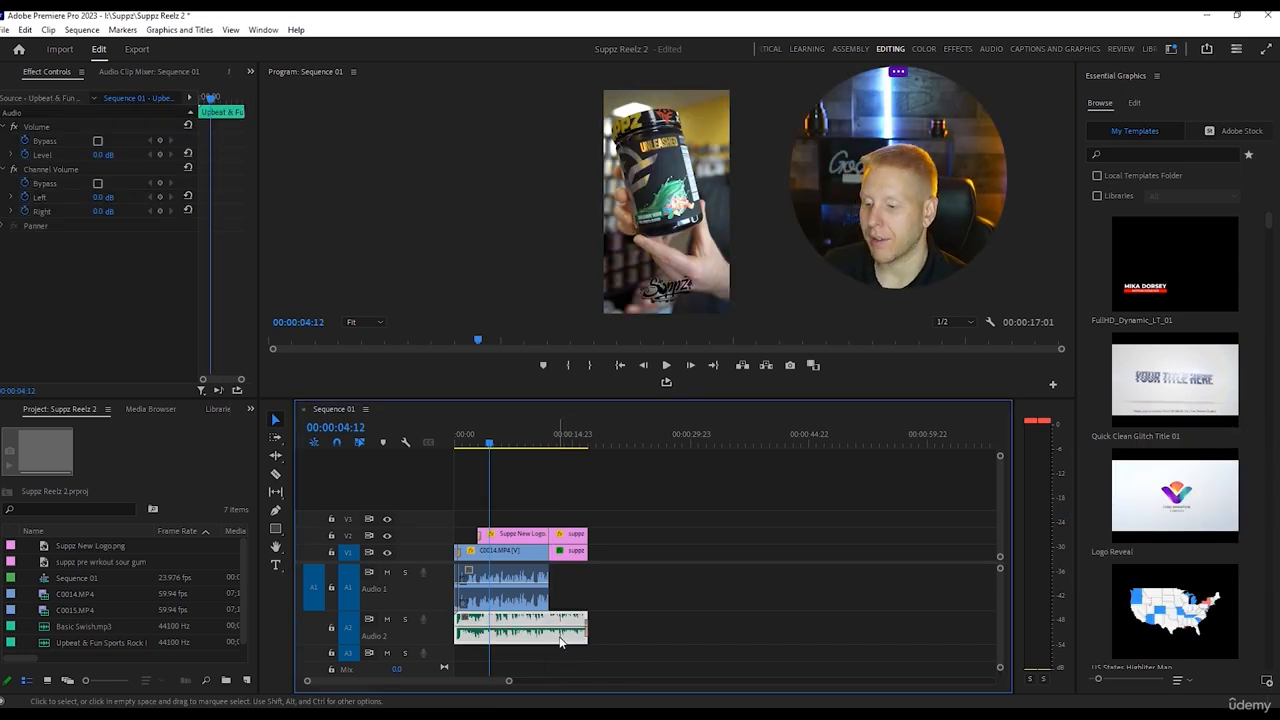
pyautogui.moveTo(920, 244); pyautogui.dragTo(919, 274)
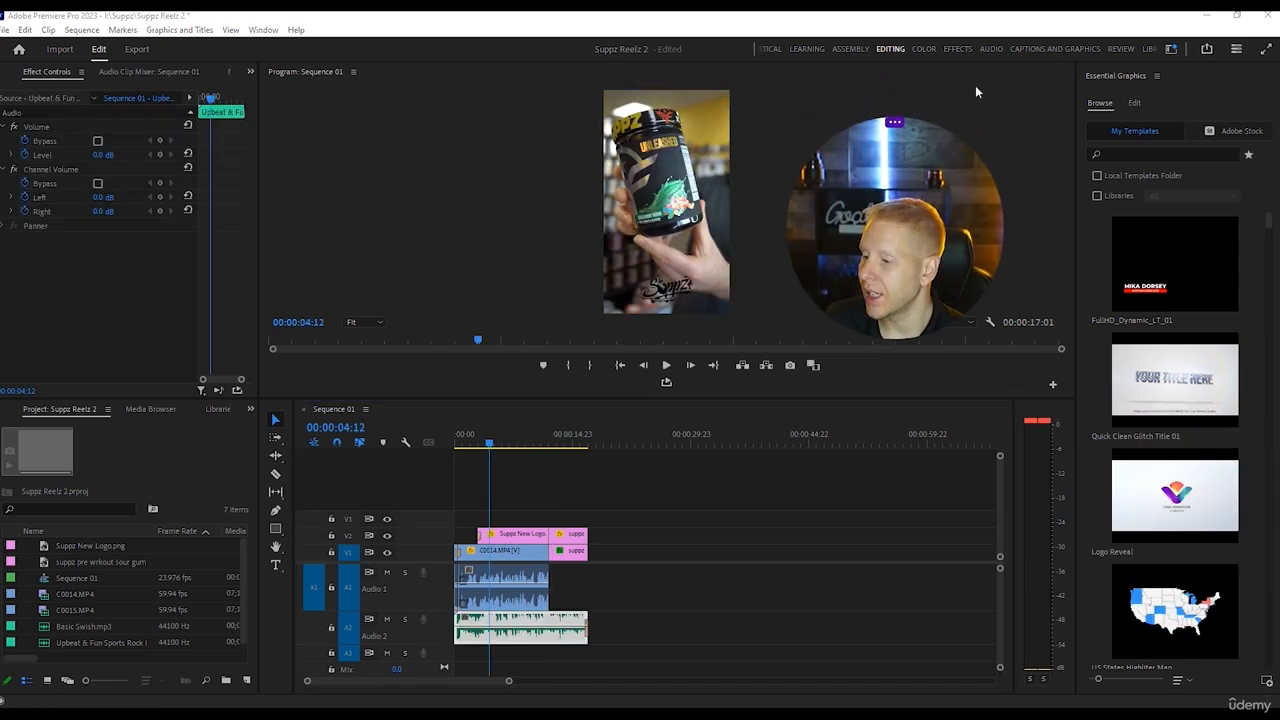
pyautogui.click(992, 48)
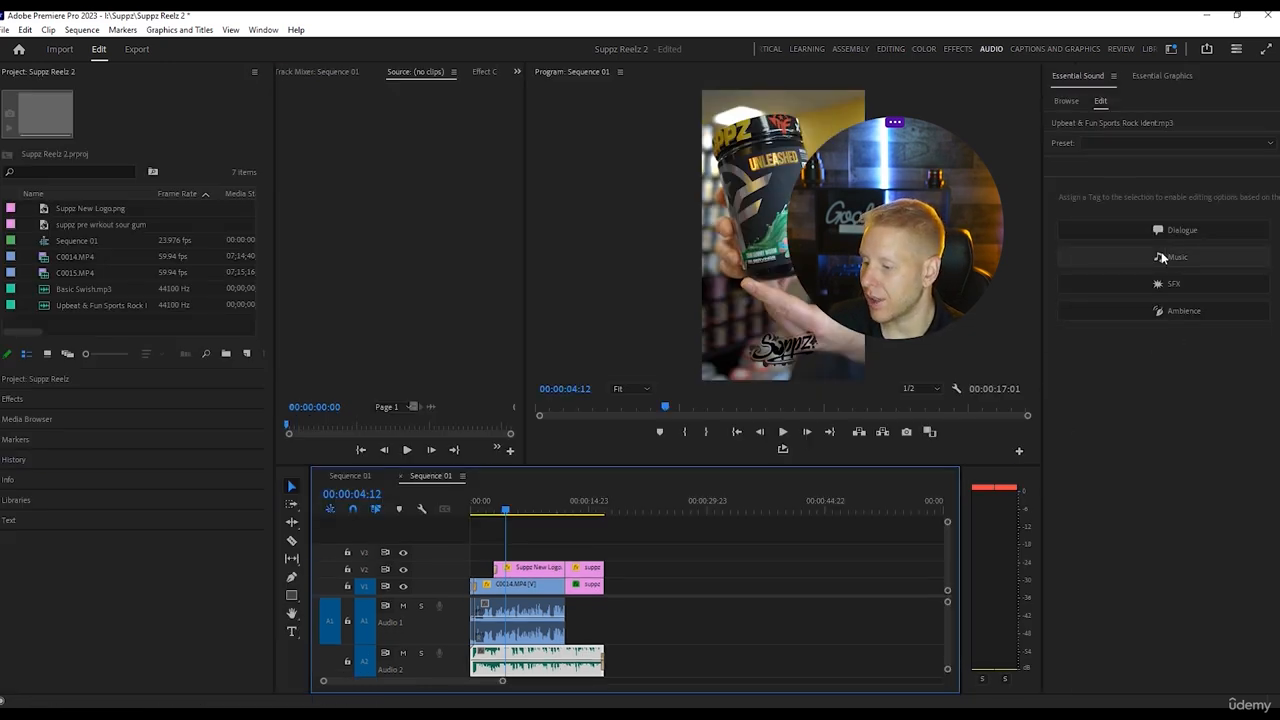
pyautogui.click(1161, 259)
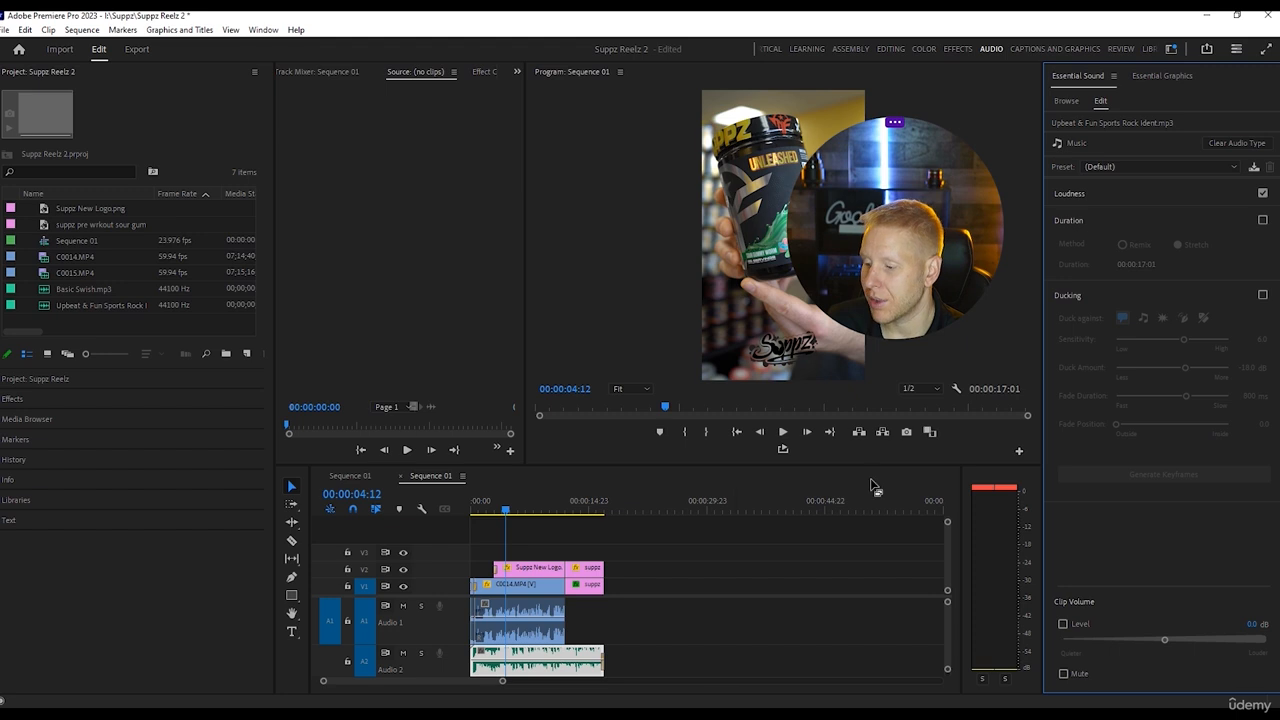
# Tag both C0014.MP4 audio segments on A1, including the short one at the start, as Dialogue.
pyautogui.click(524, 622)
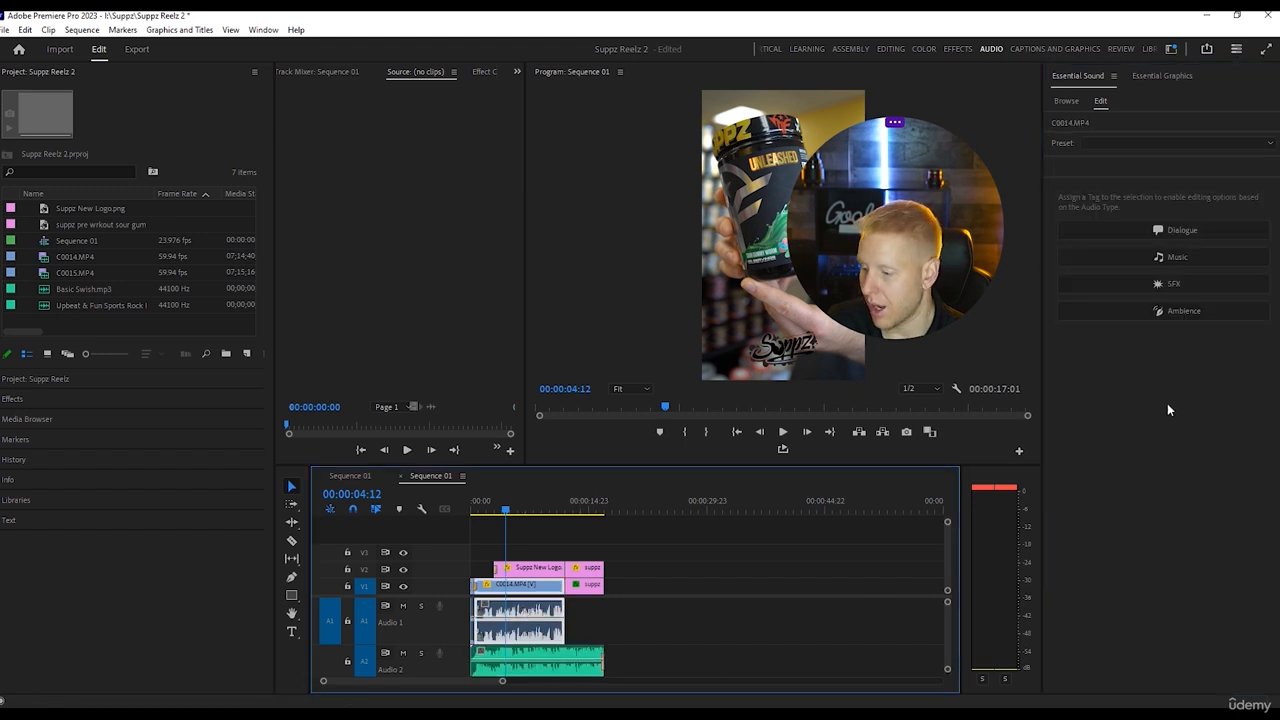
pyautogui.click(1197, 229)
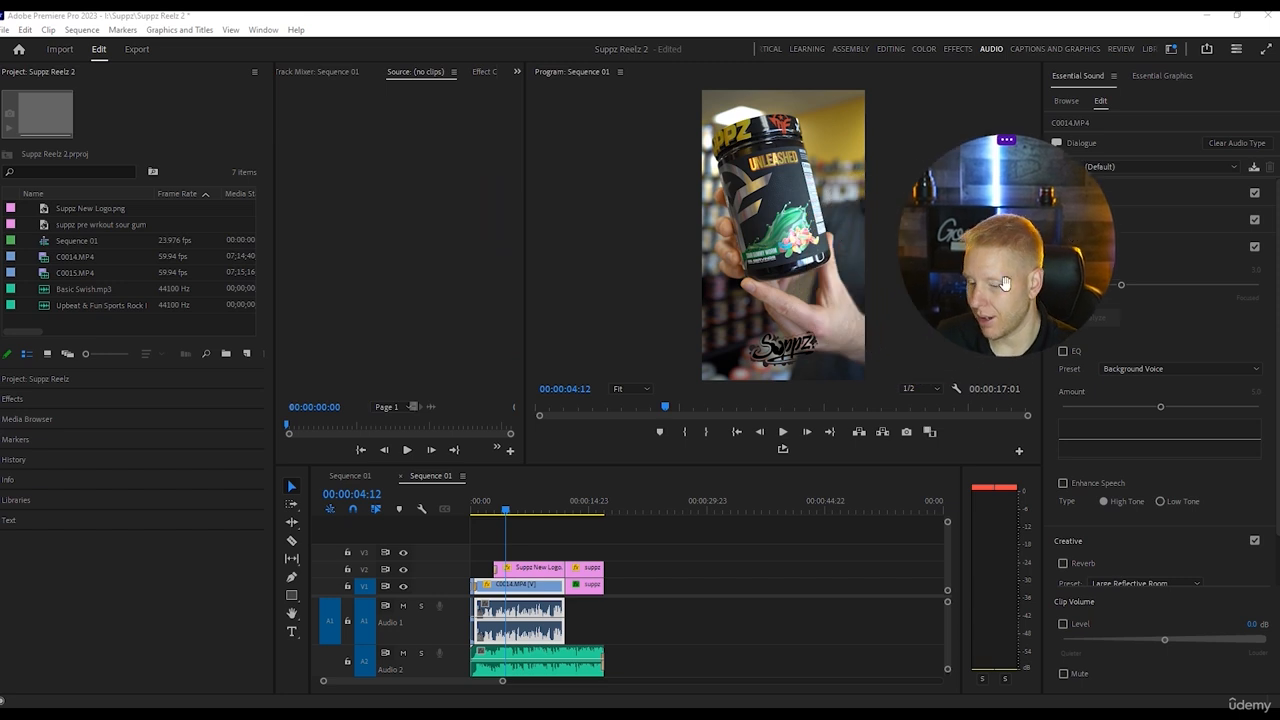
pyautogui.click(473, 617)
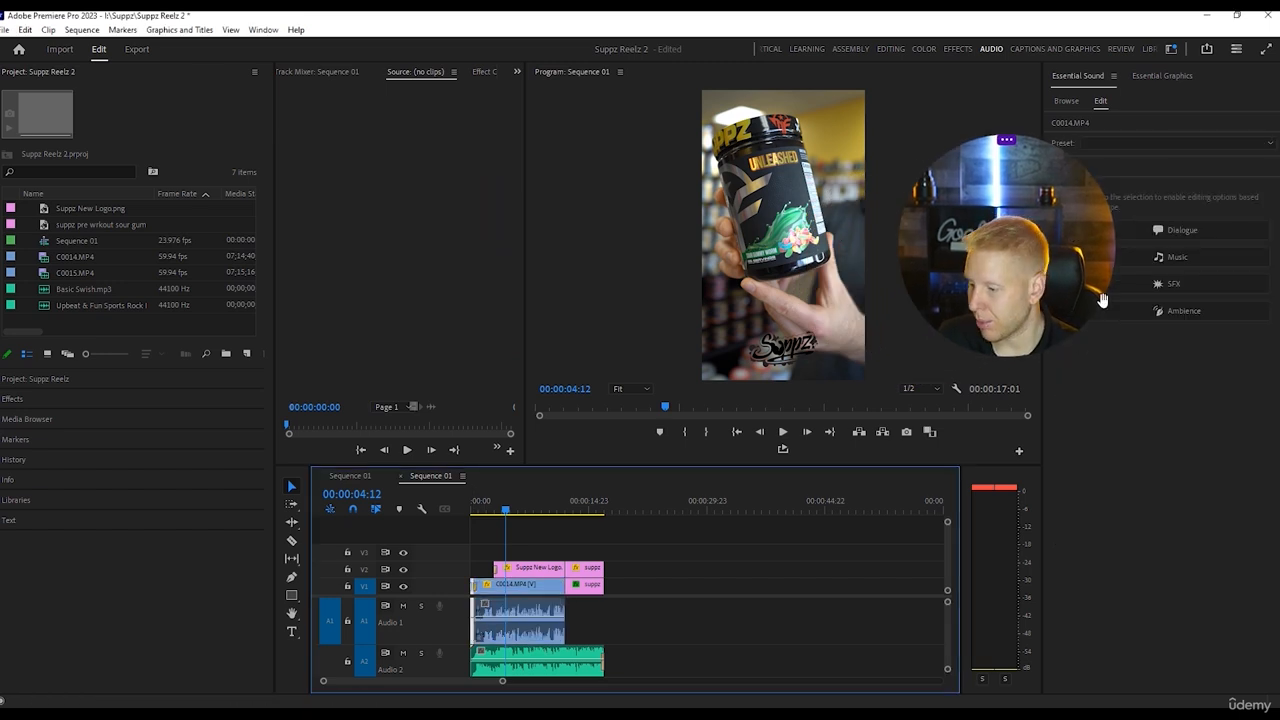
pyautogui.click(1182, 233)
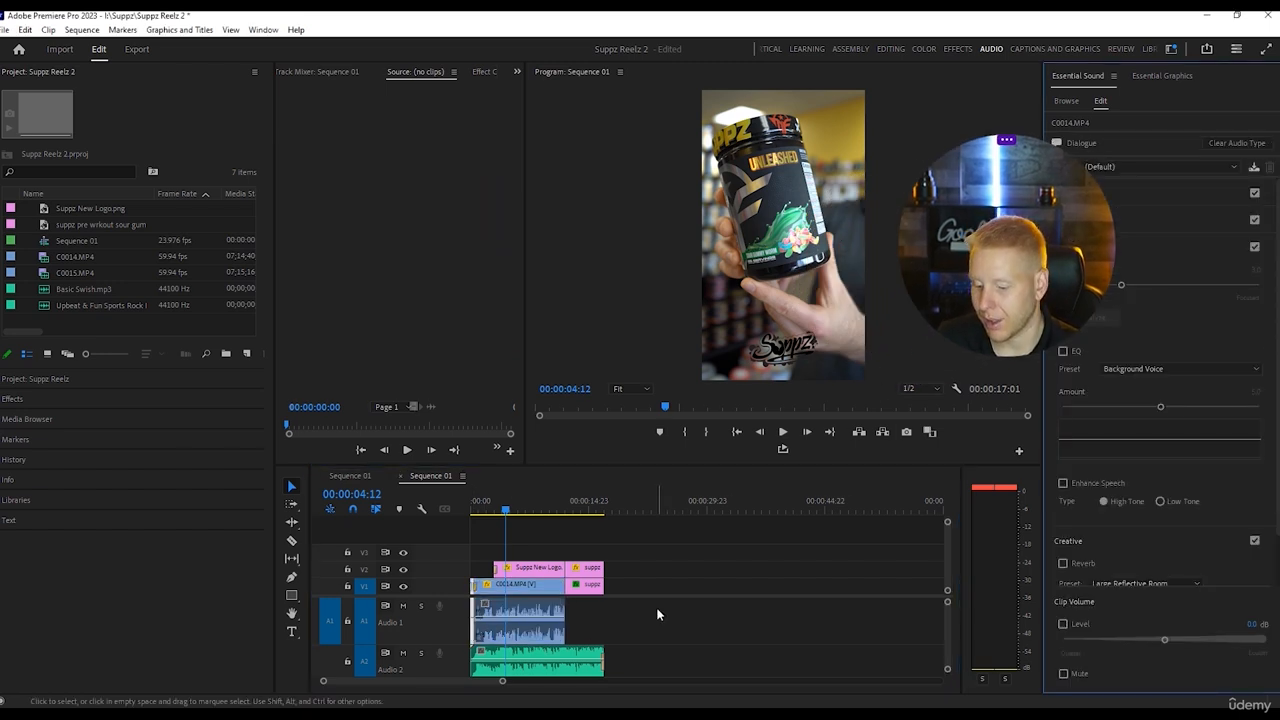
pyautogui.click(724, 638)
# Duck the music clip against dialogue with sensitivity 10.0 and duck amount -21.7 dB, generate the keyframes and play back from the start.
pyautogui.click(585, 660)
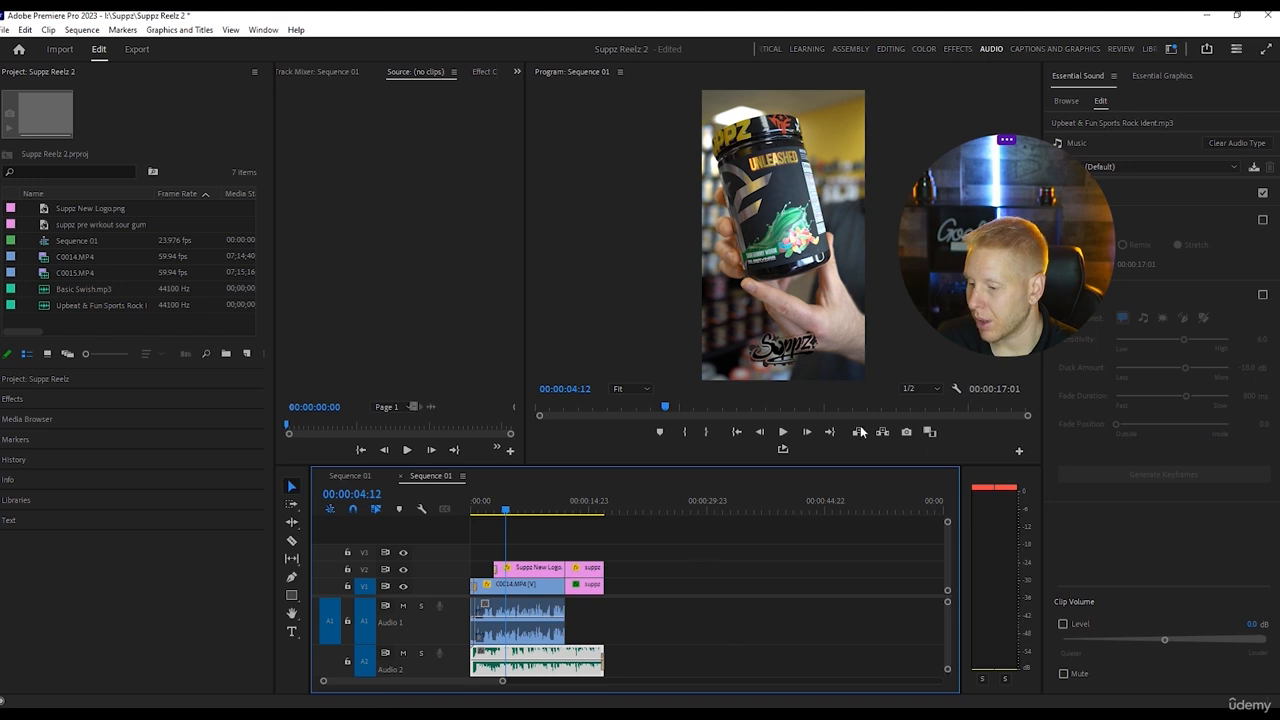
pyautogui.moveTo(1005, 274); pyautogui.dragTo(904, 221)
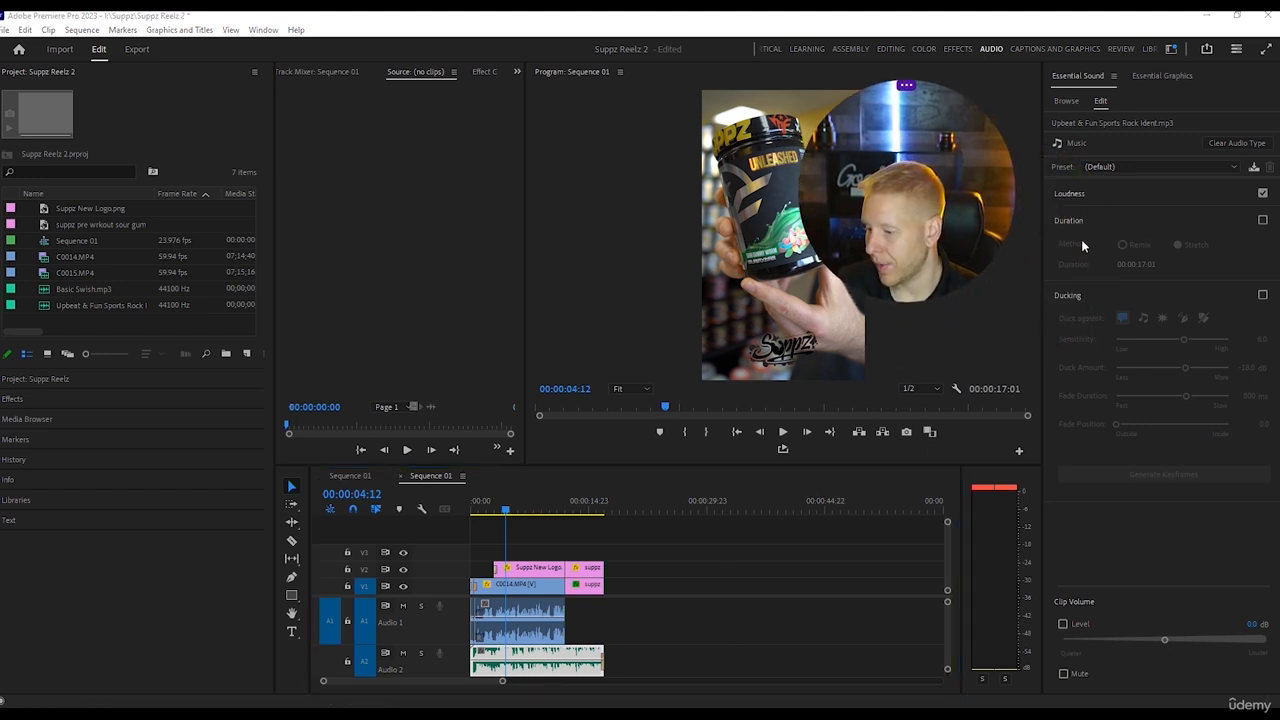
pyautogui.click(1263, 296)
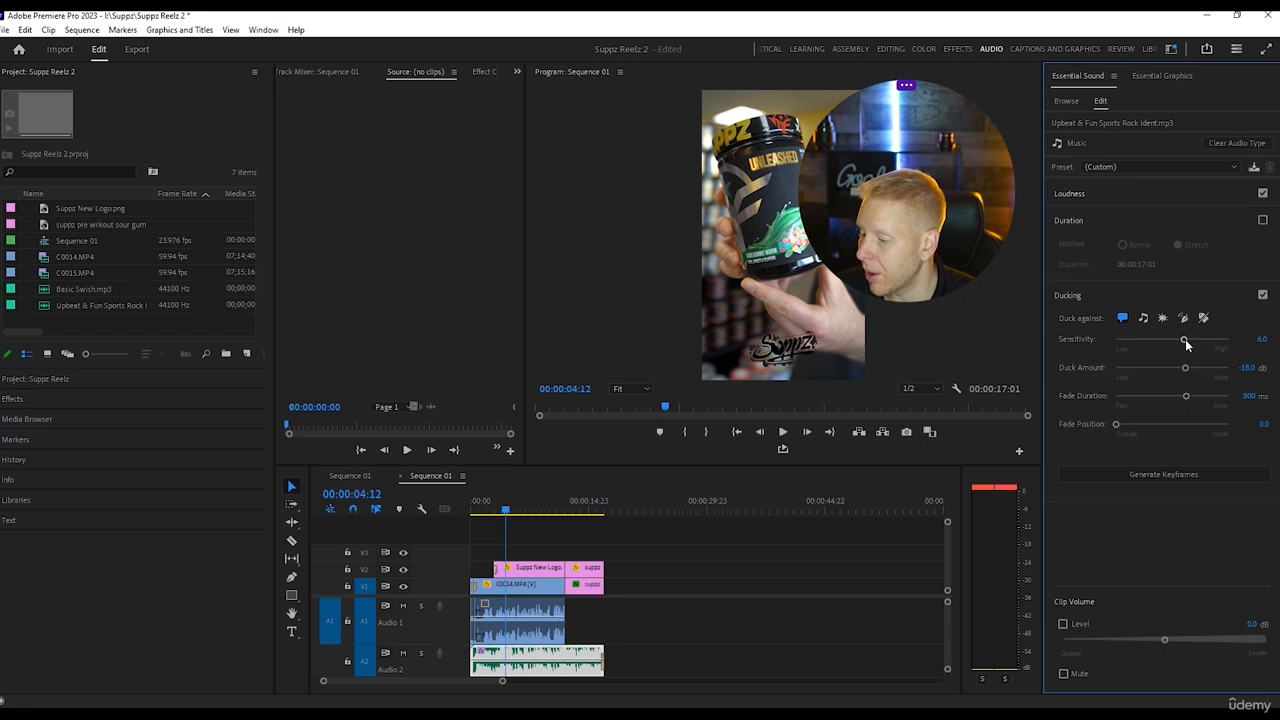
pyautogui.moveTo(1184, 339); pyautogui.dragTo(1235, 340)
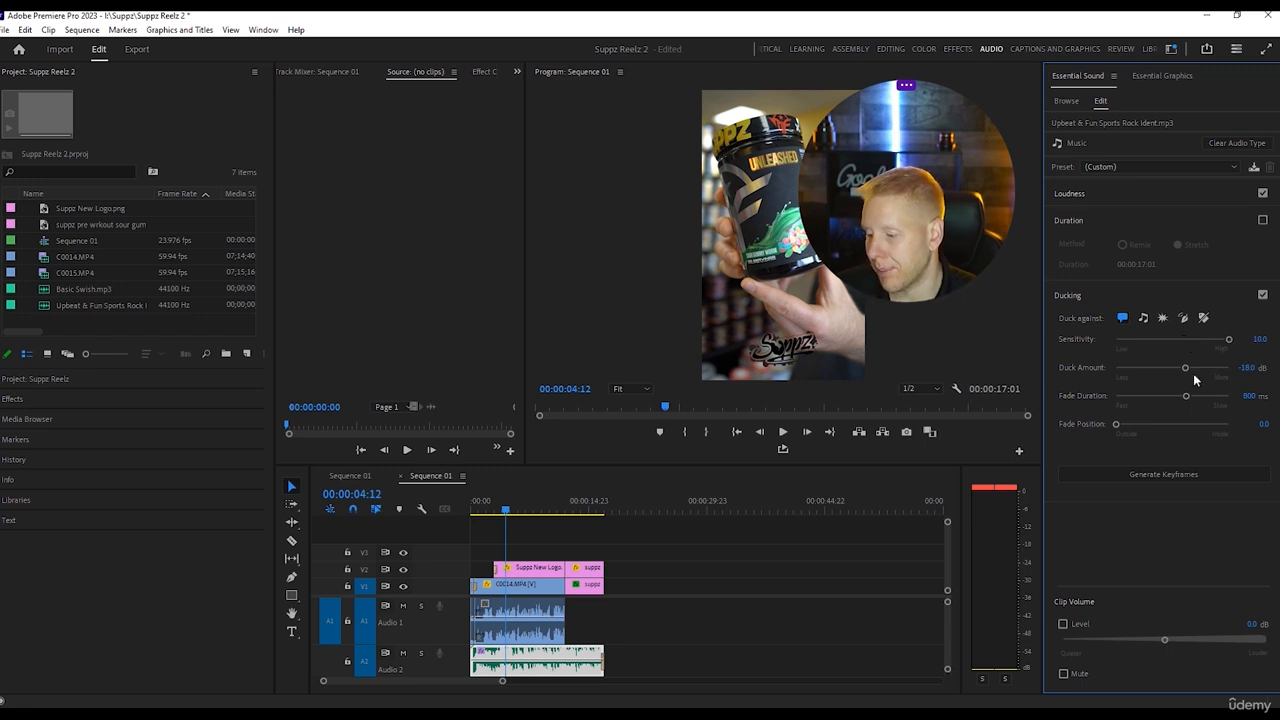
pyautogui.moveTo(1187, 370); pyautogui.dragTo(1193, 371)
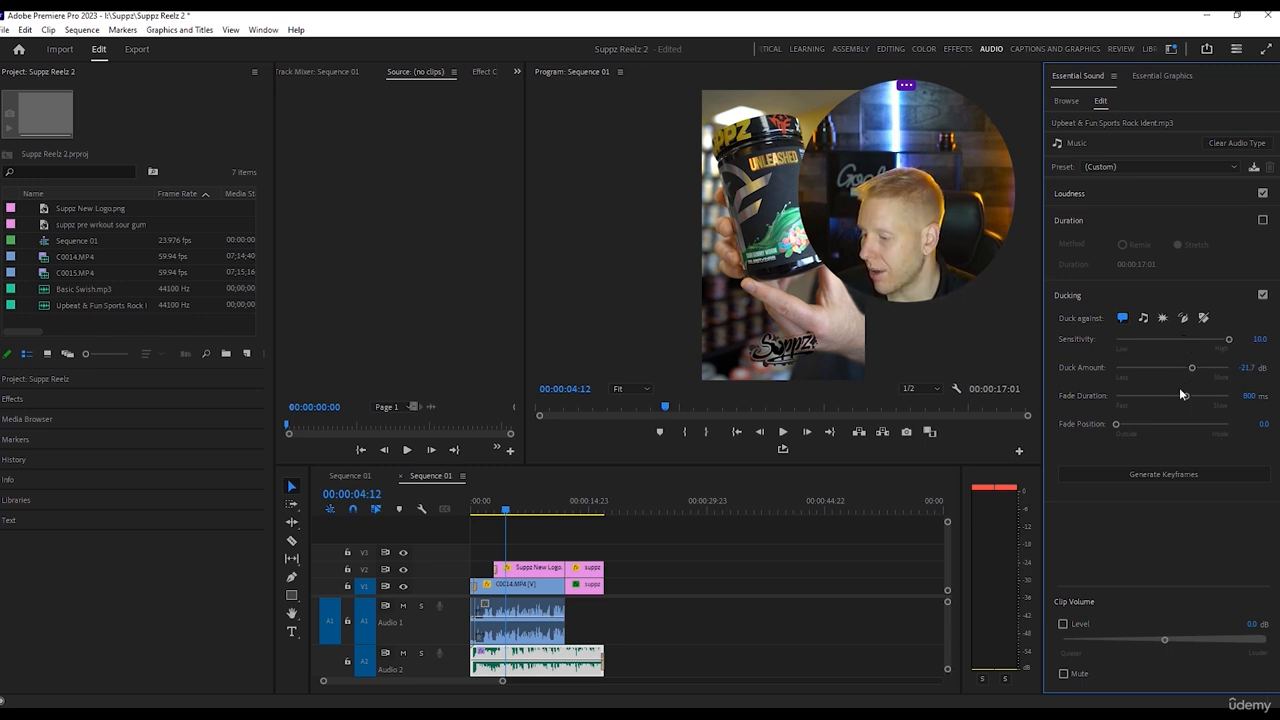
pyautogui.click(1163, 471)
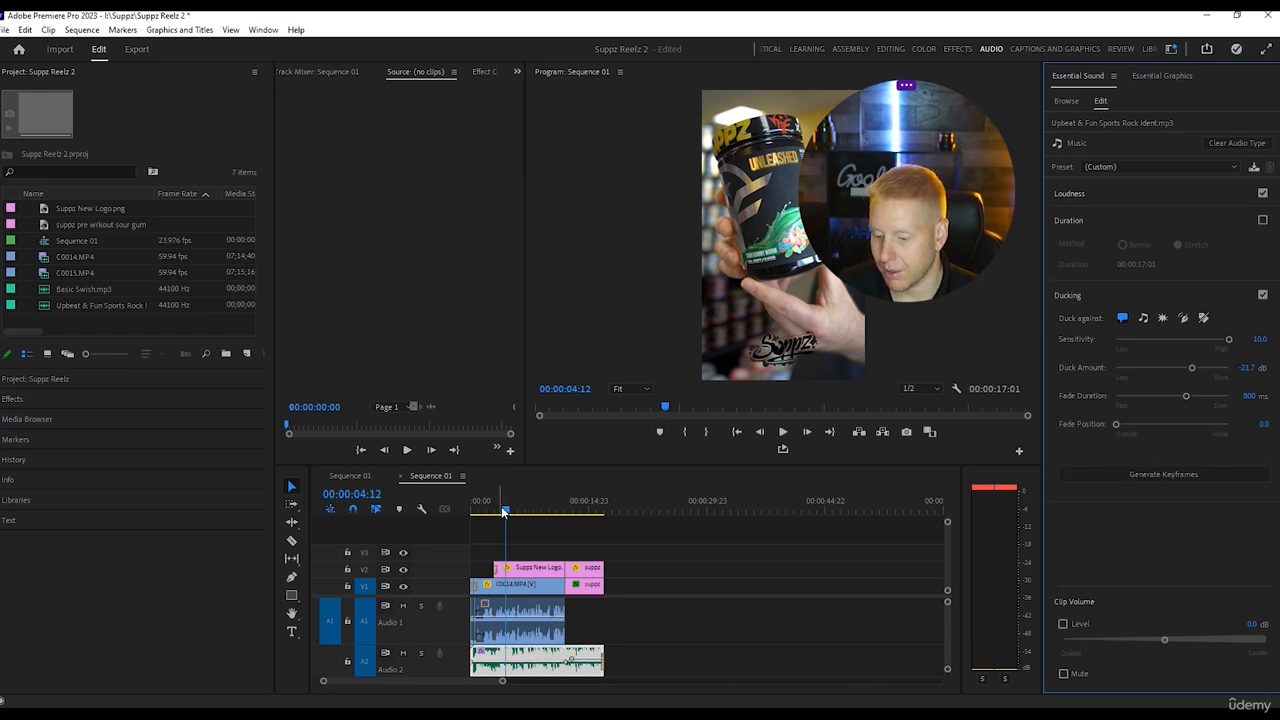
pyautogui.moveTo(505, 511); pyautogui.dragTo(241, 544)
pyautogui.press('space')
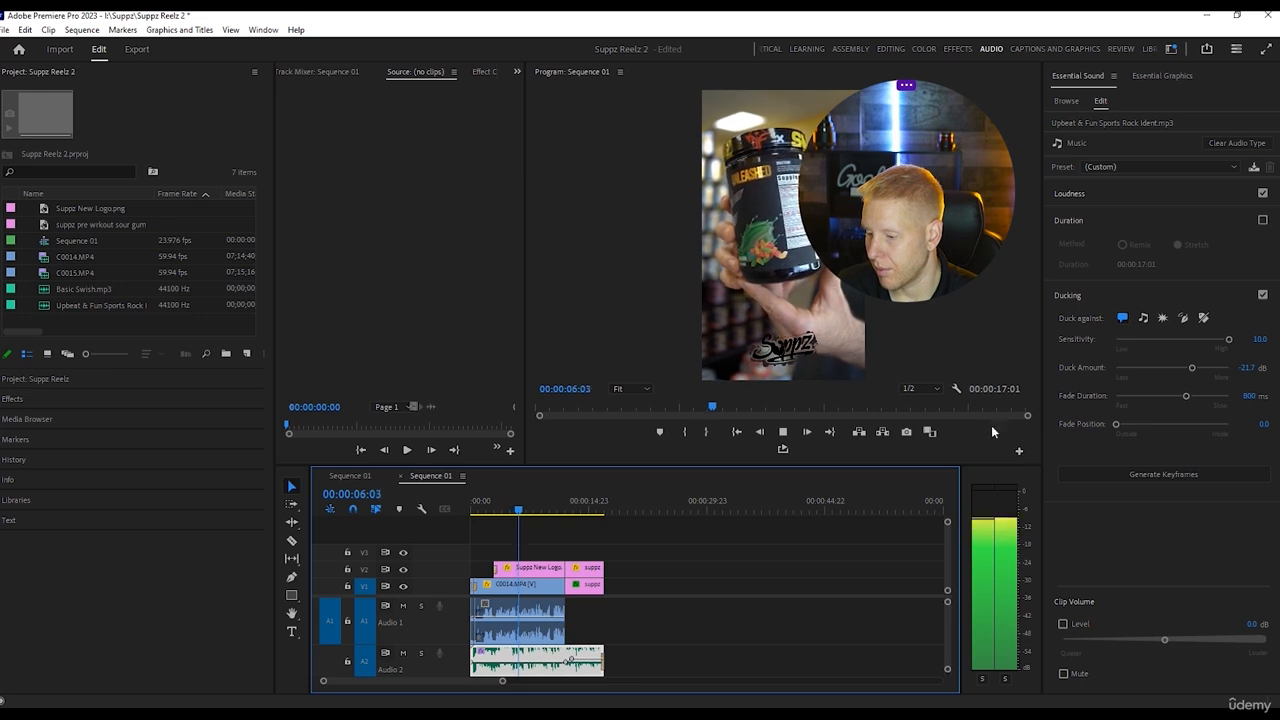
# Try a duck amount of -14.7 dB on the music clip and play the sequence from the start.
pyautogui.moveTo(1192, 368); pyautogui.dragTo(1181, 368)
pyautogui.click(764, 618)
pyautogui.press('Home')
pyautogui.press('space')
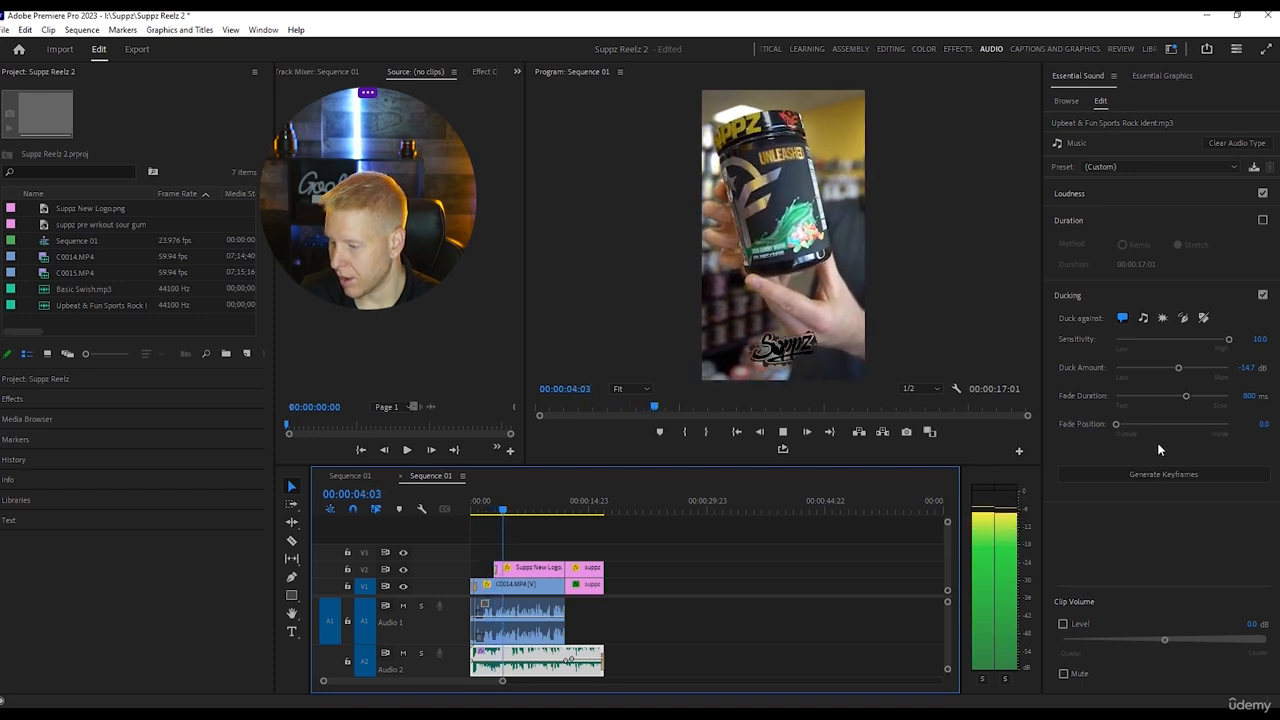
pyautogui.press('space')
# Set the music clip's duck amount to -12.5 dB, regenerate the ducking keyframes and play a few seconds of the result.
pyautogui.moveTo(1178, 368); pyautogui.dragTo(1168, 381)
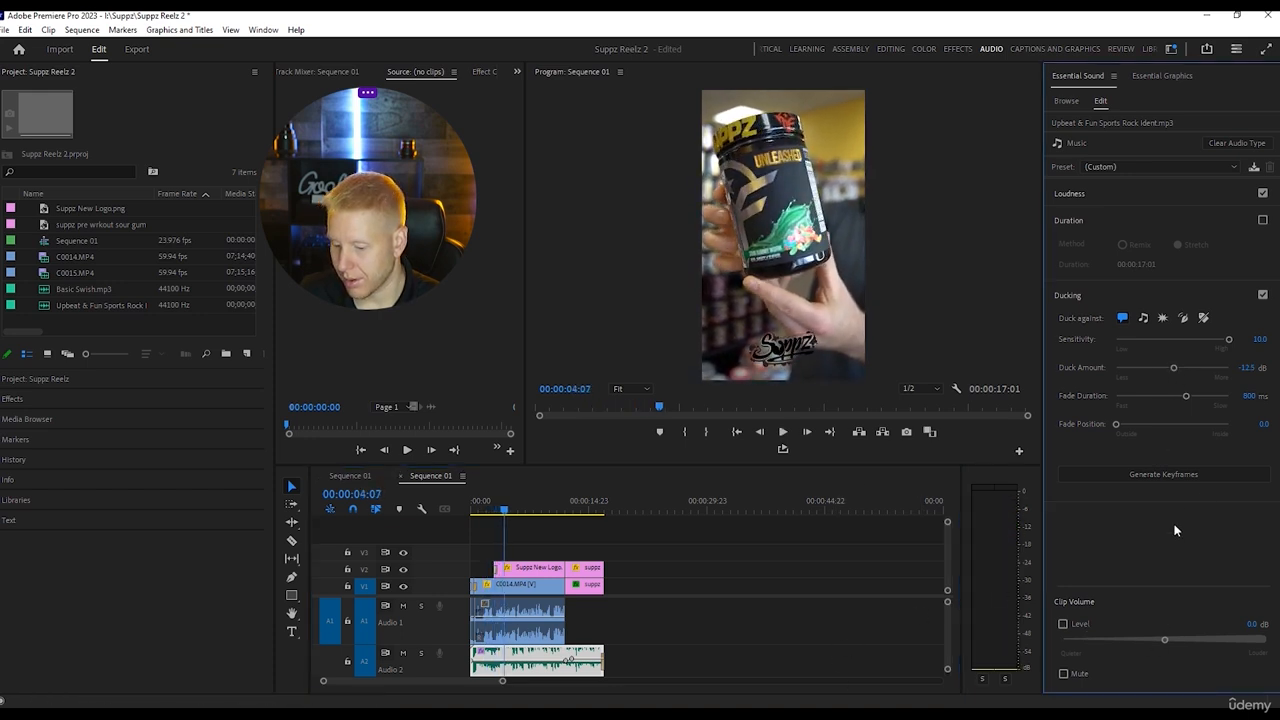
pyautogui.click(1172, 474)
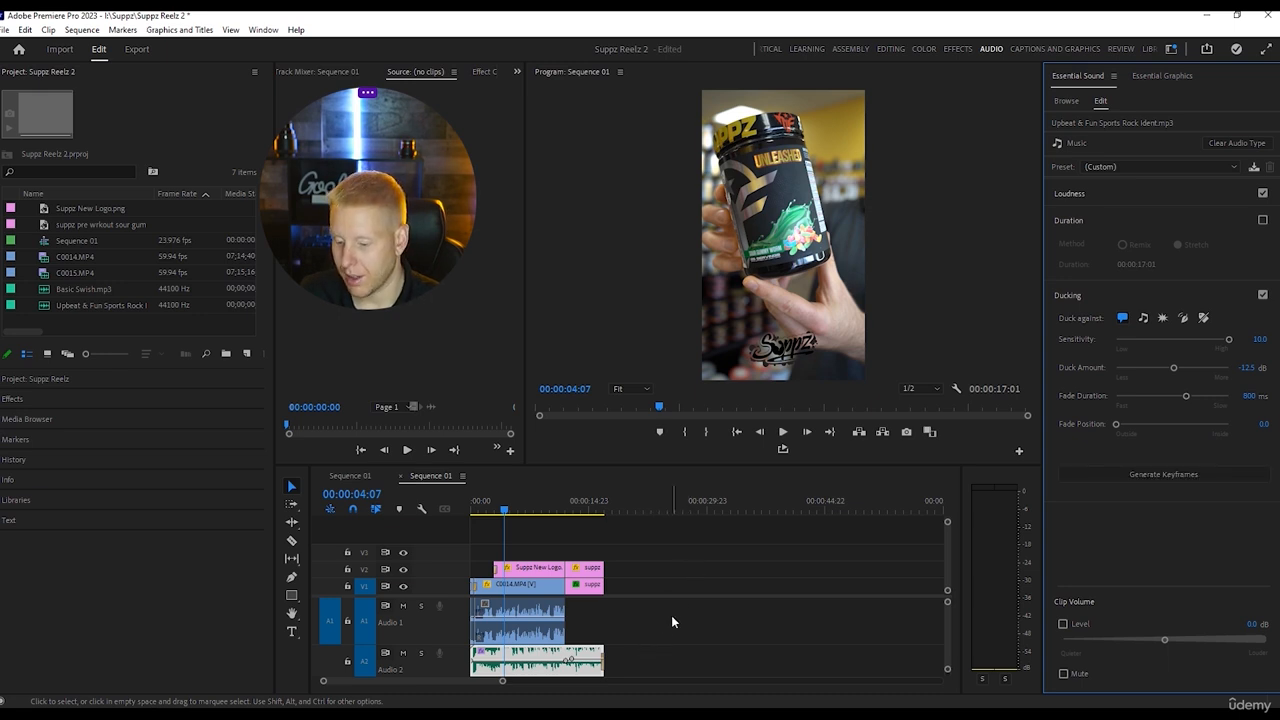
pyautogui.press('space')
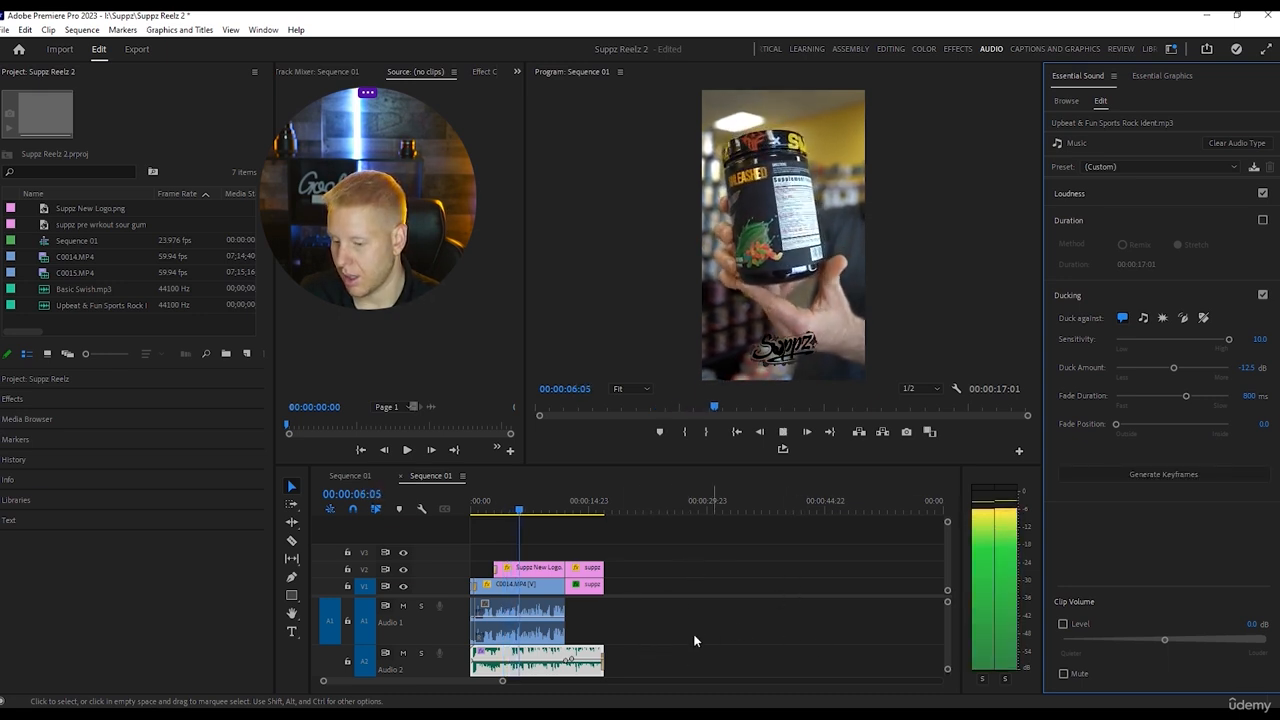
pyautogui.press('space')
# Select the dialogue segments on A1 and play the whole sequence from the start to check the audio mix.
pyautogui.moveTo(618, 620); pyautogui.dragTo(460, 627)
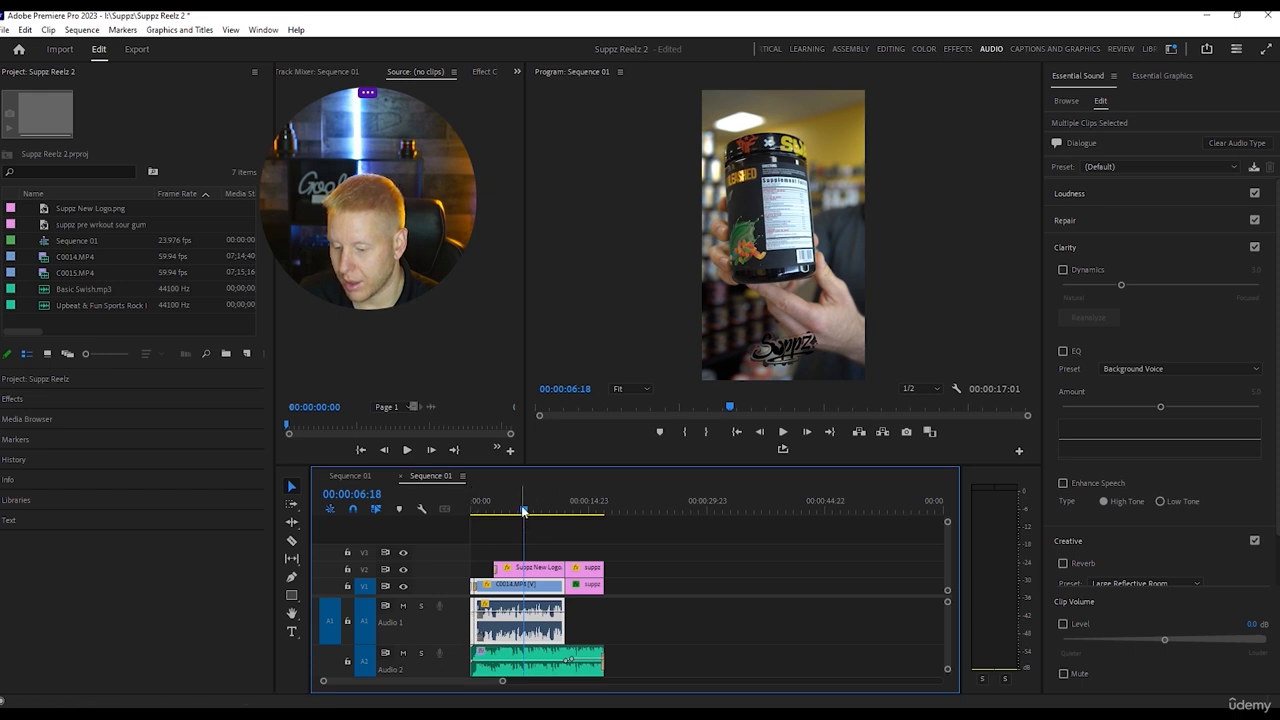
pyautogui.press('Home')
pyautogui.press('space')
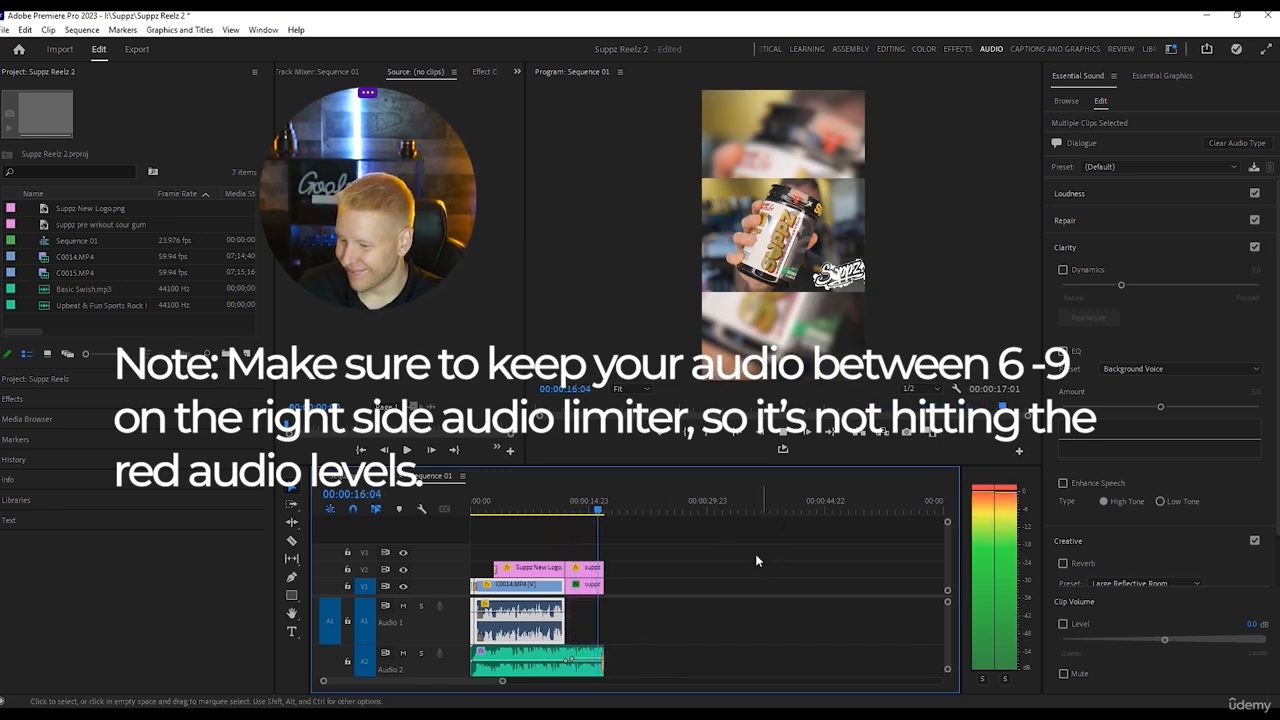
# Apply the VR Mobius Zoom transition to the cuts into the end screen on V2 and V1, around 00:00:11:19, using the Effects workspace.
pyautogui.click(631, 526)
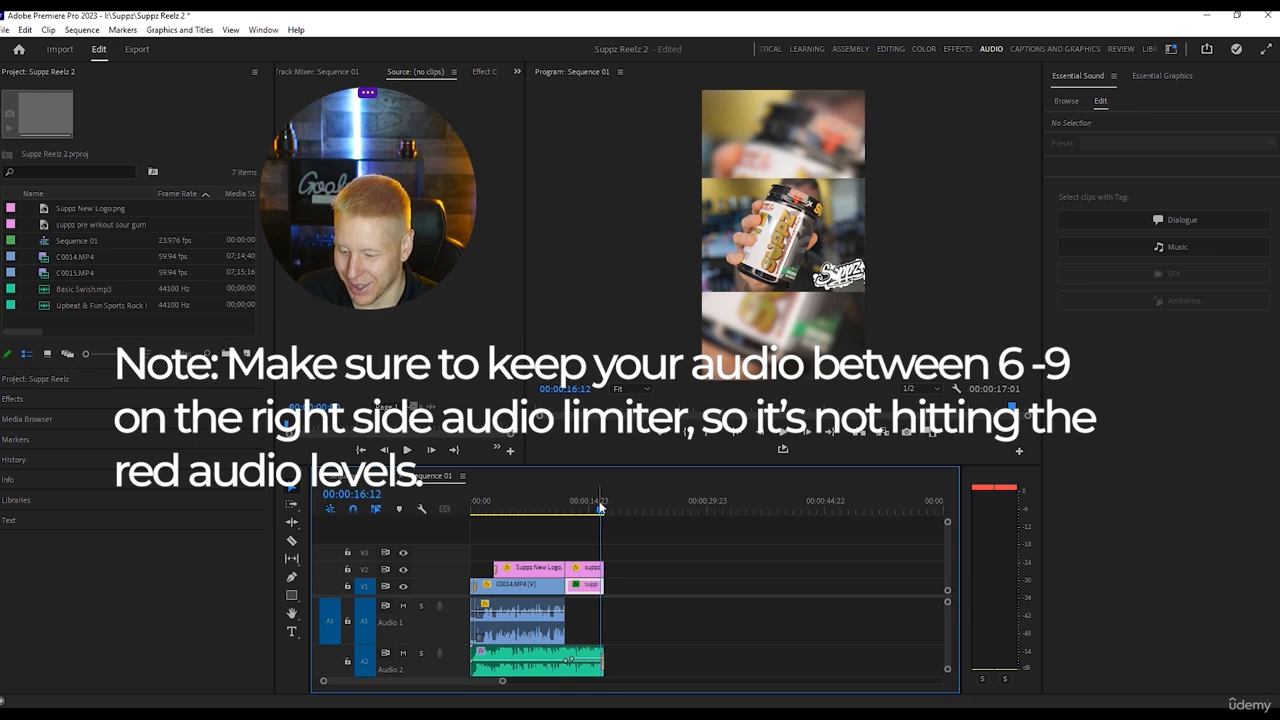
pyautogui.click(566, 511)
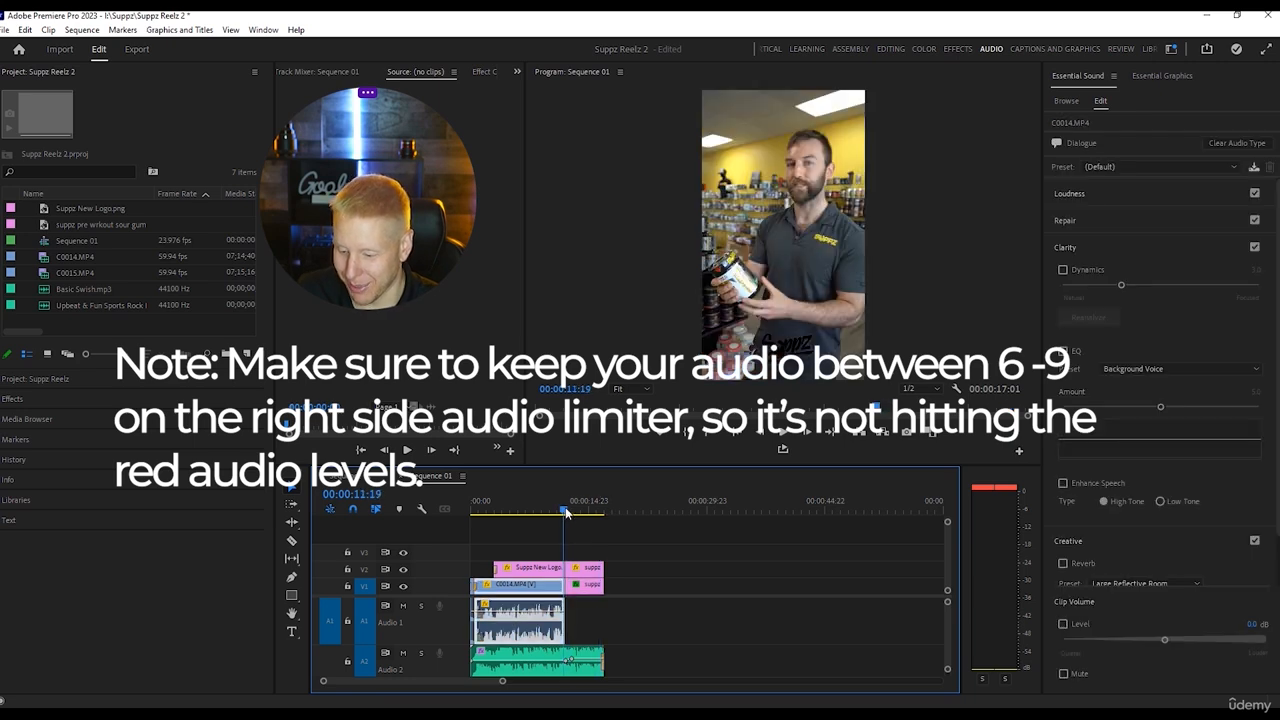
pyautogui.click(958, 48)
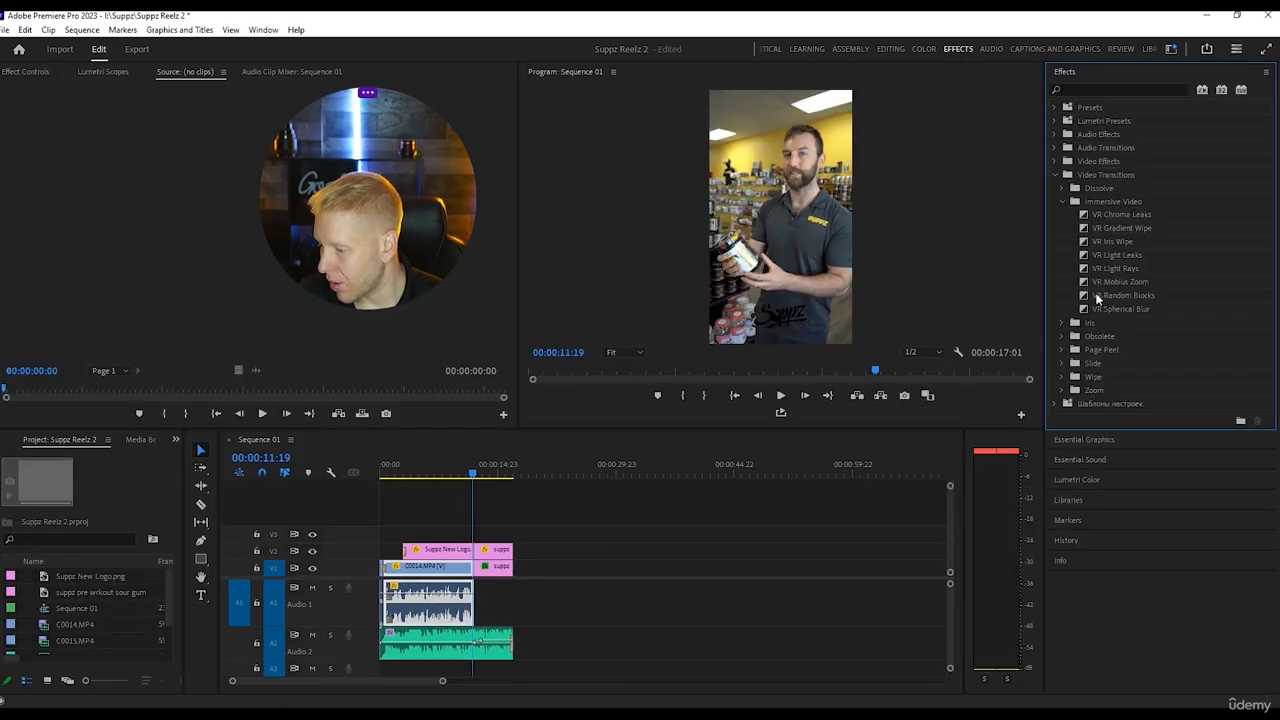
pyautogui.moveTo(483, 565); pyautogui.dragTo(476, 560)
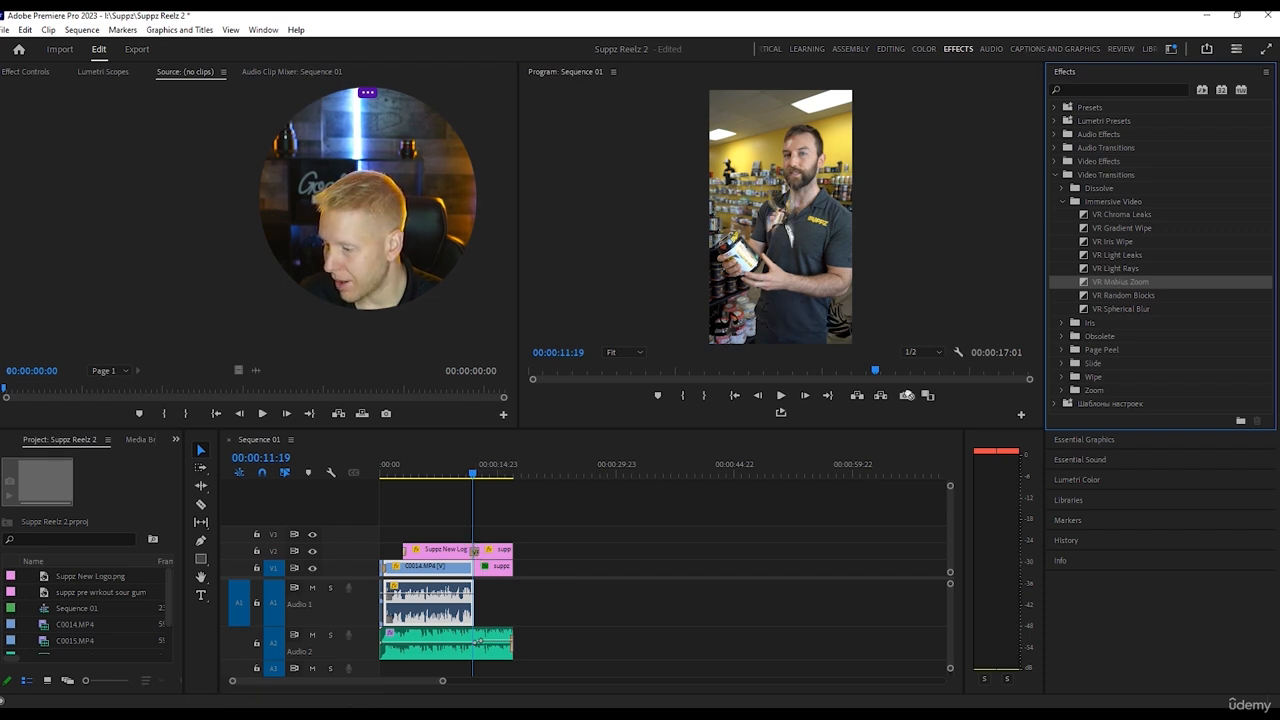
pyautogui.moveTo(481, 577); pyautogui.dragTo(477, 569)
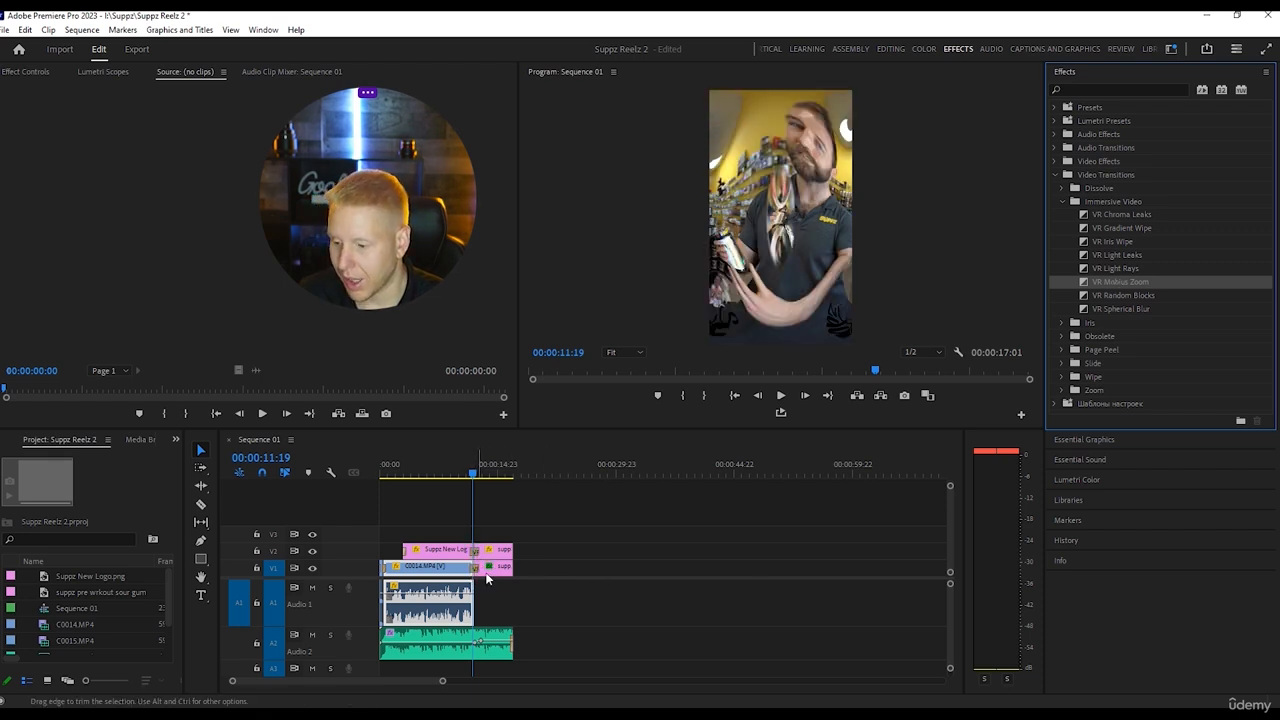
pyautogui.moveTo(474, 476); pyautogui.dragTo(464, 476)
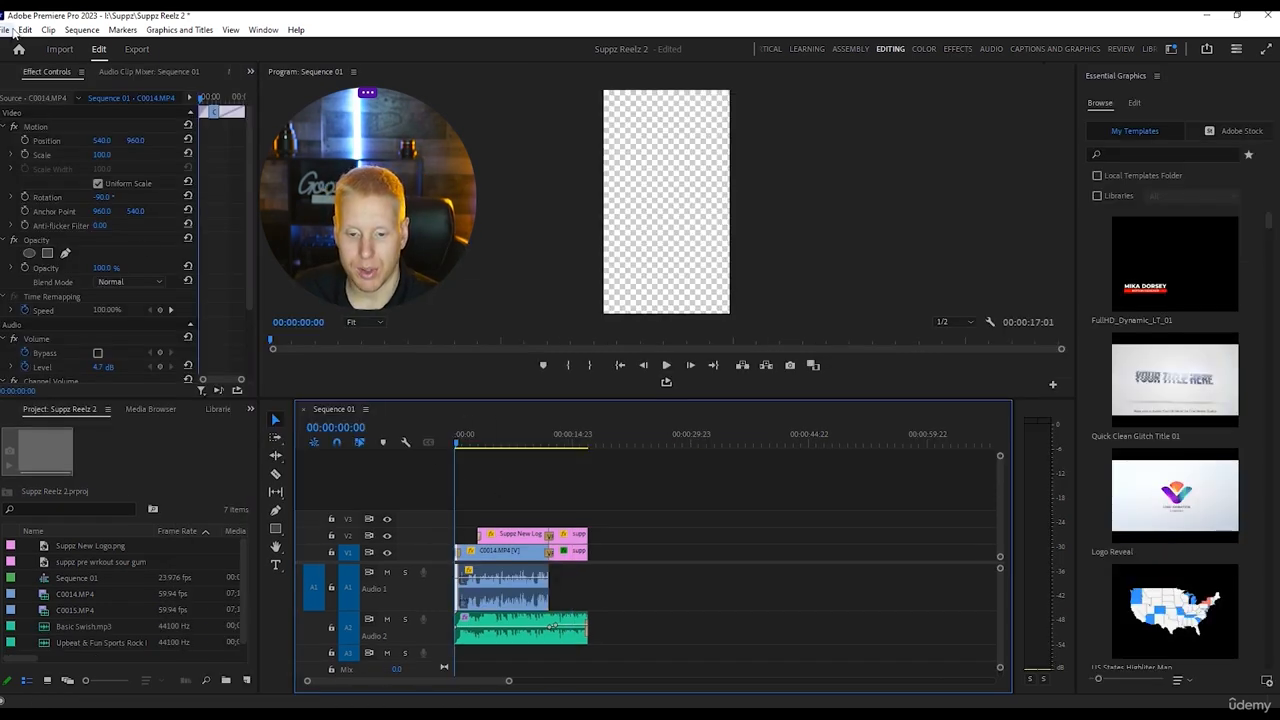
# Set up a media export of the sequence with the file name Suppz Sour Gummy and the location I:\Suppz\.
pyautogui.click(12, 32)
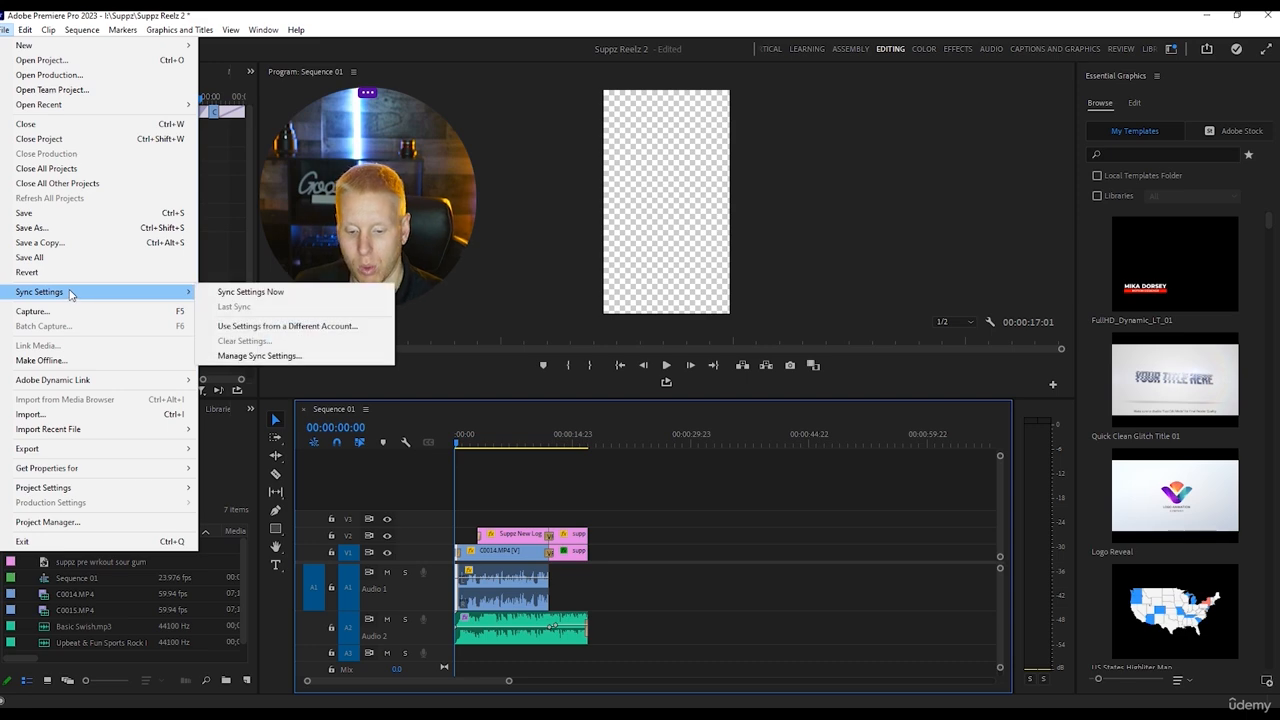
pyautogui.moveTo(150, 448)
pyautogui.click(240, 449)
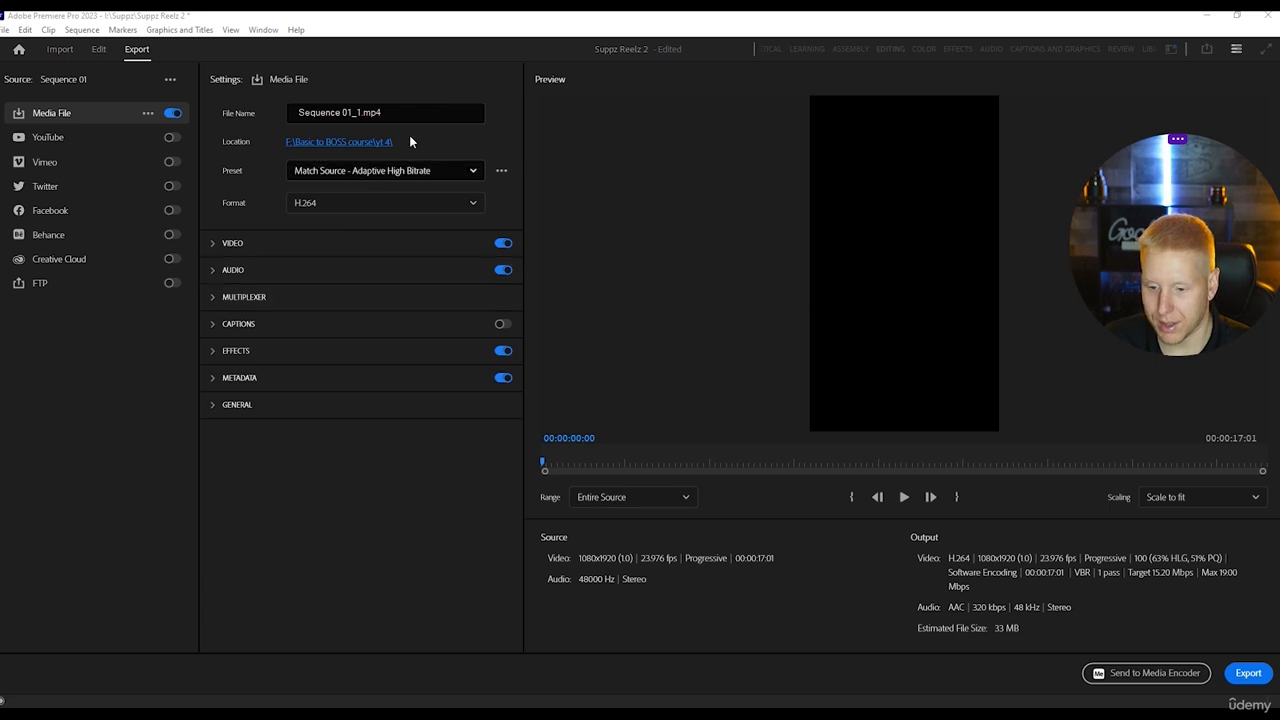
pyautogui.click(292, 111)
pyautogui.write('R')
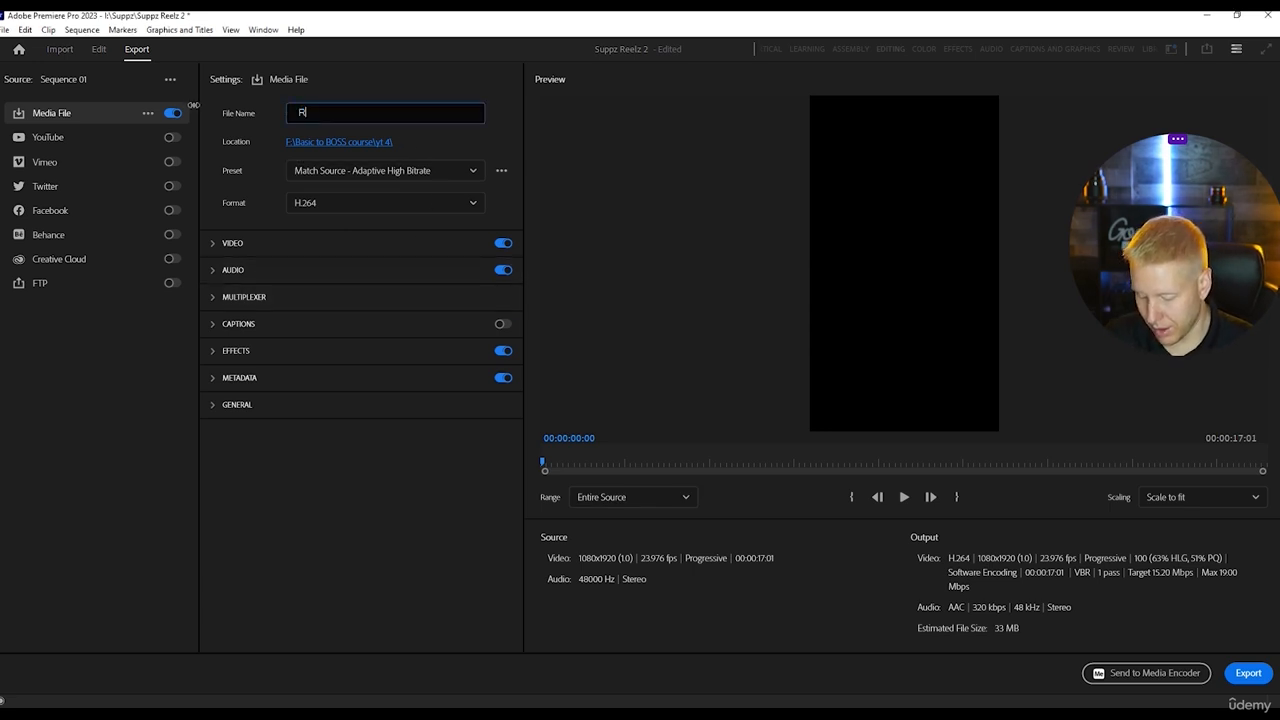
pyautogui.press('BackSpace')
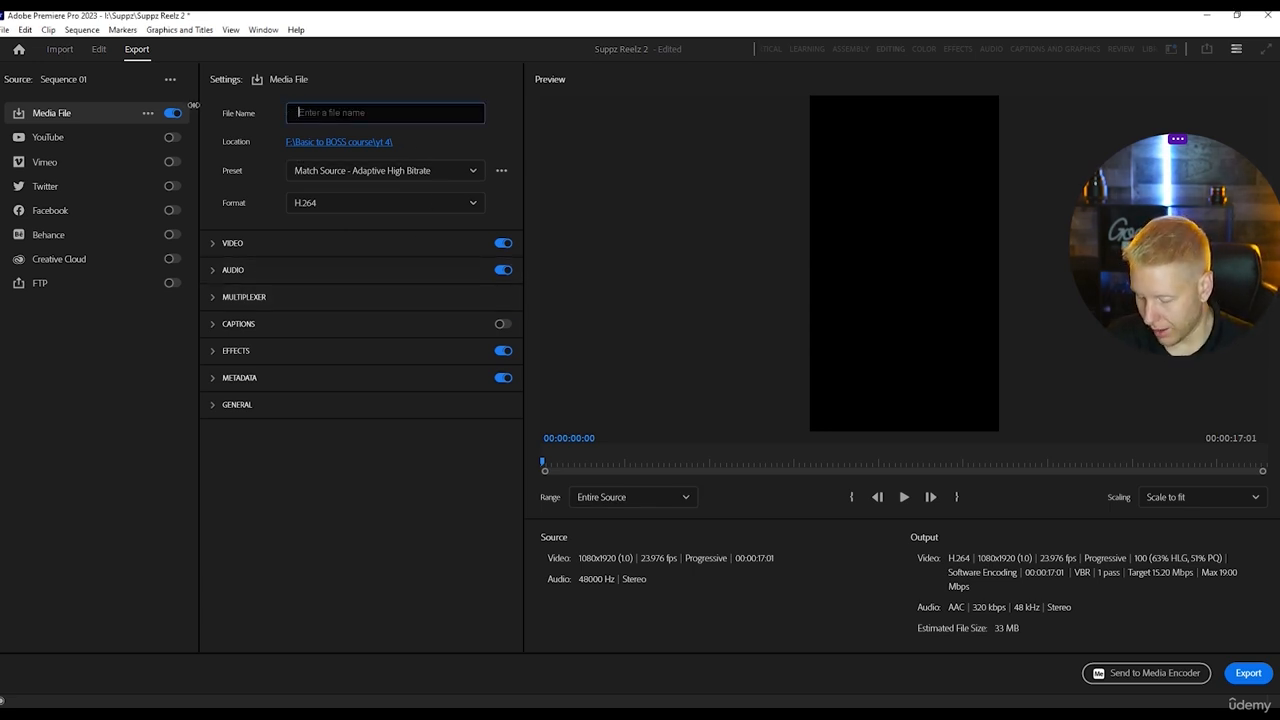
pyautogui.write('Suppz S')
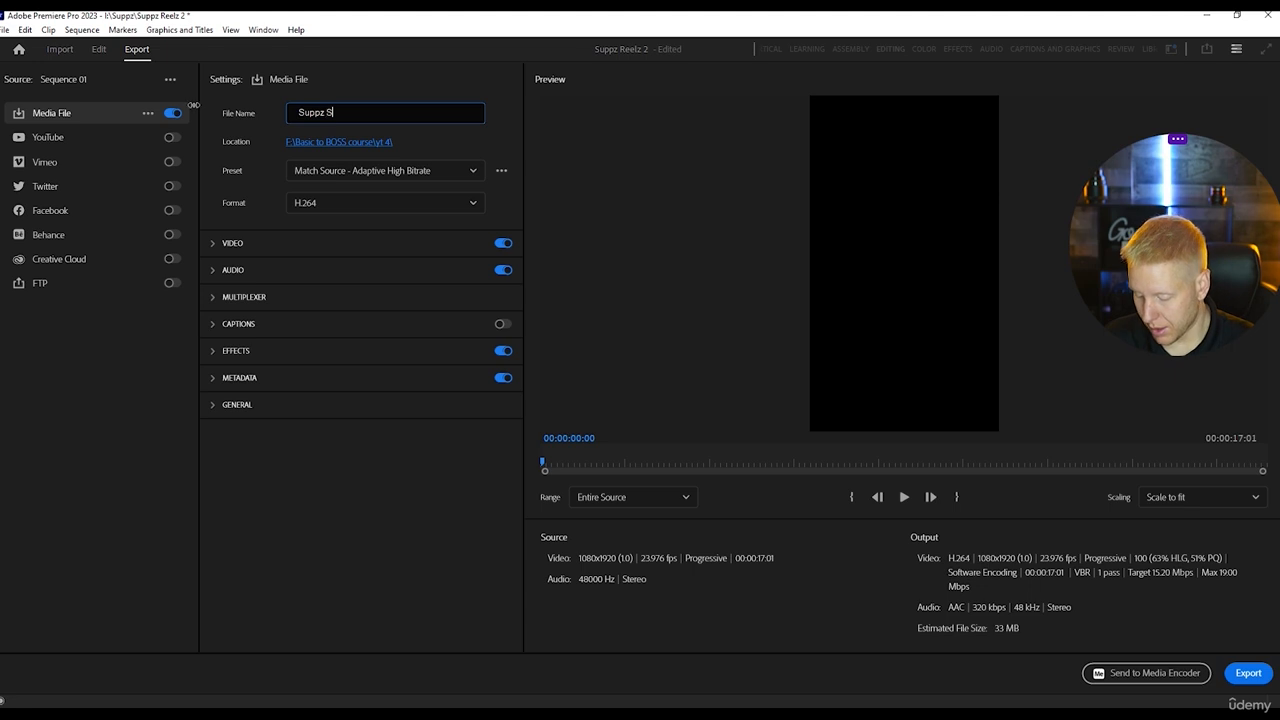
pyautogui.write('our Gummy')
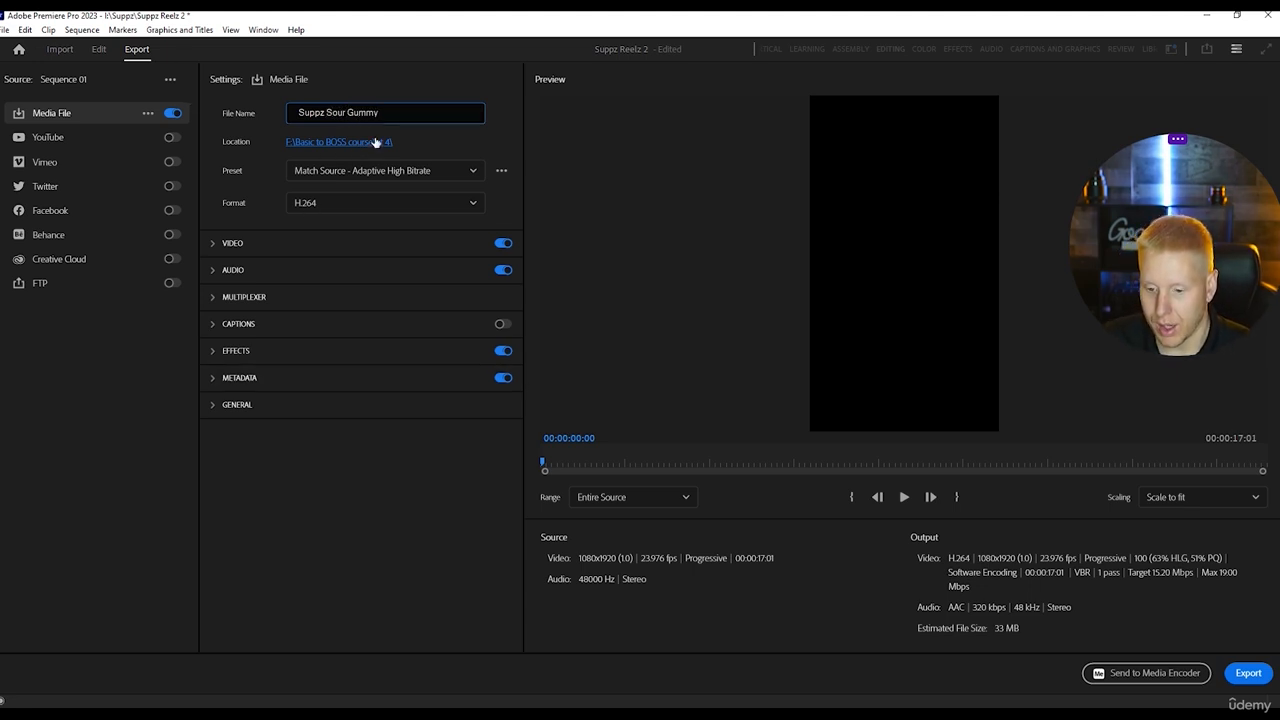
pyautogui.click(105, 115)
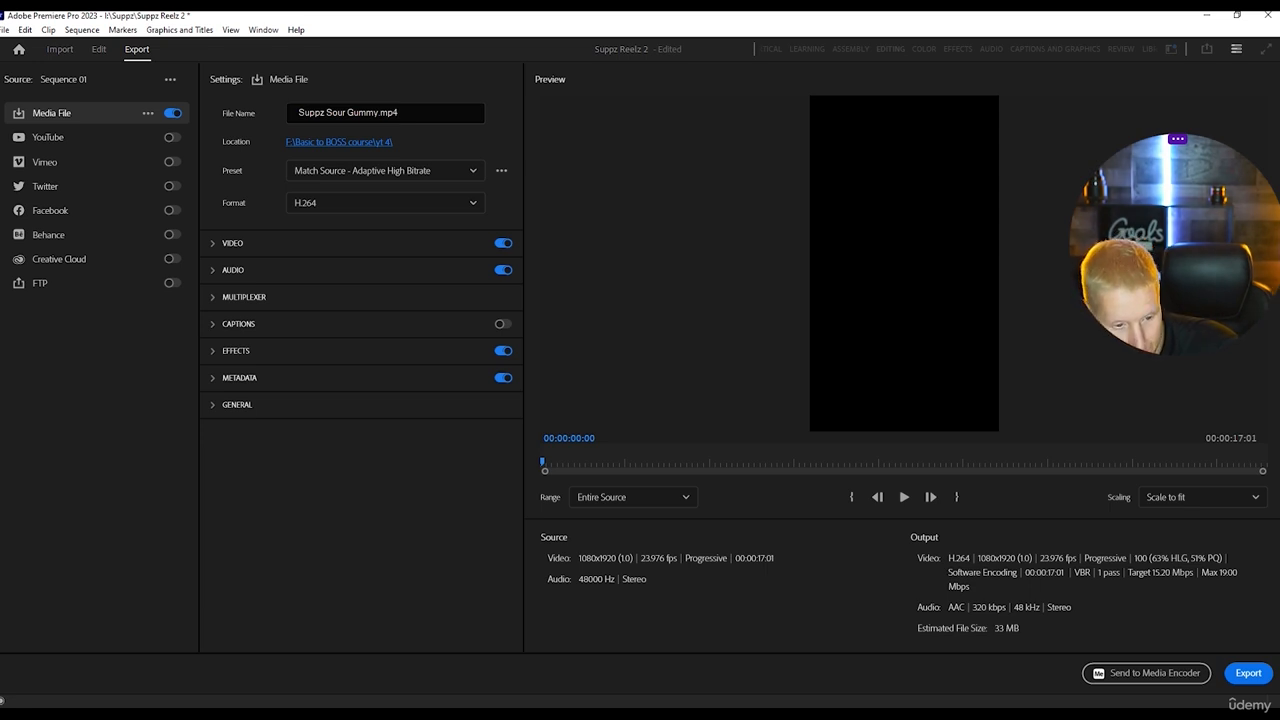
pyautogui.click(42, 598)
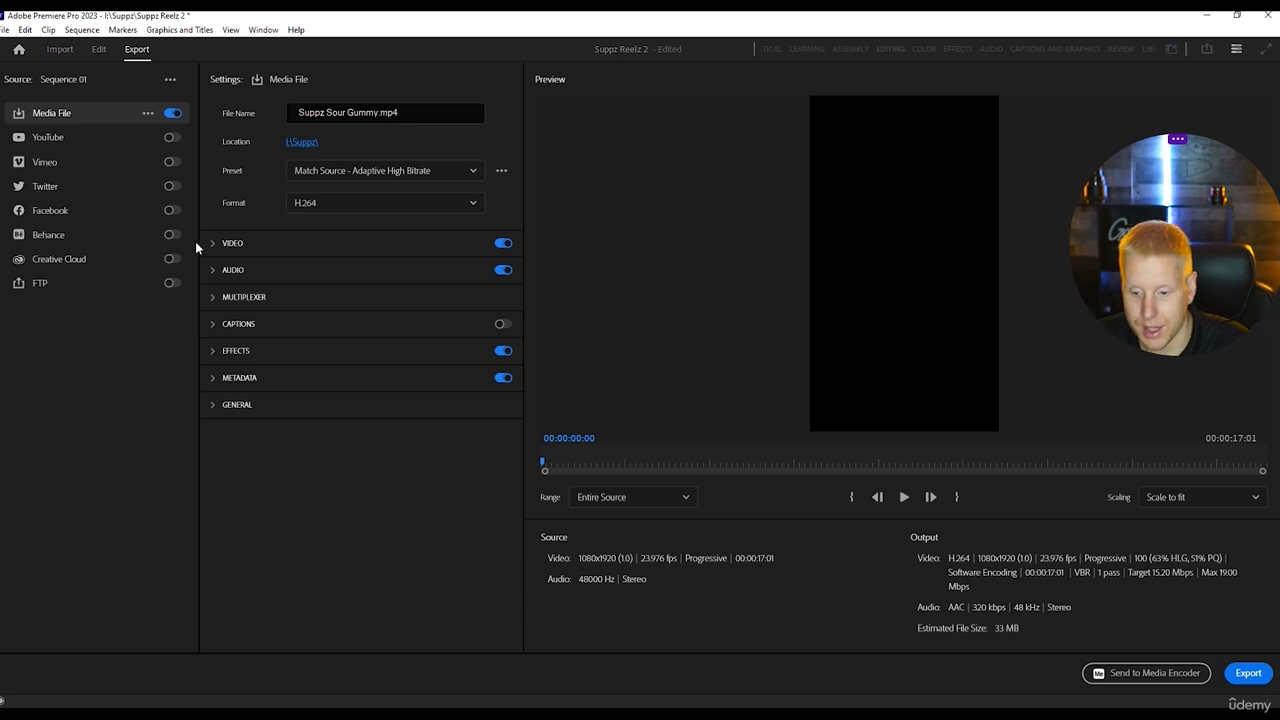
# Set the target bitrate to 10 Mbps and the maximum bitrate to 20 Mbps in the expanded video export settings.
pyautogui.click(250, 243)
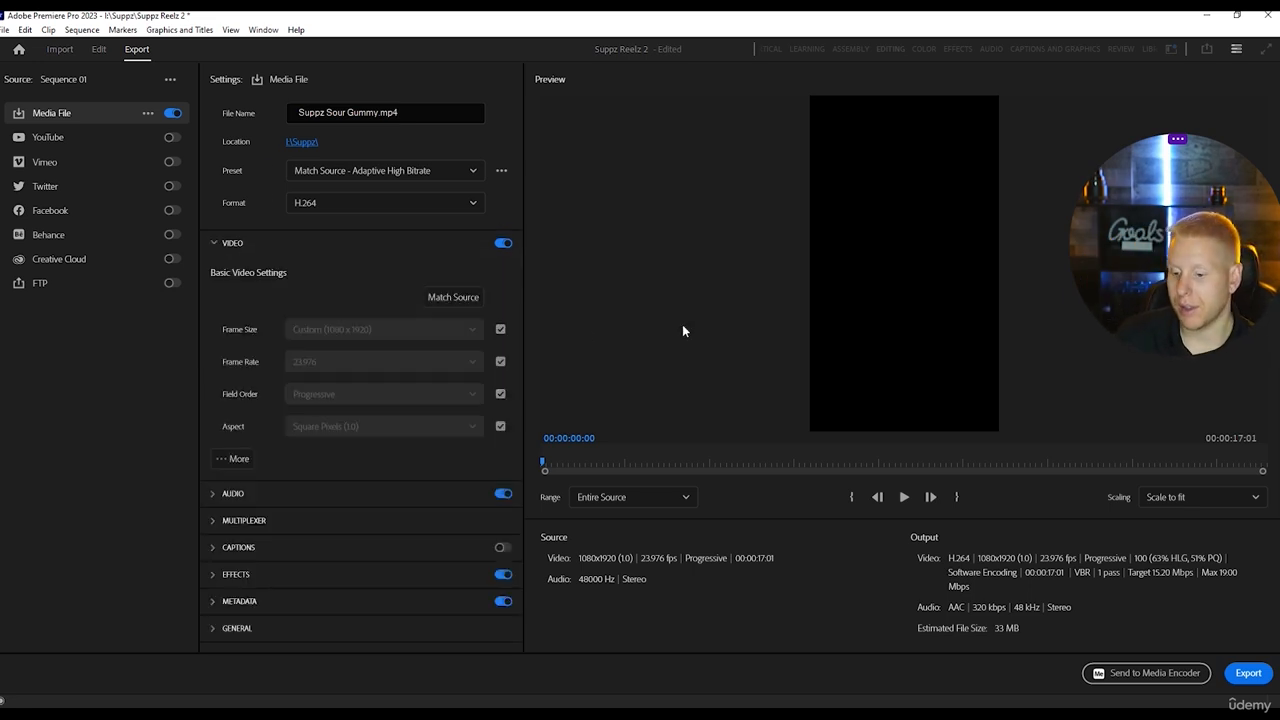
pyautogui.moveTo(543, 463); pyautogui.dragTo(639, 451)
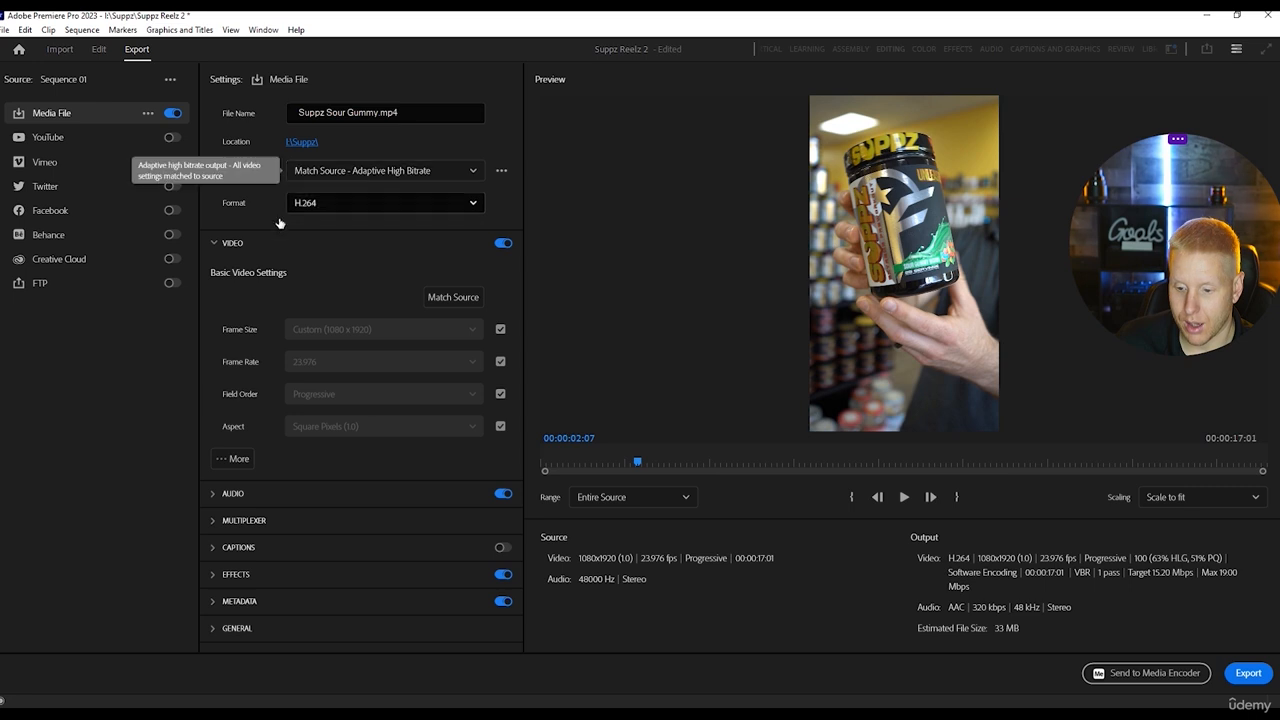
pyautogui.click(229, 459)
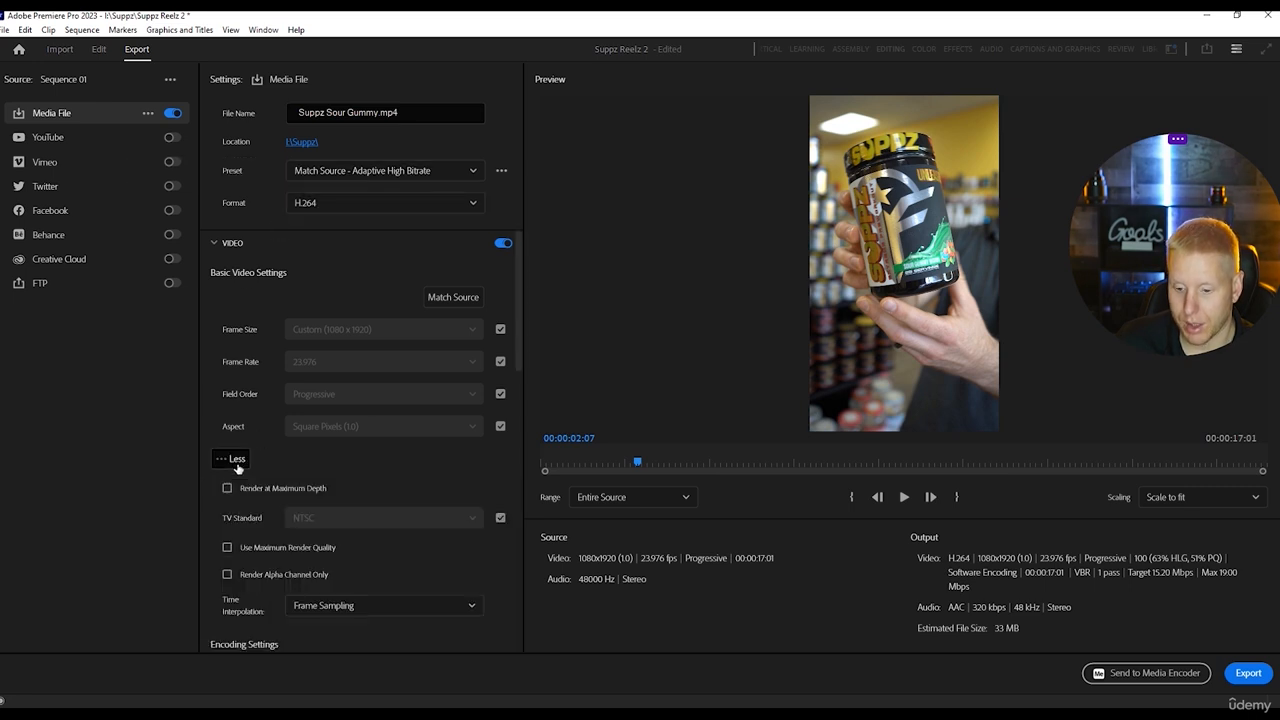
pyautogui.scroll(-1, 408, 463)
pyautogui.scroll(-8, 408, 463)
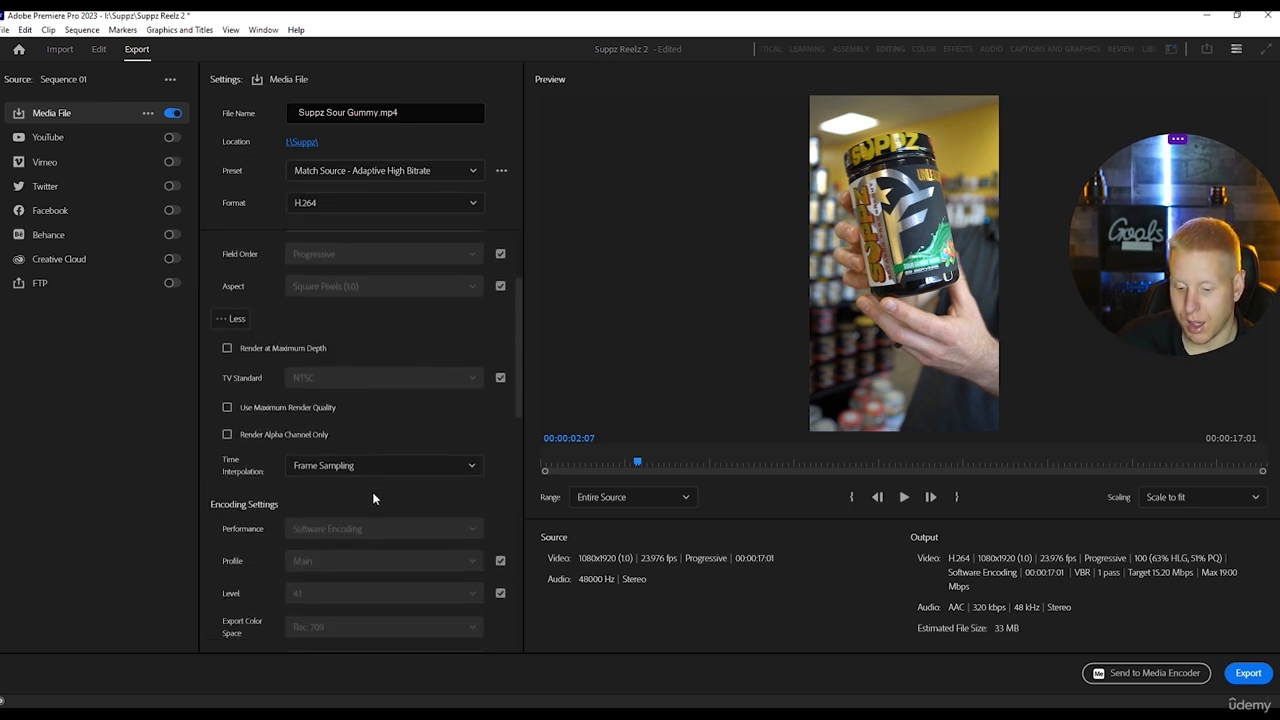
pyautogui.scroll(-8, 389, 505)
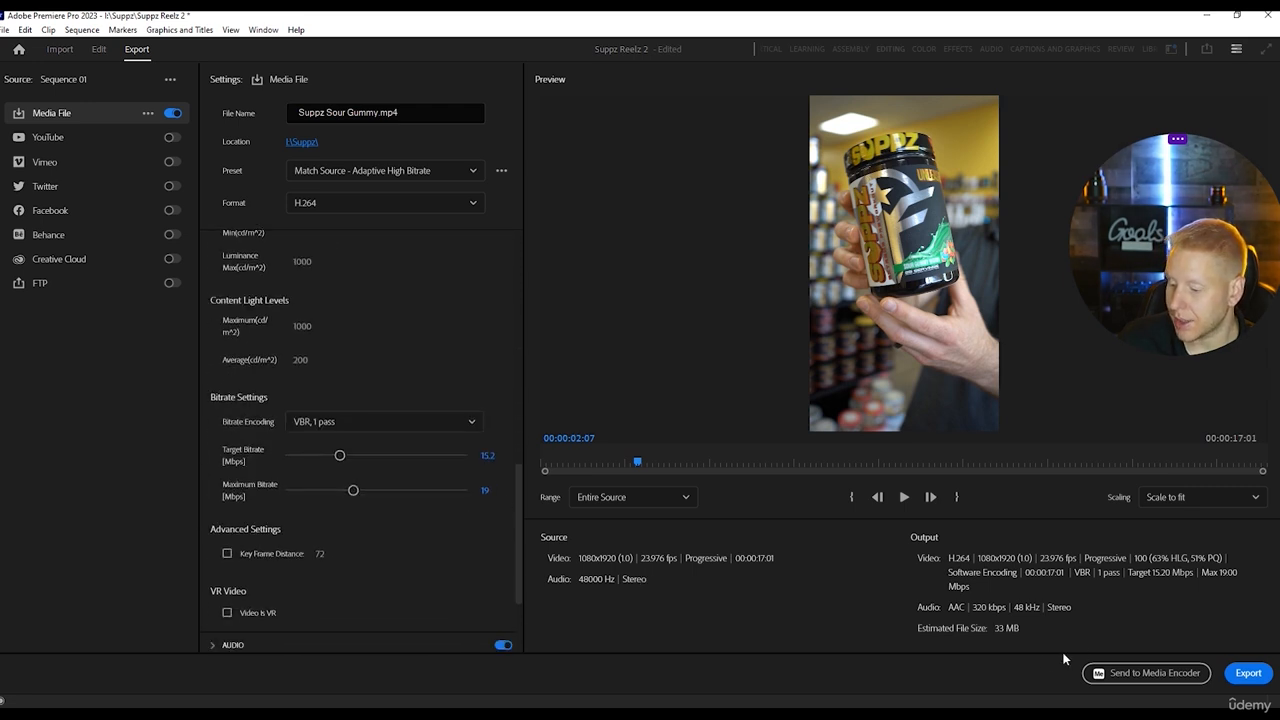
pyautogui.click(486, 454)
pyautogui.write('10')
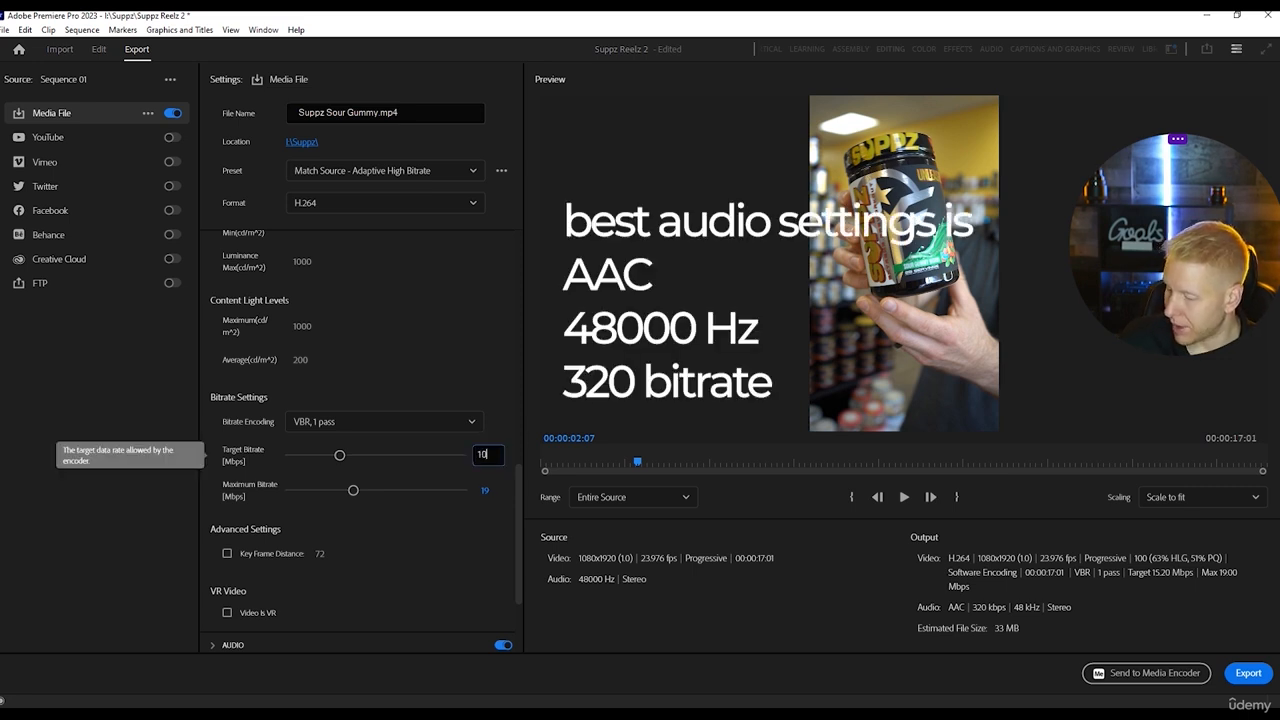
pyautogui.press('Return')
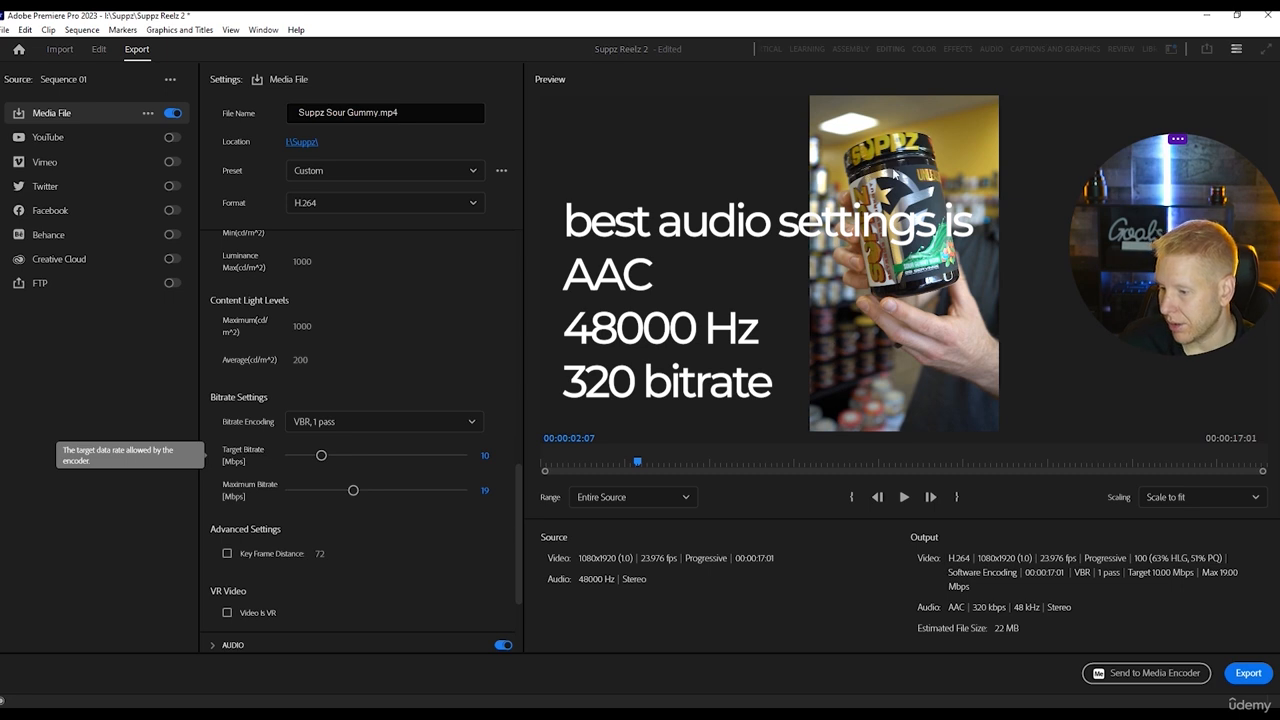
pyautogui.click(485, 490)
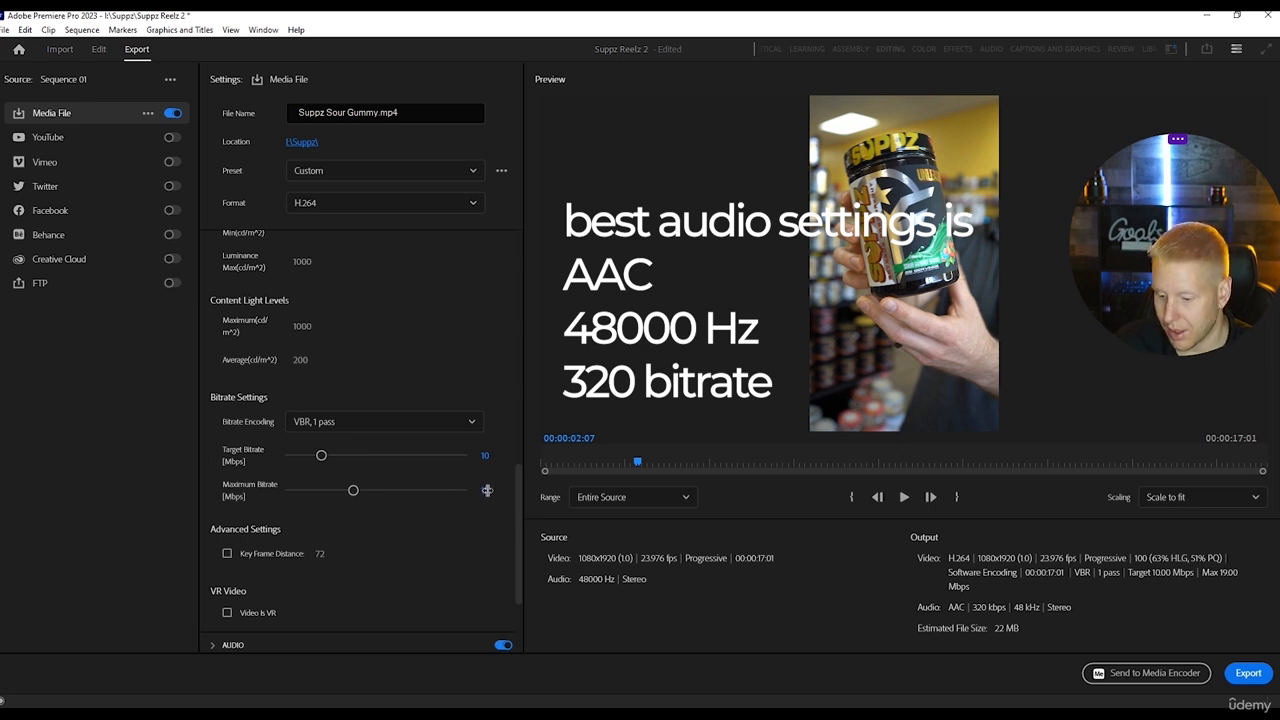
pyautogui.write('20')
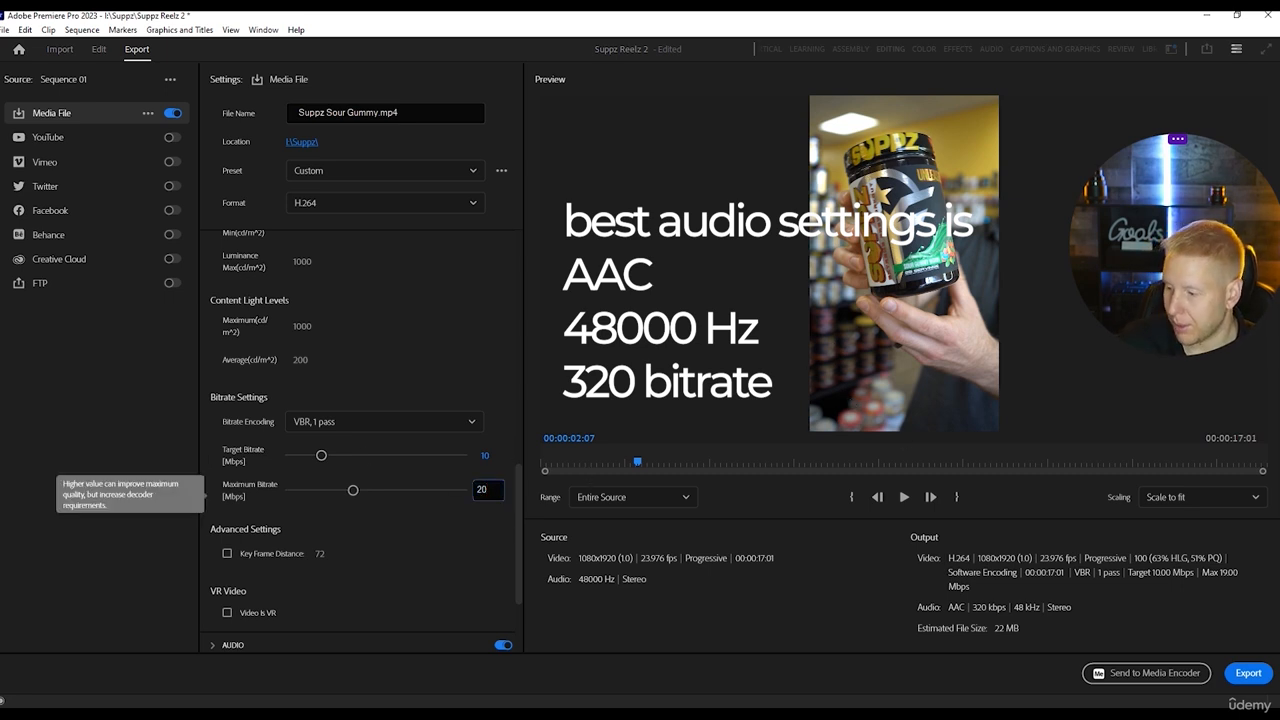
pyautogui.press('Return')
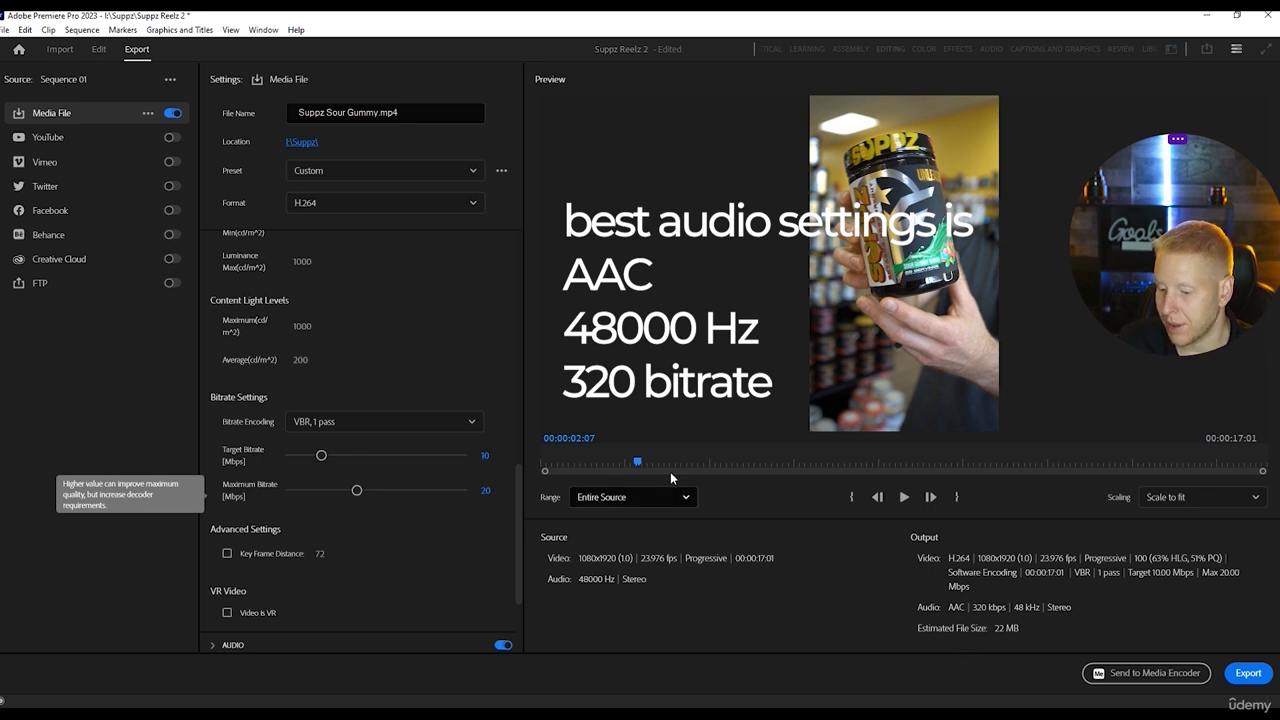
# Check a frame in the export preview and export the entire sequence as an H.264 file.
pyautogui.click(642, 463)
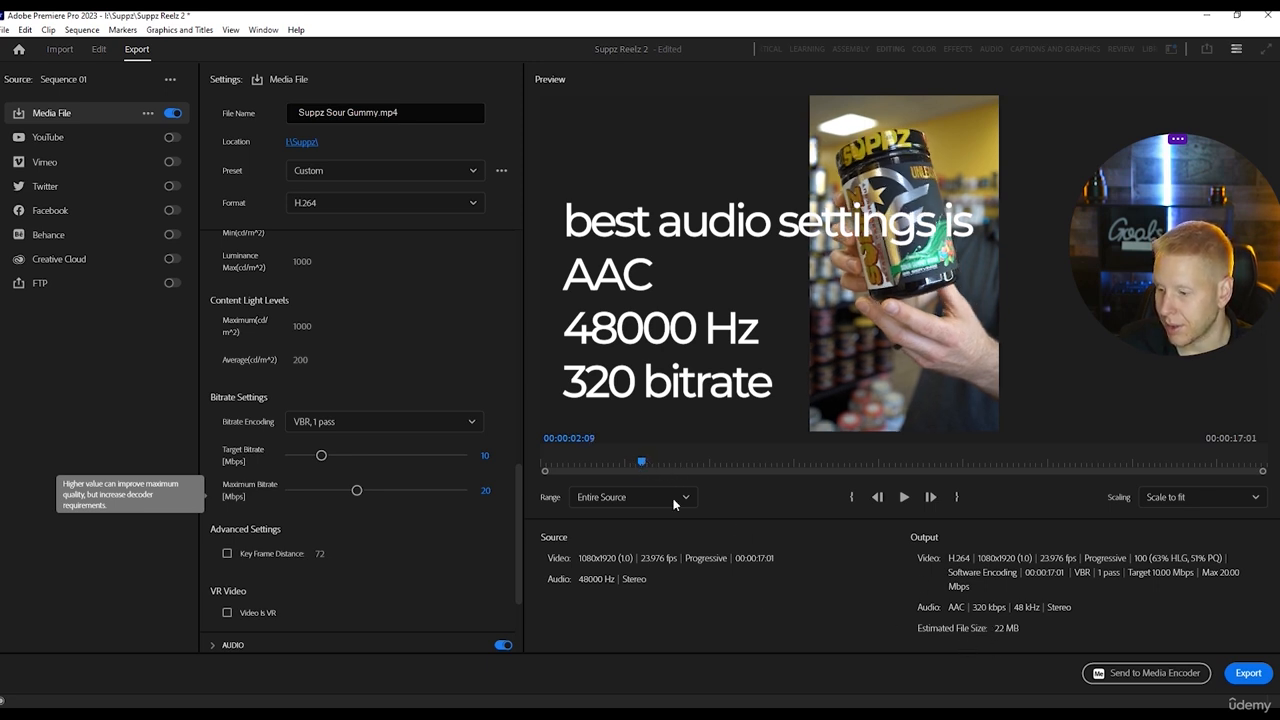
pyautogui.click(1248, 673)
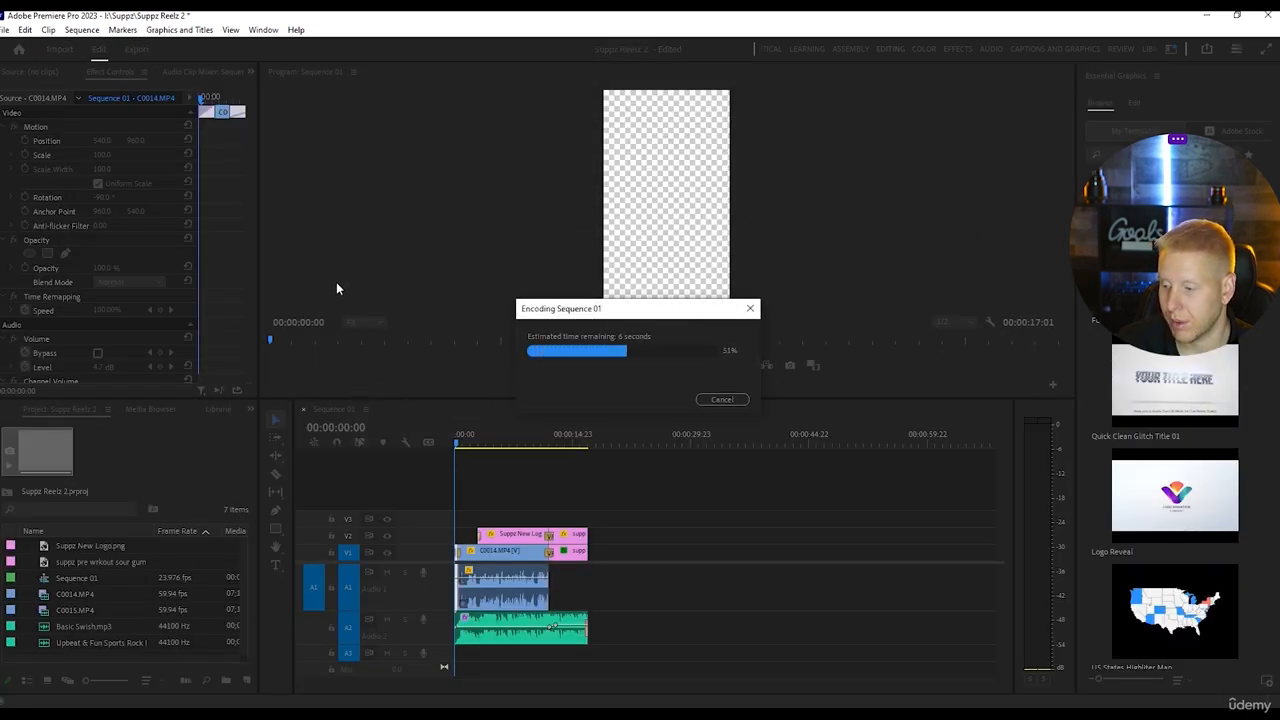
# Minimise the video editor and switch to CapCut's start page with the project list.
pyautogui.click(1208, 16)
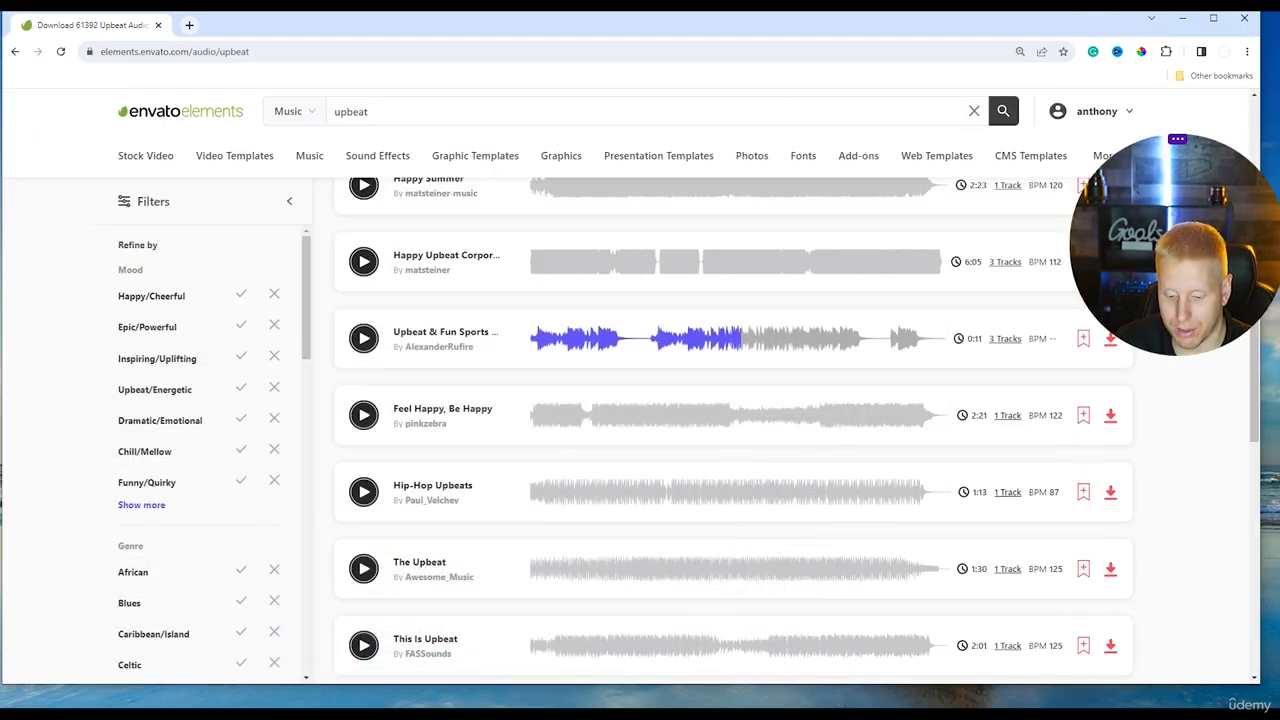
pyautogui.press('super')
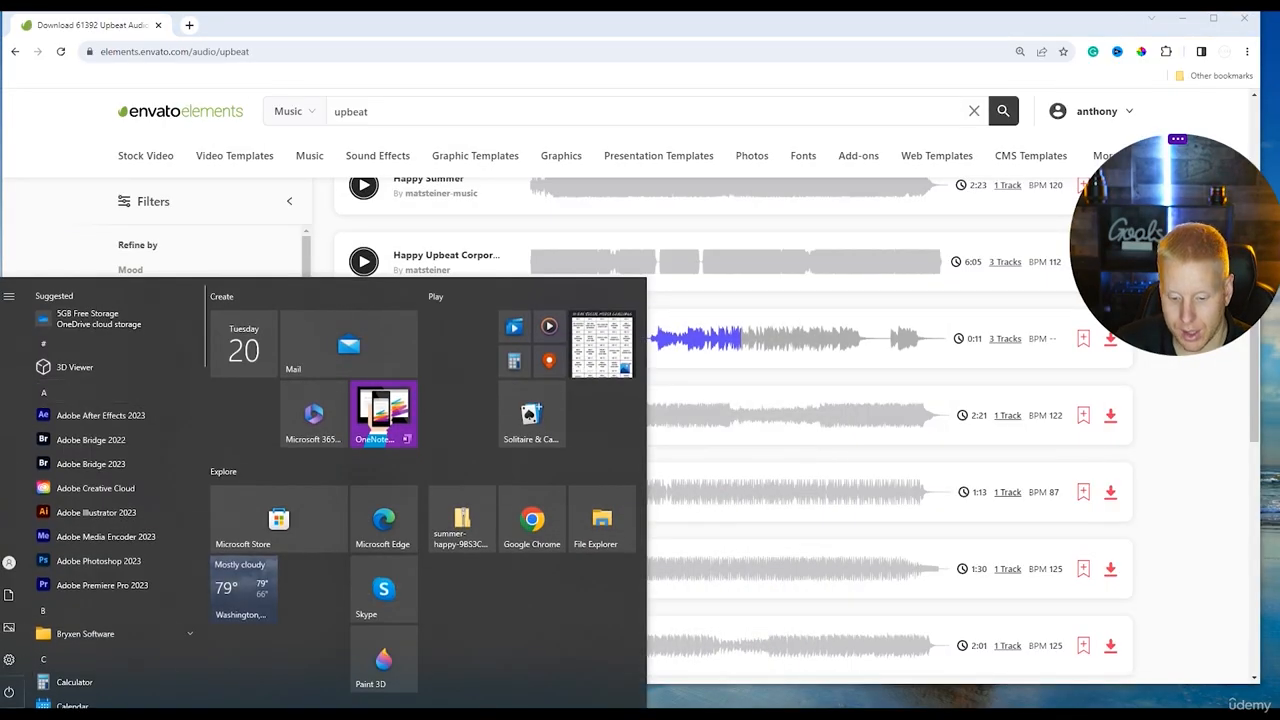
pyautogui.press('Escape')
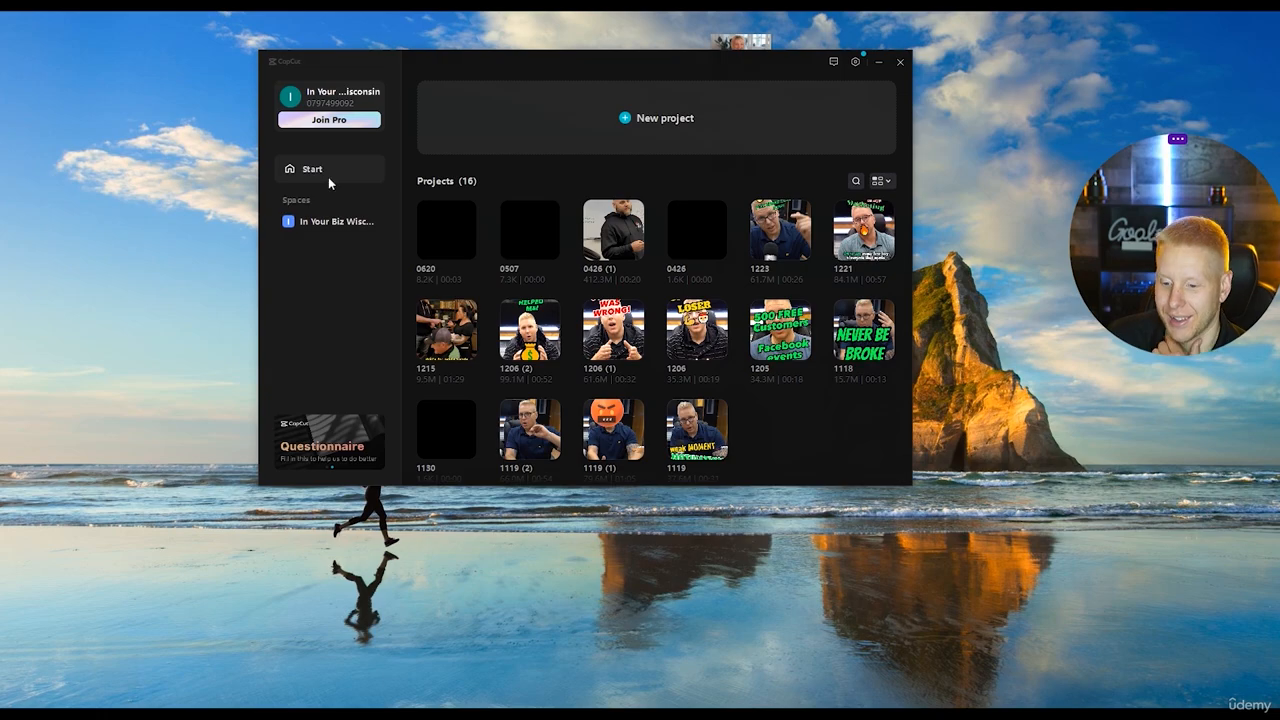
# Create a new project, import Suppz Sour Gummy.mp4 and place the clip at the start of the timeline.
pyautogui.click(707, 124)
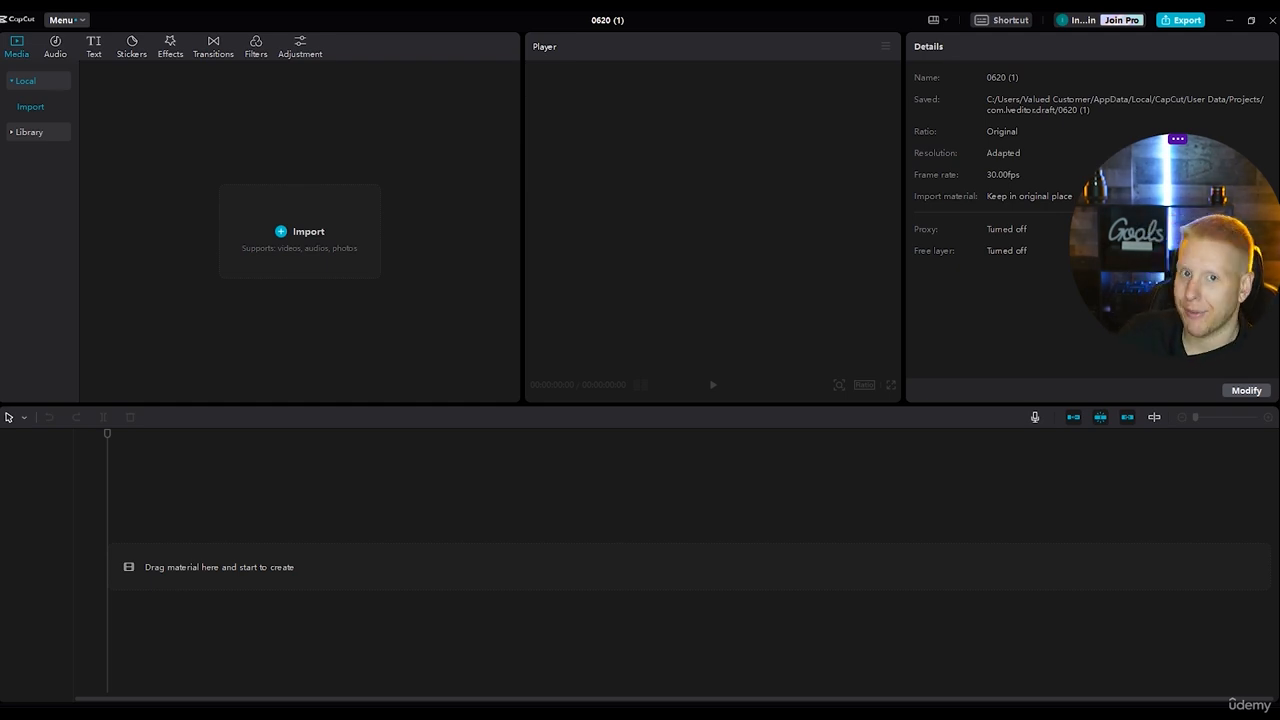
pyautogui.click(240, 236)
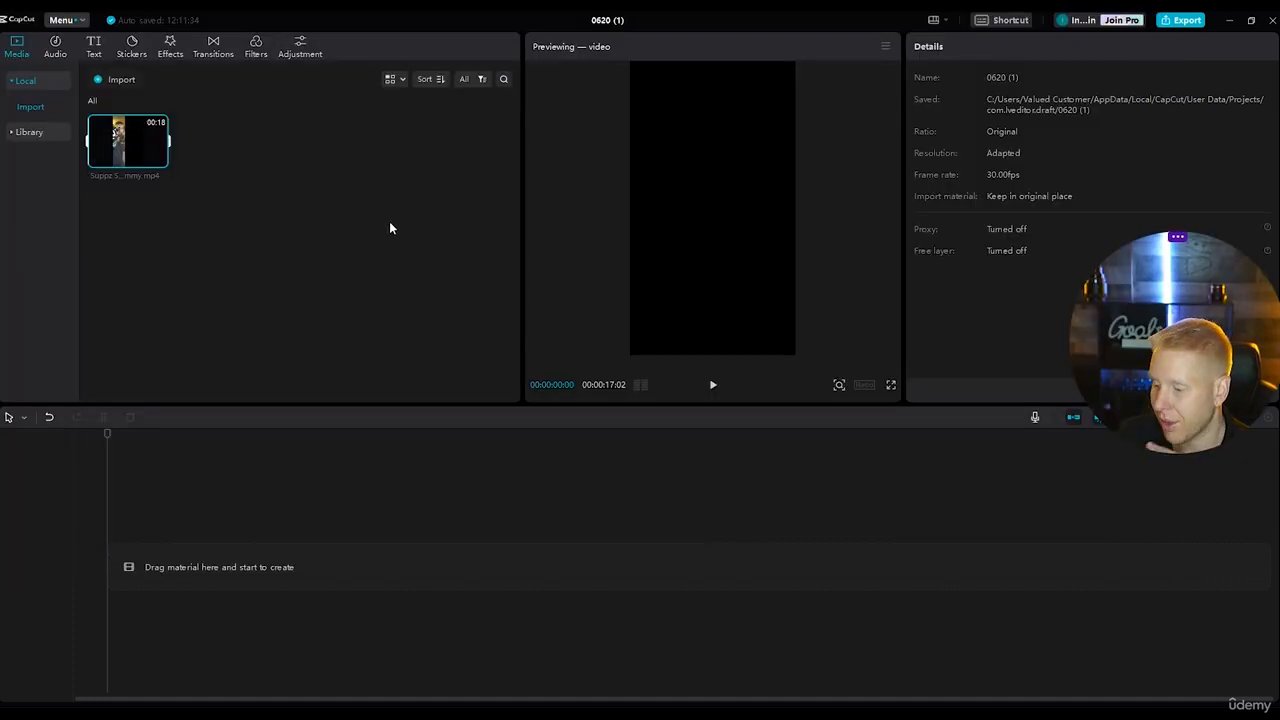
pyautogui.moveTo(160, 157); pyautogui.dragTo(280, 570)
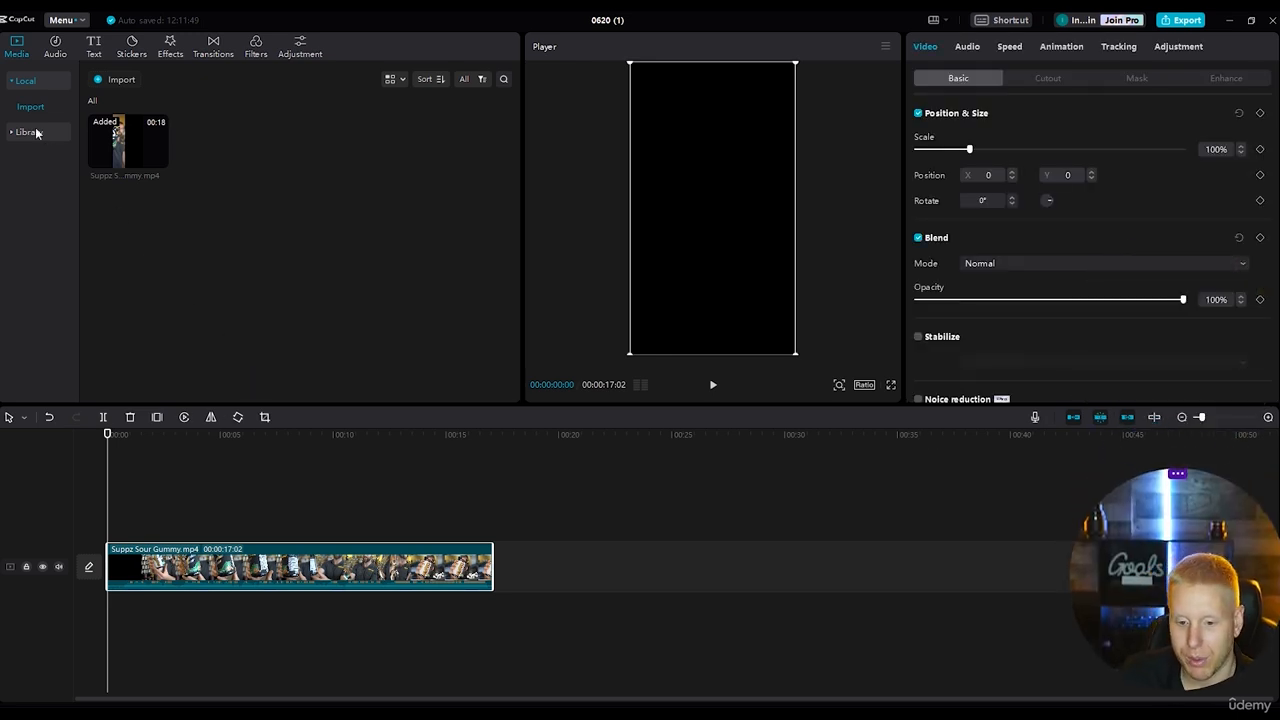
# Generate English auto captions for the Suppz Sour Gummy clip.
pyautogui.click(56, 46)
pyautogui.click(94, 47)
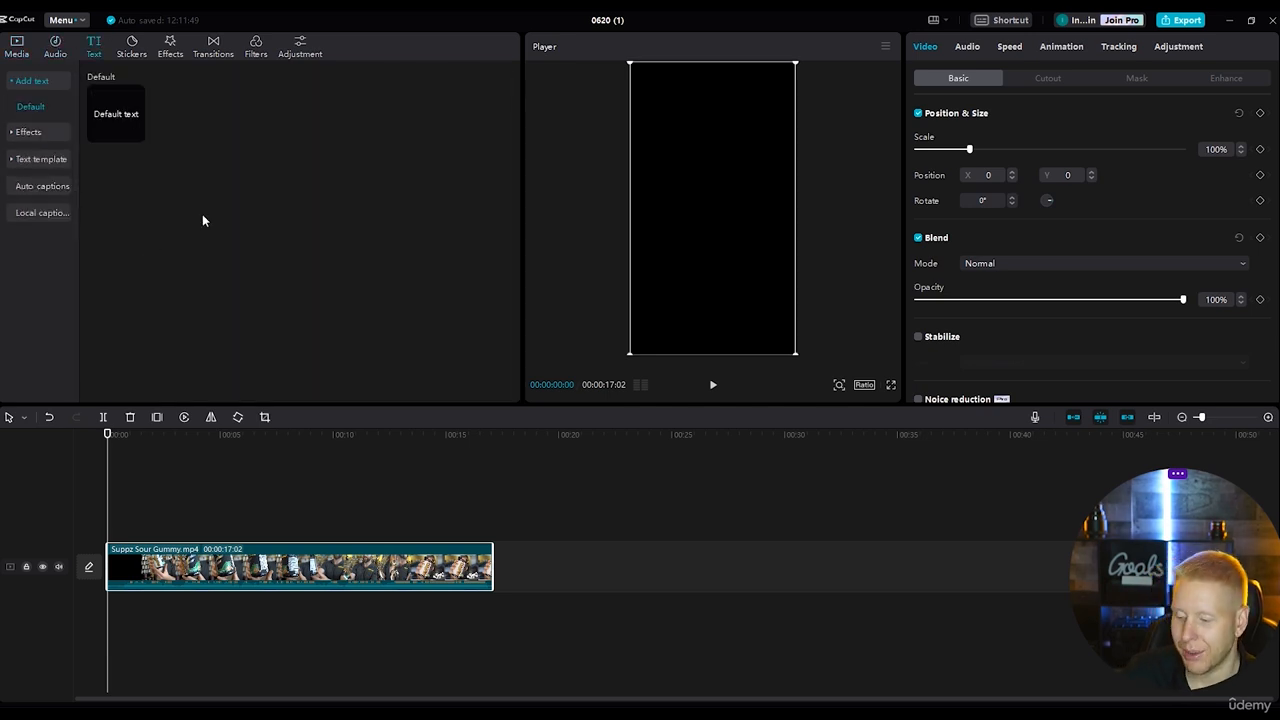
pyautogui.click(44, 186)
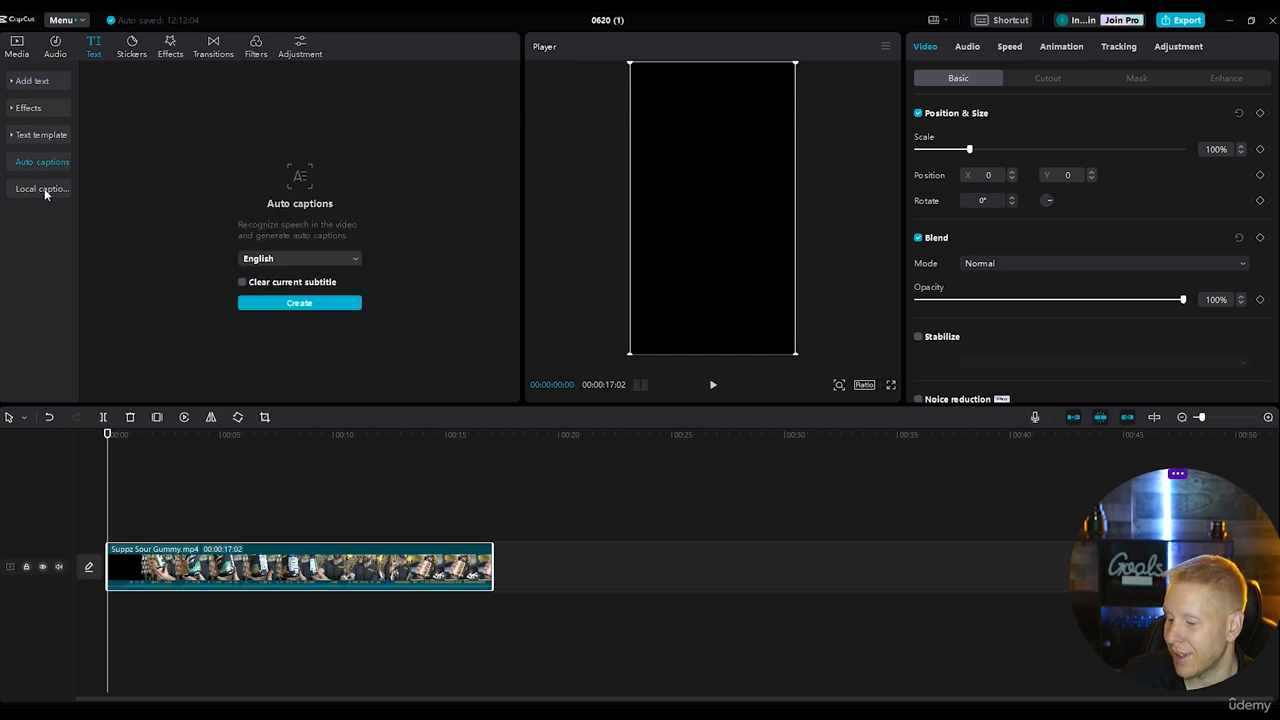
pyautogui.click(300, 303)
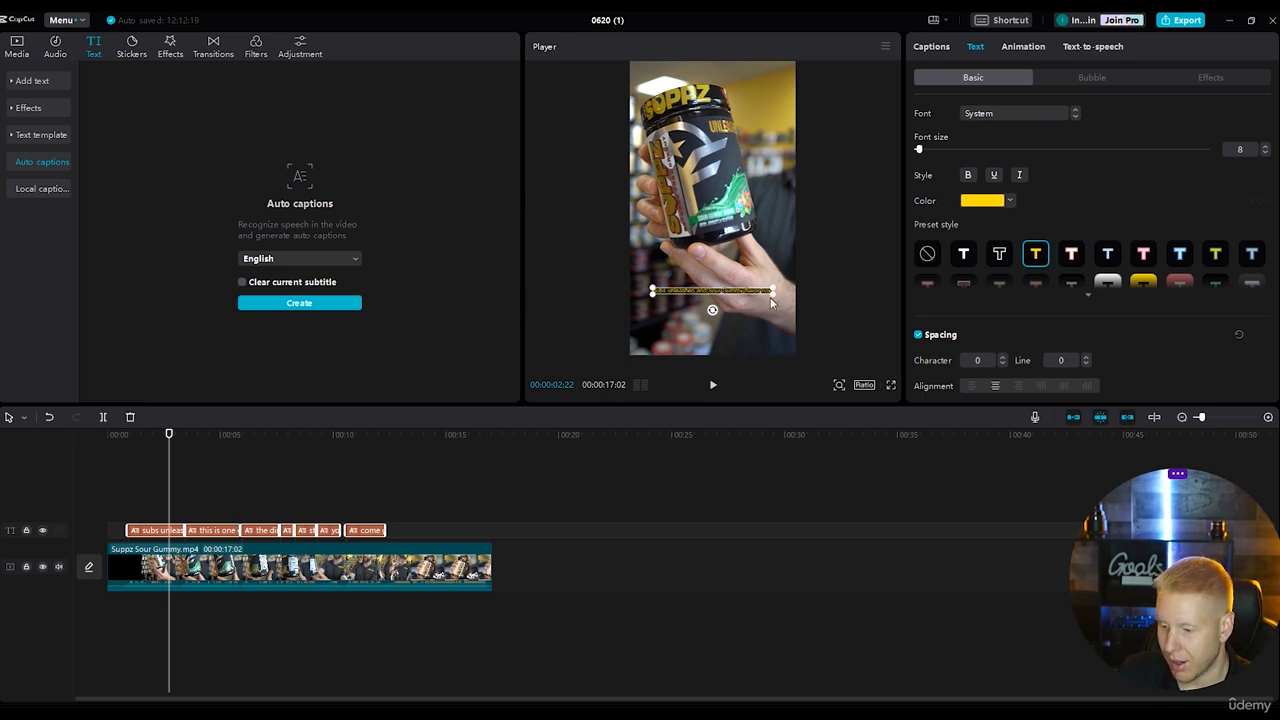
# Enlarge the captions to about 109% scale and set their line spacing to 2, checking them in playback.
pyautogui.moveTo(772, 297); pyautogui.dragTo(783, 300)
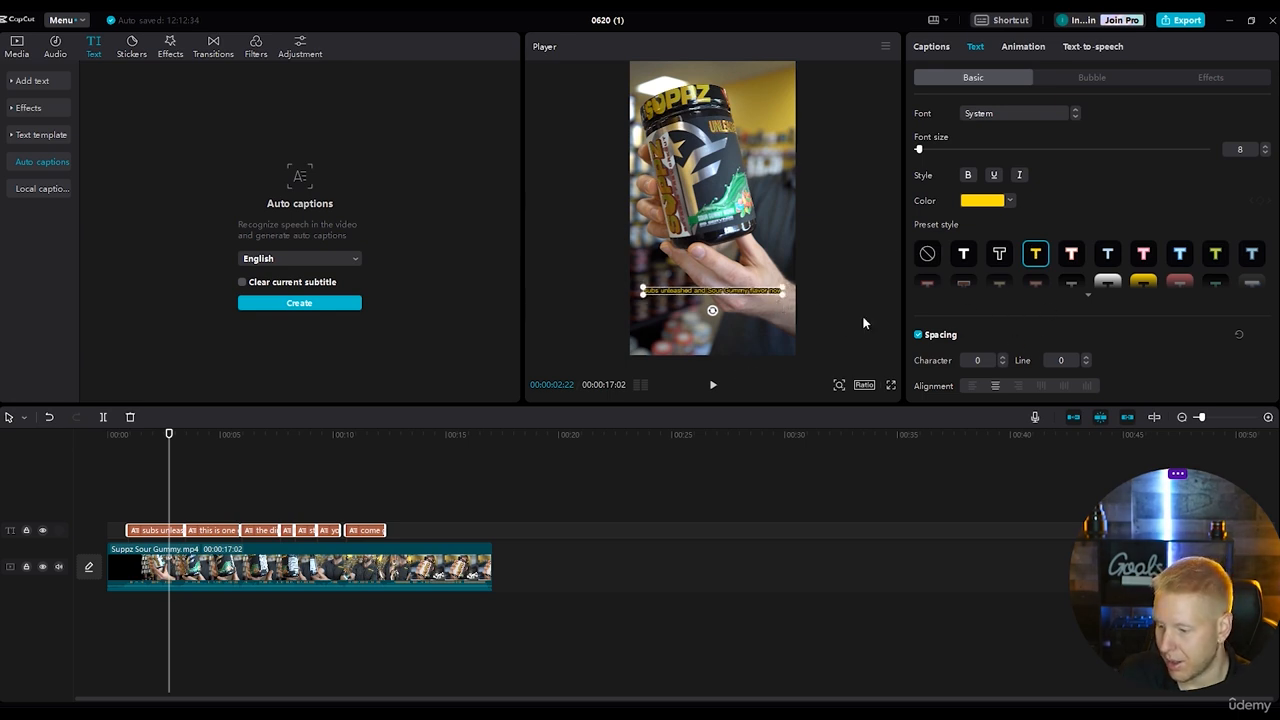
pyautogui.doubleClick(1087, 357)
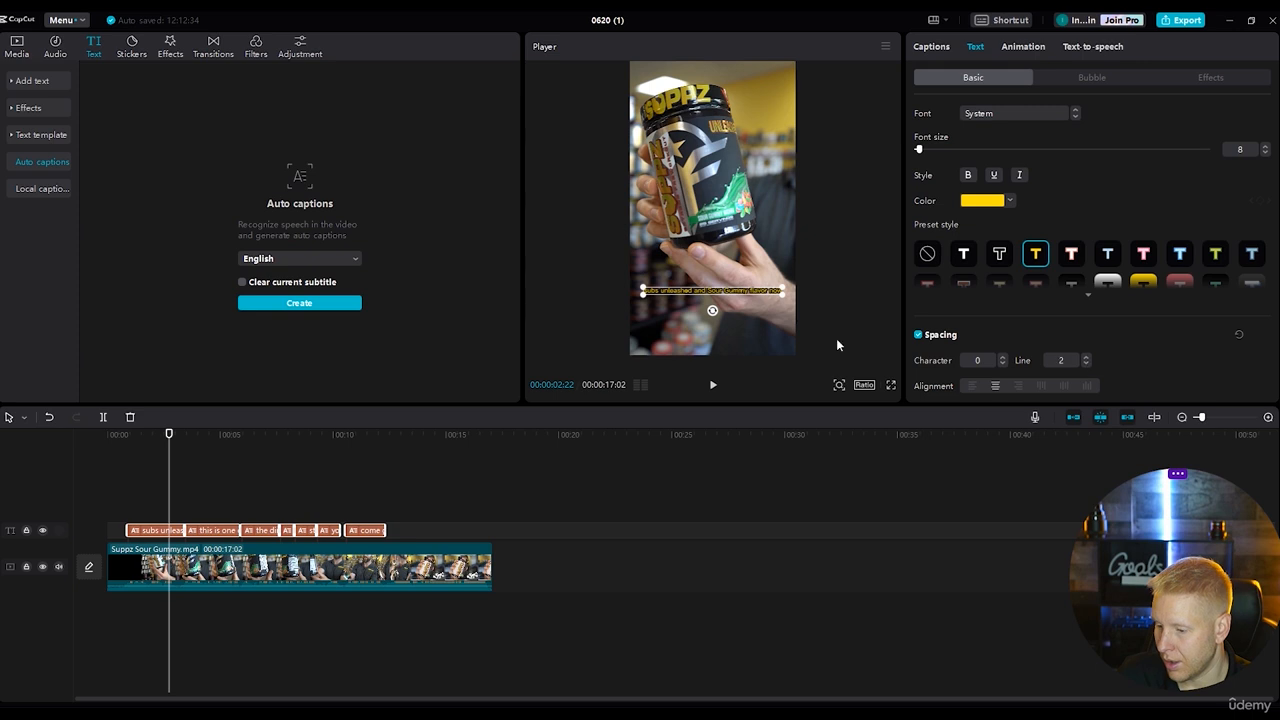
pyautogui.press('space')
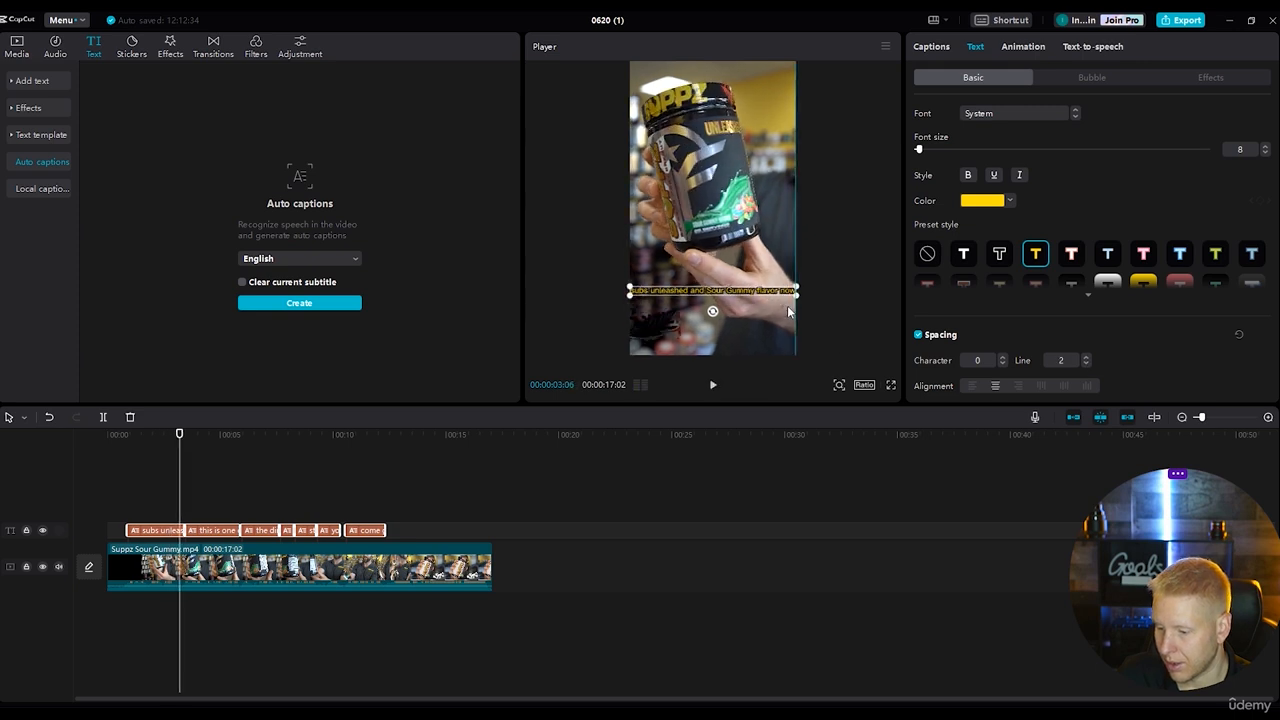
pyautogui.moveTo(192, 438); pyautogui.dragTo(153, 438)
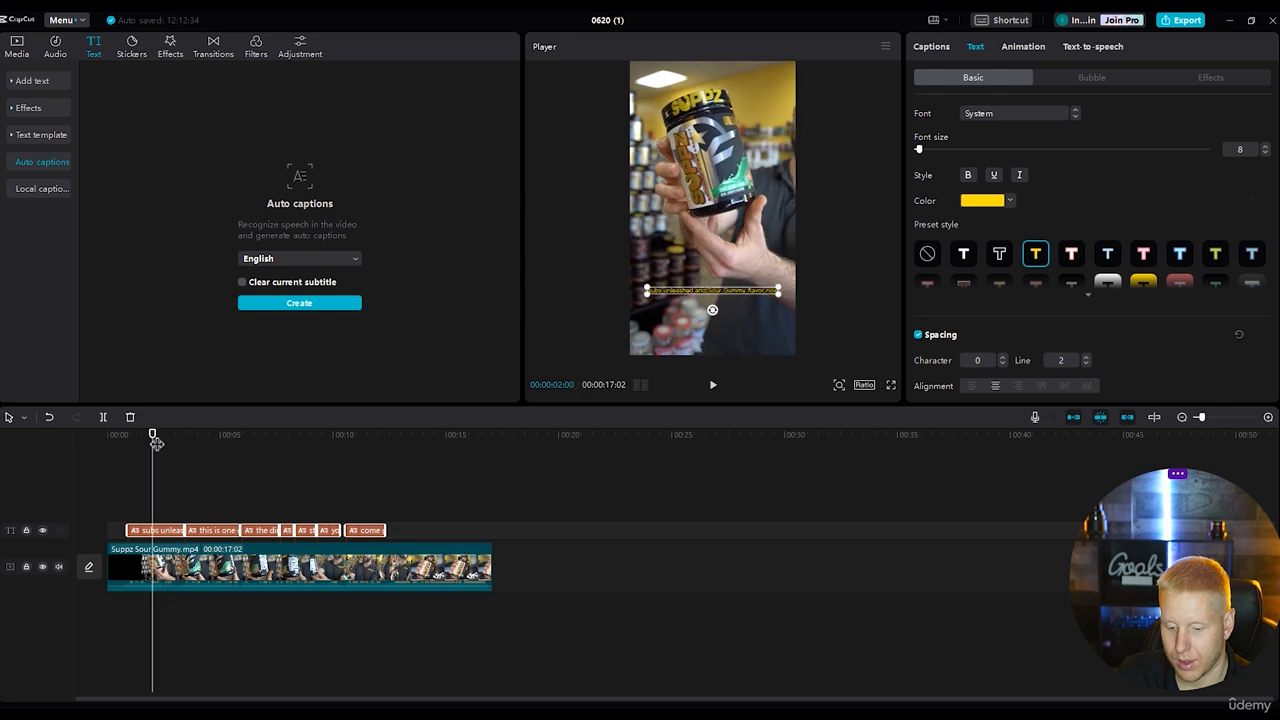
# Break the first caption into two lines so that the second line starts with "Sour Gummy flavor now".
pyautogui.click(169, 530)
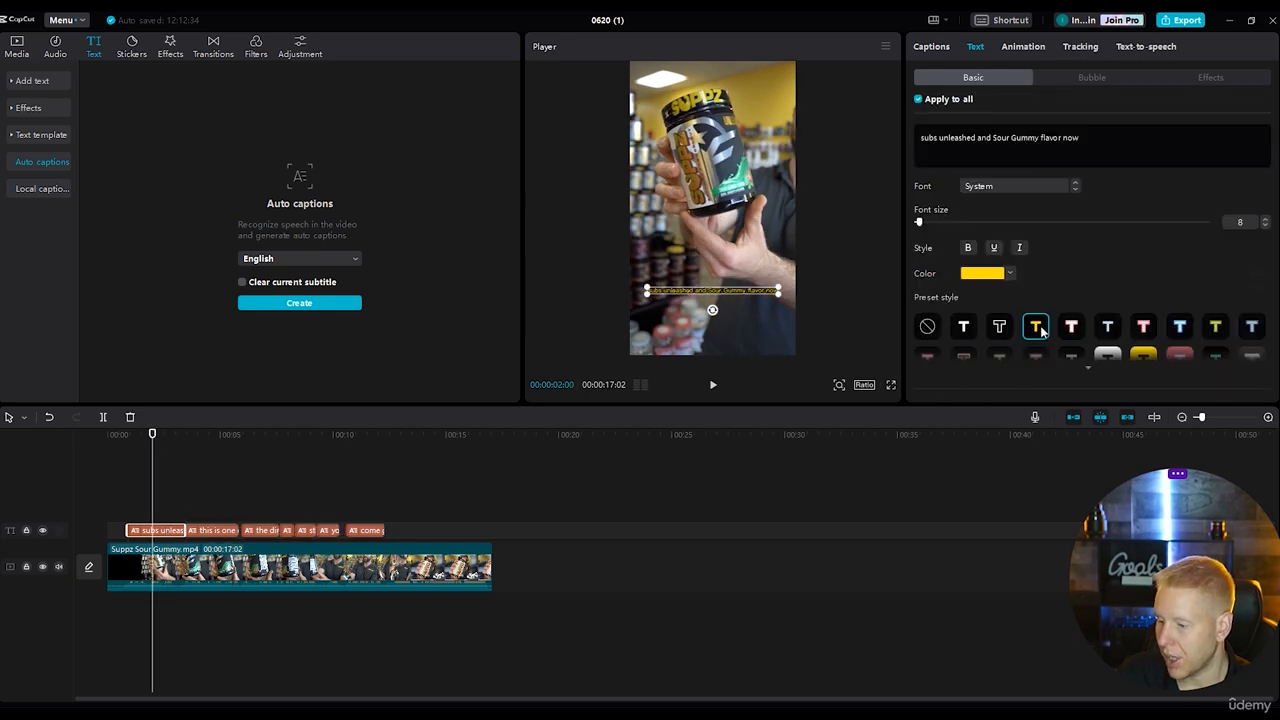
pyautogui.click(994, 138)
pyautogui.press('Return')
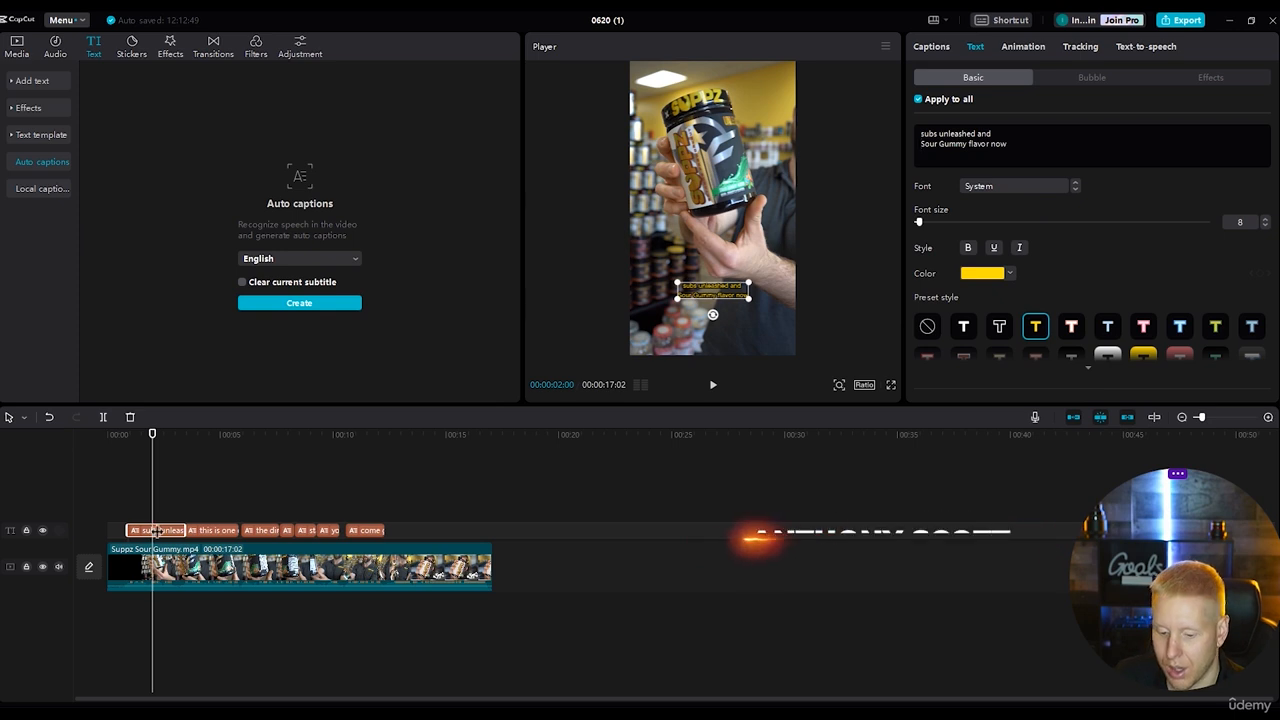
# Set the font size of "Sour" to 13 and of "Gummy flavor" to 15 in the first caption.
pyautogui.moveTo(940, 145); pyautogui.dragTo(902, 148)
pyautogui.moveTo(919, 222); pyautogui.dragTo(925, 228)
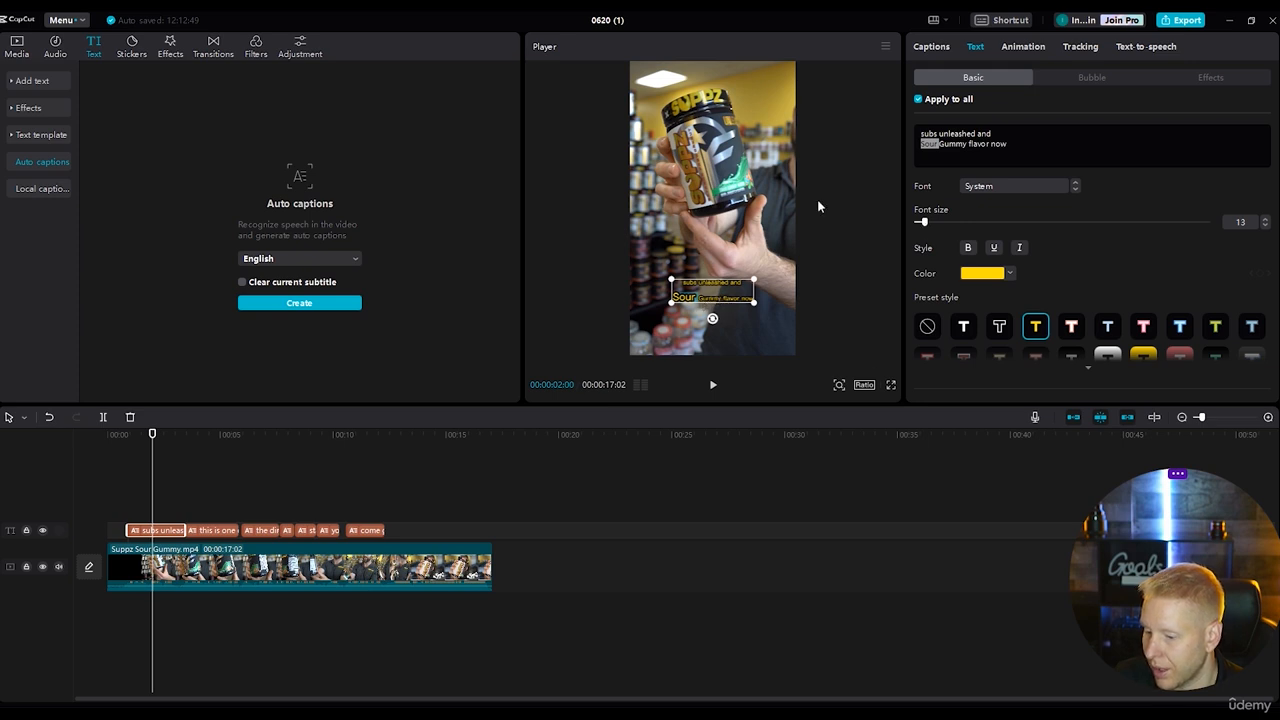
pyautogui.moveTo(940, 146); pyautogui.dragTo(990, 147)
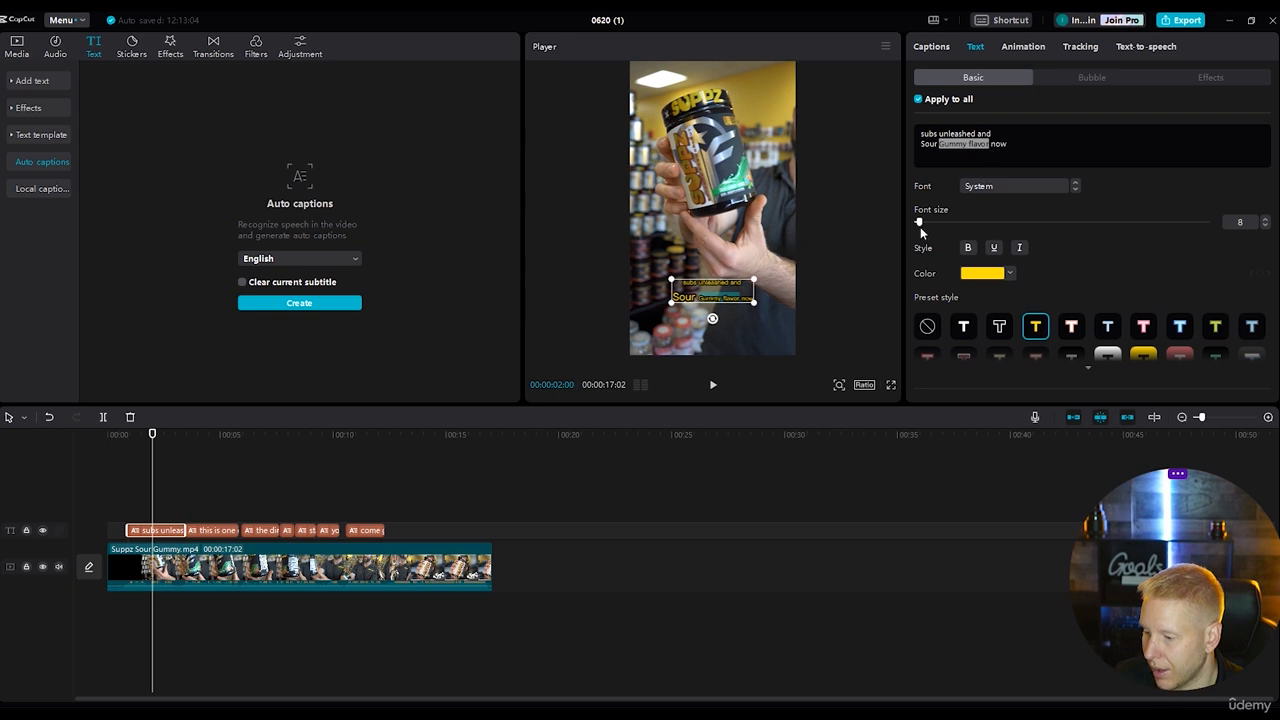
pyautogui.moveTo(919, 225)
pyautogui.mouseDown()
pyautogui.moveTo(942, 226)
pyautogui.moveTo(930, 226)
pyautogui.mouseUp()
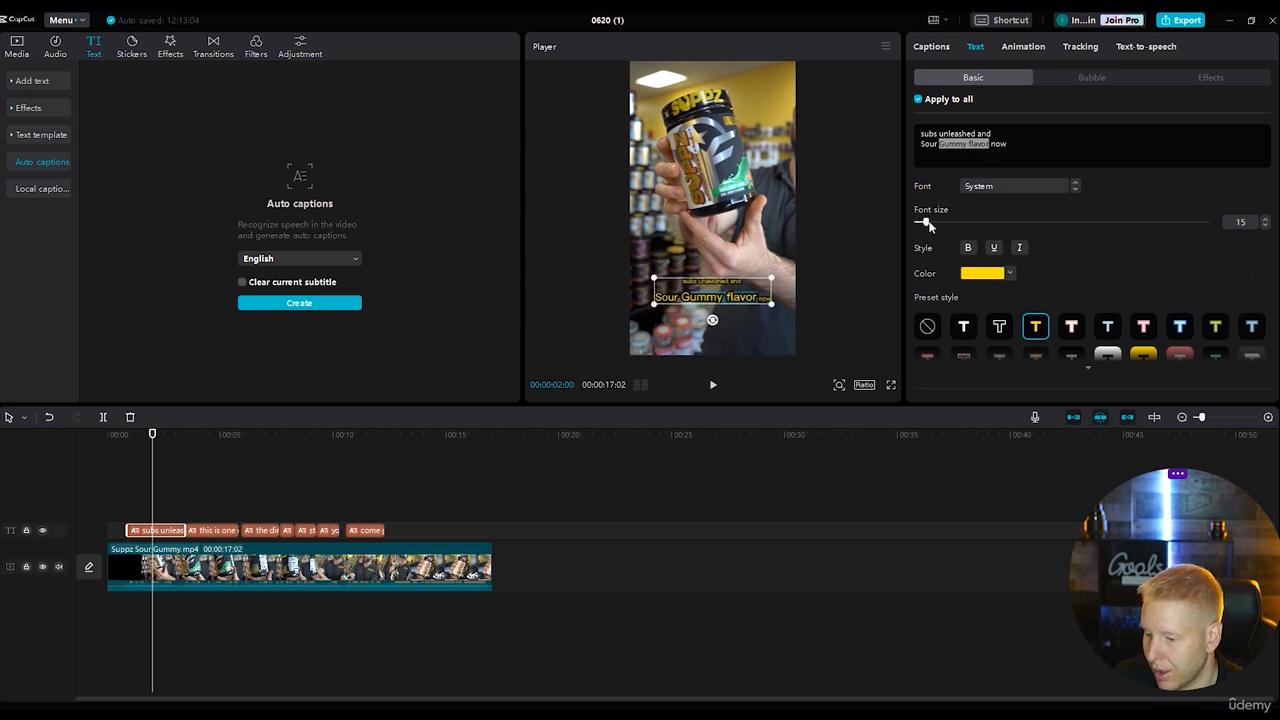
# Colour the words "Sour Gummy flavor" green in the first caption.
pyautogui.moveTo(990, 146); pyautogui.dragTo(920, 146)
pyautogui.click(981, 278)
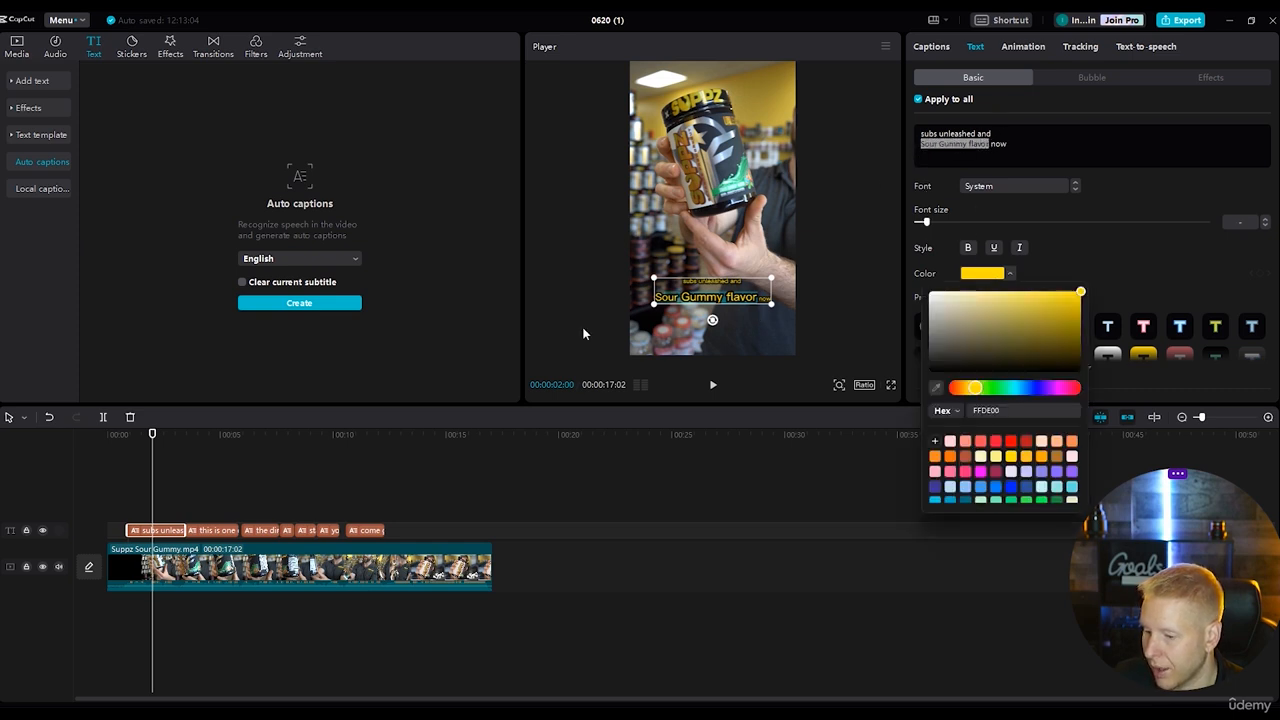
pyautogui.click(1026, 501)
pyautogui.click(1141, 248)
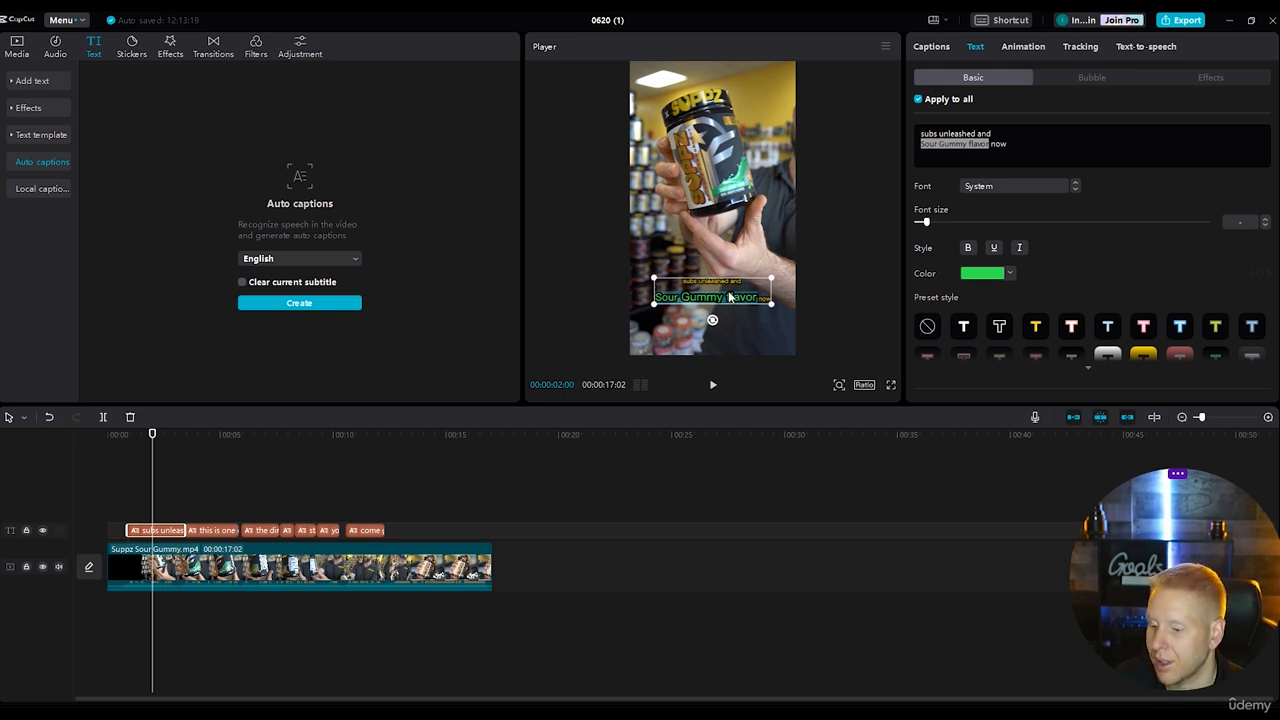
pyautogui.scroll(-3, 1110, 256)
pyautogui.scroll(3, 1100, 230)
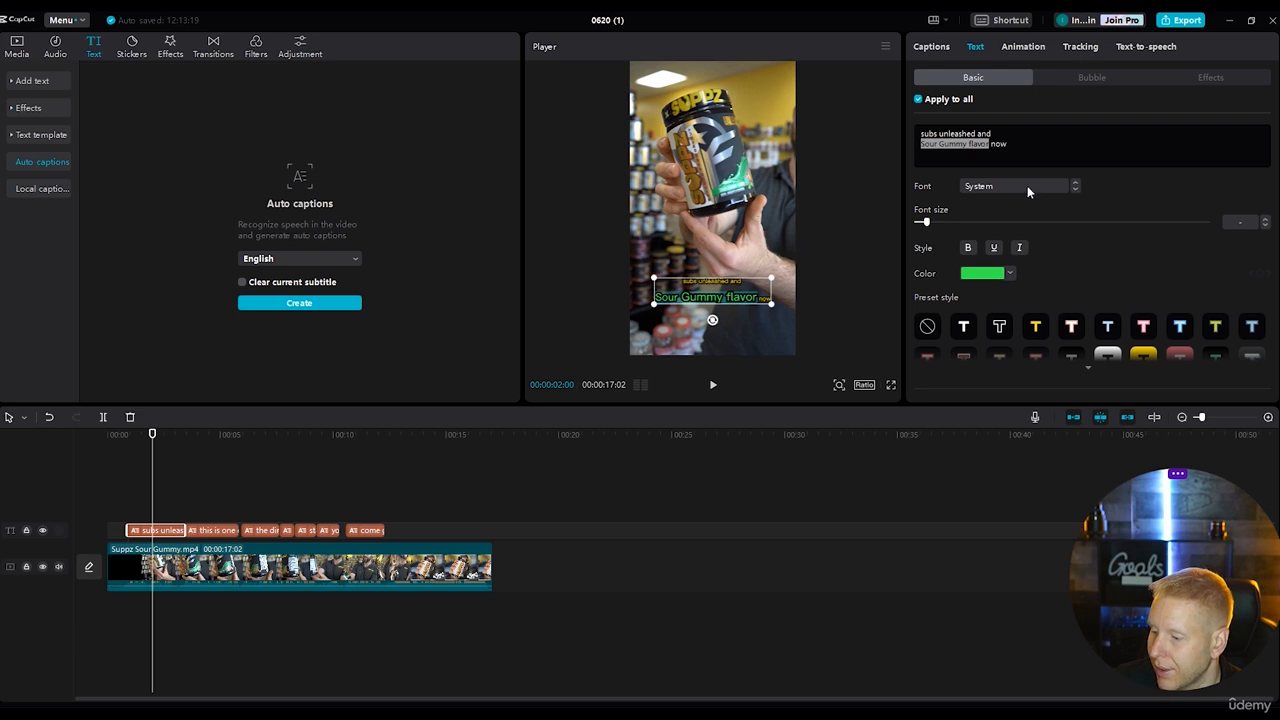
# Try to apply the Bangers font to "Sour Gummy flavor" in the first caption.
pyautogui.click(1077, 185)
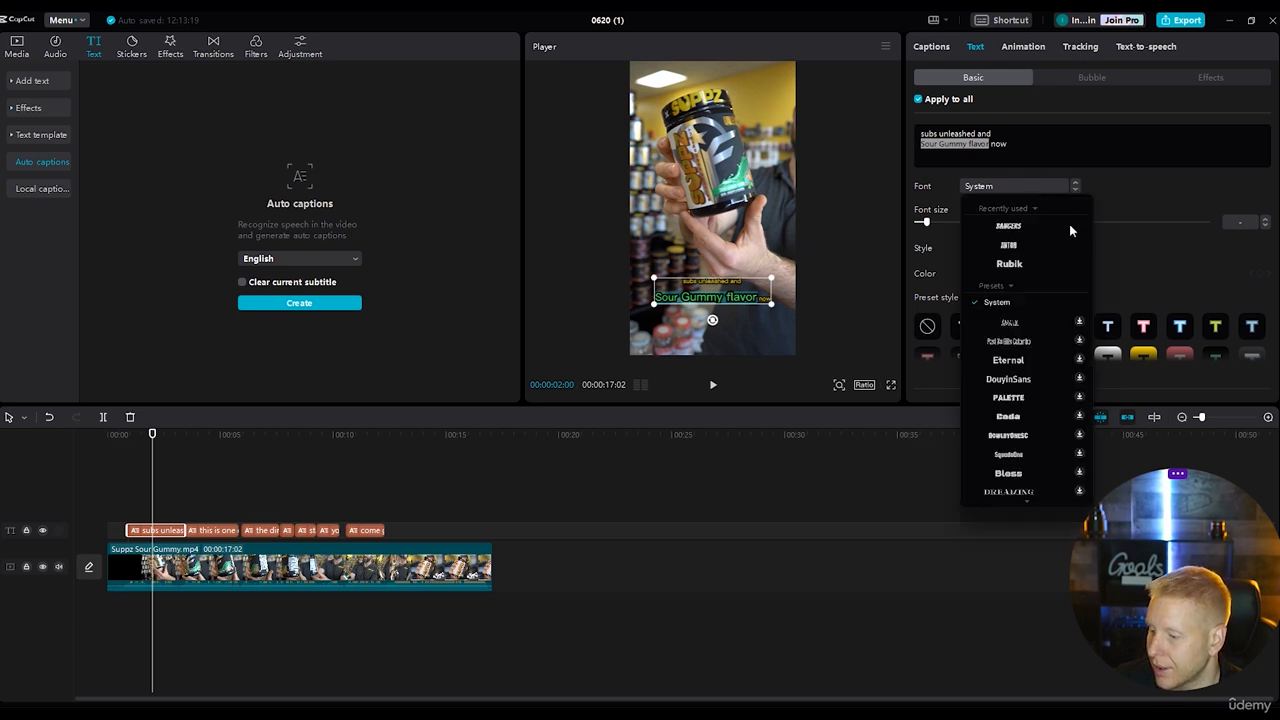
pyautogui.click(1012, 226)
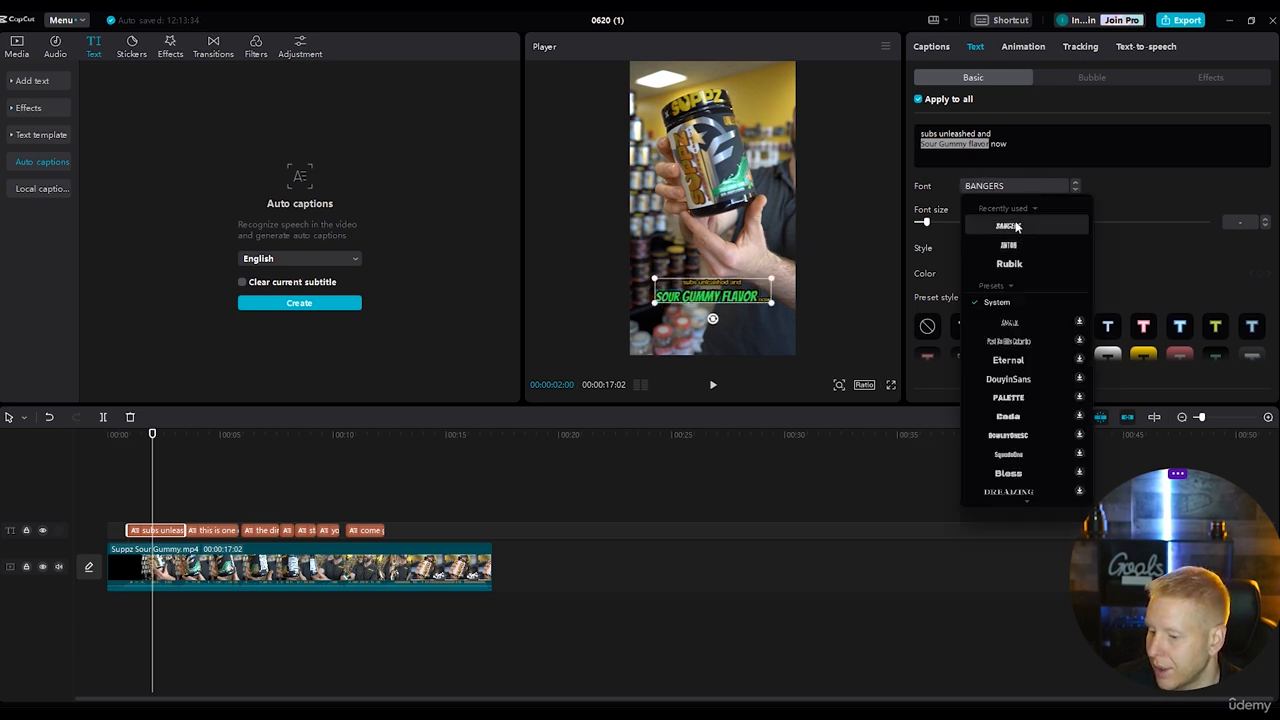
pyautogui.click(1073, 190)
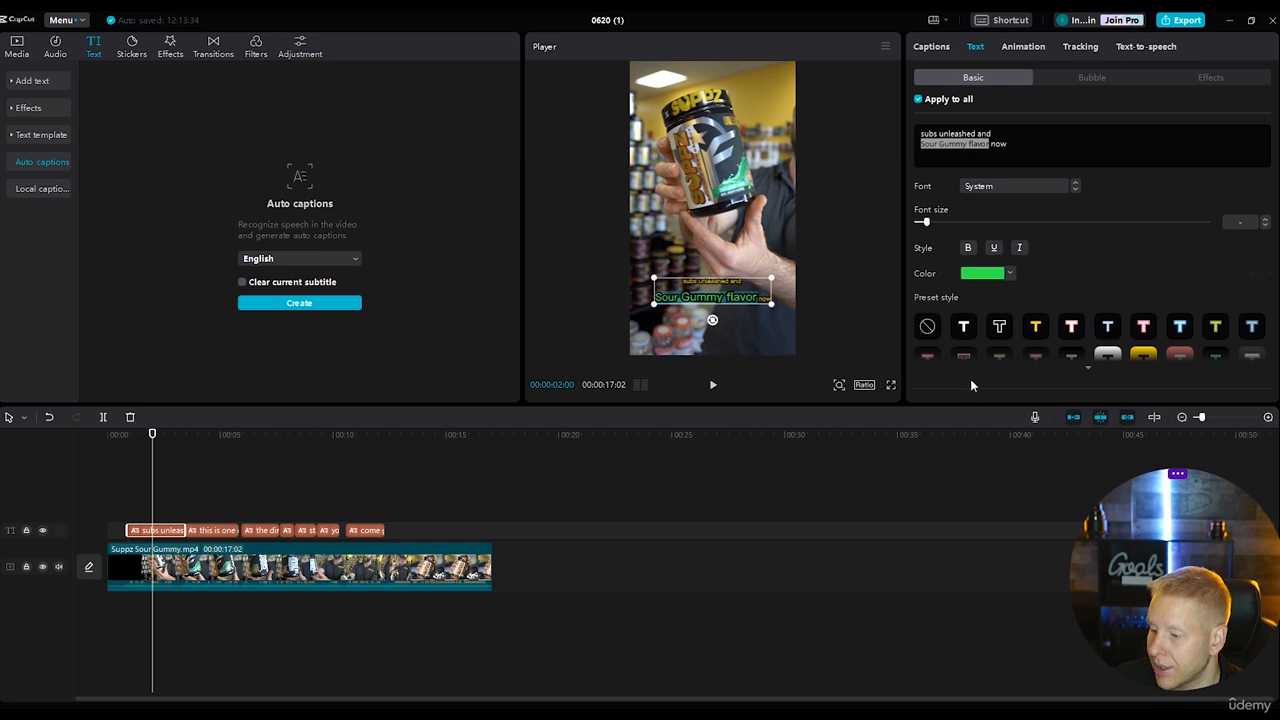
pyautogui.click(758, 632)
pyautogui.click(242, 568)
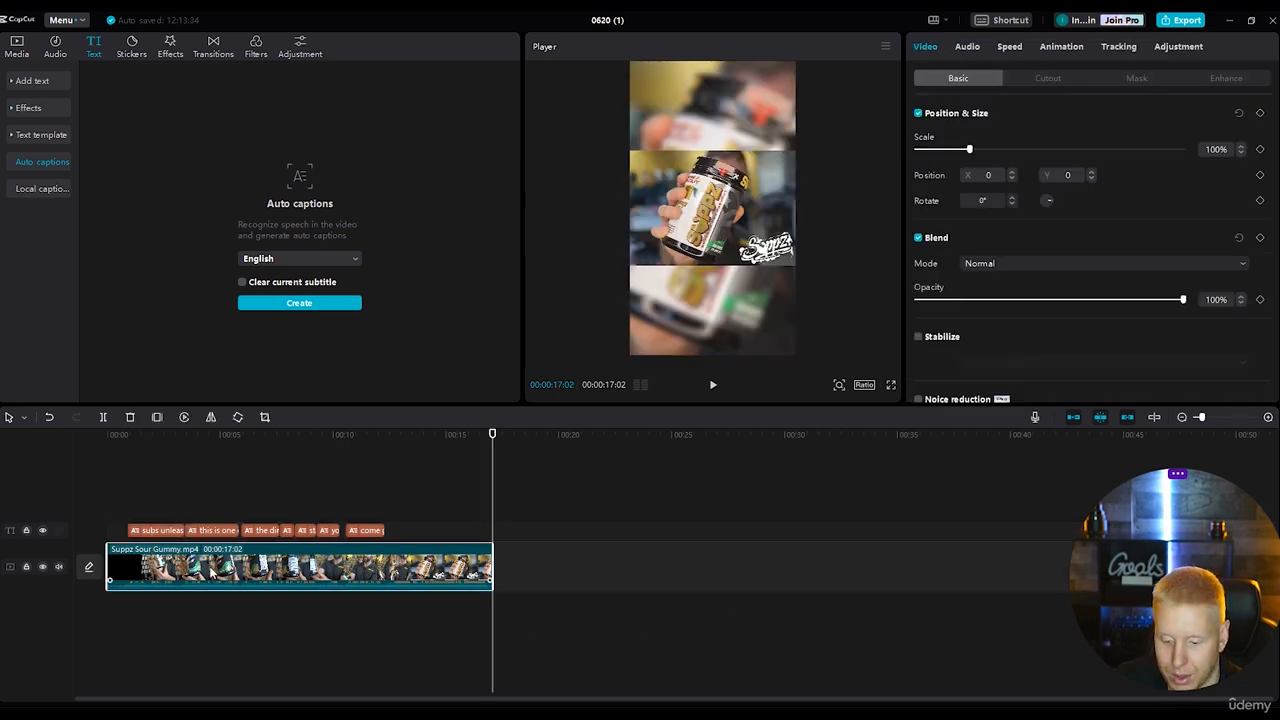
# Change the font of all captions to ZY Passion and play the video to check the first caption.
pyautogui.click(137, 531)
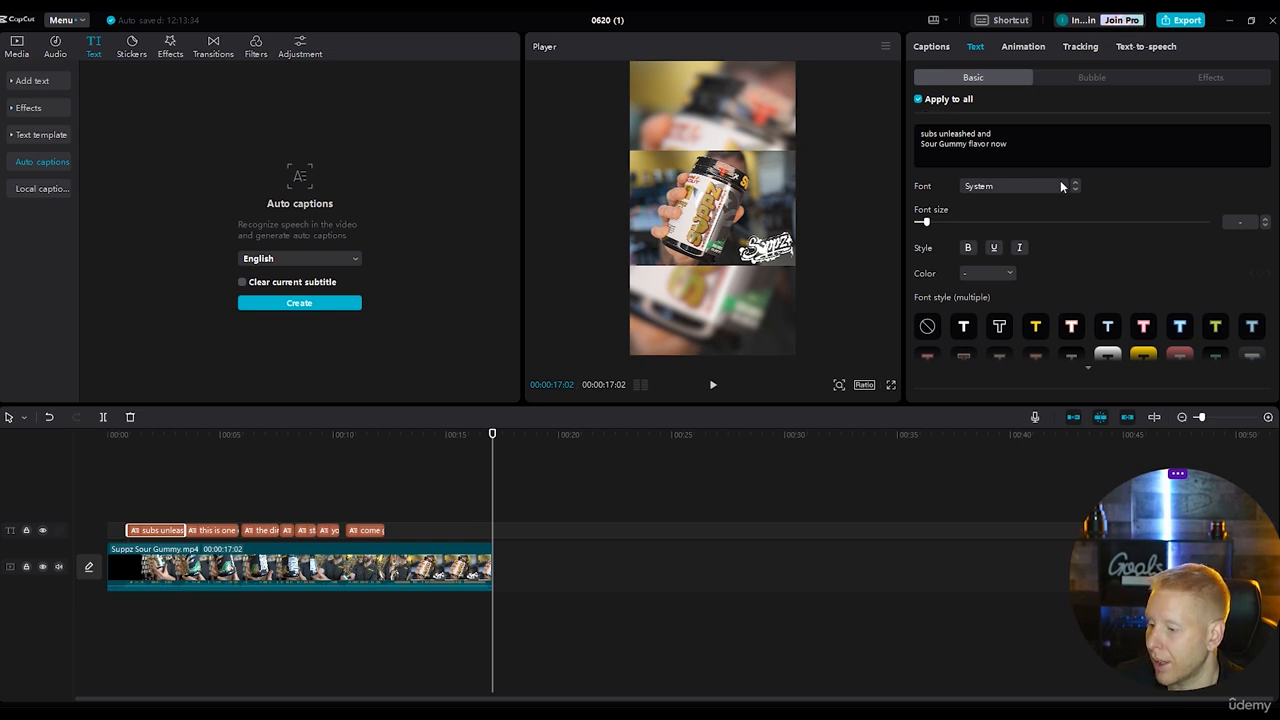
pyautogui.click(1034, 184)
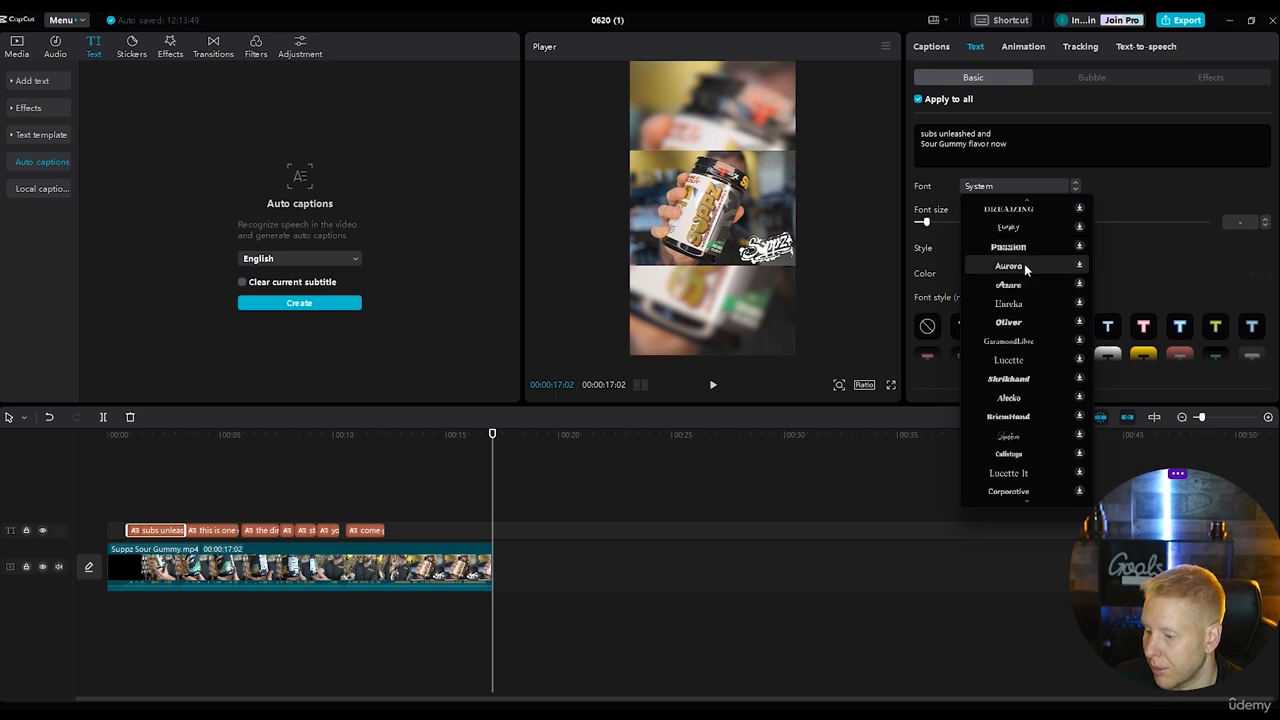
pyautogui.click(1025, 250)
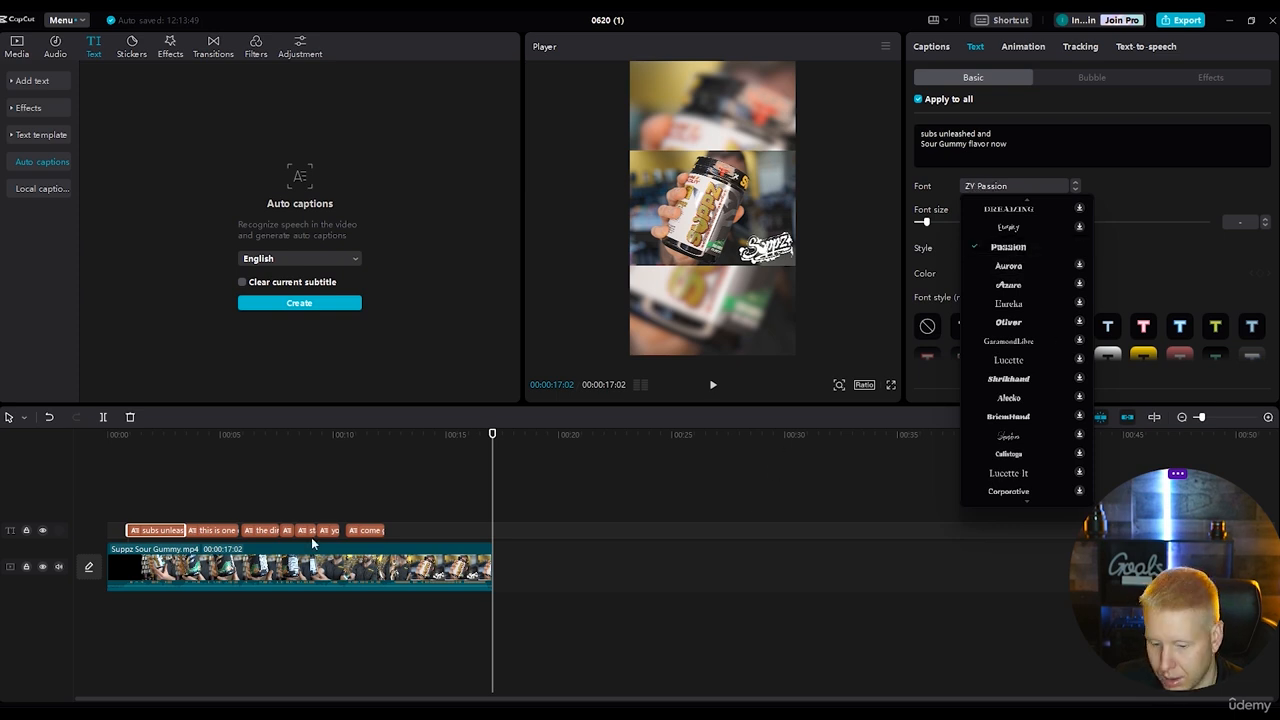
pyautogui.click(423, 446)
pyautogui.press('space')
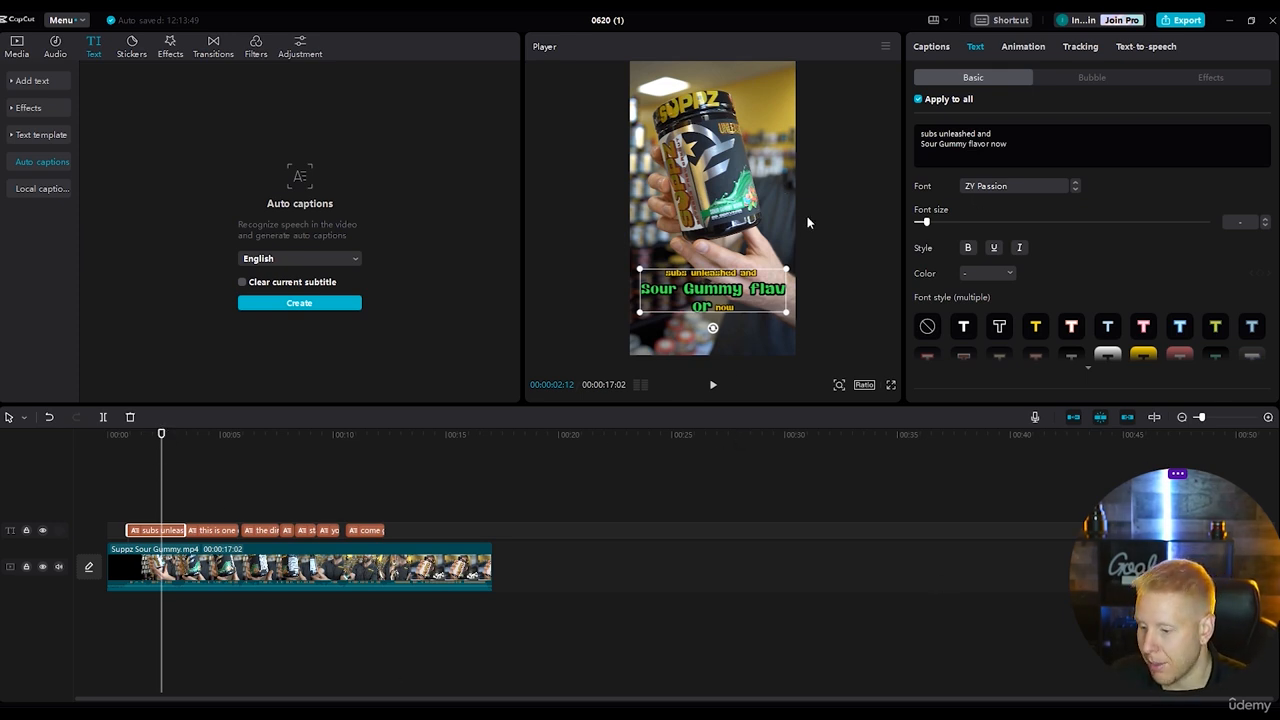
# Set the font size of the whole first caption to 9.
pyautogui.scroll(-5, 961, 308)
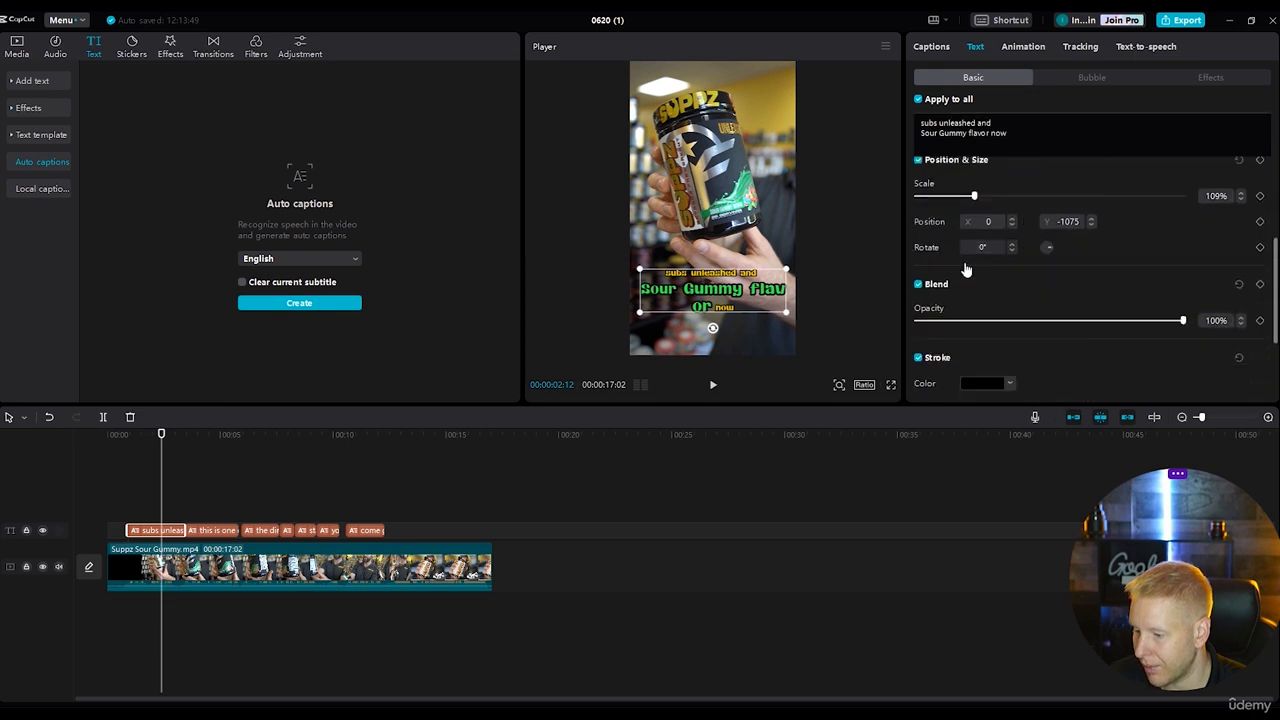
pyautogui.scroll(5, 966, 265)
pyautogui.scroll(-1, 966, 330)
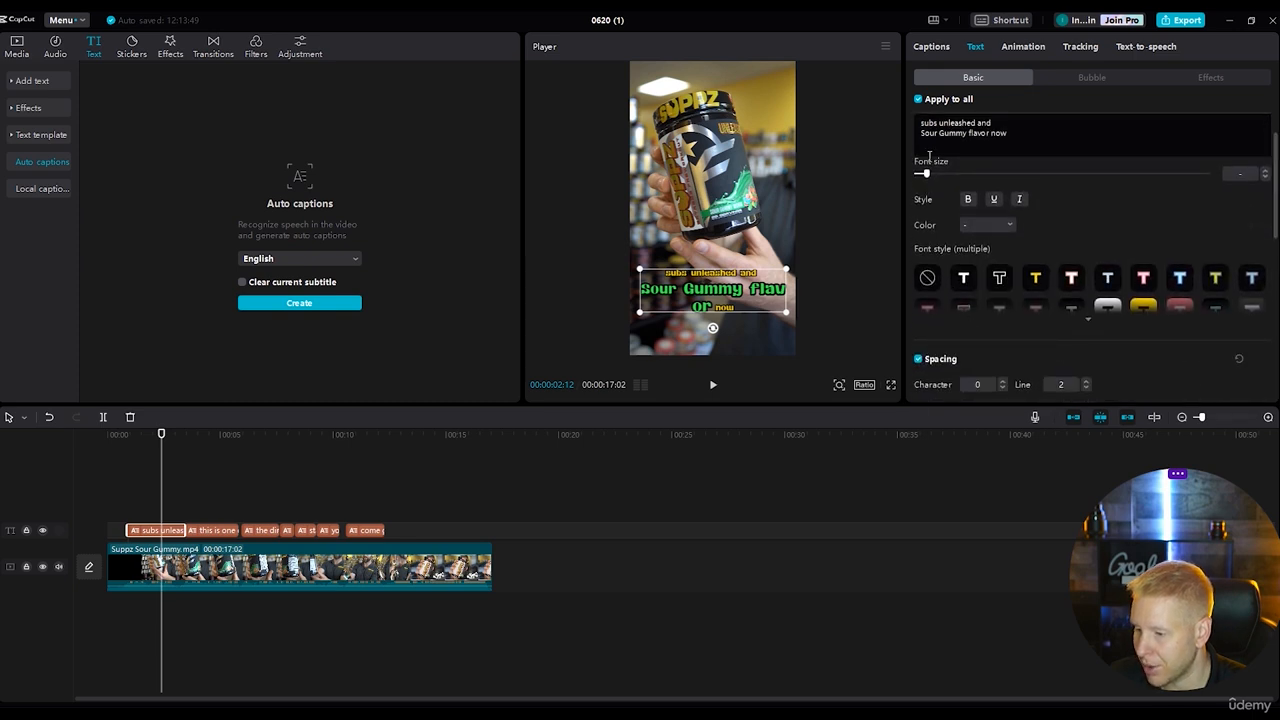
pyautogui.moveTo(926, 174); pyautogui.dragTo(921, 175)
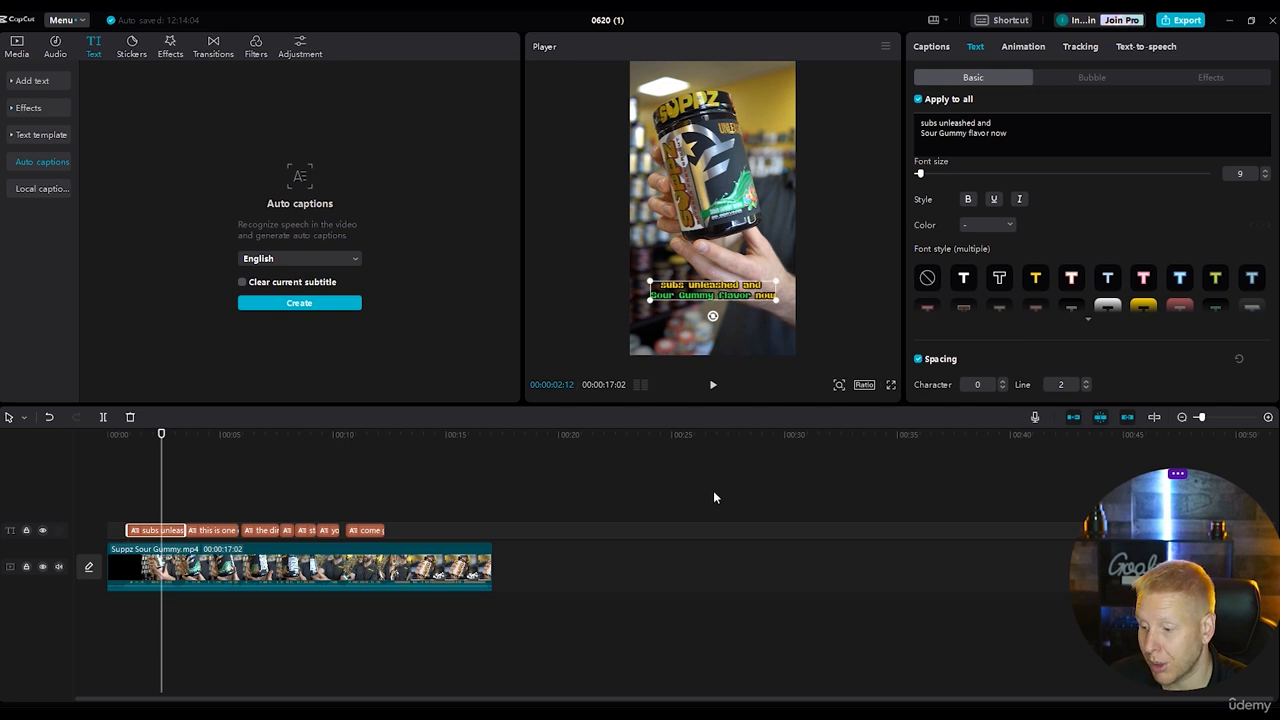
# Try several preset text styles on the caption and keep the yellow one with the black outline.
pyautogui.click(1106, 283)
pyautogui.click(1143, 283)
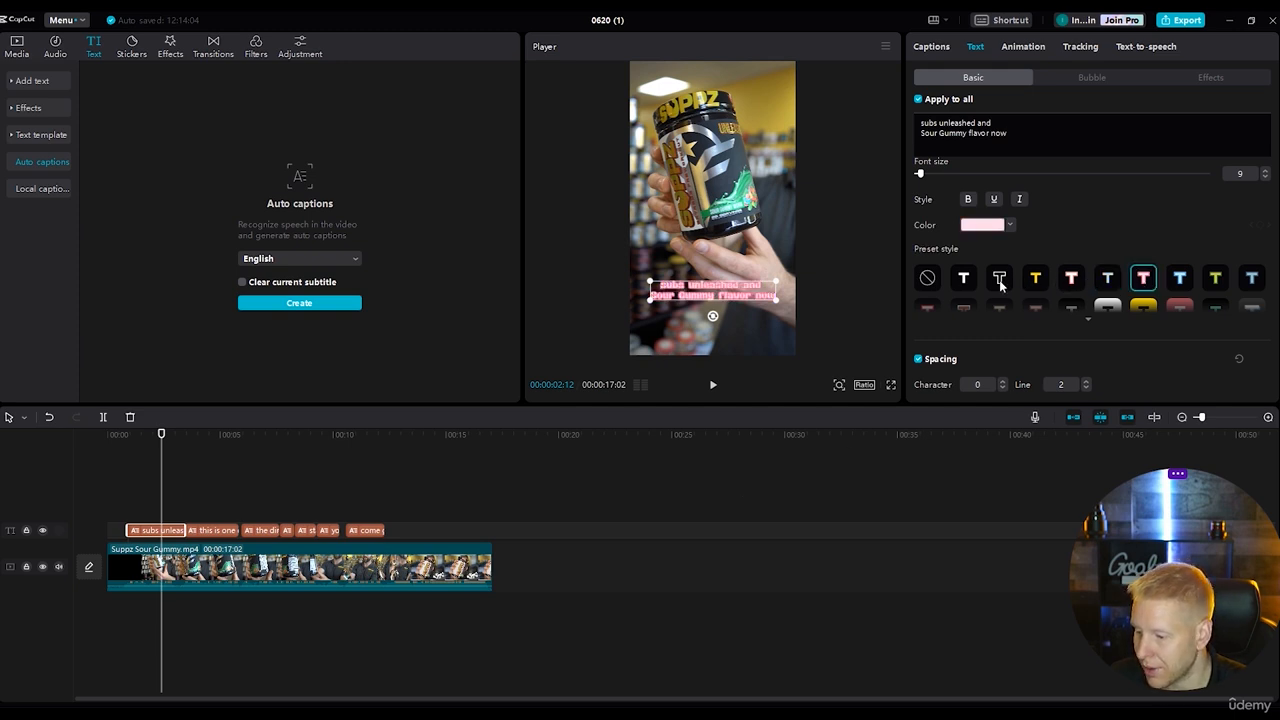
pyautogui.click(999, 283)
pyautogui.click(1035, 283)
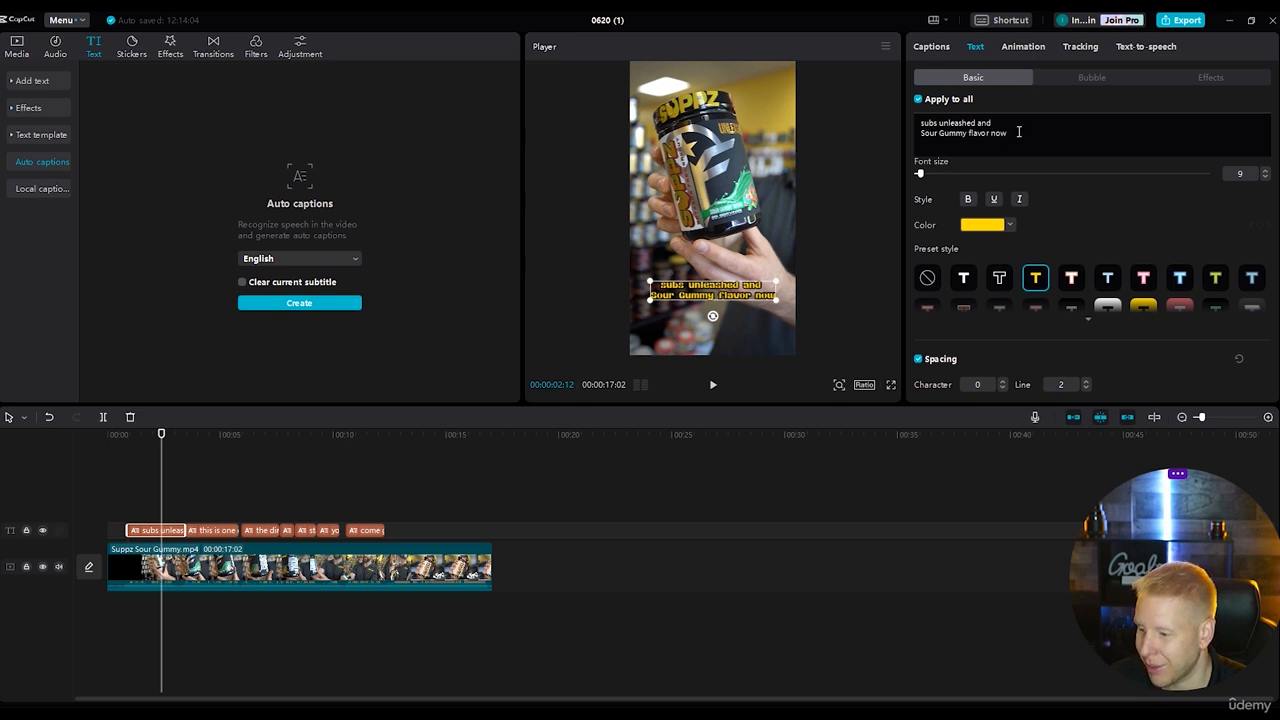
# Recolour only the words "Sour Gummy flavor" to bright green in the yellow caption.
pyautogui.moveTo(988, 133); pyautogui.dragTo(885, 128)
pyautogui.click(988, 225)
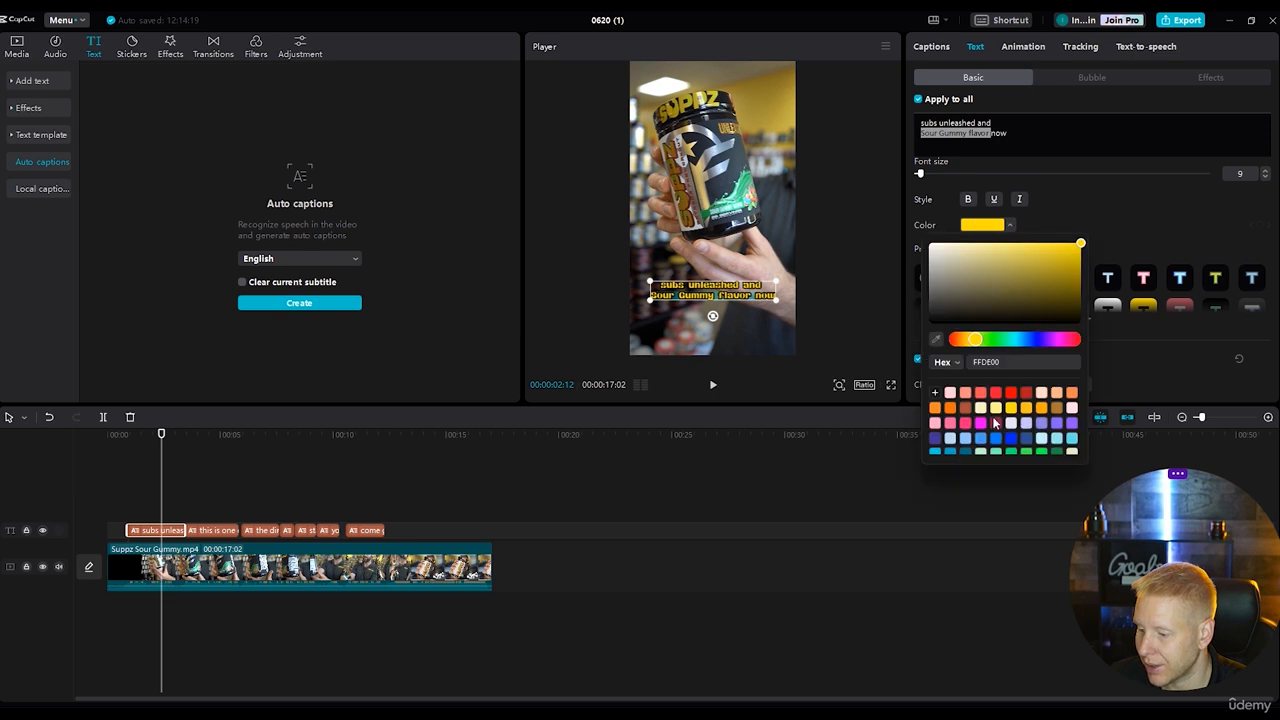
pyautogui.click(1041, 453)
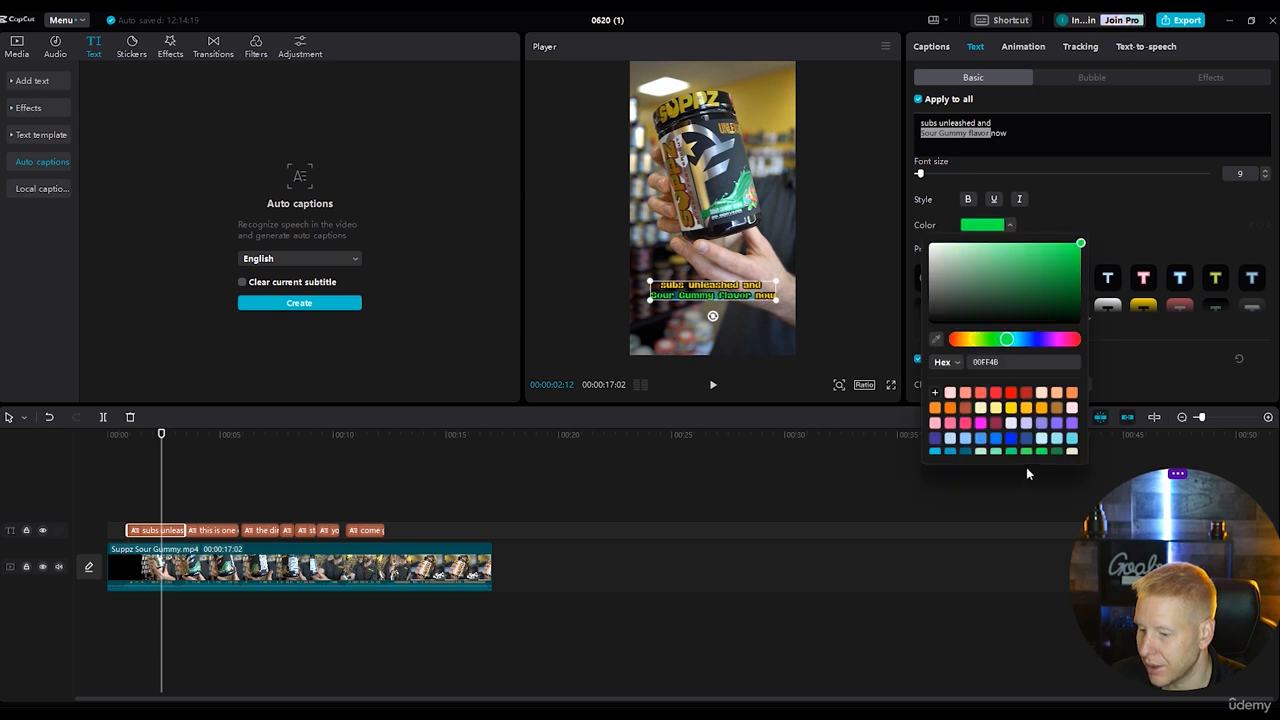
pyautogui.click(1210, 187)
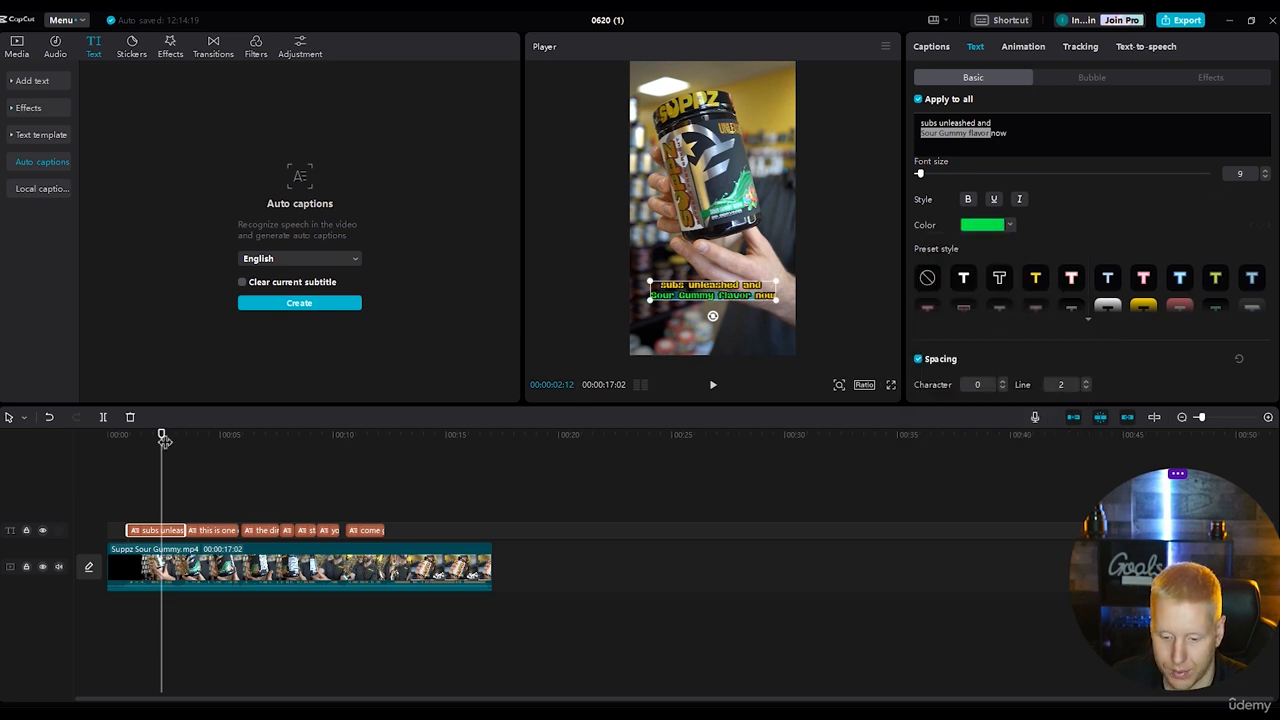
# Play the captioned video from the start and move the playhead to the end of the last caption.
pyautogui.click(83, 449)
pyautogui.press('space')
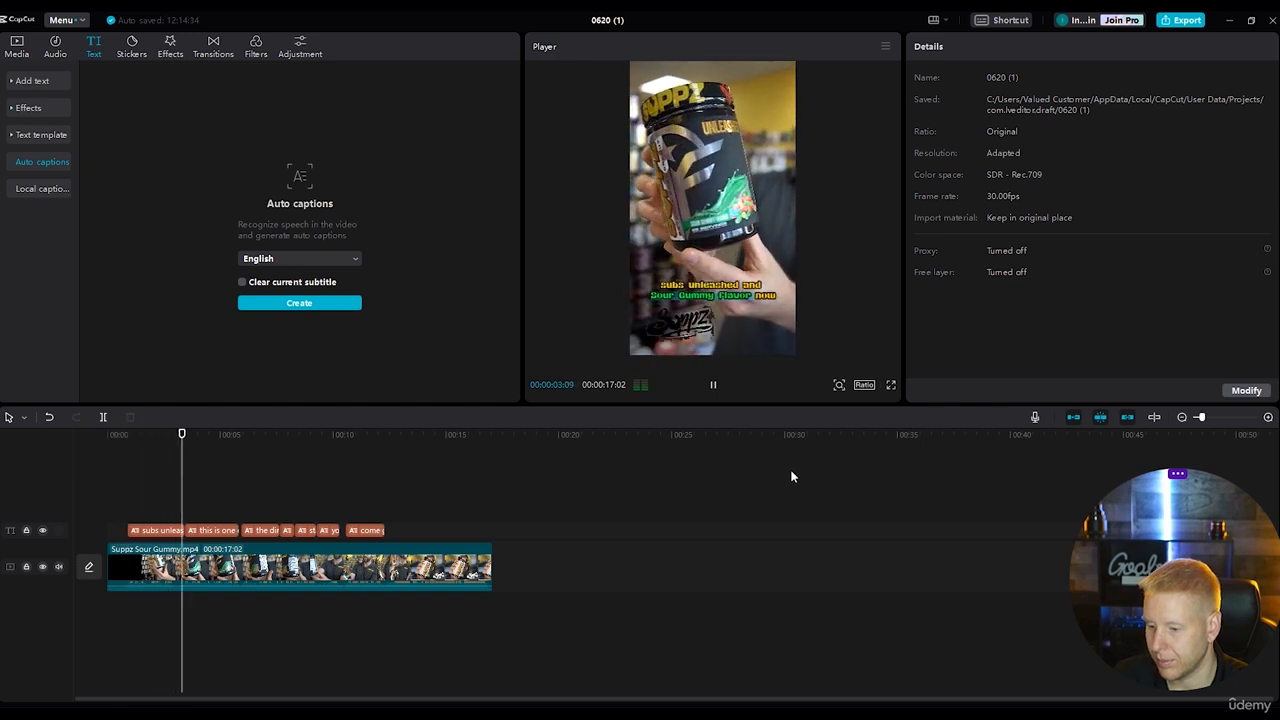
pyautogui.click(382, 437)
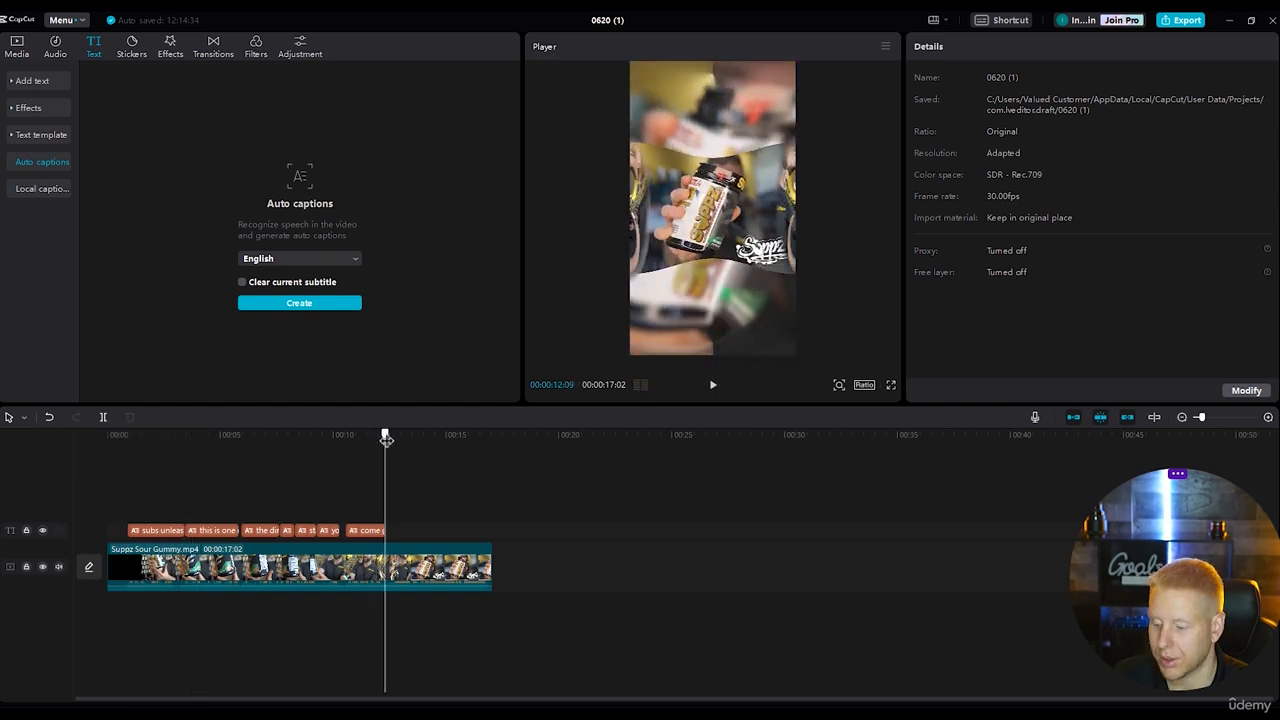
# Replace the word "subs" with "SUPPZ" in the first caption.
pyautogui.moveTo(386, 440); pyautogui.dragTo(133, 463)
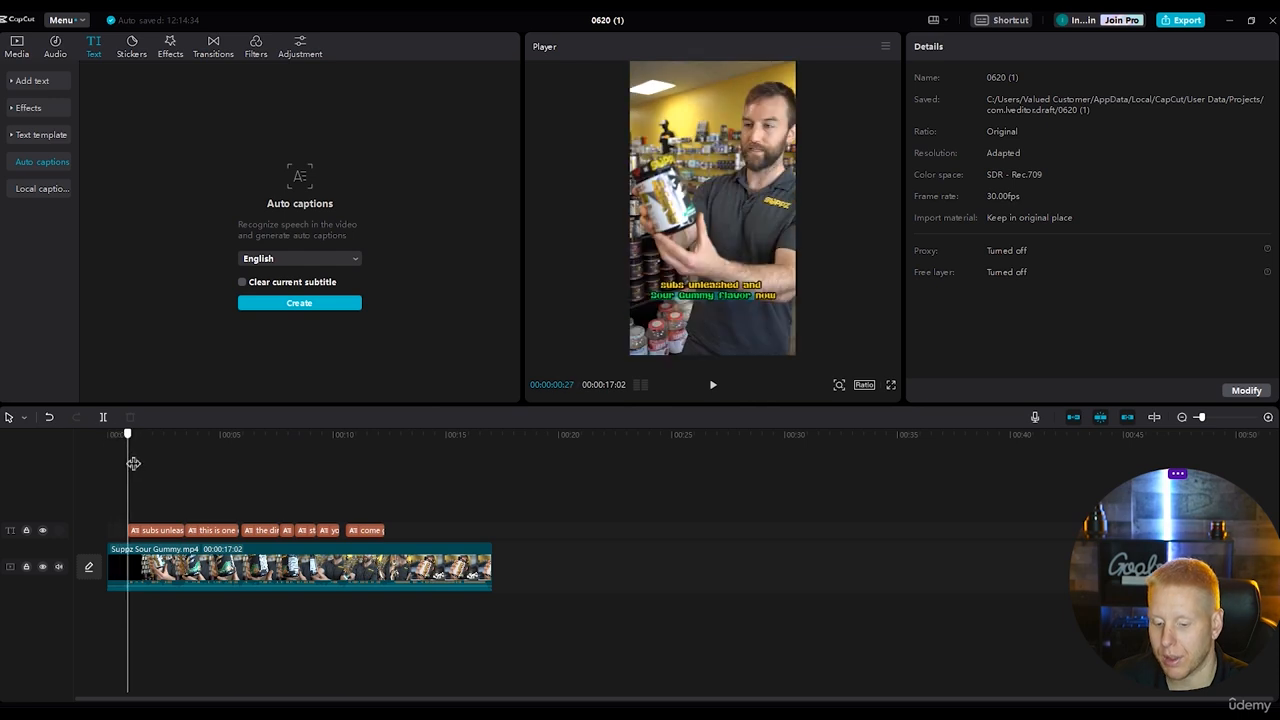
pyautogui.press('space')
pyautogui.press('space')
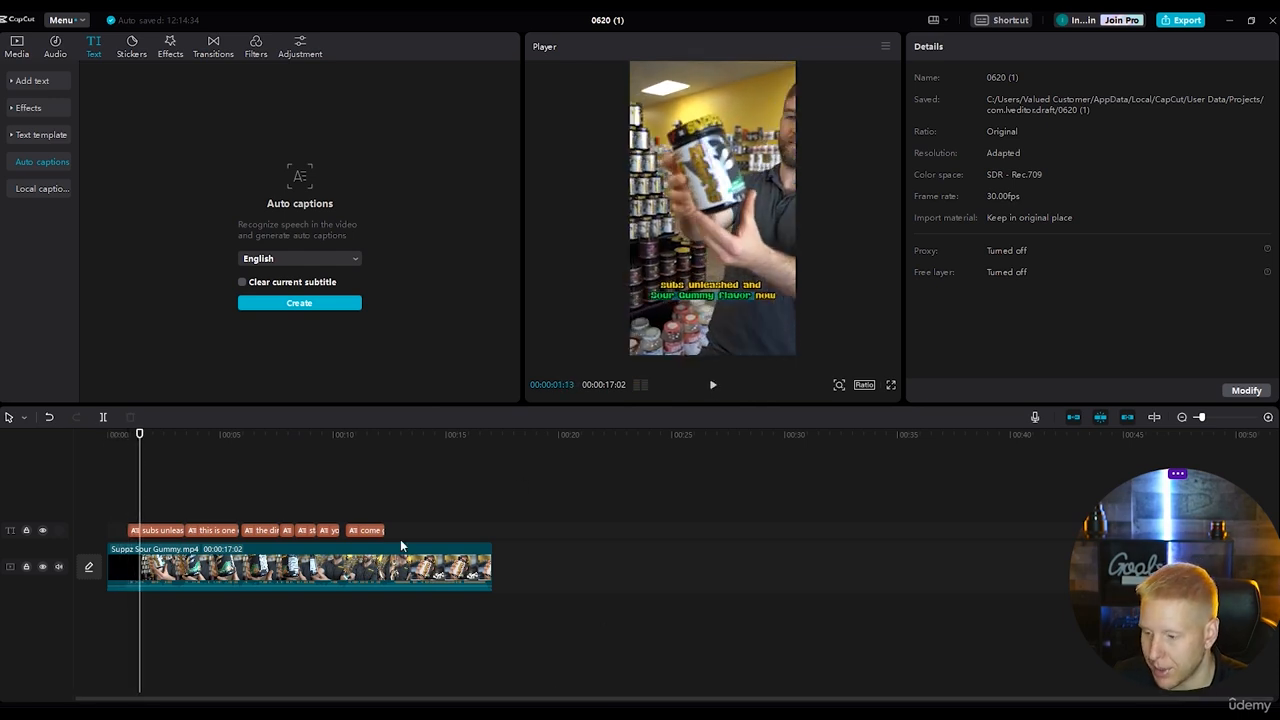
pyautogui.click(138, 532)
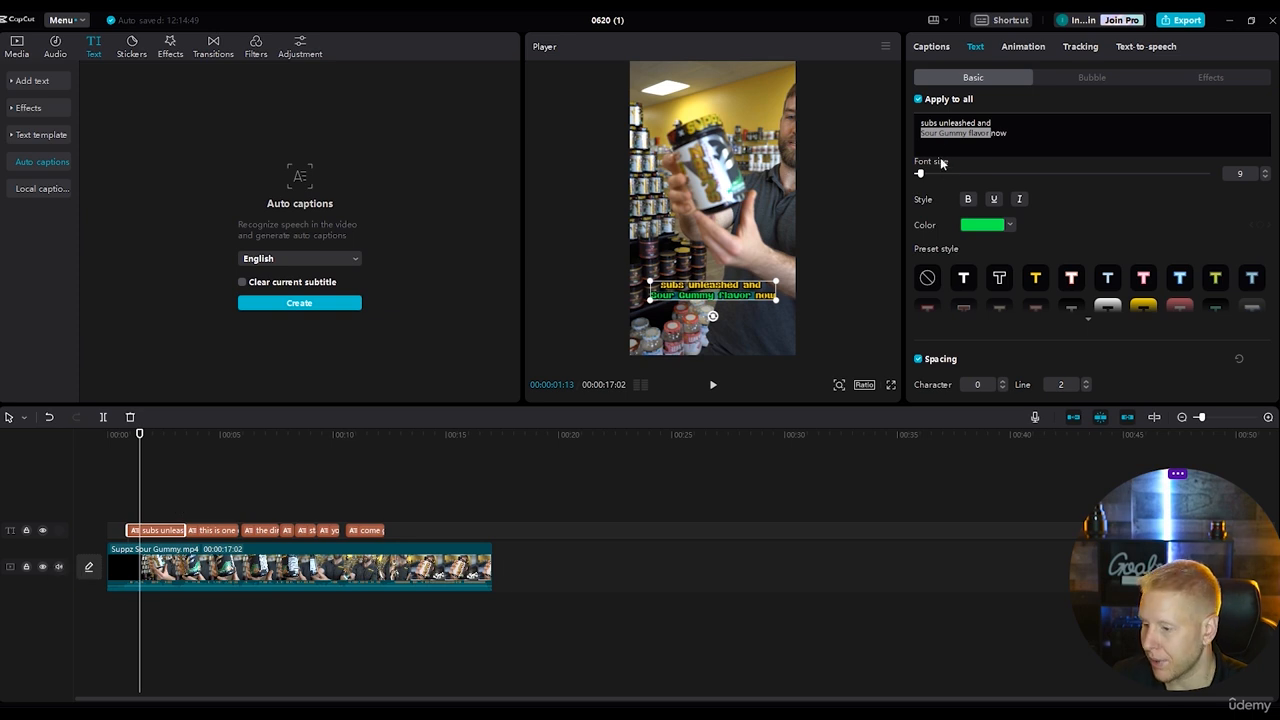
pyautogui.click(997, 122)
pyautogui.press('BackSpace')
pyautogui.press('BackSpace')
pyautogui.press('BackSpace')
pyautogui.press('BackSpace')
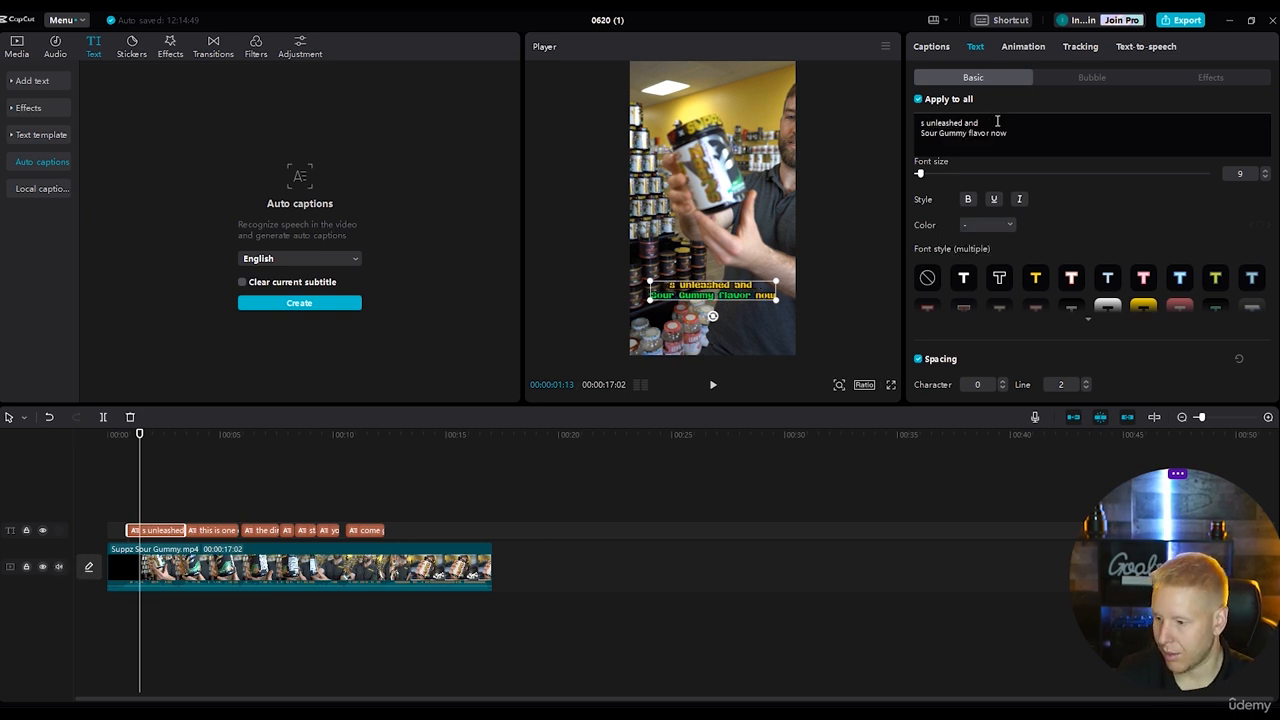
pyautogui.write('SU')
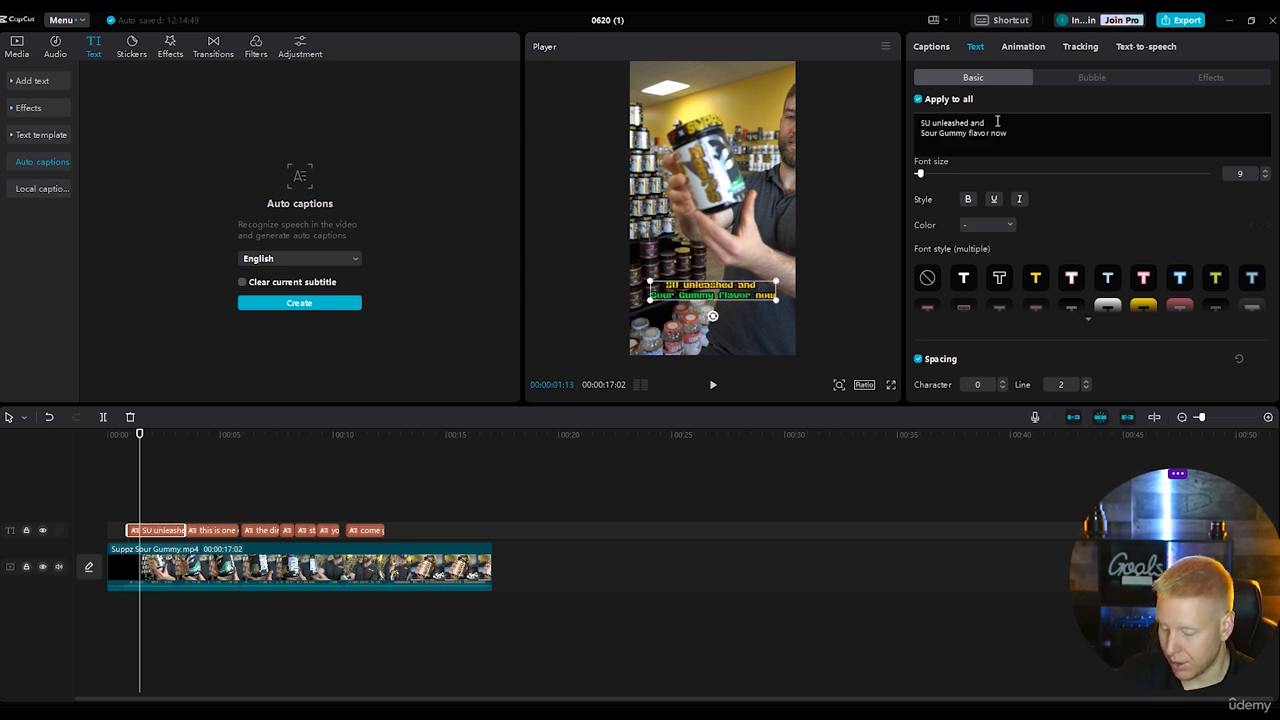
pyautogui.write('PPZ')
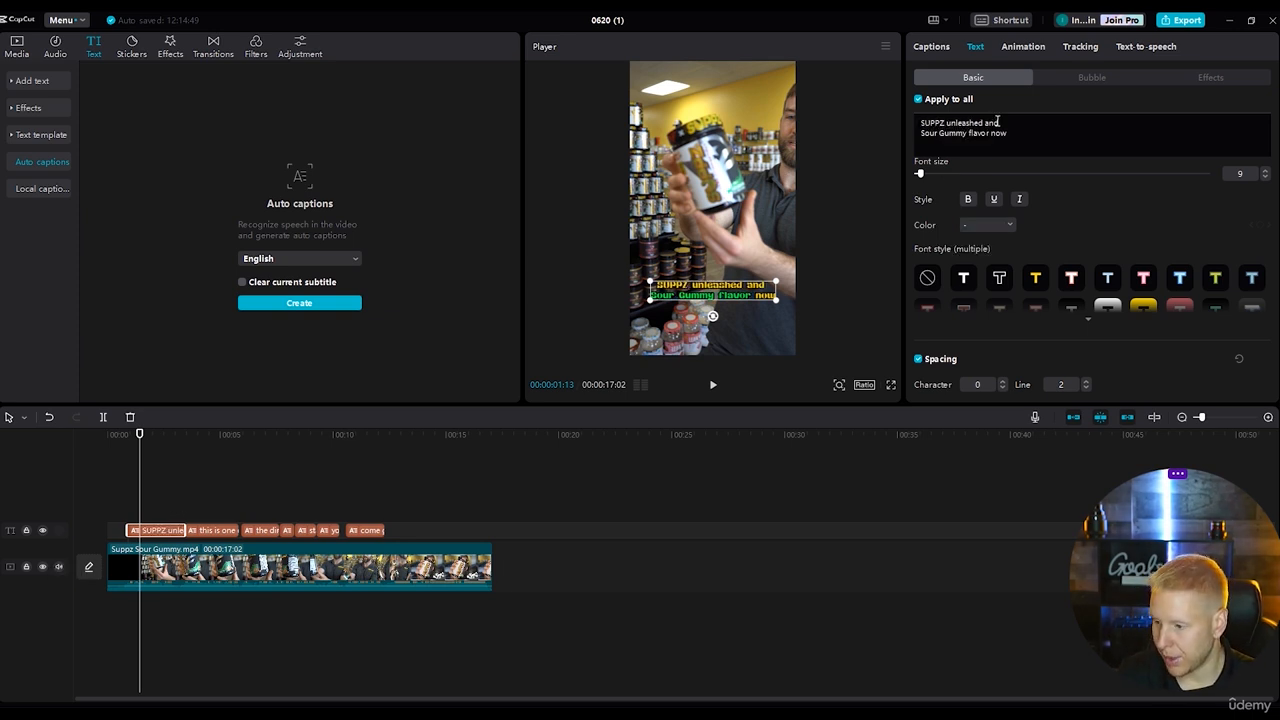
# Recolour only the word "SUPPZ" in the first caption to white (FFFFFF).
pyautogui.doubleClick(945, 123)
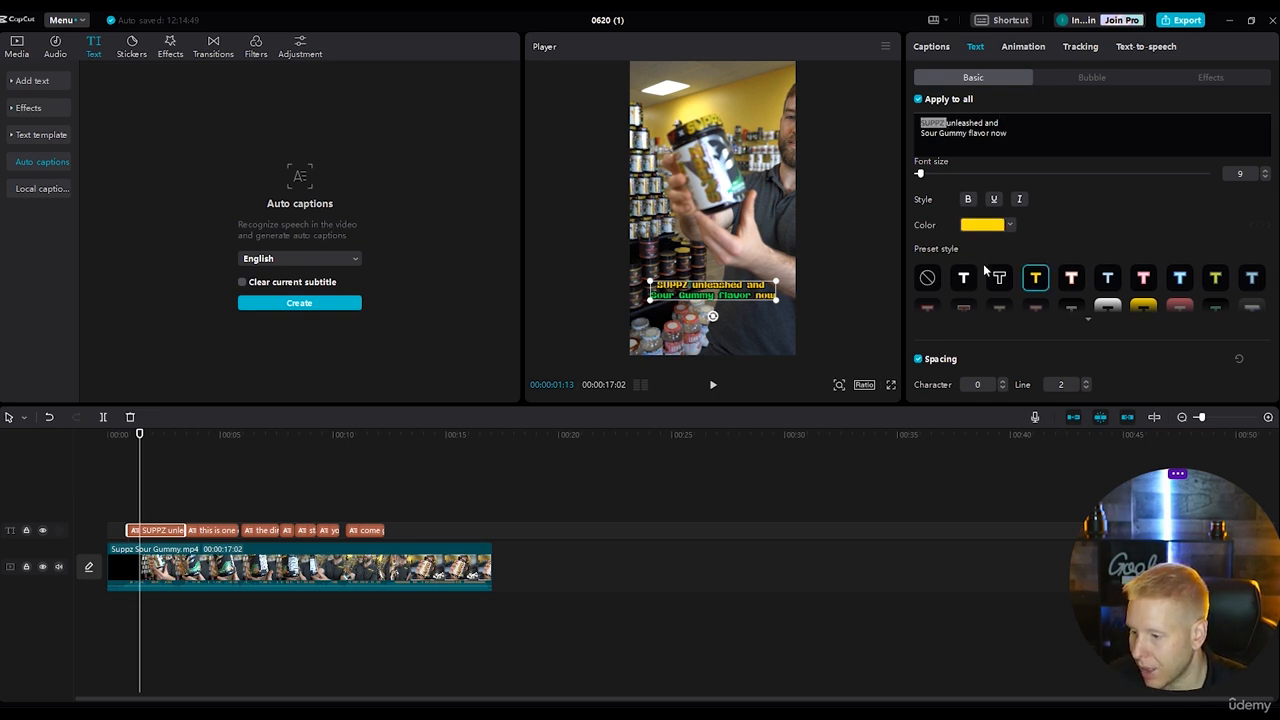
pyautogui.click(982, 225)
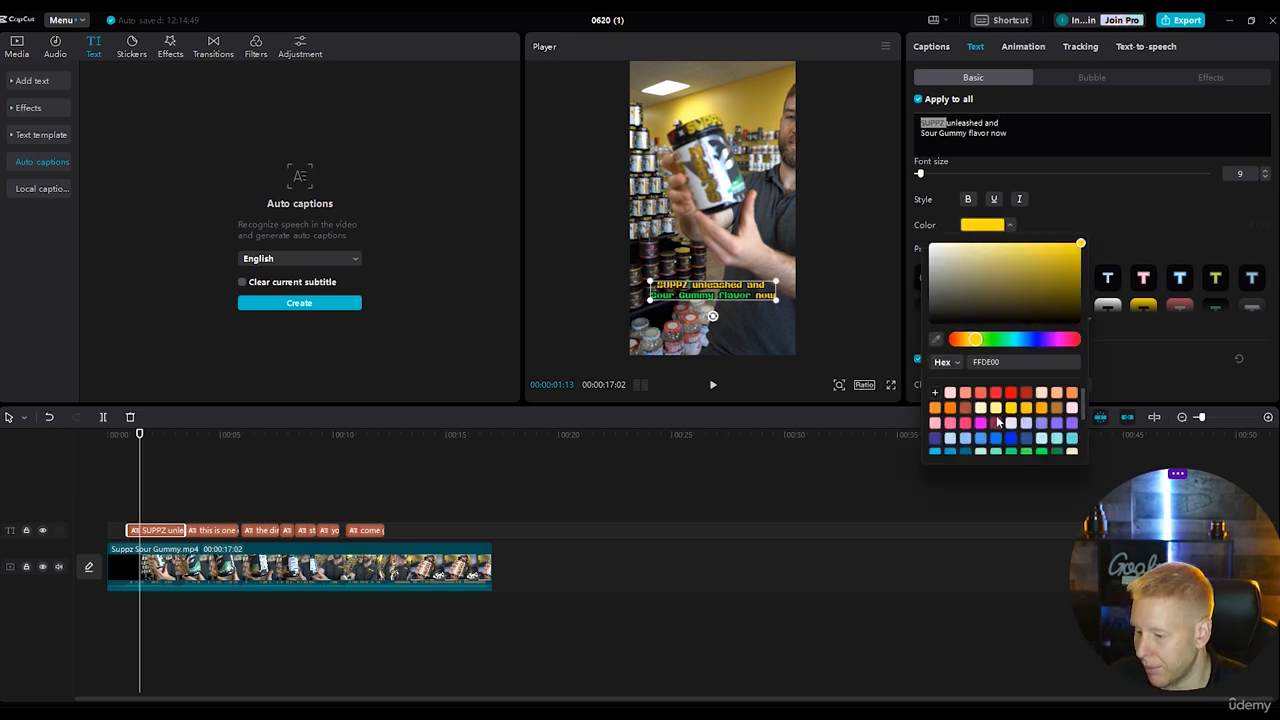
pyautogui.scroll(-1, 1030, 430)
pyautogui.scroll(3, 1029, 433)
pyautogui.moveTo(1037, 276); pyautogui.dragTo(927, 241)
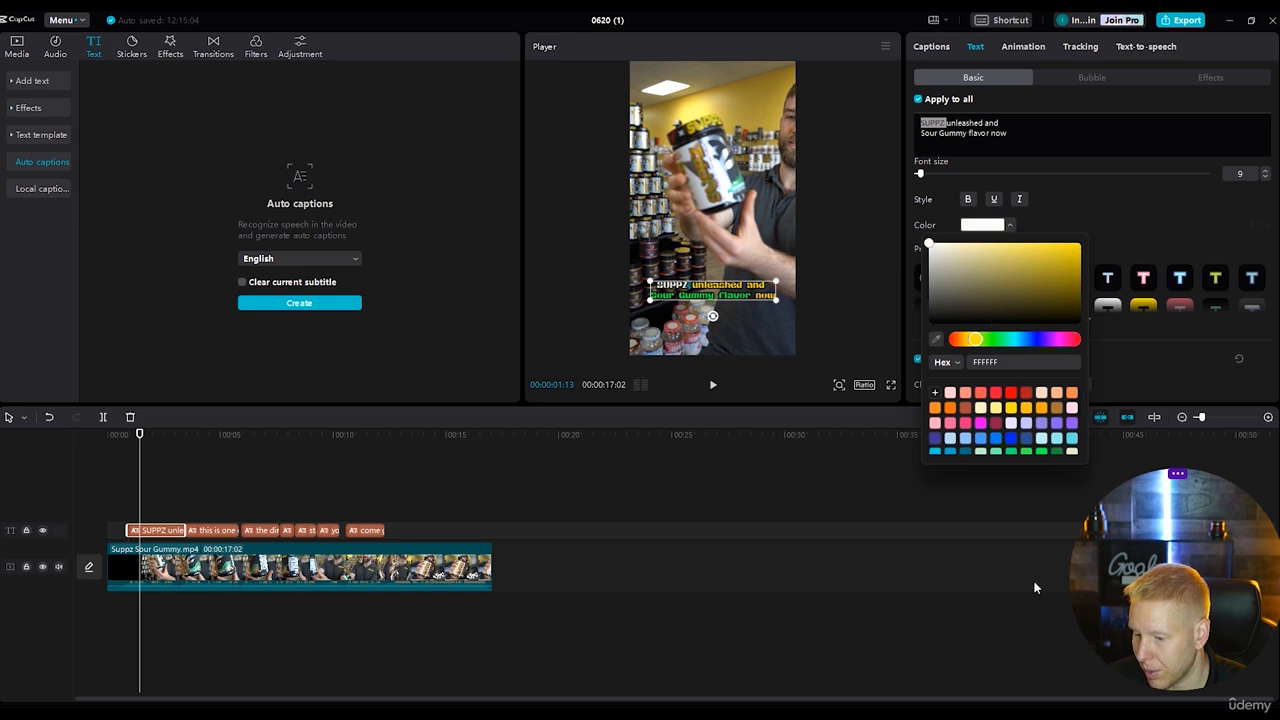
pyautogui.click(1104, 202)
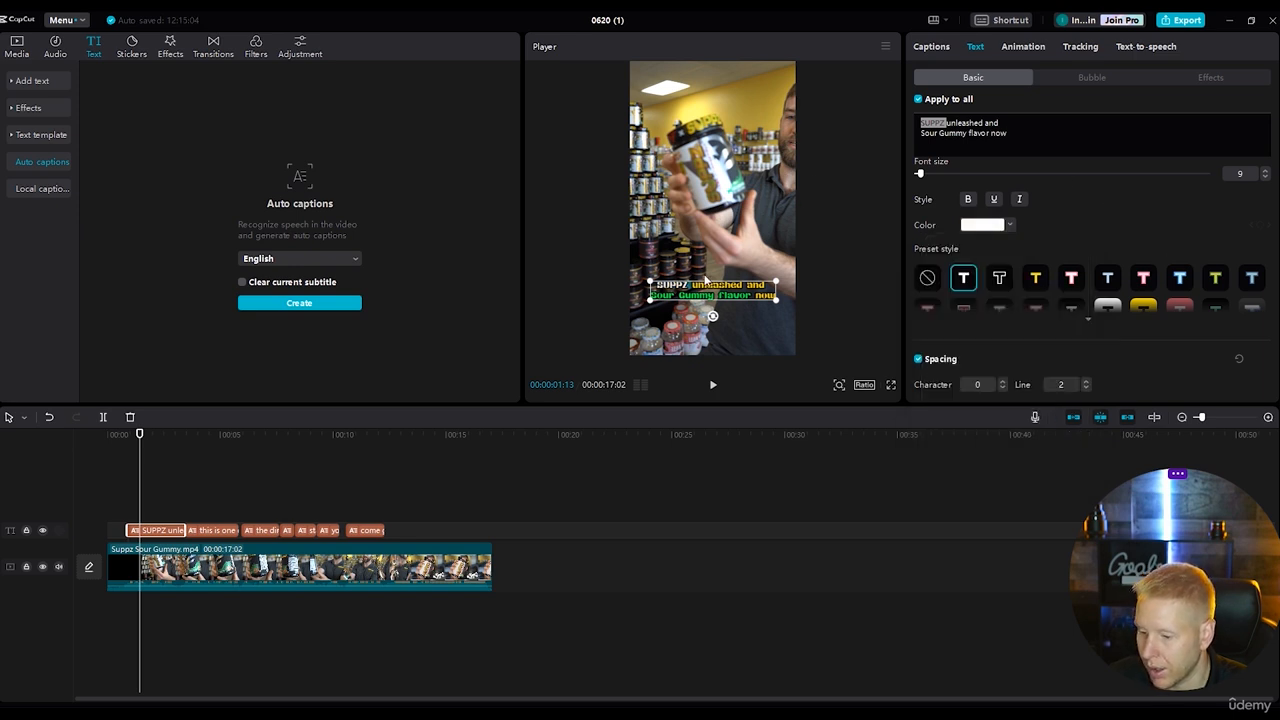
# In the second caption, recolour "intense pre workouts" to green (34EE4E) and set those words' font size to 10.
pyautogui.press('space')
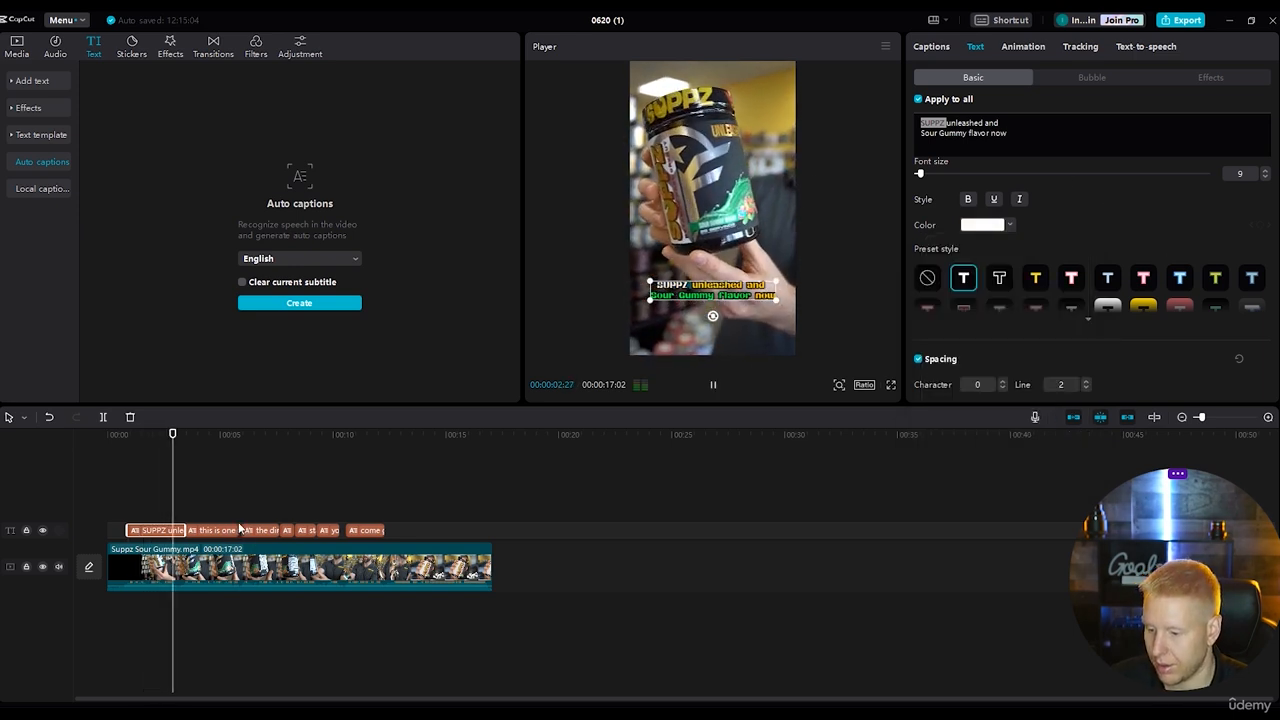
pyautogui.press('space')
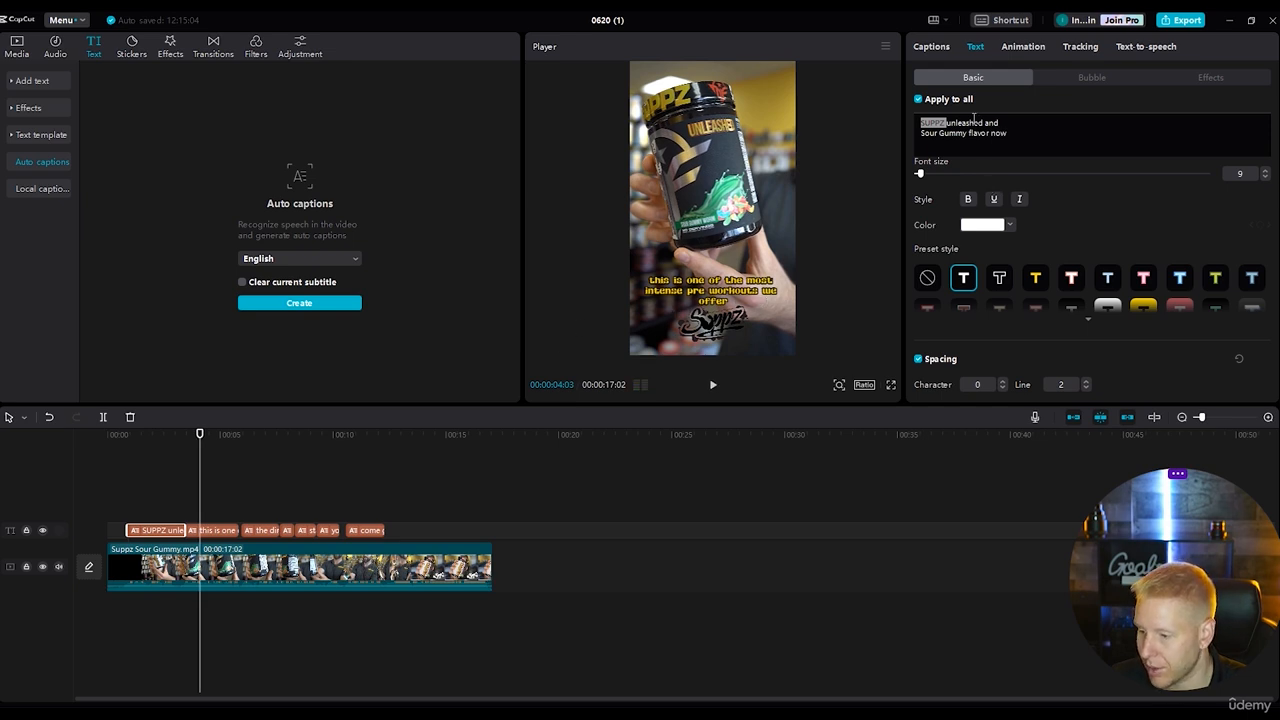
pyautogui.click(215, 531)
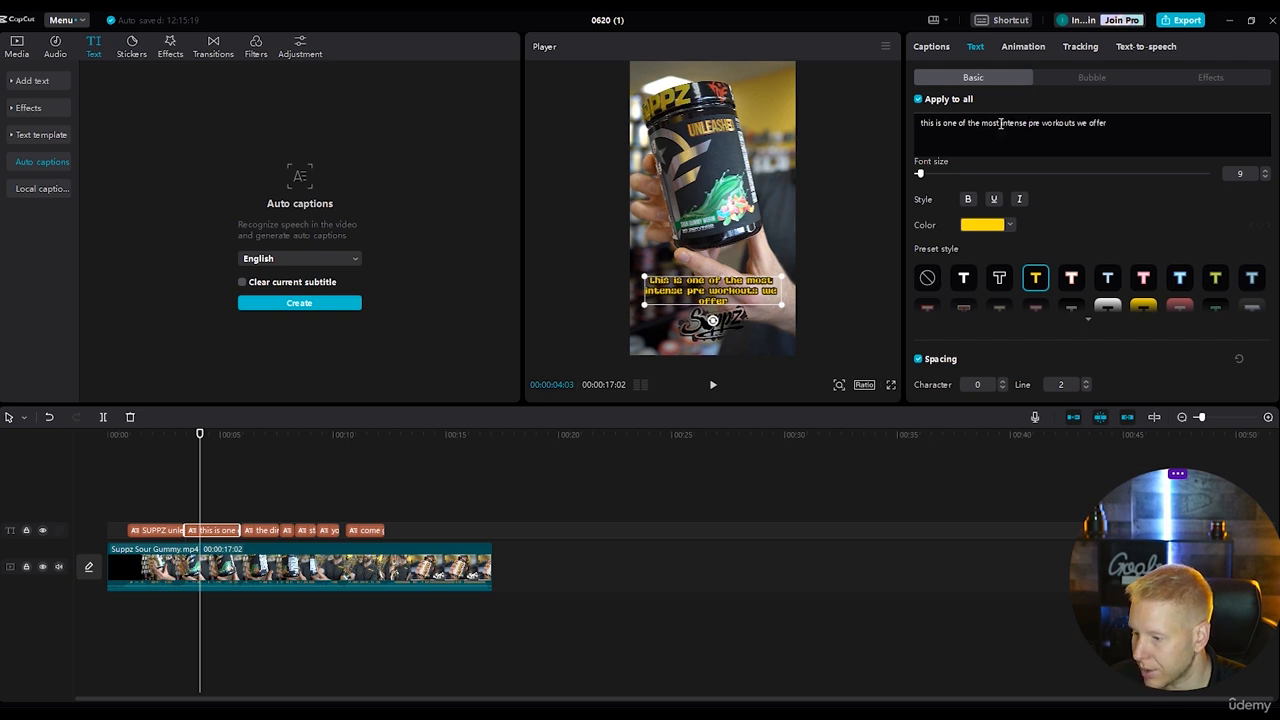
pyautogui.moveTo(1000, 123); pyautogui.dragTo(1076, 120)
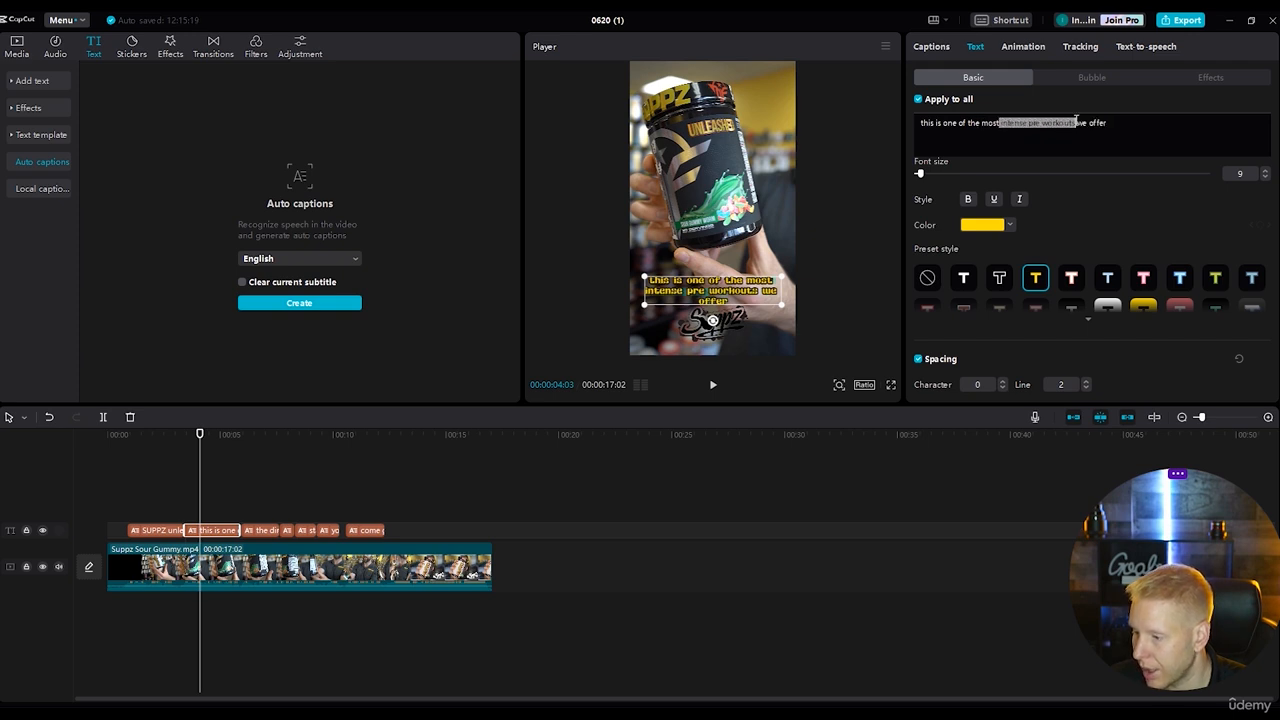
pyautogui.click(985, 226)
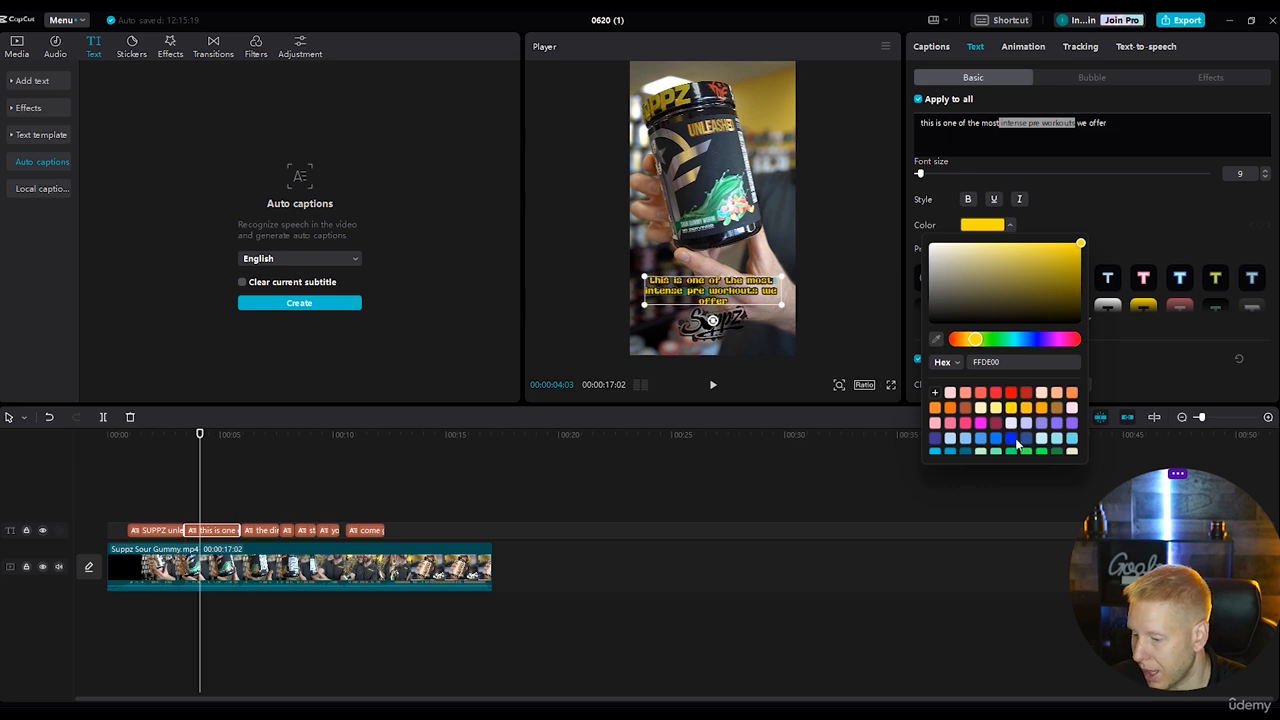
pyautogui.scroll(-2, 1025, 430)
pyautogui.click(1026, 433)
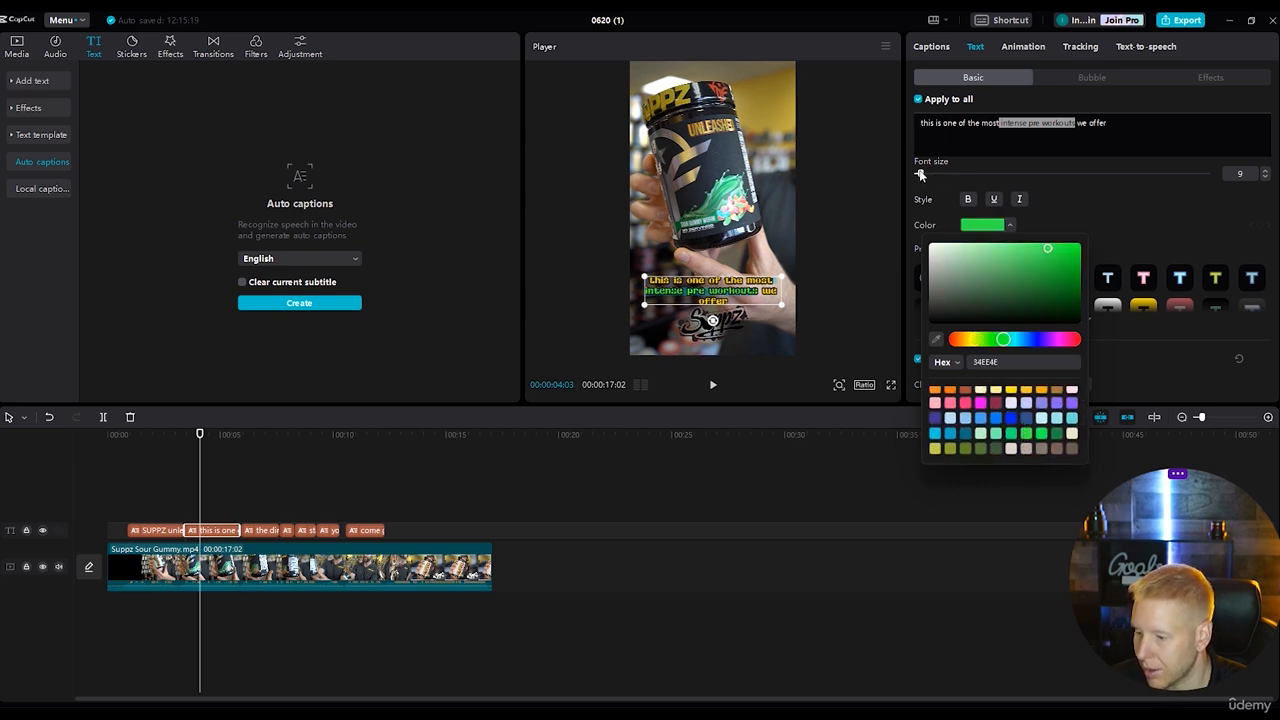
pyautogui.moveTo(920, 174); pyautogui.dragTo(924, 177)
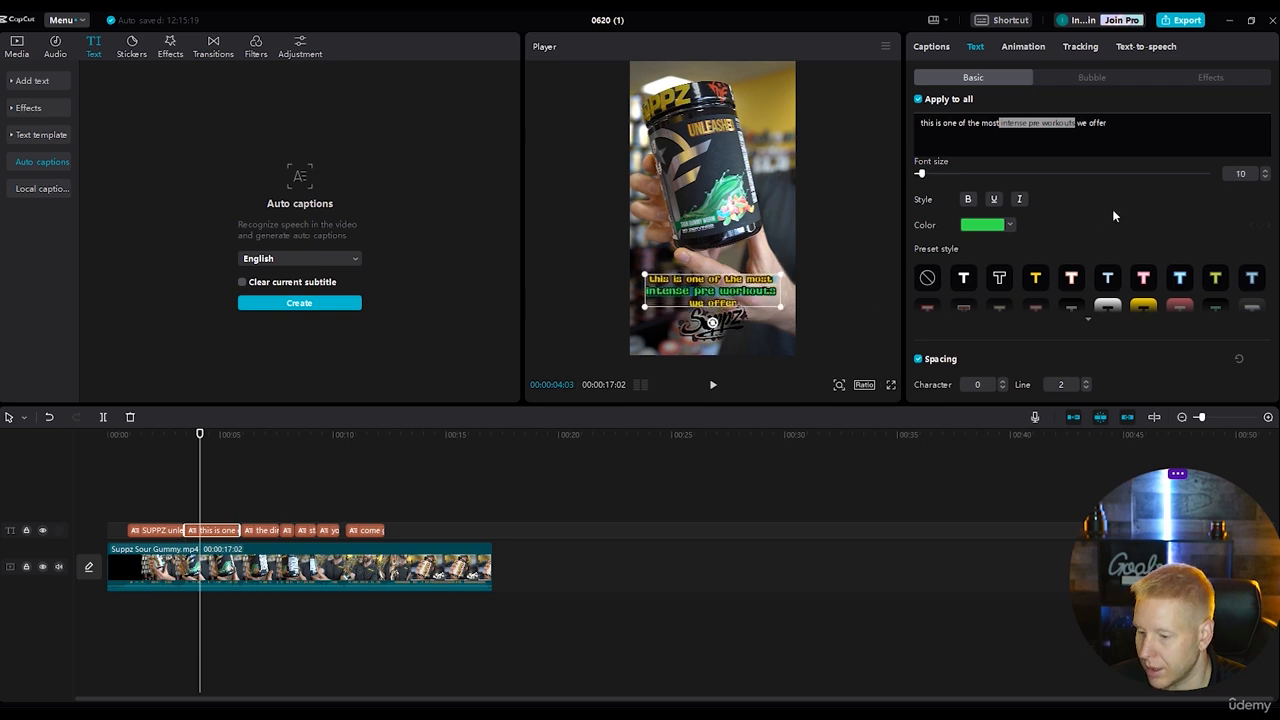
# Play into the third caption and replace its word "one" with the numeral "1".
pyautogui.click(290, 490)
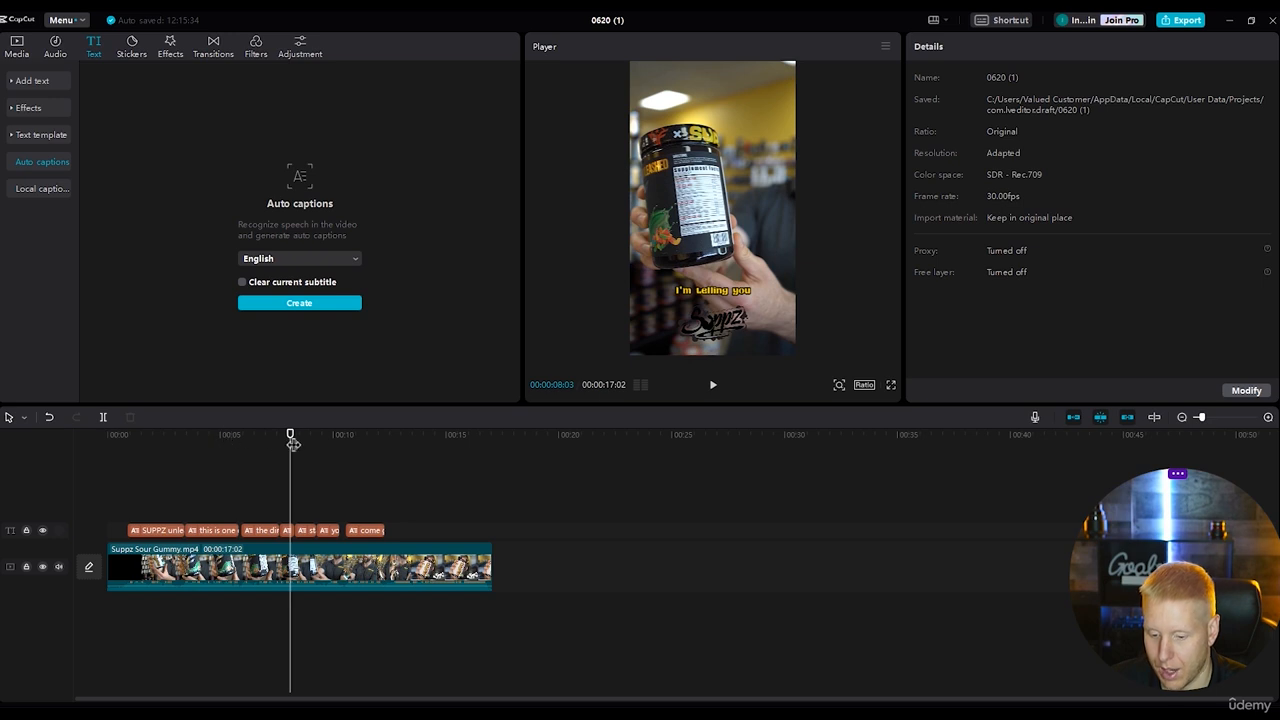
pyautogui.moveTo(288, 436); pyautogui.dragTo(227, 444)
pyautogui.press('space')
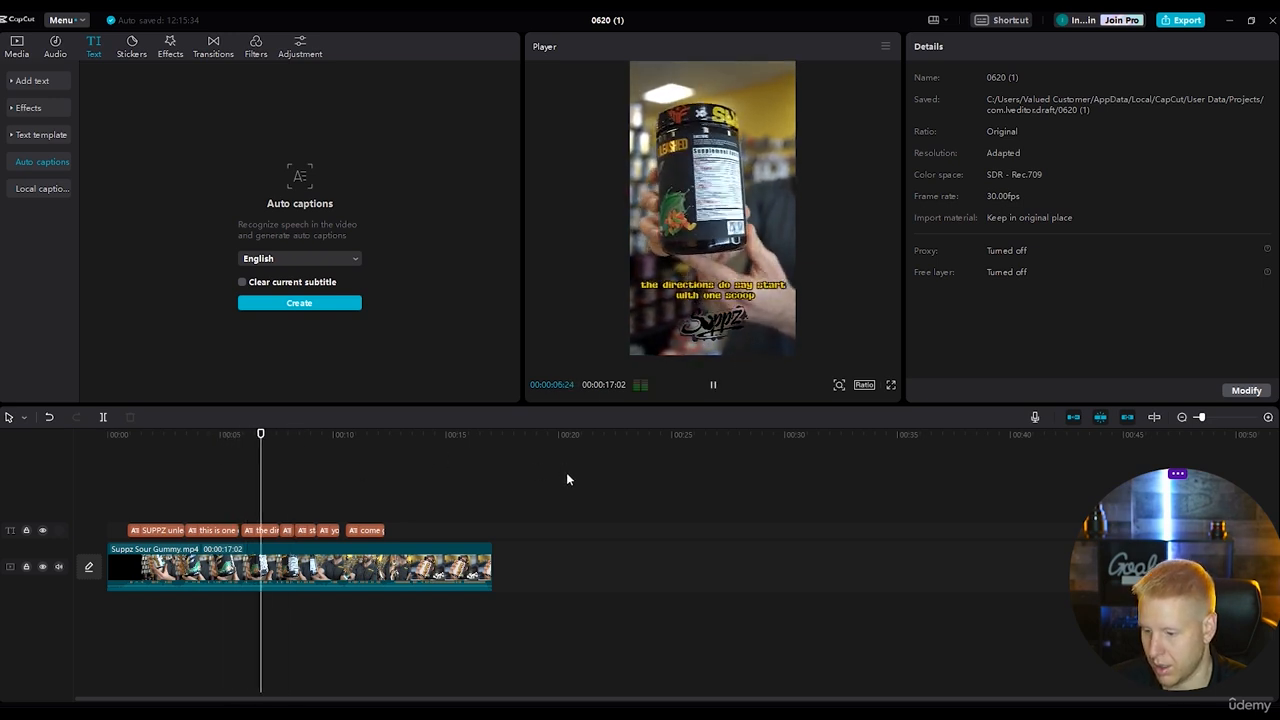
pyautogui.press('space')
pyautogui.click(266, 531)
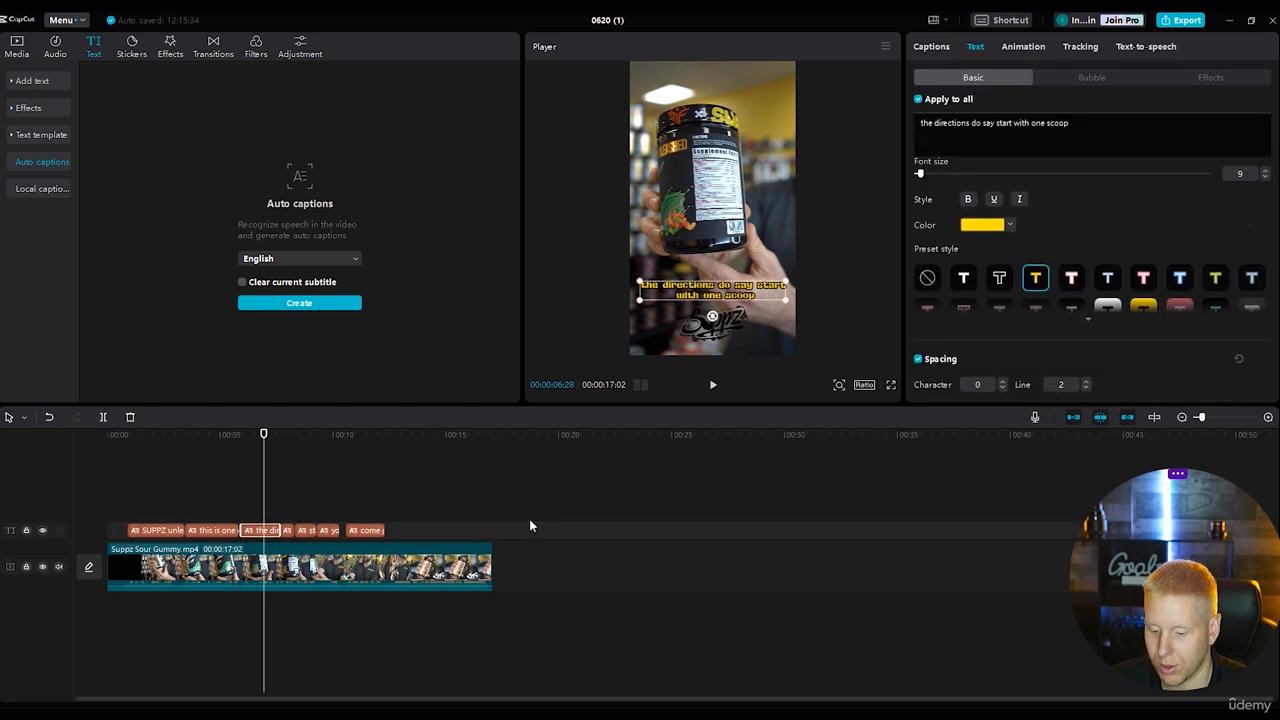
pyautogui.click(1046, 123)
pyautogui.press('BackSpace')
pyautogui.press('BackSpace')
pyautogui.press('BackSpace')
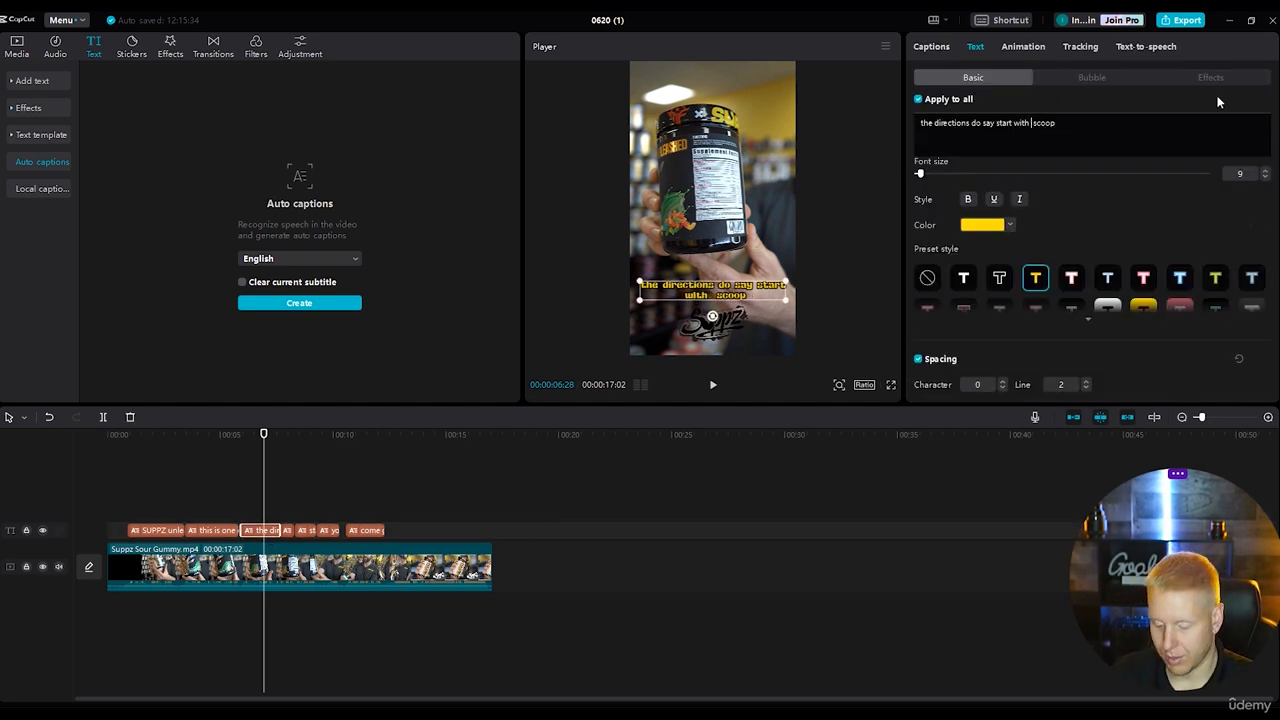
pyautogui.write('1')
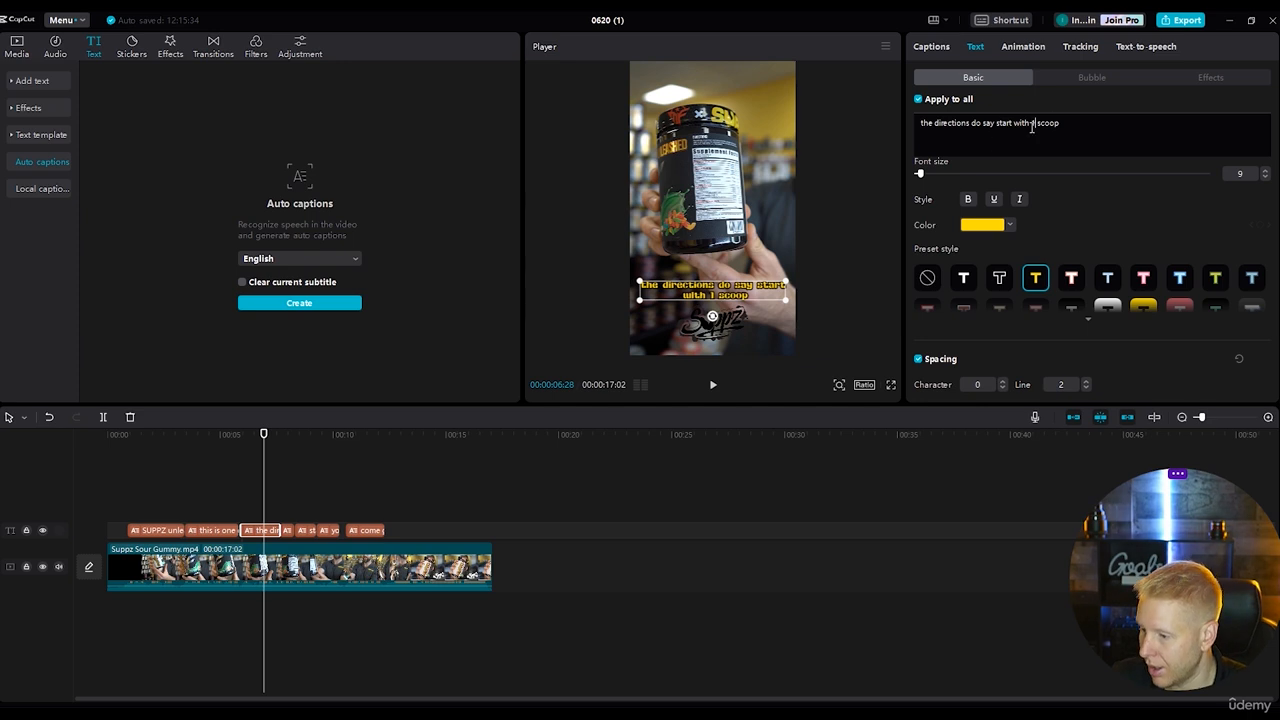
# Recolour only the "1" in the third caption to green (34EE4E) and enlarge it to font size 20.
pyautogui.click(1010, 228)
pyautogui.scroll(-3, 1010, 420)
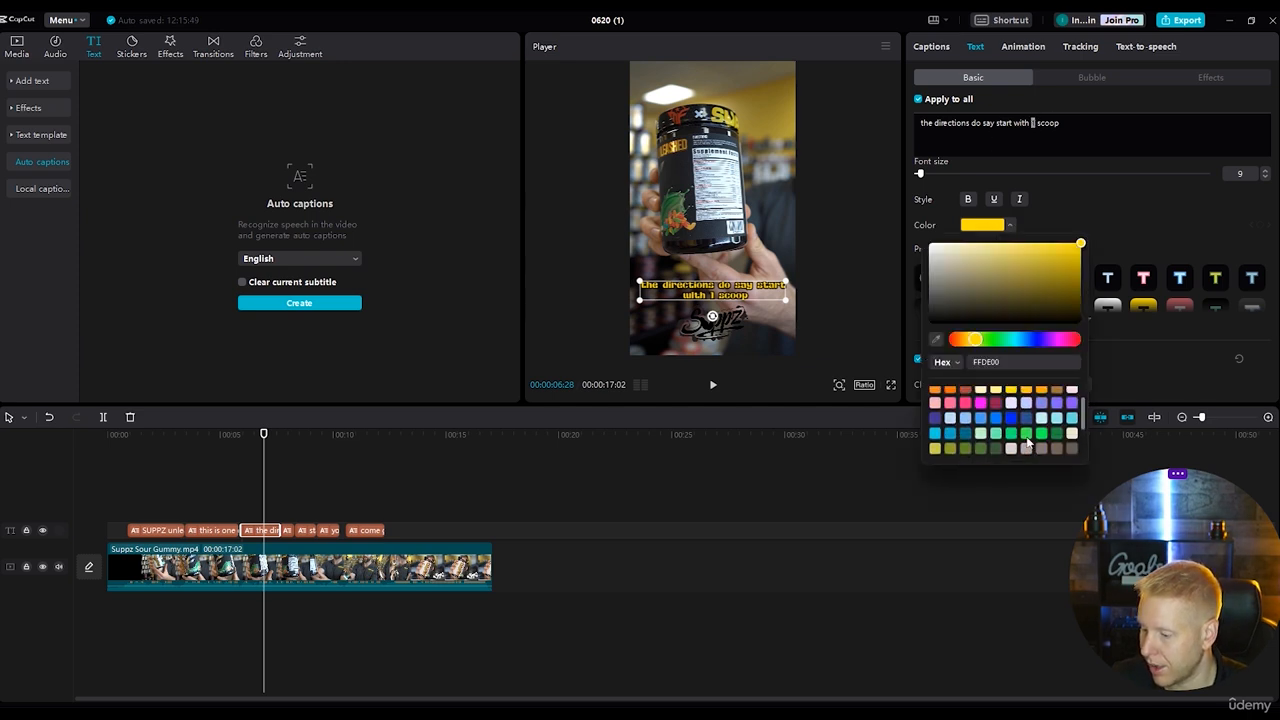
pyautogui.click(1043, 435)
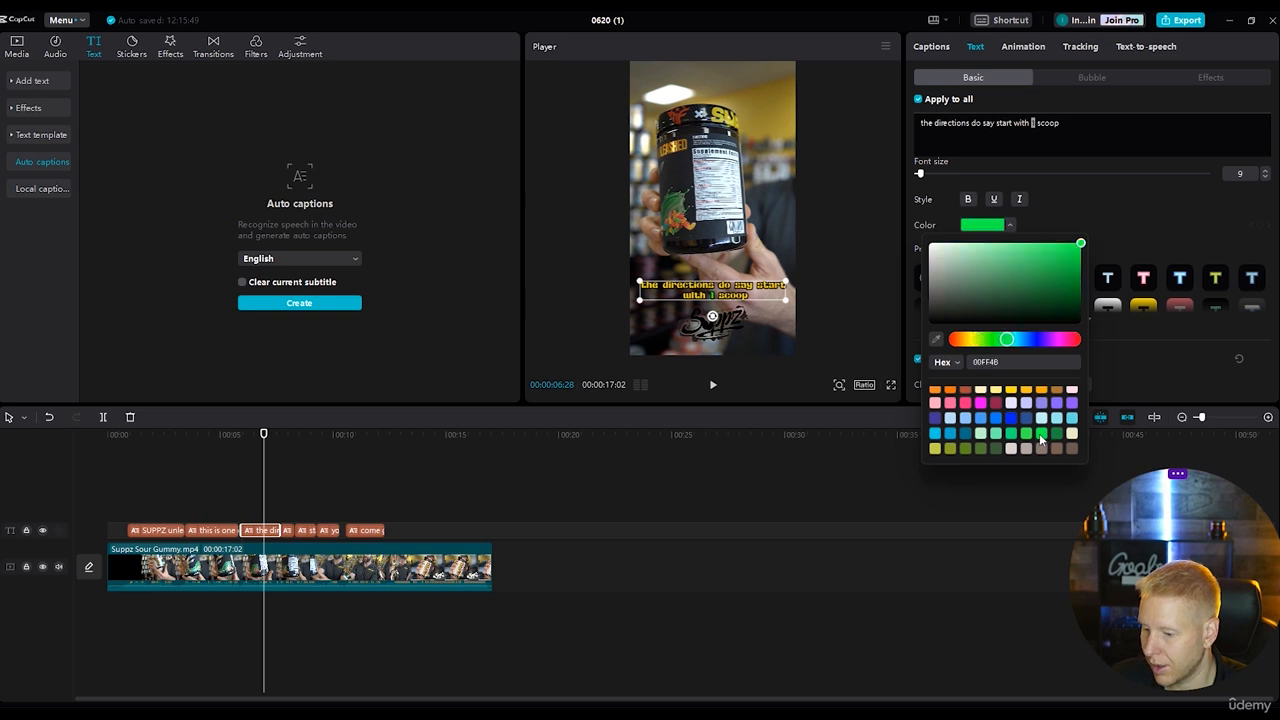
pyautogui.click(1027, 435)
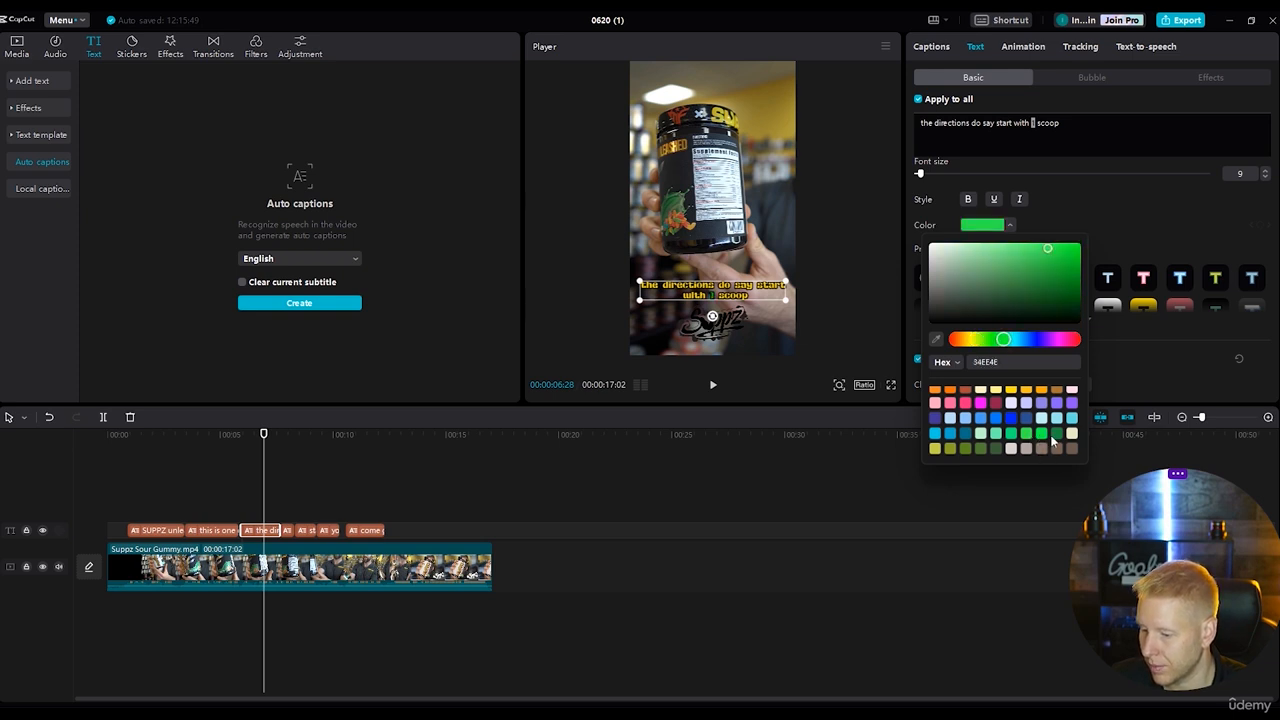
pyautogui.click(1043, 437)
pyautogui.click(1028, 437)
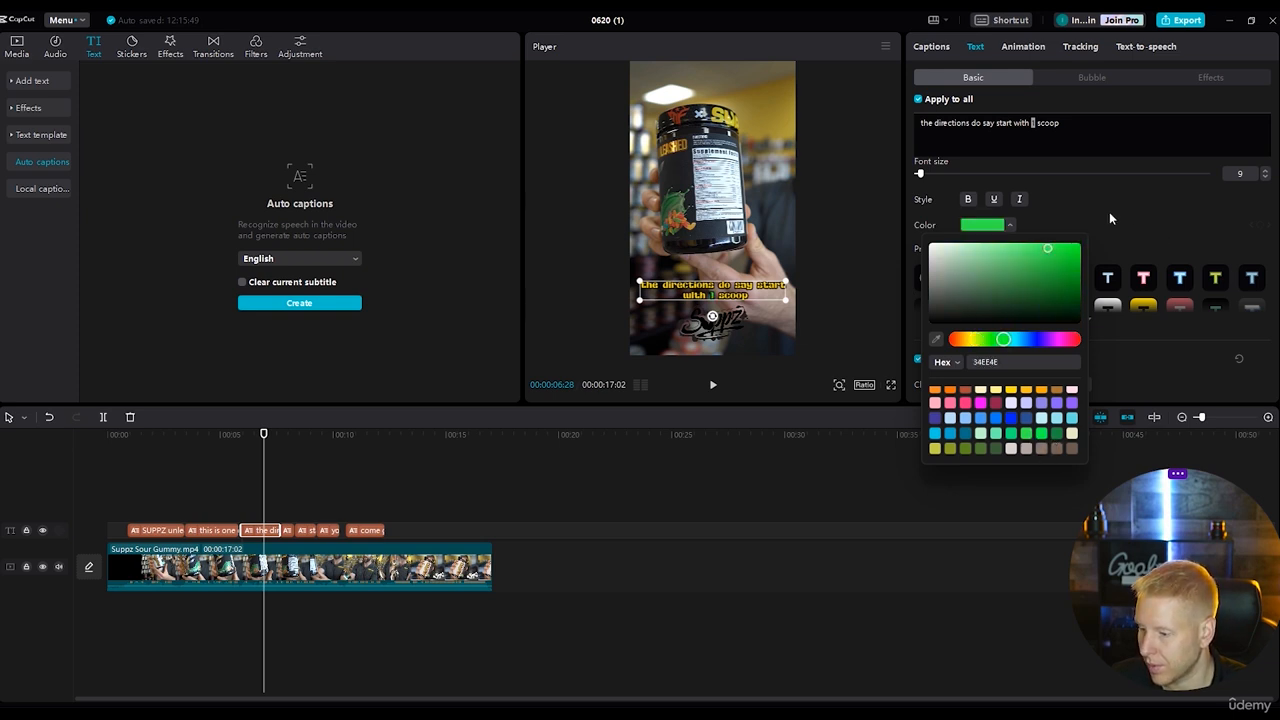
pyautogui.click(1109, 214)
pyautogui.moveTo(920, 173); pyautogui.dragTo(930, 178)
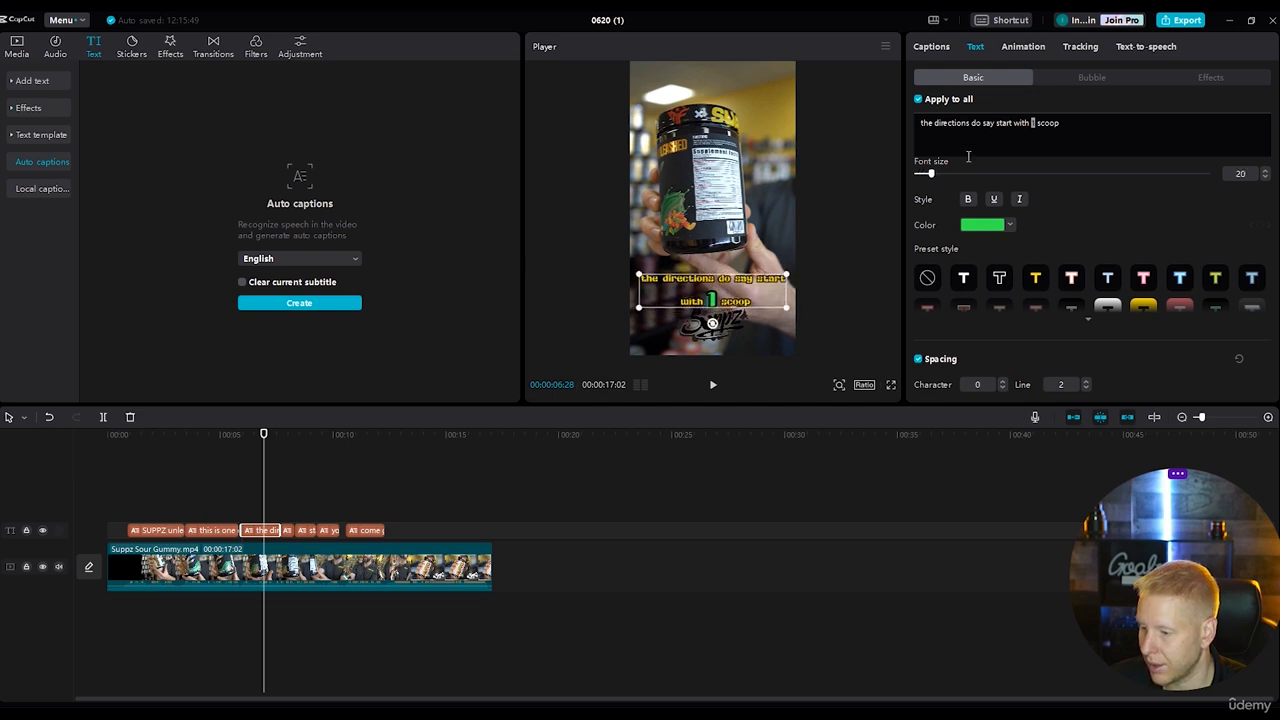
# Change the word "scoop" to "scope" at the end of the third caption.
pyautogui.click(1034, 128)
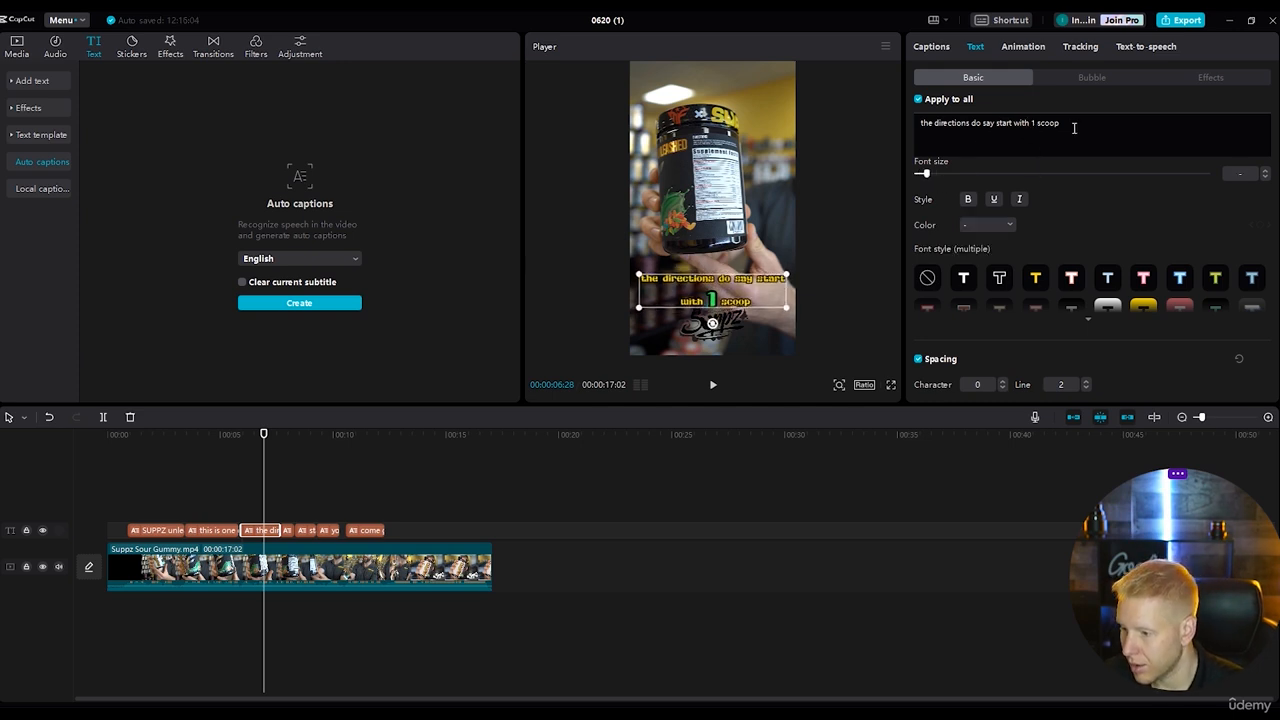
pyautogui.press('BackSpace')
pyautogui.press('BackSpace')
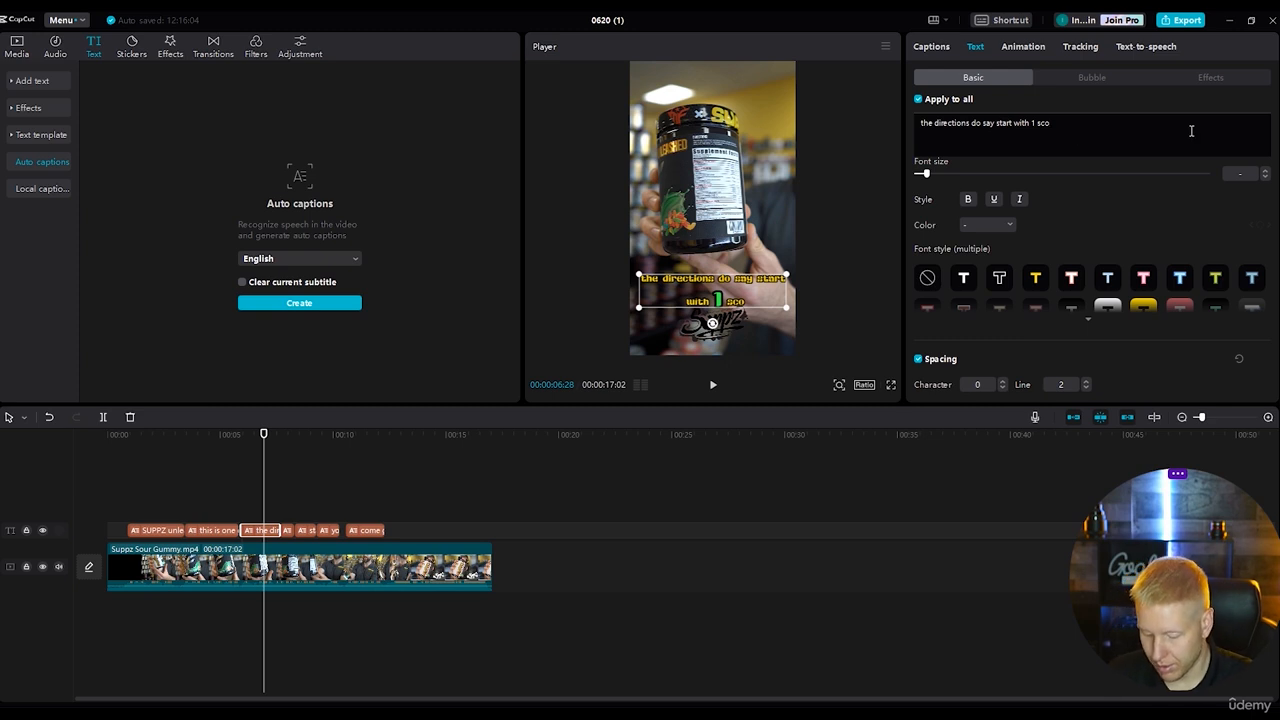
pyautogui.write('PE')
pyautogui.press('BackSpace')
pyautogui.press('BackSpace')
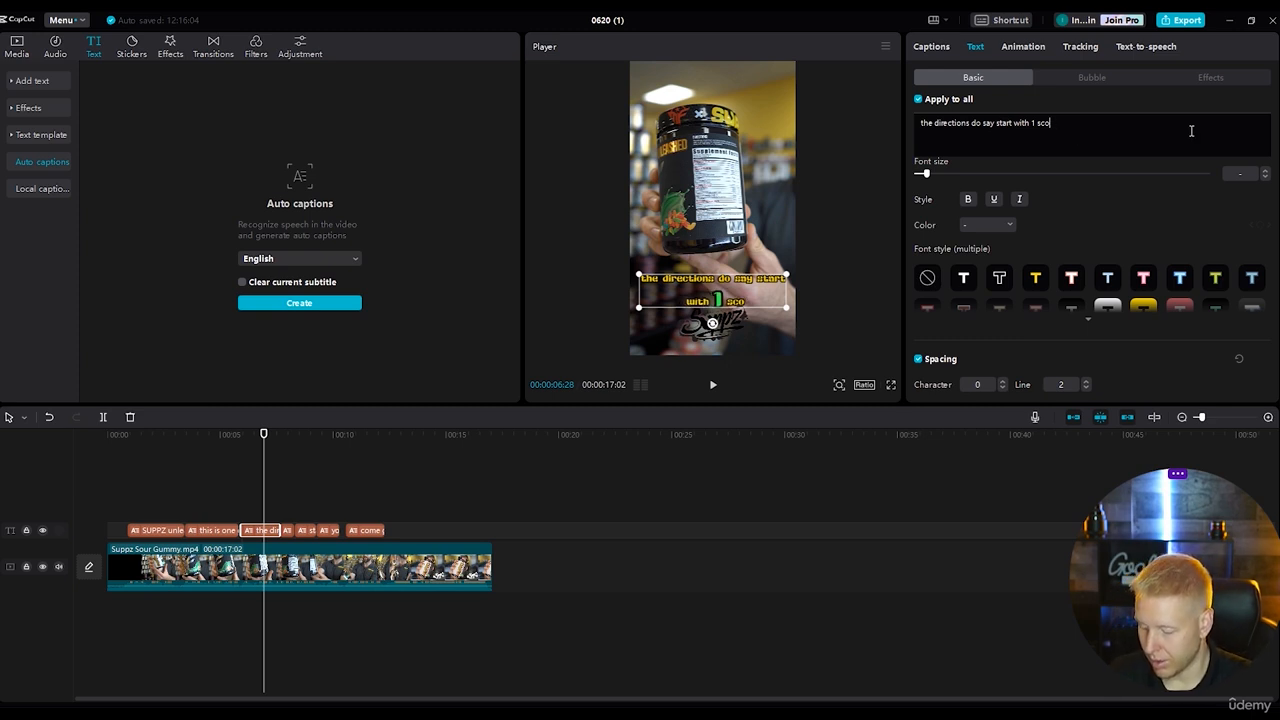
pyautogui.write('pe')
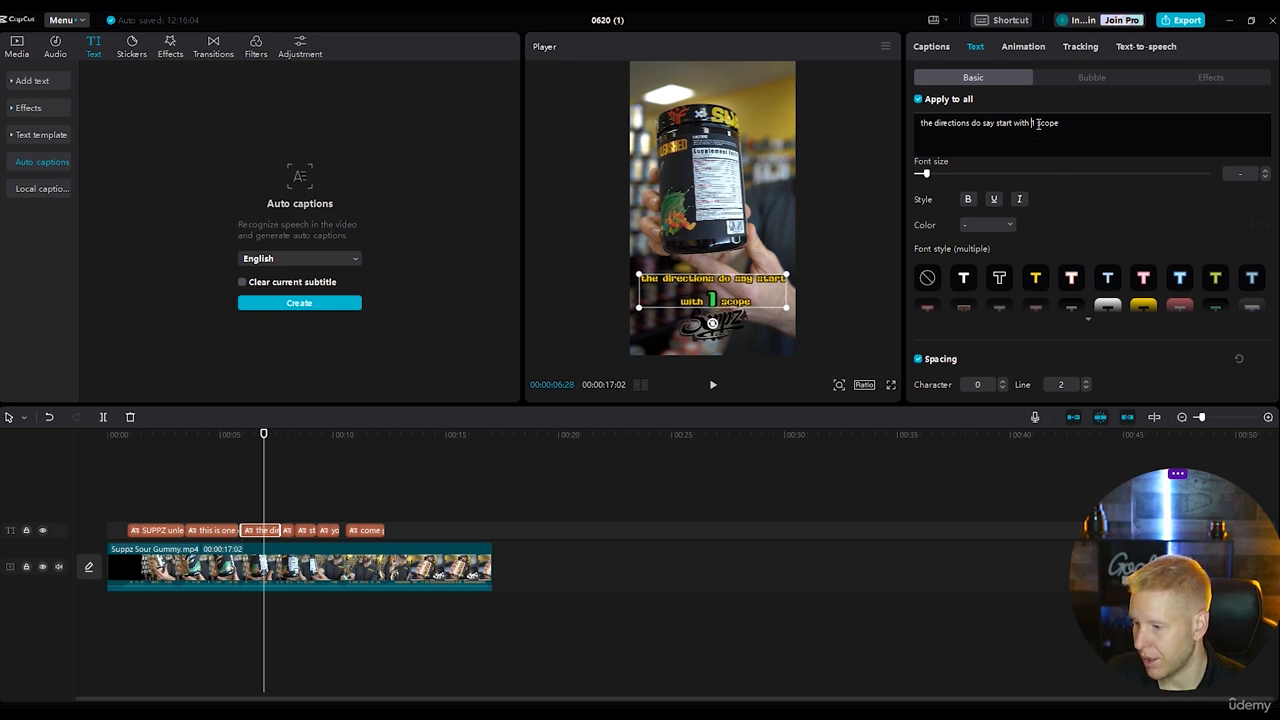
# Set the word "scope" in the third caption to font size 14 and recolour it bright green.
pyautogui.moveTo(1035, 124); pyautogui.dragTo(1060, 124)
pyautogui.moveTo(918, 175); pyautogui.dragTo(925, 175)
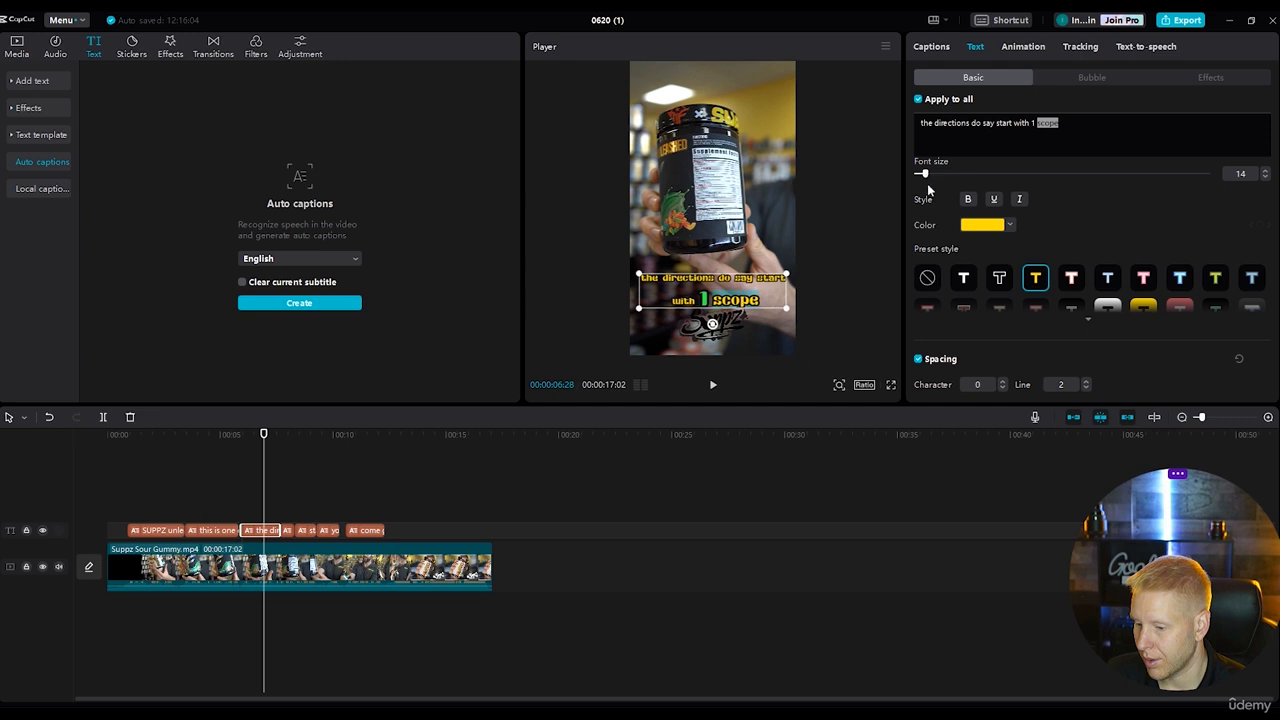
pyautogui.click(971, 226)
pyautogui.scroll(-3, 1022, 410)
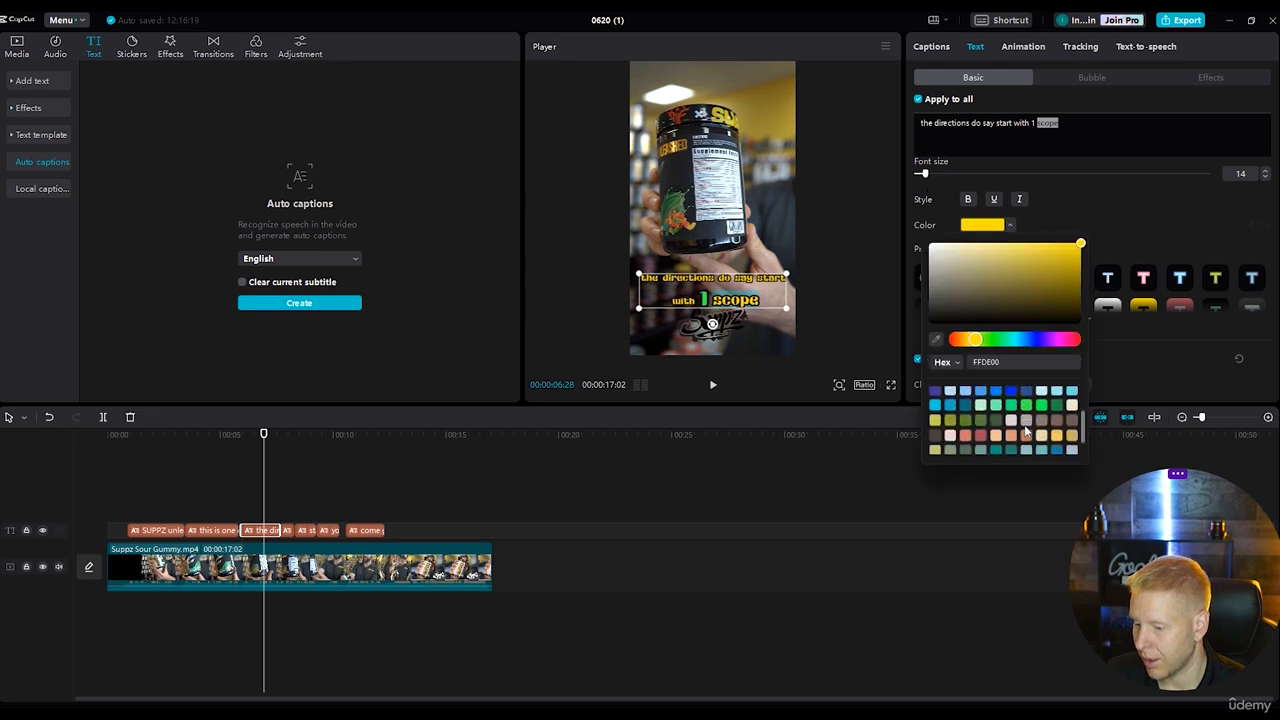
pyautogui.click(1024, 405)
pyautogui.click(1145, 224)
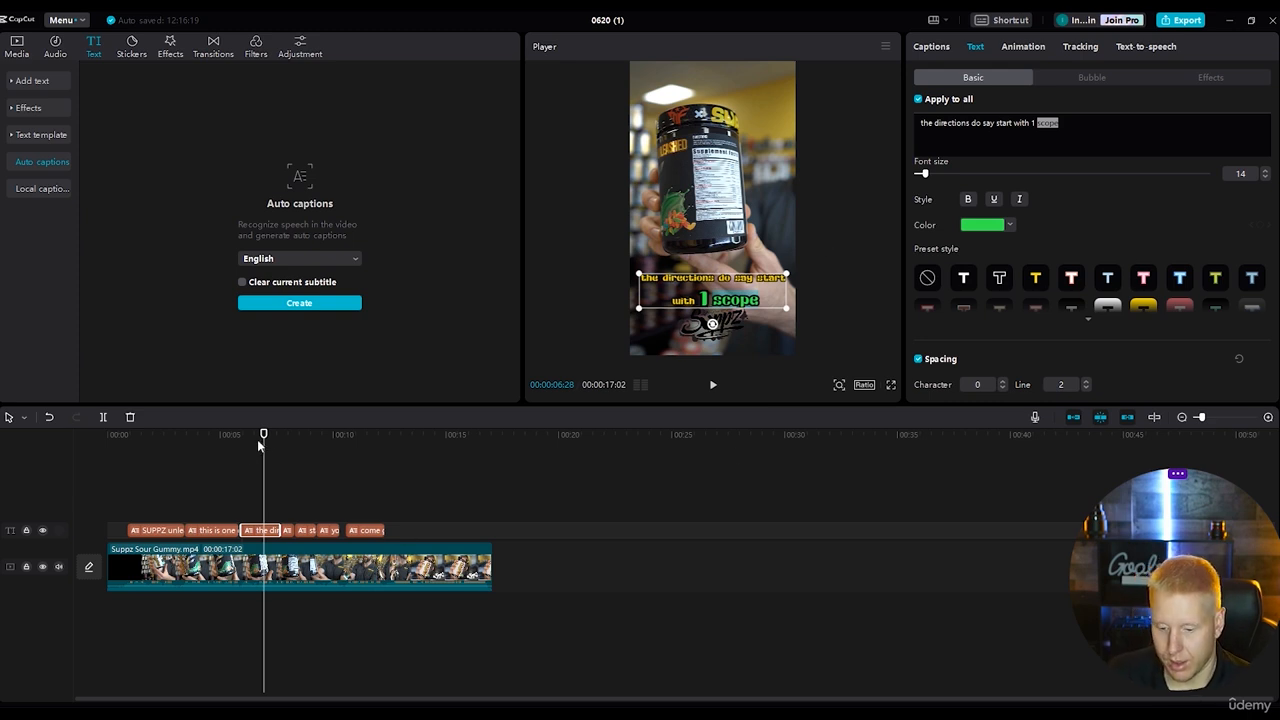
pyautogui.moveTo(257, 439); pyautogui.dragTo(260, 440)
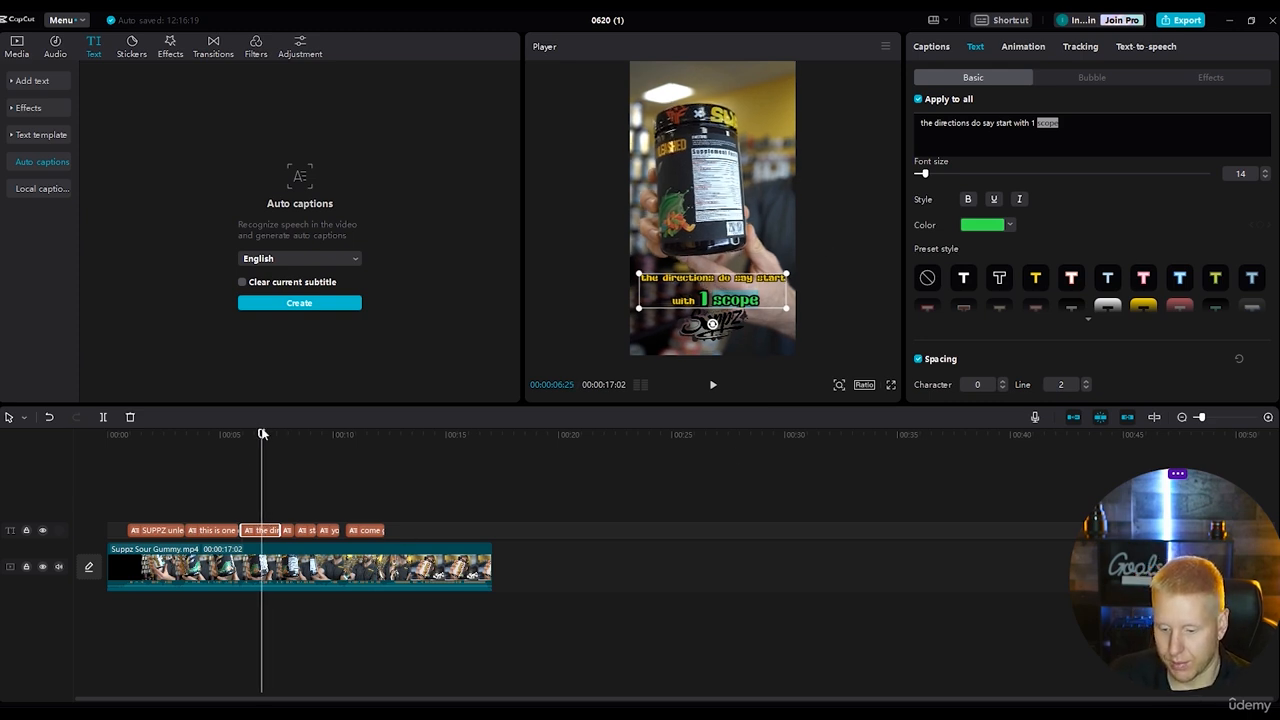
# Recolour the word "half" in the "start with half a scoop" caption to green (34EE4E) and enlarge it to font size 17.
pyautogui.click(713, 386)
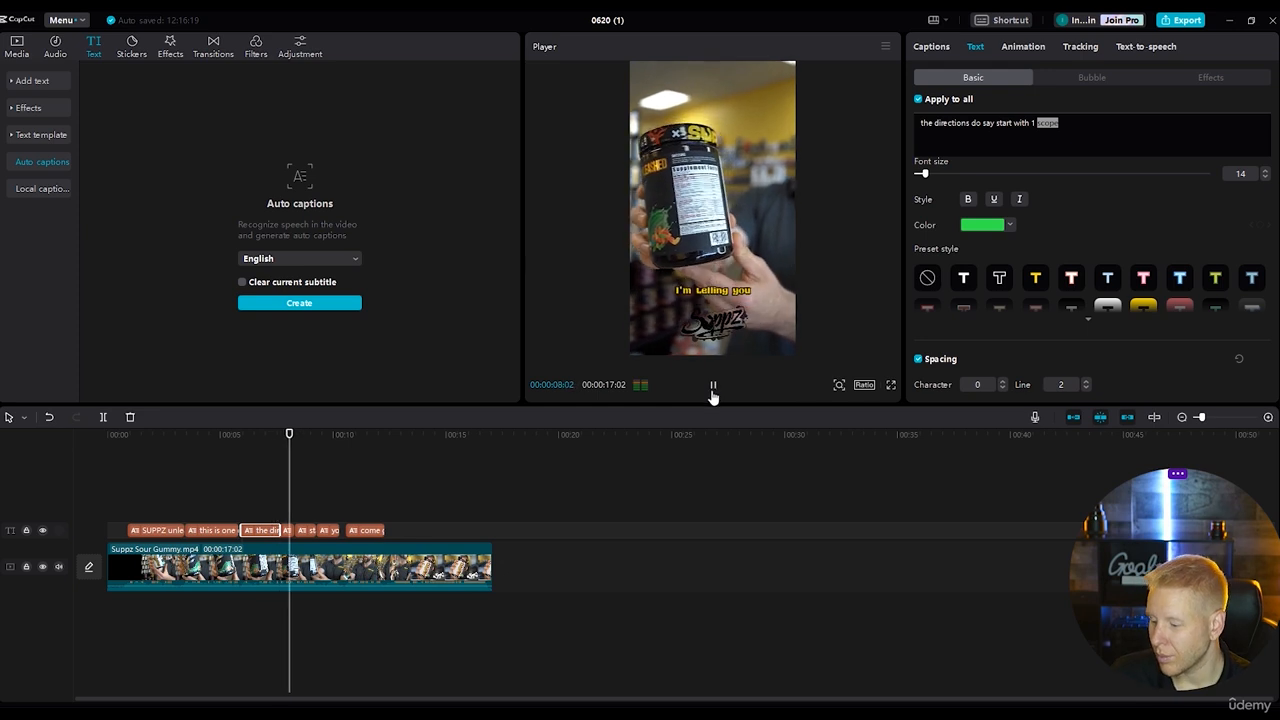
pyautogui.click(713, 390)
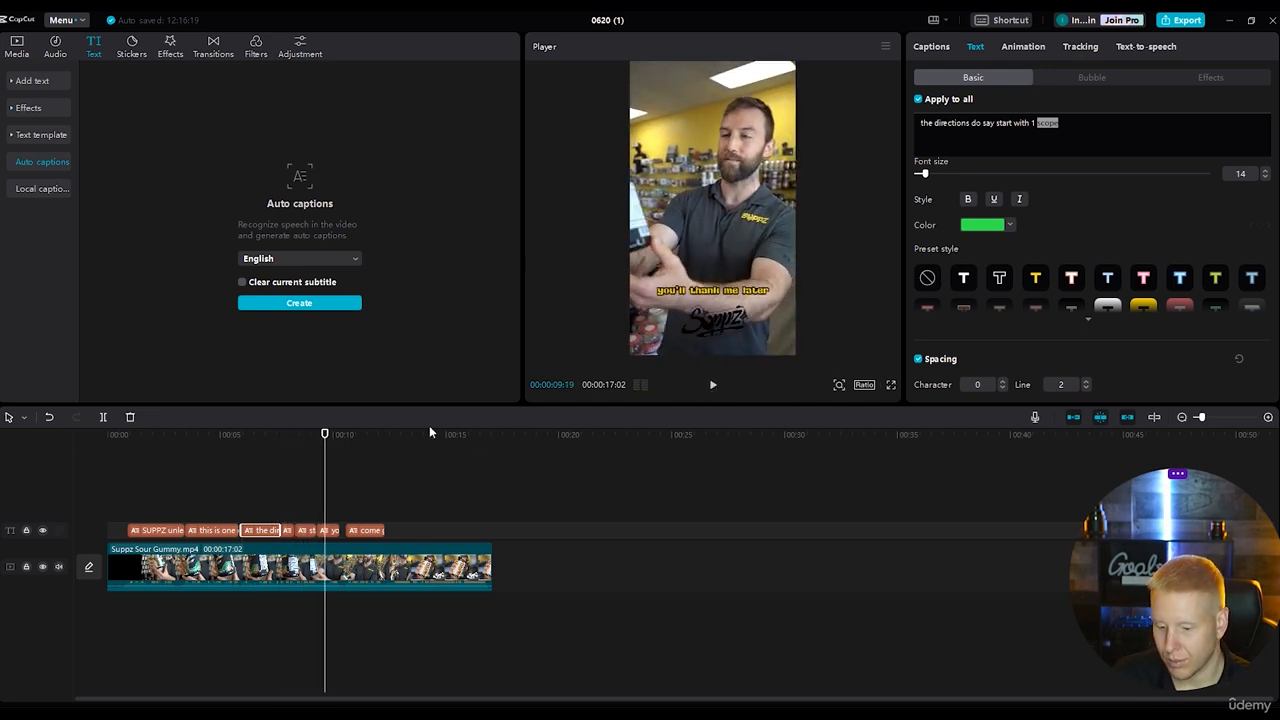
pyautogui.moveTo(324, 434); pyautogui.dragTo(303, 438)
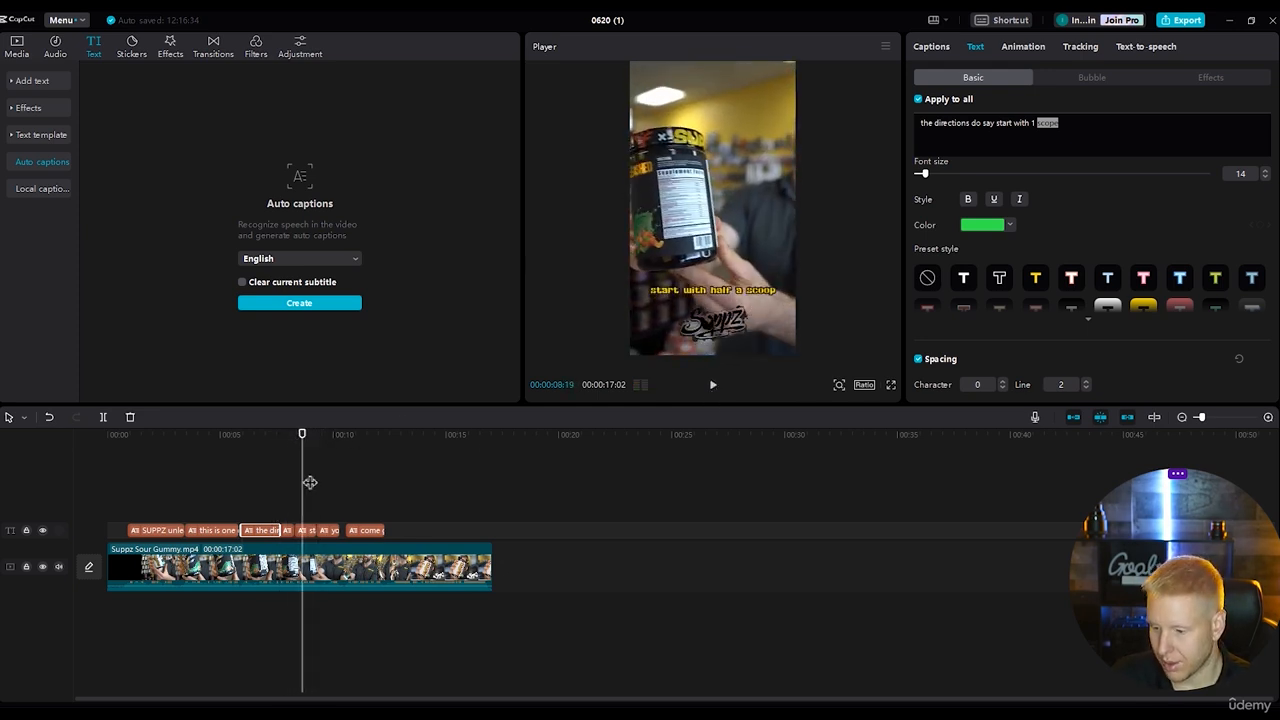
pyautogui.click(304, 530)
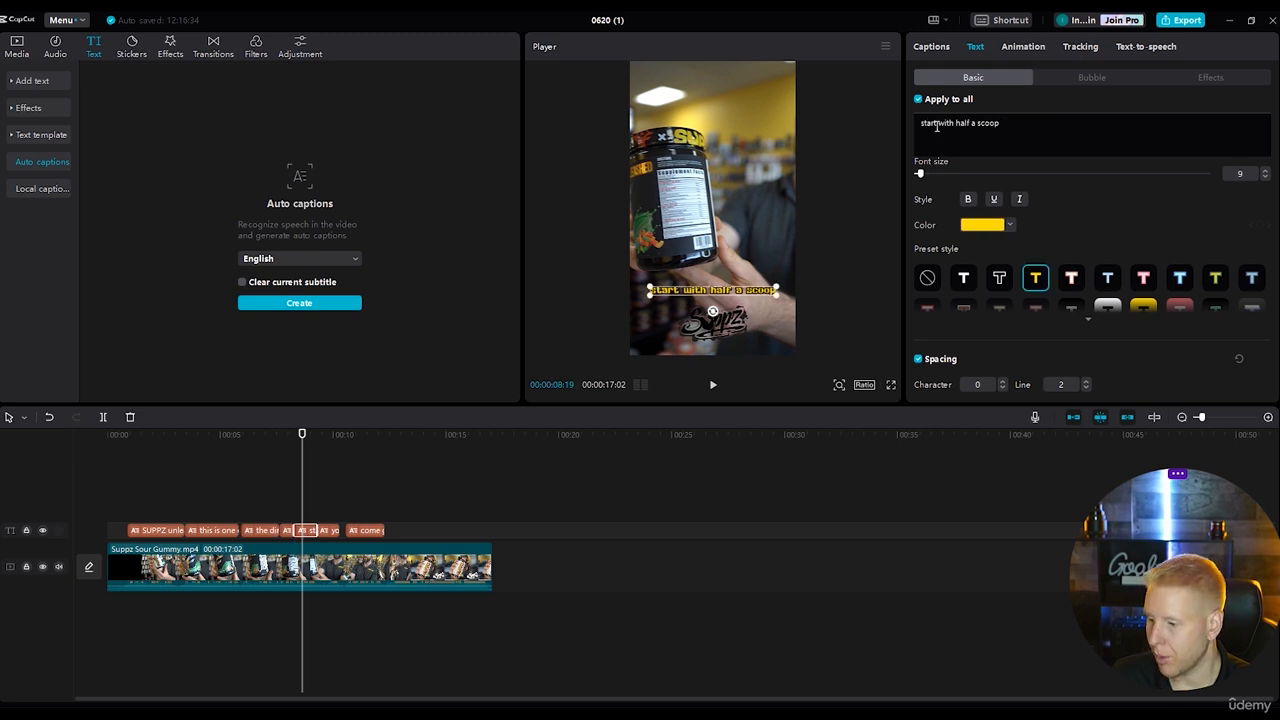
pyautogui.moveTo(957, 122); pyautogui.dragTo(971, 123)
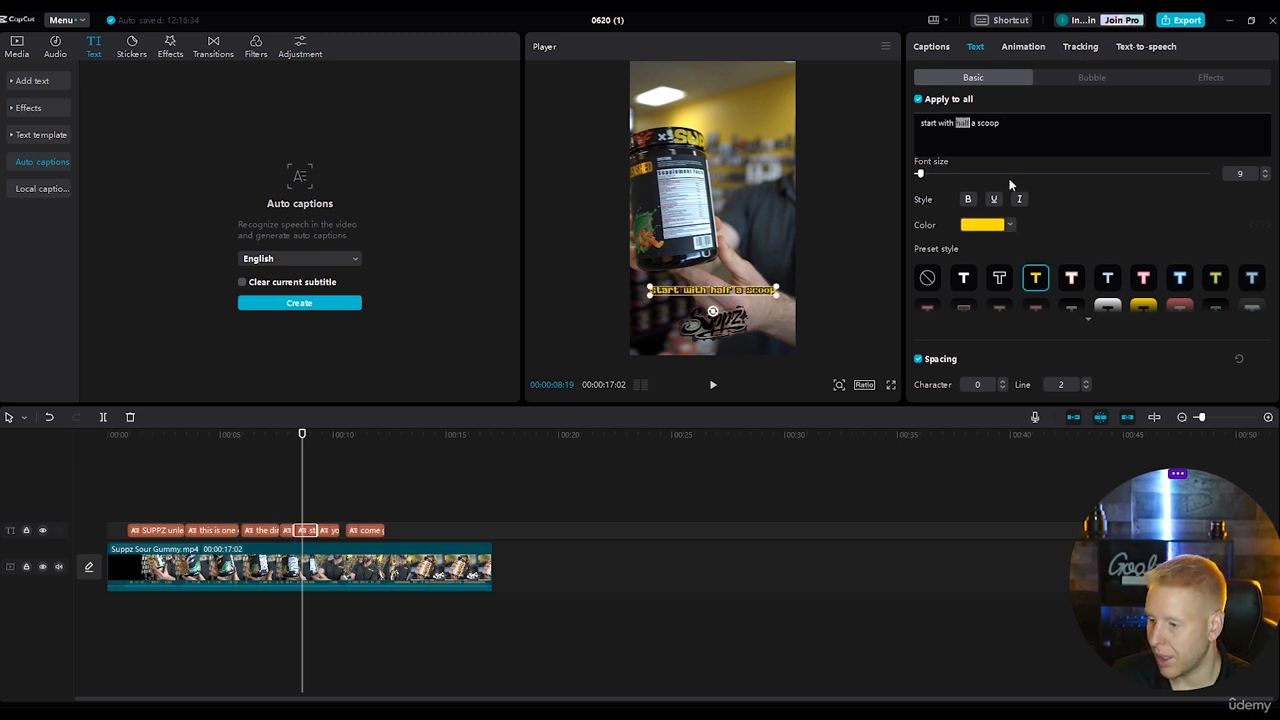
pyautogui.click(1010, 226)
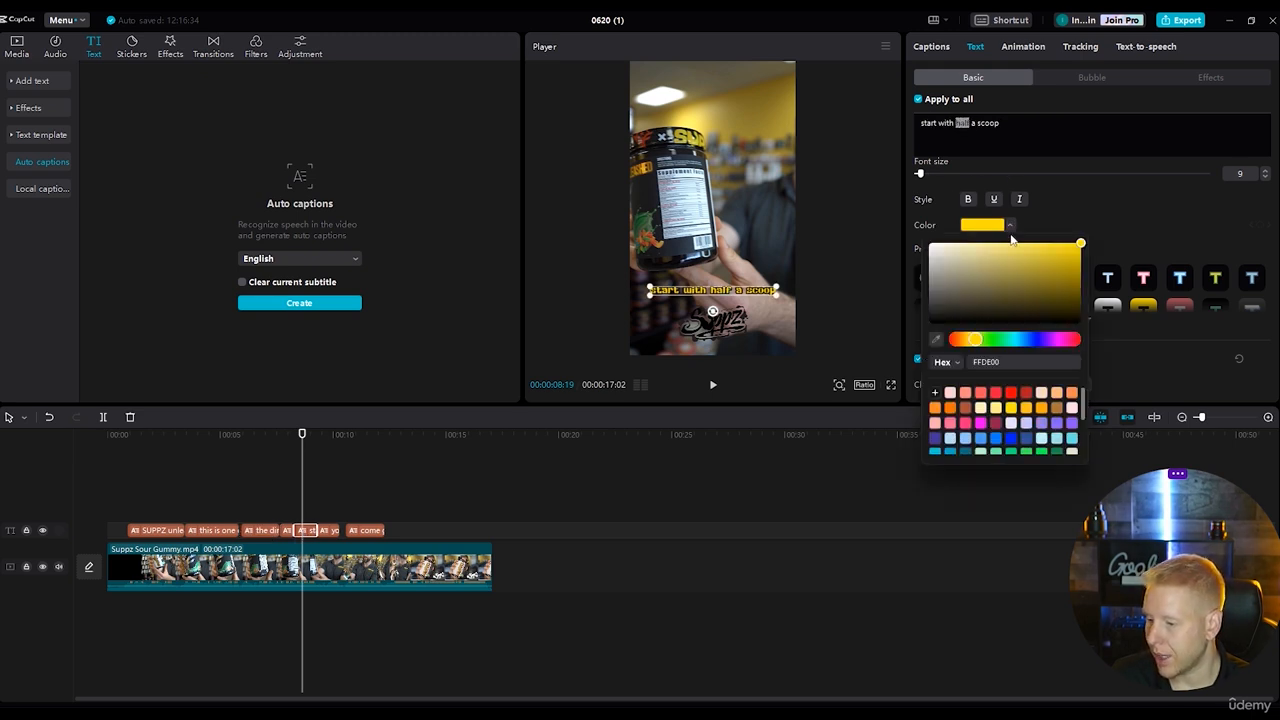
pyautogui.scroll(-2, 1015, 420)
pyautogui.click(1026, 404)
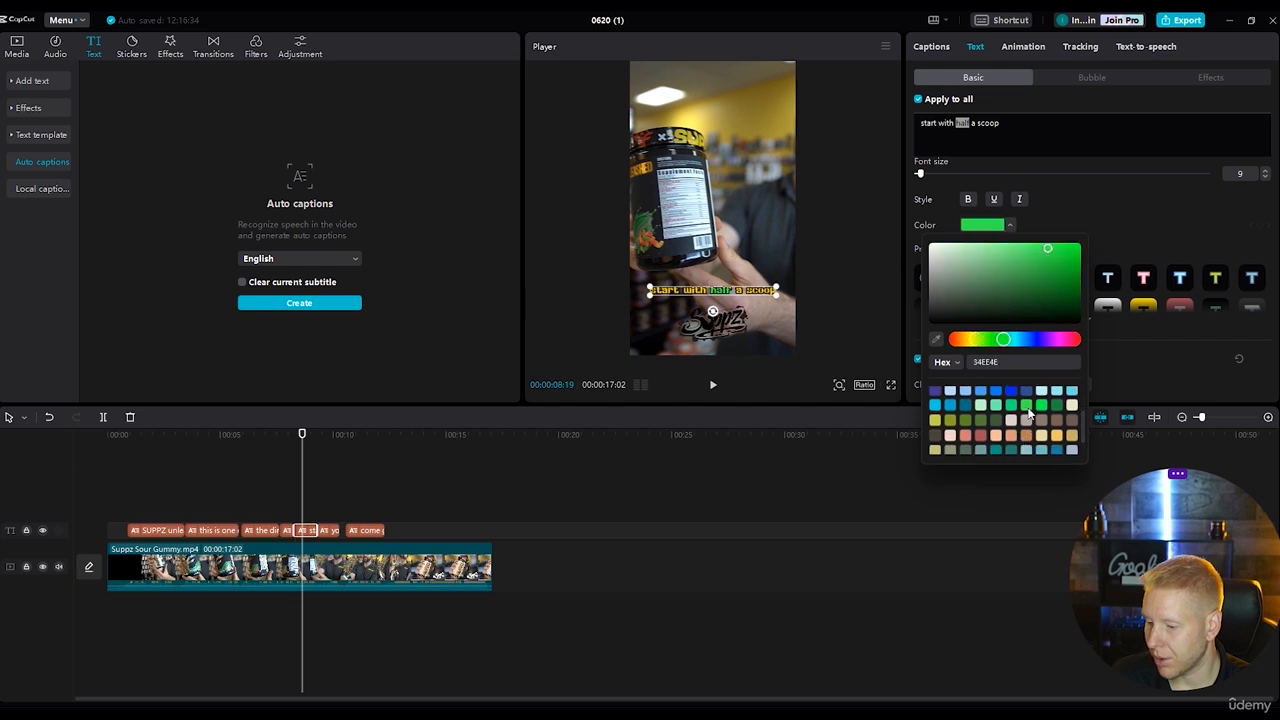
pyautogui.click(1038, 197)
pyautogui.moveTo(920, 175); pyautogui.dragTo(929, 180)
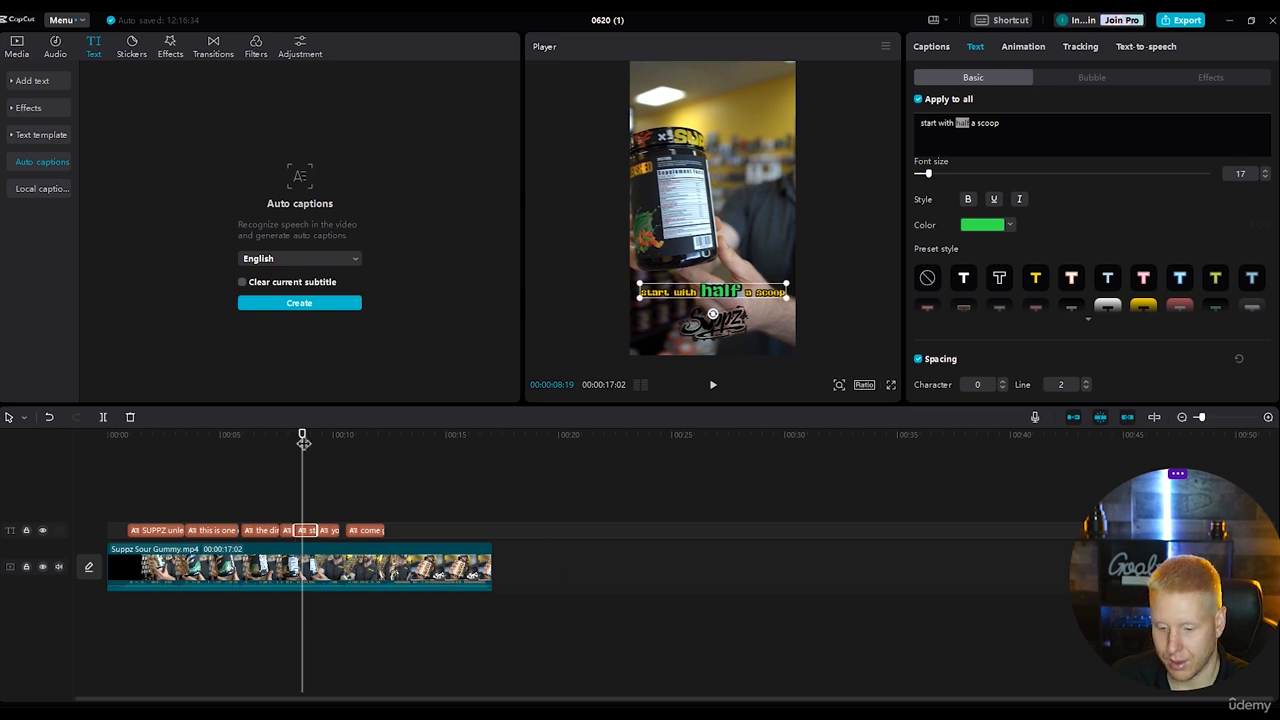
# Recolour the word "thank" in the "you'll thank me later" caption to white (FFFFFF) and enlarge it to font size 14.
pyautogui.click(710, 384)
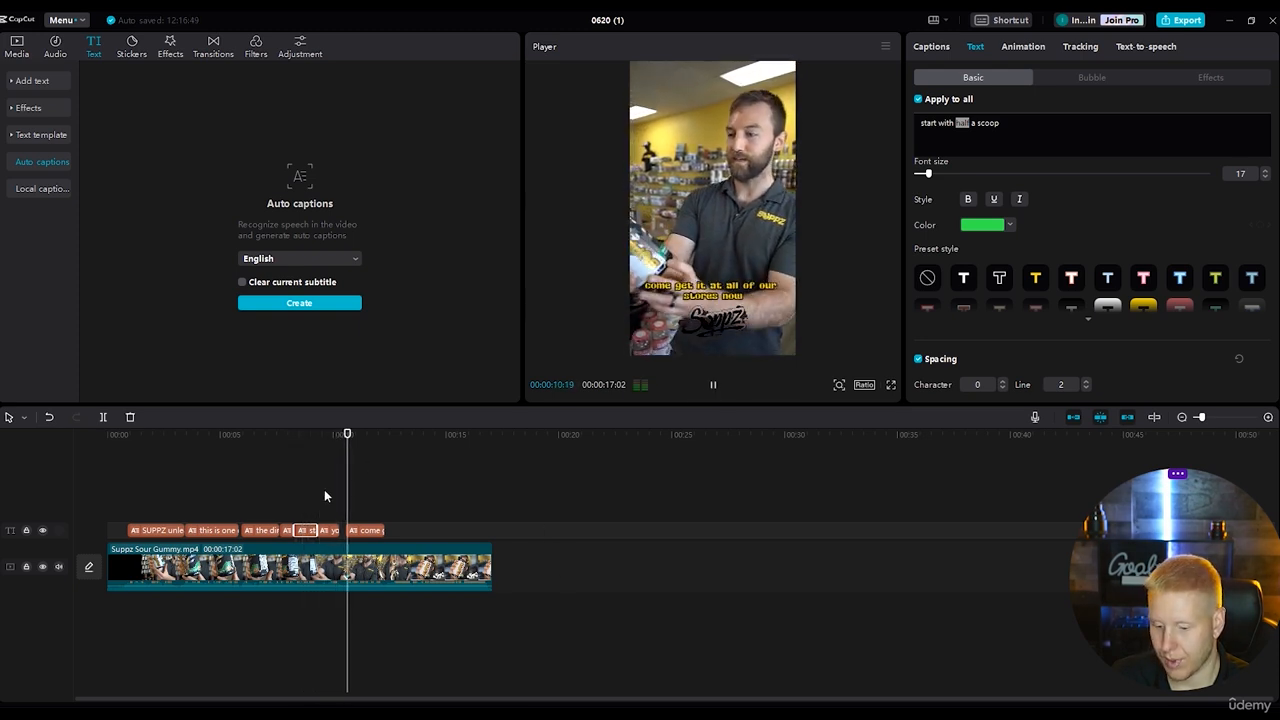
pyautogui.moveTo(352, 440); pyautogui.dragTo(326, 434)
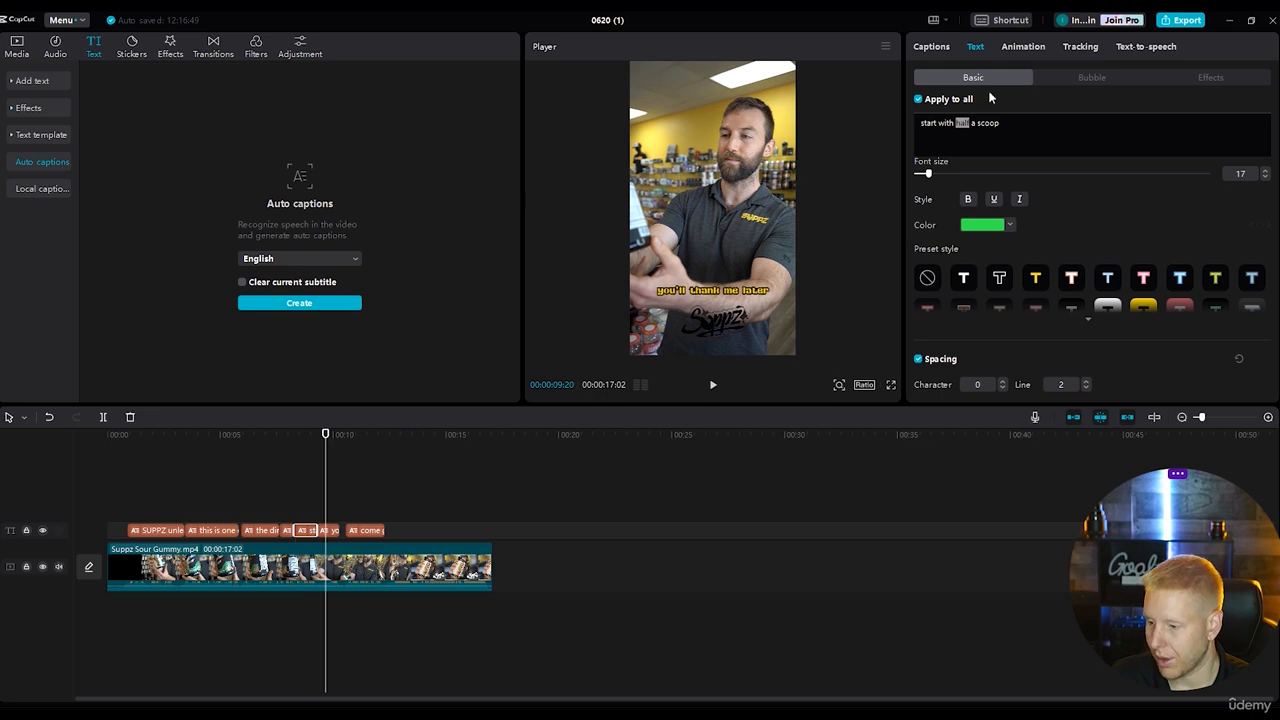
pyautogui.click(328, 530)
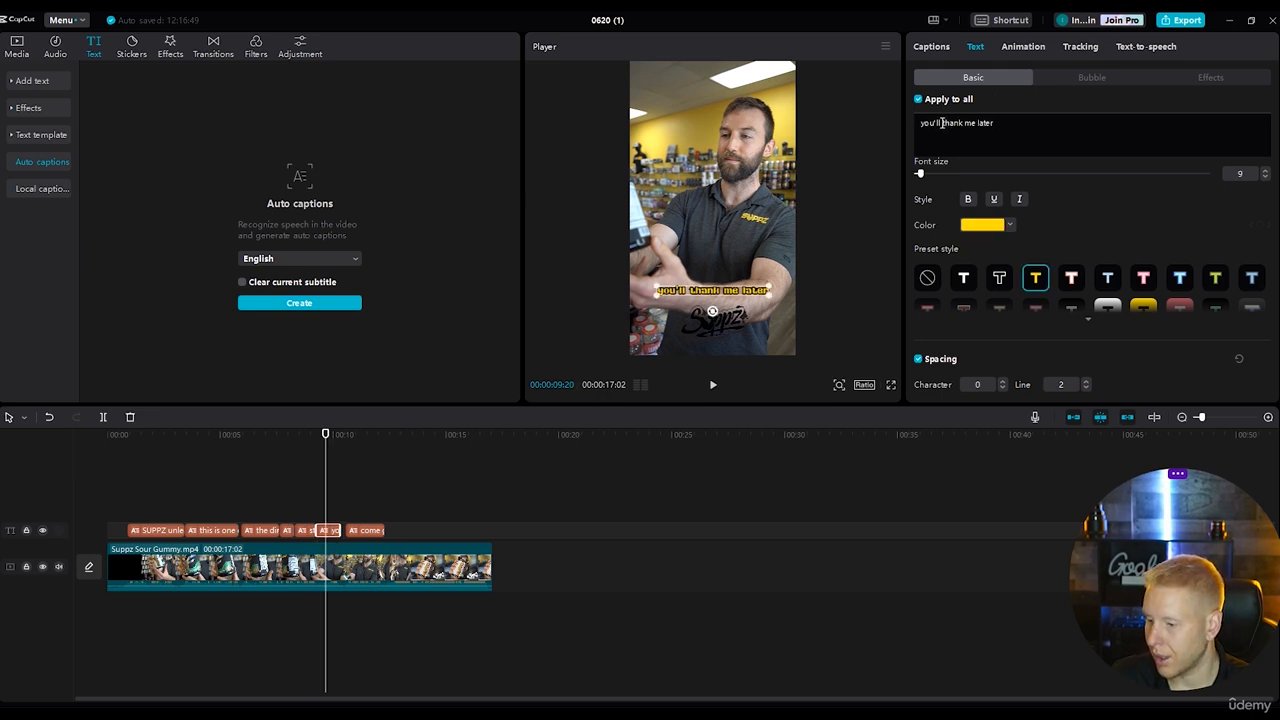
pyautogui.moveTo(942, 123); pyautogui.dragTo(963, 124)
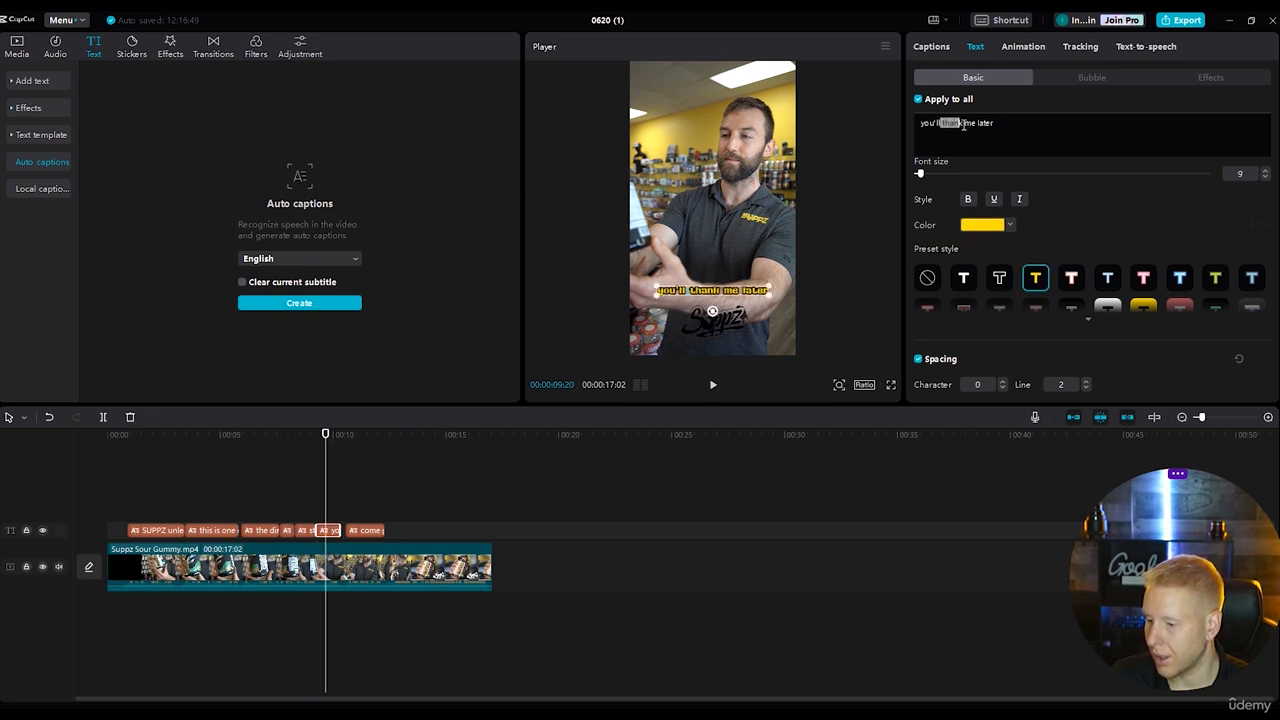
pyautogui.click(996, 227)
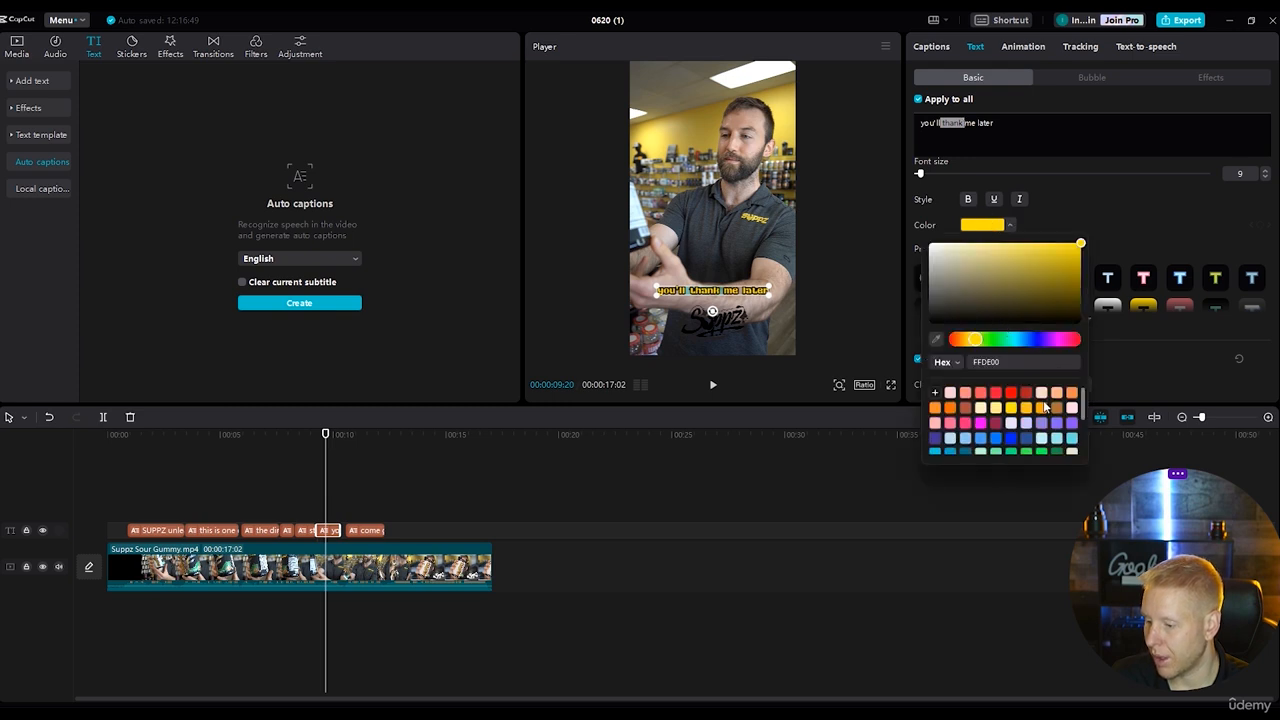
pyautogui.click(930, 245)
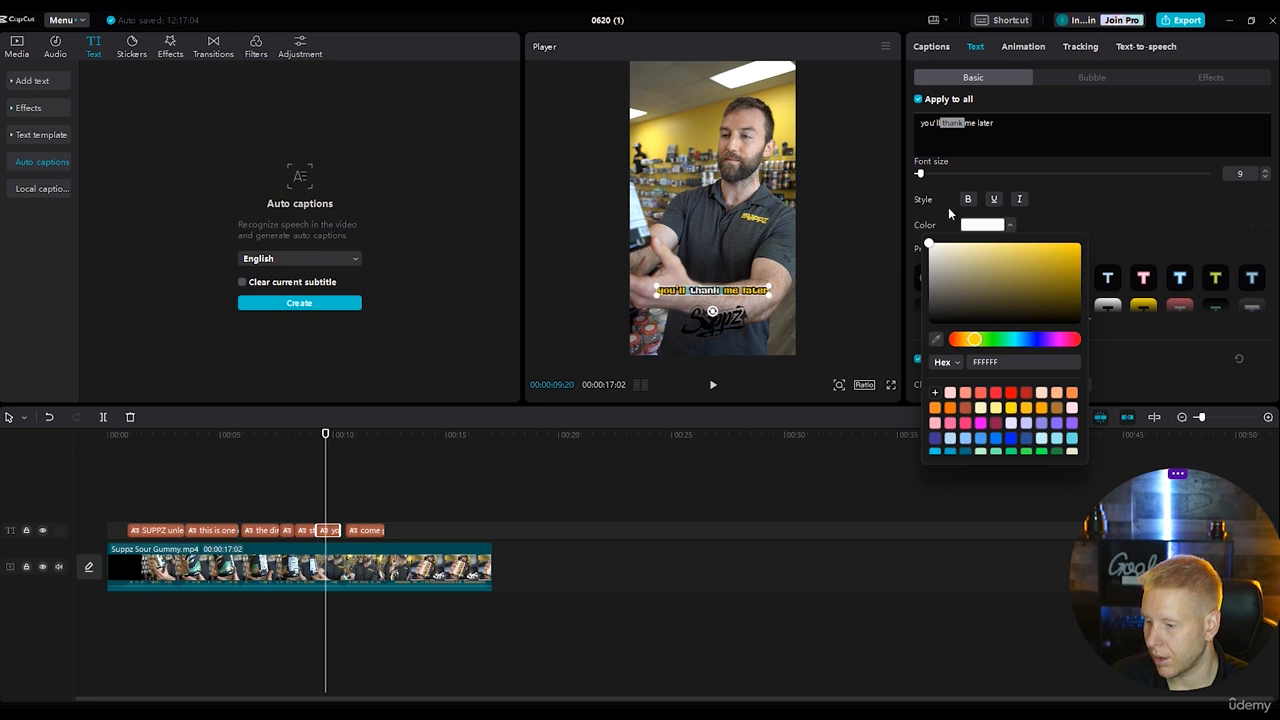
pyautogui.moveTo(920, 174); pyautogui.dragTo(926, 177)
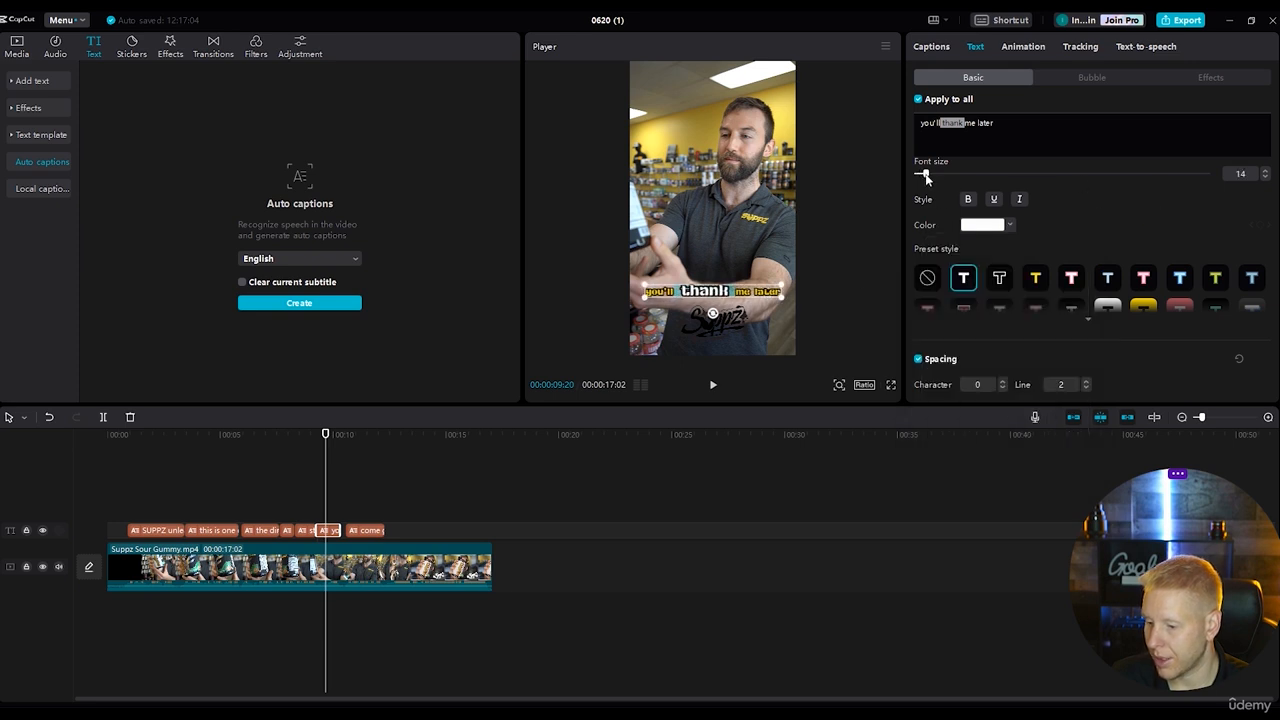
# Move "me later" onto its own caption line, add an exclamation mark after it, and set that line to font size 12.
pyautogui.click(967, 125)
pyautogui.press('Return')
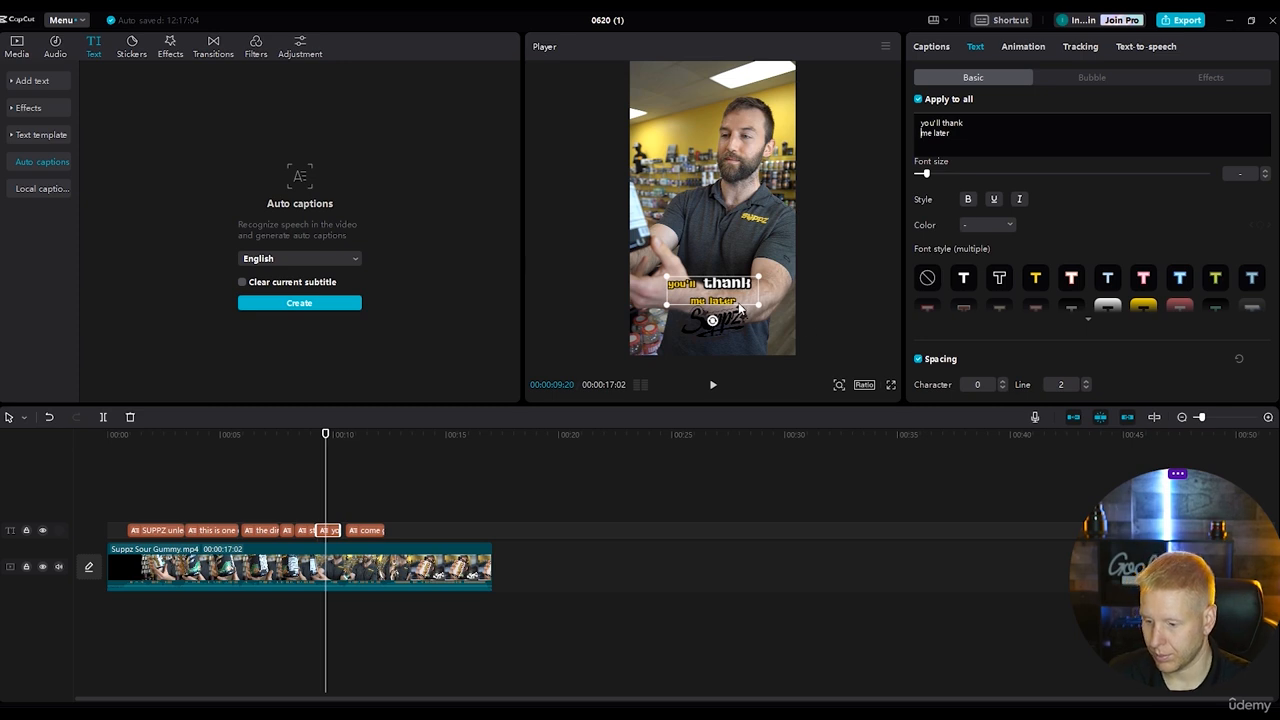
pyautogui.click(970, 152)
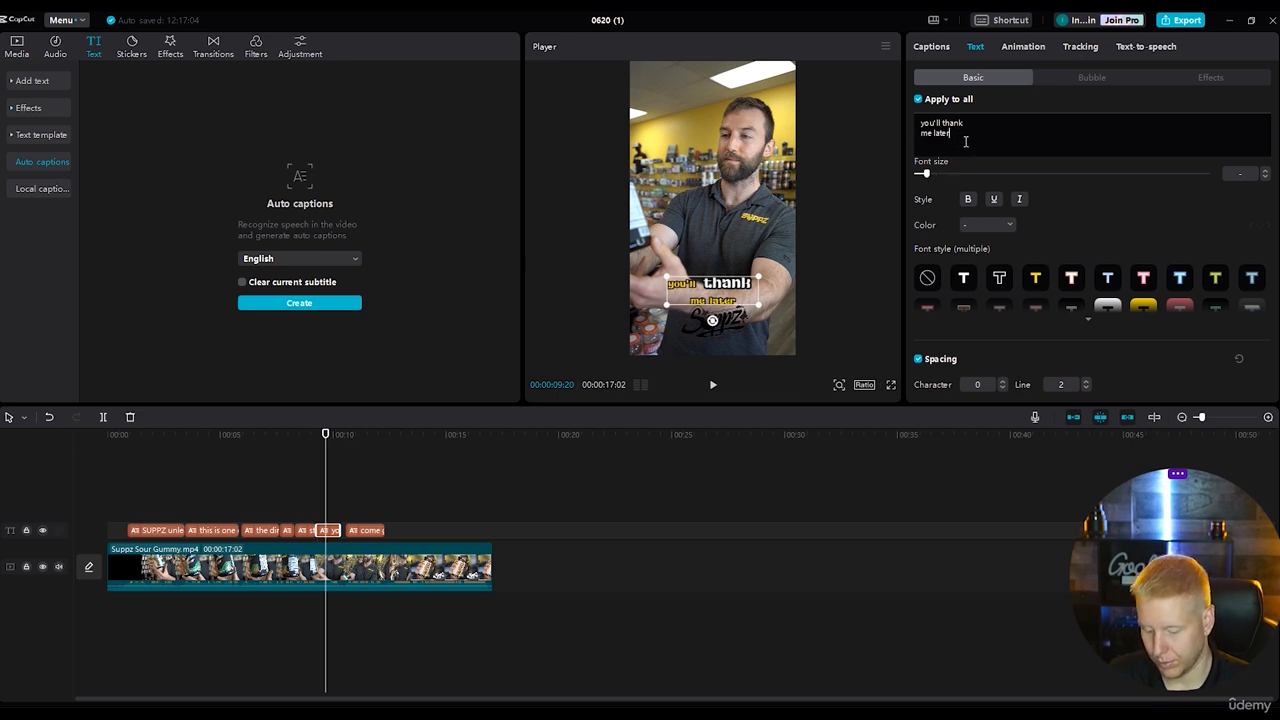
pyautogui.write('!')
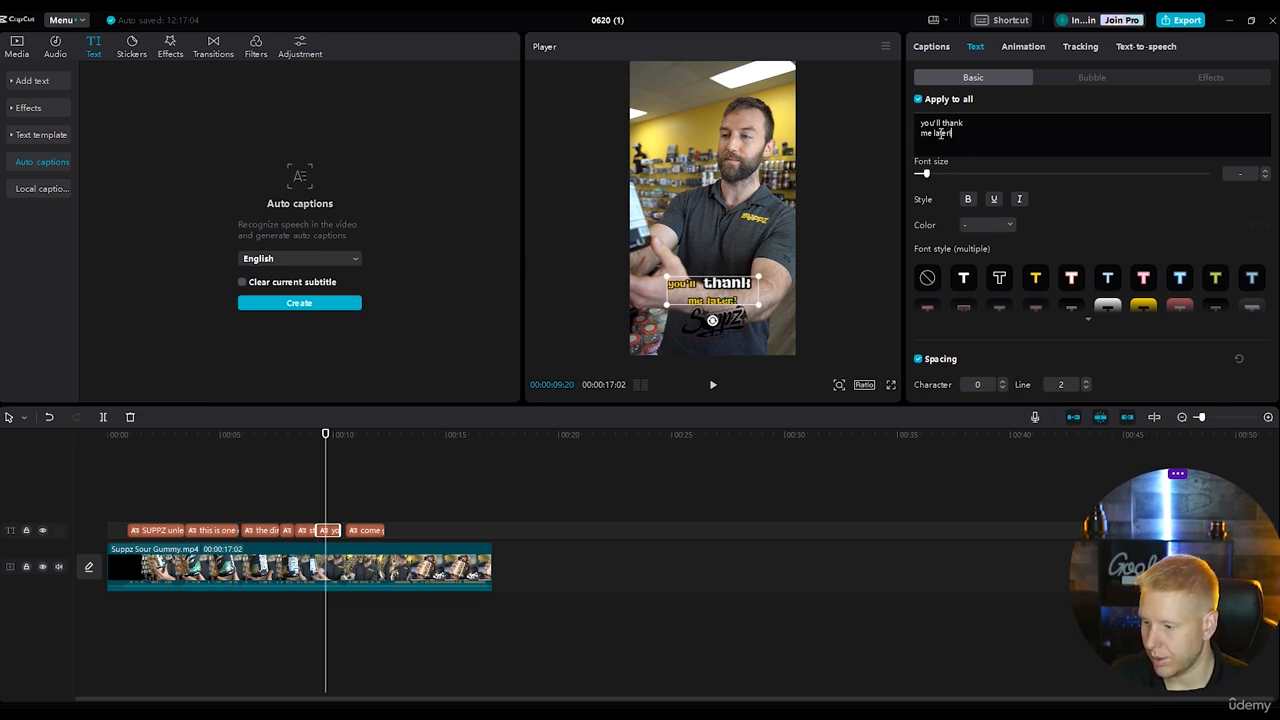
pyautogui.moveTo(951, 134); pyautogui.dragTo(926, 174)
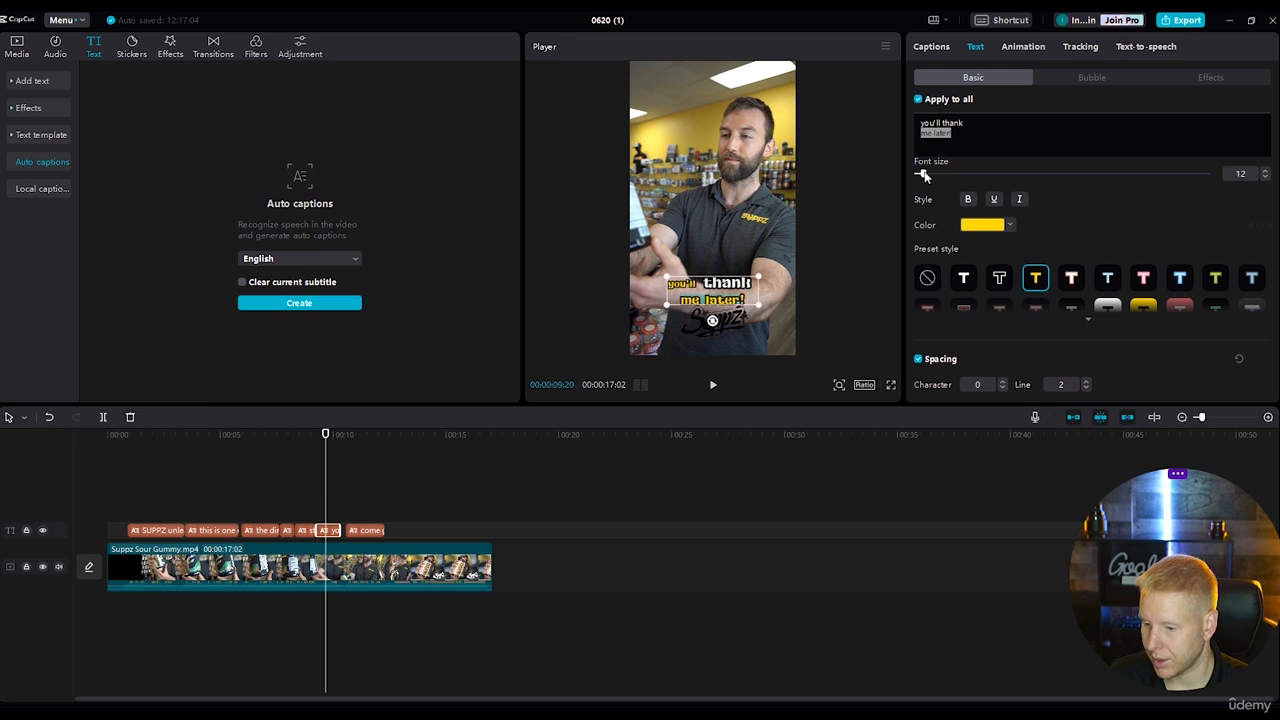
pyautogui.click(1027, 148)
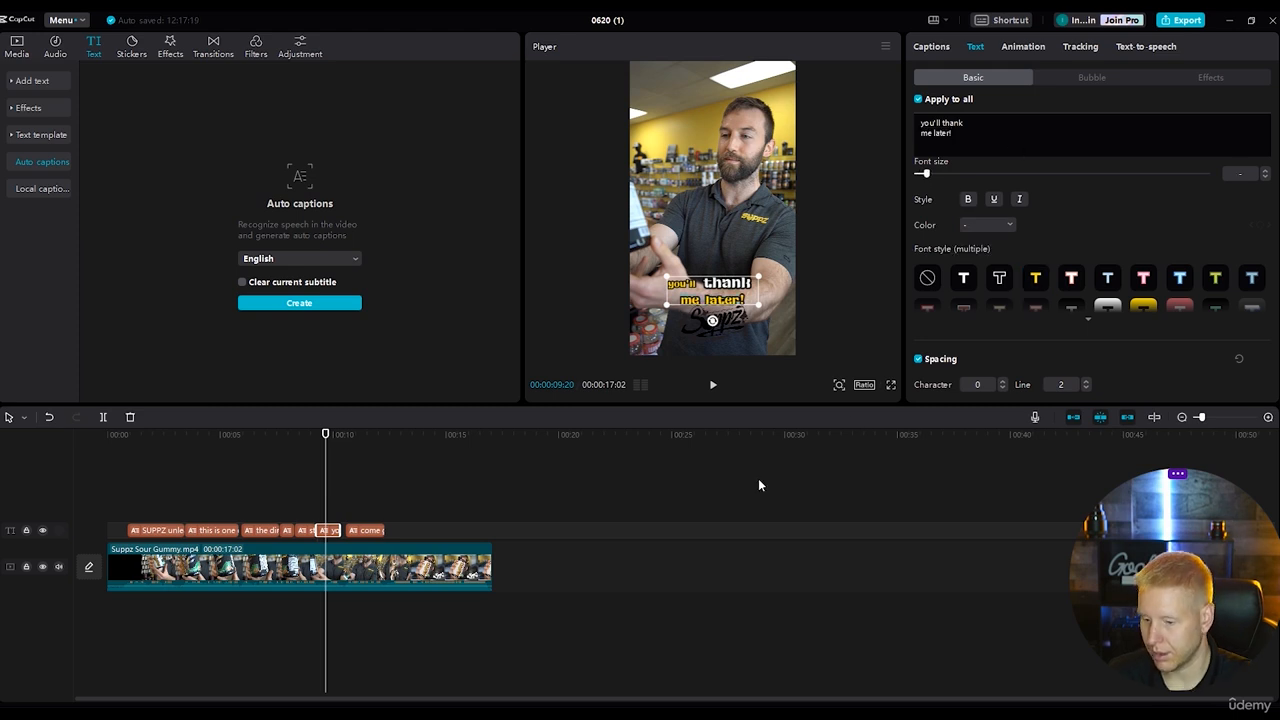
# Set the video frame of the held tub with the "Sour Gummy Flavor now" caption as the cover, without a template.
pyautogui.click(722, 508)
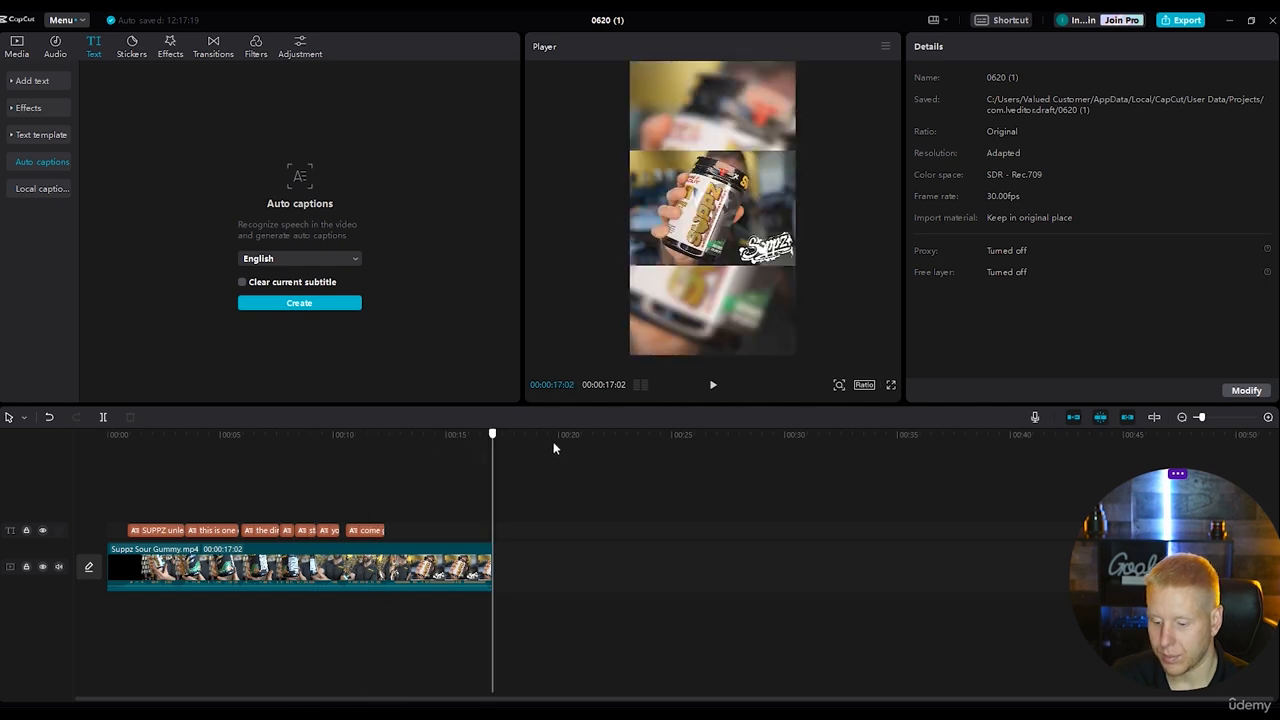
pyautogui.moveTo(492, 434); pyautogui.dragTo(36, 435)
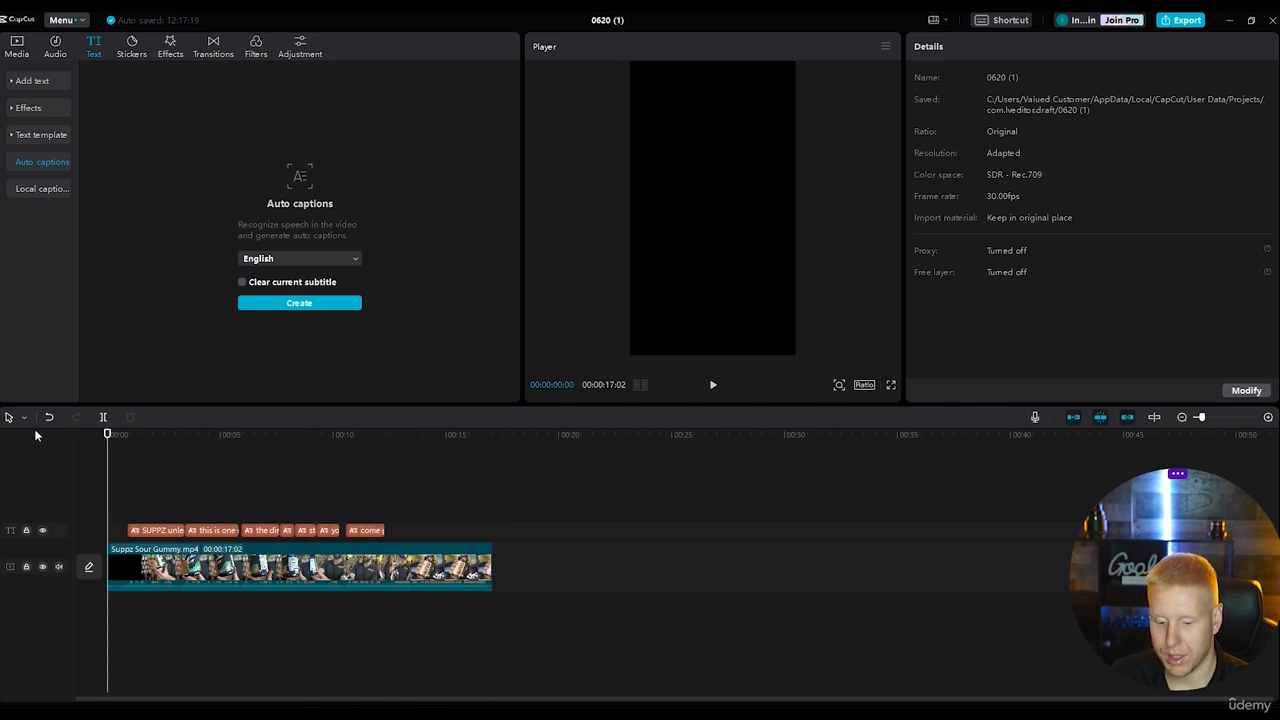
pyautogui.click(88, 568)
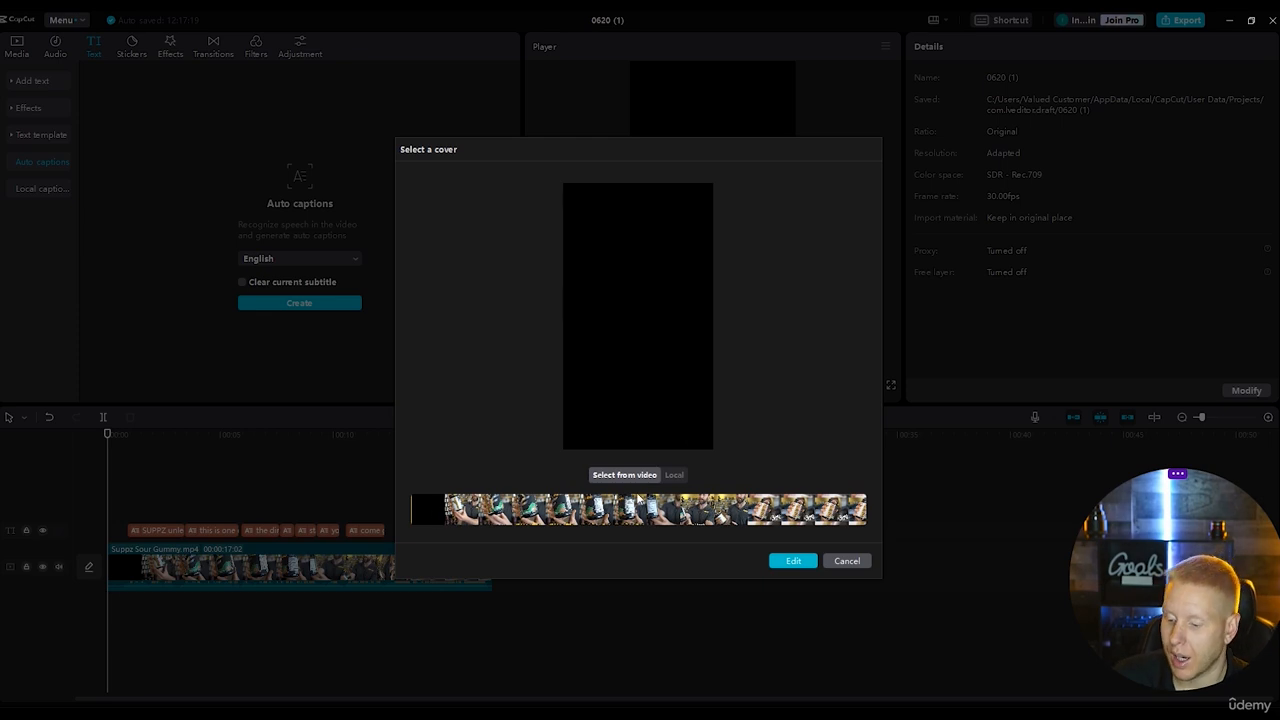
pyautogui.click(458, 504)
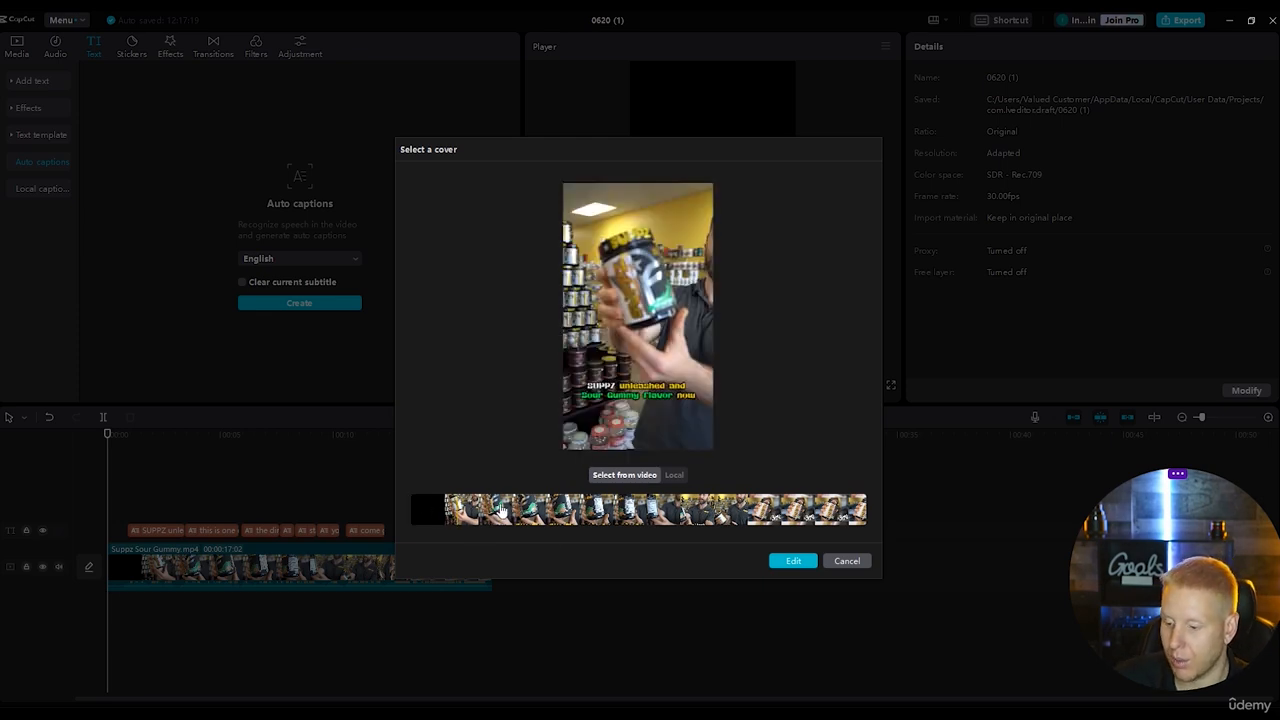
pyautogui.click(502, 510)
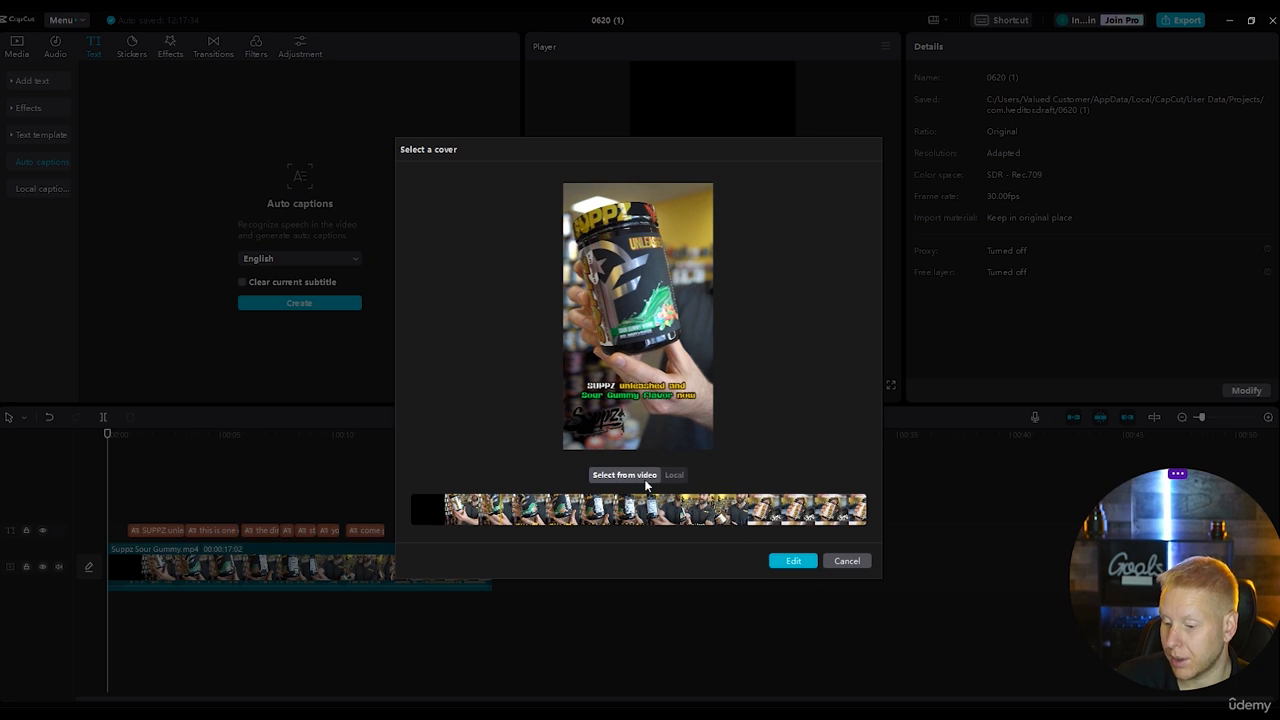
pyautogui.click(806, 561)
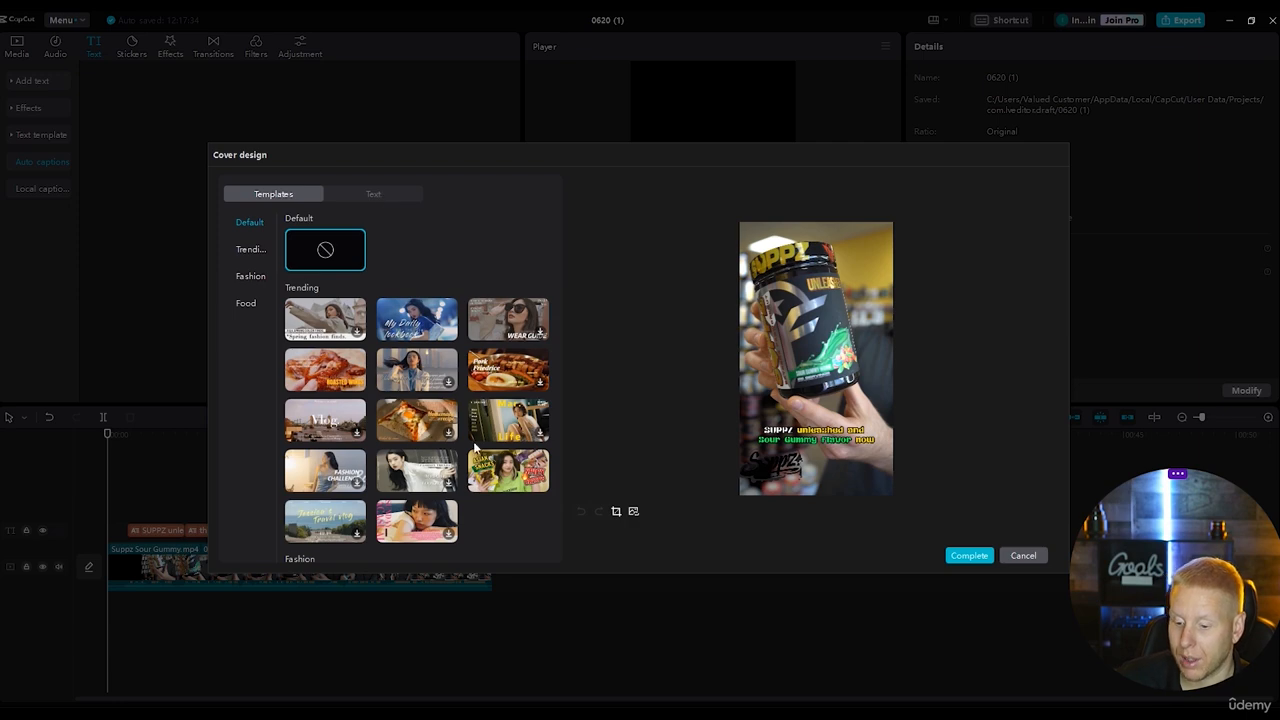
pyautogui.click(969, 556)
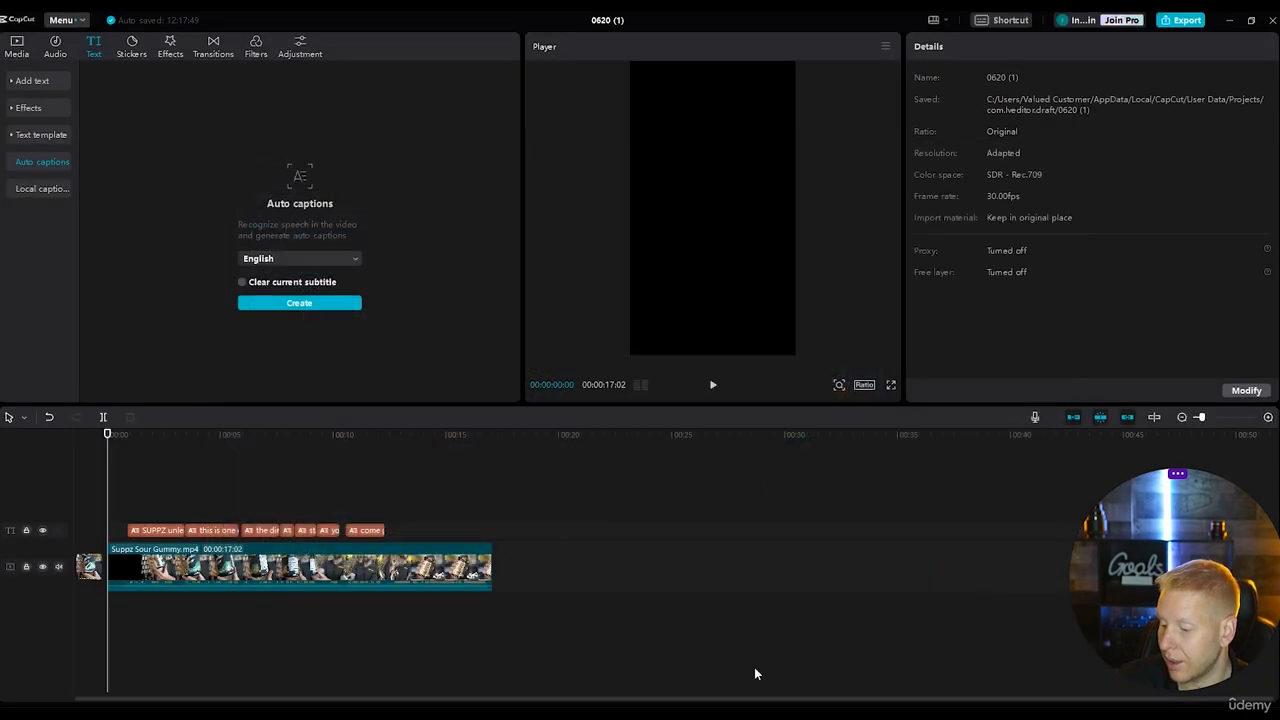
# Open the export settings, keep the resolution at 2K, and clear the default title.
pyautogui.moveTo(110, 434)
pyautogui.mouseDown()
pyautogui.moveTo(151, 440)
pyautogui.moveTo(107, 434)
pyautogui.mouseUp()
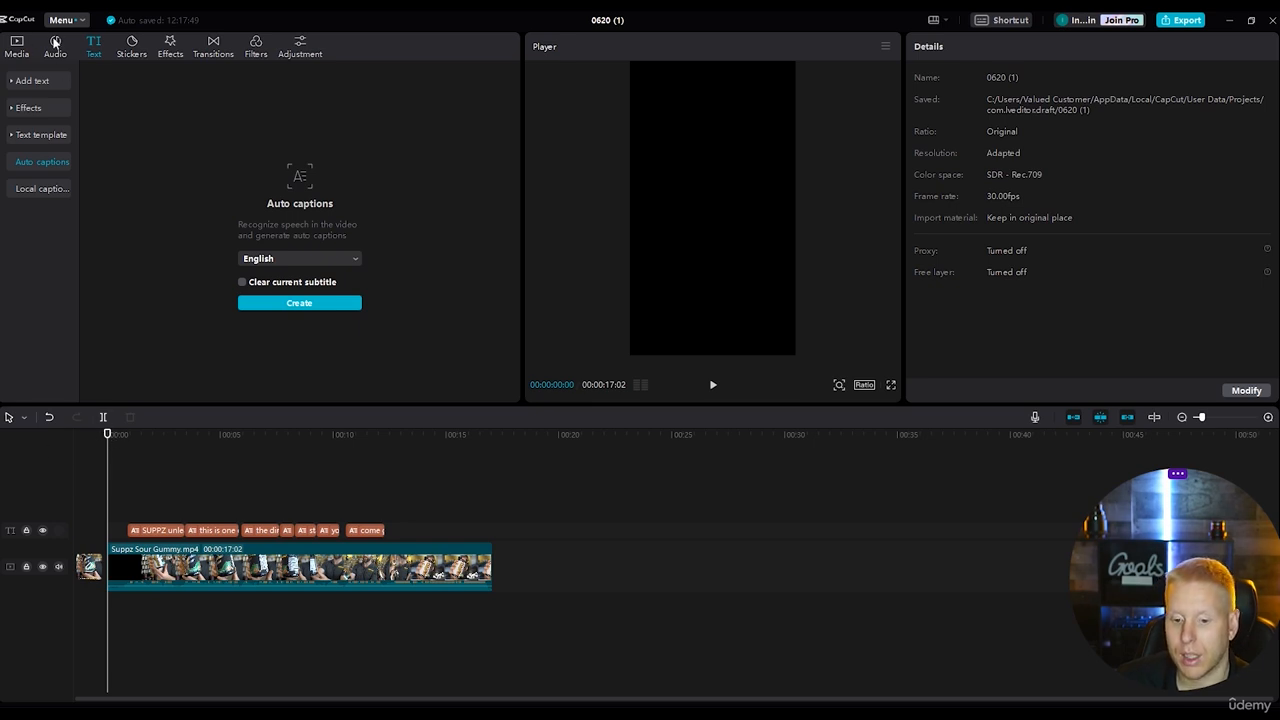
pyautogui.click(1183, 24)
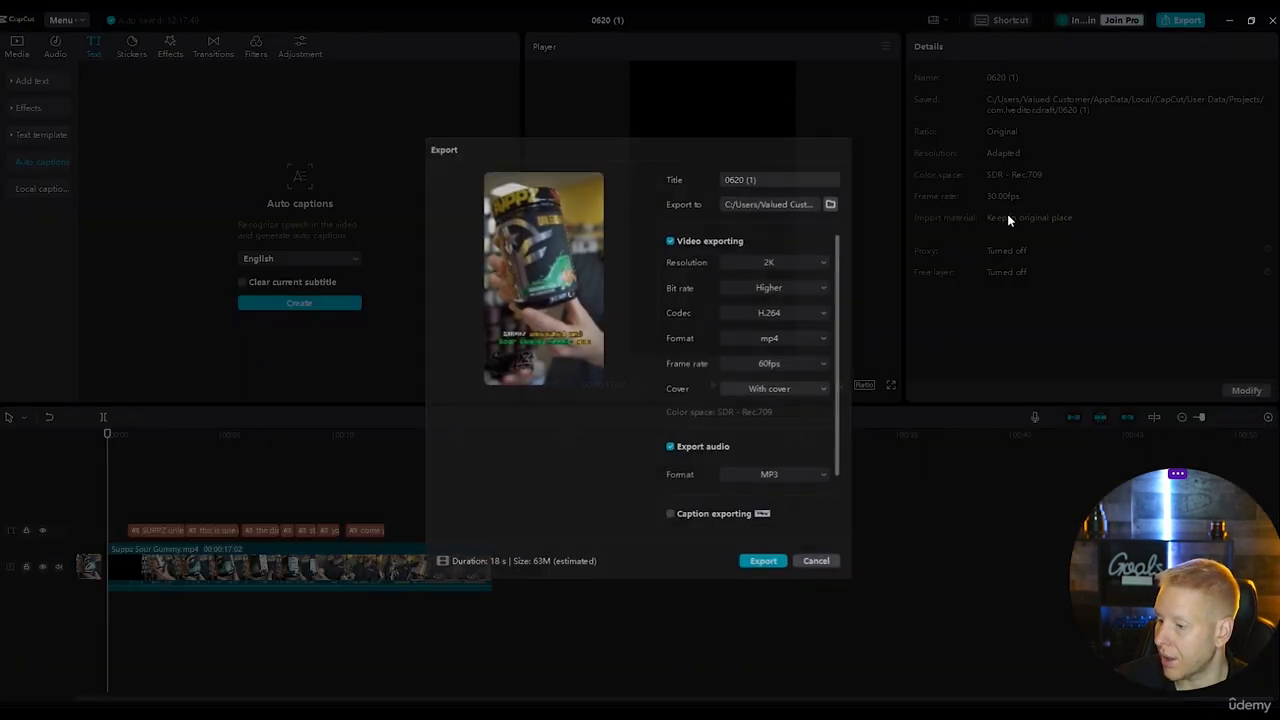
pyautogui.click(805, 261)
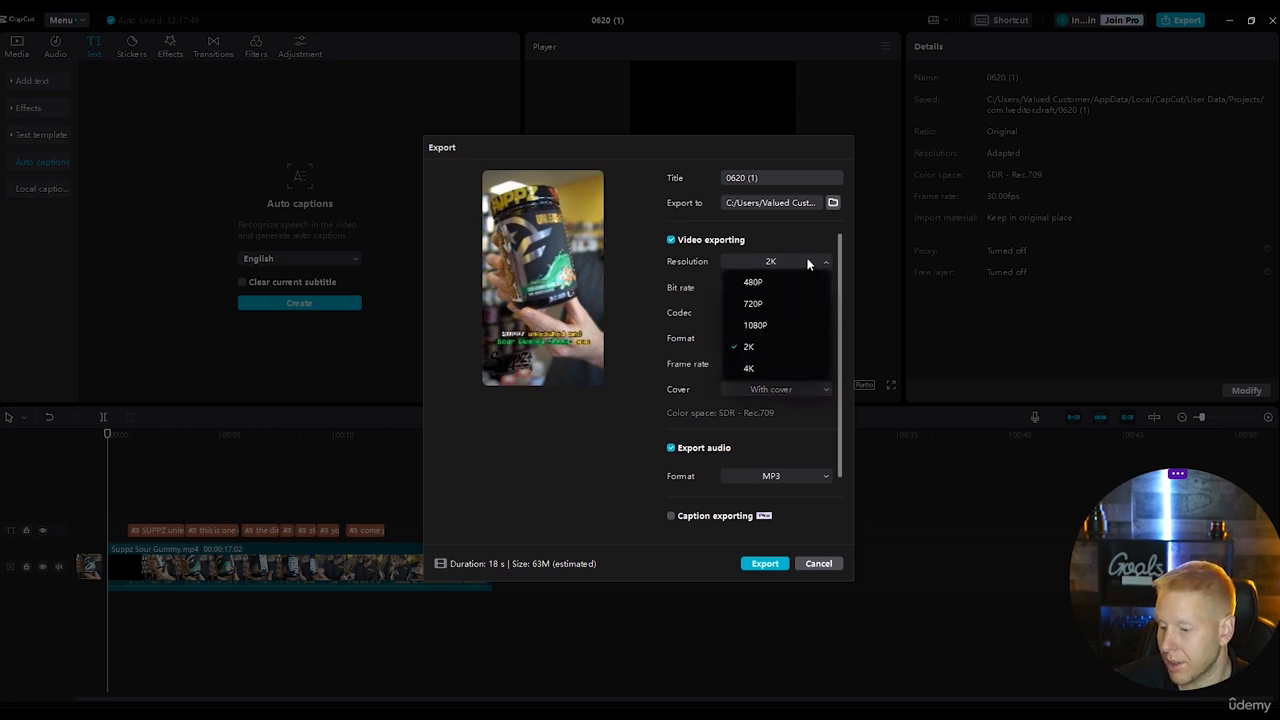
pyautogui.click(811, 260)
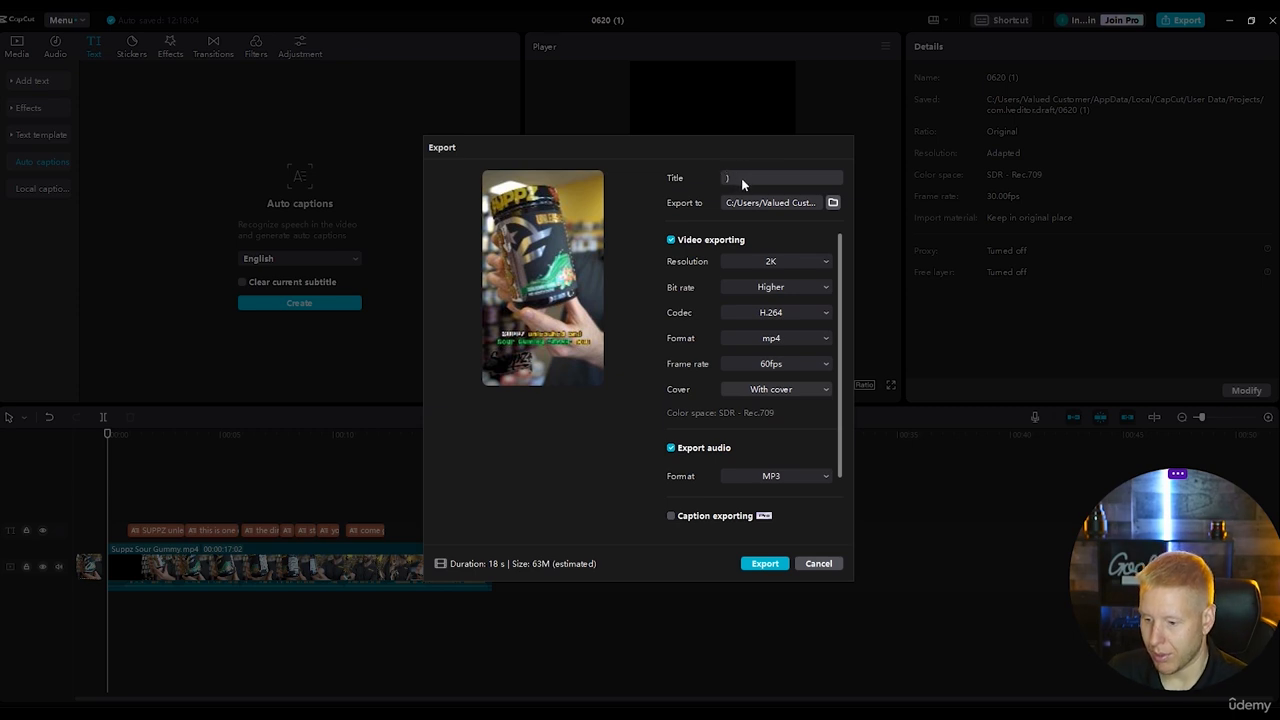
pyautogui.press('BackSpace')
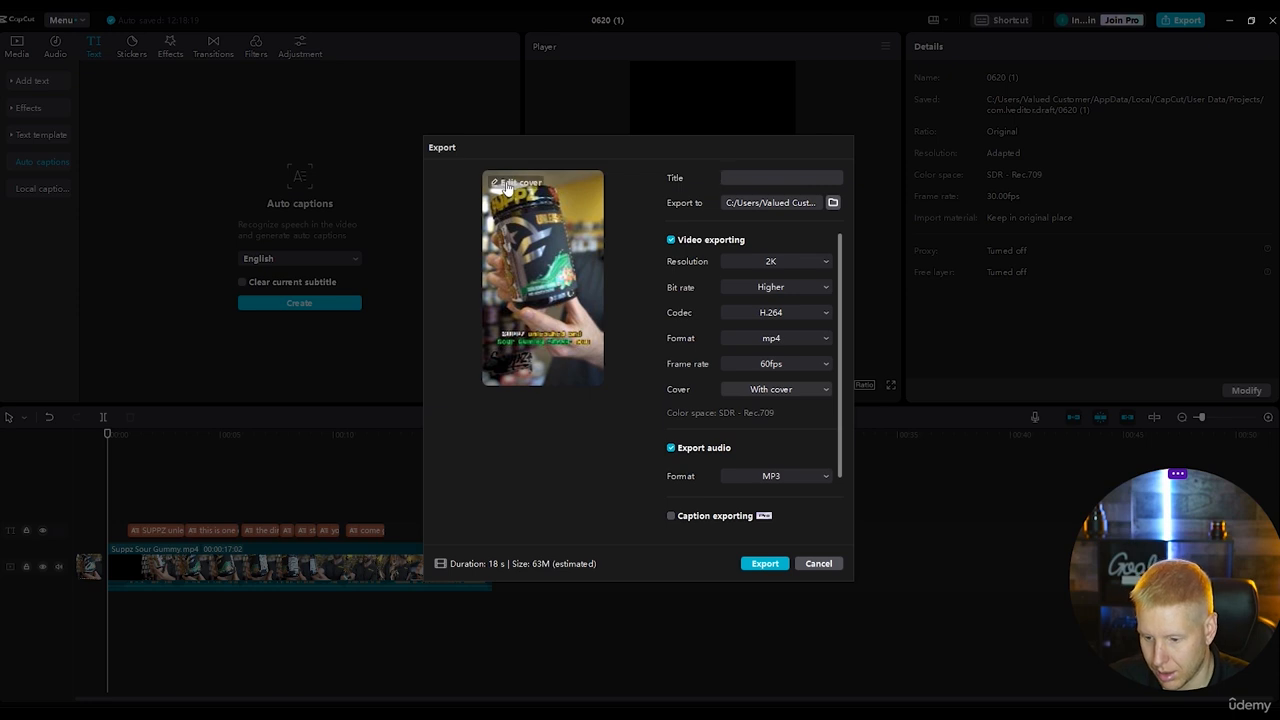
# Change the cover to the frame captioned "this is one of the most intense pre workouts we offer", without a template.
pyautogui.click(507, 186)
pyautogui.moveTo(472, 514); pyautogui.dragTo(516, 517)
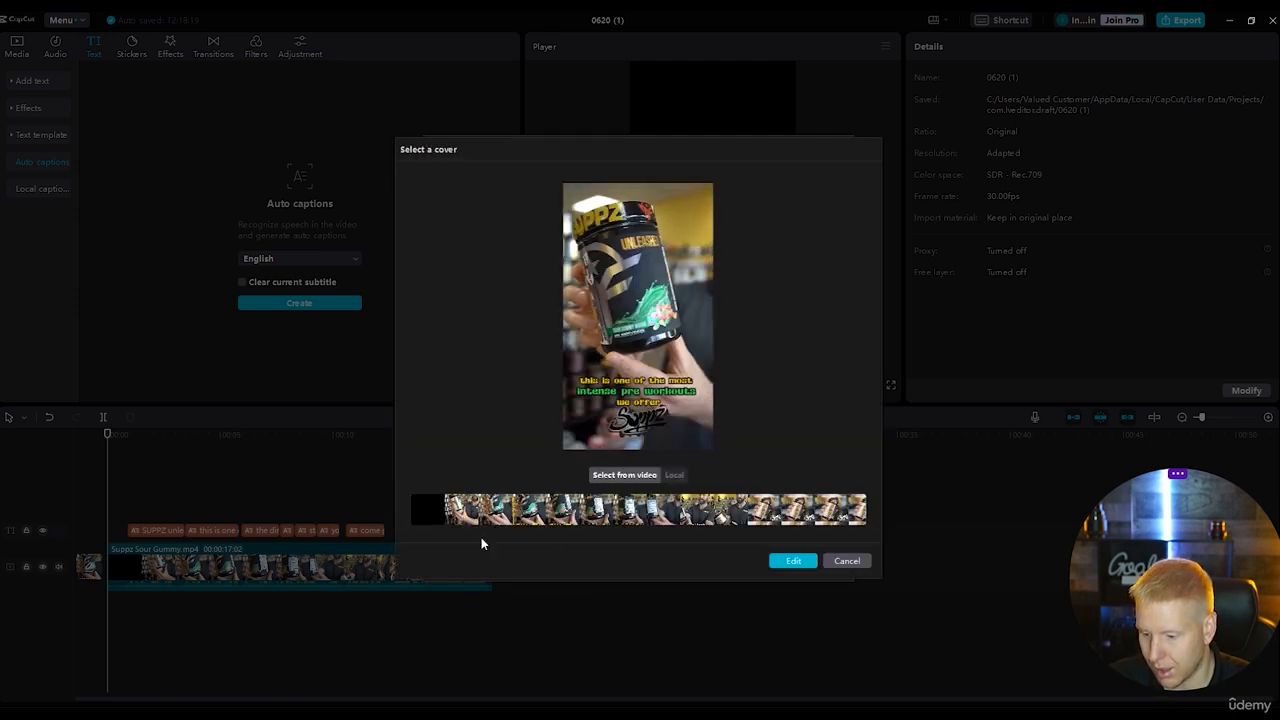
pyautogui.click(793, 560)
pyautogui.click(969, 556)
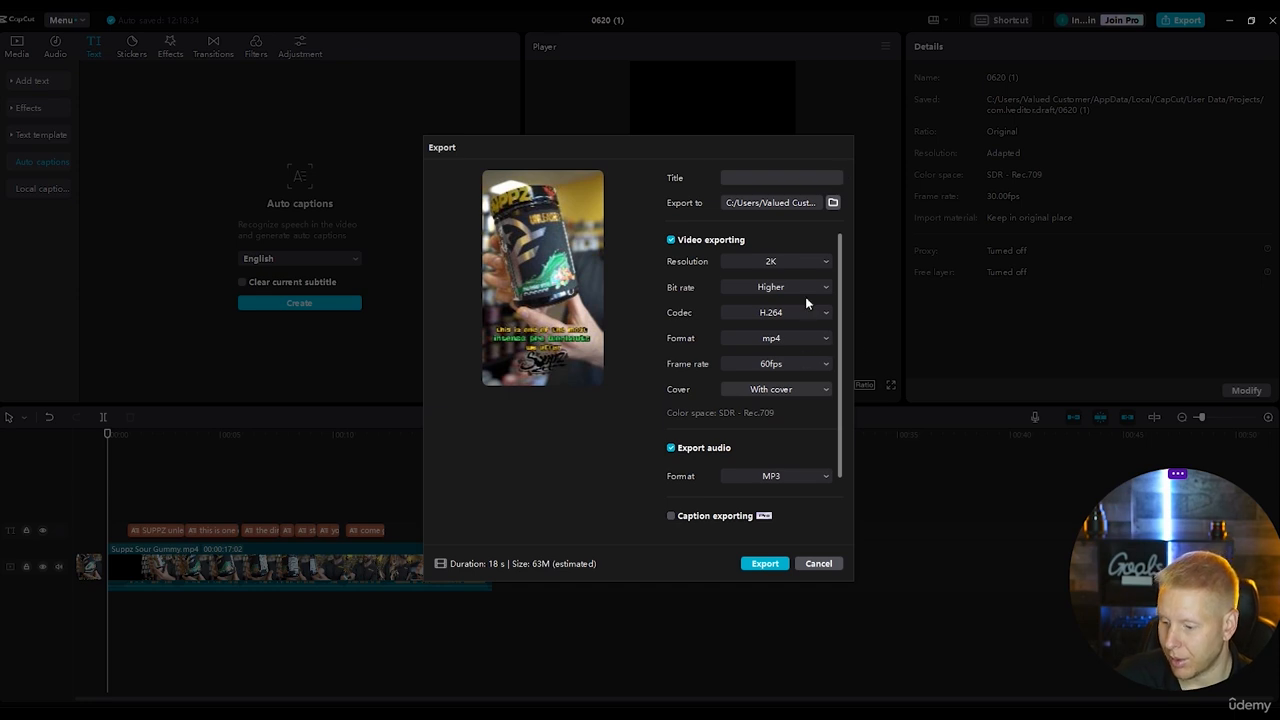
# Set the export frame rate to 24fps.
pyautogui.click(823, 364)
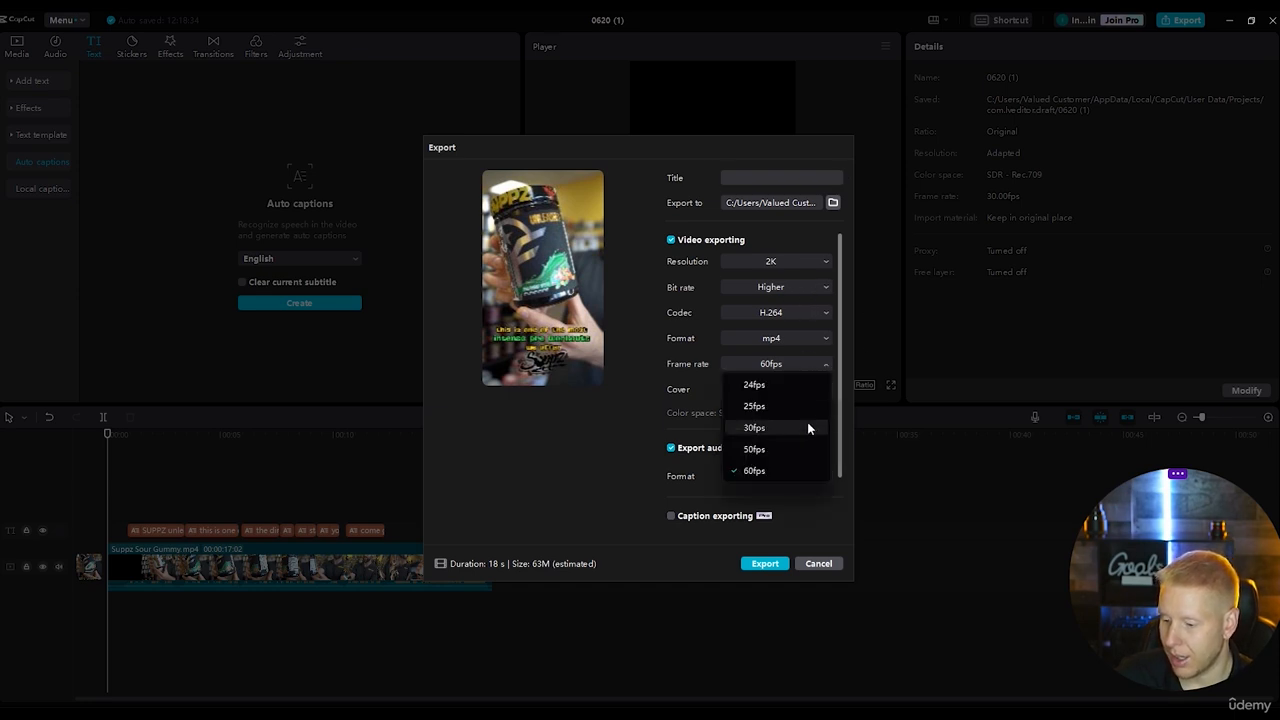
pyautogui.click(799, 384)
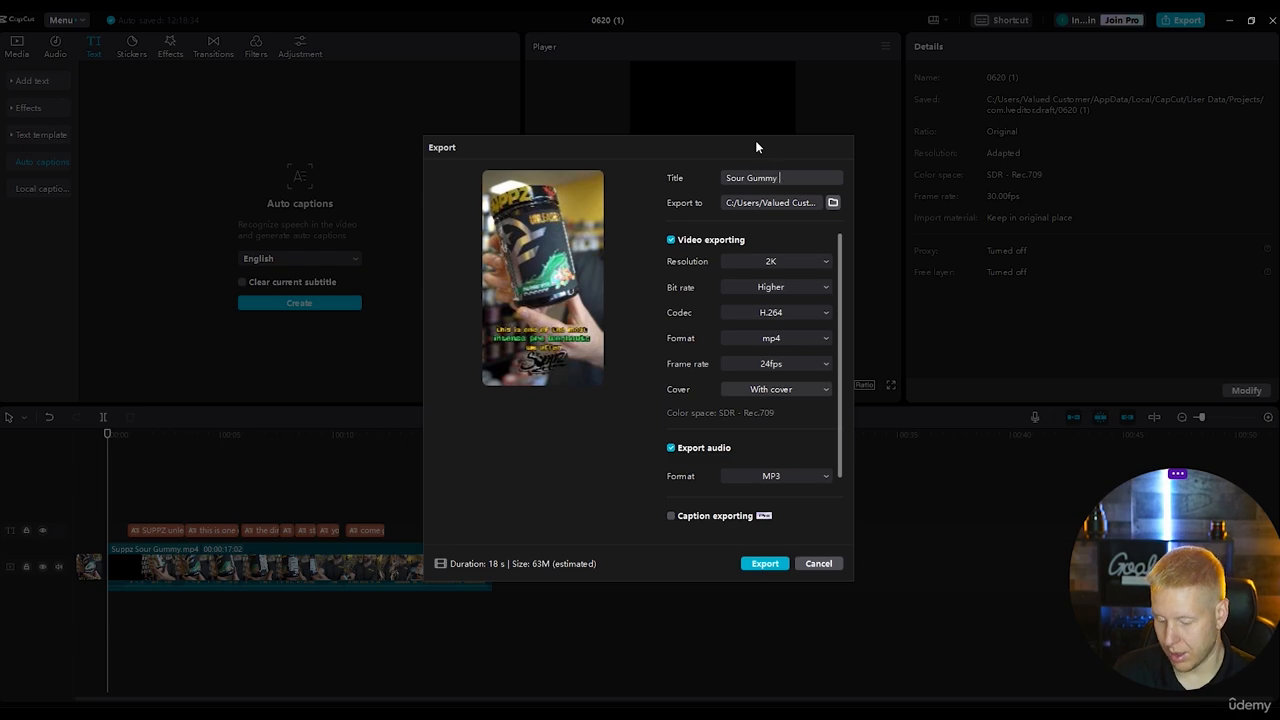
# Title the export "Sour Gummy Reel" and set the export location to the Sour Gummy folder in I:/Suppz.
pyautogui.write('eel')
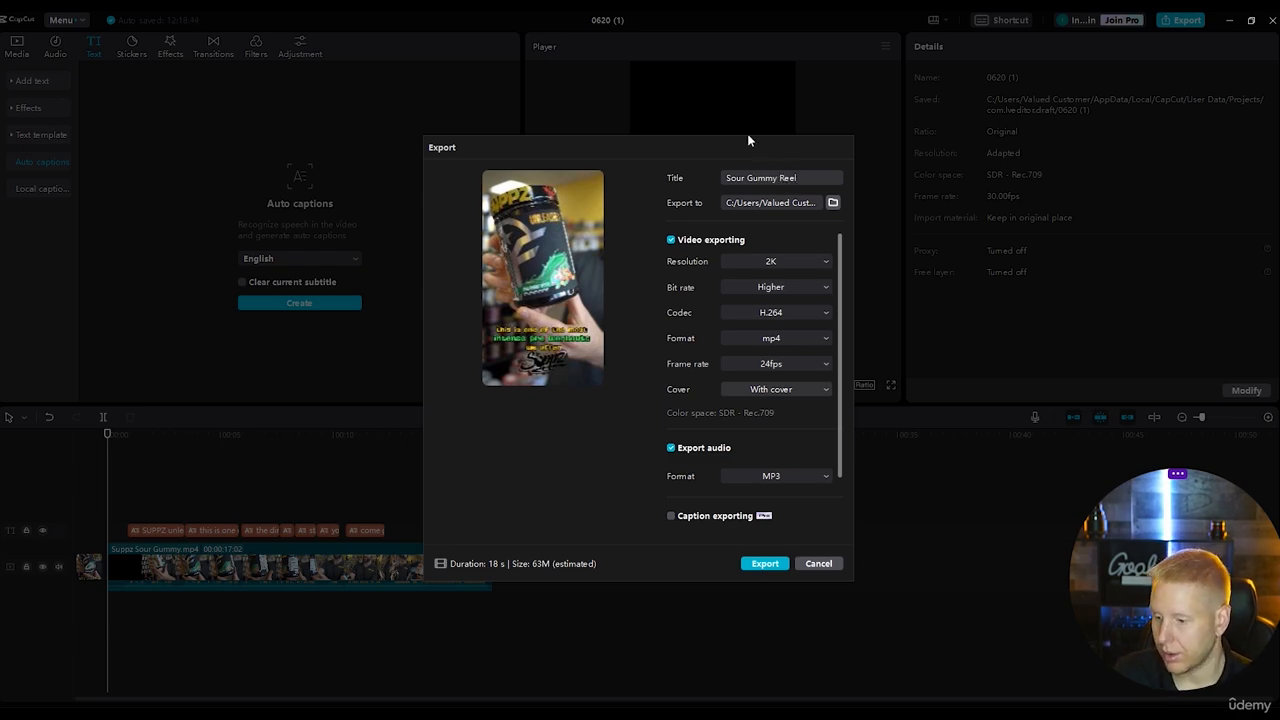
pyautogui.click(833, 203)
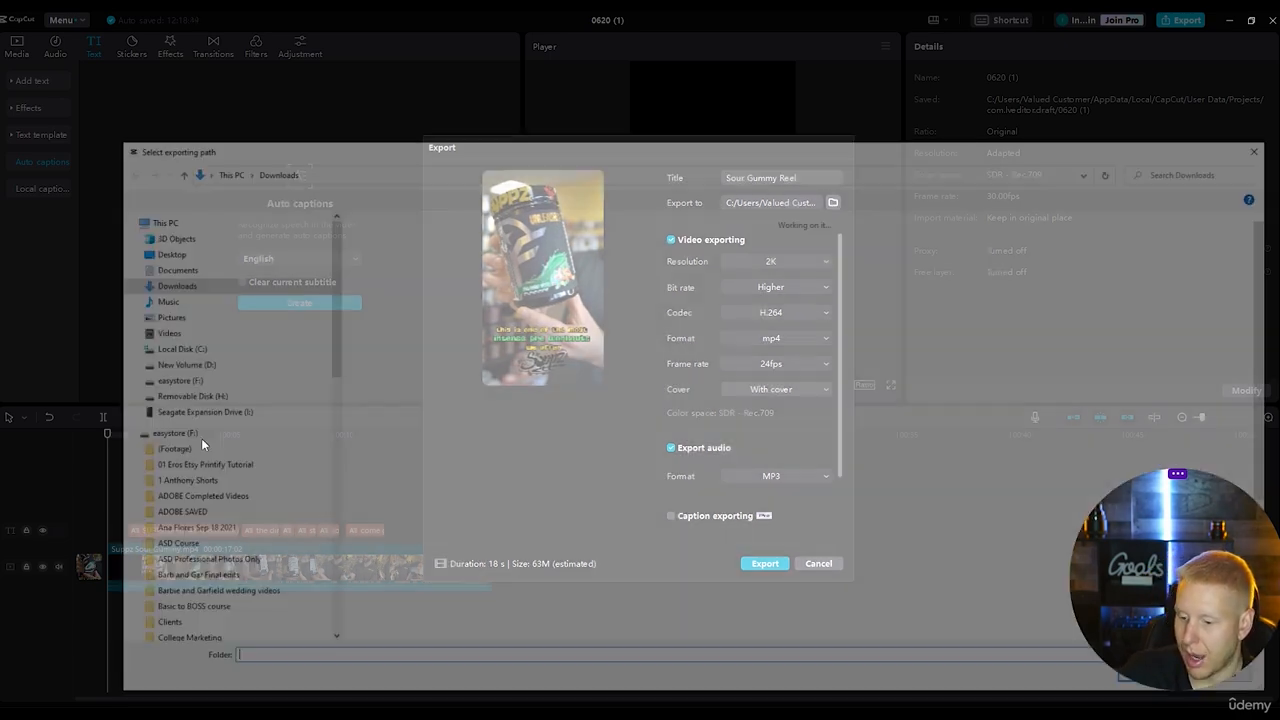
pyautogui.press('Escape')
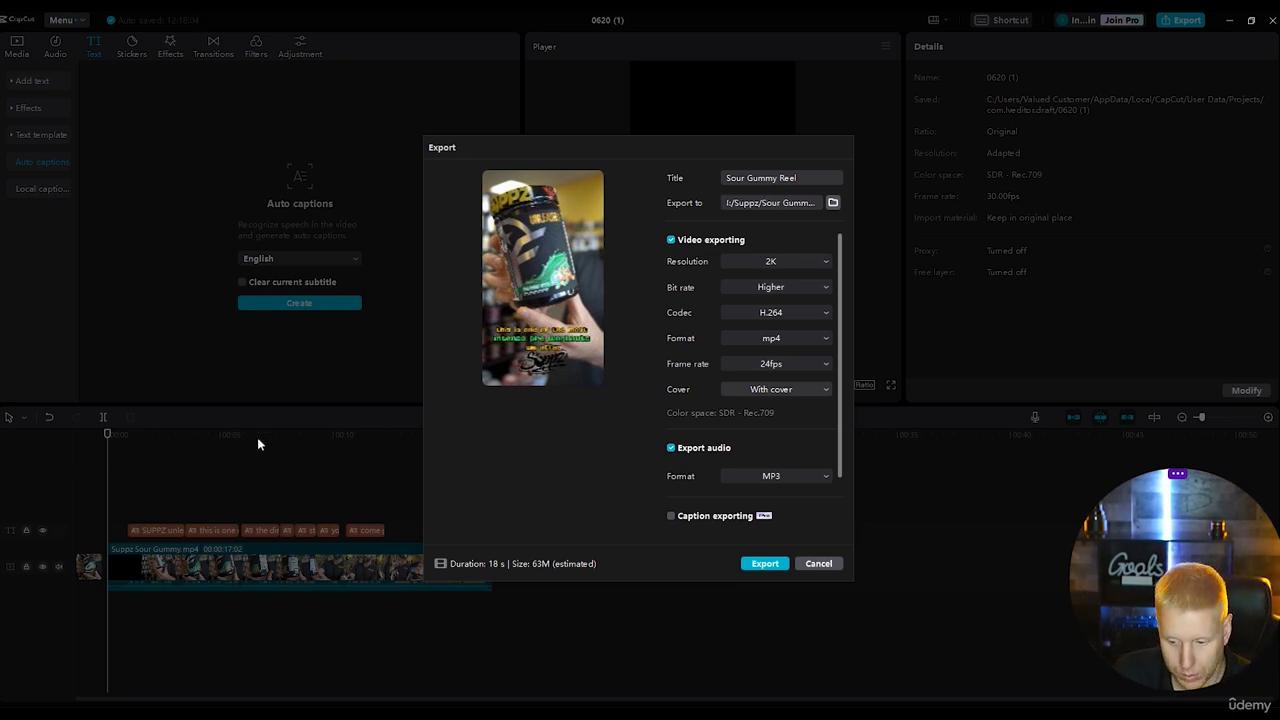
# Export the video and dismiss the TikTok sharing dialog without publishing.
pyautogui.click(756, 563)
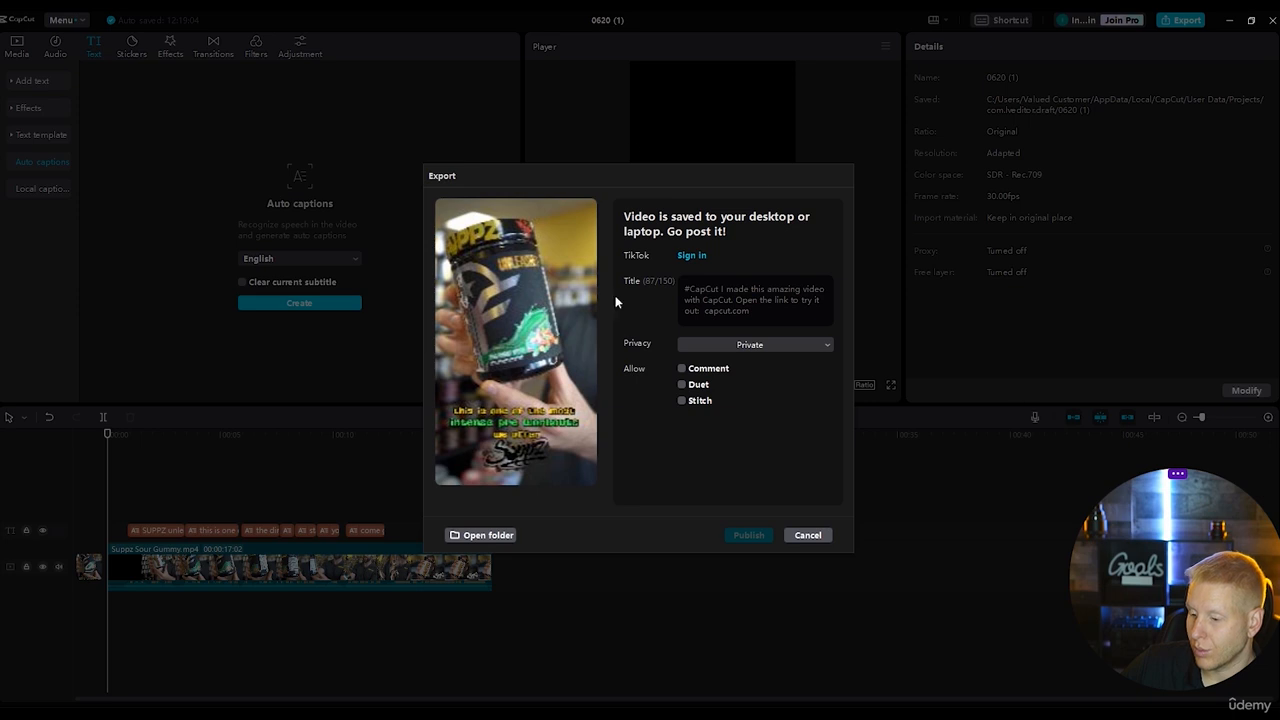
pyautogui.click(808, 535)
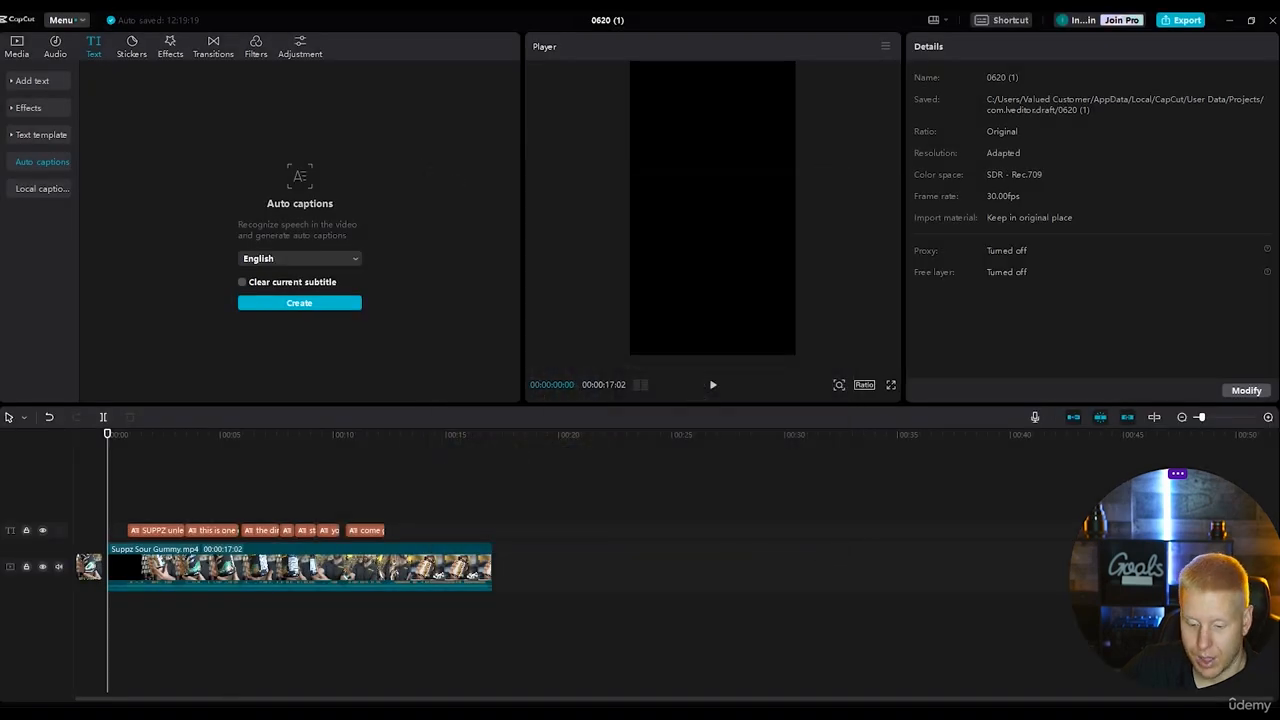
# Switch to Premiere Pro and create a new project named "Suppz Reelz 1" in I:\Suppz without selecting any media.
pyautogui.press('super+e')
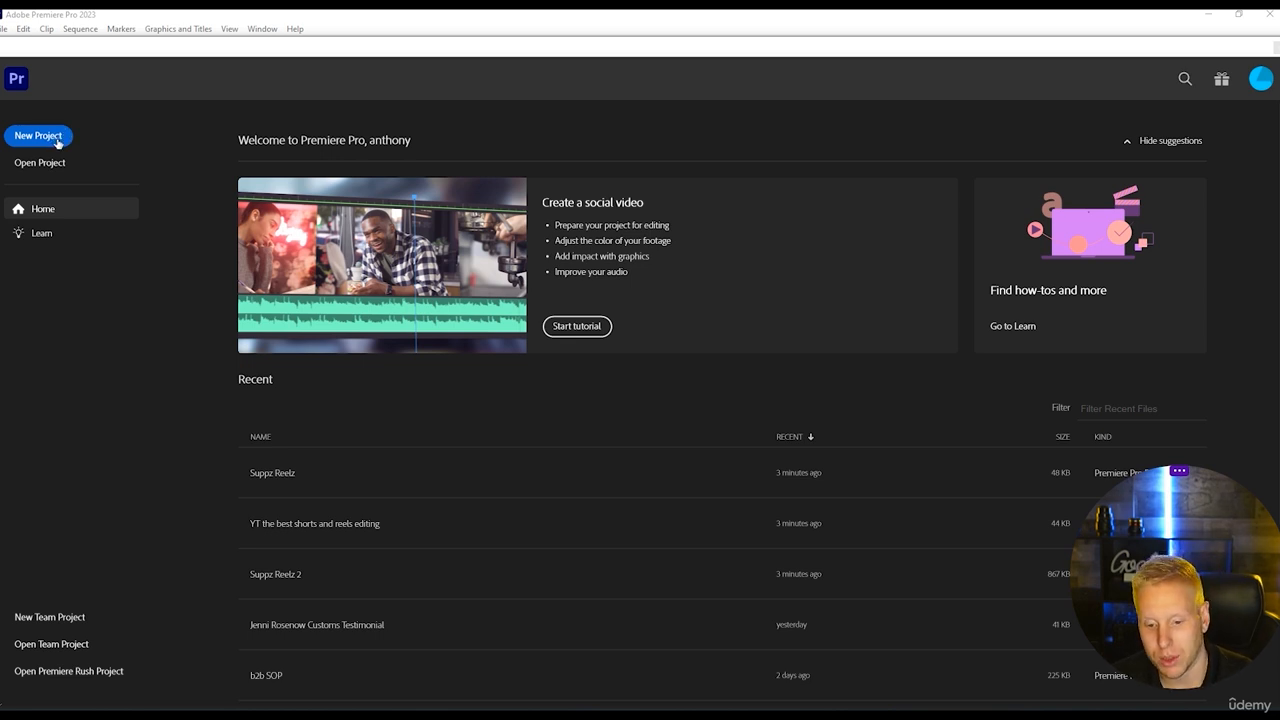
pyautogui.click(55, 139)
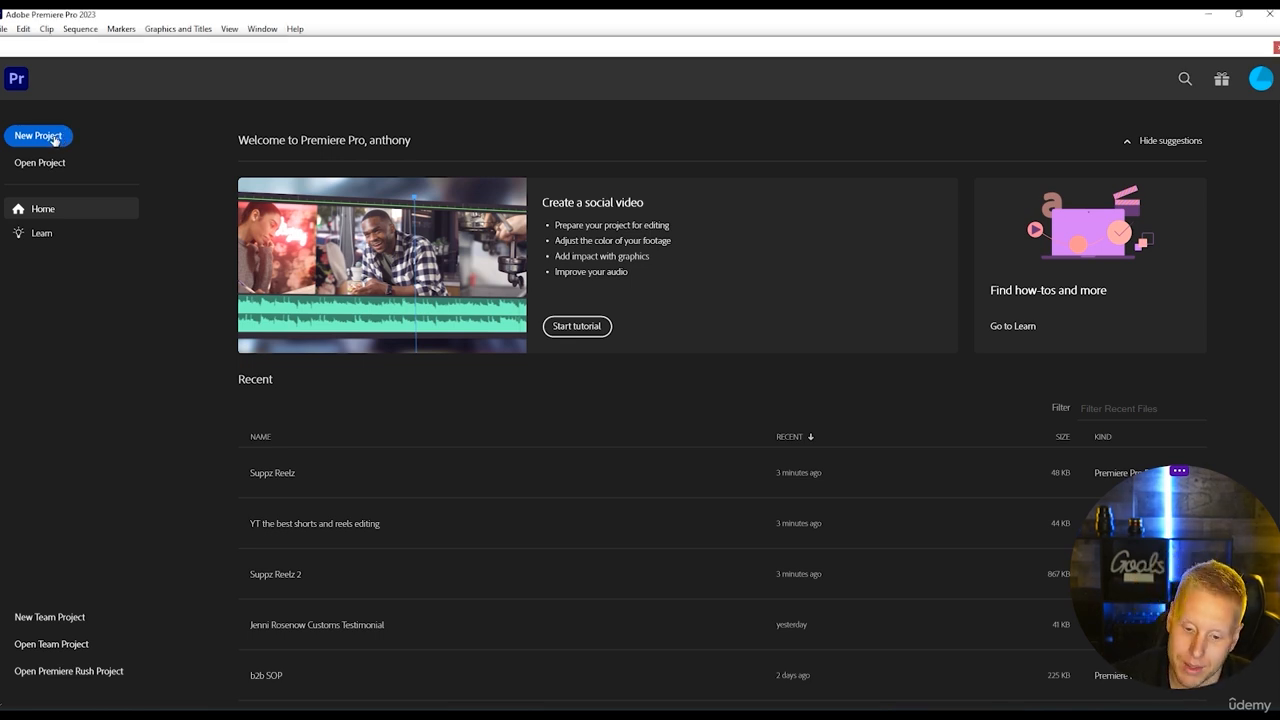
pyautogui.click(120, 80)
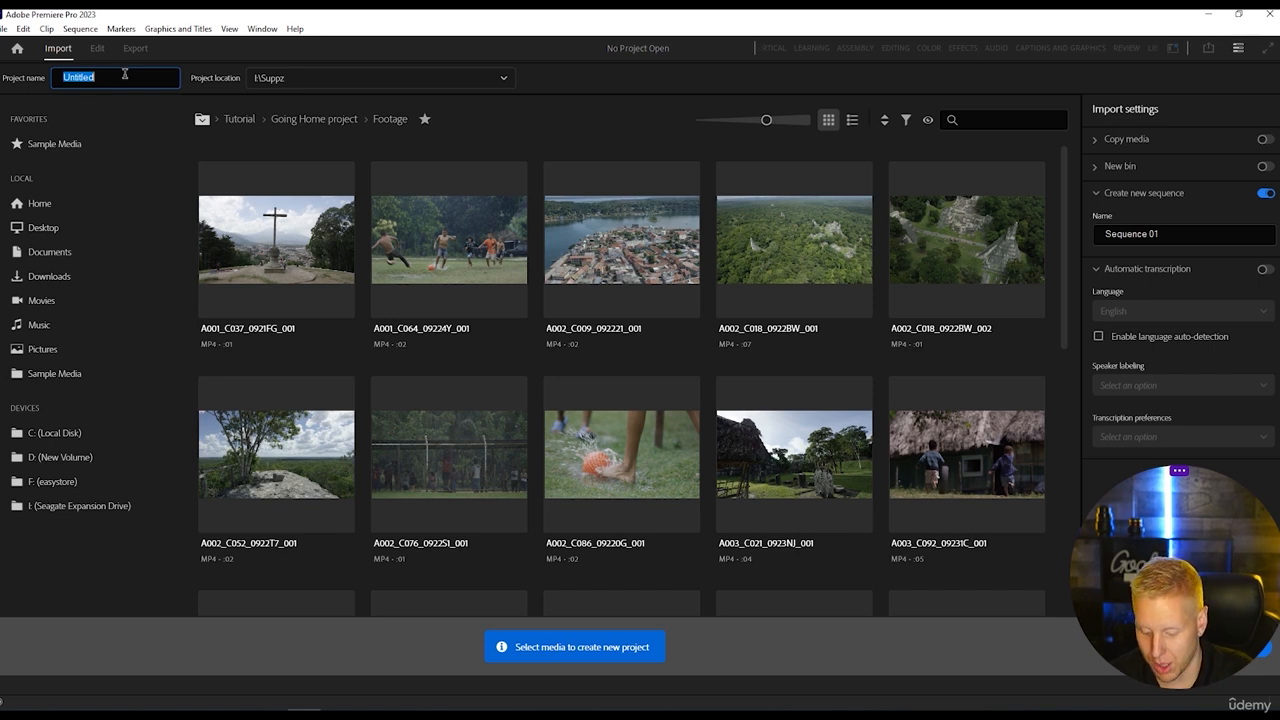
pyautogui.write('Su')
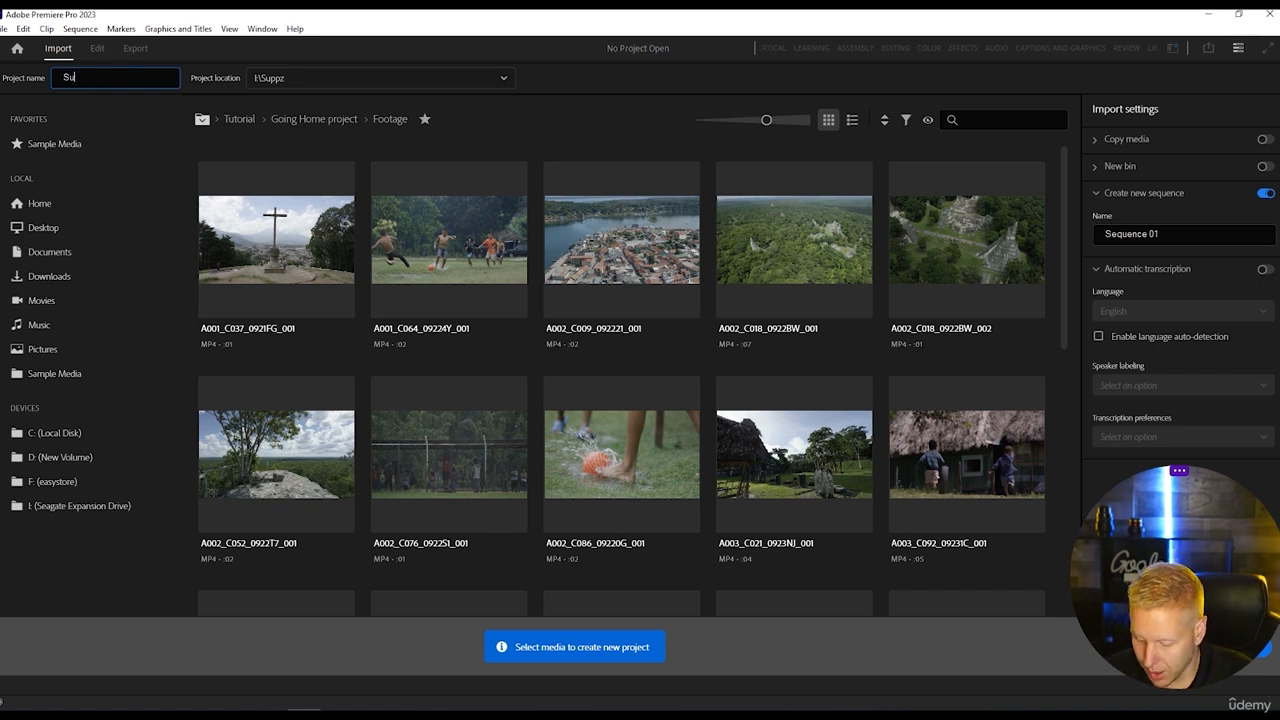
pyautogui.write('ppz R')
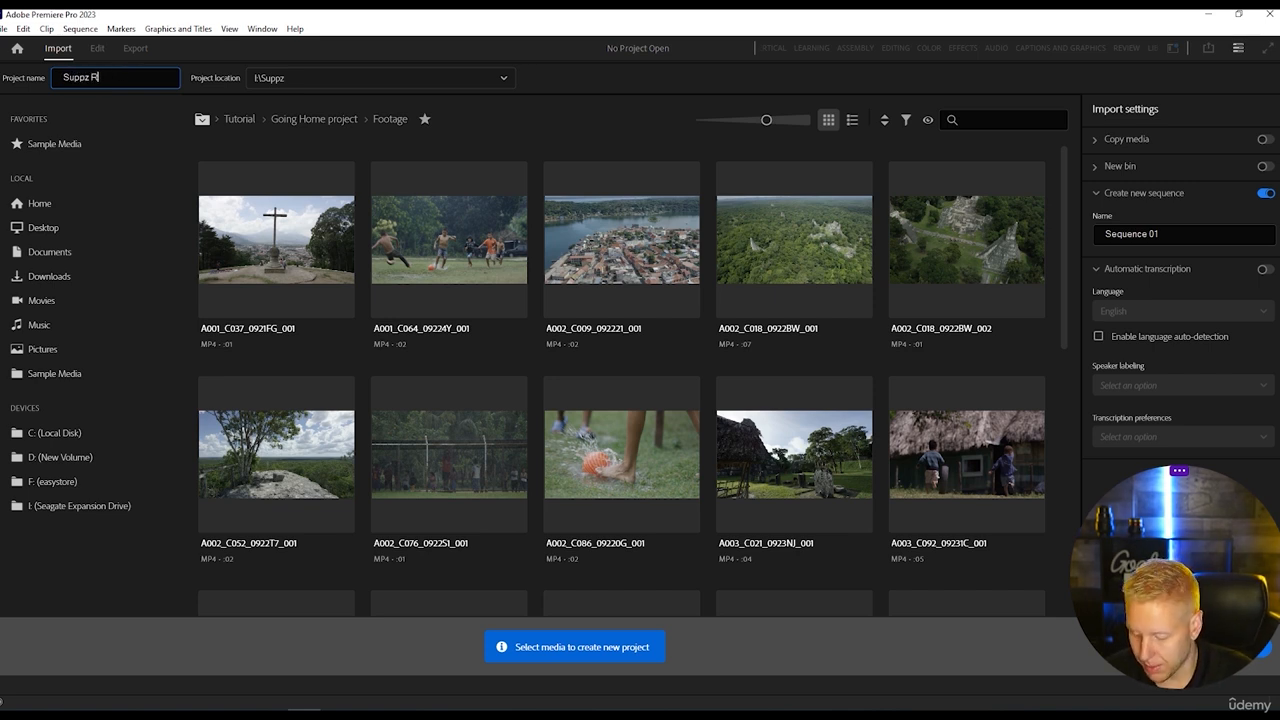
pyautogui.write('eelz 1')
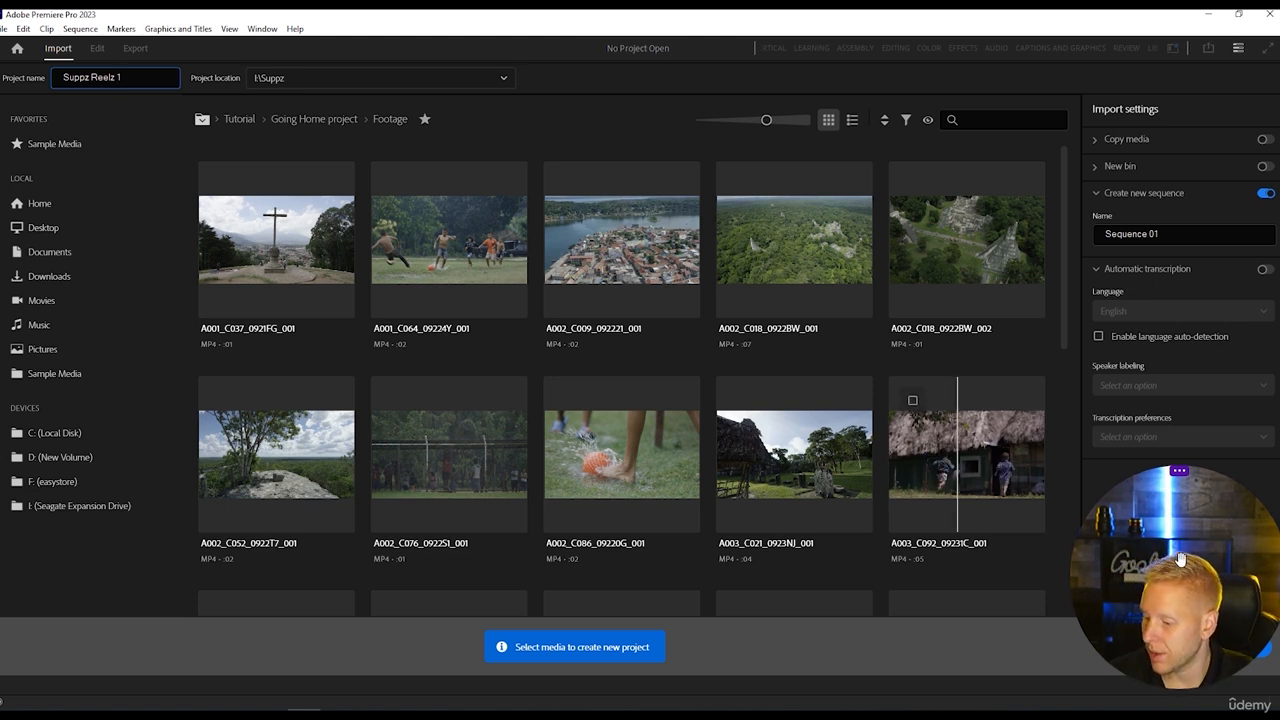
pyautogui.moveTo(1181, 560); pyautogui.dragTo(1186, 454)
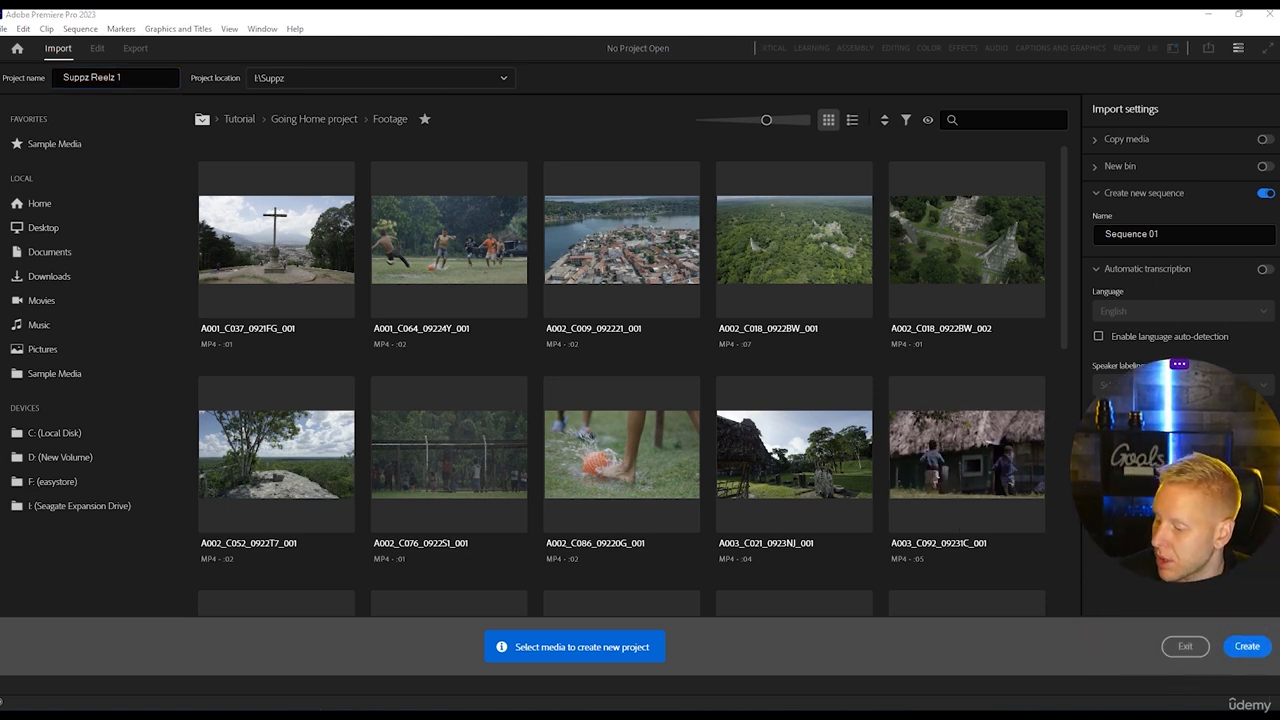
pyautogui.click(1248, 648)
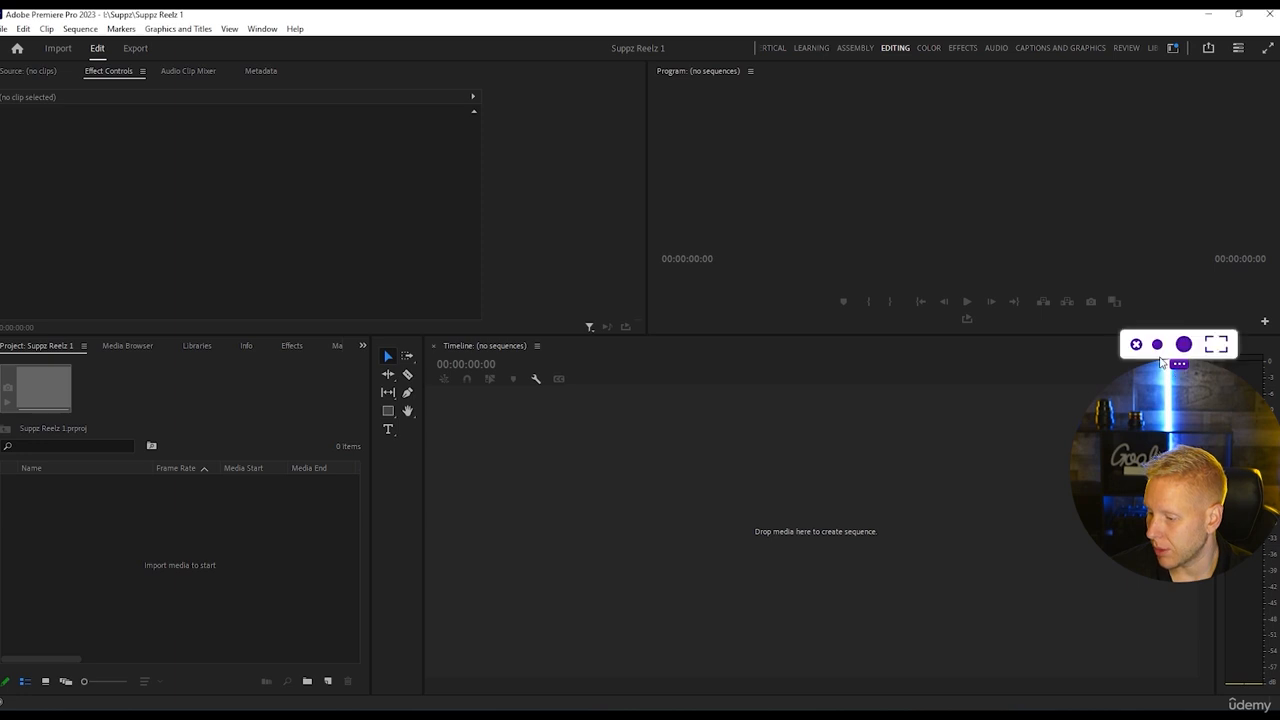
pyautogui.click(1157, 344)
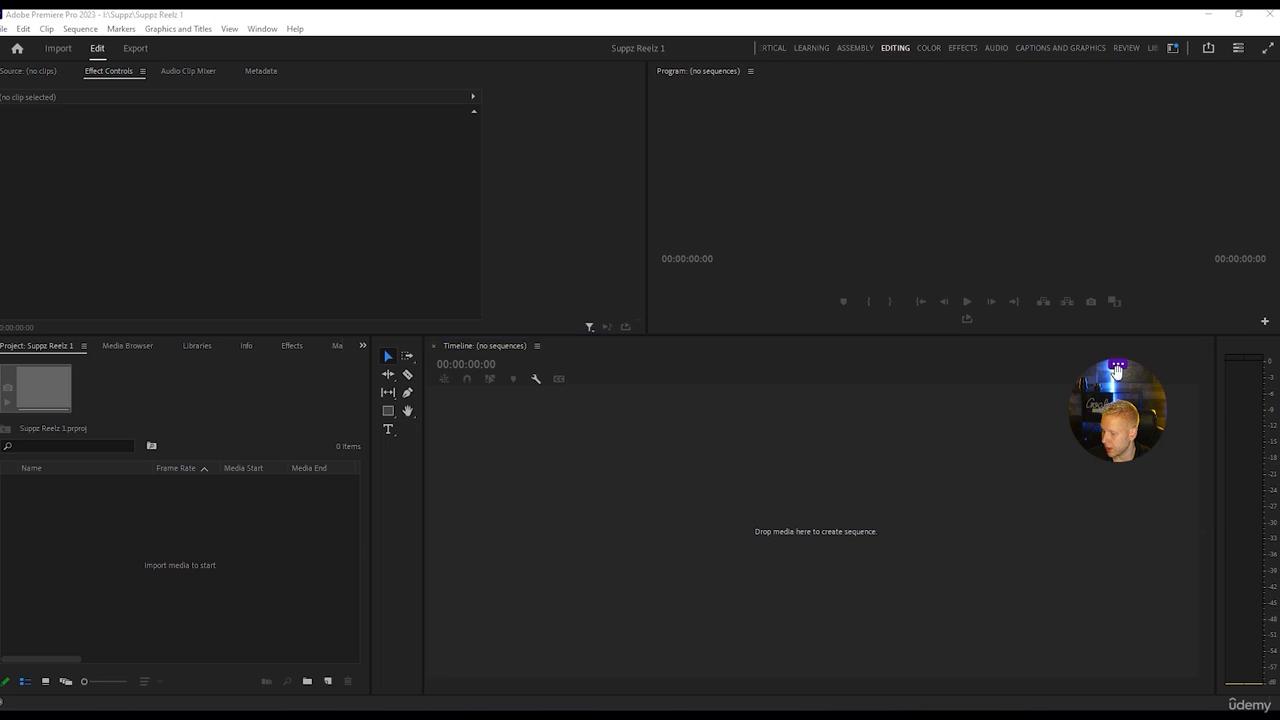
pyautogui.moveTo(1118, 379); pyautogui.dragTo(1209, 134)
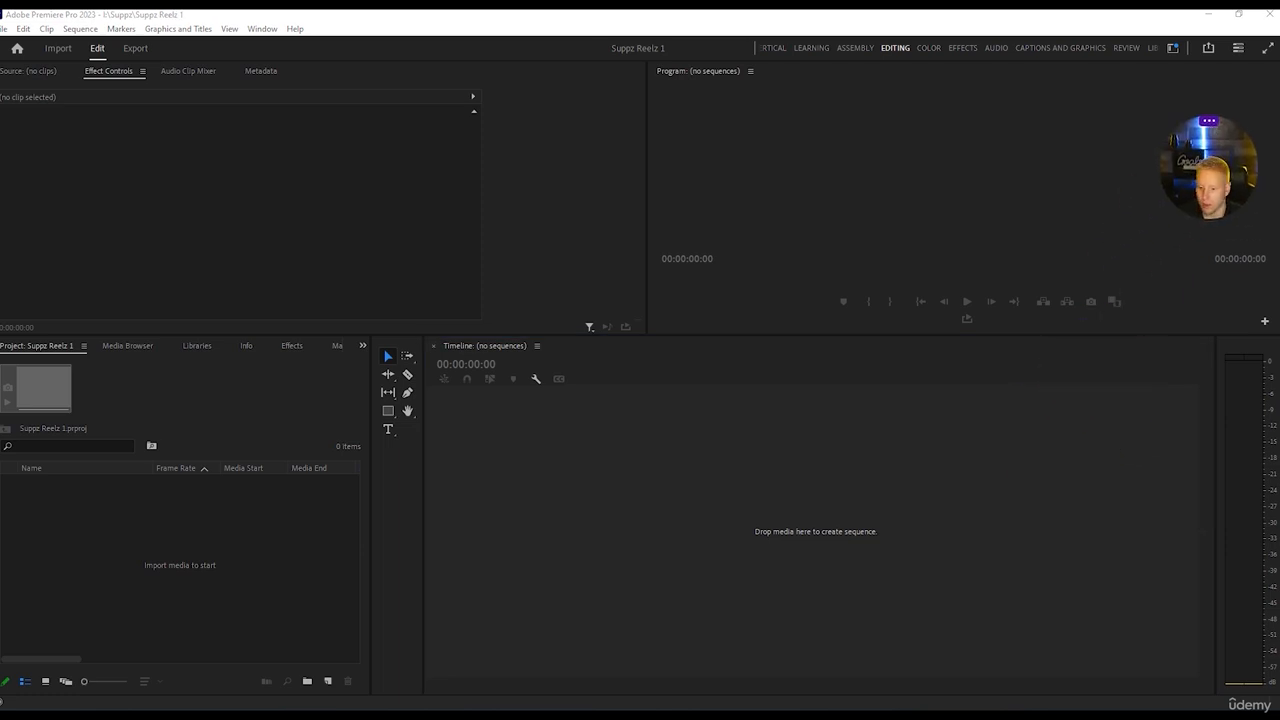
# Start a new sequence based on the DSLR 1080p24 preset under Digital SLR.
pyautogui.click(4, 28)
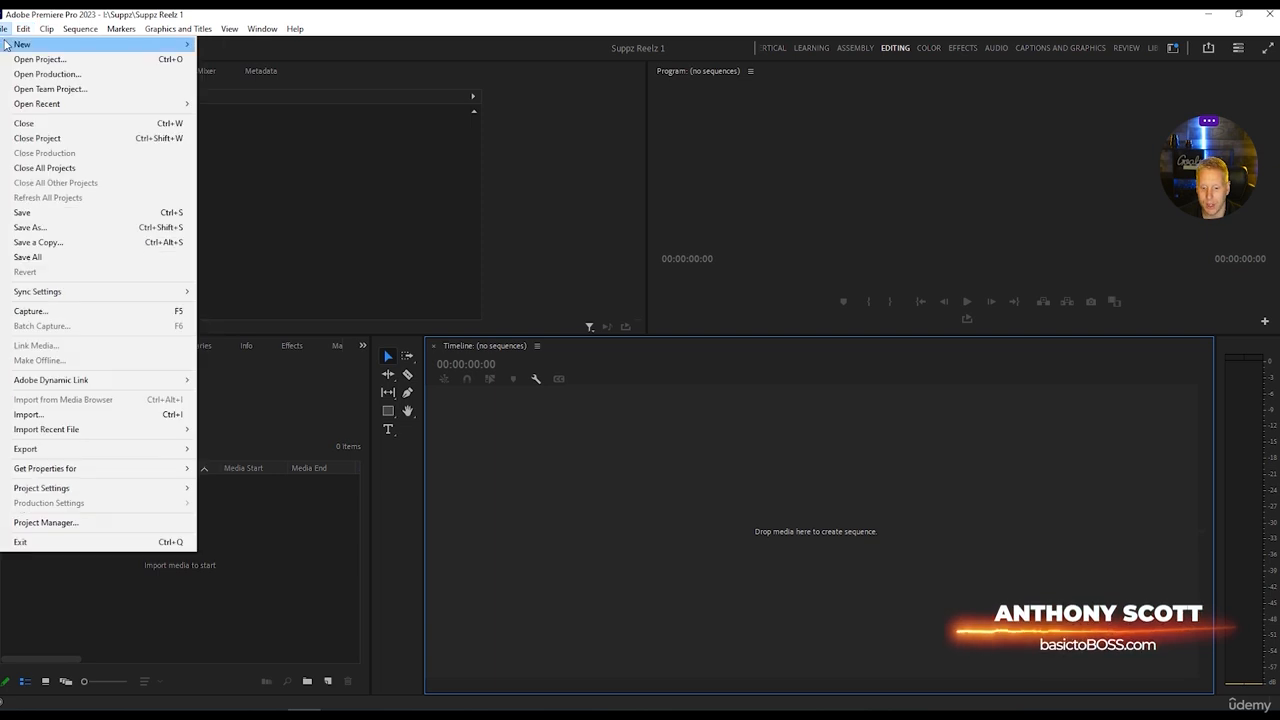
pyautogui.moveTo(120, 44)
pyautogui.click(235, 90)
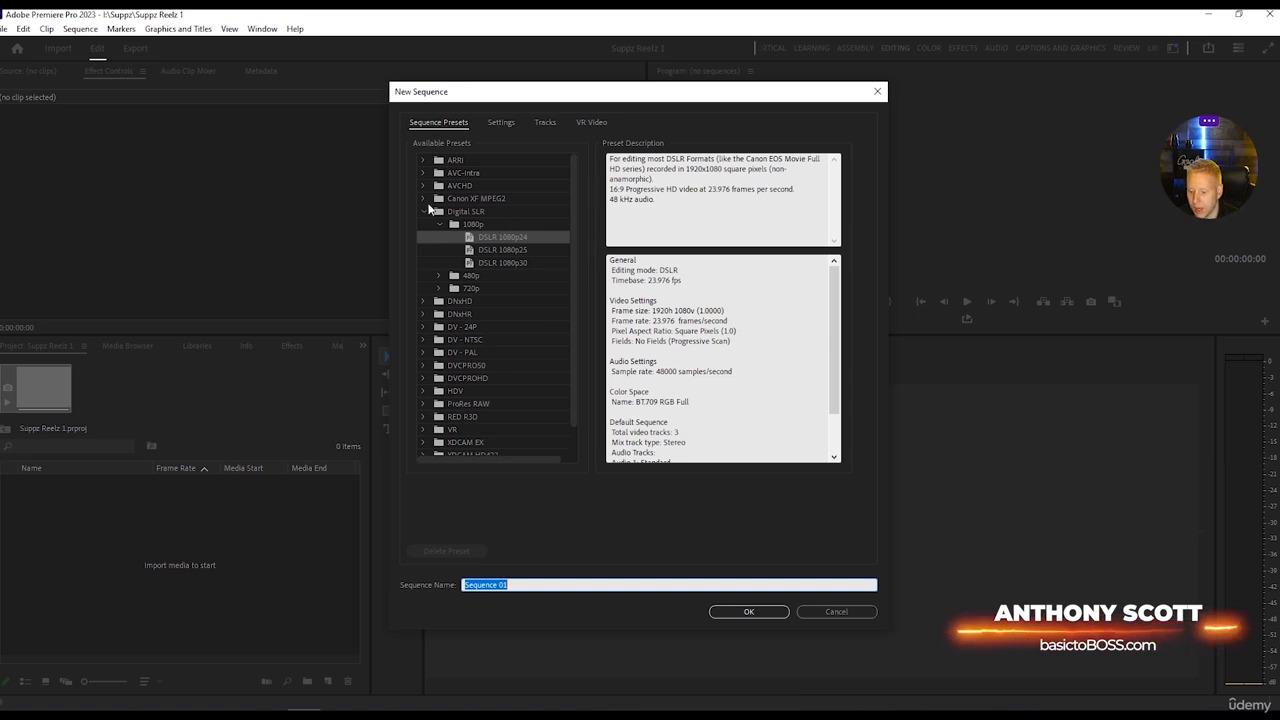
pyautogui.click(506, 239)
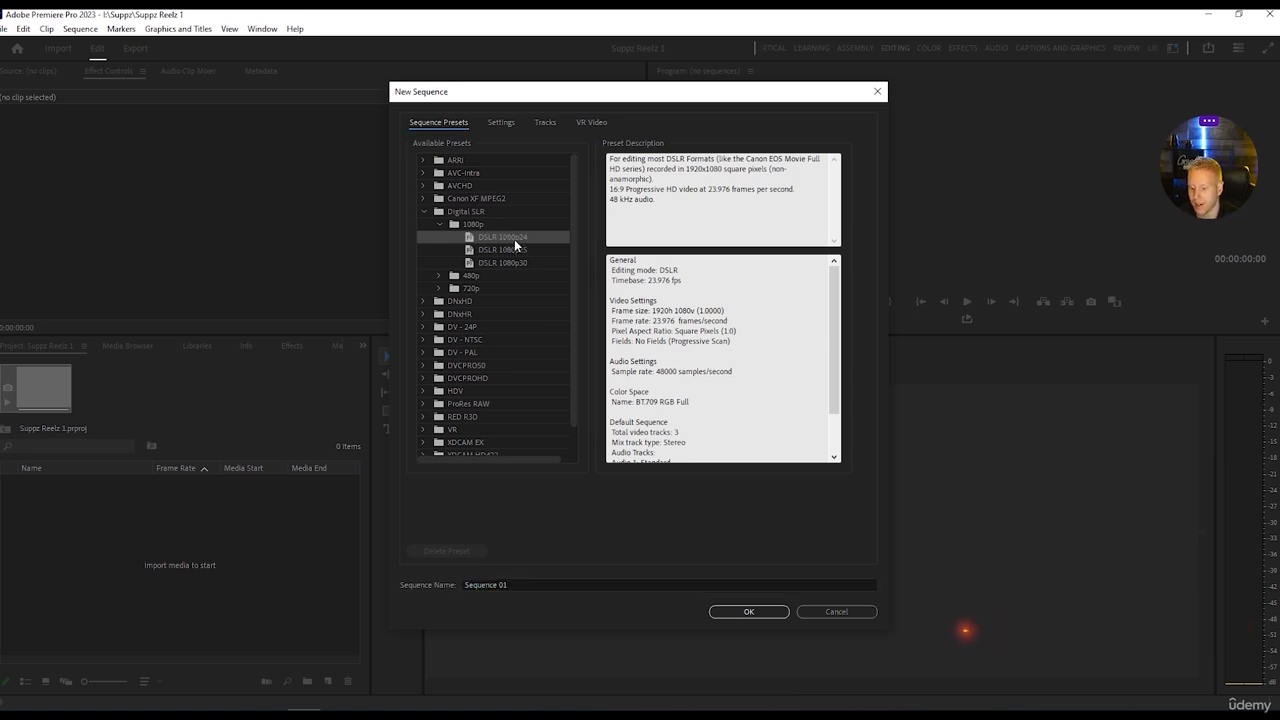
# Set the sequence frame size to 1080 horizontal by 1920 vertical and create Sequence 01.
pyautogui.click(500, 123)
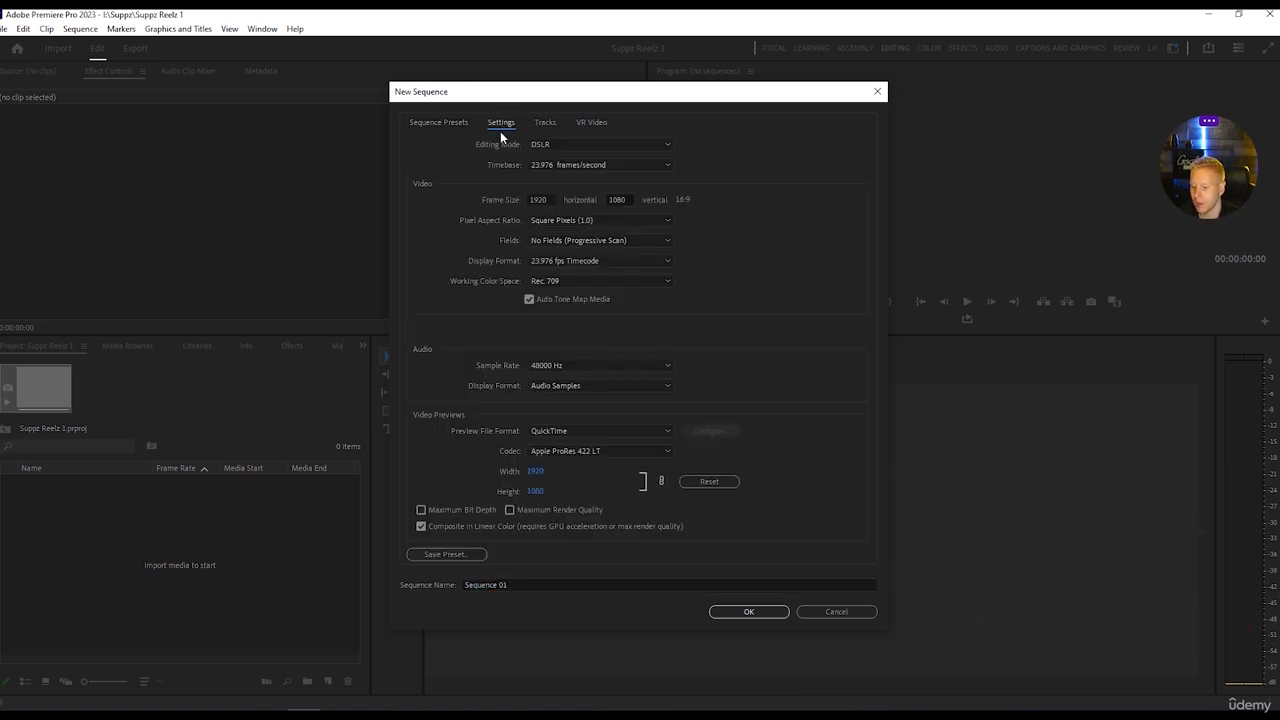
pyautogui.click(549, 199)
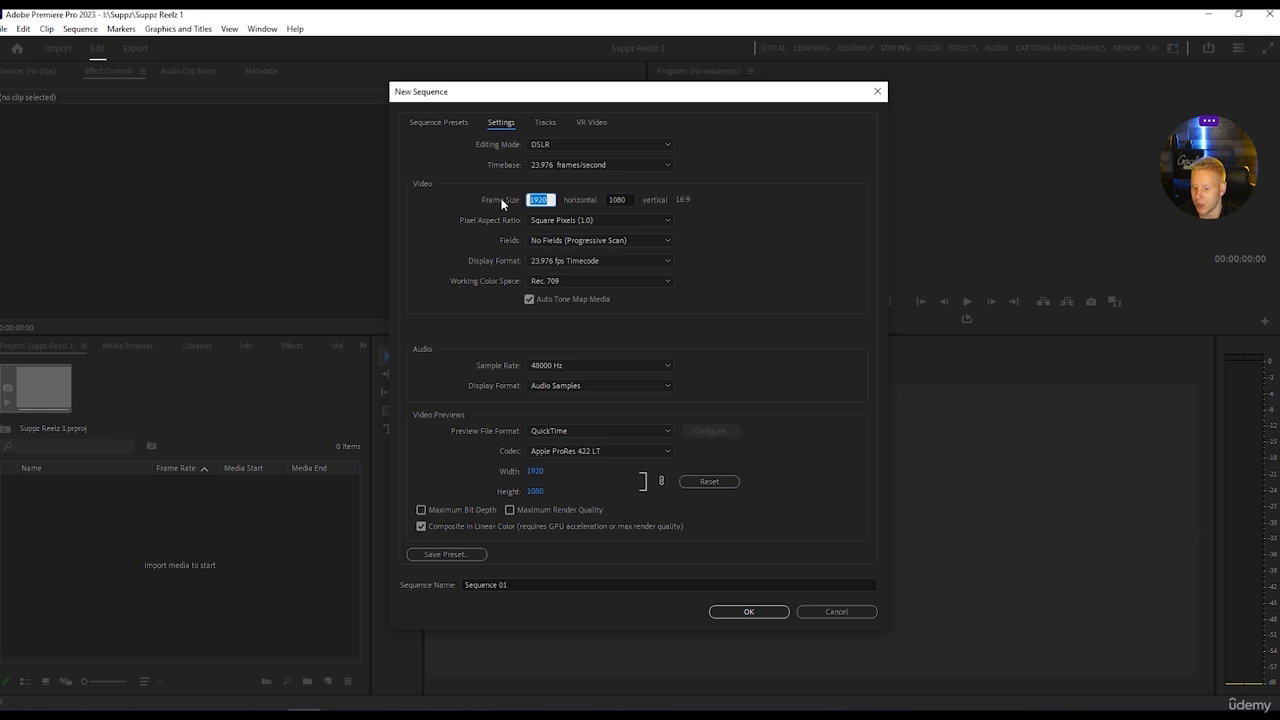
pyautogui.write('10')
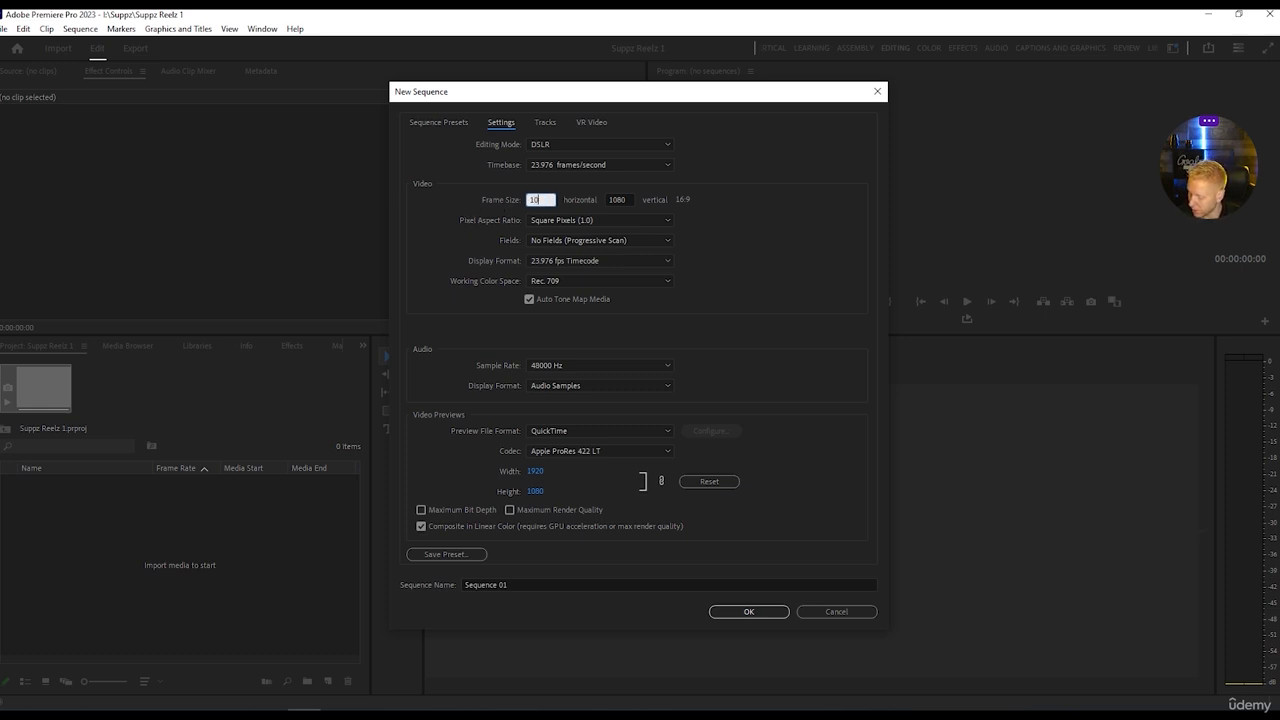
pyautogui.click(627, 200)
pyautogui.write('1')
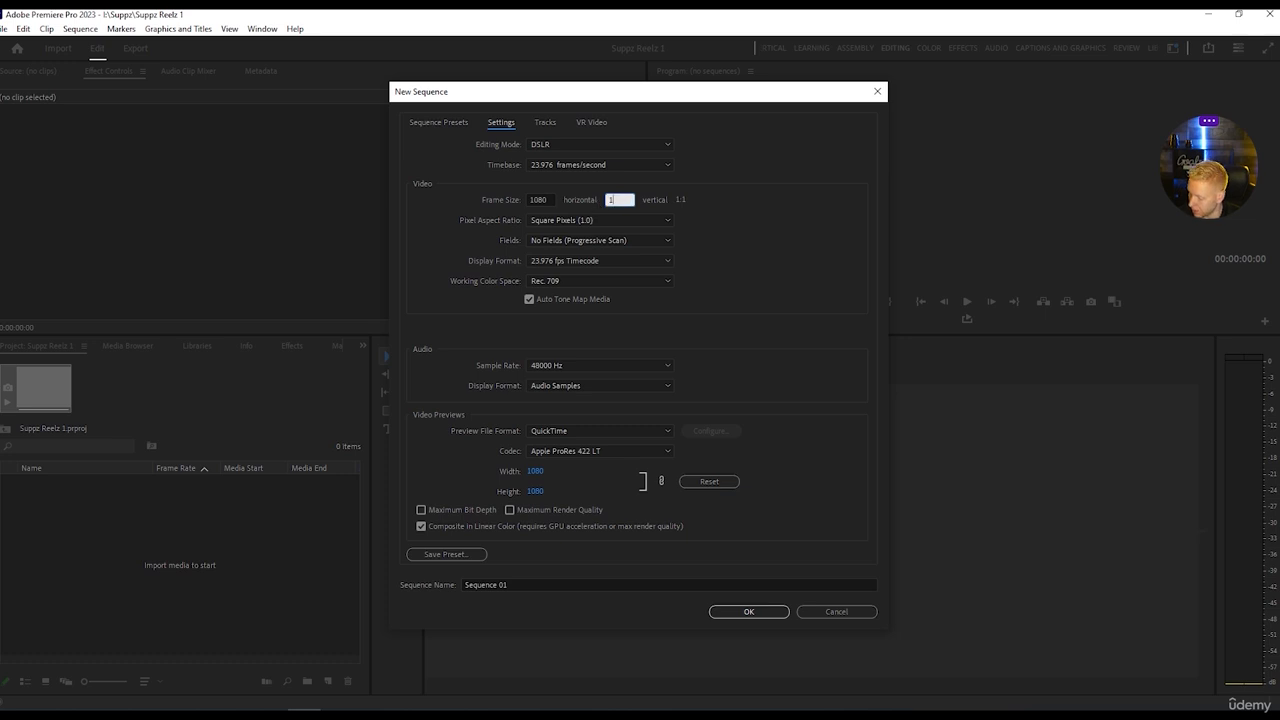
pyautogui.write('920')
pyautogui.press('Return')
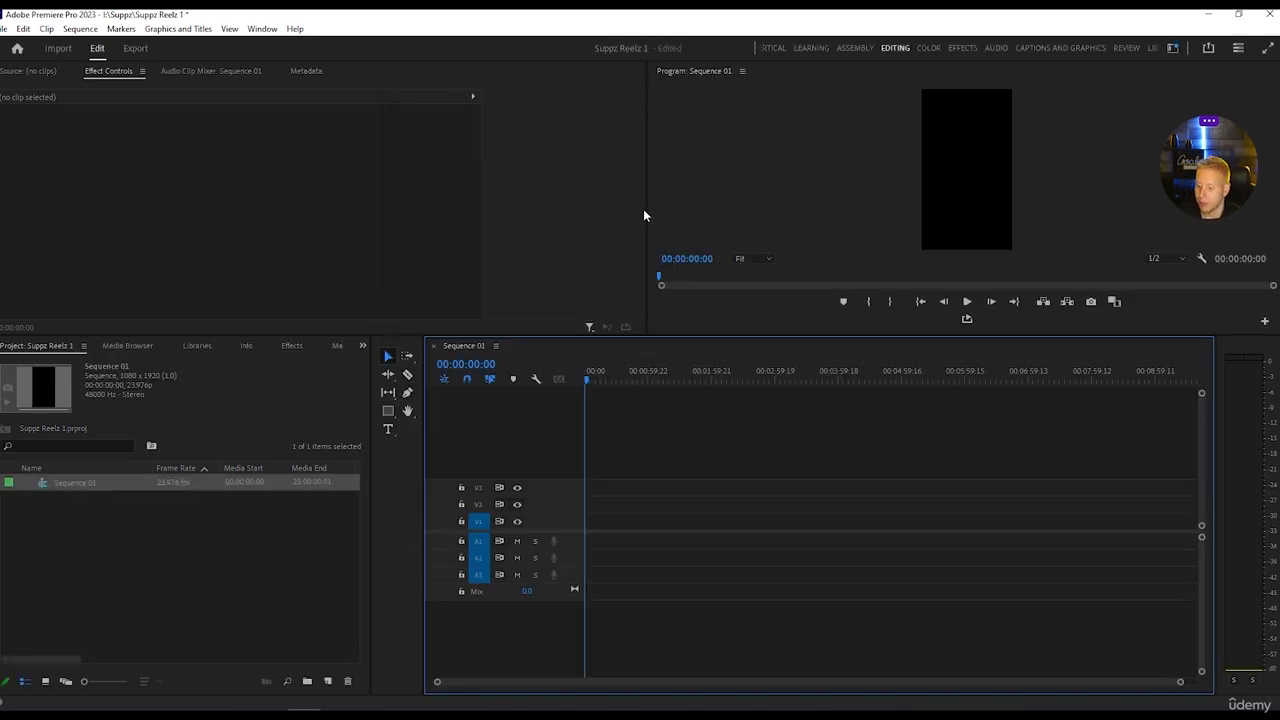
# Enlarge the Program monitor in width and height, and look up the option that resets the workspace to its saved layout.
pyautogui.moveTo(648, 214); pyautogui.dragTo(480, 214)
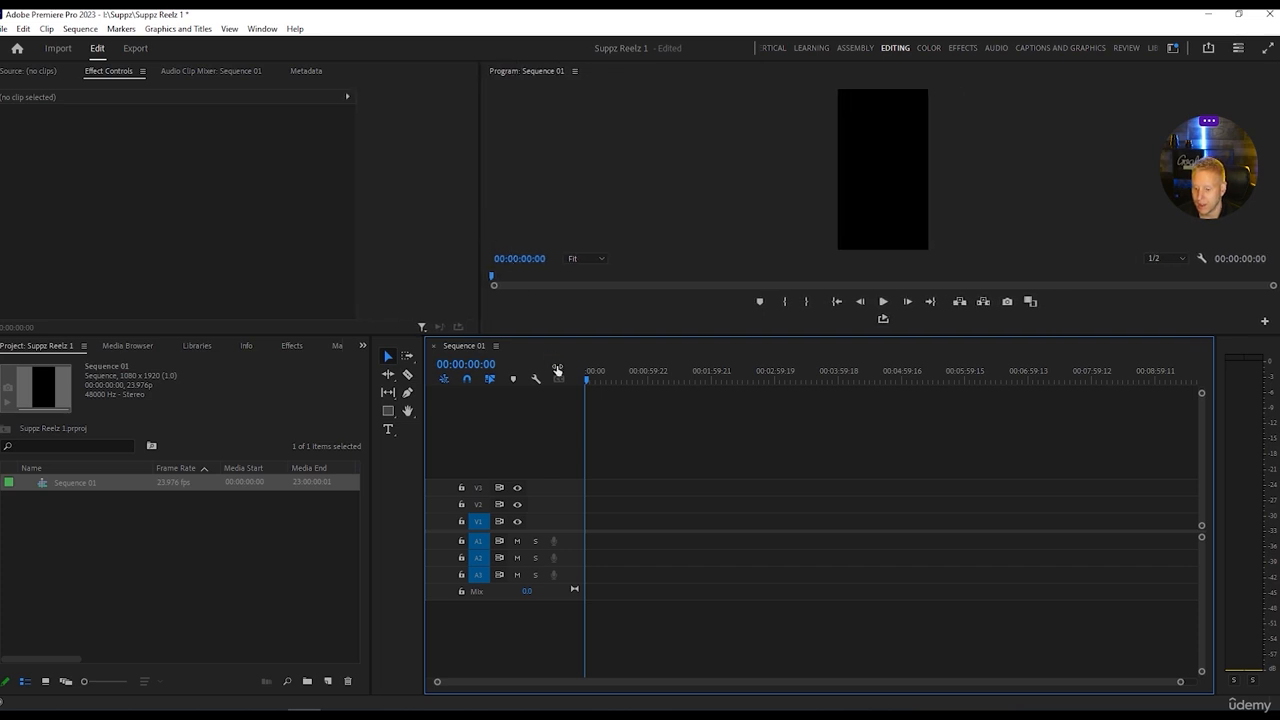
pyautogui.moveTo(550, 336); pyautogui.dragTo(544, 416)
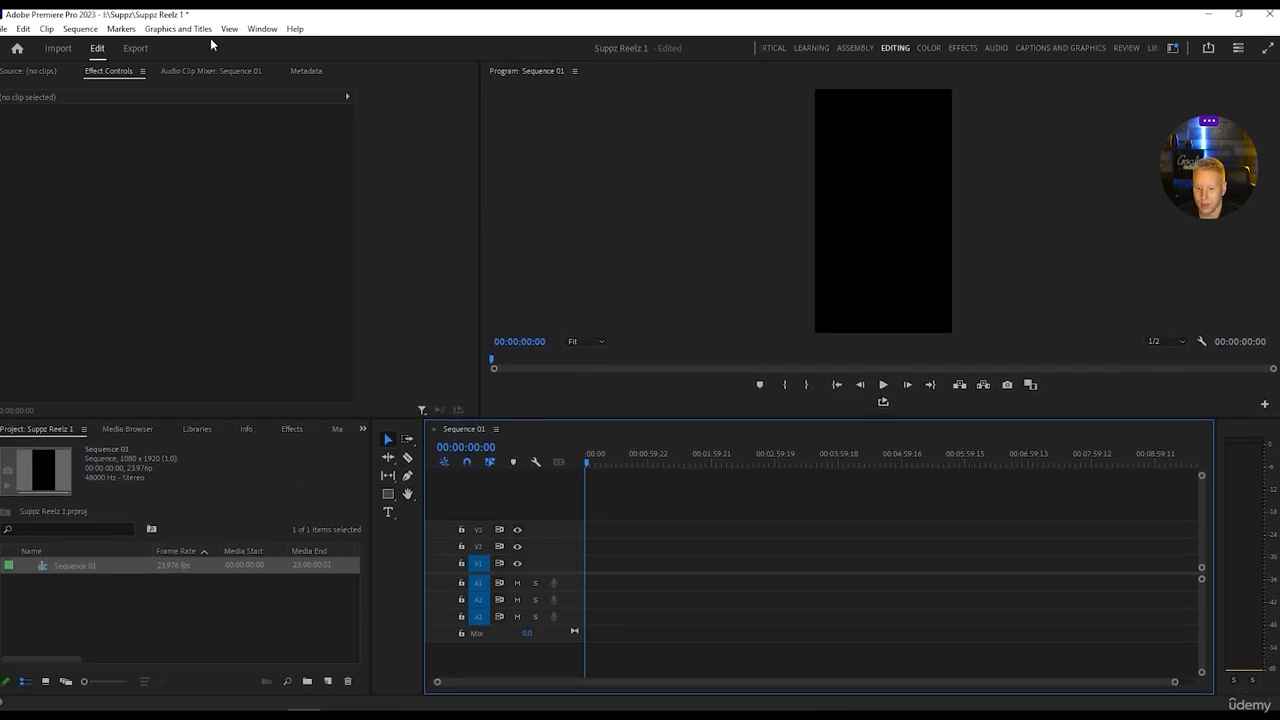
pyautogui.click(262, 28)
pyautogui.moveTo(288, 47)
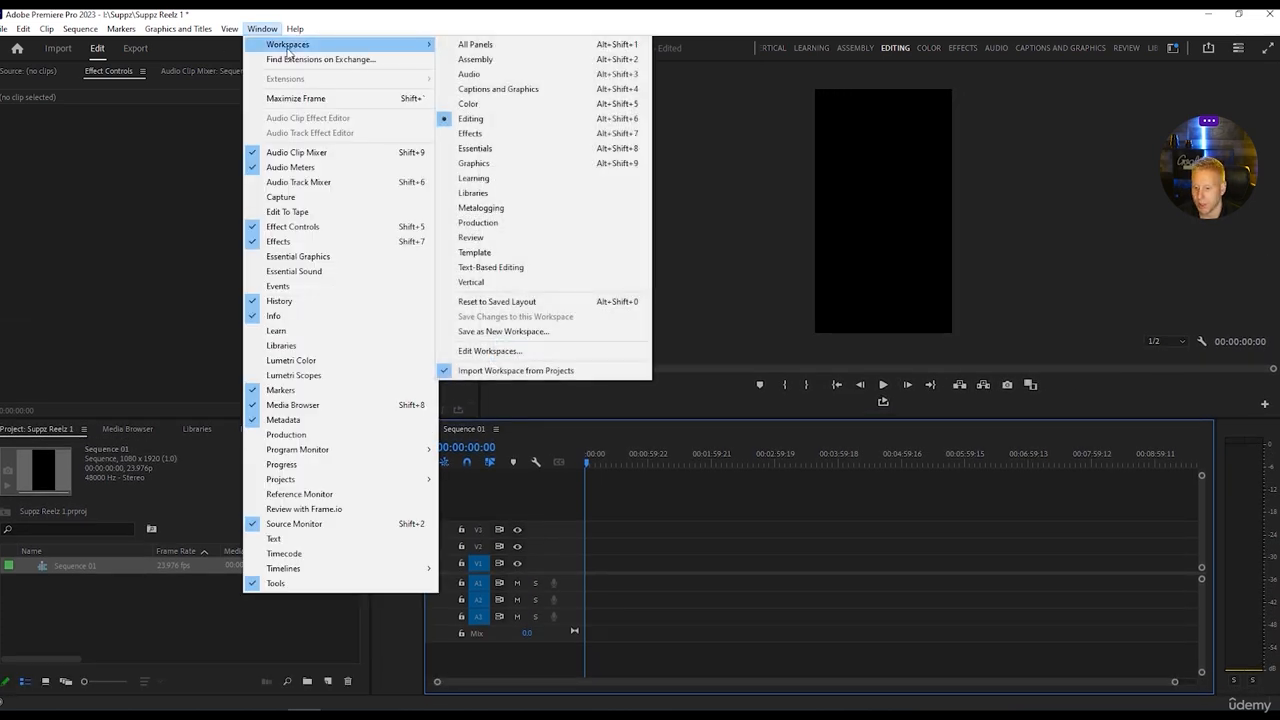
pyautogui.click(498, 302)
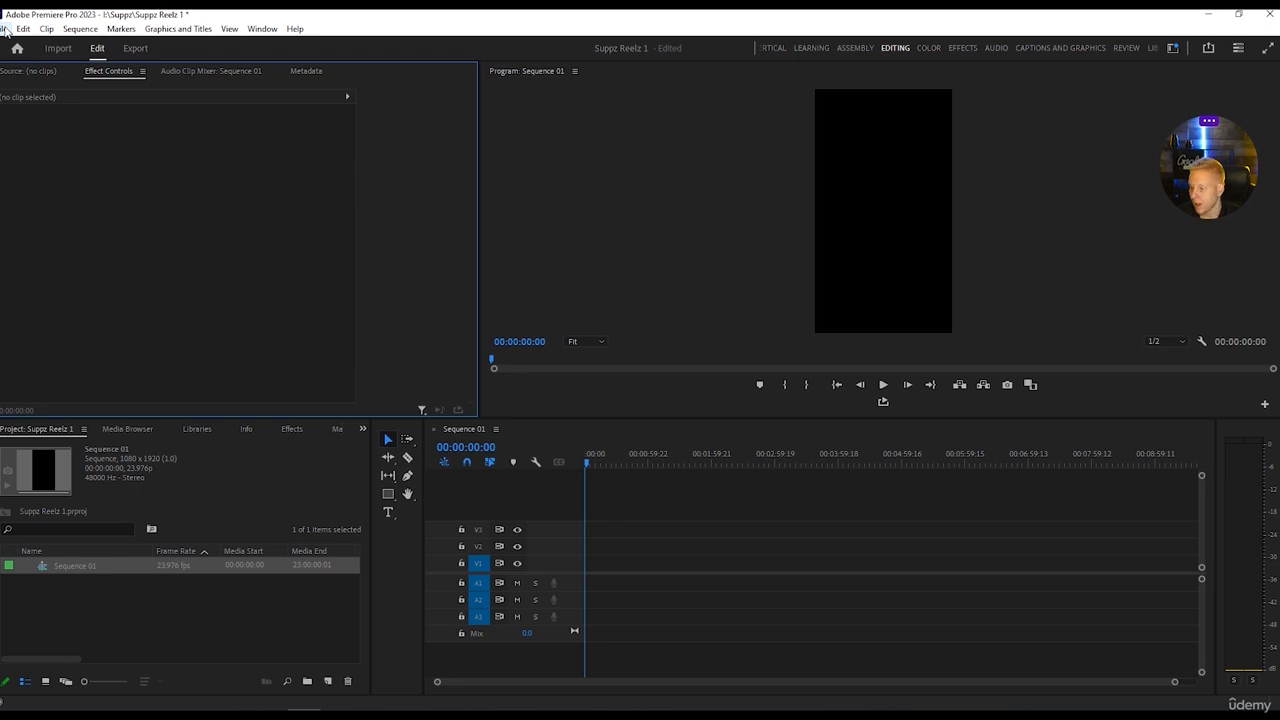
# Import C0015.MP4 and place it at the start of Sequence 01 on V1 and A1, keeping the existing sequence settings.
pyautogui.click(7, 29)
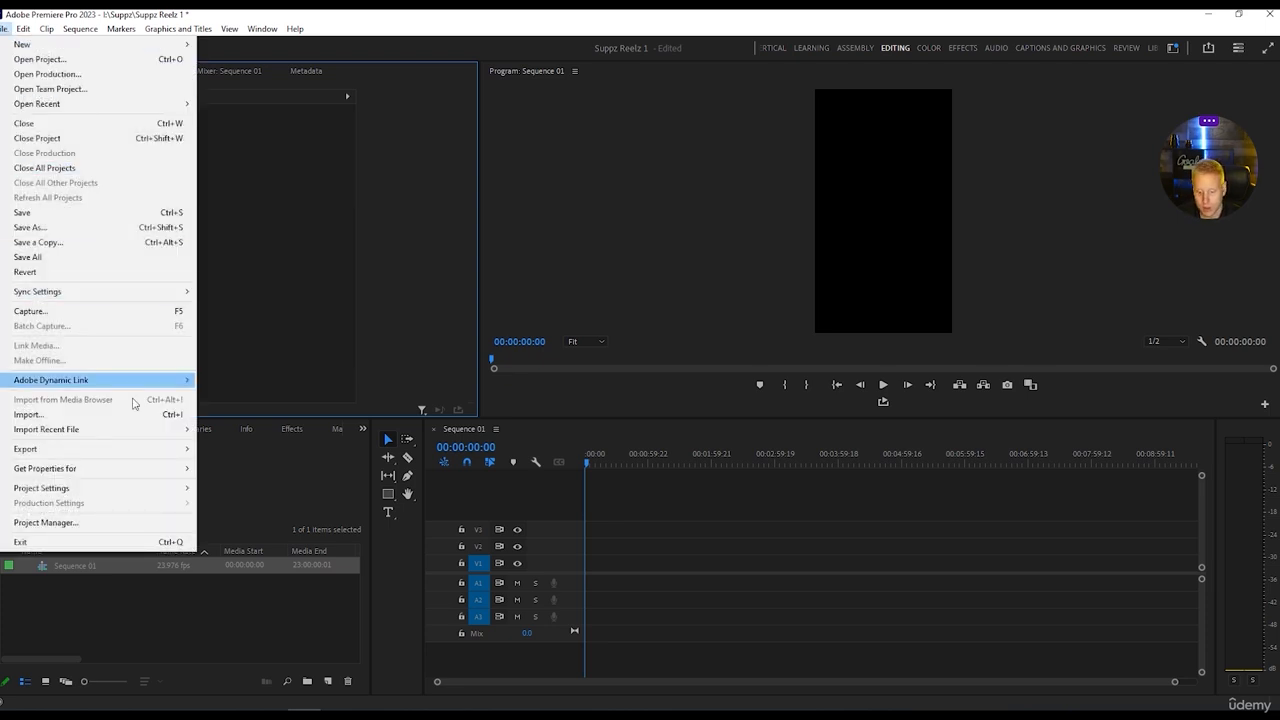
pyautogui.click(105, 416)
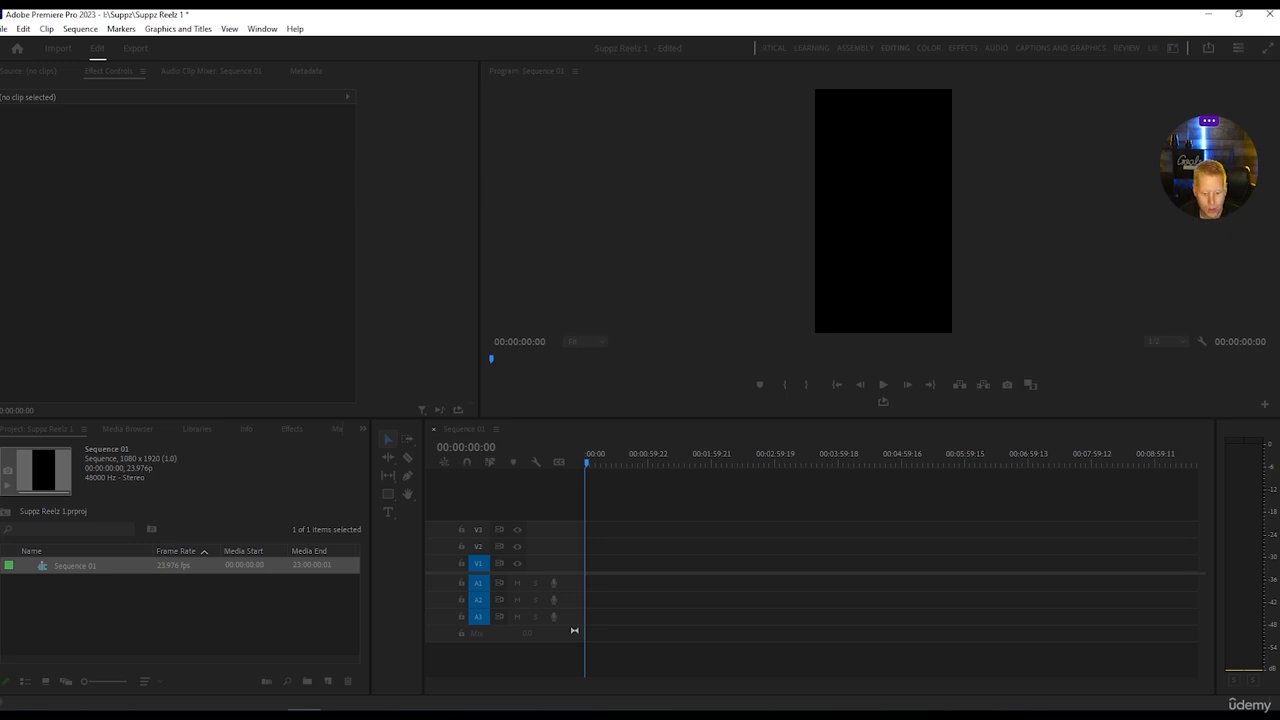
pyautogui.click(79, 613)
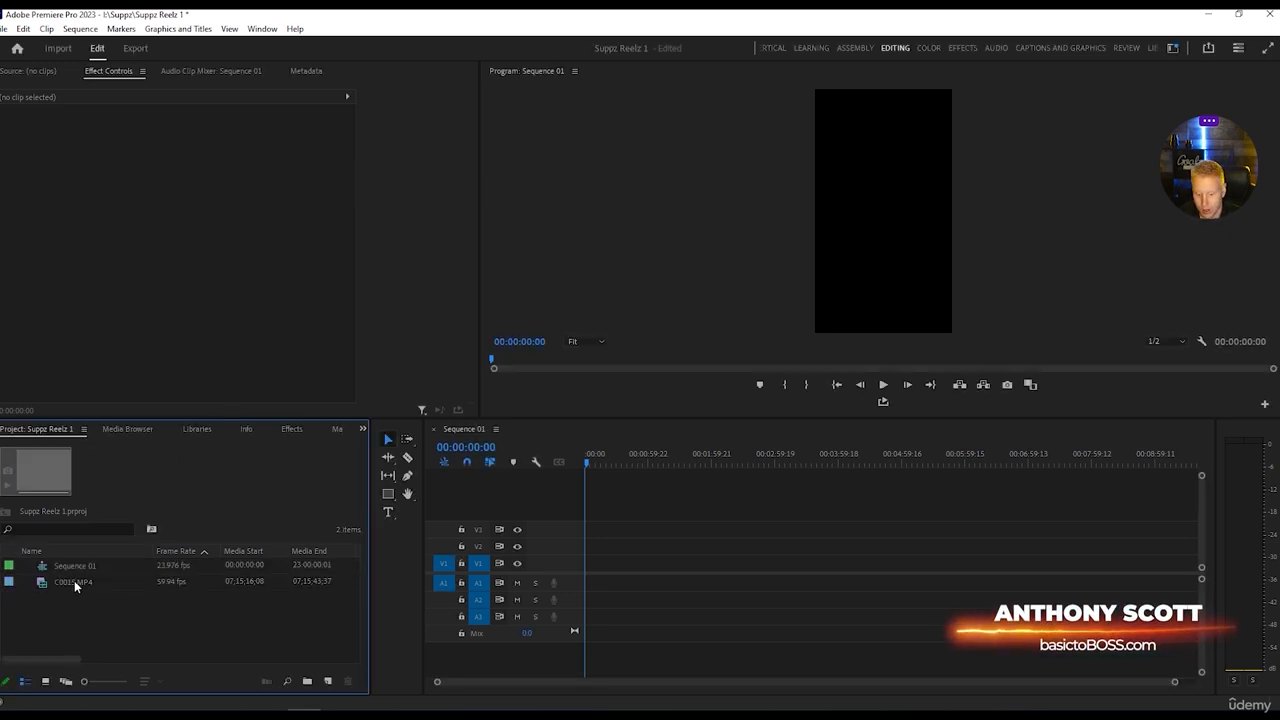
pyautogui.moveTo(74, 580); pyautogui.dragTo(577, 568)
pyautogui.click(727, 390)
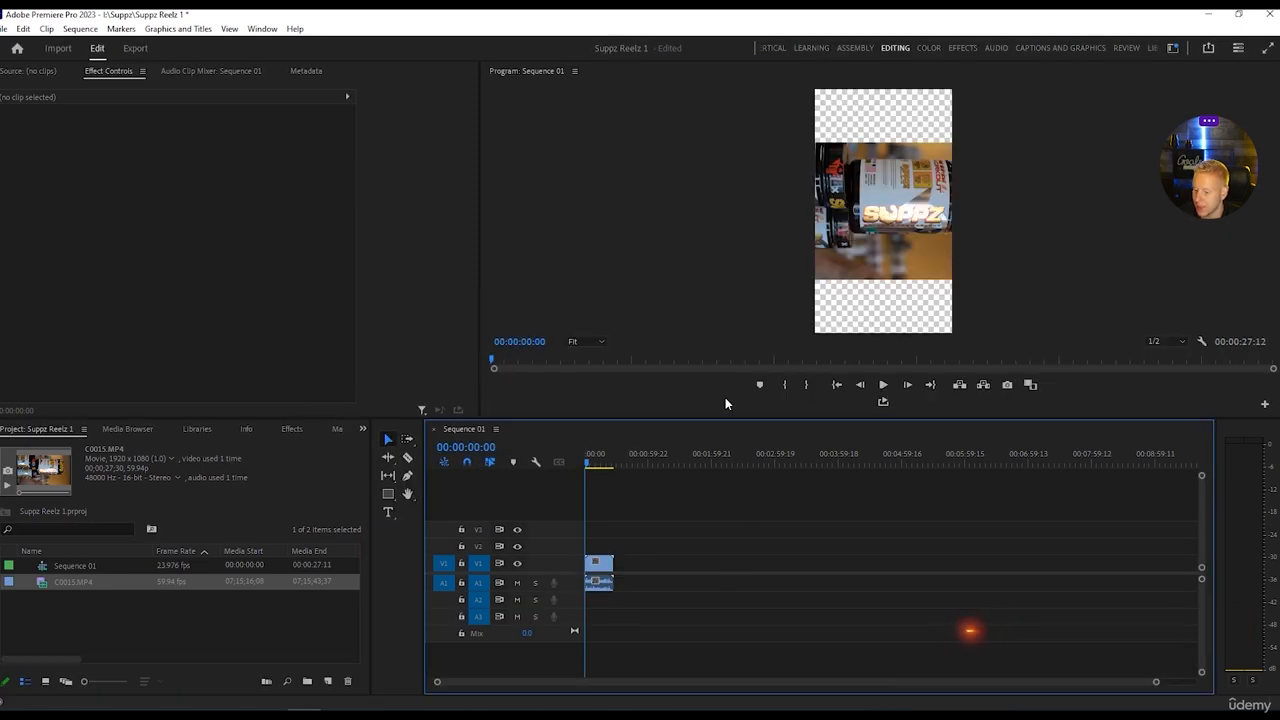
# Set the rotation of the C0015.MP4 clip on V1 to 90 degrees.
pyautogui.click(607, 569)
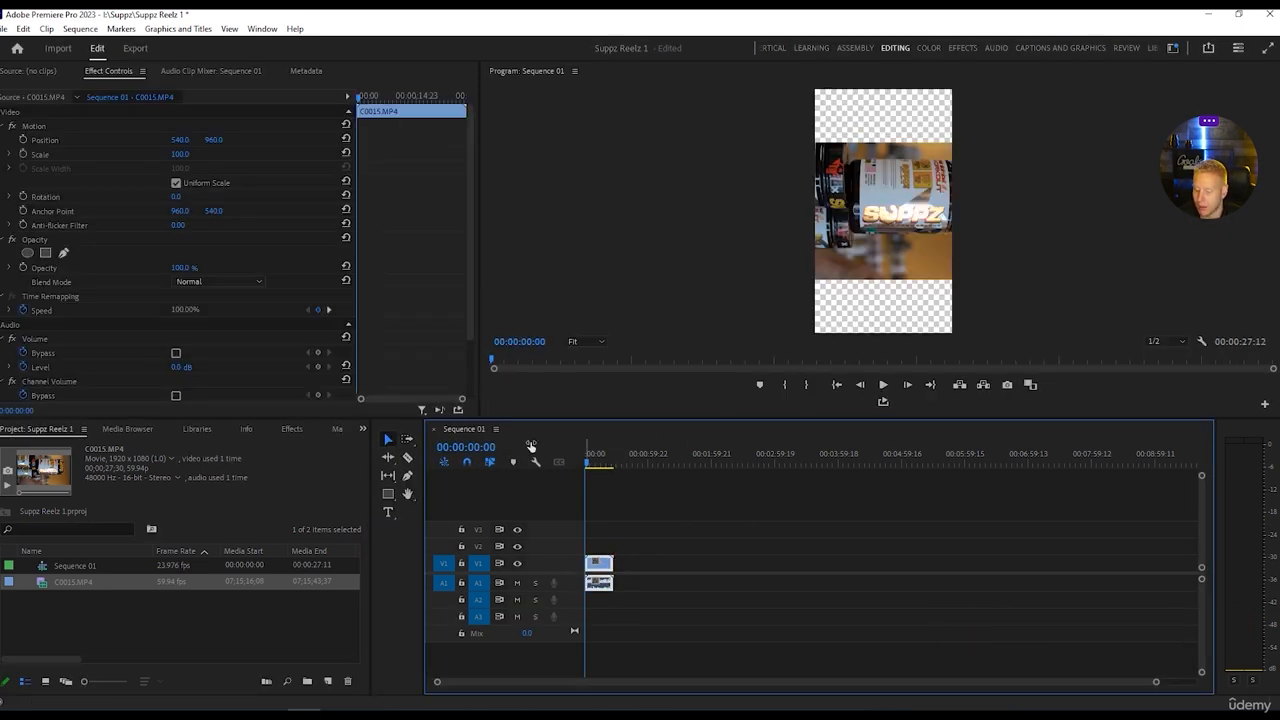
pyautogui.click(176, 196)
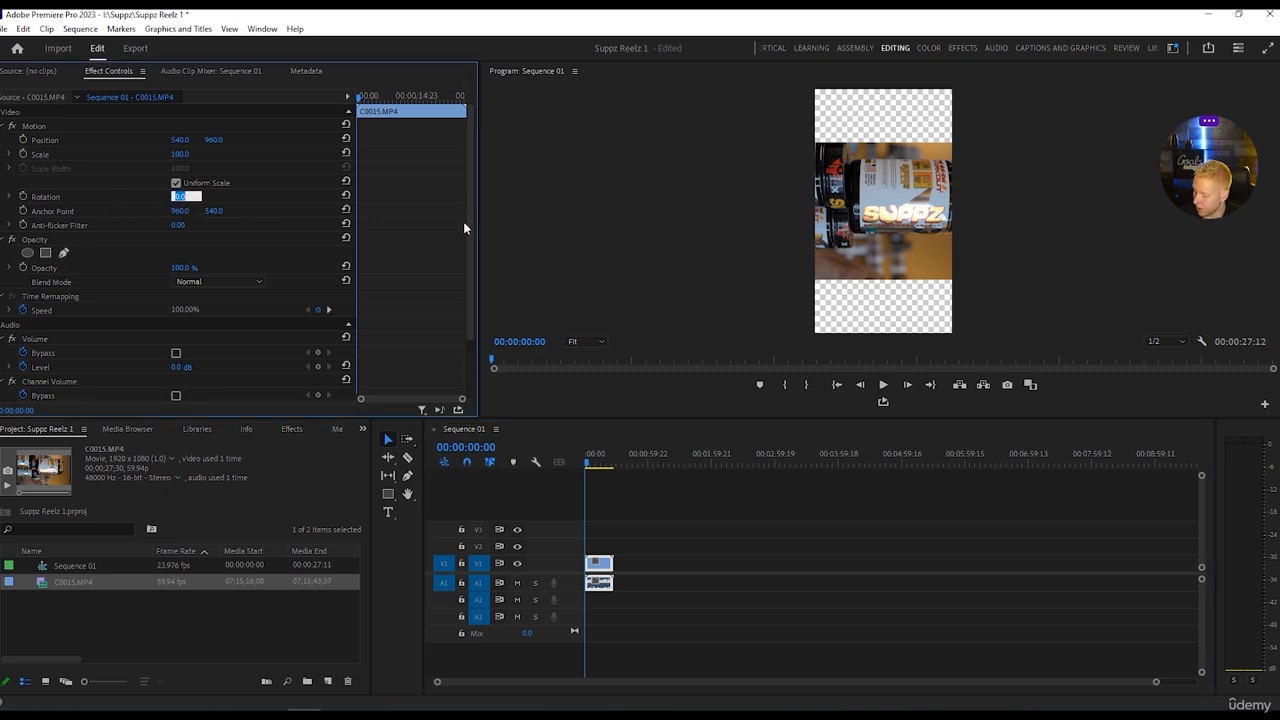
pyautogui.write('90')
pyautogui.press('Return')
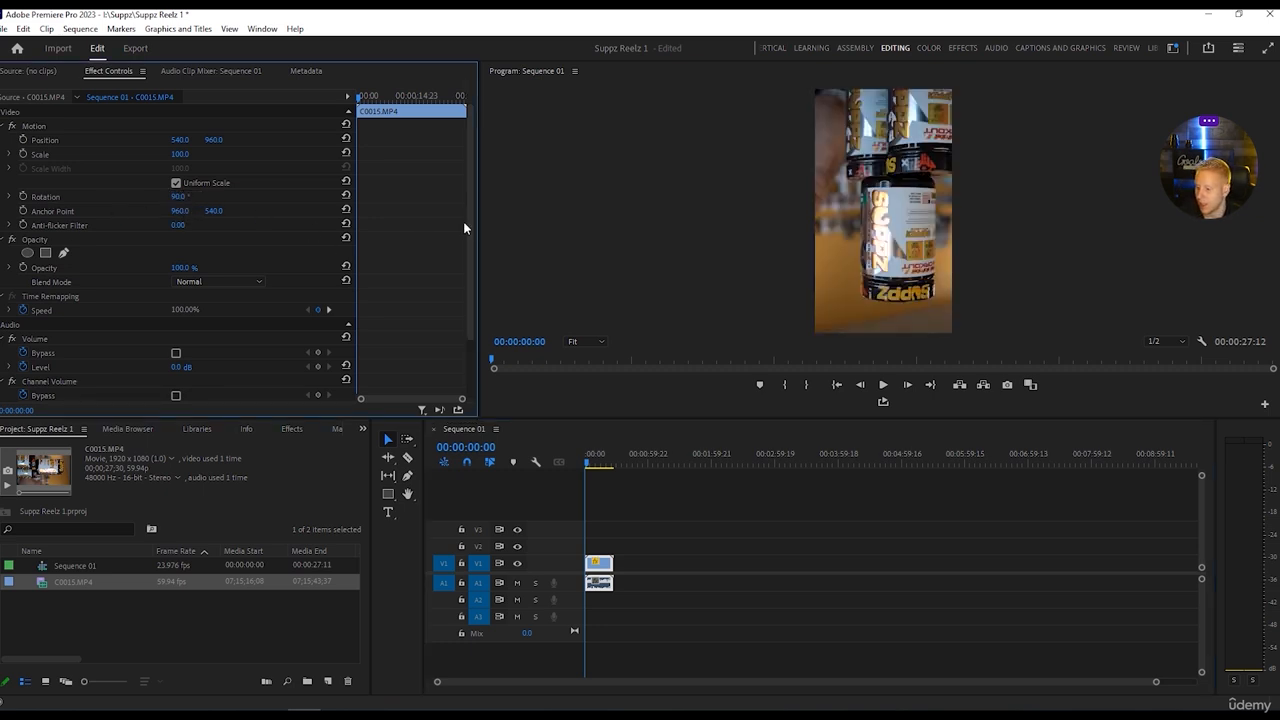
# Try a 180-degree rotation on the C0015.MP4 clip, and settle on 270 degrees so the Suppz tubs stand upright.
pyautogui.click(180, 196)
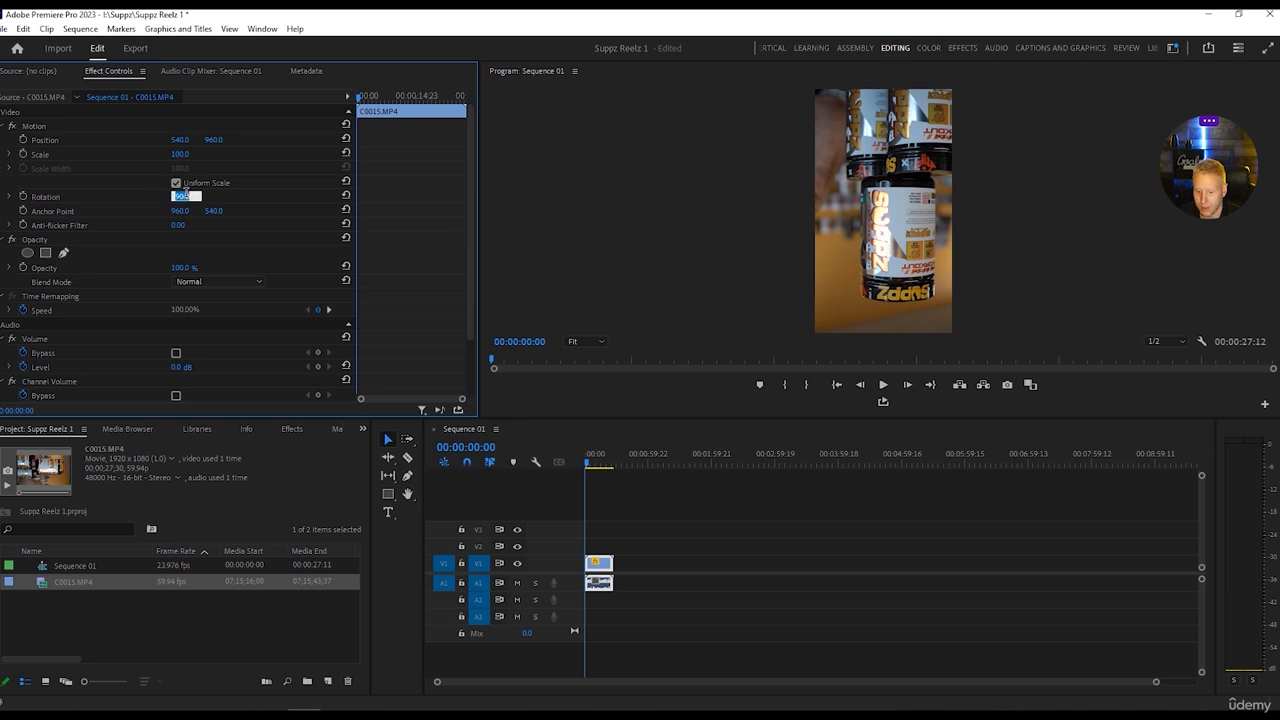
pyautogui.write('180')
pyautogui.press('Return')
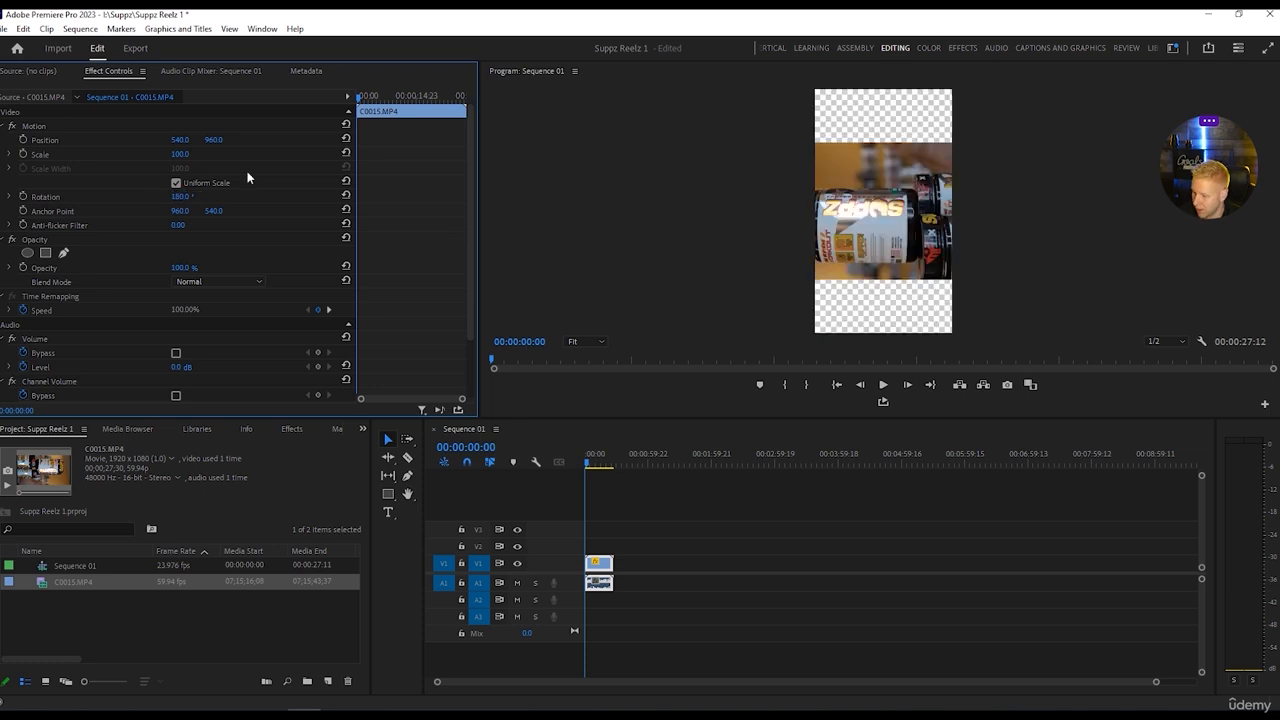
pyautogui.moveTo(178, 199); pyautogui.dragTo(237, 199)
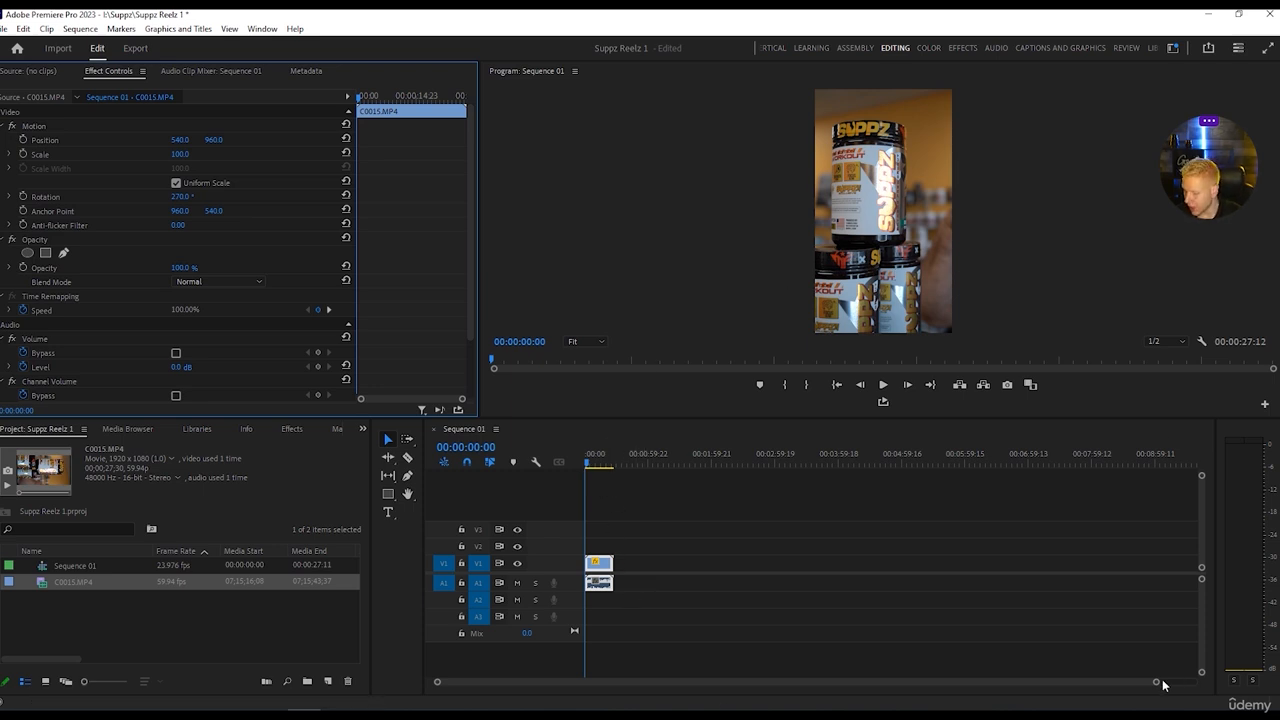
# Enlarge the C0015.MP4 clip's display in the timeline and increase the height of audio track A1 to show its waveform.
pyautogui.moveTo(1158, 683); pyautogui.dragTo(900, 690)
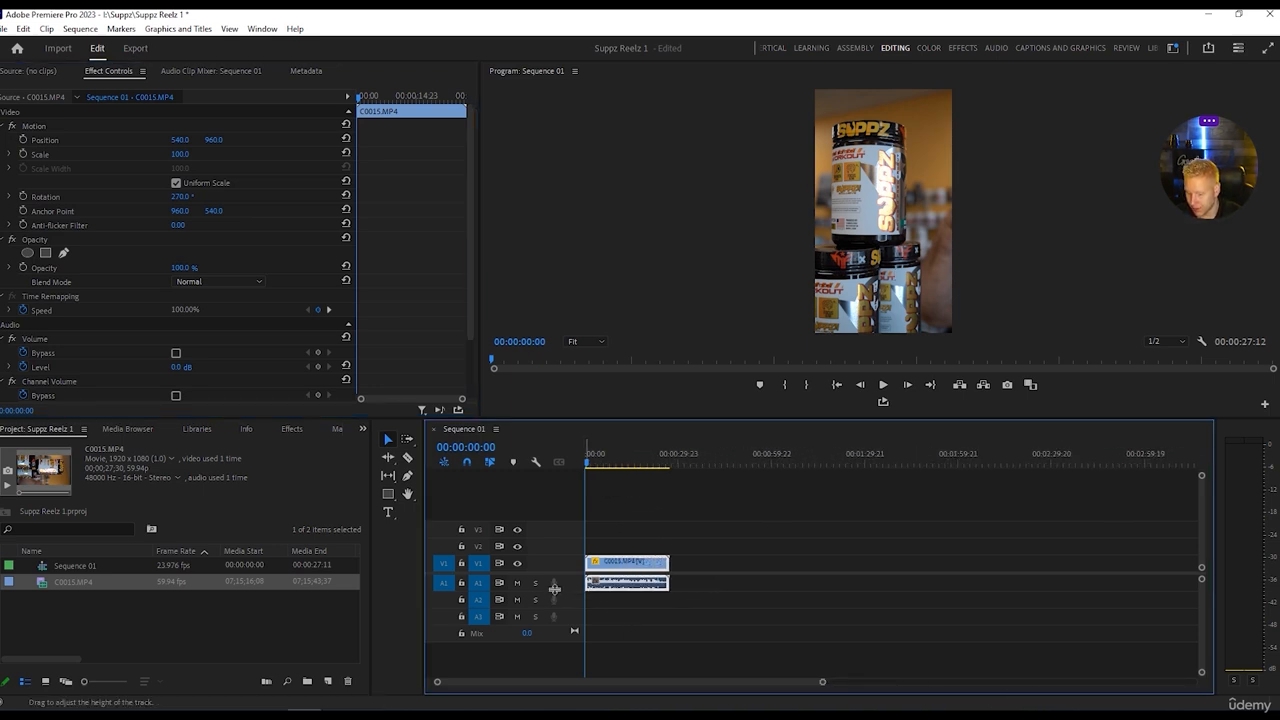
pyautogui.moveTo(569, 591); pyautogui.dragTo(575, 608)
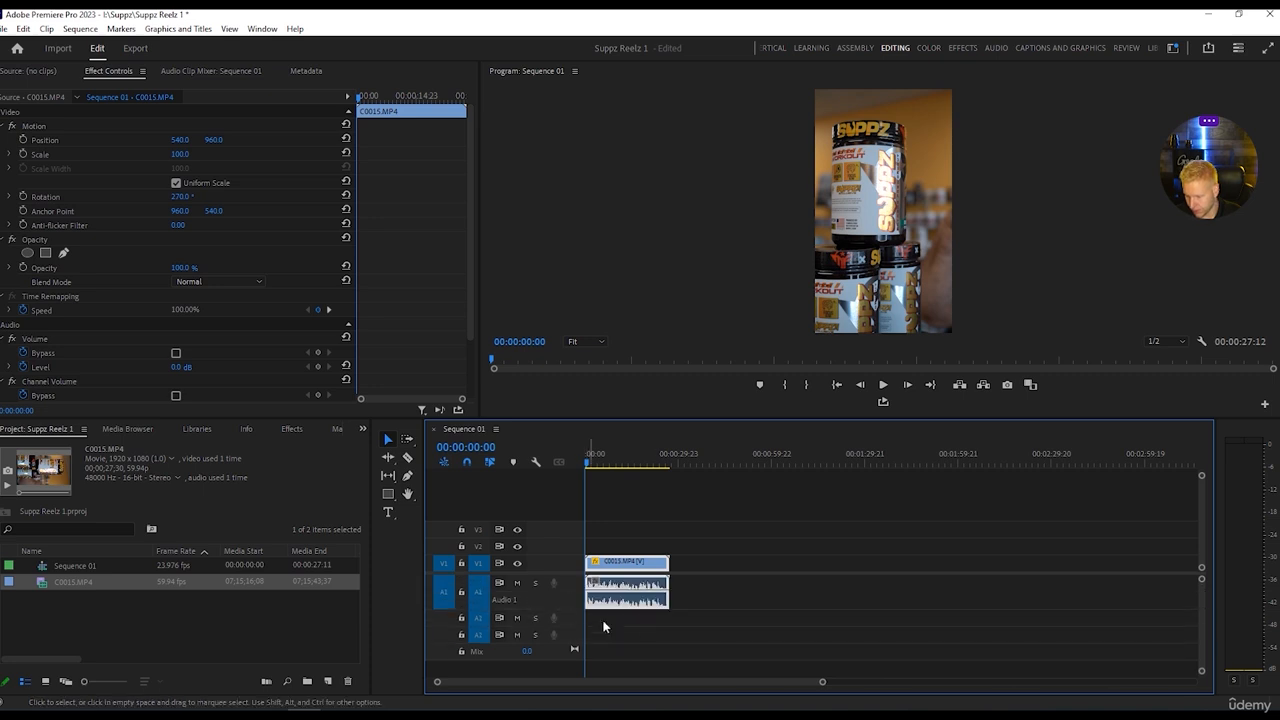
pyautogui.moveTo(836, 688); pyautogui.dragTo(760, 688)
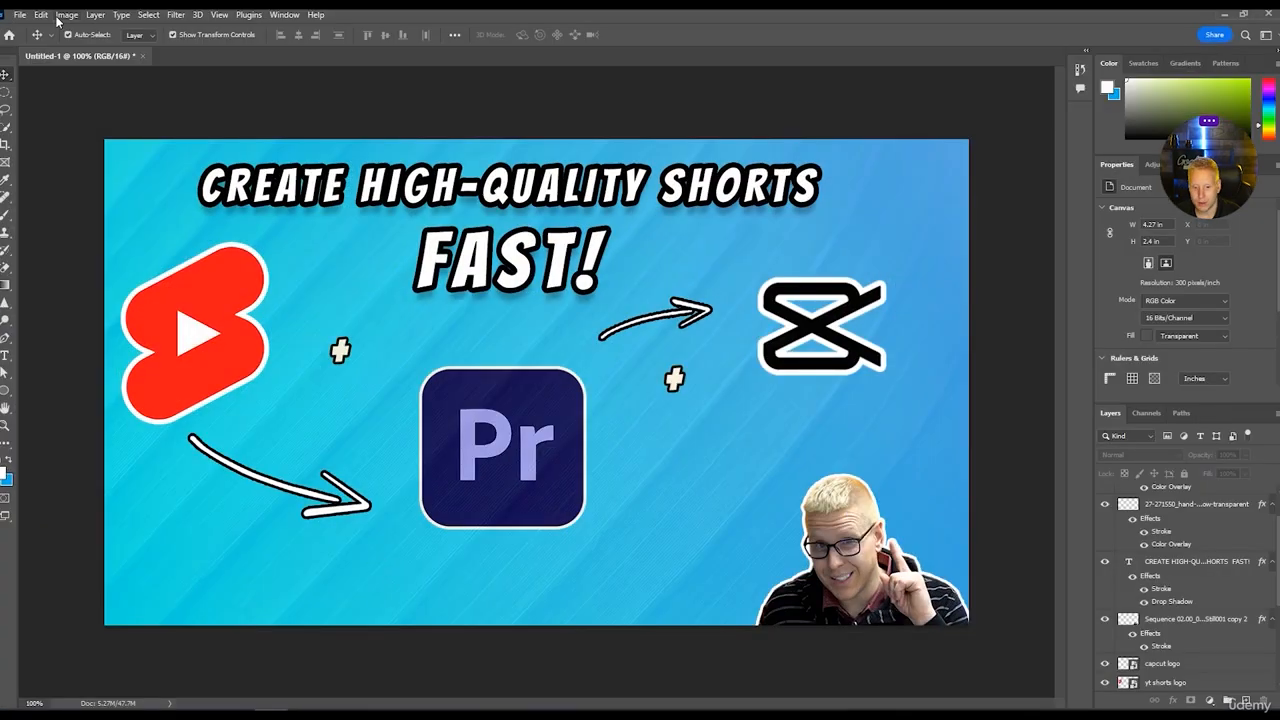
# Switch to Photoshop and create a new transparent RGB document of 1080 x 1080 px at 300 ppi.
pyautogui.click(18, 15)
pyautogui.click(27, 30)
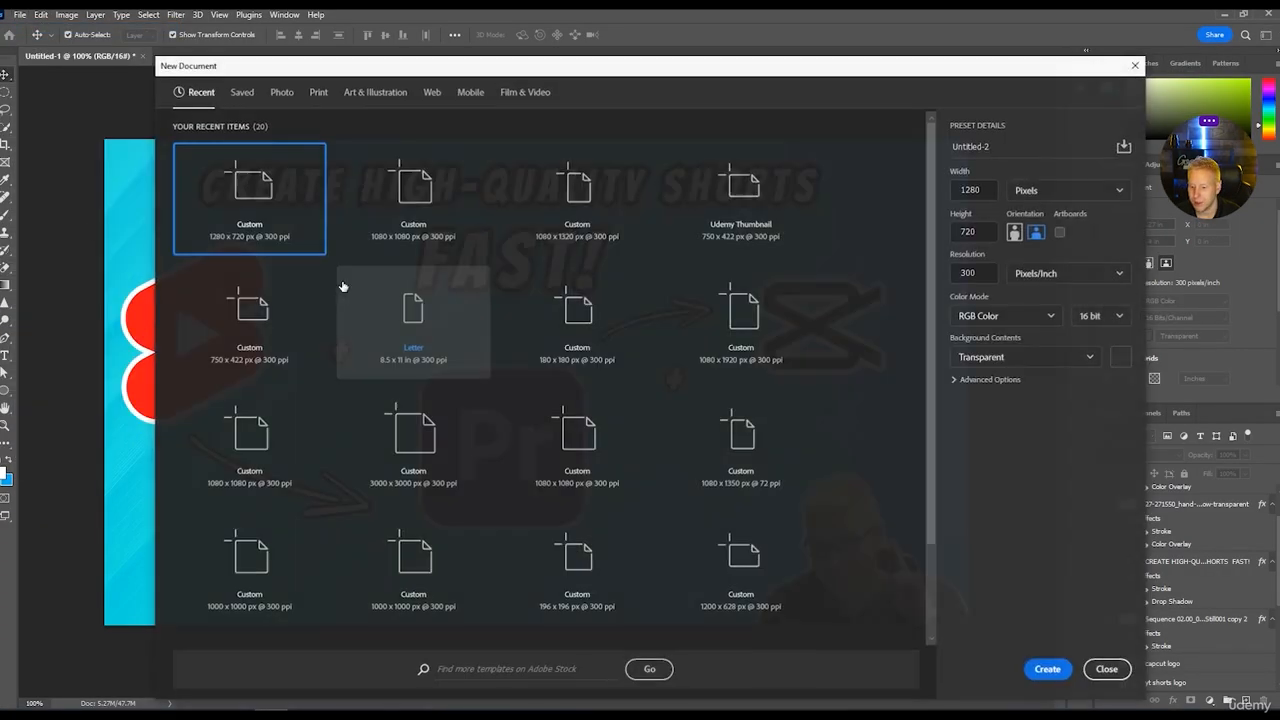
pyautogui.click(419, 202)
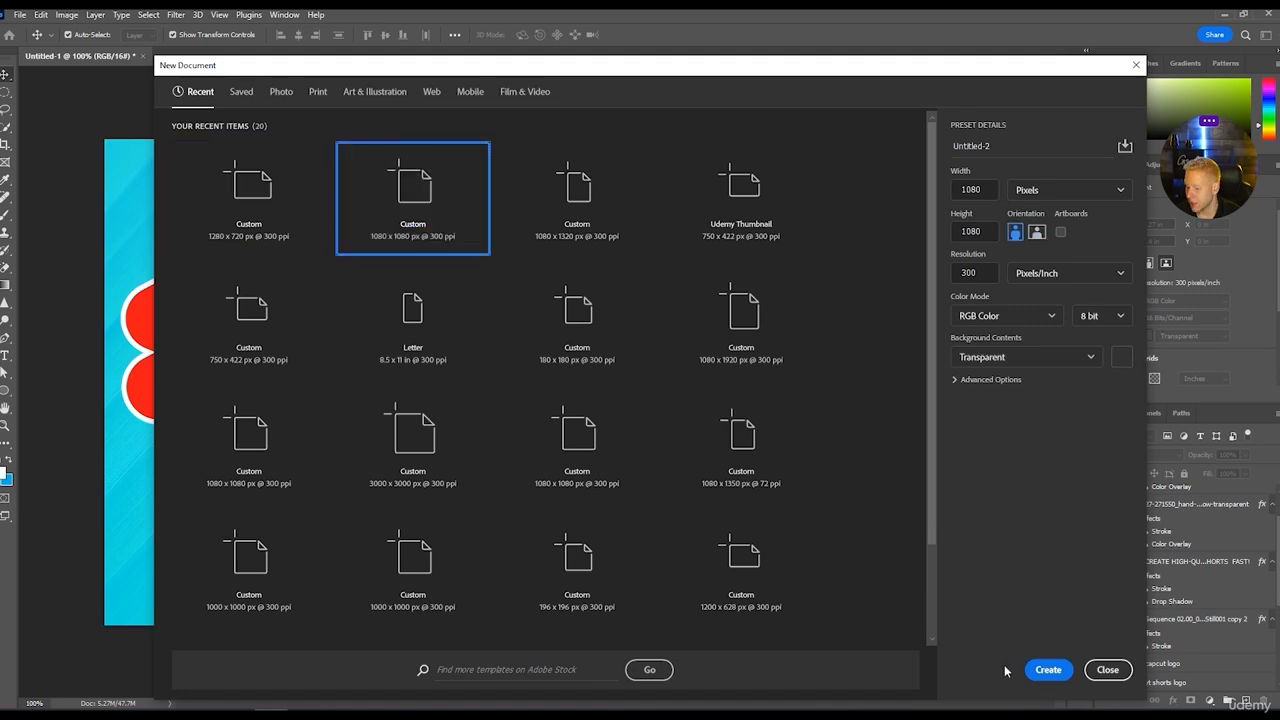
pyautogui.click(1040, 669)
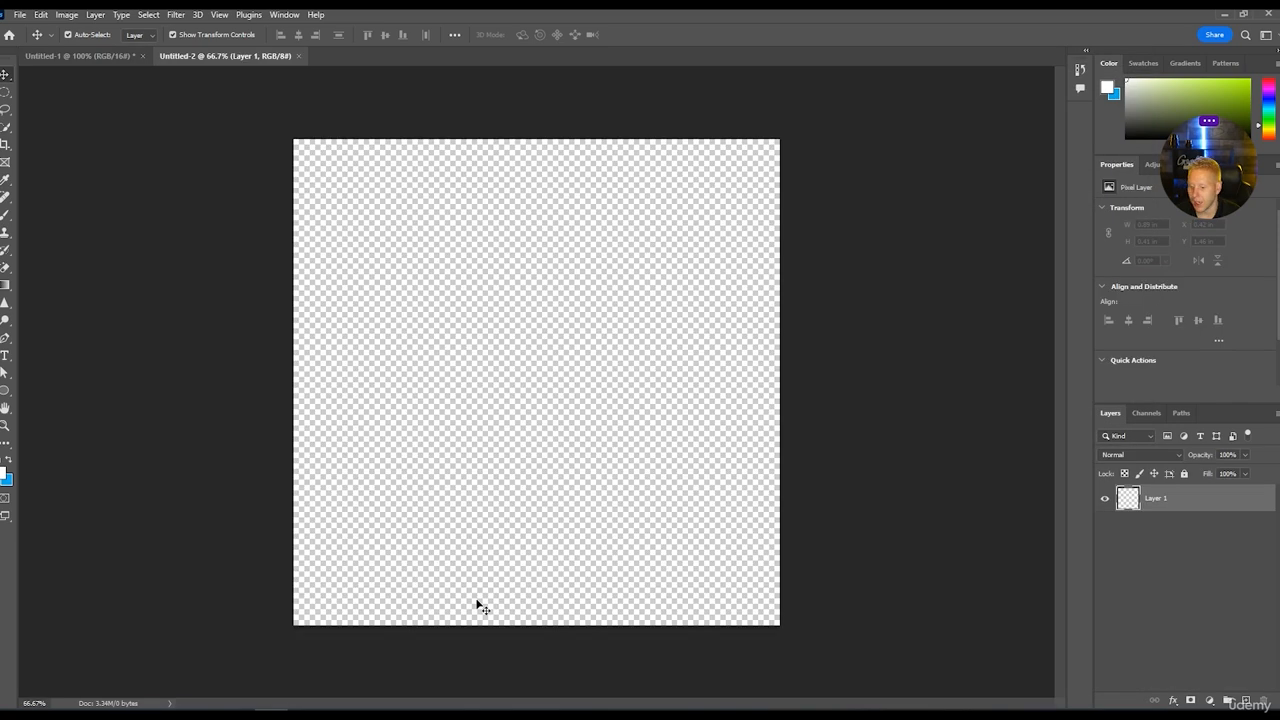
# Place the Suppz New Logo image as an embedded object on the canvas at its default fitted size.
pyautogui.click(20, 14)
pyautogui.click(116, 310)
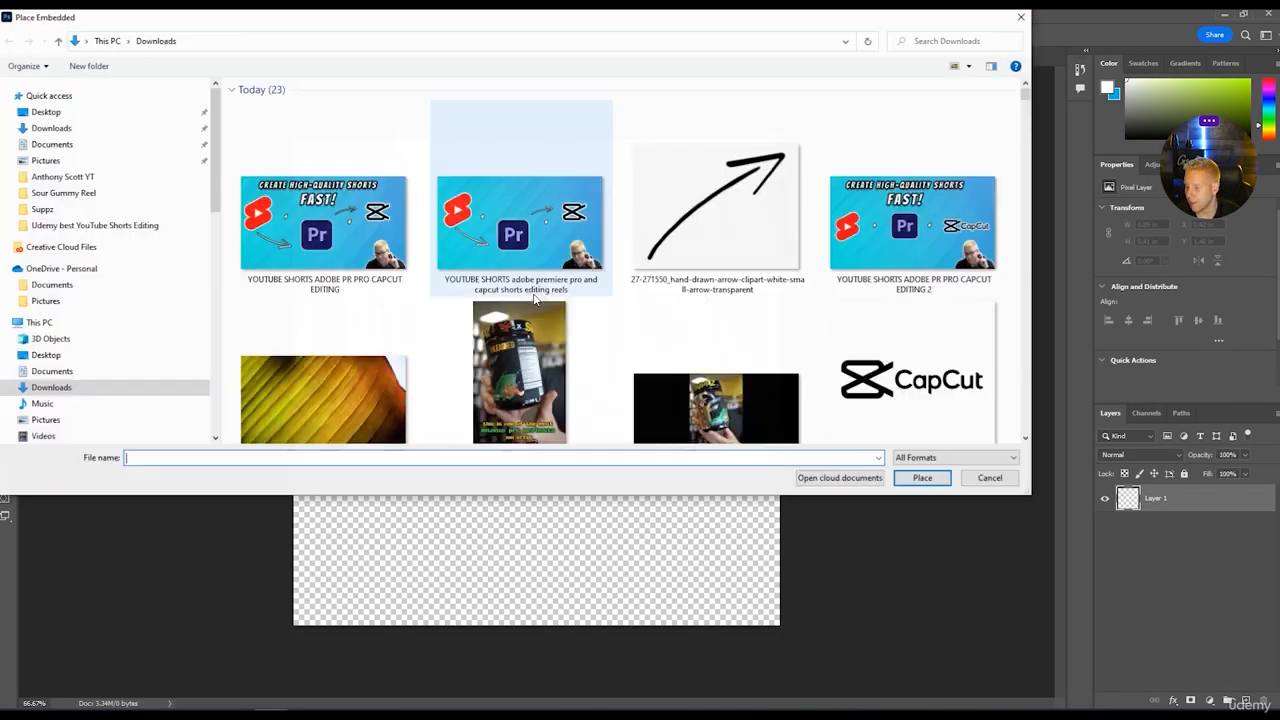
pyautogui.moveTo(884, 18); pyautogui.dragTo(0, 130)
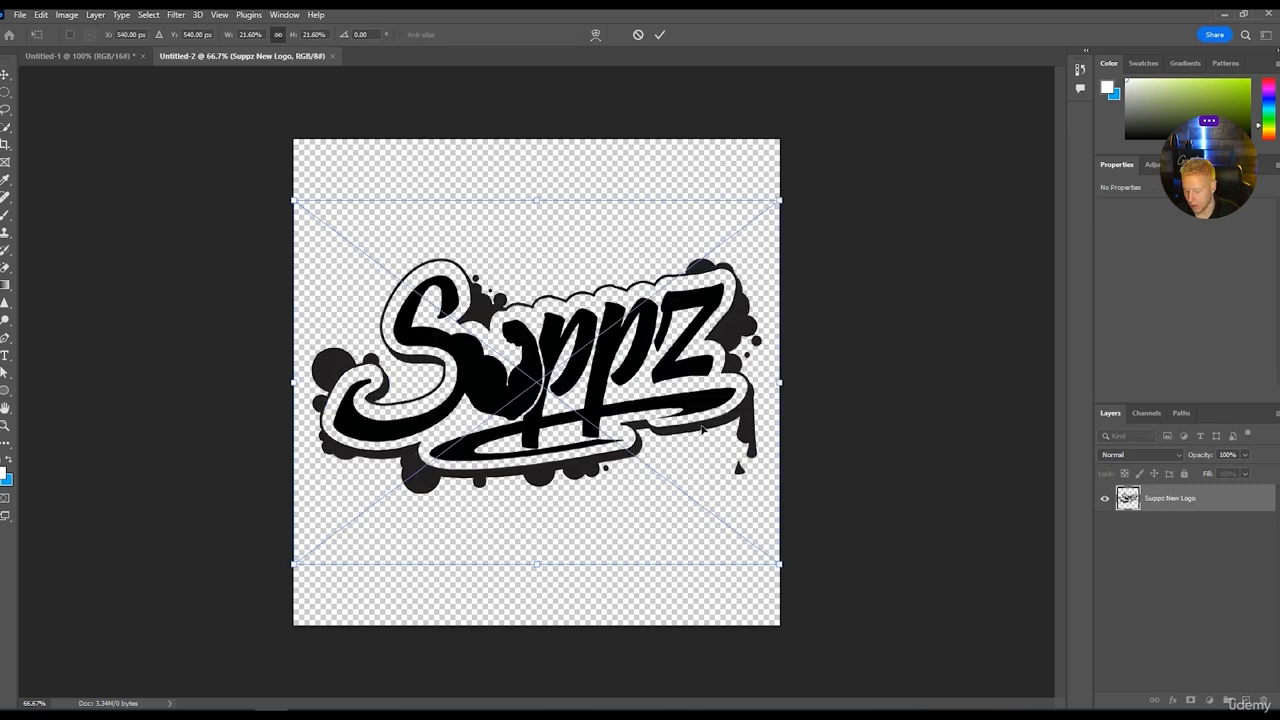
pyautogui.press('Return')
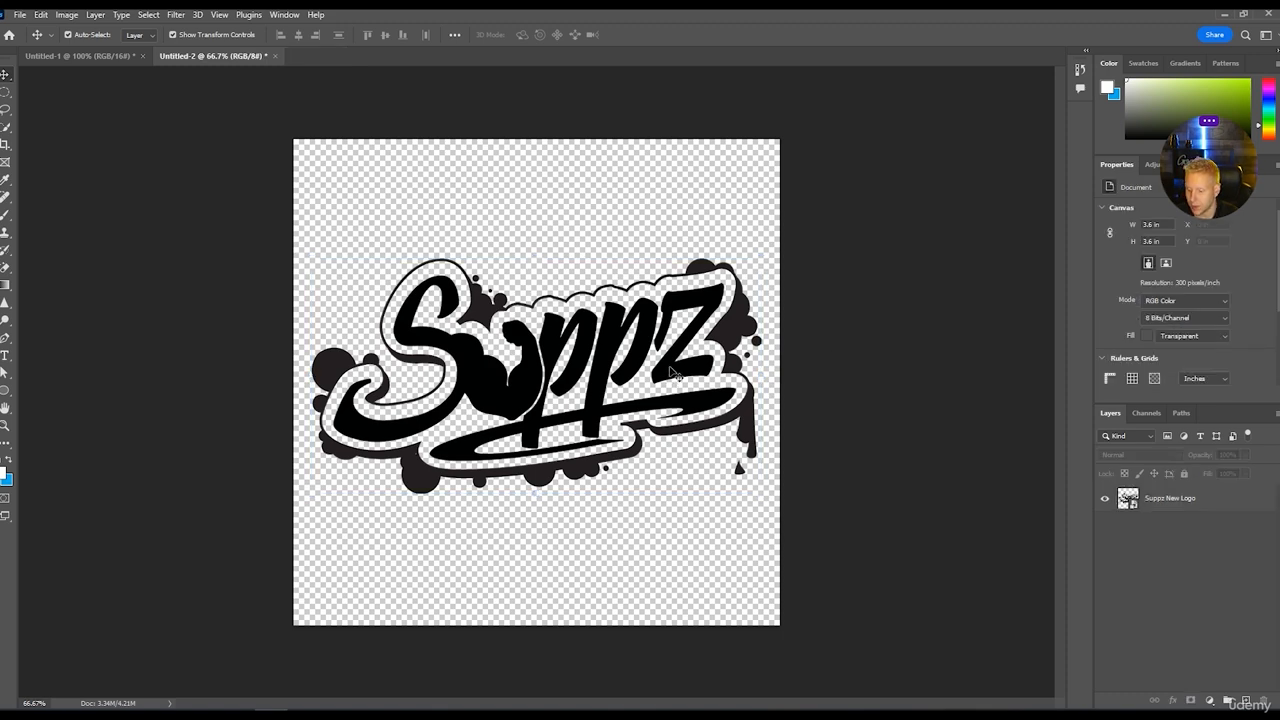
# Apply a white (ffffff) Color Overlay in Normal mode at 100% opacity to the Suppz New Logo layer.
pyautogui.click(673, 372)
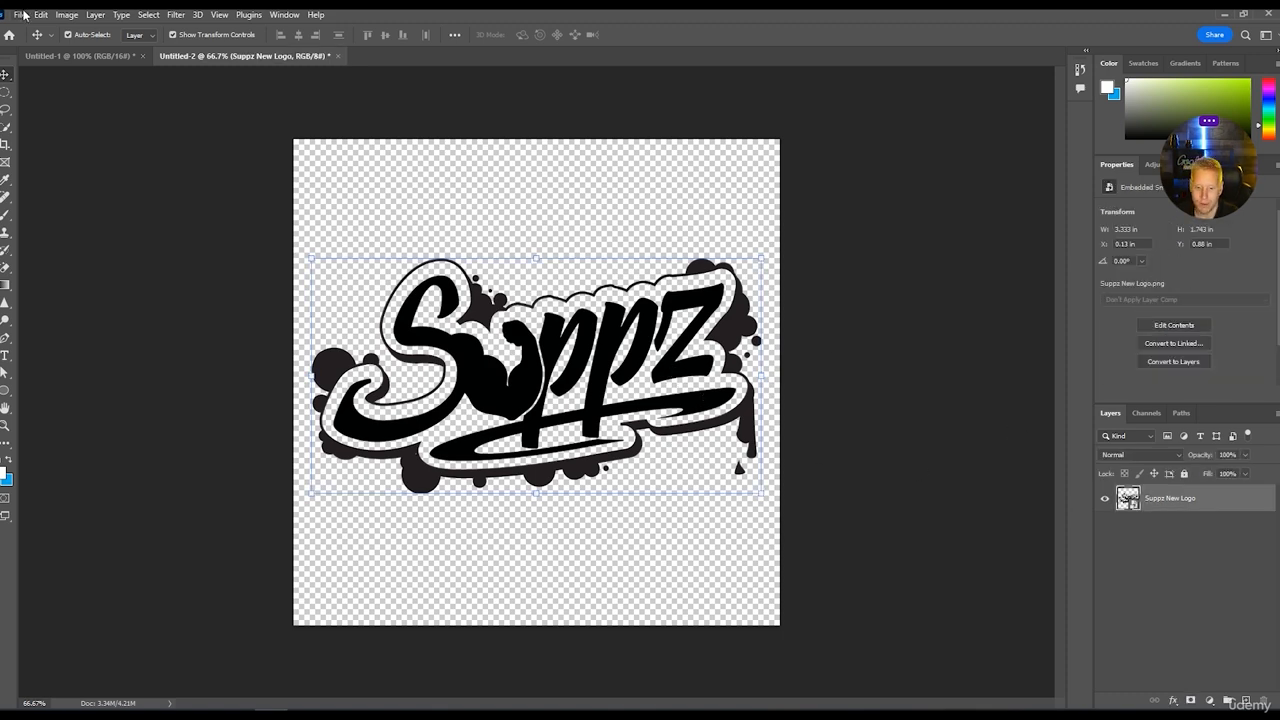
pyautogui.rightClick(1206, 504)
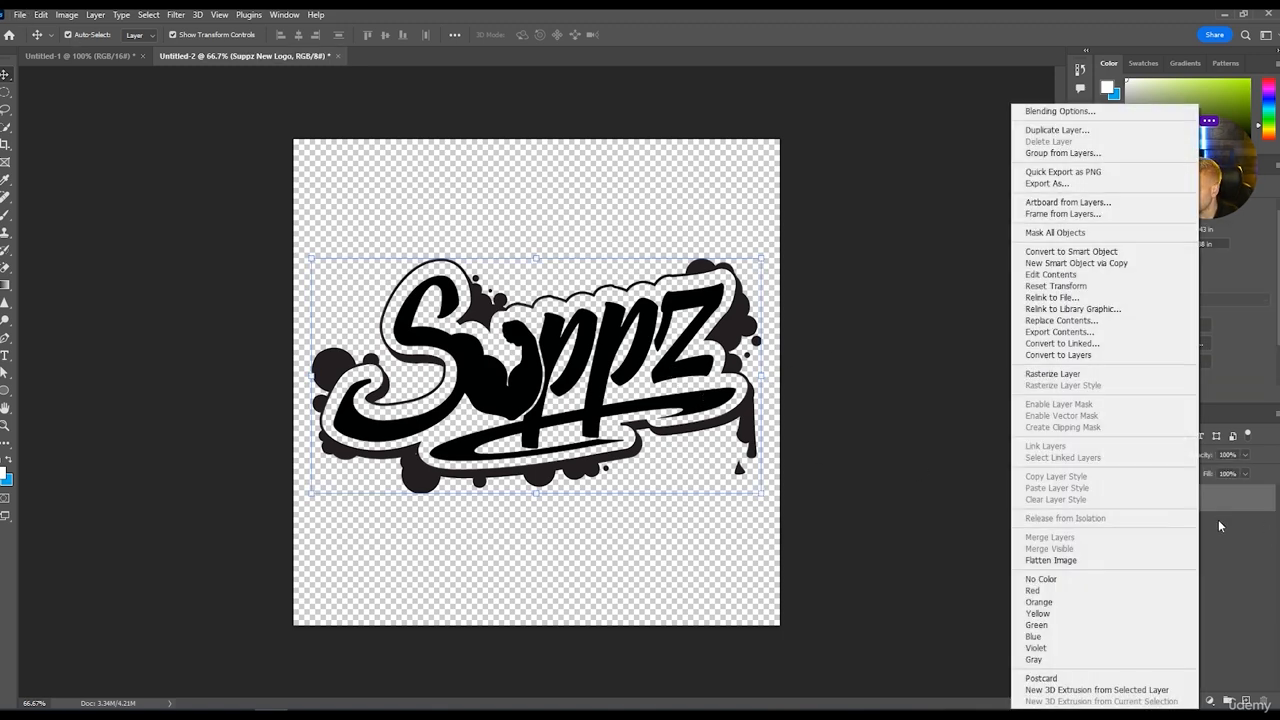
pyautogui.press('Escape')
pyautogui.press('h')
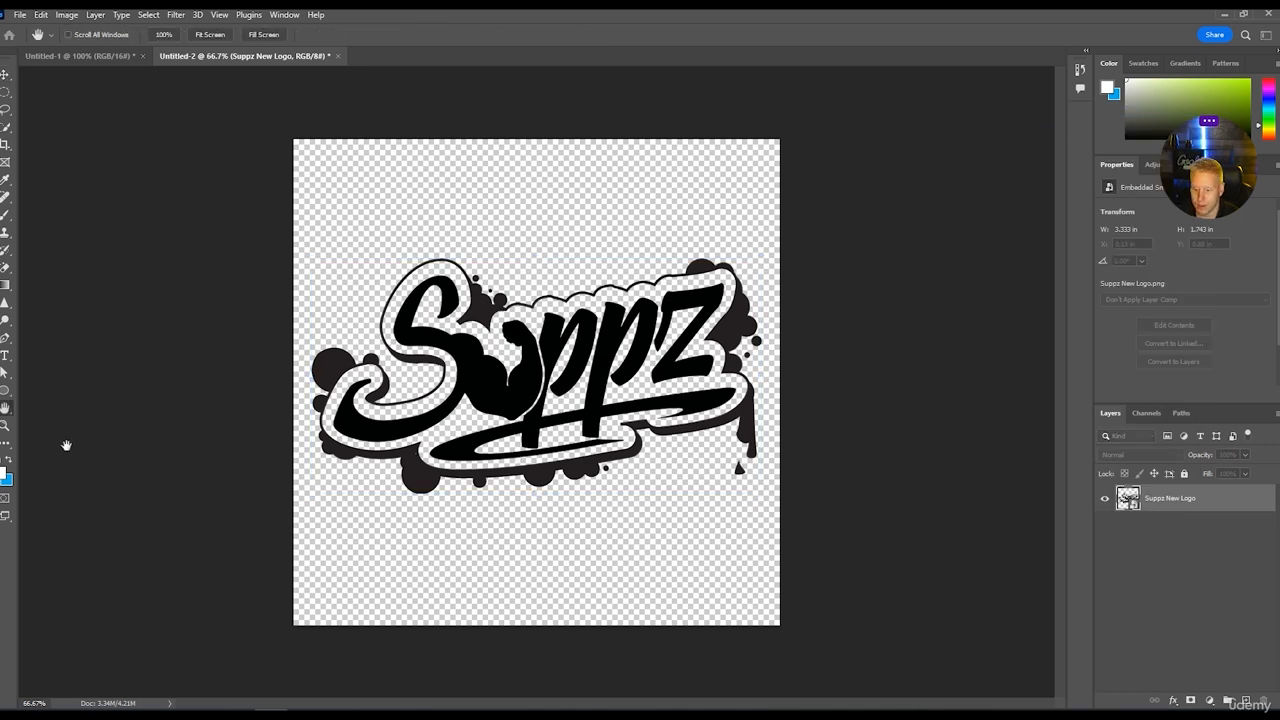
pyautogui.moveTo(516, 143); pyautogui.dragTo(385, 109)
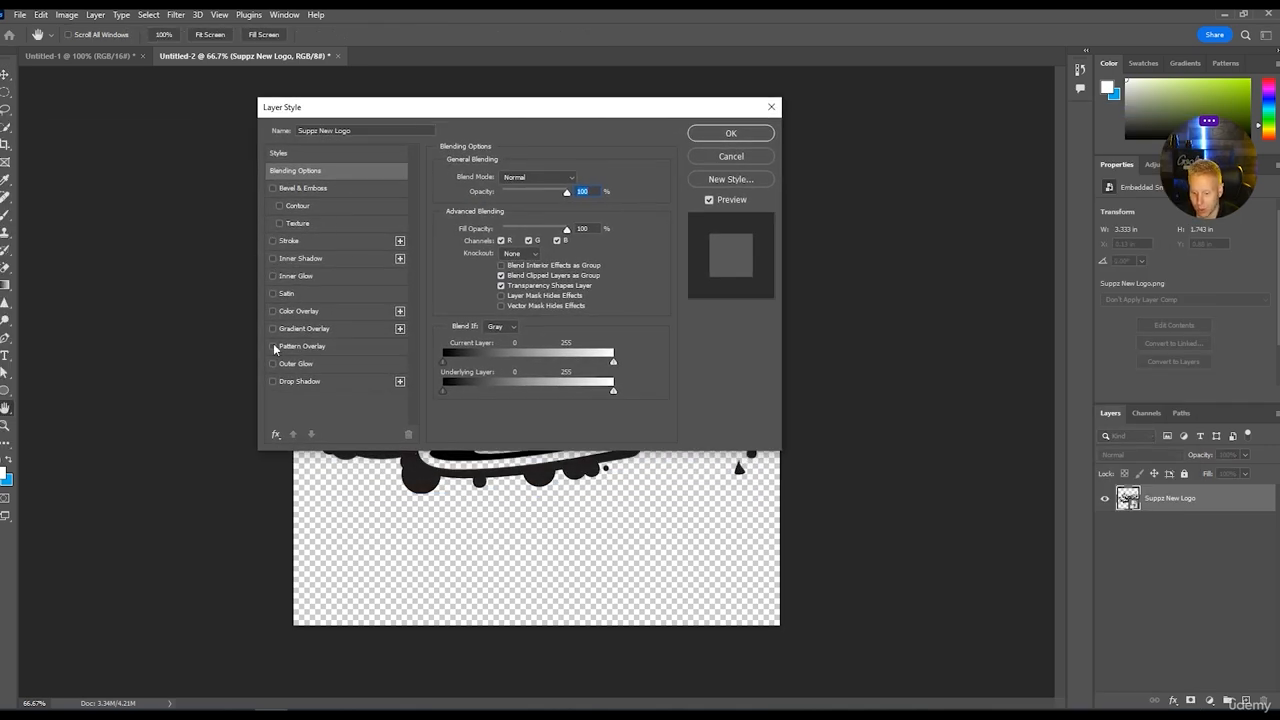
pyautogui.click(272, 311)
pyautogui.click(298, 311)
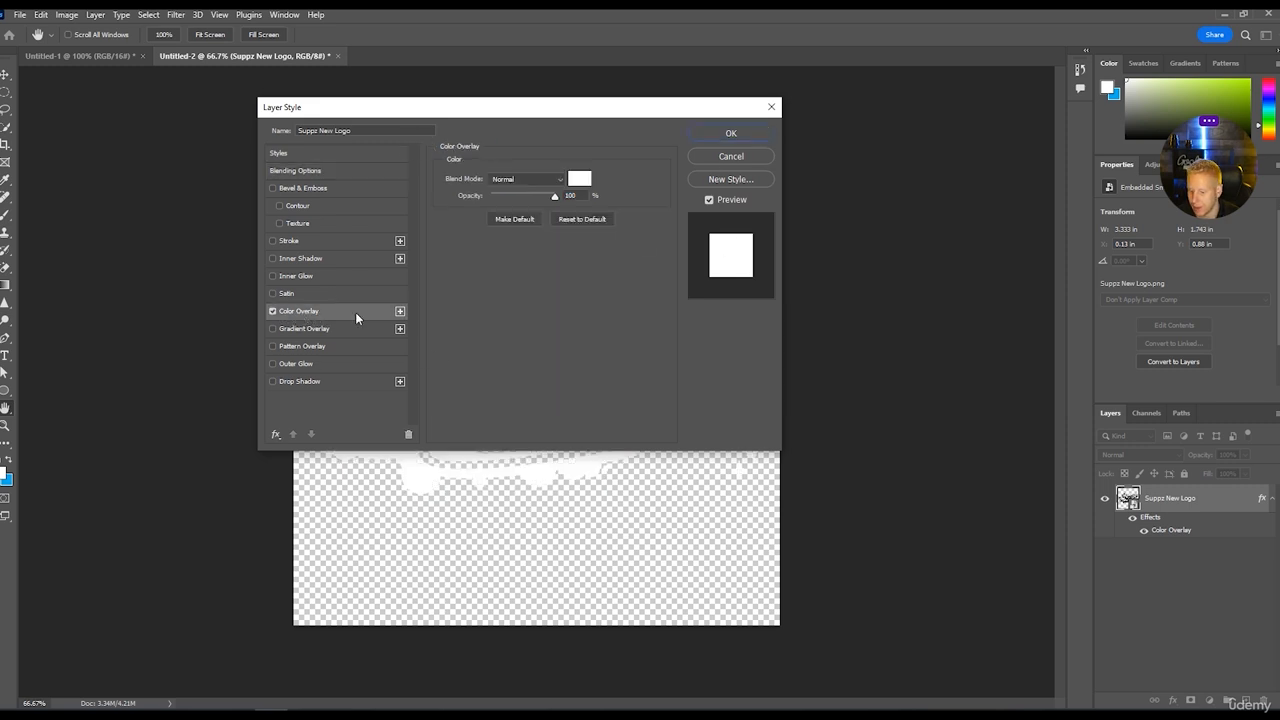
pyautogui.click(581, 180)
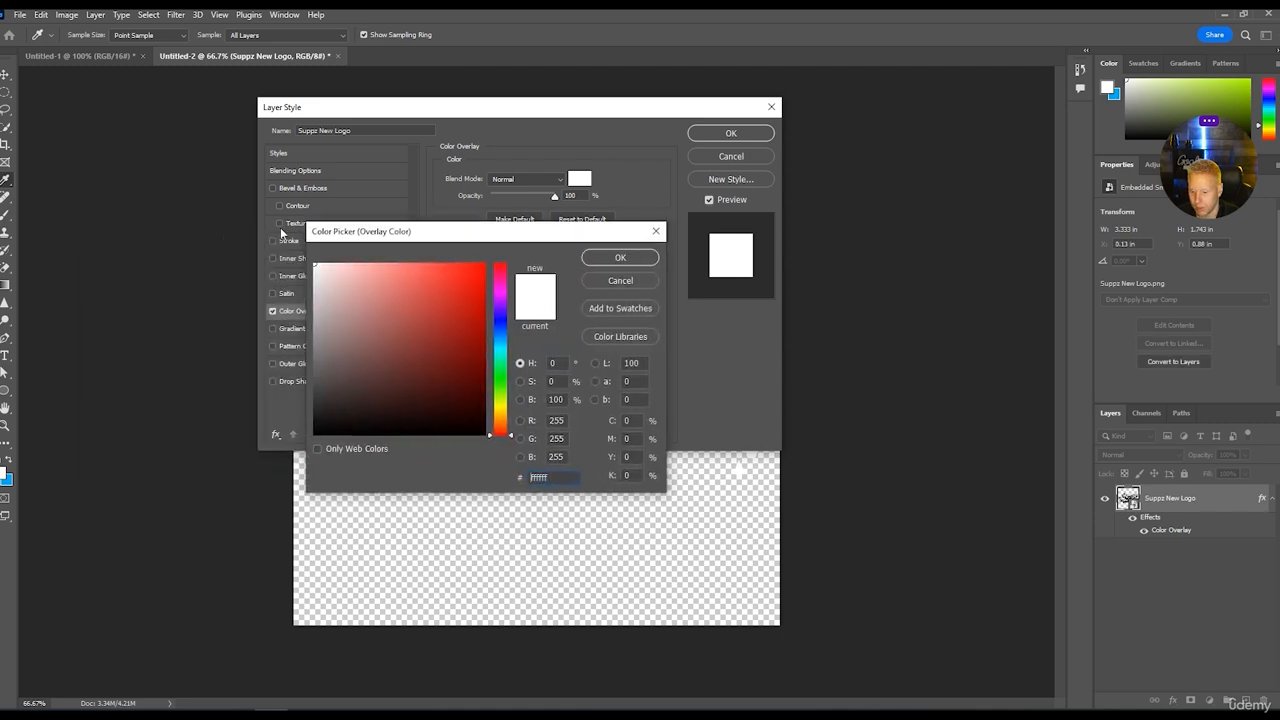
pyautogui.click(636, 256)
pyautogui.click(757, 138)
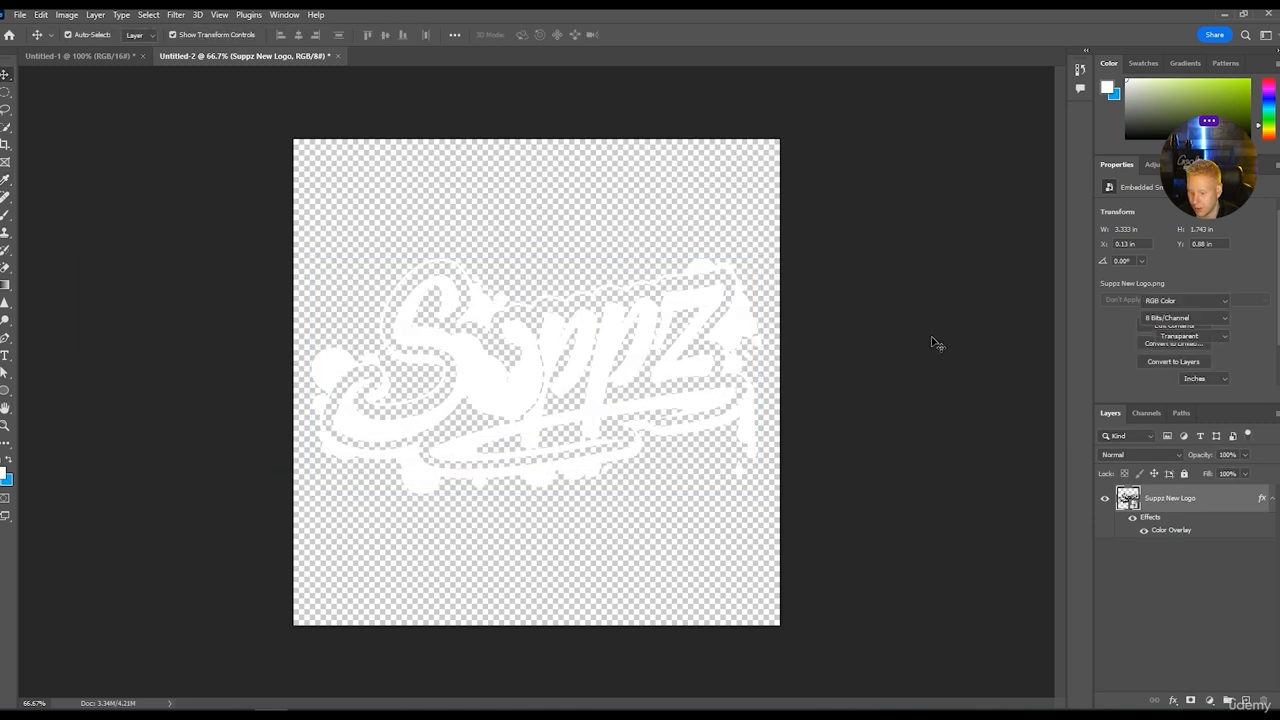
# Export the logo as a transparent 1080 x 1080 px PNG named Suppz White in the Downloads folder.
pyautogui.click(15, 15)
pyautogui.moveTo(55, 251)
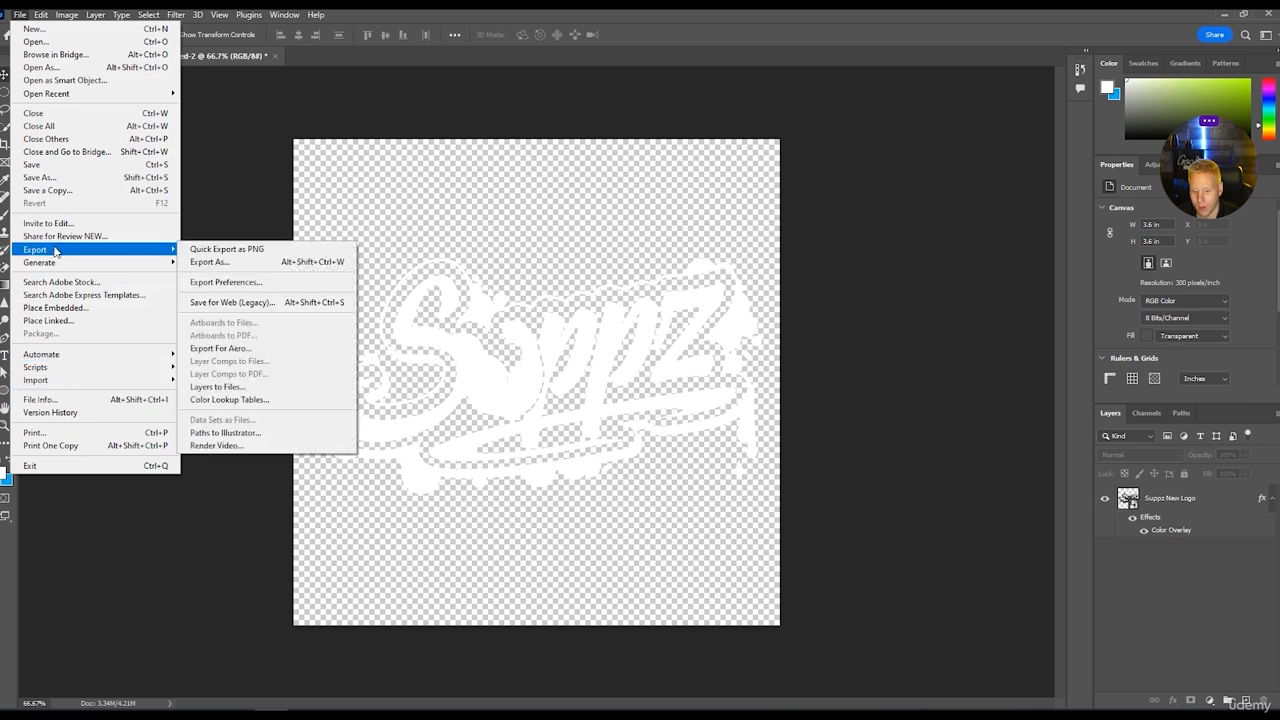
pyautogui.click(210, 262)
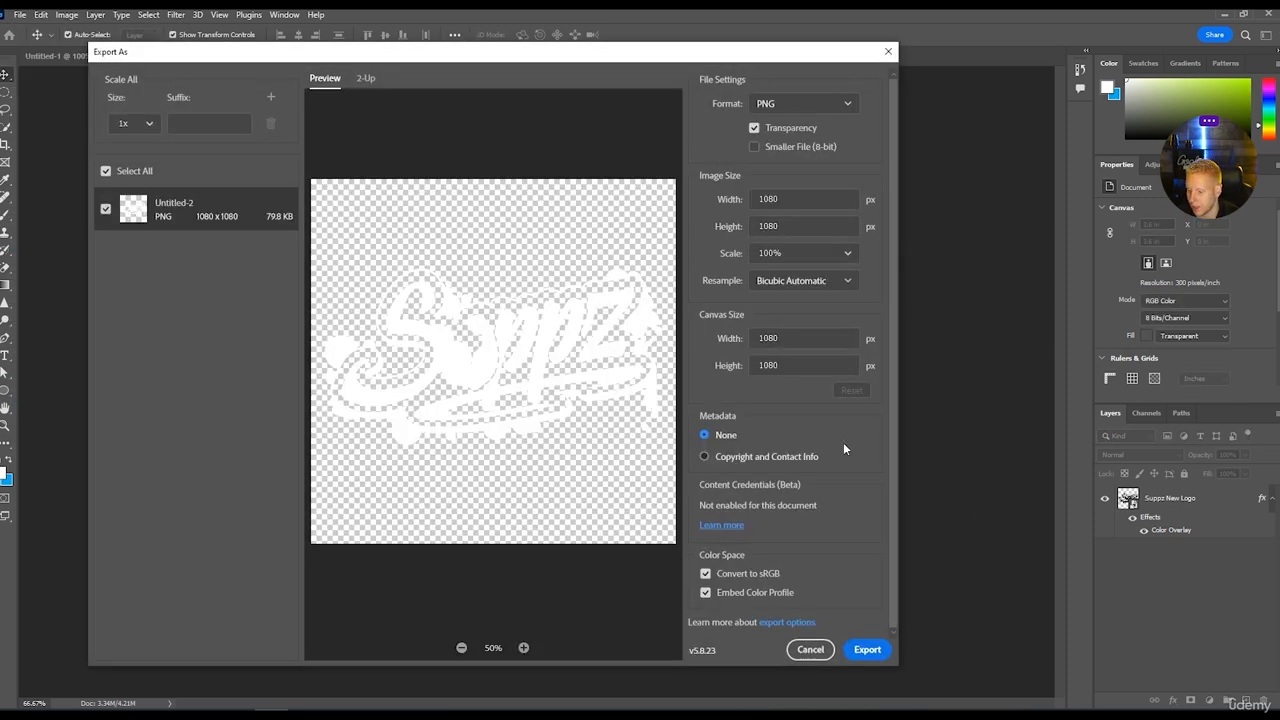
pyautogui.click(867, 650)
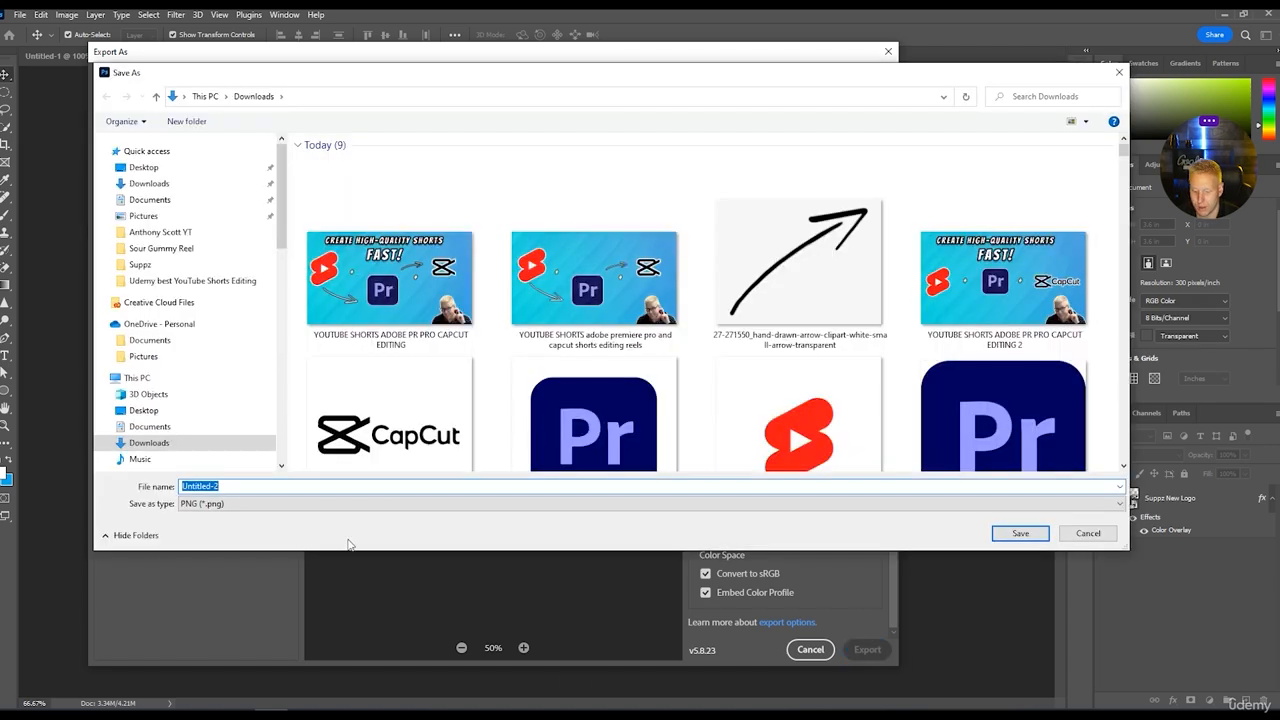
pyautogui.write('S')
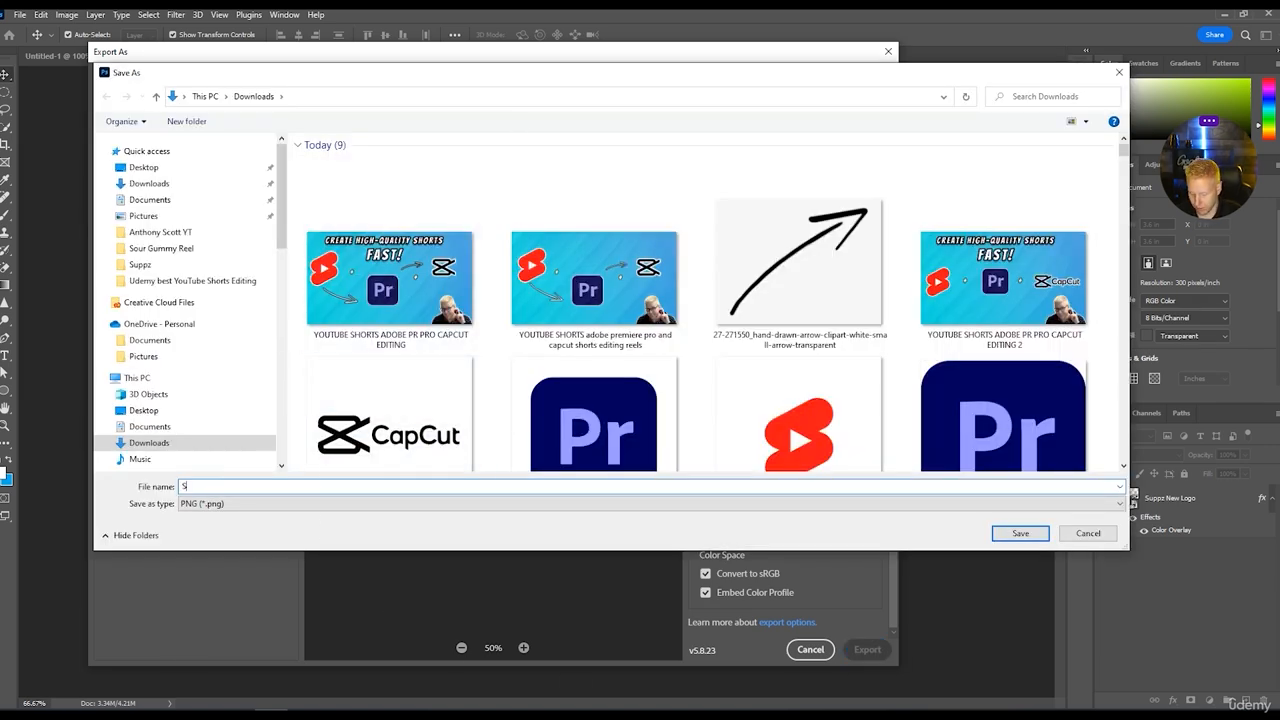
pyautogui.write('uppz W')
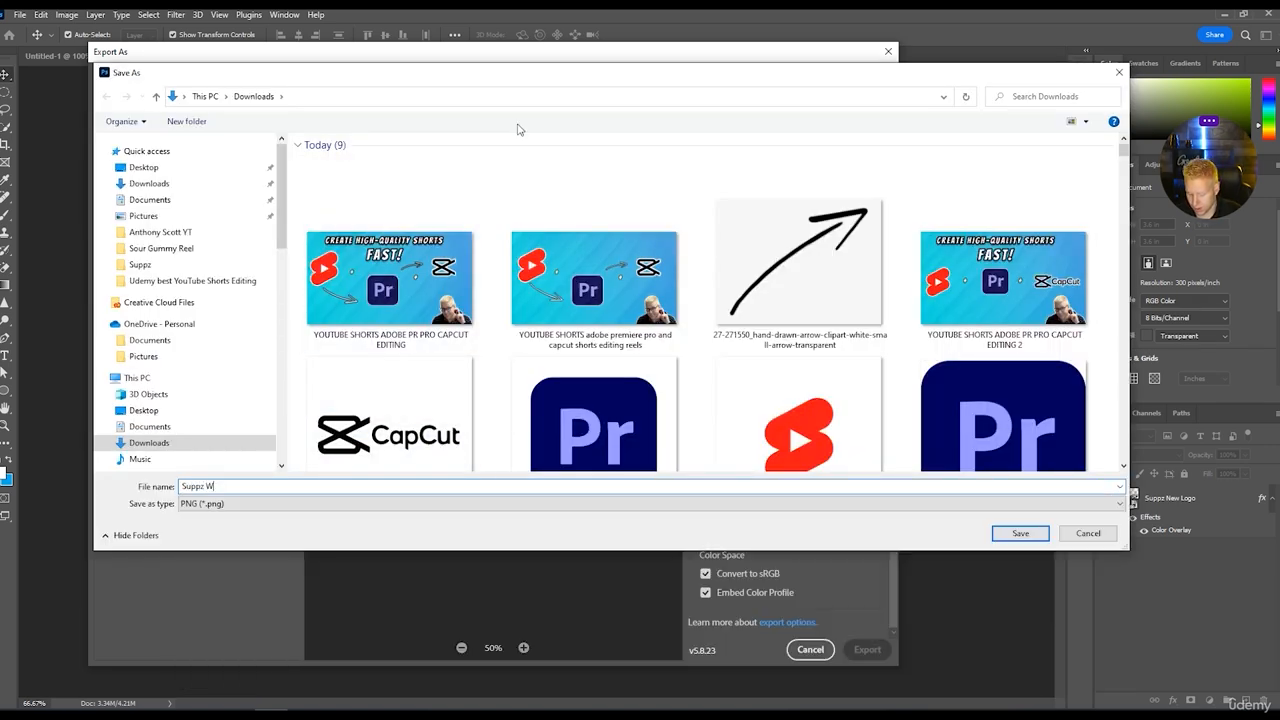
pyautogui.write('hite')
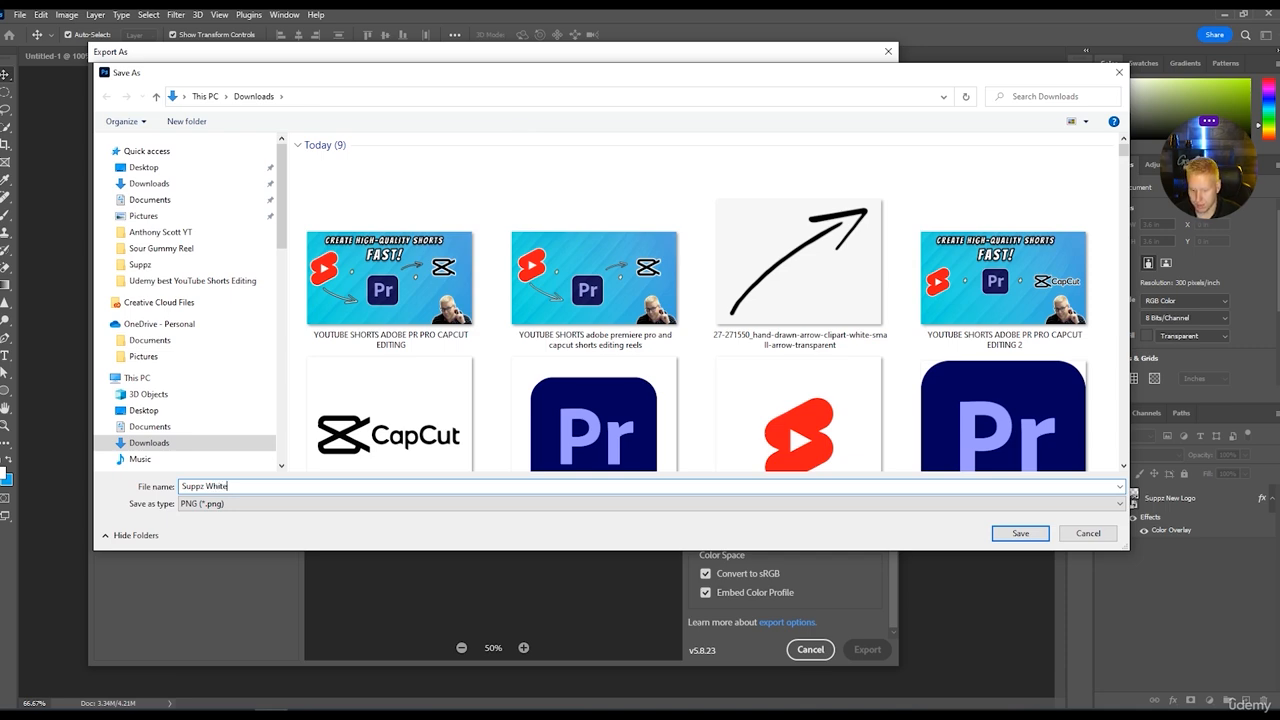
pyautogui.press('Return')
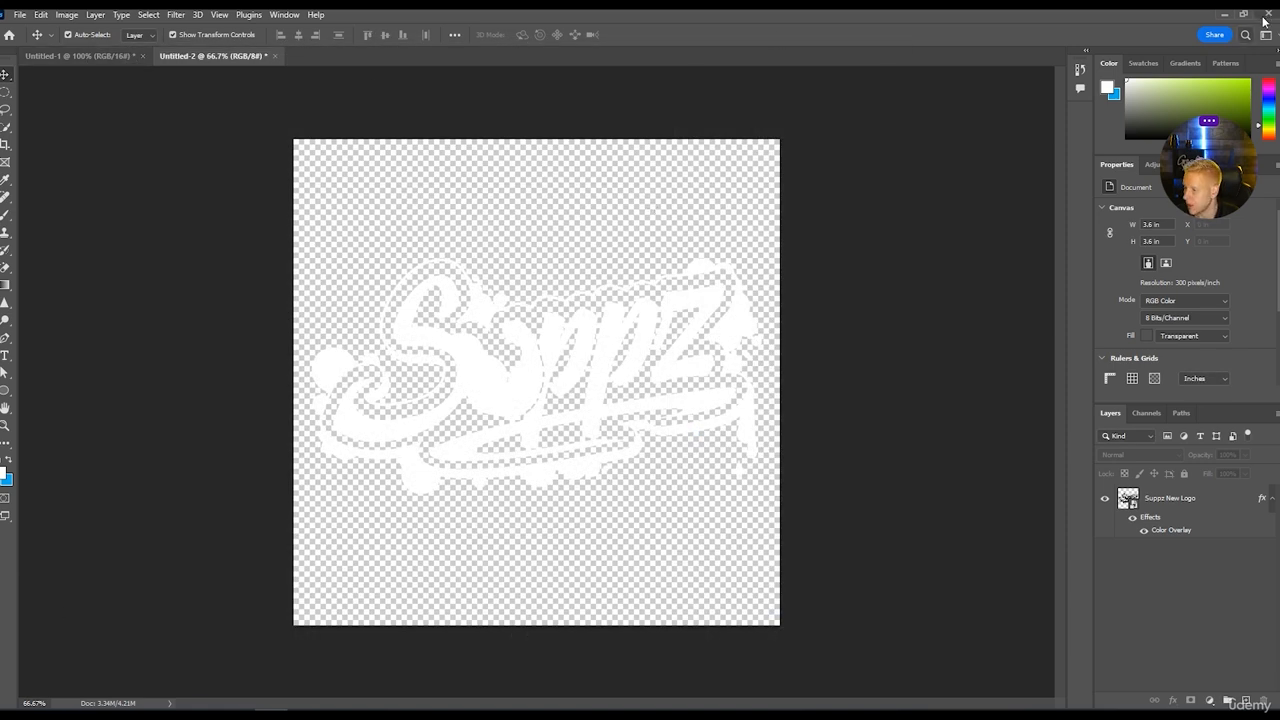
# Return to Premiere Pro and import Suppz White.png into the Suppz Reelz 1 project.
pyautogui.click(1265, 17)
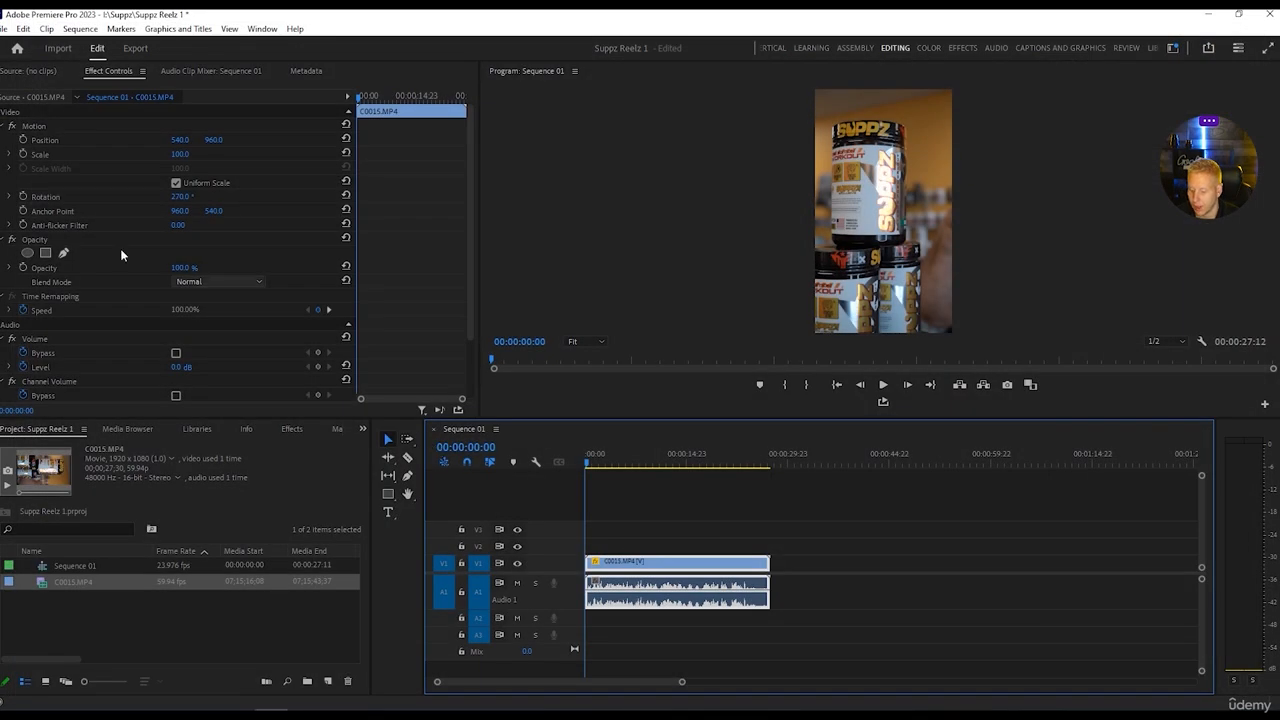
pyautogui.click(3, 28)
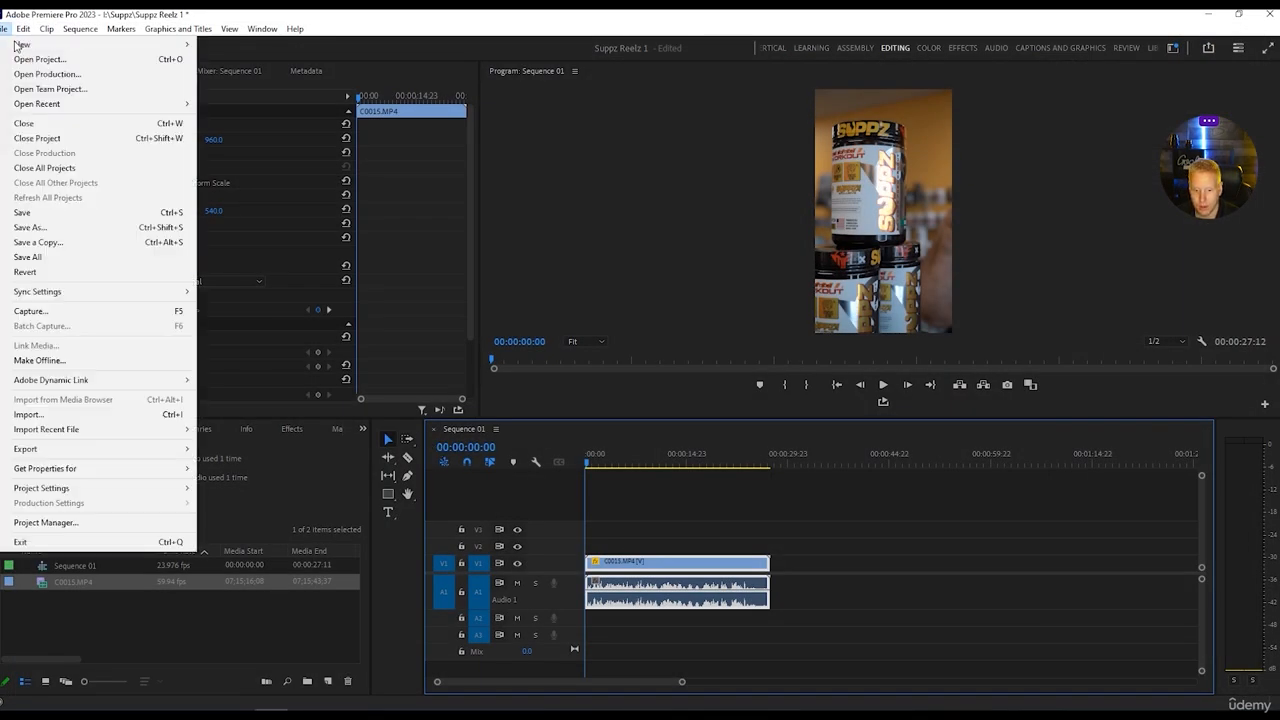
pyautogui.click(63, 415)
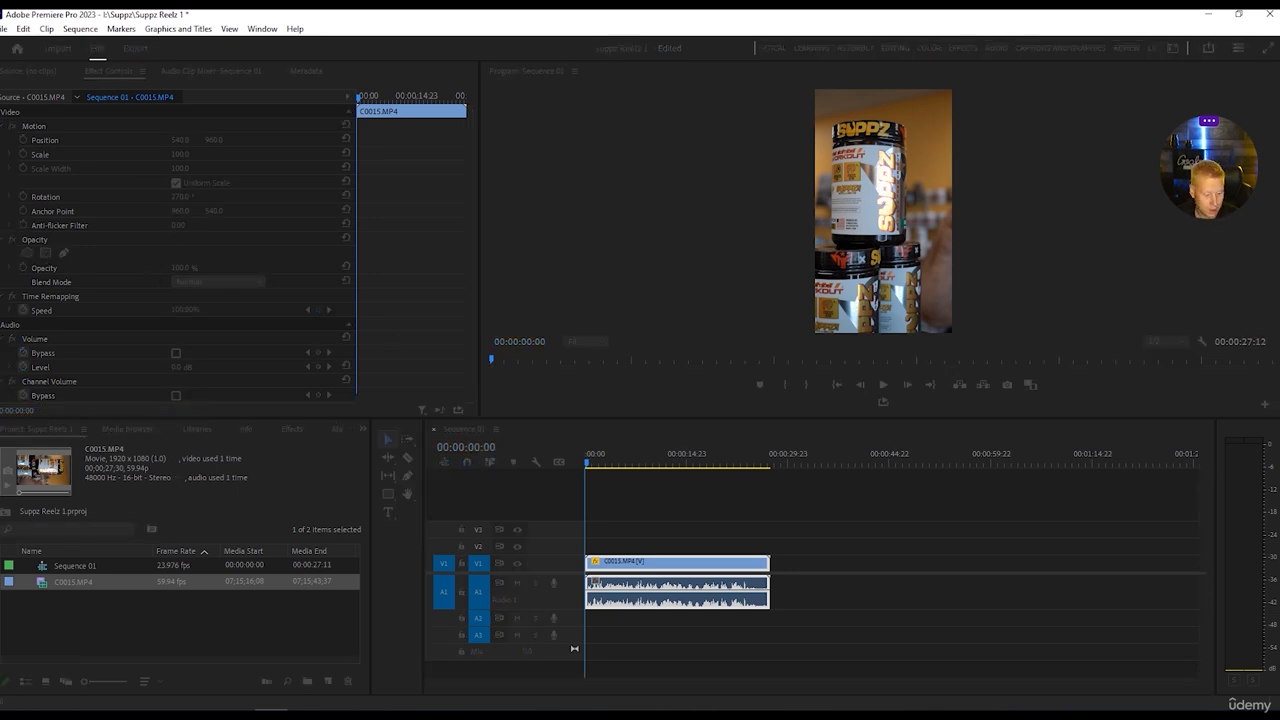
pyautogui.click(547, 438)
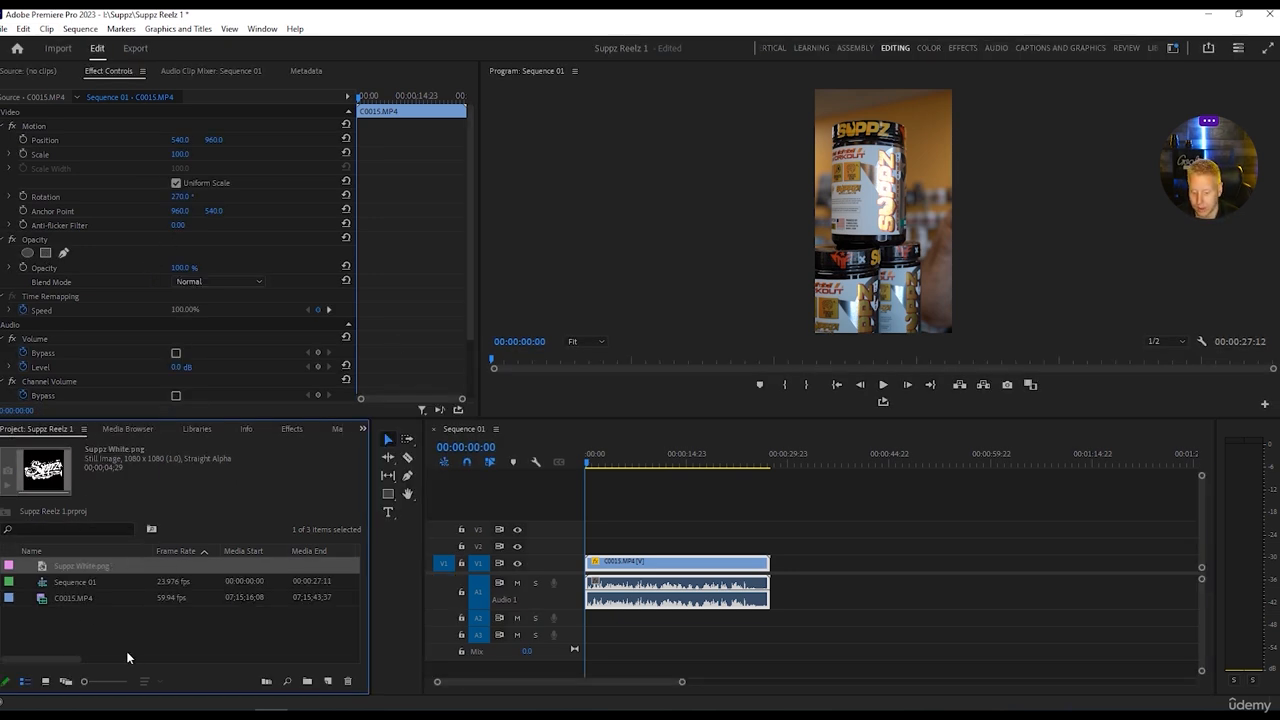
# Try Suppz White.png on V2 over the start of C0015.MP4, and remove it from the timeline.
pyautogui.moveTo(80, 570); pyautogui.dragTo(622, 546)
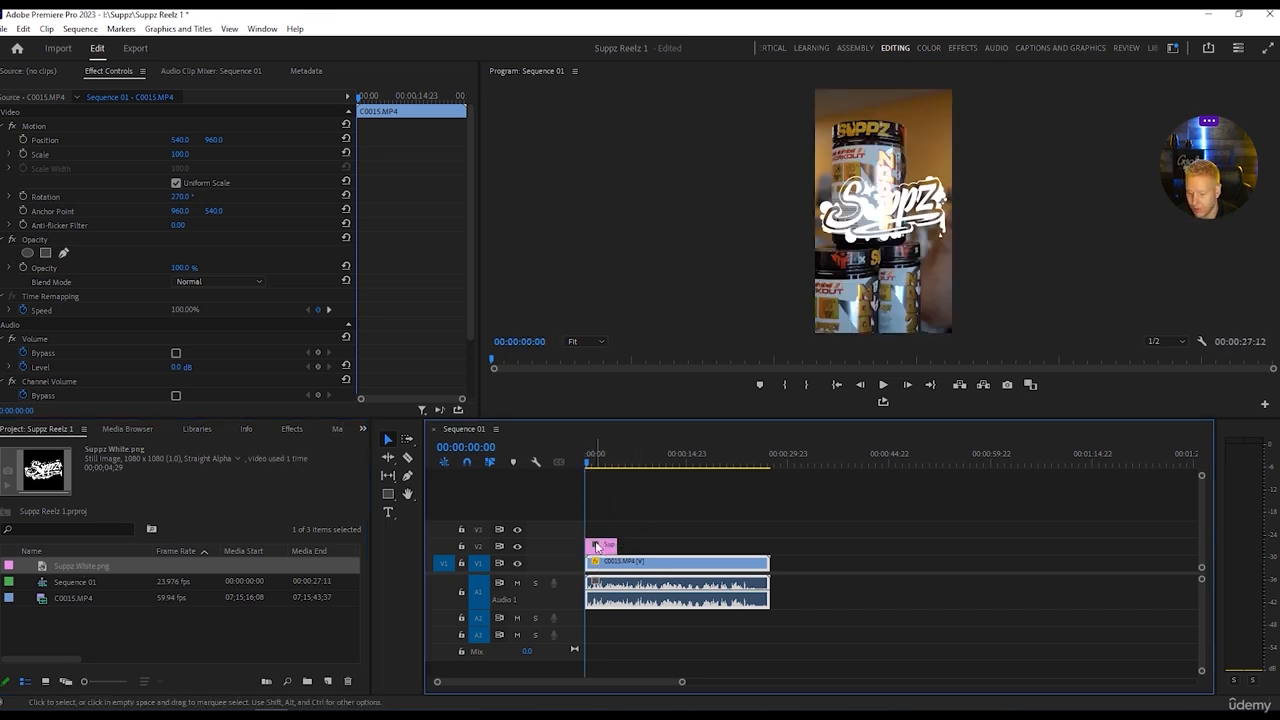
pyautogui.click(596, 547)
pyautogui.moveTo(596, 547); pyautogui.dragTo(203, 640)
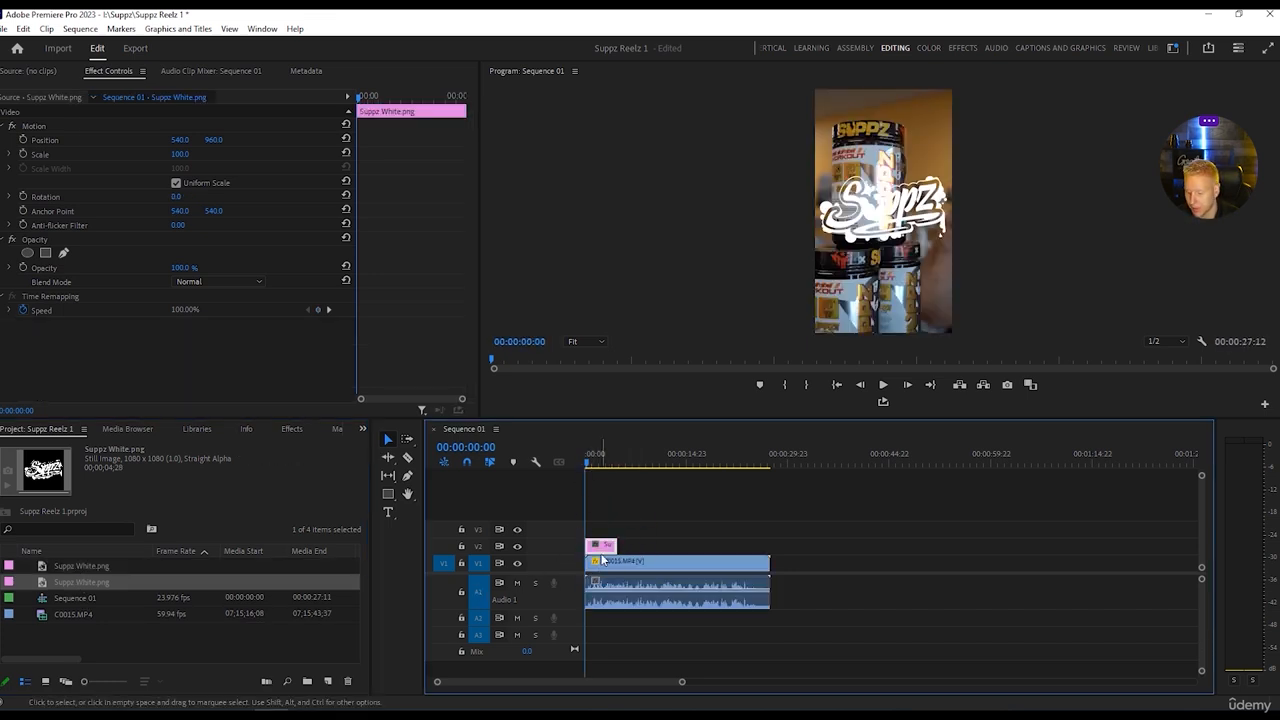
pyautogui.press('Delete')
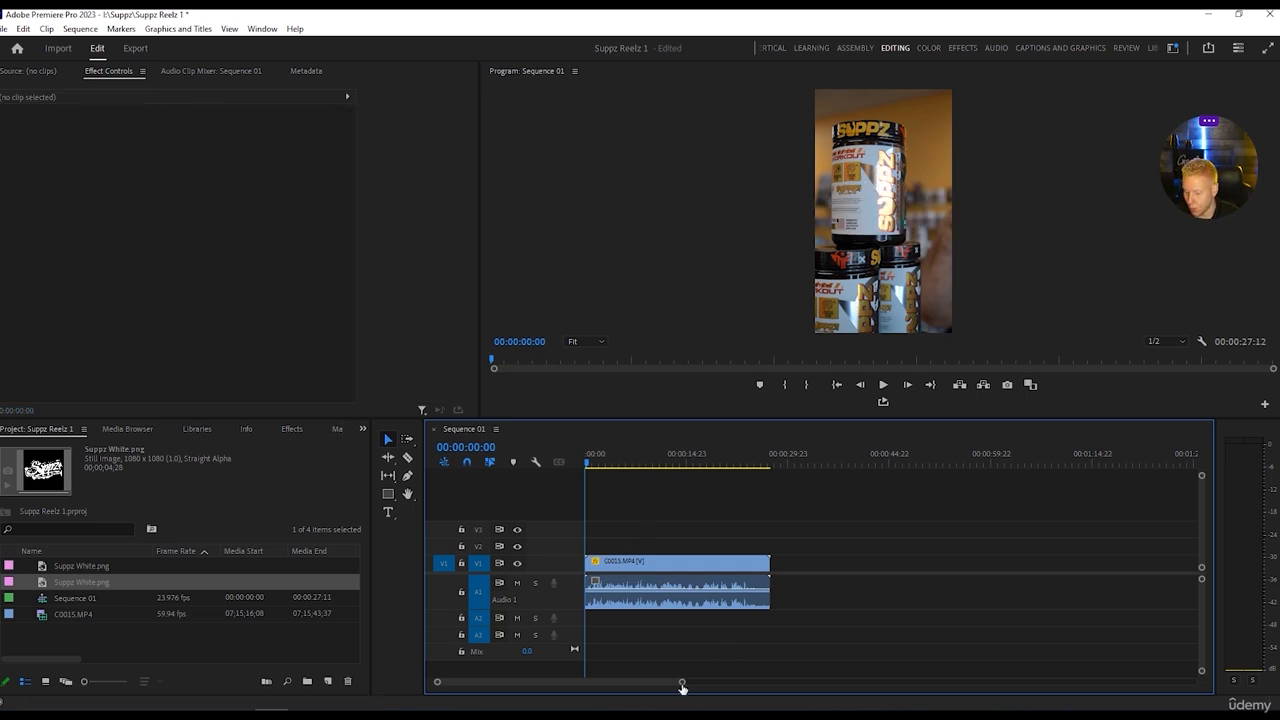
# Enlarge the C0015.MP4 clip's timeline display and play Sequence 01 from the start to review the footage.
pyautogui.moveTo(682, 684); pyautogui.dragTo(571, 683)
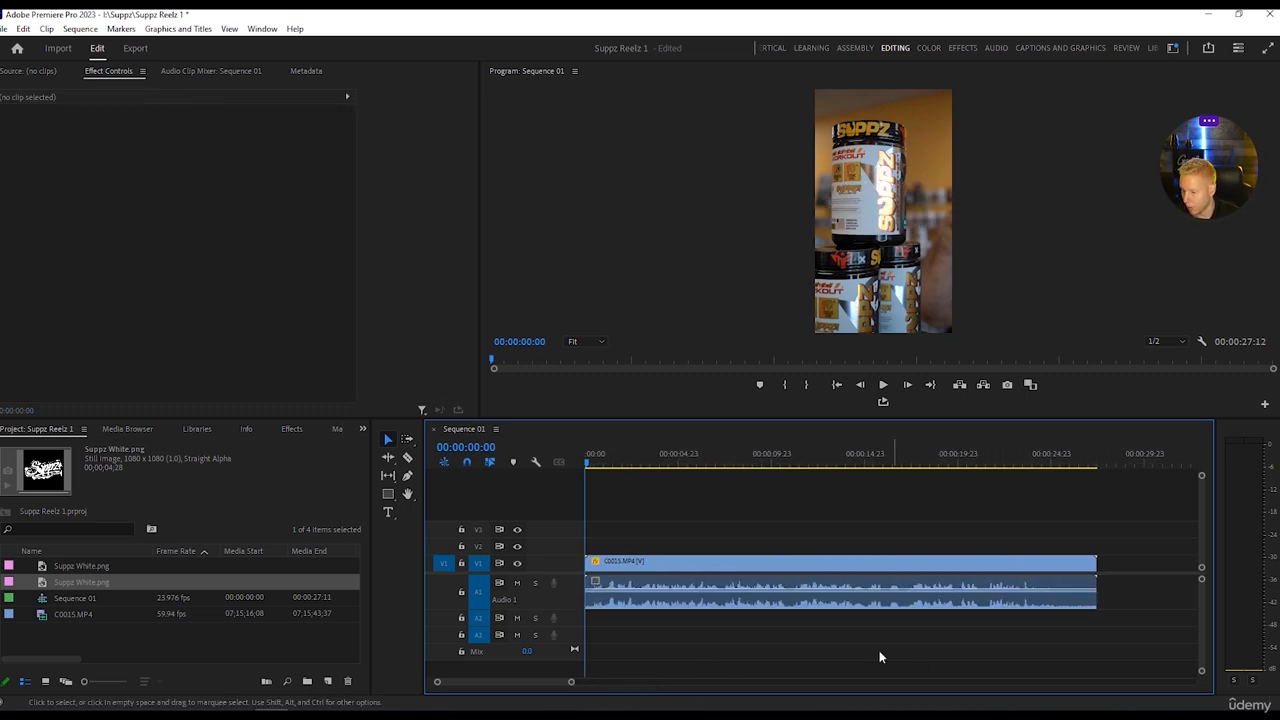
pyautogui.press('space')
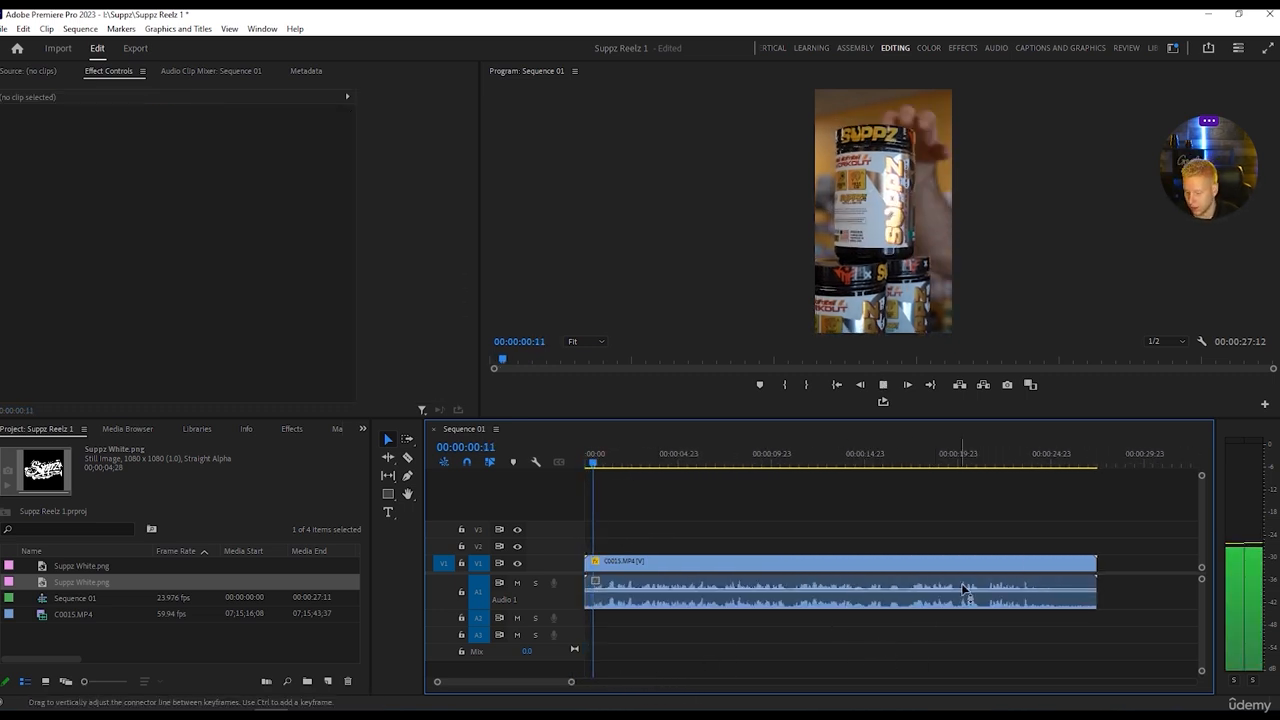
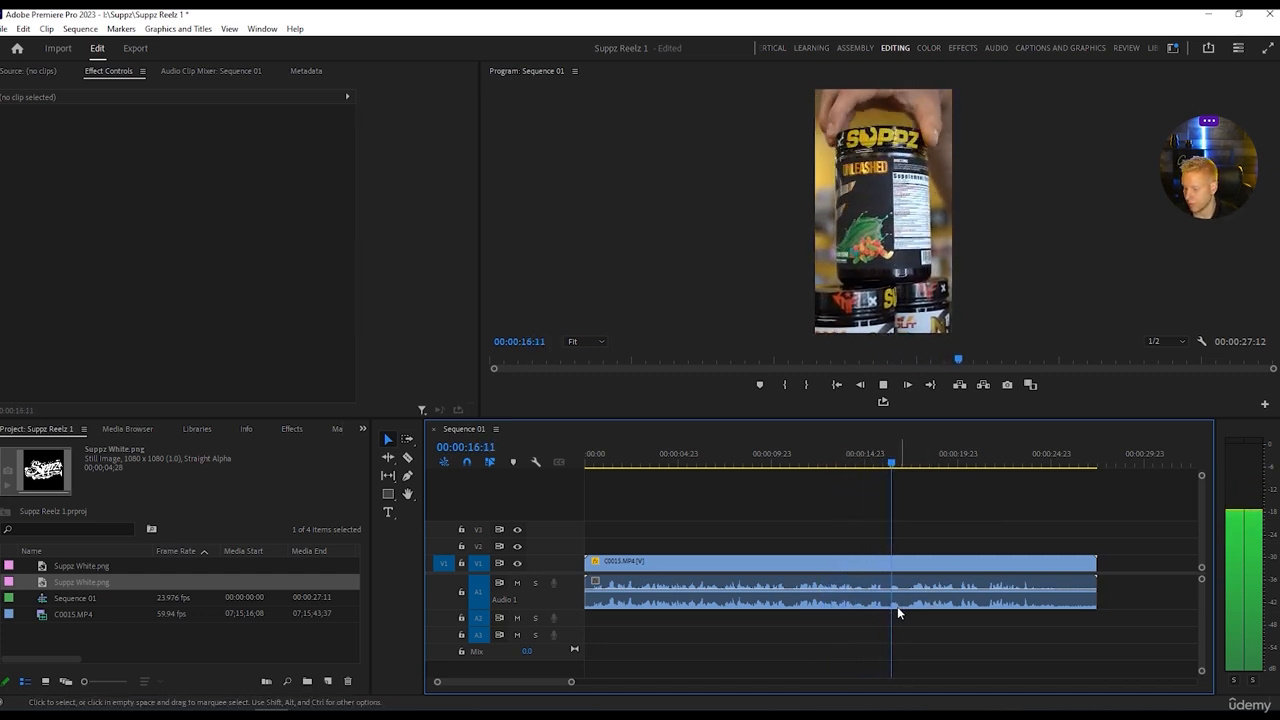
# Cut the section from about 16 to 17 seconds out of C0015.MP4 and close the gap it leaves.
pyautogui.press('c')
pyautogui.click(887, 596)
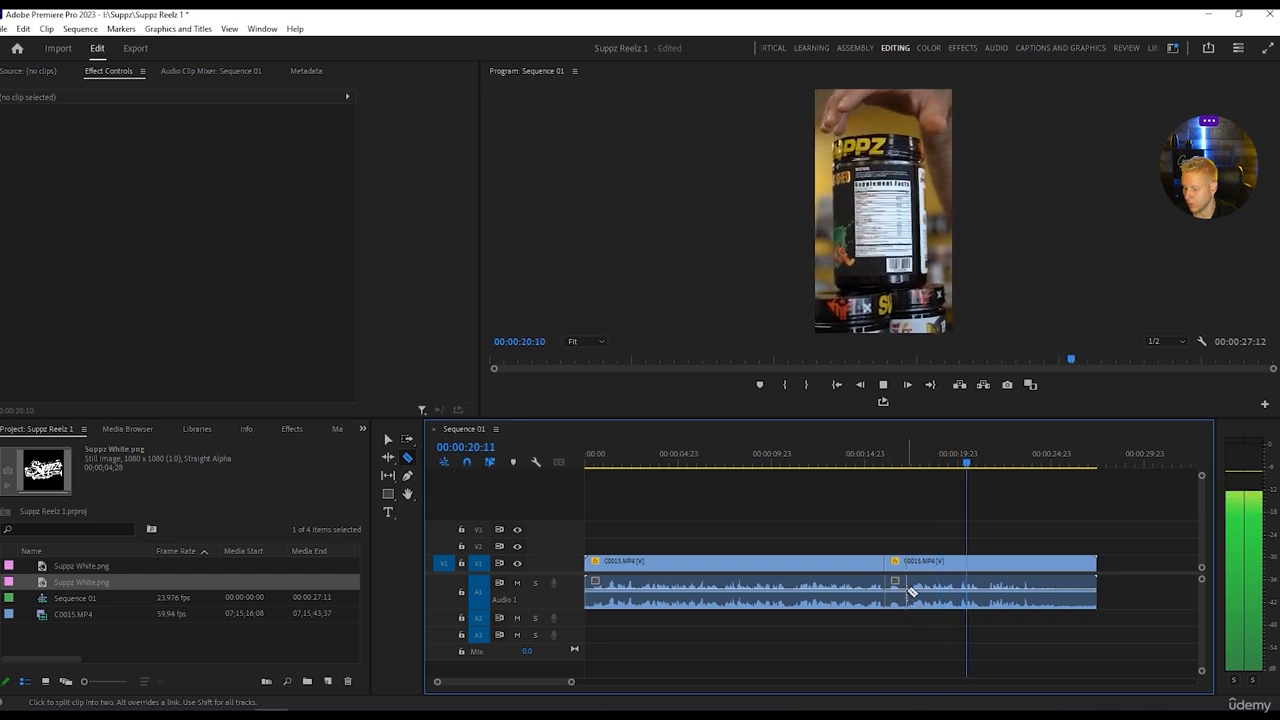
pyautogui.click(911, 591)
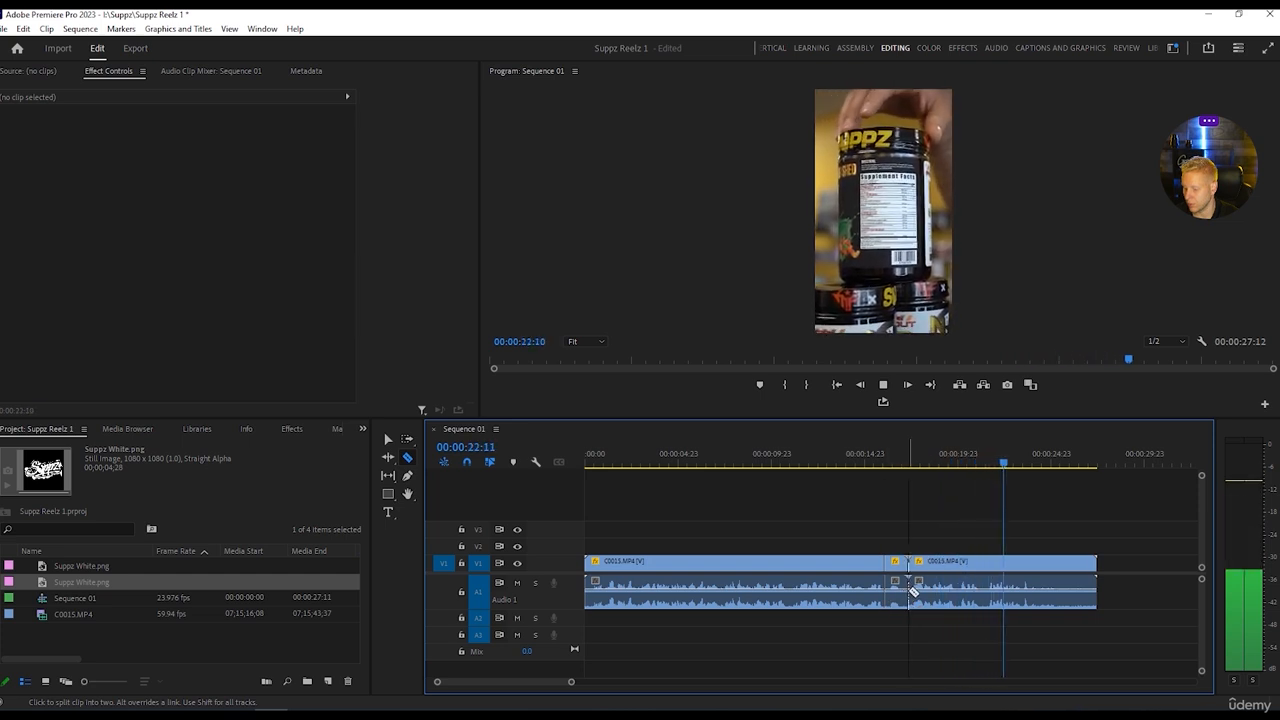
pyautogui.press('space')
pyautogui.press('v')
pyautogui.click(914, 592)
pyautogui.click(898, 592)
pyautogui.press('Delete')
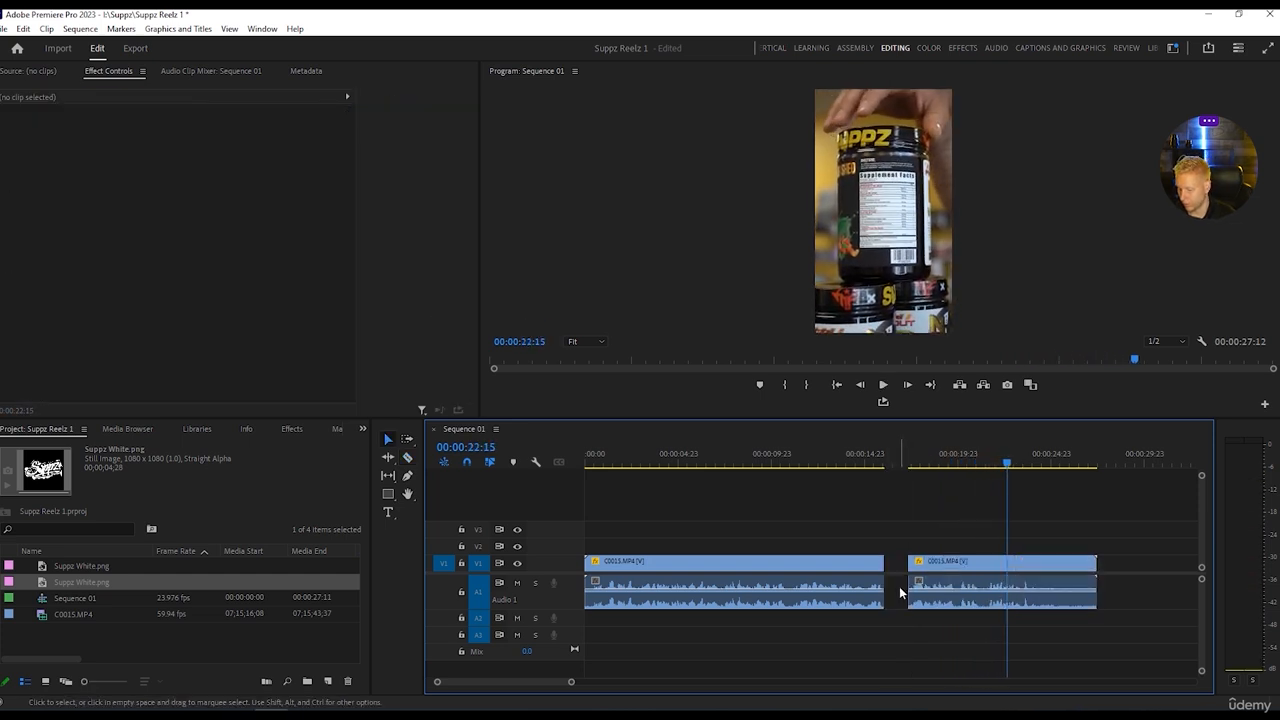
pyautogui.click(899, 590)
pyautogui.press('Delete')
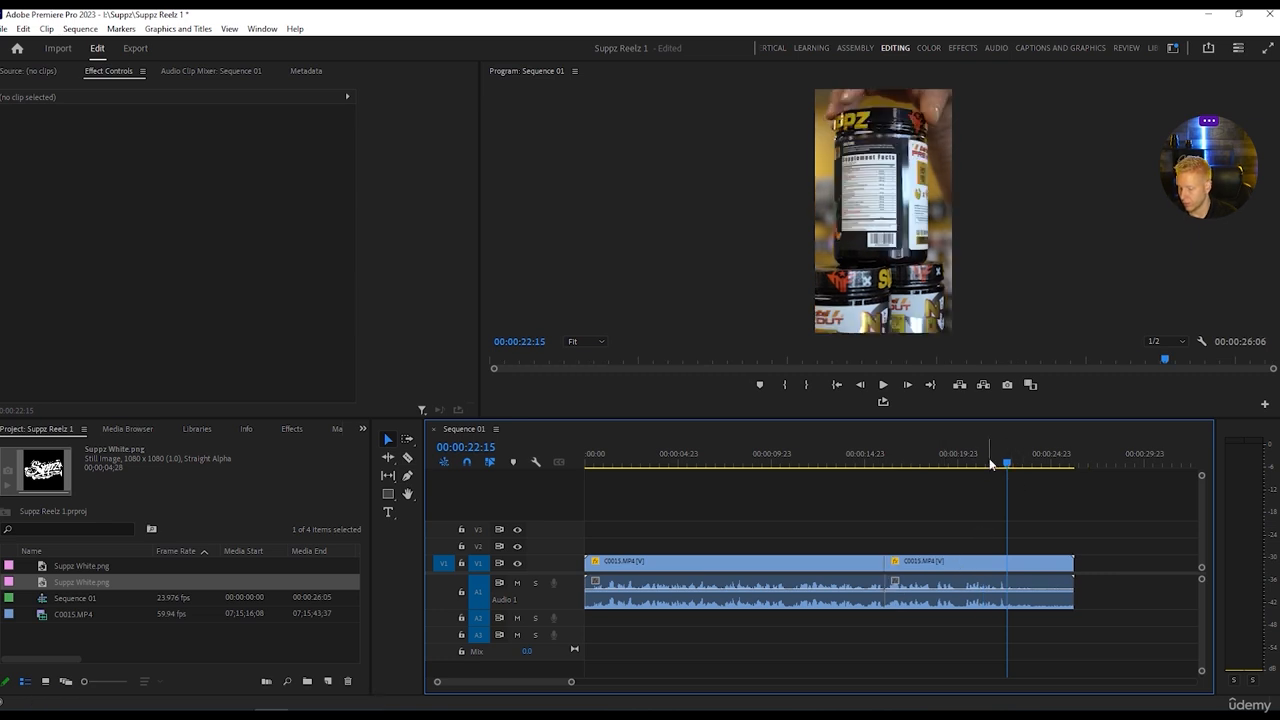
# Play the sequence from about 20 seconds, cut out a sliver of a few frames there, and close the gap.
pyautogui.moveTo(1006, 463); pyautogui.dragTo(958, 458)
pyautogui.press('space')
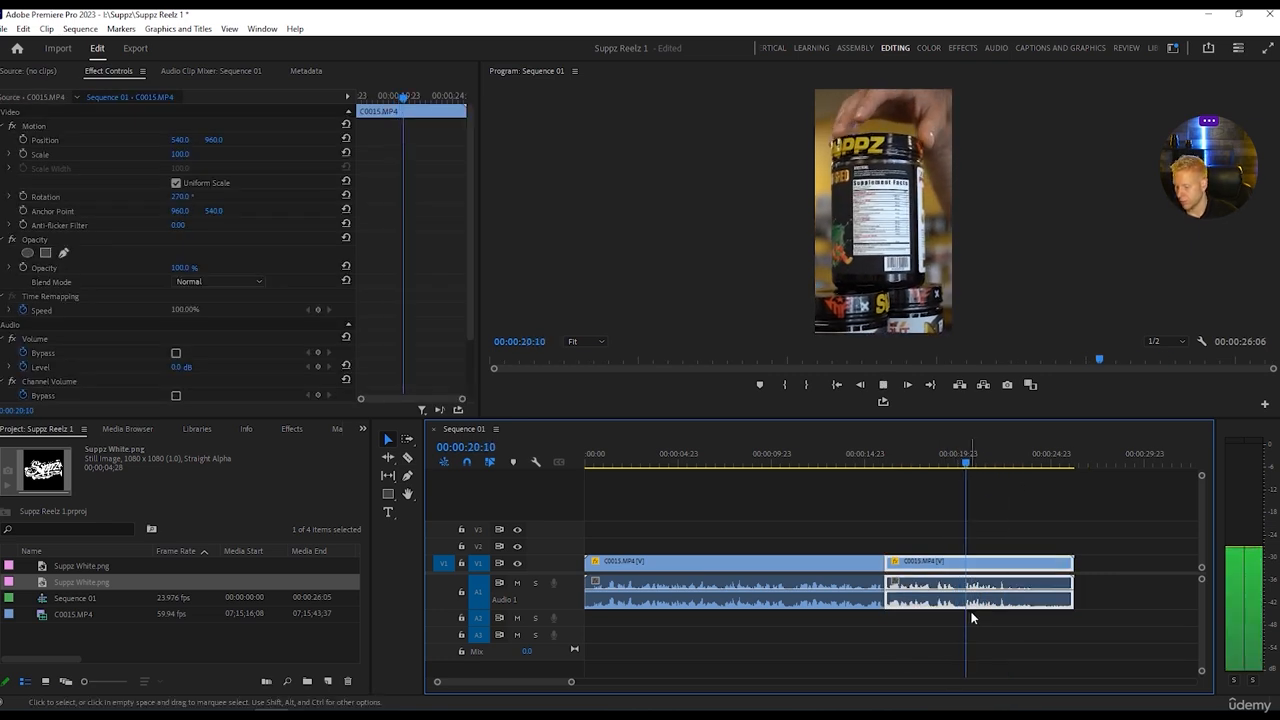
pyautogui.press('space')
pyautogui.press('c')
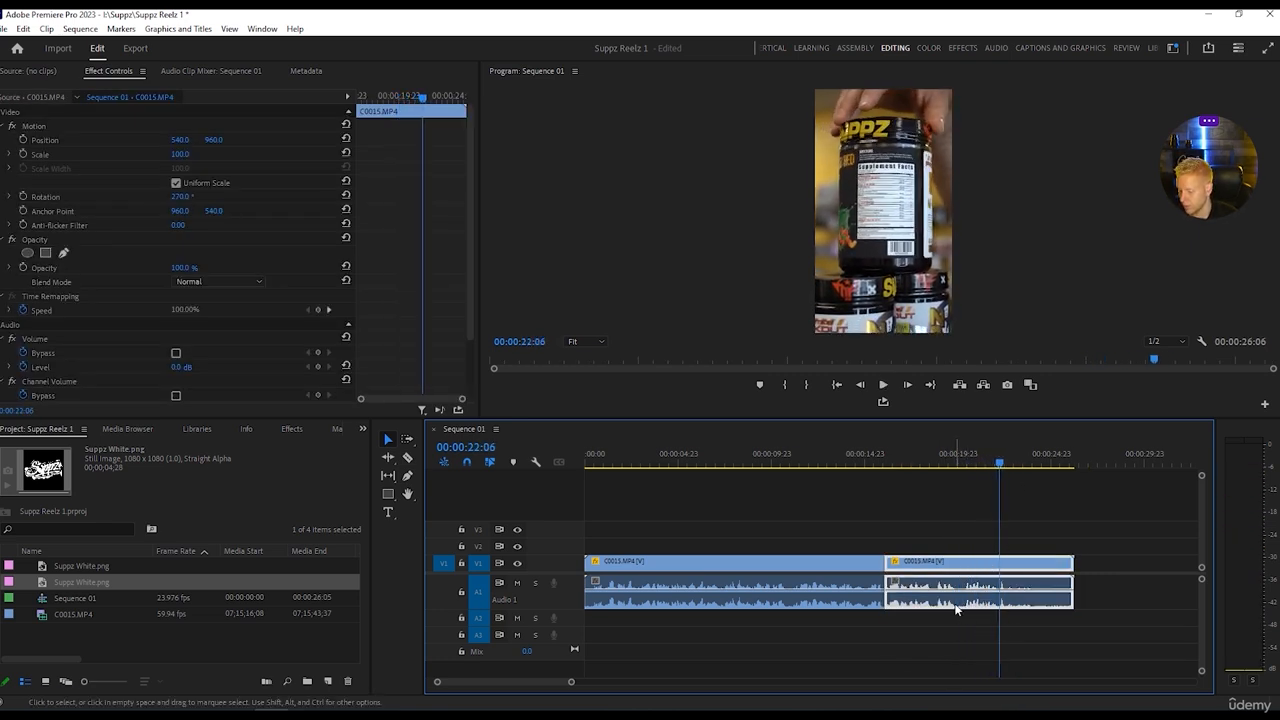
pyautogui.click(958, 590)
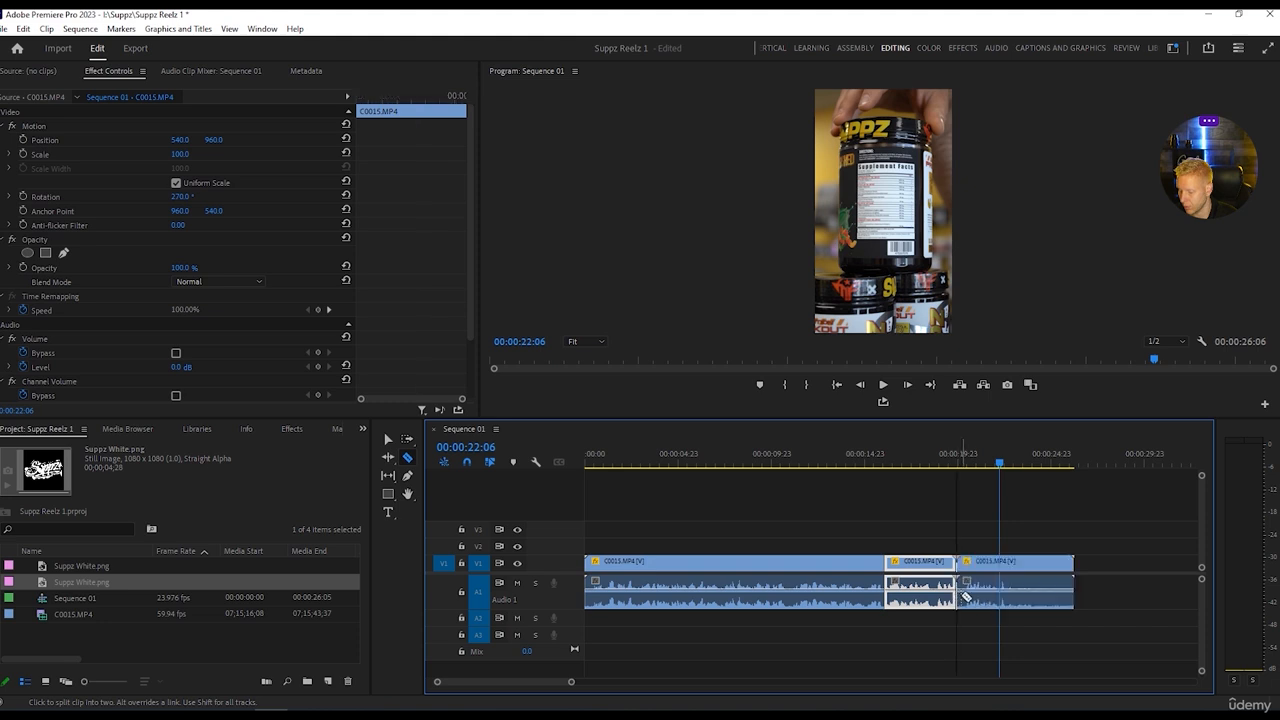
pyautogui.click(968, 598)
pyautogui.press('v')
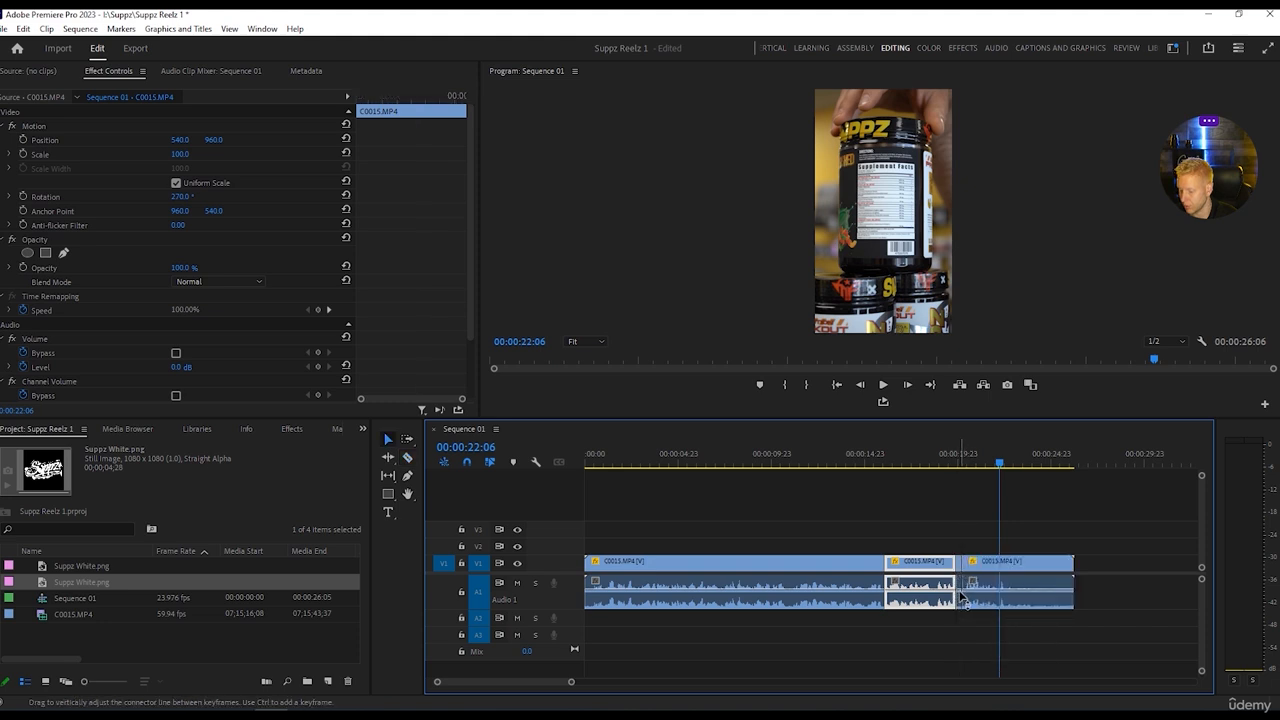
pyautogui.click(962, 598)
pyautogui.hotkey('shift', 'Delete')
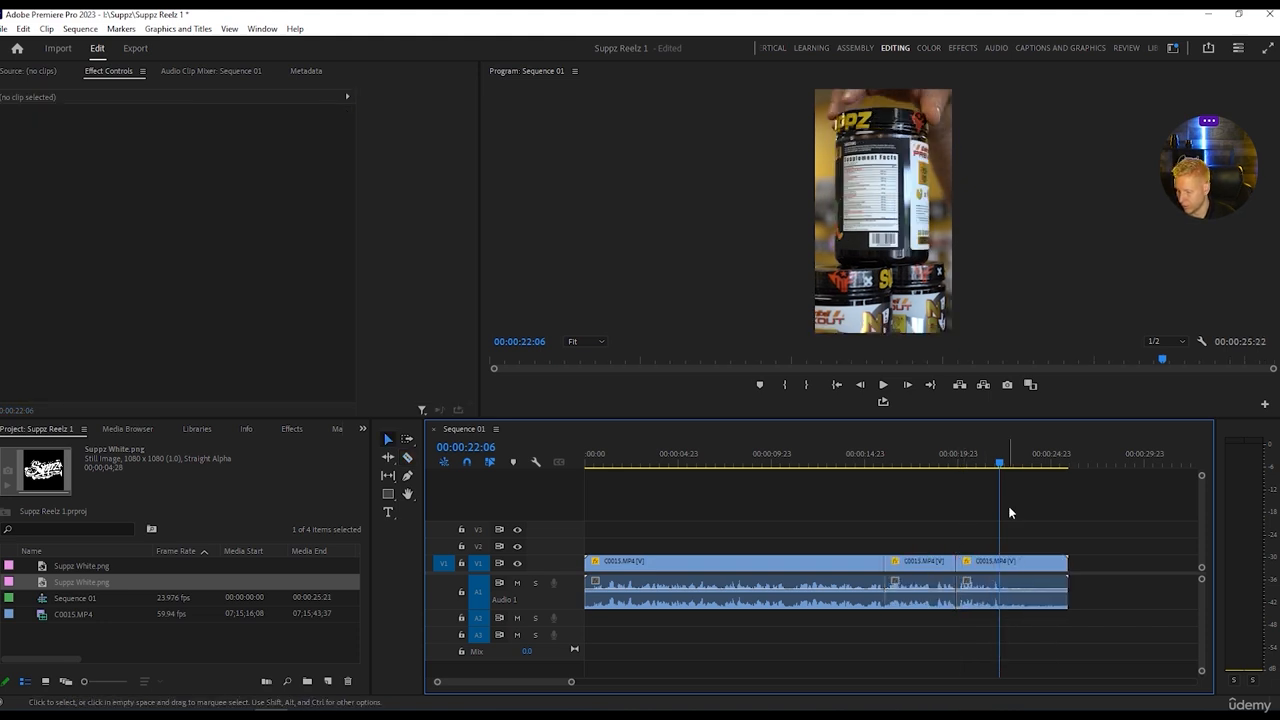
# Play the final part of the footage, split the last clip at 00:00:21:21, and delete everything after the cut.
pyautogui.moveTo(1004, 463); pyautogui.dragTo(938, 463)
pyautogui.press('space')
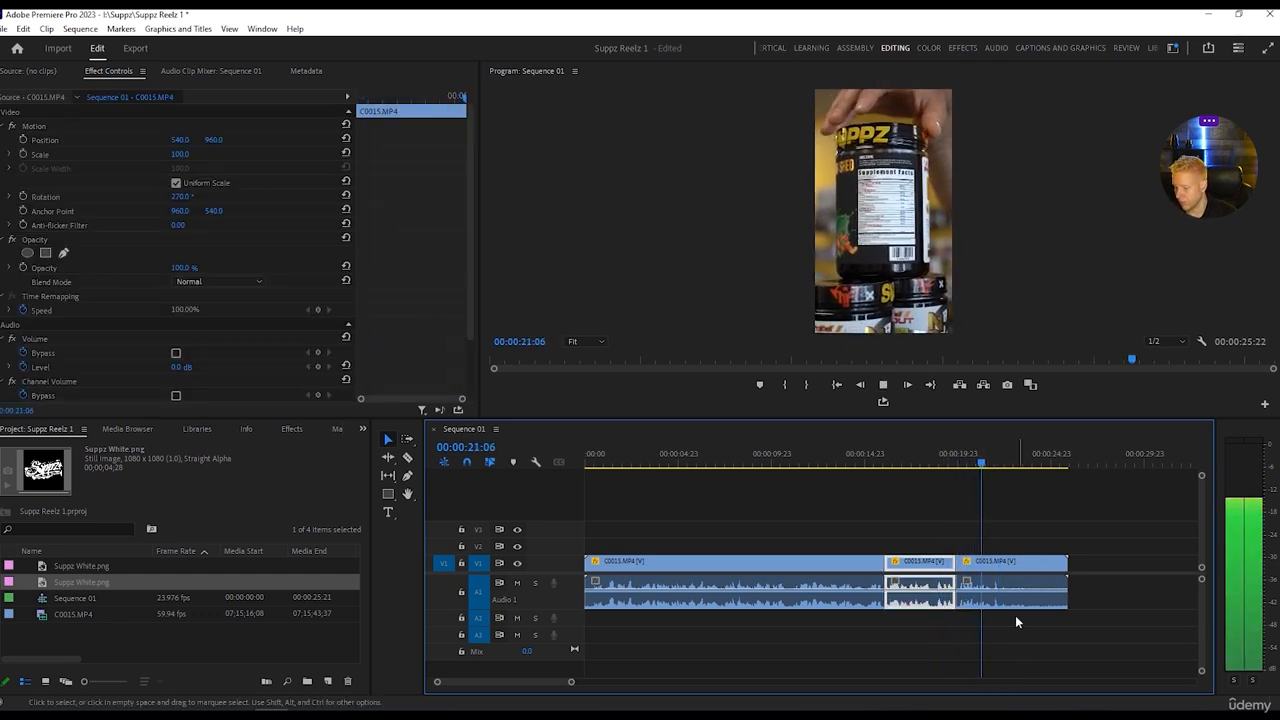
pyautogui.click(1000, 600)
pyautogui.press('space')
pyautogui.press('c')
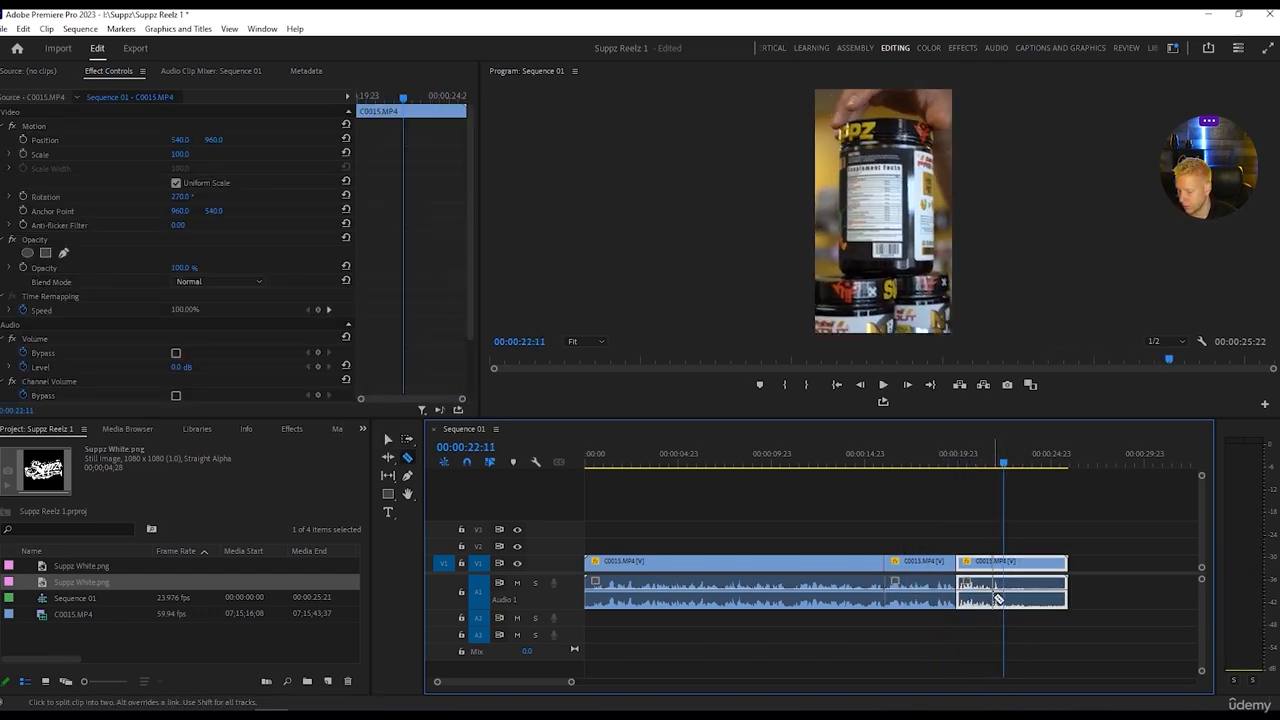
pyautogui.click(993, 598)
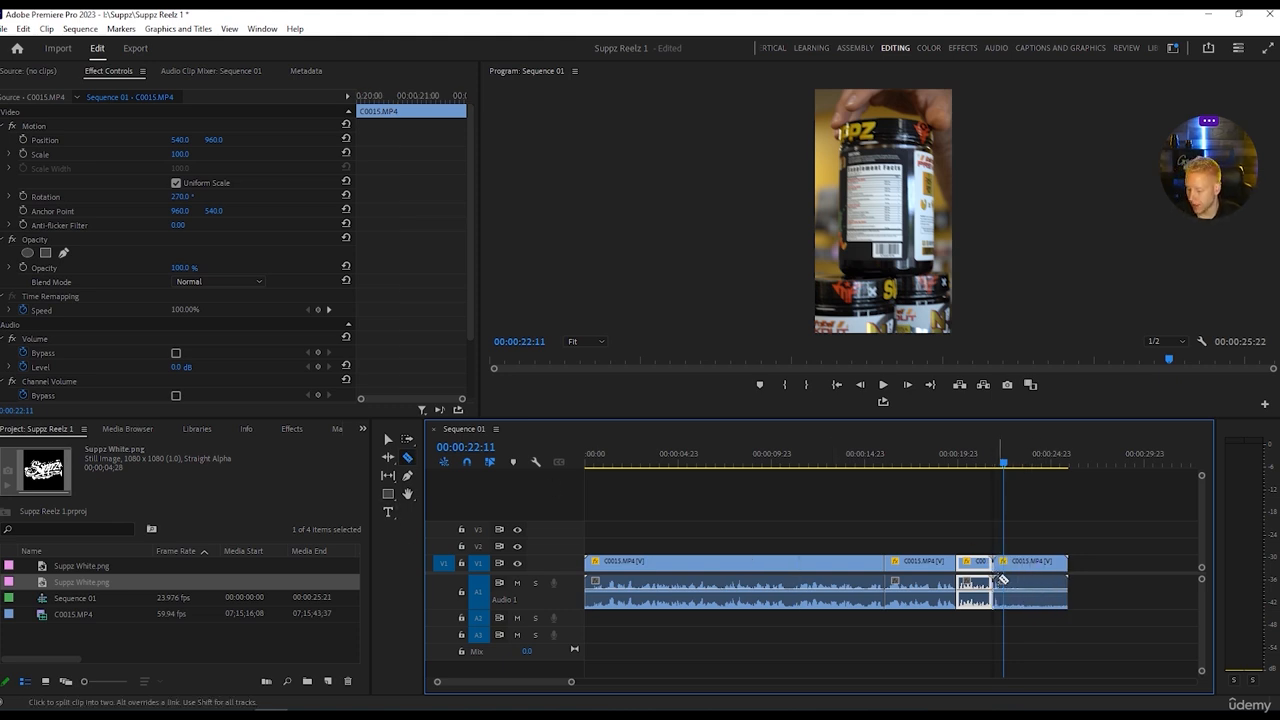
pyautogui.press('v')
pyautogui.click(1040, 568)
pyautogui.press('Delete')
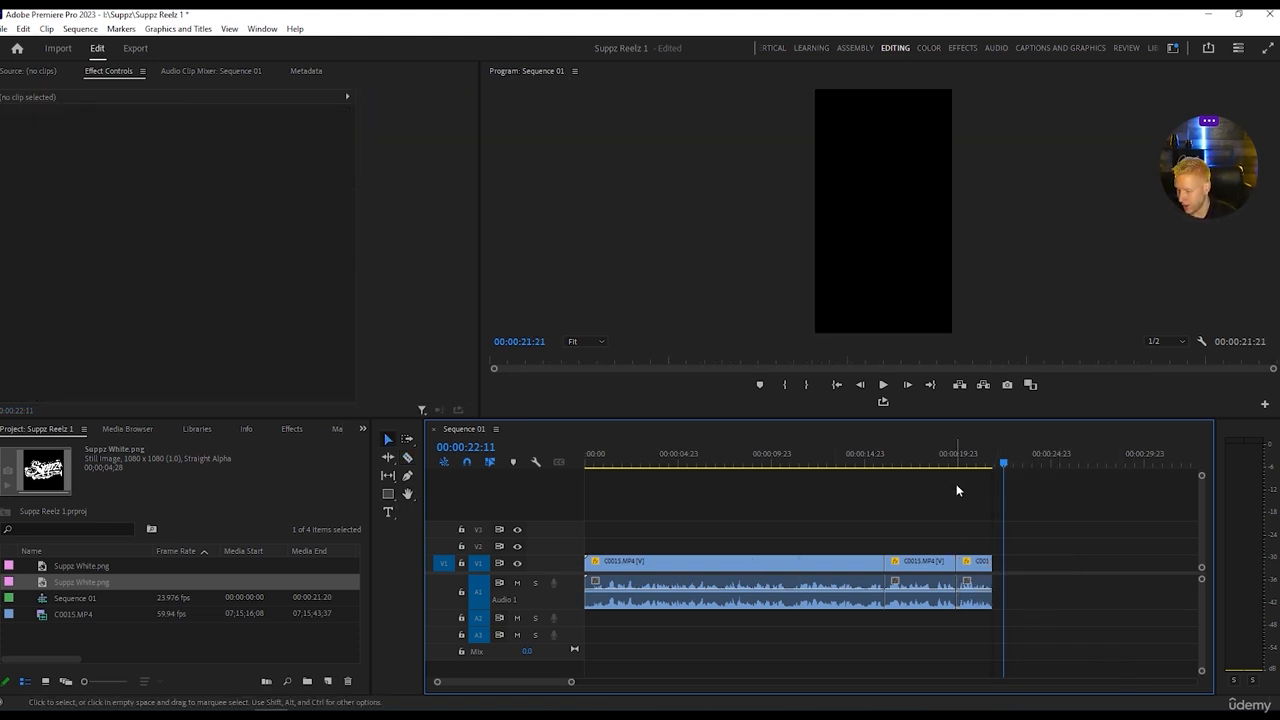
# Return to the start of Sequence 01 and play the first clip to review the opening footage and its sound.
pyautogui.press('Up')
pyautogui.press('Home')
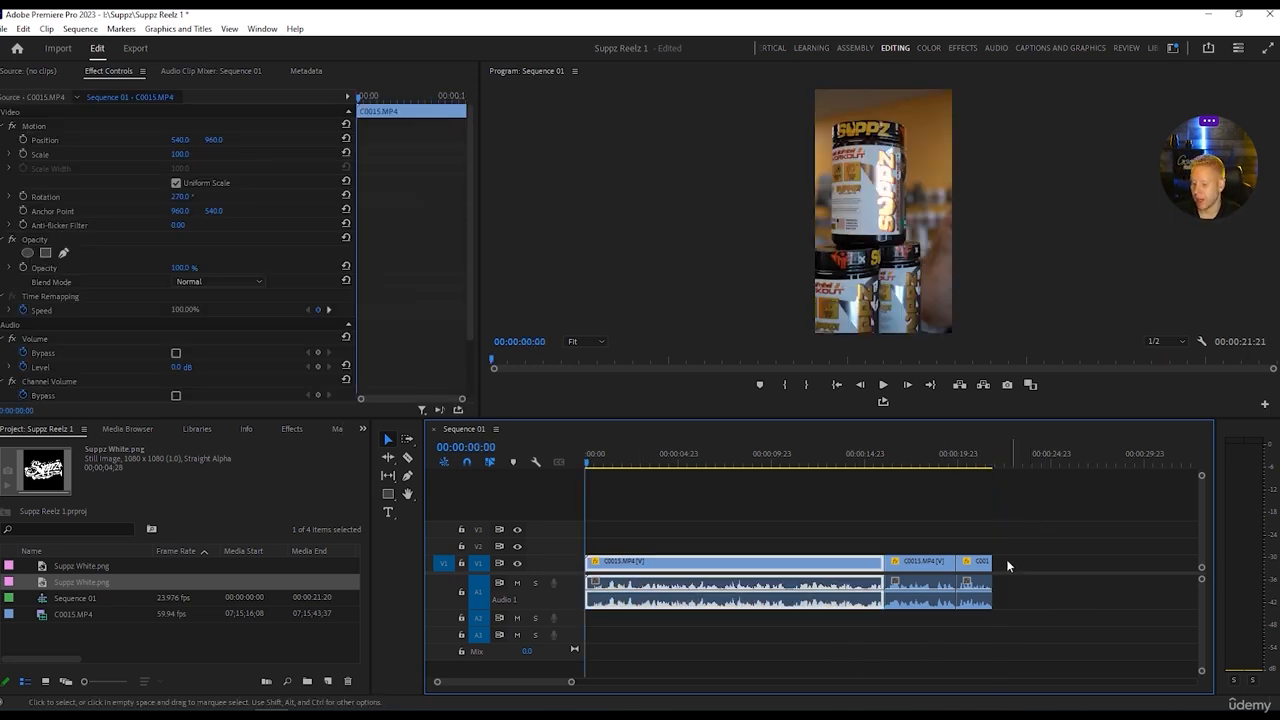
pyautogui.click(1037, 604)
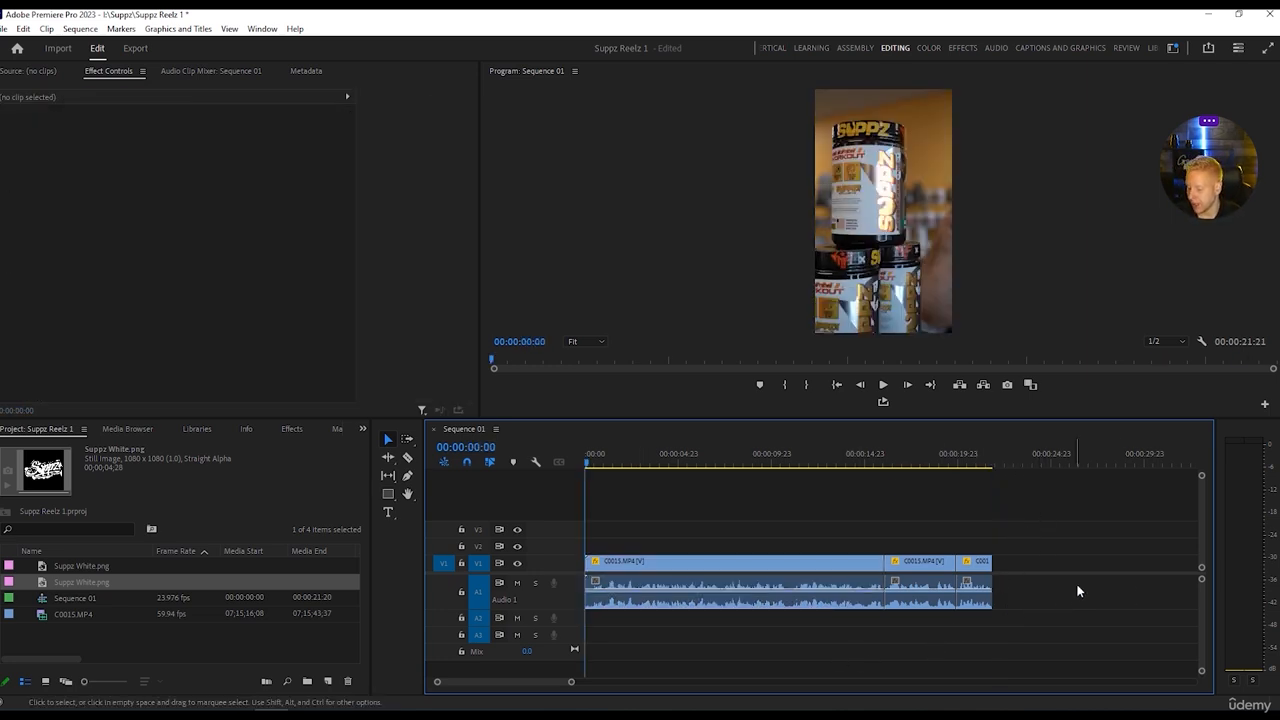
pyautogui.click(830, 600)
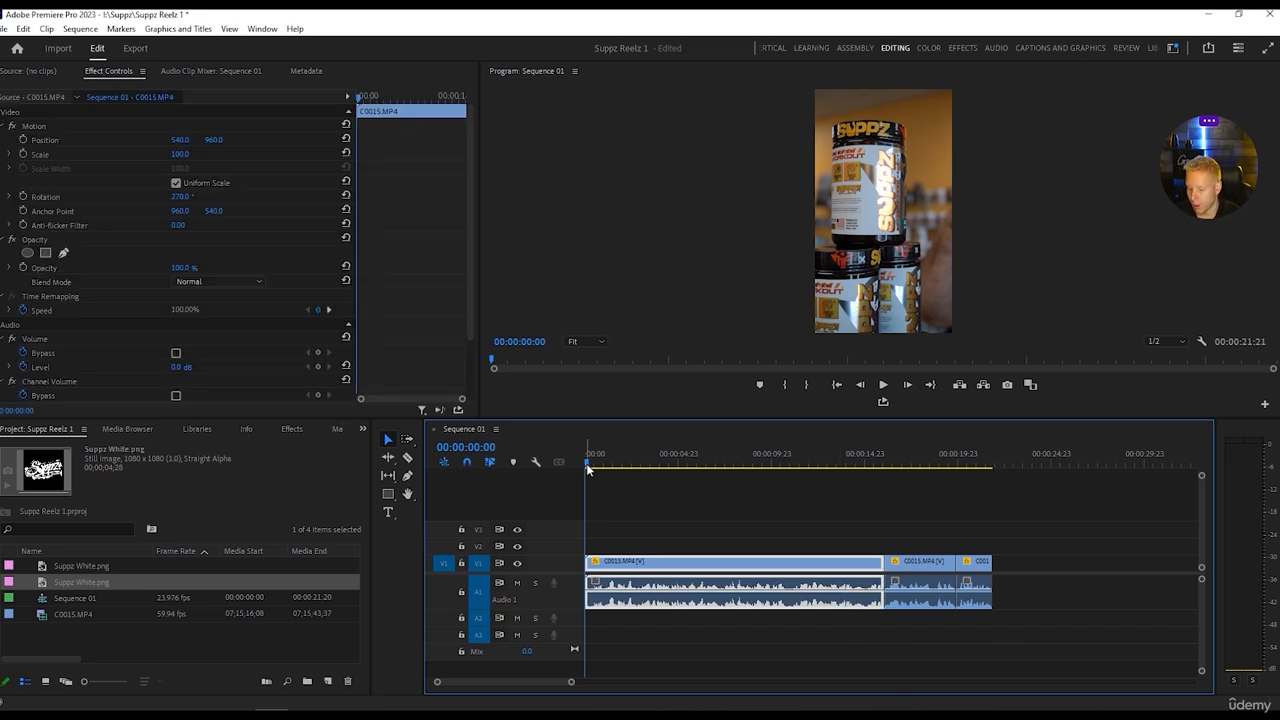
pyautogui.moveTo(589, 470); pyautogui.dragTo(623, 470)
pyautogui.press('space')
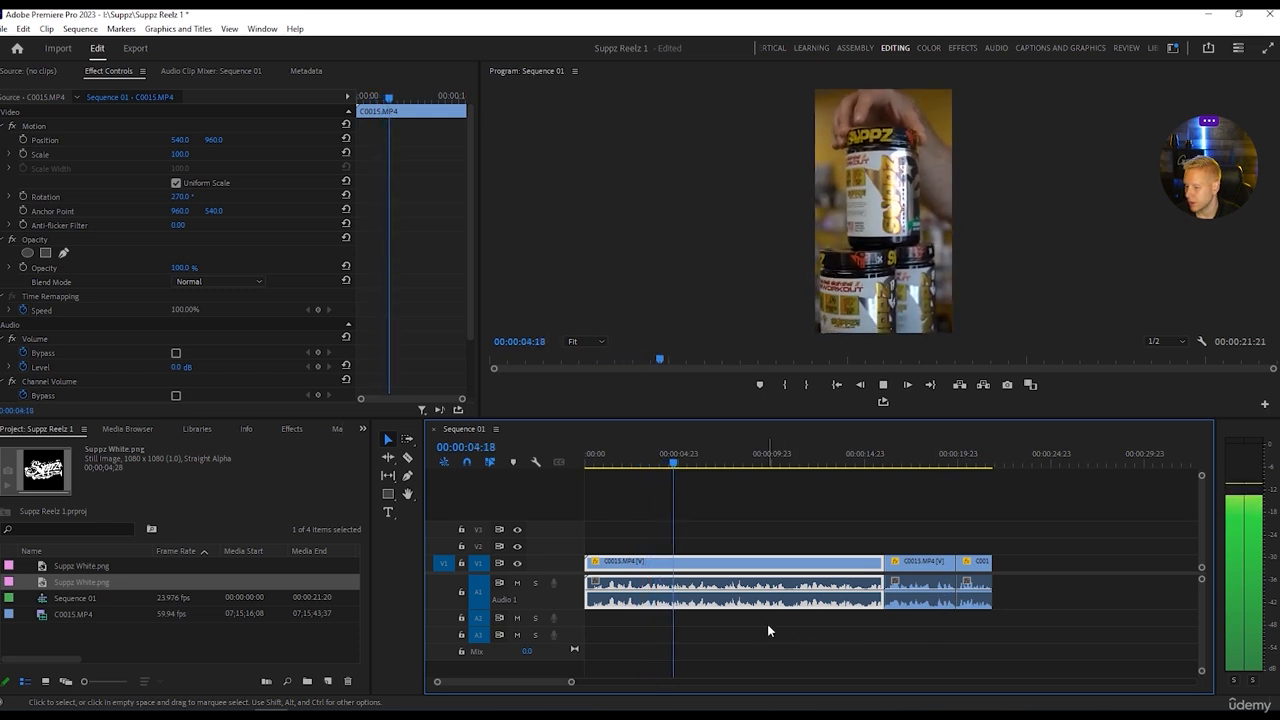
pyautogui.press('space')
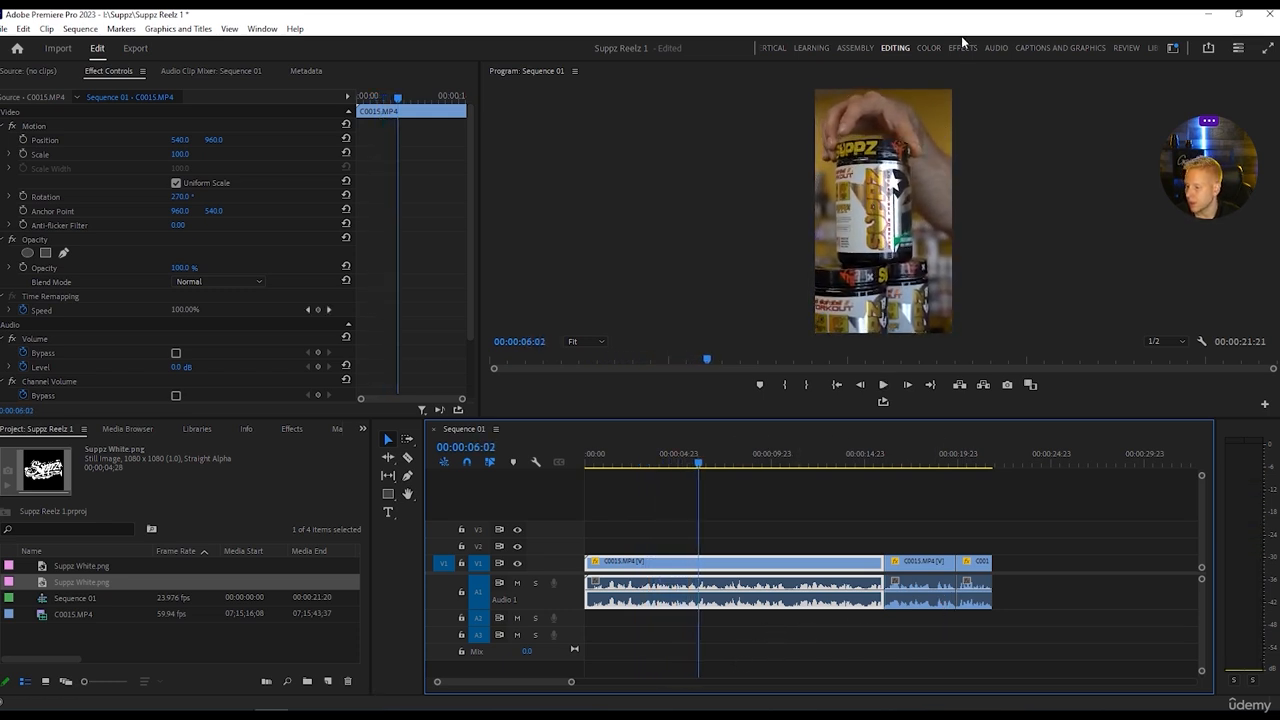
pyautogui.press('space')
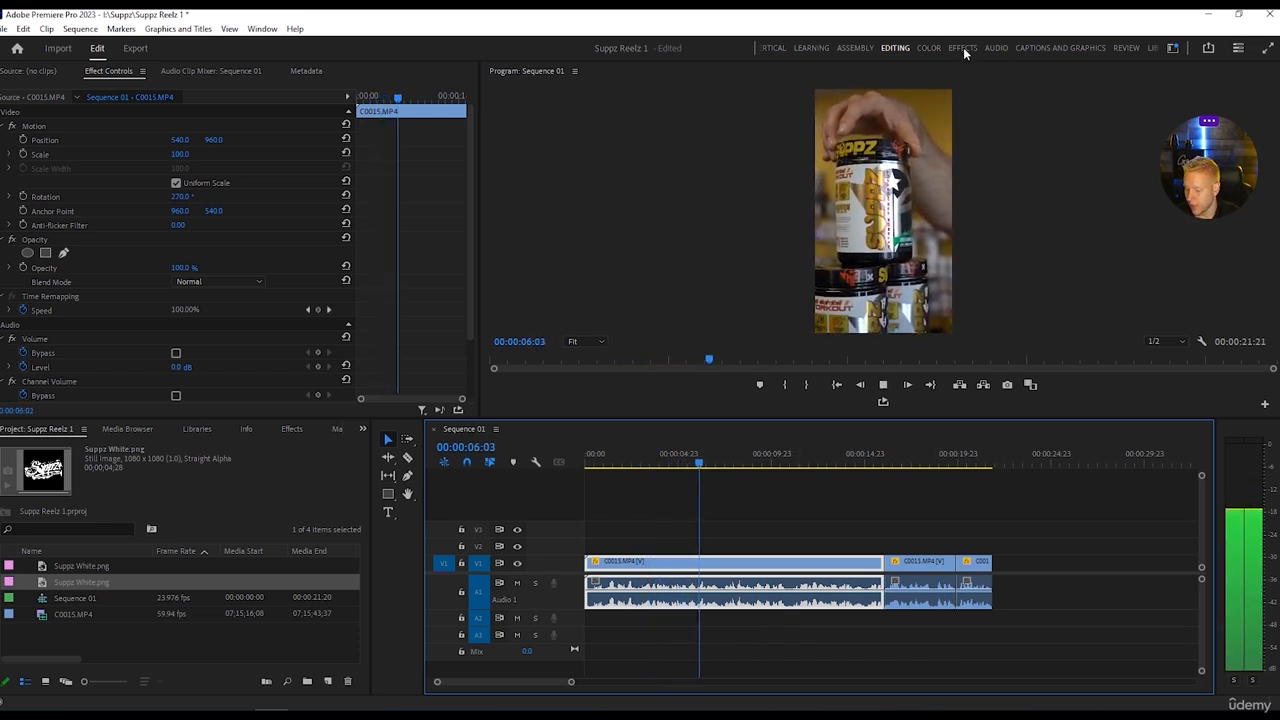
# Switch to the Effects workspace and browse the audio effects to the Noise Reduction/Restoration group.
pyautogui.click(963, 47)
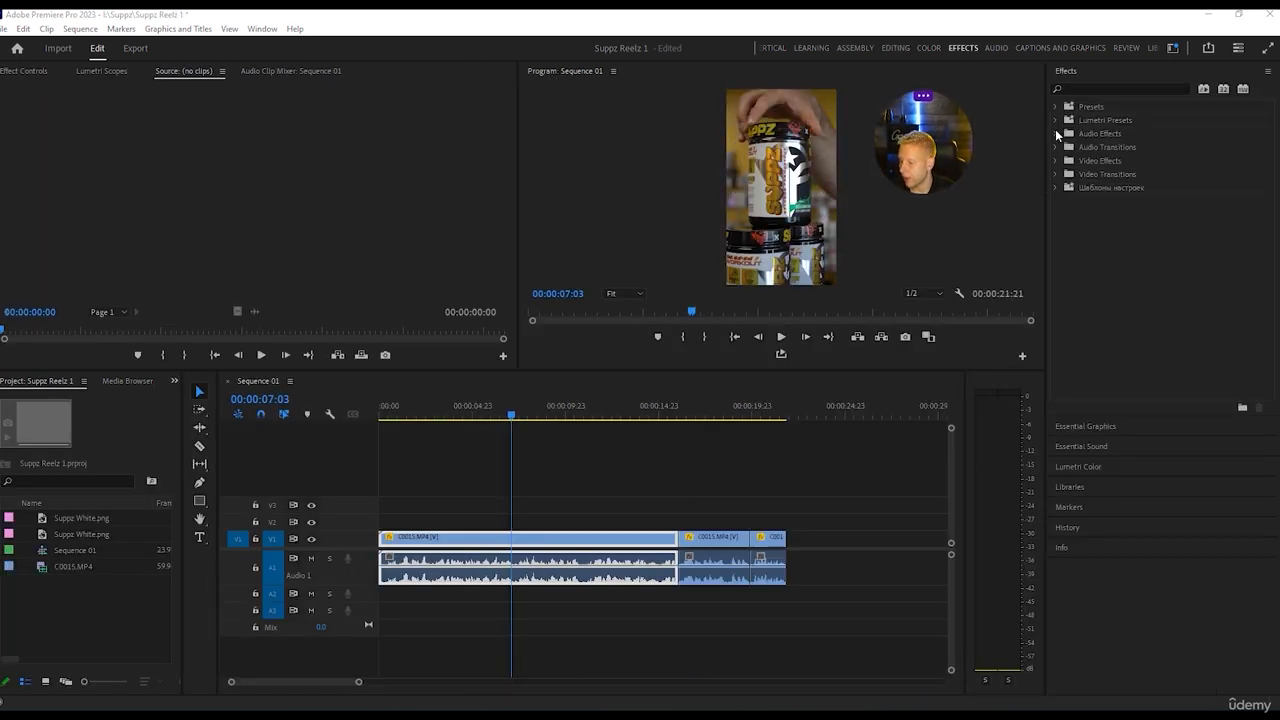
pyautogui.click(1056, 133)
pyautogui.click(1064, 161)
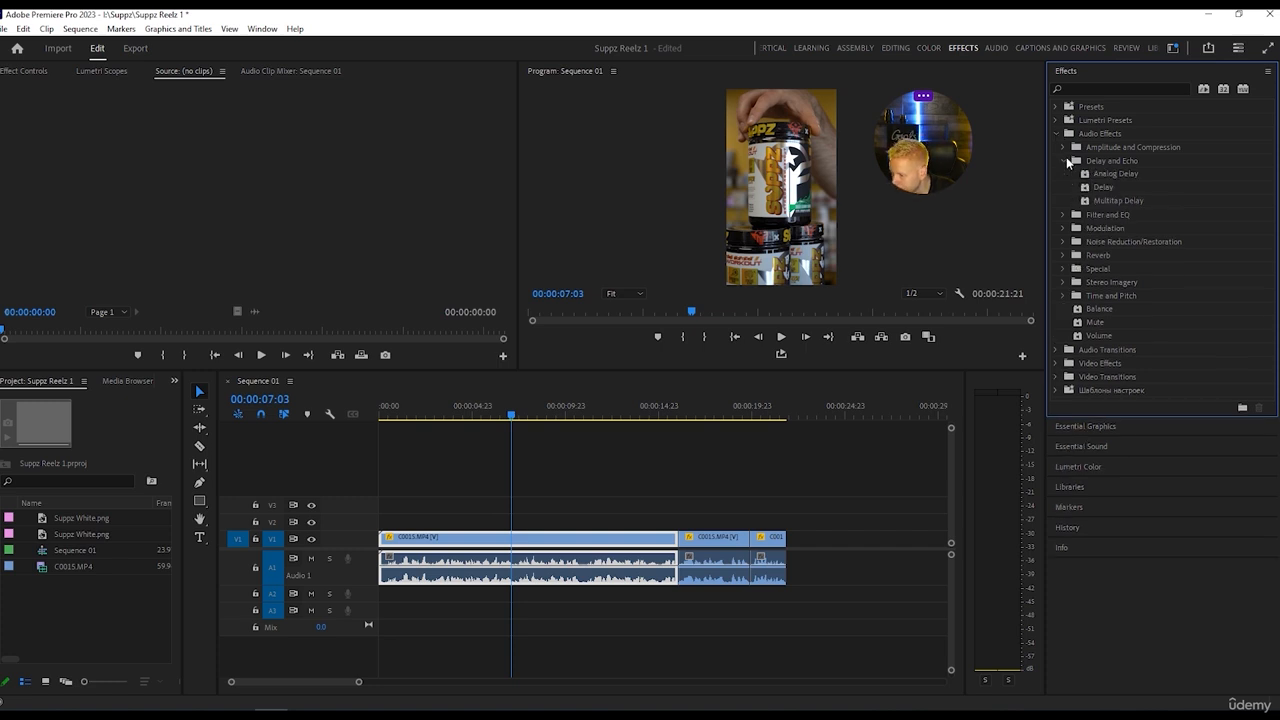
pyautogui.click(1064, 161)
pyautogui.click(1064, 174)
pyautogui.click(1064, 174)
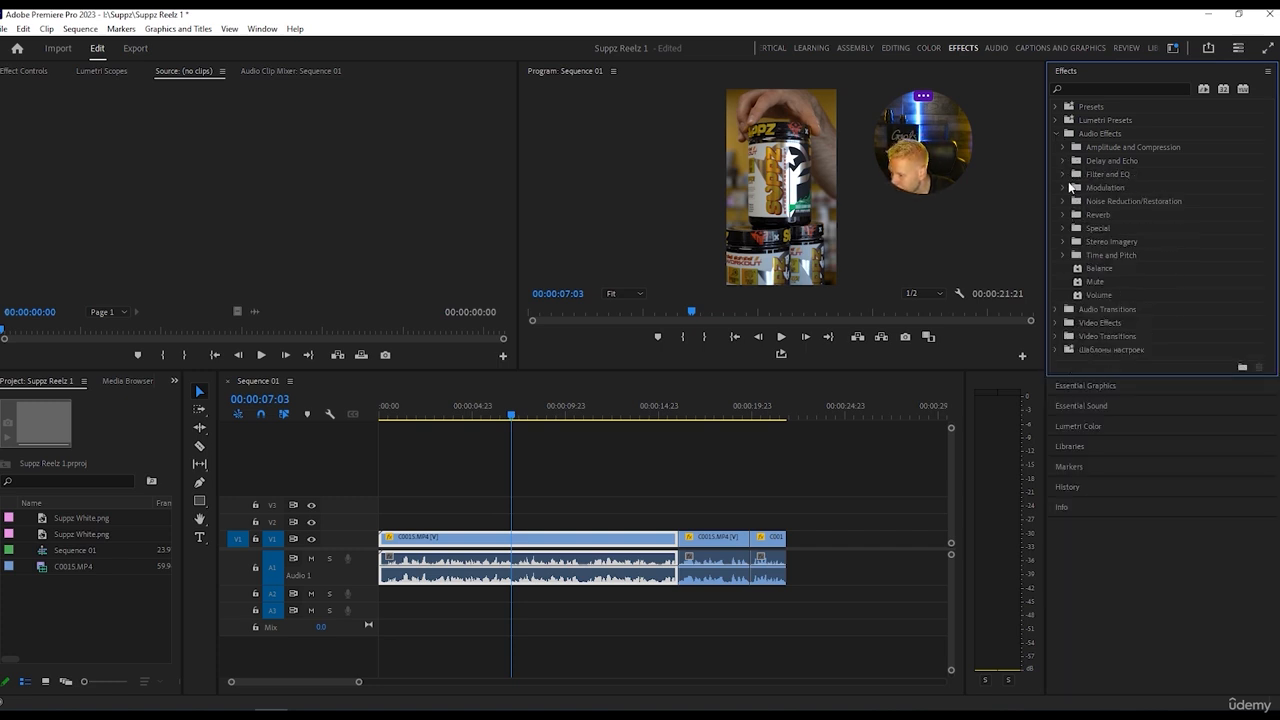
pyautogui.click(1064, 188)
pyautogui.click(1064, 188)
pyautogui.click(1064, 201)
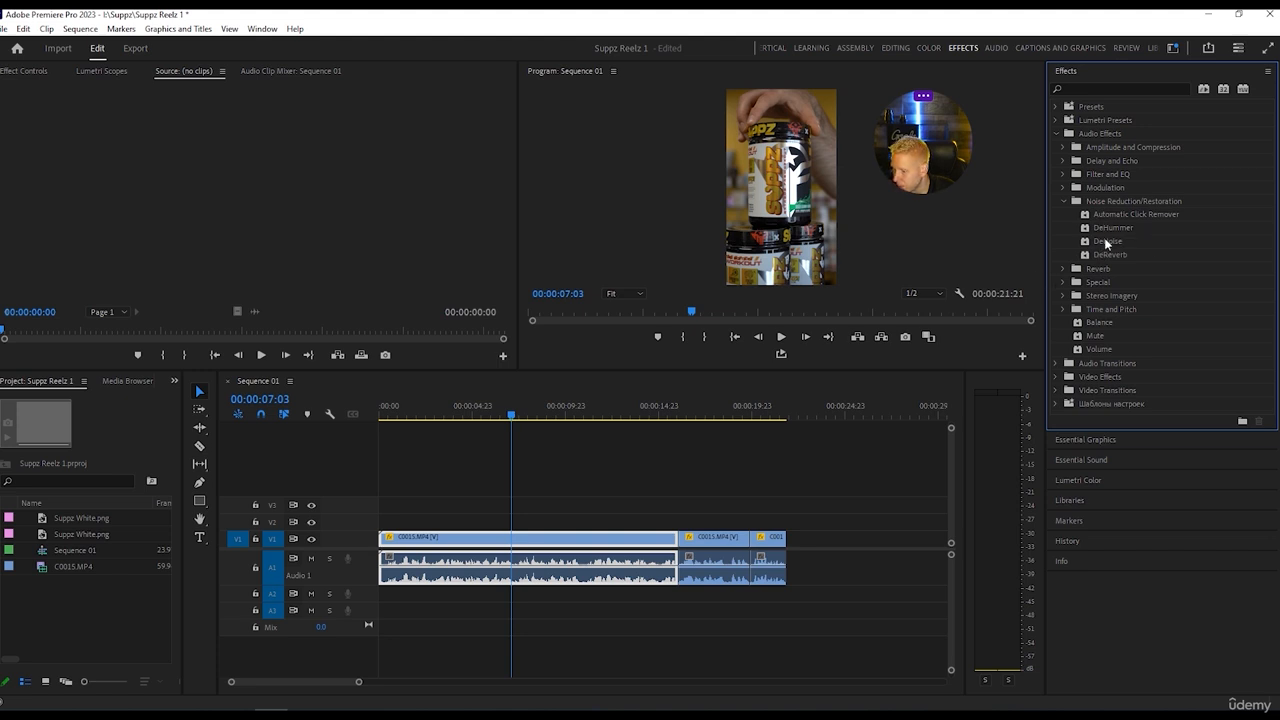
# Try the DeHummer effect on the first C0015.MP4 clip and listen to it from the start.
pyautogui.moveTo(1103, 231); pyautogui.dragTo(480, 572)
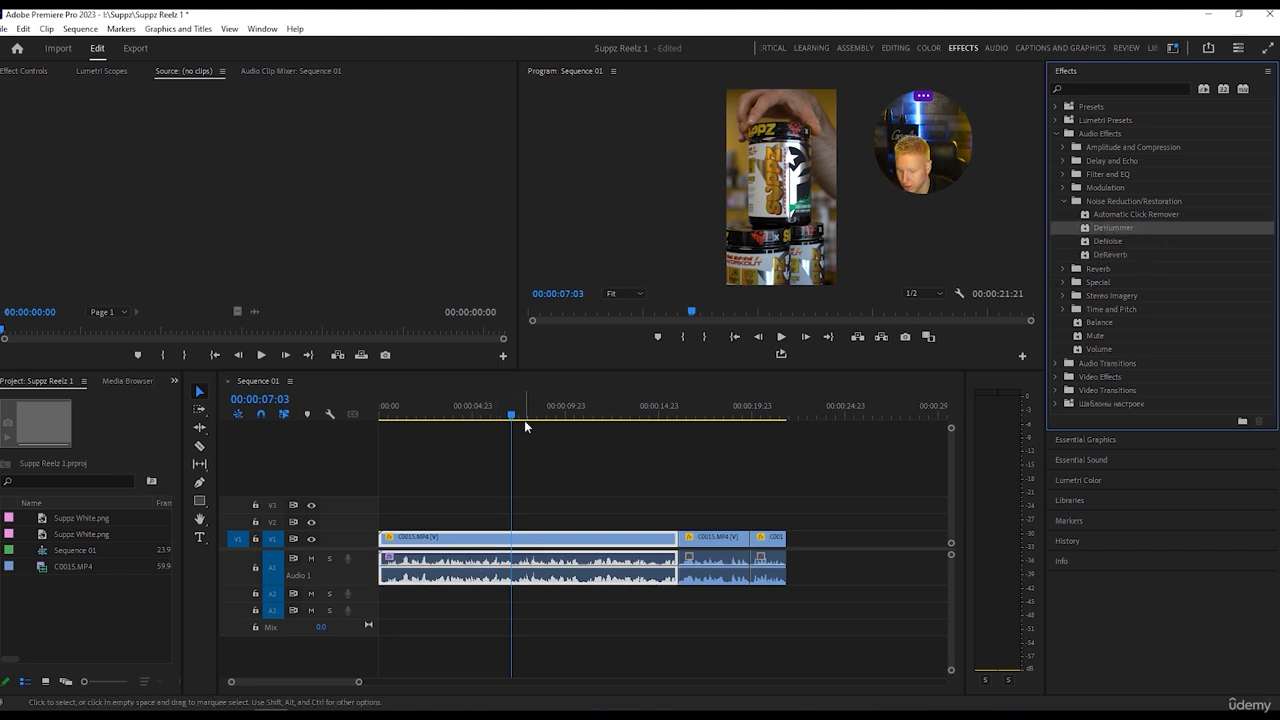
pyautogui.moveTo(512, 414); pyautogui.dragTo(376, 420)
pyautogui.press('space')
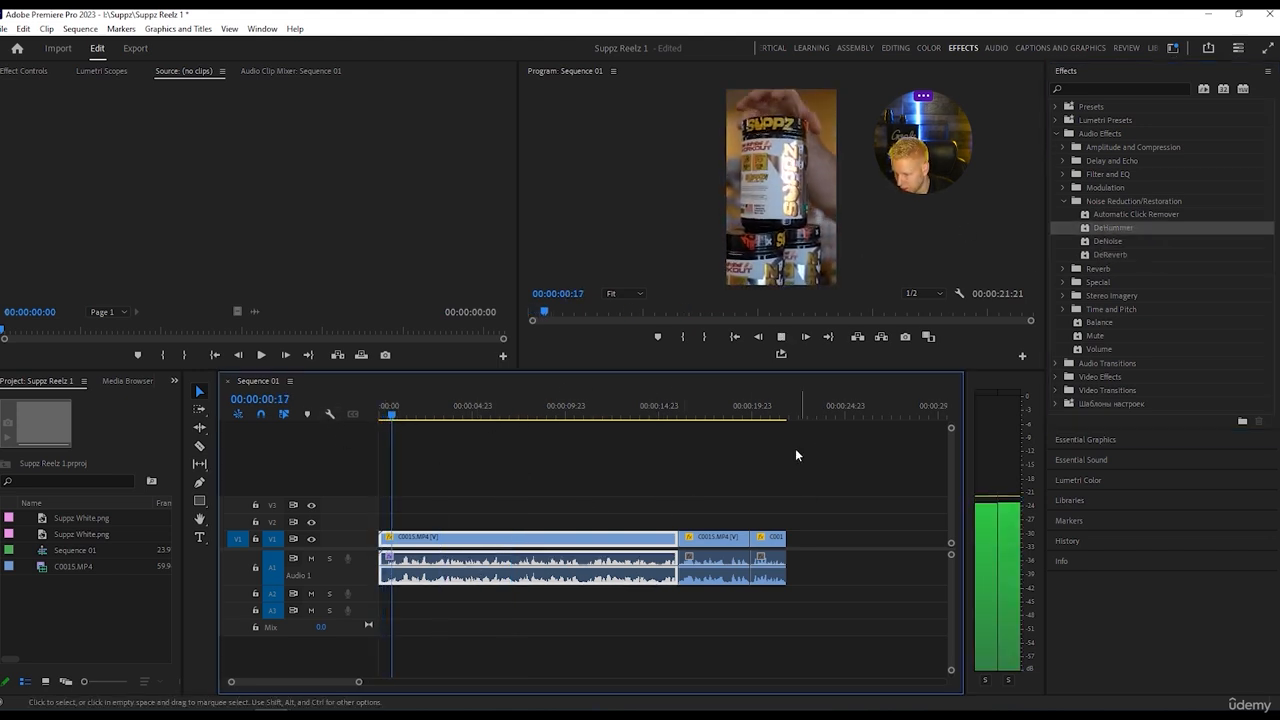
pyautogui.press('space')
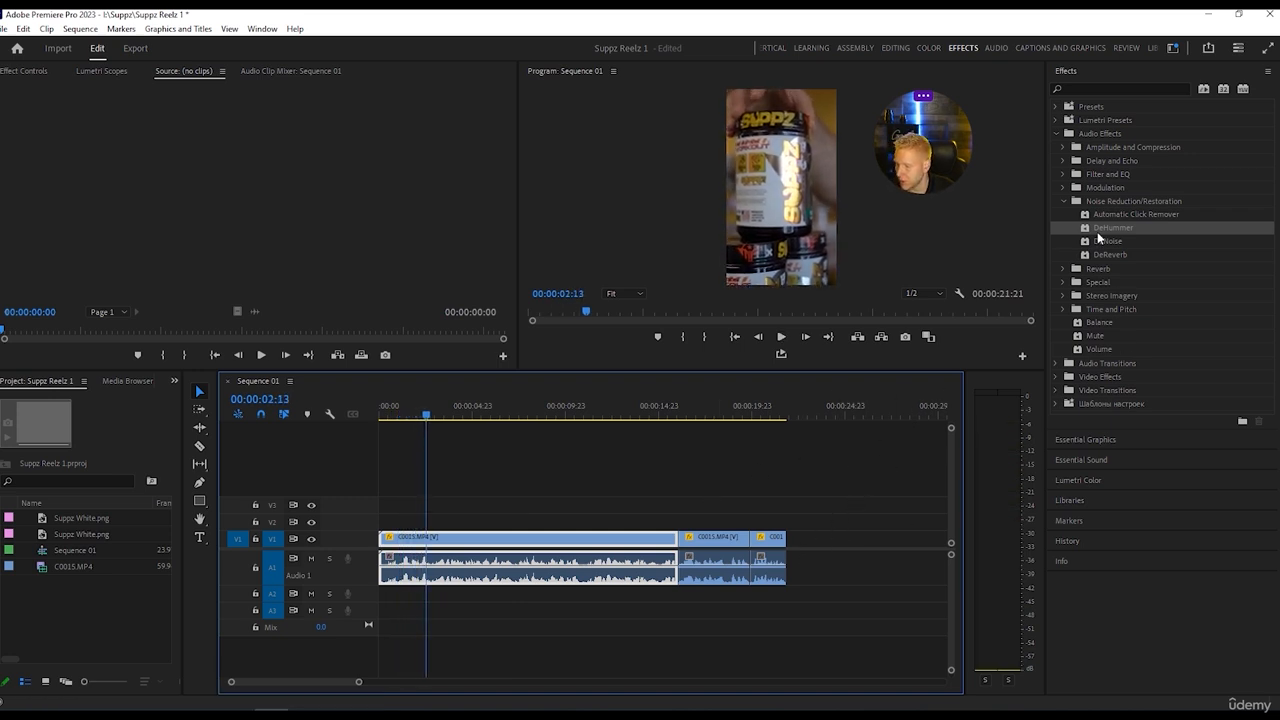
# Apply the DeNoise effect to the first C0015.MP4 clip and play it from the start to check the sound.
pyautogui.moveTo(1110, 241); pyautogui.dragTo(408, 575)
pyautogui.moveTo(429, 413); pyautogui.dragTo(360, 417)
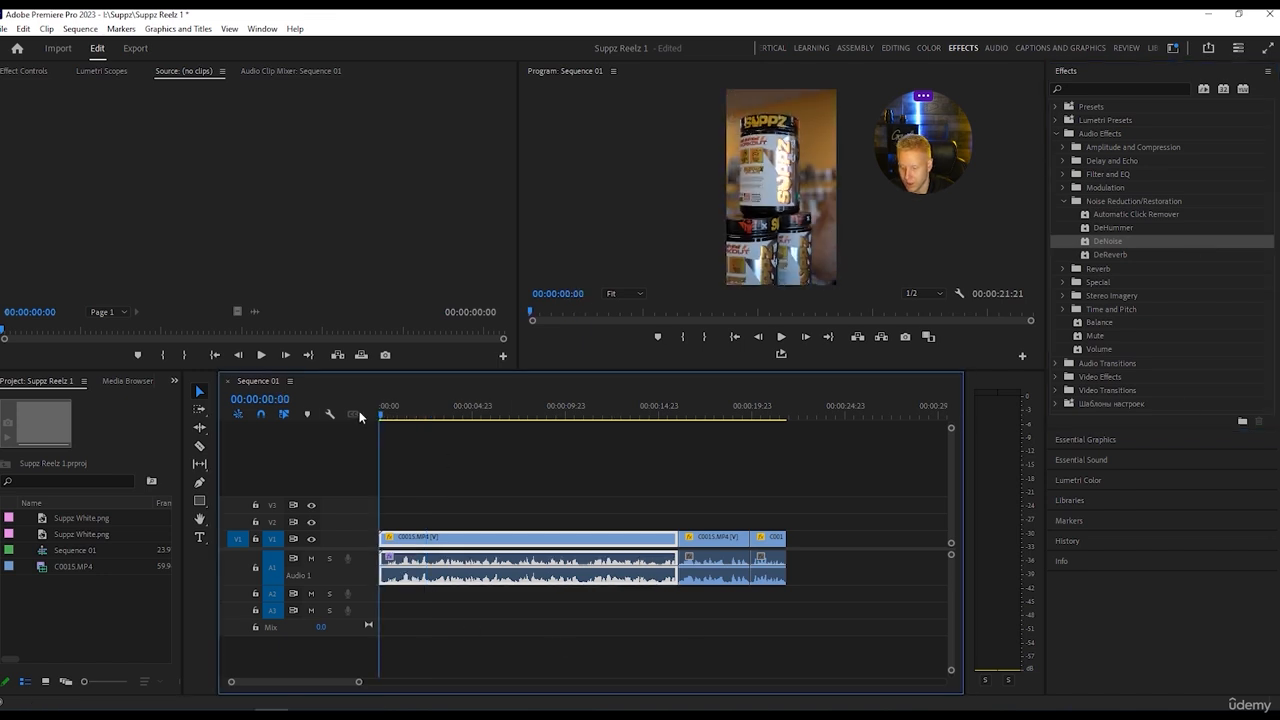
pyautogui.press('space')
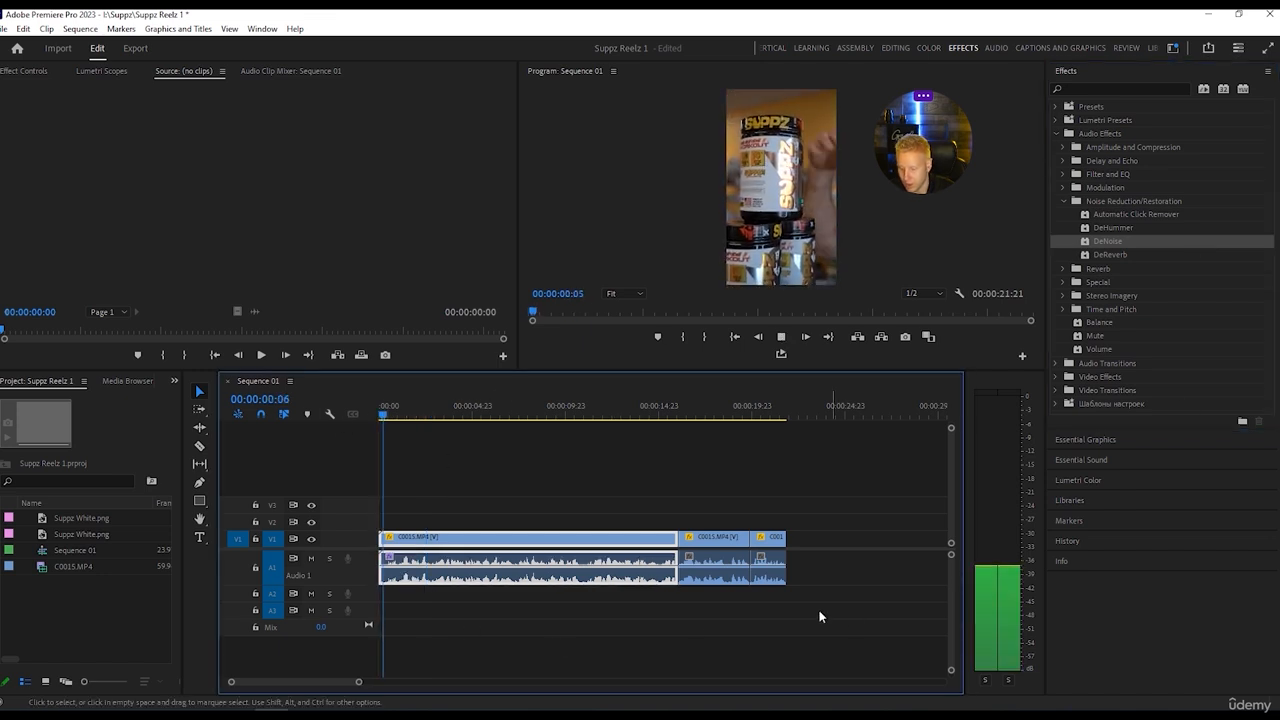
pyautogui.press('space')
# Cut off roughly the first second of the opening C0015.MP4 clip and close the gap at the sequence start.
pyautogui.press('c')
pyautogui.click(400, 571)
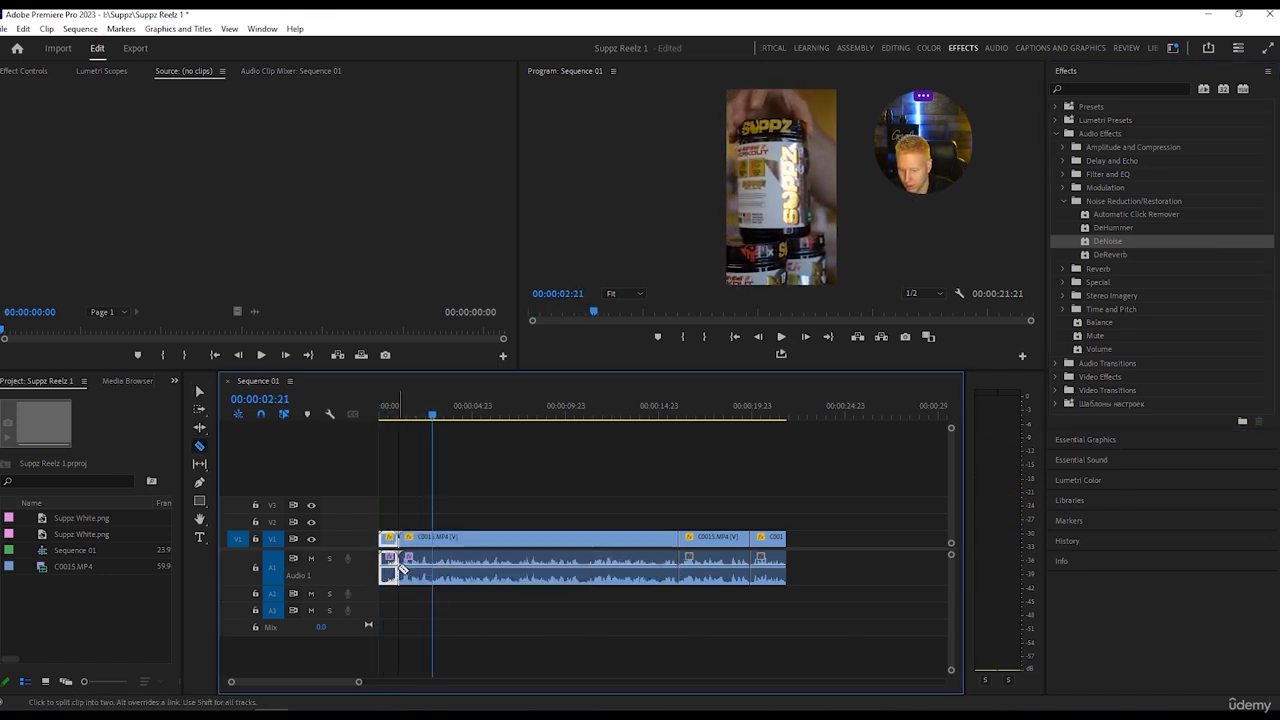
pyautogui.press('v')
pyautogui.click(388, 538)
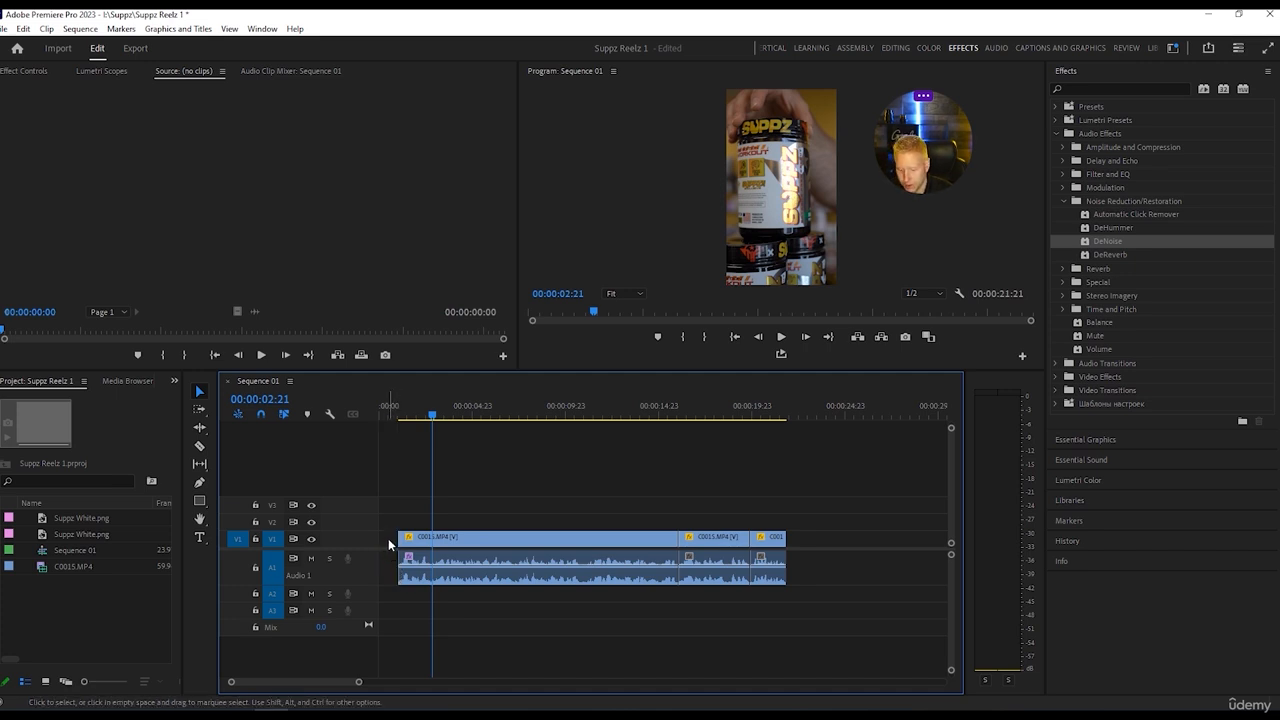
pyautogui.press('Delete')
# Apply the DeNoise effect to the second and third C0015.MP4 clips.
pyautogui.moveTo(1108, 243); pyautogui.dragTo(673, 575)
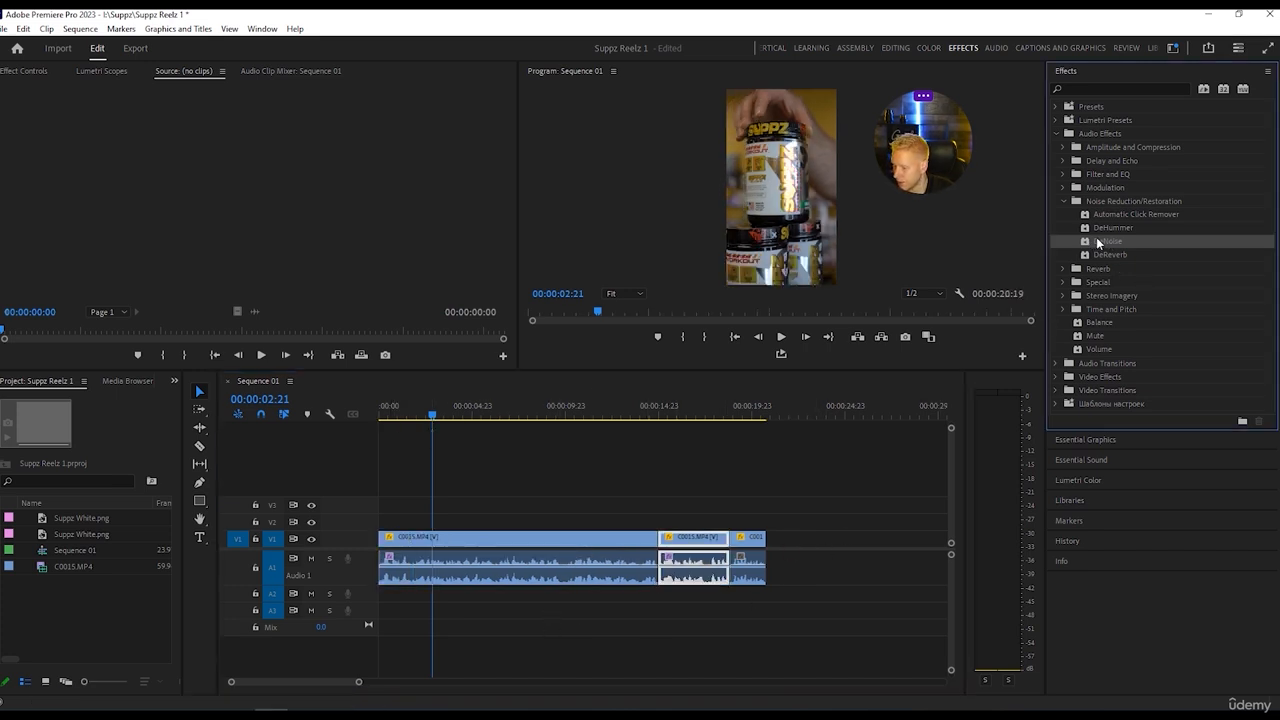
pyautogui.moveTo(894, 706); pyautogui.dragTo(765, 577)
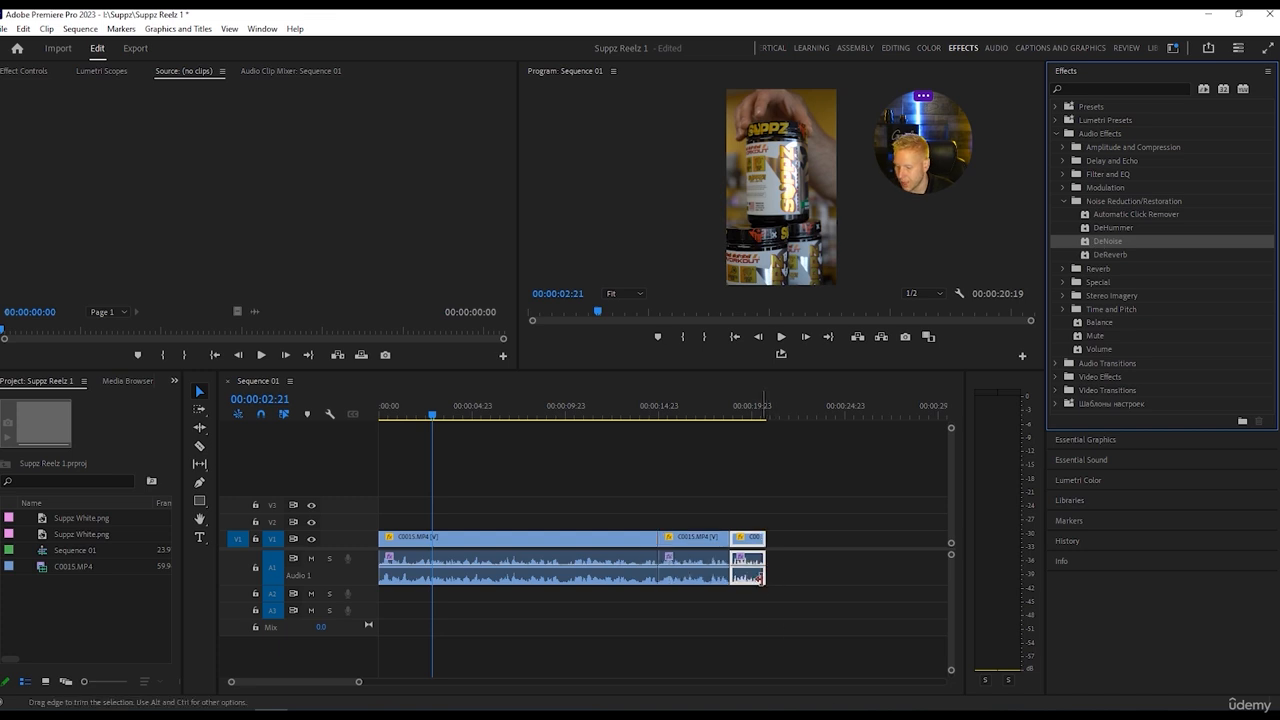
pyautogui.click(904, 579)
# Try the Heavy Noise Reduction preset of the DeNoise effect on the first C0015.MP4 clip while playing from the sequence start.
pyautogui.click(504, 557)
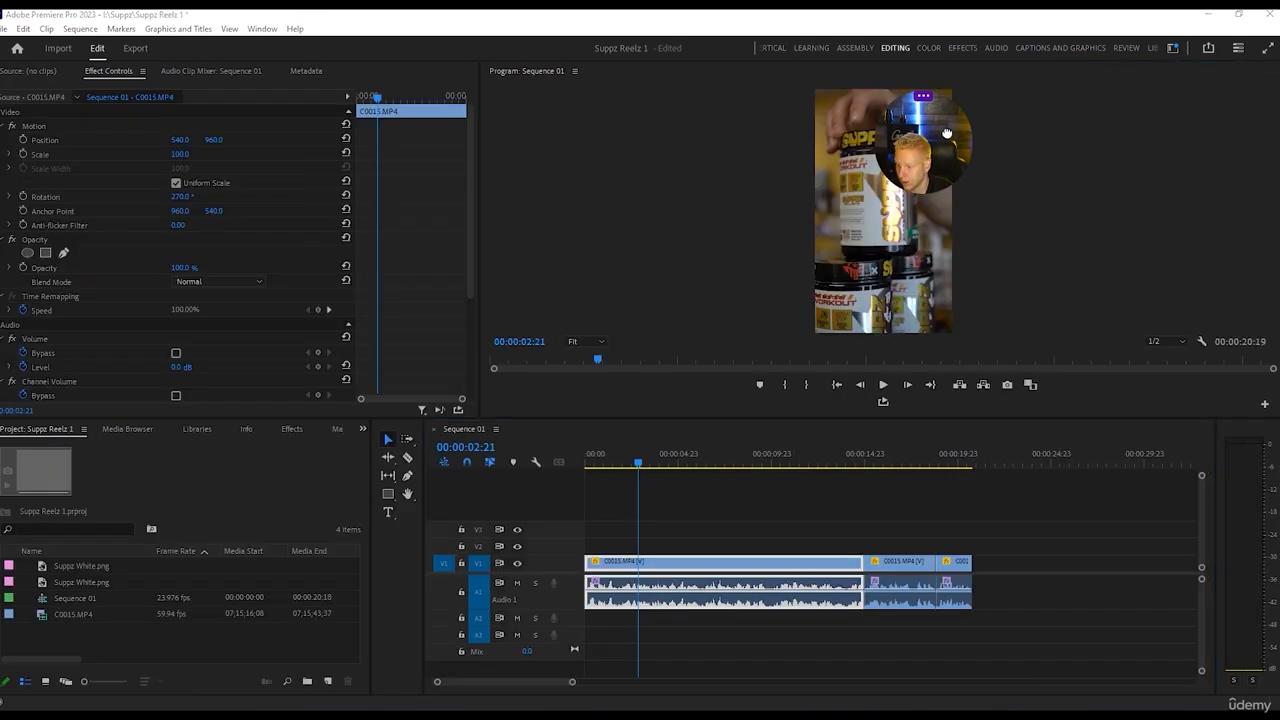
pyautogui.moveTo(913, 176); pyautogui.dragTo(1013, 178)
pyautogui.scroll(-2, 40, 358)
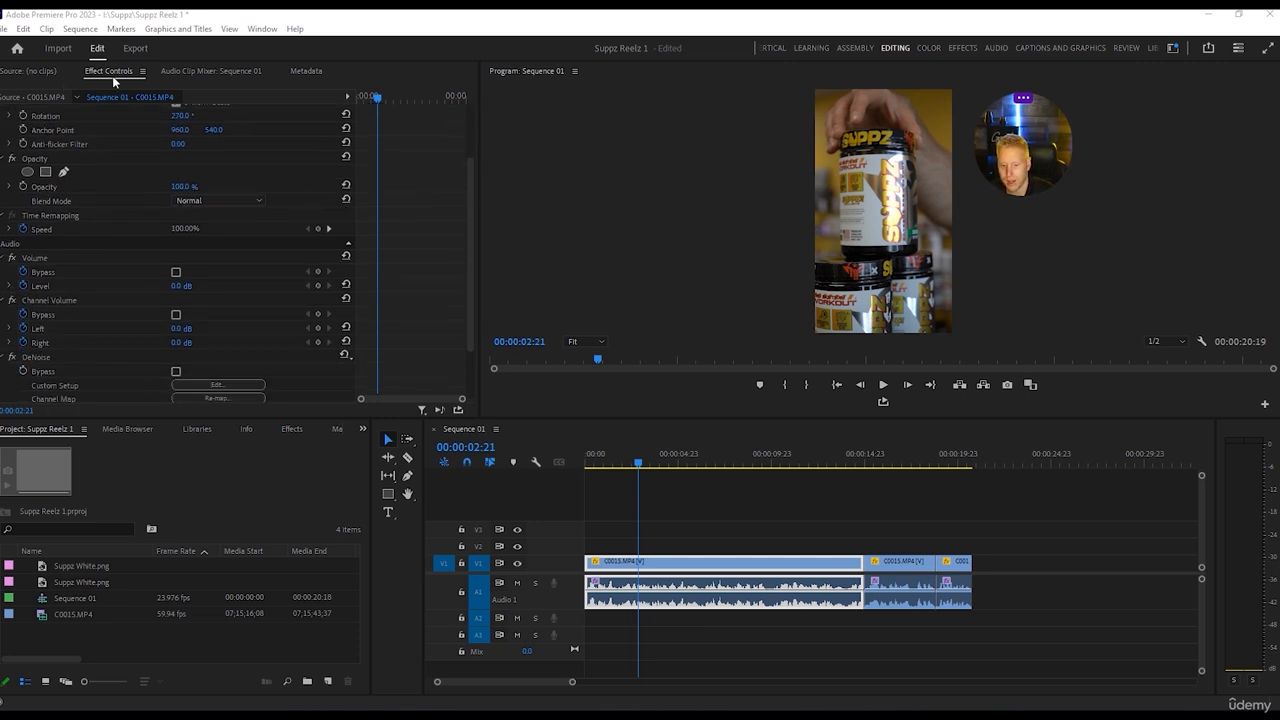
pyautogui.scroll(-1, 117, 318)
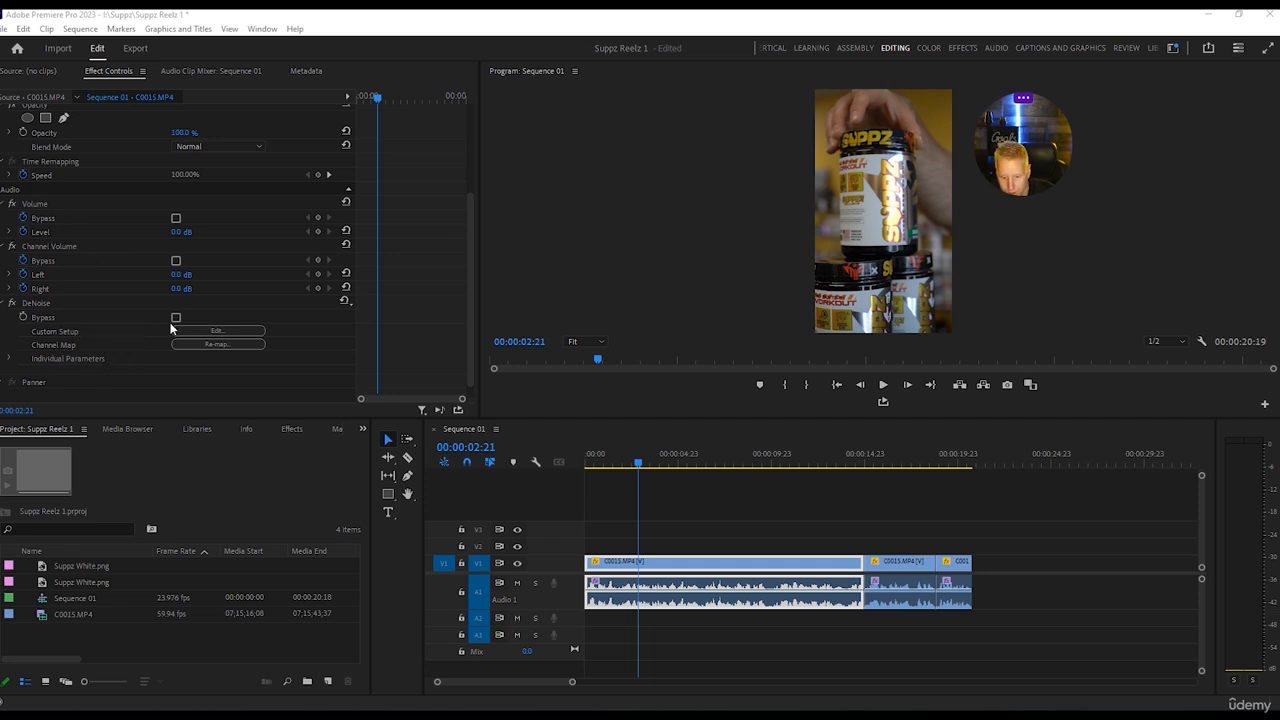
pyautogui.click(207, 330)
pyautogui.moveTo(560, 234); pyautogui.dragTo(317, 147)
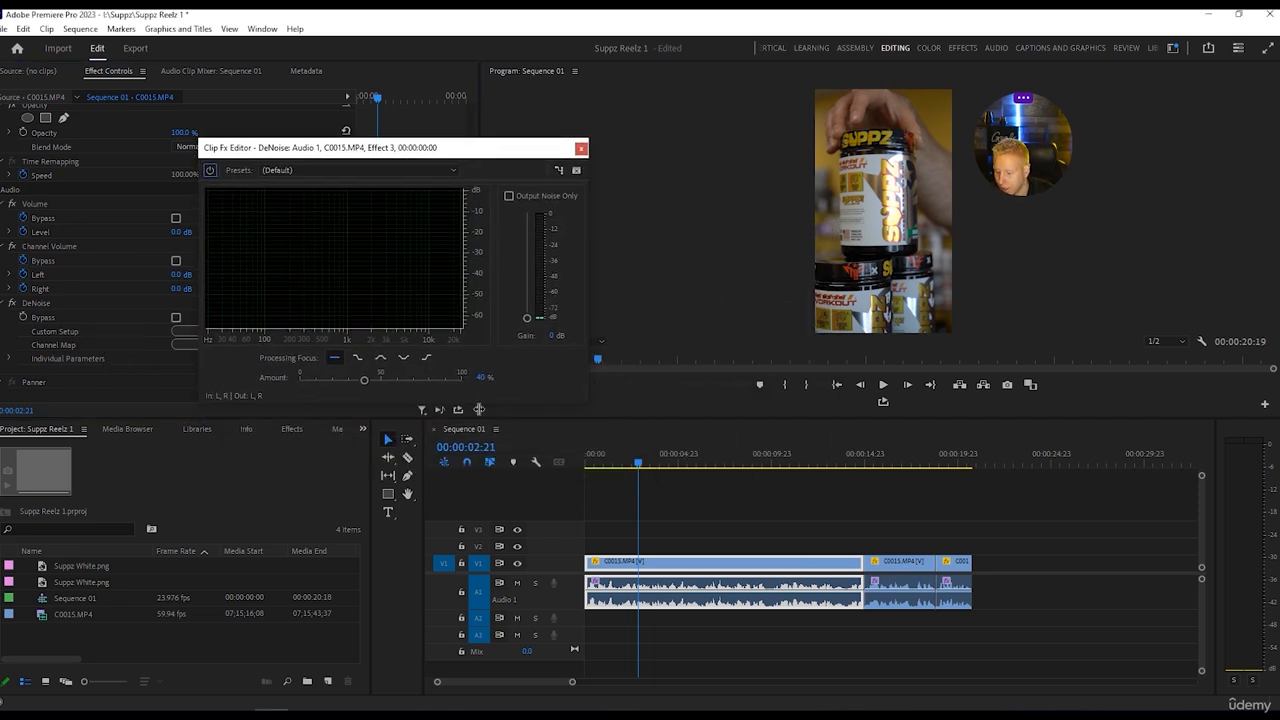
pyautogui.moveTo(642, 462); pyautogui.dragTo(474, 458)
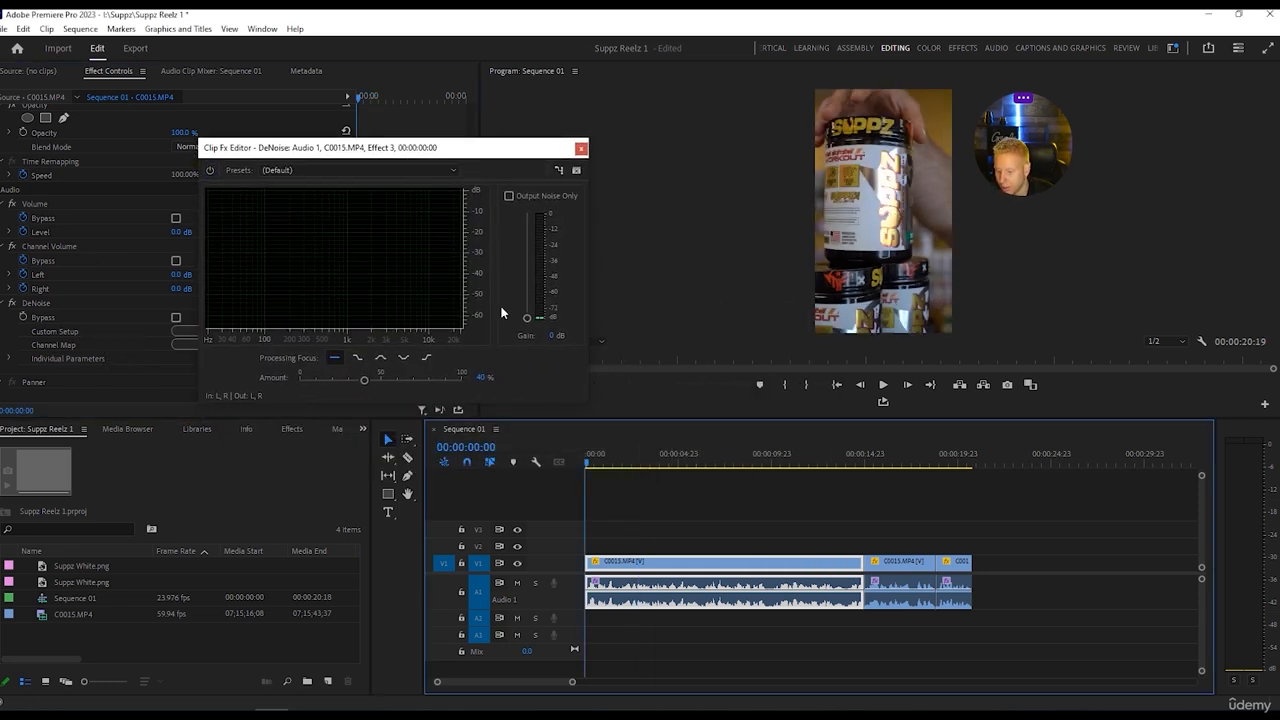
pyautogui.press('space')
pyautogui.click(428, 171)
pyautogui.click(378, 195)
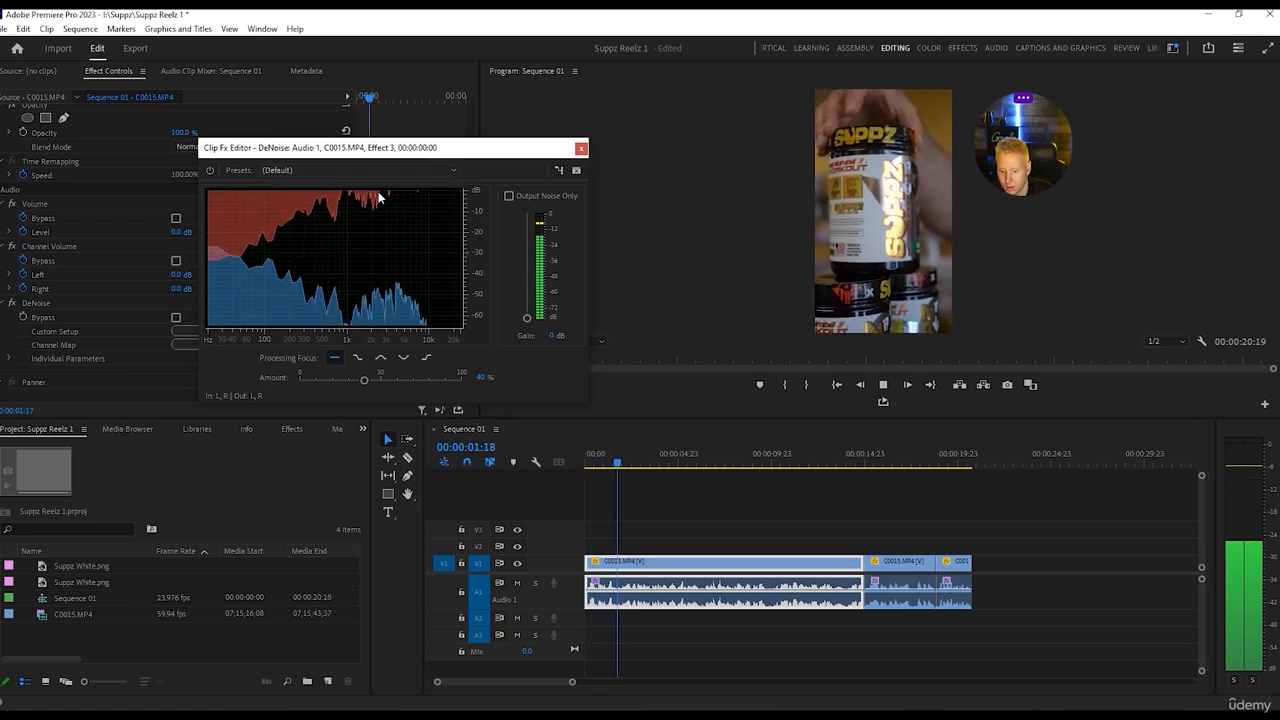
# Try the Light Noise Reduction preset on the same clip during playback, restore the Default preset and close the DeNoise editor.
pyautogui.click(437, 171)
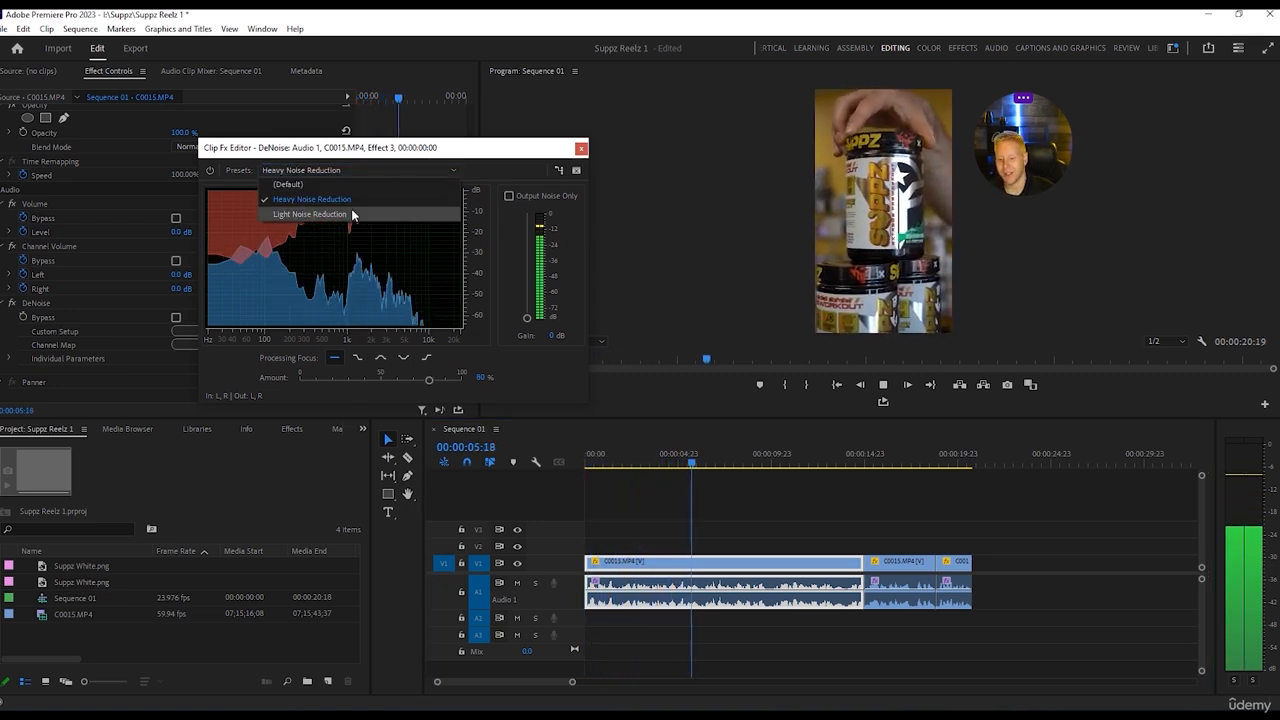
pyautogui.click(352, 215)
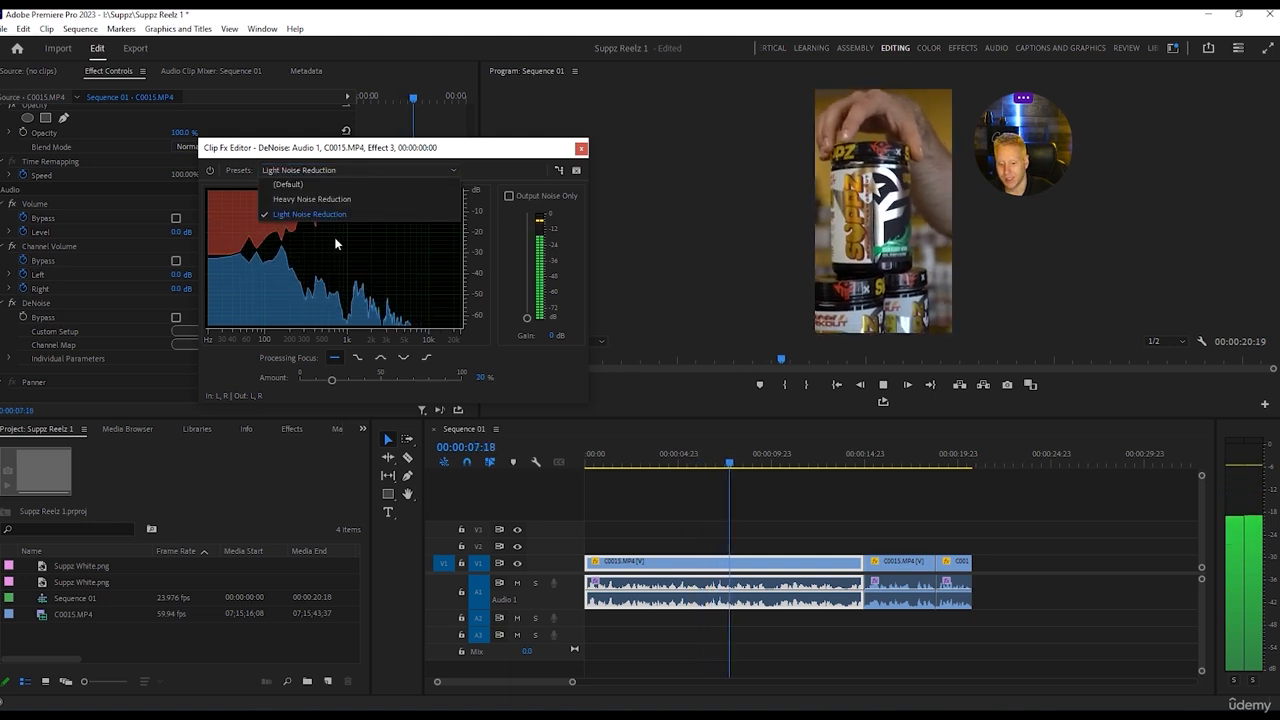
pyautogui.click(324, 186)
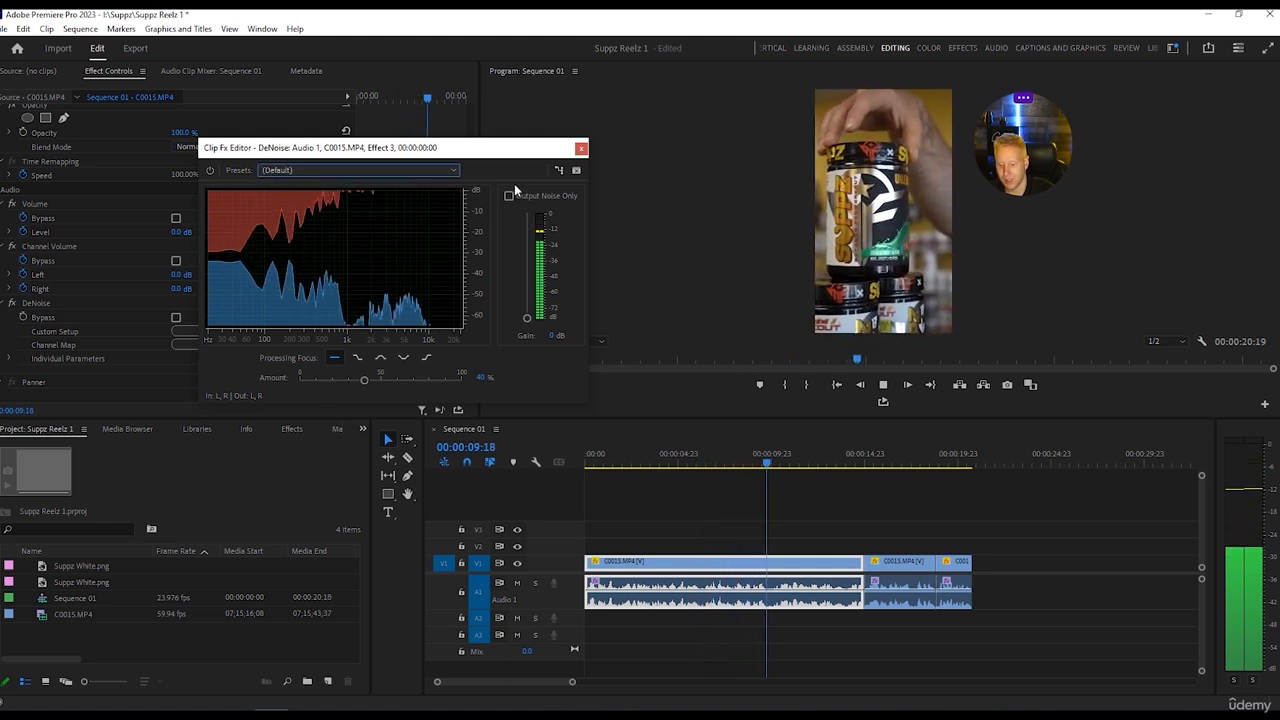
pyautogui.click(581, 149)
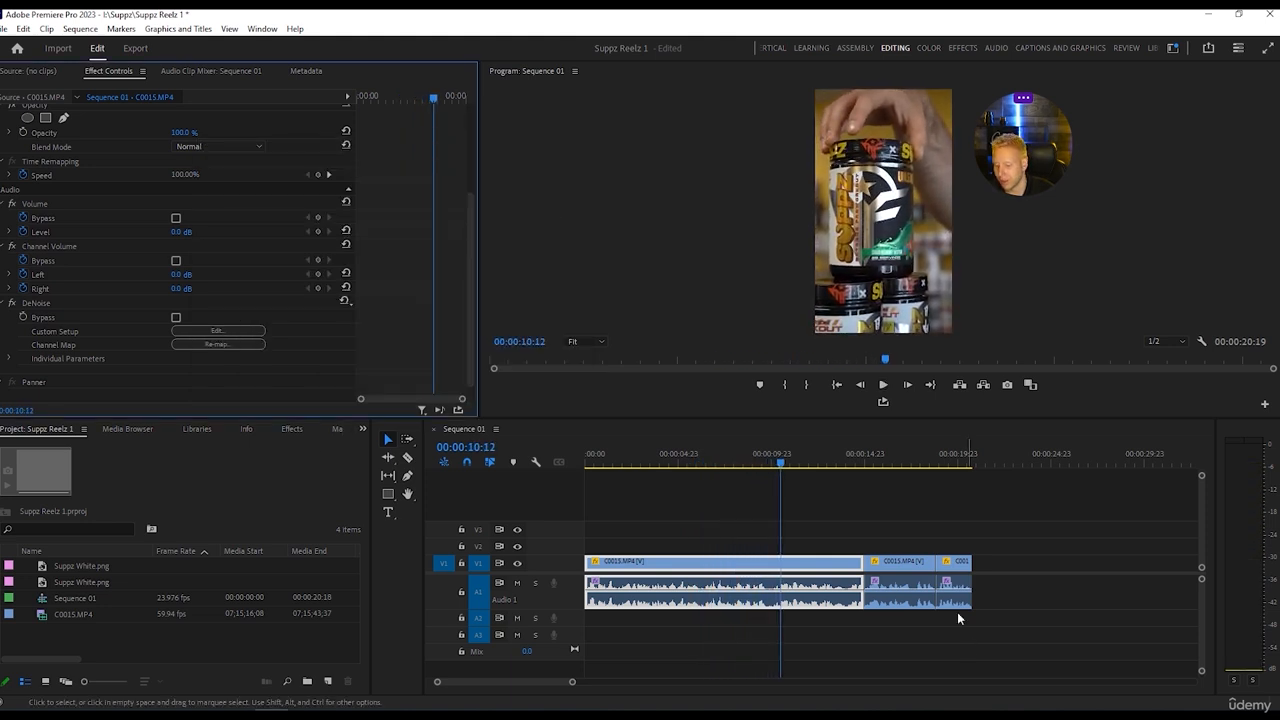
# Listen to the passage around 6 seconds and cut the first C0015.MP4 clip at about 00:00:06:10.
pyautogui.moveTo(780, 463); pyautogui.dragTo(700, 458)
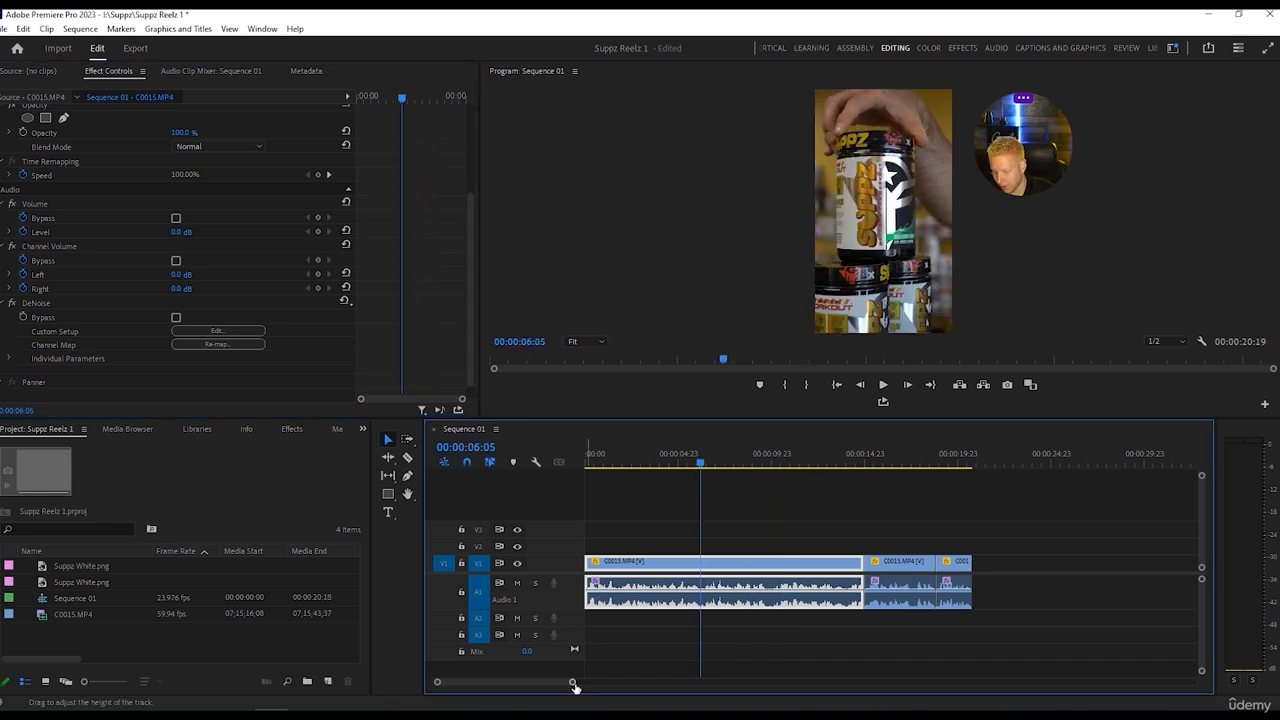
pyautogui.moveTo(572, 682); pyautogui.dragTo(481, 683)
pyautogui.press('space')
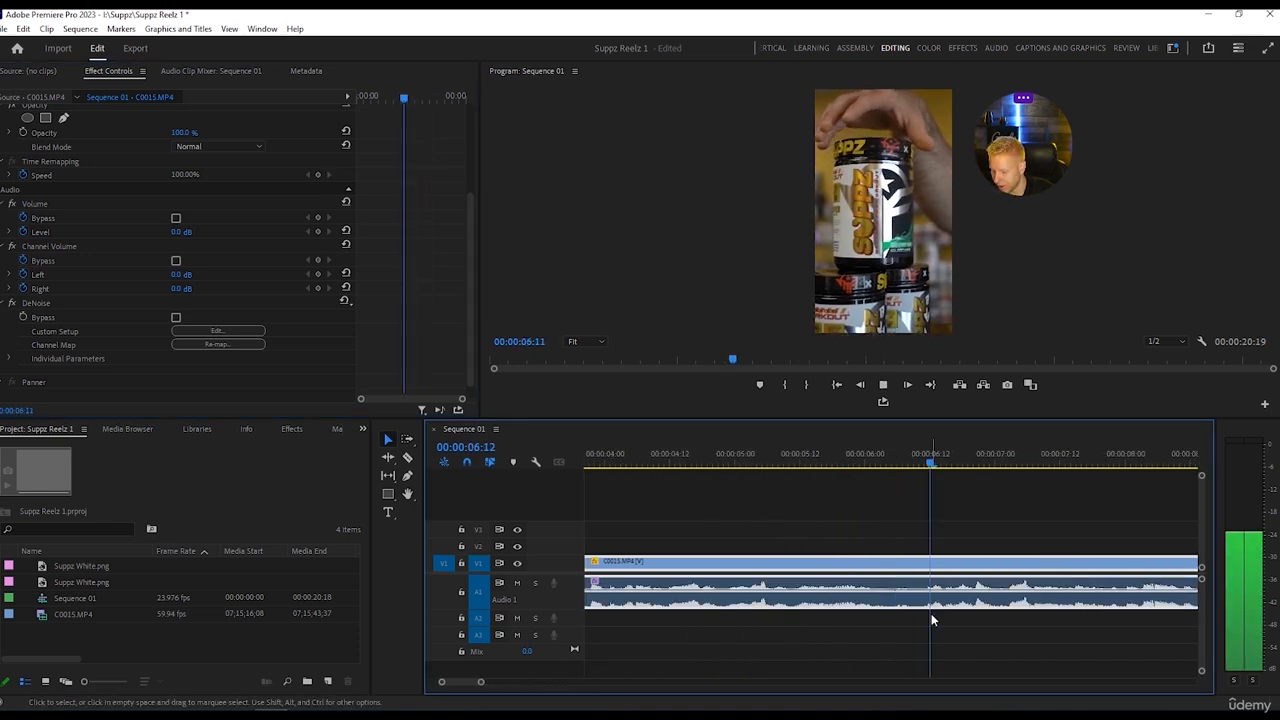
pyautogui.press('space')
pyautogui.moveTo(995, 463); pyautogui.dragTo(908, 467)
pyautogui.press('space')
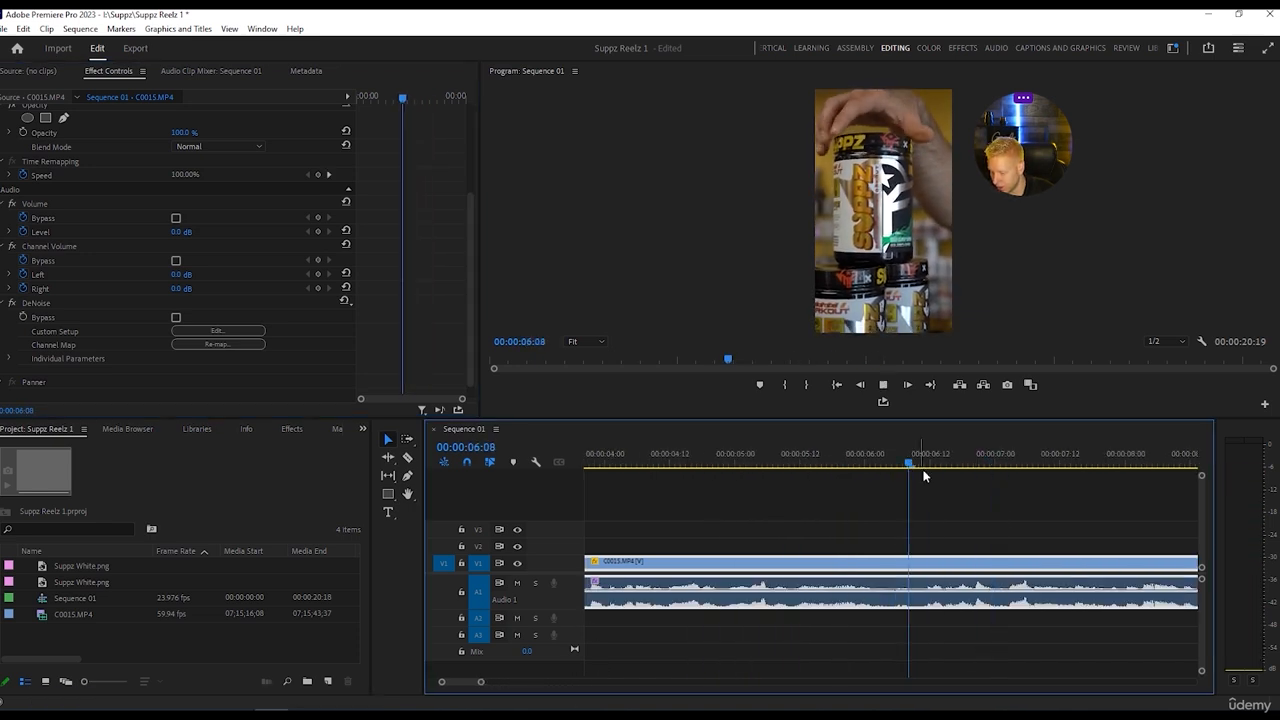
pyautogui.press('space')
pyautogui.press('c')
pyautogui.click(918, 600)
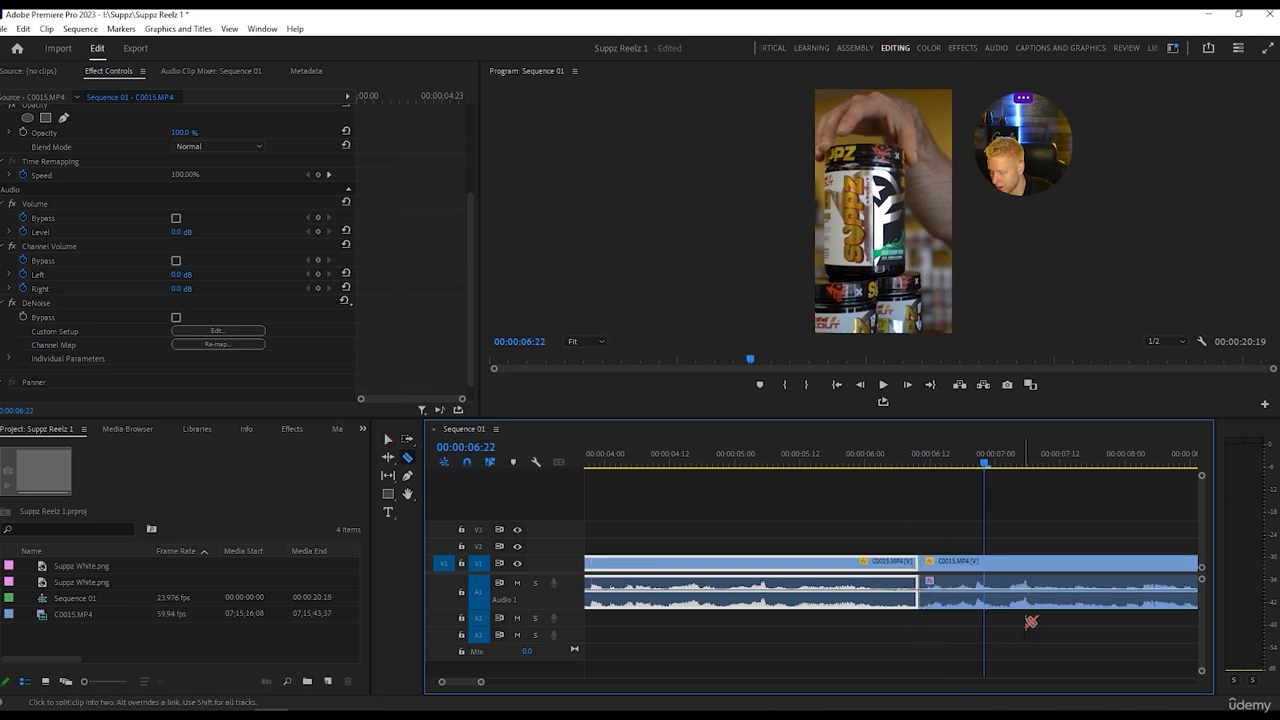
# Cut the C0015.MP4 clip again at about 00:00:06:20 to isolate a short segment.
pyautogui.moveTo(986, 464); pyautogui.dragTo(976, 459)
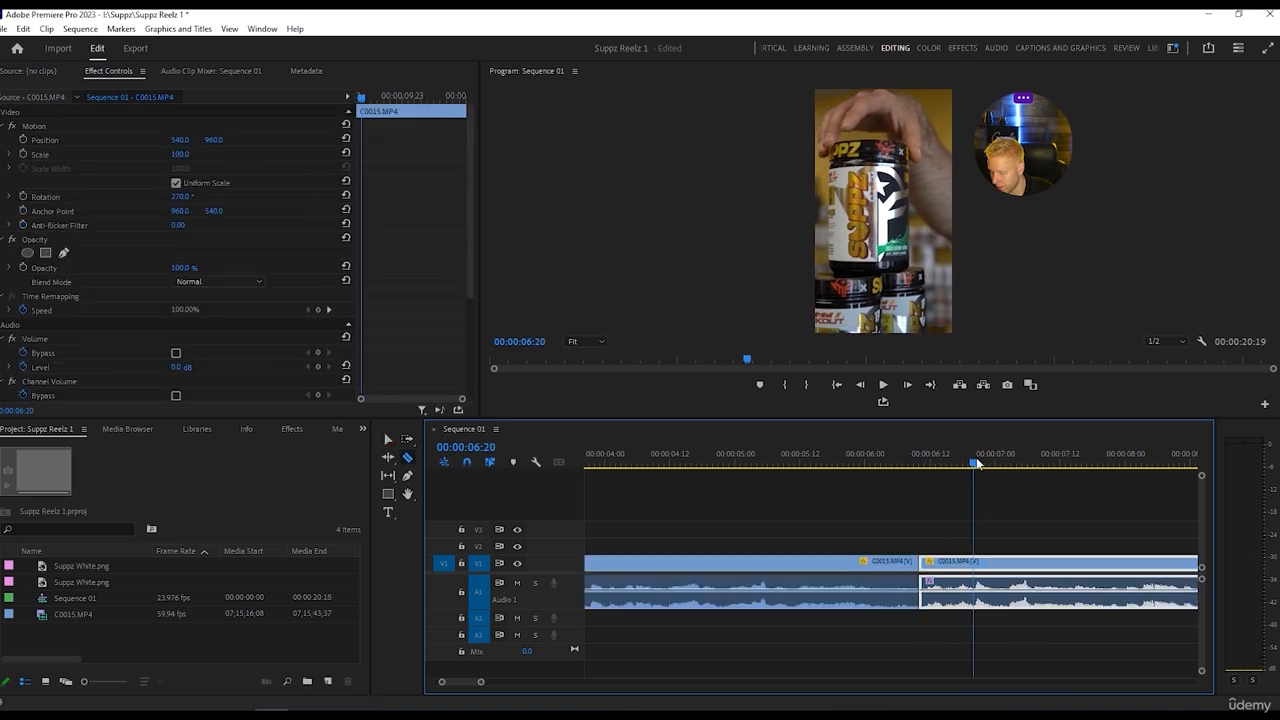
pyautogui.click(979, 590)
pyautogui.press('v')
pyautogui.press('Left')
pyautogui.press('Left')
pyautogui.press('Left')
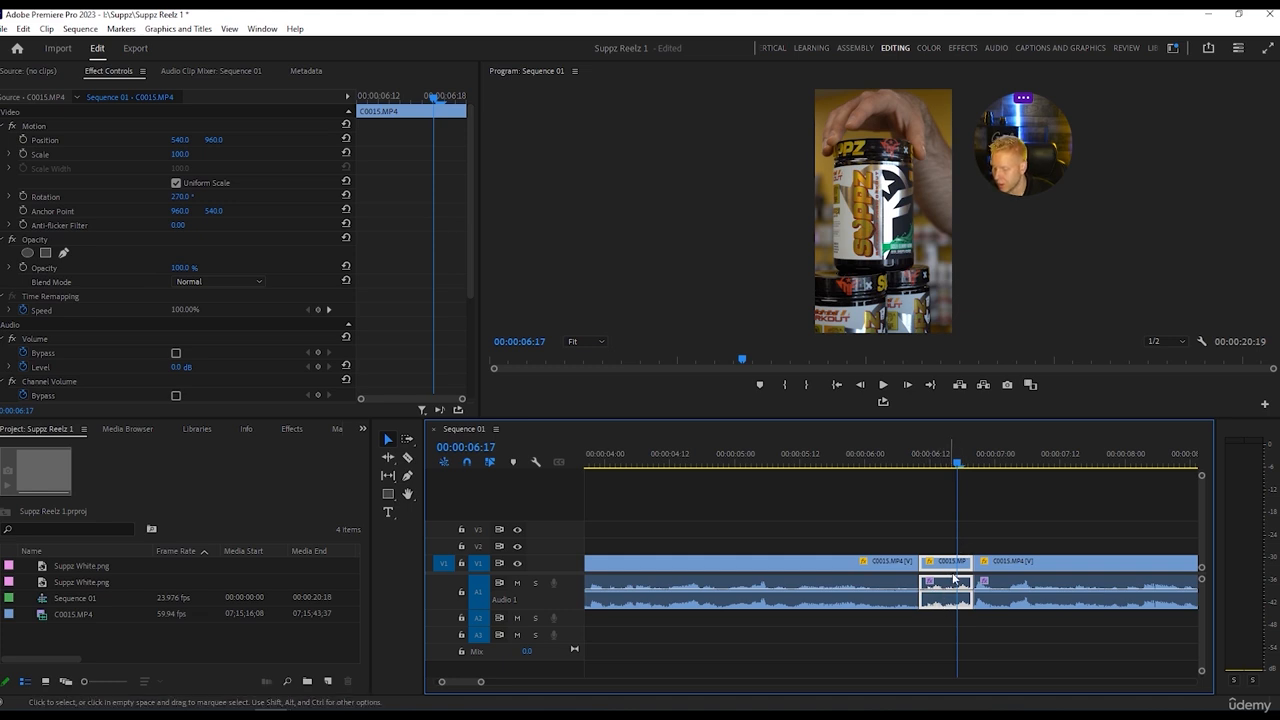
# Play across the isolated short segment and return the playhead to its start at 00:00:06:11.
pyautogui.click(909, 467)
pyautogui.press('space')
pyautogui.press('space')
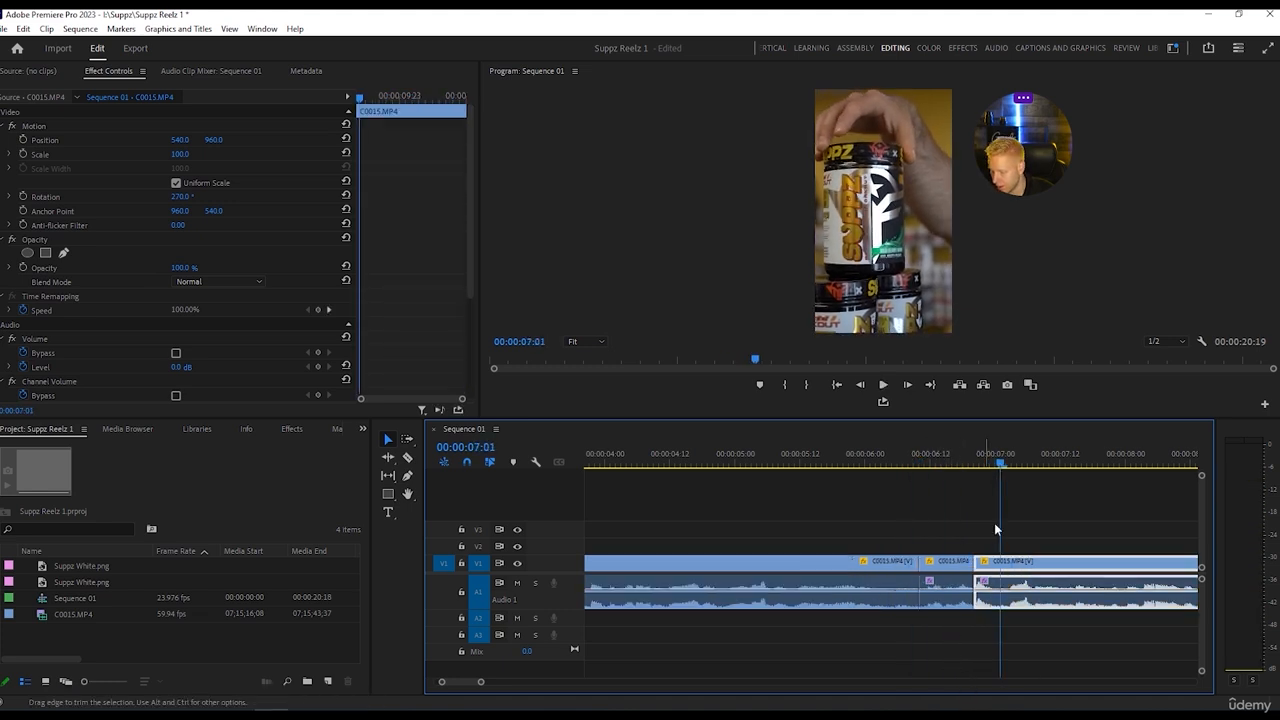
pyautogui.moveTo(1000, 462); pyautogui.dragTo(926, 459)
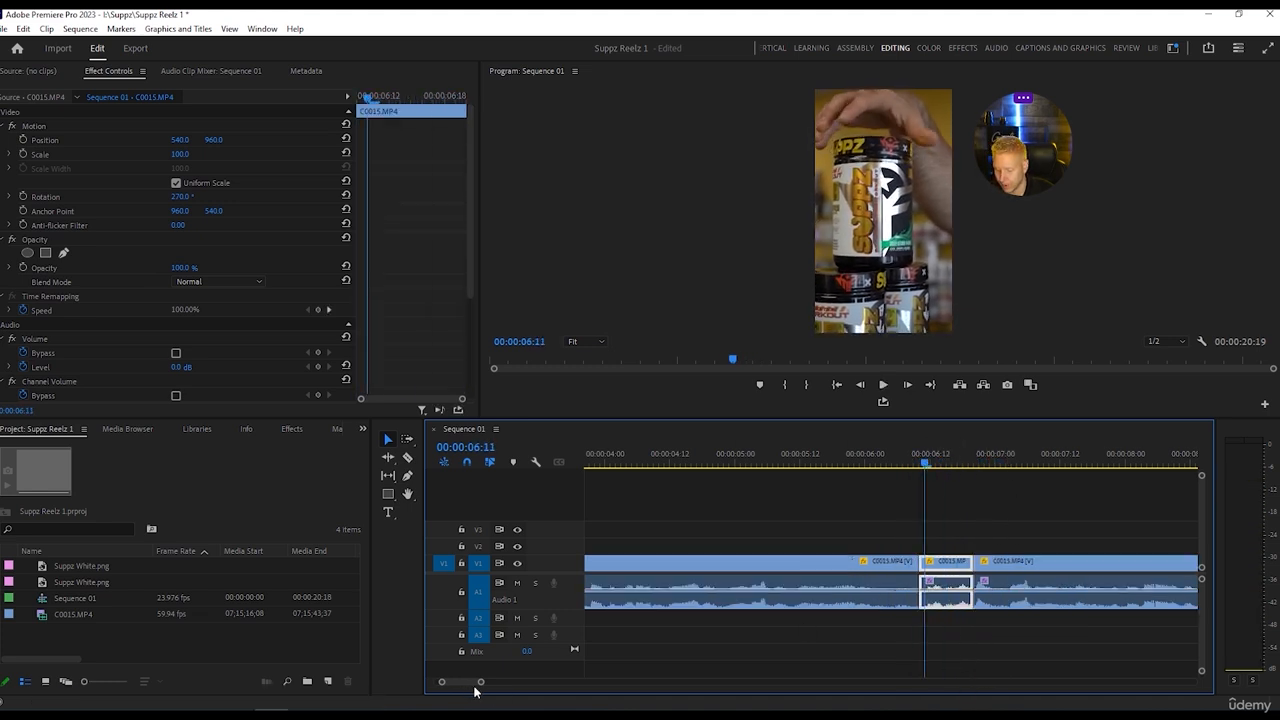
pyautogui.moveTo(480, 685); pyautogui.dragTo(514, 682)
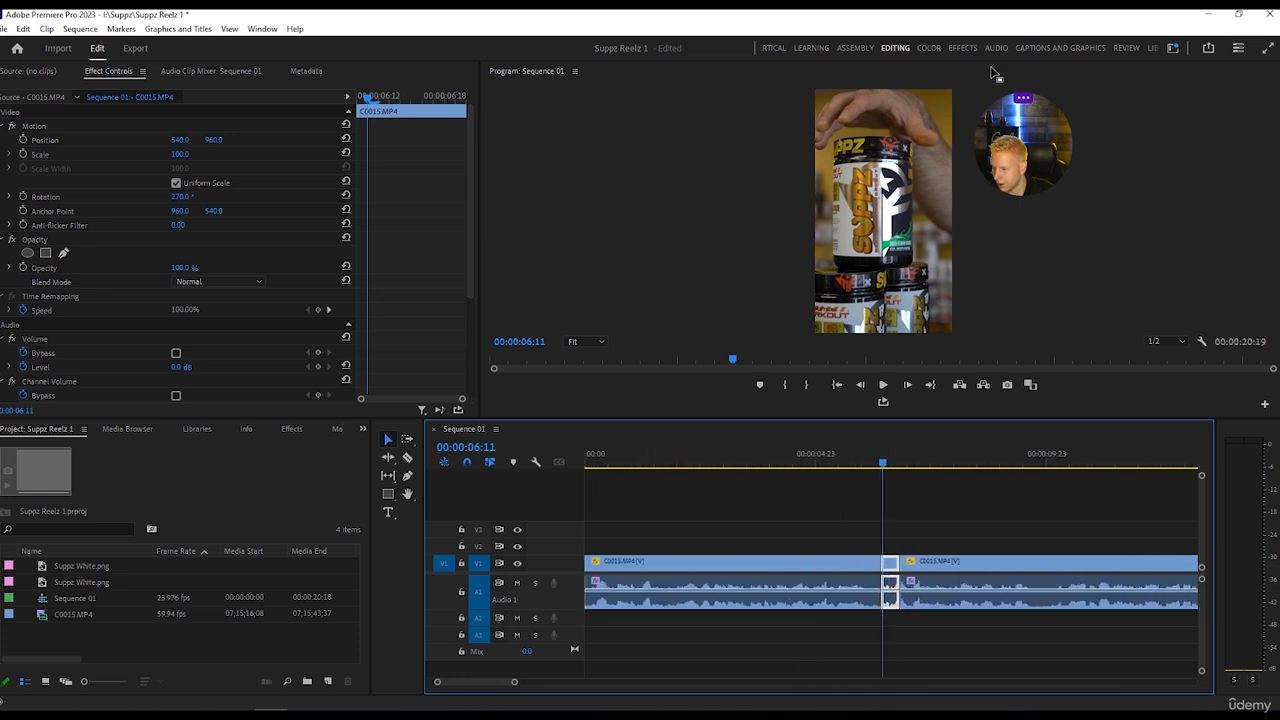
# Look through the Audio Effects categories, including Amplitude and Compression, for an effect suited to the isolated short segment.
pyautogui.click(962, 48)
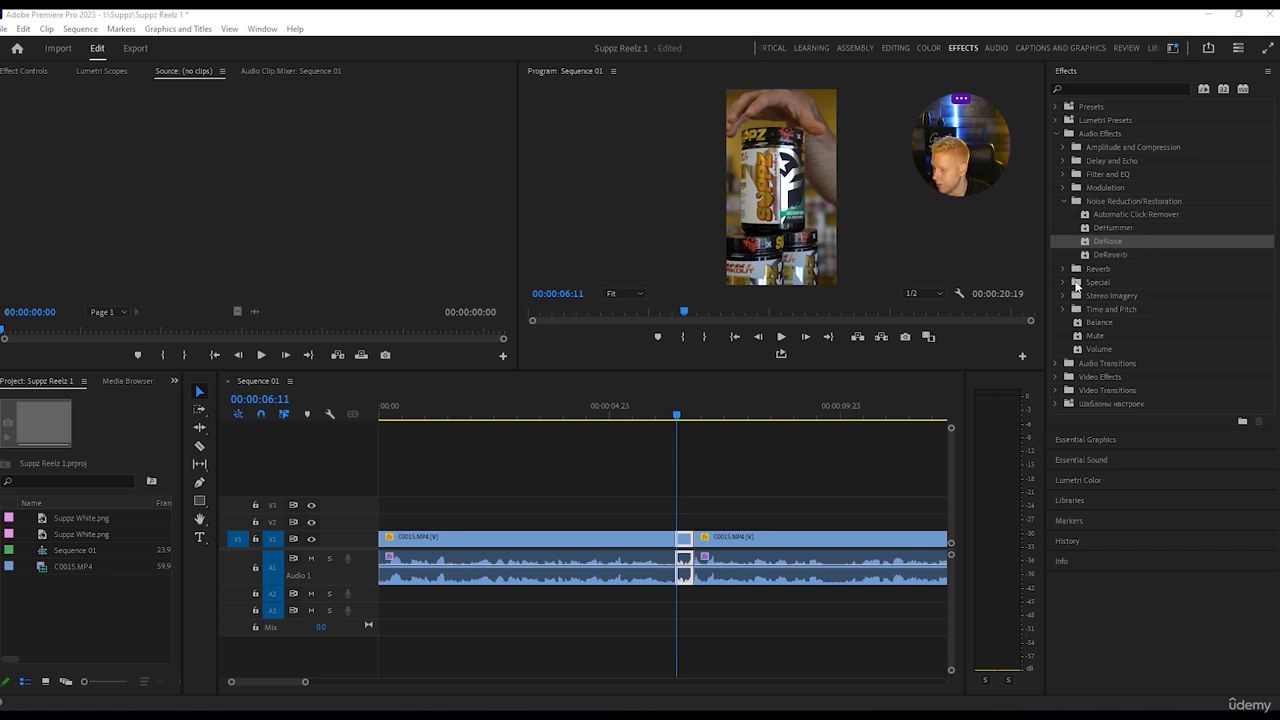
pyautogui.click(1065, 160)
pyautogui.click(1065, 160)
pyautogui.click(1064, 146)
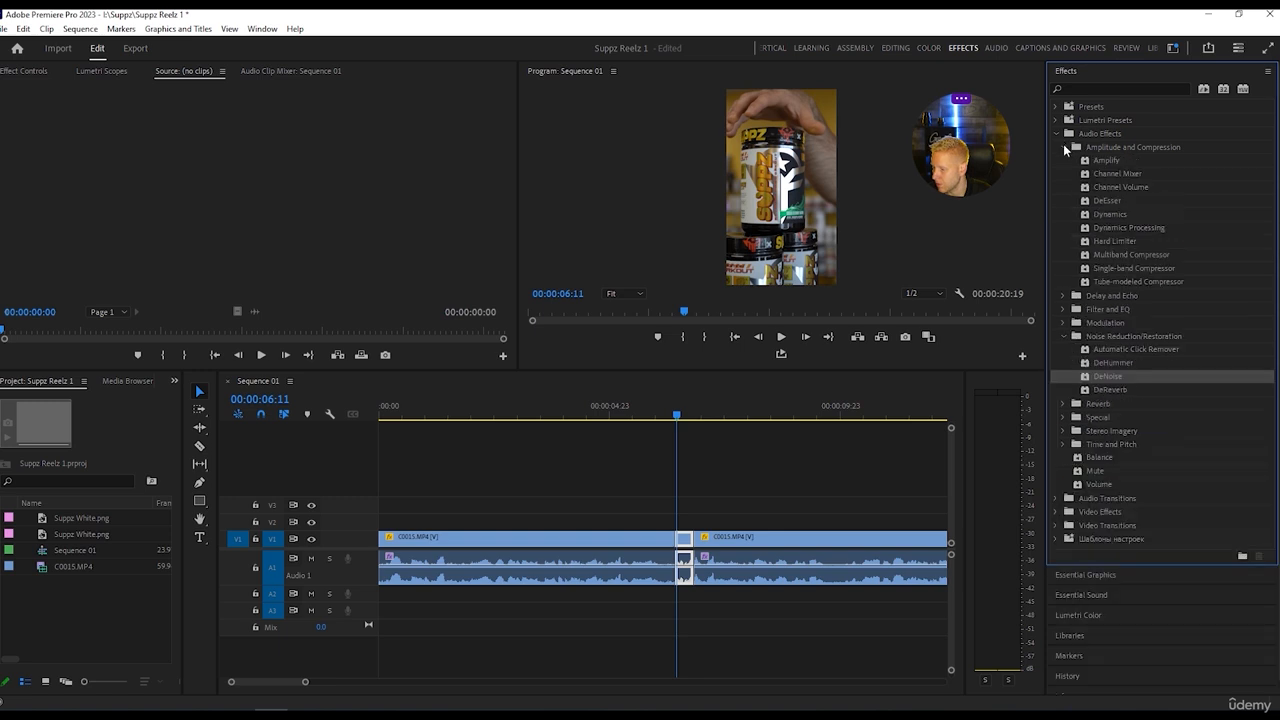
pyautogui.click(1064, 146)
pyautogui.click(1064, 146)
pyautogui.click(1064, 146)
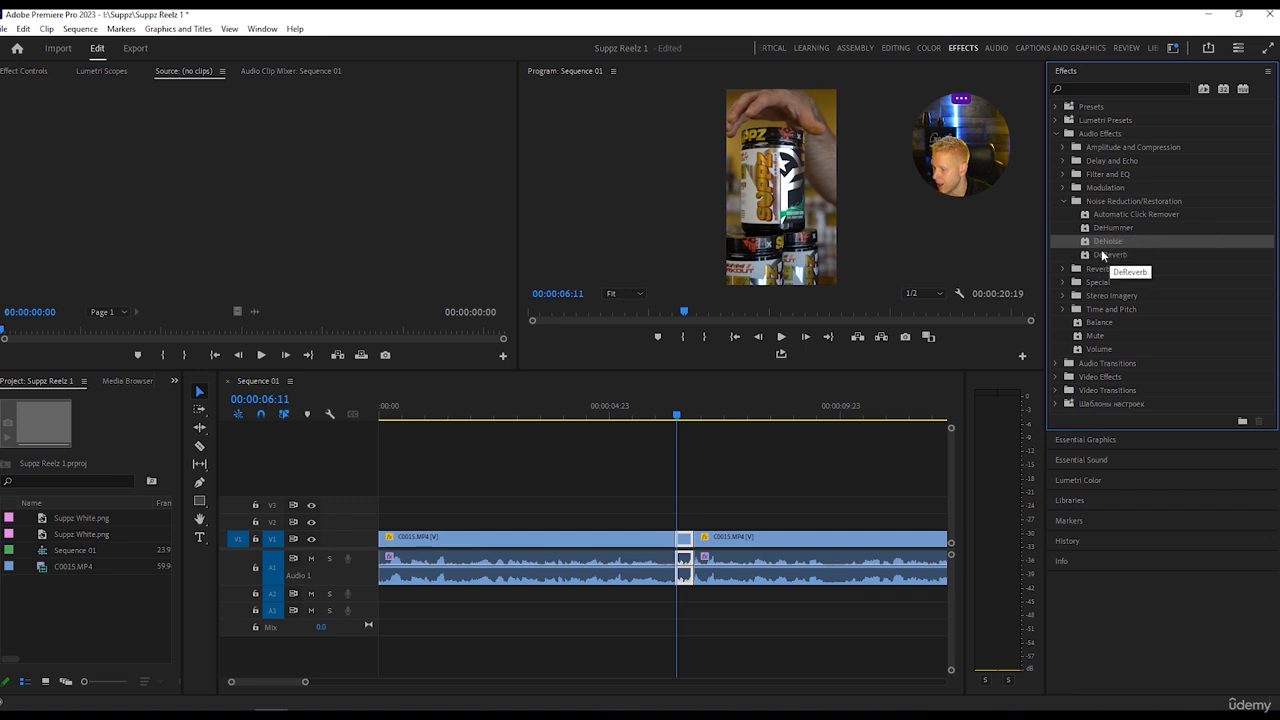
pyautogui.click(688, 574)
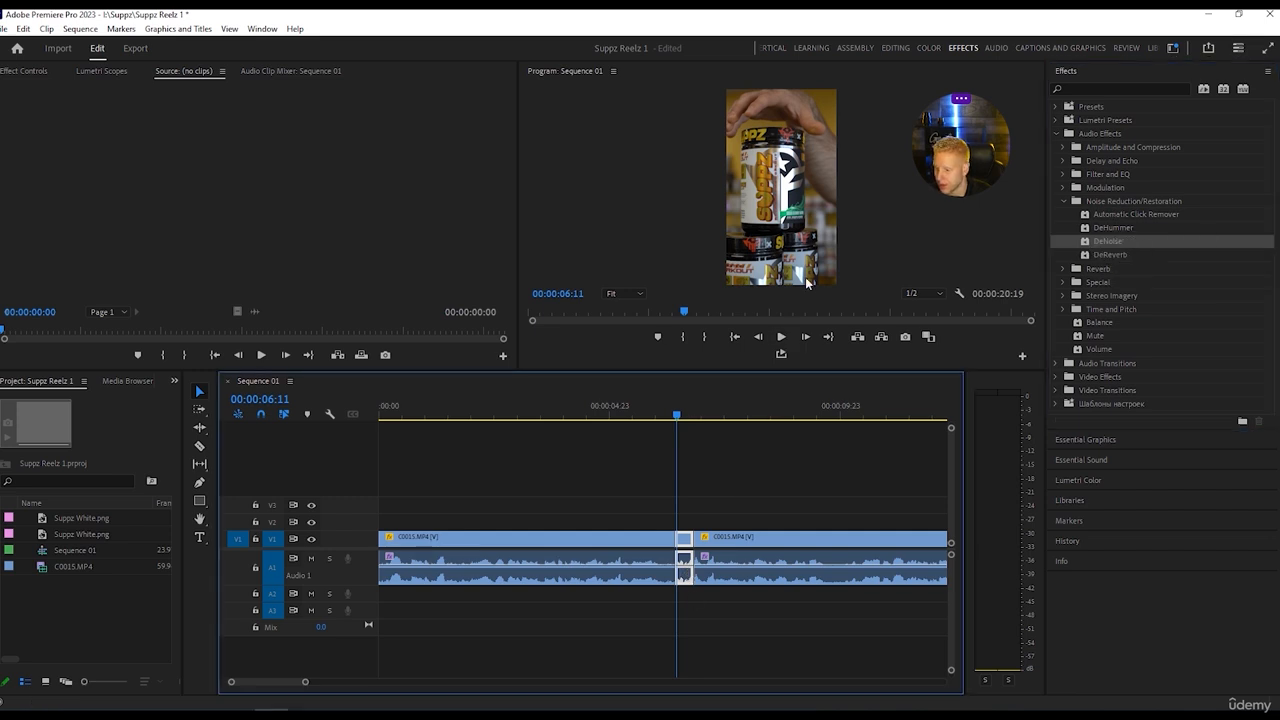
# Set the DeNoise preset of the short segment starting at about 00:00:06:10 to Heavy Noise Reduction.
pyautogui.click(894, 47)
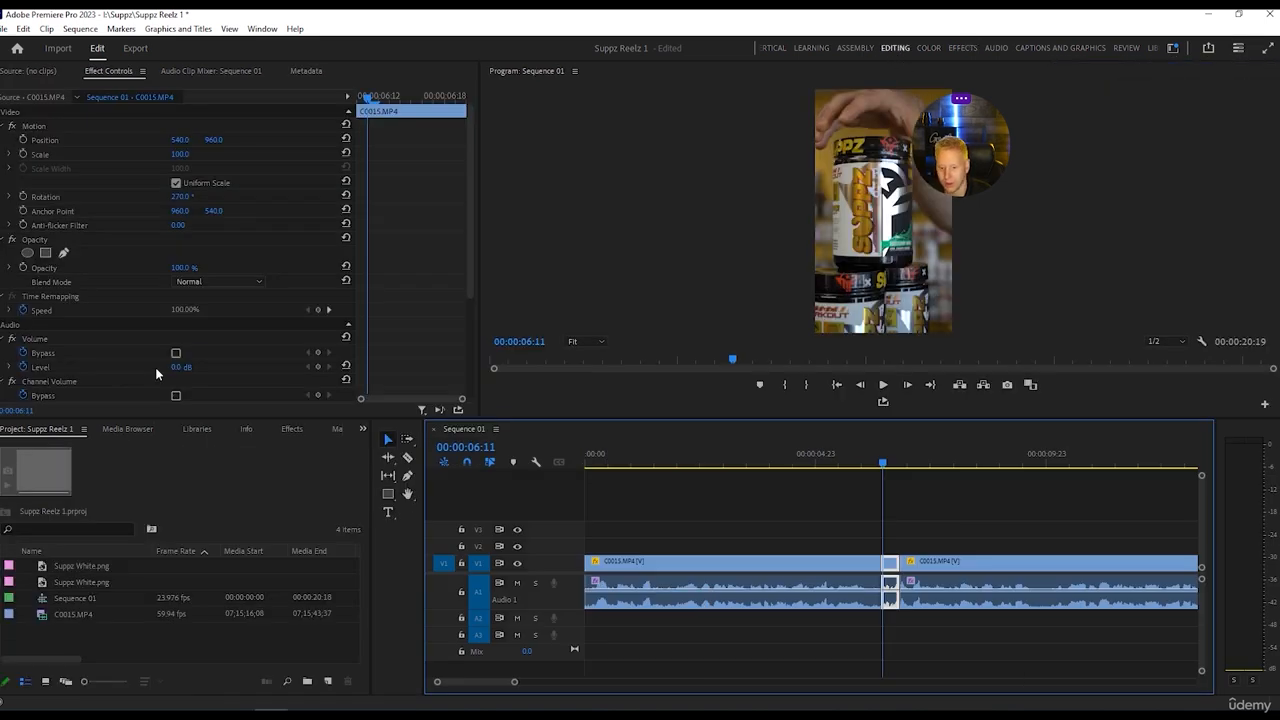
pyautogui.scroll(-3, 114, 203)
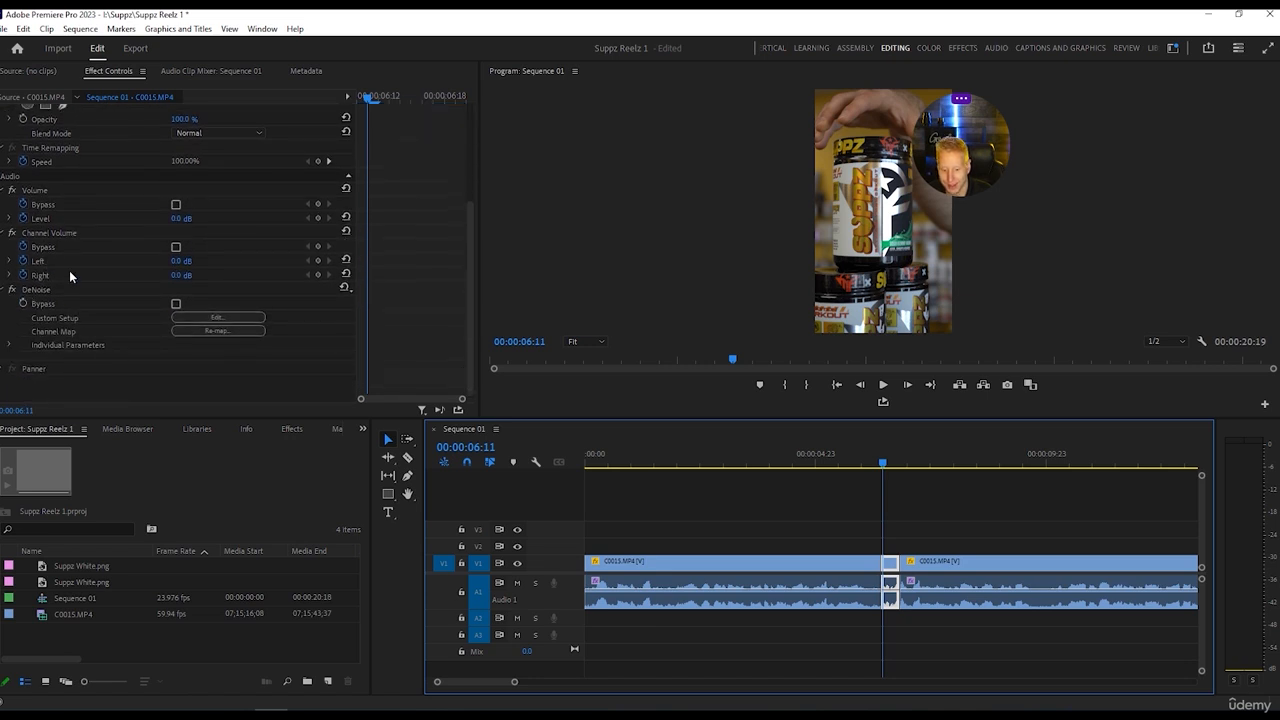
pyautogui.click(218, 317)
pyautogui.click(563, 254)
pyautogui.click(560, 285)
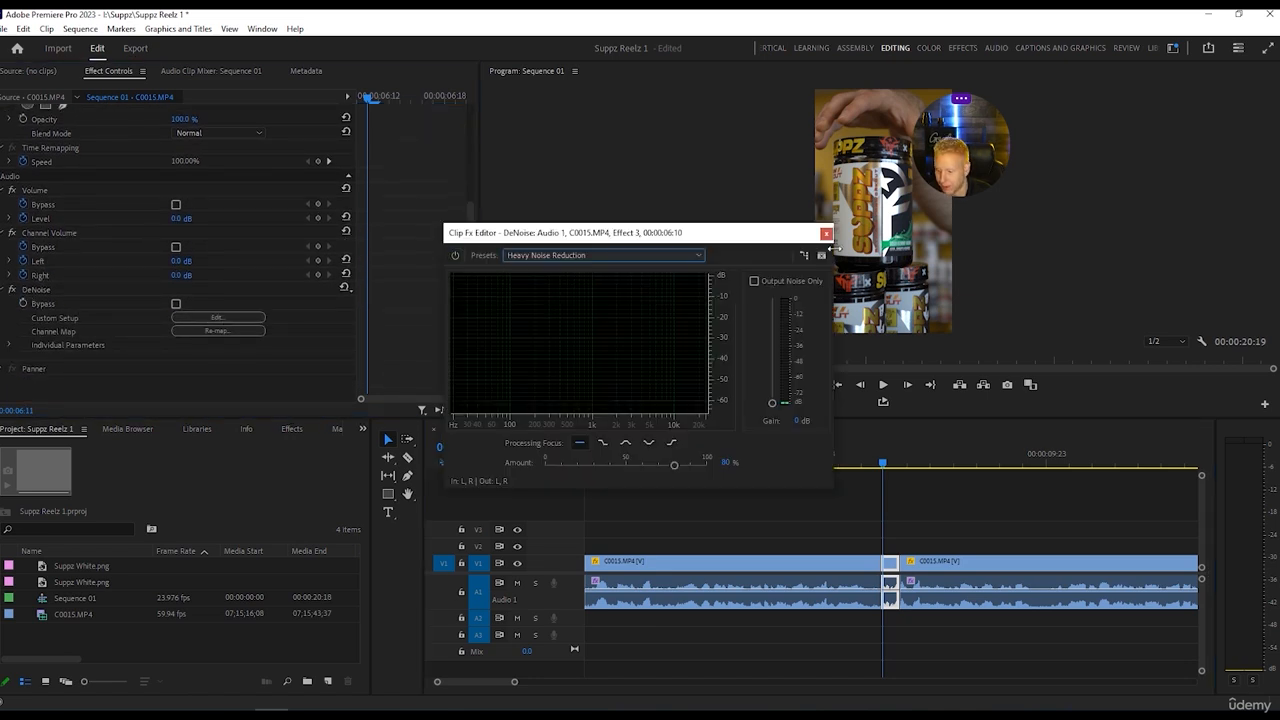
pyautogui.click(825, 233)
# Play from about 6 seconds and cut the following C0015.MP4 clip shortly after 7 seconds to isolate a second short segment.
pyautogui.click(868, 463)
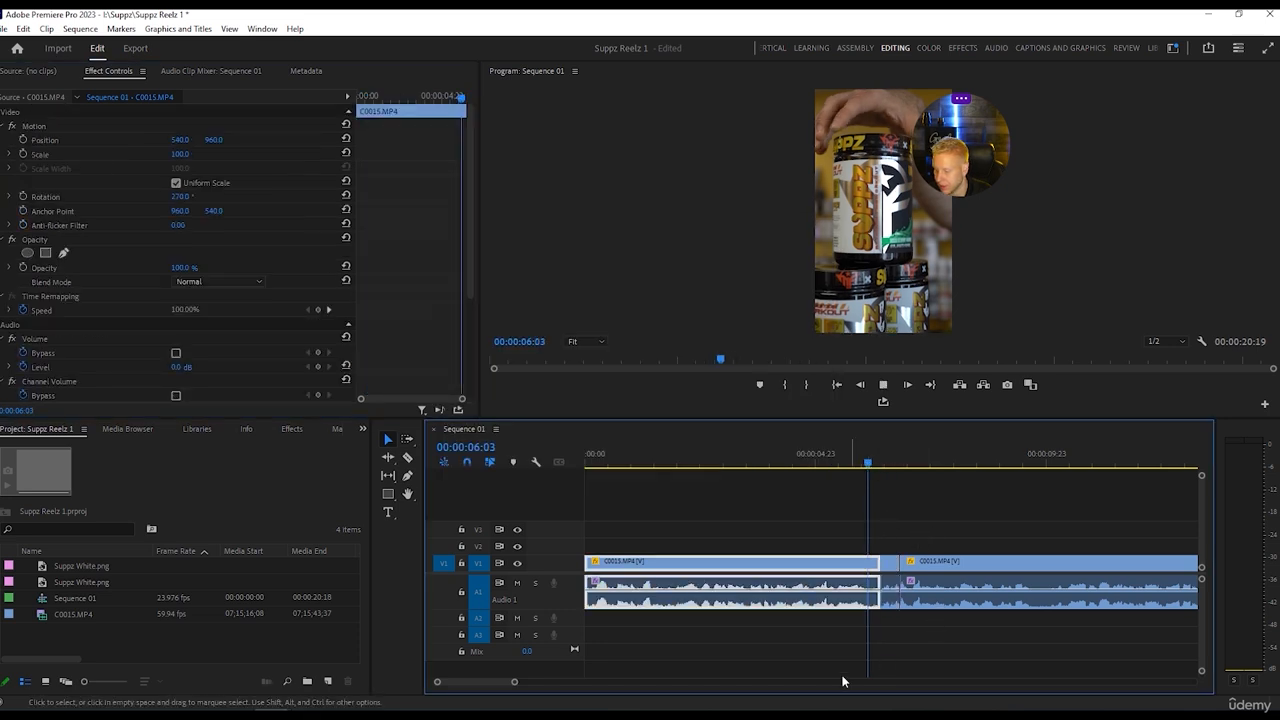
pyautogui.press('space')
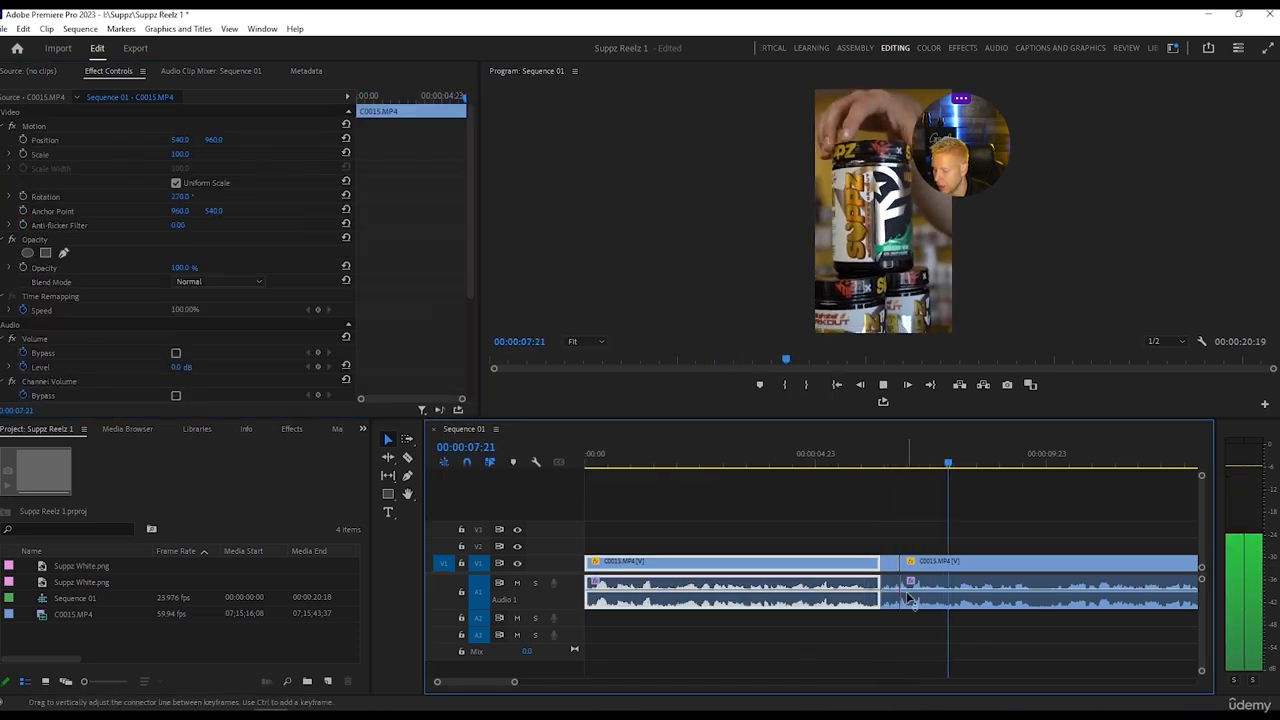
pyautogui.press('space')
pyautogui.press('c')
pyautogui.click(920, 591)
pyautogui.click(933, 588)
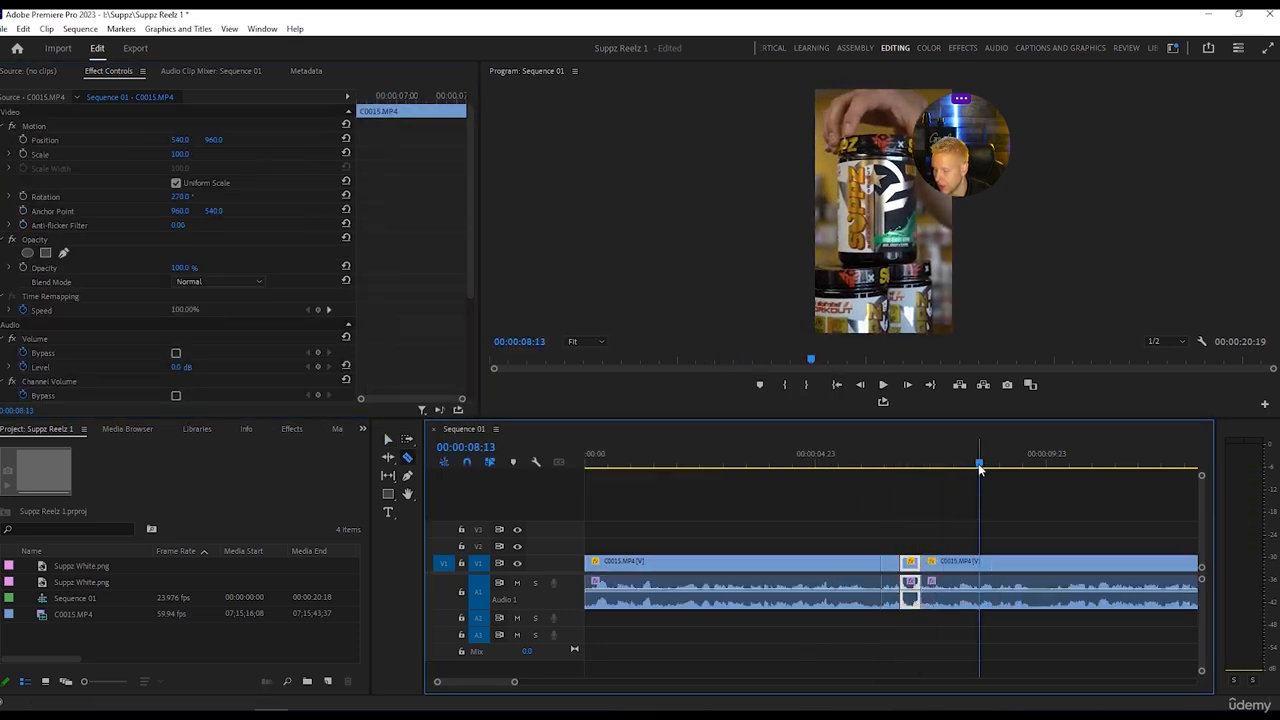
# Apply the Heavy Noise Reduction preset of DeNoise to the second short segment, which starts at about 00:00:06:20.
pyautogui.moveTo(979, 462); pyautogui.dragTo(909, 462)
pyautogui.press('v')
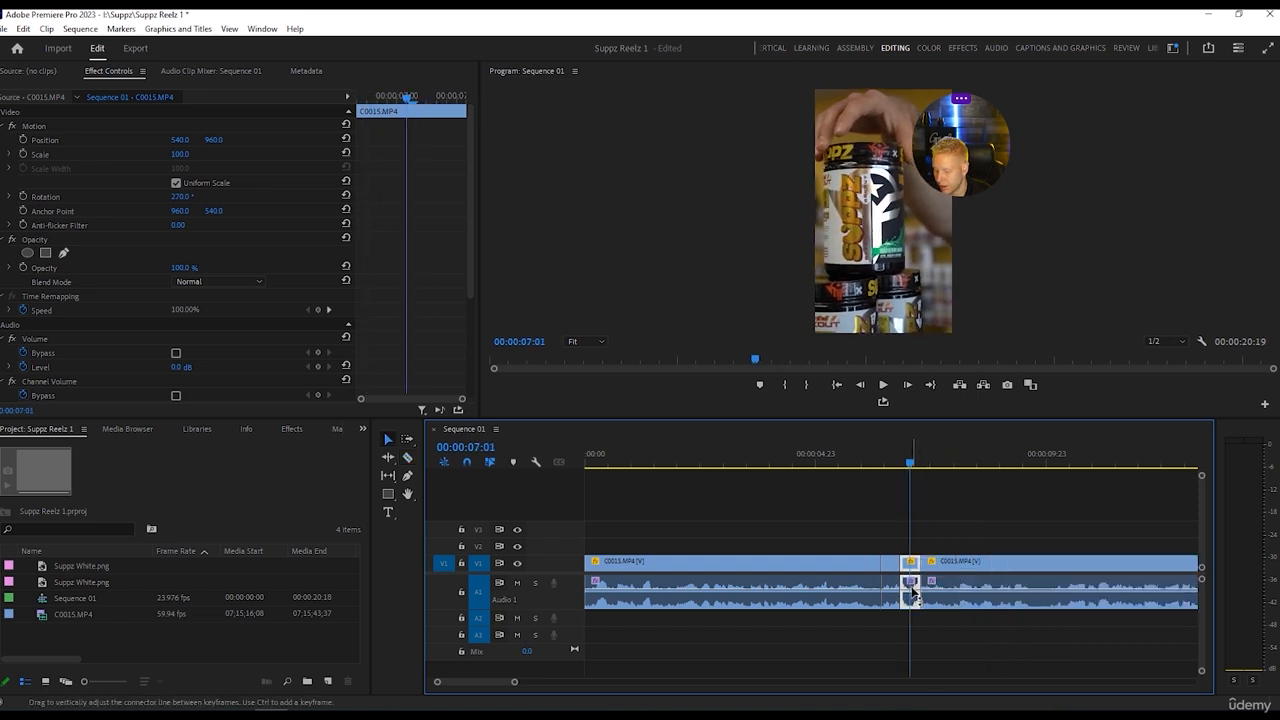
pyautogui.scroll(-2, 124, 333)
pyautogui.scroll(-2, 130, 318)
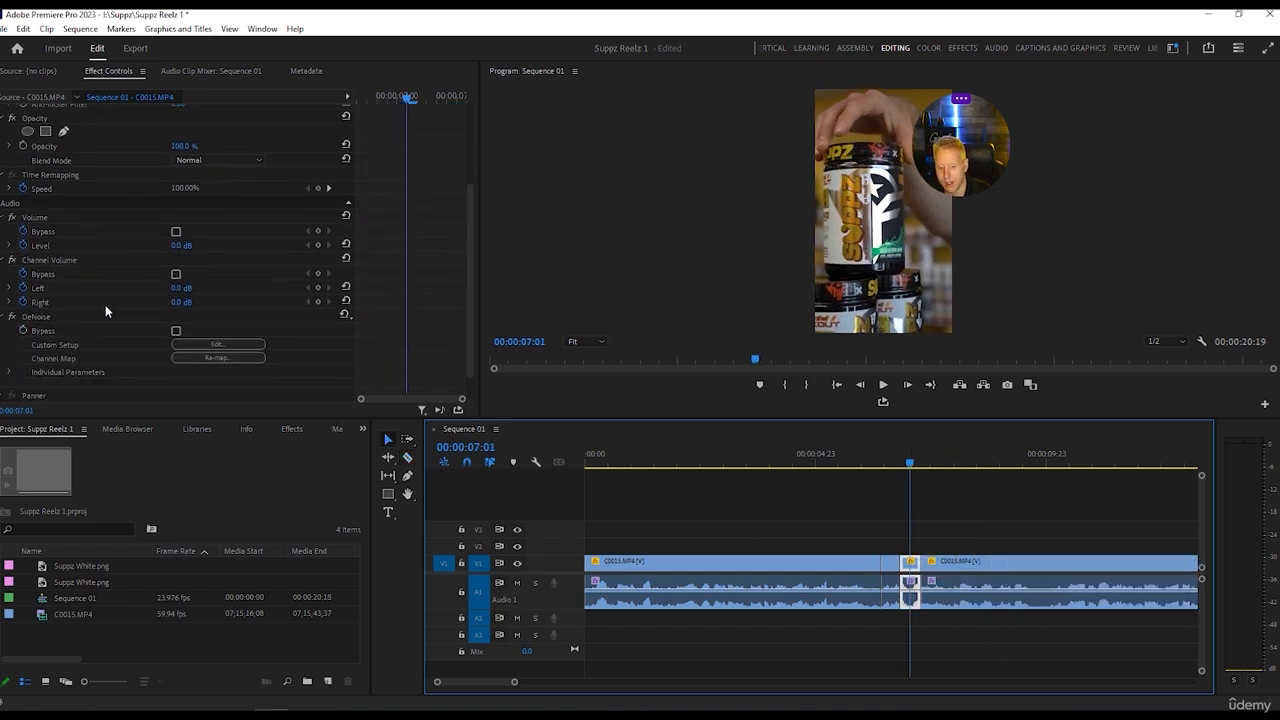
pyautogui.click(224, 346)
pyautogui.click(634, 257)
pyautogui.click(627, 282)
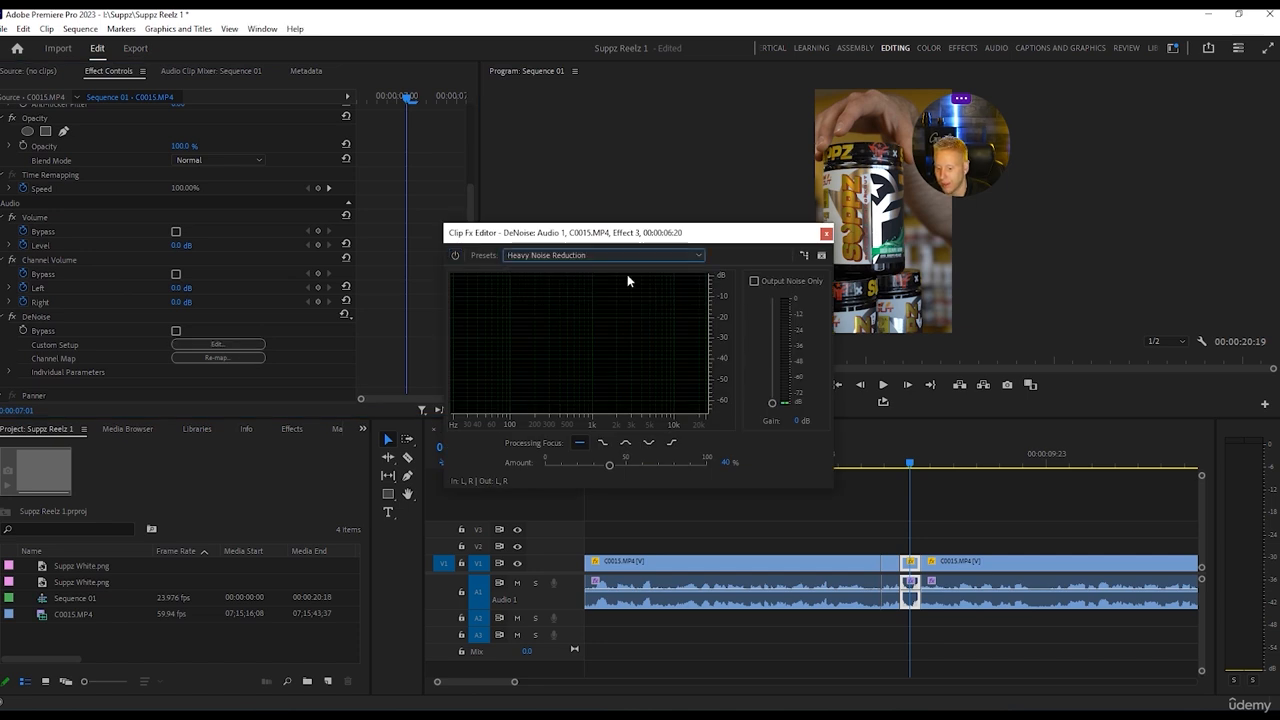
pyautogui.click(826, 234)
# Play through the two short segments to check their sound and show the whole sequence in the timeline.
pyautogui.press('space')
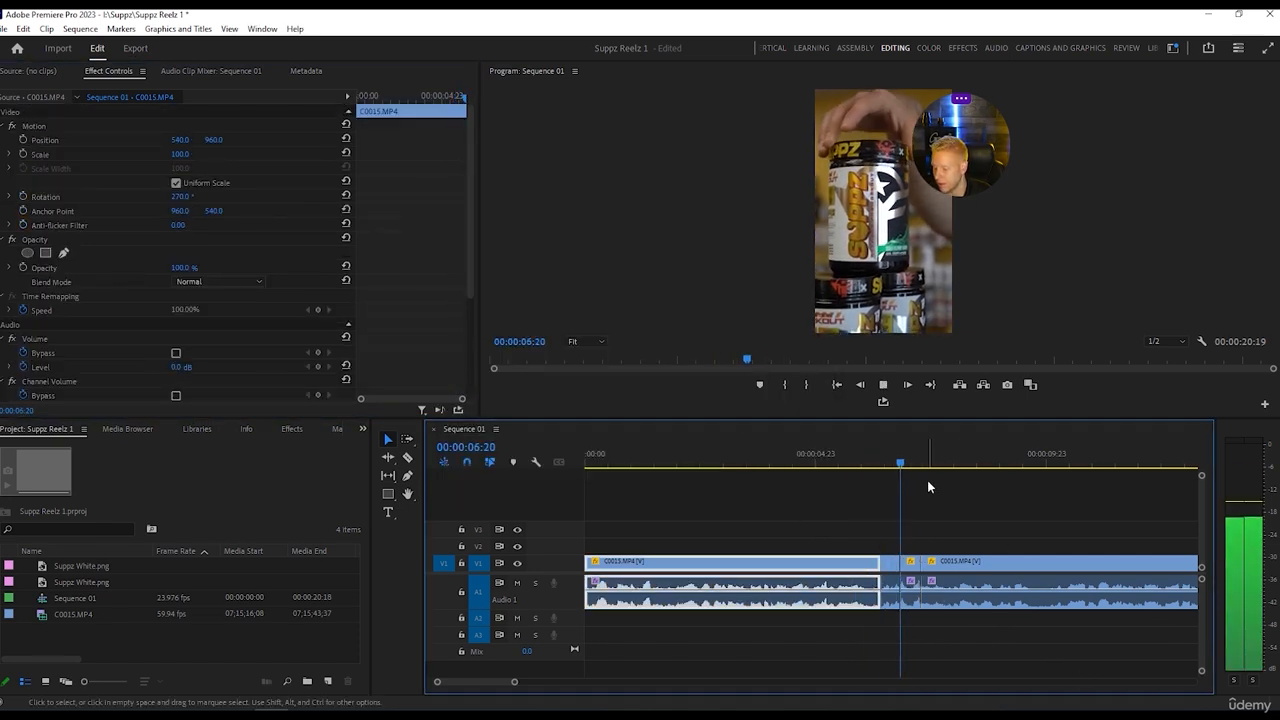
pyautogui.click(930, 565)
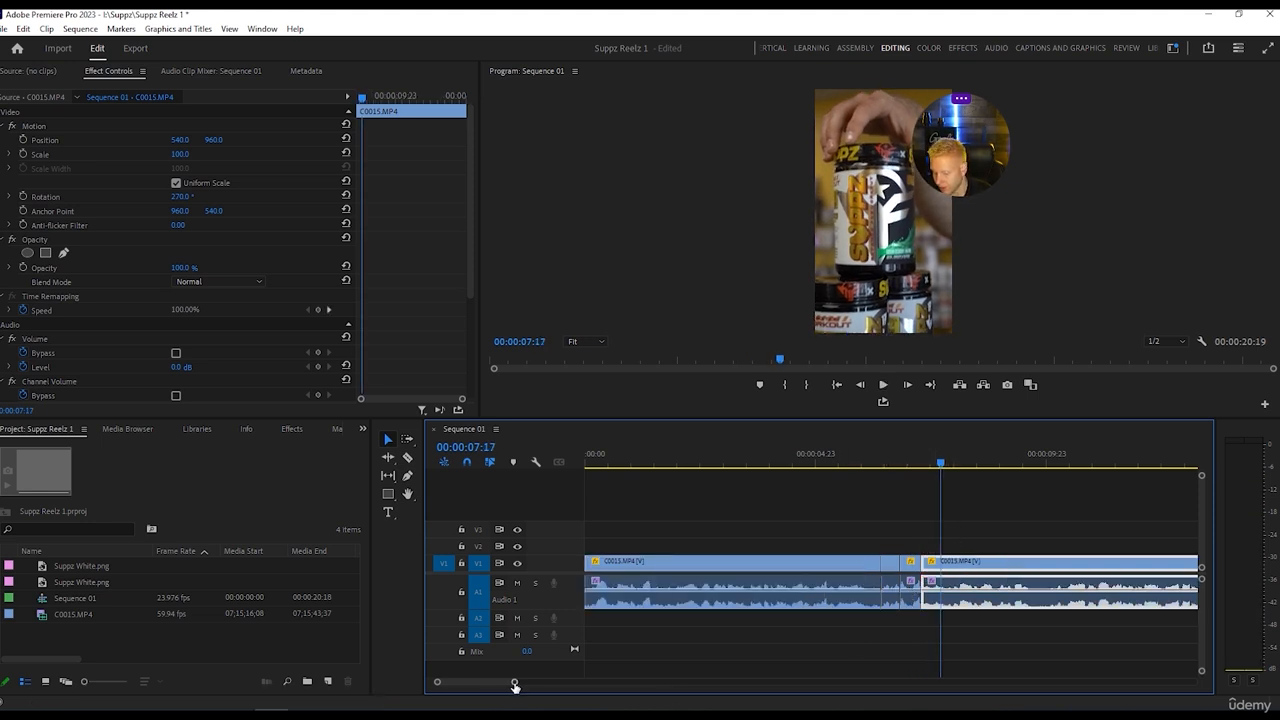
pyautogui.moveTo(515, 684); pyautogui.dragTo(616, 684)
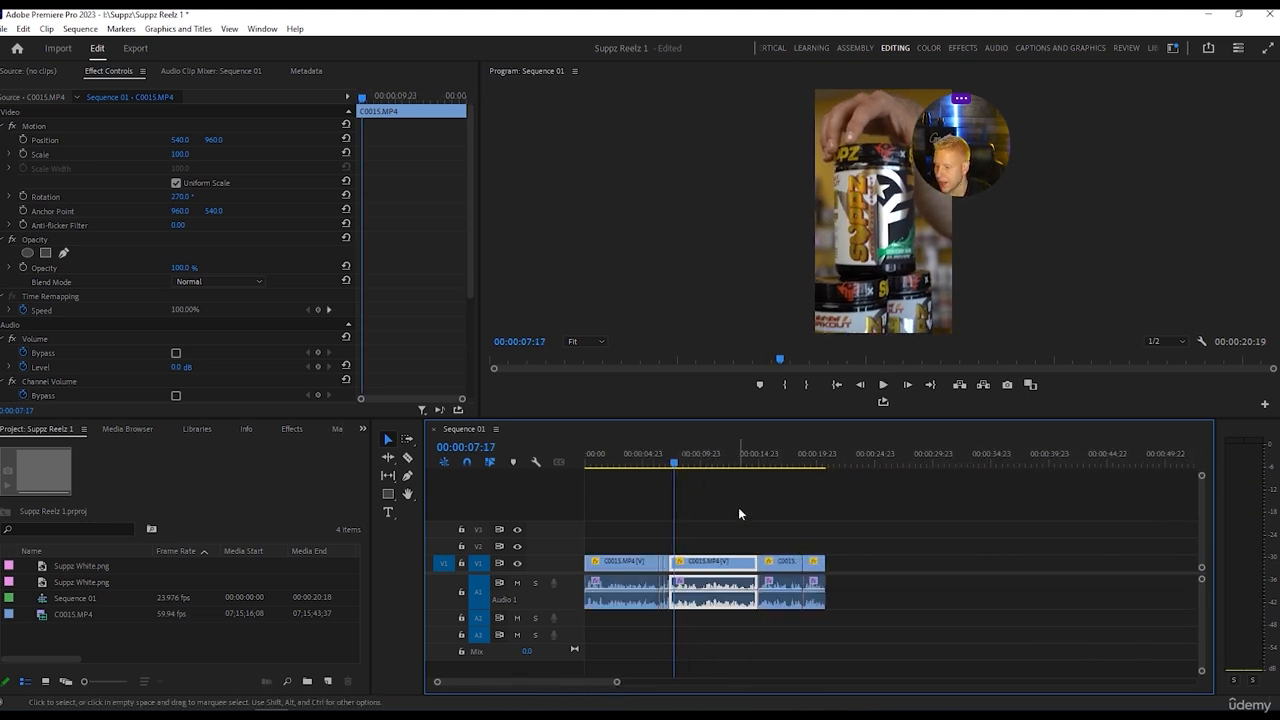
# Add the Cross Zoom video transition to the start of the first C0015.MP4 clip and preview it.
pyautogui.click(583, 462)
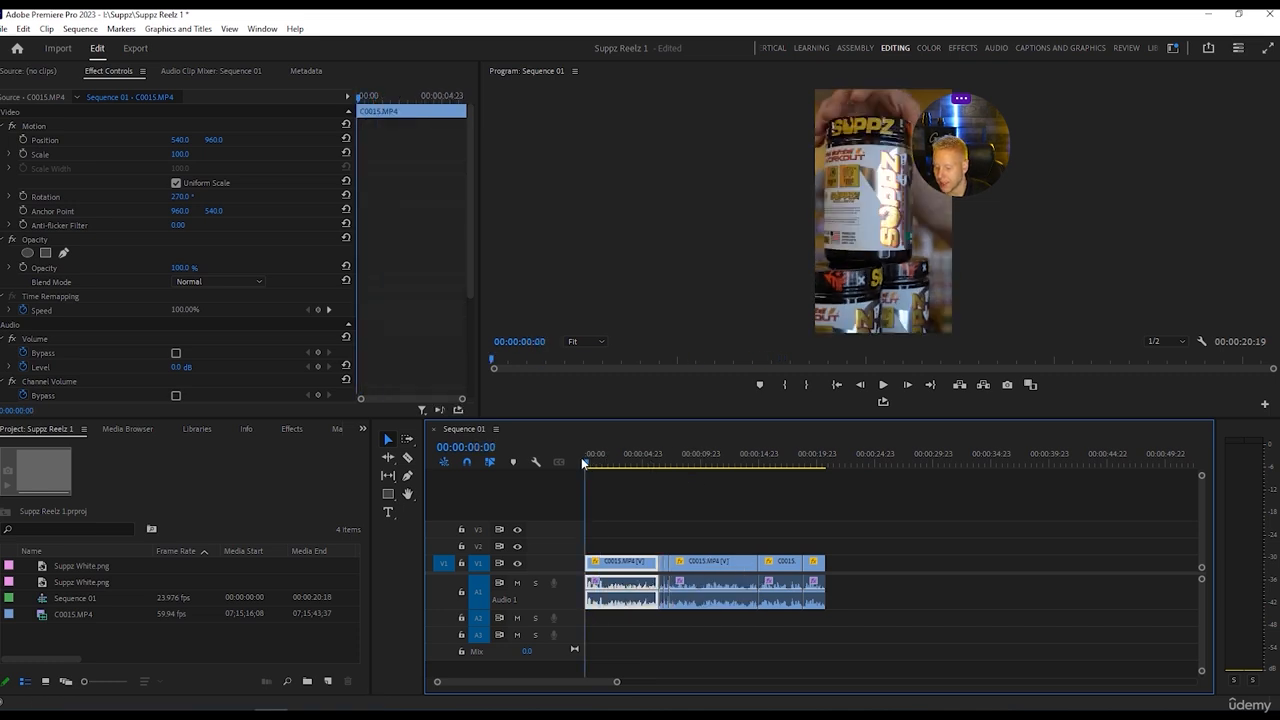
pyautogui.click(964, 48)
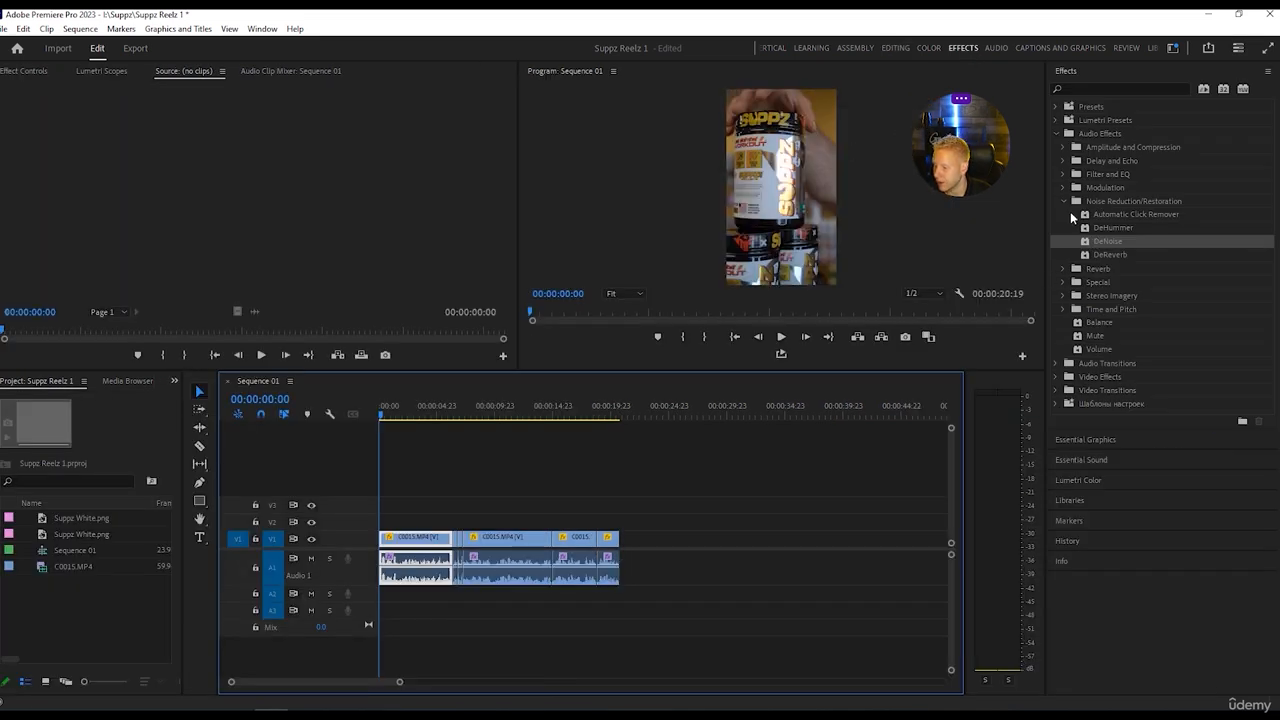
pyautogui.click(1065, 202)
pyautogui.click(1063, 255)
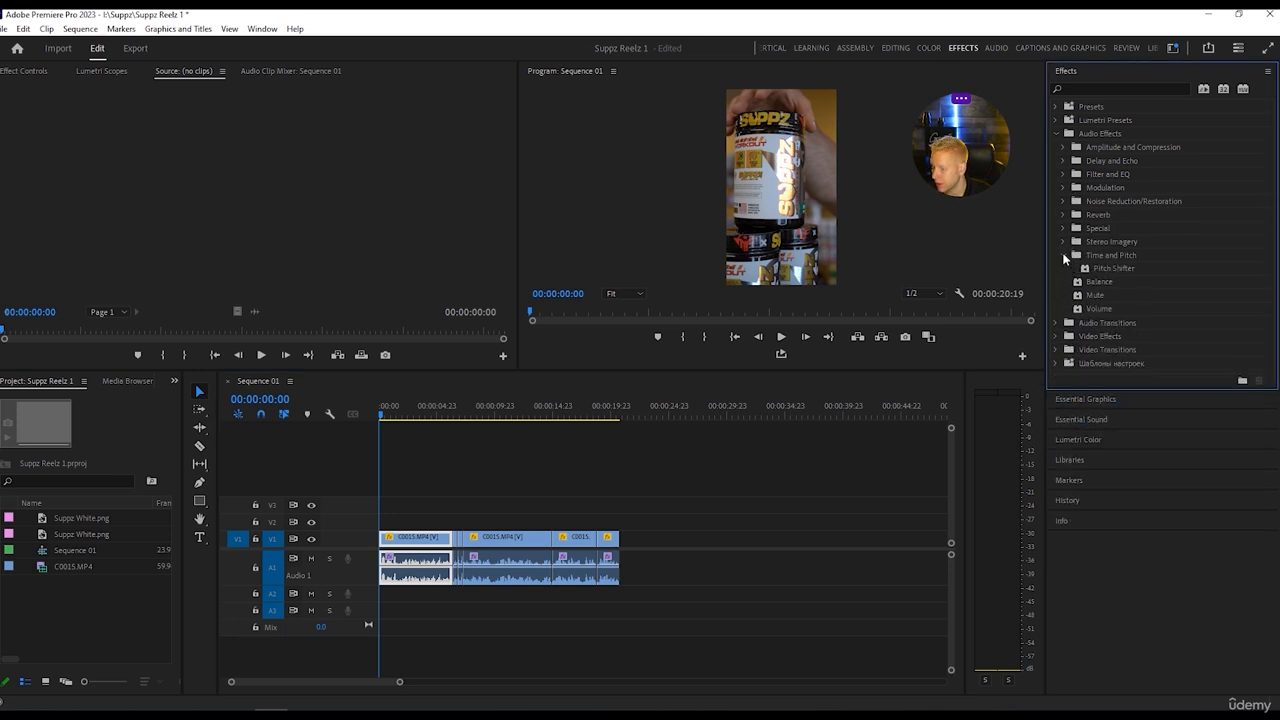
pyautogui.click(1063, 256)
pyautogui.click(1056, 133)
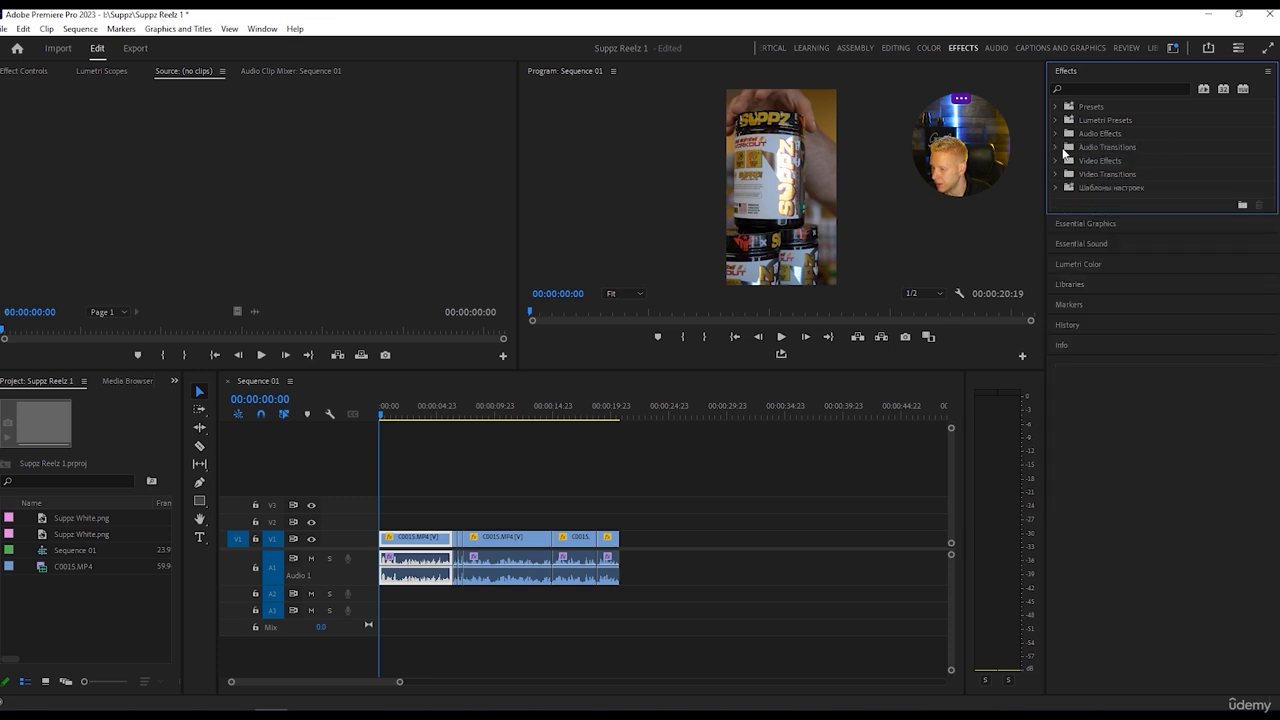
pyautogui.click(1055, 174)
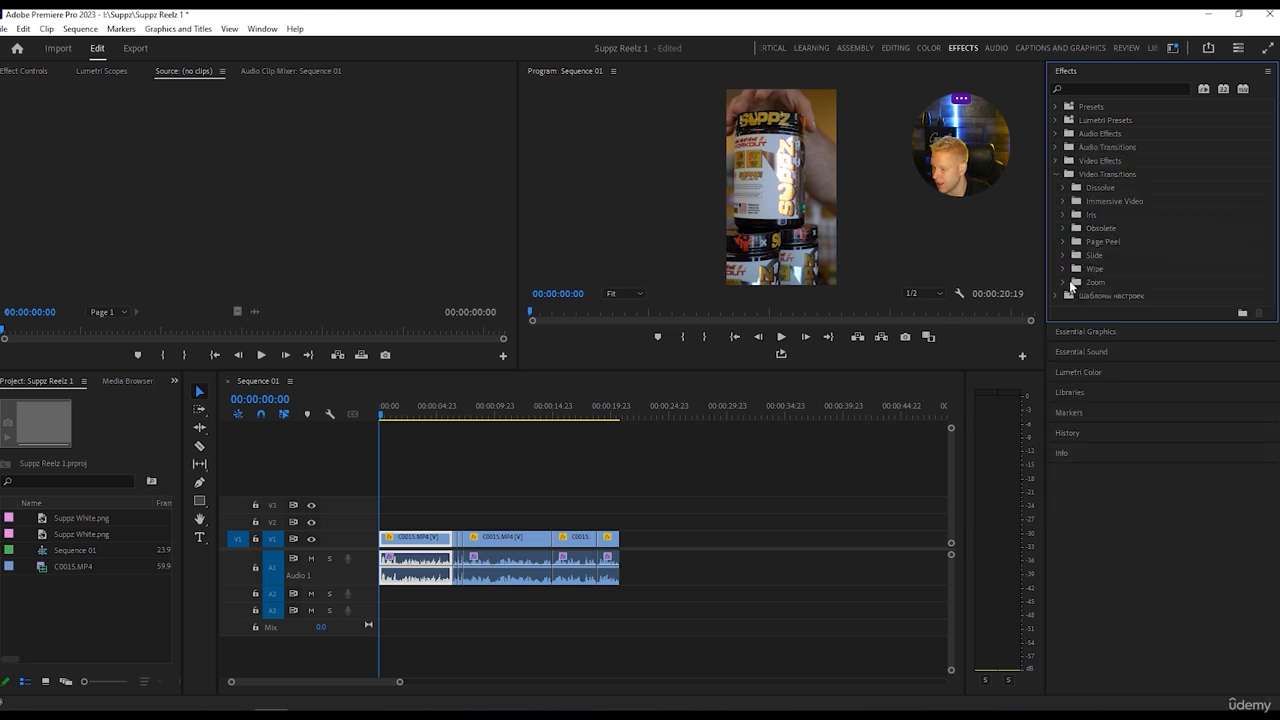
pyautogui.click(1064, 282)
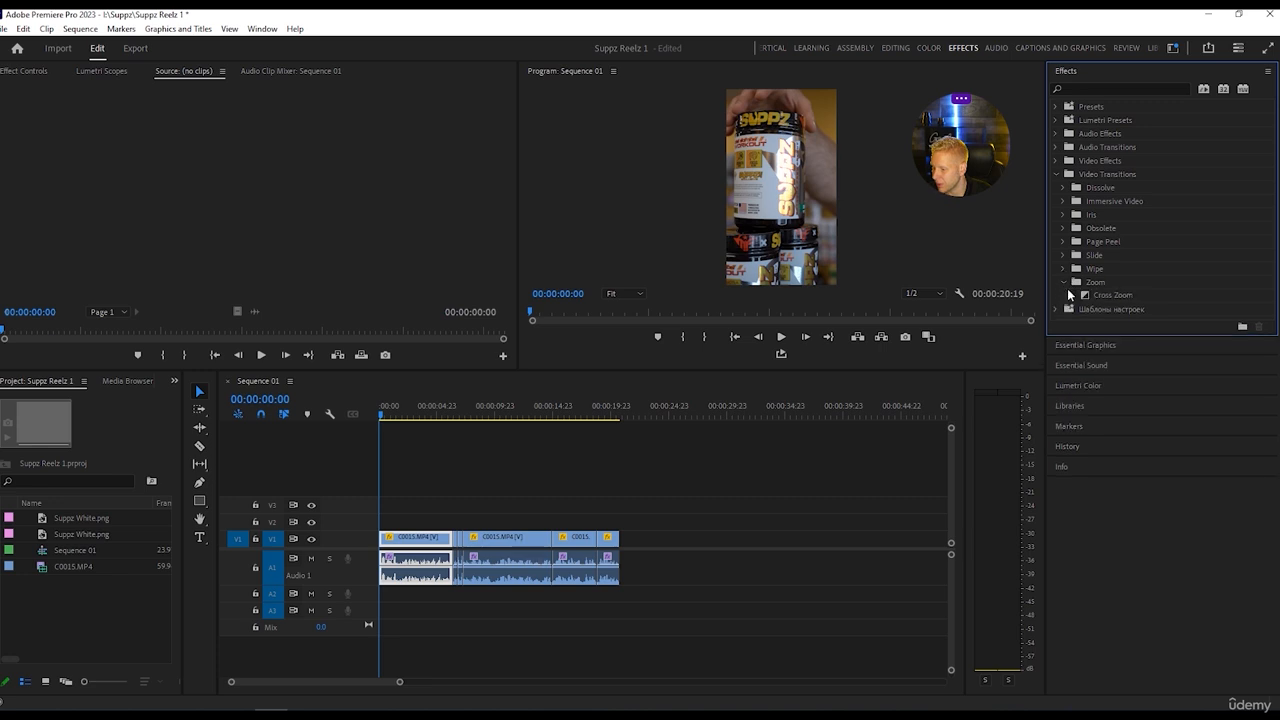
pyautogui.moveTo(1105, 294); pyautogui.dragTo(324, 487)
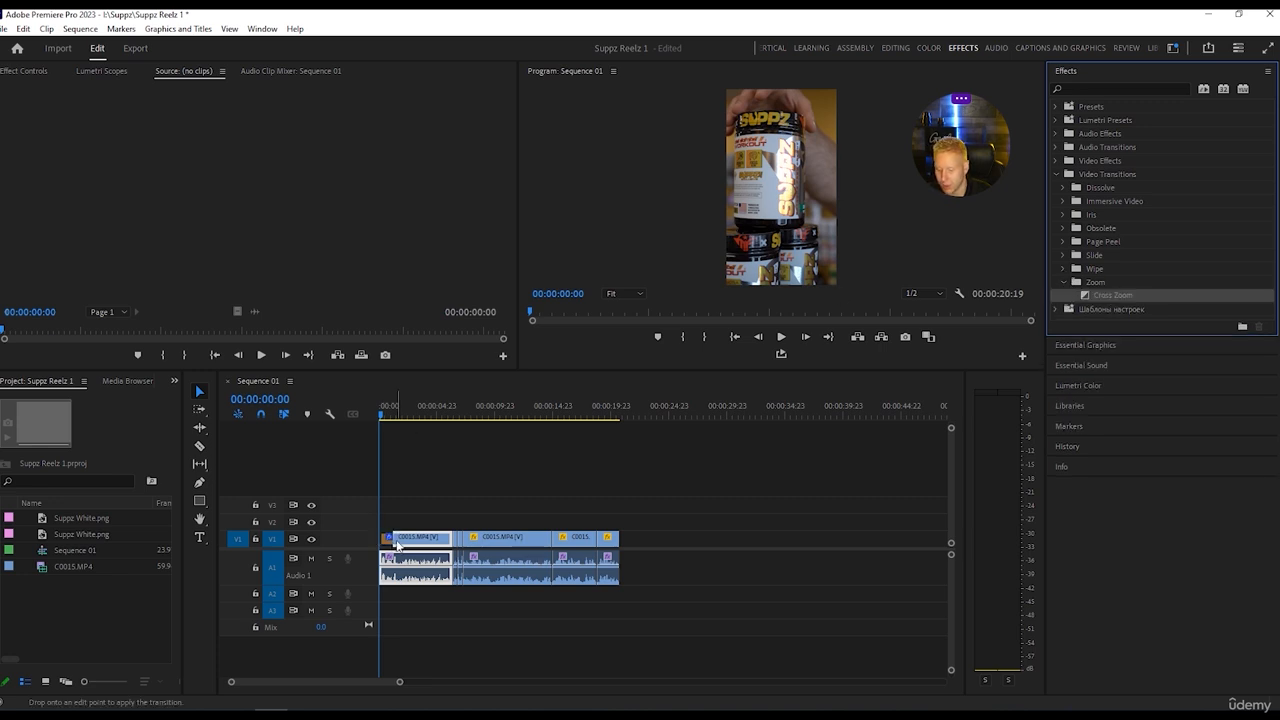
pyautogui.moveTo(388, 540); pyautogui.dragTo(388, 540)
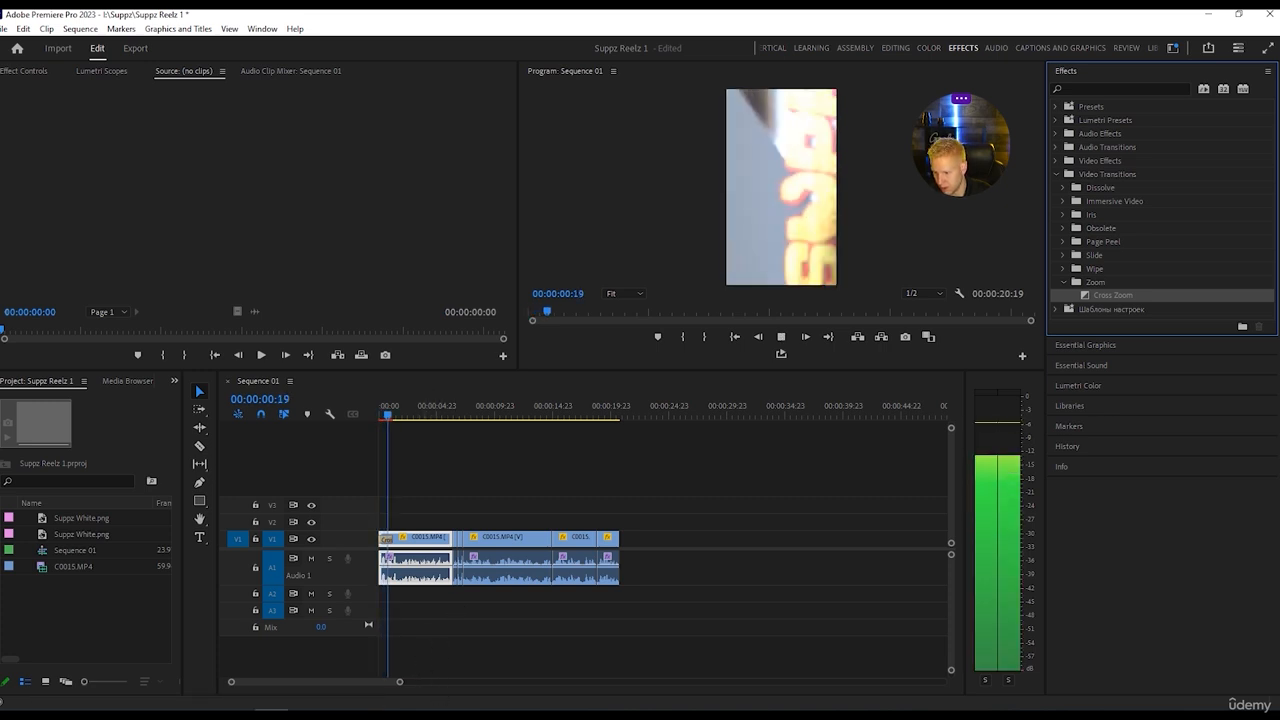
pyautogui.press('space')
# Shorten the opening Cross Zoom transition to about a quarter of its length and play the start to check it.
pyautogui.moveTo(399, 685); pyautogui.dragTo(311, 682)
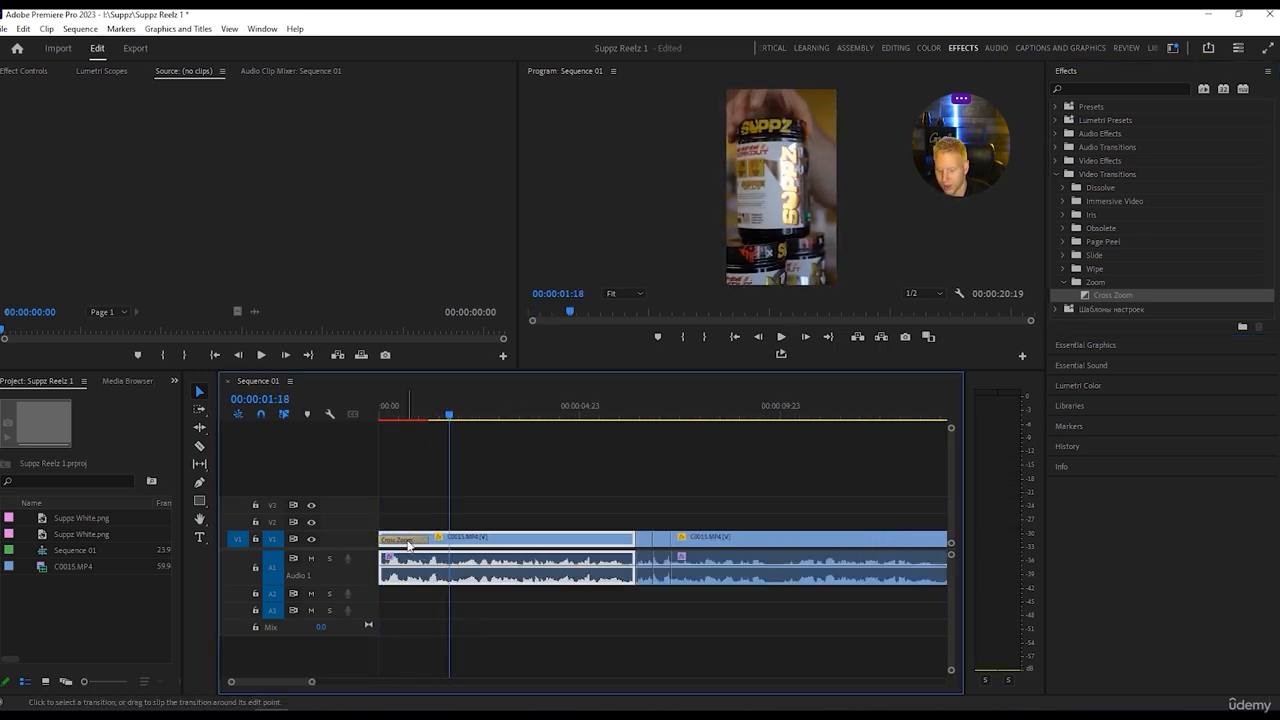
pyautogui.click(410, 540)
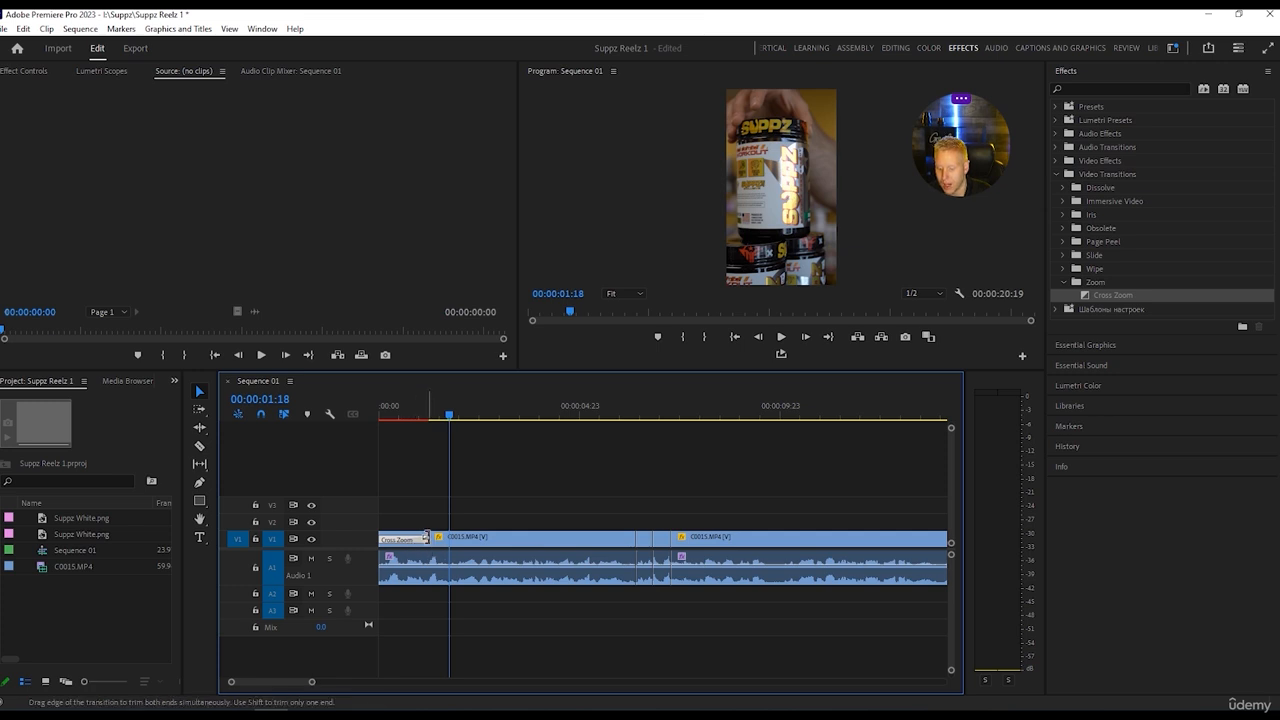
pyautogui.moveTo(426, 539); pyautogui.dragTo(391, 536)
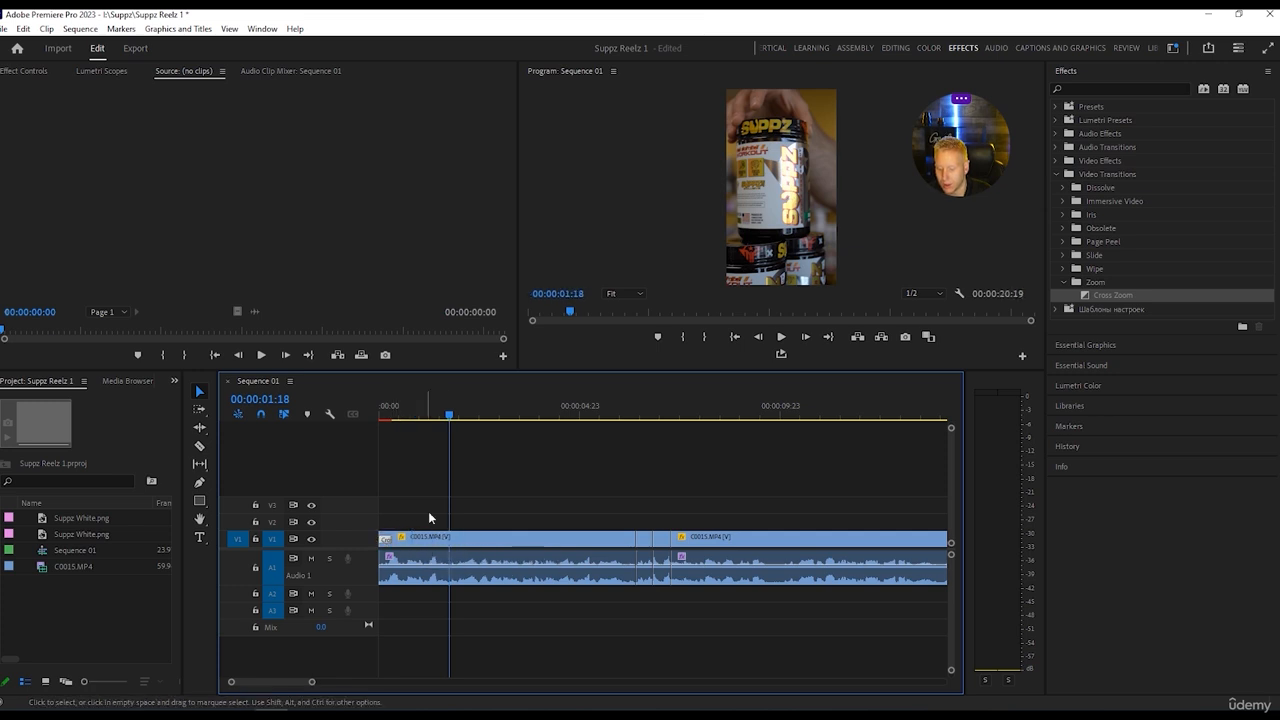
pyautogui.moveTo(450, 415); pyautogui.dragTo(343, 408)
pyautogui.press('space')
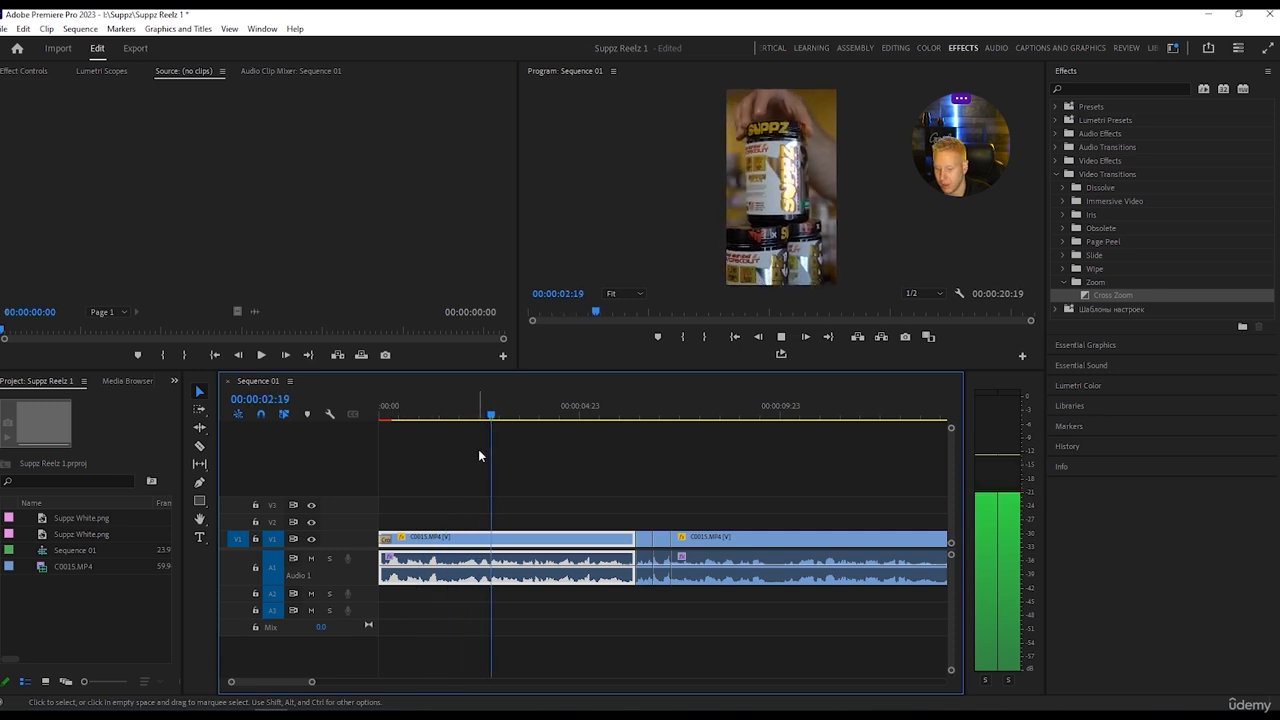
pyautogui.press('space')
pyautogui.moveTo(505, 415); pyautogui.dragTo(380, 410)
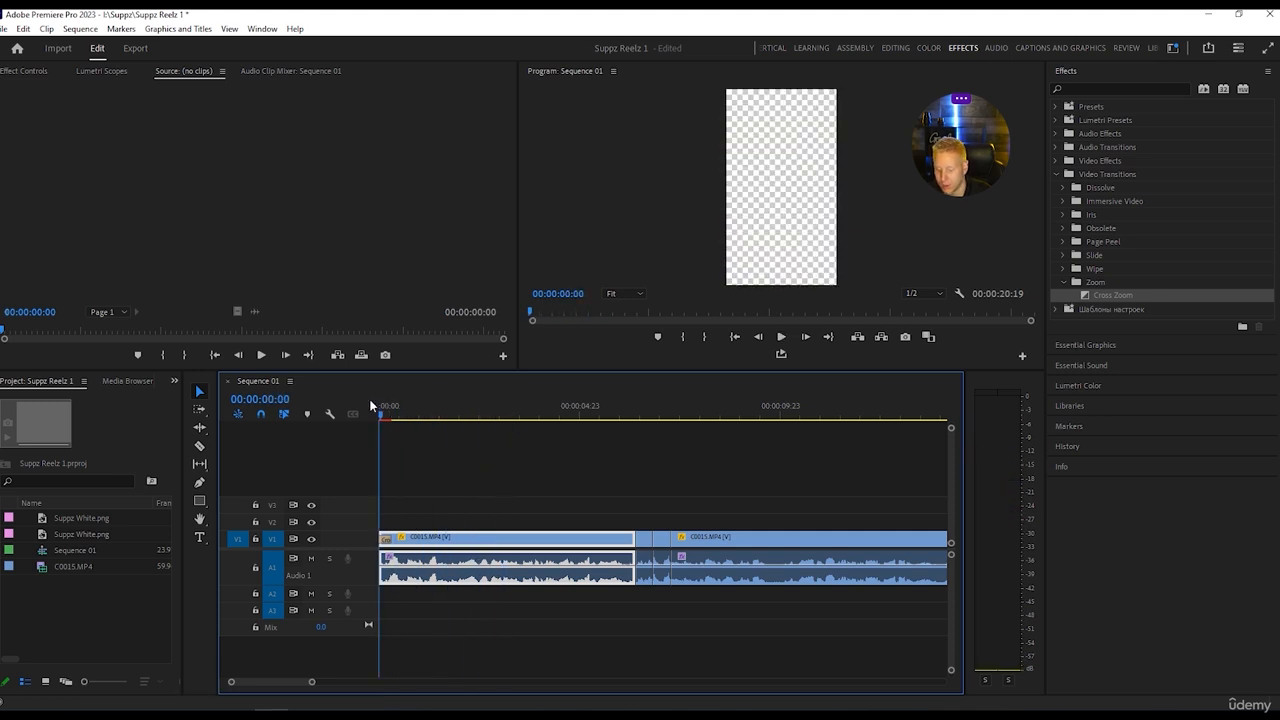
pyautogui.press('space')
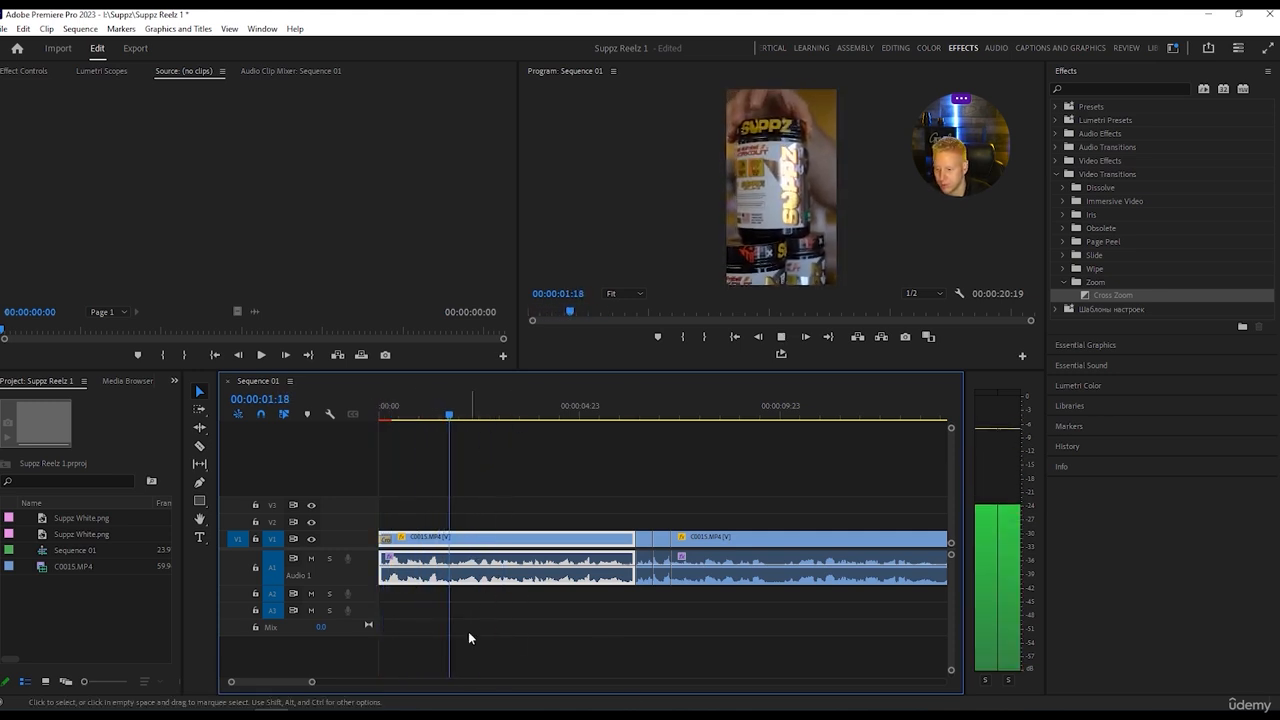
pyautogui.press('space')
# Place Suppz White.png on V2 from just before 00:00:01:12 and extend it to the end of the sequence.
pyautogui.moveTo(447, 418); pyautogui.dragTo(438, 413)
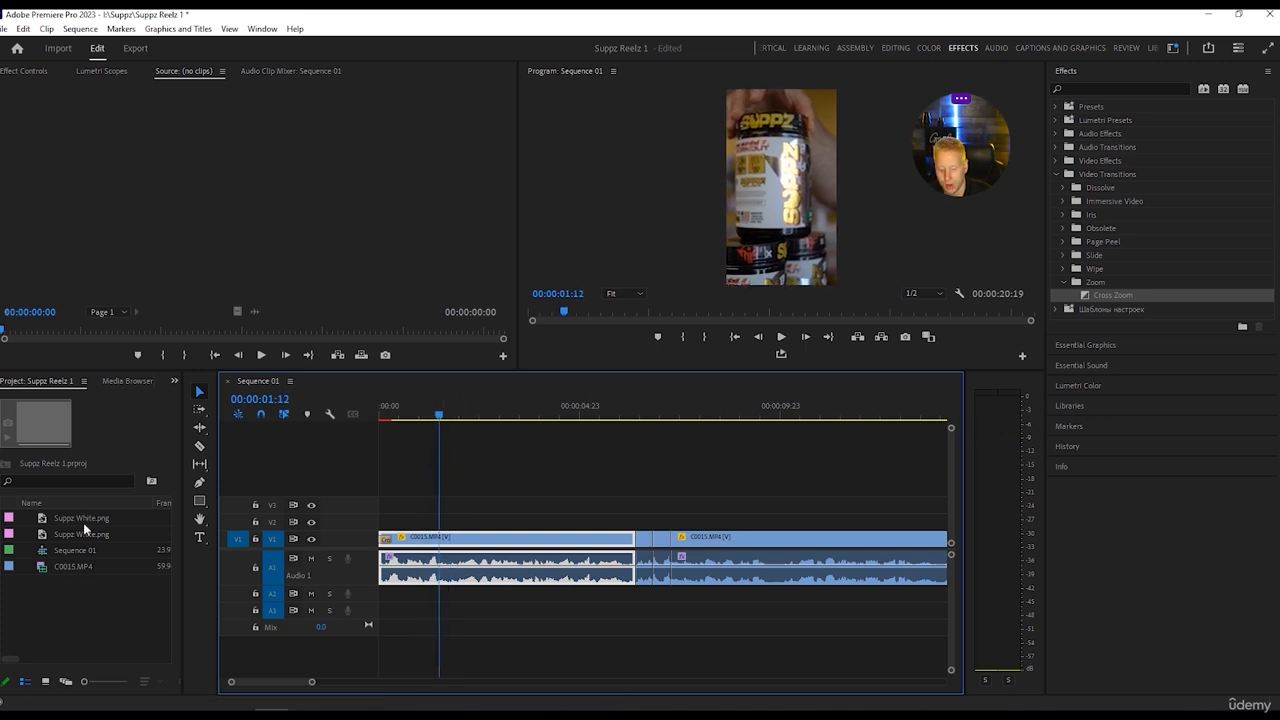
pyautogui.moveTo(83, 520); pyautogui.dragTo(437, 527)
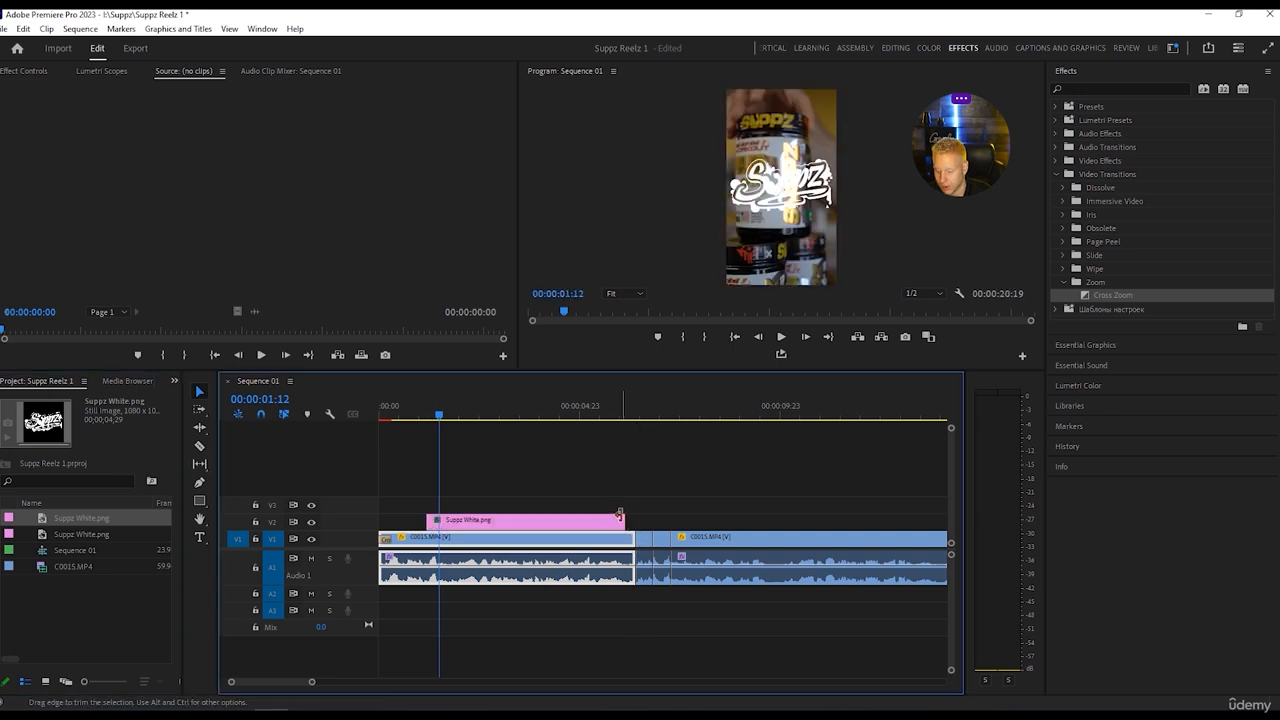
pyautogui.moveTo(623, 521); pyautogui.dragTo(502, 502)
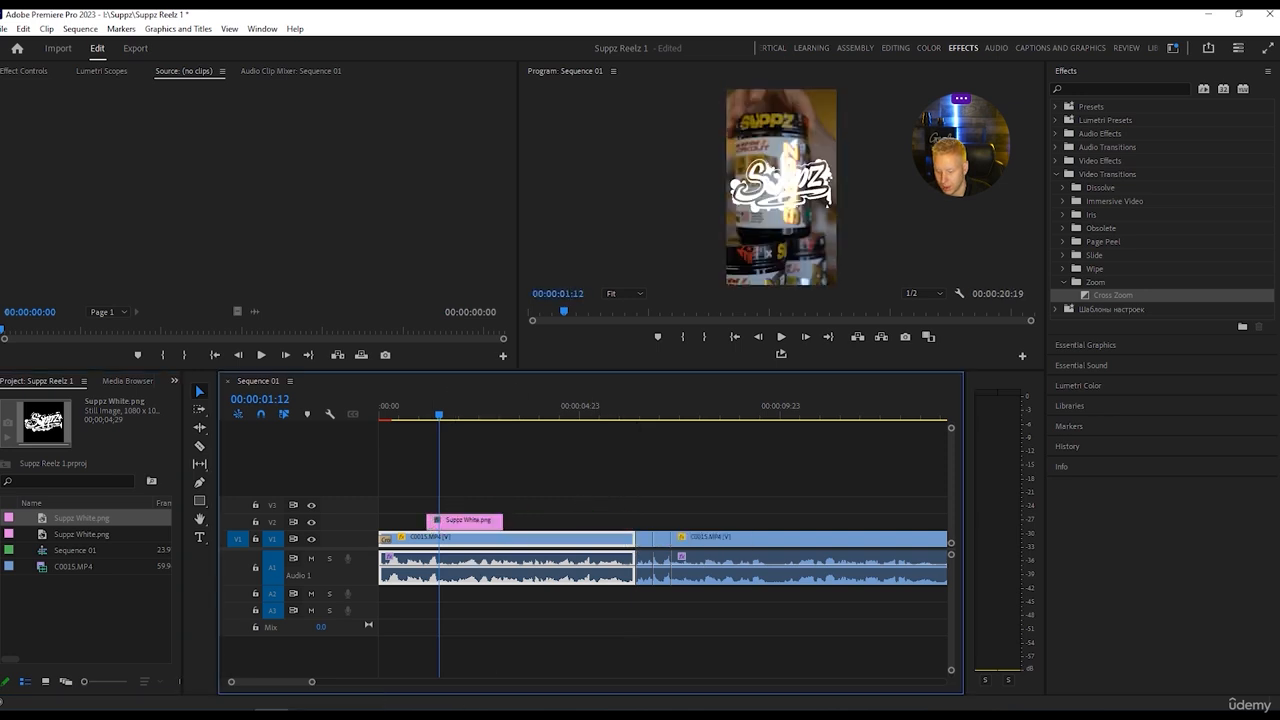
pyautogui.moveTo(313, 684); pyautogui.dragTo(454, 682)
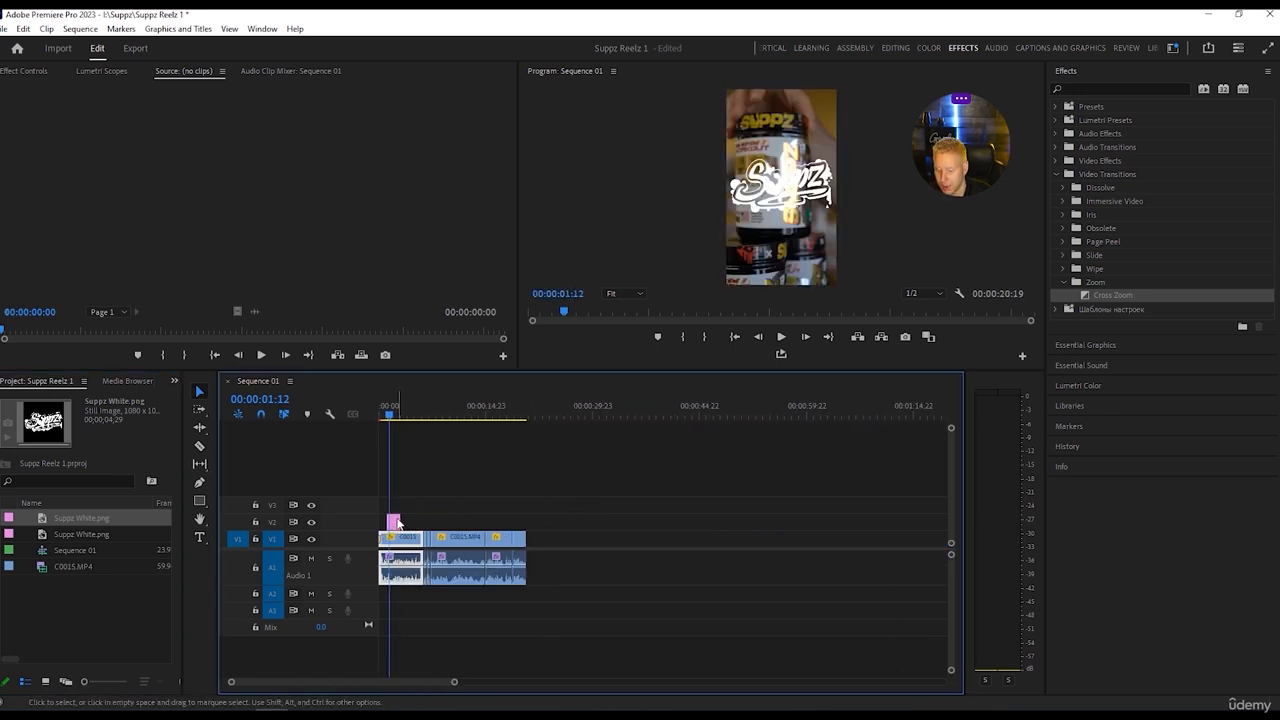
pyautogui.moveTo(395, 518); pyautogui.dragTo(525, 522)
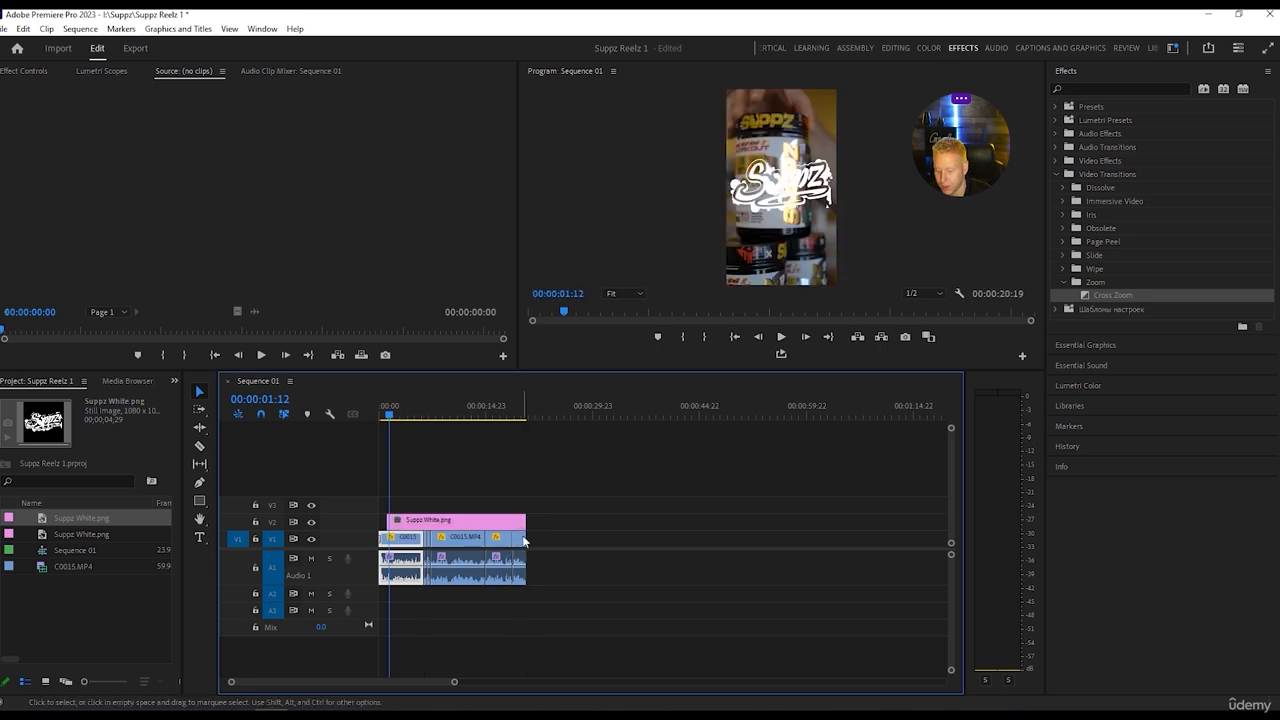
# Scale the Suppz White.png logo to 56 and set its position to 499, 1647 in the lower part of the frame.
pyautogui.click(447, 522)
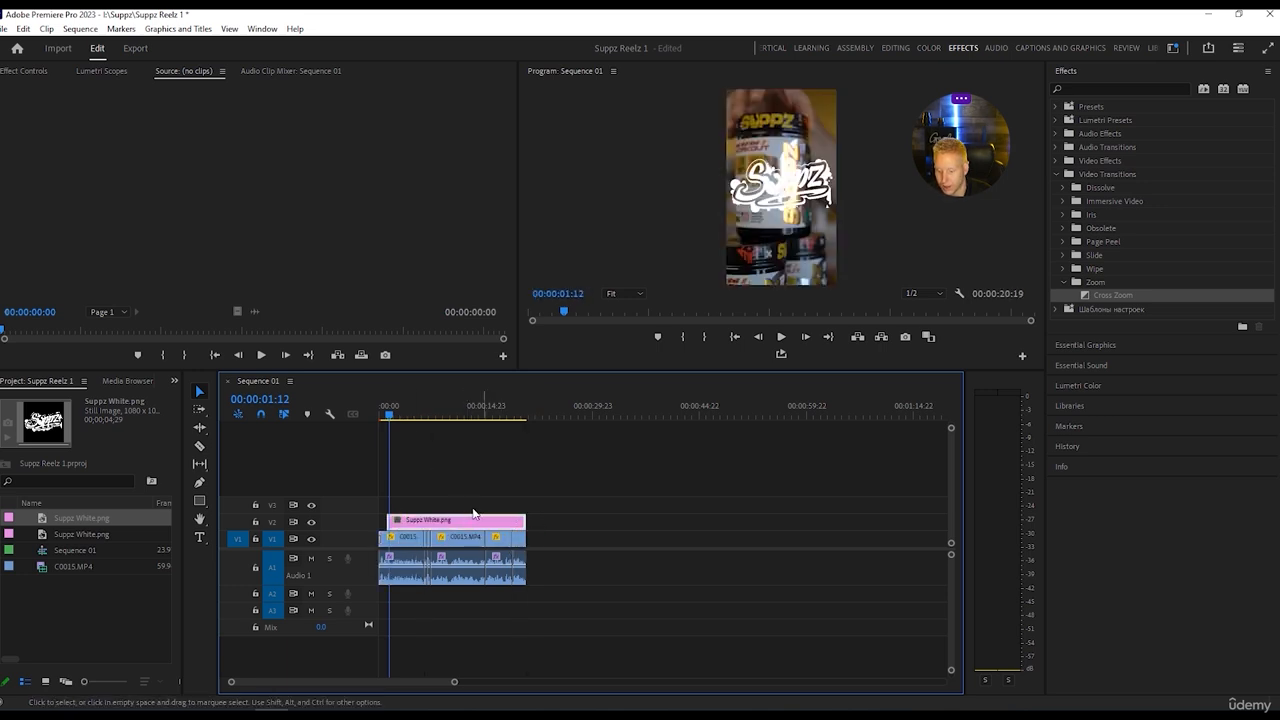
pyautogui.click(883, 48)
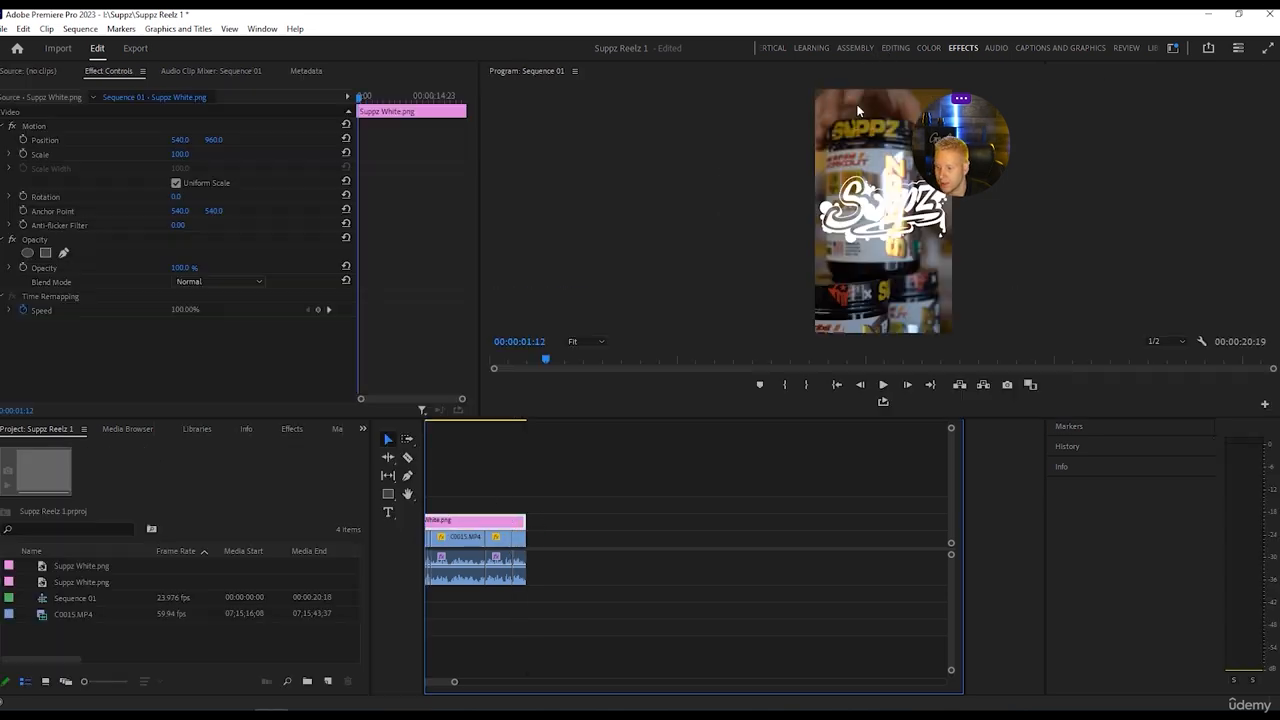
pyautogui.moveTo(213, 142)
pyautogui.mouseDown()
pyautogui.moveTo(290, 142)
pyautogui.moveTo(178, 154)
pyautogui.moveTo(189, 155)
pyautogui.moveTo(238, 140)
pyautogui.moveTo(160, 140)
pyautogui.moveTo(243, 140)
pyautogui.moveTo(168, 155)
pyautogui.moveTo(220, 140)
pyautogui.mouseUp()
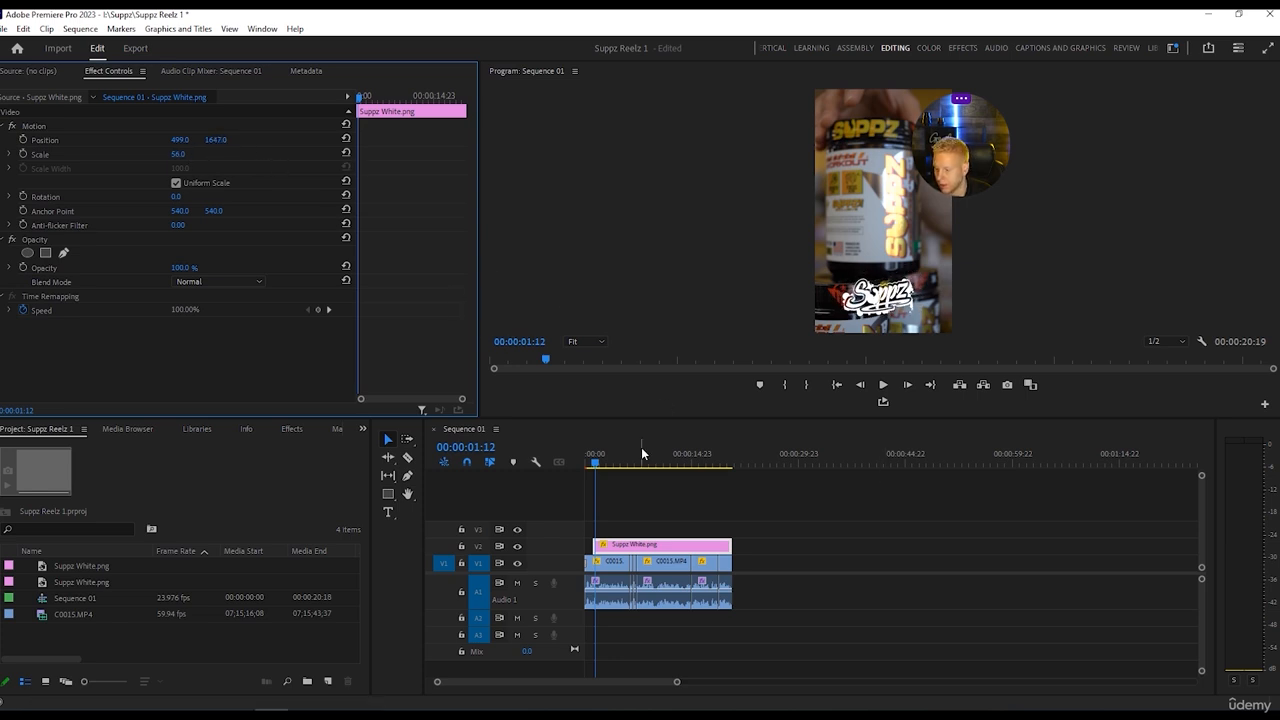
# Add the Push transition from the Slide group to the start of the Suppz White.png clip.
pyautogui.click(964, 49)
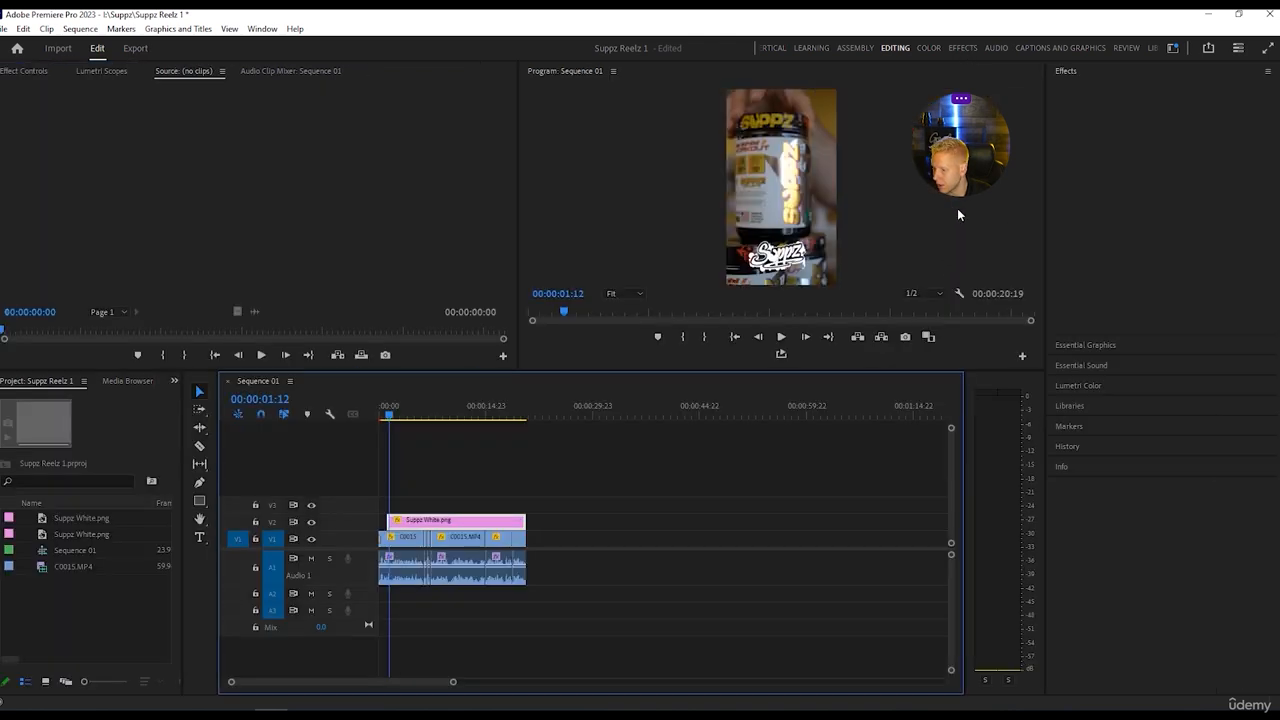
pyautogui.click(1064, 283)
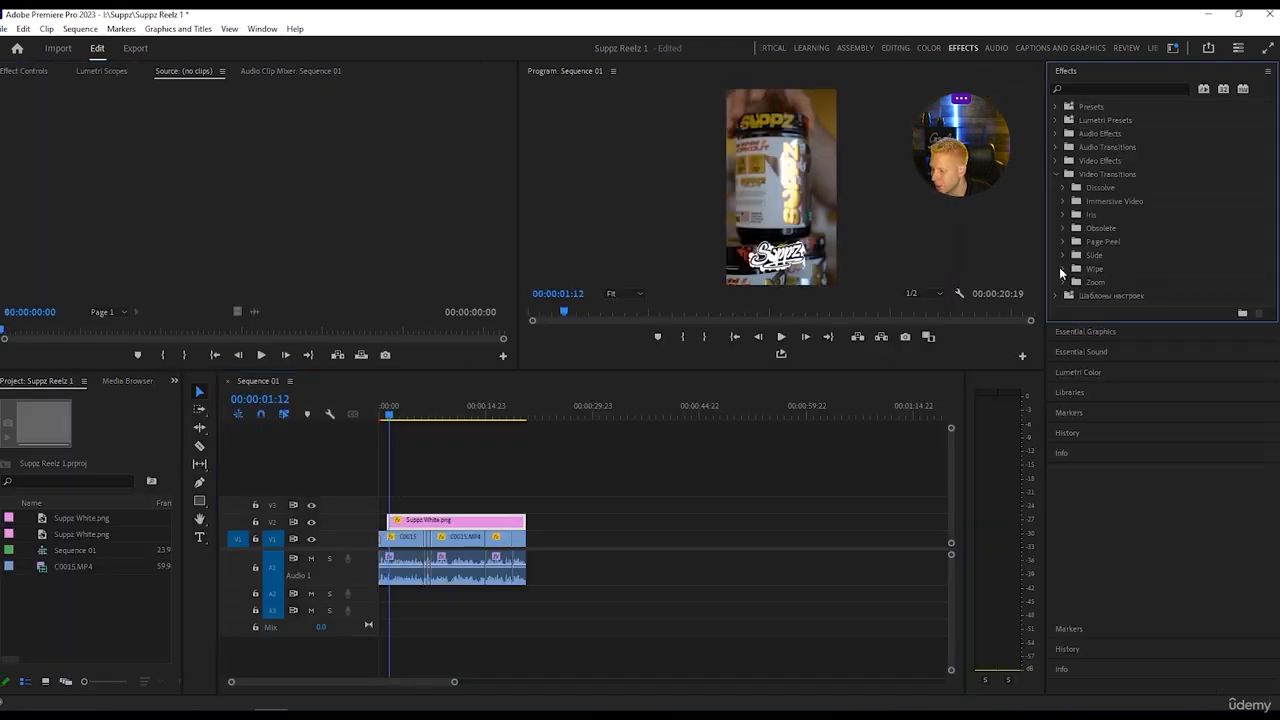
pyautogui.click(1062, 269)
pyautogui.click(1061, 268)
pyautogui.click(1063, 255)
pyautogui.moveTo(1101, 295); pyautogui.dragTo(395, 523)
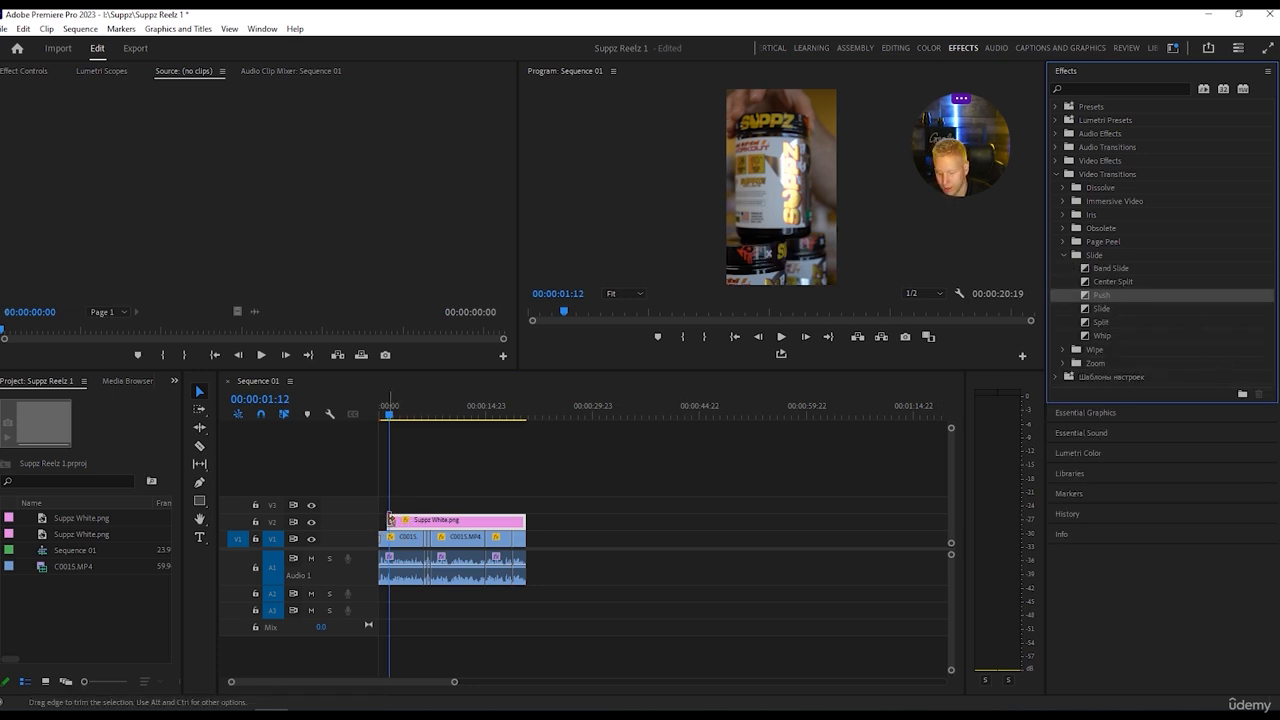
# Set the duration of the logo's Push transition to 00:00:00:09 and play its entrance.
pyautogui.moveTo(455, 681); pyautogui.dragTo(400, 681)
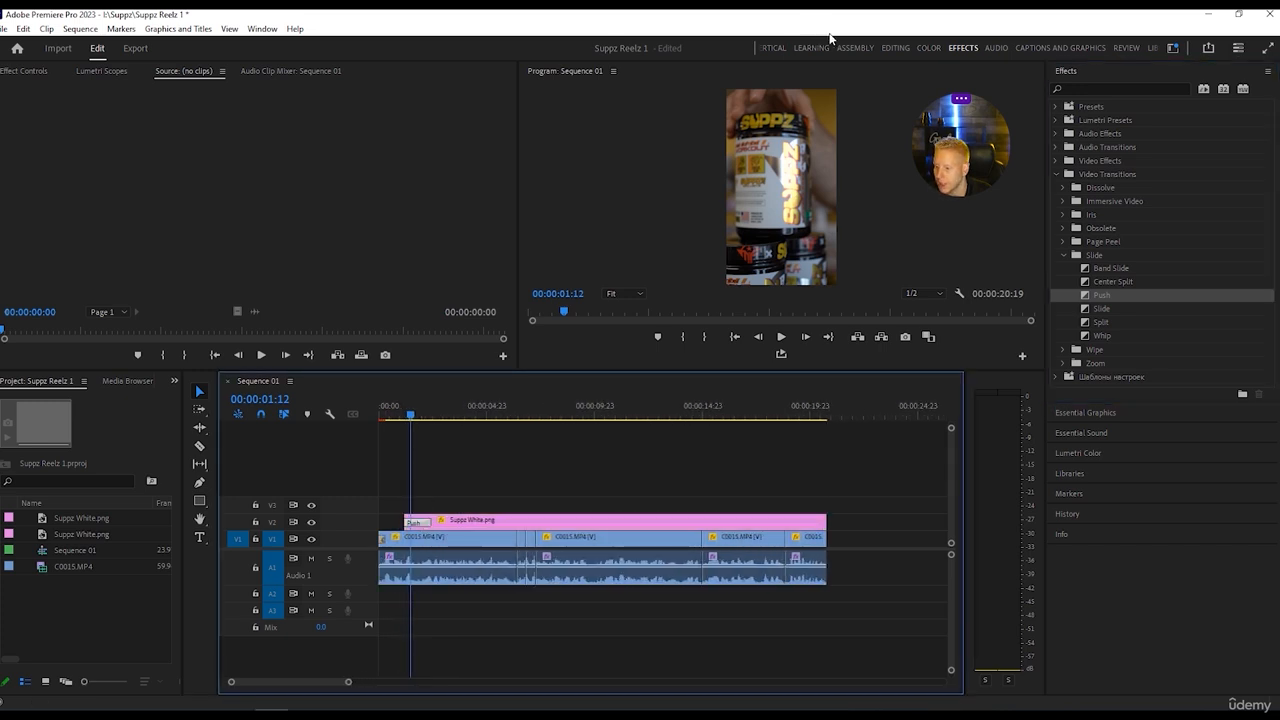
pyautogui.click(895, 48)
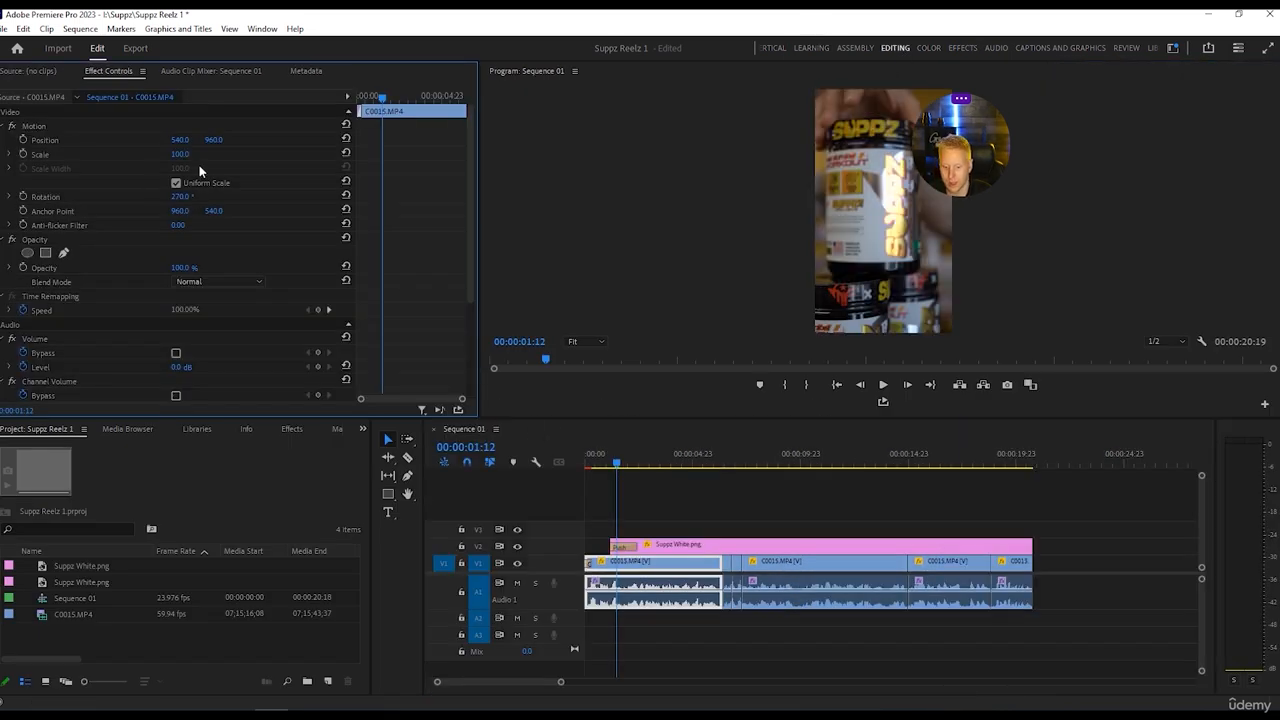
pyautogui.scroll(-5, 195, 305)
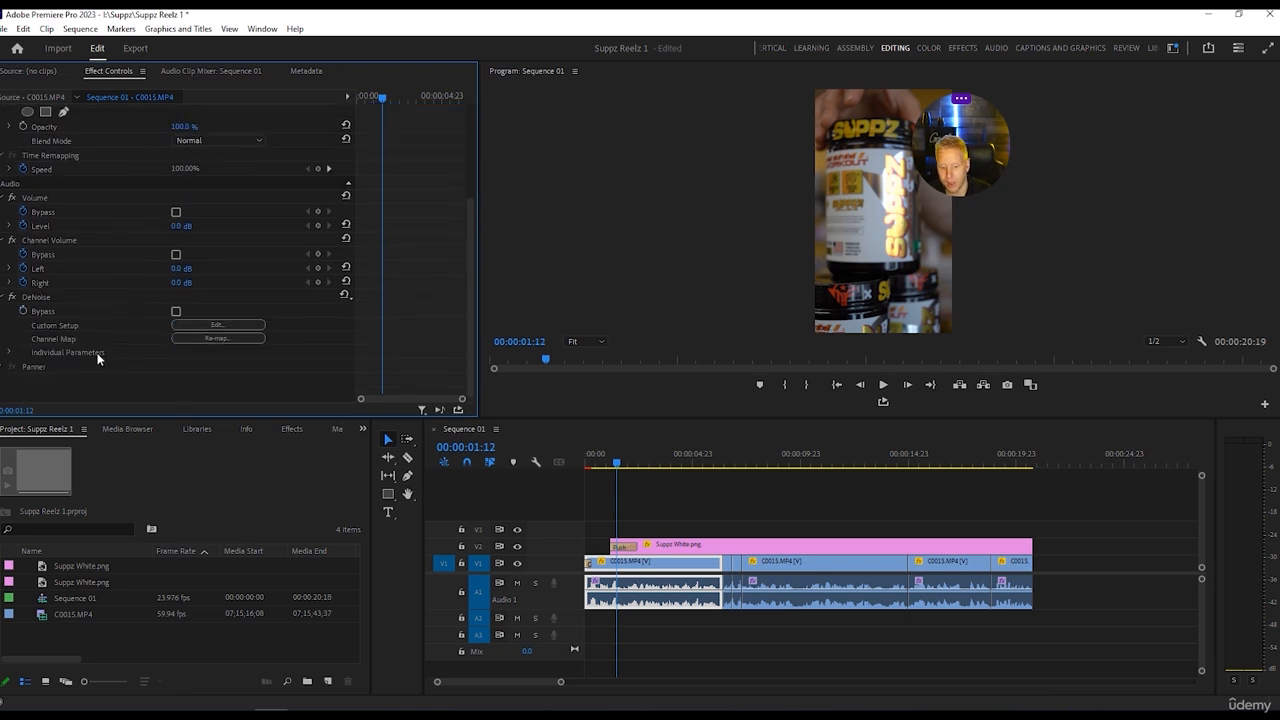
pyautogui.scroll(5, 130, 313)
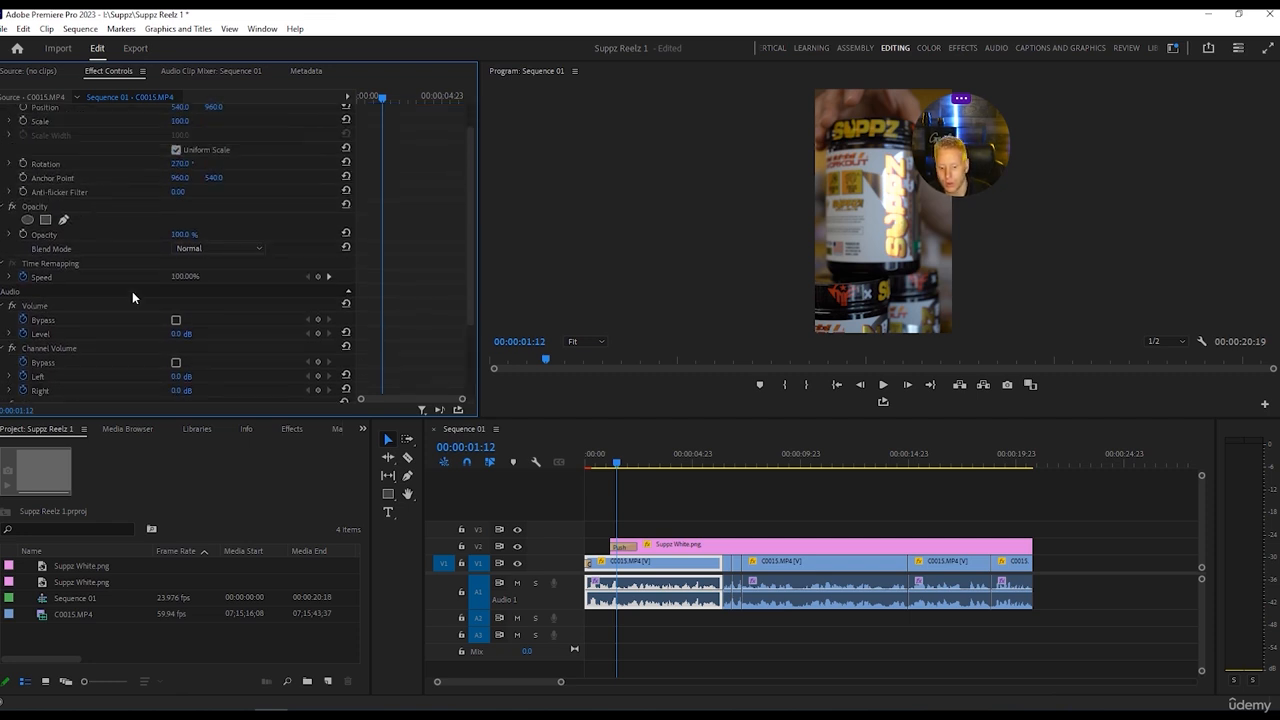
pyautogui.click(622, 547)
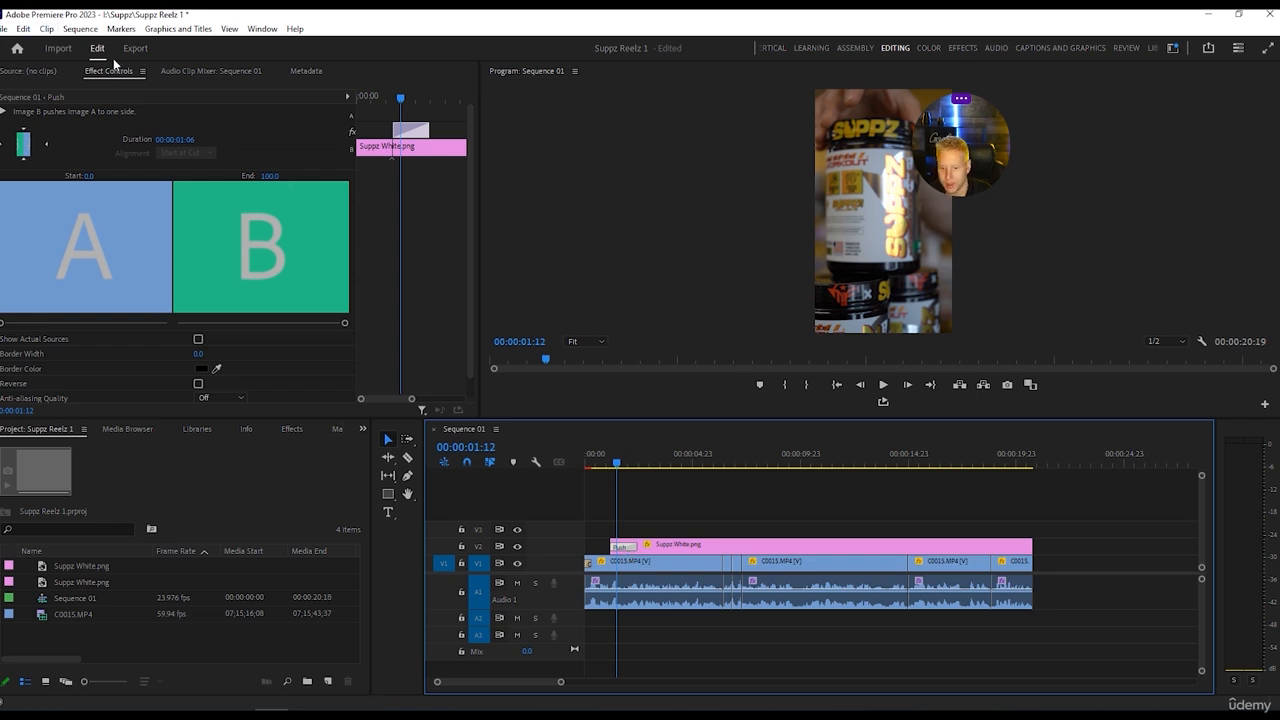
pyautogui.click(185, 142)
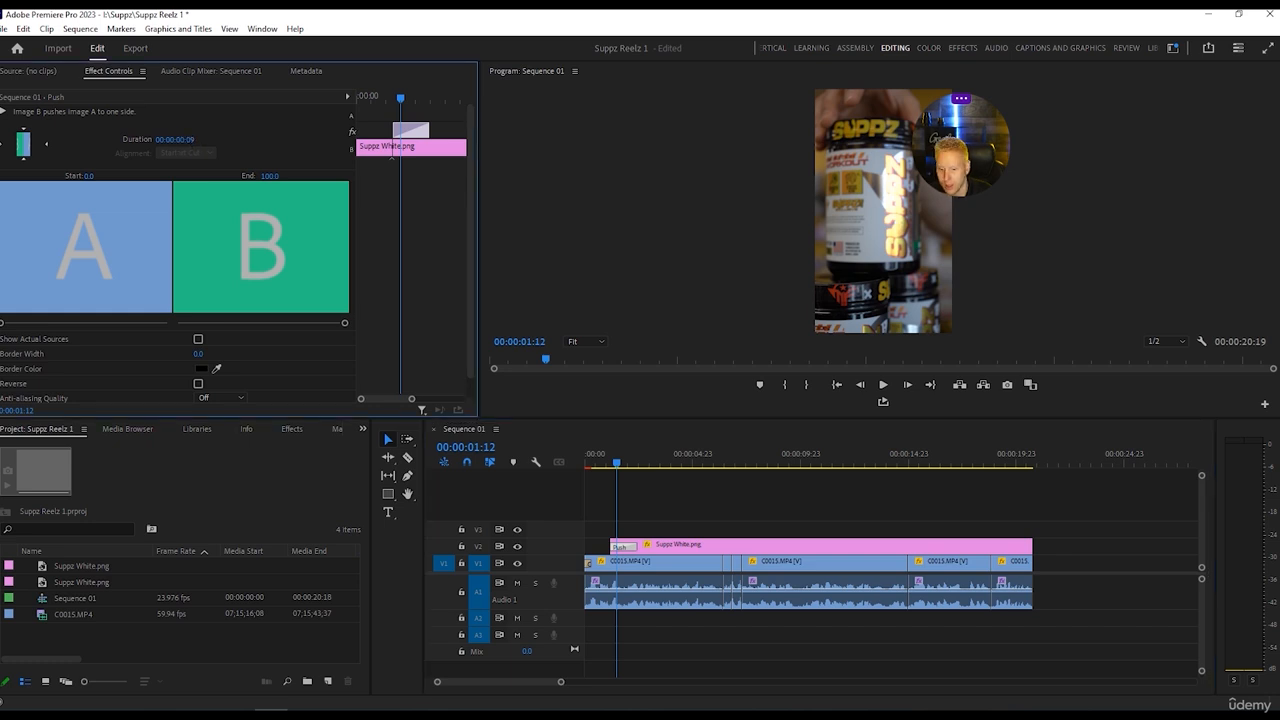
pyautogui.moveTo(185, 142); pyautogui.dragTo(170, 142)
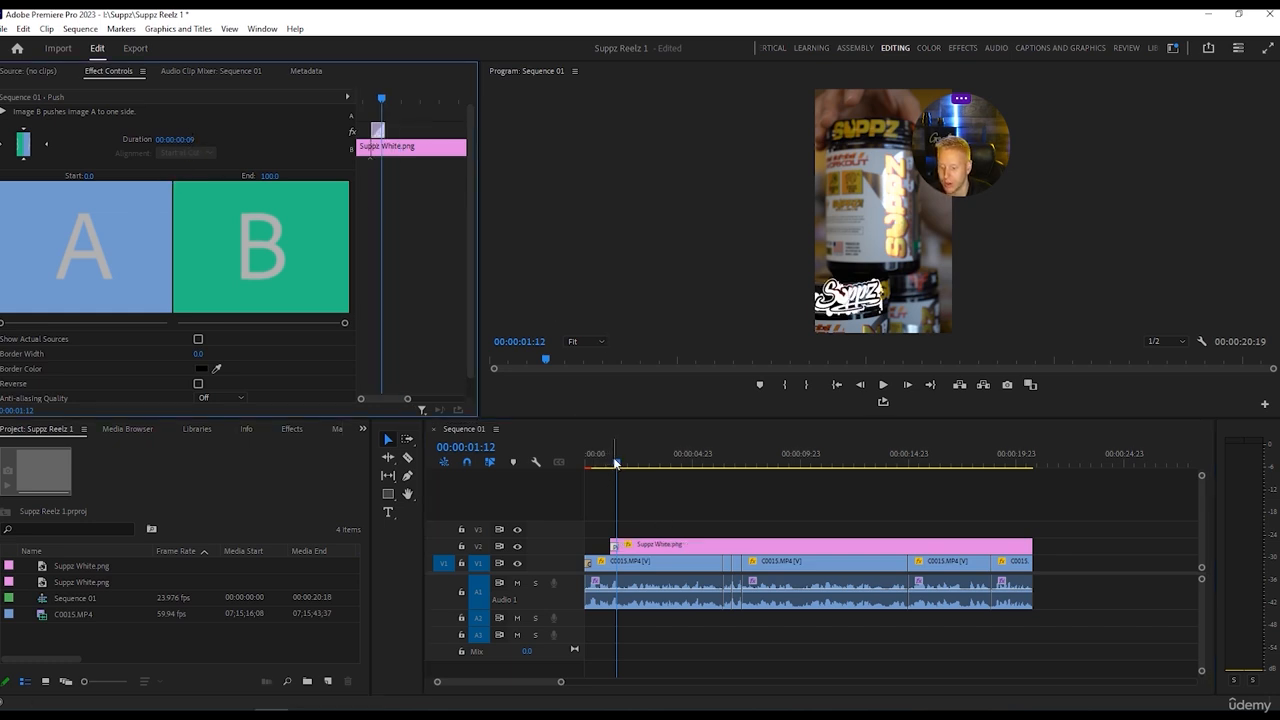
pyautogui.click(640, 565)
pyautogui.press('space')
pyautogui.press('space')
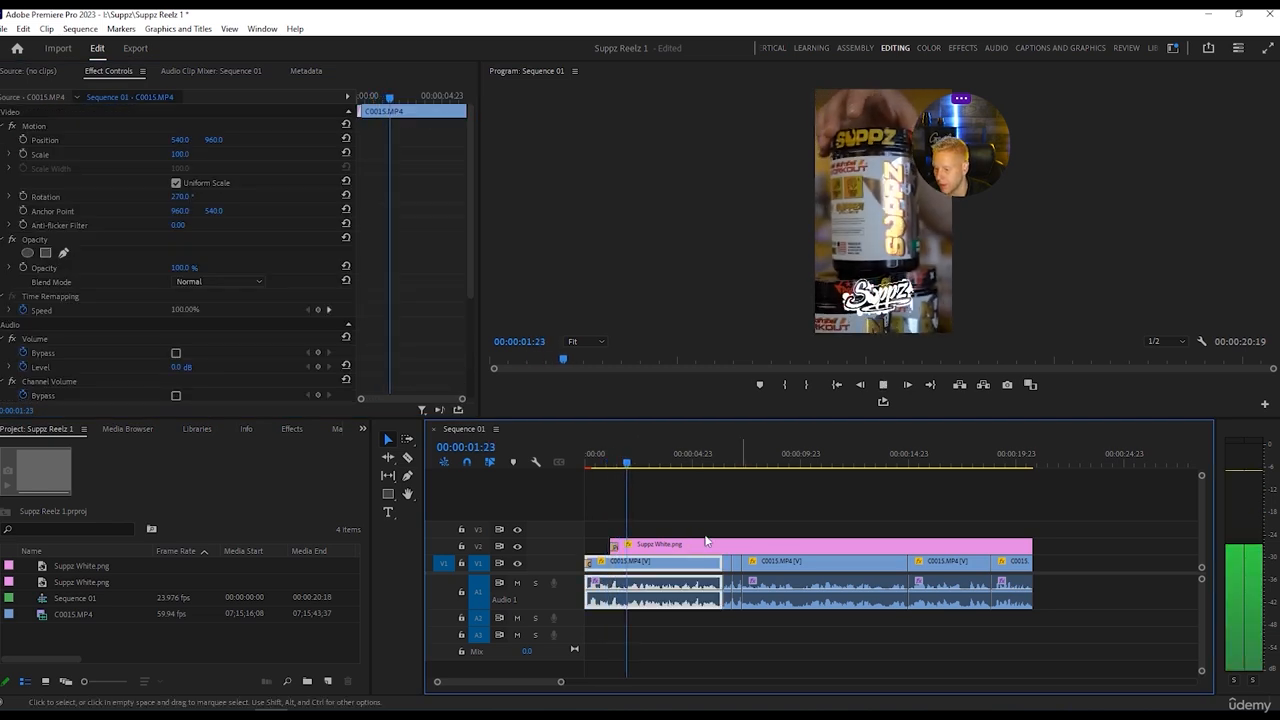
# Set the duration of the Push transition on the Suppz White.png clip to 00:00:00:04 and play the logo's entrance.
pyautogui.click(618, 463)
pyautogui.press('Left')
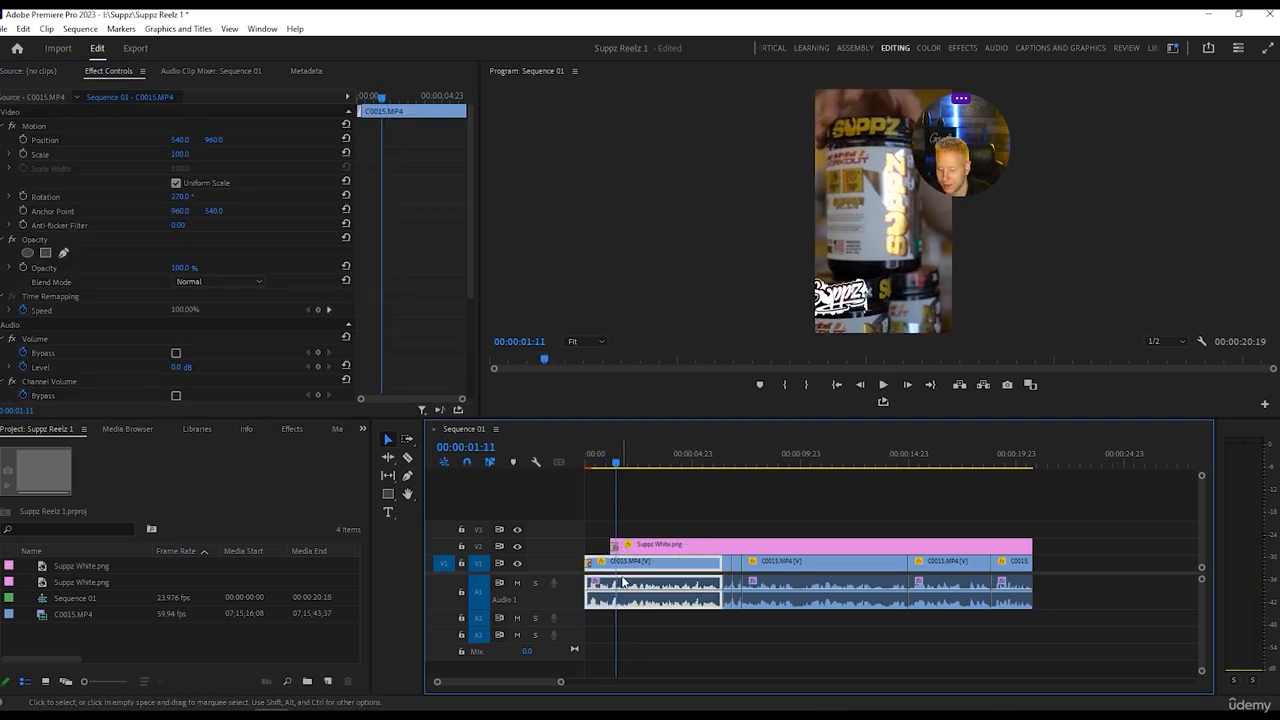
pyautogui.click(614, 546)
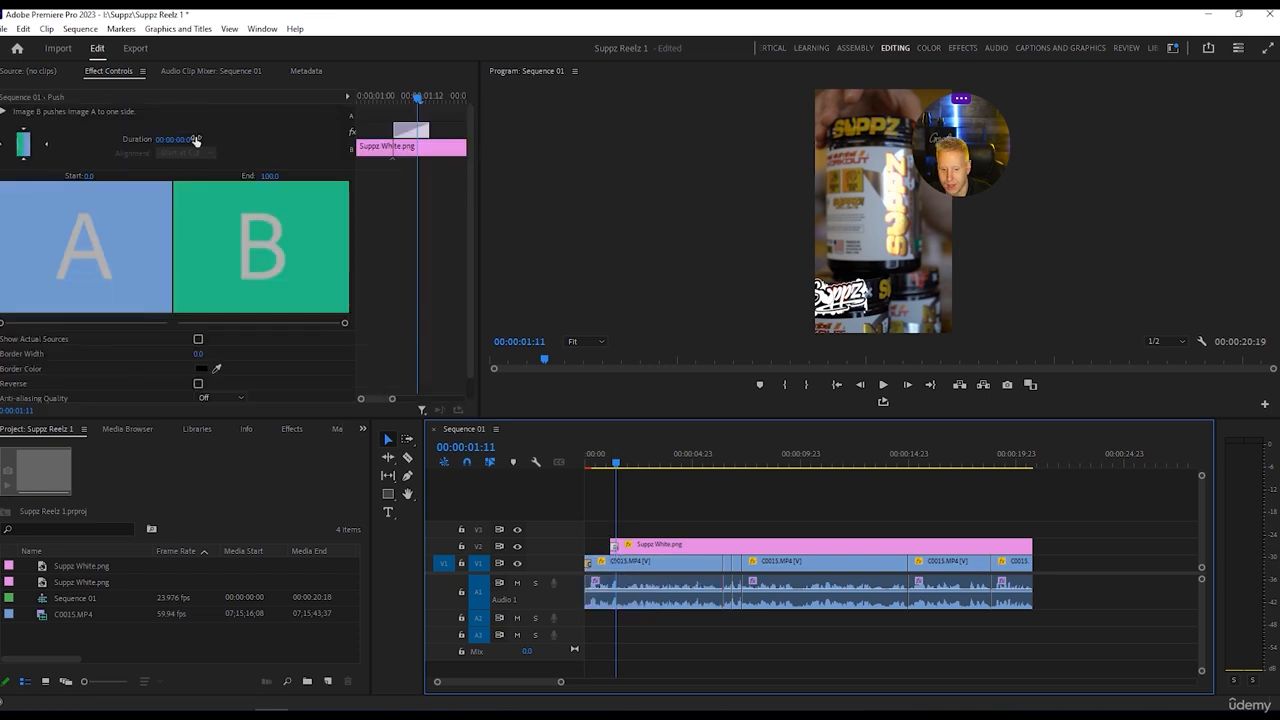
pyautogui.click(195, 140)
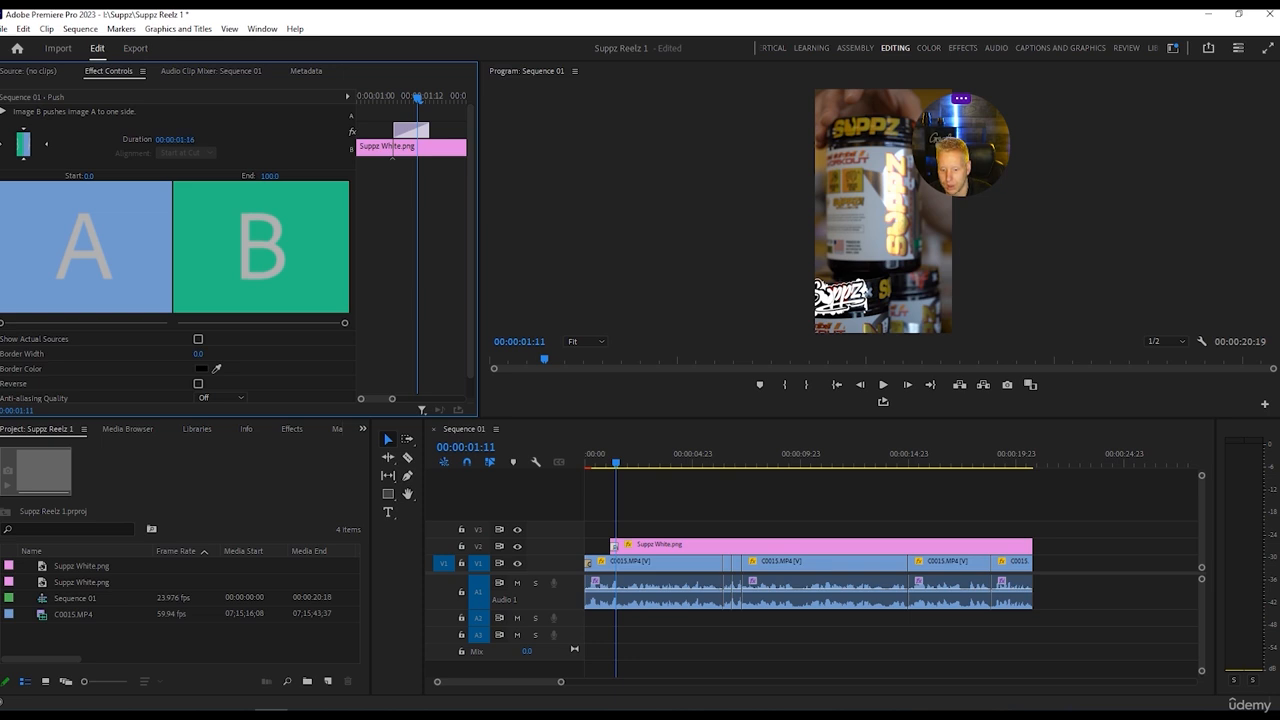
pyautogui.moveTo(175, 140); pyautogui.dragTo(435, 185)
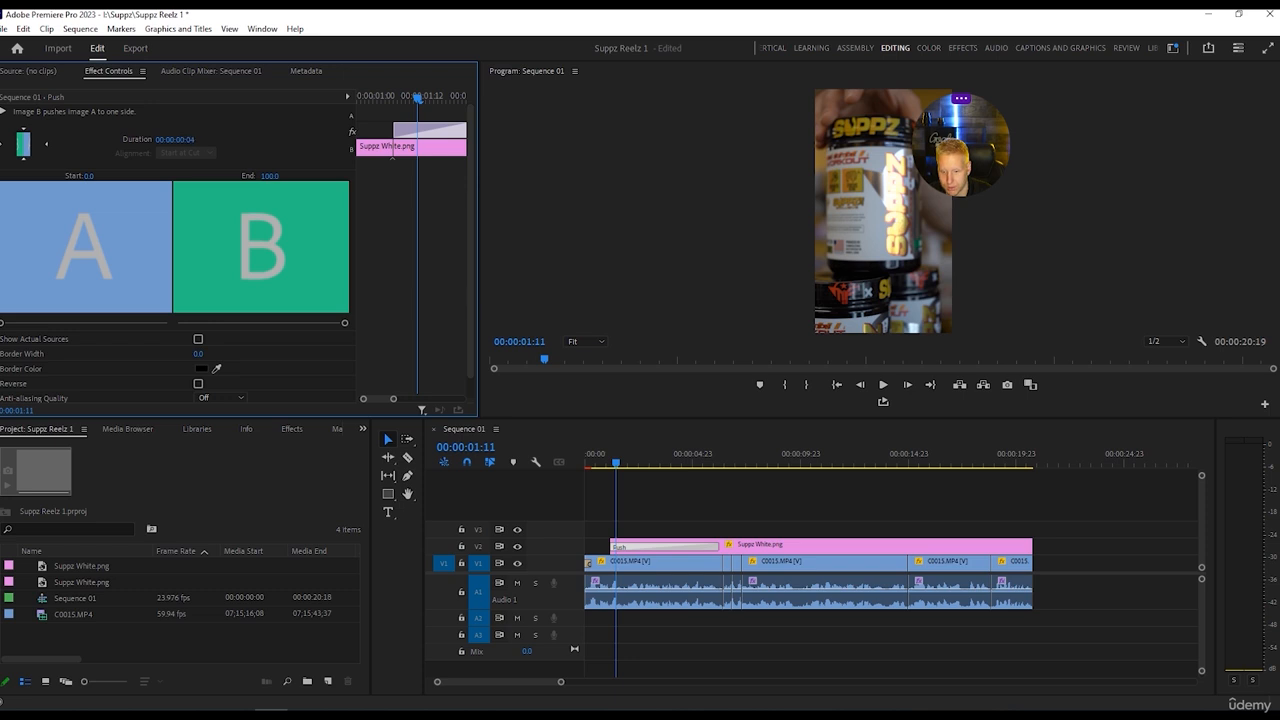
pyautogui.moveTo(614, 459); pyautogui.dragTo(598, 461)
pyautogui.press('space')
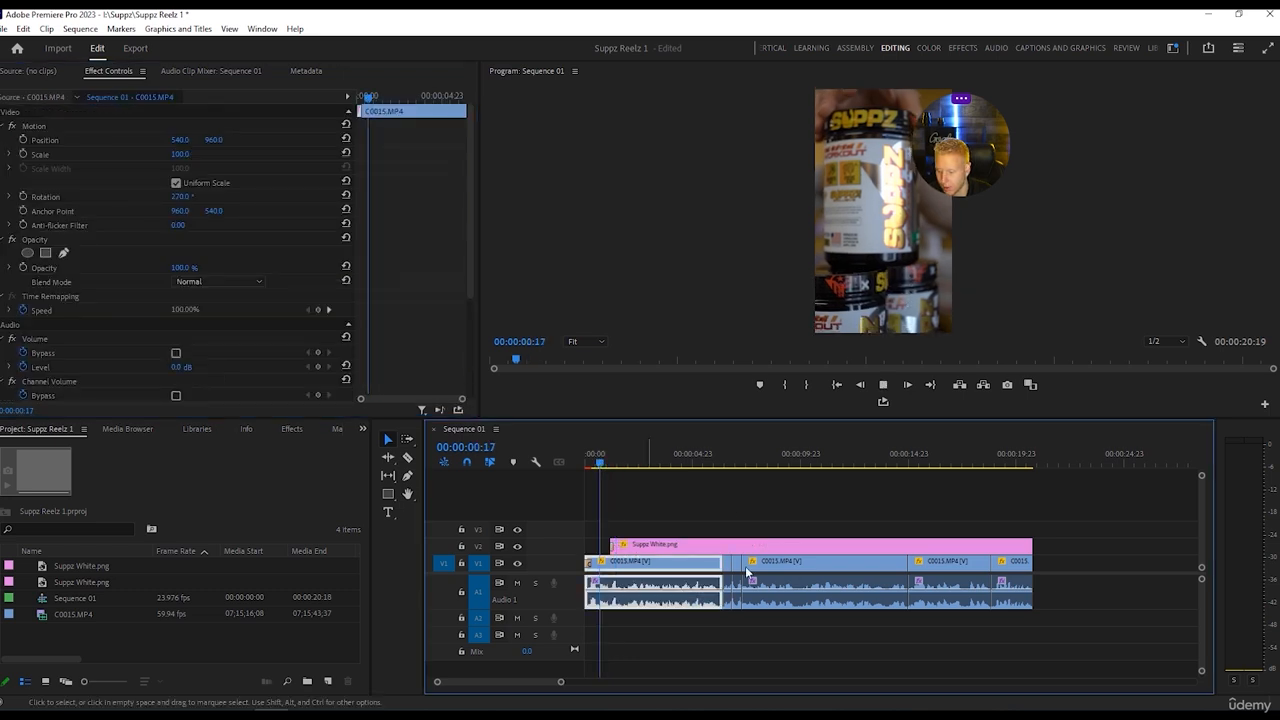
pyautogui.press('space')
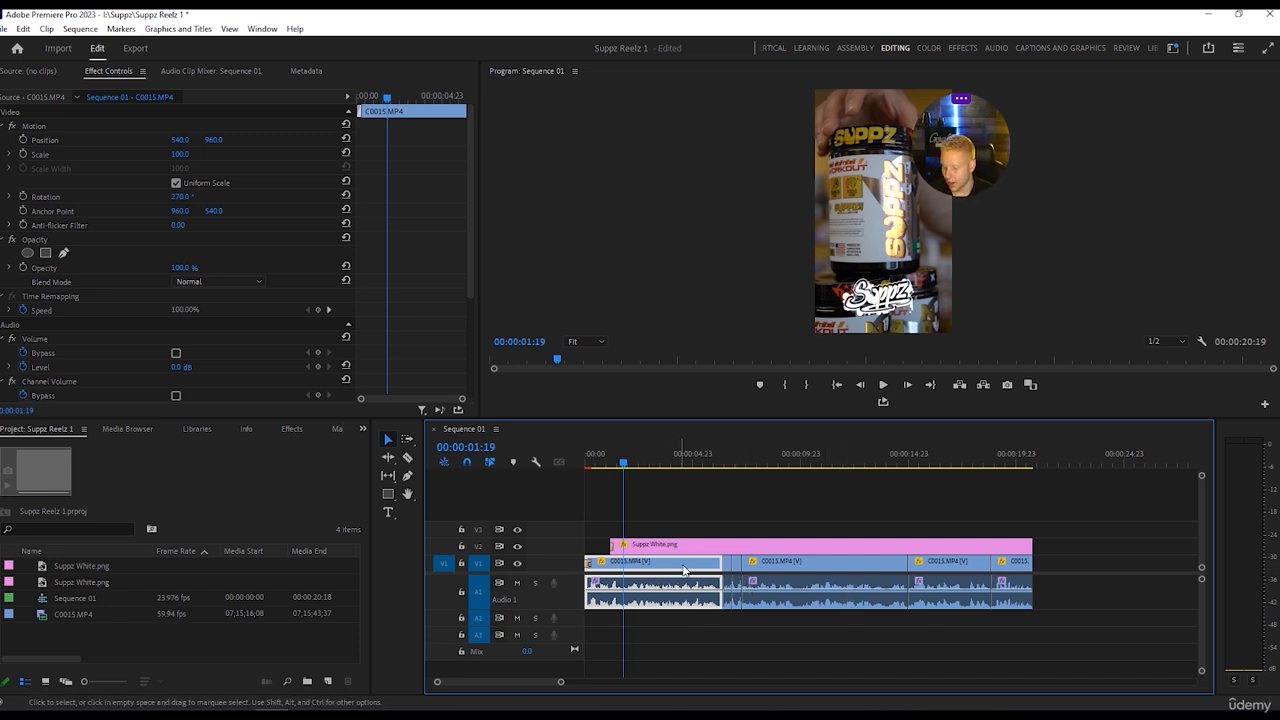
# Play the sequence from its start through the logo's entrance to review the shortened Push transition.
pyautogui.click(1056, 559)
pyautogui.click(666, 568)
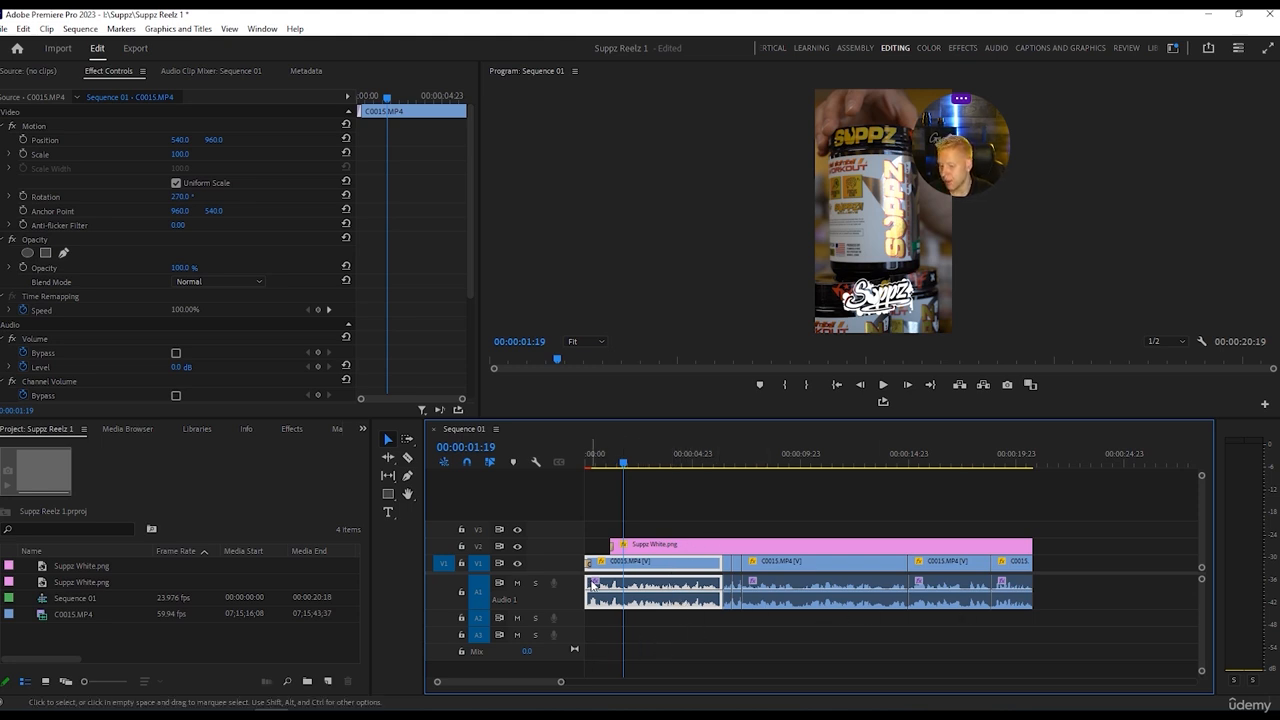
pyautogui.moveTo(628, 470); pyautogui.dragTo(539, 461)
pyautogui.press('space')
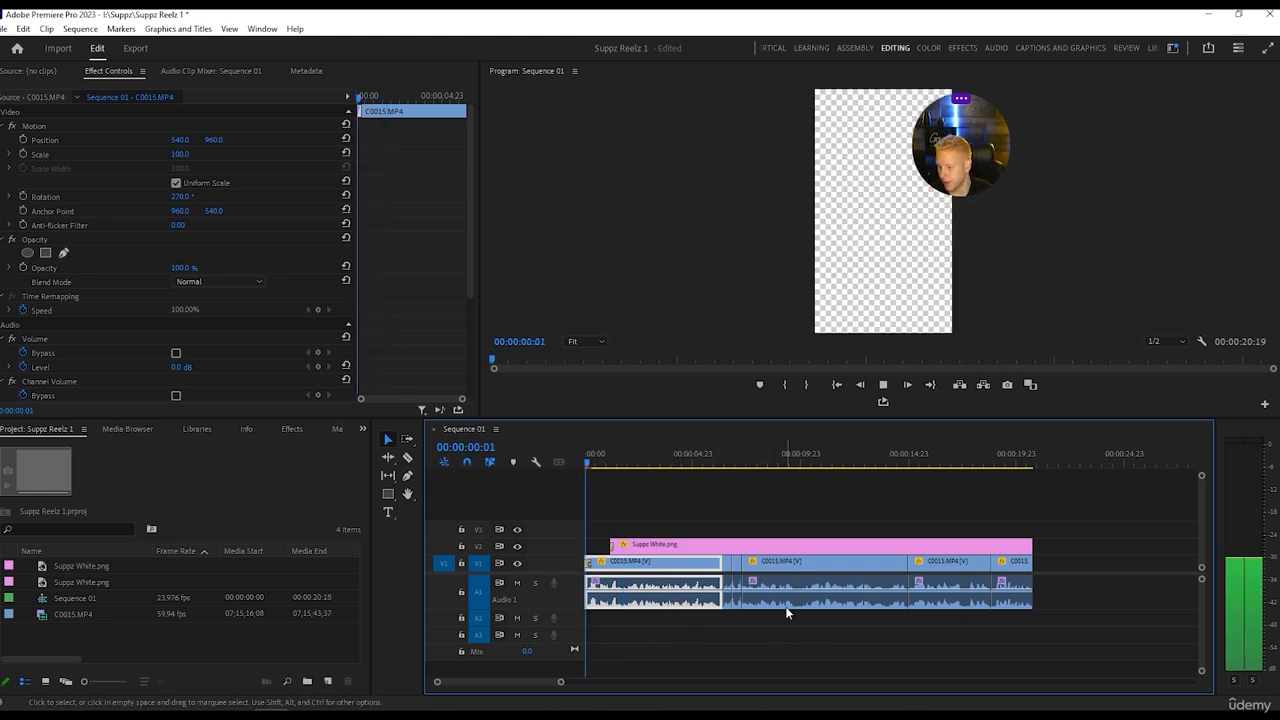
pyautogui.press('space')
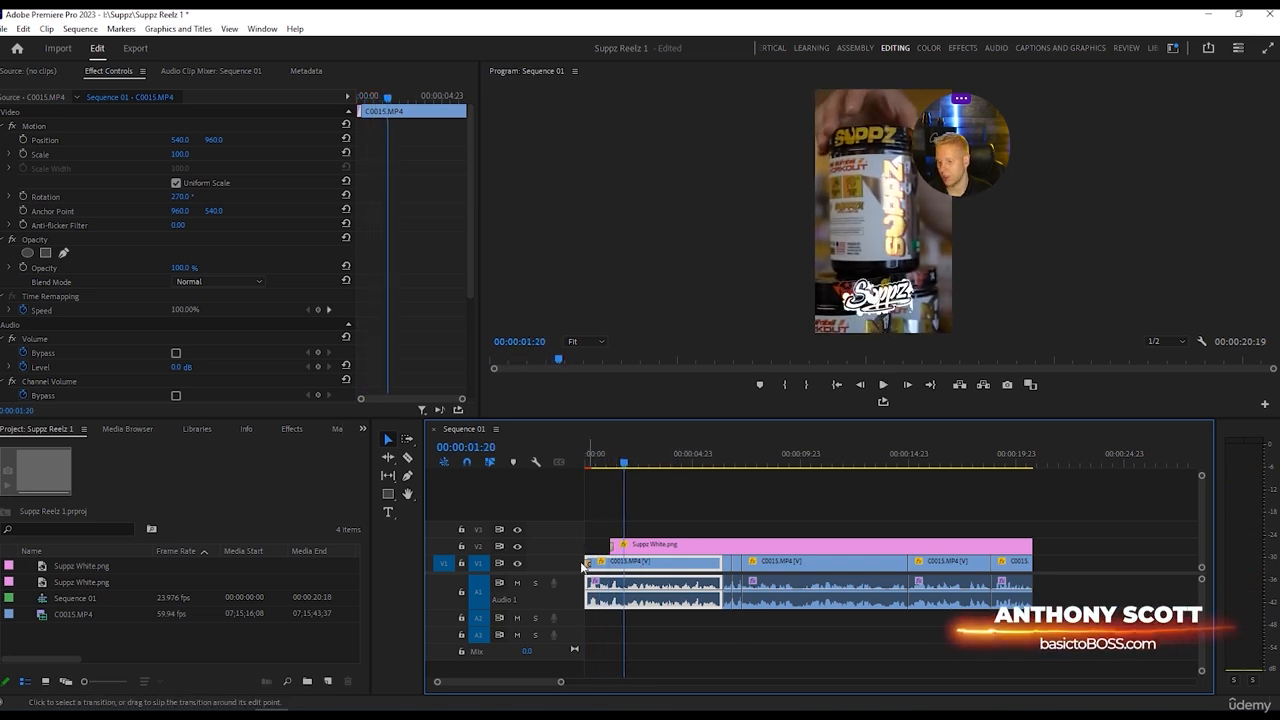
# Import Basic Swish.mp3 and place it on A2, aligned with the start of the Suppz White.png clip.
pyautogui.click(4, 28)
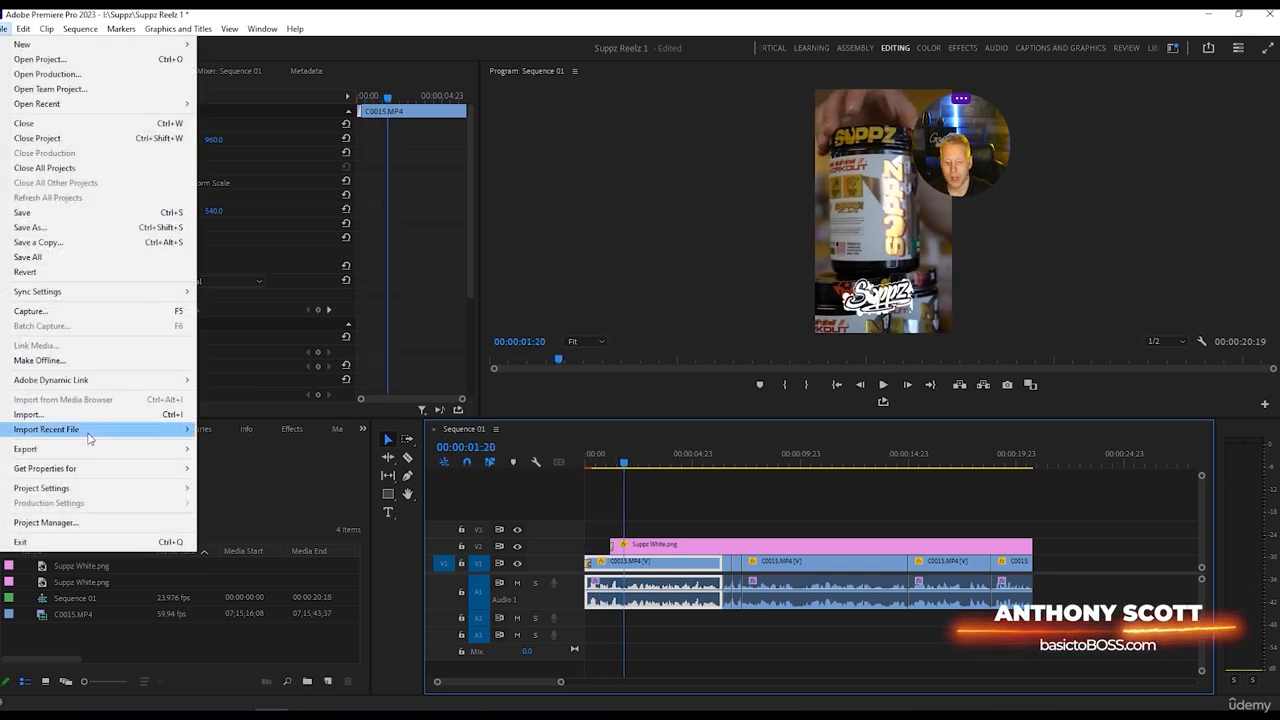
pyautogui.click(78, 418)
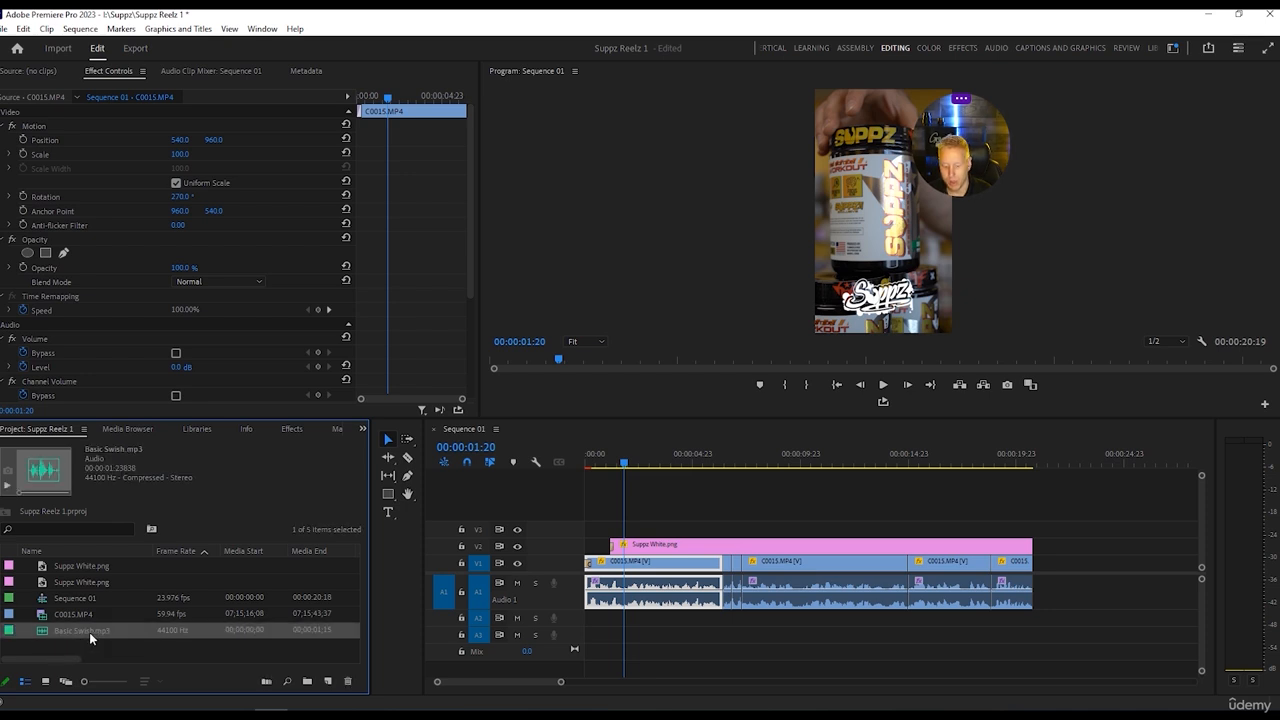
pyautogui.moveTo(89, 632); pyautogui.dragTo(602, 617)
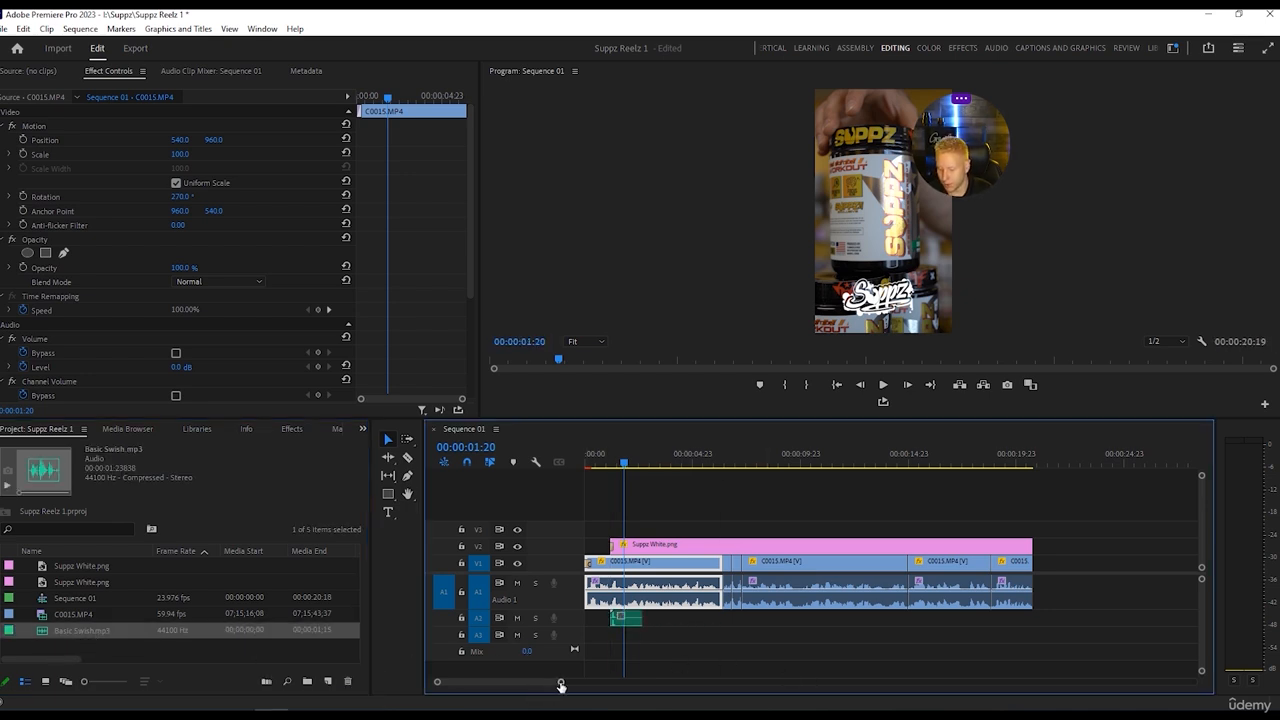
# Cut off the quiet beginning of Basic Swish.mp3 and move the remaining clip back to the start of the logo clip.
pyautogui.moveTo(561, 686); pyautogui.dragTo(512, 686)
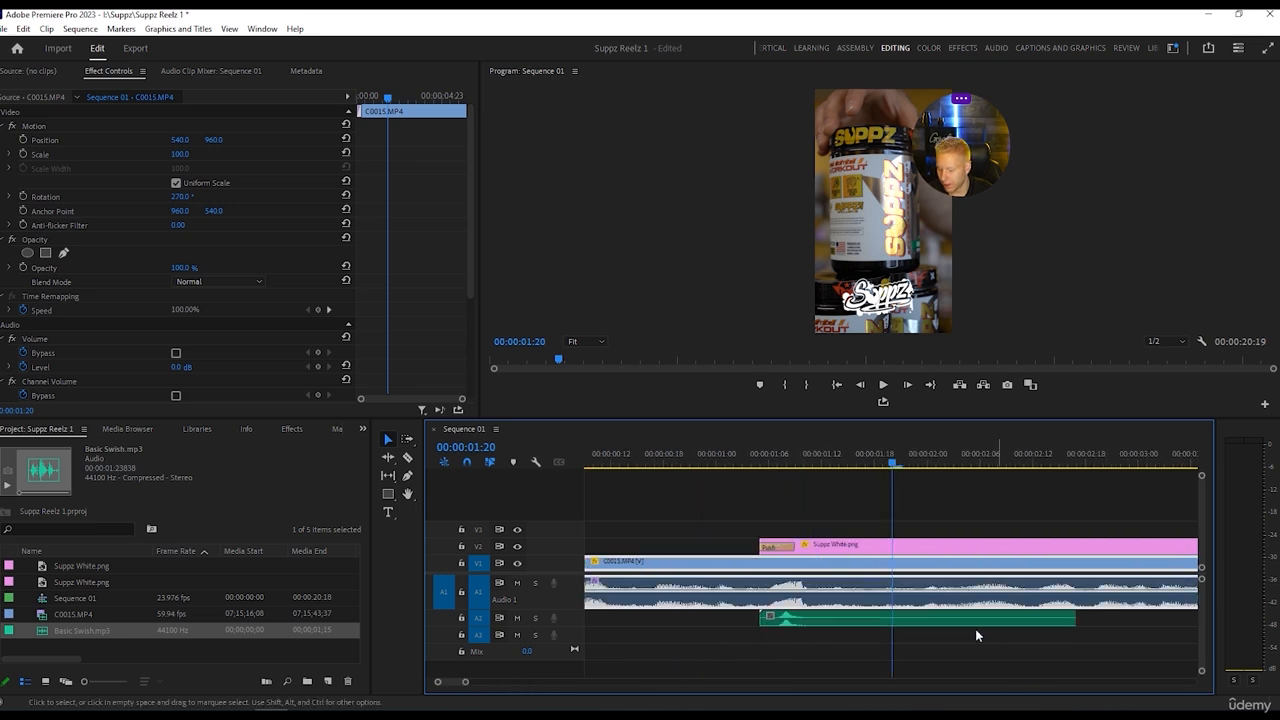
pyautogui.press('c')
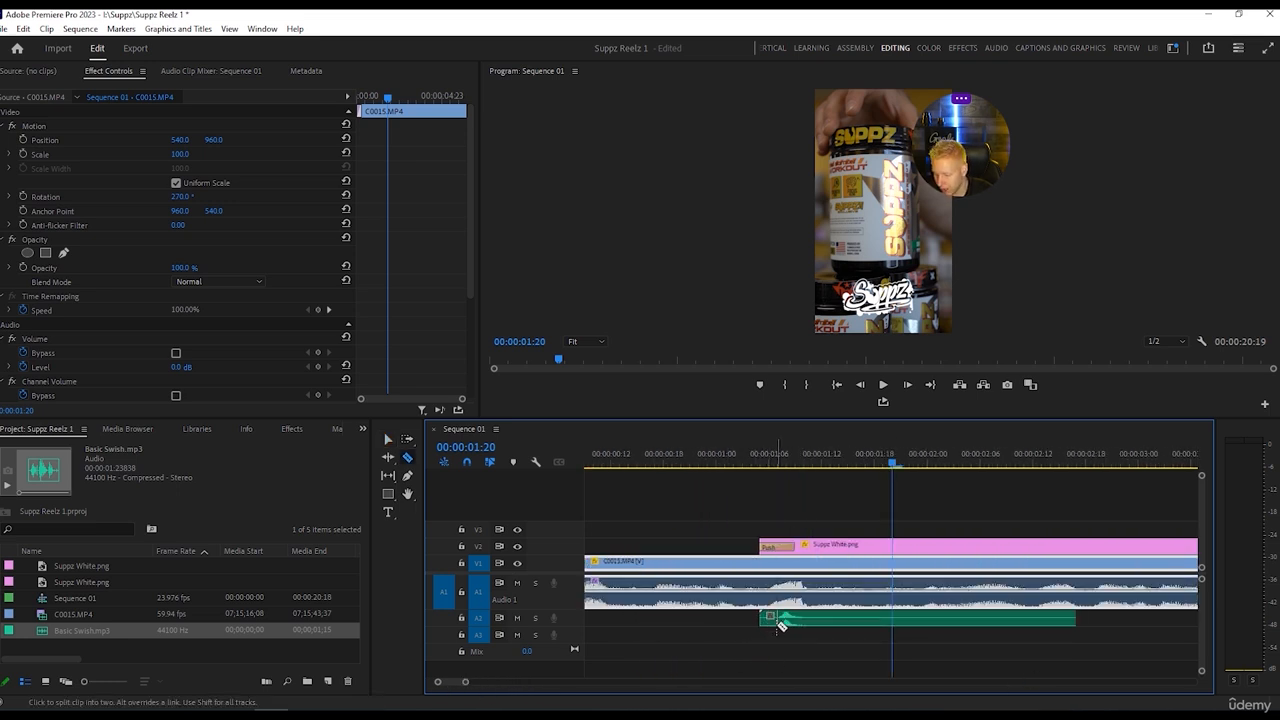
pyautogui.press('v')
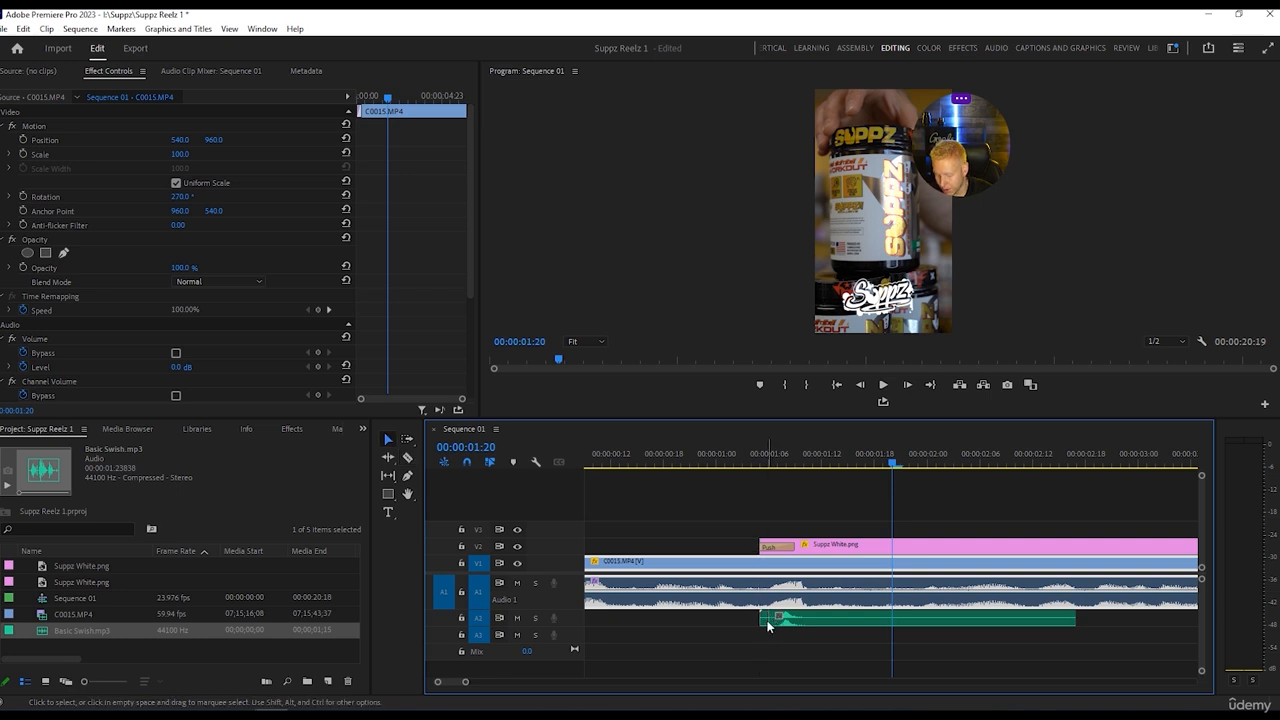
pyautogui.click(767, 621)
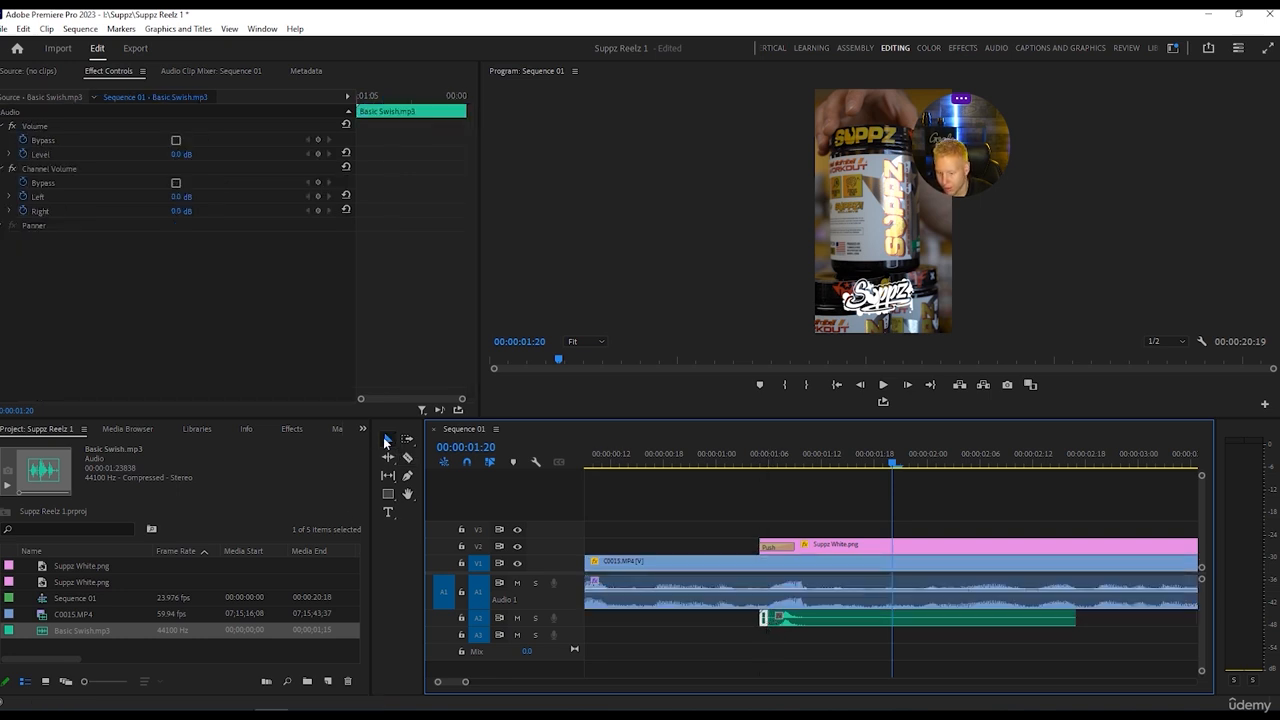
pyautogui.press('Delete')
pyautogui.moveTo(836, 619); pyautogui.dragTo(824, 619)
# Split Basic Swish.mp3 at about 00:00:01:11 and delete the part behind the cut.
pyautogui.press('c')
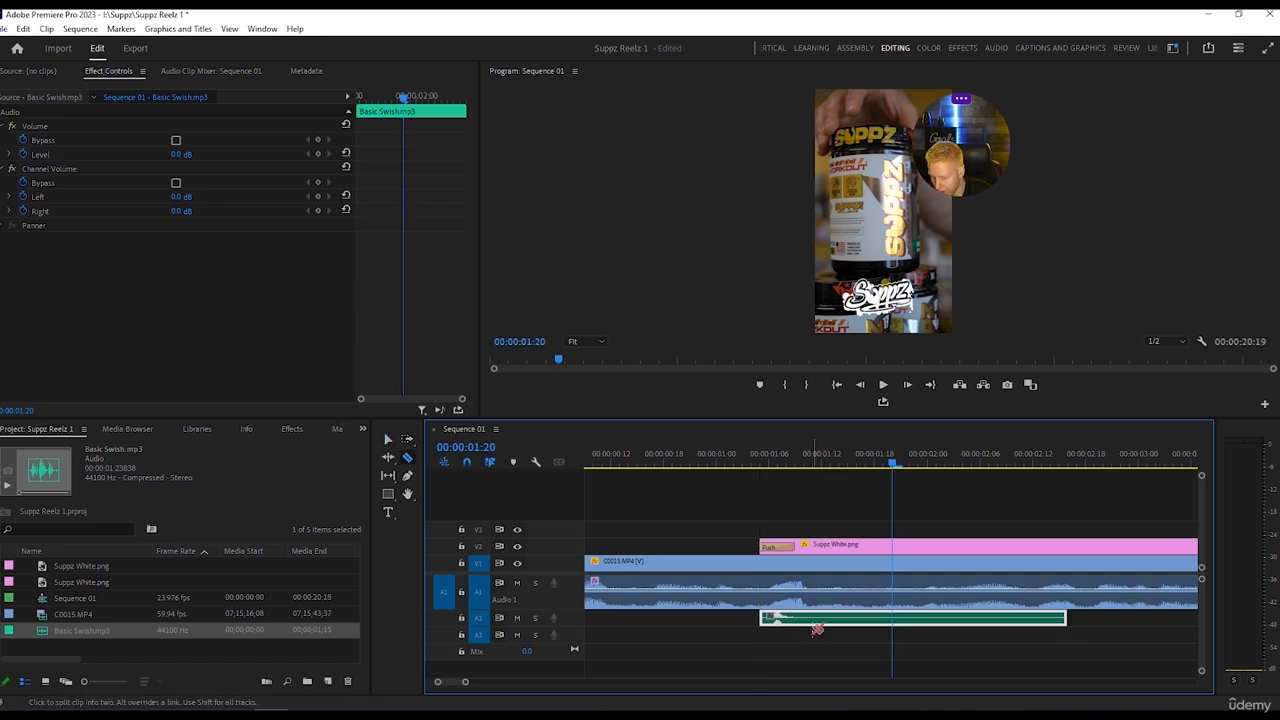
pyautogui.click(813, 619)
pyautogui.press('v')
pyautogui.click(838, 620)
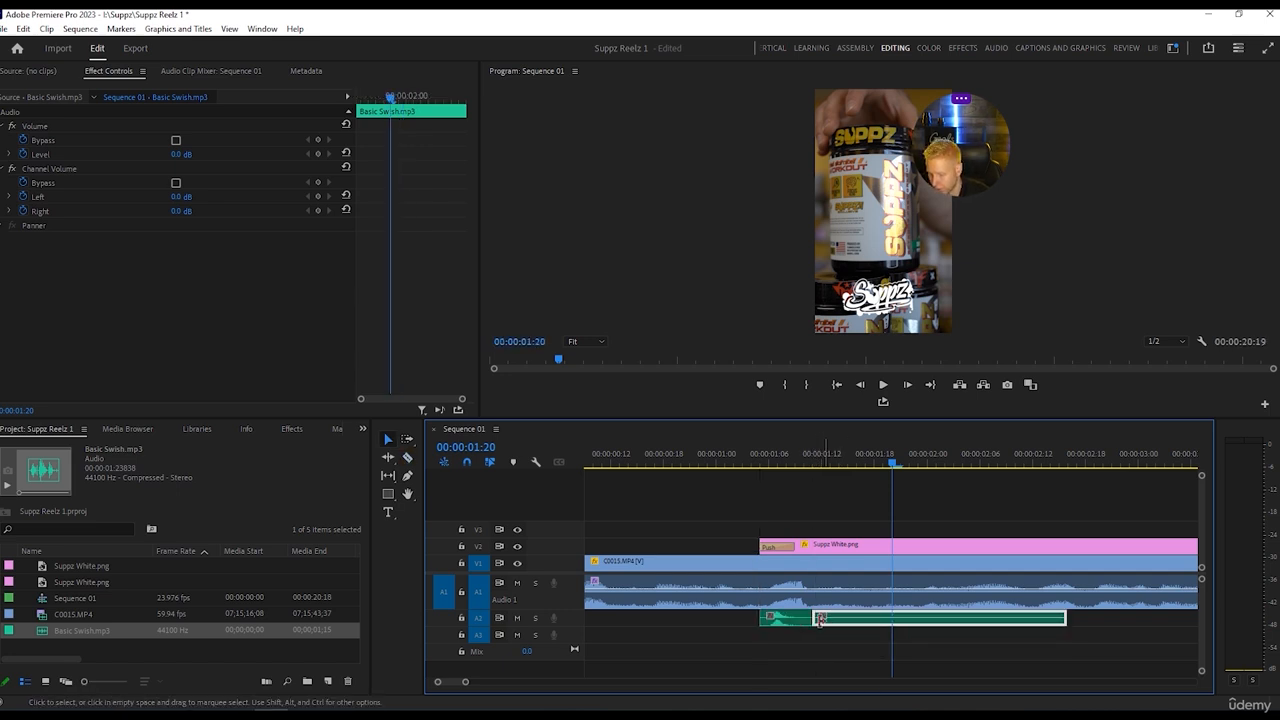
pyautogui.press('Delete')
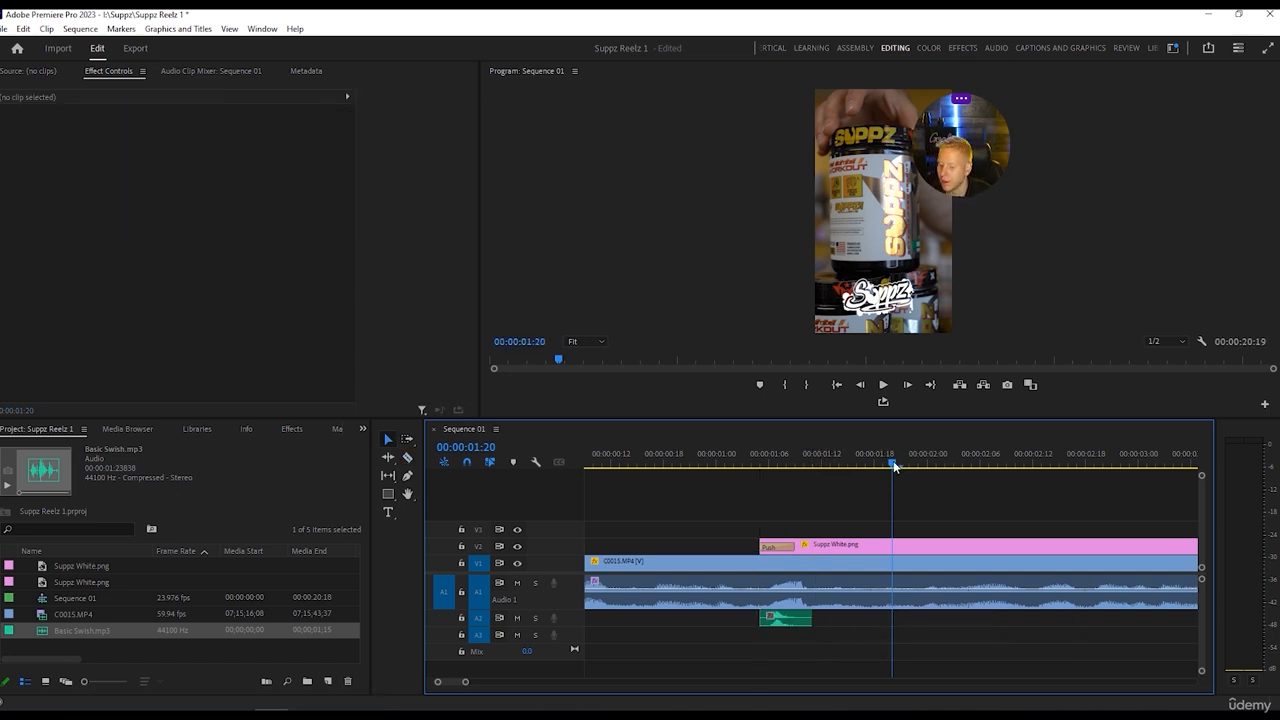
# Play the sequence from 00:00:00:00 to hear the swish sound against the logo's entrance.
pyautogui.moveTo(894, 465); pyautogui.dragTo(521, 461)
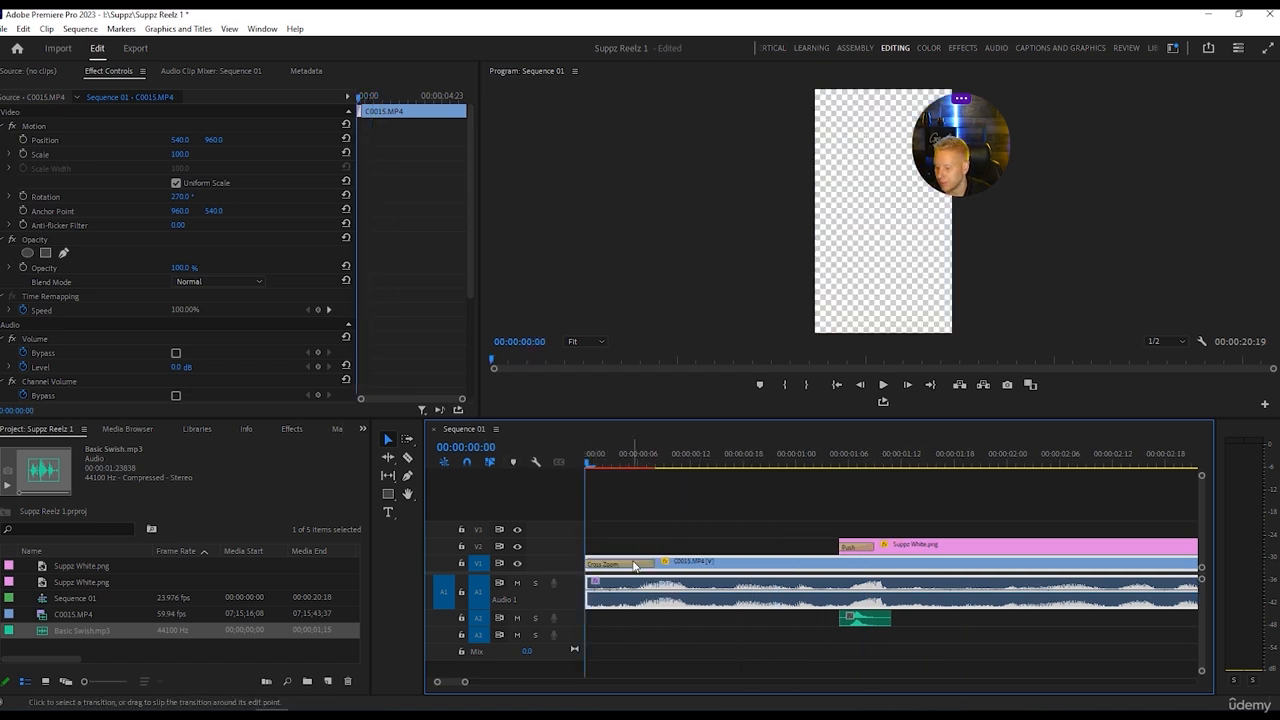
pyautogui.press('space')
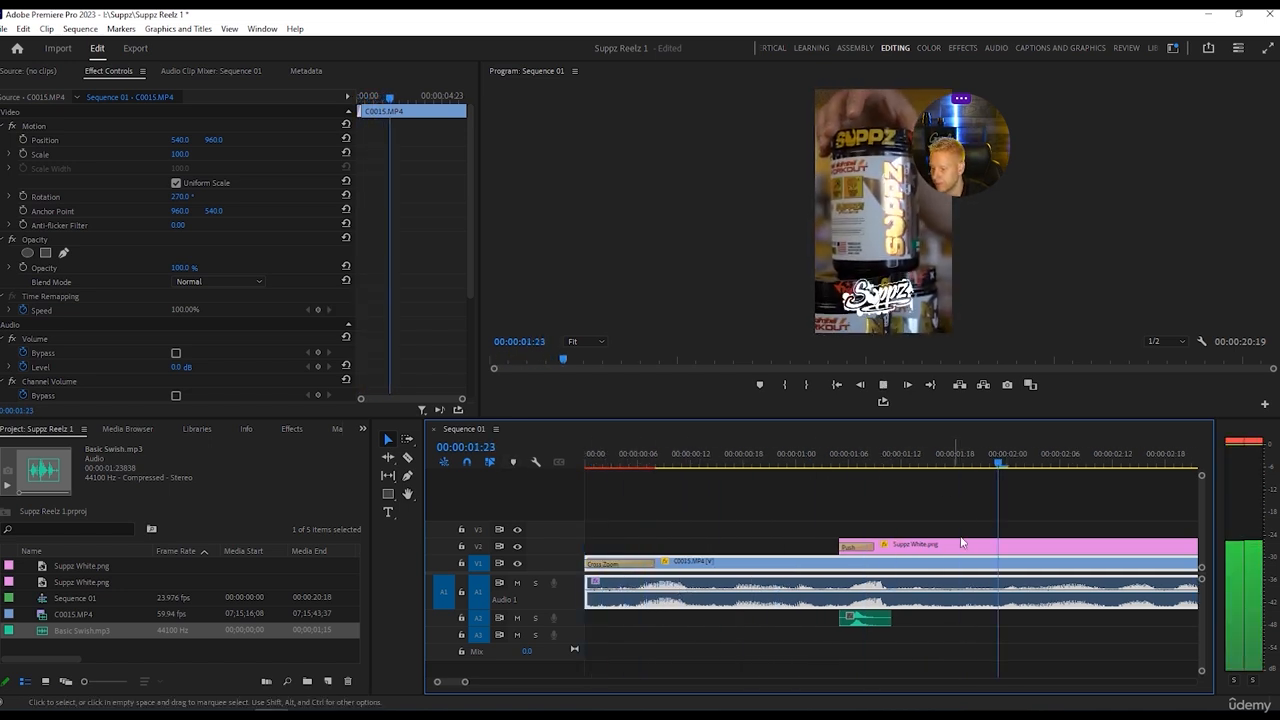
pyautogui.press('space')
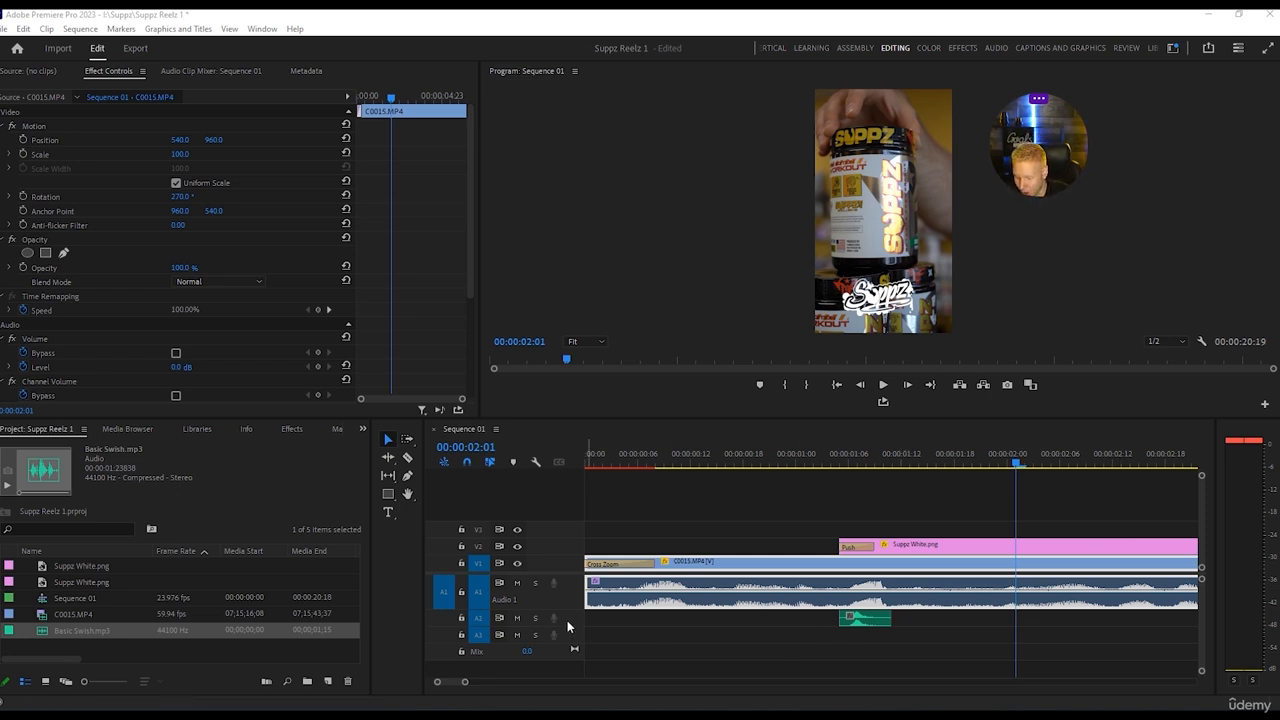
# Expand track A2, raise the volume line of the Basic Swish.mp3 clip and play the logo's entrance.
pyautogui.moveTo(567, 627); pyautogui.dragTo(586, 660)
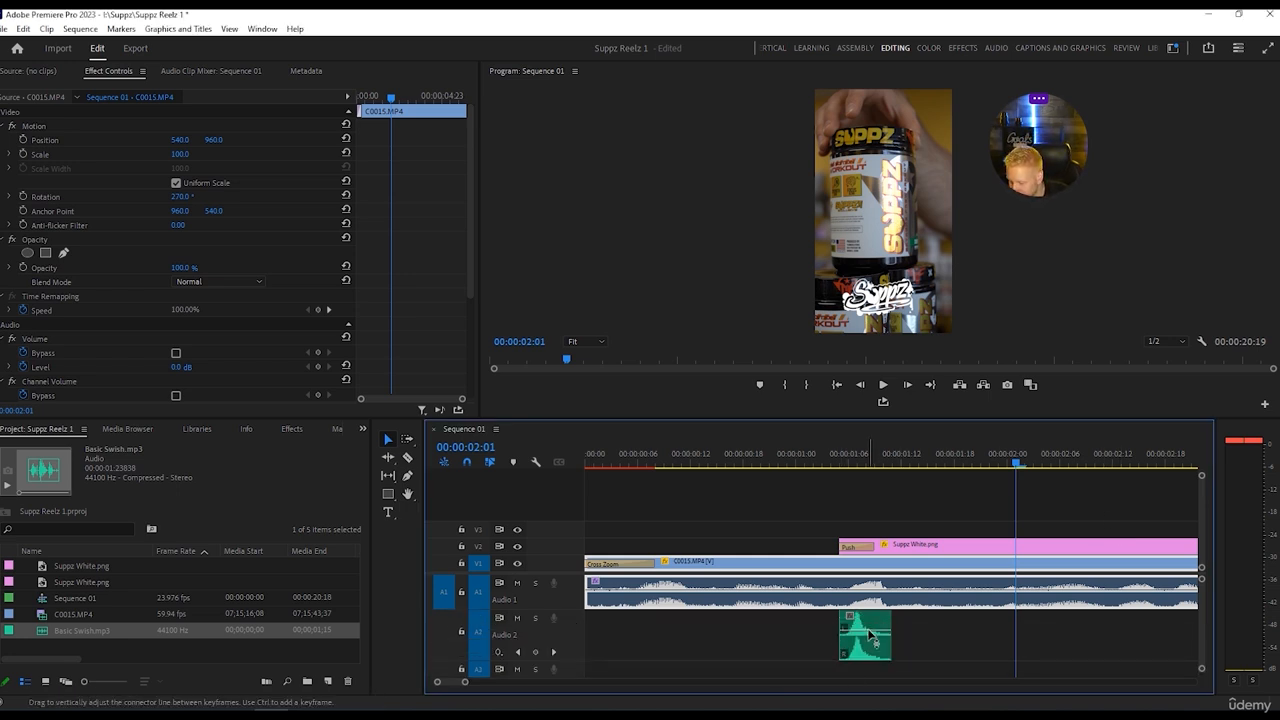
pyautogui.moveTo(869, 633); pyautogui.dragTo(872, 622)
pyautogui.moveTo(1016, 462); pyautogui.dragTo(751, 462)
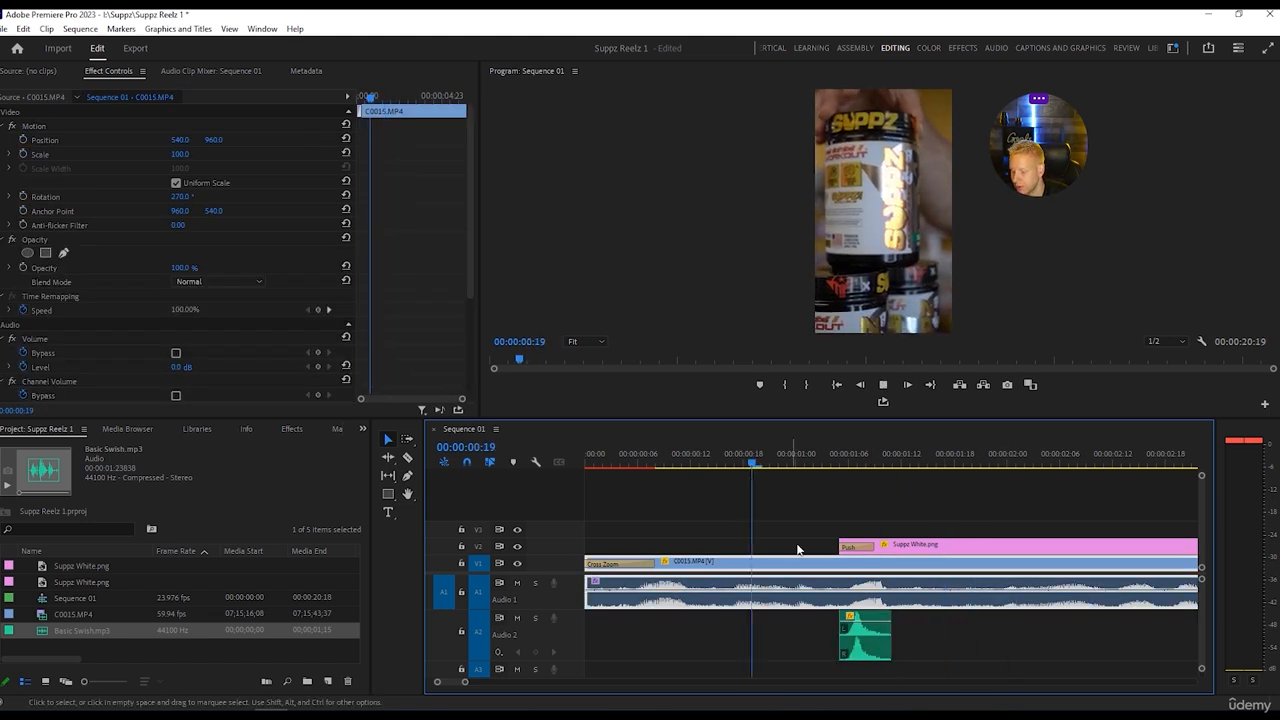
pyautogui.press('space')
pyautogui.press('space')
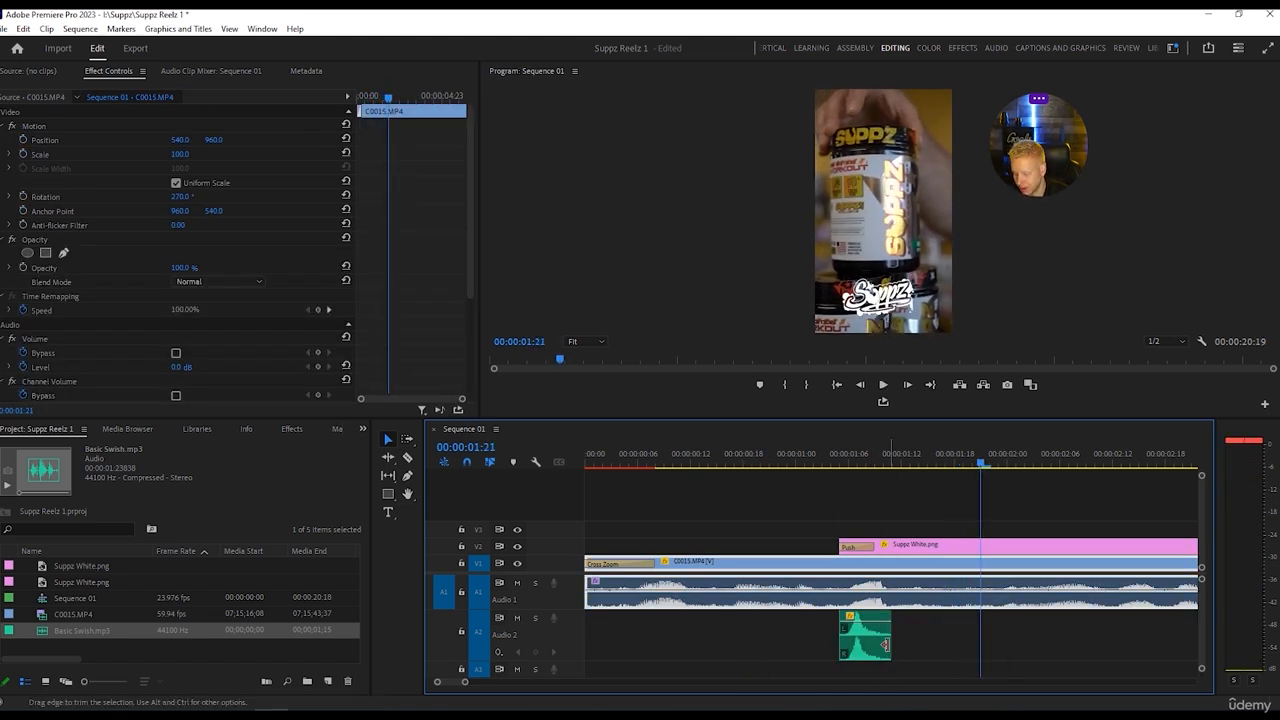
# Lower the volume of the Basic Swish.mp3 clip in two small adjustments, playing the logo's entrance after each one.
pyautogui.moveTo(880, 621); pyautogui.dragTo(880, 629)
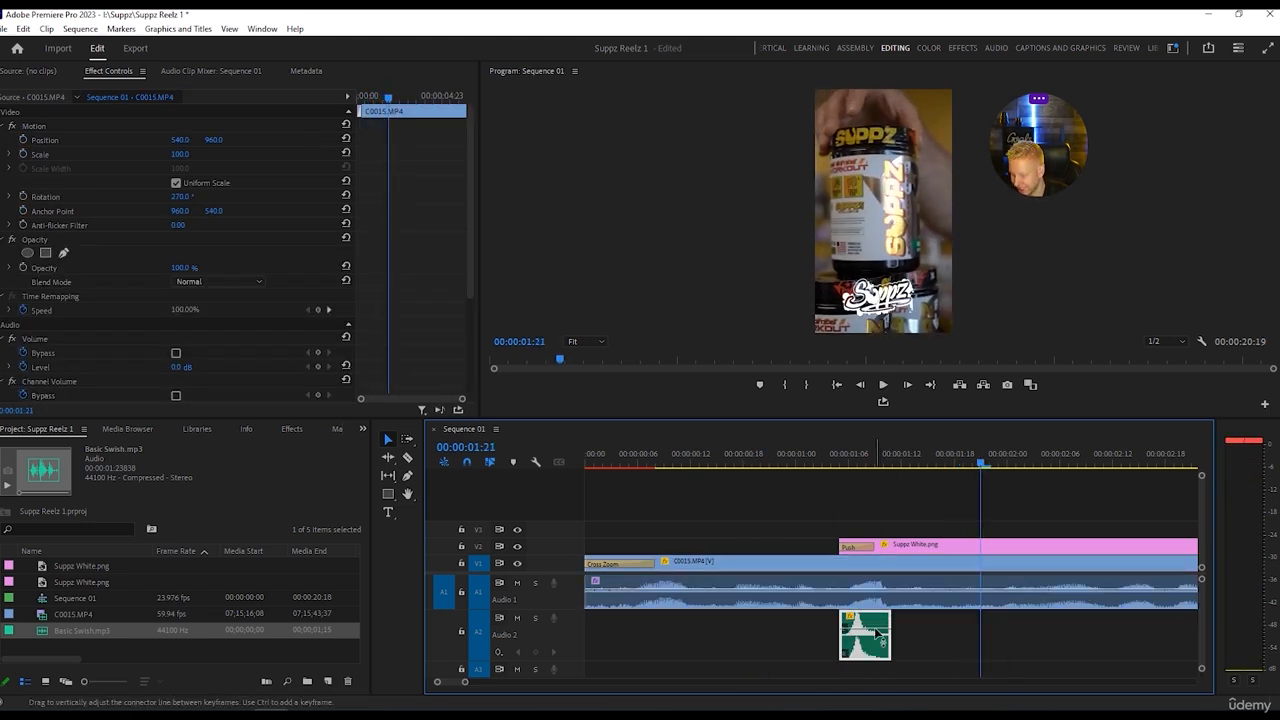
pyautogui.moveTo(984, 469); pyautogui.dragTo(822, 464)
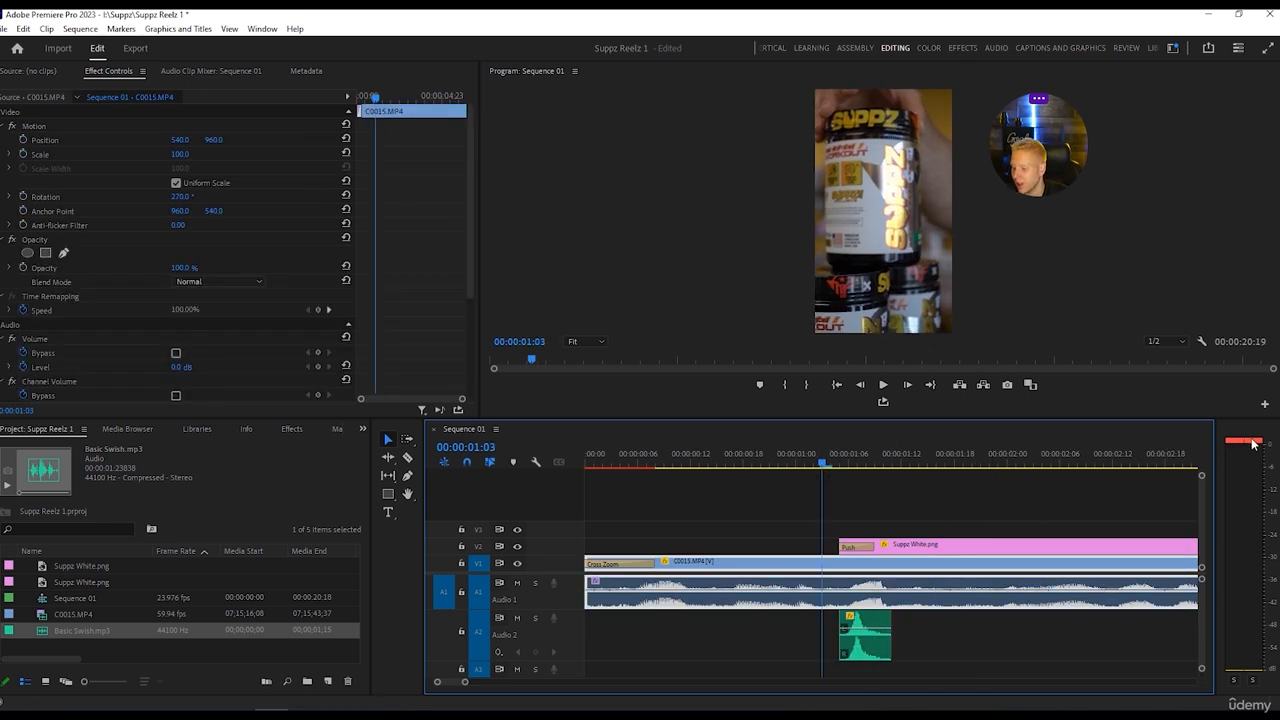
pyautogui.press('space')
pyautogui.press('space')
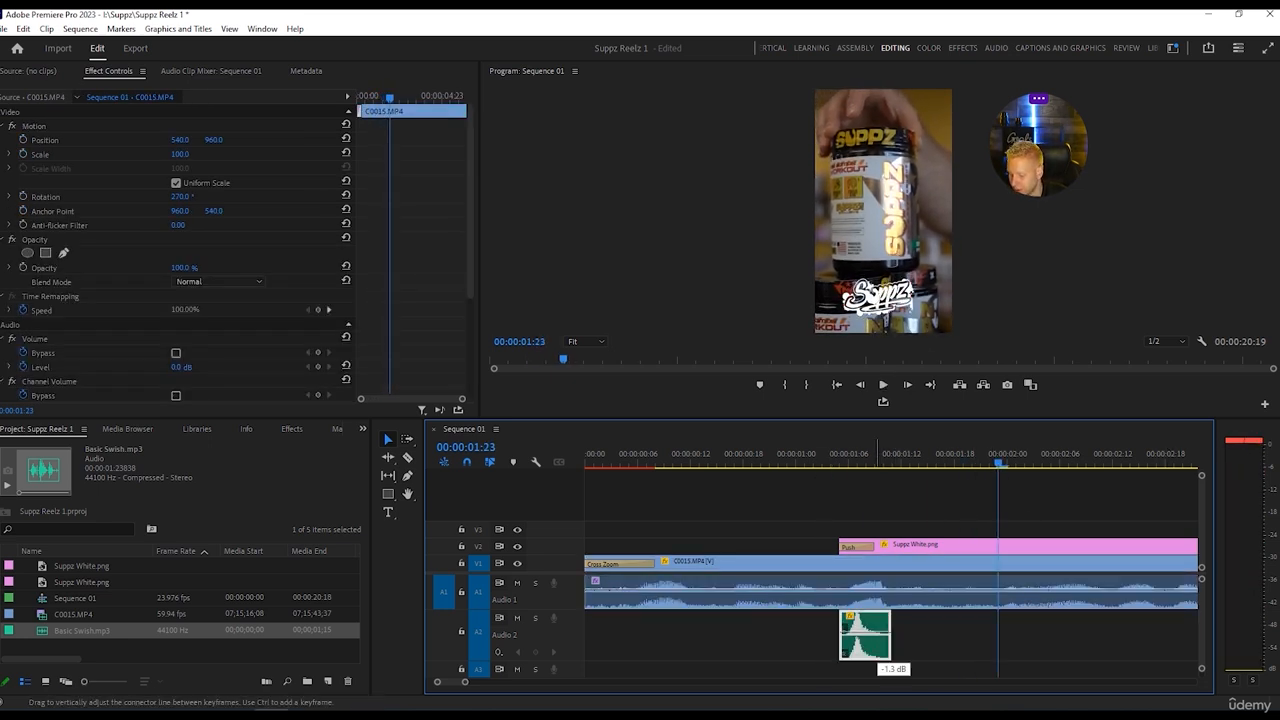
pyautogui.moveTo(877, 629); pyautogui.dragTo(877, 632)
pyautogui.moveTo(997, 464); pyautogui.dragTo(829, 472)
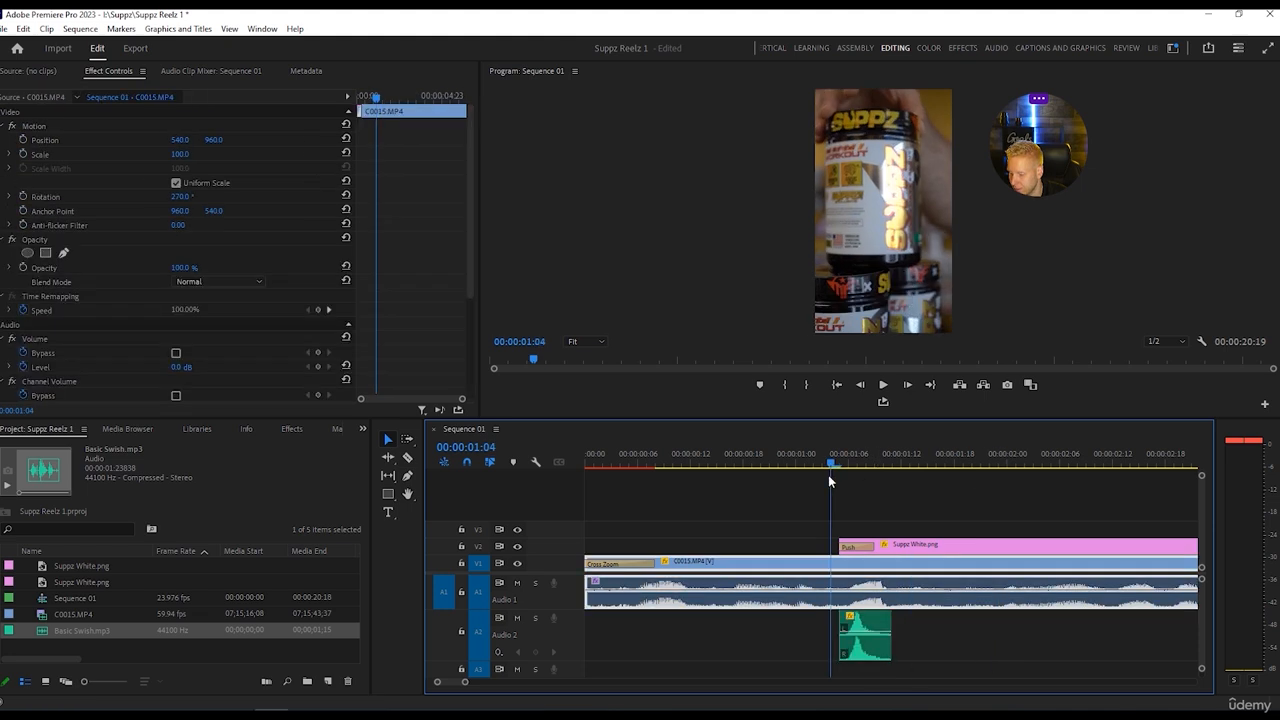
pyautogui.press('space')
pyautogui.press('space')
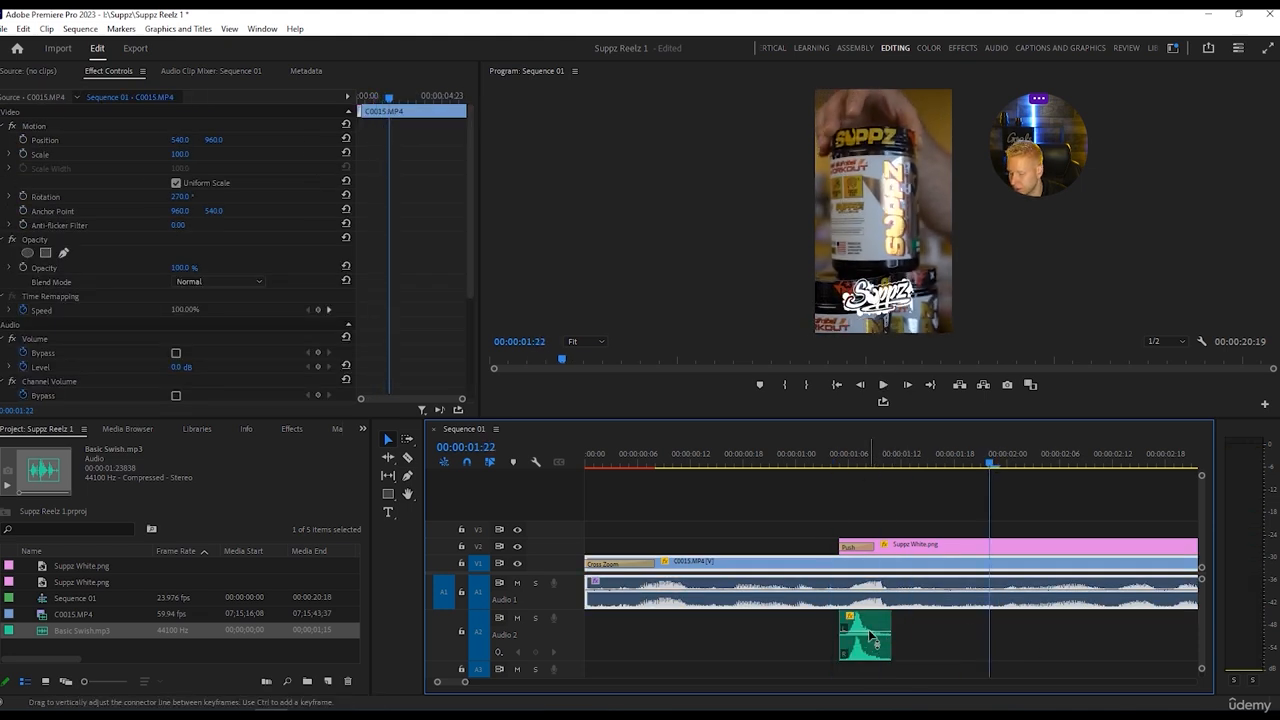
# Set the volume level of the Basic Swish.mp3 clip to -3.1 dB and play the logo's entrance to check the audio.
pyautogui.click(871, 636)
pyautogui.moveTo(871, 638); pyautogui.dragTo(871, 642)
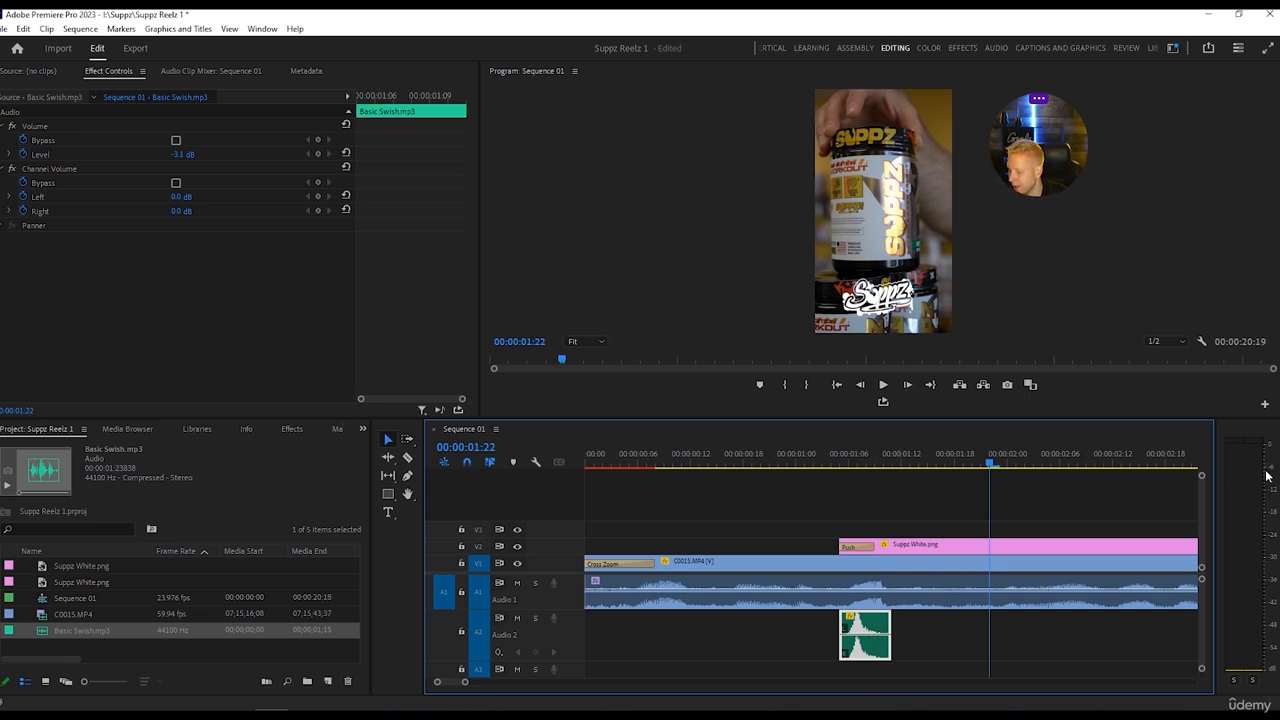
pyautogui.moveTo(993, 464); pyautogui.dragTo(788, 471)
pyautogui.press('space')
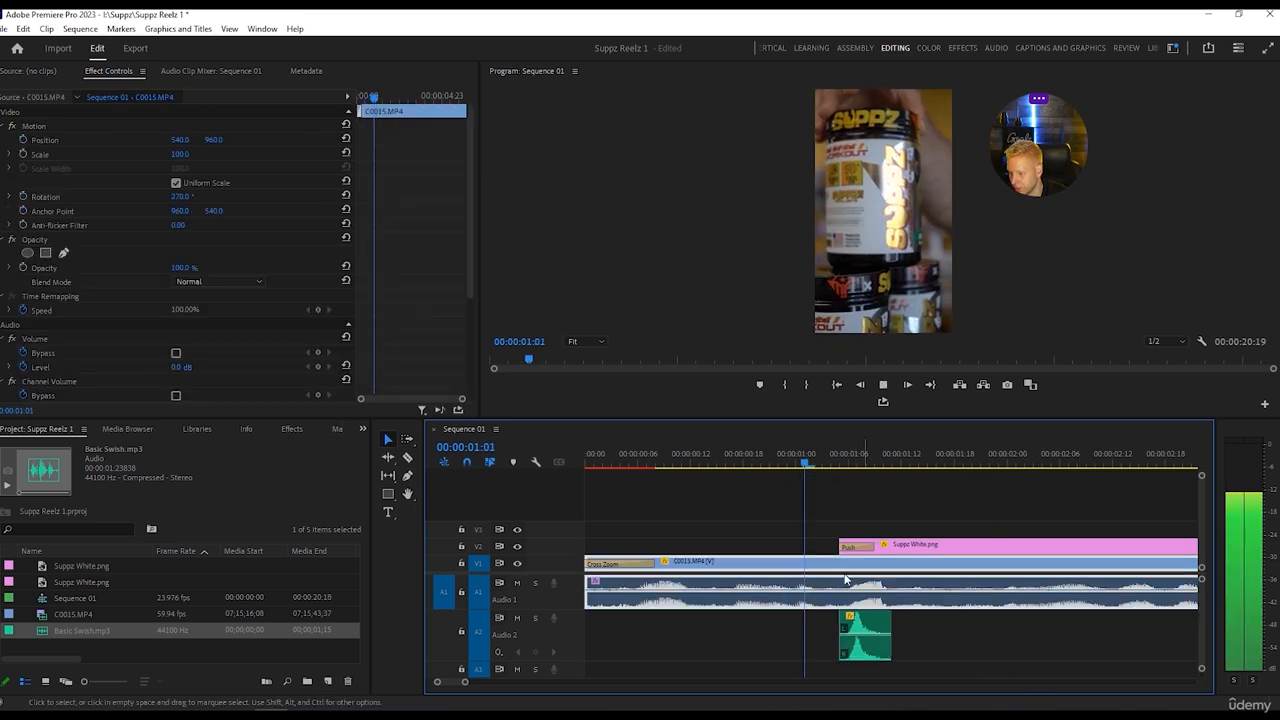
pyautogui.press('space')
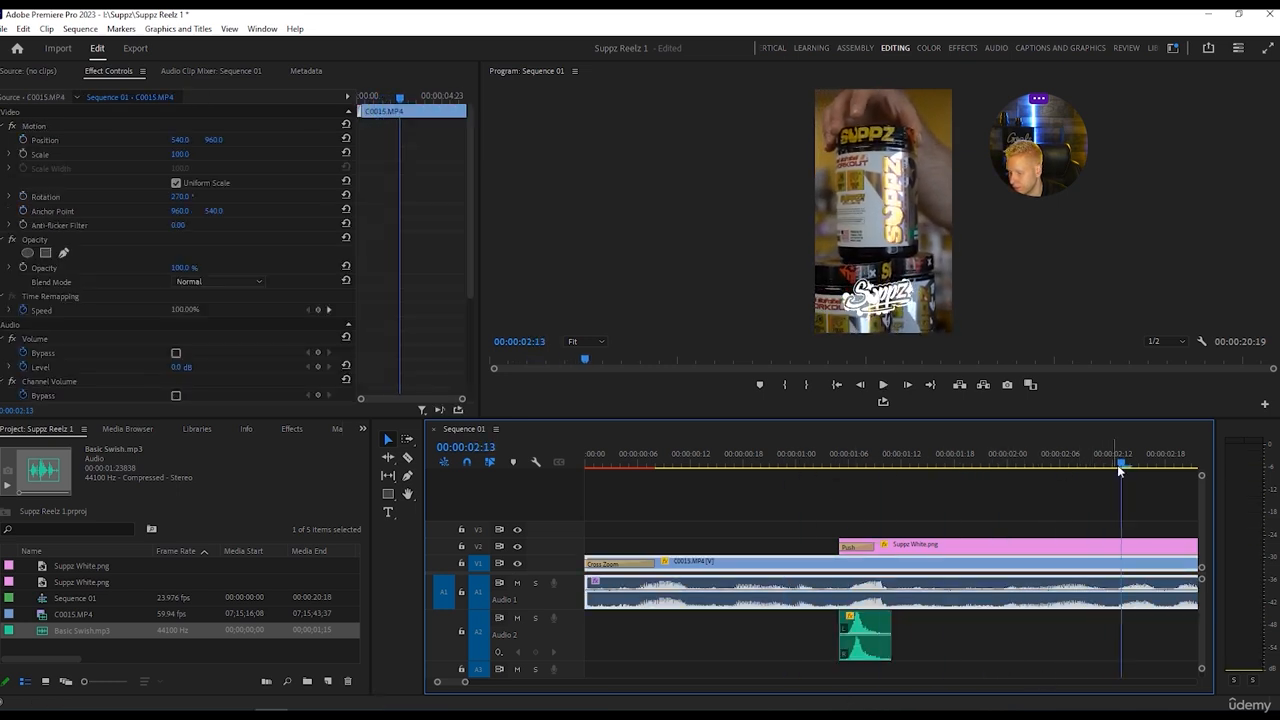
pyautogui.moveTo(1119, 464); pyautogui.dragTo(709, 472)
pyautogui.press('space')
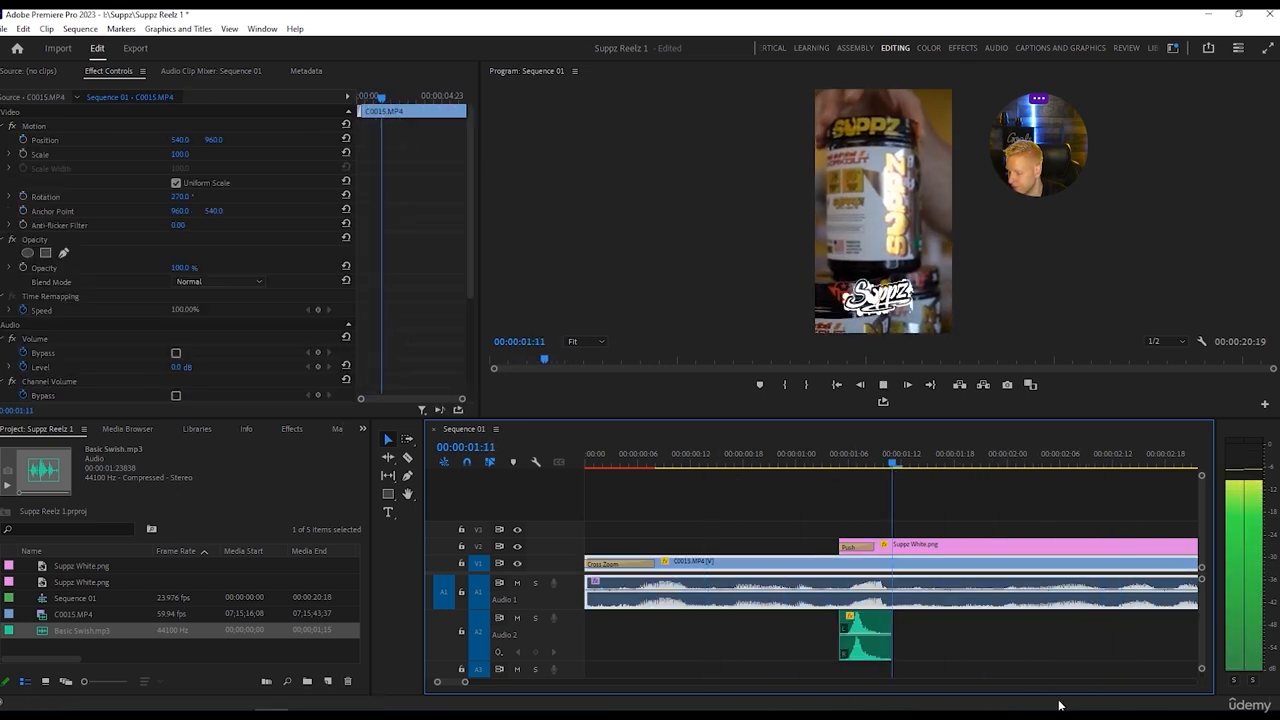
pyautogui.press('space')
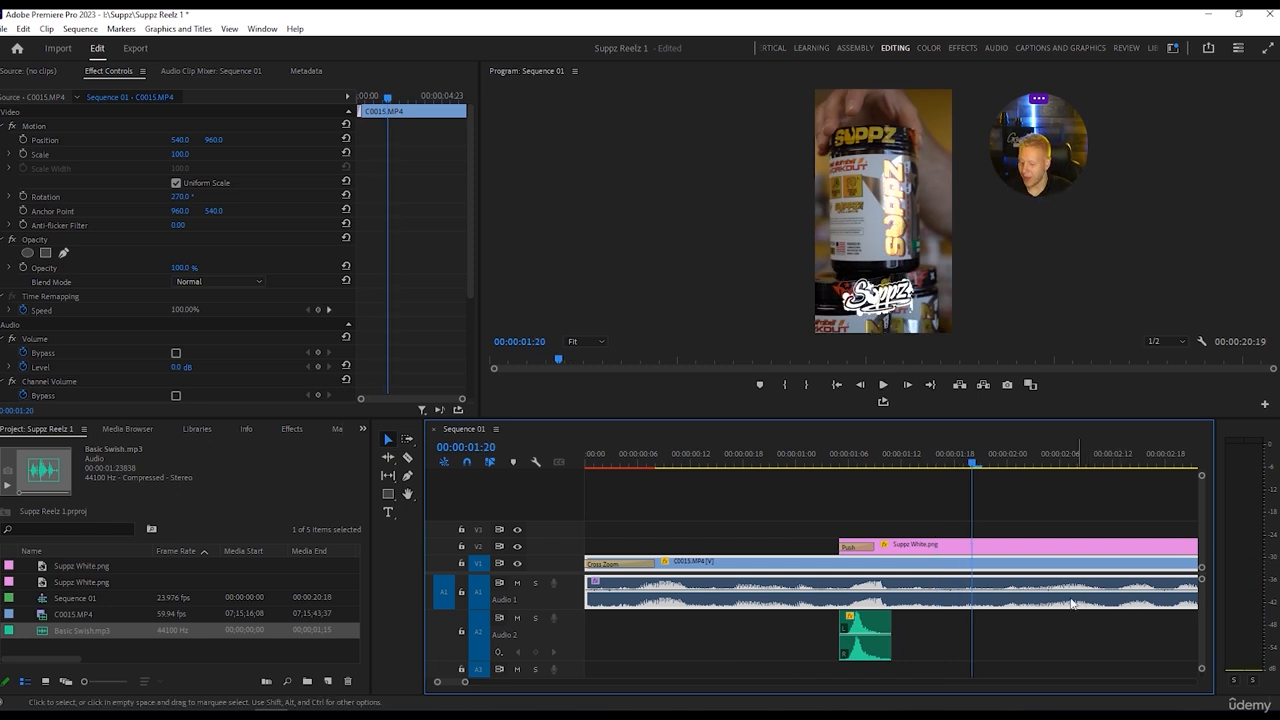
# Switch to the Effects workspace and apply the Push video transition to the end of the Suppz White.png clip on track V2.
pyautogui.moveTo(465, 682); pyautogui.dragTo(480, 683)
pyautogui.moveTo(480, 683); pyautogui.dragTo(500, 683)
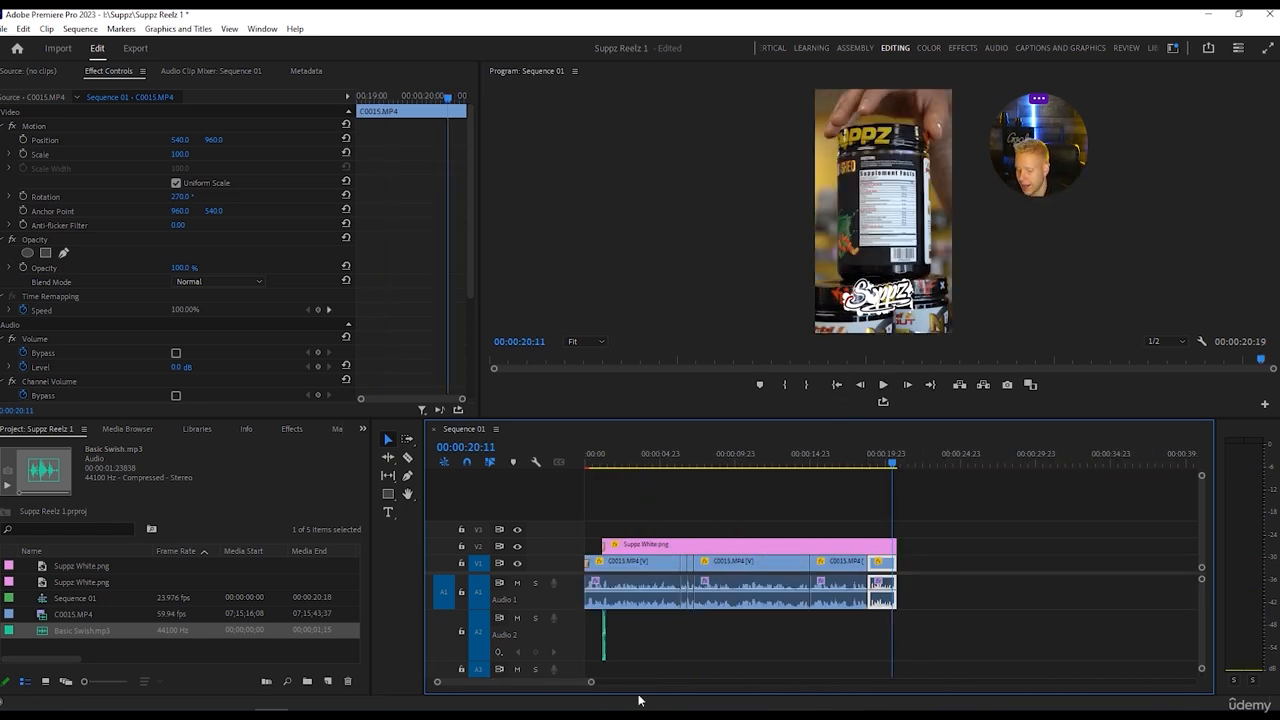
pyautogui.moveTo(591, 685); pyautogui.dragTo(549, 683)
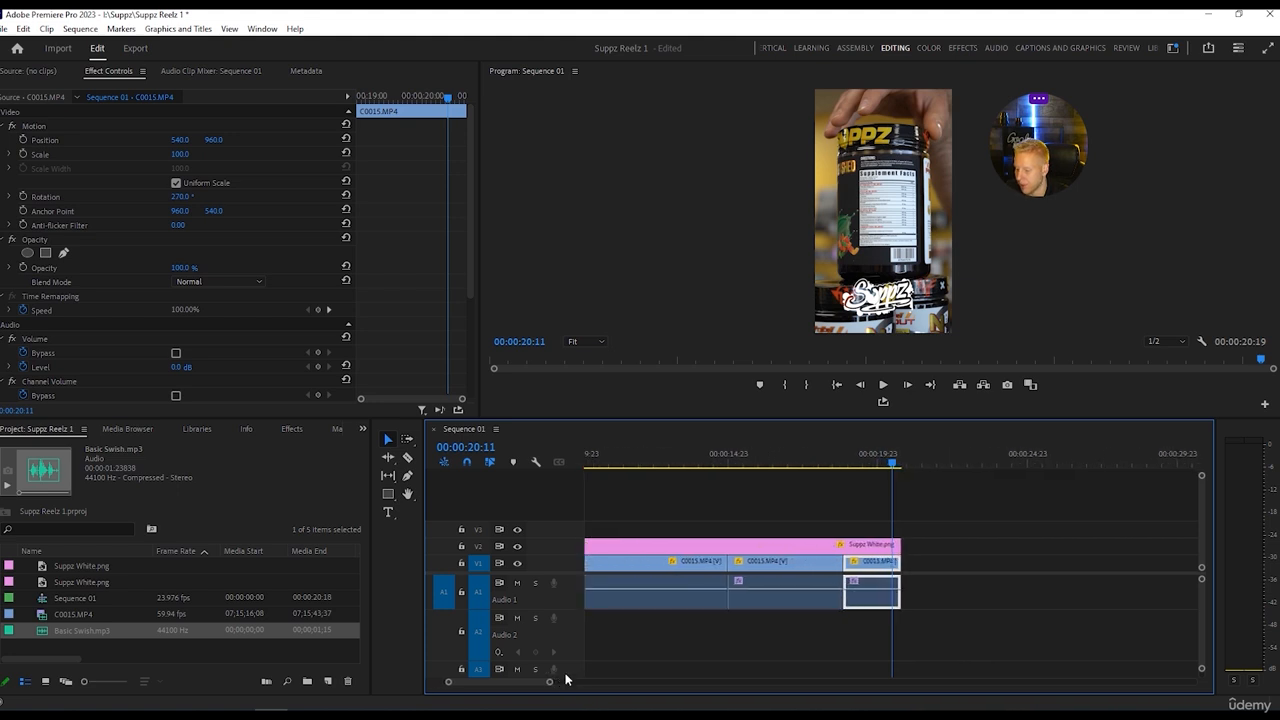
pyautogui.click(860, 546)
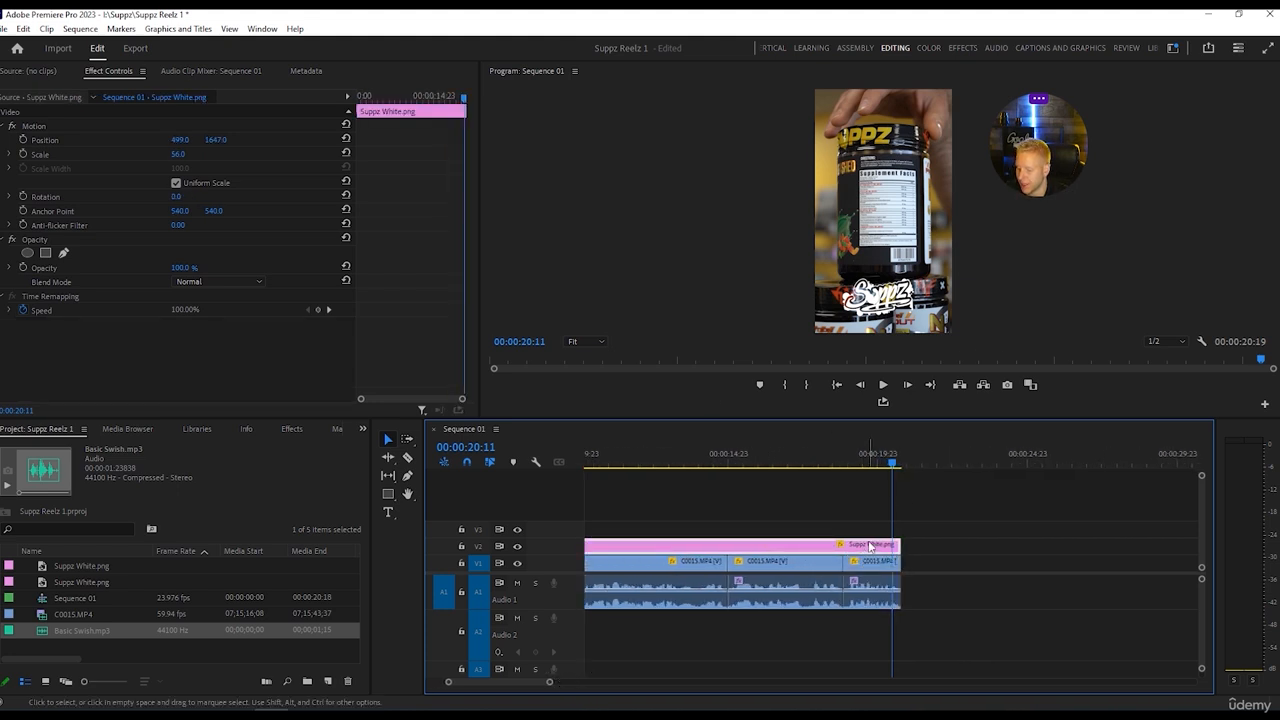
pyautogui.click(963, 47)
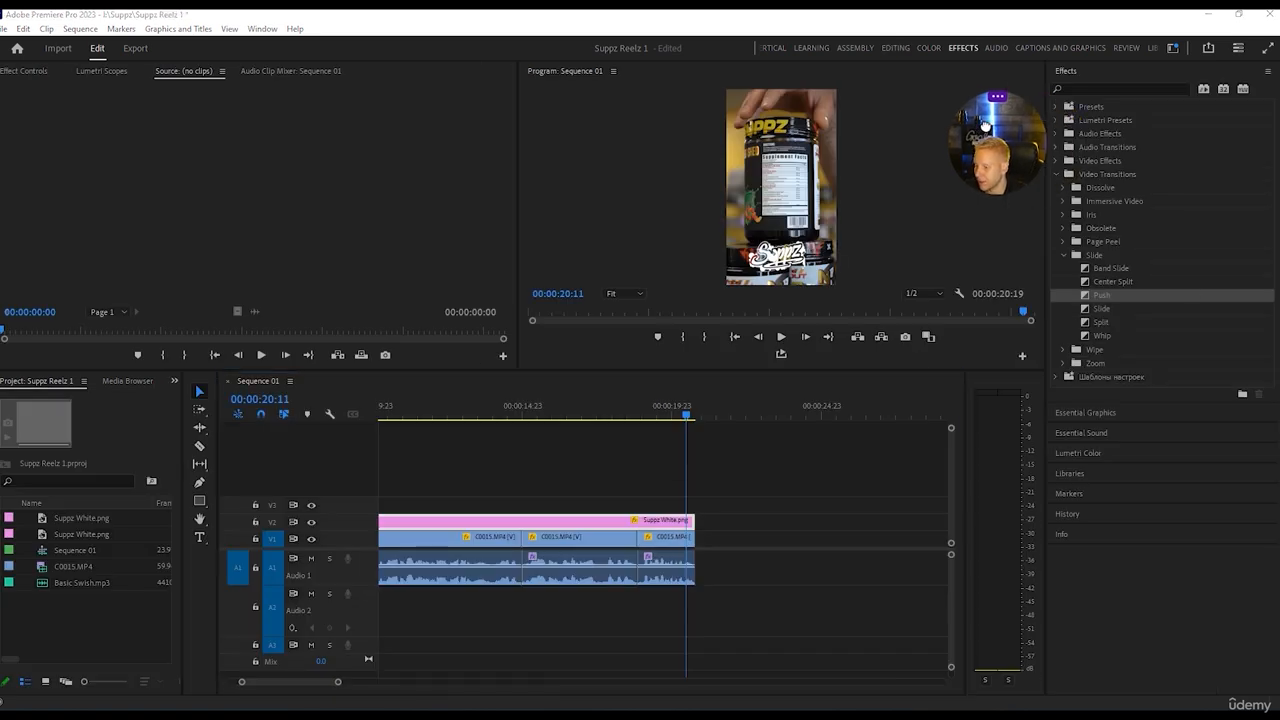
pyautogui.moveTo(1103, 296); pyautogui.dragTo(692, 523)
# Play the end of the sequence to check the logo's exit transition, and return the playhead to 00:00:20:03.
pyautogui.click(681, 416)
pyautogui.press('space')
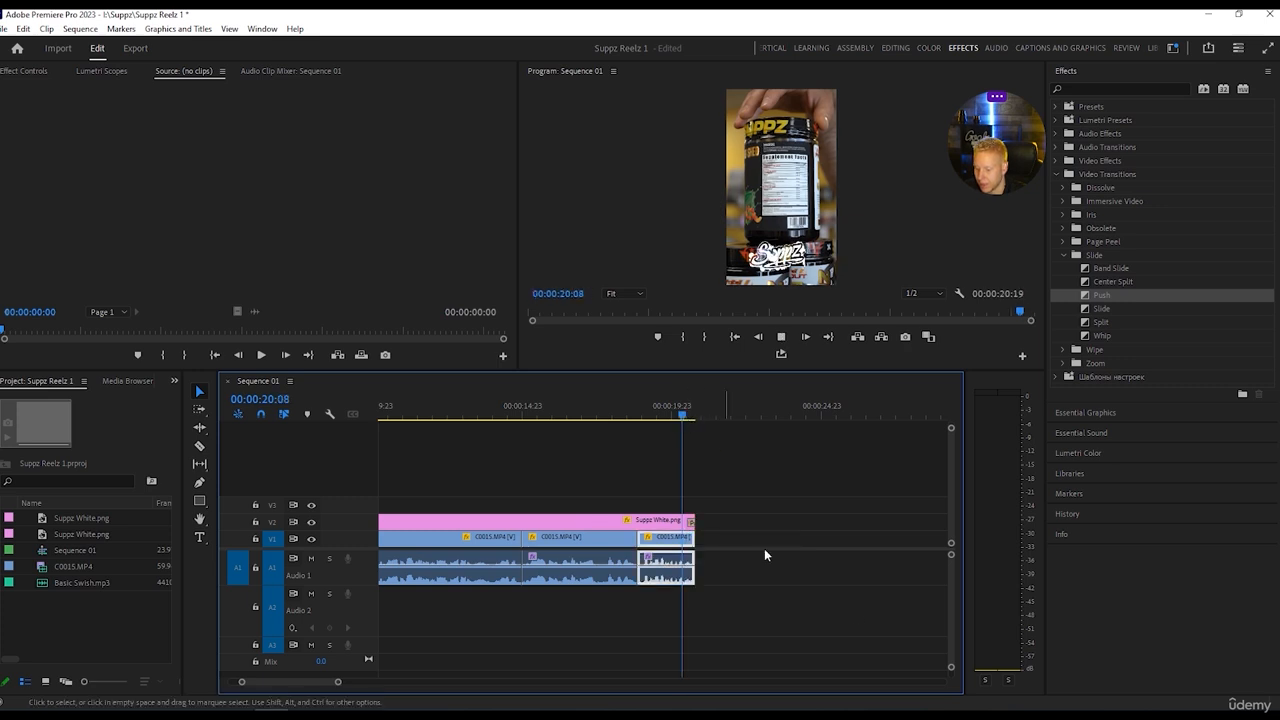
pyautogui.click(676, 408)
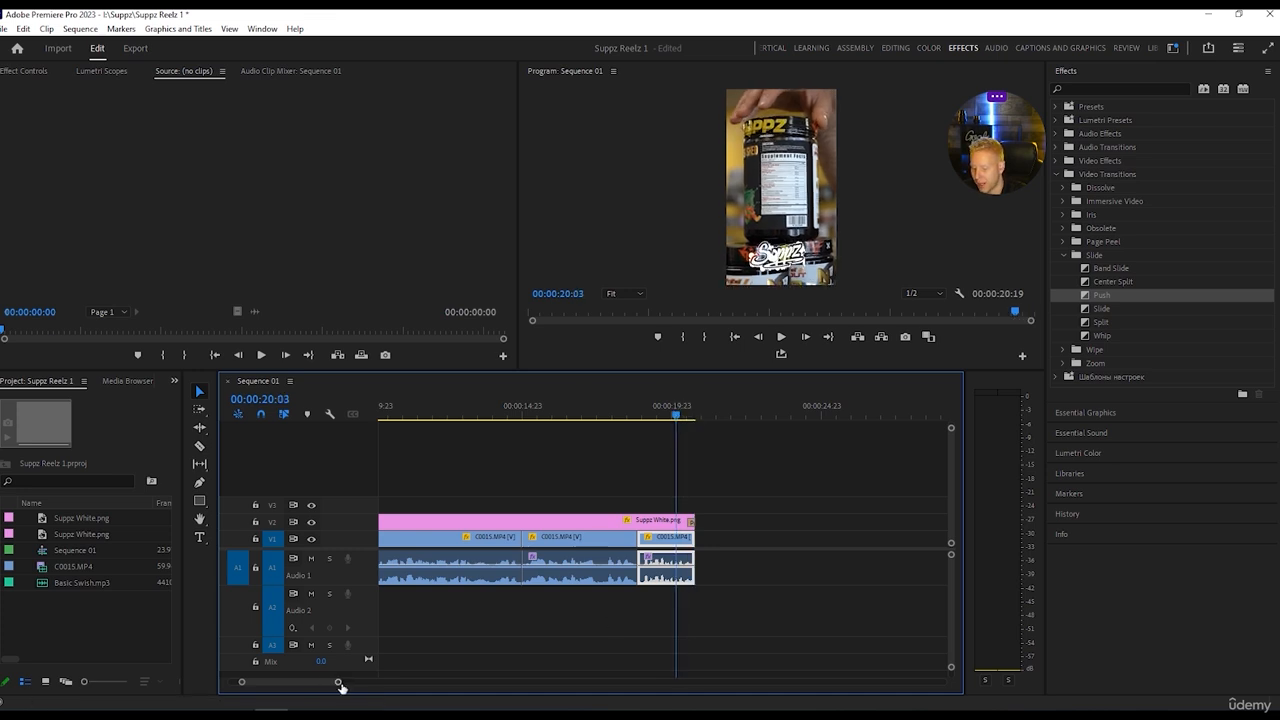
pyautogui.moveTo(340, 686); pyautogui.dragTo(480, 683)
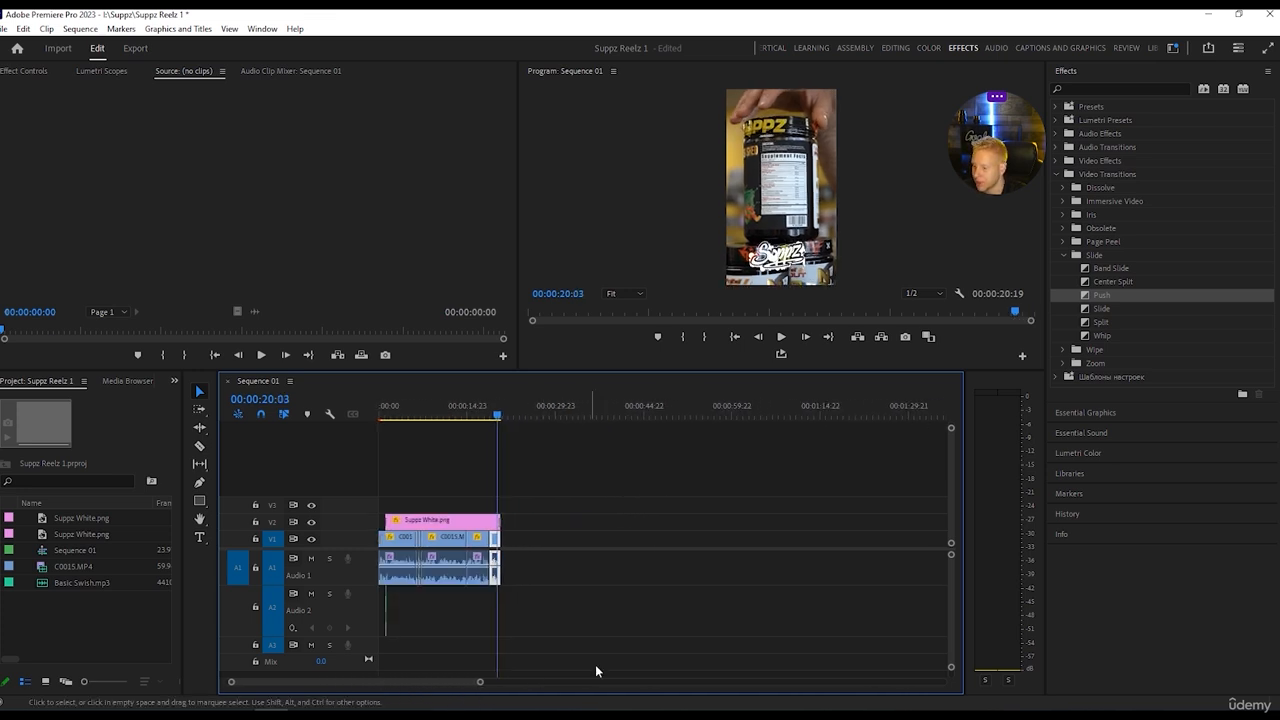
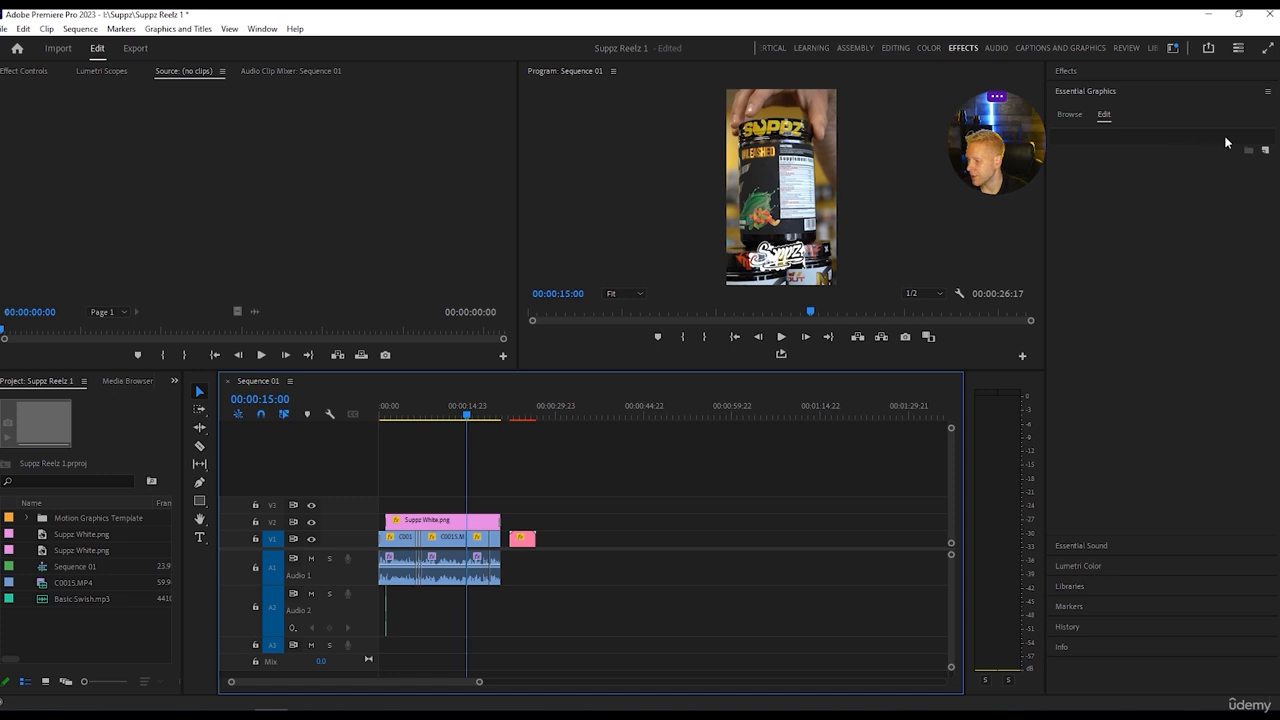
# Close the gap before the Speedy Logo clip on track V1 and place the playhead over it at 00:00:22:00.
pyautogui.click(1068, 115)
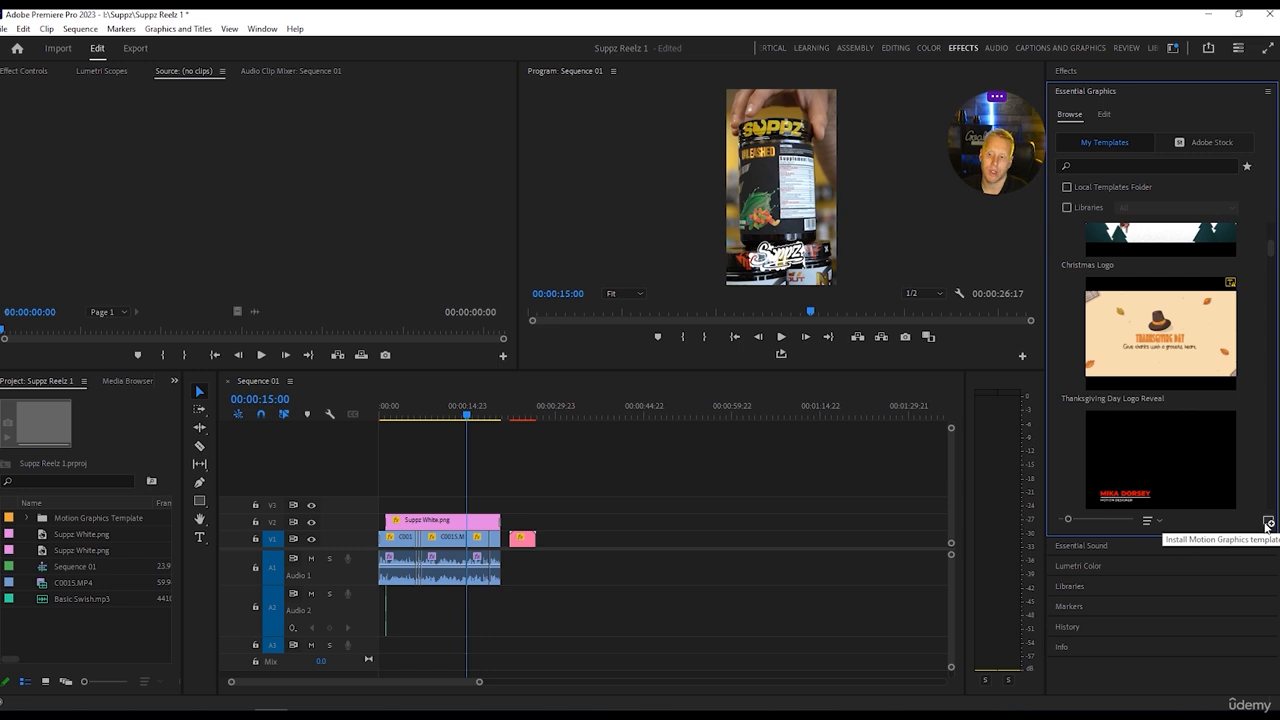
pyautogui.moveTo(532, 539); pyautogui.dragTo(520, 543)
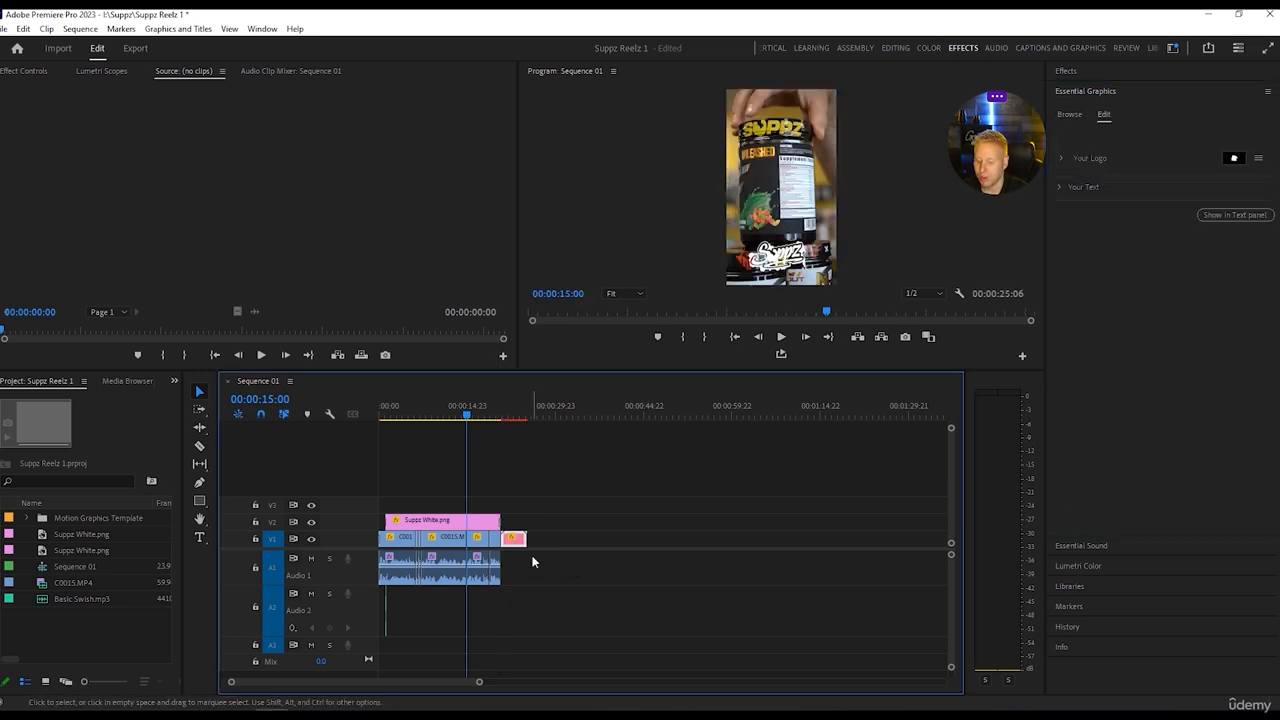
pyautogui.click(465, 419)
pyautogui.moveTo(467, 419); pyautogui.dragTo(508, 419)
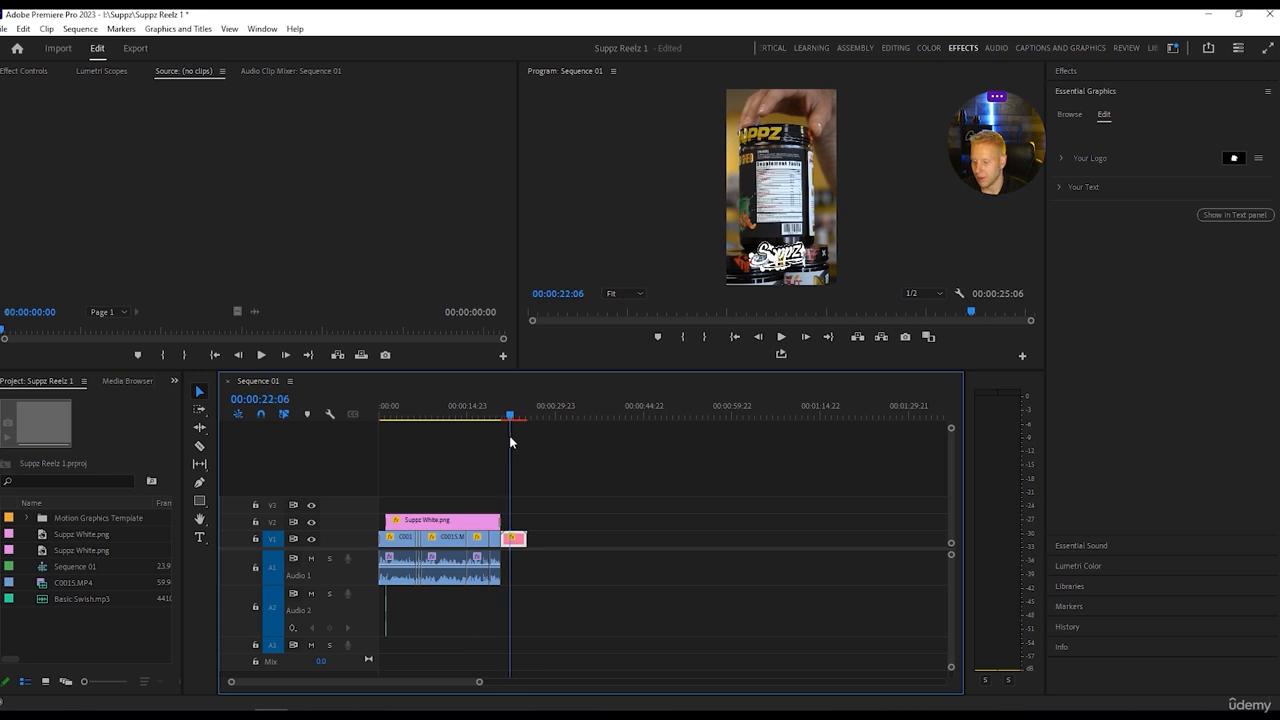
# Clear the TAGLINE HERE placeholder from the Speedy Logo template's text.
pyautogui.click(1058, 194)
pyautogui.click(1062, 188)
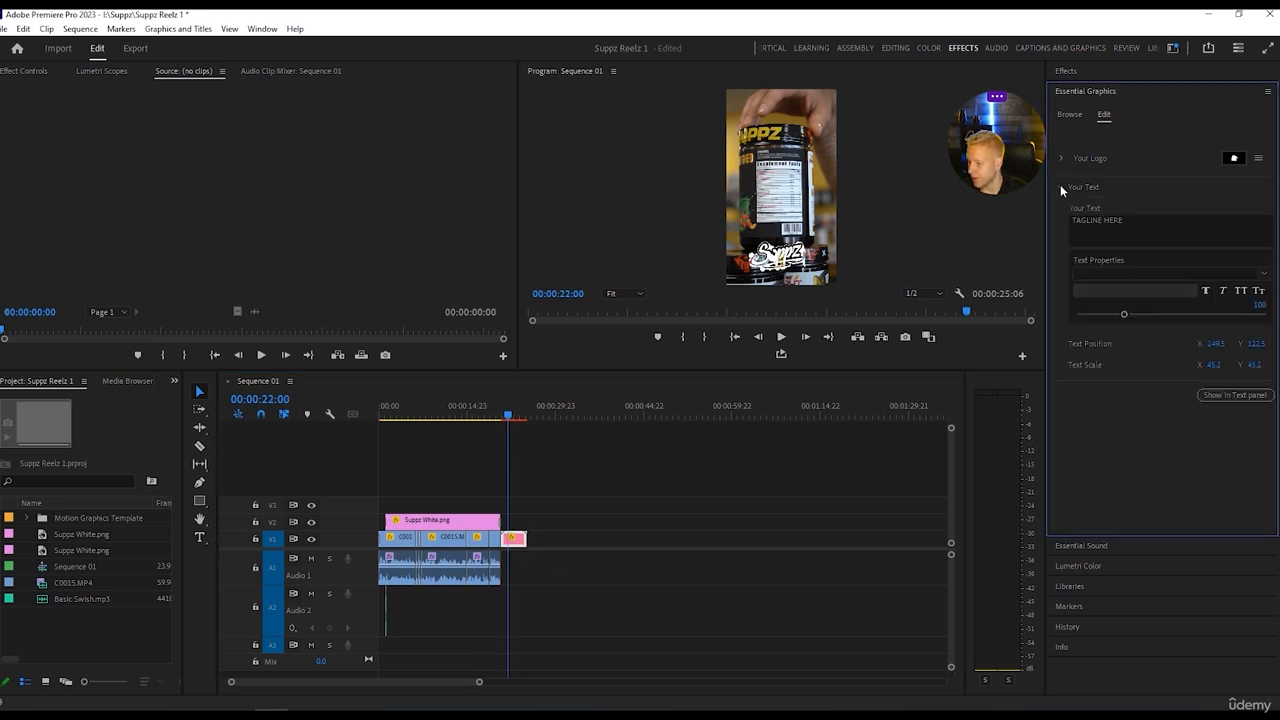
pyautogui.click(1147, 219)
pyautogui.press('BackSpace')
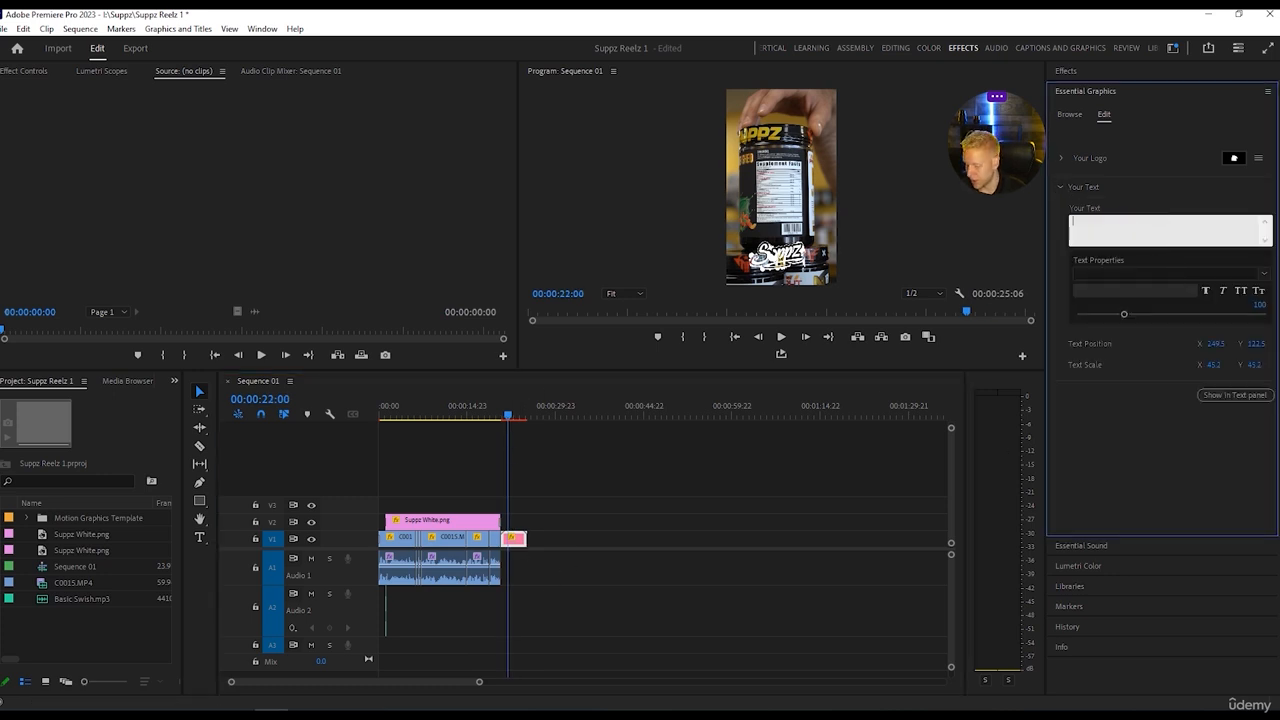
pyautogui.click(1106, 193)
# Expand the template's logo settings and import Suppz New Logo.png into the project.
pyautogui.click(1063, 159)
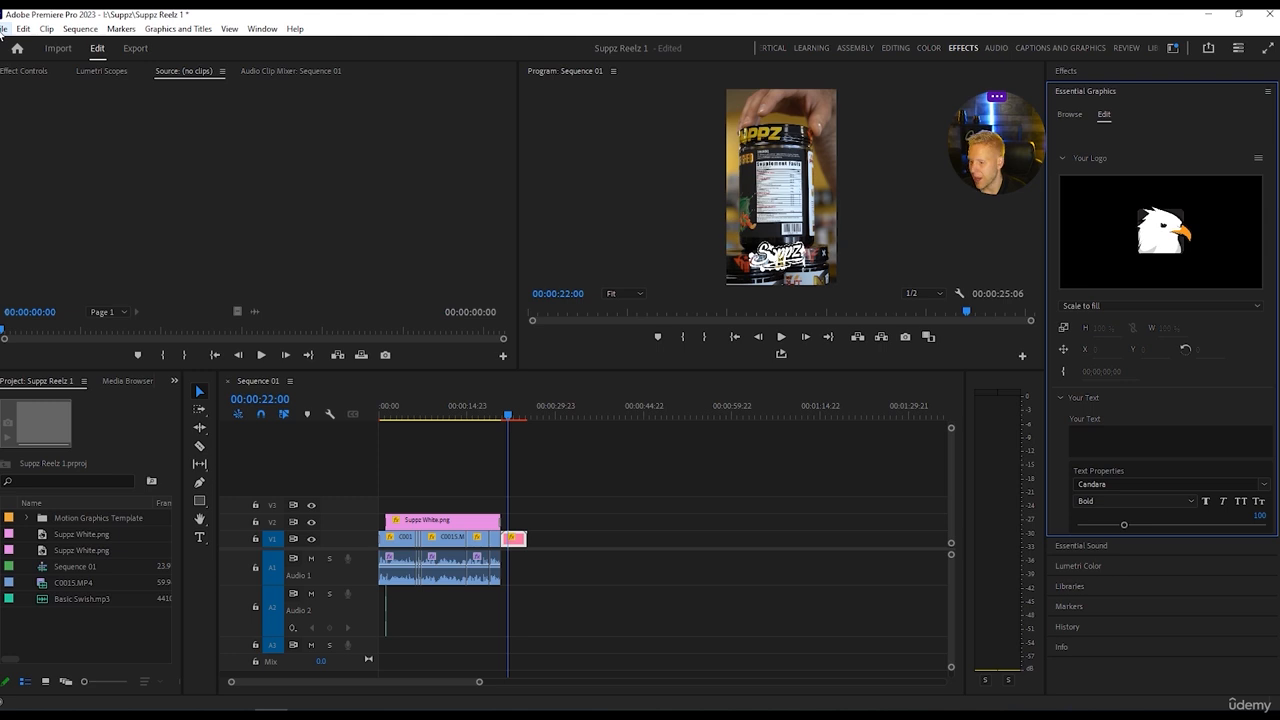
pyautogui.click(2, 31)
pyautogui.click(62, 415)
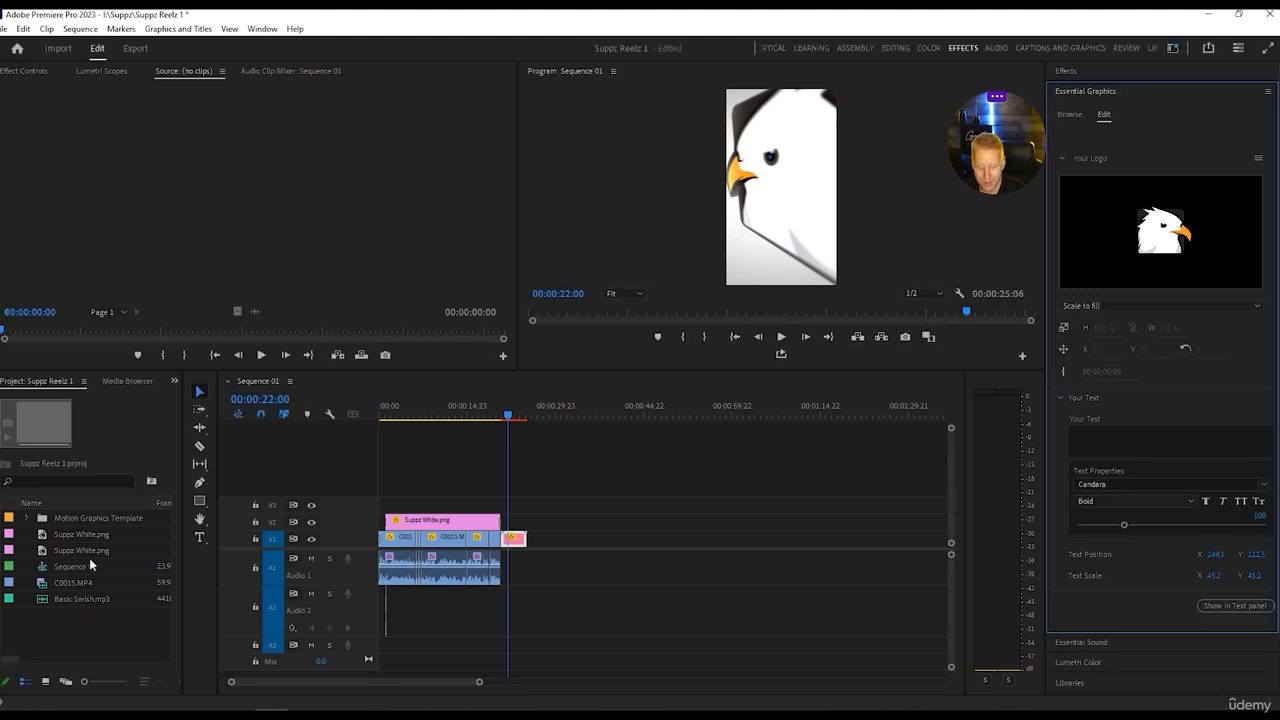
pyautogui.click(5, 28)
pyautogui.click(30, 414)
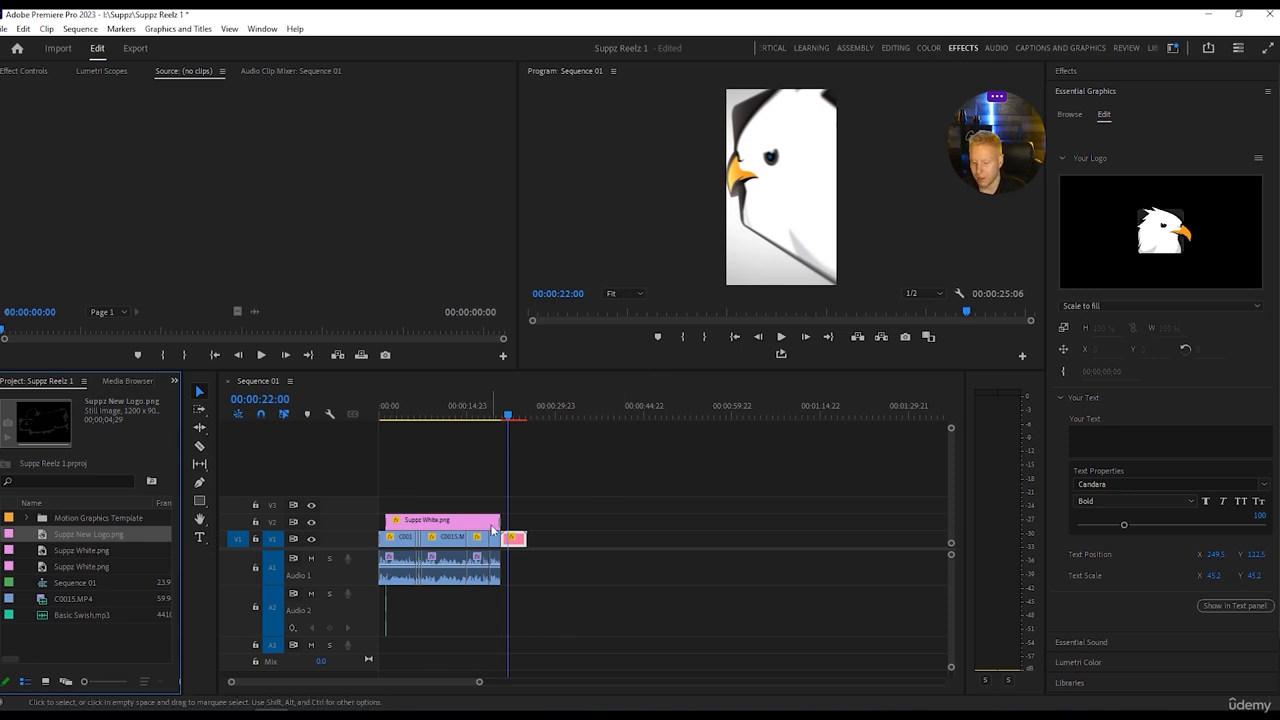
# Replace the eagle in the Speedy Logo template with Suppz New Logo.png and save the project.
pyautogui.moveTo(81, 540); pyautogui.dragTo(1163, 258)
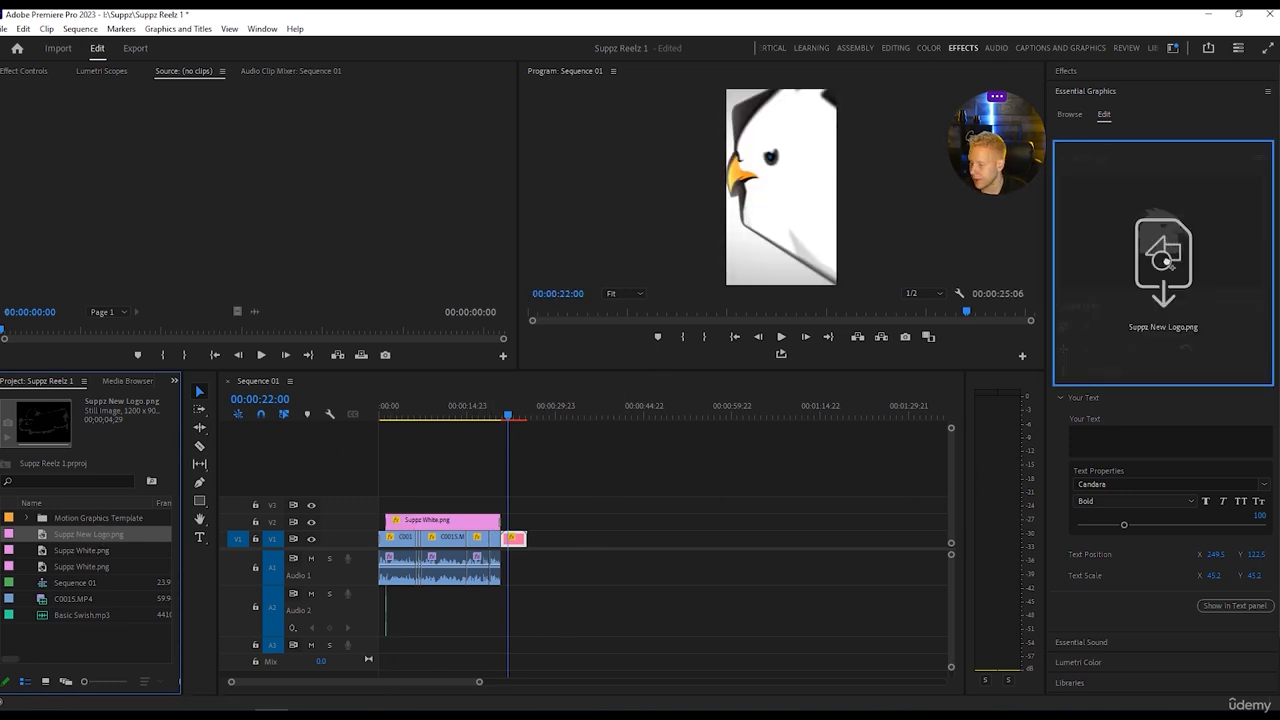
pyautogui.moveTo(1155, 214); pyautogui.dragTo(1160, 232)
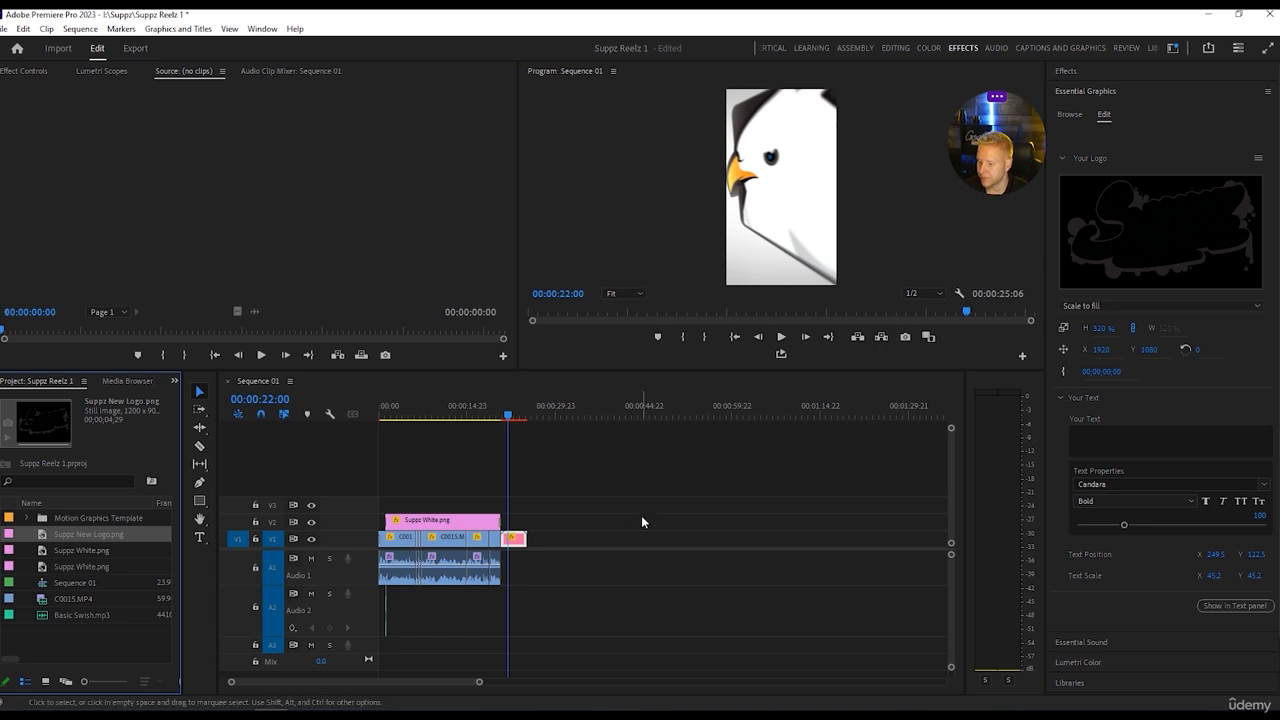
pyautogui.moveTo(479, 686); pyautogui.dragTo(409, 686)
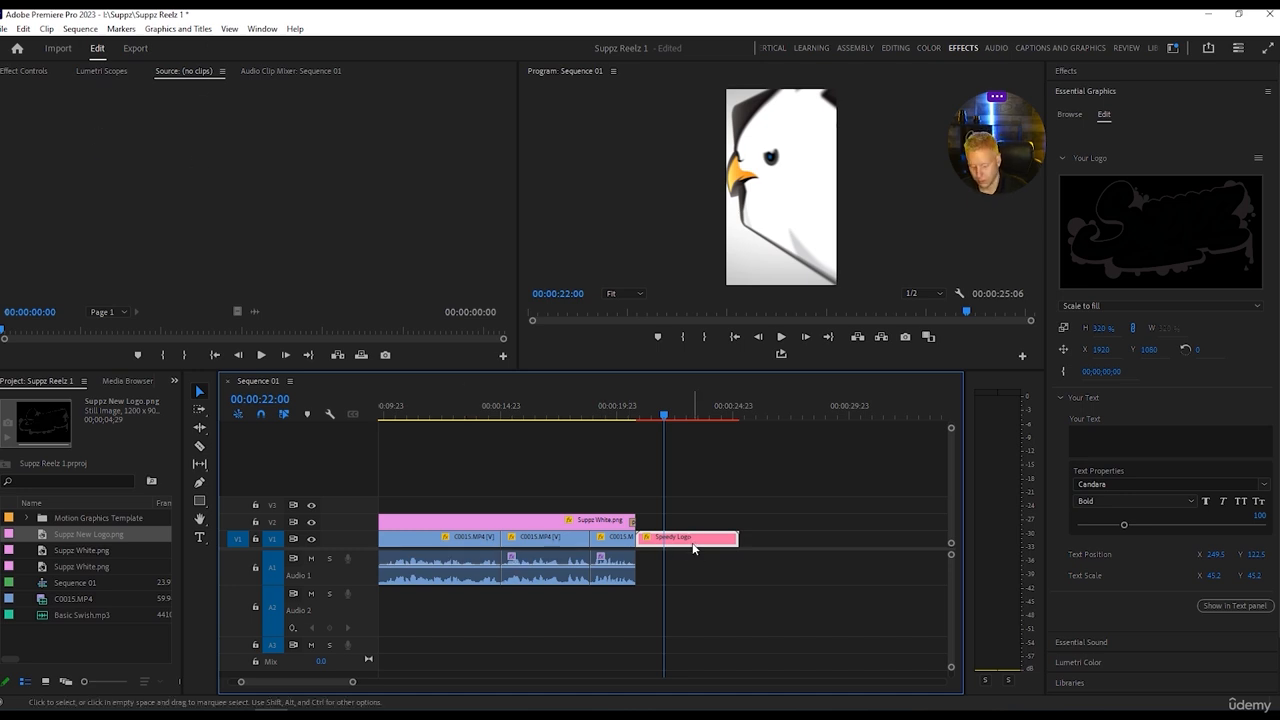
pyautogui.hotkey('ctrl', 's')
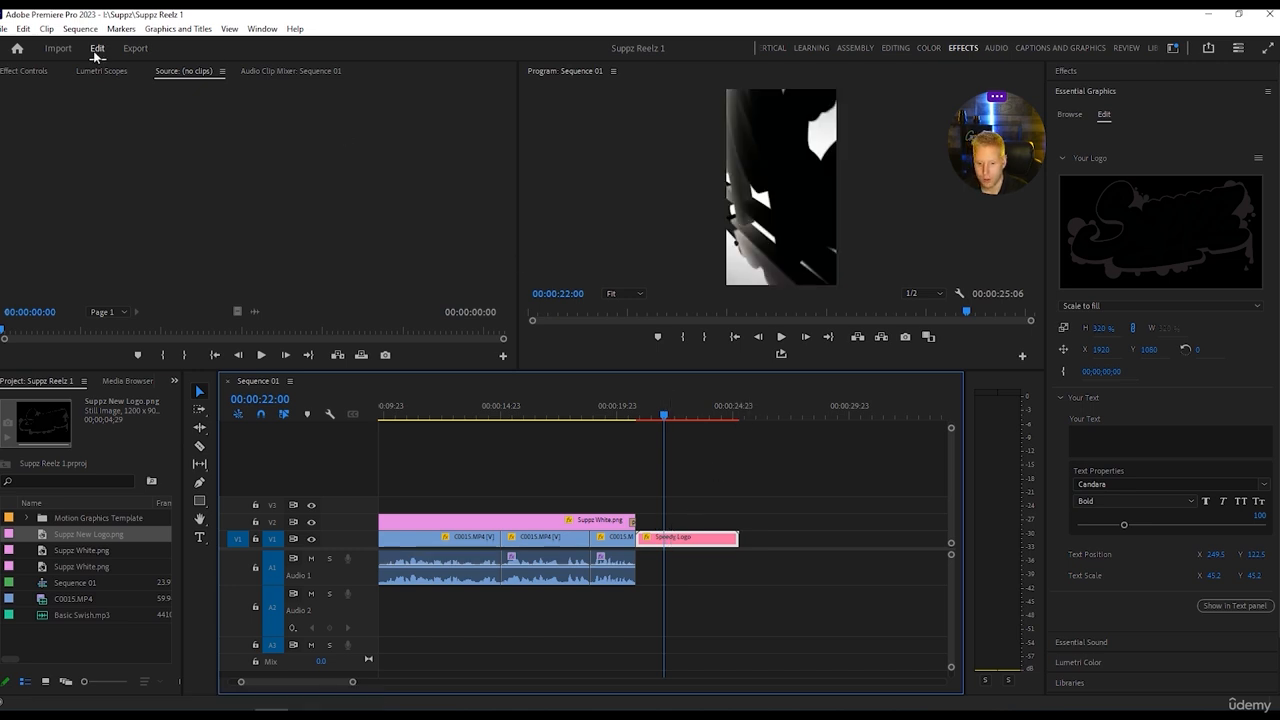
# Switch to the Editing workspace and set the Speedy Logo clip's scale to 32 to fit the vertical frame's width.
pyautogui.click(897, 49)
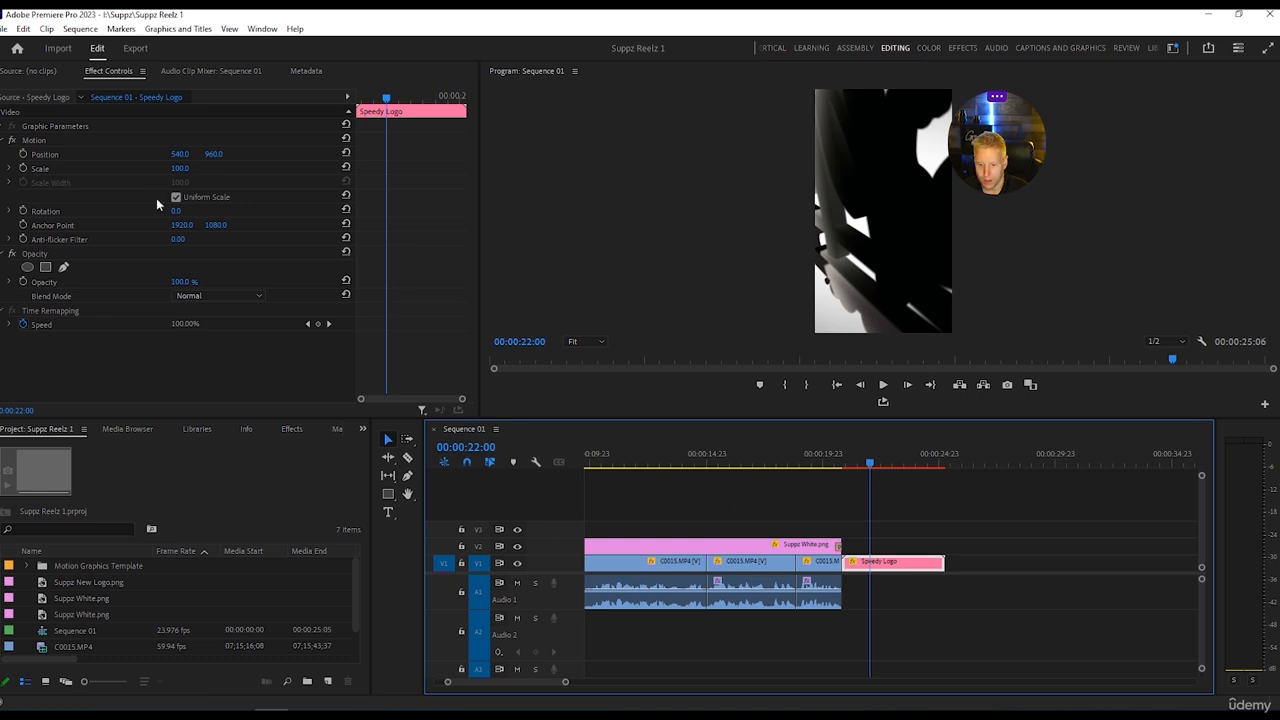
pyautogui.write('34')
pyautogui.press('Return')
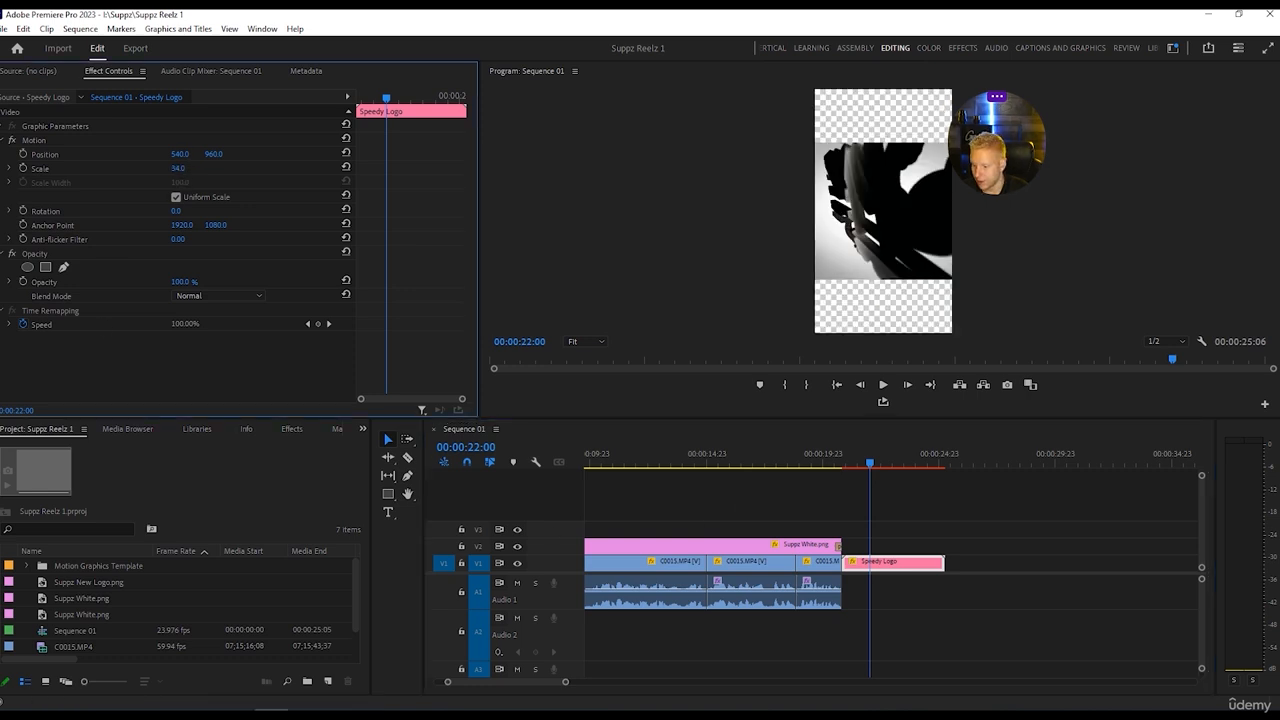
pyautogui.moveTo(178, 168); pyautogui.dragTo(144, 168)
pyautogui.click(178, 168)
pyautogui.write('32')
pyautogui.press('Return')
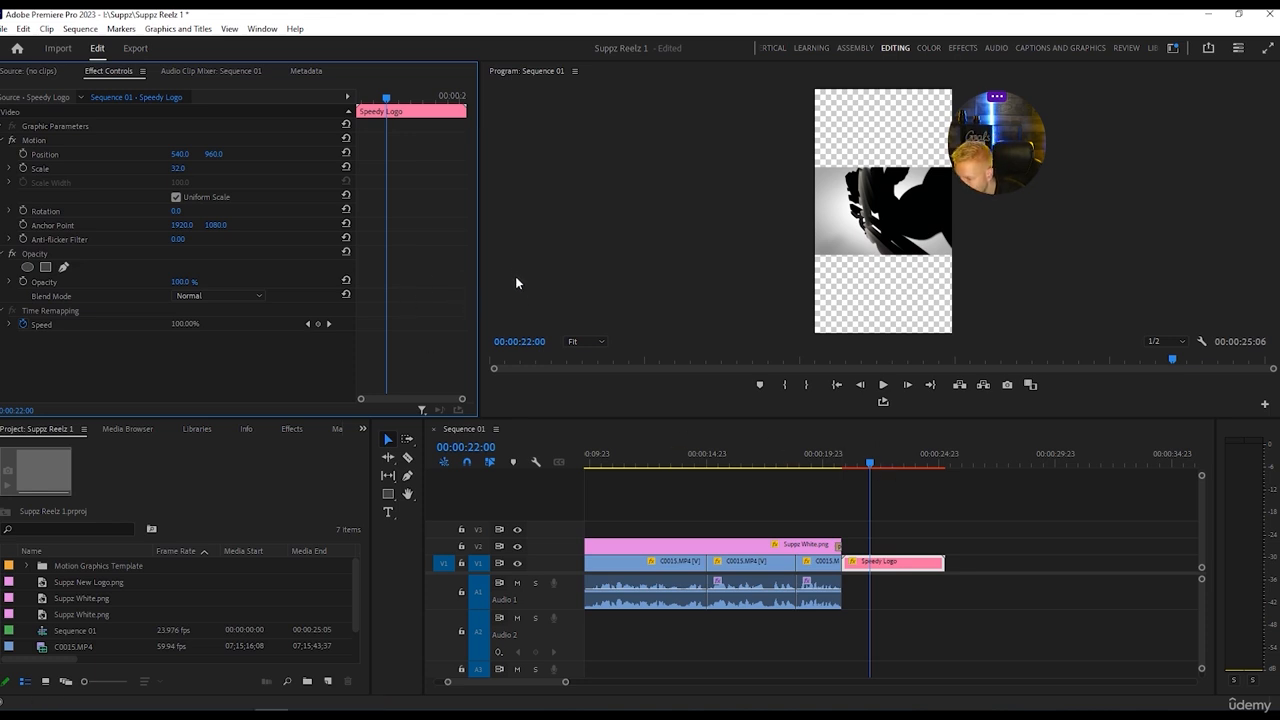
pyautogui.moveTo(989, 163); pyautogui.dragTo(1049, 161)
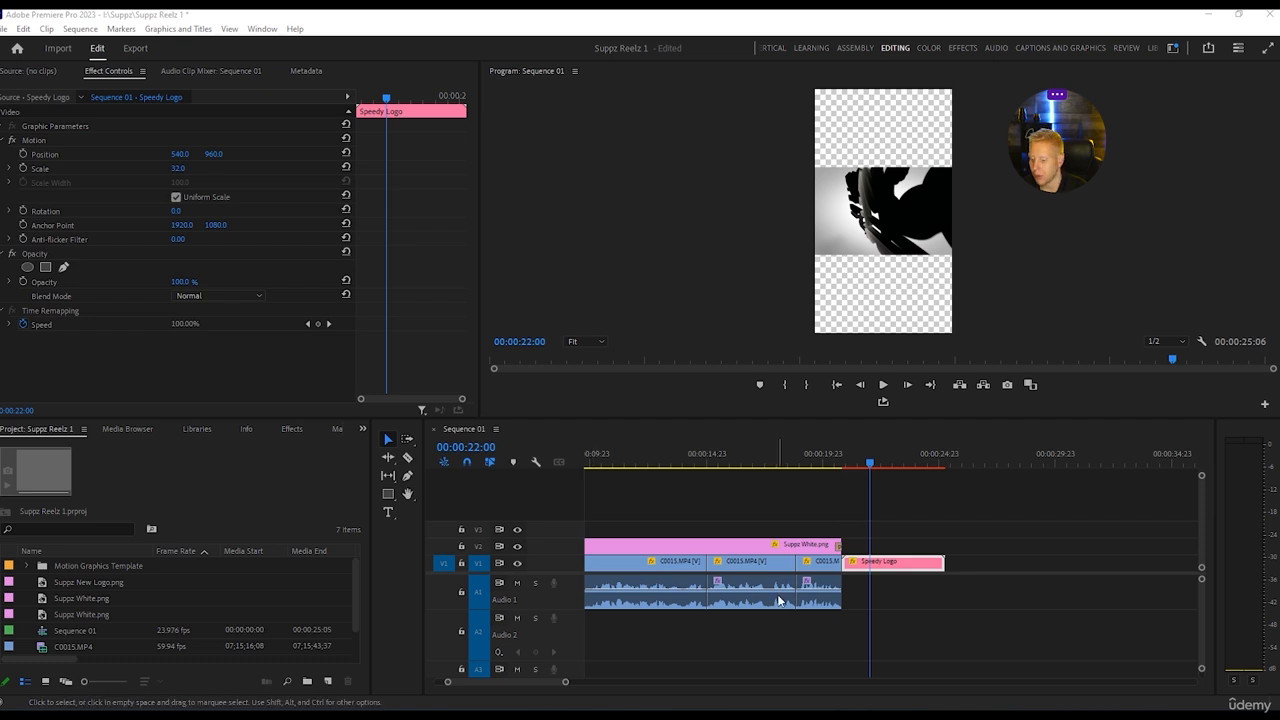
# Render the selected Speedy Logo clip and preview its animation.
pyautogui.click(4, 28)
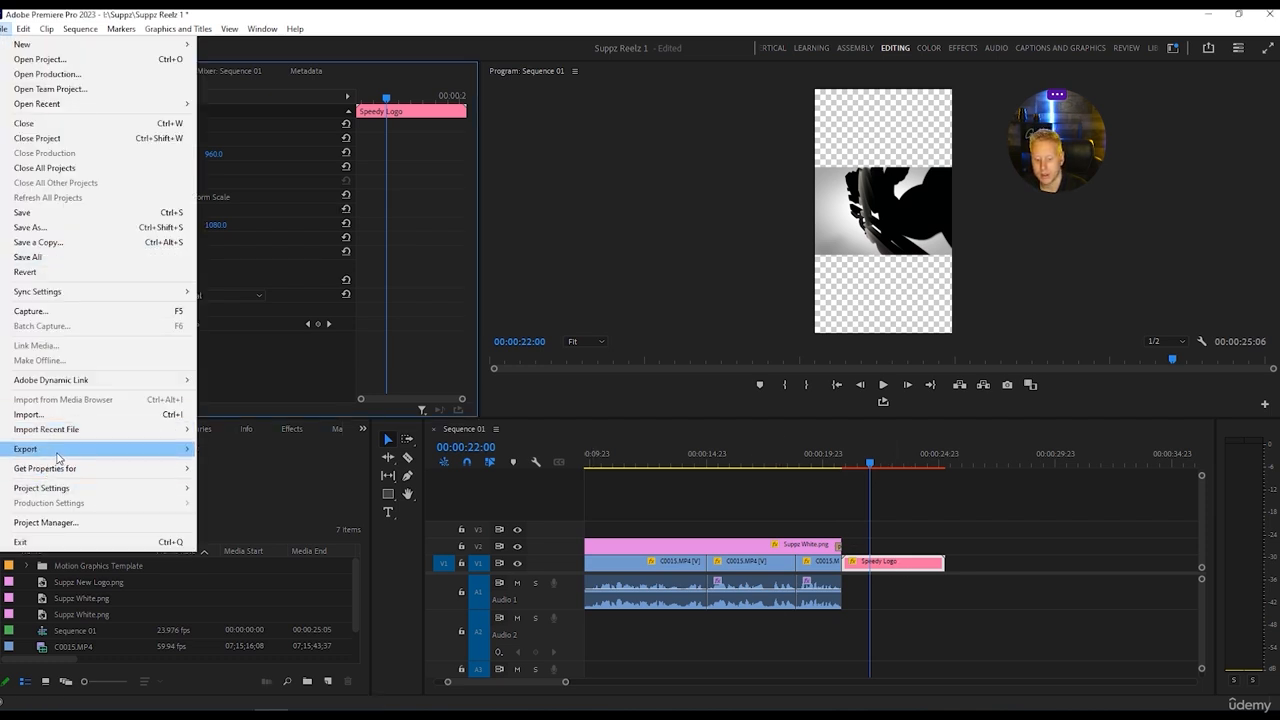
pyautogui.moveTo(58, 456)
pyautogui.moveTo(80, 30)
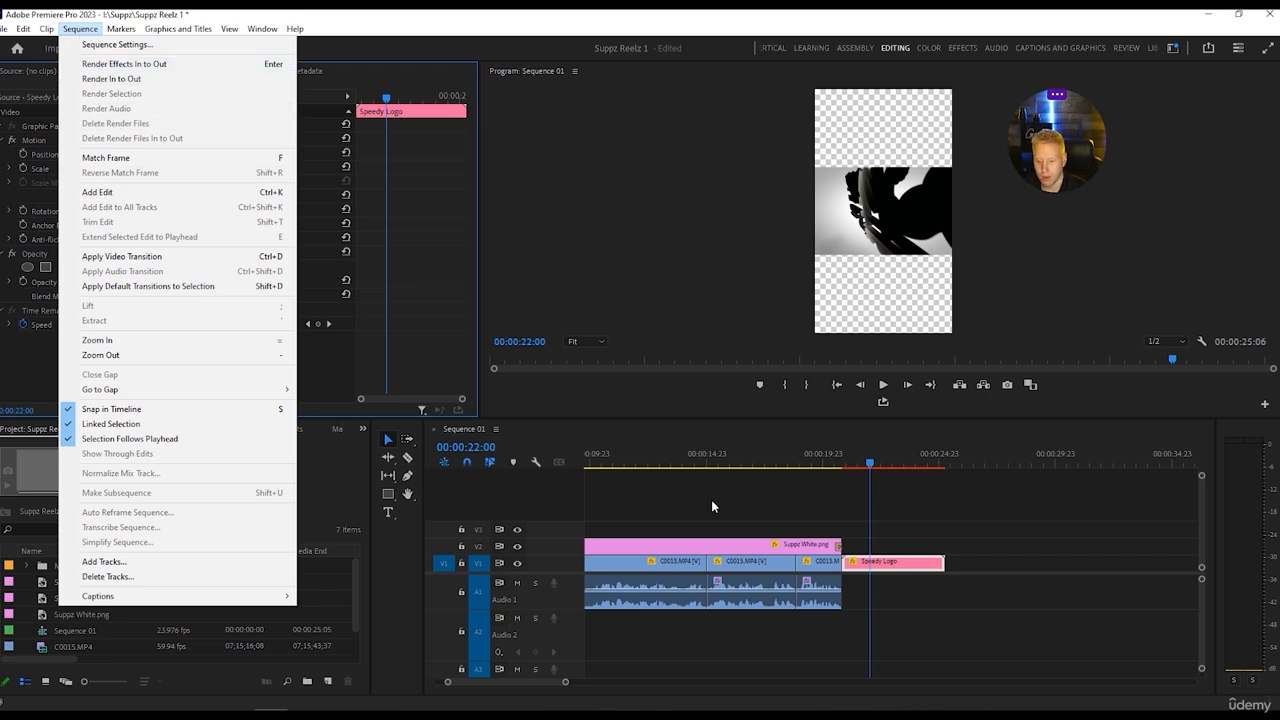
pyautogui.click(924, 596)
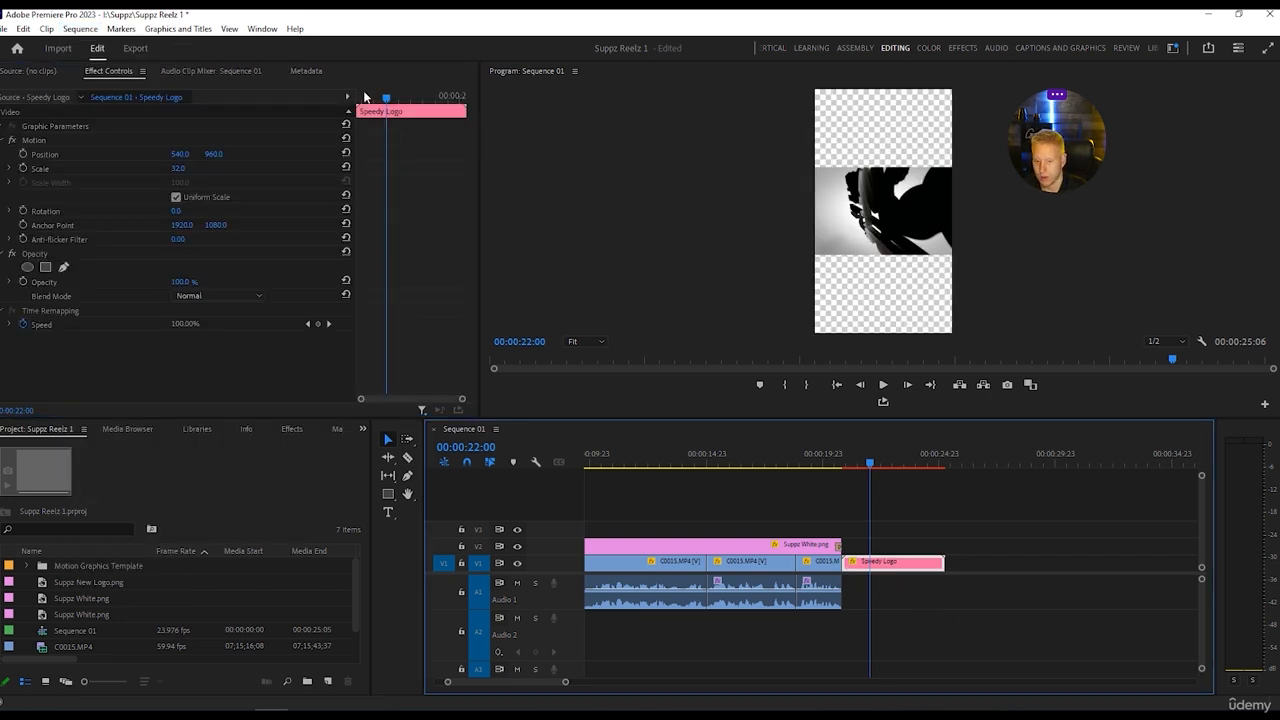
pyautogui.click(80, 28)
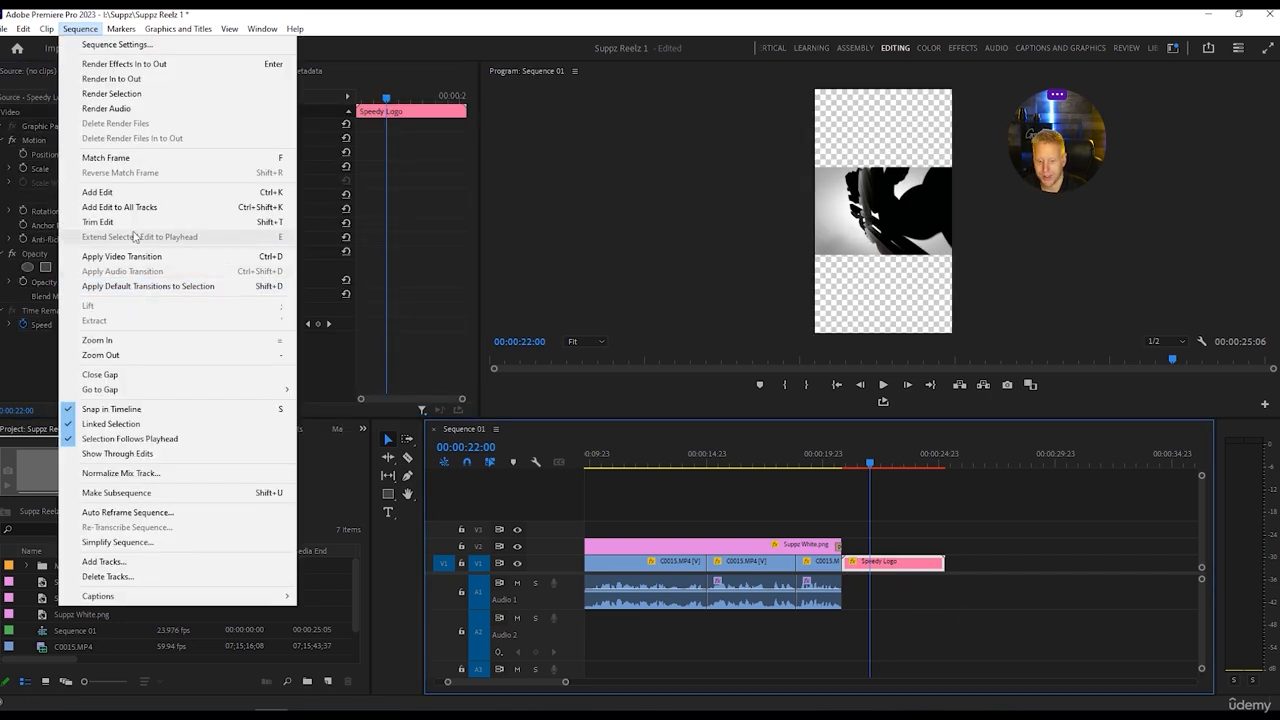
pyautogui.click(112, 93)
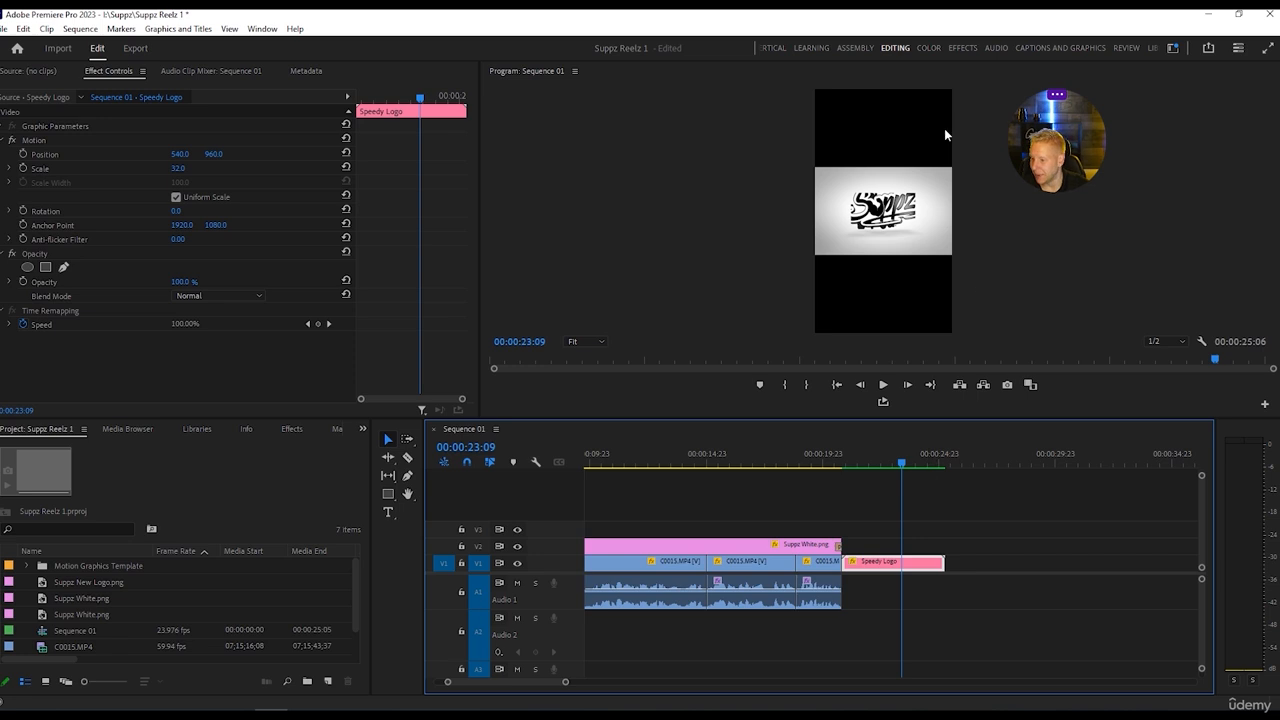
# Switch to the Captions and Graphics workspace and set the template's logo scaling to Scale to fit.
pyautogui.click(1060, 48)
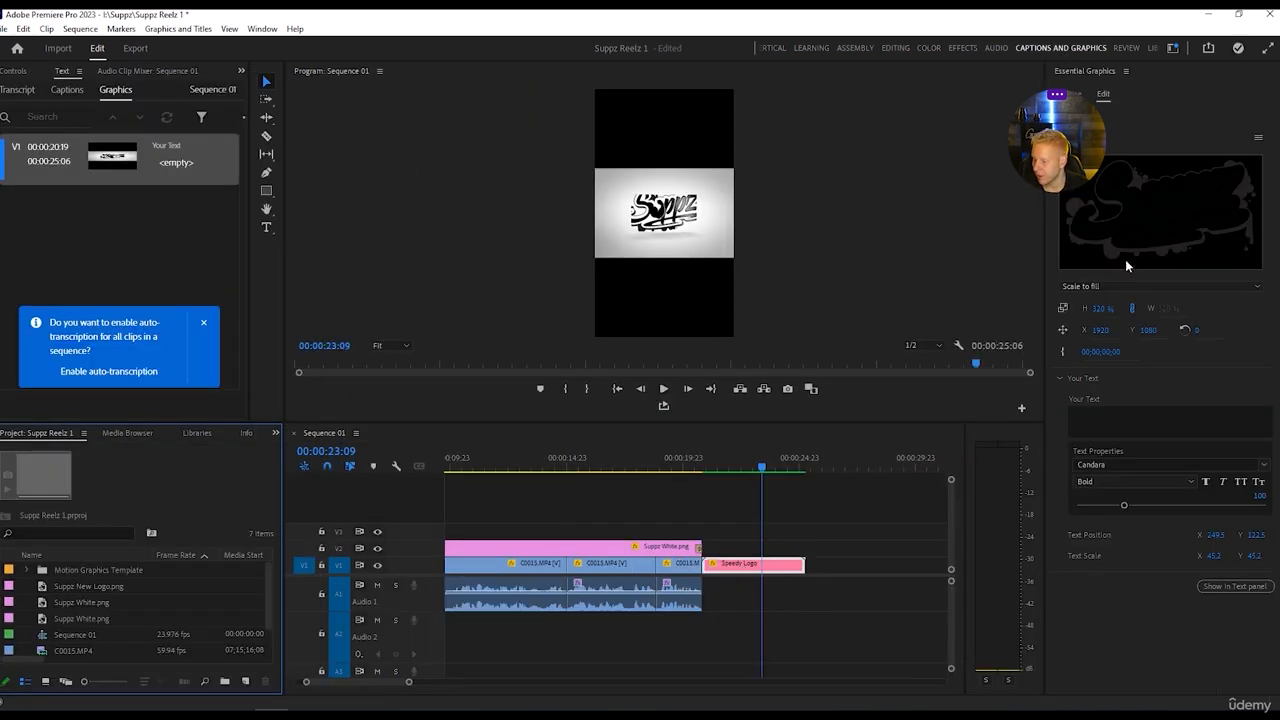
pyautogui.click(1240, 286)
pyautogui.click(1198, 315)
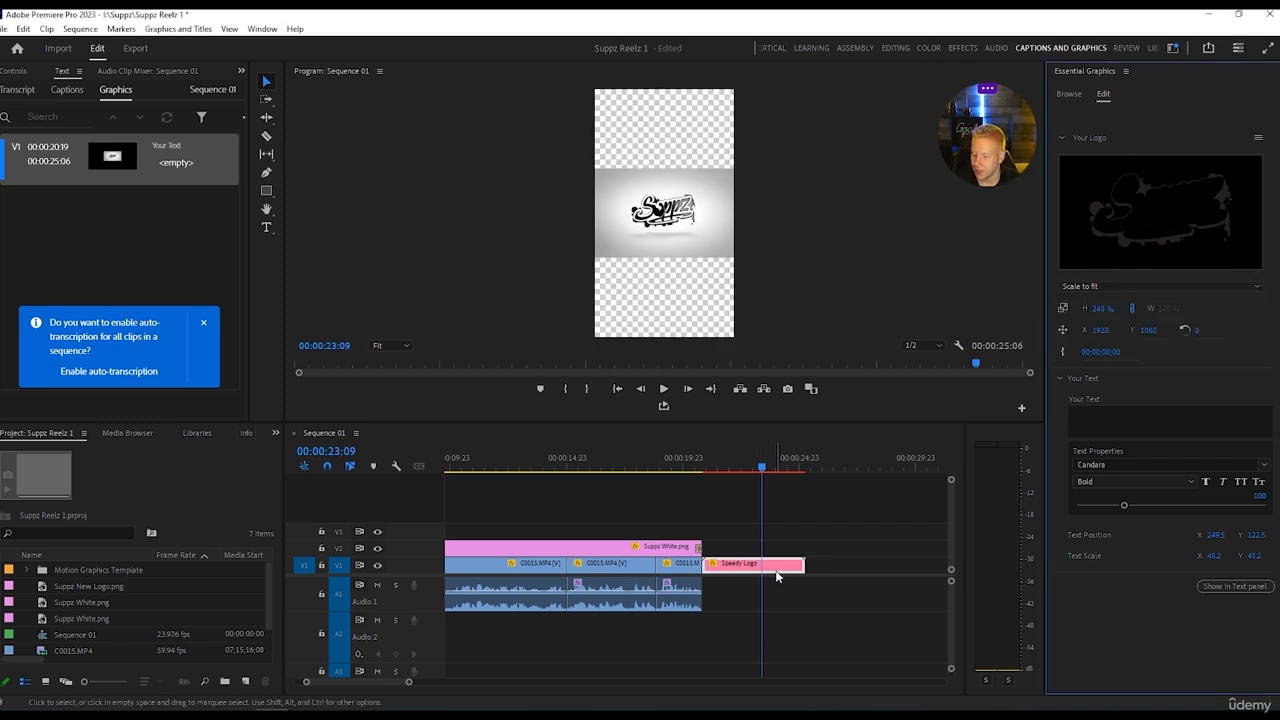
# Render the Speedy Logo selection again and play back the resized logo animation.
pyautogui.click(84, 30)
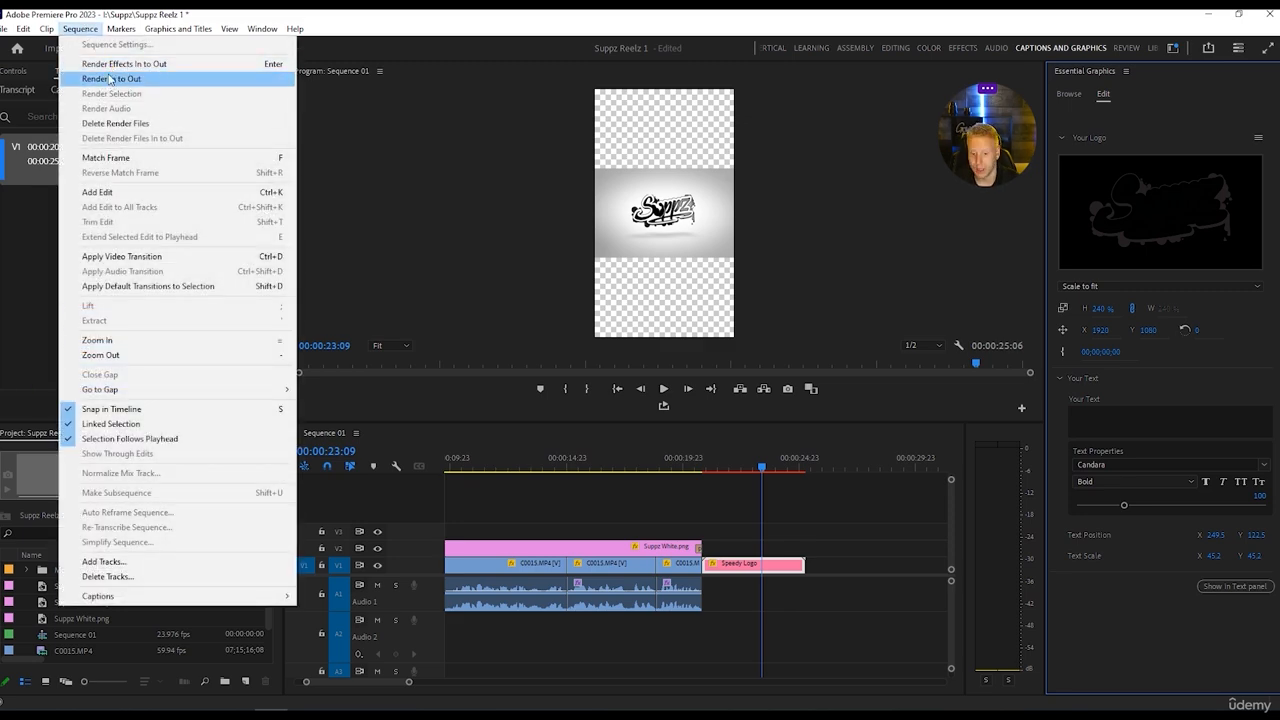
pyautogui.click(86, 31)
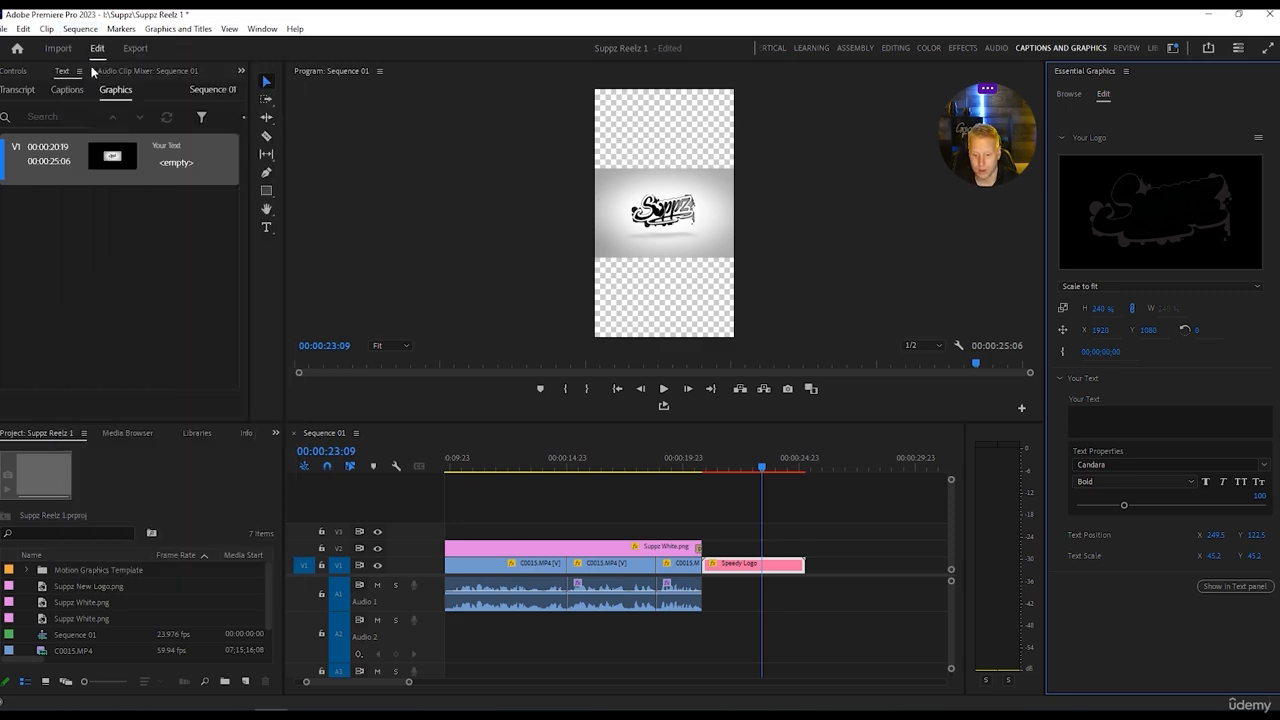
pyautogui.click(785, 595)
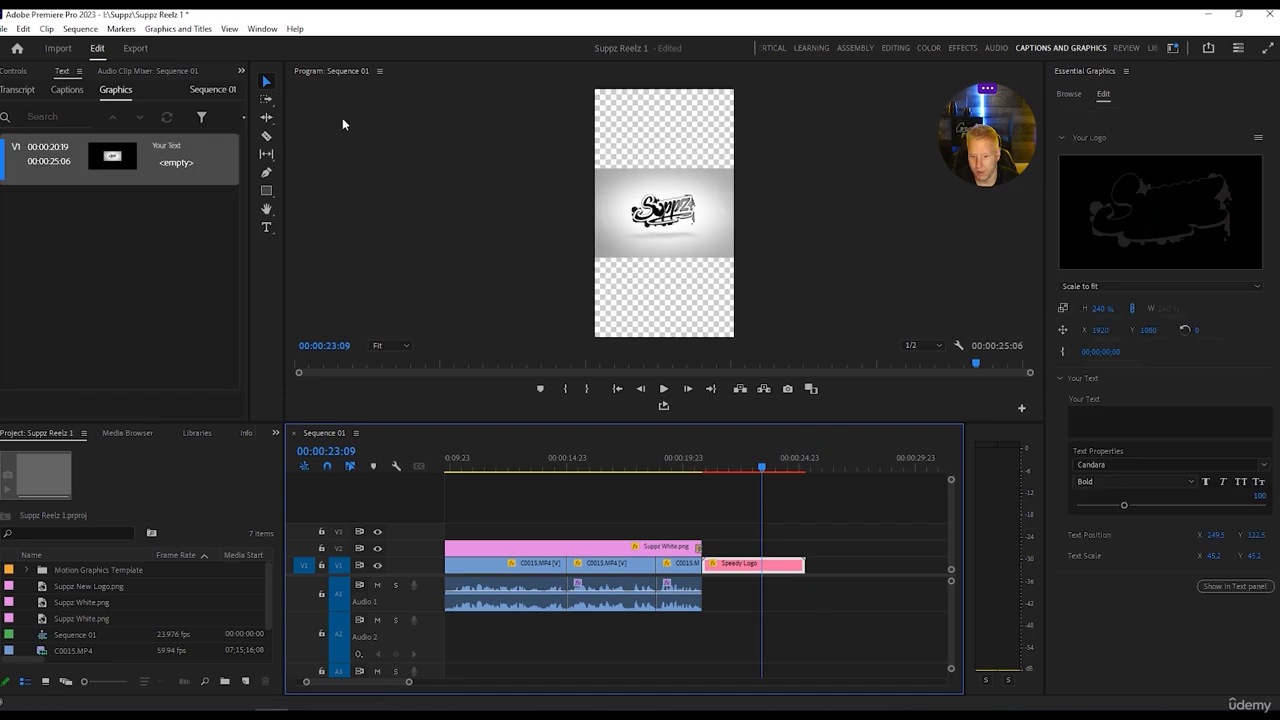
pyautogui.click(61, 33)
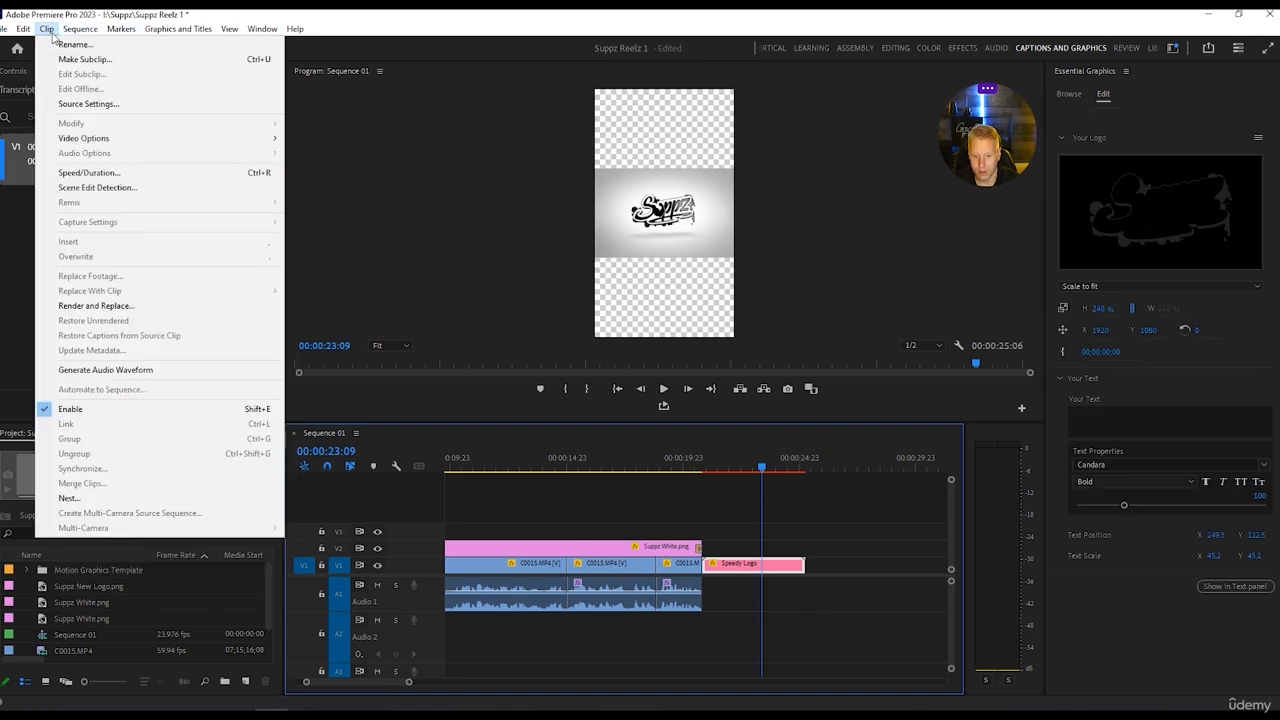
pyautogui.moveTo(119, 33)
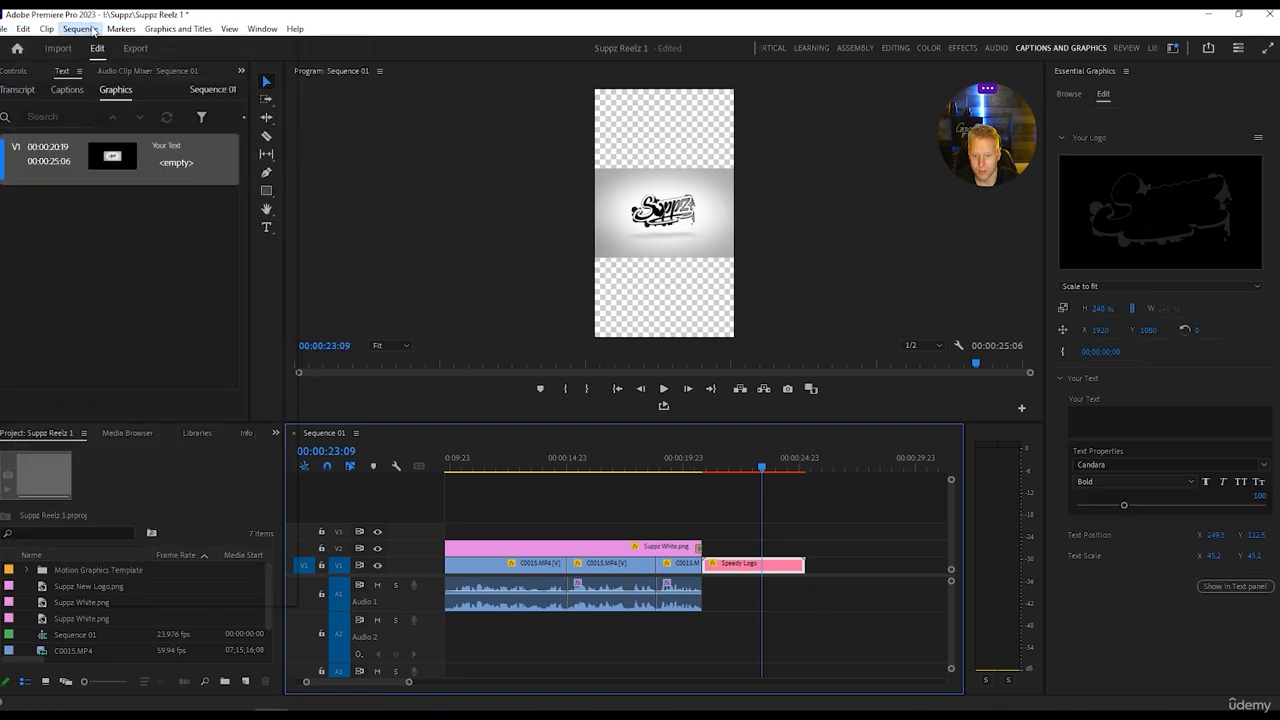
pyautogui.click(107, 94)
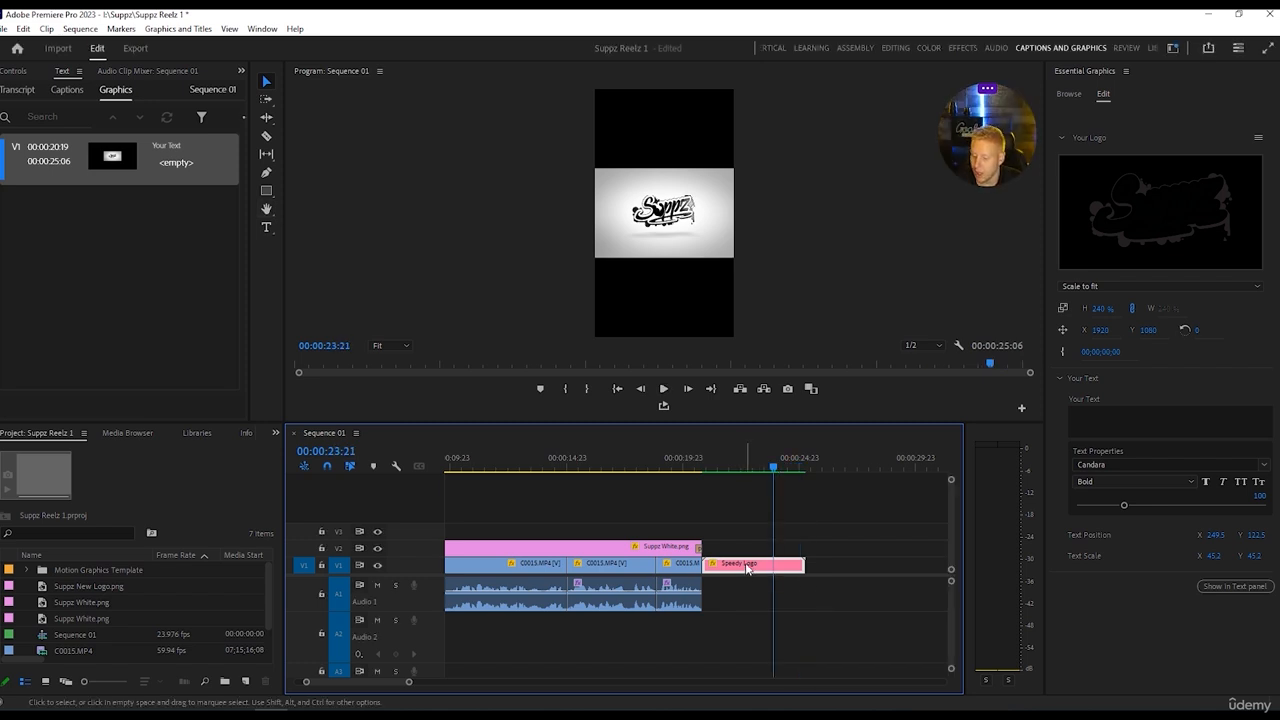
# Duplicate the Speedy Logo clip onto track V2 and set the V1 copy's scale to 322 in the Editing workspace.
pyautogui.moveTo(747, 567); pyautogui.dragTo(749, 566)
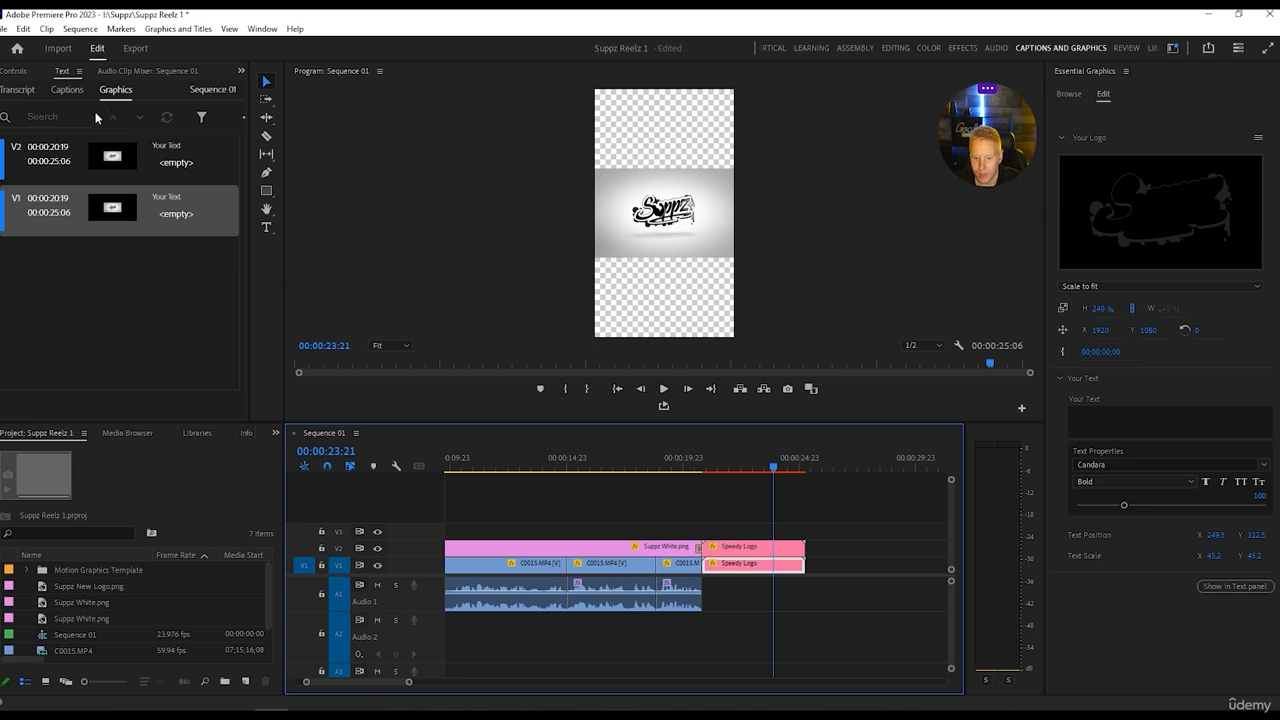
pyautogui.click(893, 48)
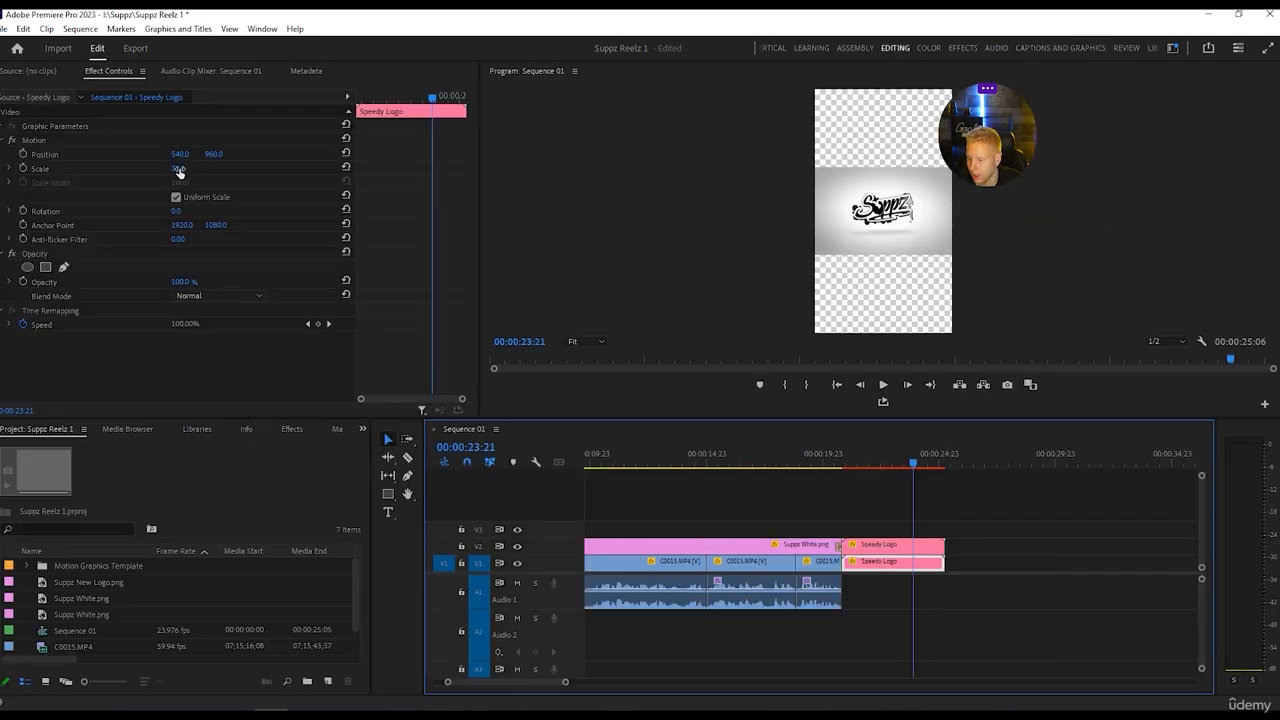
pyautogui.moveTo(179, 170); pyautogui.dragTo(260, 170)
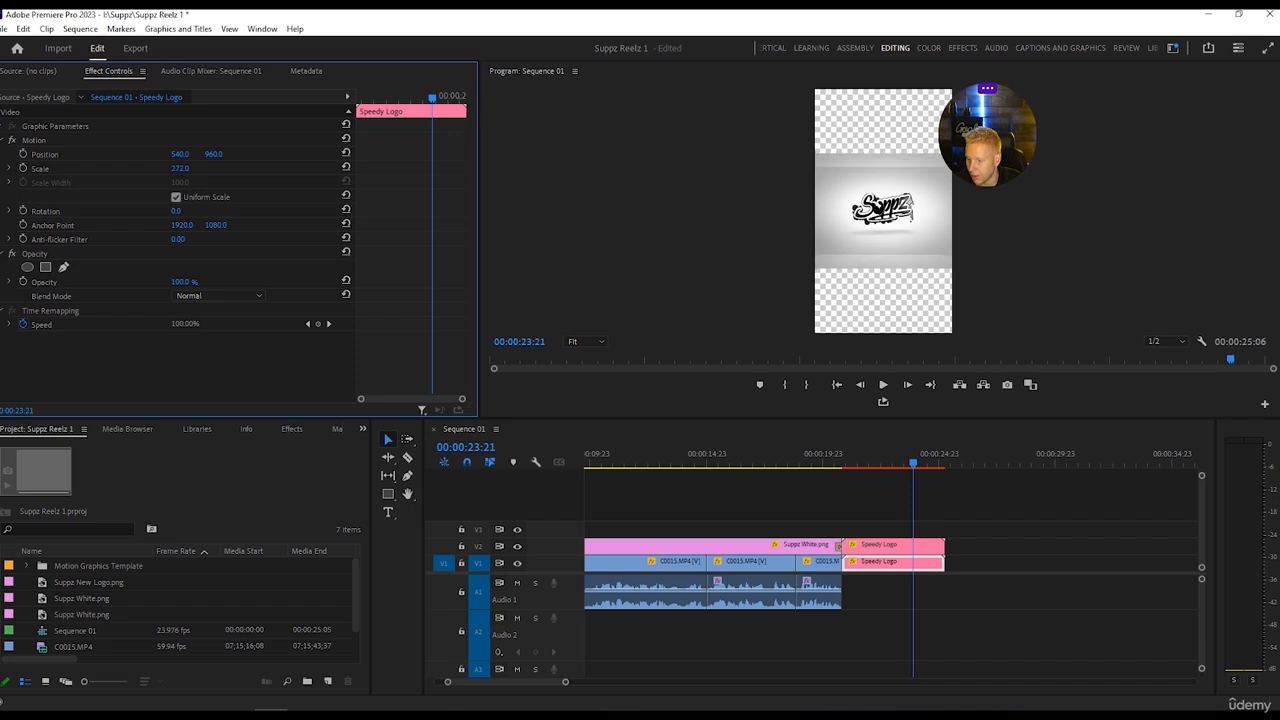
pyautogui.moveTo(179, 168); pyautogui.dragTo(117, 170)
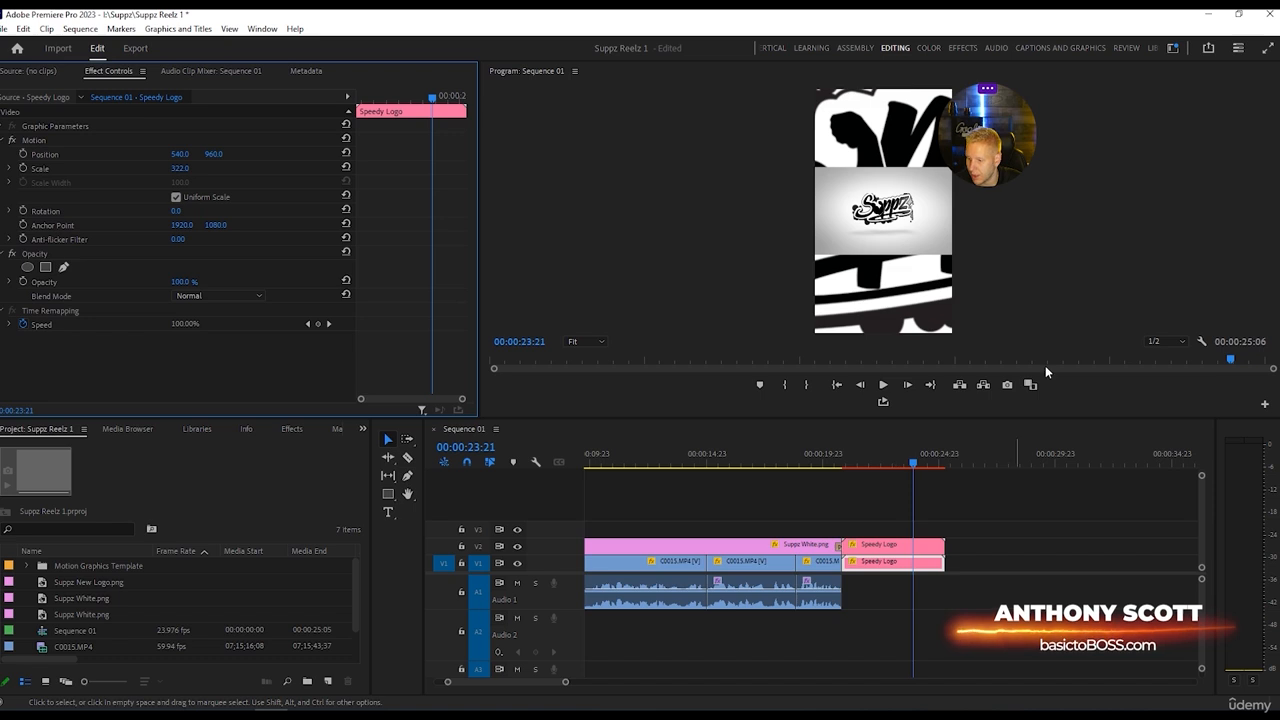
# Apply Gaussian Blur to the Speedy Logo clip on track V1 and raise its blurriness to about 74.
pyautogui.click(961, 48)
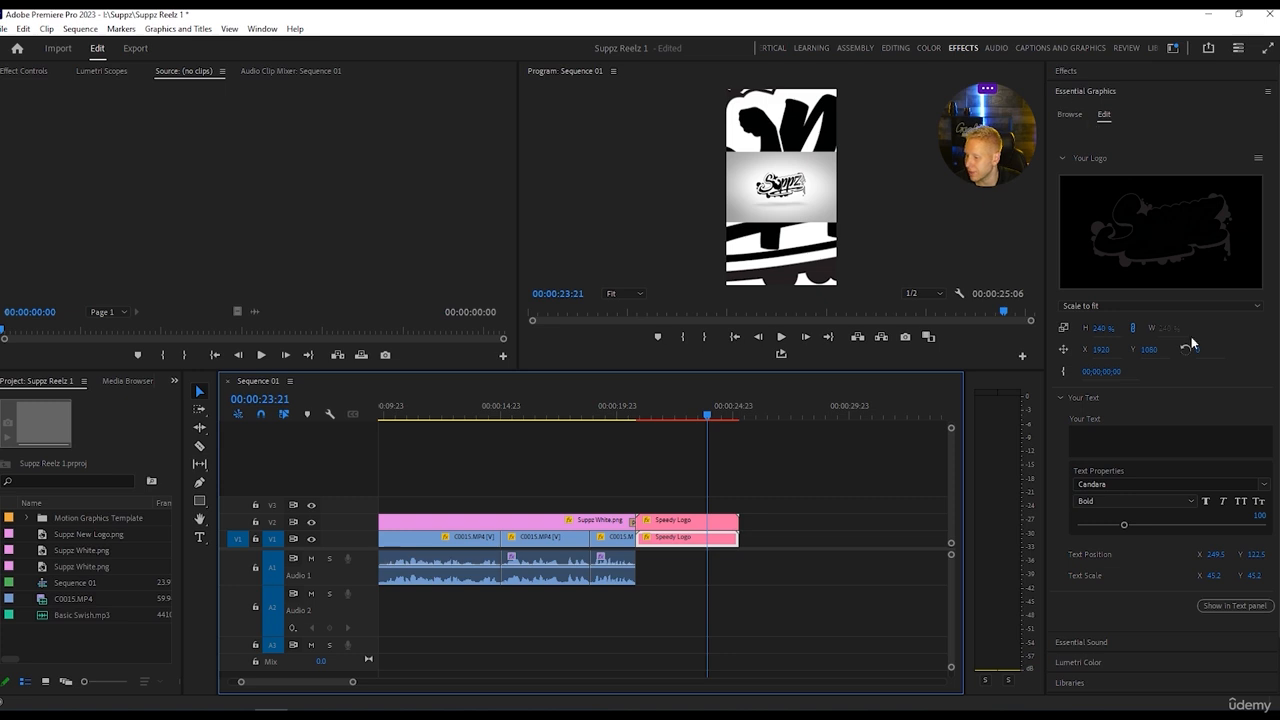
pyautogui.click(1074, 74)
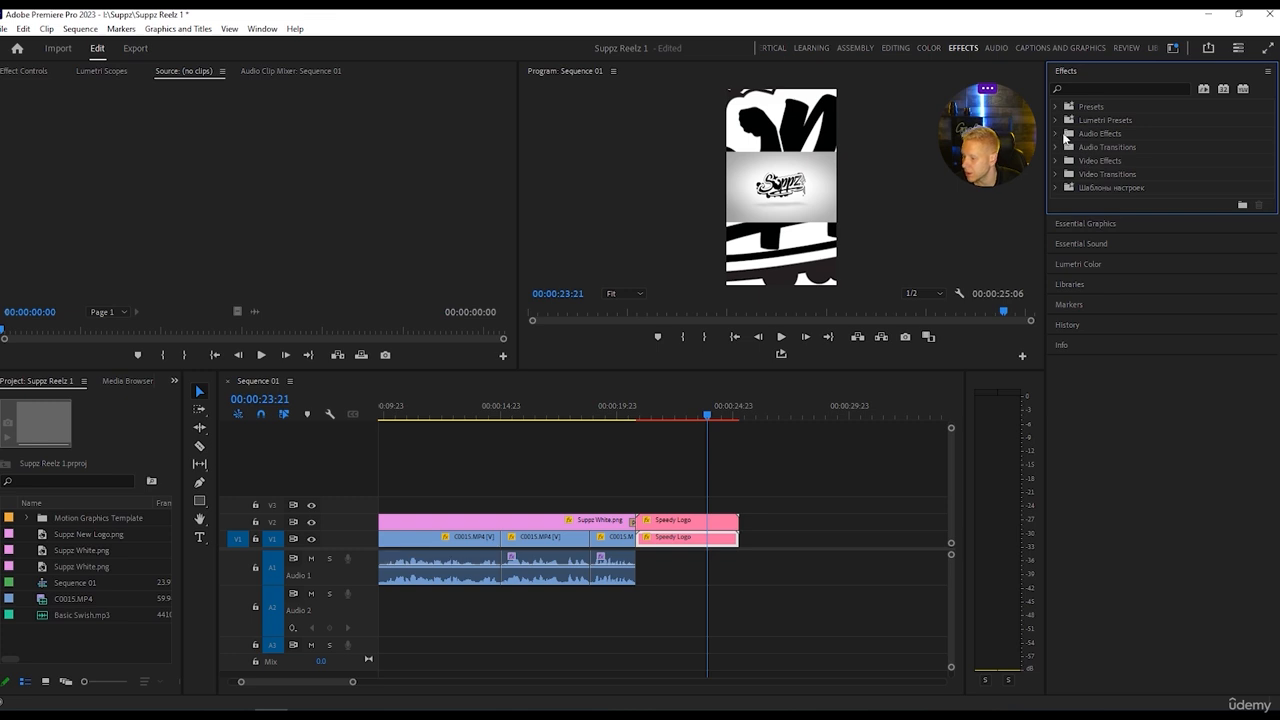
pyautogui.click(1084, 88)
pyautogui.write('blur')
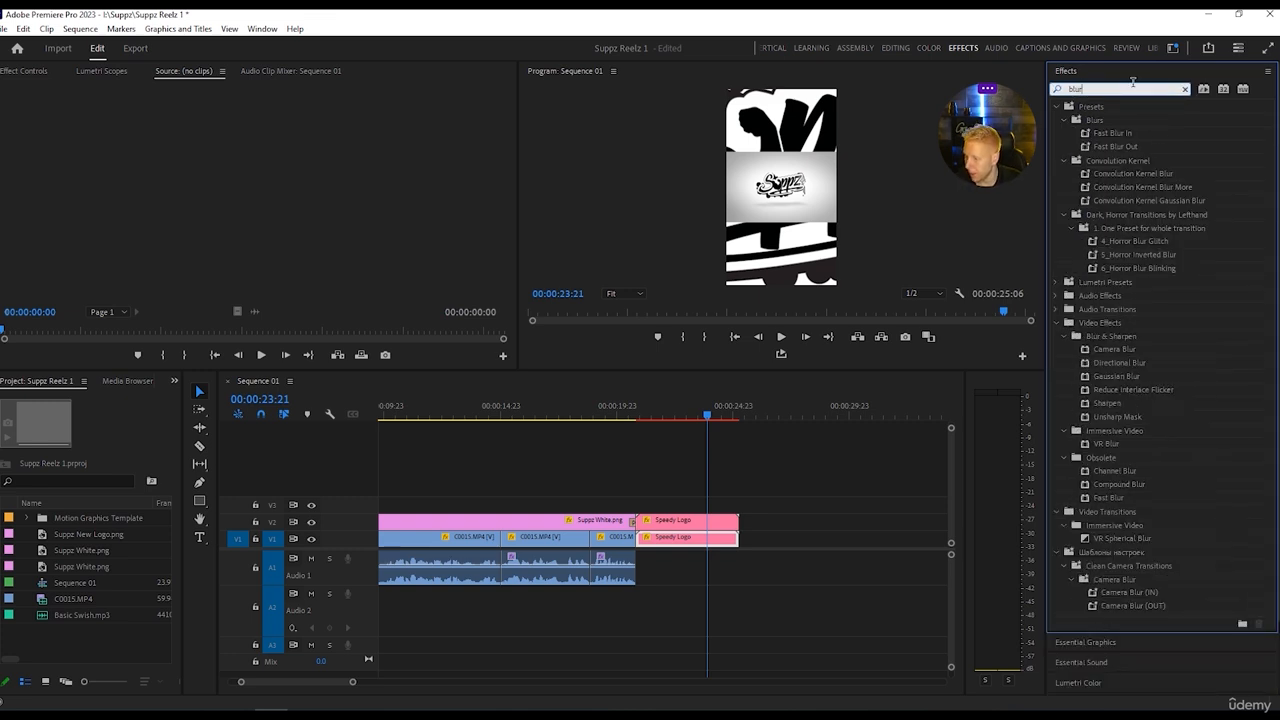
pyautogui.click(1106, 379)
pyautogui.moveTo(1106, 381); pyautogui.dragTo(645, 537)
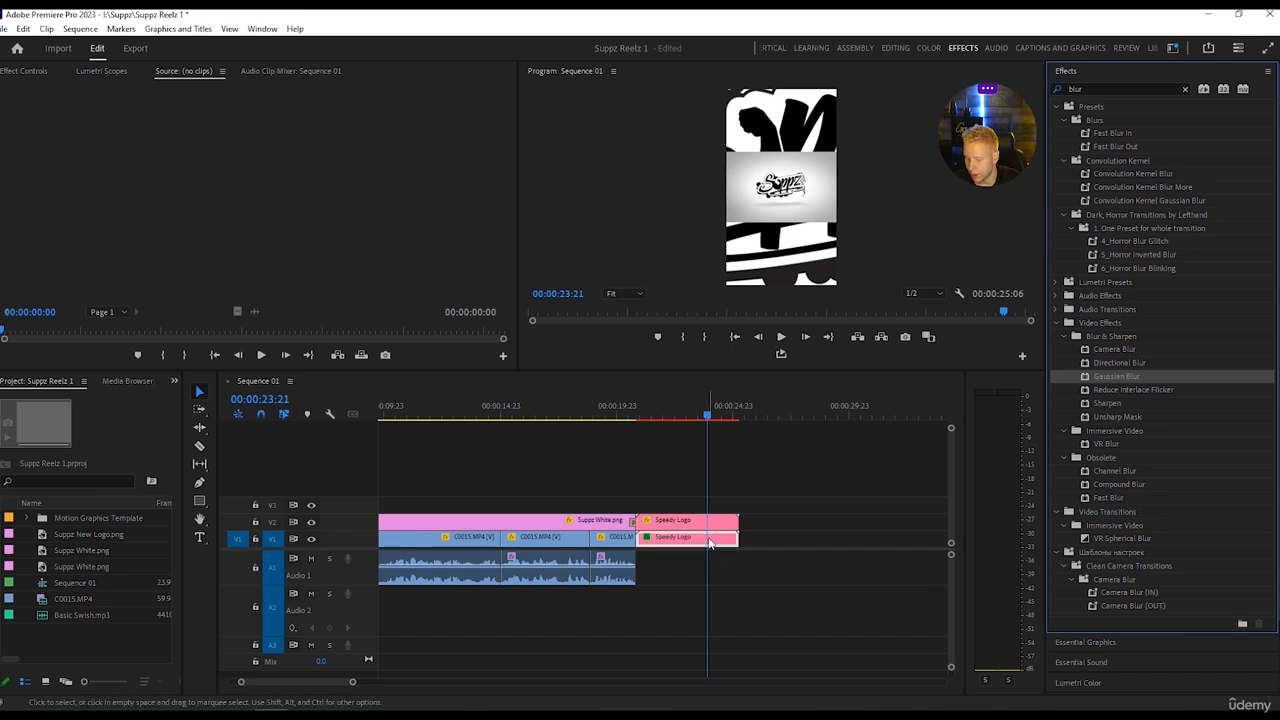
pyautogui.click(896, 48)
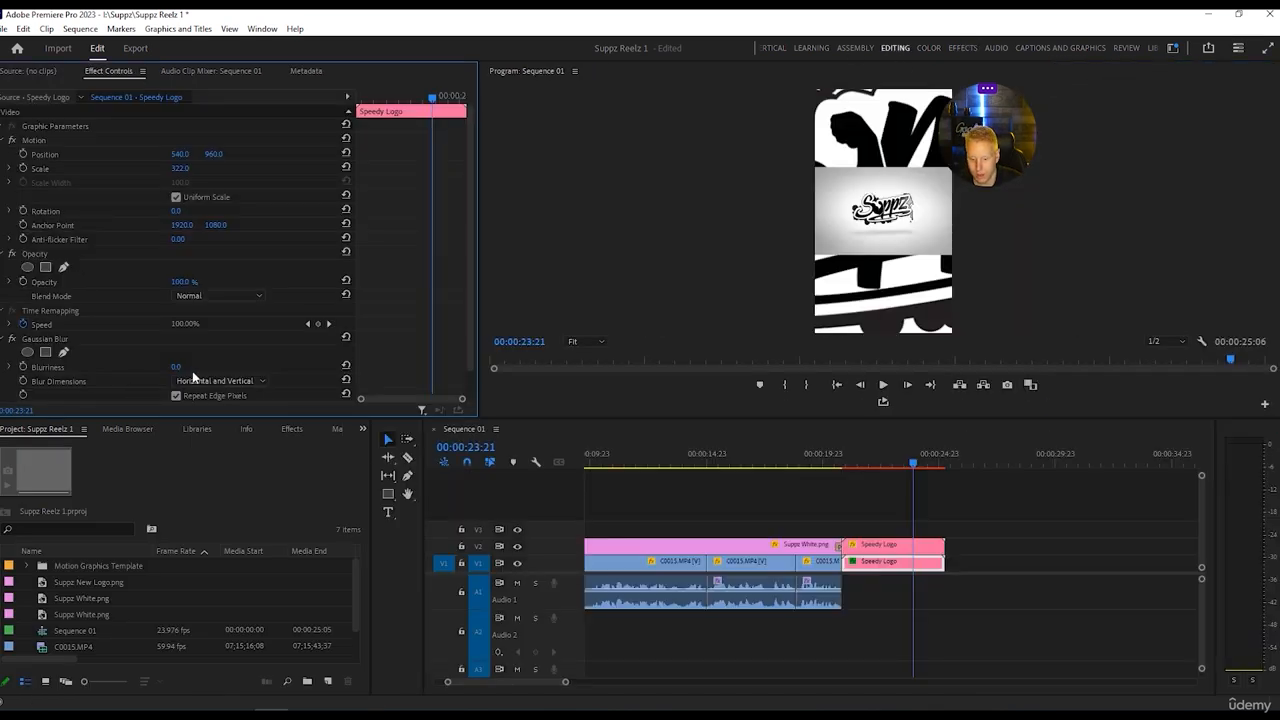
pyautogui.moveTo(176, 368); pyautogui.dragTo(253, 368)
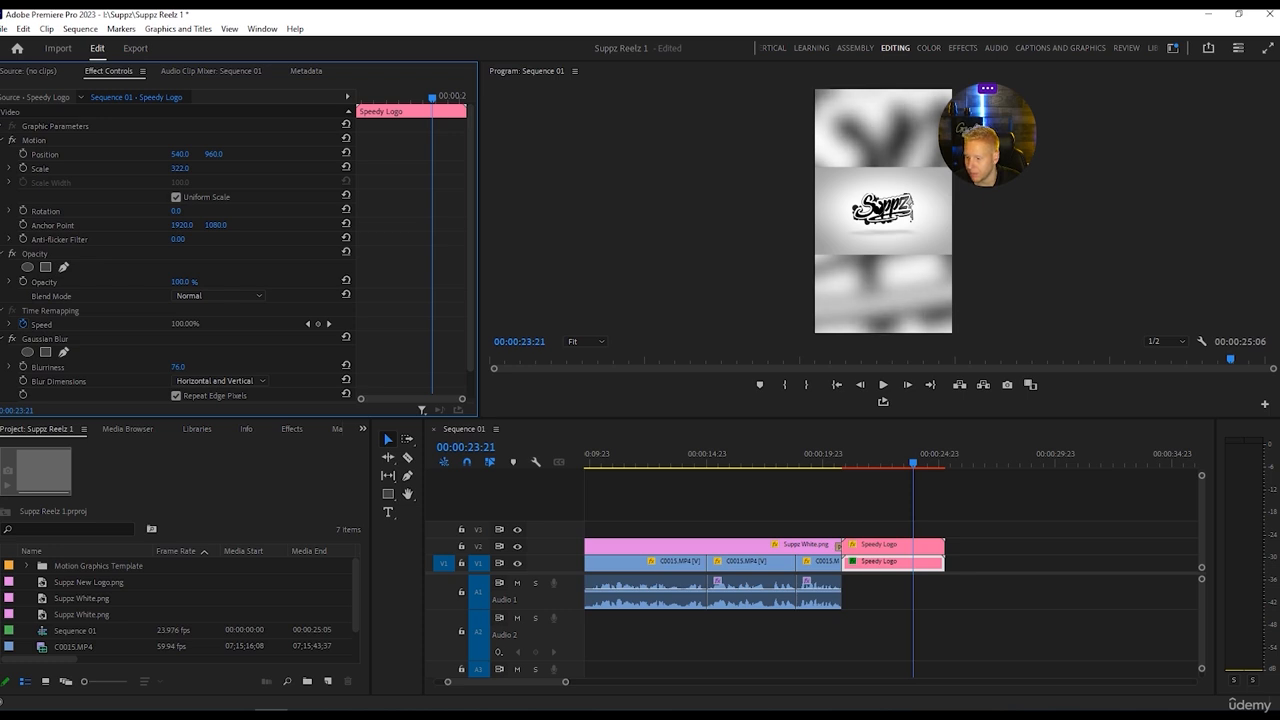
# Render both stacked Speedy Logo clips as a selection and play back the blurred-background outro.
pyautogui.moveTo(870, 522); pyautogui.dragTo(950, 666)
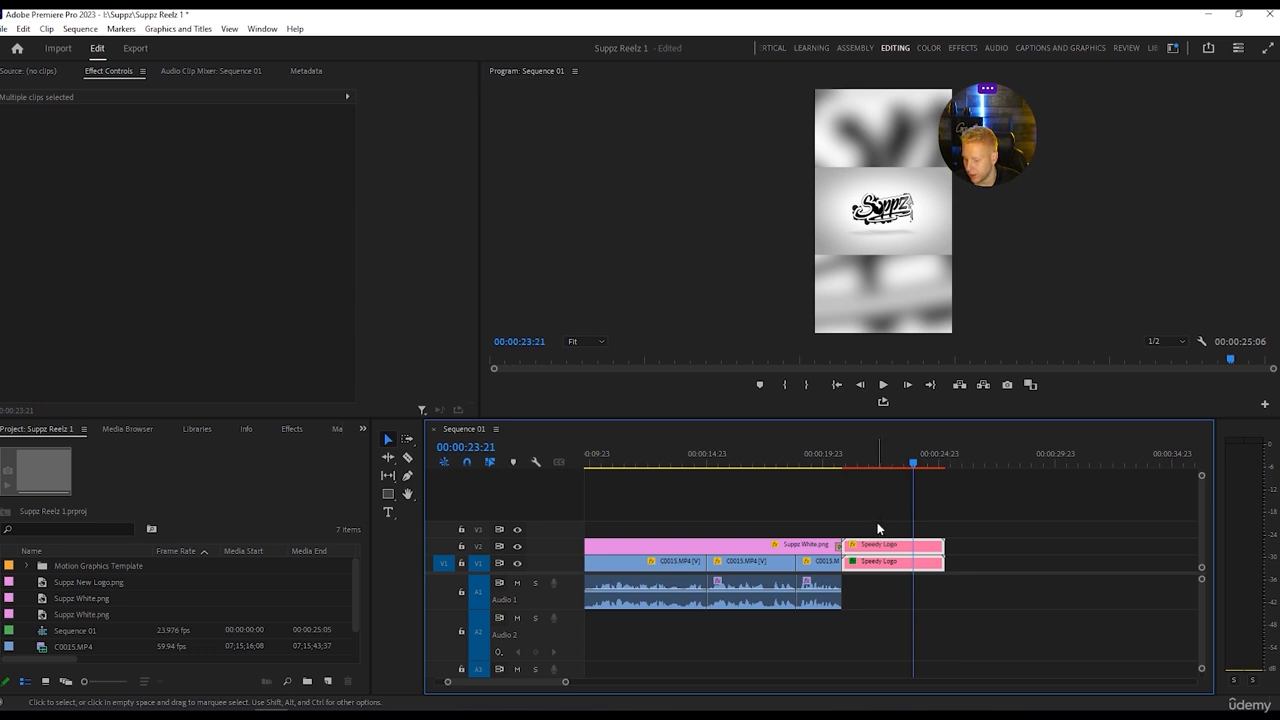
pyautogui.click(80, 28)
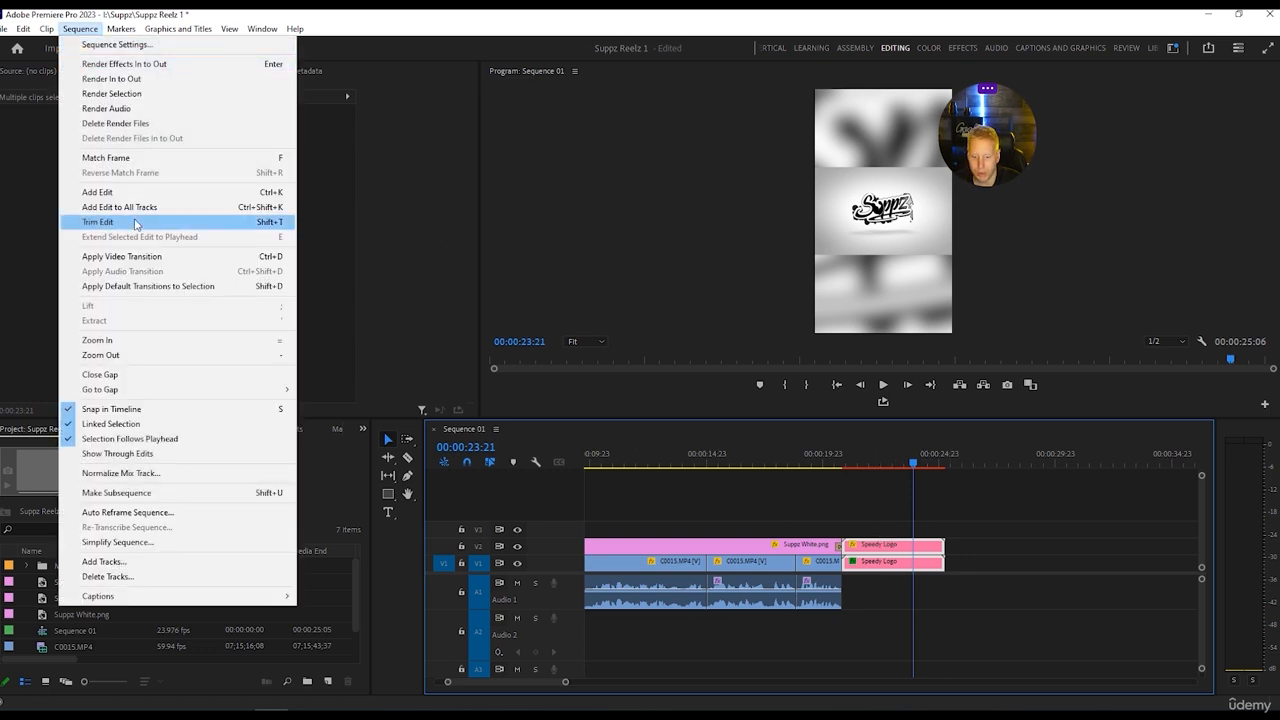
pyautogui.click(112, 93)
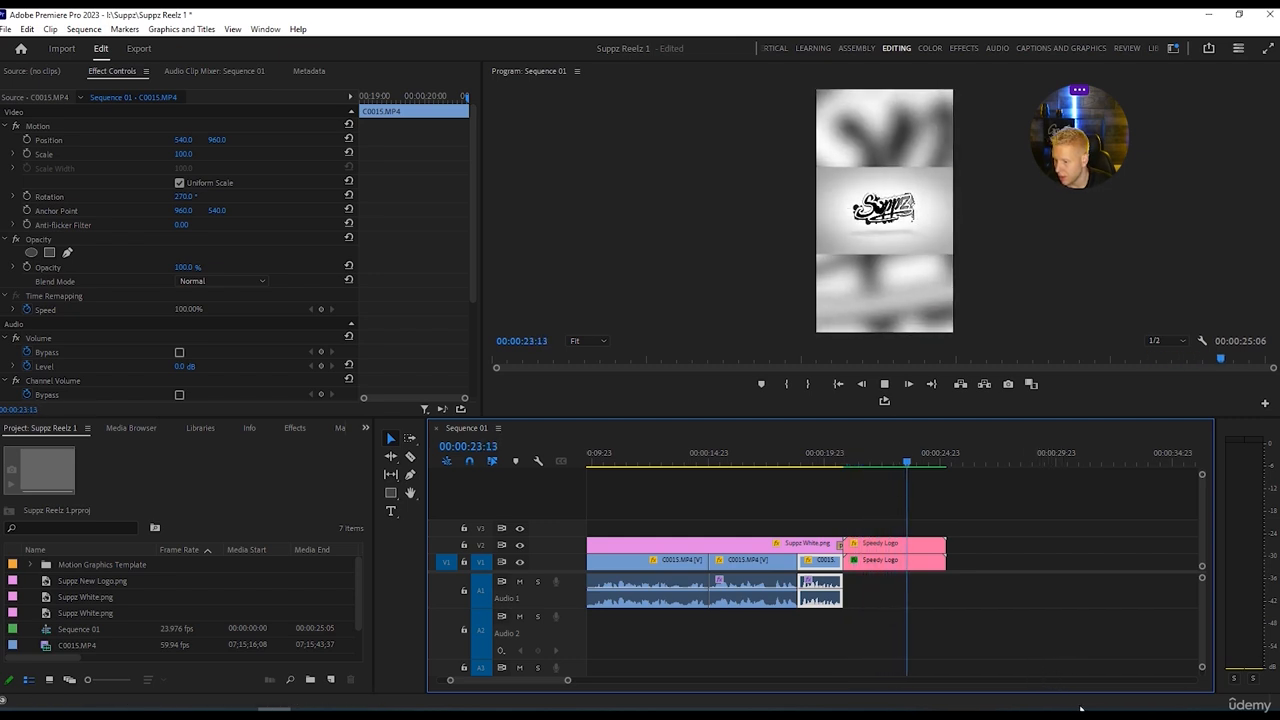
pyautogui.press('space')
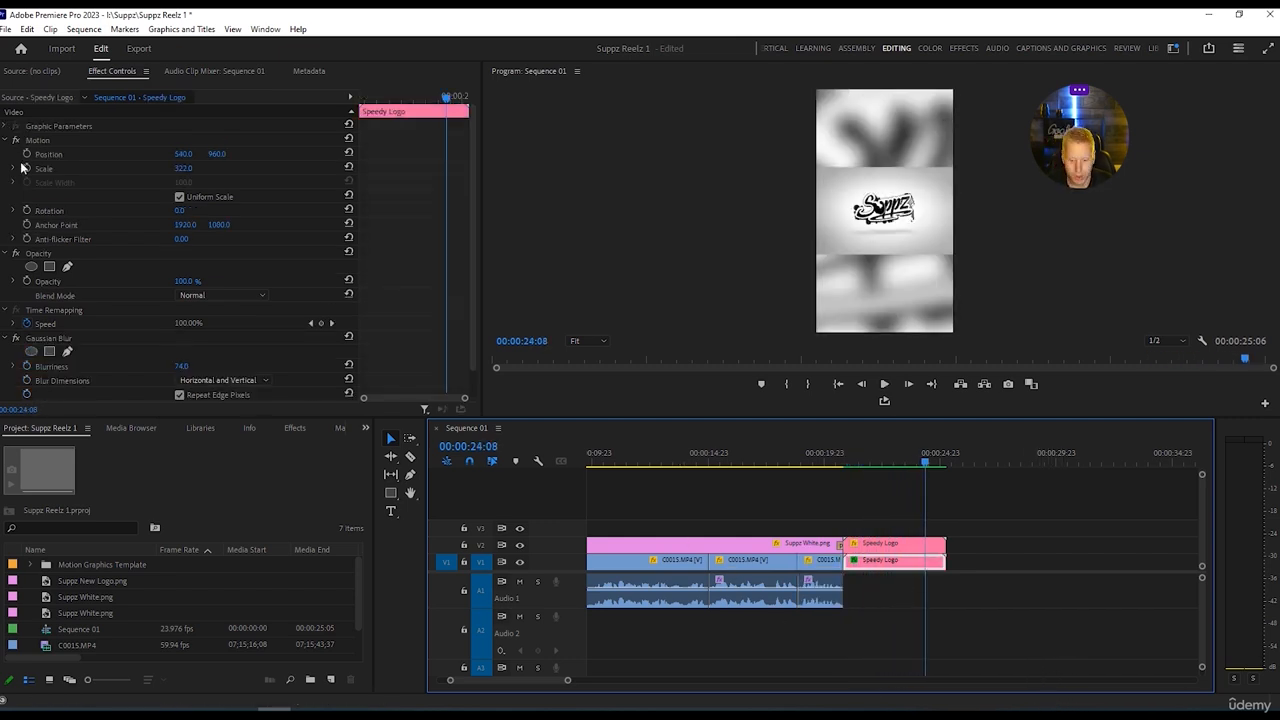
# Close the open Action archive folder and import the Action.wav music file into the project.
pyautogui.hotkey('alt', 'Tab')
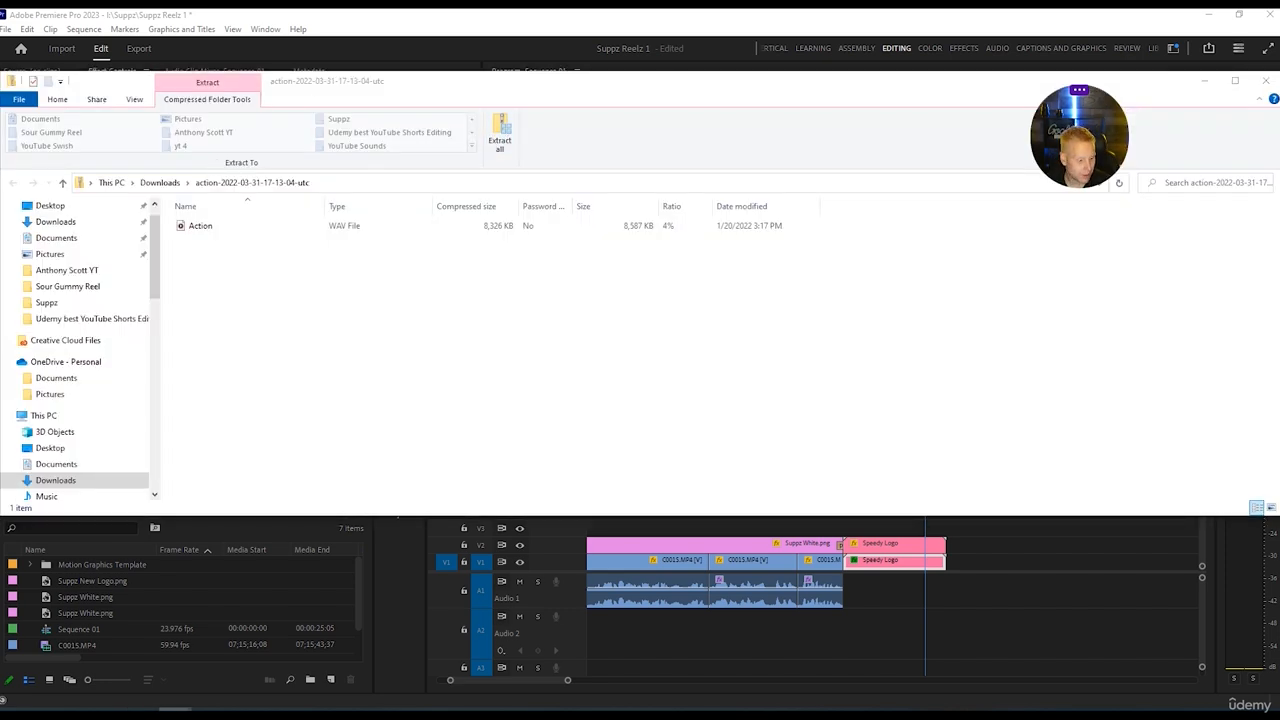
pyautogui.click(381, 484)
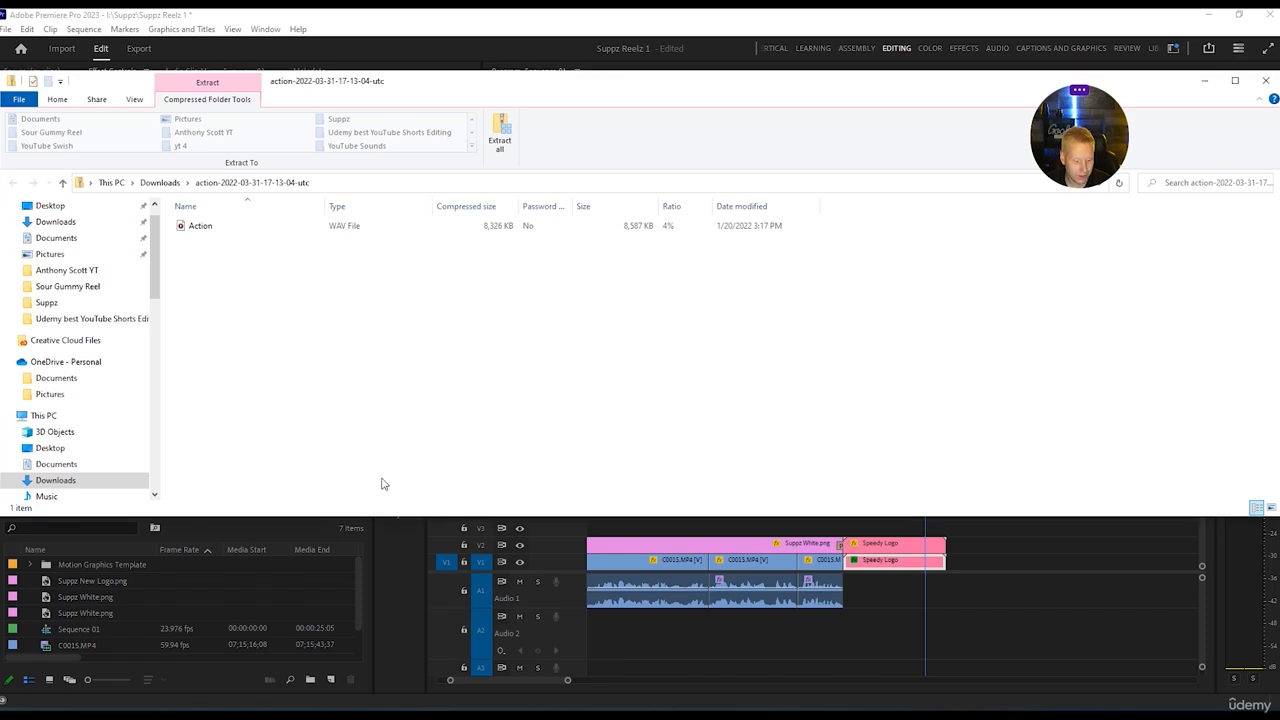
pyautogui.click(1265, 84)
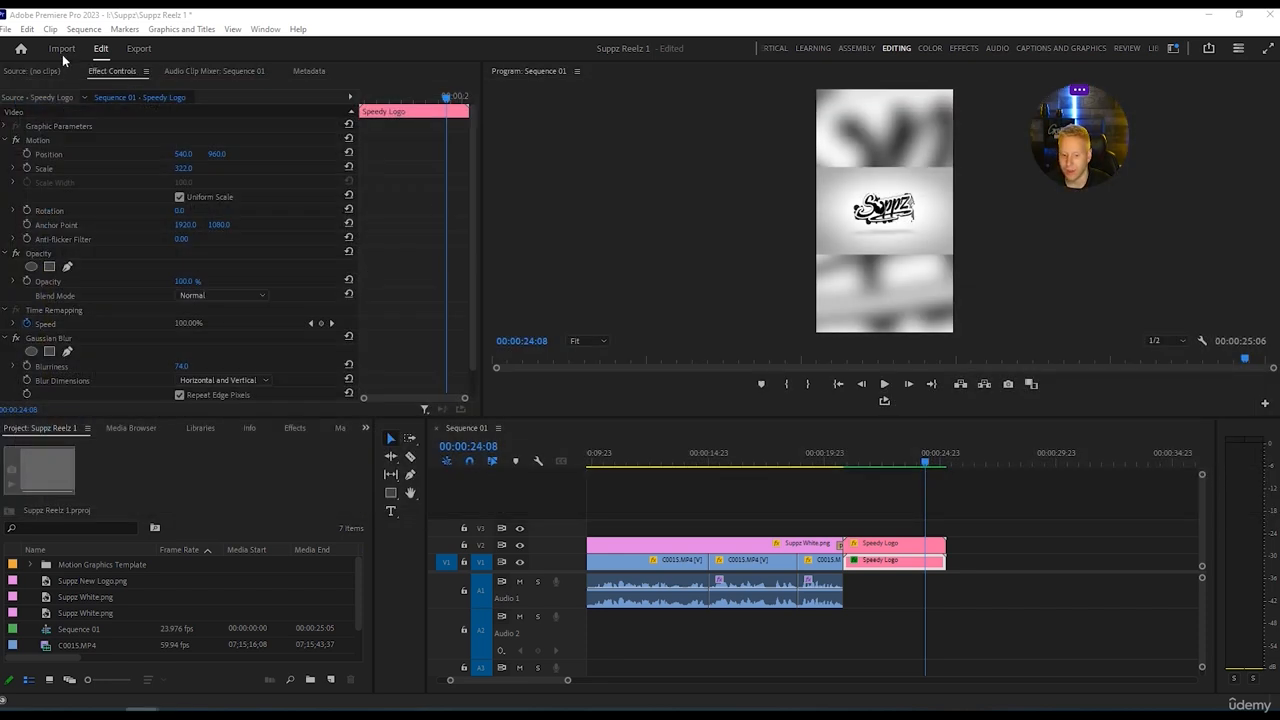
pyautogui.click(5, 30)
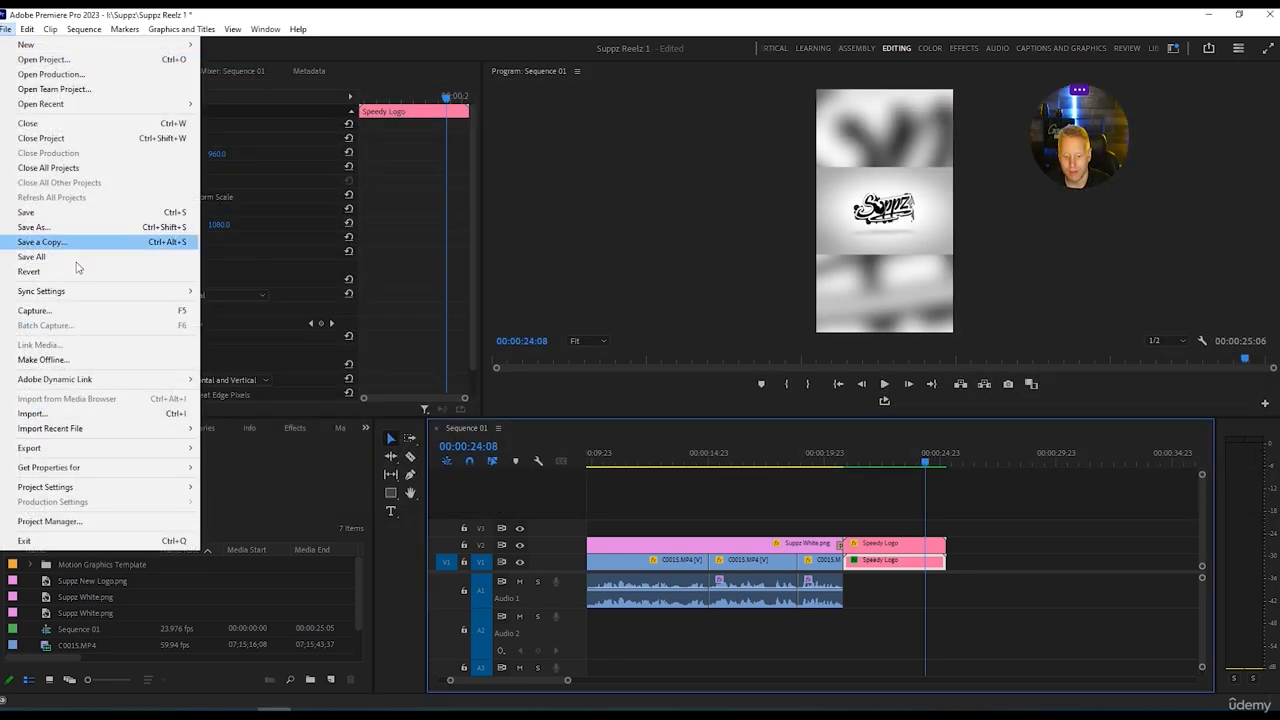
pyautogui.click(50, 413)
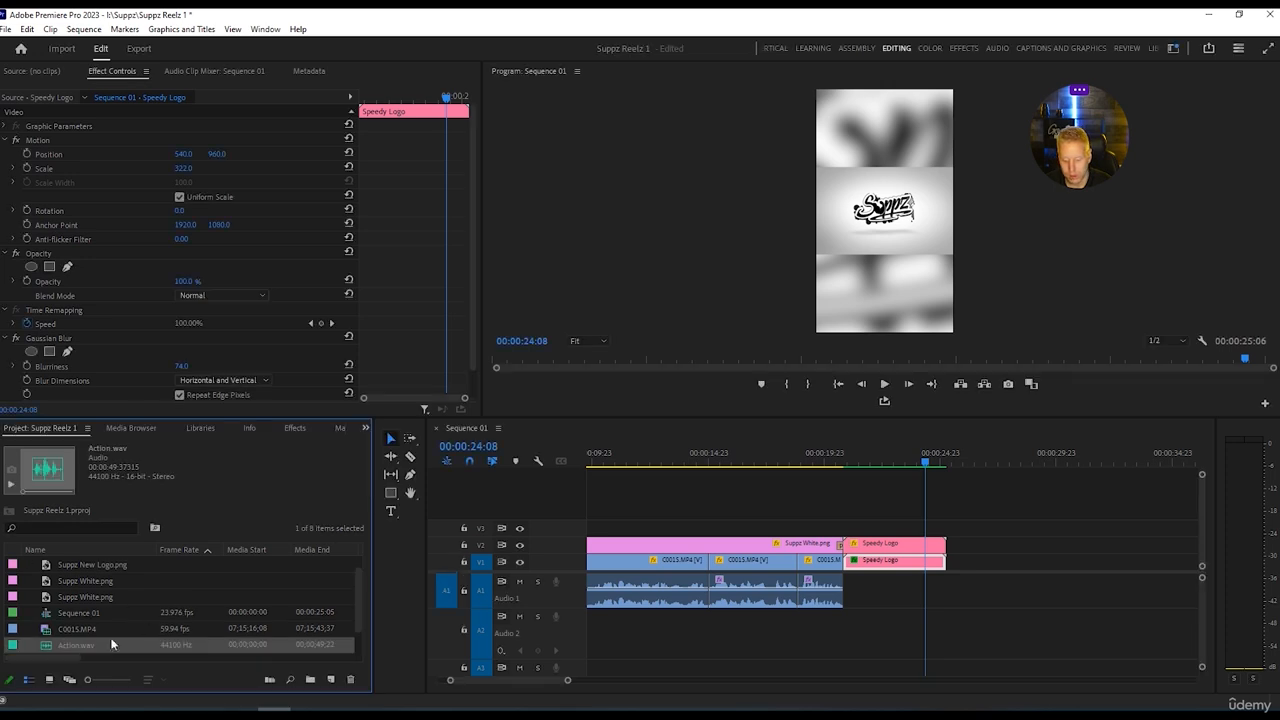
# Place Action.wav on audio track A3, starting at the very beginning of the sequence.
pyautogui.moveTo(89, 648); pyautogui.dragTo(588, 634)
pyautogui.moveTo(573, 683); pyautogui.dragTo(650, 682)
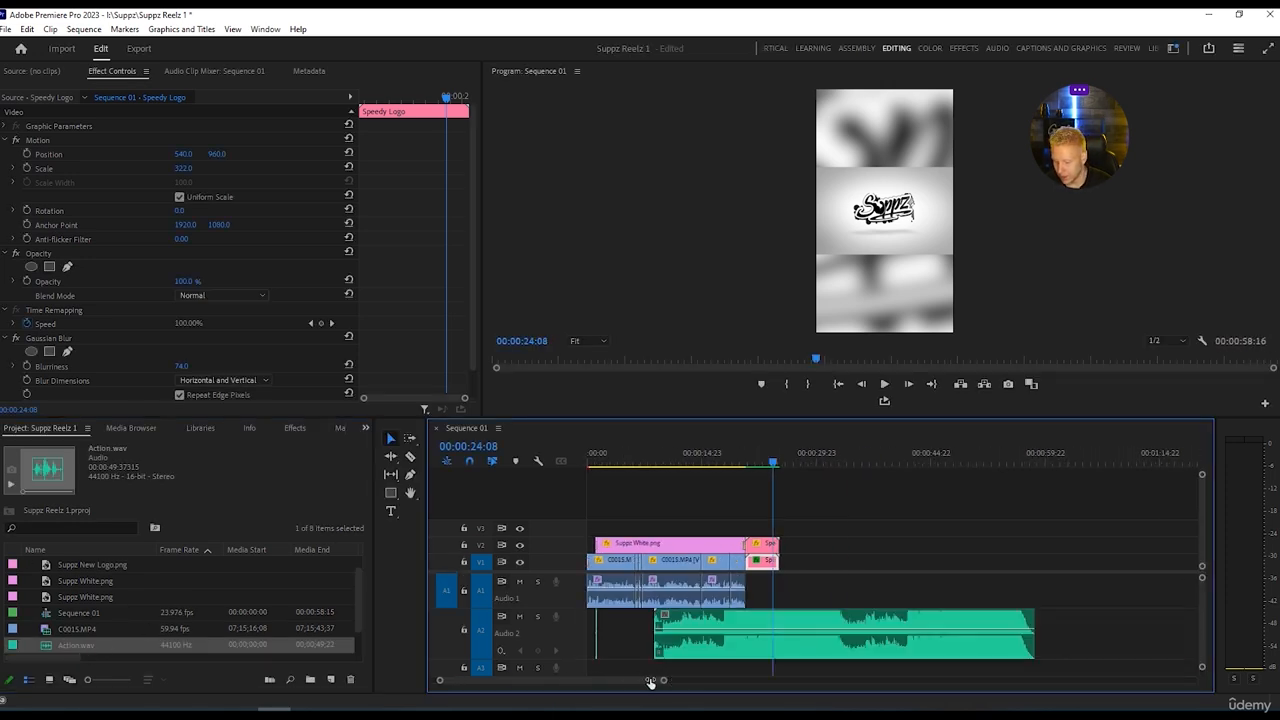
pyautogui.click(681, 641)
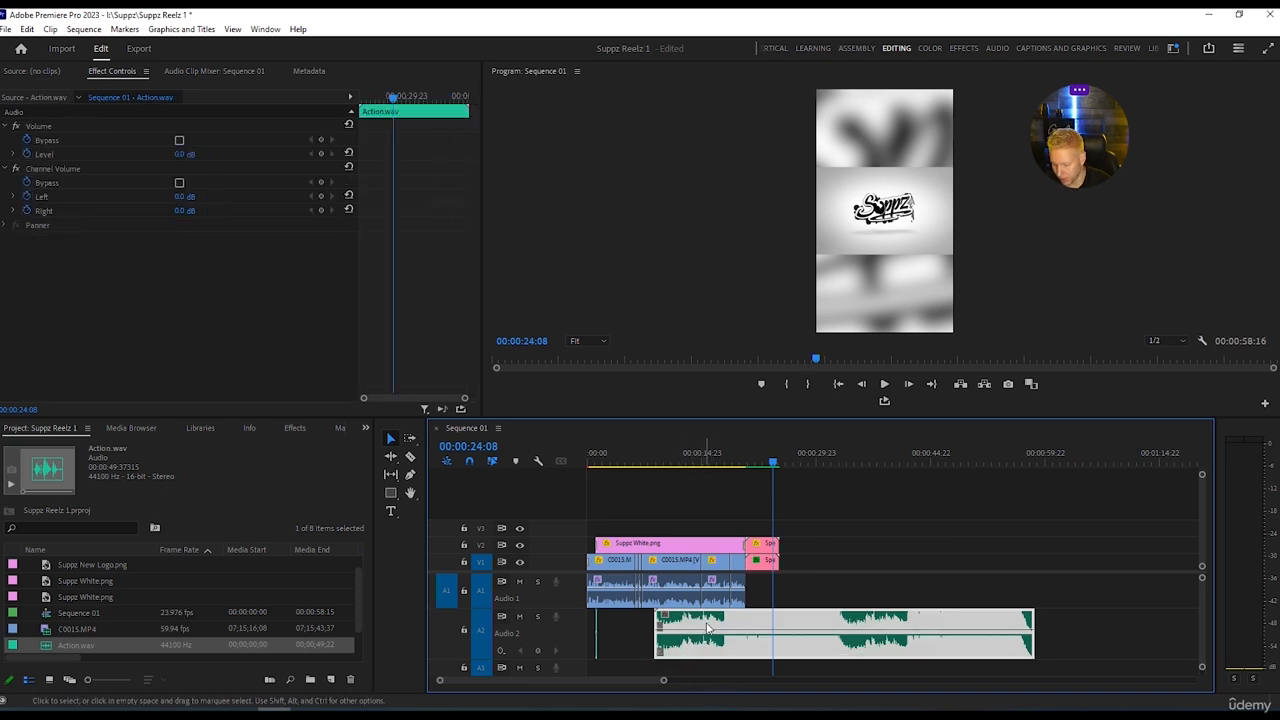
pyautogui.click(643, 635)
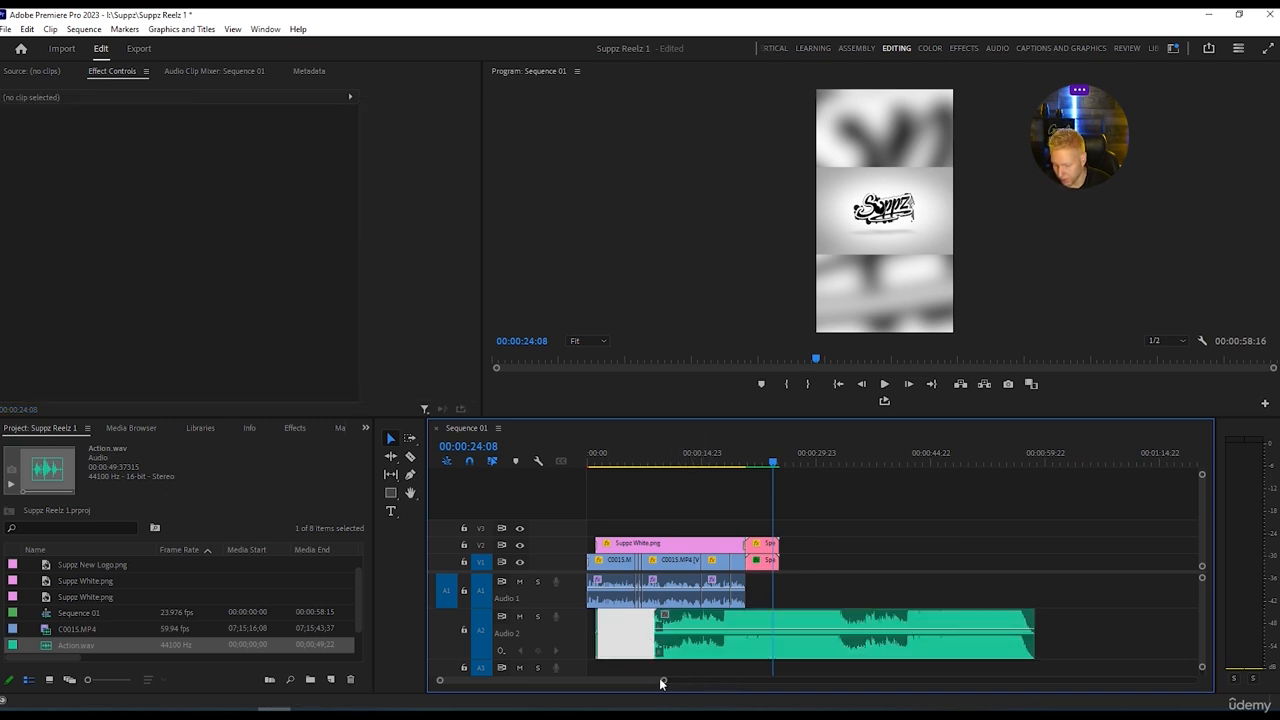
pyautogui.moveTo(661, 683); pyautogui.dragTo(571, 637)
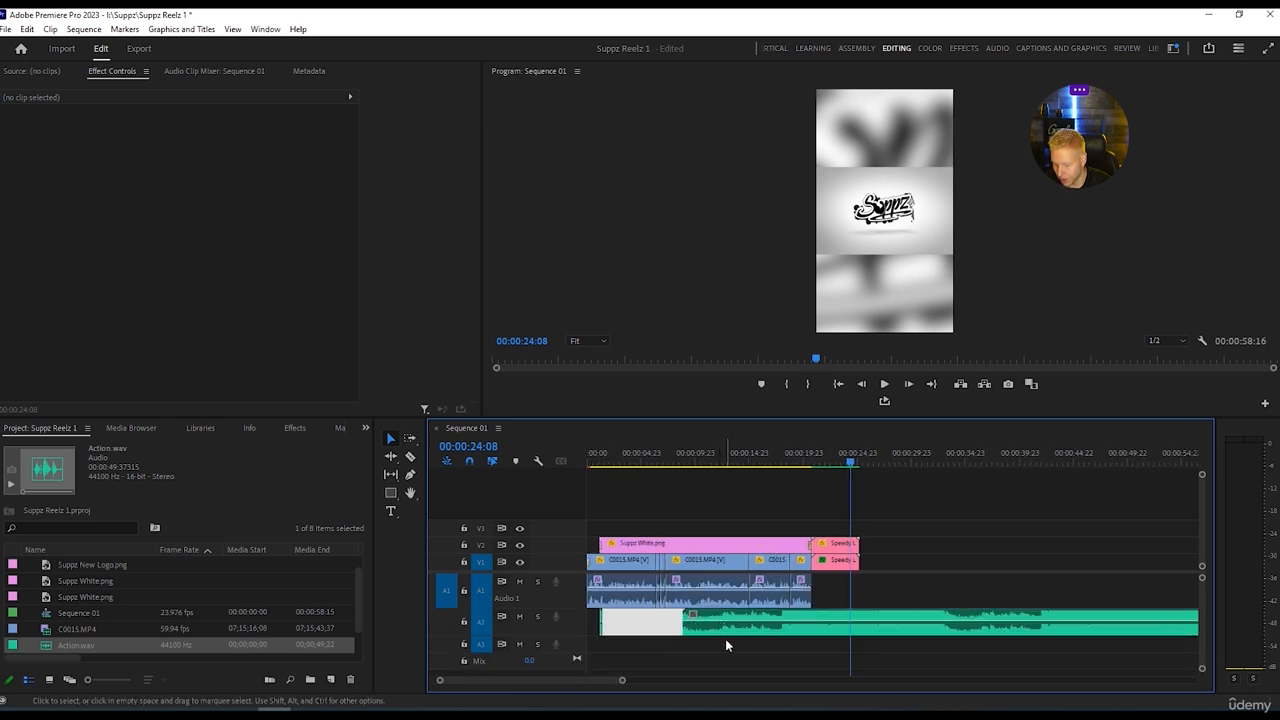
pyautogui.moveTo(728, 632); pyautogui.dragTo(610, 655)
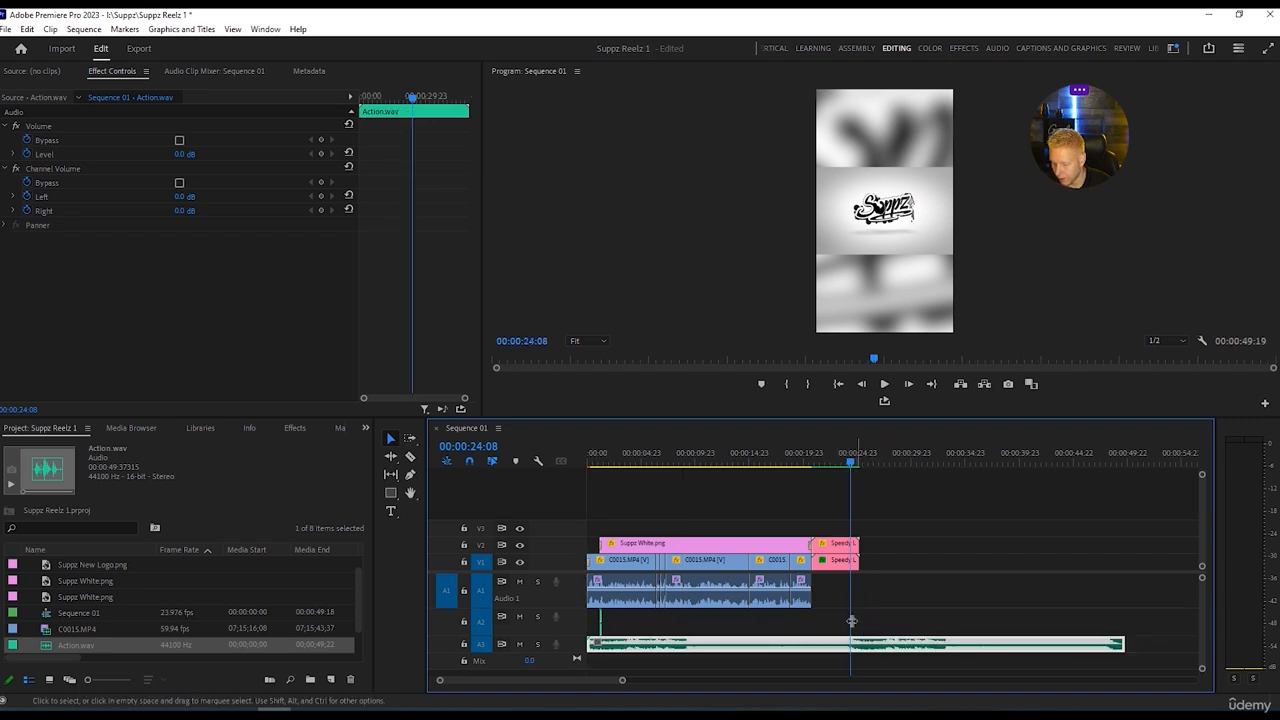
# Cut Action.wav at the end of the Speedy Logo clips and delete the excess music after it.
pyautogui.press('c')
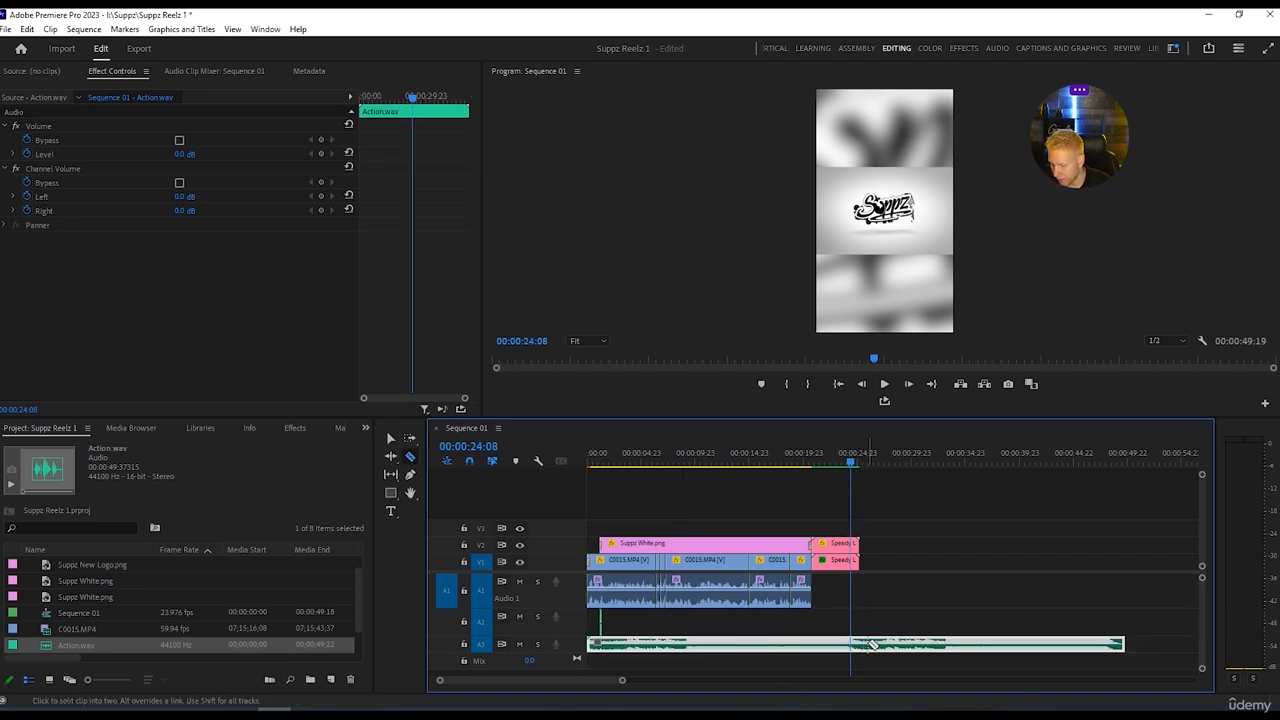
pyautogui.click(860, 645)
pyautogui.press('v')
pyautogui.click(930, 645)
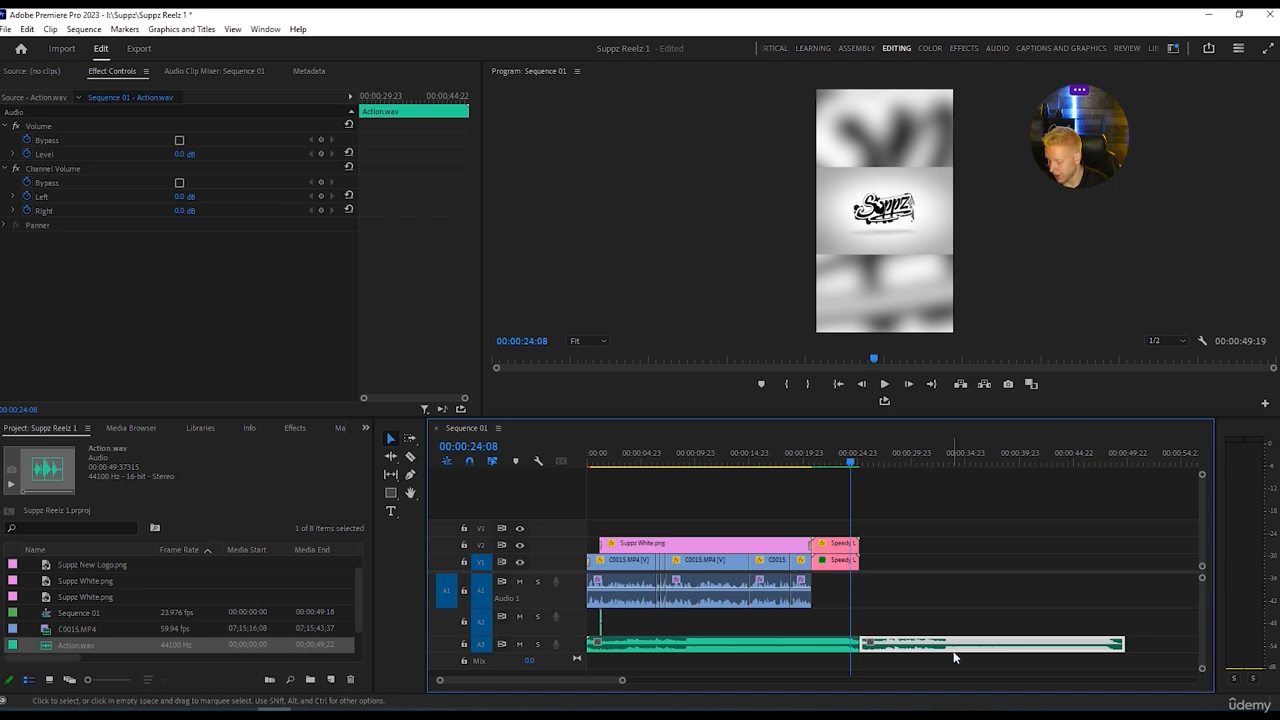
pyautogui.press('Delete')
# Play the sequence briefly from the start to check the music level against the clip audio.
pyautogui.press('Home')
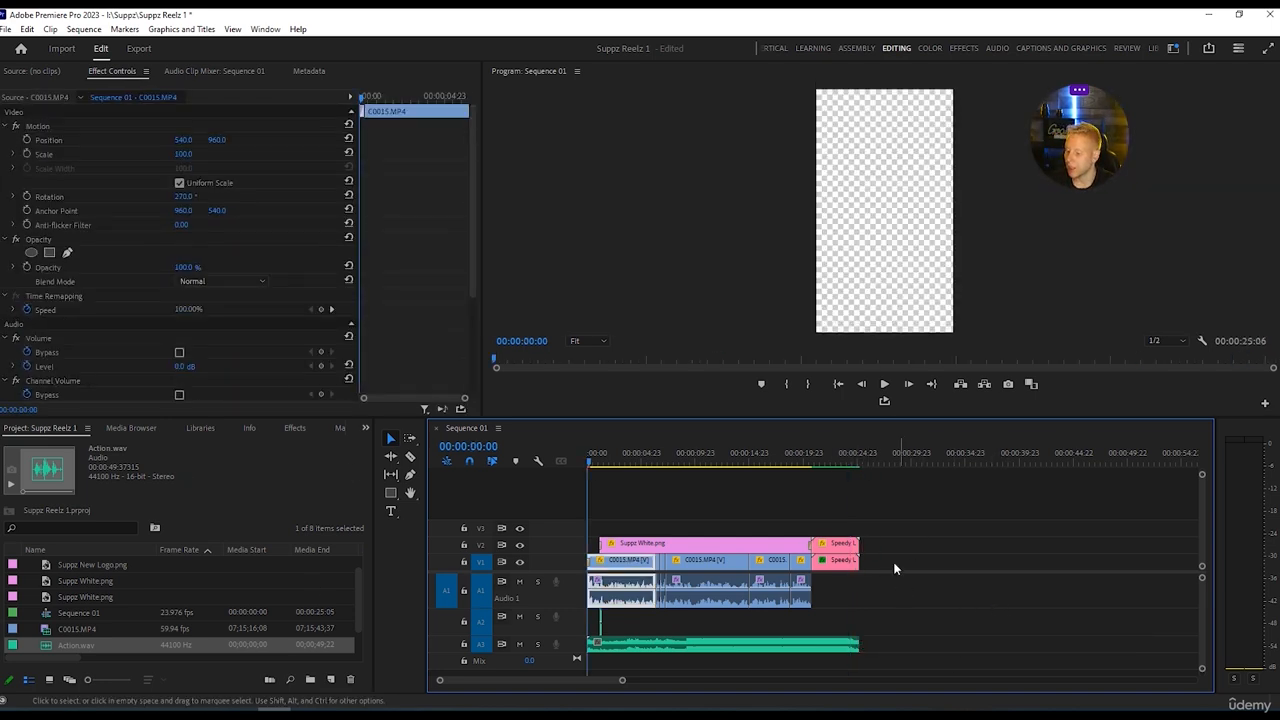
pyautogui.press('space')
pyautogui.press('space')
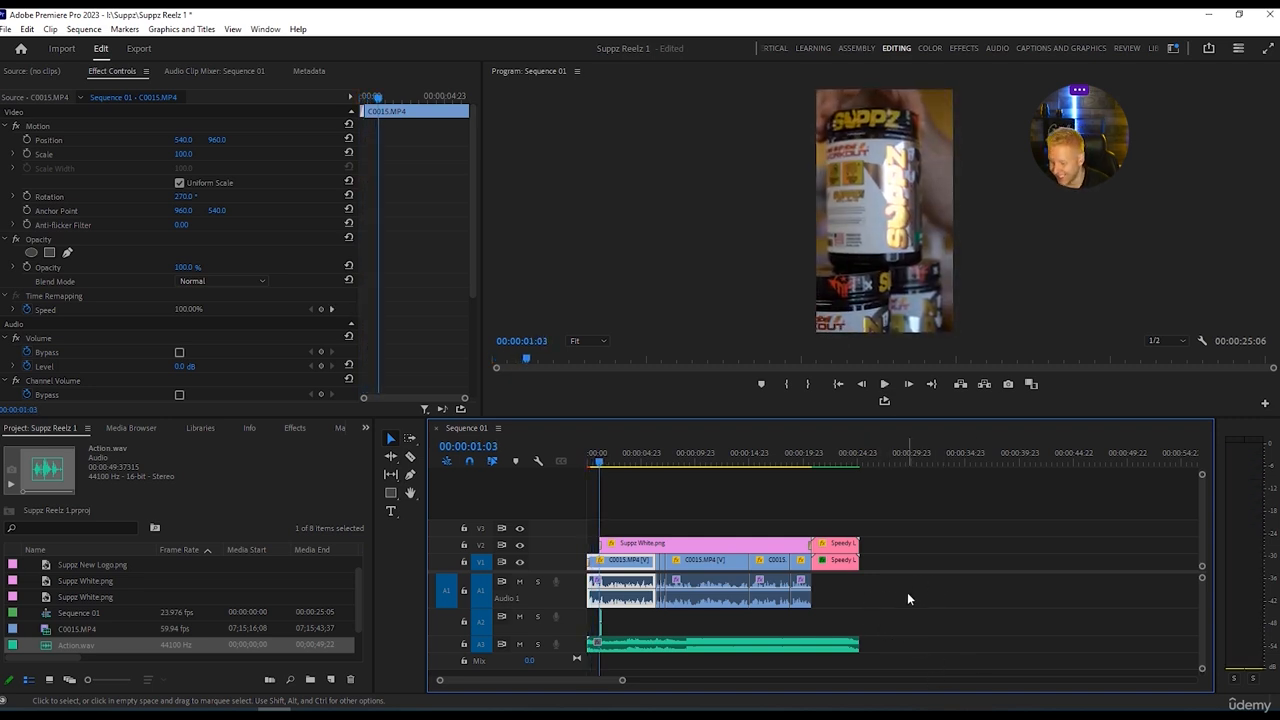
# Select Action.wav on track A3 and tag it as Music in the Audio workspace's Essential Sound settings.
pyautogui.click(845, 648)
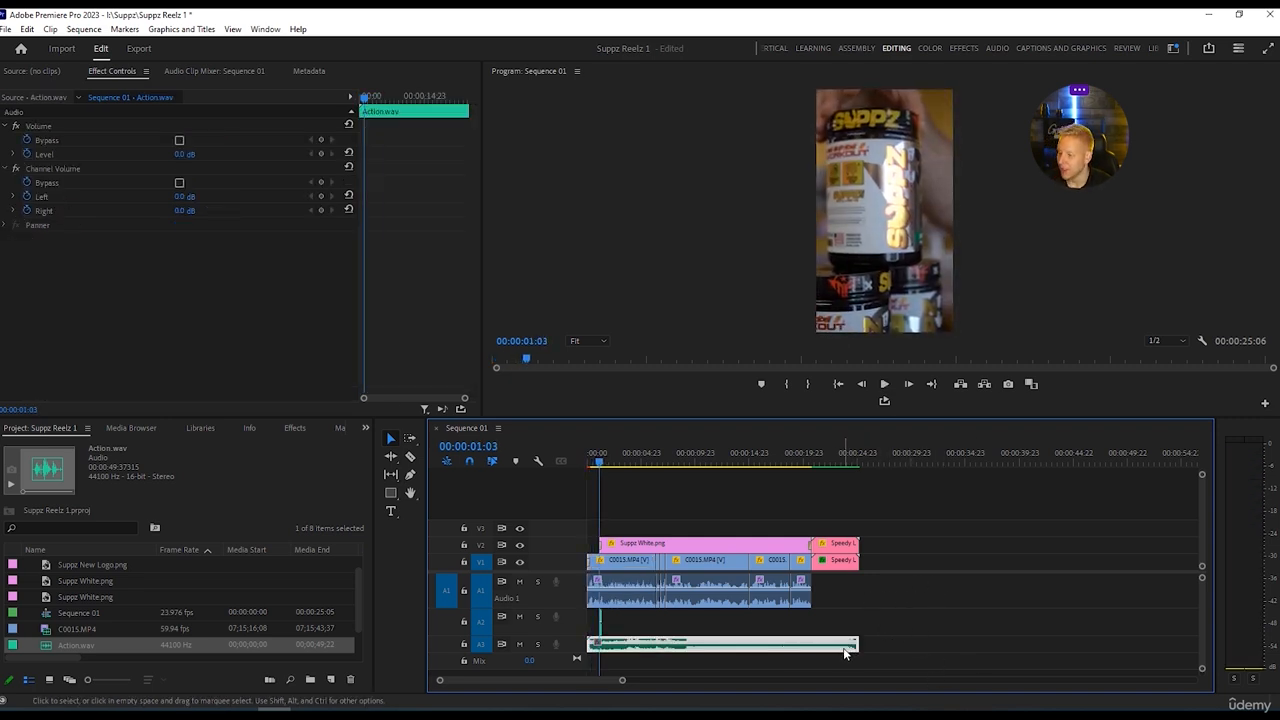
pyautogui.click(998, 49)
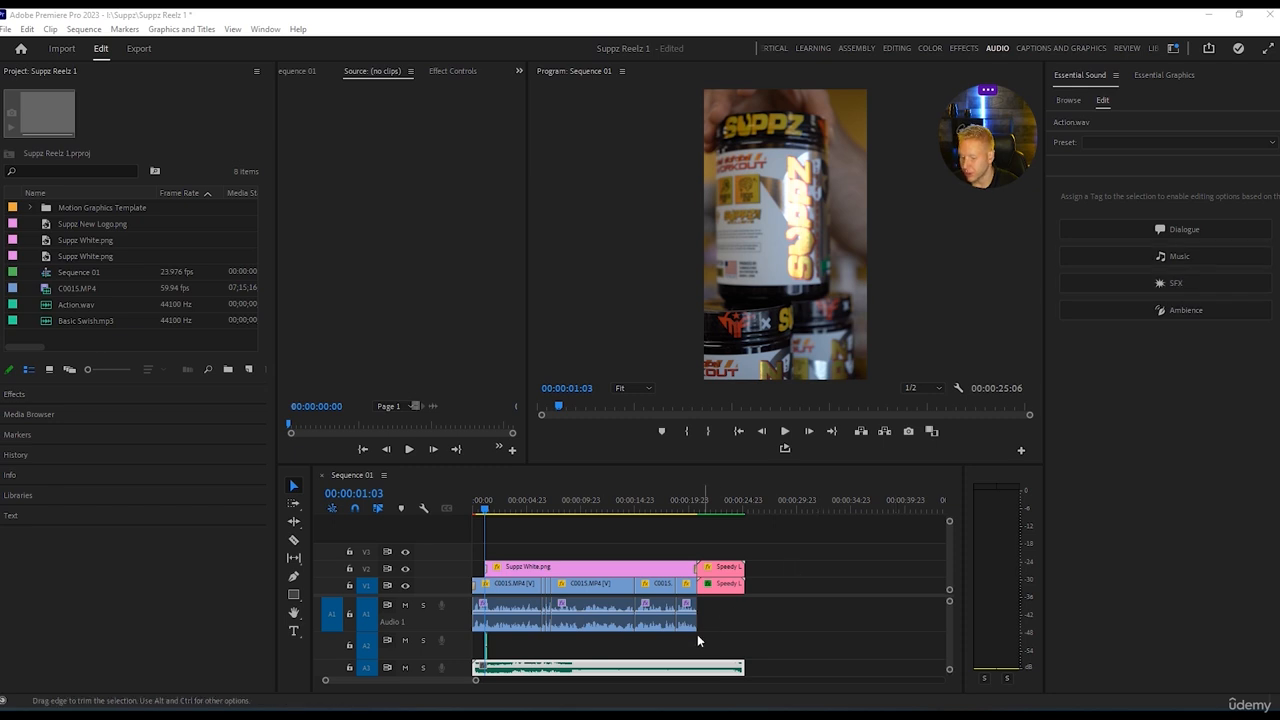
pyautogui.click(1177, 259)
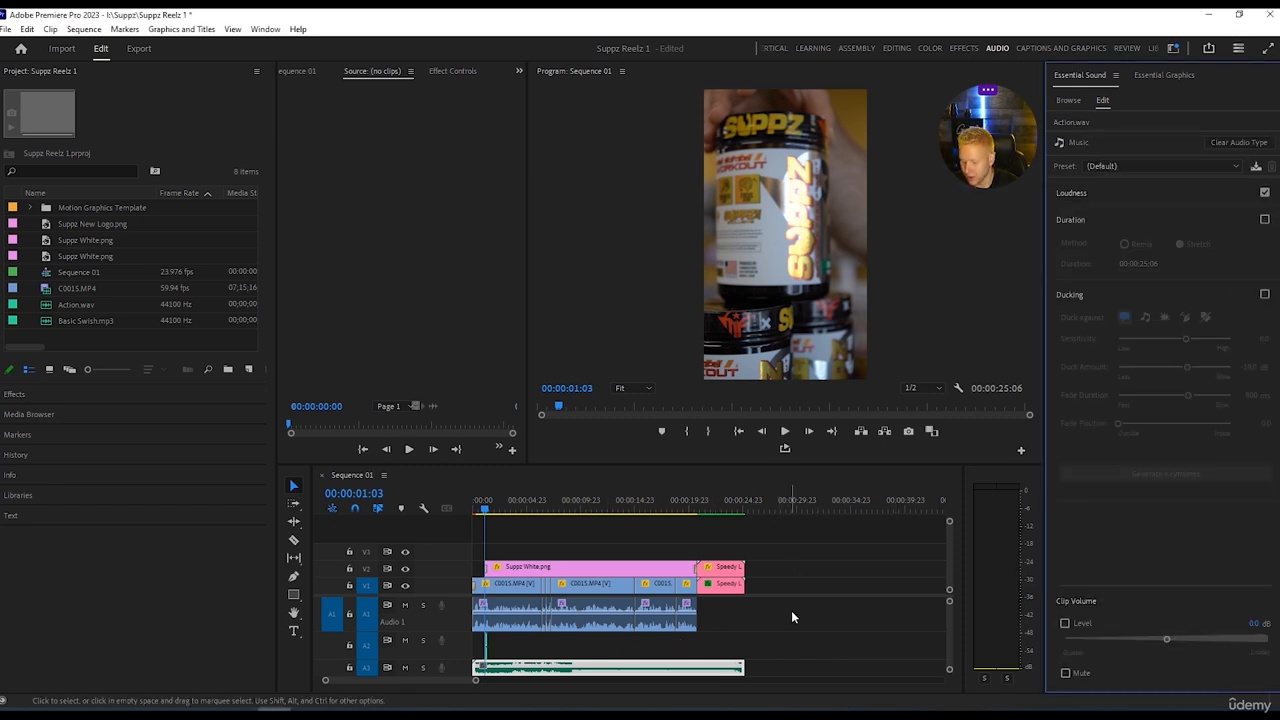
# Select all C0015.MP4 clips with audio on track A1 and tag them as Dialogue.
pyautogui.click(498, 647)
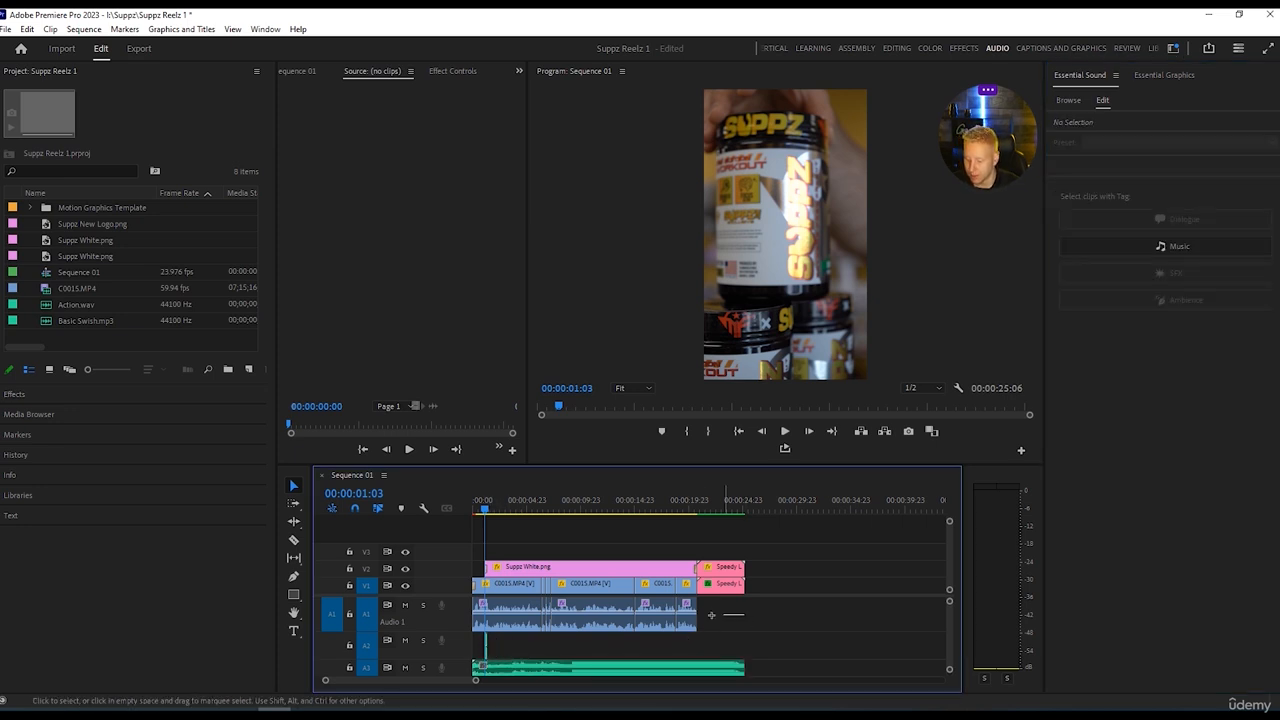
pyautogui.moveTo(743, 614); pyautogui.dragTo(478, 612)
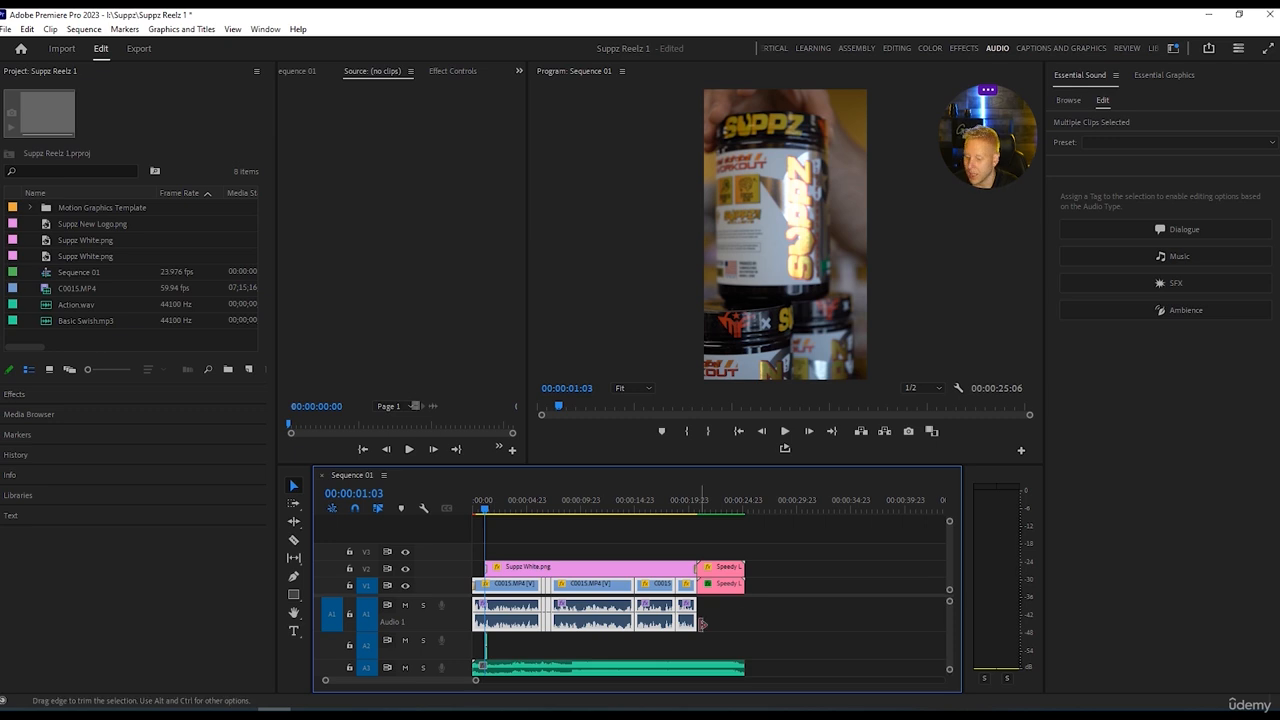
pyautogui.click(1172, 228)
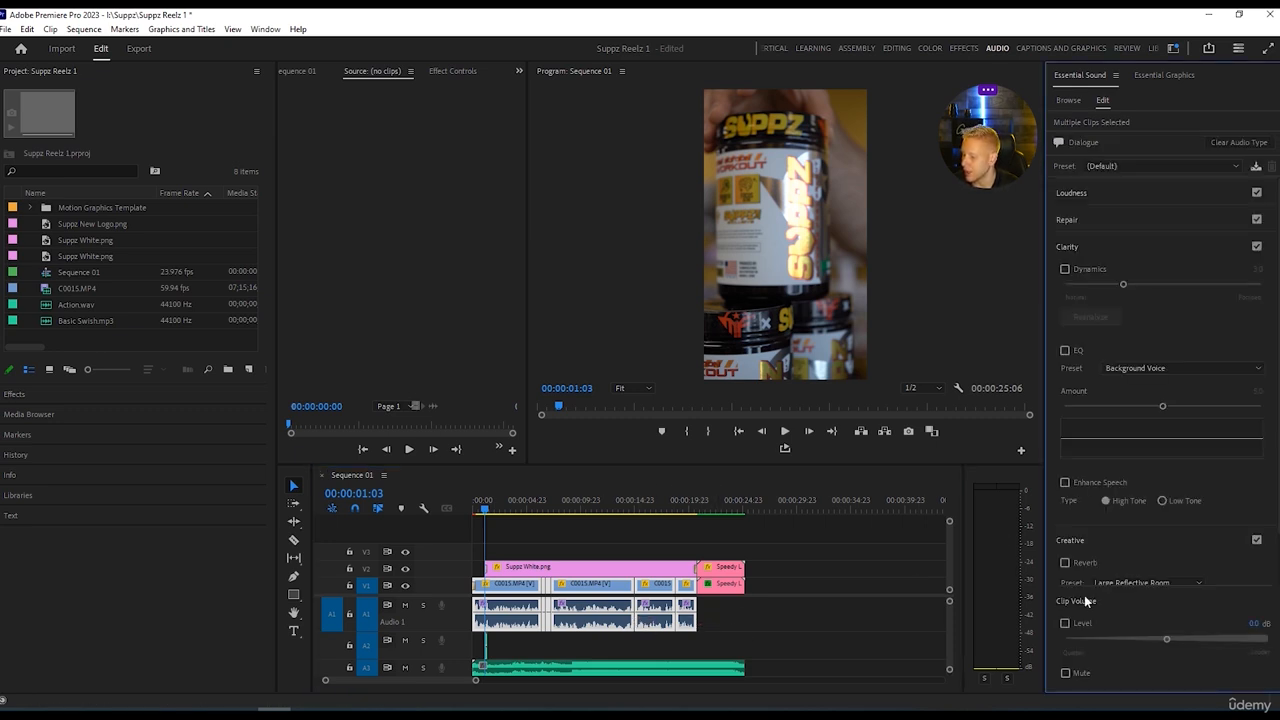
# Enable ducking against dialogue on Action.wav with sensitivity 10.0 and generate the ducking keyframes.
pyautogui.click(677, 677)
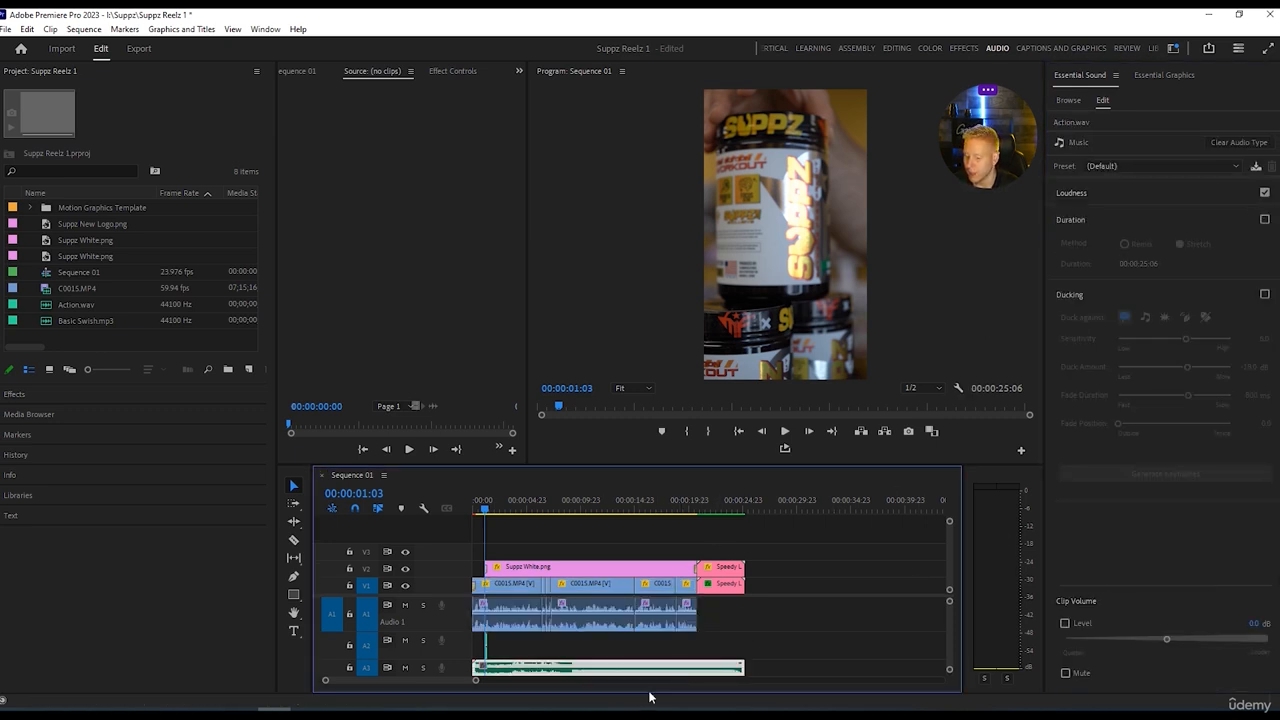
pyautogui.click(1265, 295)
pyautogui.moveTo(1188, 339); pyautogui.dragTo(1232, 339)
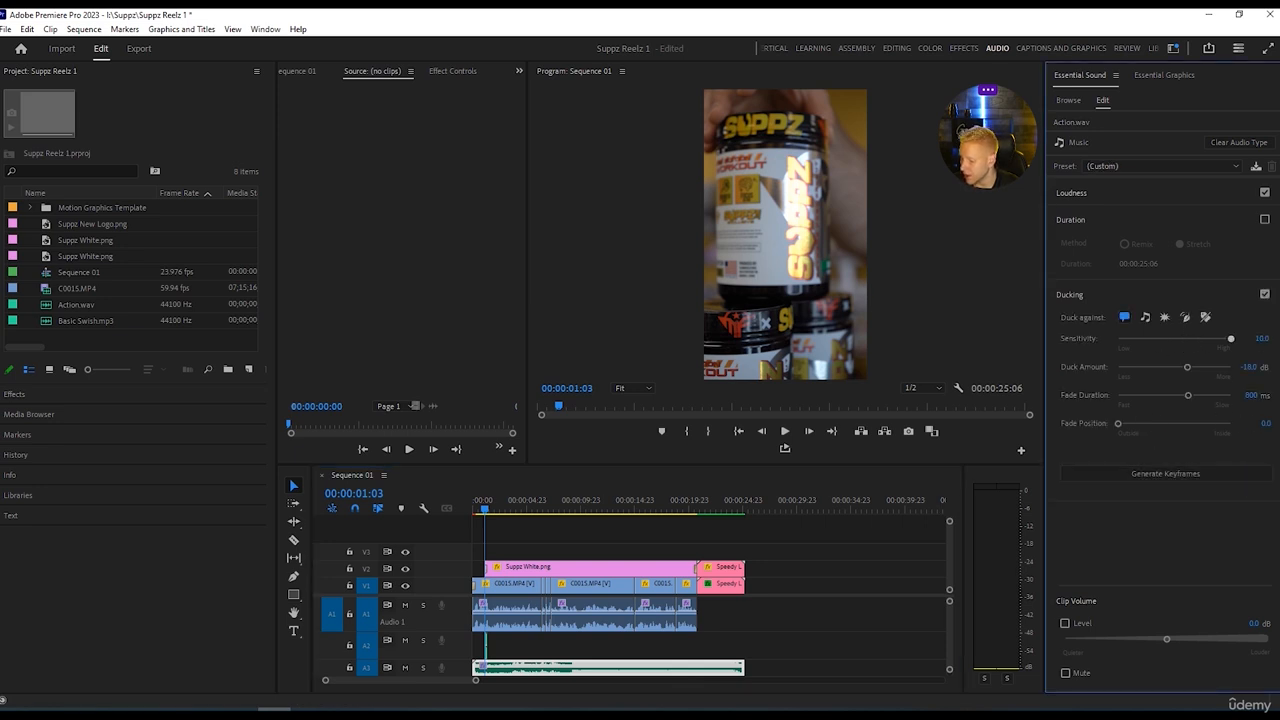
pyautogui.click(1177, 470)
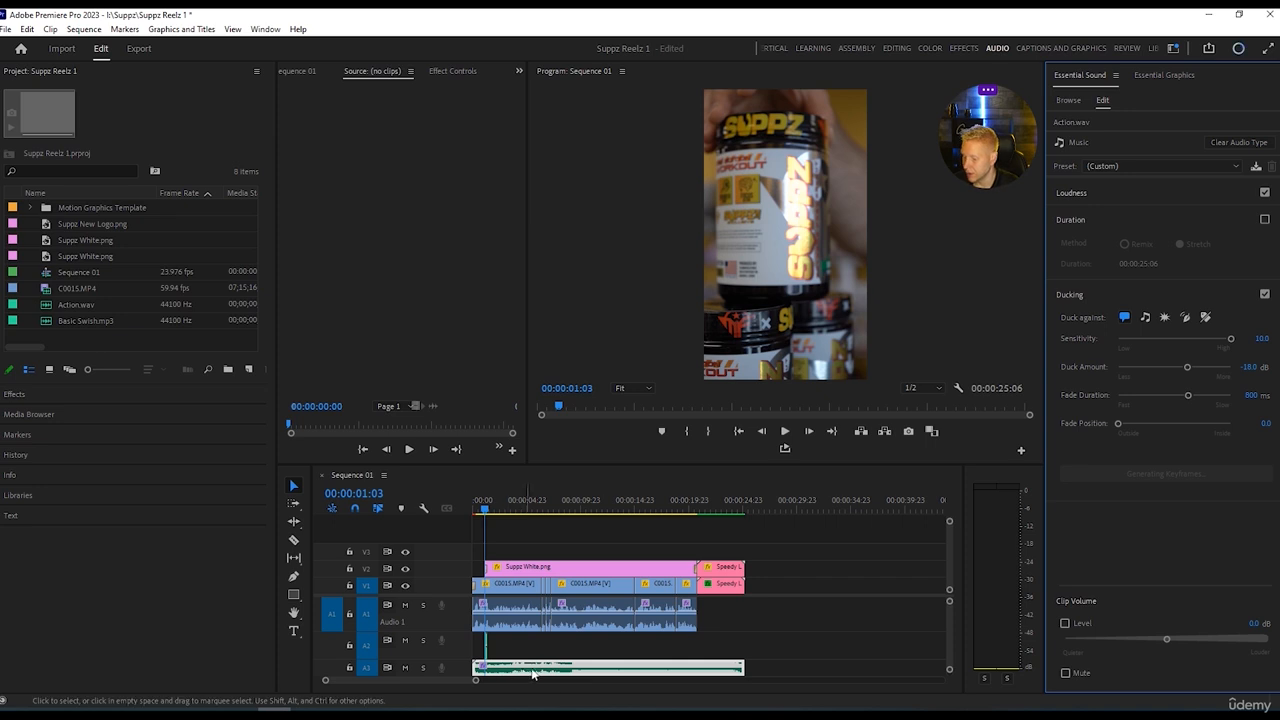
pyautogui.moveTo(483, 509); pyautogui.dragTo(722, 509)
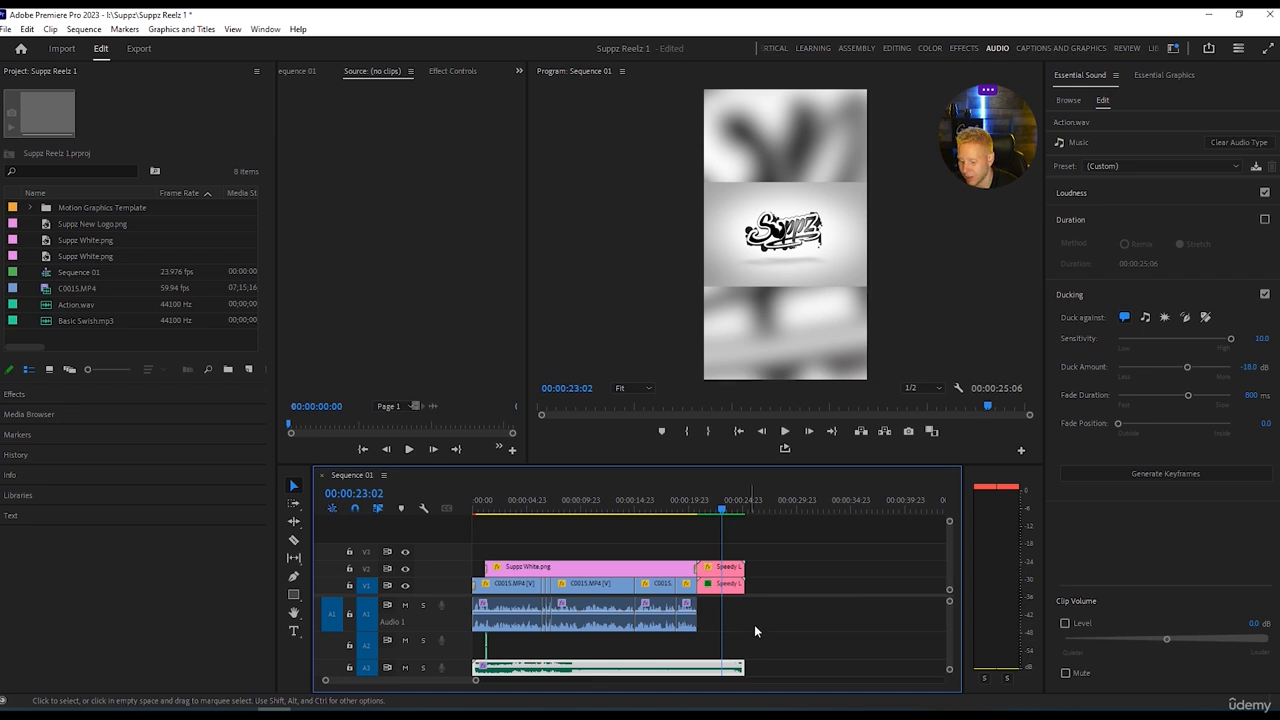
pyautogui.click(781, 623)
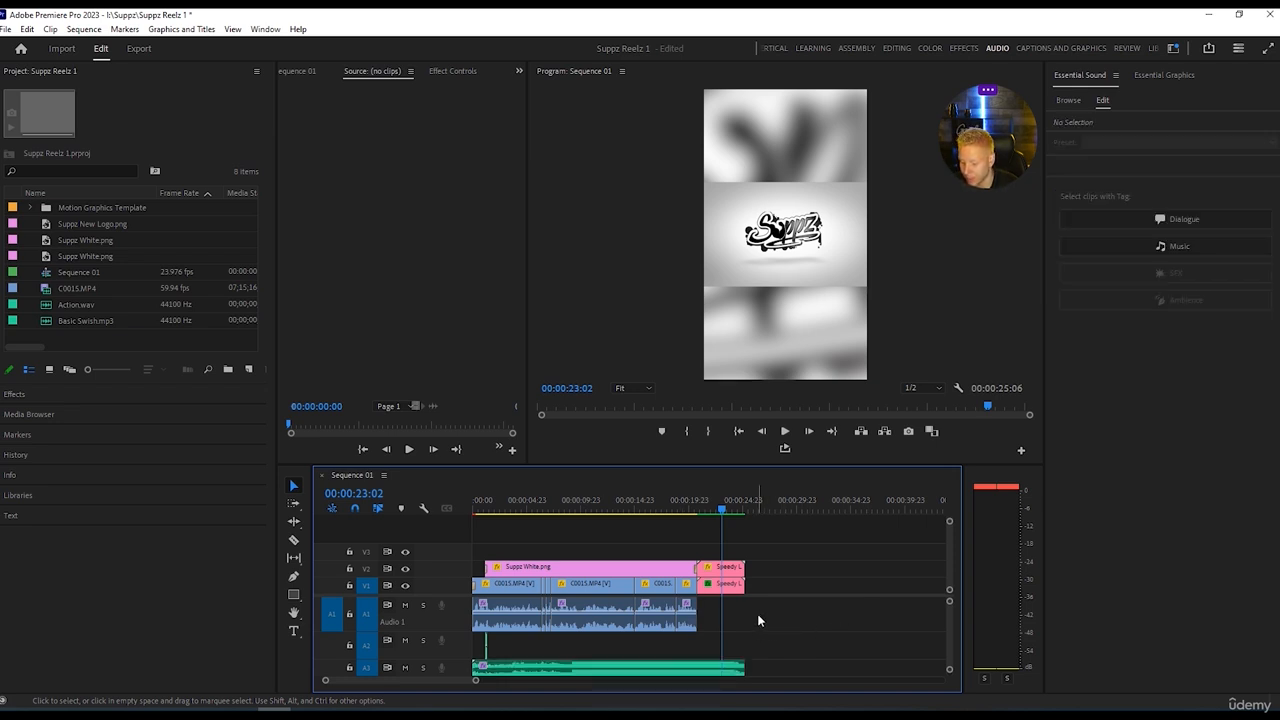
# Set the duck amount for Action.wav on track A3 to -16.0 dB and regenerate its ducking keyframes.
pyautogui.moveTo(684, 615); pyautogui.dragTo(456, 610)
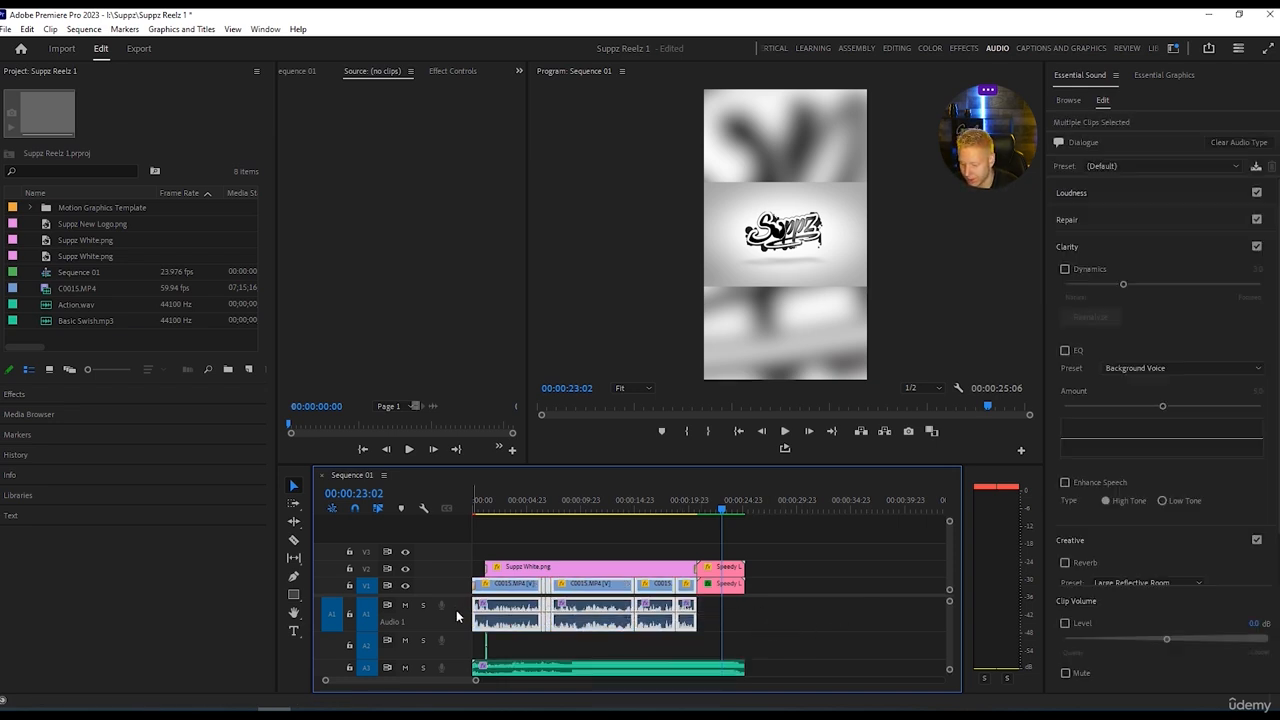
pyautogui.click(803, 628)
pyautogui.moveTo(721, 507); pyautogui.dragTo(667, 509)
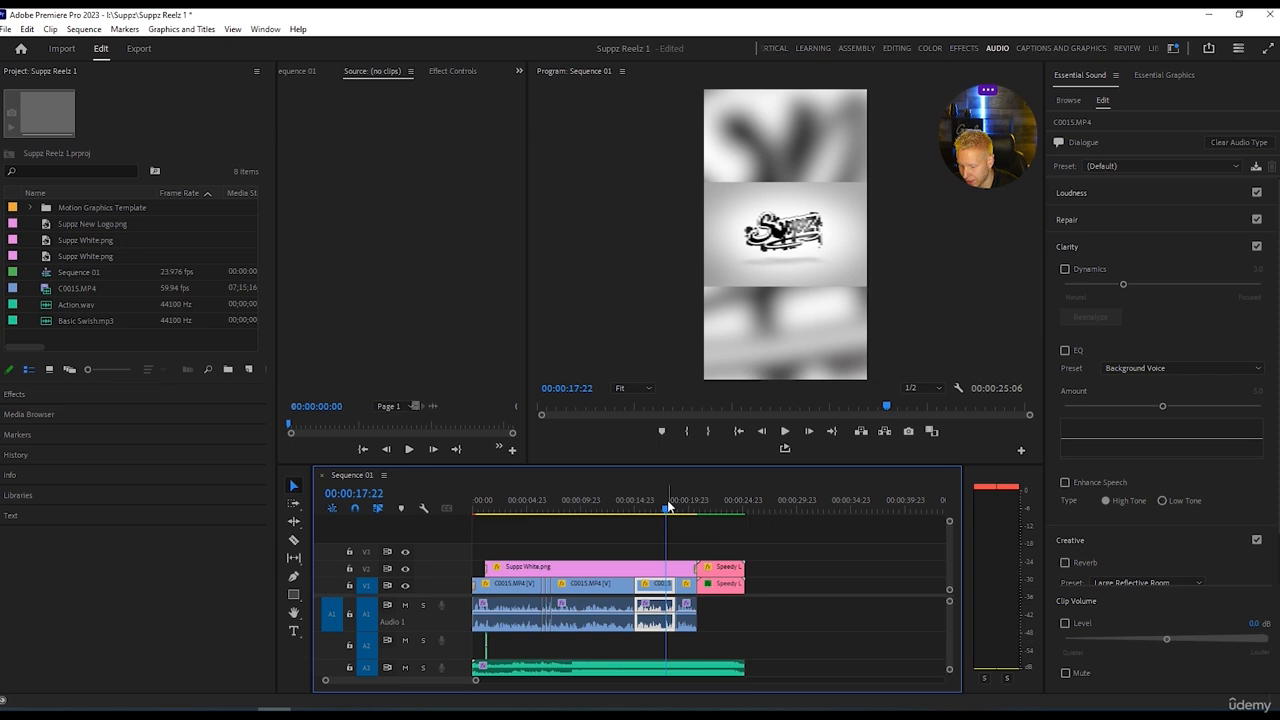
pyautogui.click(757, 617)
pyautogui.click(735, 667)
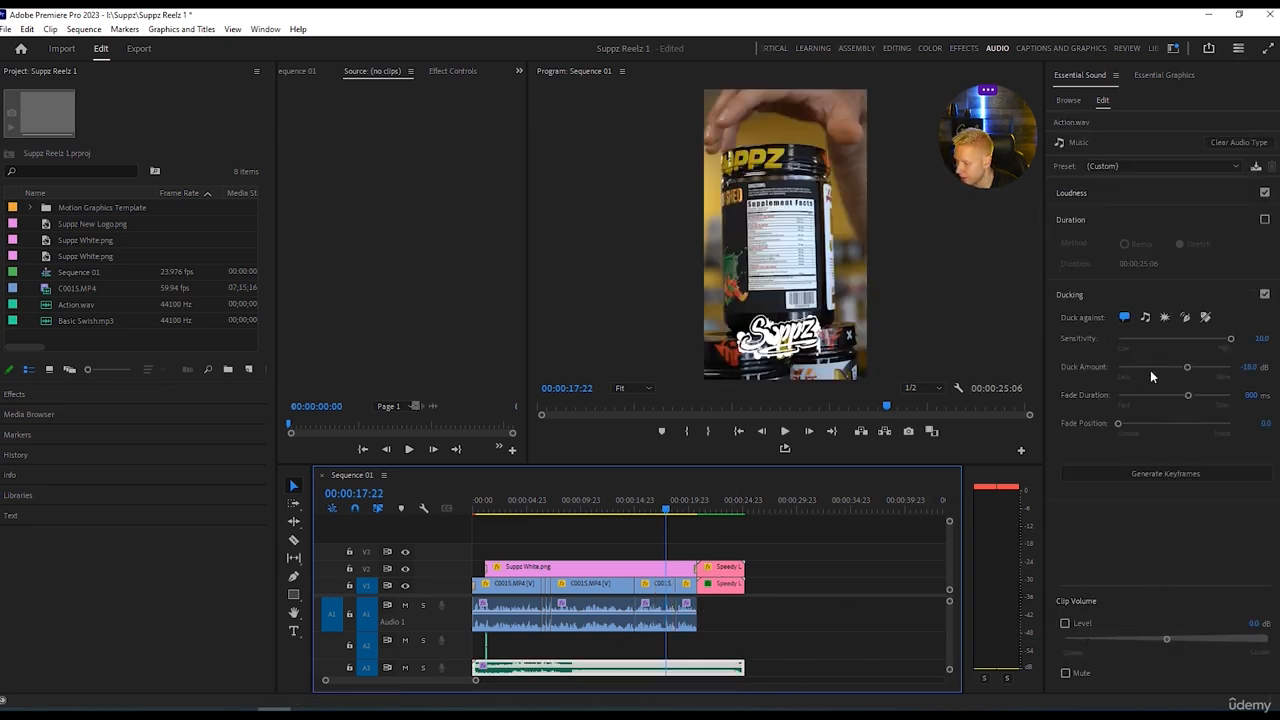
pyautogui.moveTo(1187, 368); pyautogui.dragTo(1185, 368)
pyautogui.click(1175, 472)
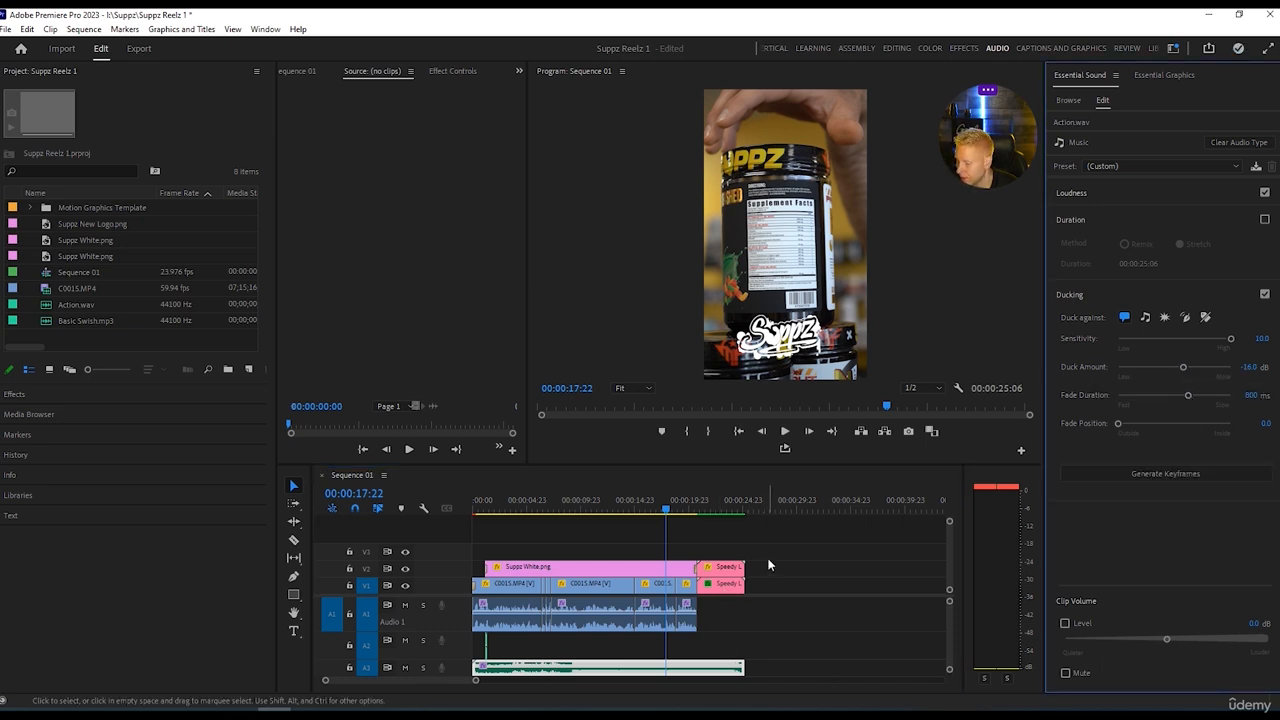
# Play the opening seconds of the sequence from the start to check how far the music is ducked.
pyautogui.moveTo(667, 511); pyautogui.dragTo(473, 515)
pyautogui.press('space')
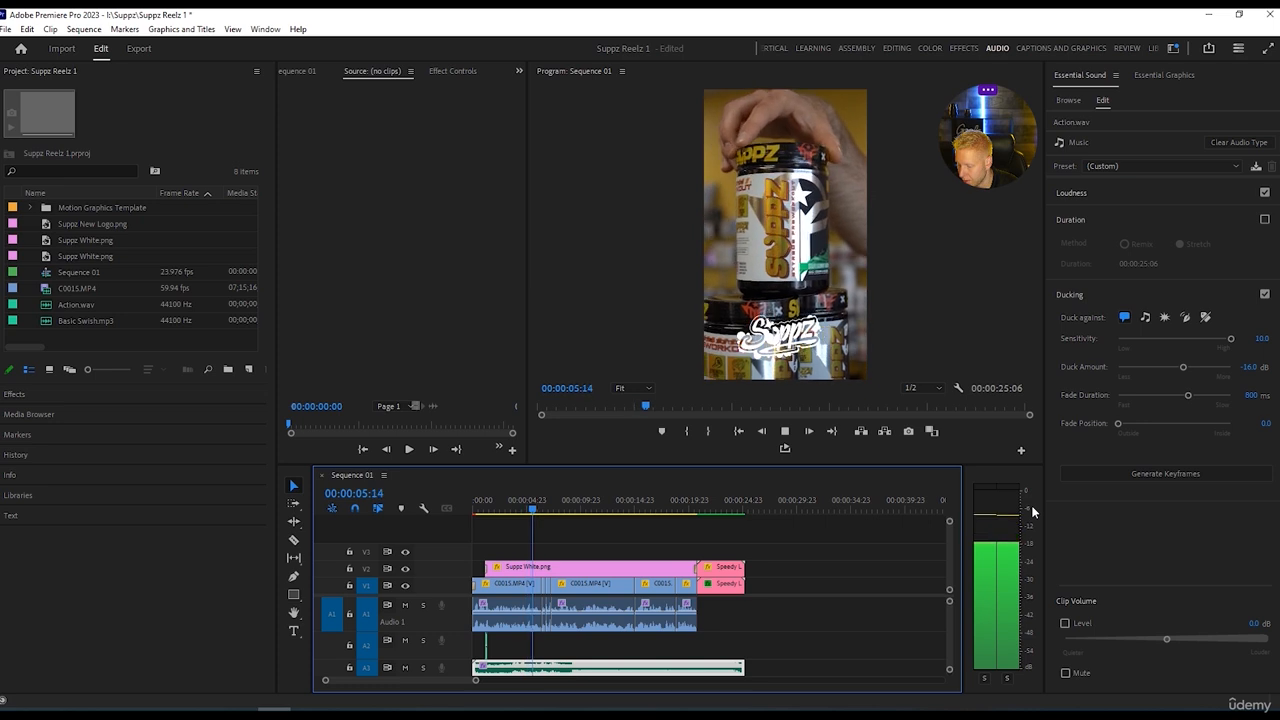
pyautogui.press('space')
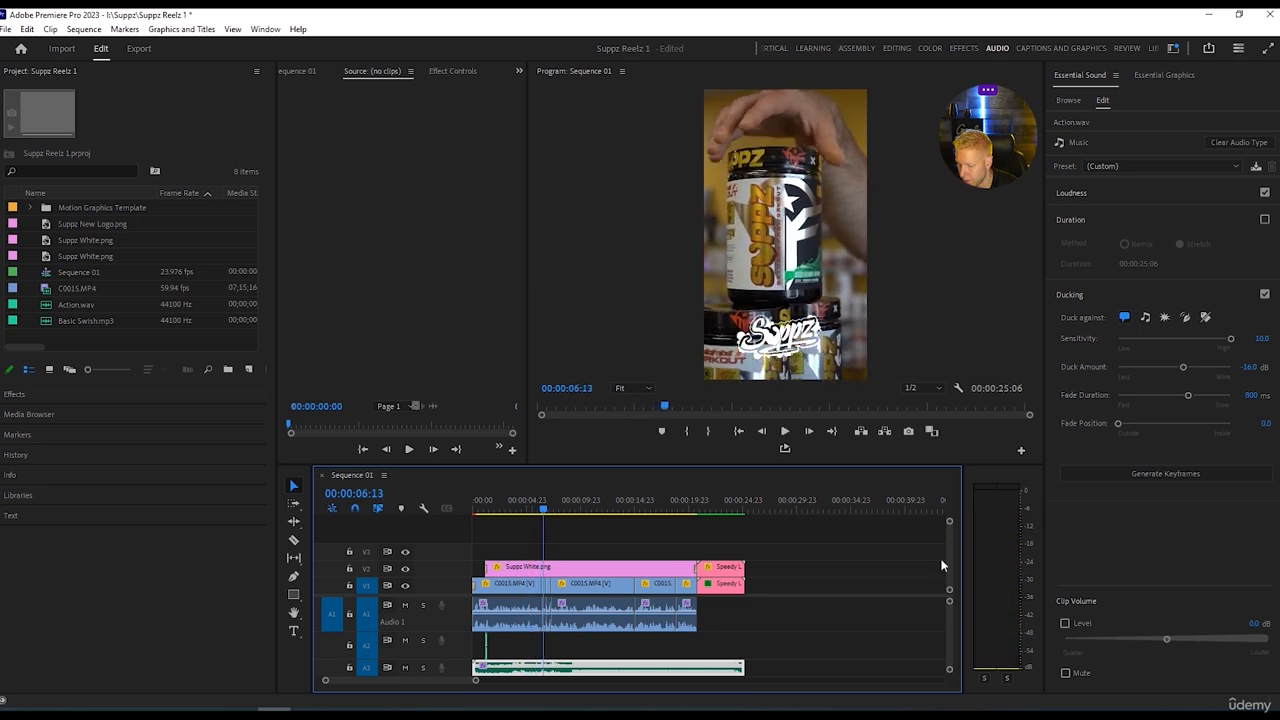
# Raise the audio level of the first C0015.MP4 clip on track A1 to about 3.8 dB, checking it with playback.
pyautogui.click(503, 617)
pyautogui.moveTo(503, 617); pyautogui.dragTo(503, 618)
pyautogui.press('Home')
pyautogui.press('space')
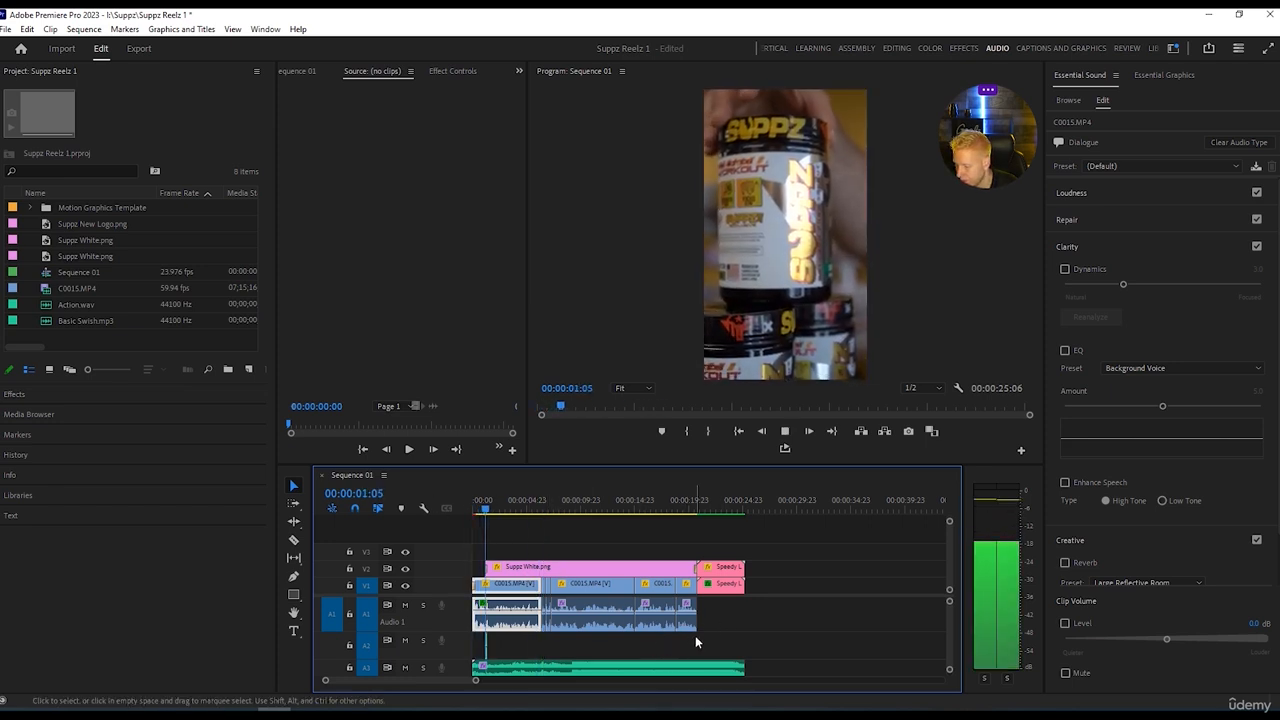
pyautogui.press('space')
pyautogui.moveTo(533, 610); pyautogui.dragTo(536, 614)
pyautogui.press('space')
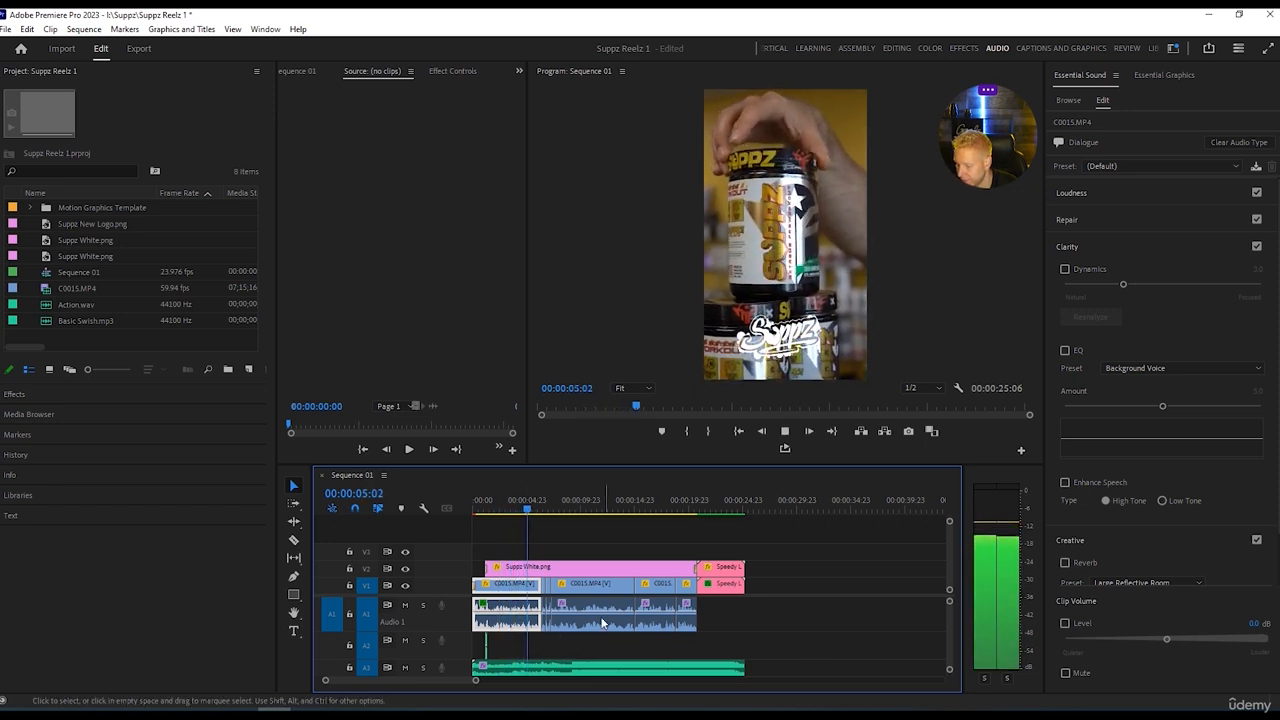
pyautogui.press('space')
pyautogui.moveTo(520, 611); pyautogui.dragTo(520, 604)
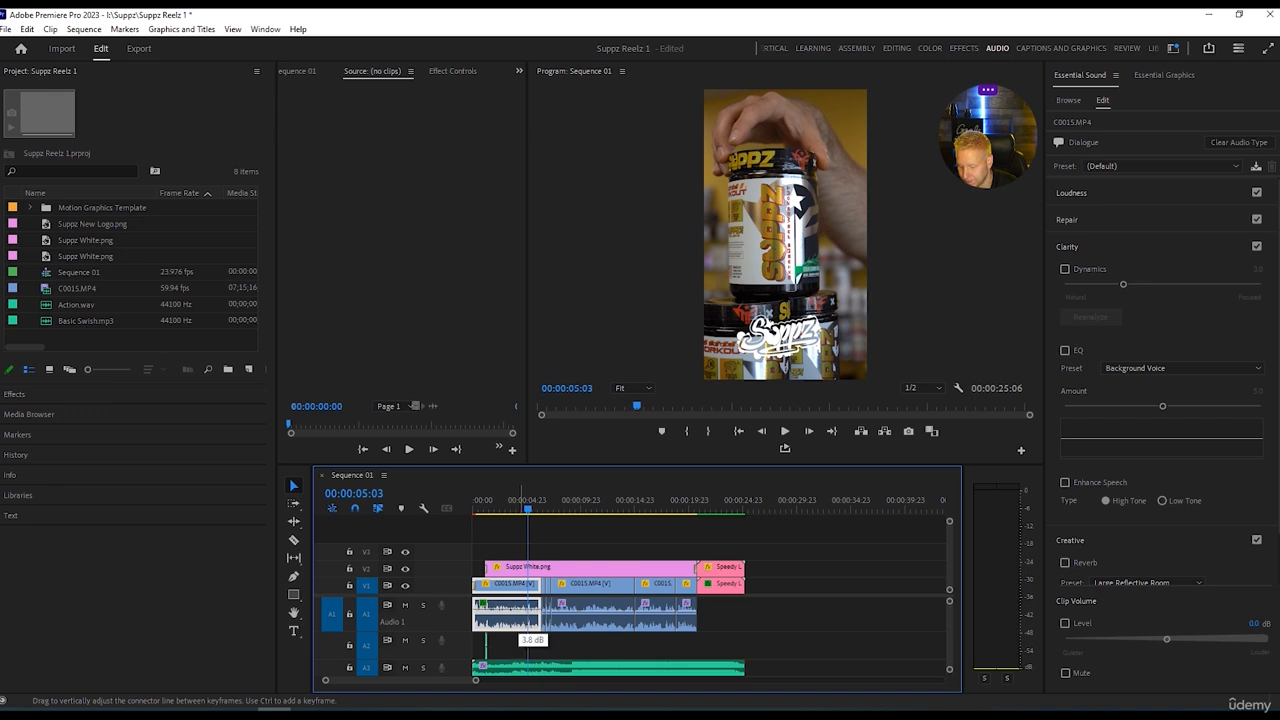
pyautogui.press('space')
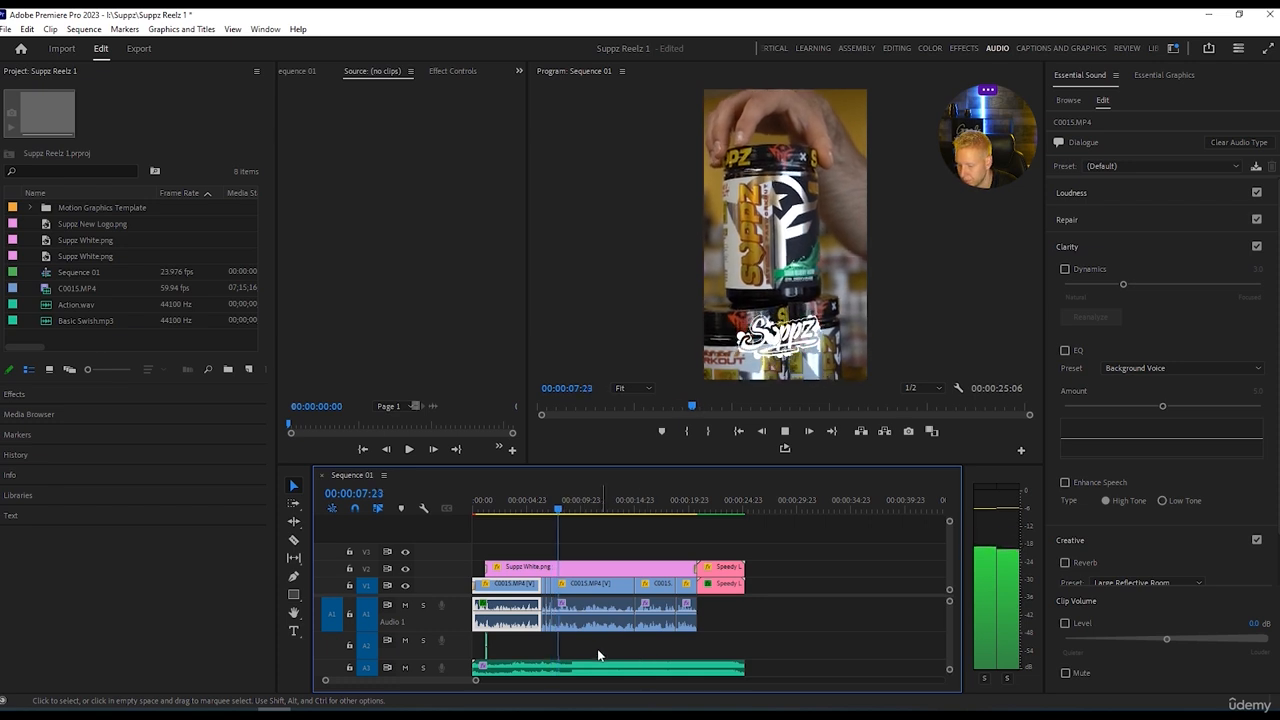
pyautogui.press('space')
# Adjust the audio levels of the remaining C0015.MP4 clips on track A1 to balance the first one, and play back the result.
pyautogui.click(577, 622)
pyautogui.moveTo(545, 612); pyautogui.dragTo(550, 620)
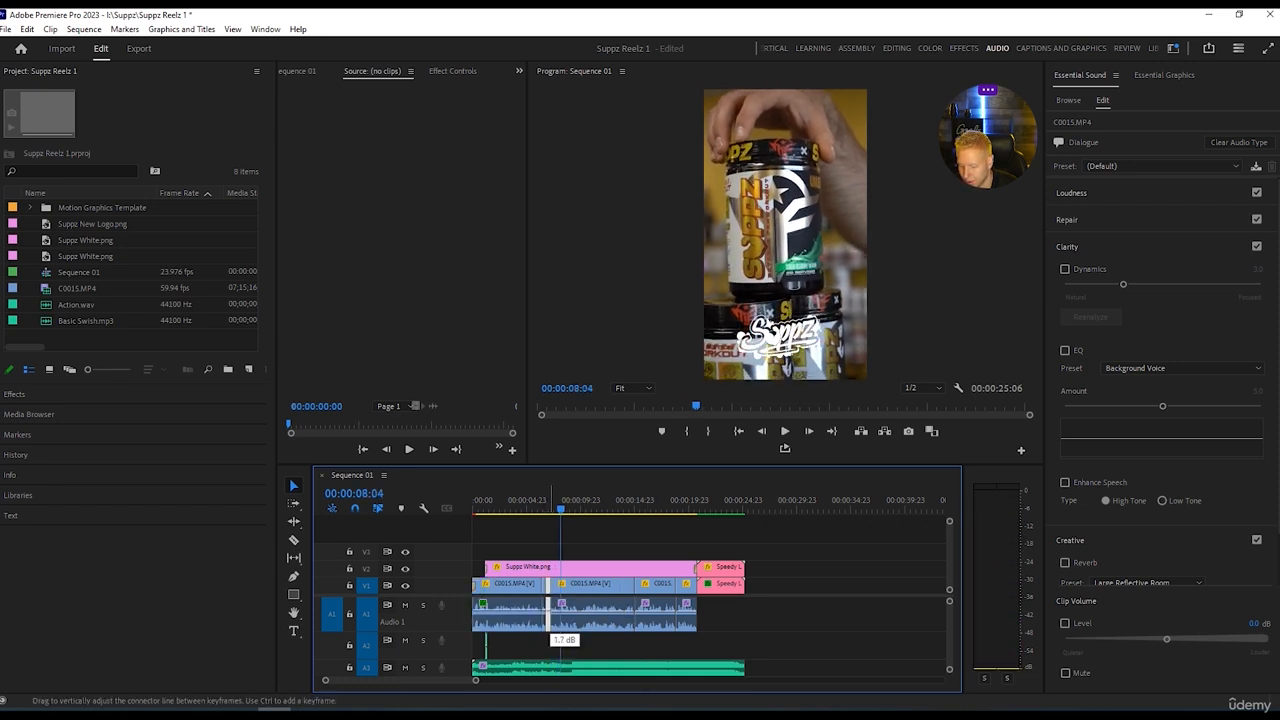
pyautogui.moveTo(566, 619); pyautogui.dragTo(566, 613)
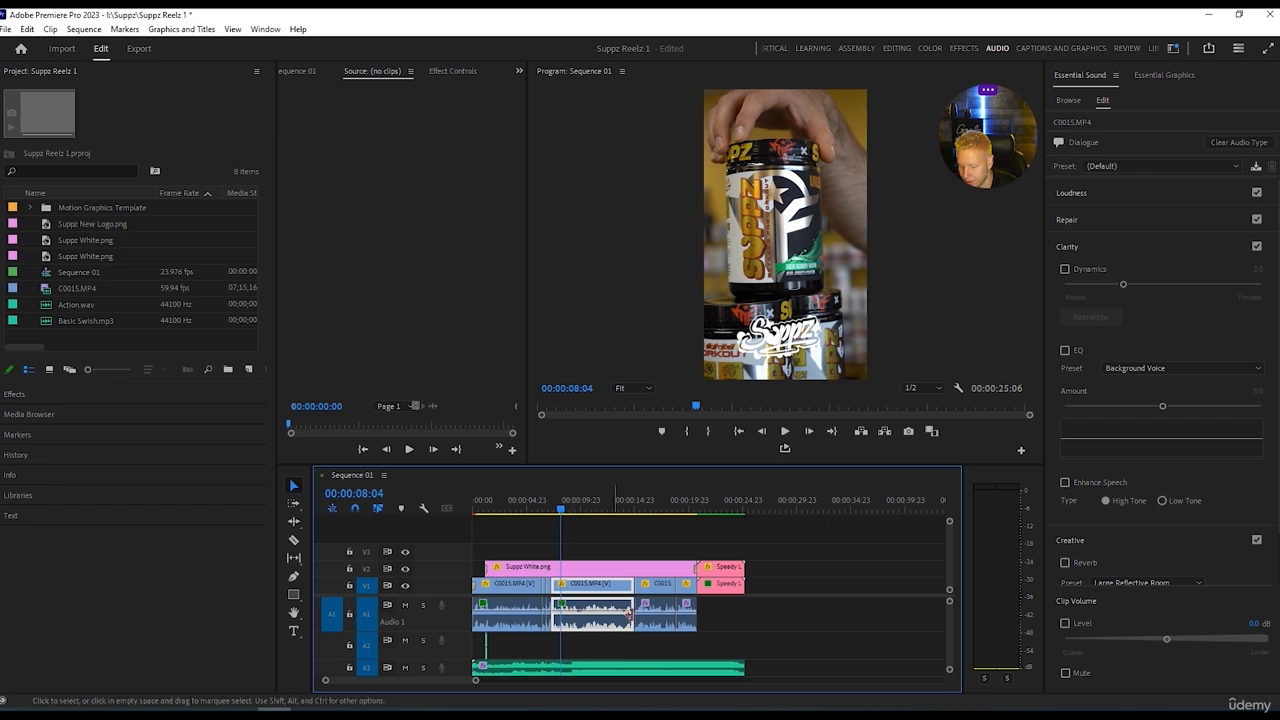
pyautogui.moveTo(650, 613); pyautogui.dragTo(650, 610)
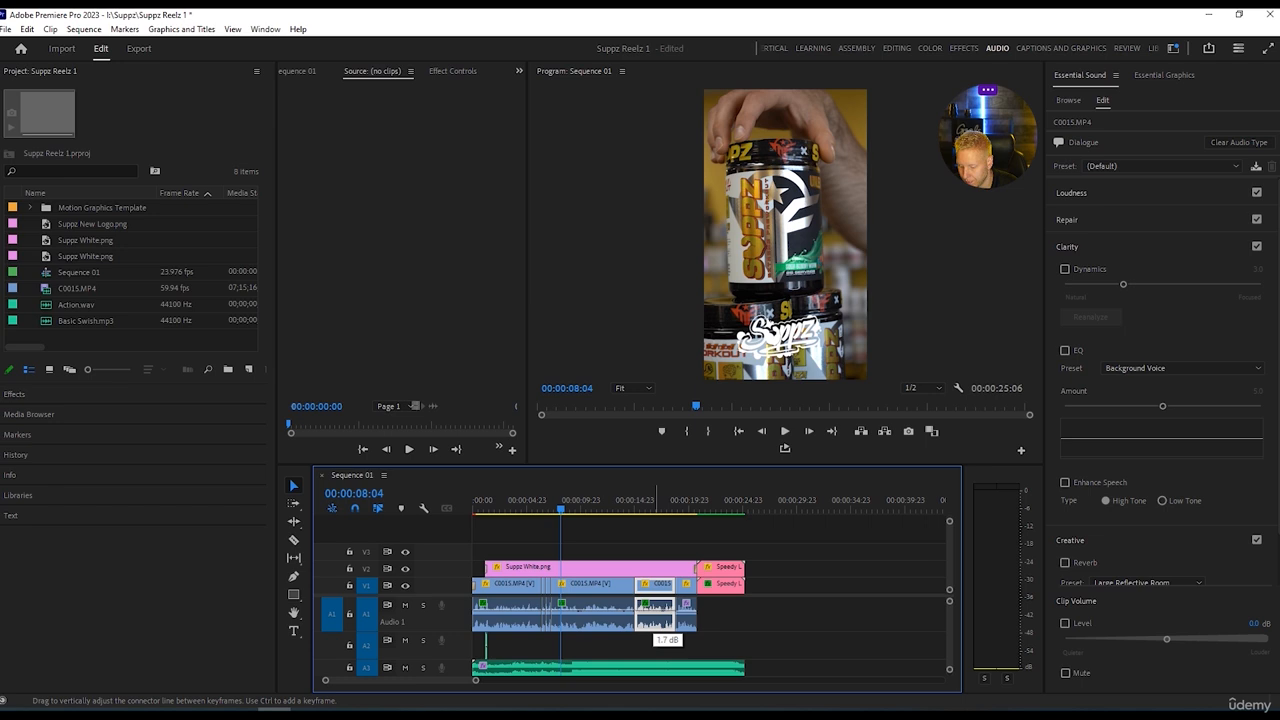
pyautogui.moveTo(686, 619); pyautogui.dragTo(686, 628)
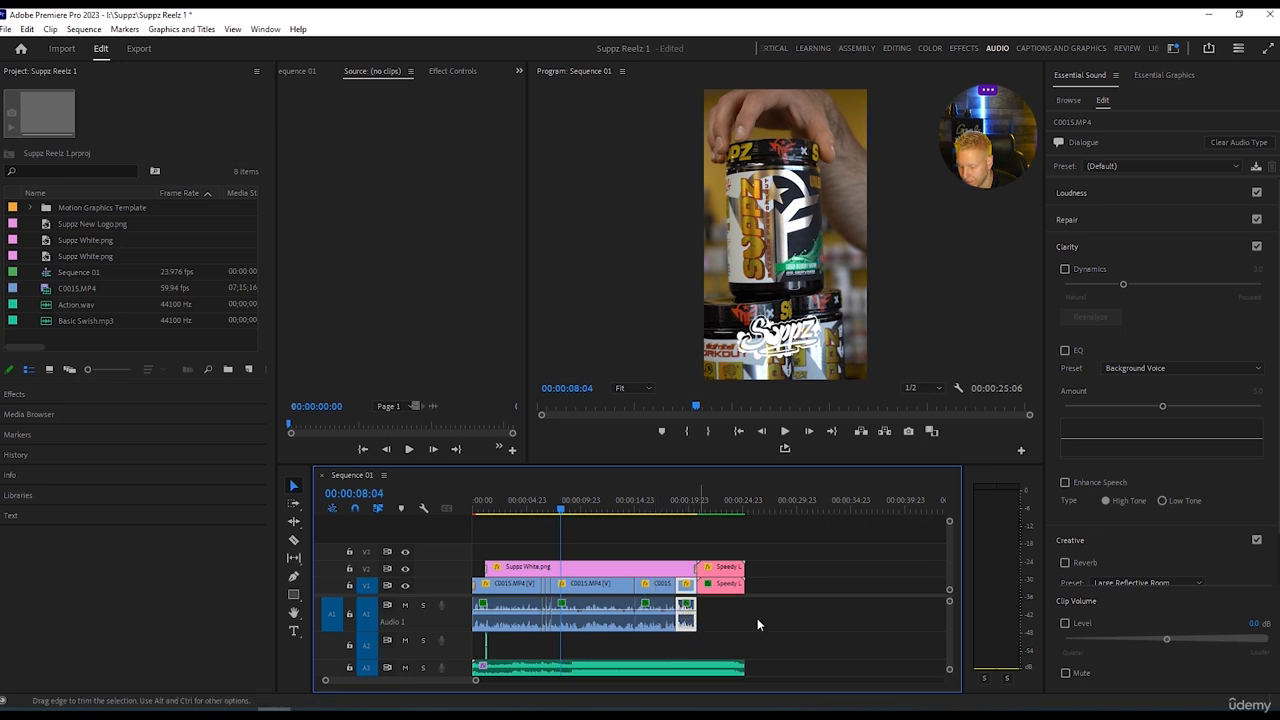
pyautogui.press('space')
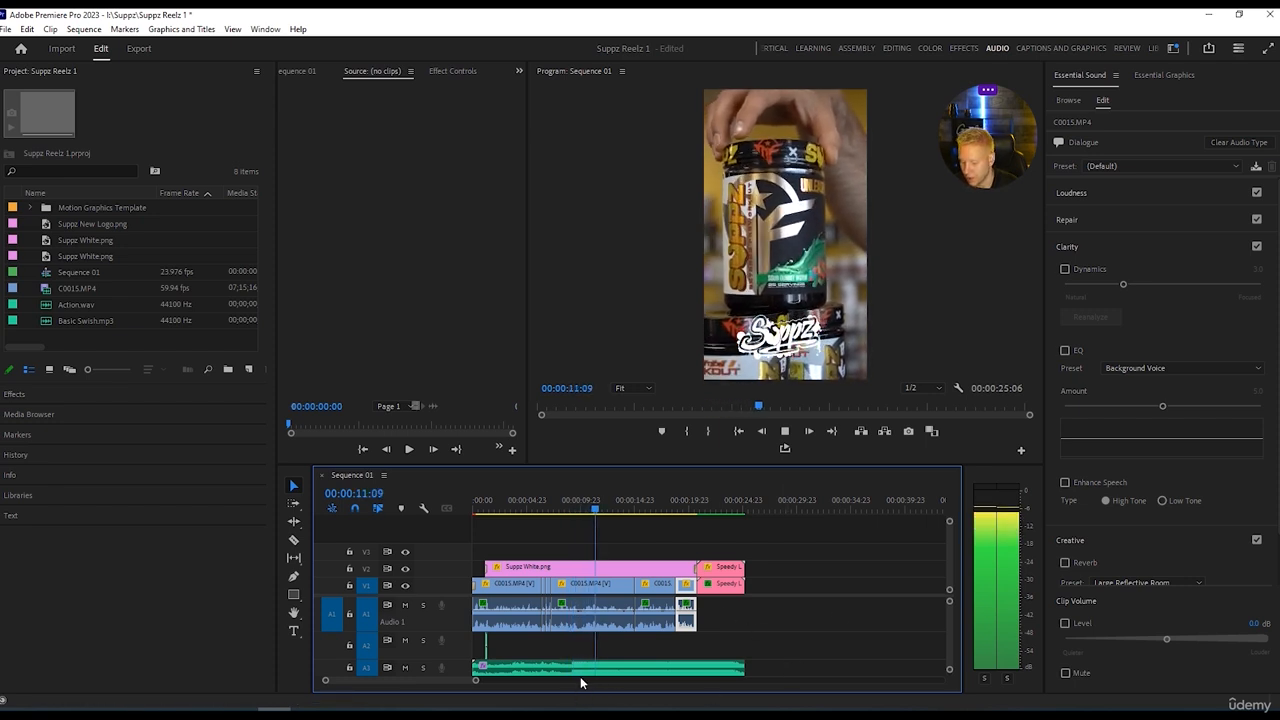
pyautogui.press('space')
# Split Action.wav on track A3 at about 9 seconds and adjust the volume level of its second part.
pyautogui.press('c')
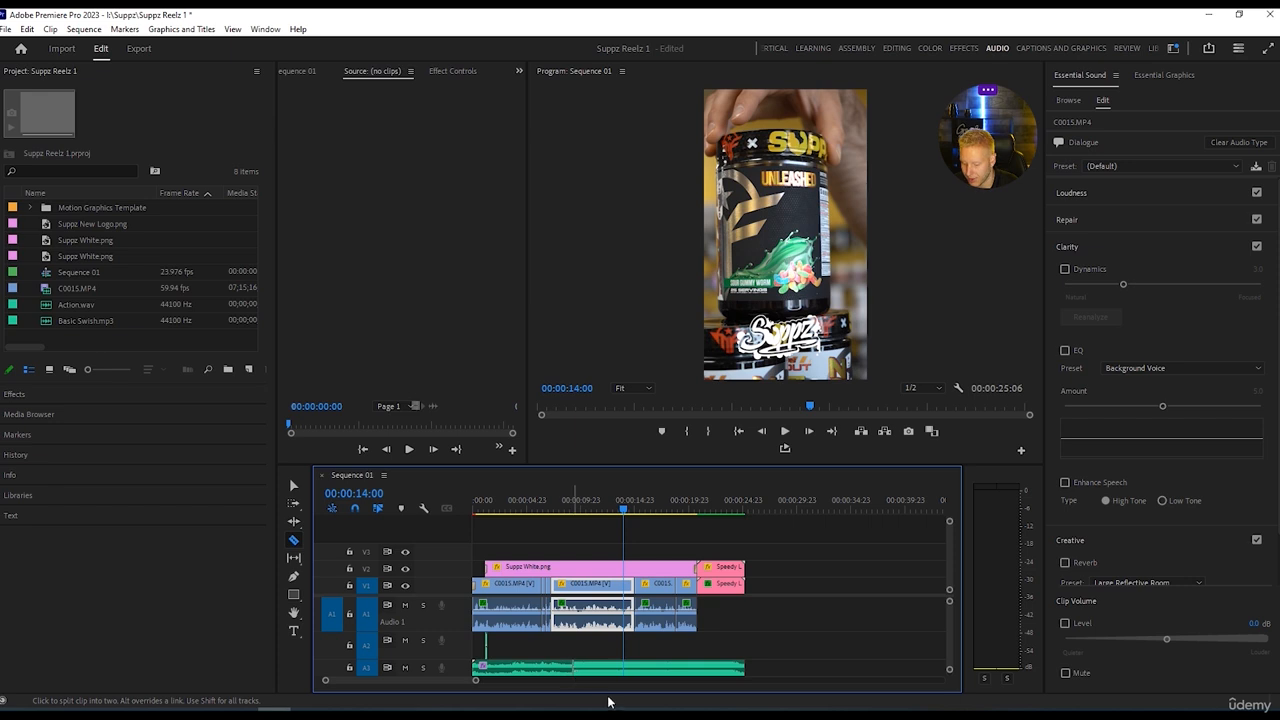
pyautogui.moveTo(460, 659)
pyautogui.mouseDown()
pyautogui.moveTo(466, 648)
pyautogui.moveTo(472, 684)
pyautogui.moveTo(446, 680)
pyautogui.mouseUp()
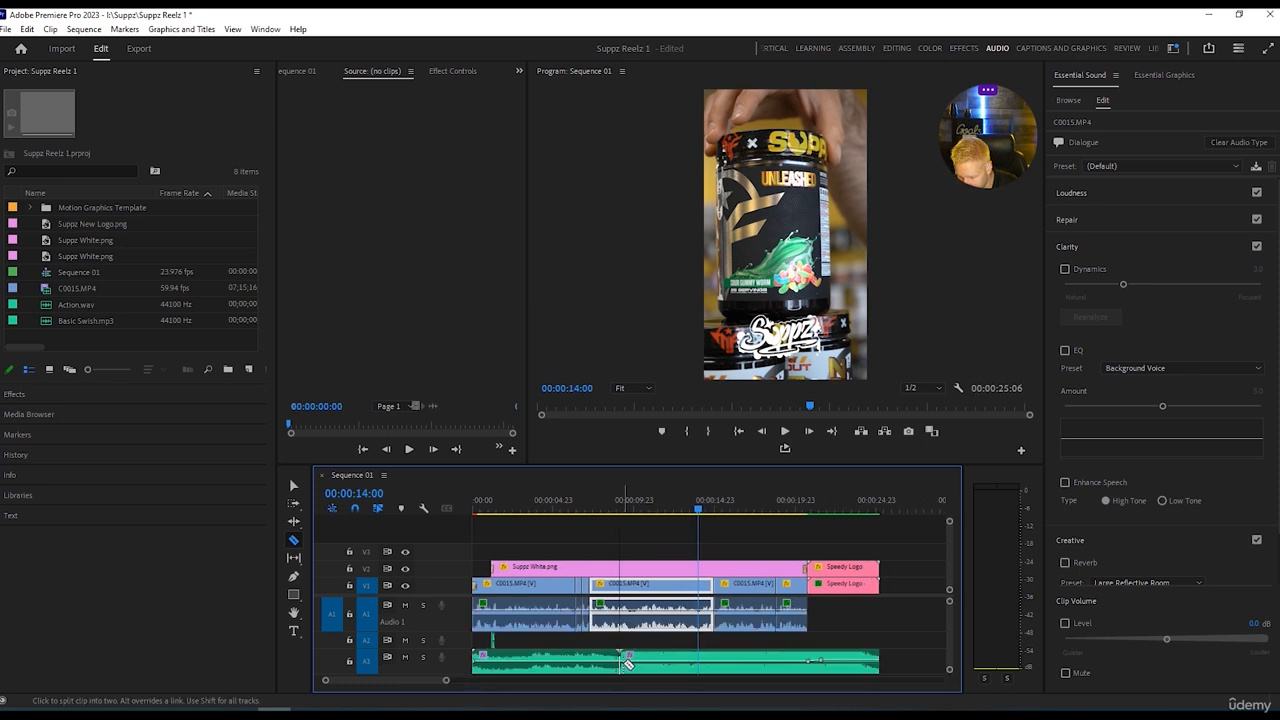
pyautogui.press('v')
pyautogui.moveTo(642, 663); pyautogui.dragTo(672, 660)
# Play the middle and end of the sequence to check the music level against the clip audio.
pyautogui.press('space')
pyautogui.press('space')
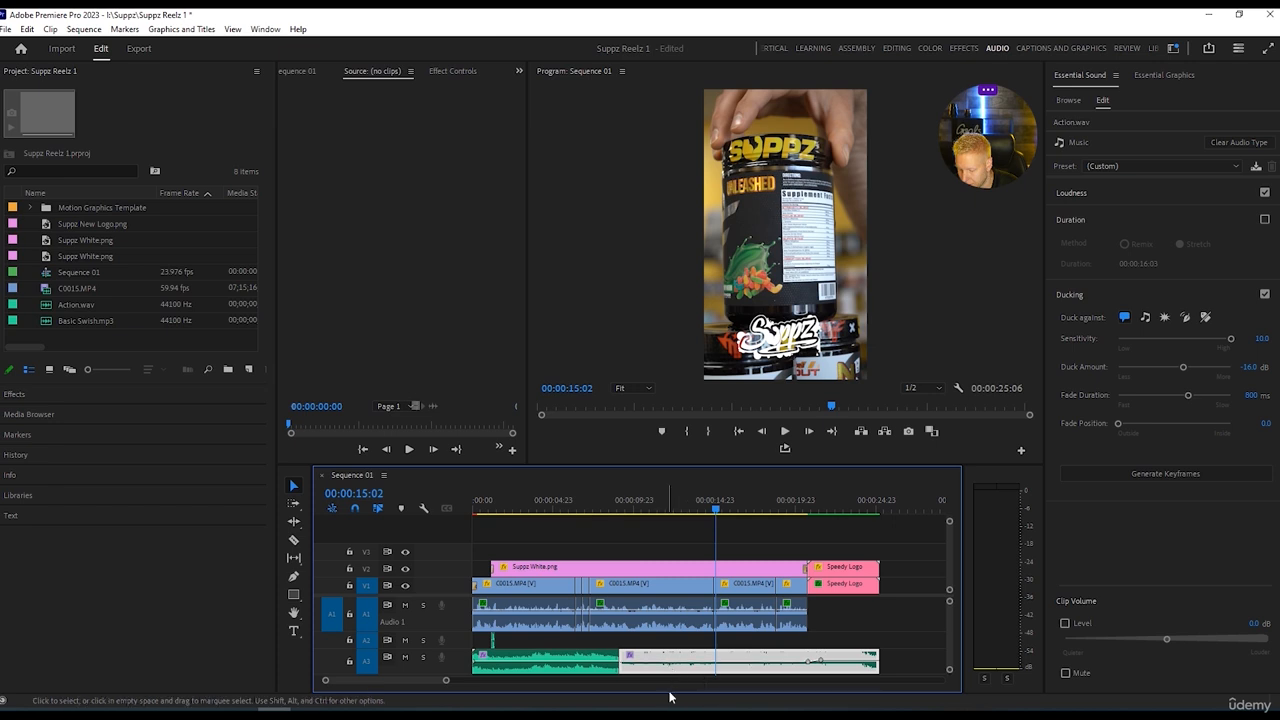
pyautogui.press('space')
pyautogui.click(716, 512)
pyautogui.moveTo(625, 518); pyautogui.dragTo(602, 516)
pyautogui.click(673, 604)
pyautogui.press('space')
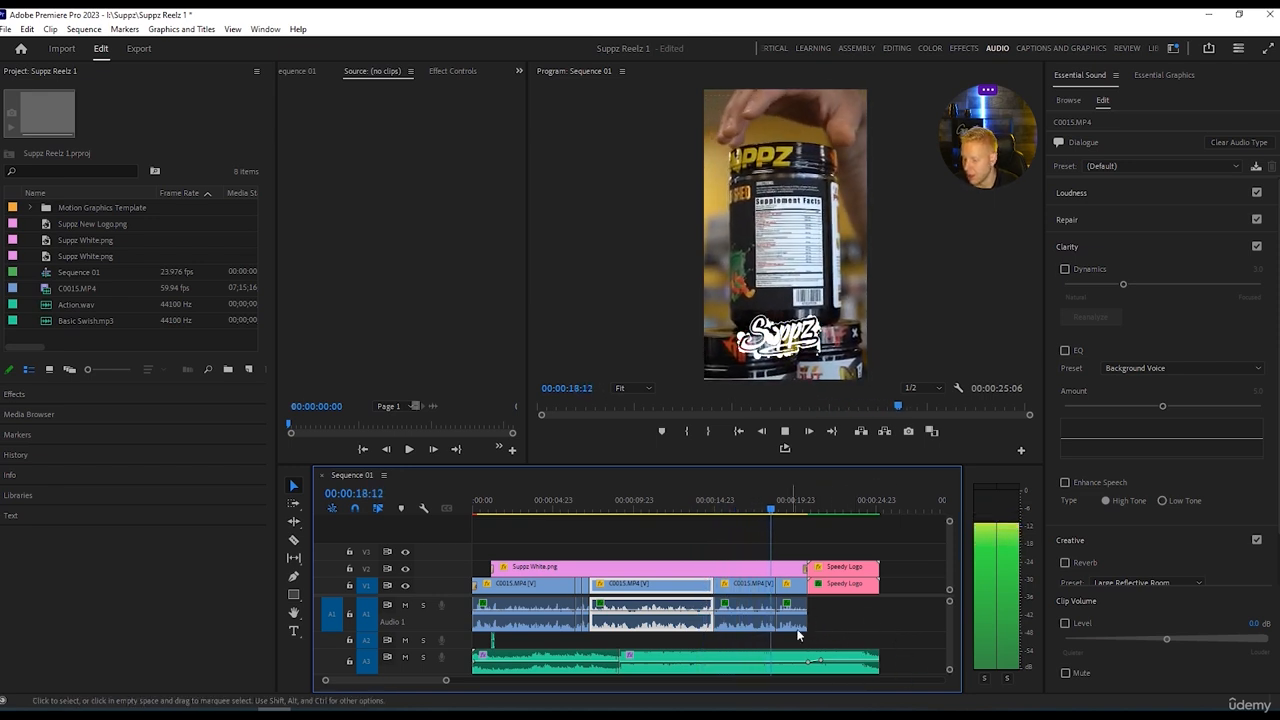
pyautogui.click(803, 508)
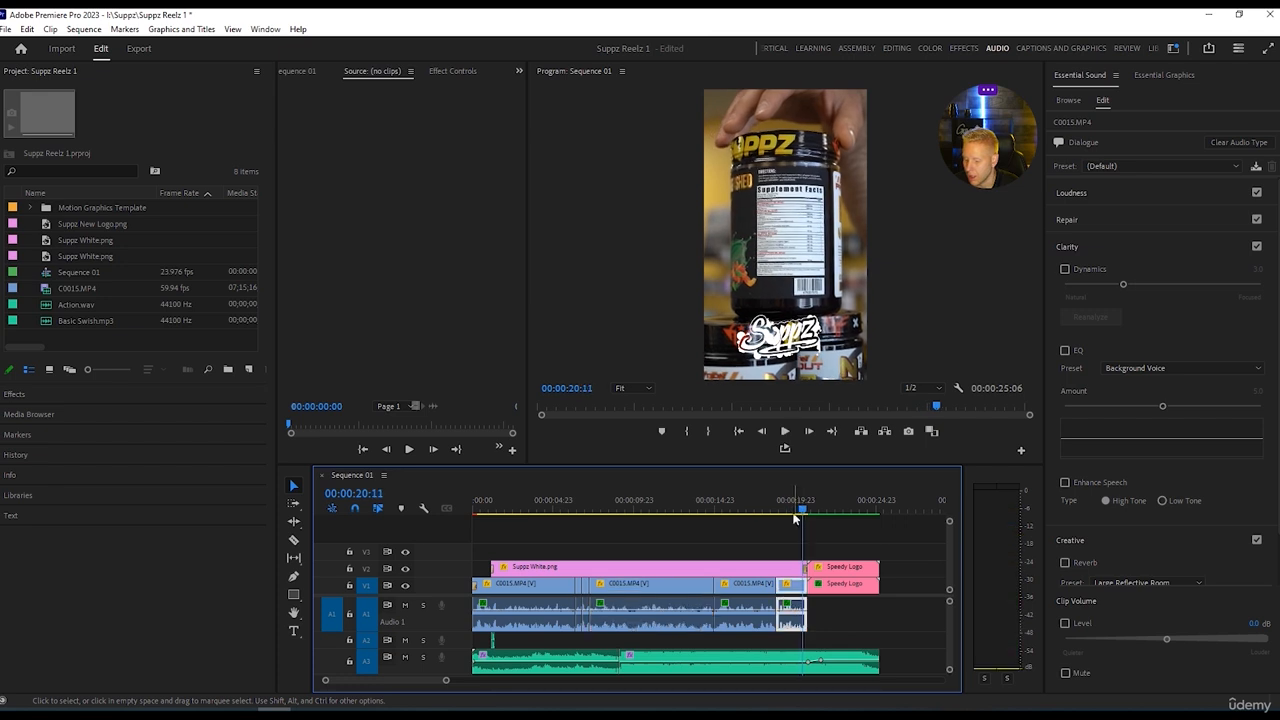
pyautogui.click(643, 508)
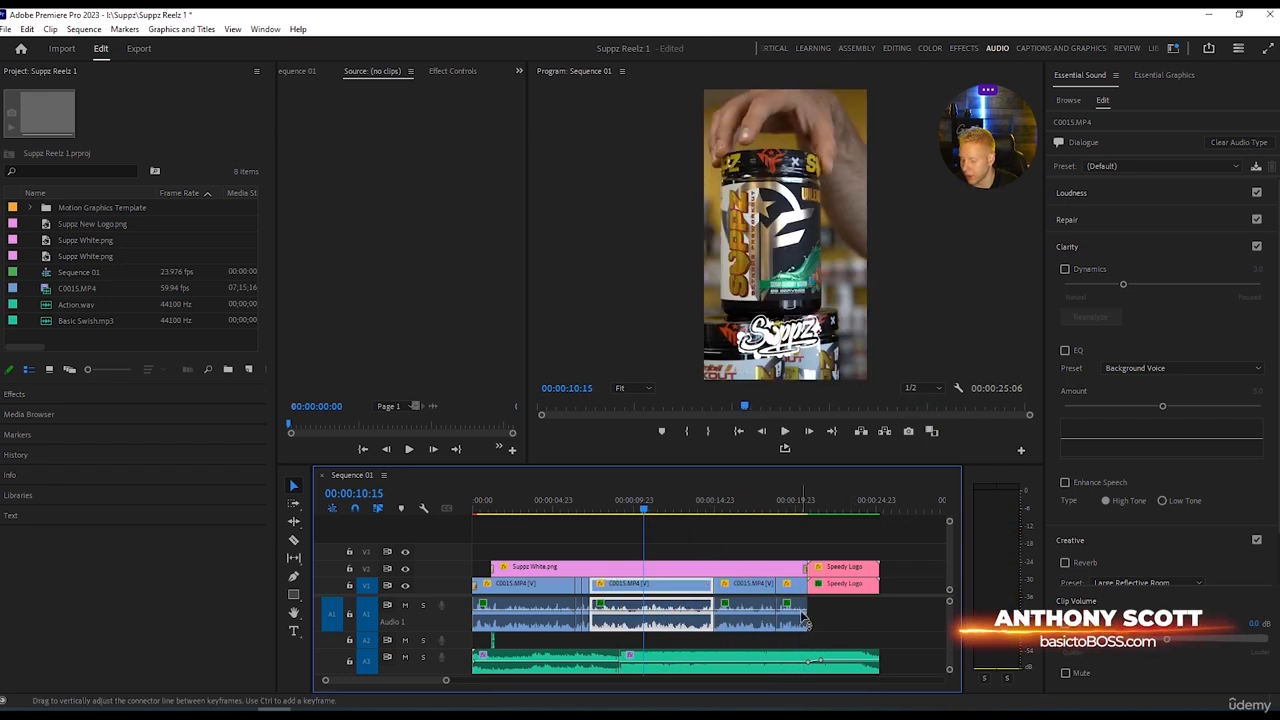
# Nest all the C0015.MP4 clips with their audio into a single sequence, keeping the default name.
pyautogui.moveTo(862, 620); pyautogui.dragTo(605, 630)
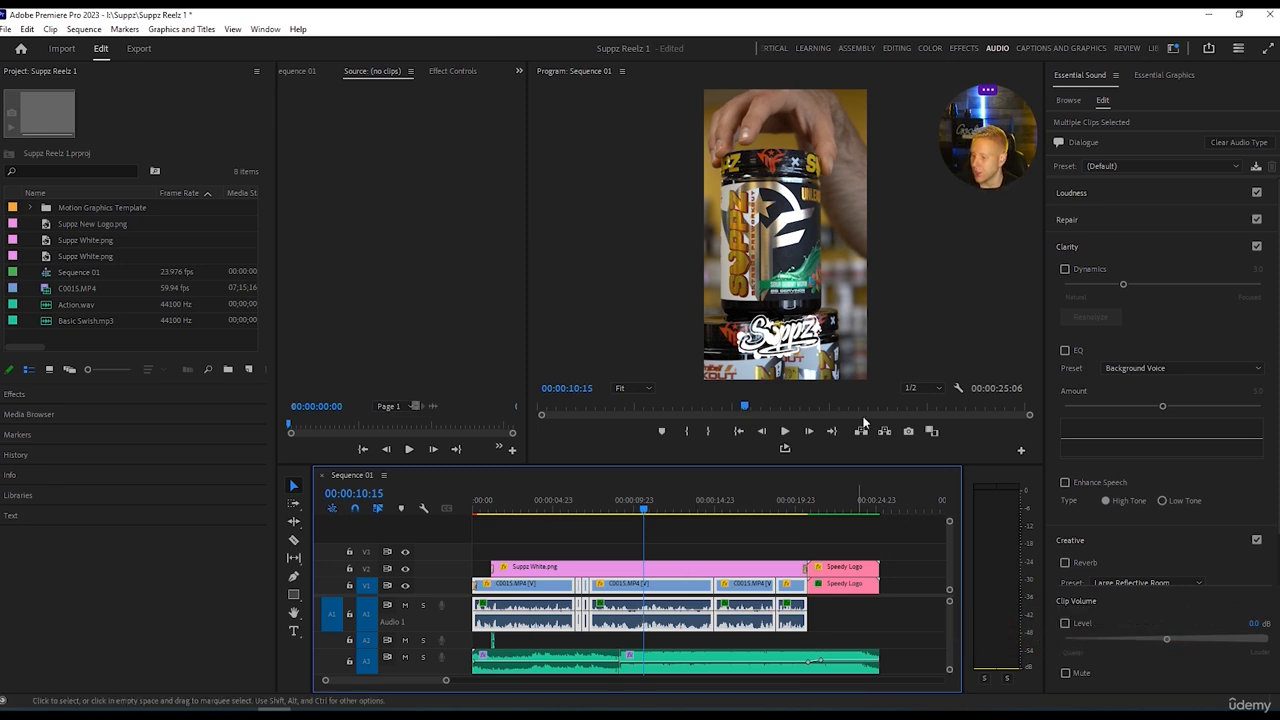
pyautogui.rightClick(753, 594)
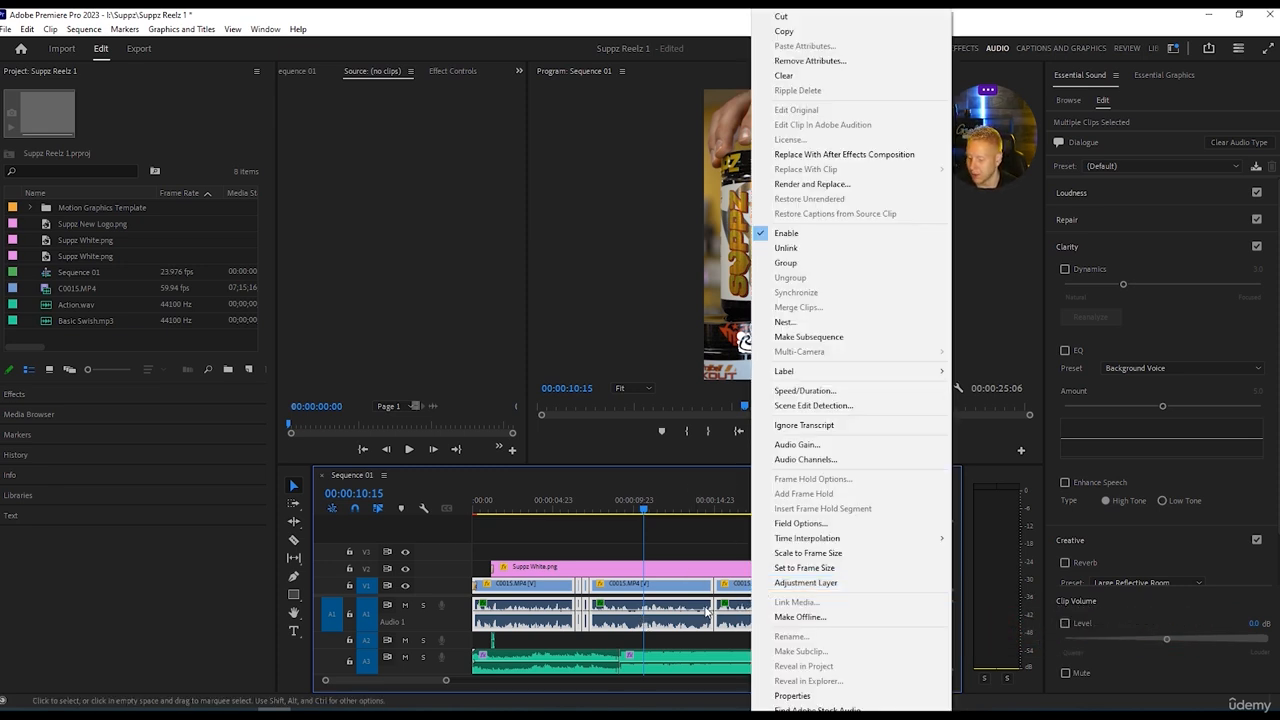
pyautogui.click(785, 321)
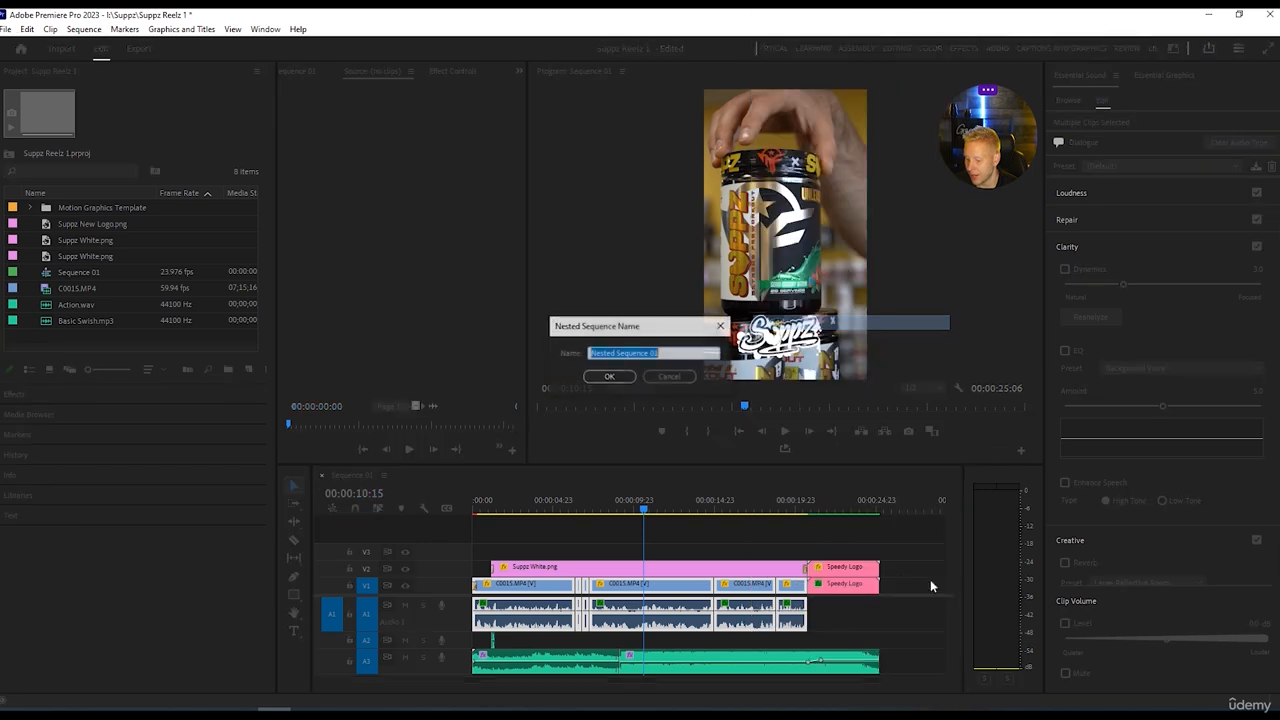
pyautogui.click(610, 377)
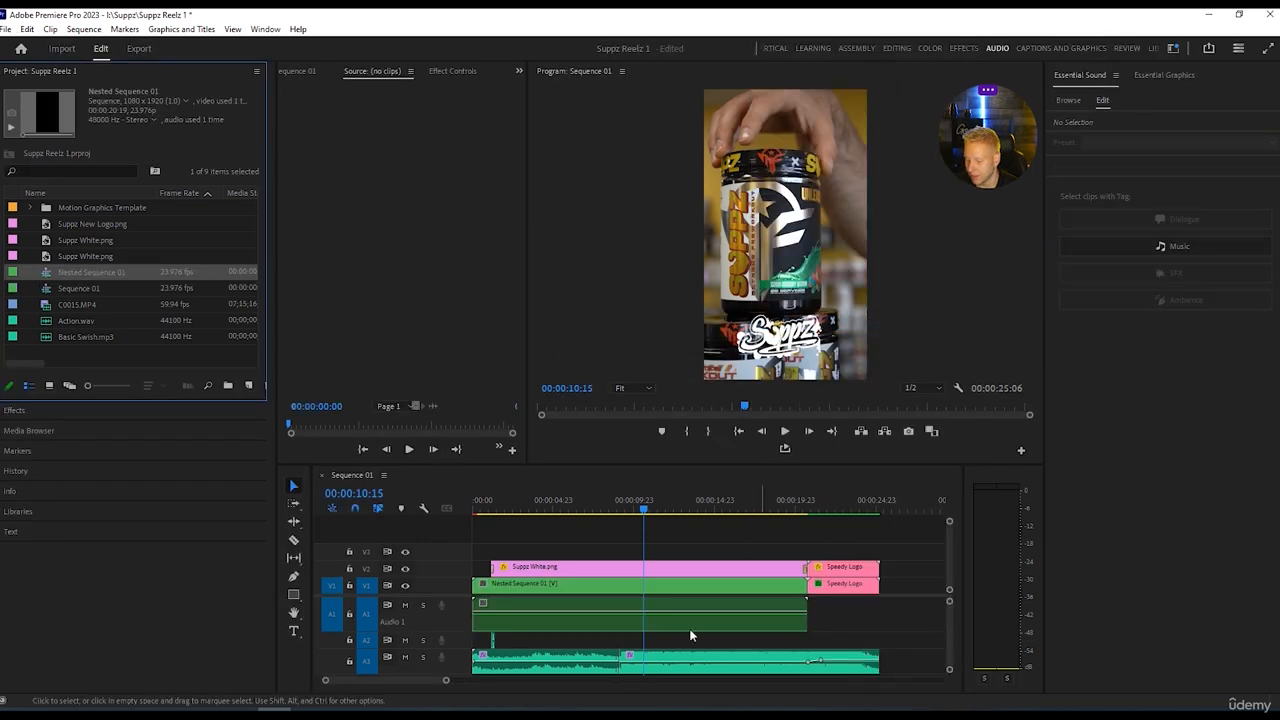
# Select the nested clip and play the sequence briefly from the start to check it.
pyautogui.click(666, 586)
pyautogui.moveTo(645, 514); pyautogui.dragTo(476, 514)
pyautogui.press('space')
pyautogui.press('space')
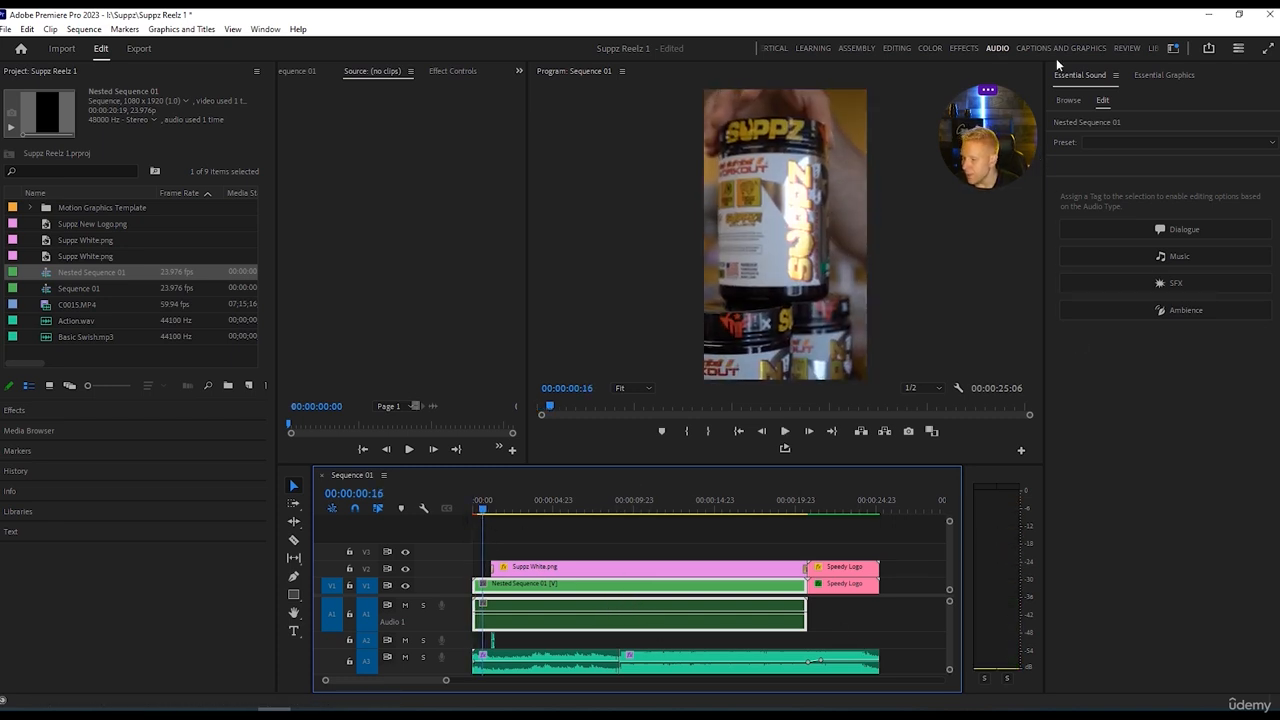
# Switch to the Effects workspace and clear the blur search from the effects list.
pyautogui.click(963, 49)
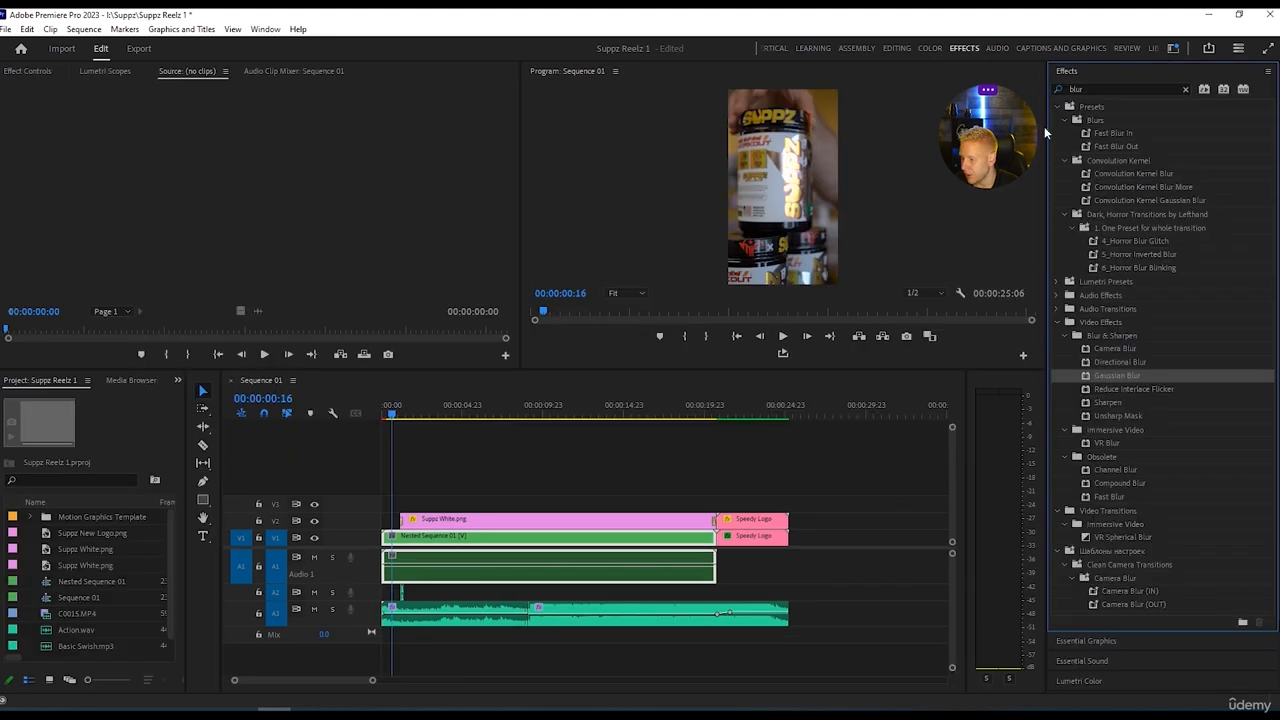
pyautogui.doubleClick(1101, 89)
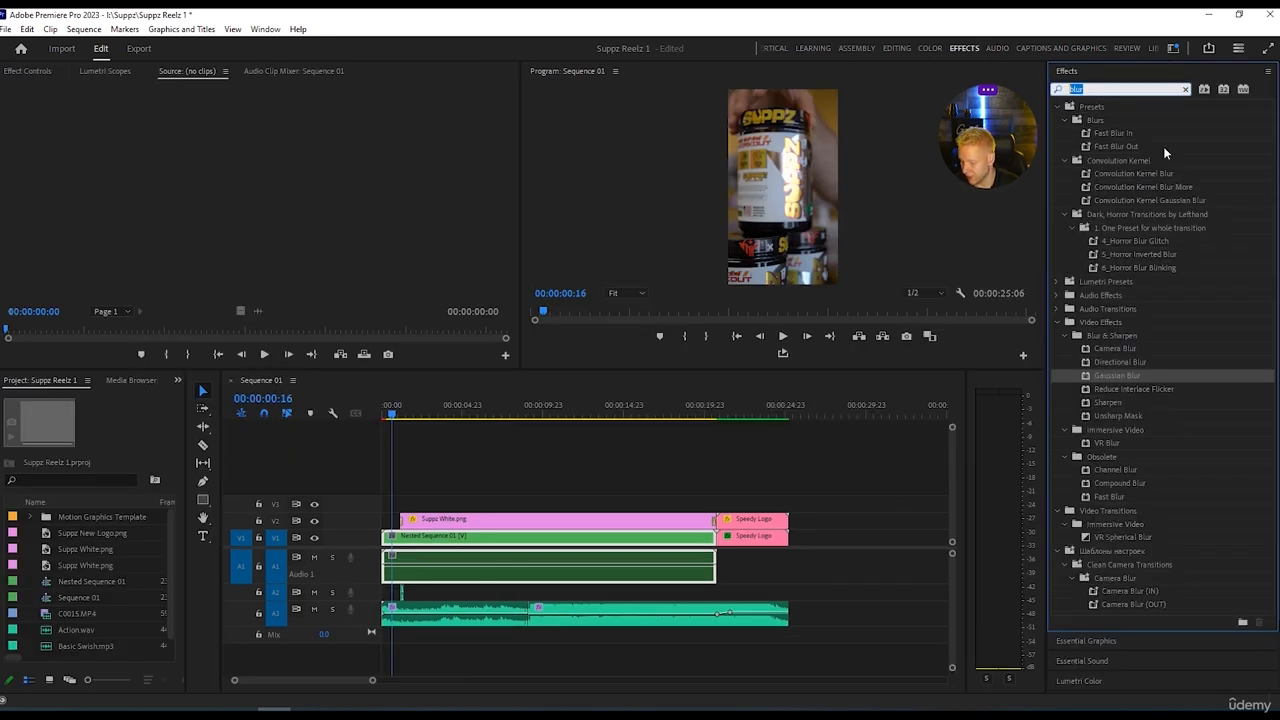
pyautogui.press('BackSpace')
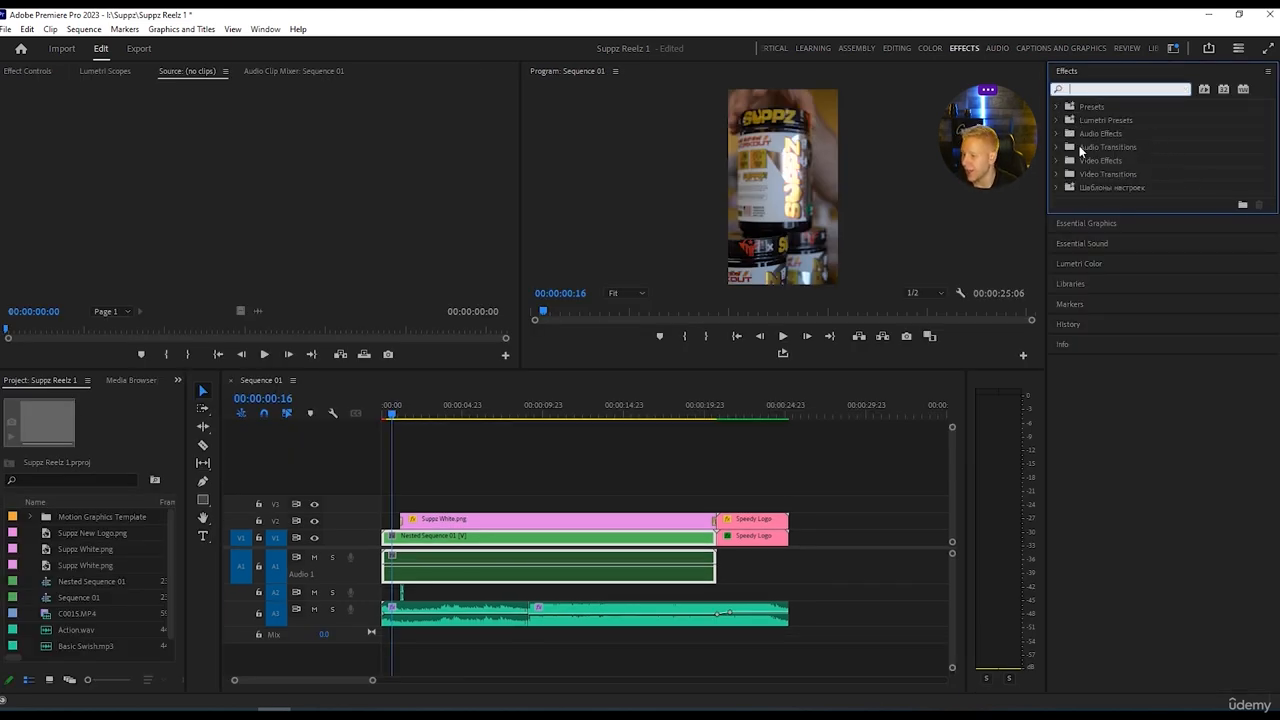
# Look through the Audio Effects categories for clean-up effects, including Amplitude and Compression, Reverb and Noise Reduction/Restoration.
pyautogui.click(1056, 160)
pyautogui.click(1057, 161)
pyautogui.click(1057, 136)
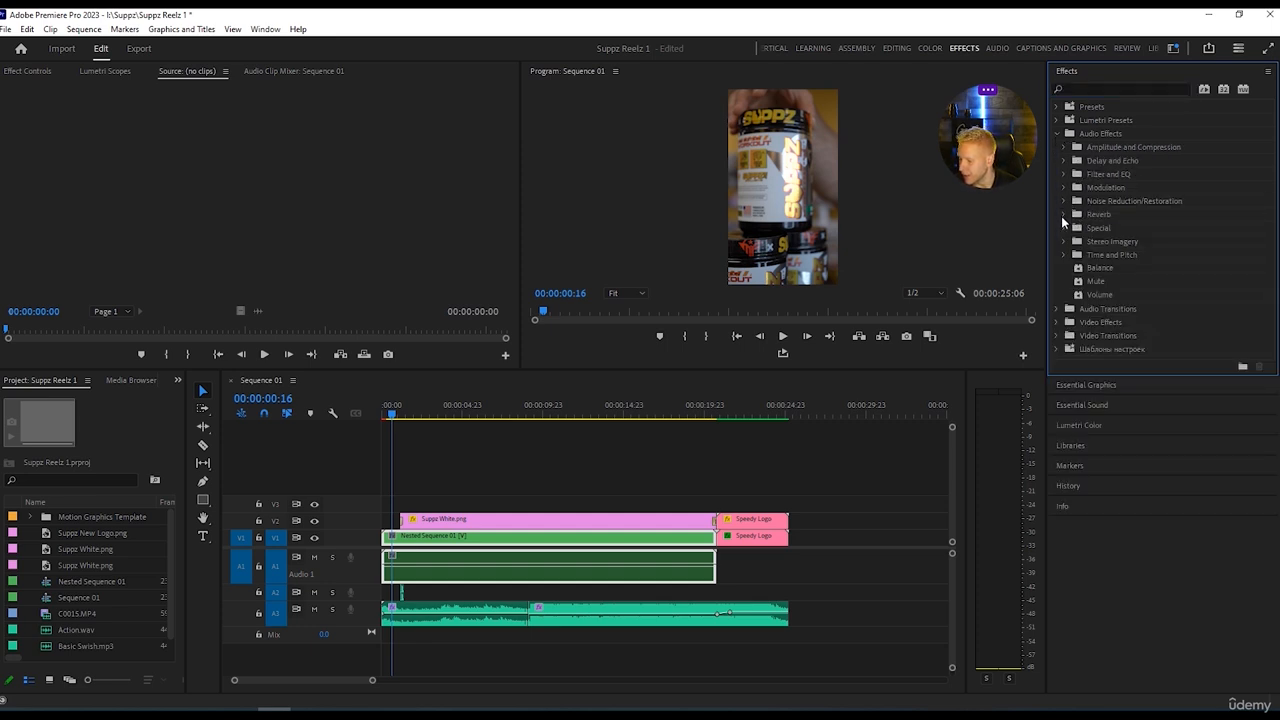
pyautogui.click(1062, 200)
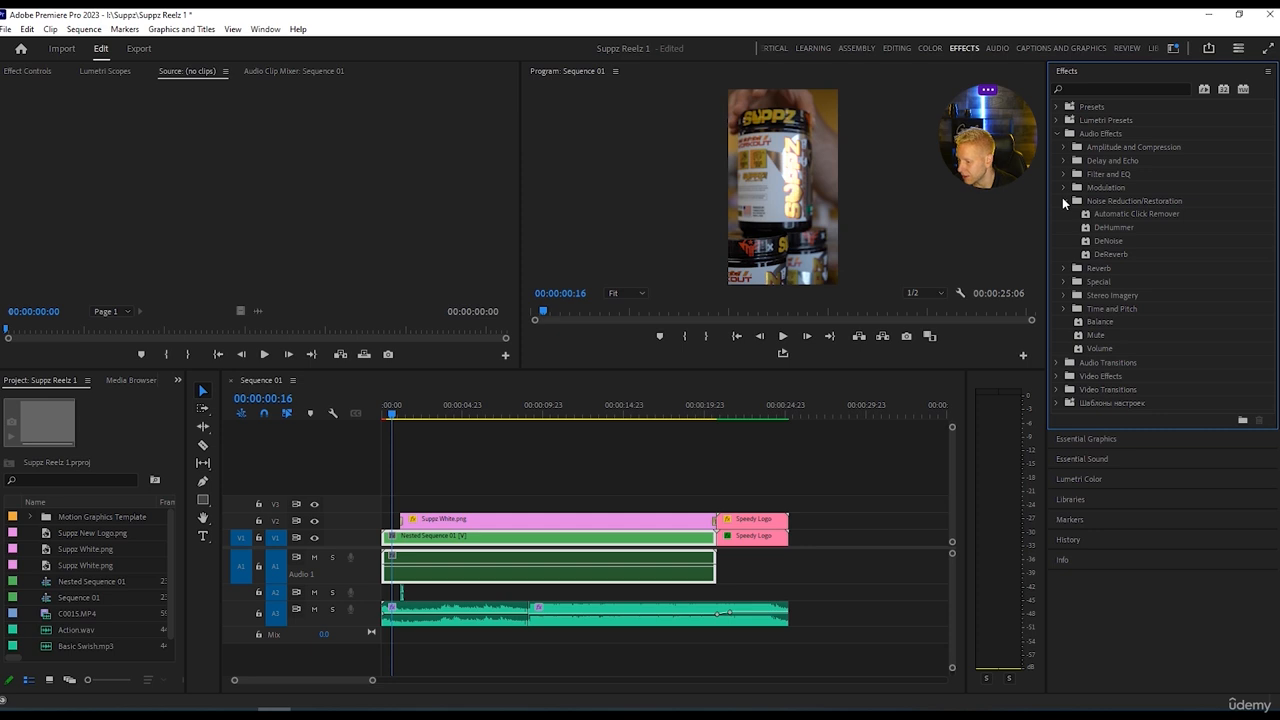
pyautogui.click(1062, 199)
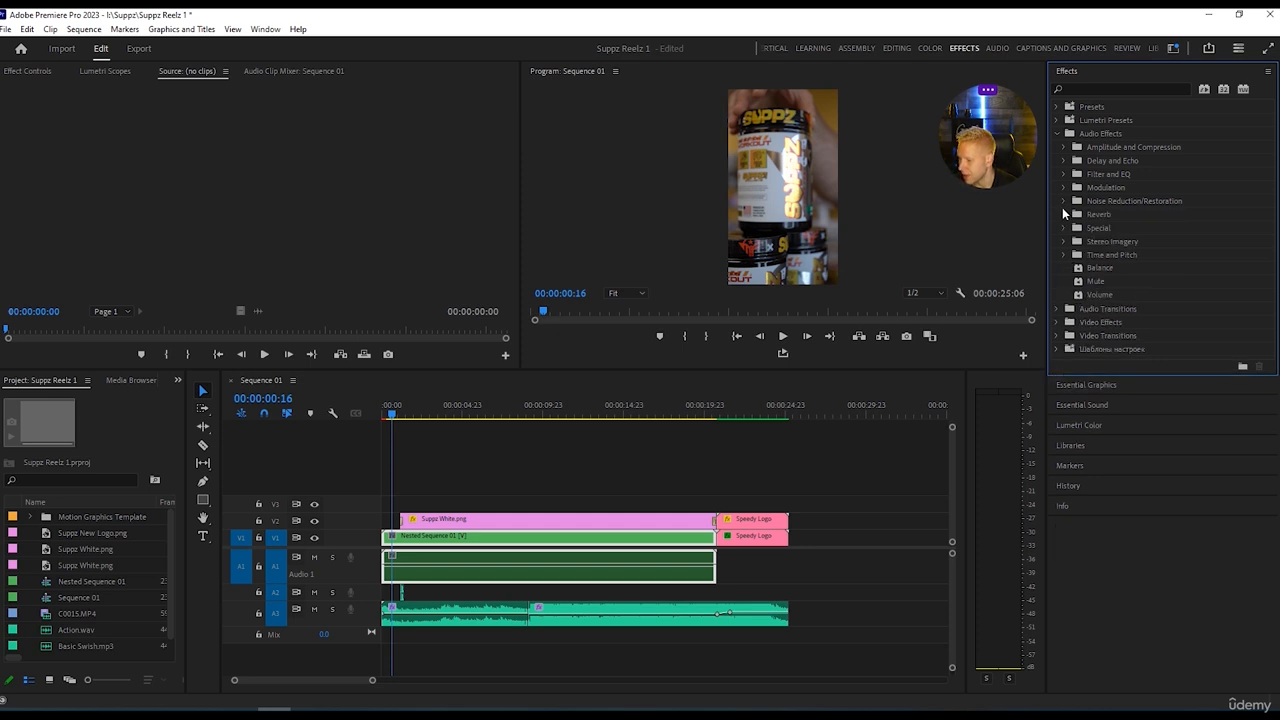
pyautogui.click(1061, 213)
pyautogui.click(1060, 212)
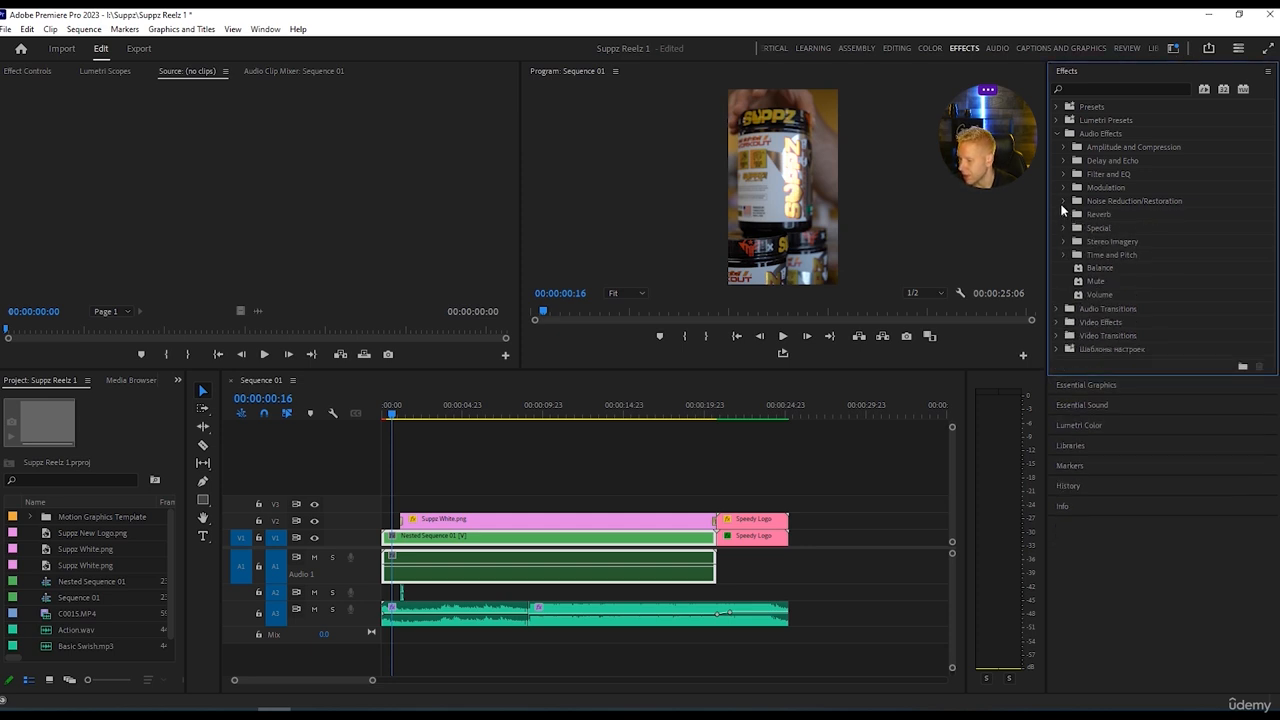
pyautogui.click(1063, 147)
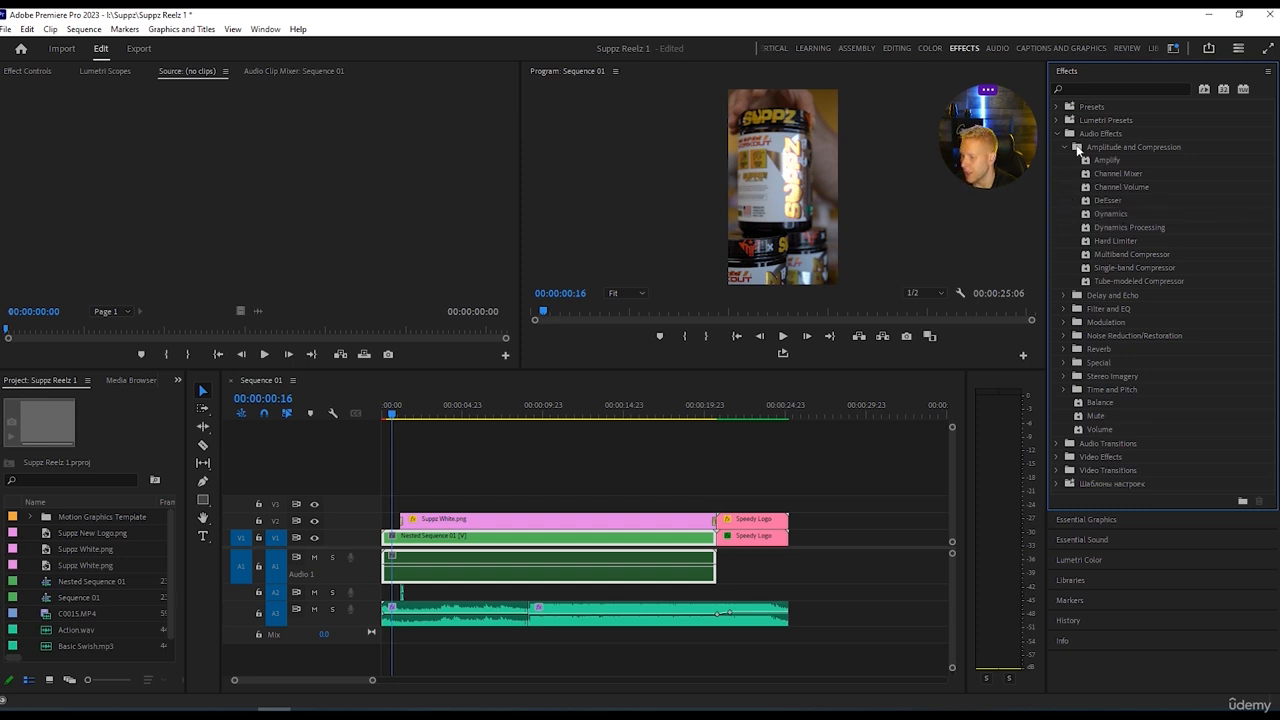
pyautogui.click(1066, 146)
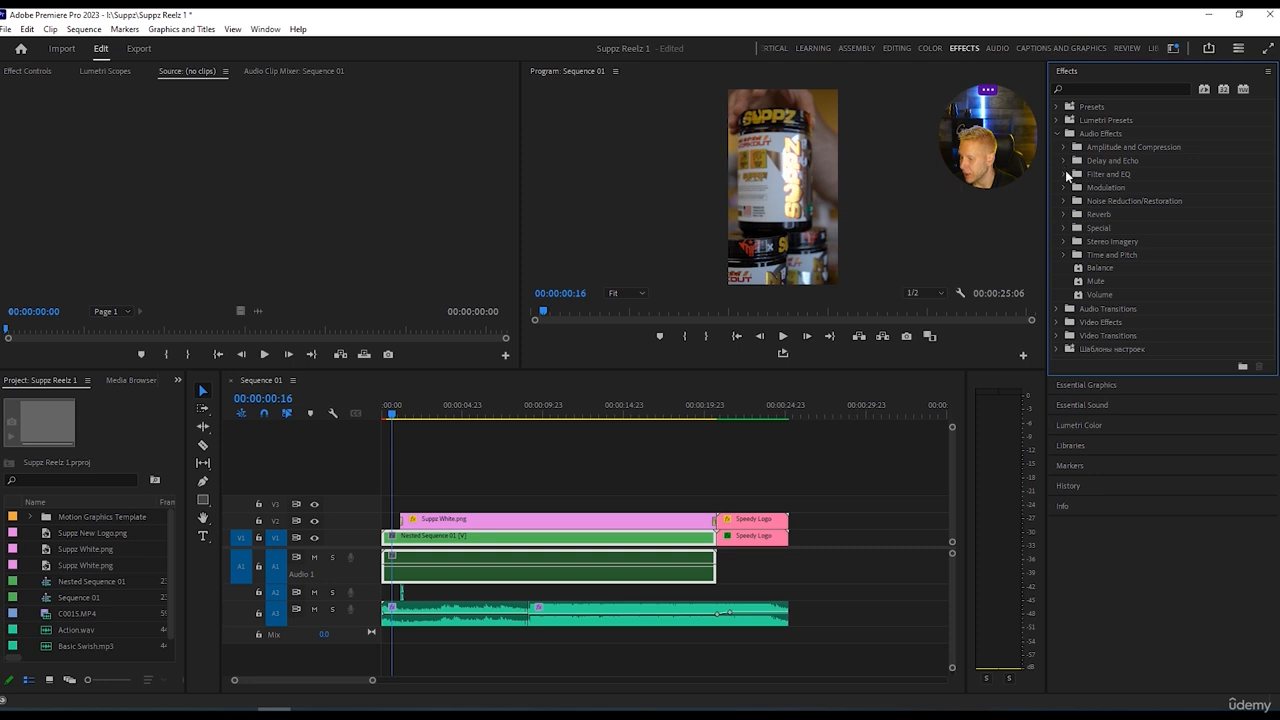
pyautogui.click(1064, 201)
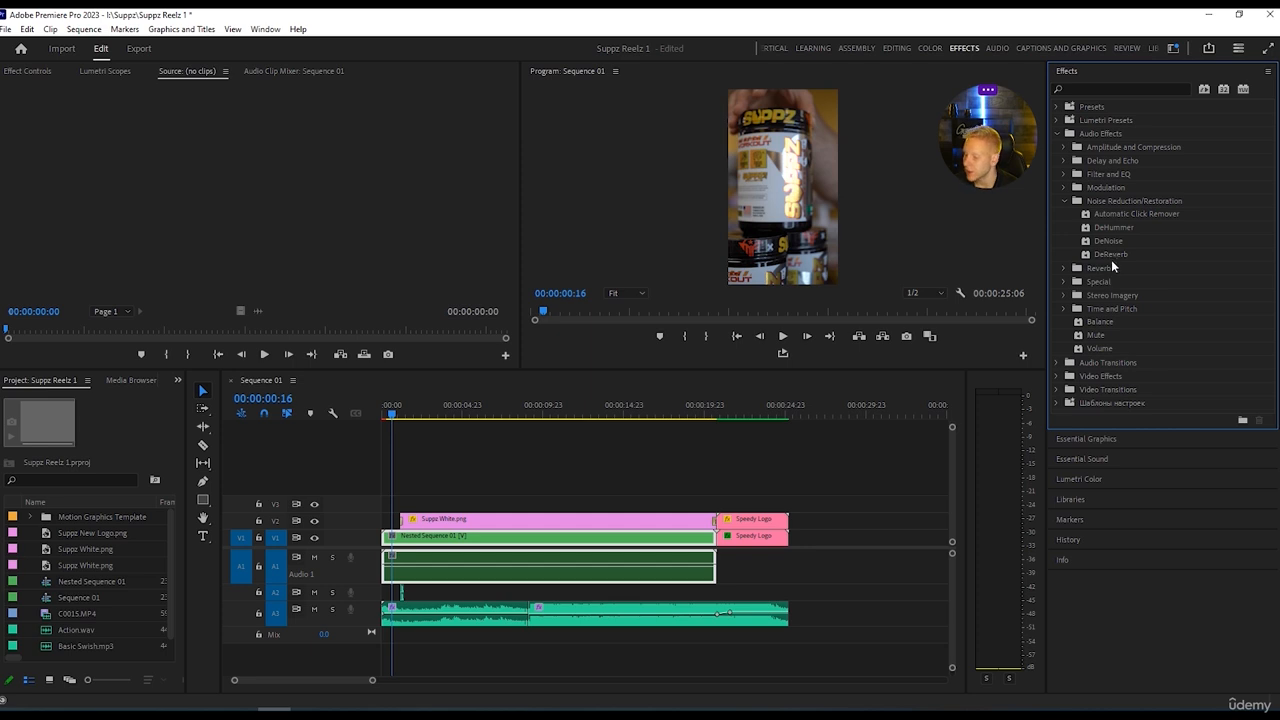
# Apply the Multiband Compressor effect from Amplitude and Compression to the nested sequence's audio on track A1.
pyautogui.click(1064, 200)
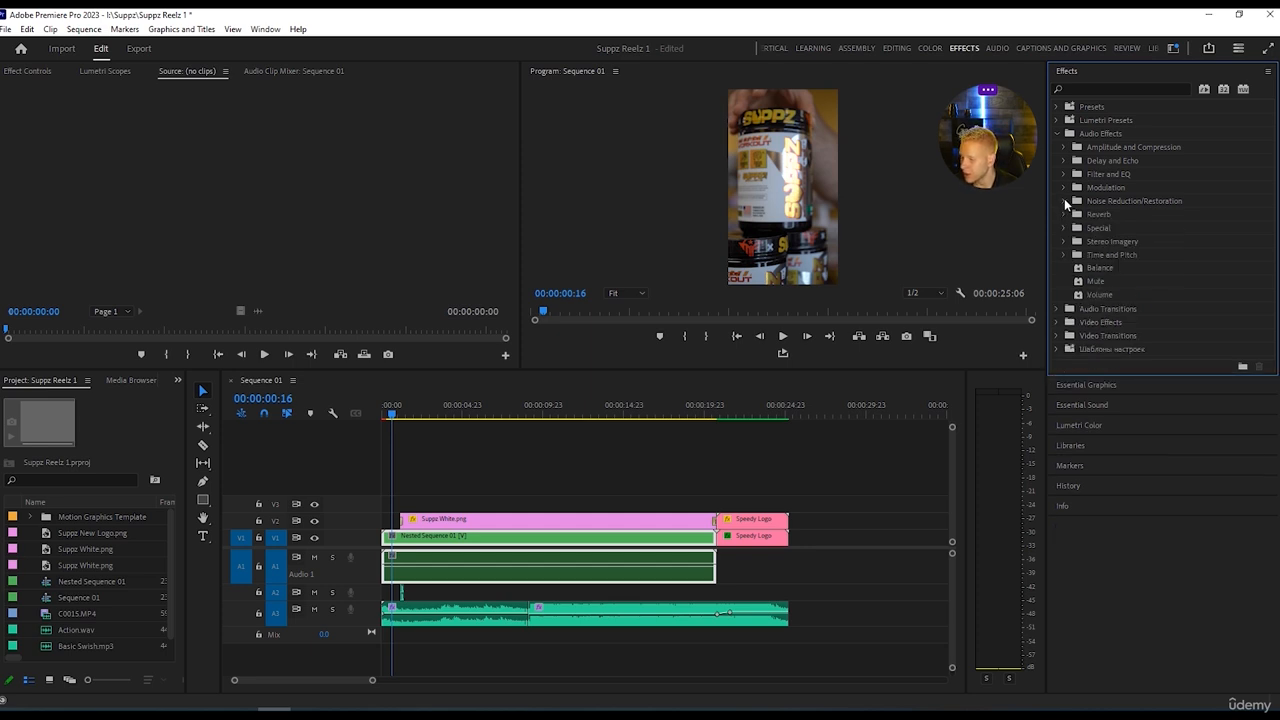
pyautogui.click(1064, 147)
pyautogui.moveTo(1122, 253); pyautogui.dragTo(589, 575)
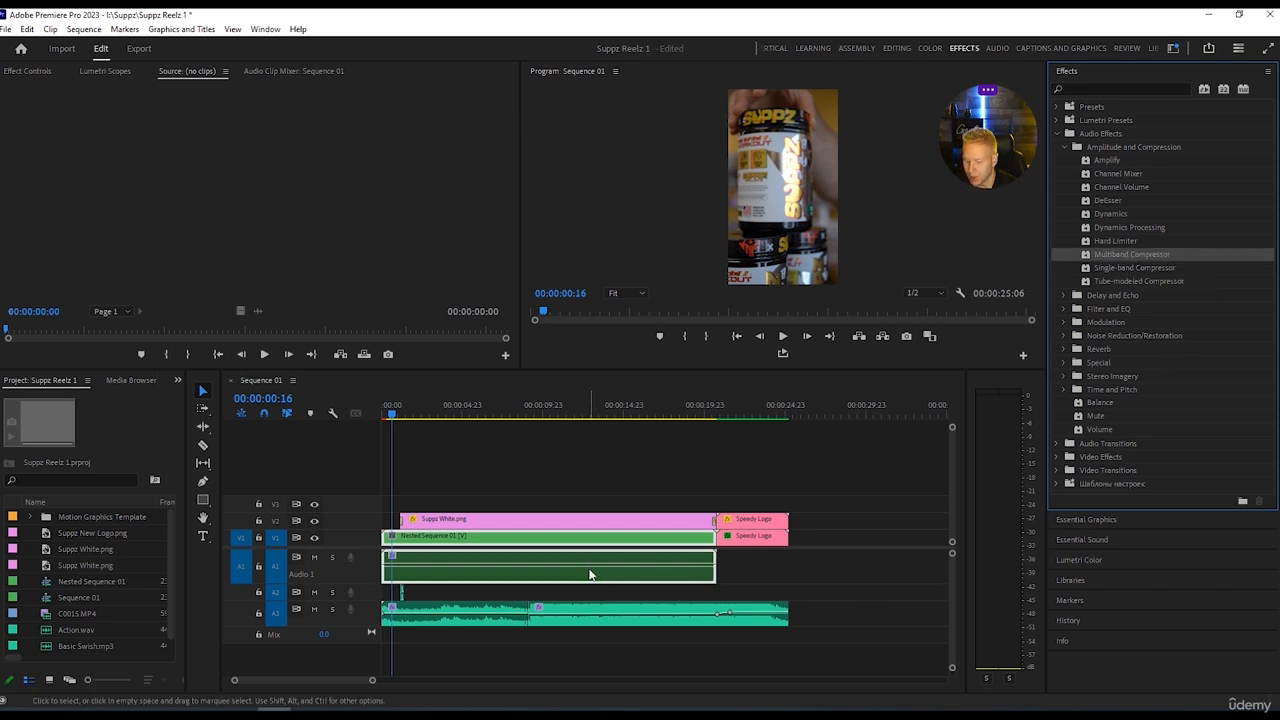
# Switch to the Editing workspace, open the Multiband Compressor's custom setup editor and place it clear of the timeline.
pyautogui.click(893, 47)
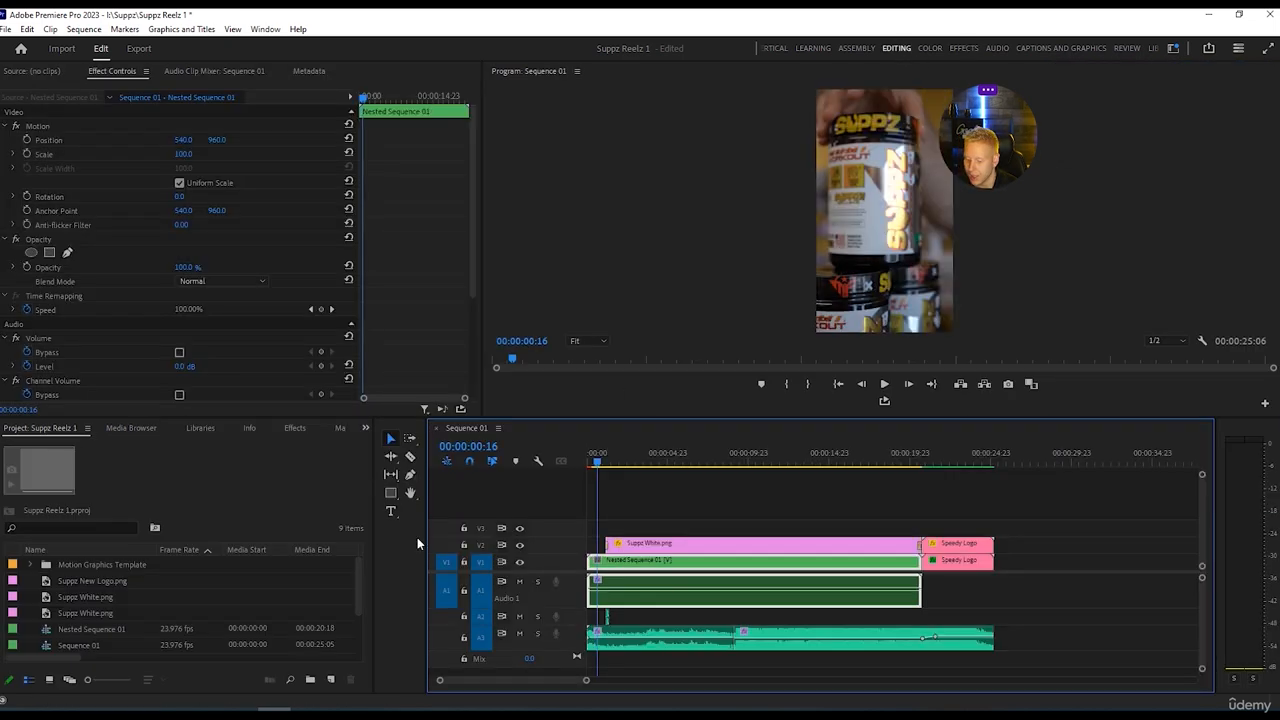
pyautogui.scroll(-3, 66, 317)
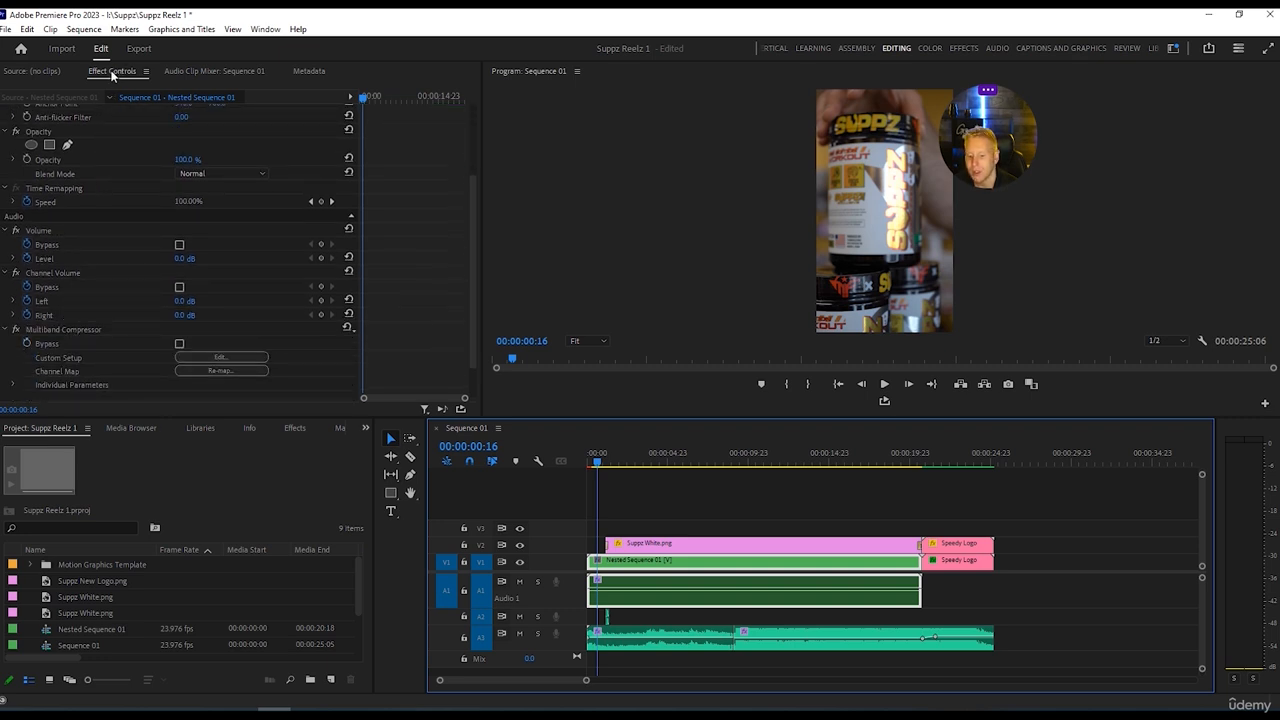
pyautogui.scroll(-1, 102, 321)
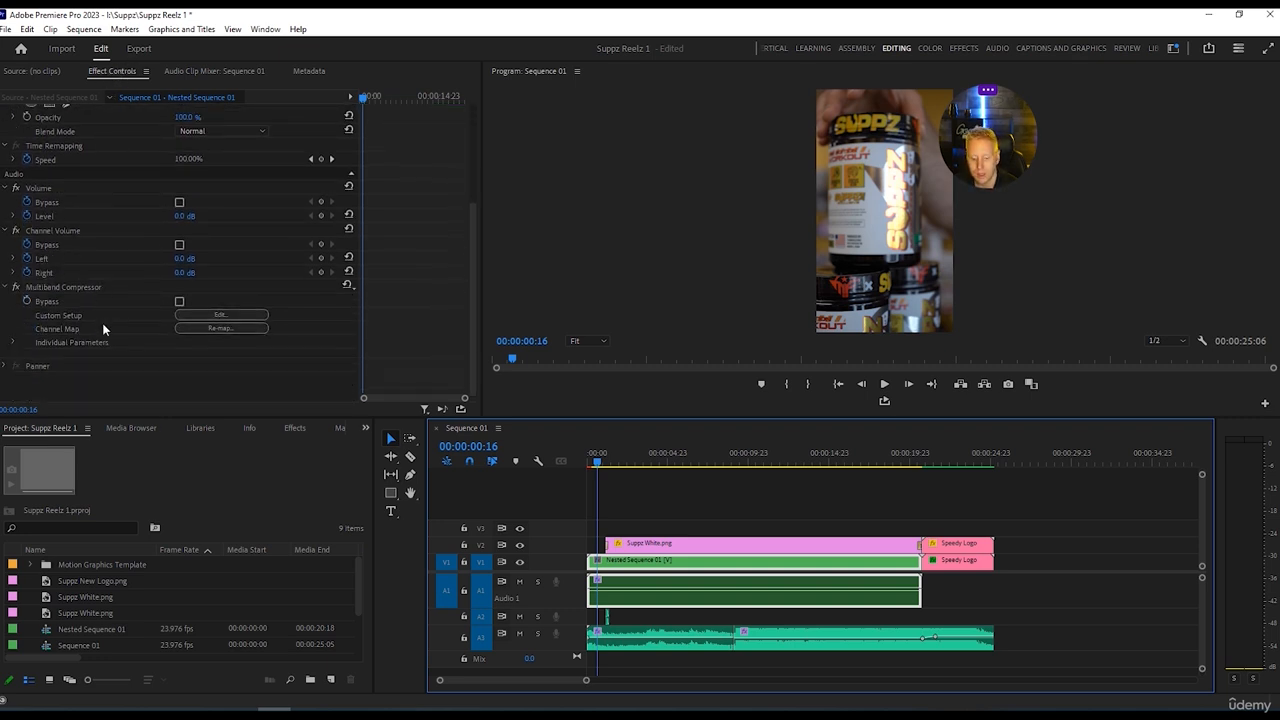
pyautogui.click(222, 316)
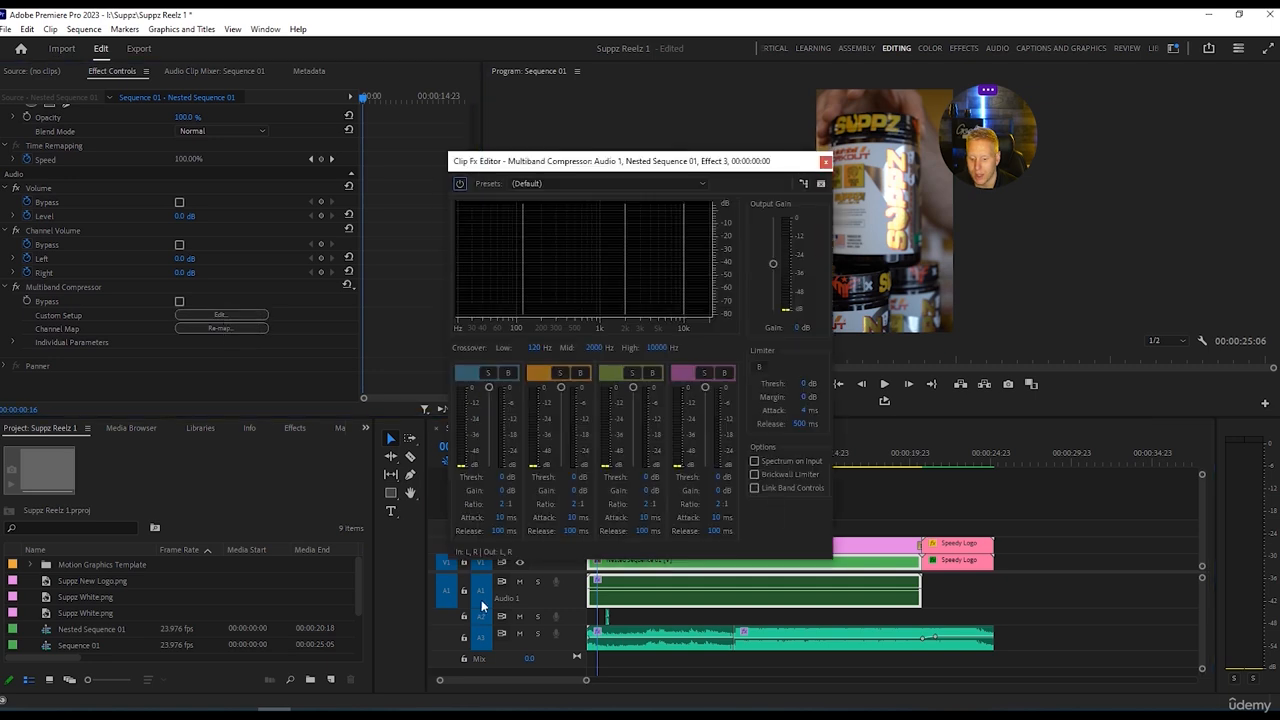
pyautogui.moveTo(662, 163); pyautogui.dragTo(367, 89)
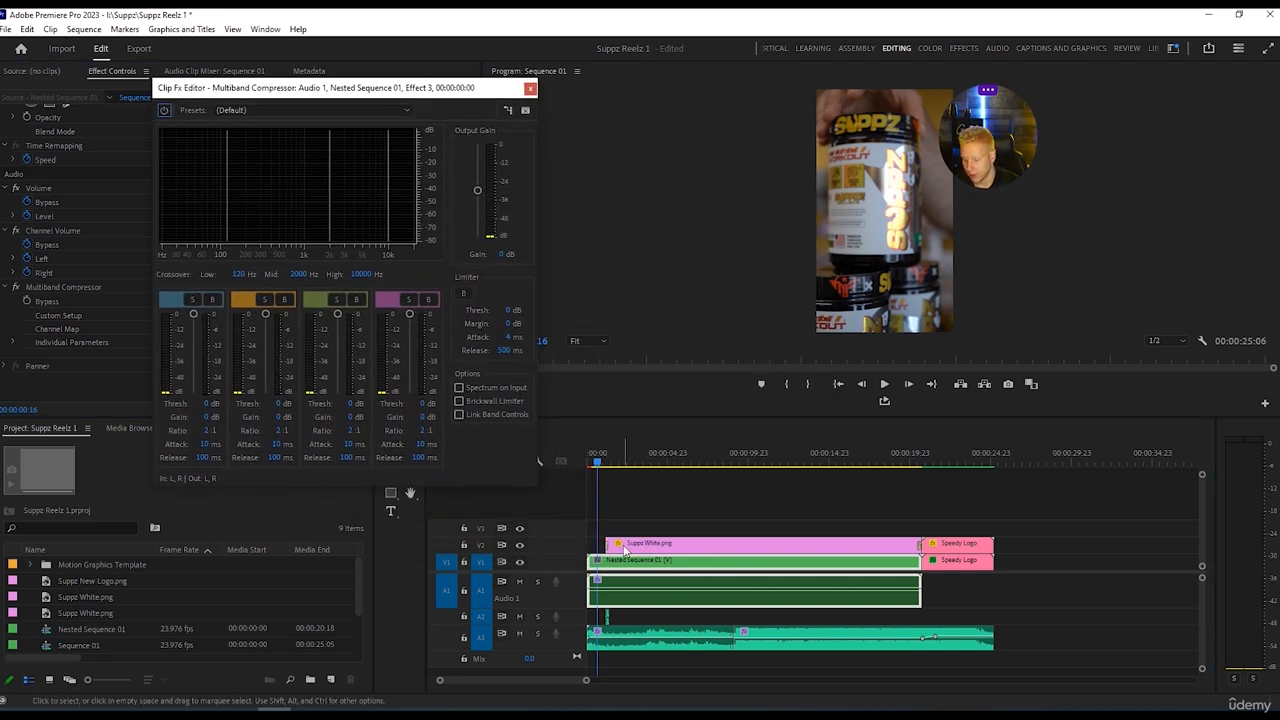
# Audition the Broadcast, Classical Master, Hiss Reduction, Pop Master and Raise Vocals compressor presets while the sequence plays.
pyautogui.press('space')
pyautogui.press('space')
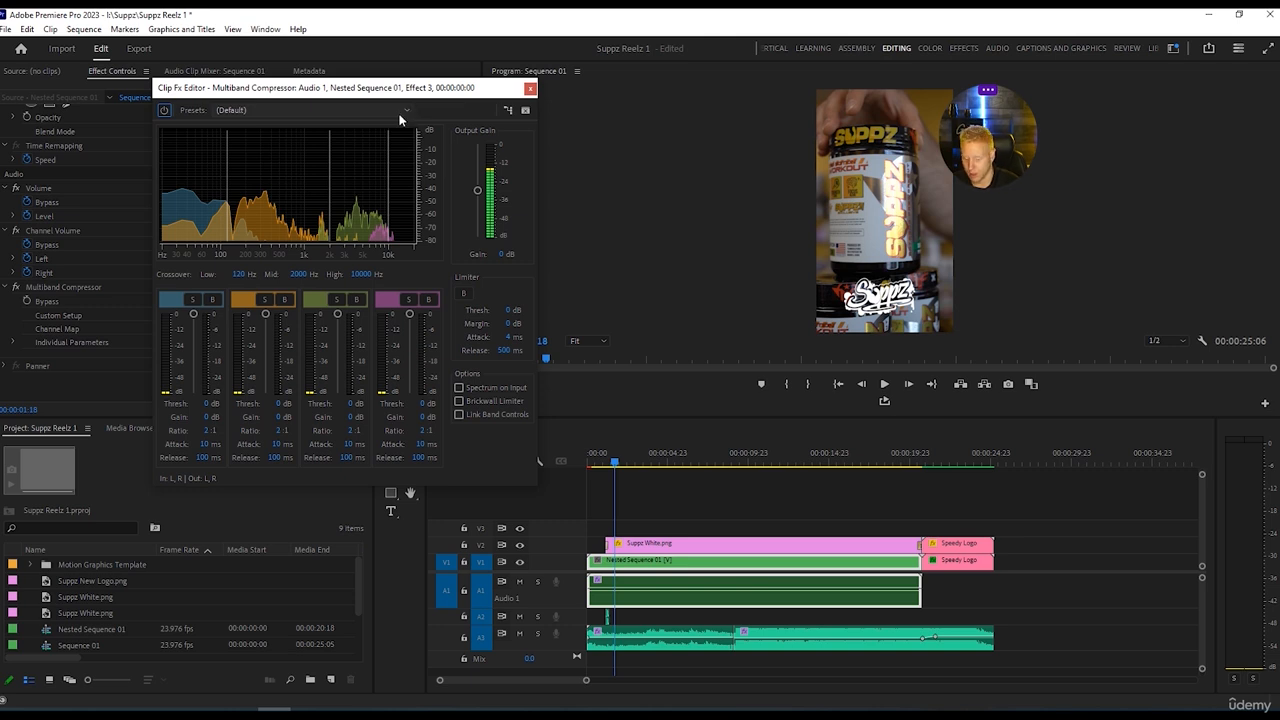
pyautogui.press('space')
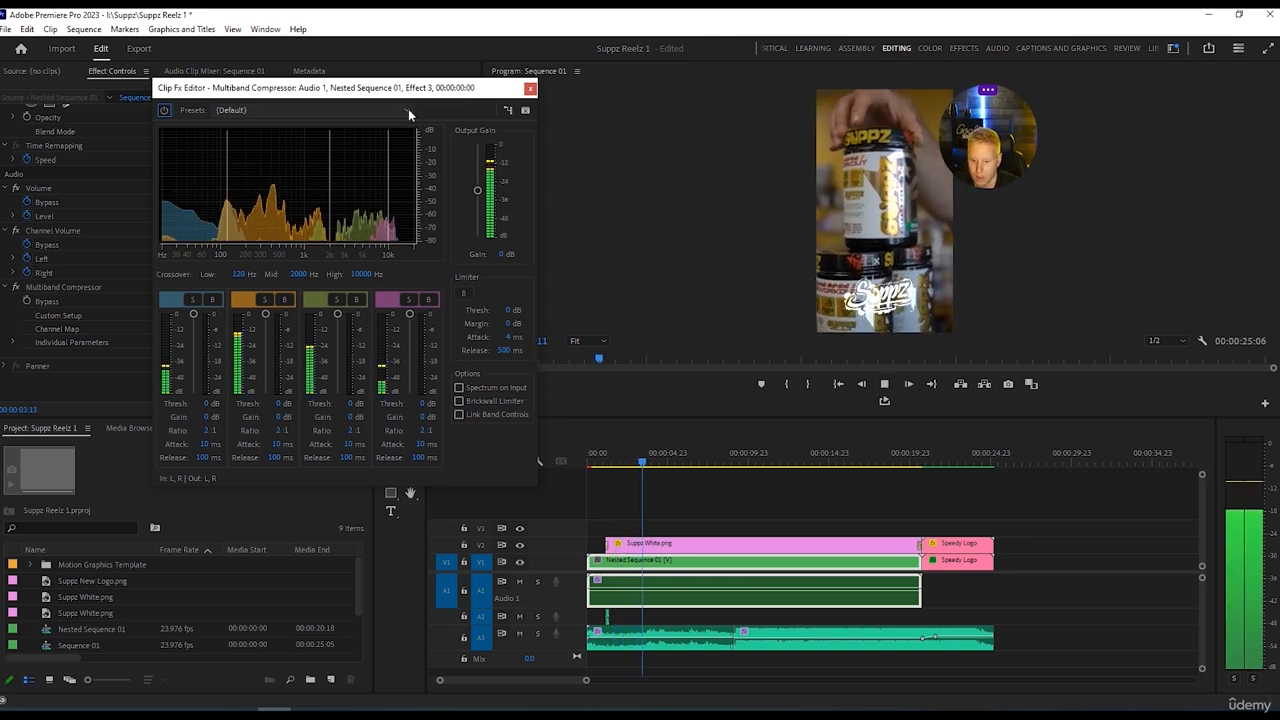
pyautogui.click(408, 109)
pyautogui.click(280, 139)
pyautogui.click(406, 108)
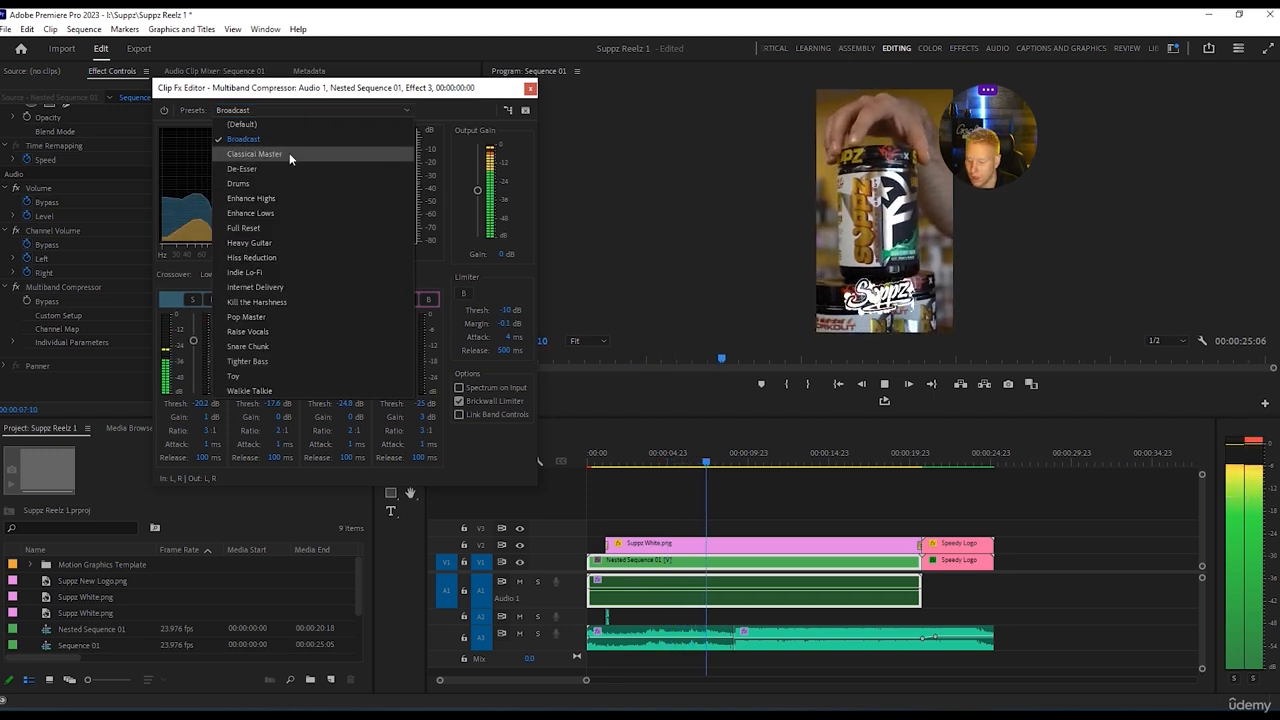
pyautogui.click(289, 152)
pyautogui.click(402, 110)
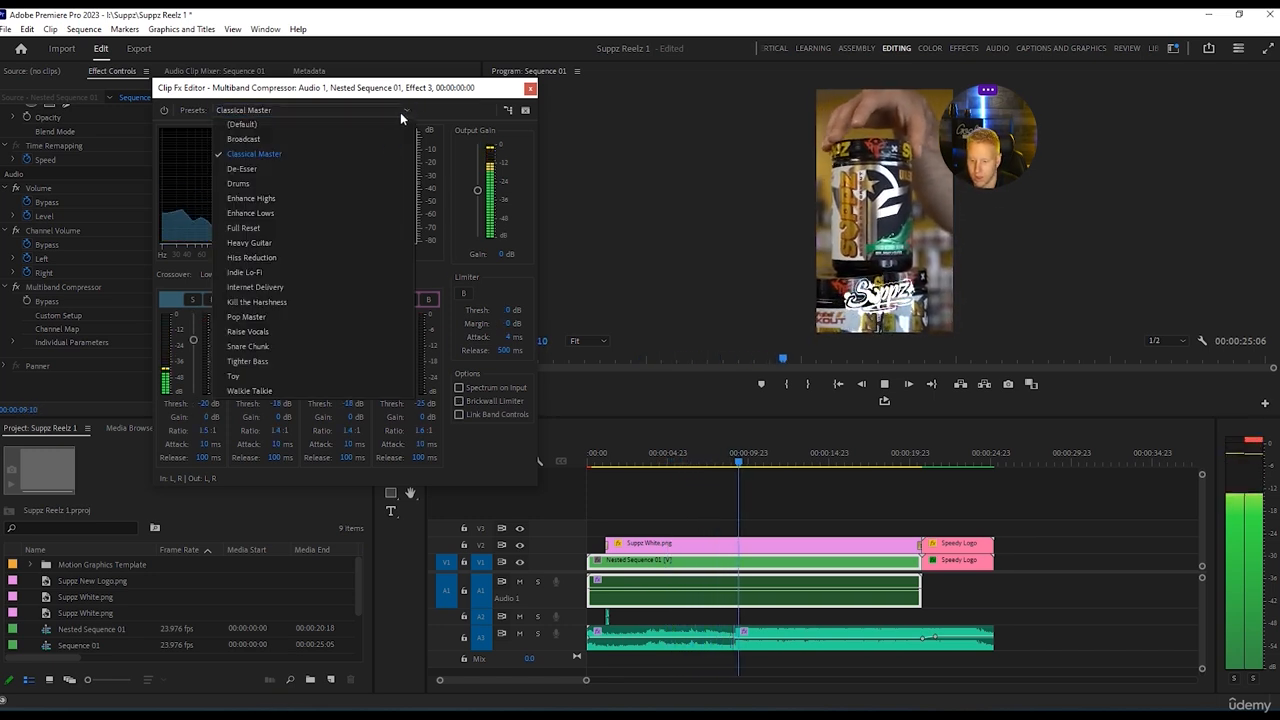
pyautogui.click(269, 258)
pyautogui.click(403, 112)
pyautogui.click(282, 316)
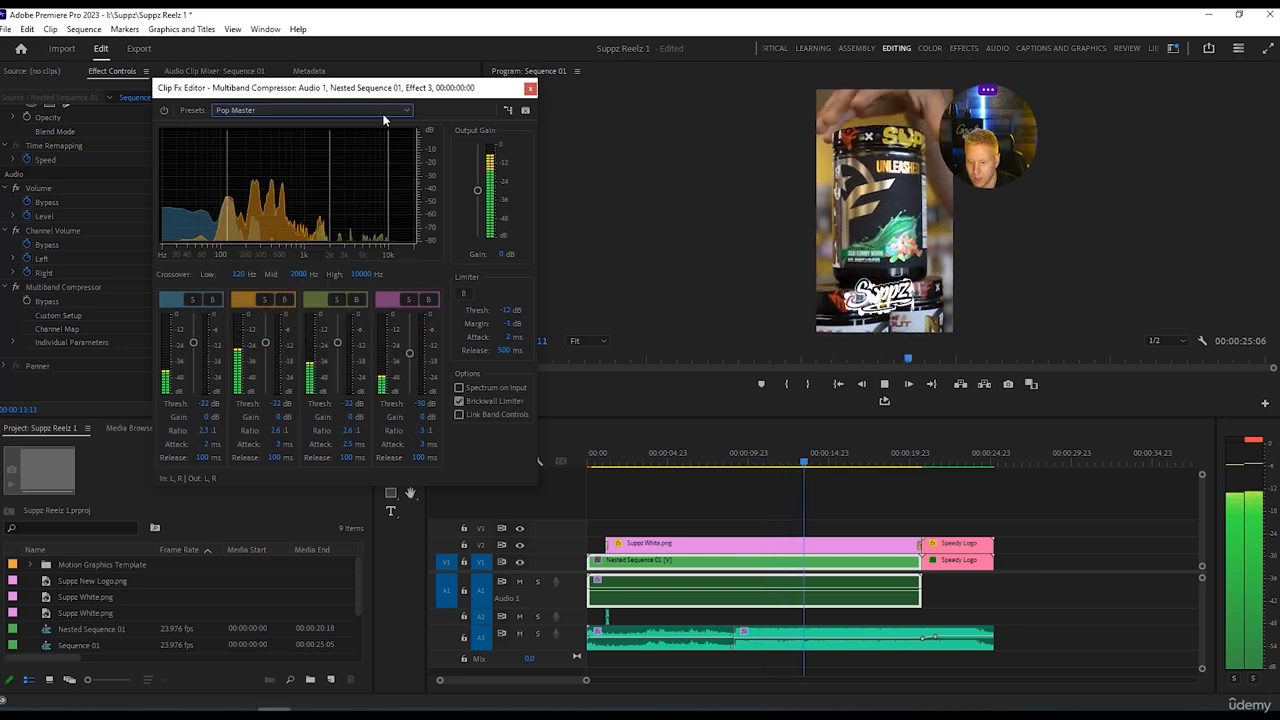
pyautogui.click(403, 110)
pyautogui.click(262, 331)
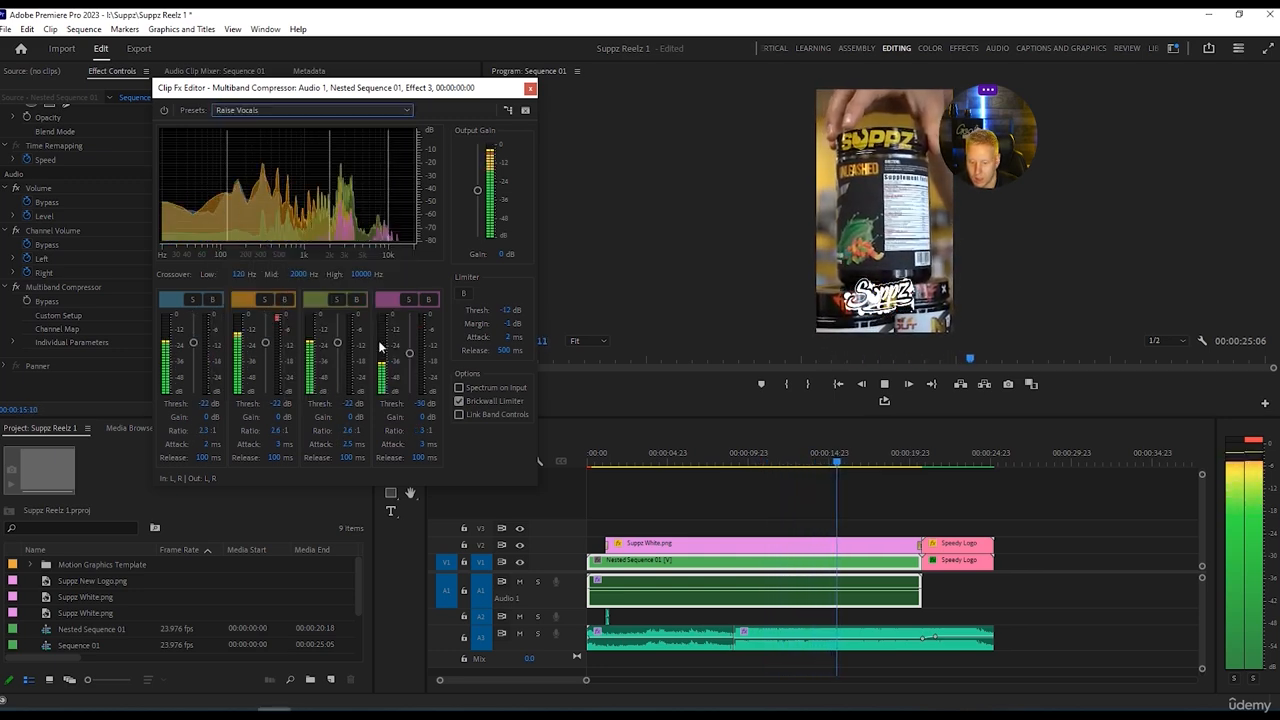
# Replay the sequence from the start, set the Multiband Compressor preset to Pop Master and close the effect editor.
pyautogui.click(709, 476)
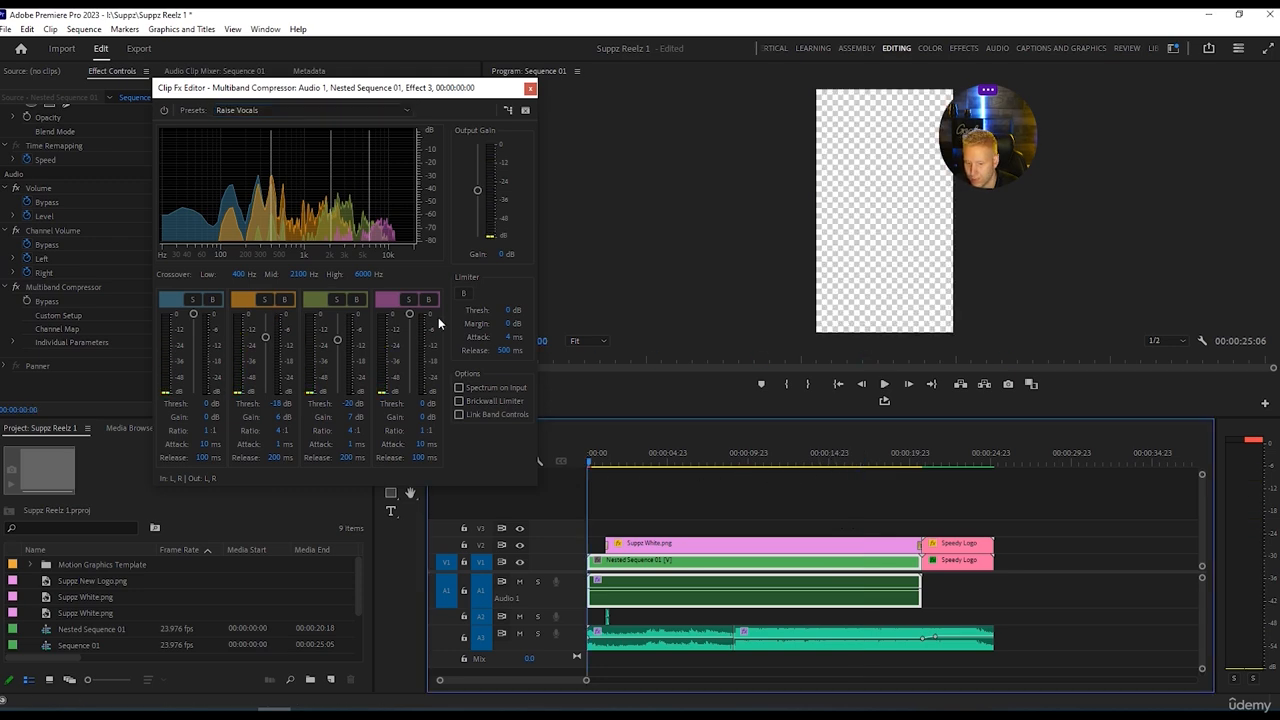
pyautogui.press('space')
pyautogui.click(410, 111)
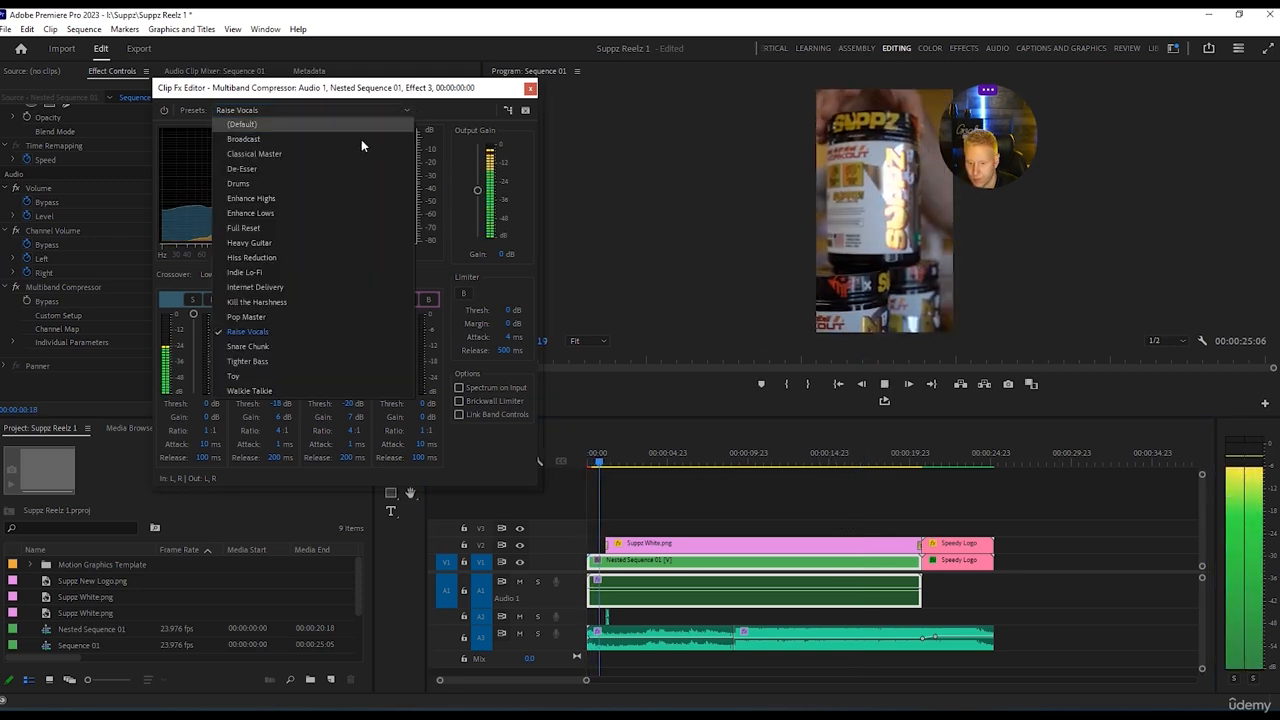
pyautogui.click(272, 317)
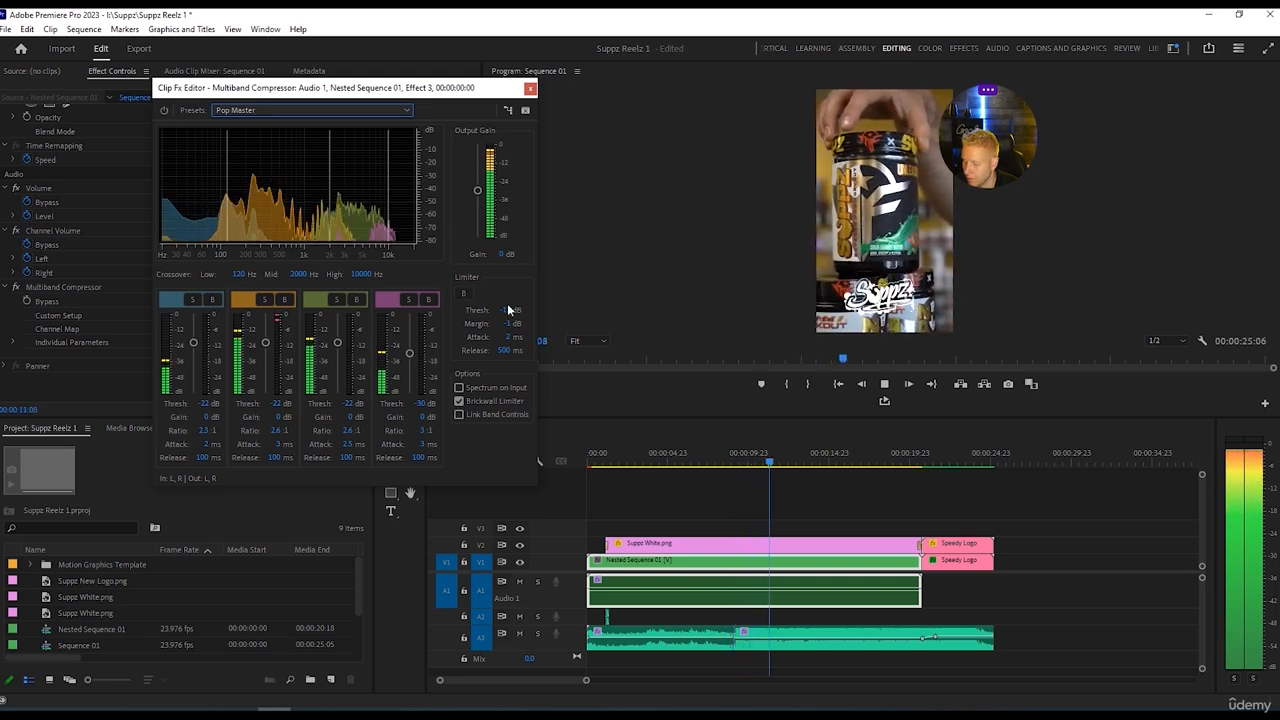
pyautogui.click(530, 89)
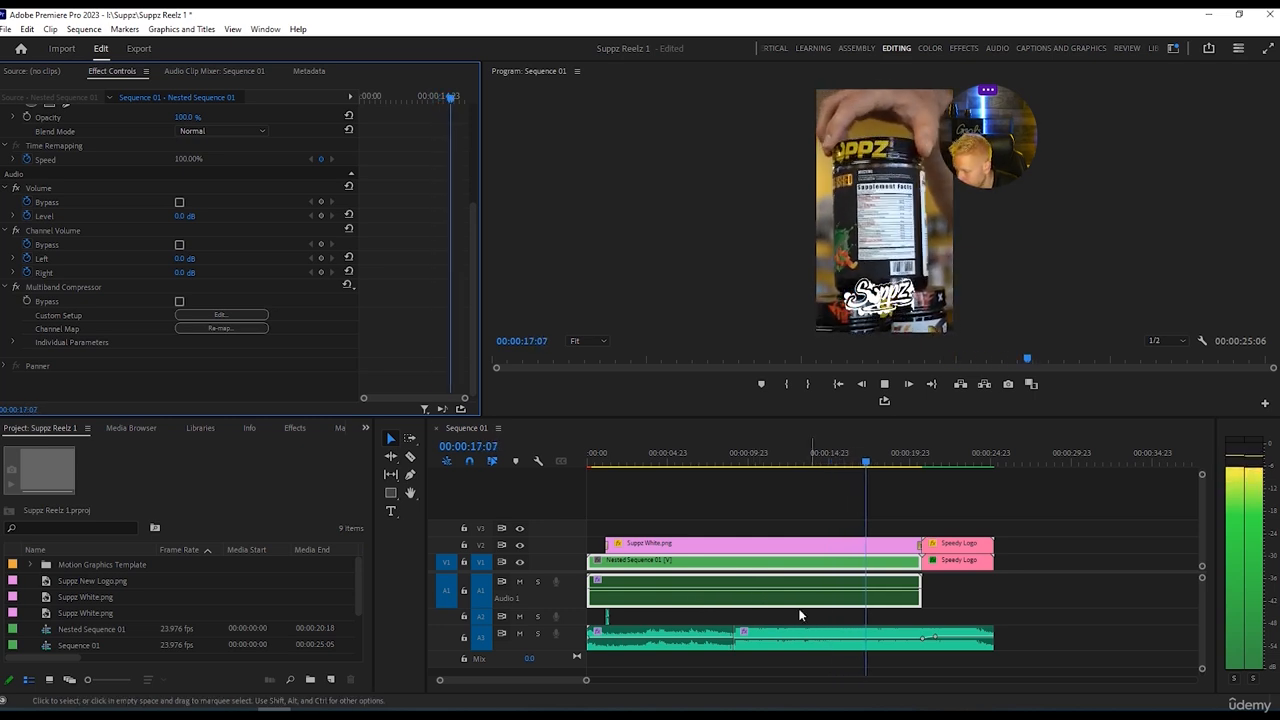
# Lower the nested sequence's audio level to -2.9 dB and replay from the start to check it.
pyautogui.press('space')
pyautogui.moveTo(785, 596); pyautogui.dragTo(786, 601)
pyautogui.moveTo(885, 463); pyautogui.dragTo(582, 470)
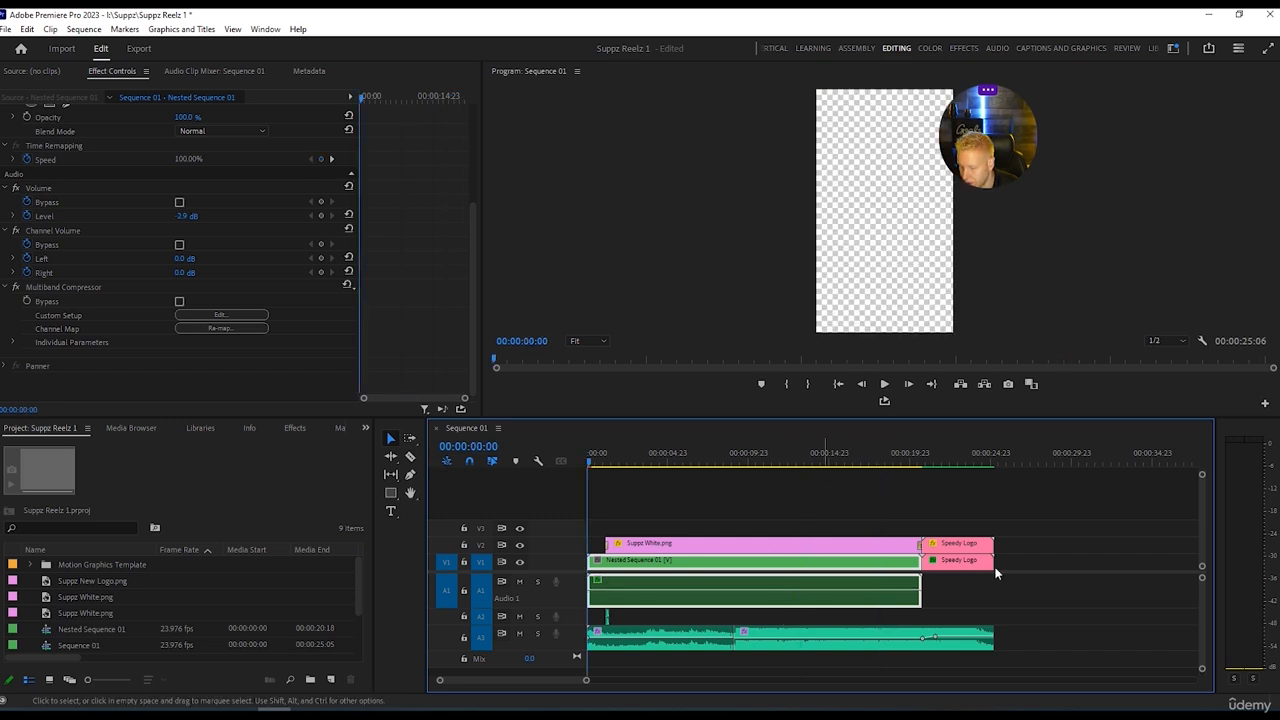
pyautogui.press('space')
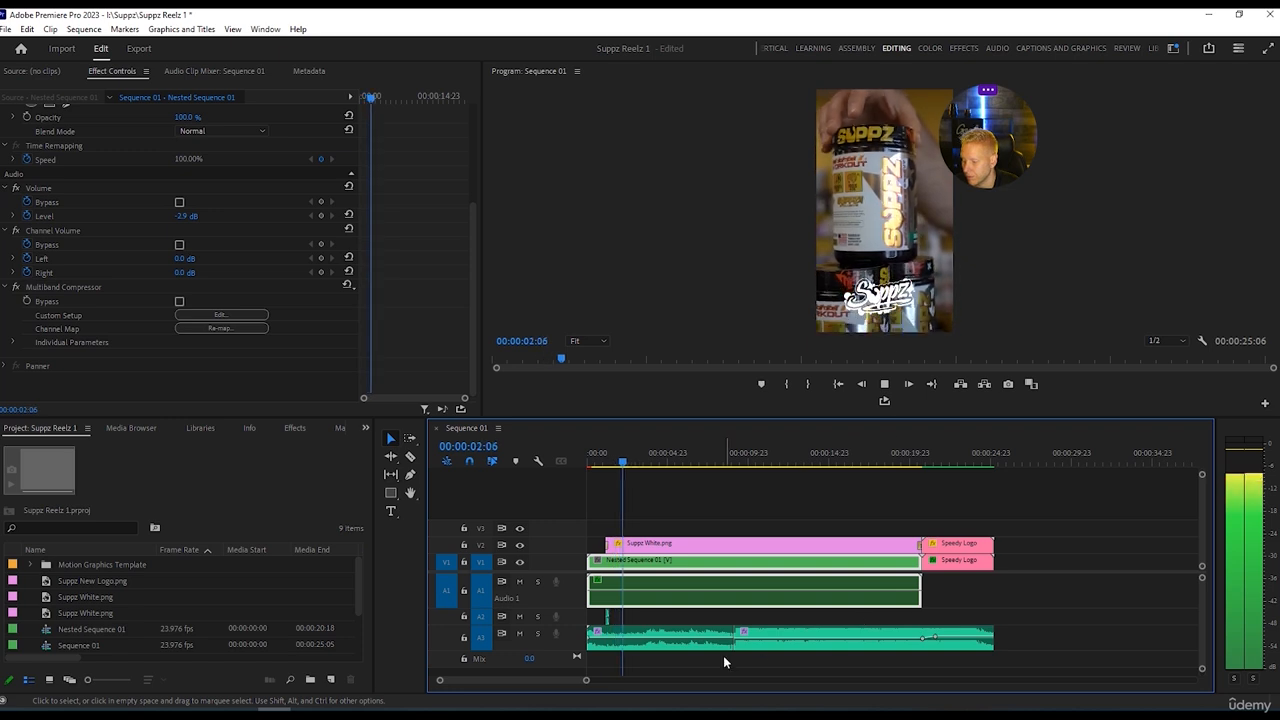
# Reduce the nested sequence's audio level to -3.9 dB and listen again from the start.
pyautogui.moveTo(694, 592); pyautogui.dragTo(708, 616)
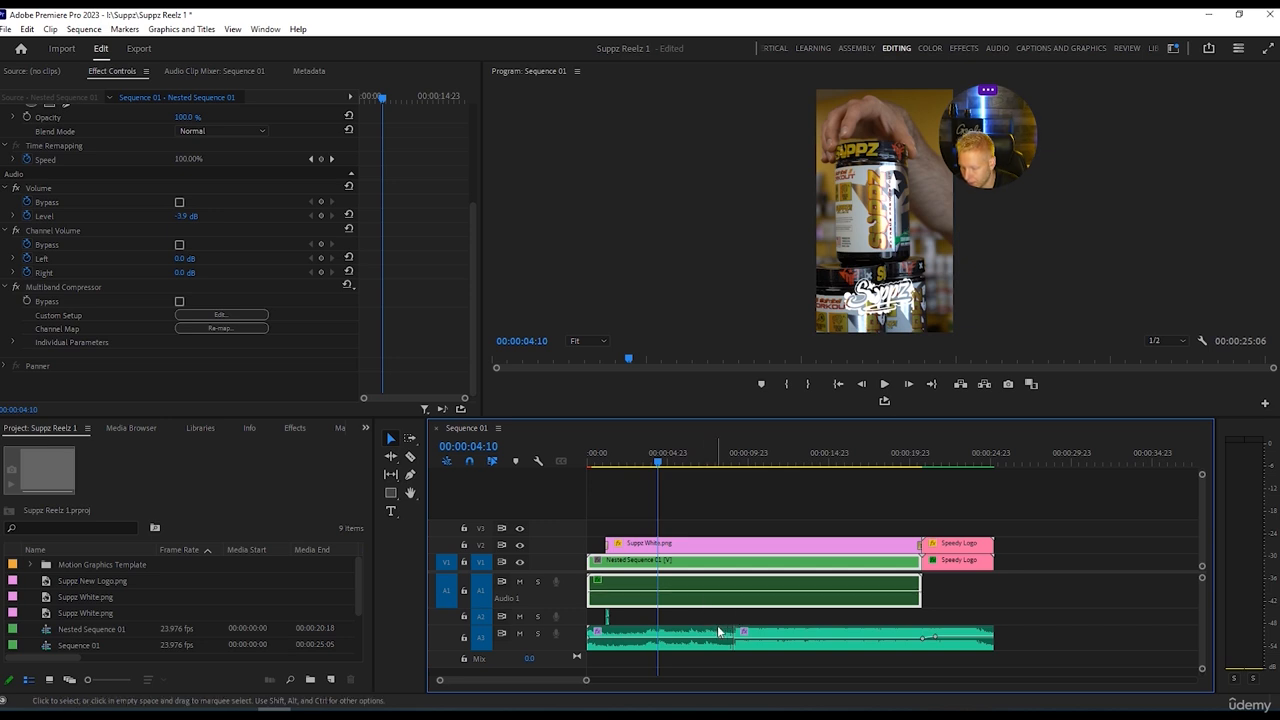
pyautogui.press('space')
pyautogui.click(838, 385)
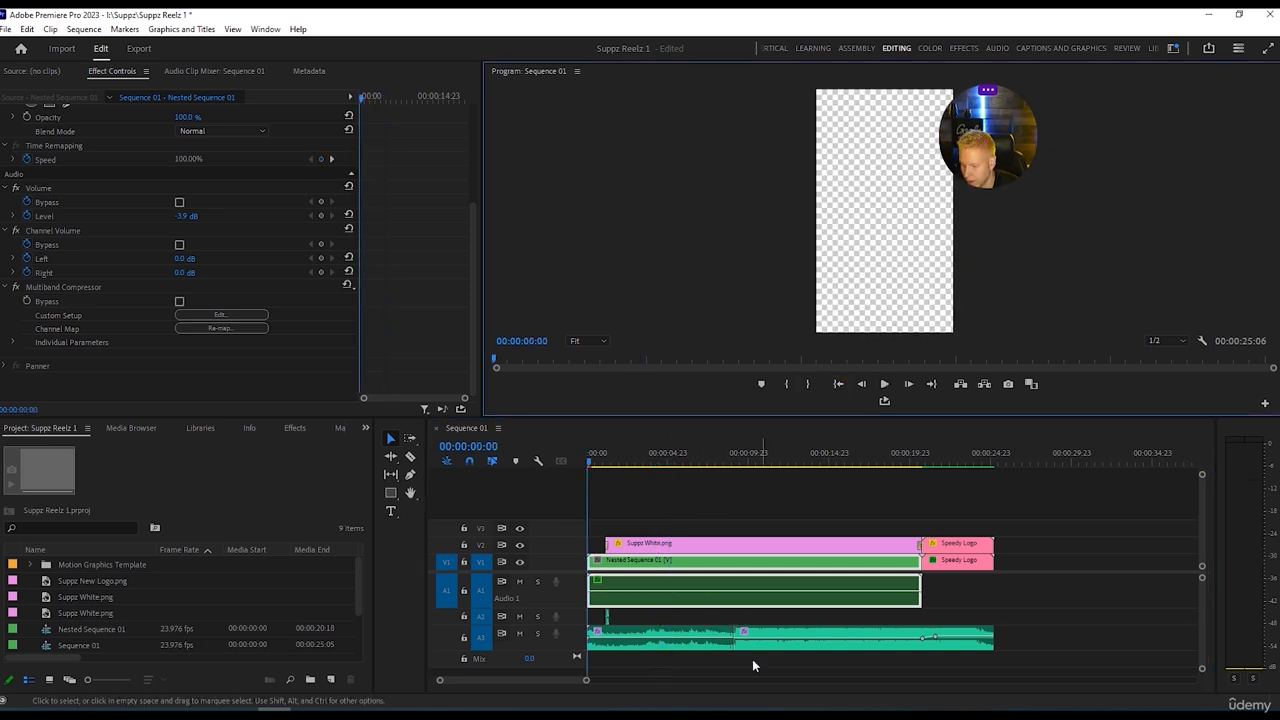
pyautogui.press('space')
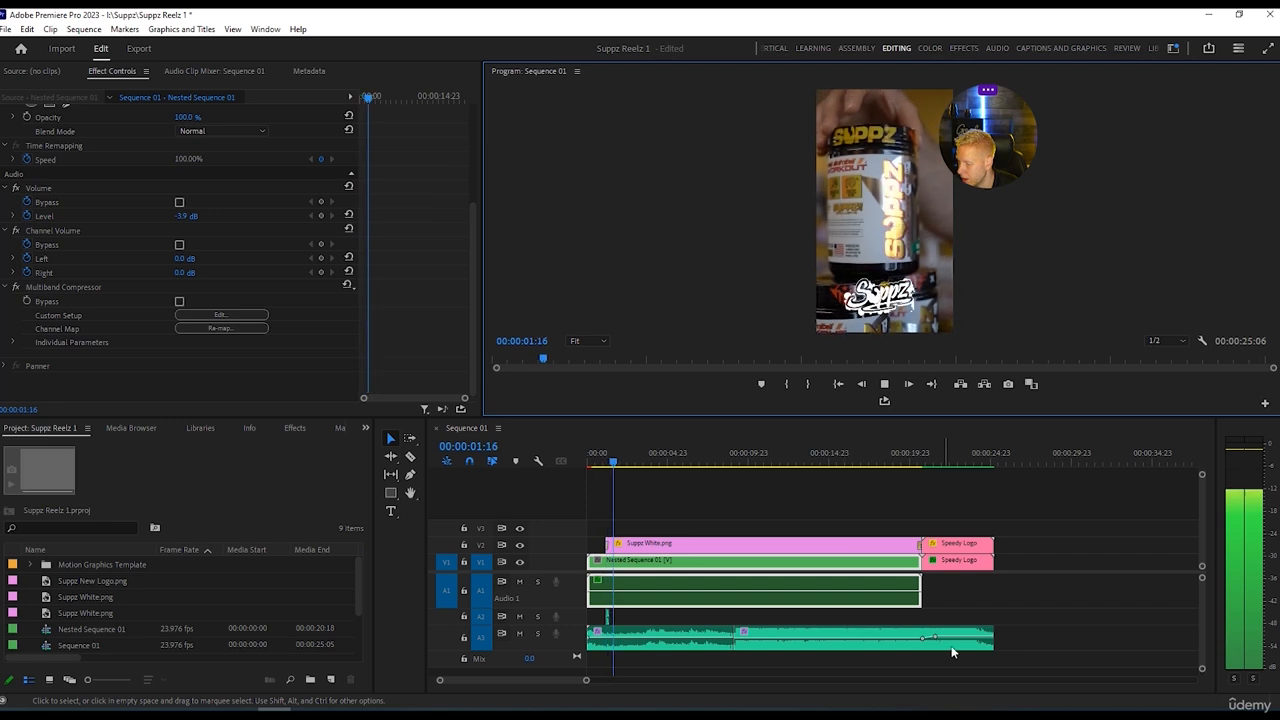
# Set the nested sequence's audio level to -5.0 dB and play the opening seconds to compare it with the music.
pyautogui.press('space')
pyautogui.moveTo(617, 597); pyautogui.dragTo(617, 588)
pyautogui.moveTo(626, 462); pyautogui.dragTo(589, 462)
pyautogui.press('space')
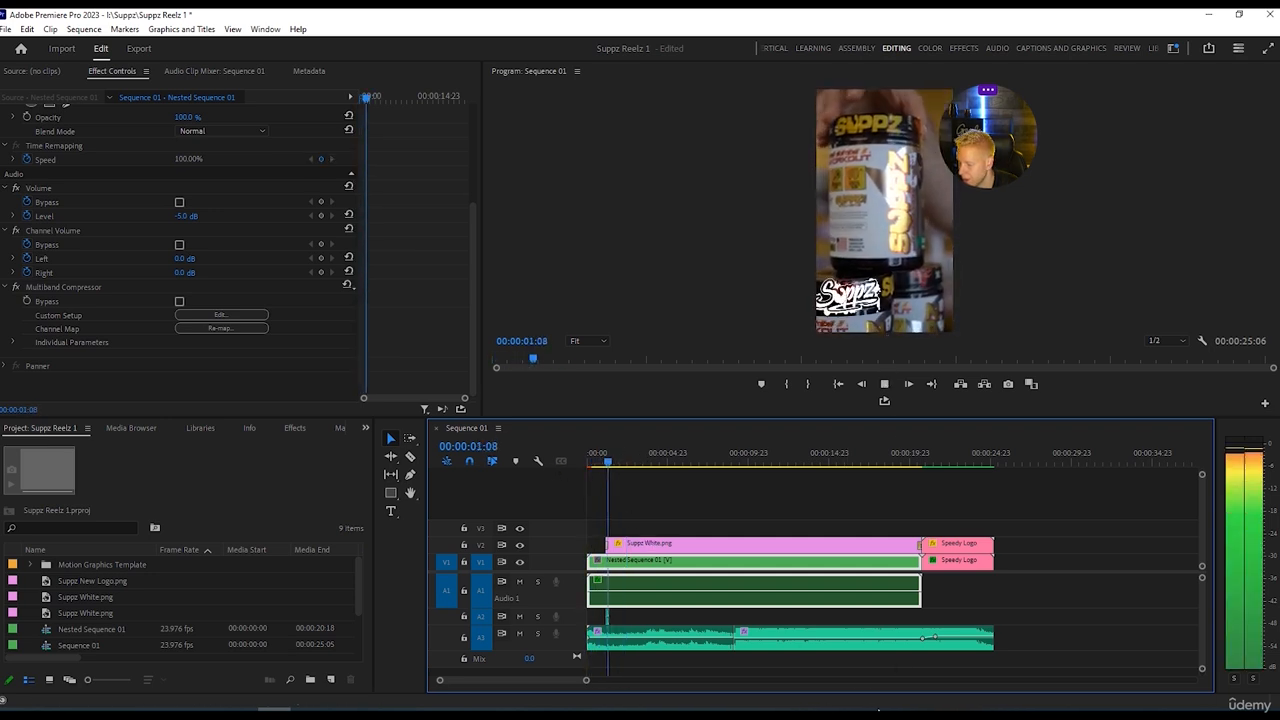
pyautogui.press('space')
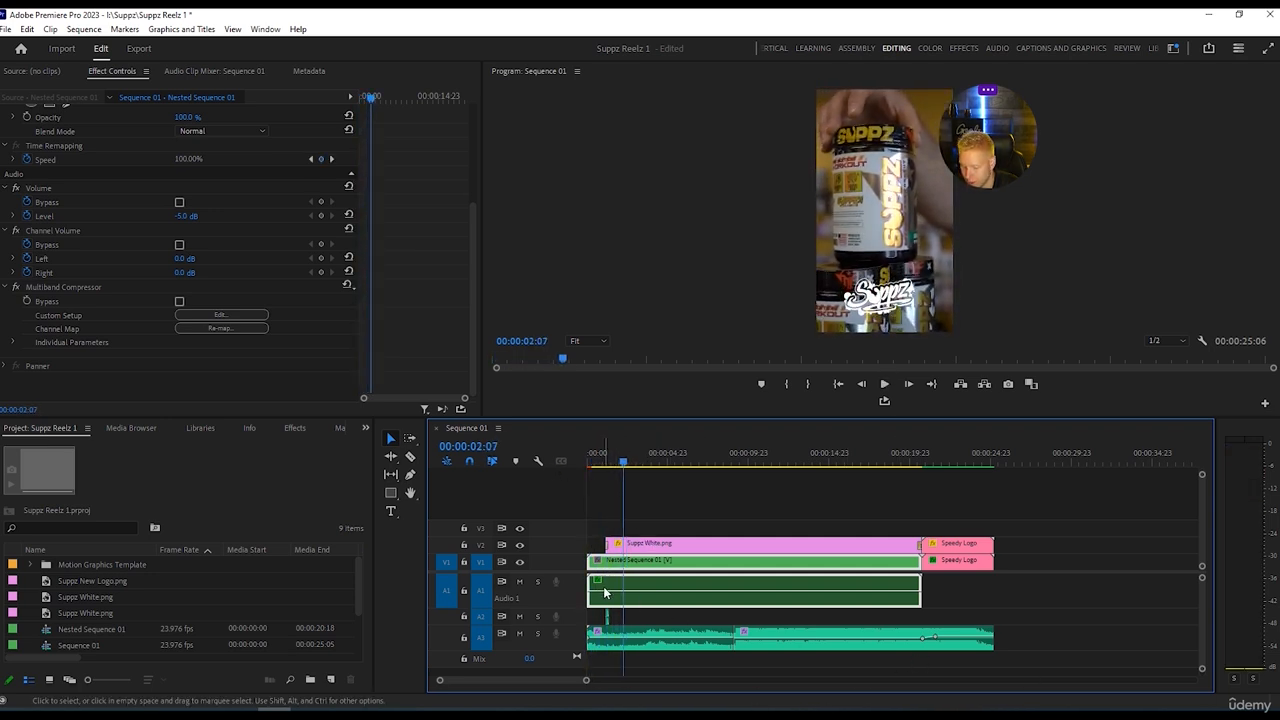
# Set the nested sequence's audio level to -7.4 dB and play the sequence from the start into the logo outro.
pyautogui.moveTo(605, 589); pyautogui.dragTo(606, 608)
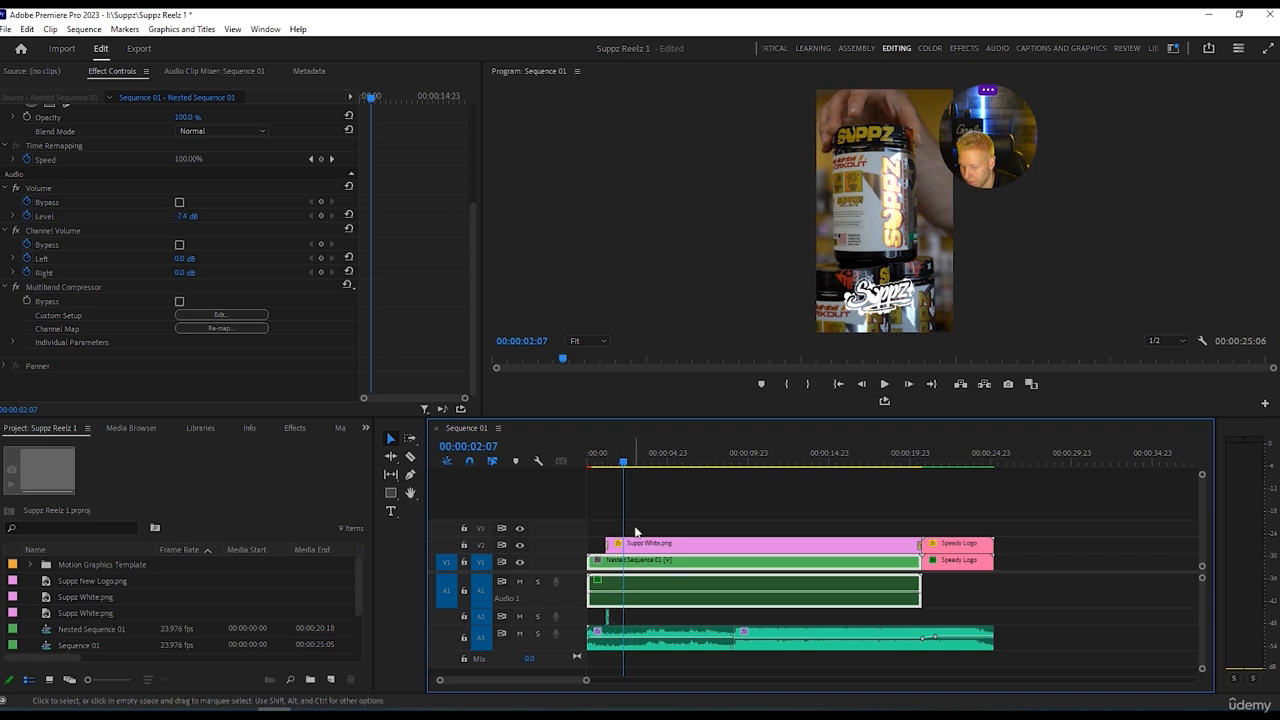
pyautogui.press('Home')
pyautogui.press('space')
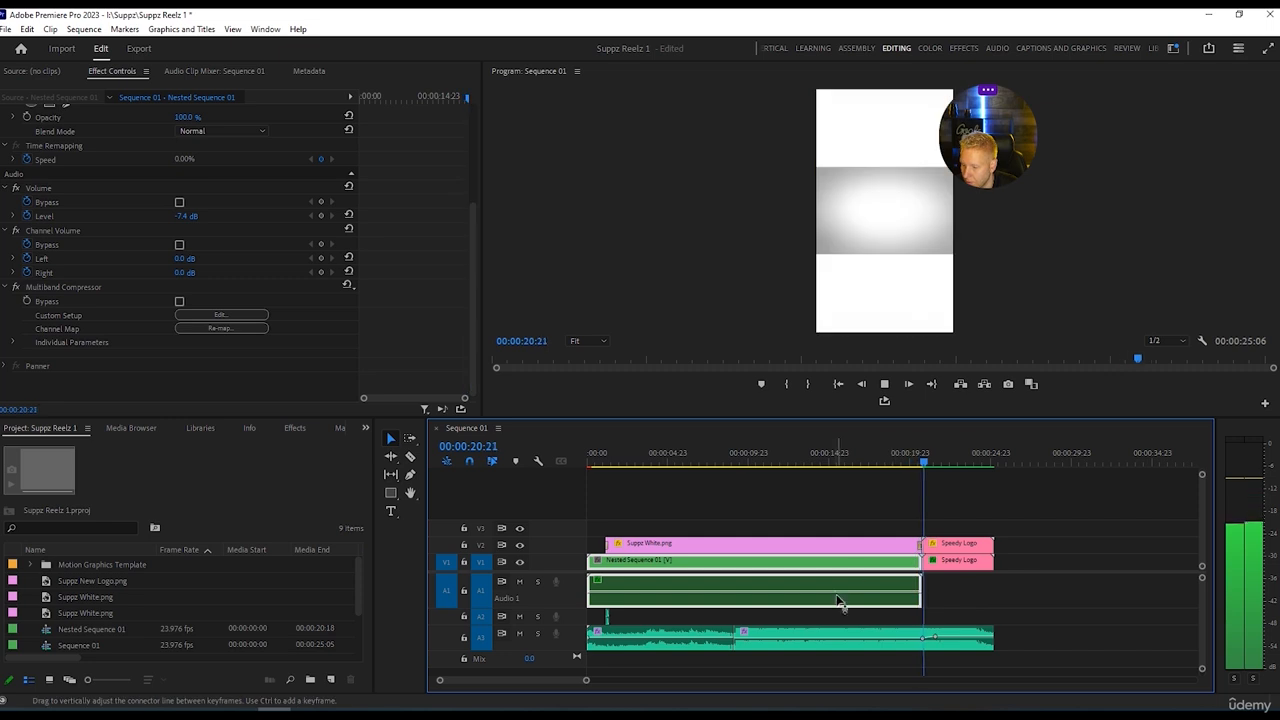
pyautogui.press('space')
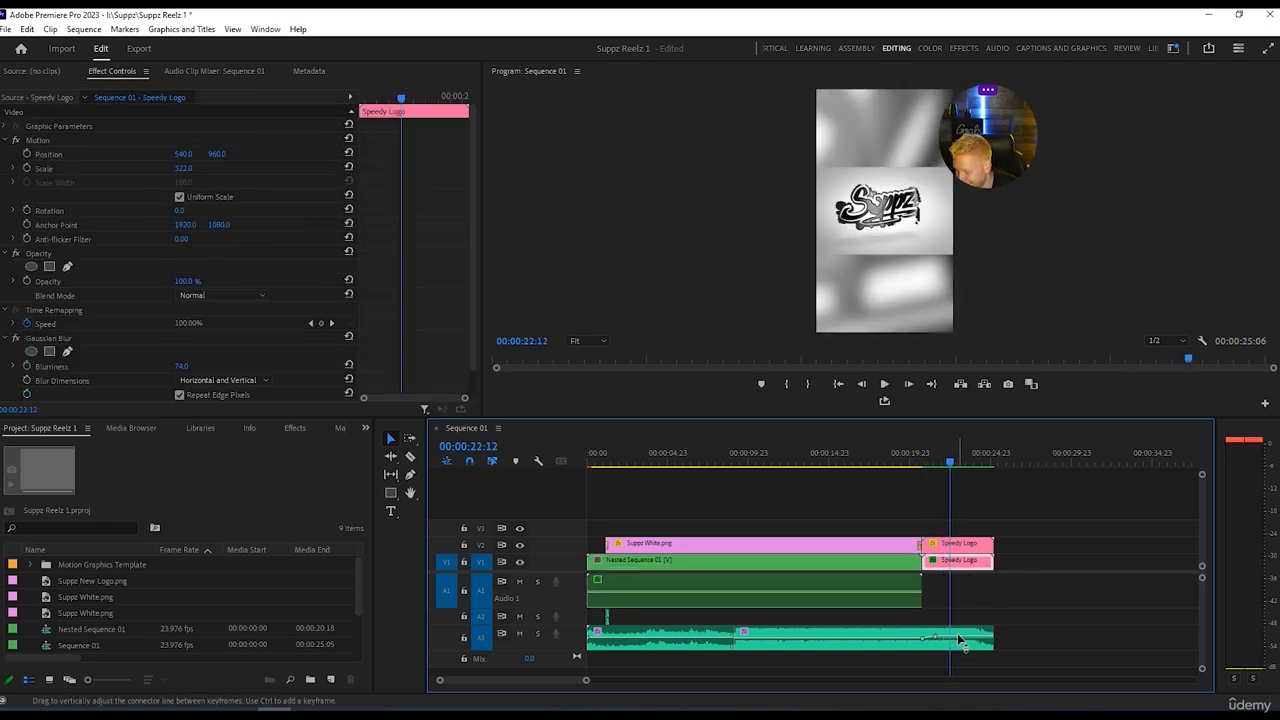
# Adjust the volume line of the Action.wav music under the Speedy Logo outro and play a moment to check it.
pyautogui.click(961, 644)
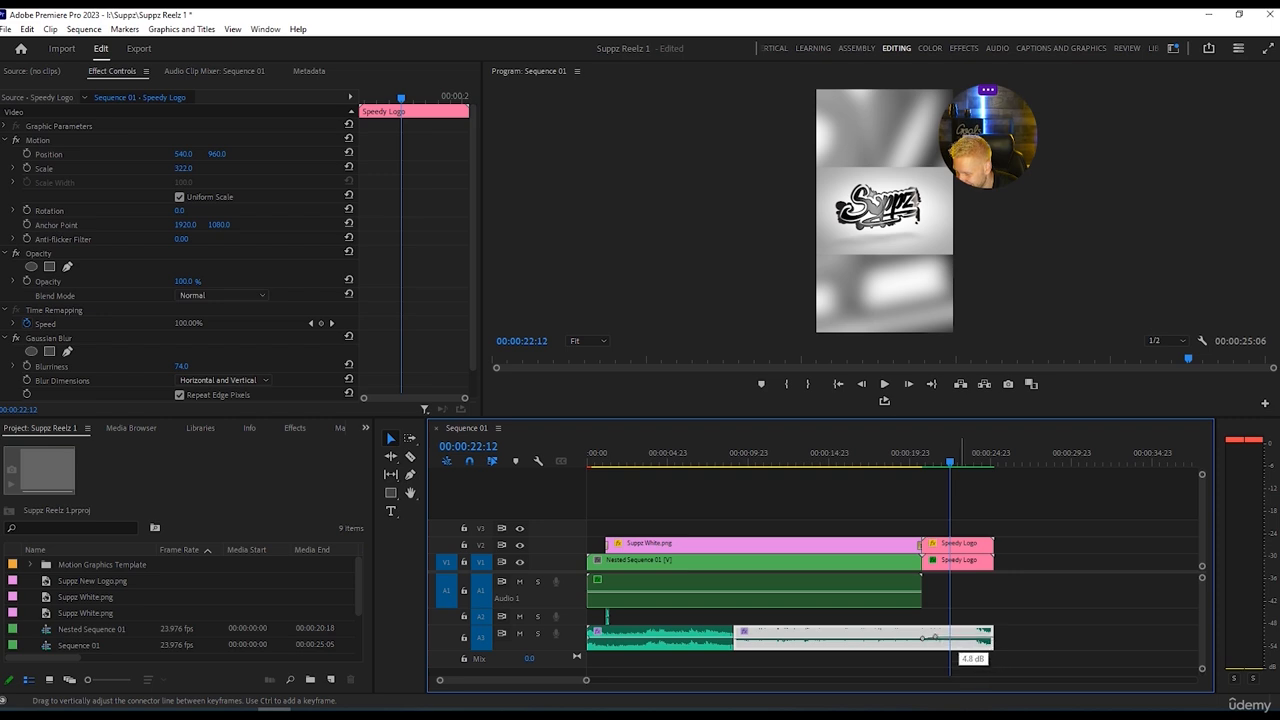
pyautogui.moveTo(962, 640); pyautogui.dragTo(963, 641)
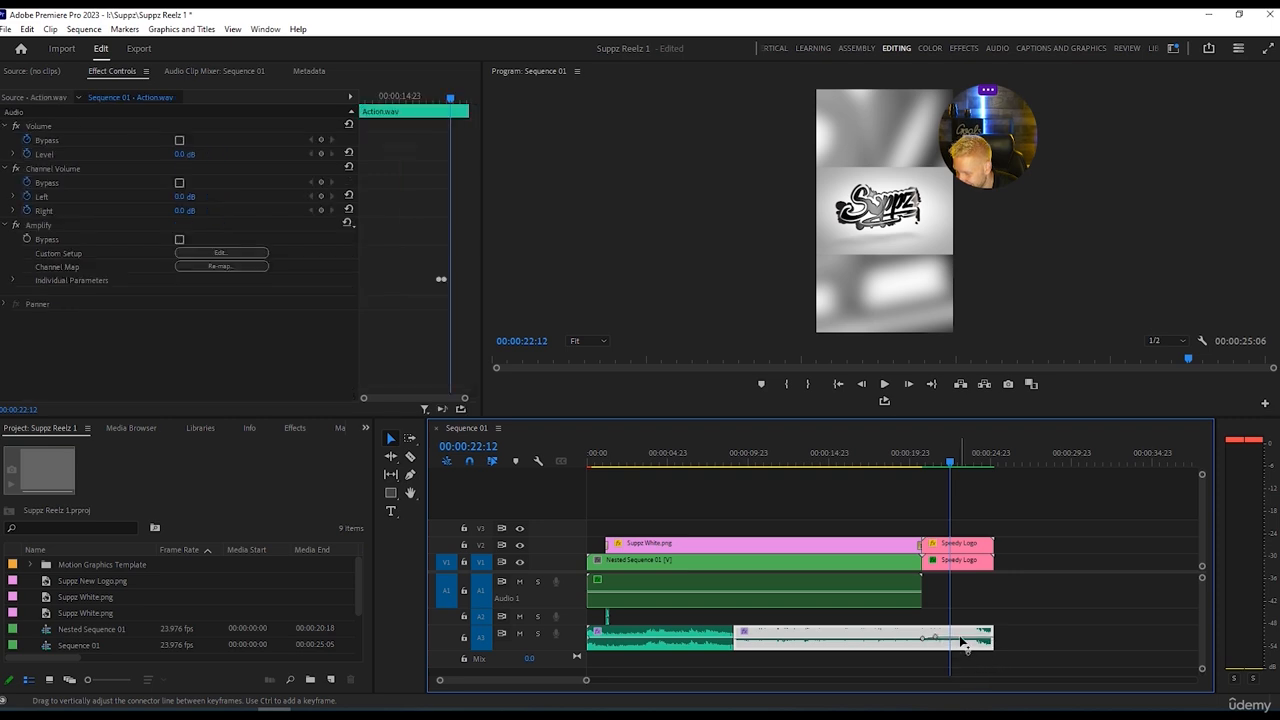
pyautogui.press('space')
pyautogui.press('space')
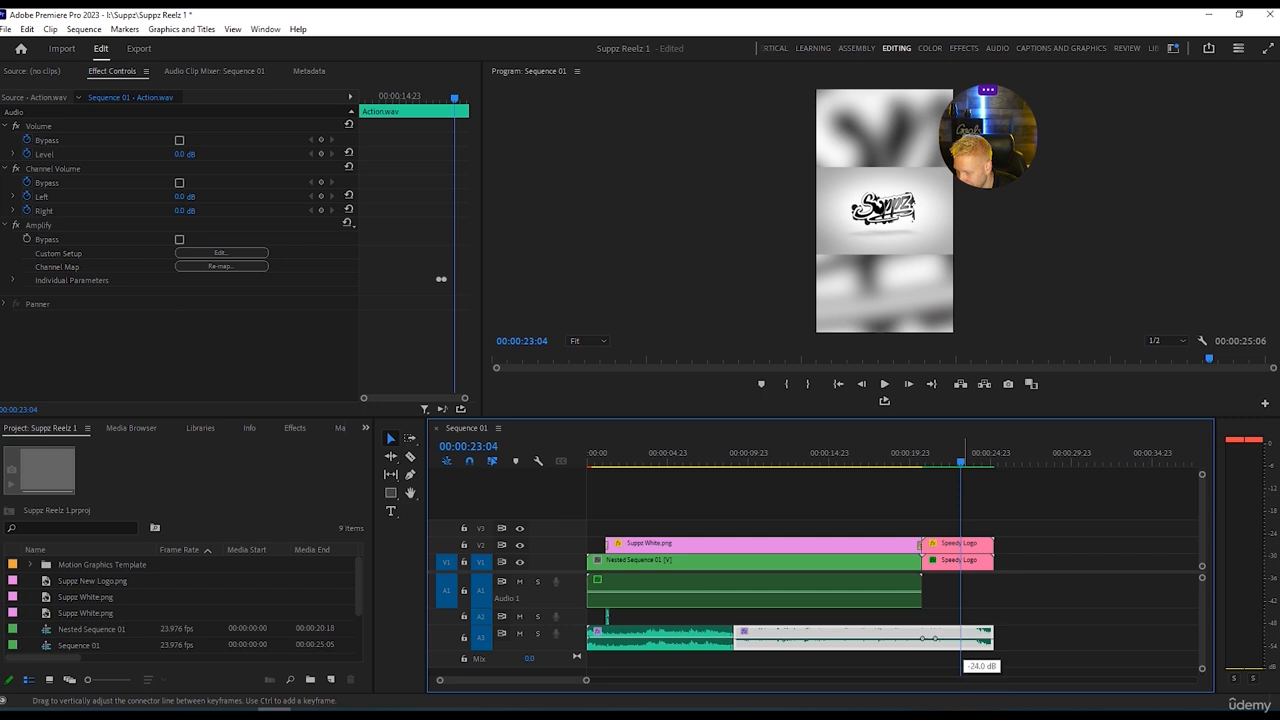
# Cut the Action.wav music clip on track A3 with the Razor tool where the Speedy Logo outro begins.
pyautogui.press('c')
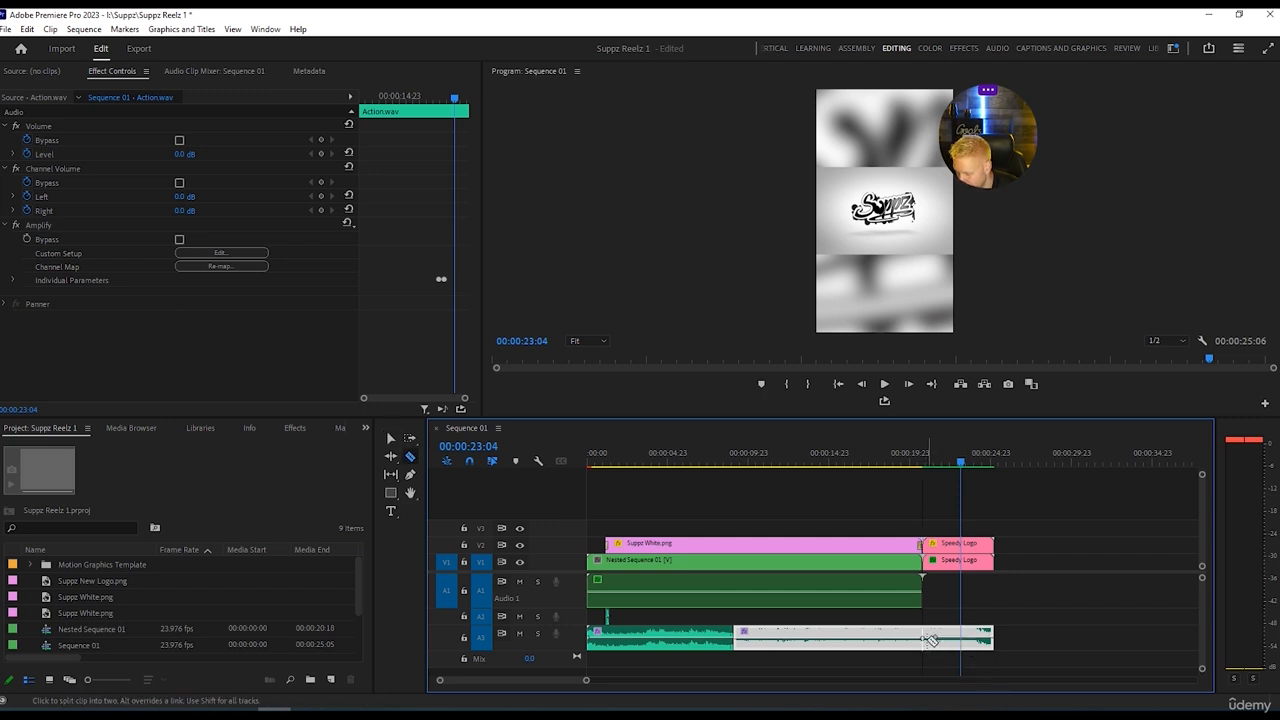
pyautogui.click(929, 640)
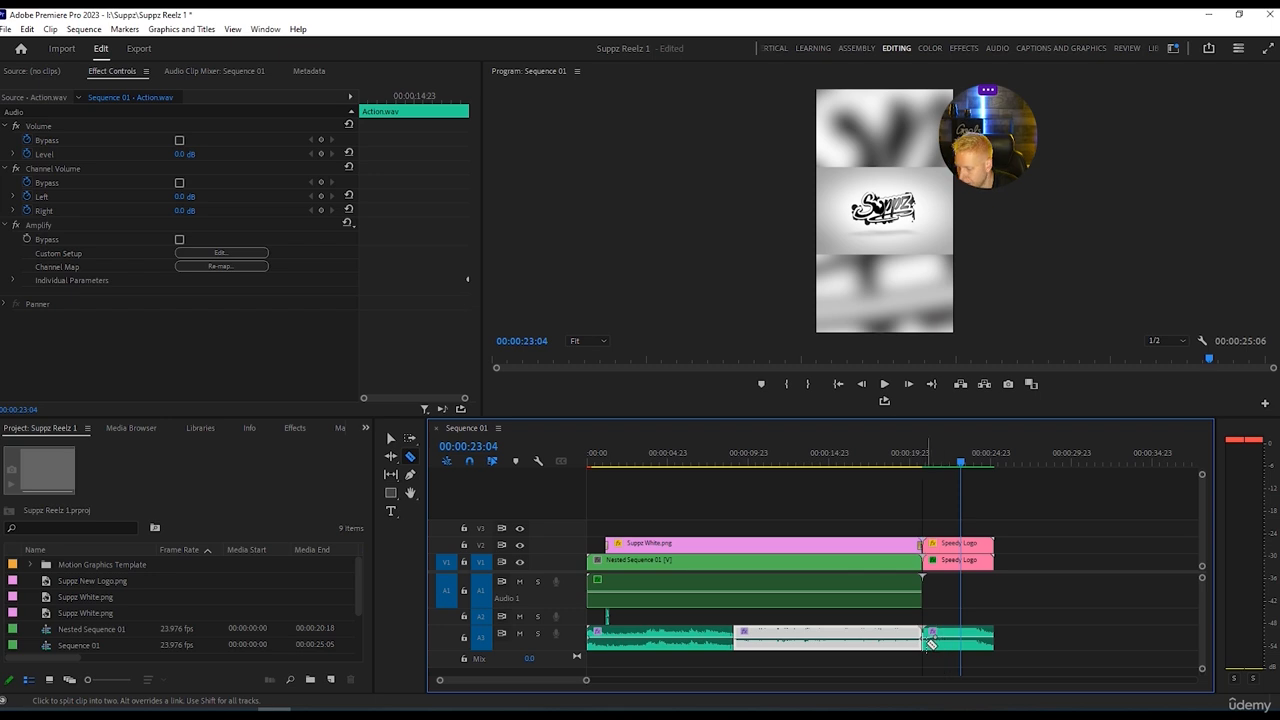
# Apply an Exponential Fade audio transition at the Action.wav cut on track A3 where the Speedy Logo outro begins.
pyautogui.click(964, 48)
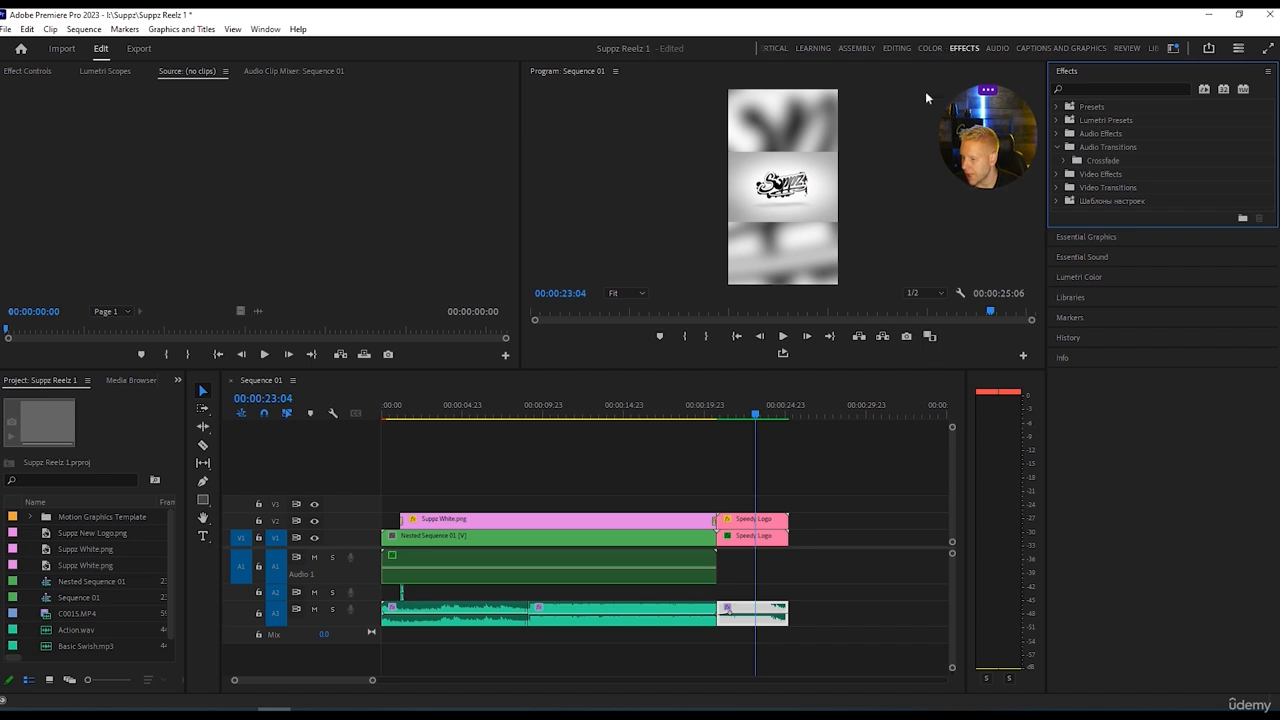
pyautogui.click(1055, 133)
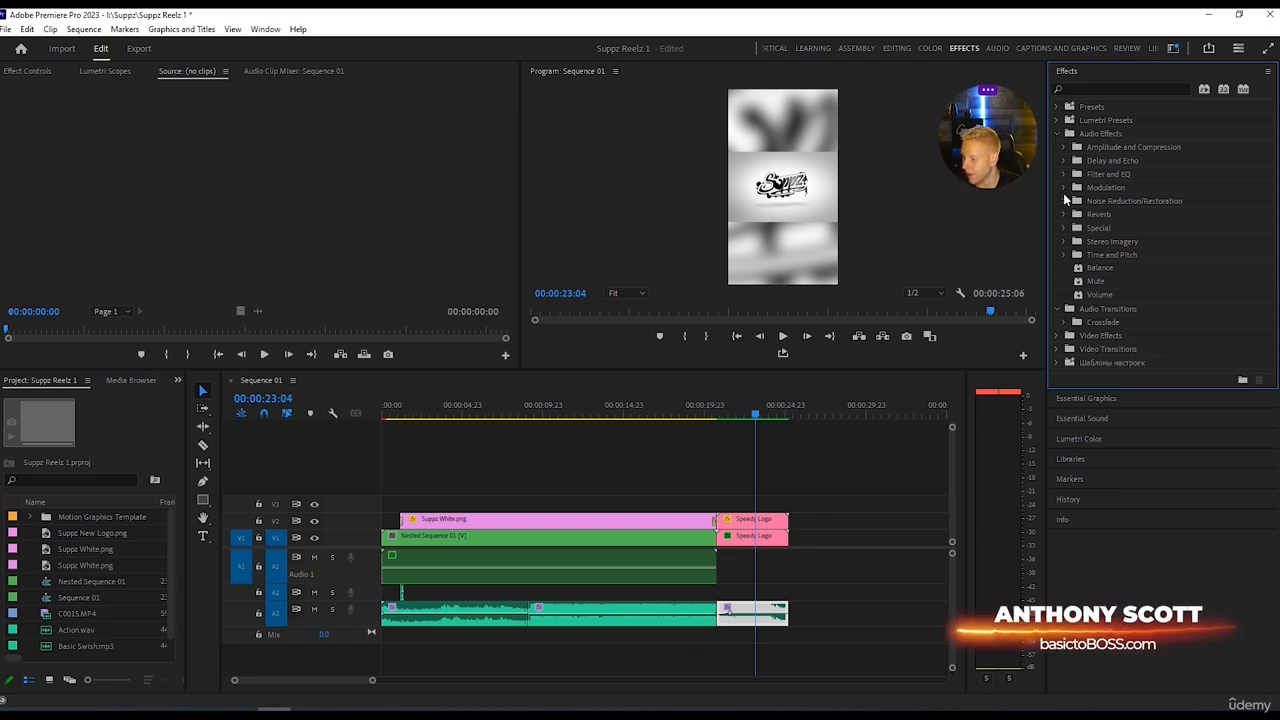
pyautogui.click(1057, 133)
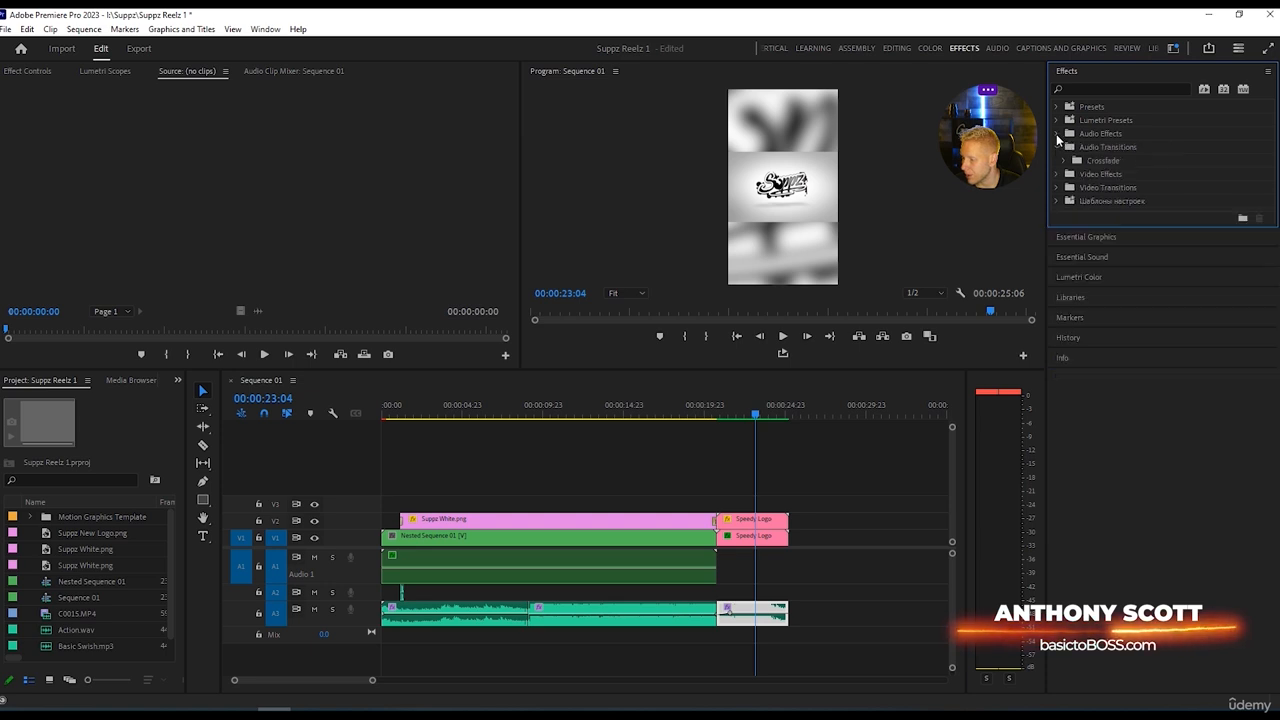
pyautogui.click(1065, 160)
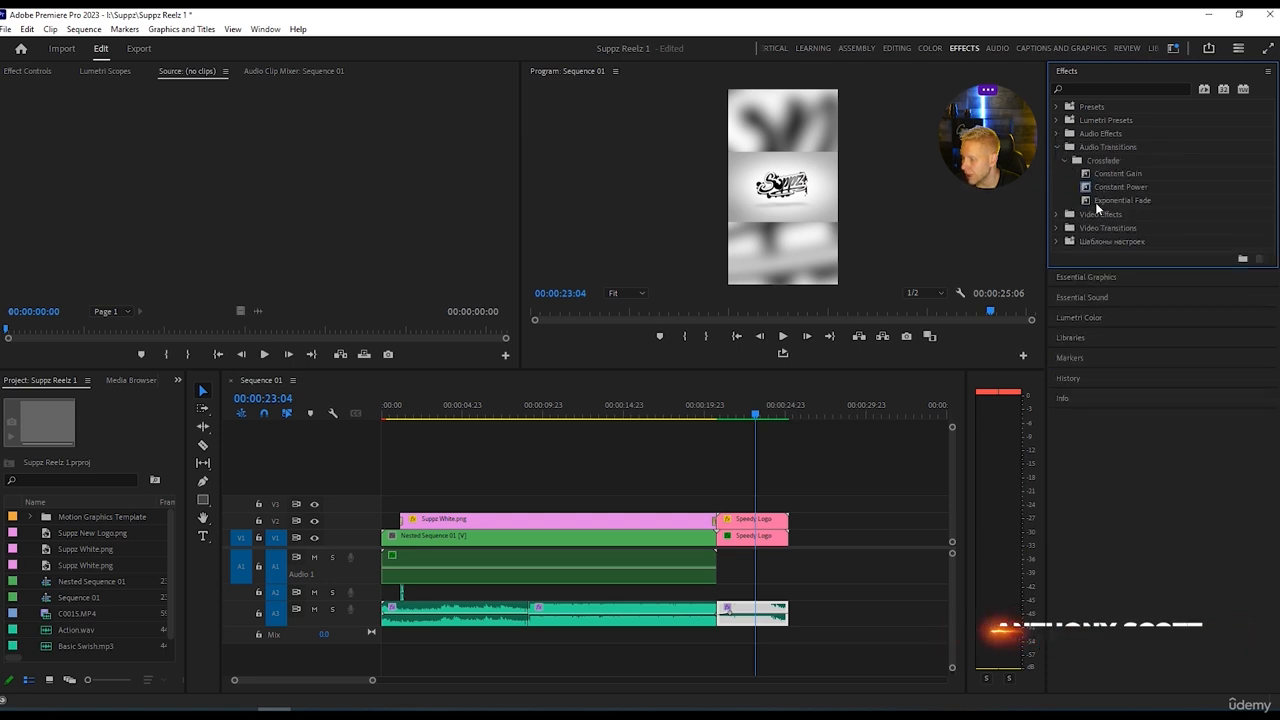
pyautogui.moveTo(1098, 204); pyautogui.dragTo(721, 626)
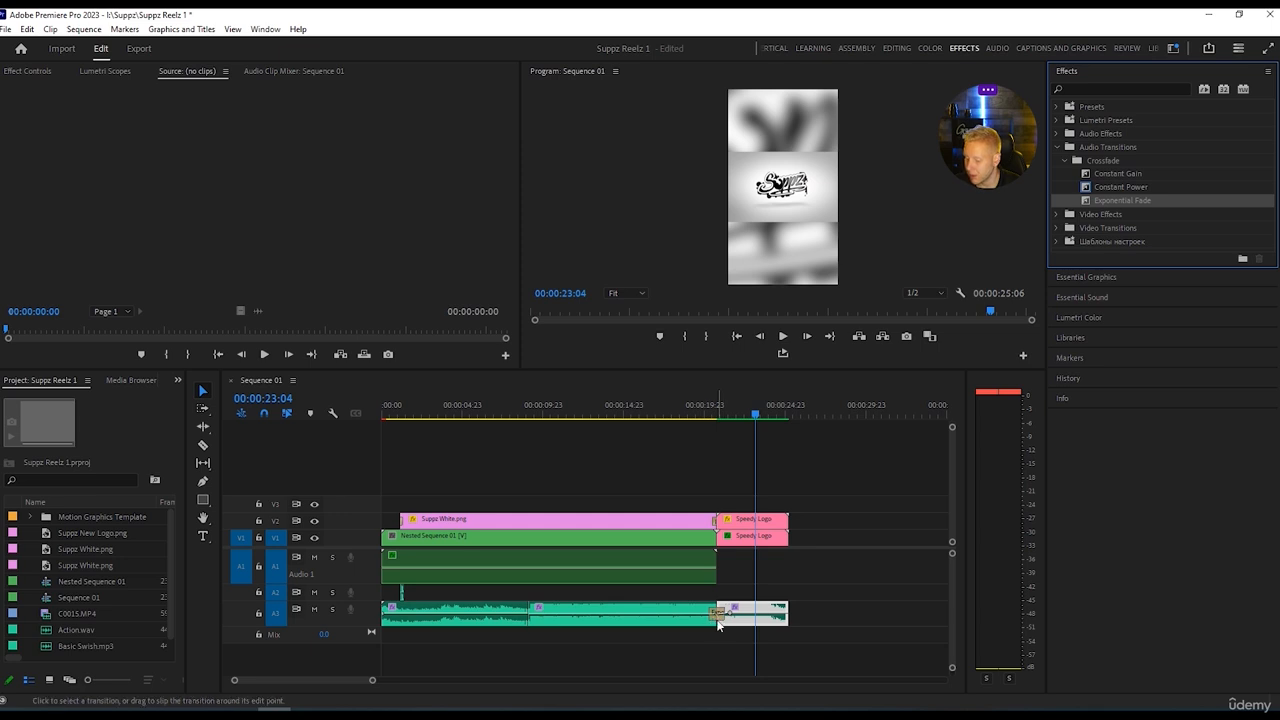
# Try small level changes on the volume keyframe at the start of the outro music, playing the transition after each.
pyautogui.click(723, 621)
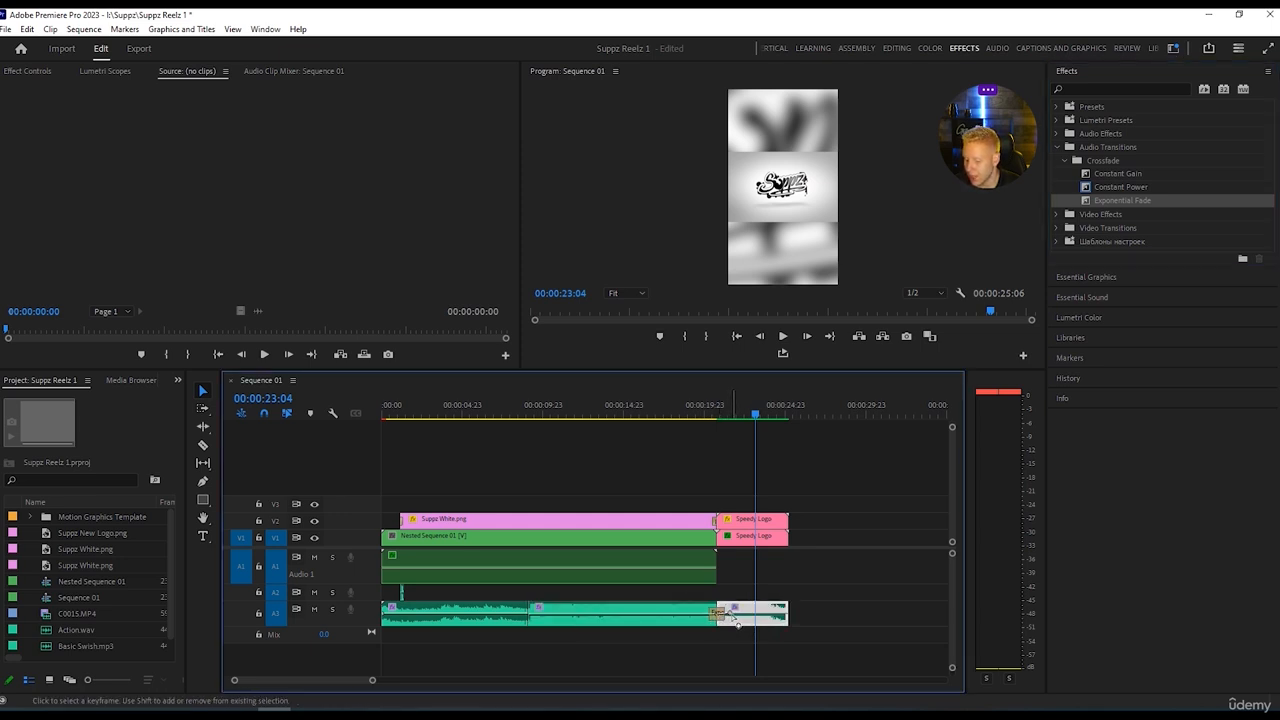
pyautogui.moveTo(731, 614); pyautogui.dragTo(731, 616)
pyautogui.moveTo(718, 405); pyautogui.dragTo(712, 402)
pyautogui.press('space')
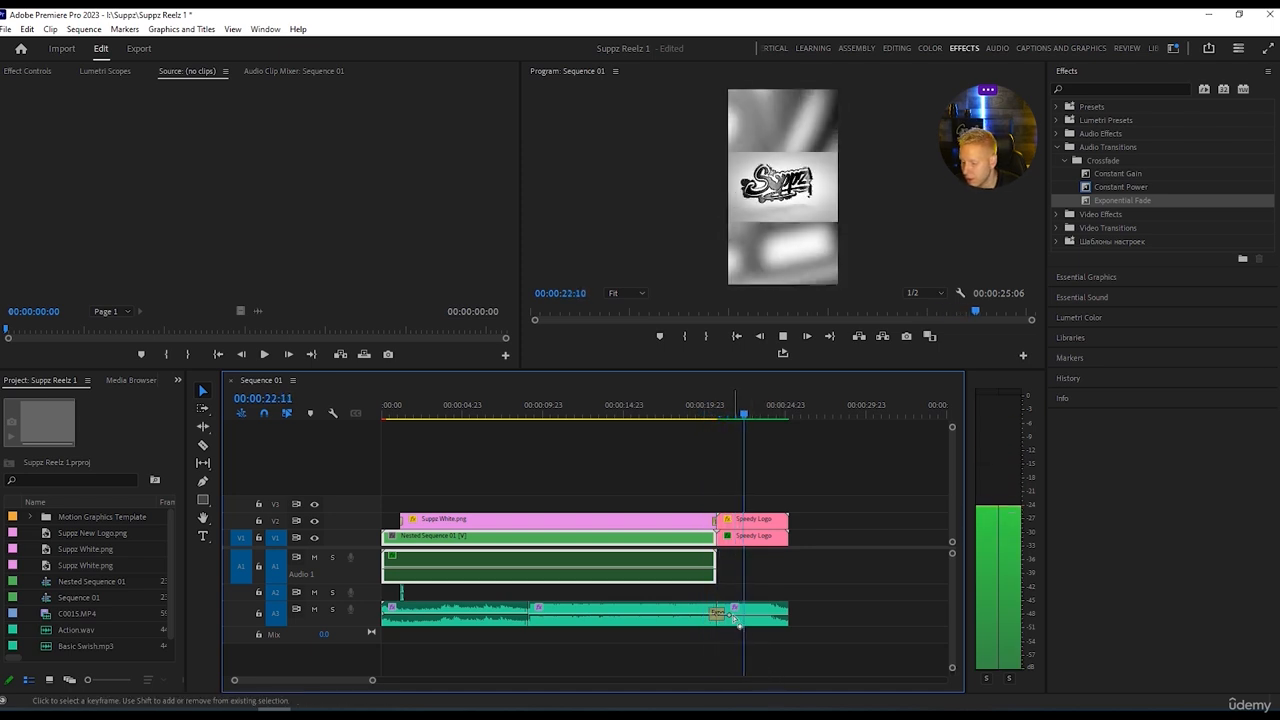
pyautogui.press('space')
pyautogui.moveTo(731, 616); pyautogui.dragTo(733, 612)
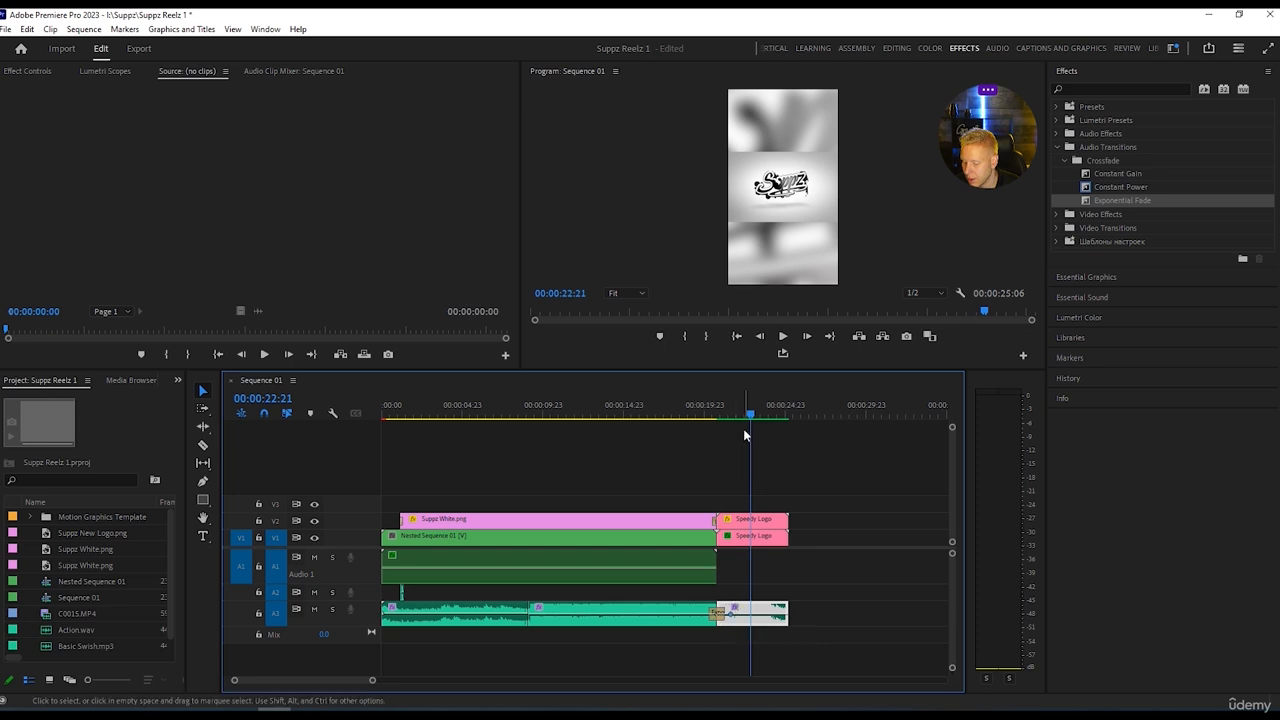
pyautogui.moveTo(748, 416); pyautogui.dragTo(707, 416)
pyautogui.press('space')
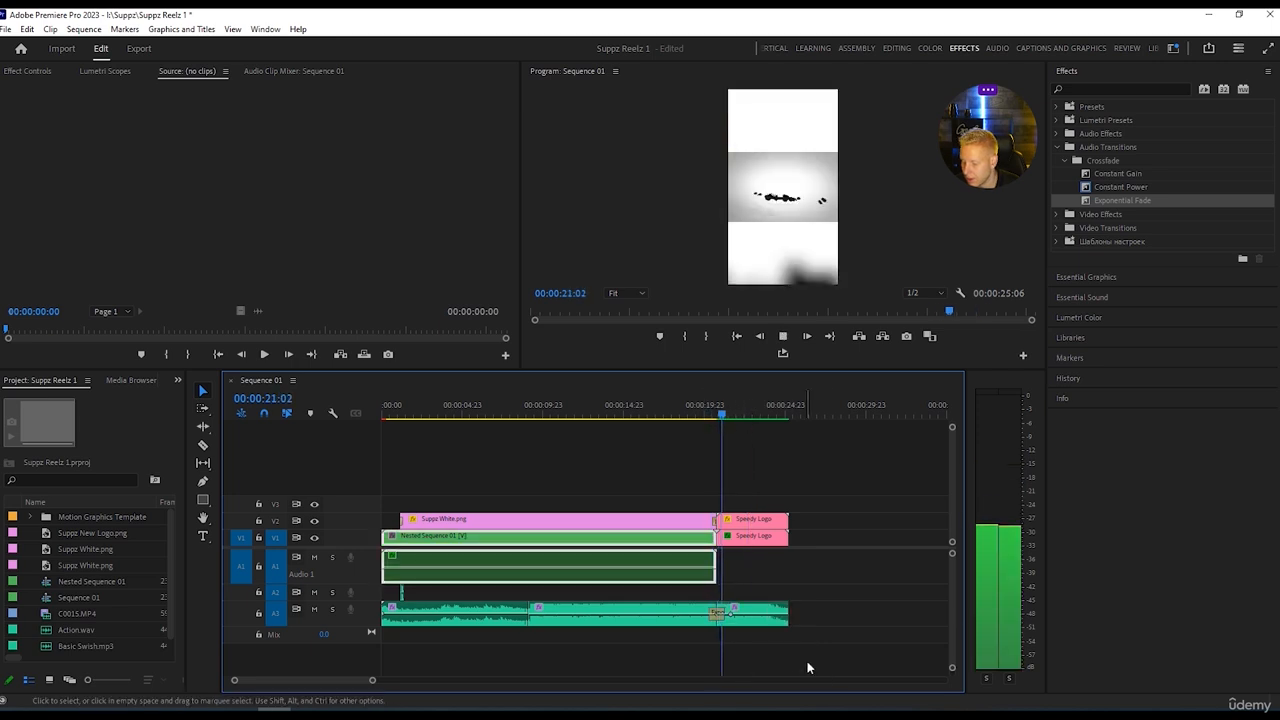
pyautogui.press('space')
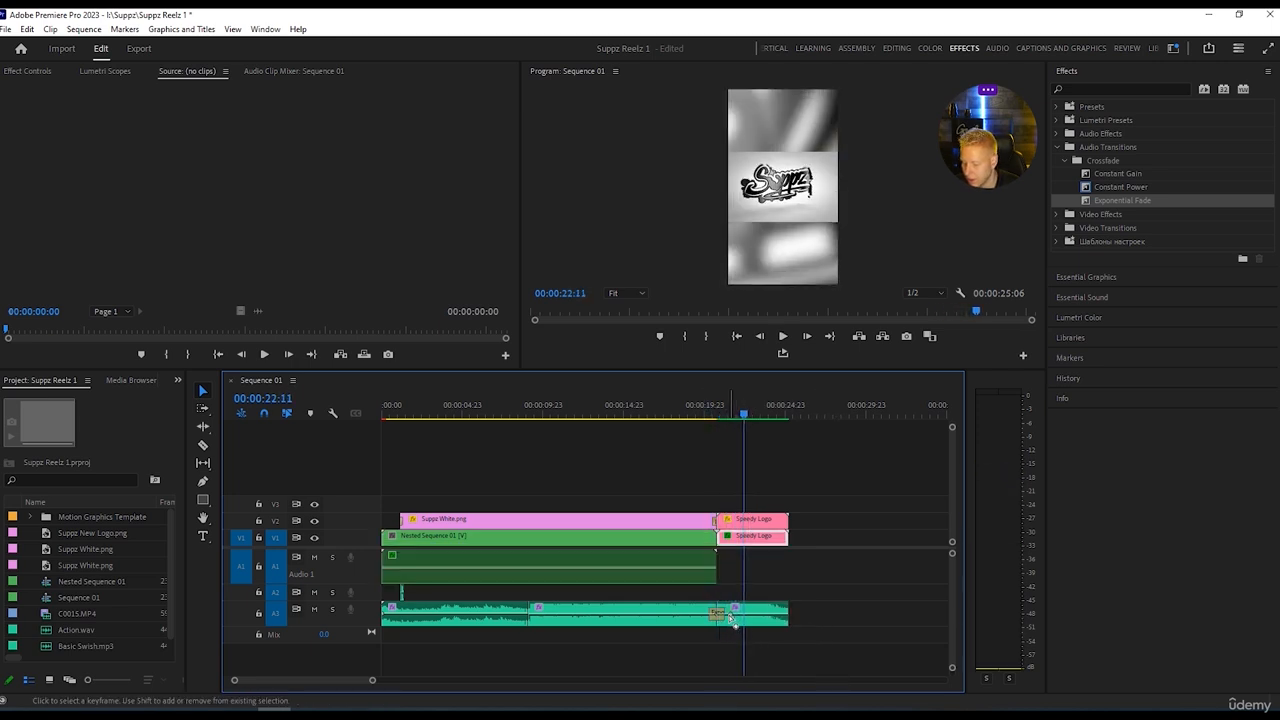
# Move the outro music's volume keyframe to 00:00:21:18, adjust its level and play the transition into the Speedy Logo outro.
pyautogui.moveTo(734, 614); pyautogui.dragTo(734, 610)
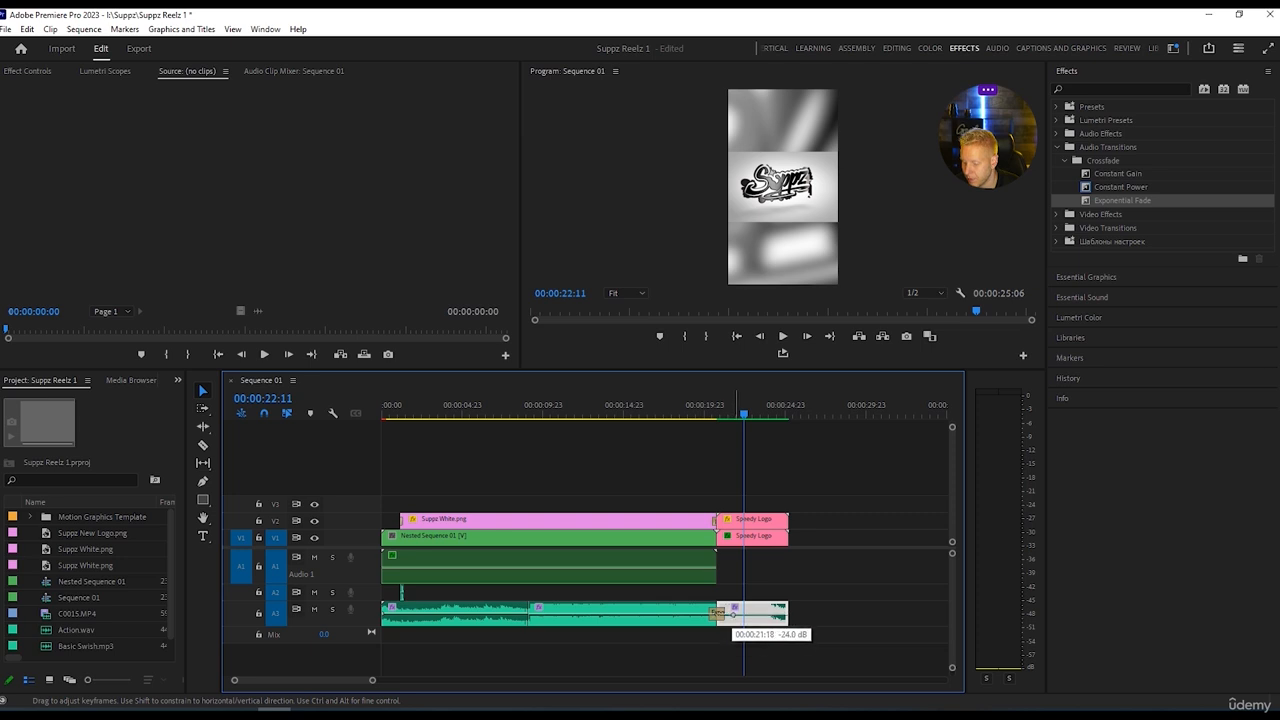
pyautogui.moveTo(734, 610); pyautogui.dragTo(734, 610)
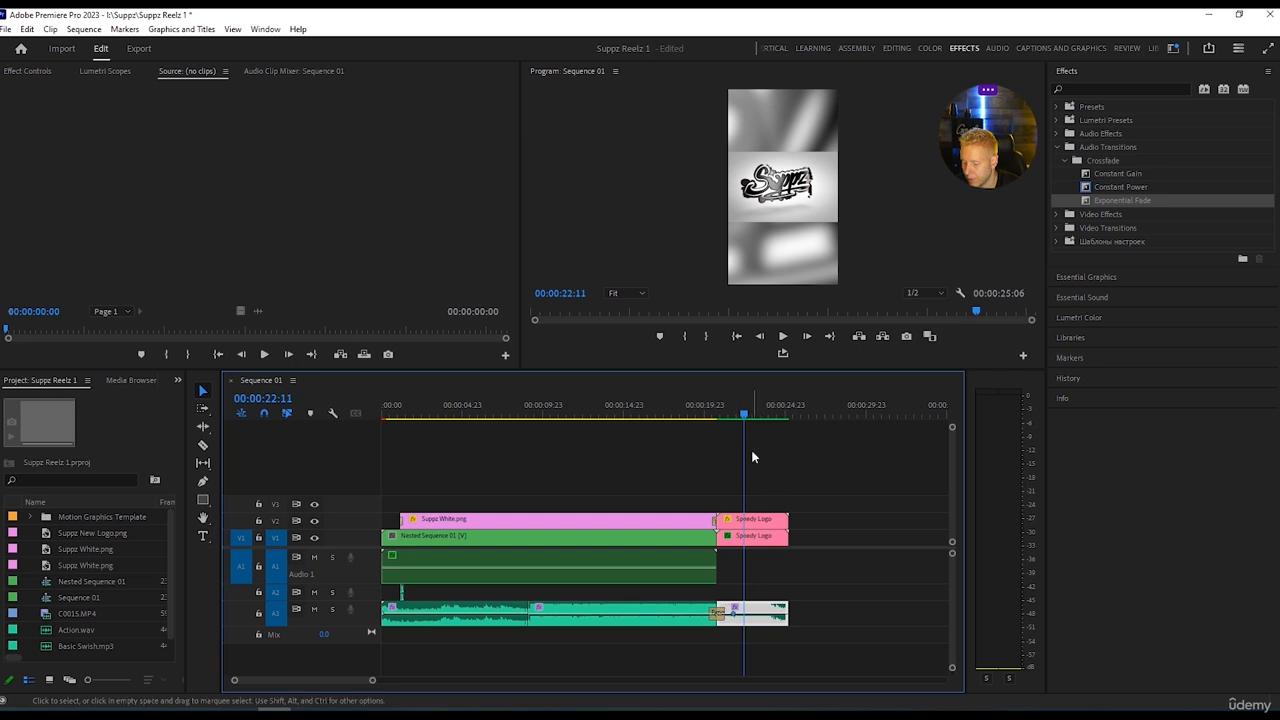
pyautogui.moveTo(745, 412); pyautogui.dragTo(707, 414)
pyautogui.press('space')
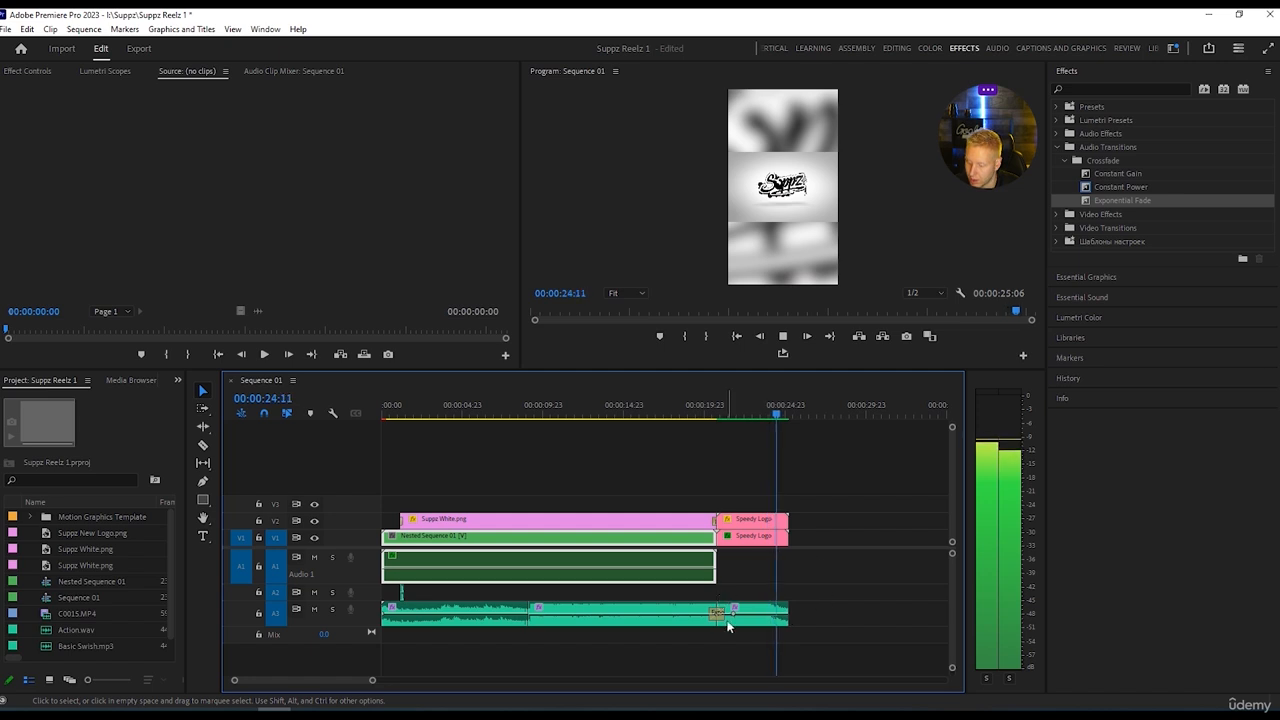
pyautogui.press('space')
# Set the outro music's volume keyframe at 00:00:21:18 to -2.4 dB and play the outro.
pyautogui.moveTo(736, 615); pyautogui.dragTo(732, 622)
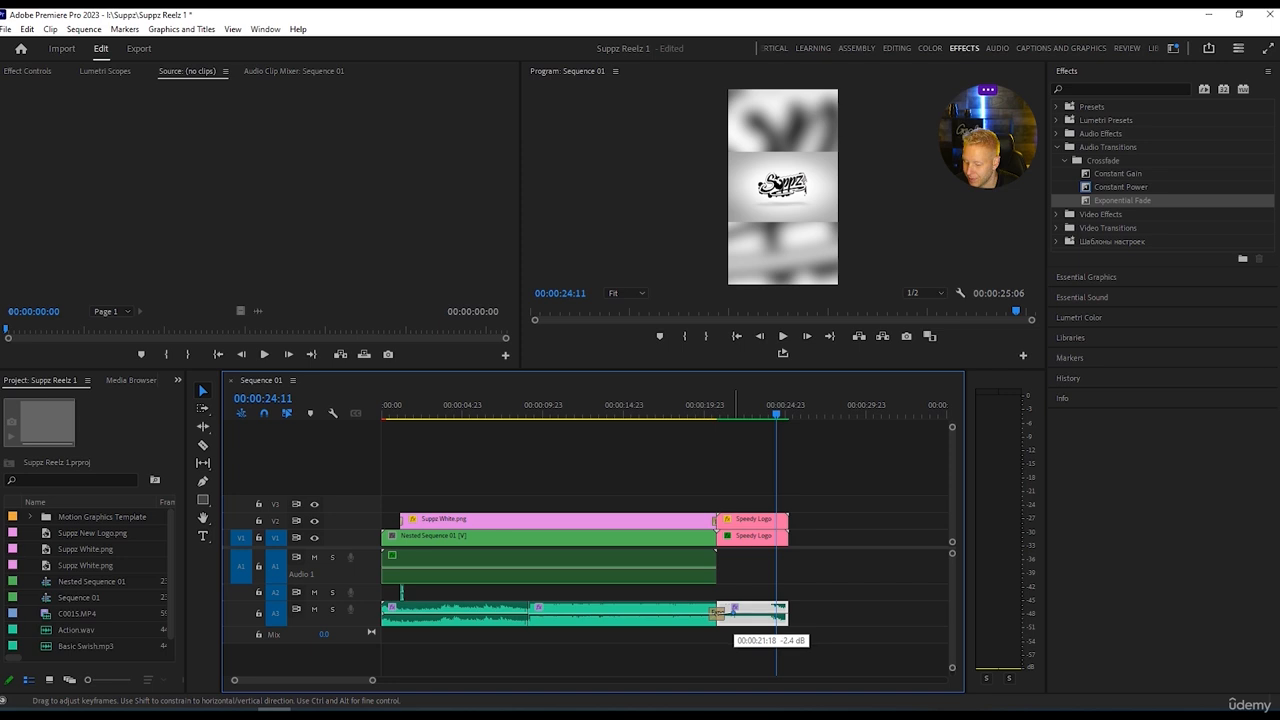
pyautogui.moveTo(775, 413); pyautogui.dragTo(716, 411)
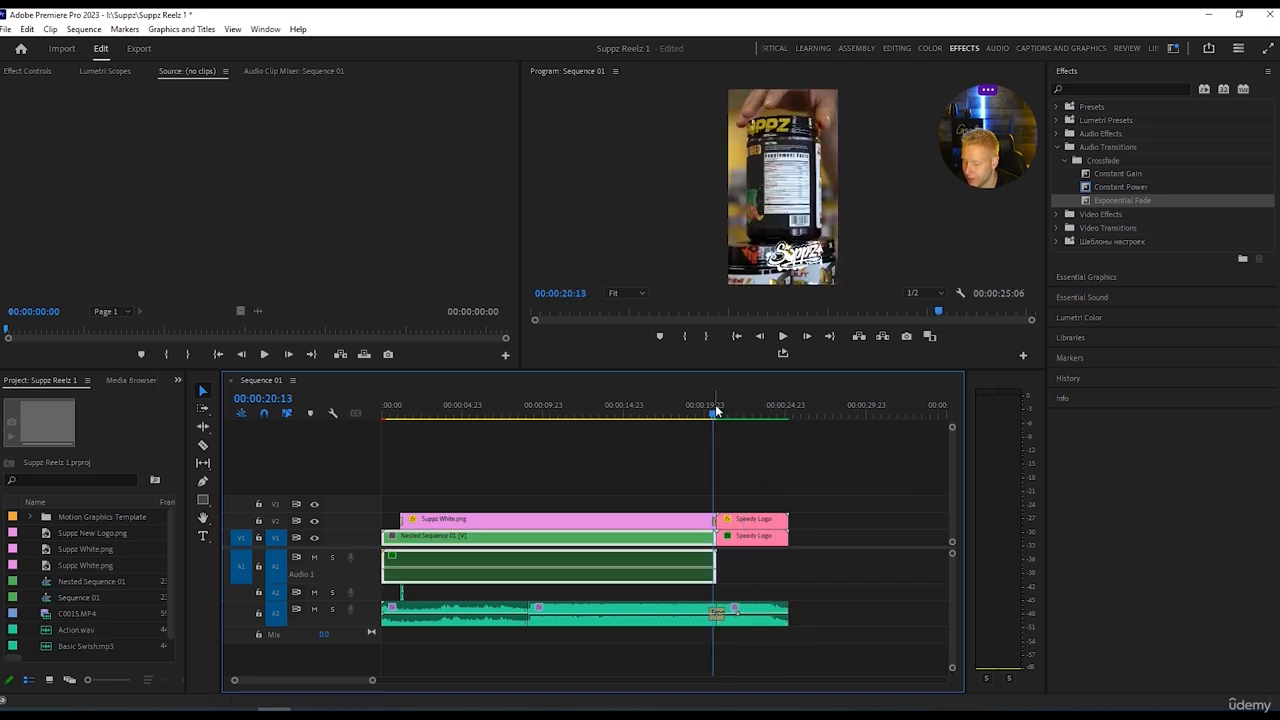
pyautogui.press('space')
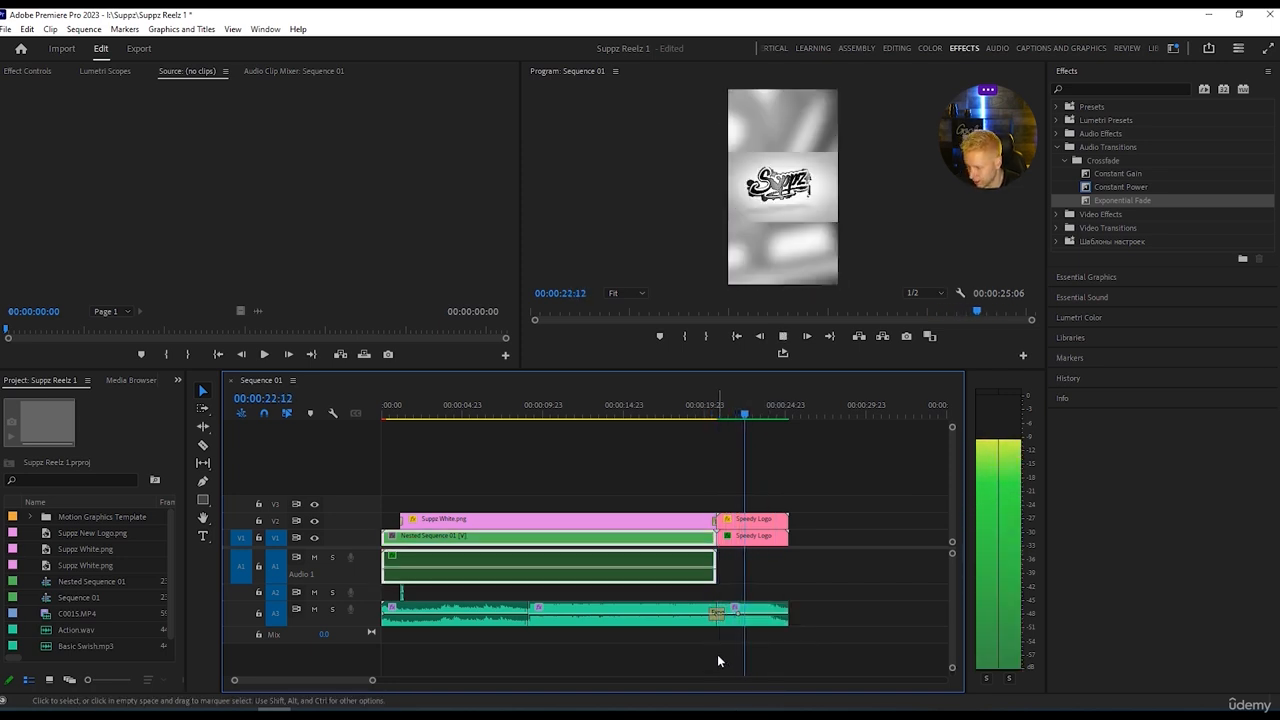
# Enable the Essential Sound clip volume level on the outro music, raise it to 0.3 dB and play the outro.
pyautogui.click(766, 620)
pyautogui.click(766, 620)
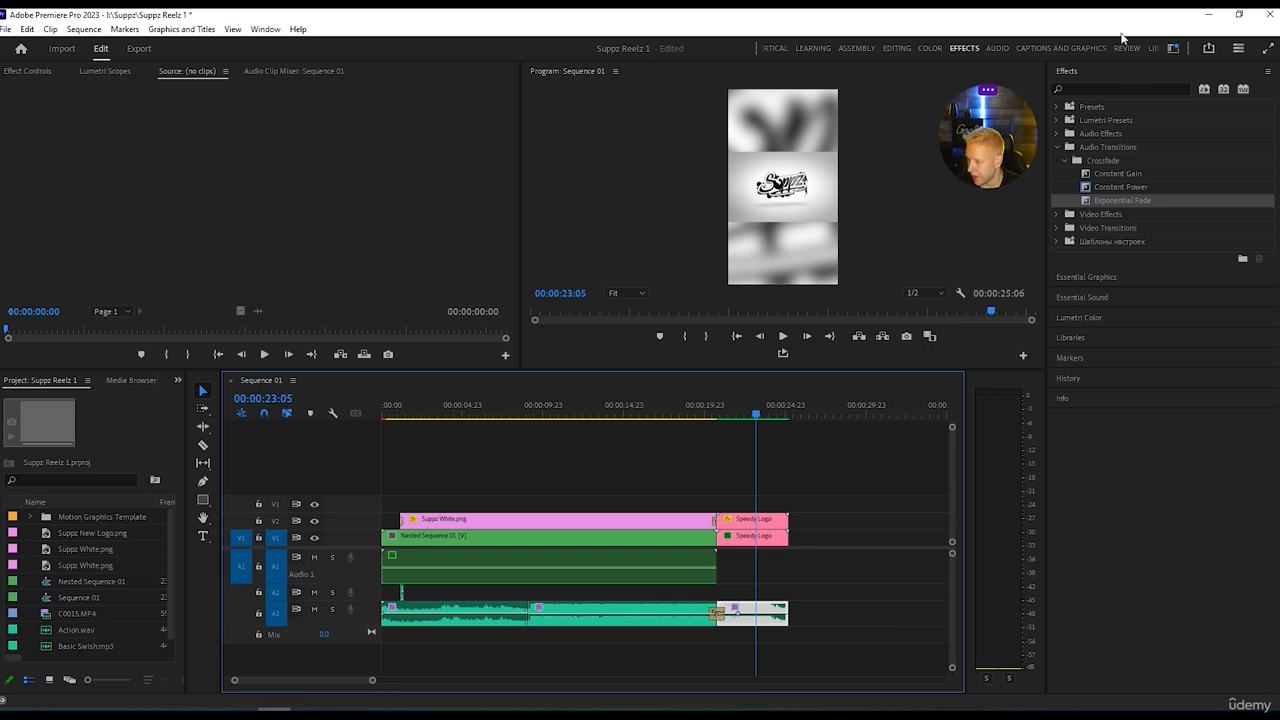
pyautogui.click(998, 47)
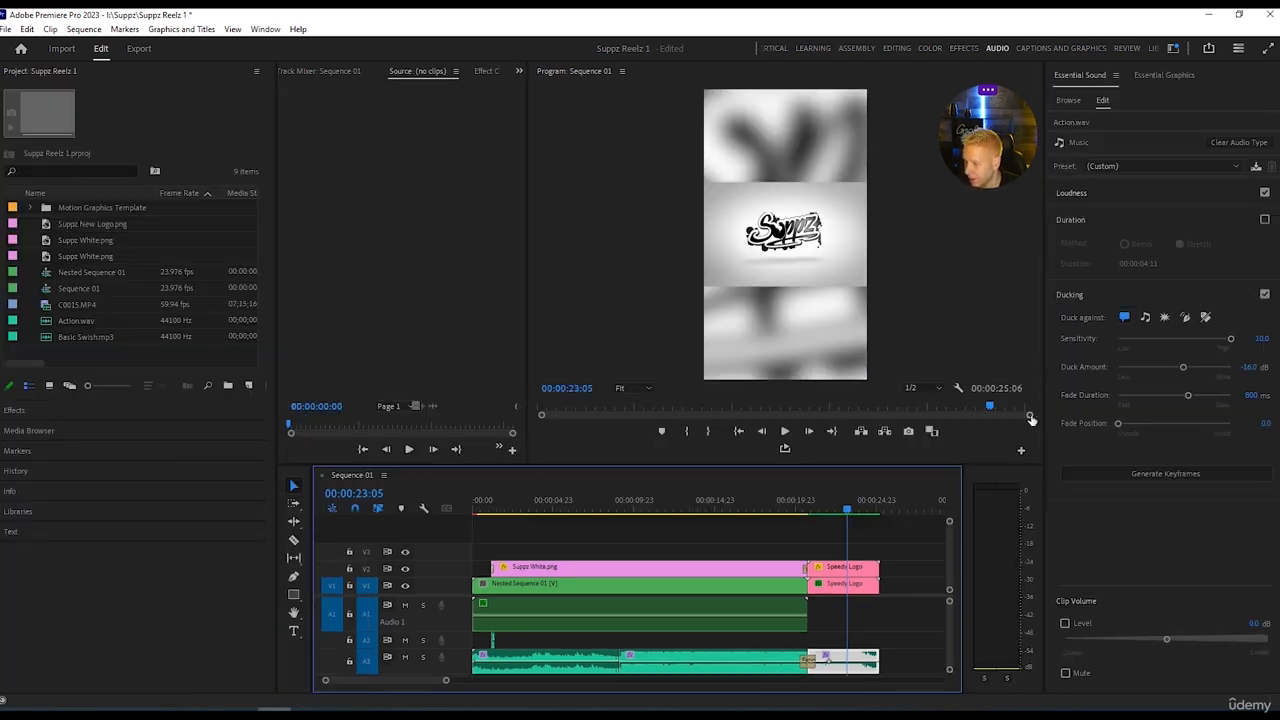
pyautogui.click(1065, 623)
pyautogui.moveTo(1167, 641); pyautogui.dragTo(1176, 641)
pyautogui.moveTo(848, 509); pyautogui.dragTo(798, 511)
pyautogui.press('space')
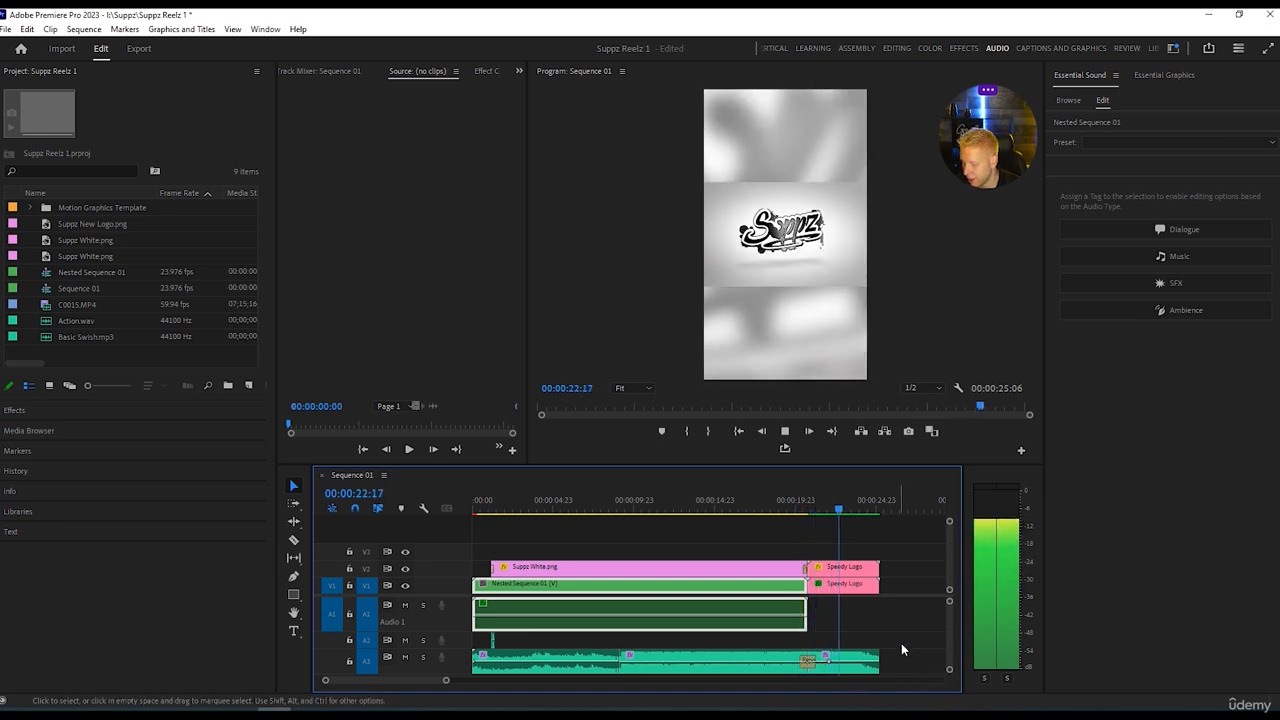
# Raise the outro music's clip volume level to 2.6 dB and replay the transition into the logo outro.
pyautogui.click(860, 662)
pyautogui.click(860, 662)
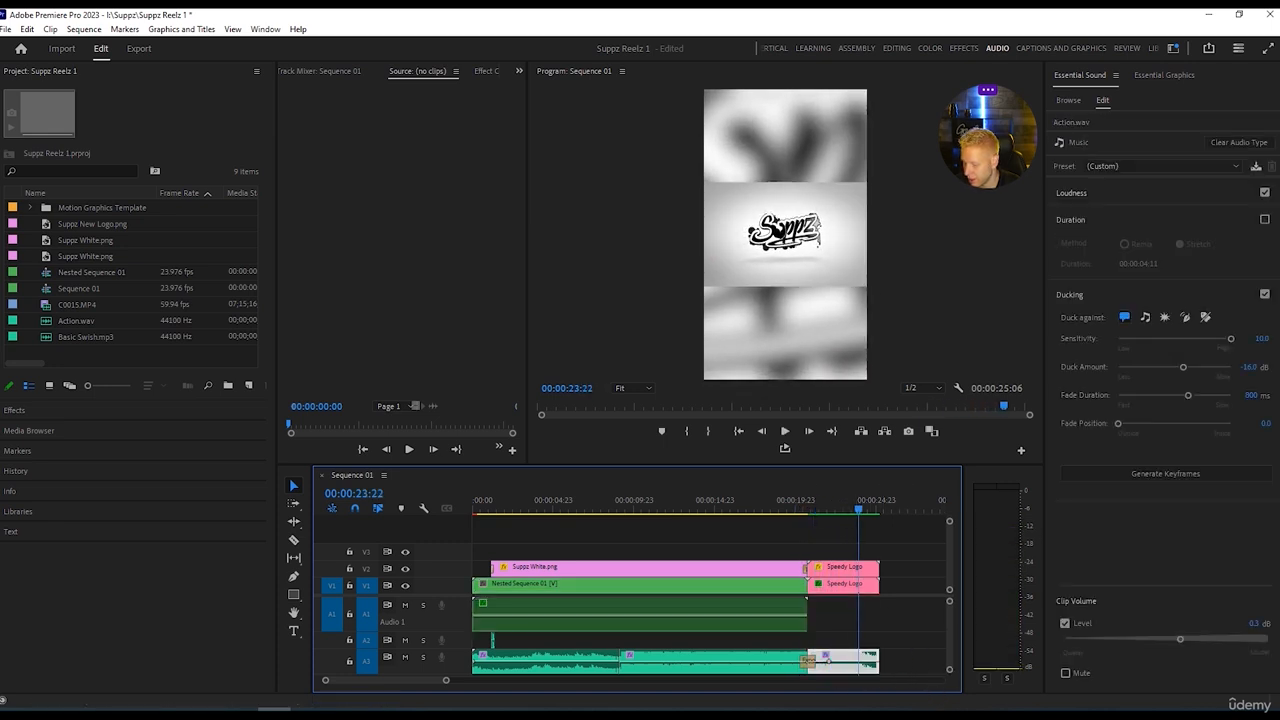
pyautogui.moveTo(1181, 639); pyautogui.dragTo(1208, 639)
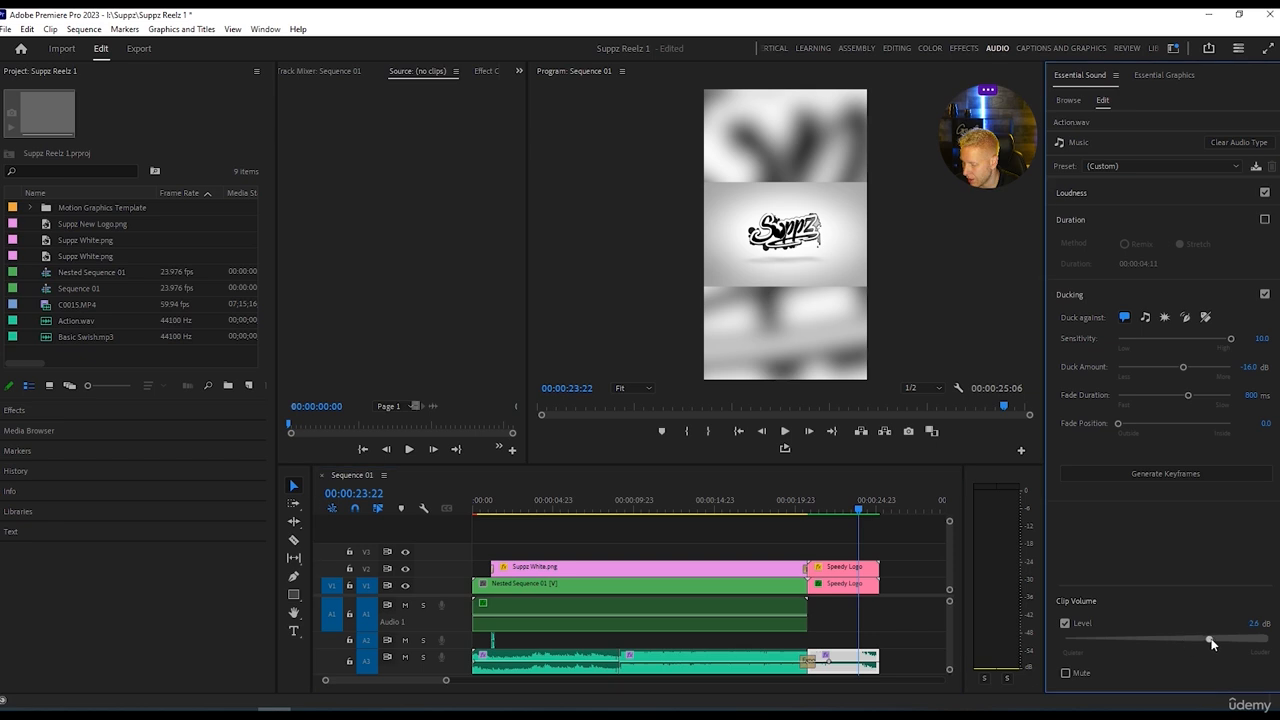
pyautogui.moveTo(863, 514); pyautogui.dragTo(784, 518)
pyautogui.press('space')
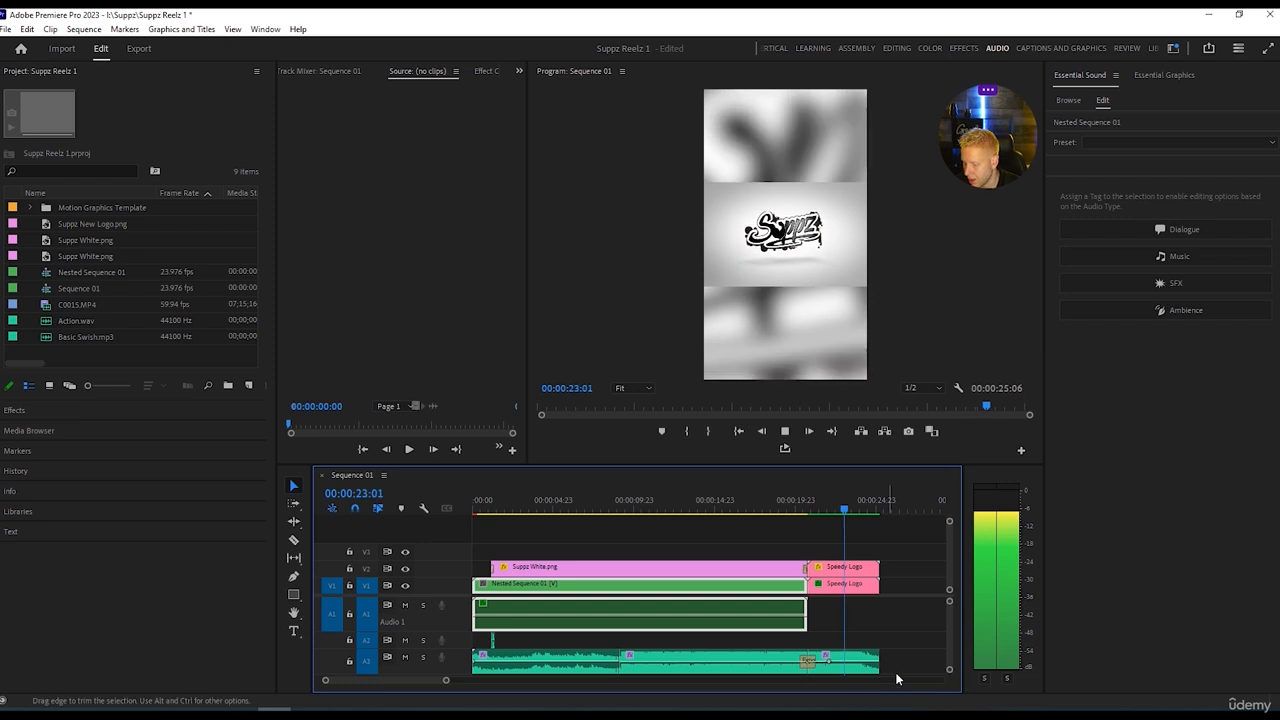
pyautogui.press('space')
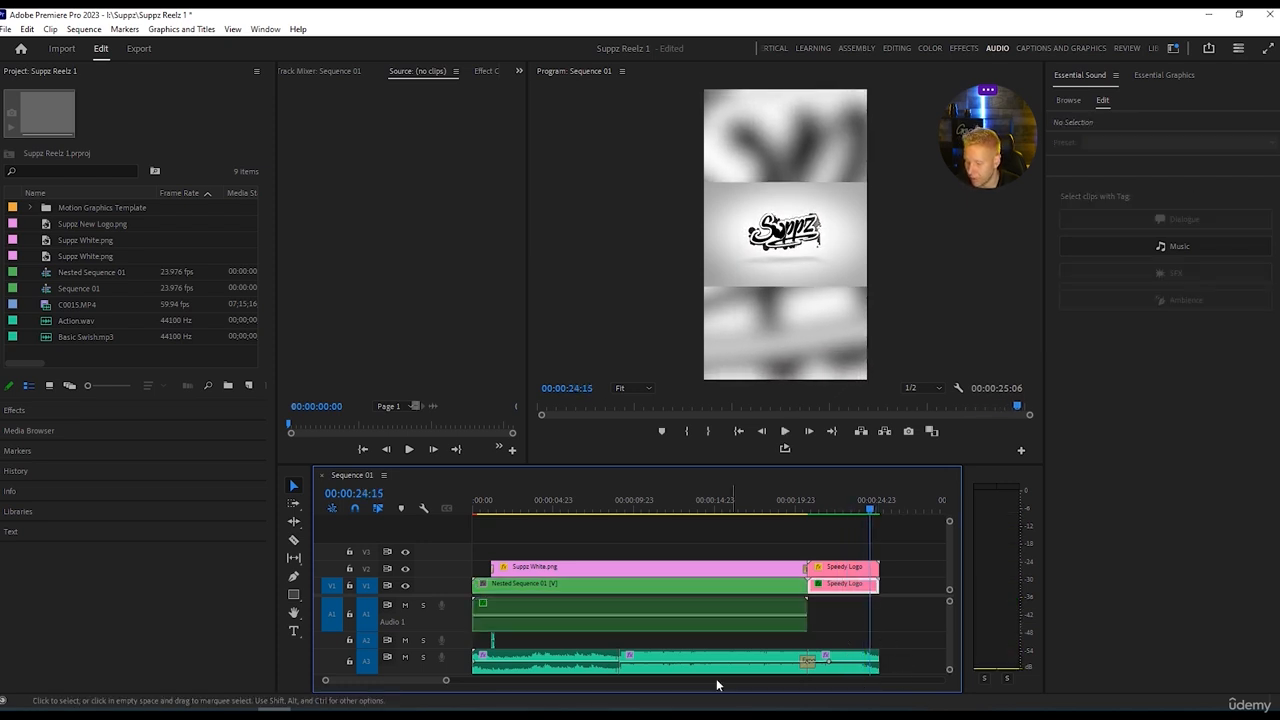
# Play the whole sequence from the start to check the dialogue, music and outro levels.
pyautogui.moveTo(445, 683); pyautogui.dragTo(547, 683)
pyautogui.moveTo(600, 512); pyautogui.dragTo(472, 514)
pyautogui.press('space')
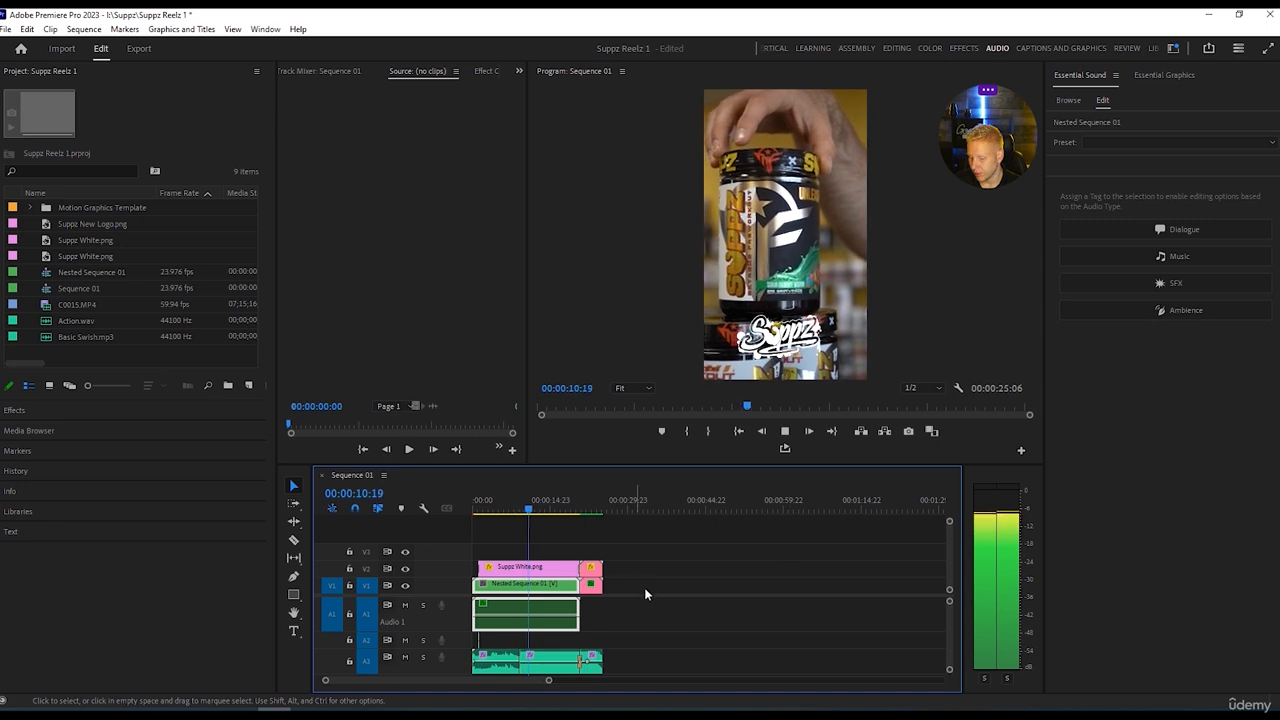
pyautogui.press('space')
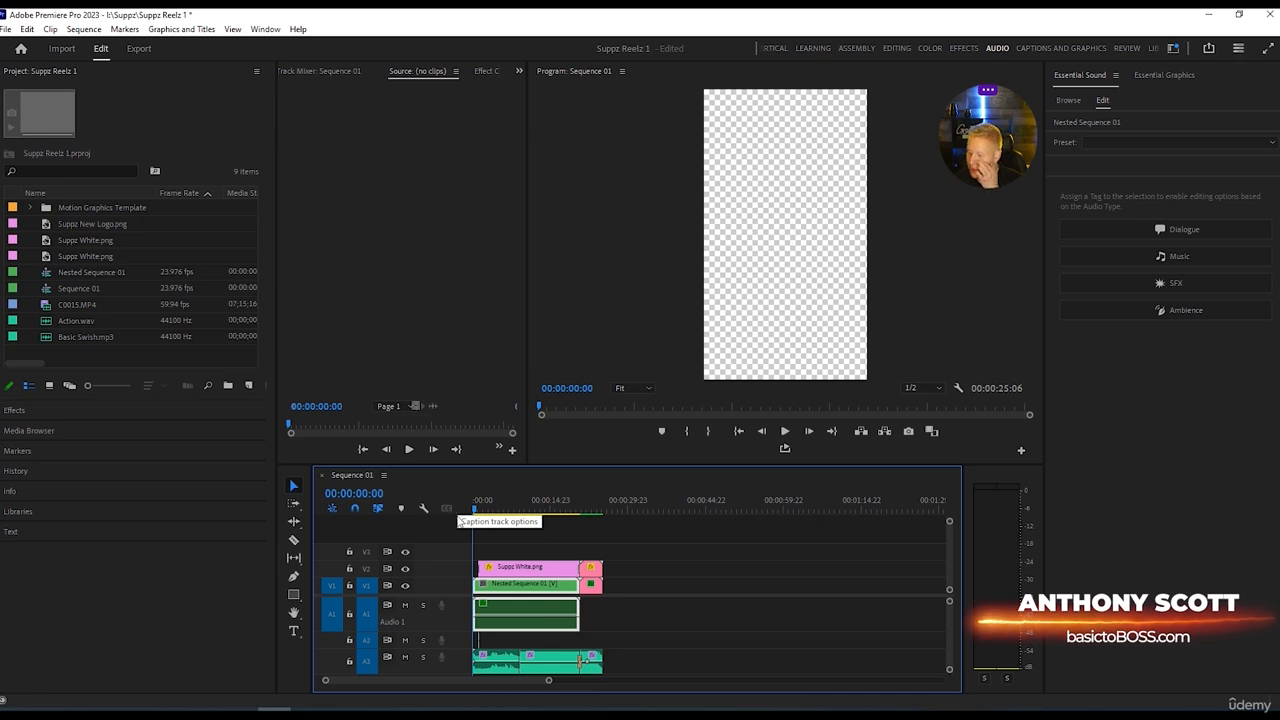
# Set up a media export of the sequence named "semi final suppz", saved in the I:\Suppz\ folder.
pyautogui.click(5, 30)
pyautogui.moveTo(152, 451)
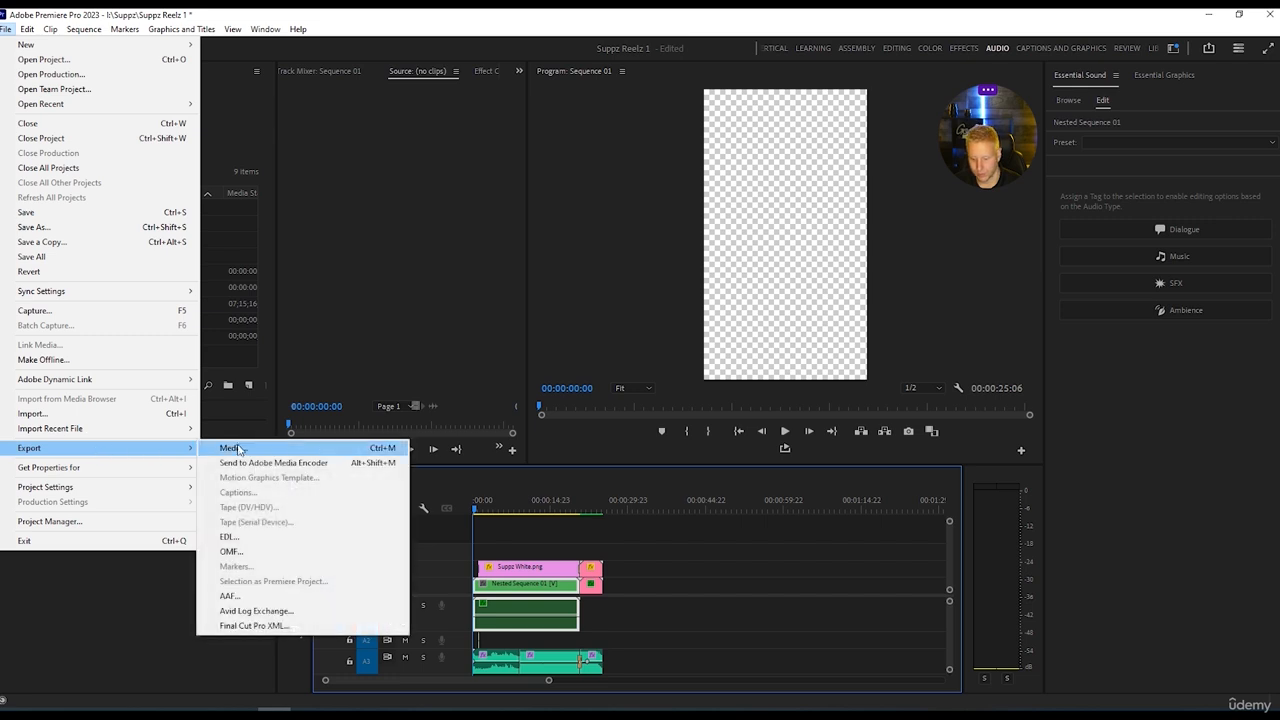
pyautogui.click(233, 448)
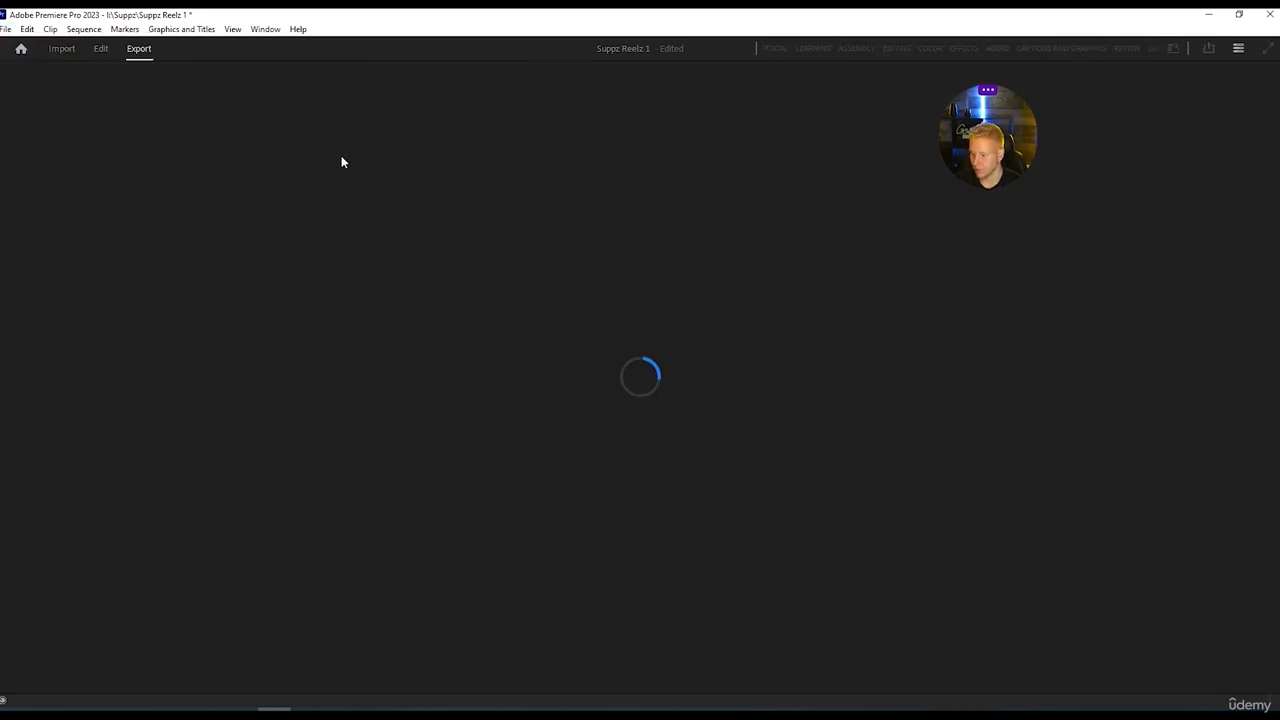
pyautogui.click(425, 118)
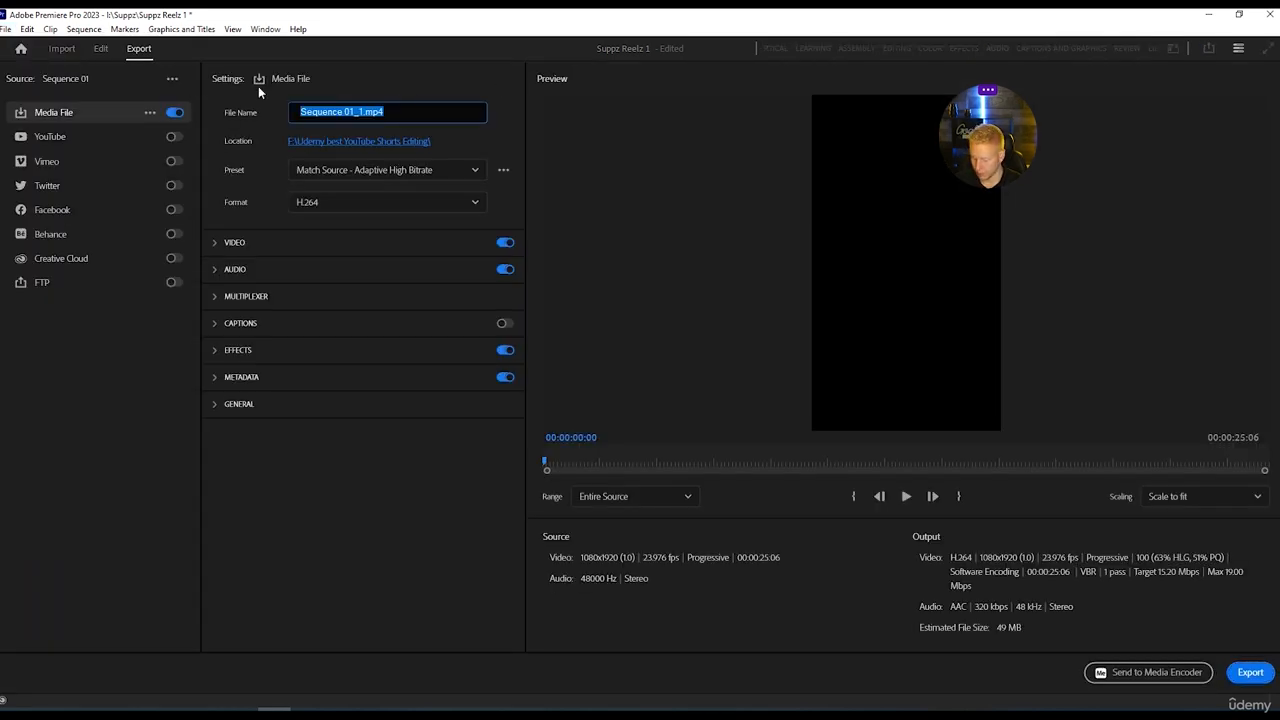
pyautogui.write('semi final suppz')
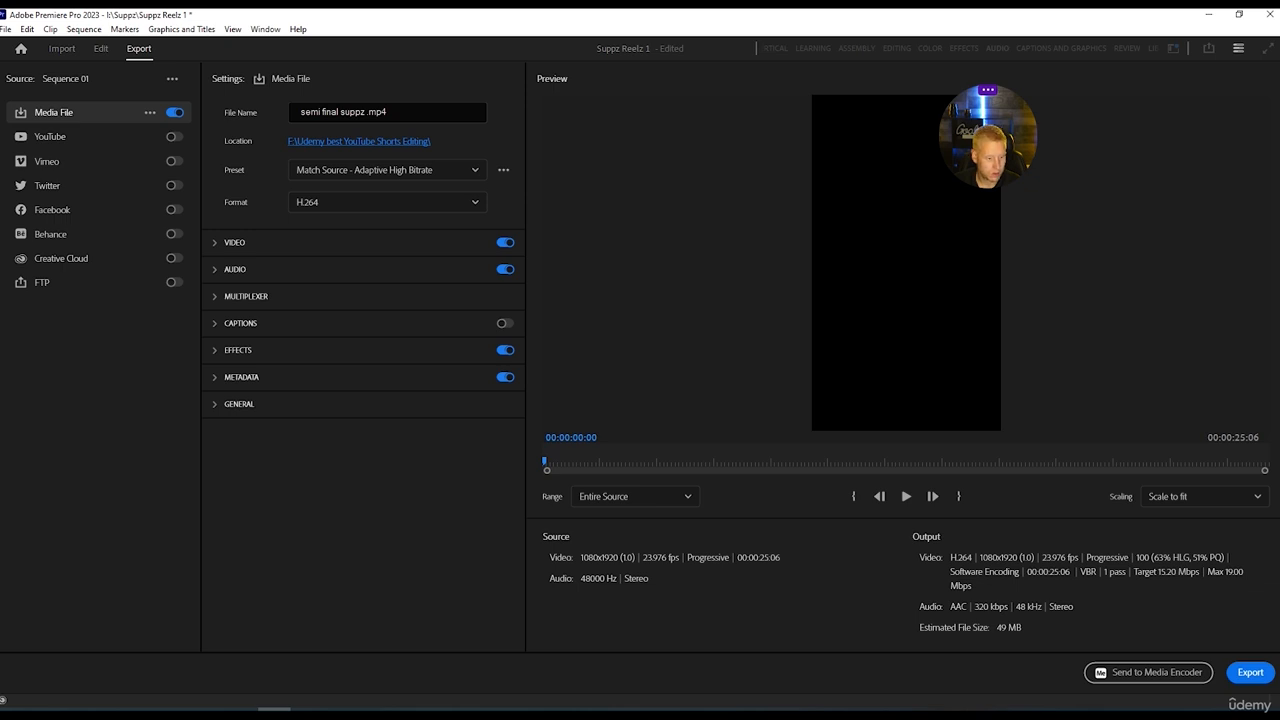
pyautogui.press('Return')
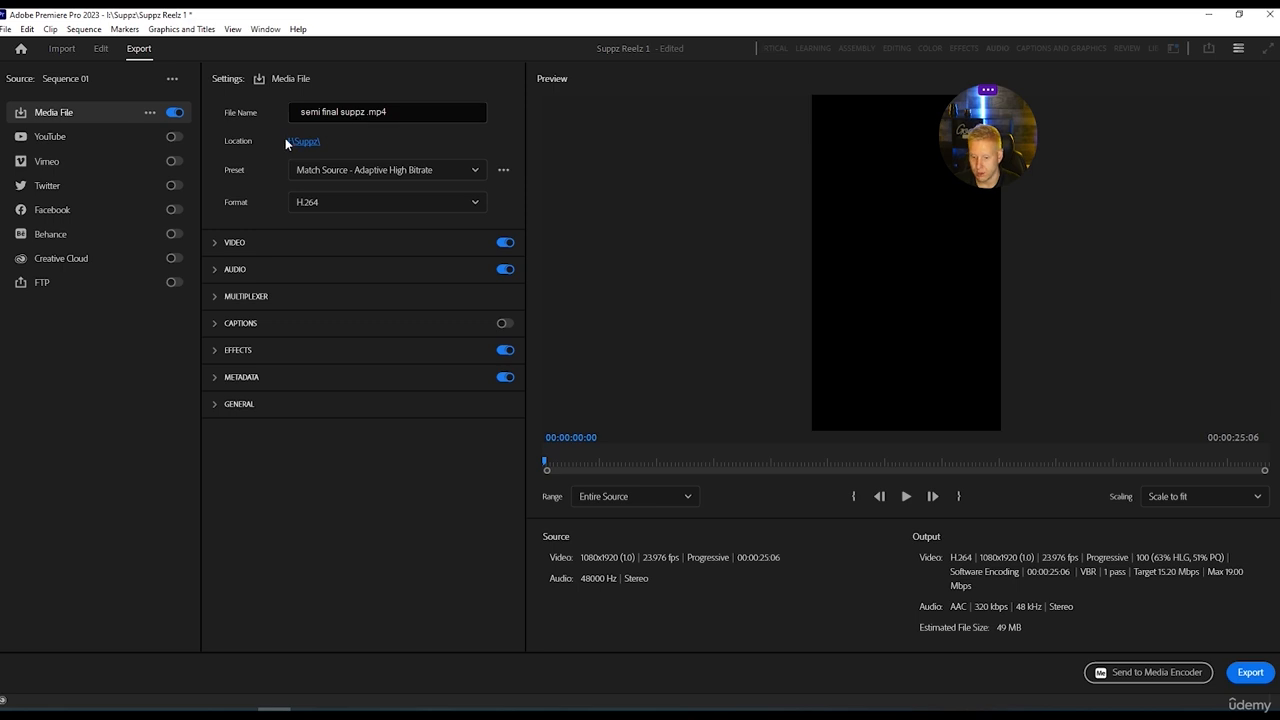
# Expand the full video export settings and set the bitrate encoding to VBR, 2 pass.
pyautogui.click(234, 243)
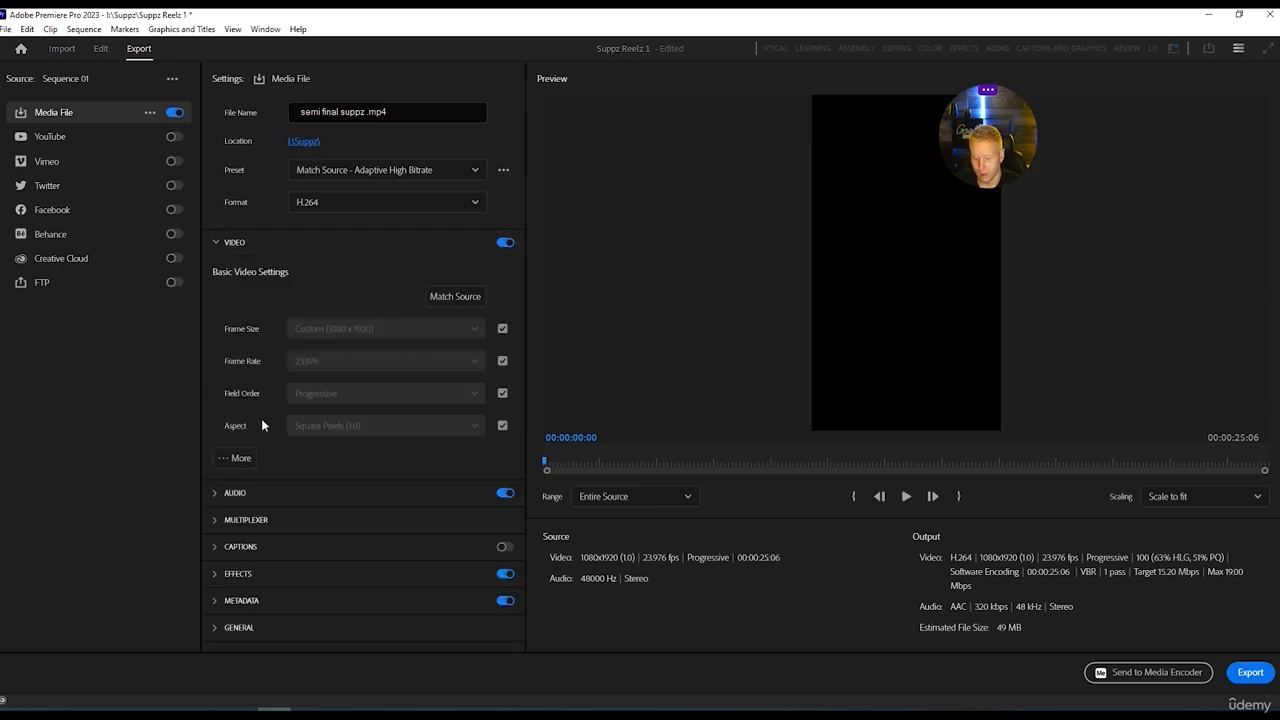
pyautogui.click(236, 458)
pyautogui.scroll(-5, 302, 466)
pyautogui.scroll(-8, 270, 480)
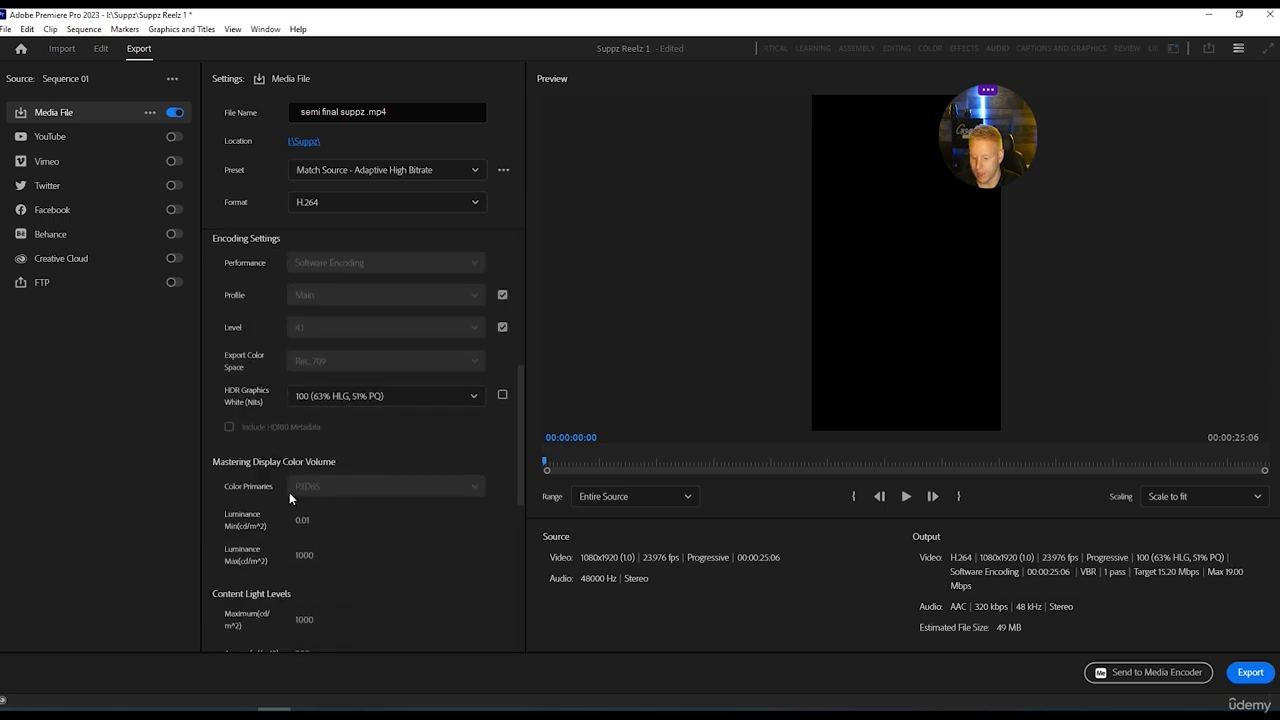
pyautogui.scroll(-2, 442, 503)
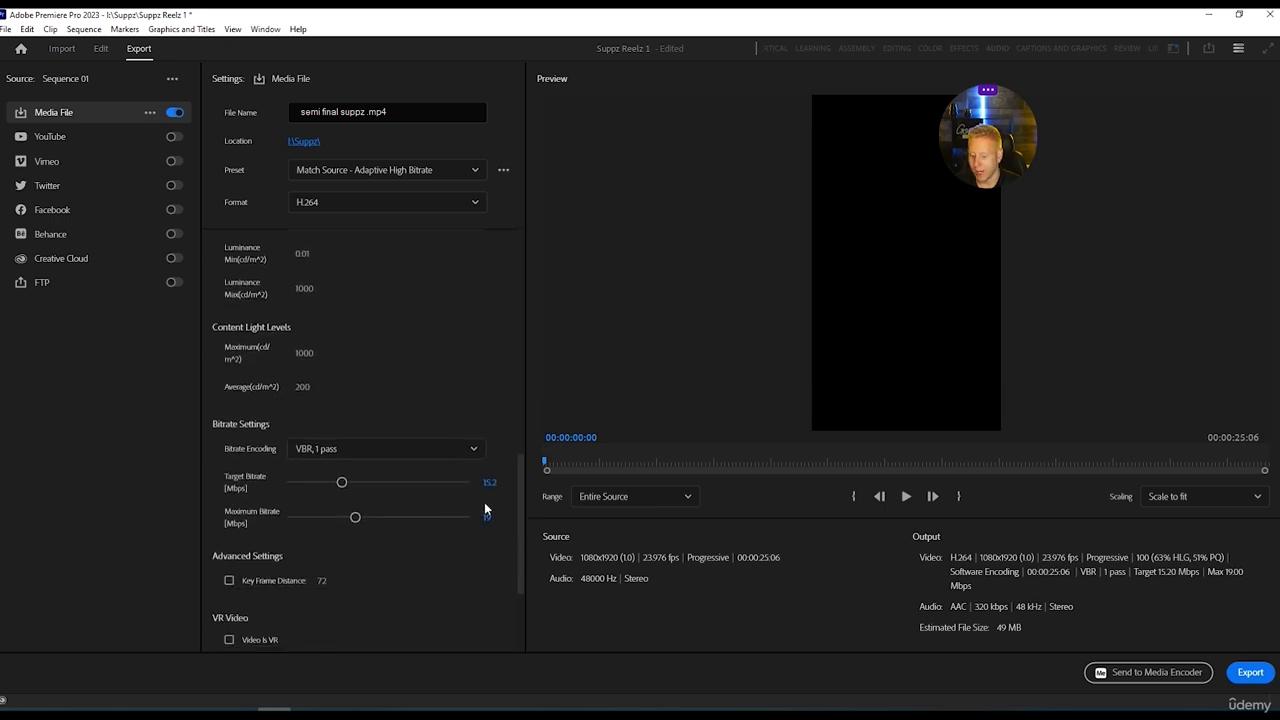
pyautogui.click(466, 452)
pyautogui.click(318, 517)
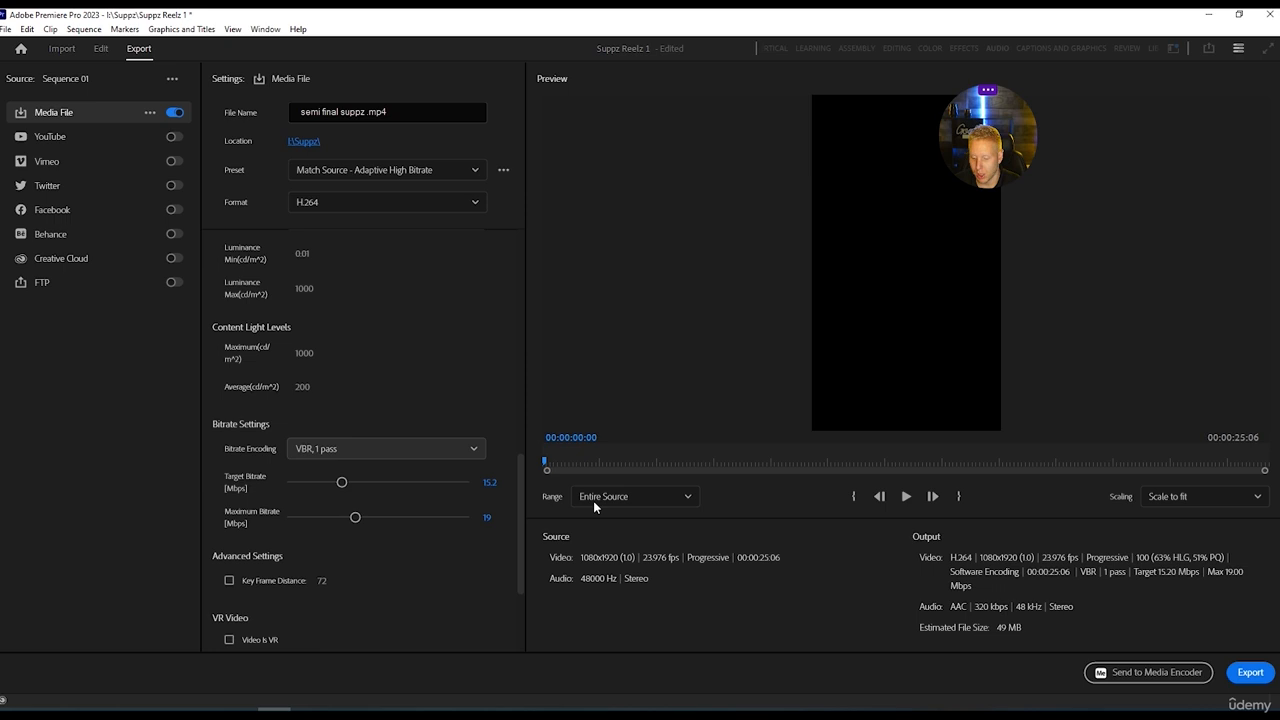
# Set the export's target bitrate to 16 Mbps and its maximum bitrate to 32 Mbps.
pyautogui.click(489, 482)
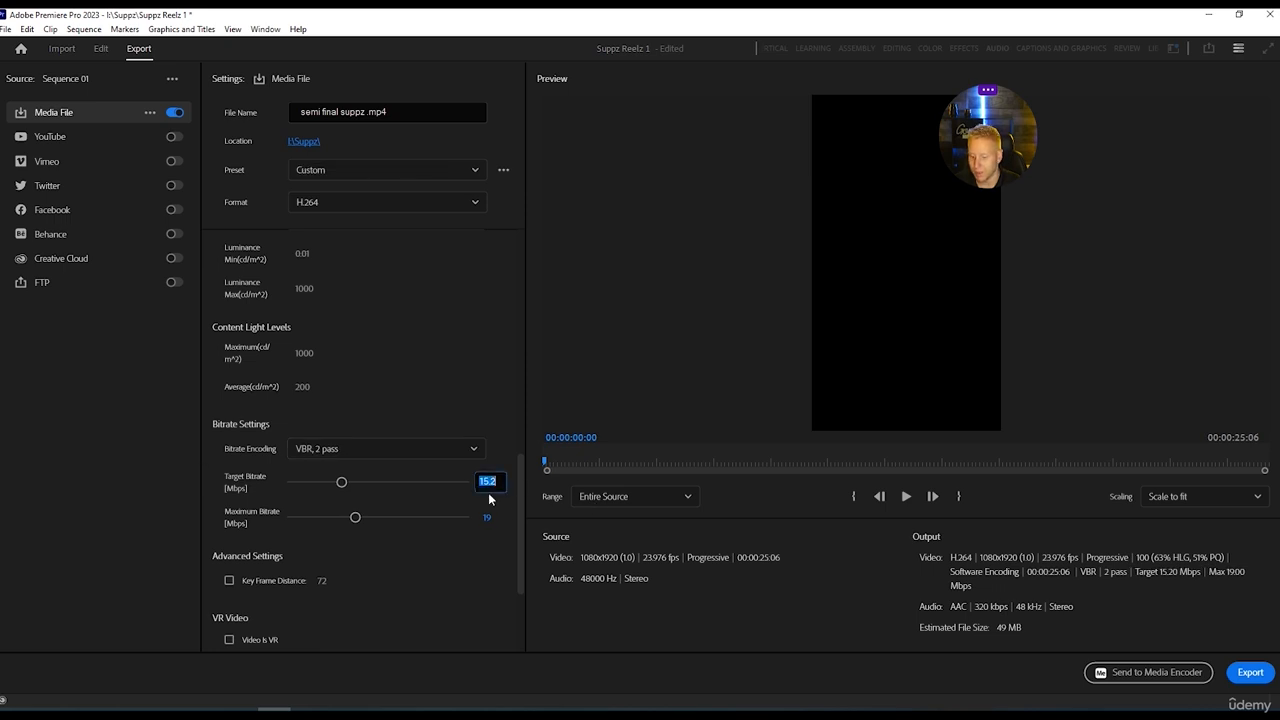
pyautogui.write('16')
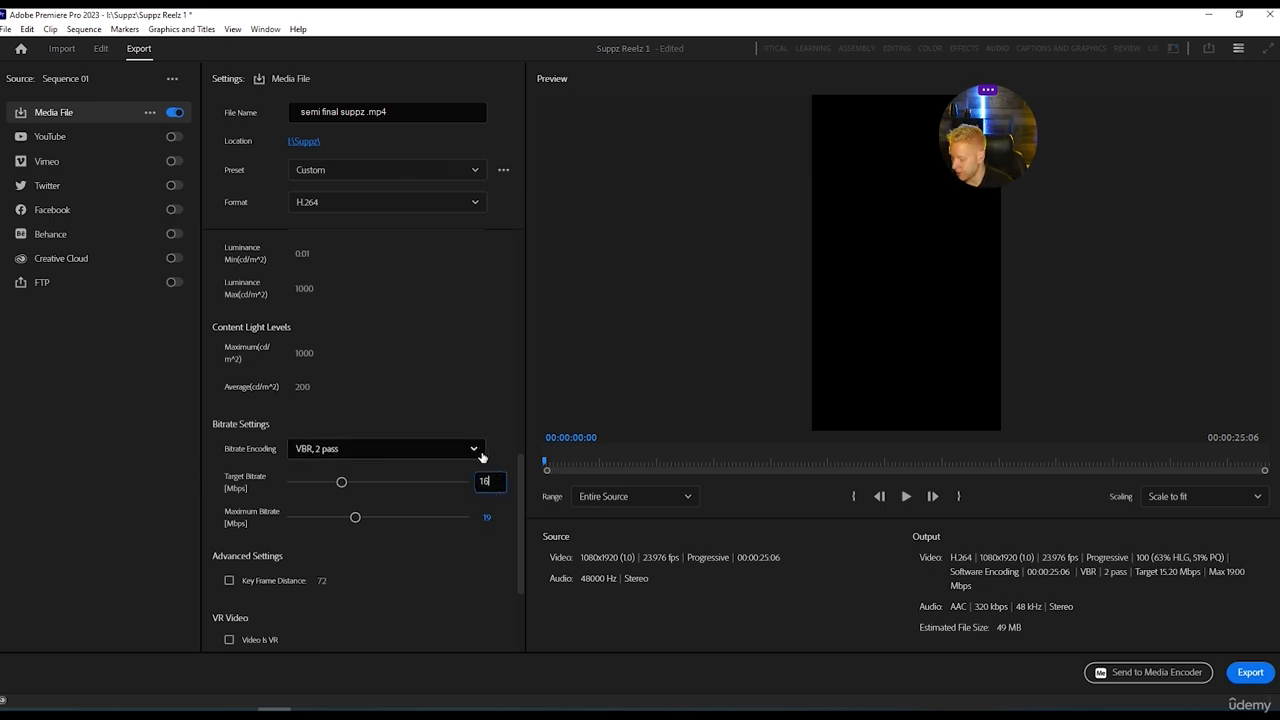
pyautogui.press('Return')
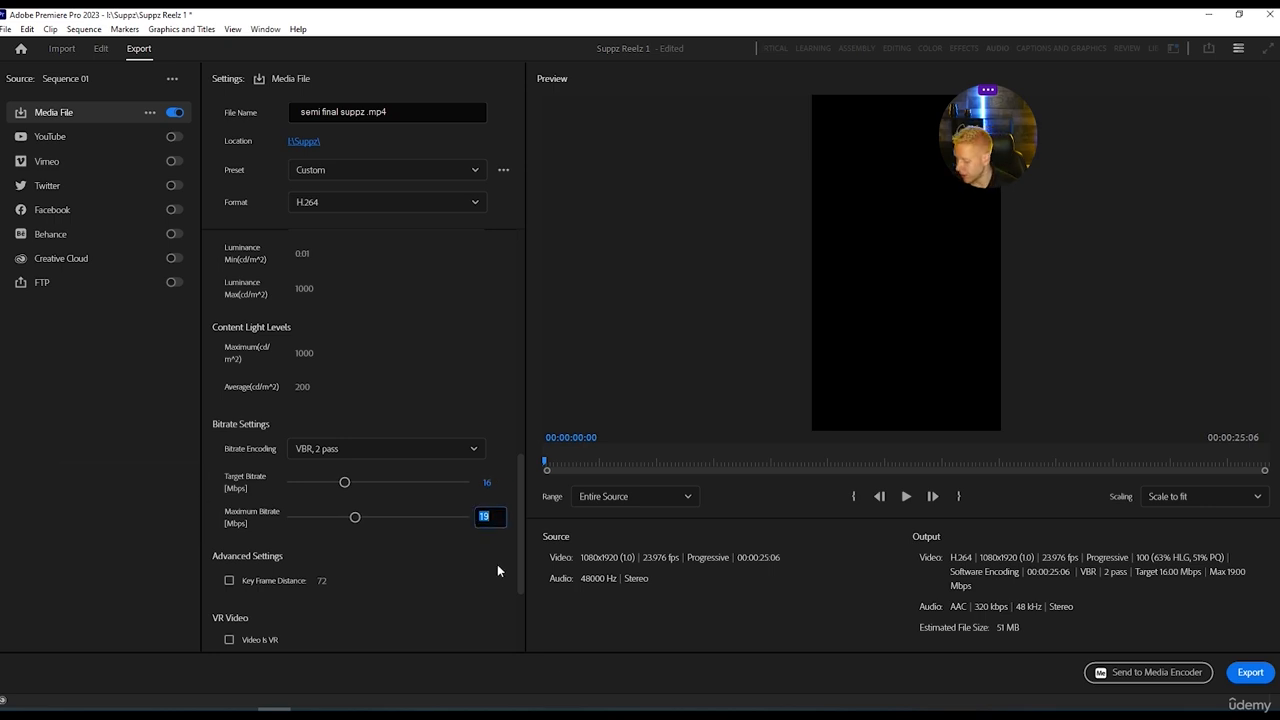
pyautogui.write('32')
pyautogui.press('Return')
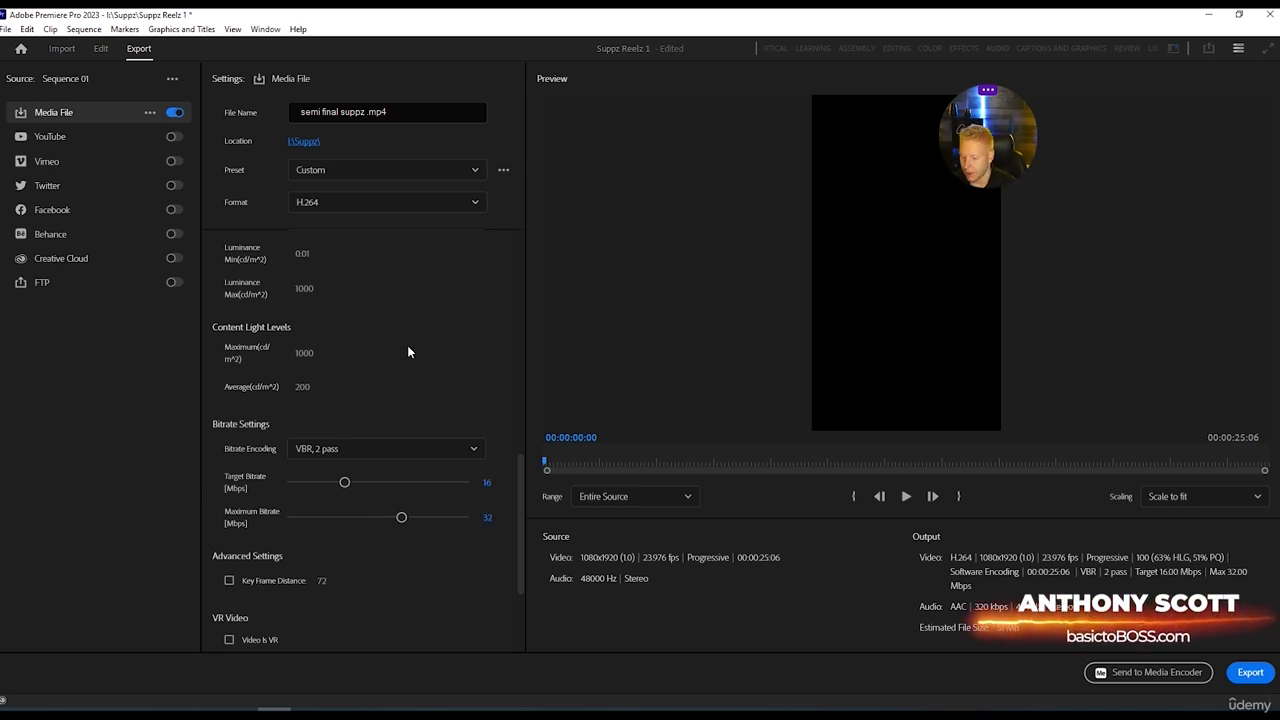
# Switch the bitrate encoding to VBR, 1 pass with a 15 Mbps target and a 30 Mbps maximum bitrate.
pyautogui.click(473, 449)
pyautogui.click(370, 495)
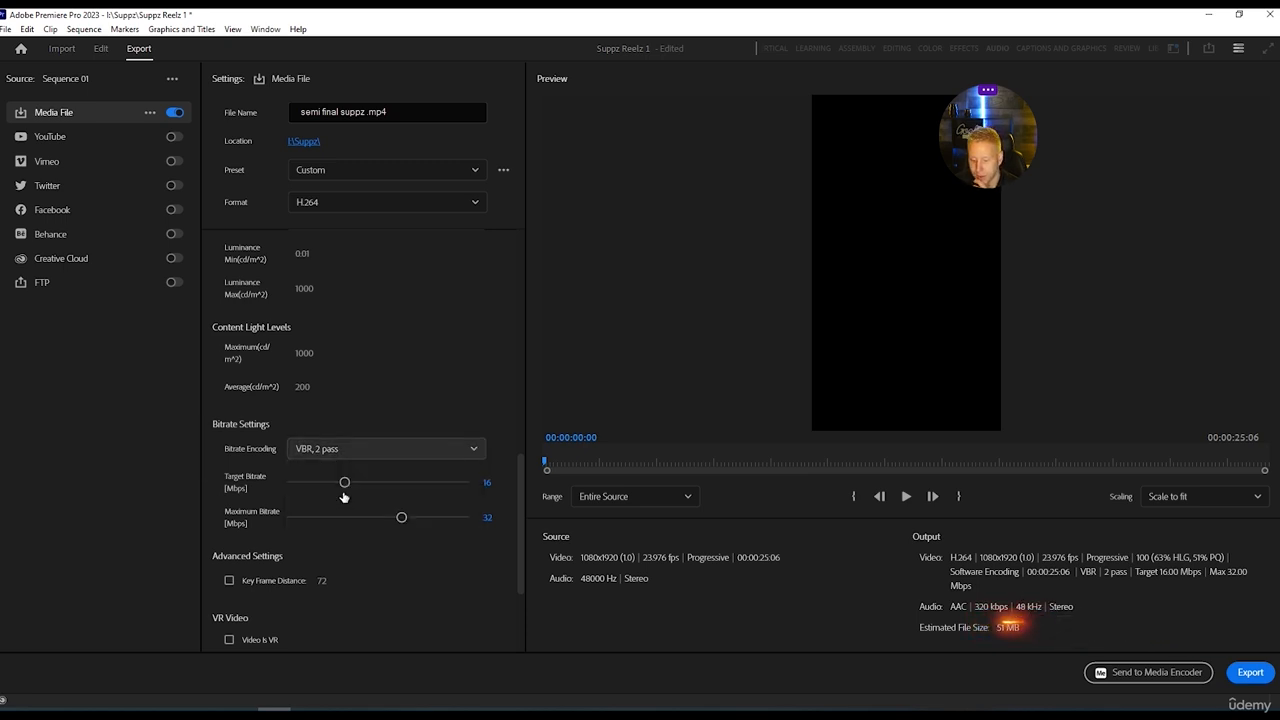
pyautogui.click(488, 485)
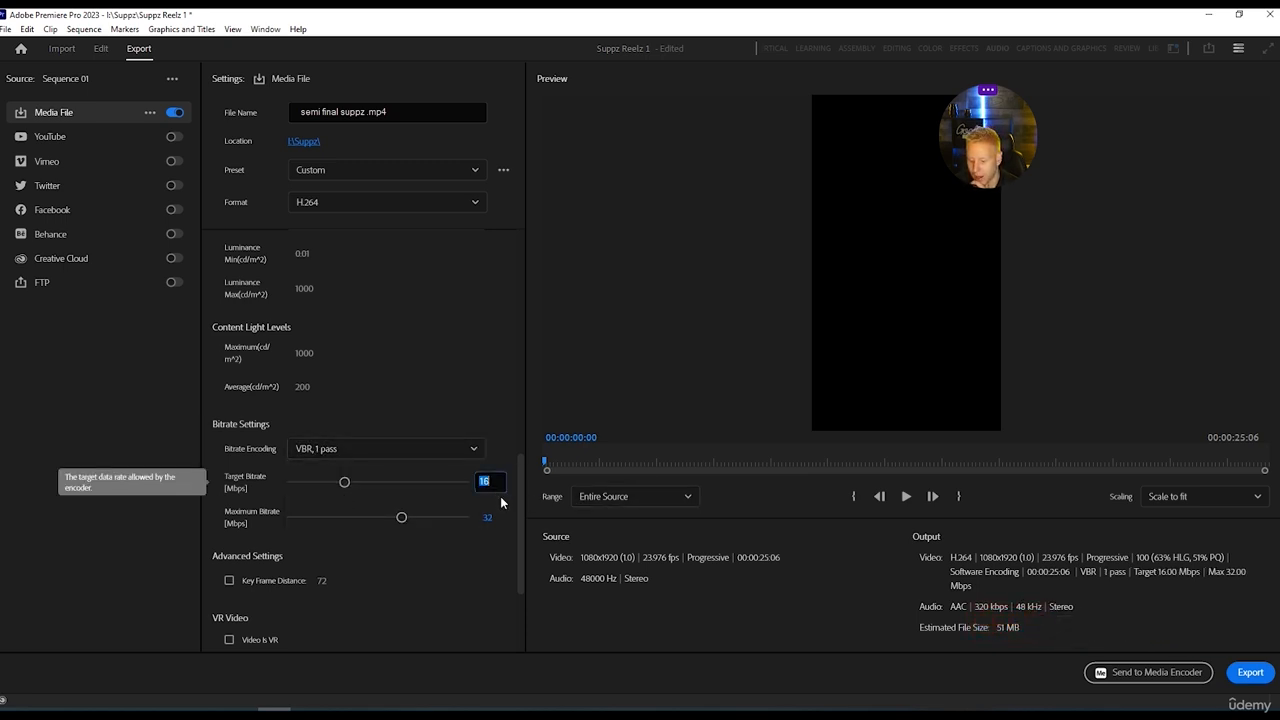
pyautogui.write('15')
pyautogui.press('Return')
pyautogui.click(486, 519)
pyautogui.write('30')
pyautogui.press('Return')
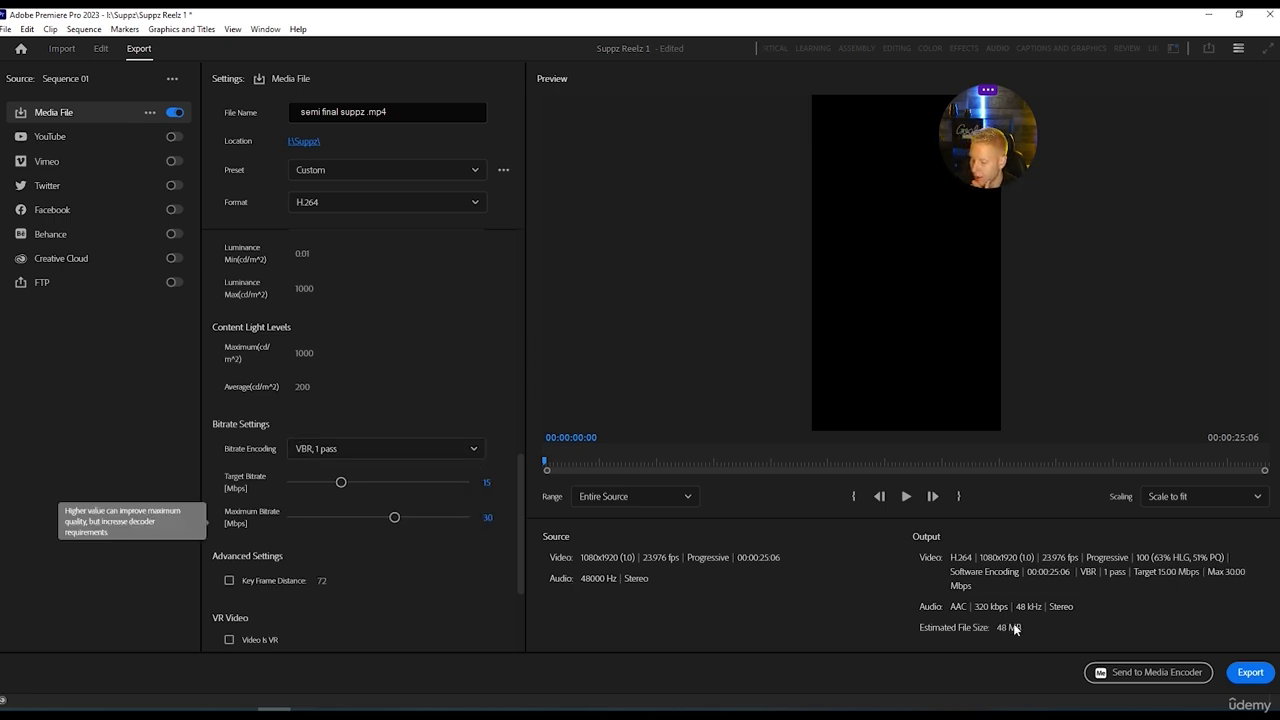
# Try lower target bitrates of 7.33, 14.3 and 12.3 Mbps for the export.
pyautogui.click(314, 483)
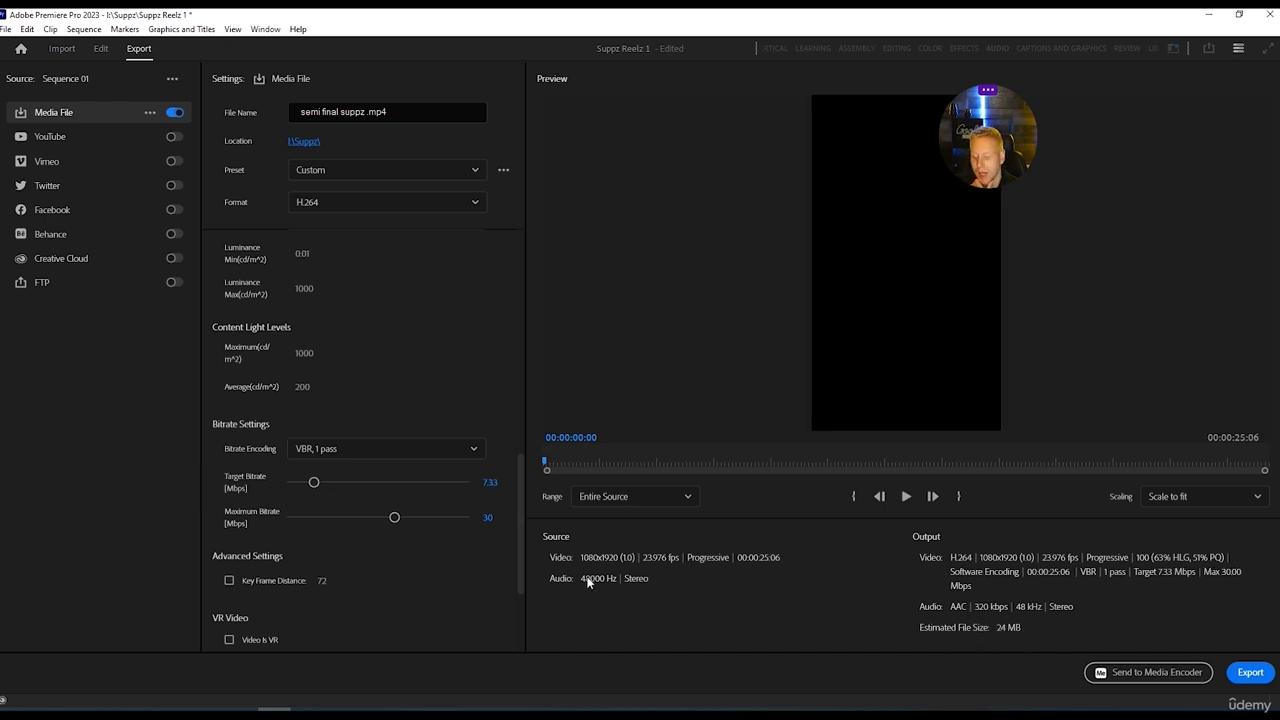
pyautogui.moveTo(326, 485); pyautogui.dragTo(338, 484)
pyautogui.doubleClick(487, 481)
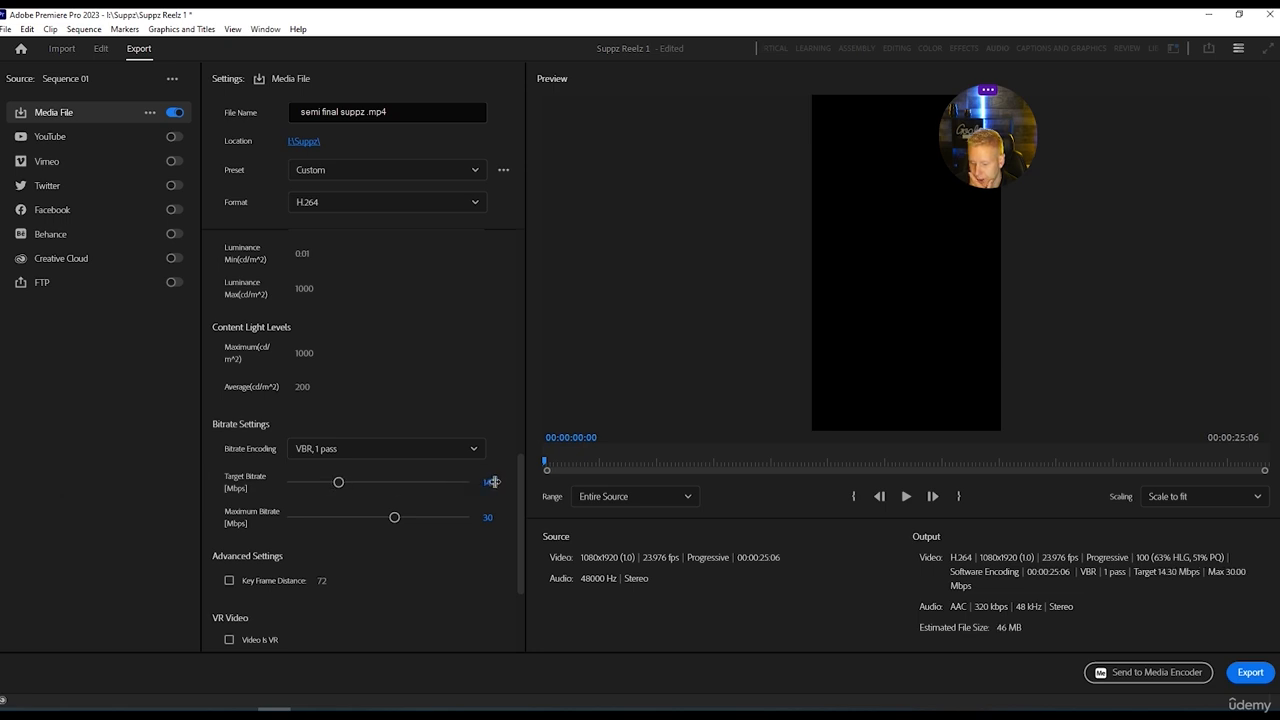
pyautogui.write('12')
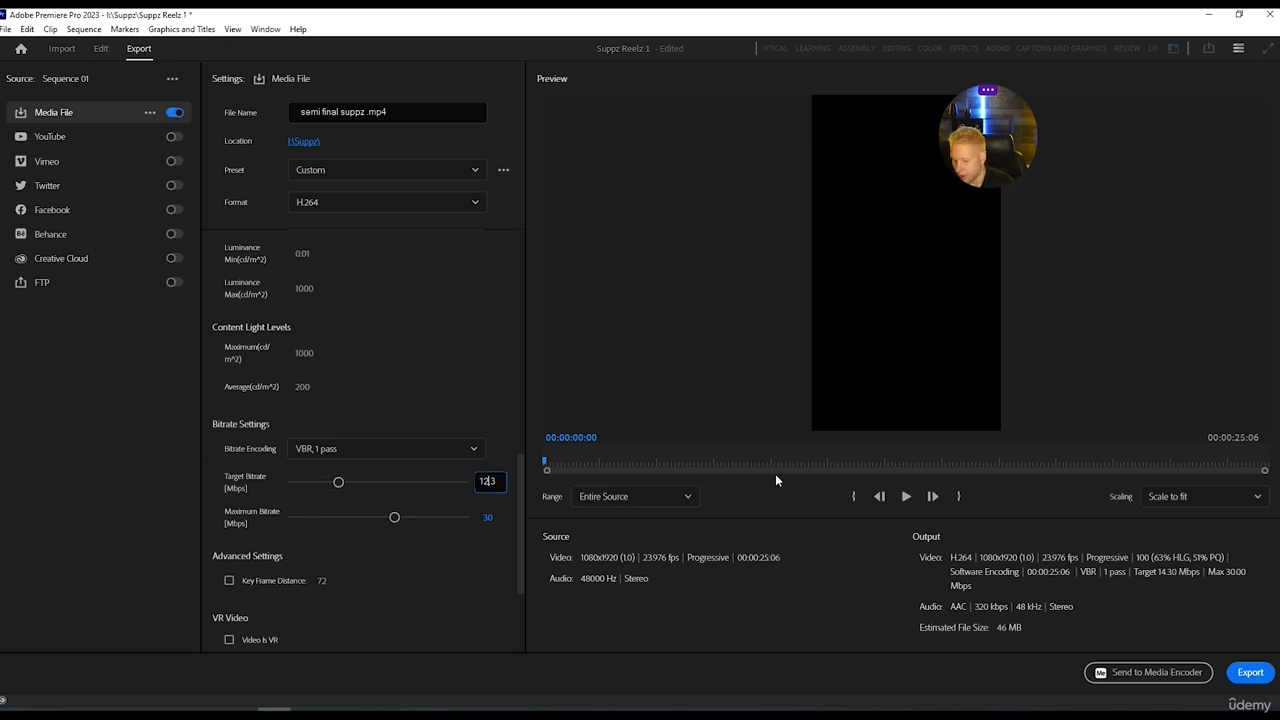
pyautogui.press('Return')
# Set the export's target bitrate to 12 Mbps and its maximum bitrate to 24 Mbps.
pyautogui.doubleClick(497, 485)
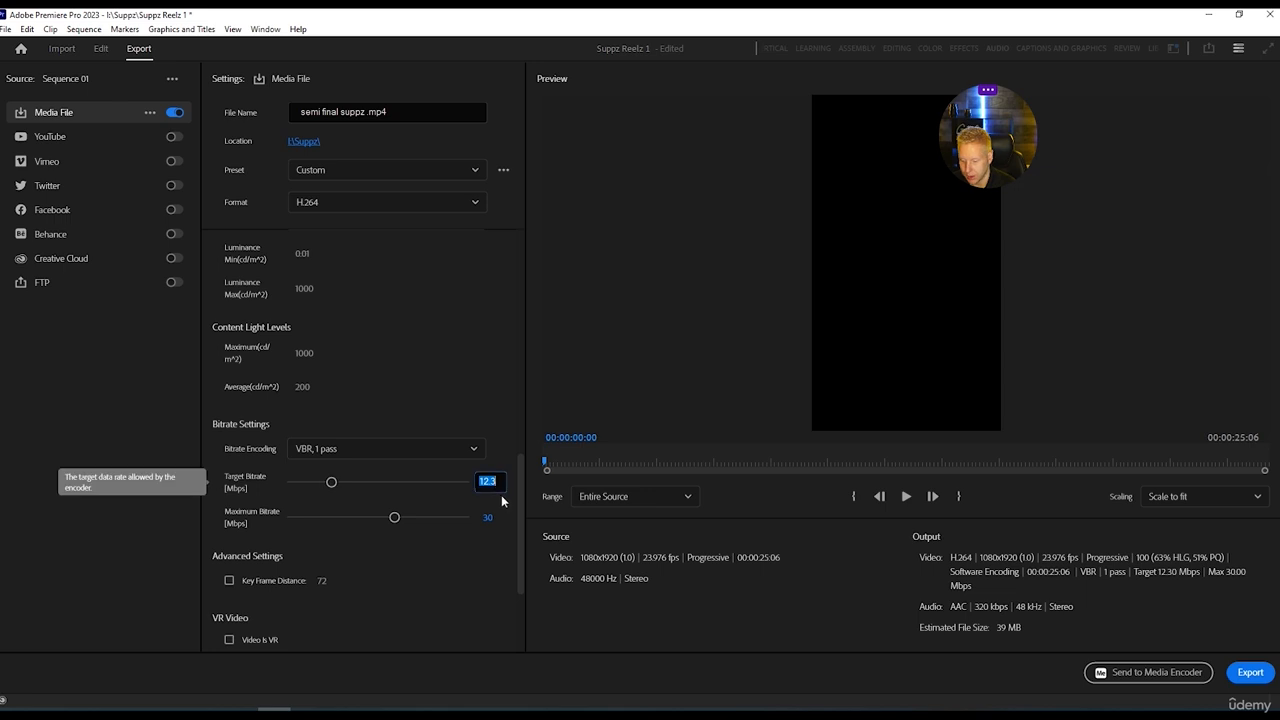
pyautogui.write('12')
pyautogui.press('Return')
pyautogui.doubleClick(487, 517)
pyautogui.write('24')
pyautogui.press('Return')
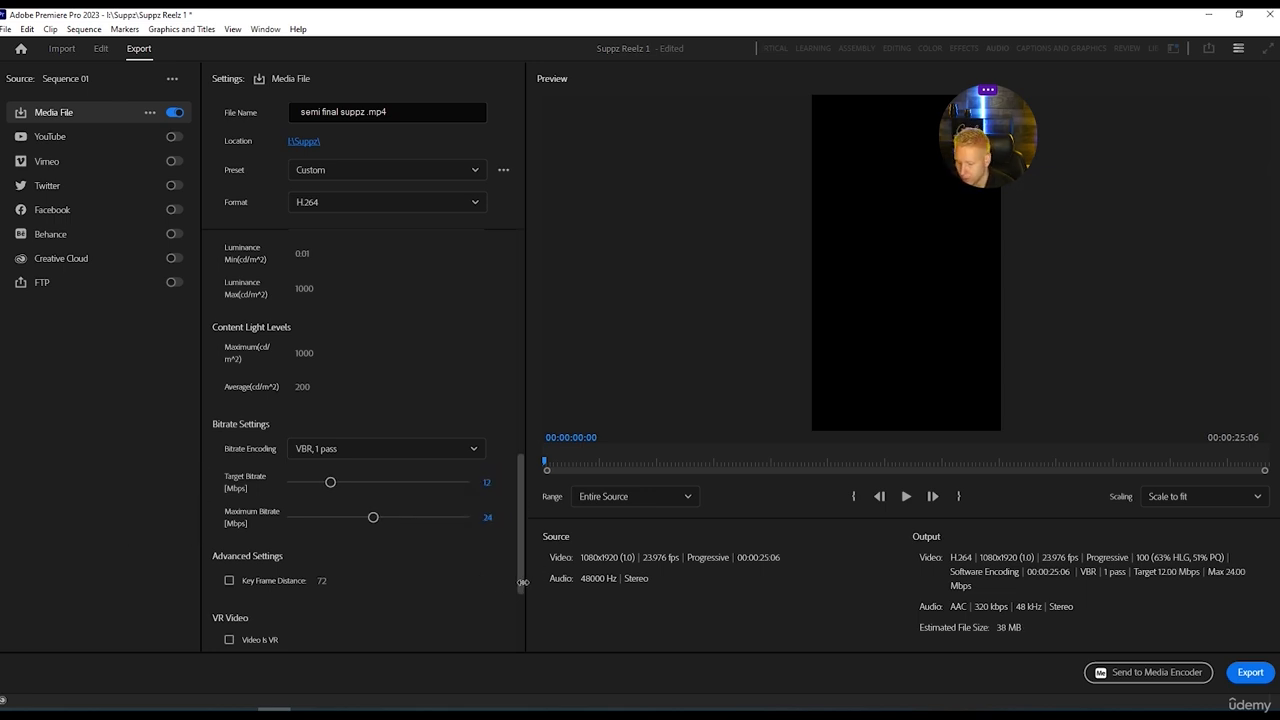
# Expand the audio export settings and check the available bitrates, keeping 320 kbps.
pyautogui.scroll(-3, 330, 566)
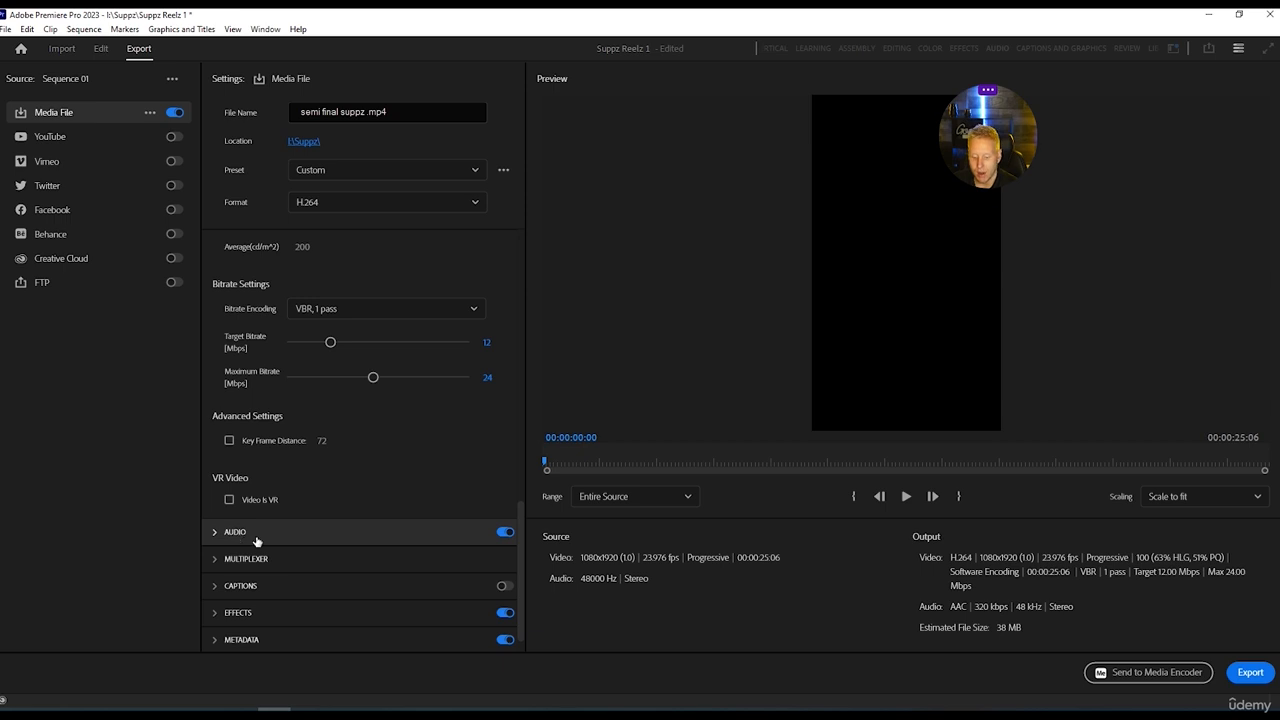
pyautogui.click(236, 532)
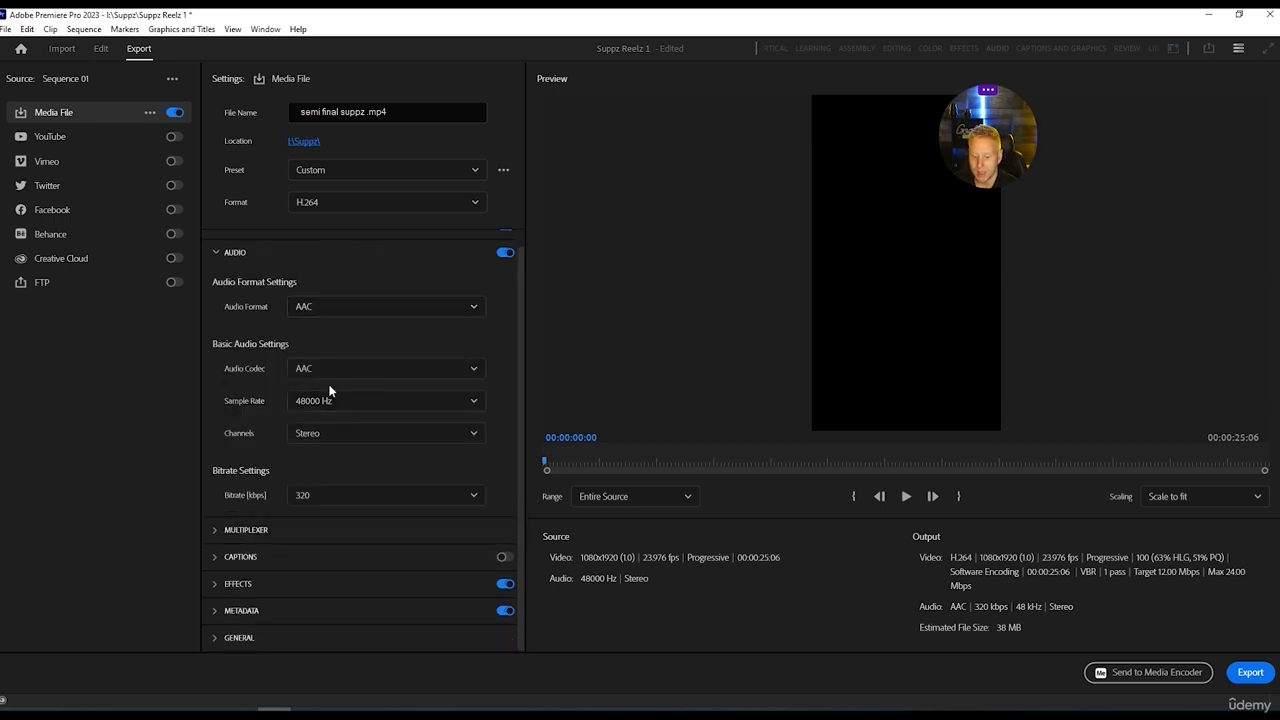
pyautogui.click(296, 504)
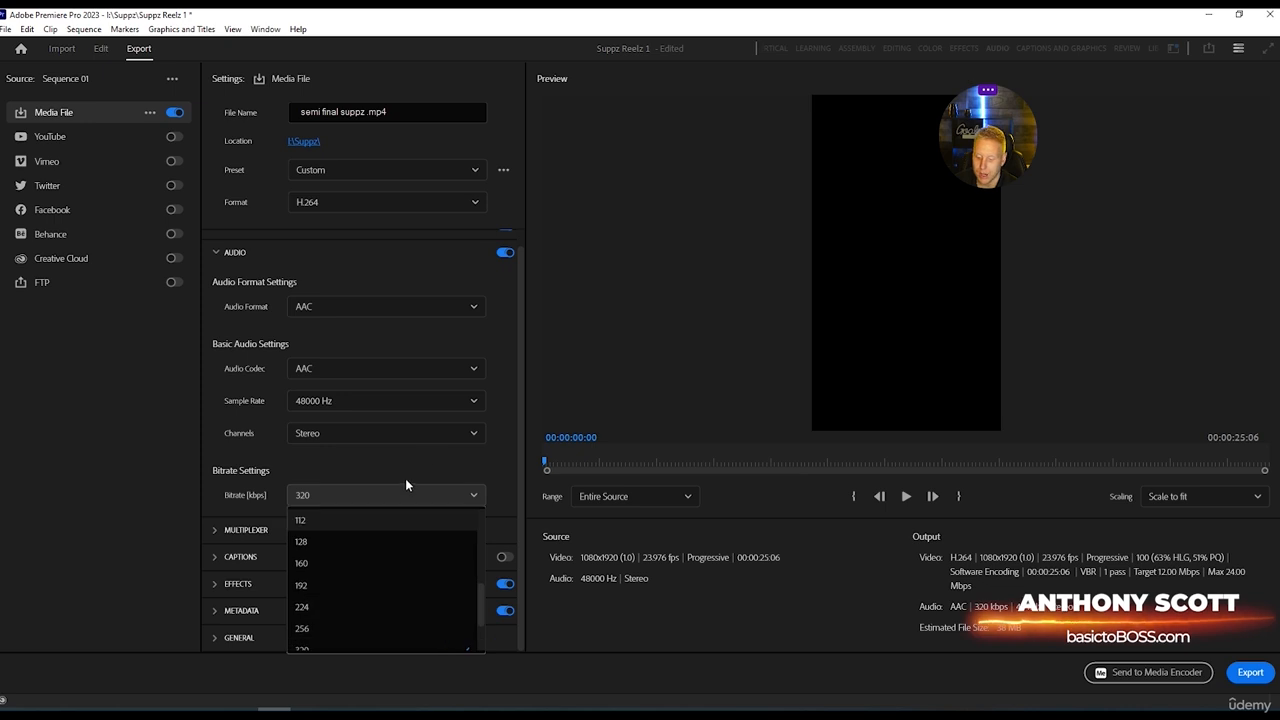
pyautogui.click(408, 494)
# Scrub through the export preview to about 14 seconds and export the sequence.
pyautogui.moveTo(546, 465); pyautogui.dragTo(691, 464)
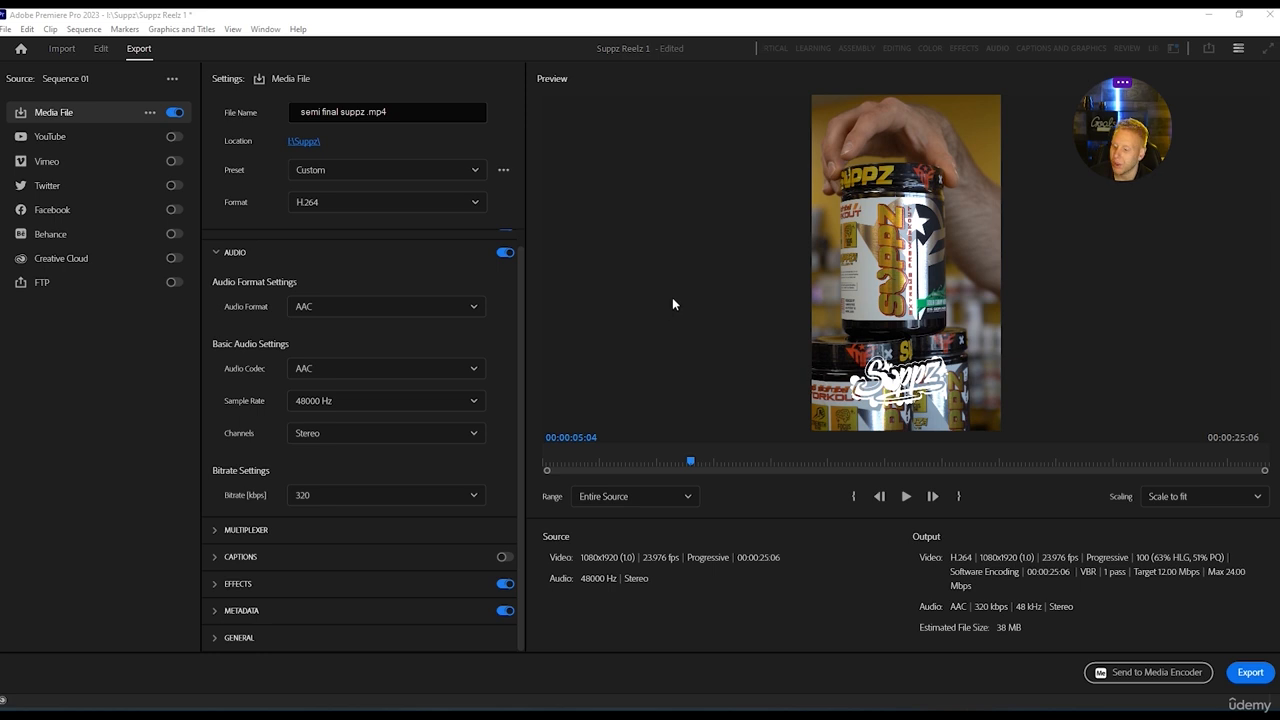
pyautogui.moveTo(690, 461); pyautogui.dragTo(957, 468)
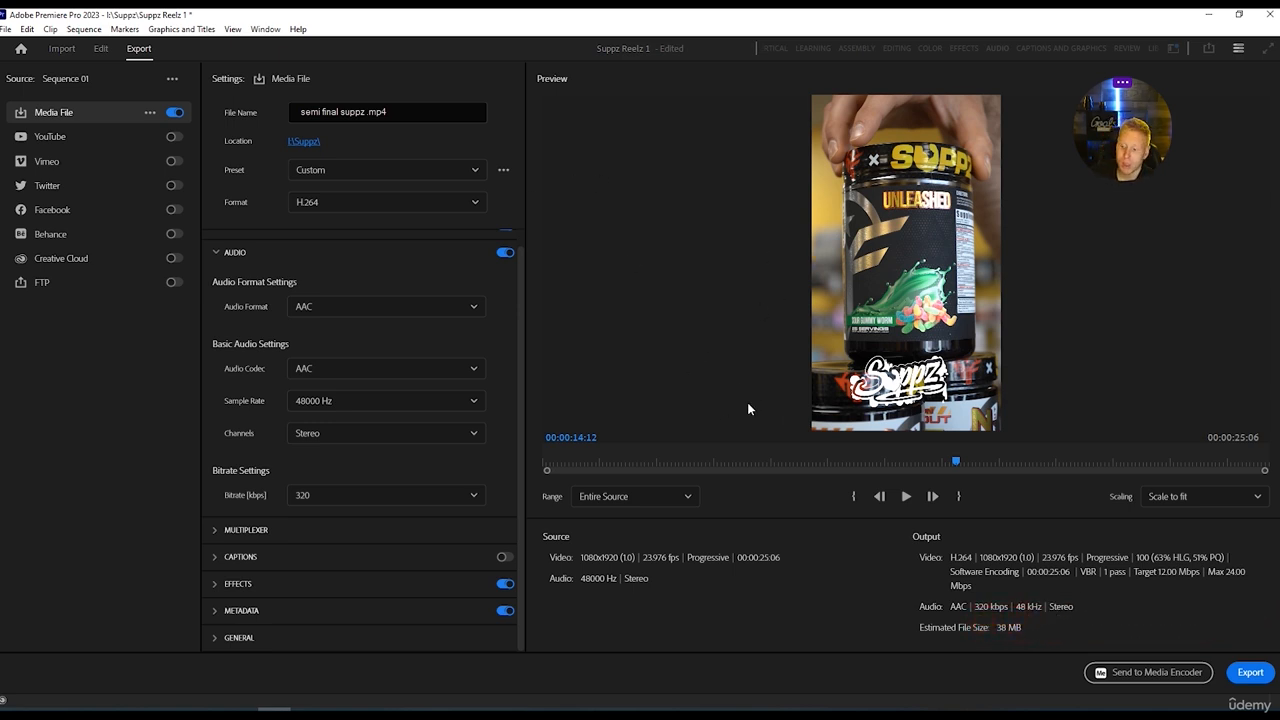
pyautogui.click(1250, 674)
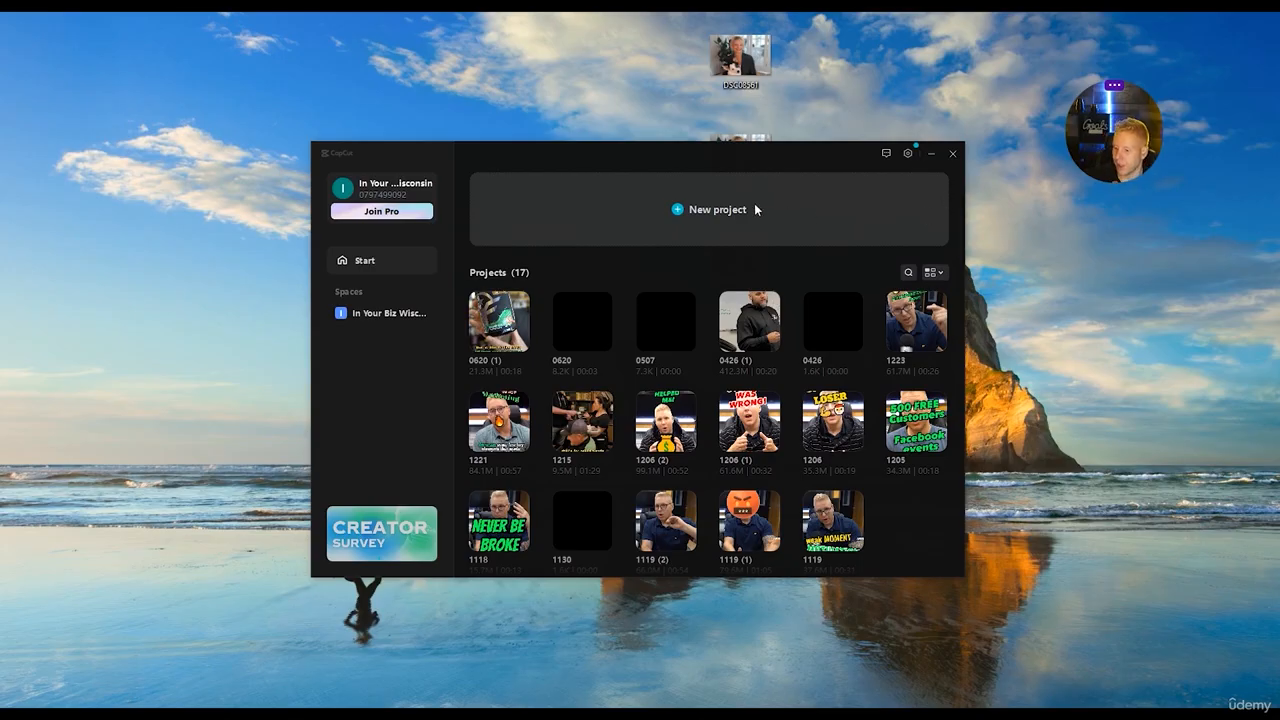
# Switch to CapCut, create a new project and import the "semi final suppz" video from the Suppz folder.
pyautogui.click(711, 211)
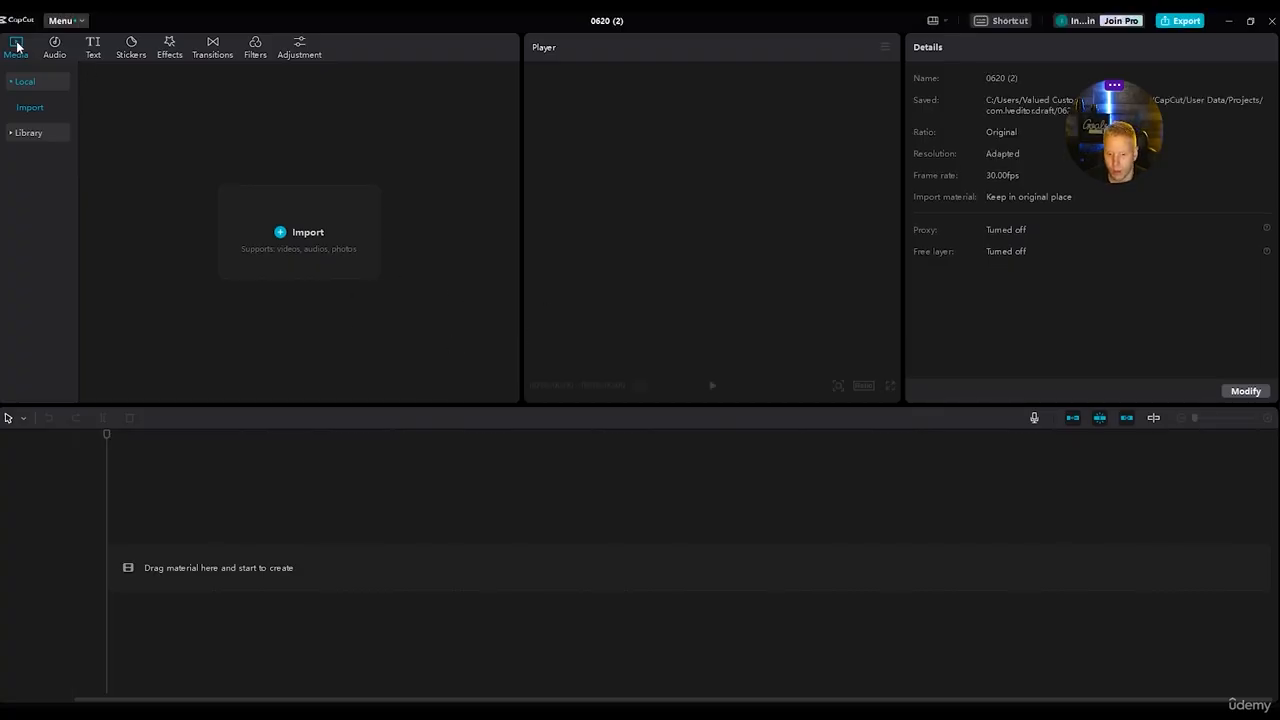
pyautogui.click(278, 266)
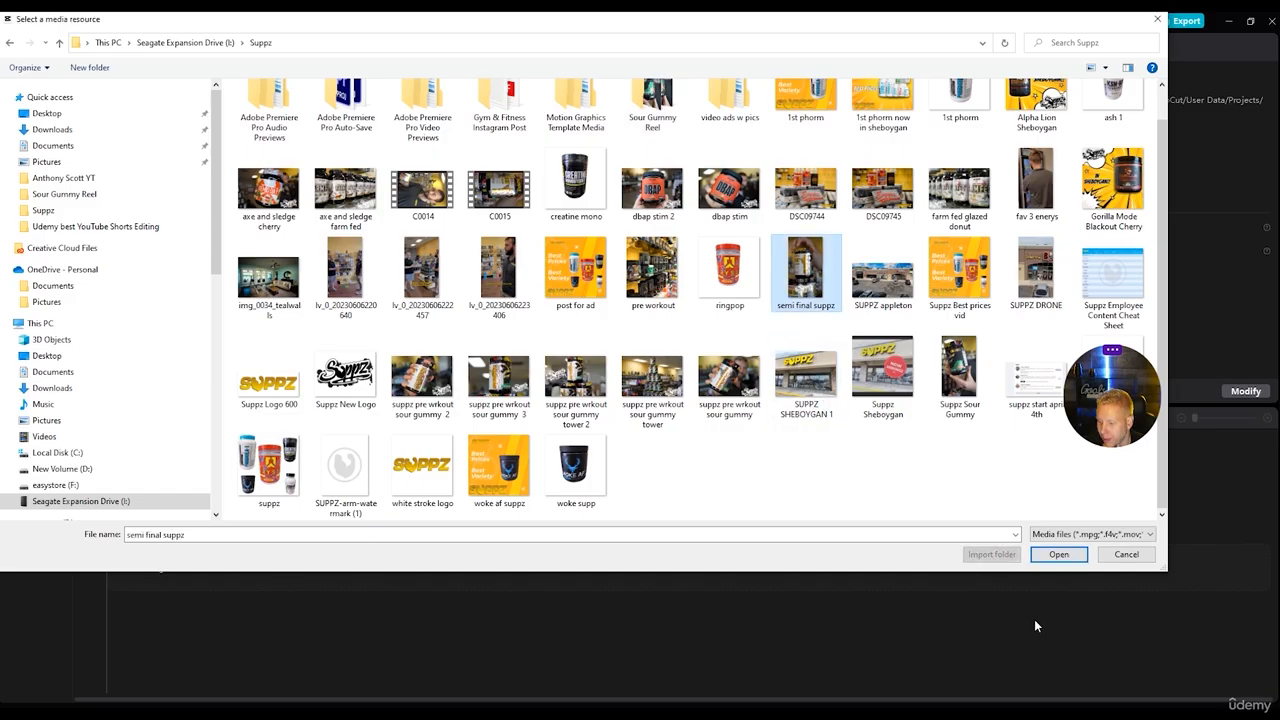
pyautogui.click(1058, 554)
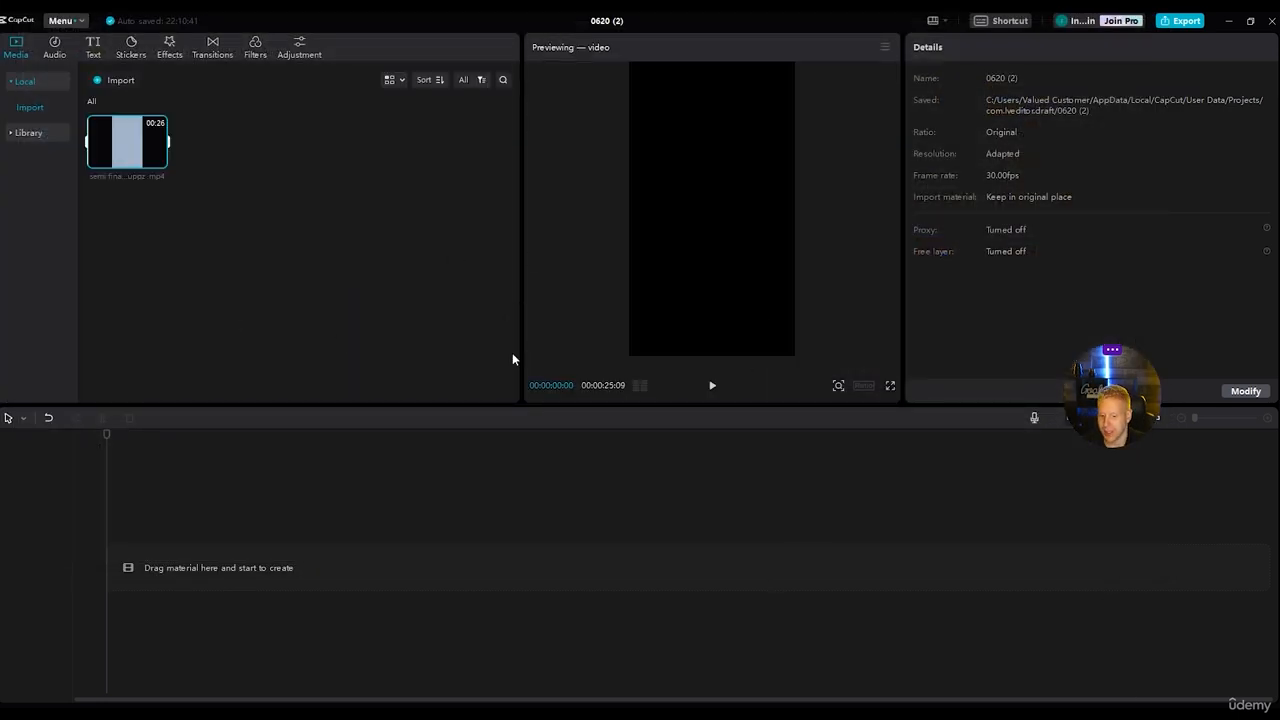
# Place the imported "semi final suppz" video at the start of the empty timeline.
pyautogui.moveTo(1107, 403); pyautogui.dragTo(1147, 313)
pyautogui.click(179, 218)
pyautogui.moveTo(129, 158); pyautogui.dragTo(109, 588)
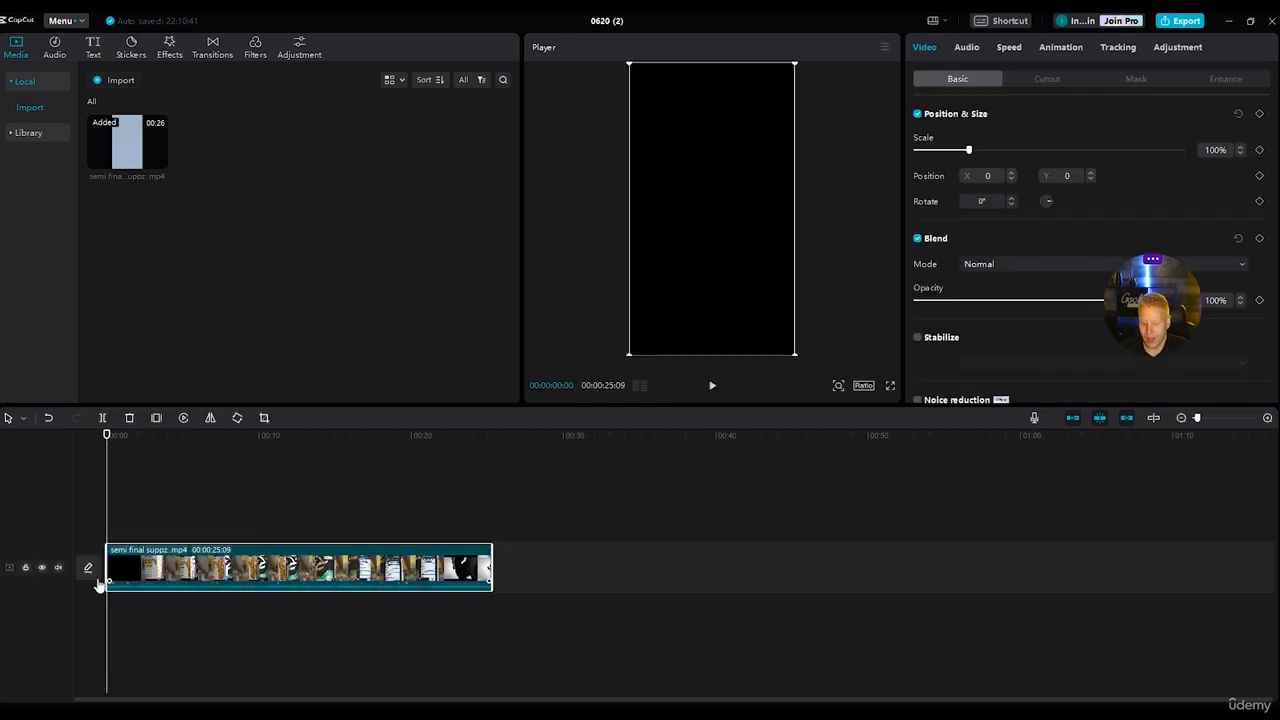
# Choose the Suppz logo frame as the video cover and add the trending "ASIAN SNACKS" template, shifting its elements slightly.
pyautogui.click(88, 567)
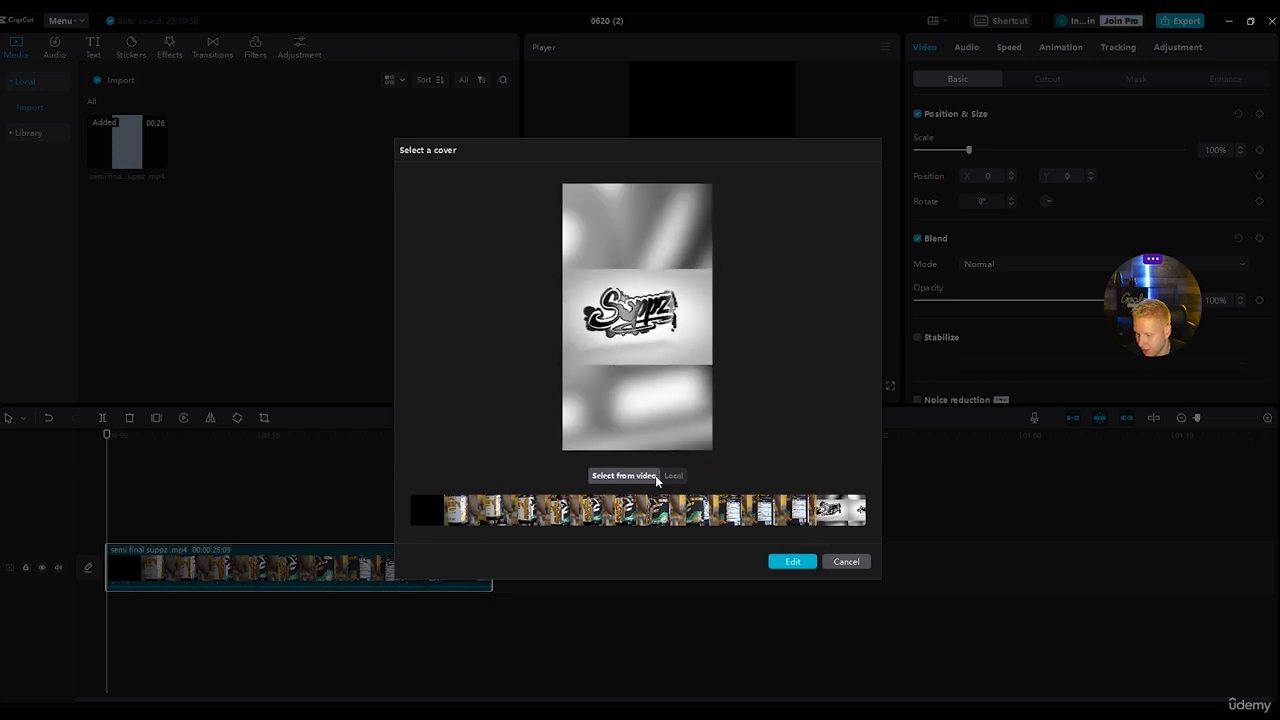
pyautogui.click(786, 562)
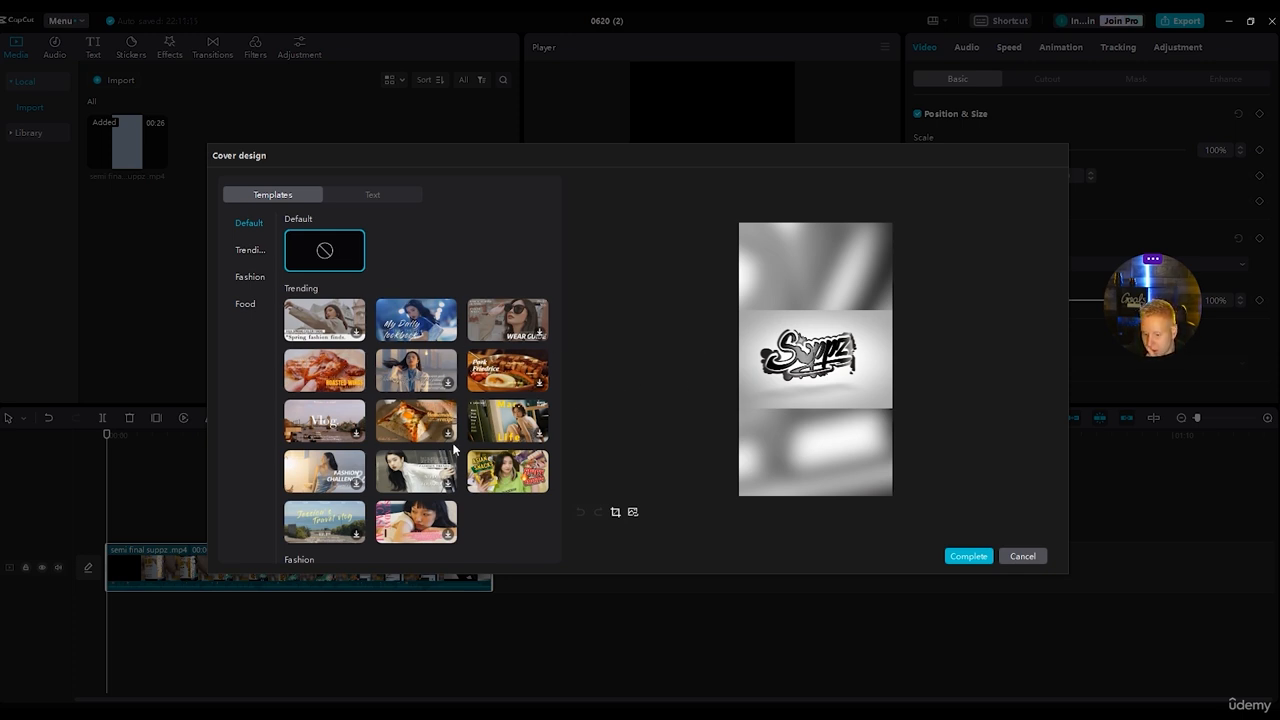
pyautogui.click(531, 474)
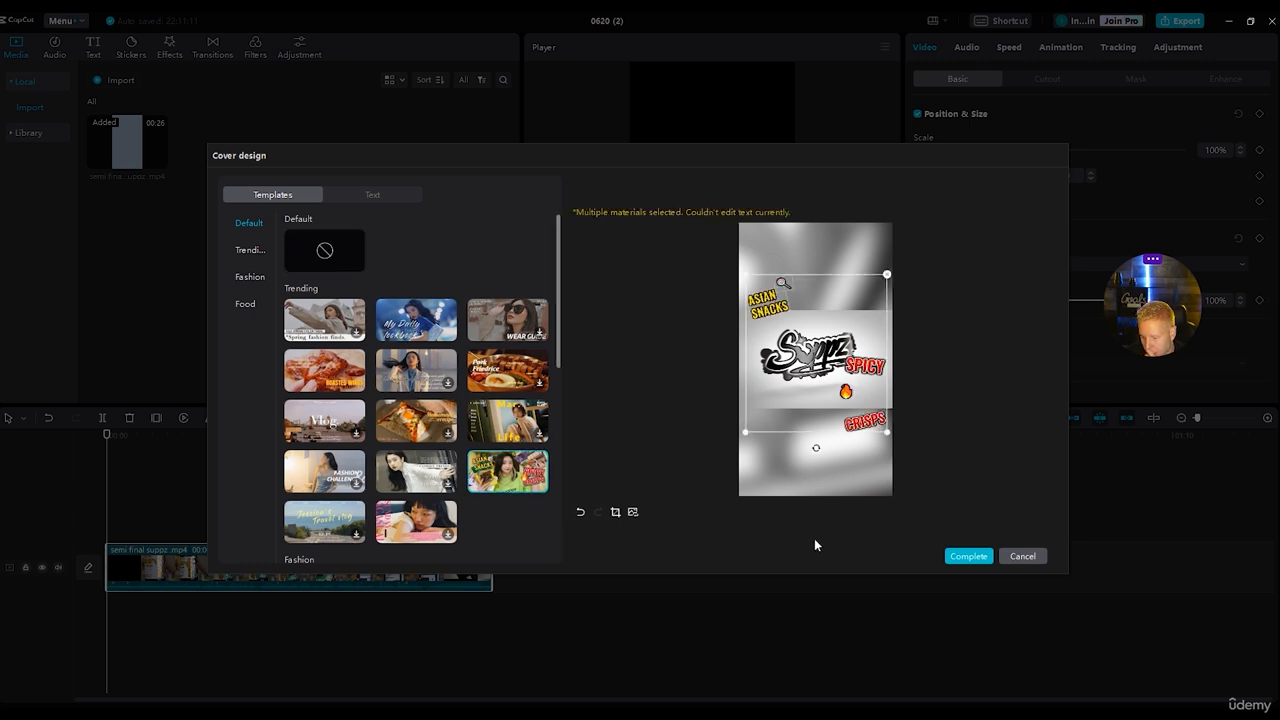
pyautogui.moveTo(772, 308); pyautogui.dragTo(786, 300)
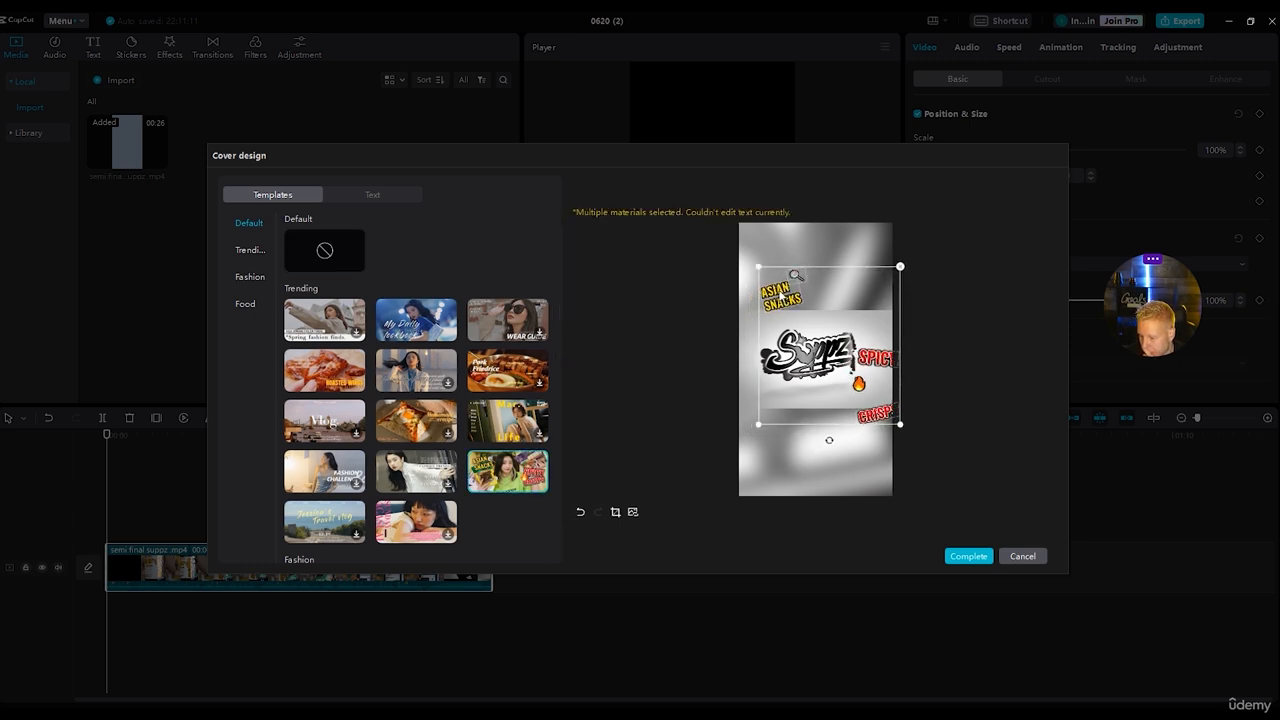
# Replace the cover template's "ASIAN SNACKS" text with "STRONGEST".
pyautogui.click(795, 276)
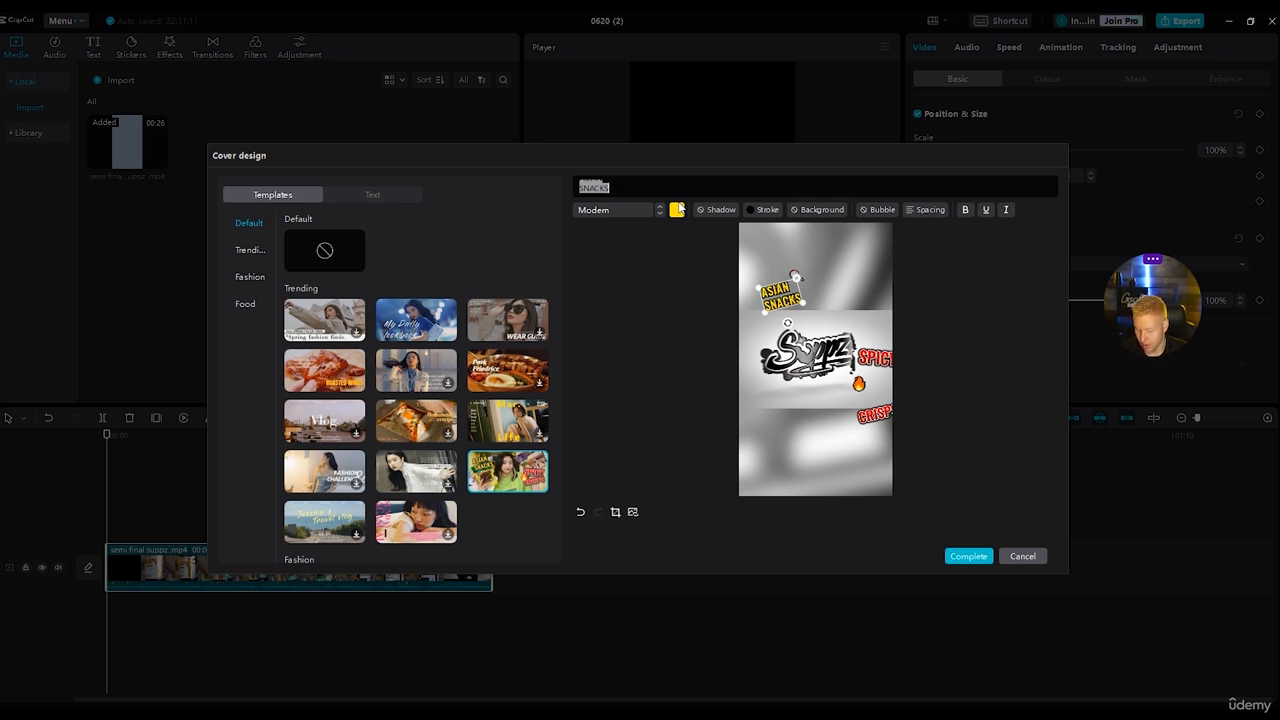
pyautogui.write('St')
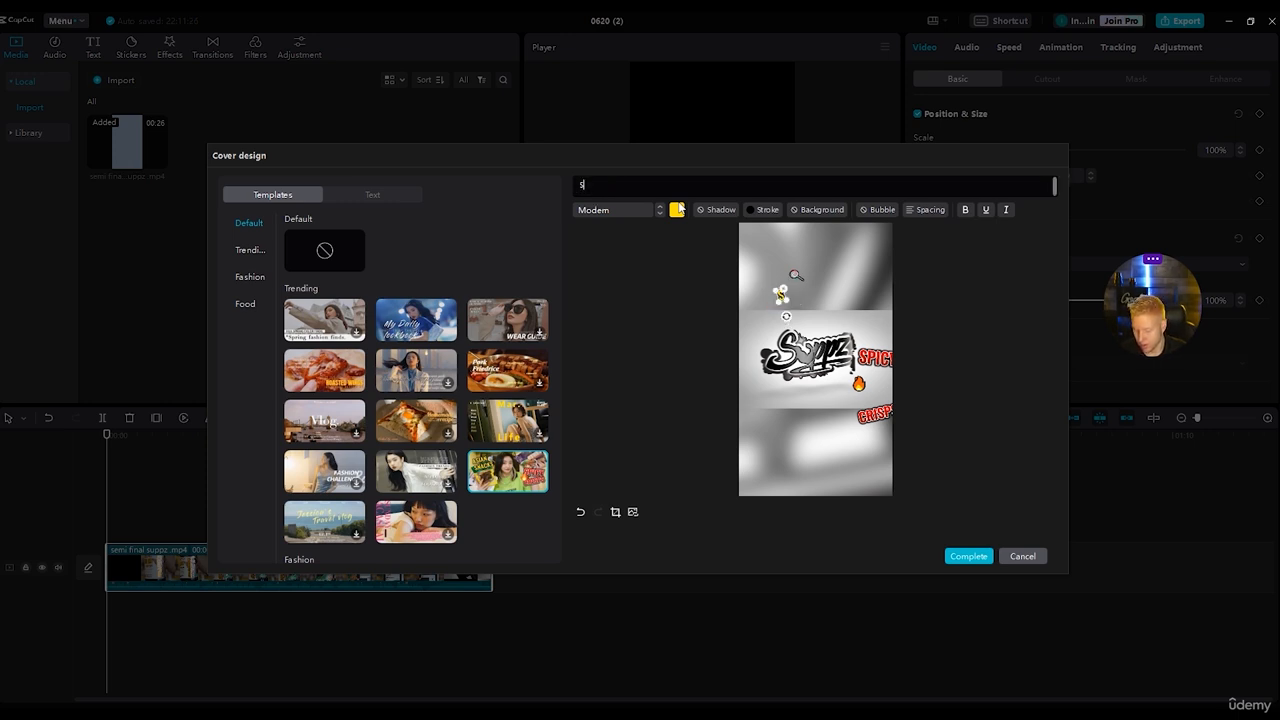
pyautogui.write('ongest')
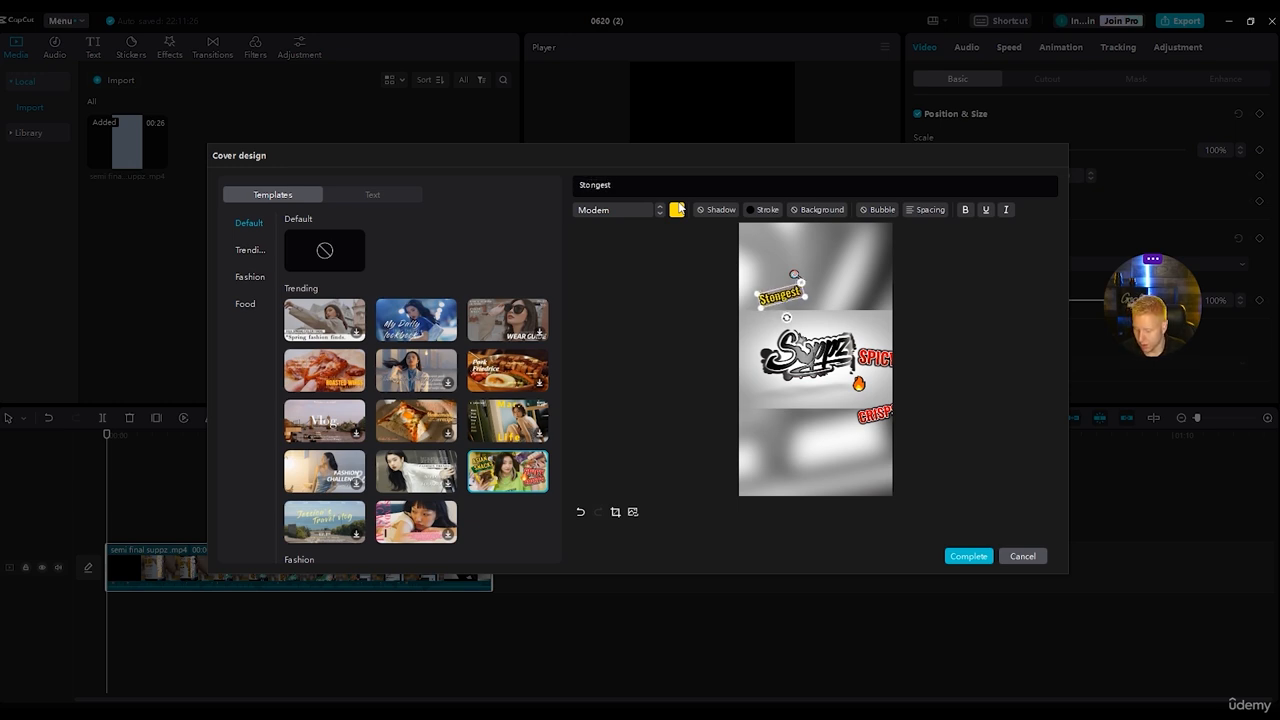
pyautogui.moveTo(640, 182); pyautogui.dragTo(490, 177)
pyautogui.press('BackSpace')
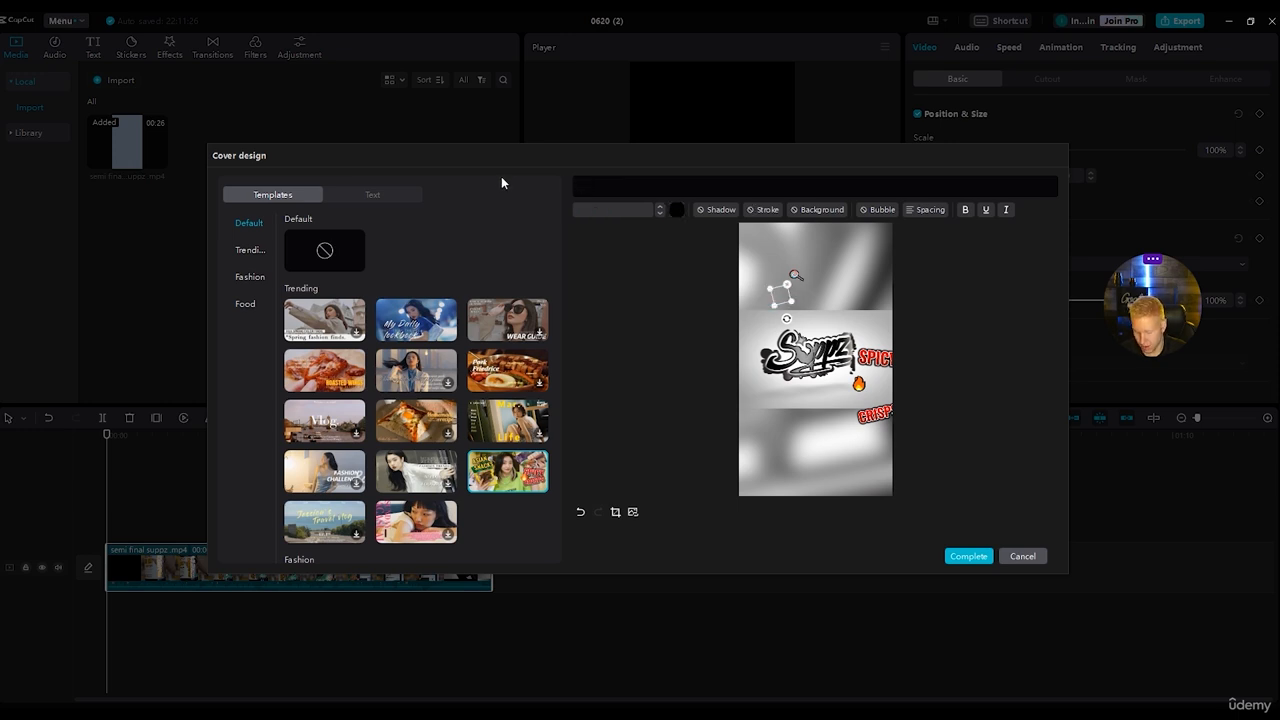
pyautogui.write('STRO')
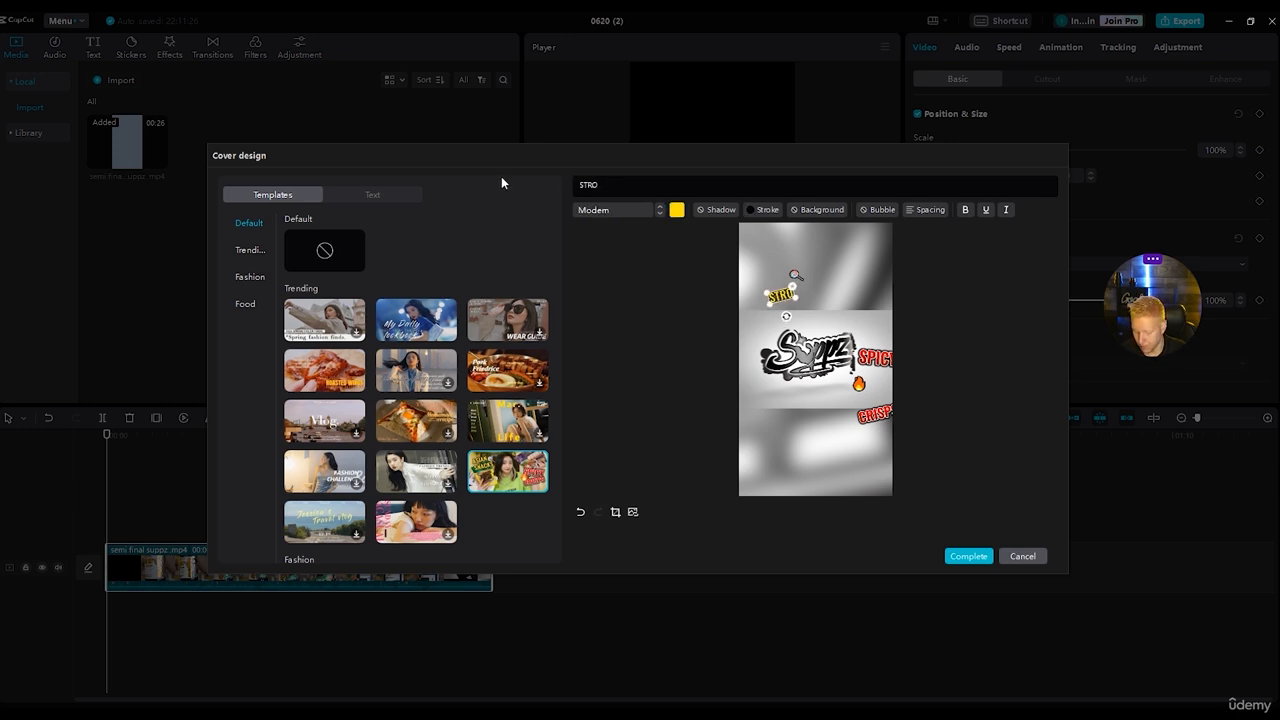
pyautogui.write('NGEST')
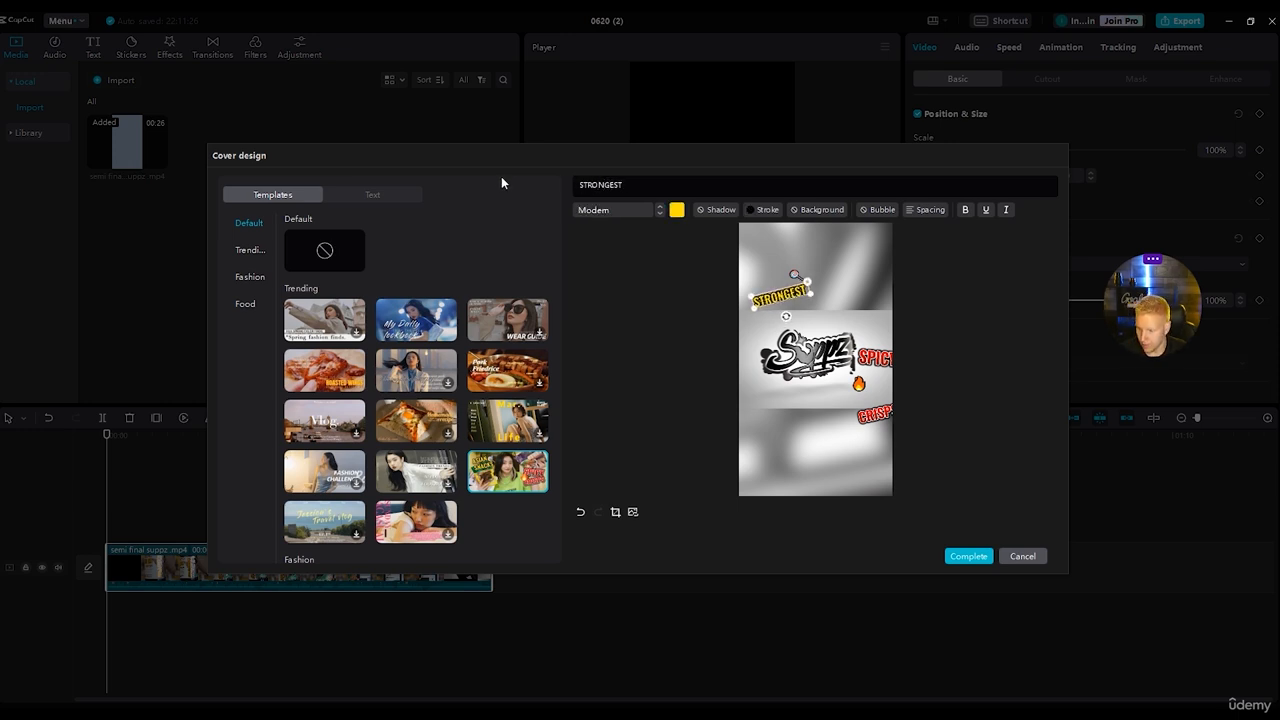
# Clear the small emoji above the "STRONGEST" cover text and move "STRONGEST" to the horizontal centre above the logo.
pyautogui.click(949, 307)
pyautogui.click(798, 272)
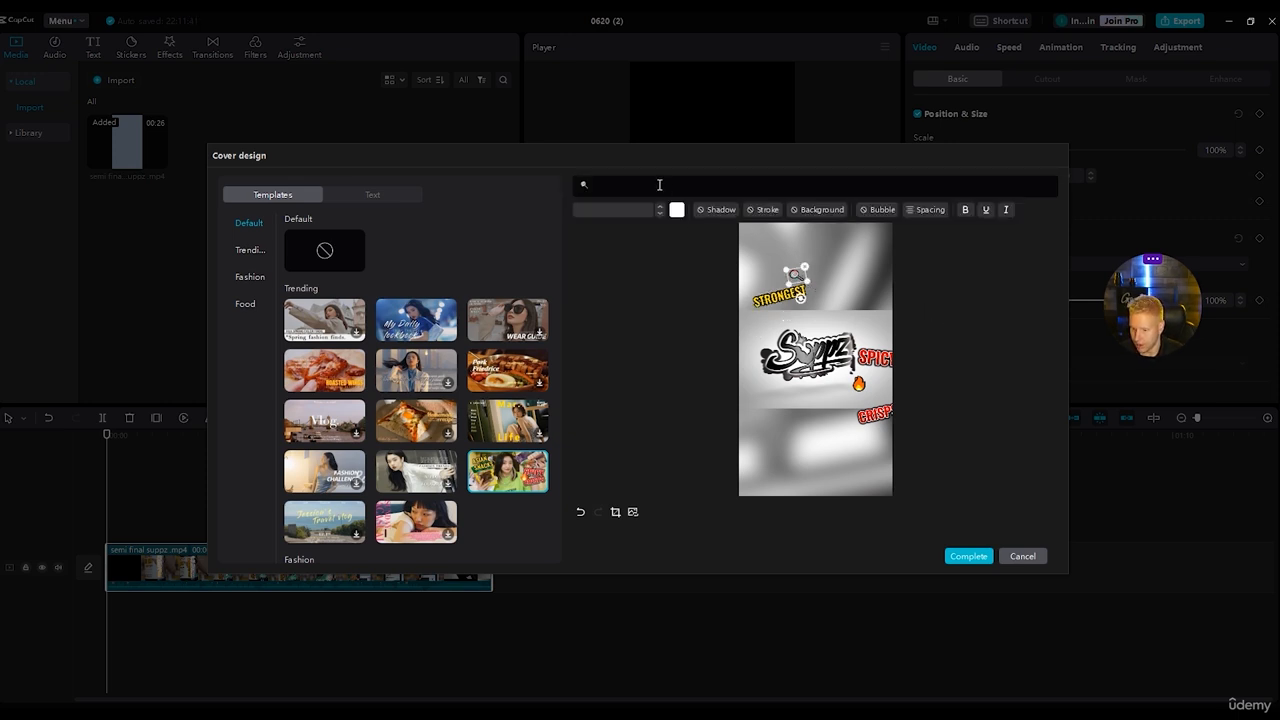
pyautogui.press('BackSpace')
pyautogui.rightClick(592, 184)
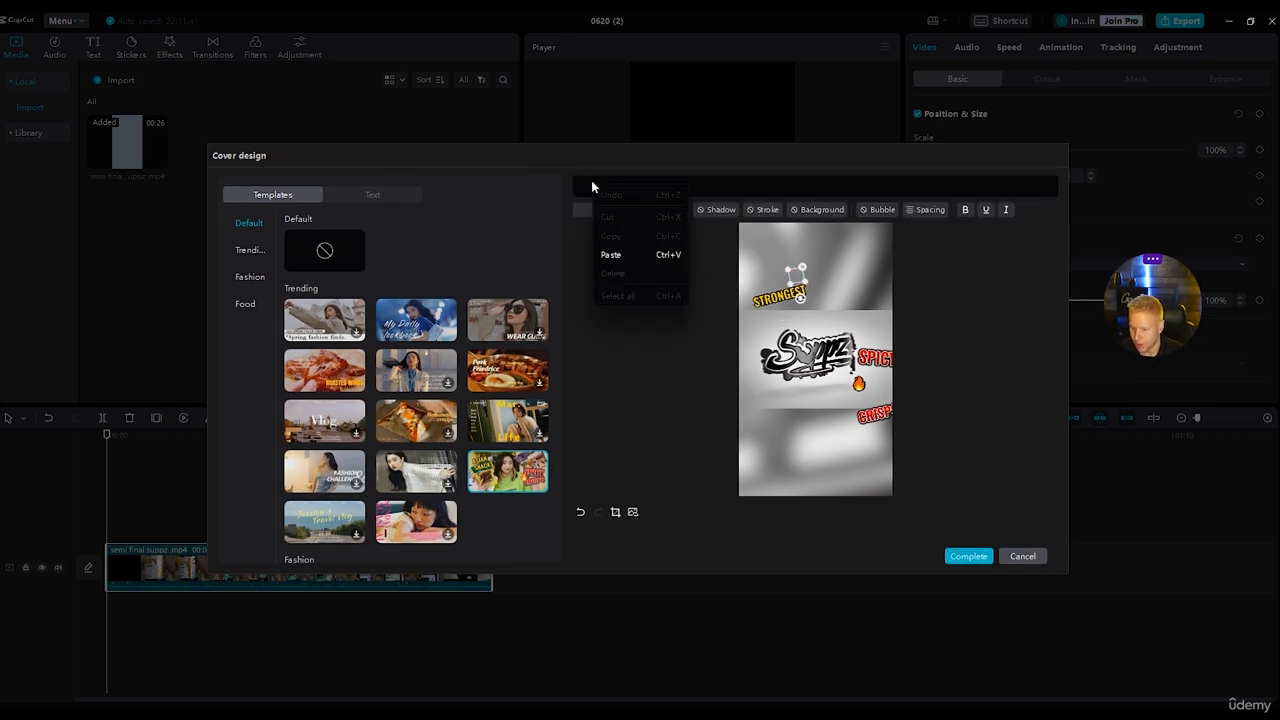
pyautogui.click(578, 188)
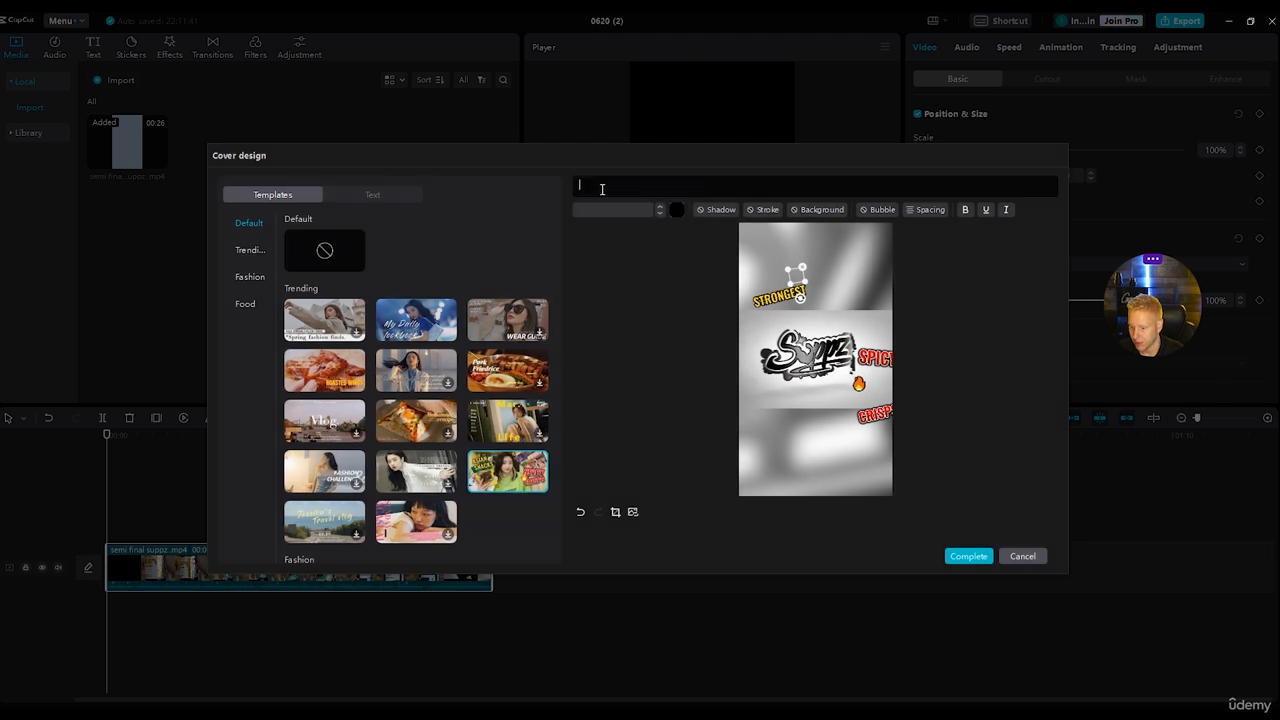
pyautogui.click(796, 282)
pyautogui.moveTo(793, 293); pyautogui.dragTo(814, 276)
# Move the red "SPICY" cover text below the Suppz logo and replace its wording with "PRE".
pyautogui.moveTo(879, 372); pyautogui.dragTo(824, 311)
pyautogui.moveTo(781, 401); pyautogui.dragTo(806, 428)
pyautogui.doubleClick(804, 427)
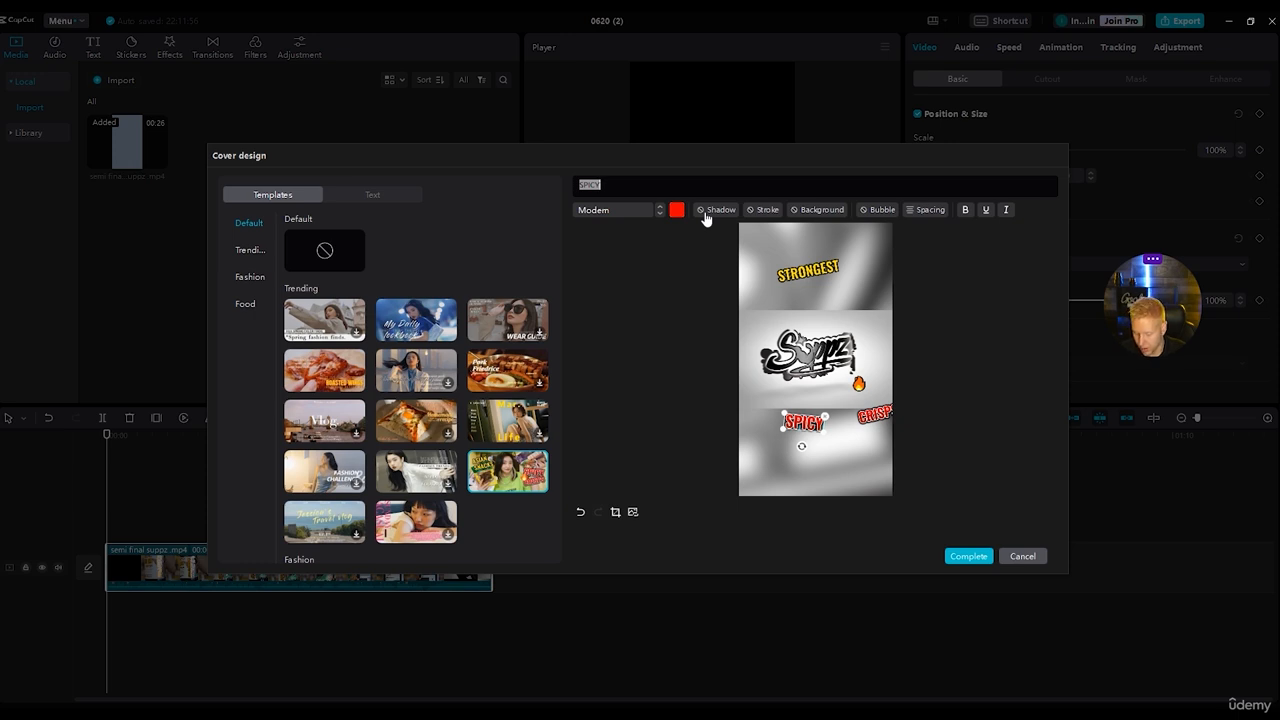
pyautogui.write('PRE')
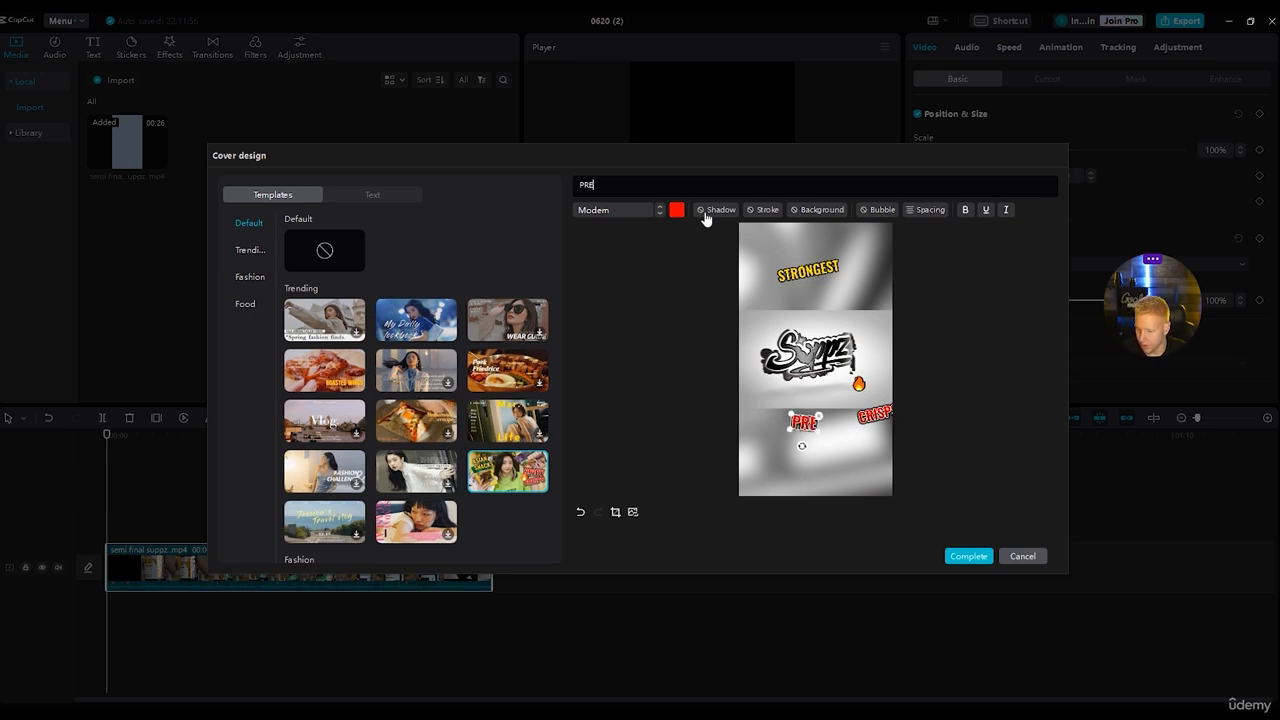
pyautogui.press('Return')
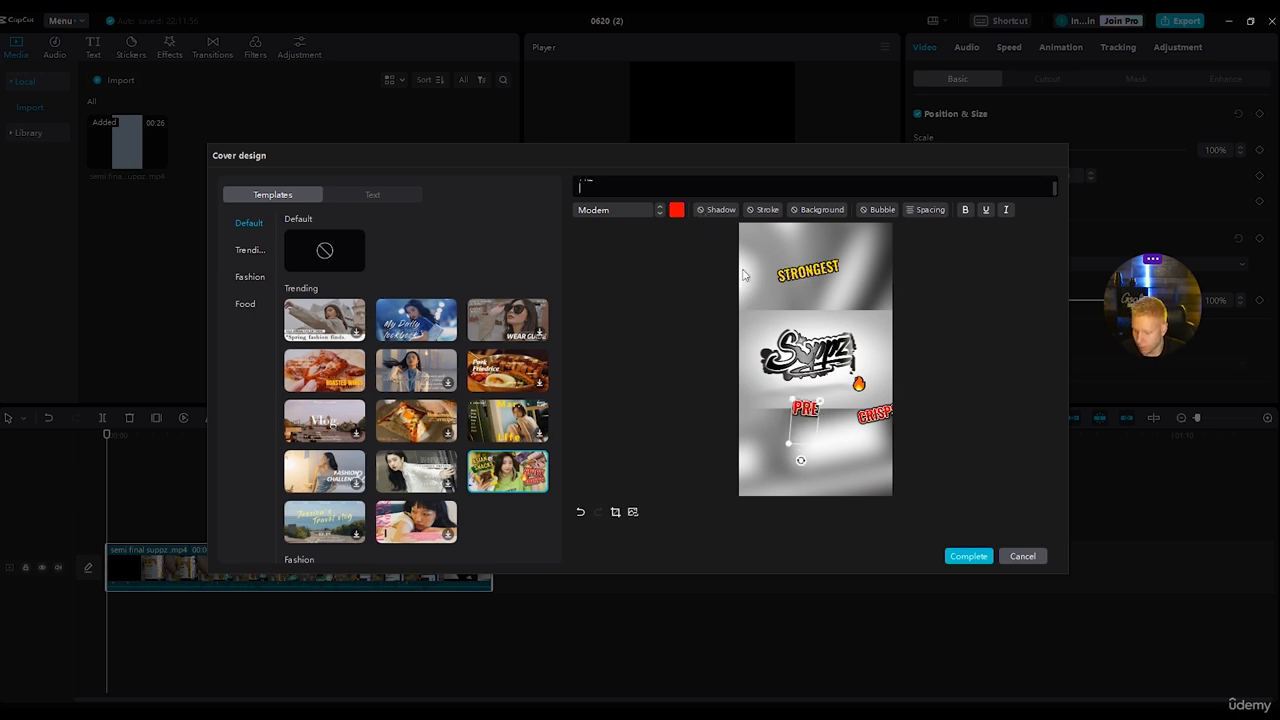
# Place the "PRE" text above the logo, under the start of the "STRONGEST" text.
pyautogui.moveTo(815, 412); pyautogui.dragTo(822, 278)
pyautogui.moveTo(822, 285); pyautogui.dragTo(783, 291)
pyautogui.moveTo(783, 349); pyautogui.dragTo(791, 352)
pyautogui.moveTo(788, 295); pyautogui.dragTo(792, 290)
# Bring the remaining red text label fully into the cover frame and change its wording to "WORKOUT".
pyautogui.moveTo(866, 416); pyautogui.dragTo(812, 415)
pyautogui.doubleClick(606, 186)
pyautogui.write('WORKOUT')
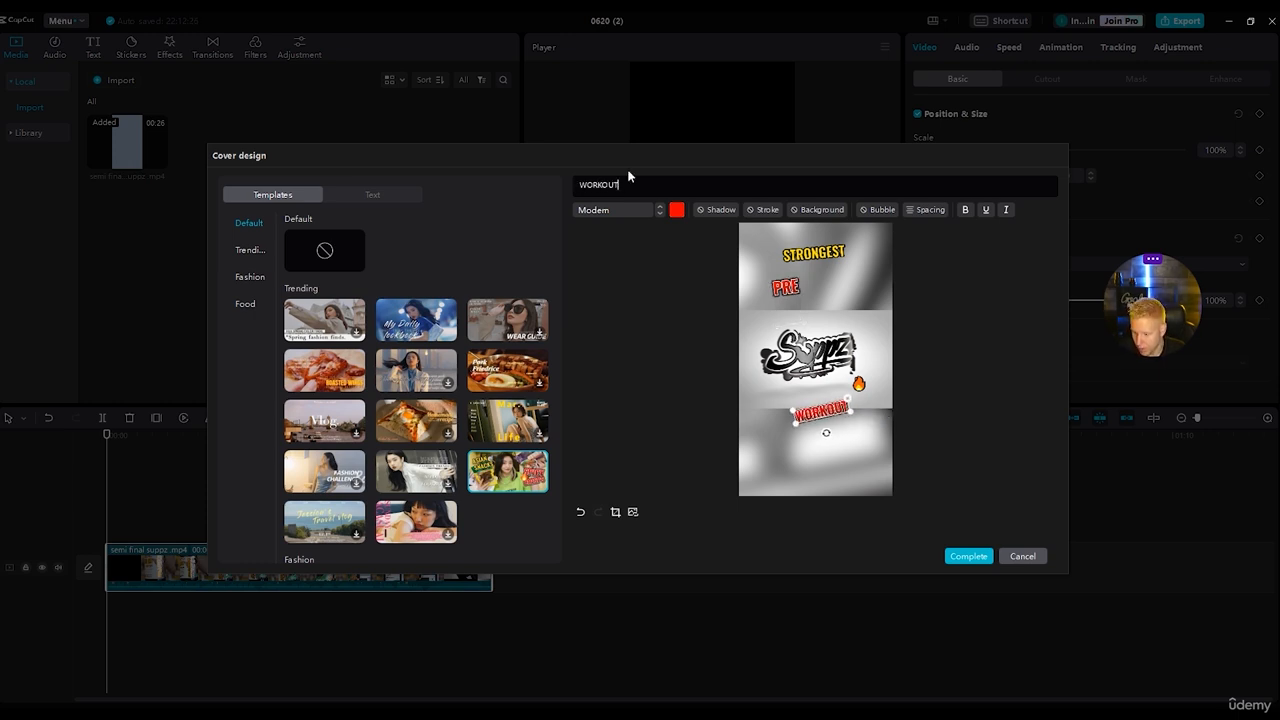
# Align "PRE" and "WORKOUT" side by side on one line above the logo and delete the flame emoji.
pyautogui.moveTo(842, 418); pyautogui.dragTo(847, 315)
pyautogui.click(784, 290)
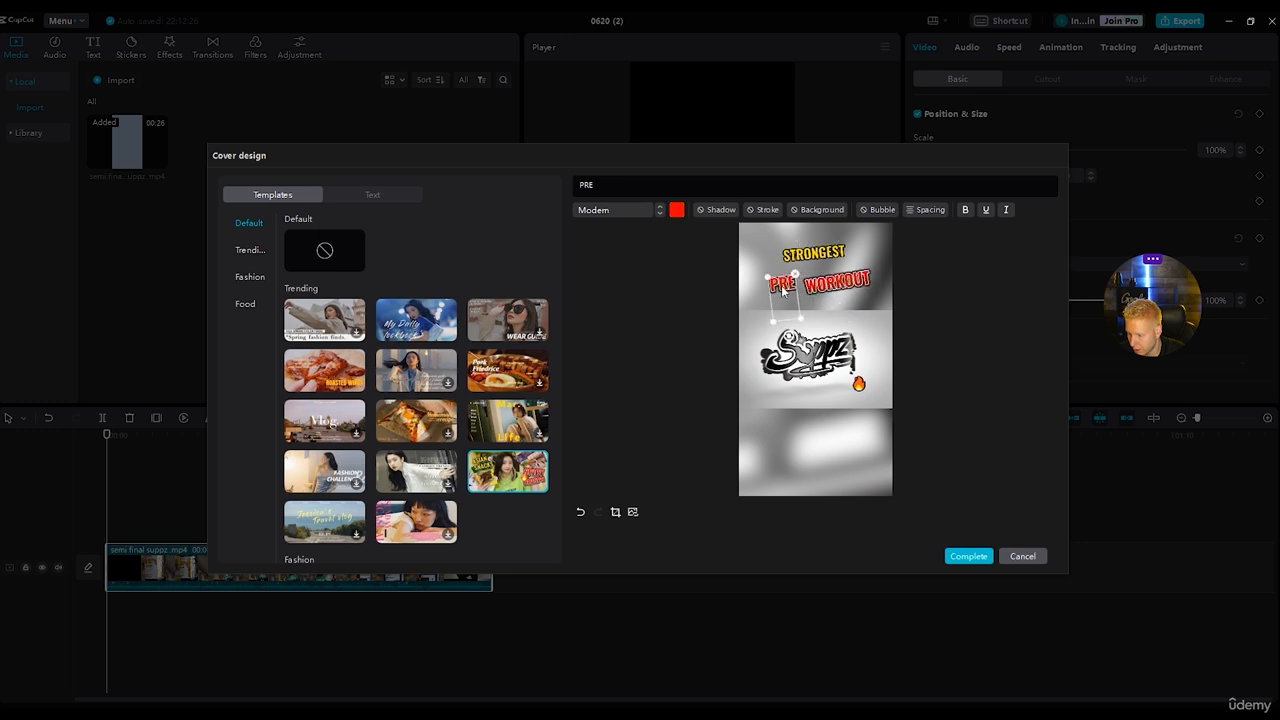
pyautogui.moveTo(792, 340); pyautogui.dragTo(789, 340)
pyautogui.moveTo(796, 295); pyautogui.dragTo(807, 310)
pyautogui.moveTo(857, 386); pyautogui.dragTo(818, 440)
pyautogui.press('Delete')
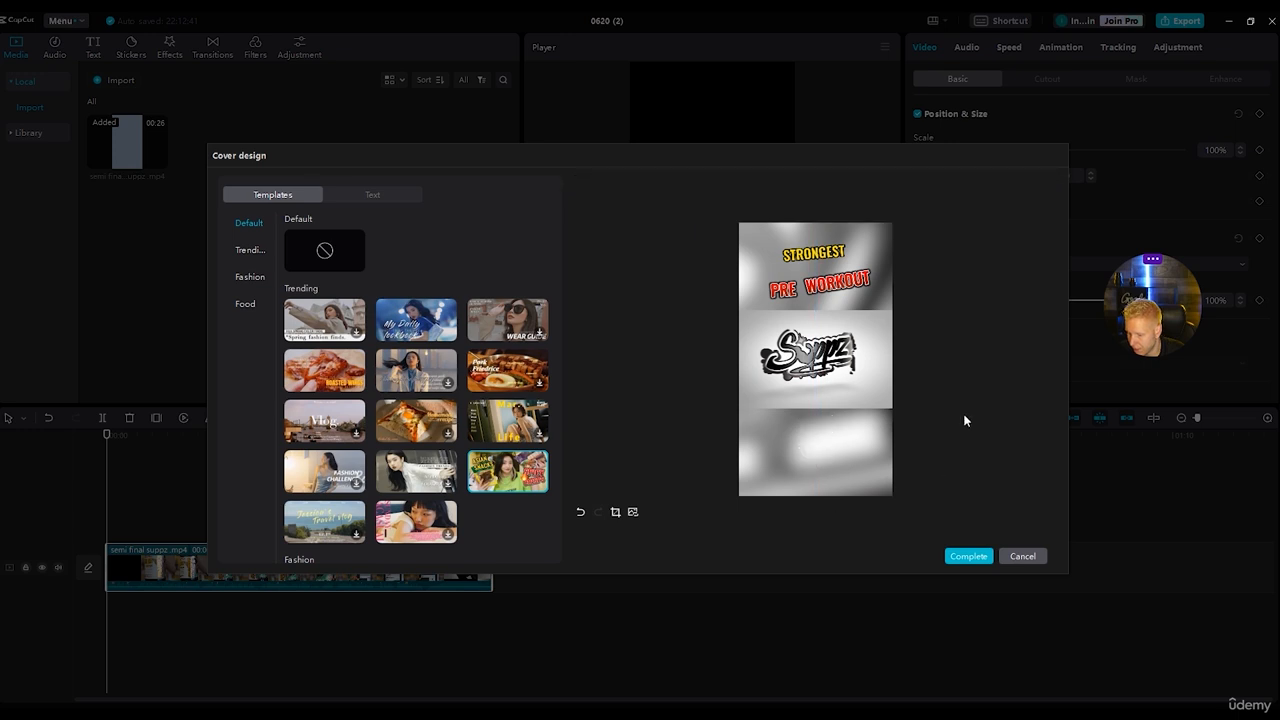
# Enlarge "STRONGEST" slightly, position it directly over "PRE WORKOUT" and complete the cover design.
pyautogui.click(826, 255)
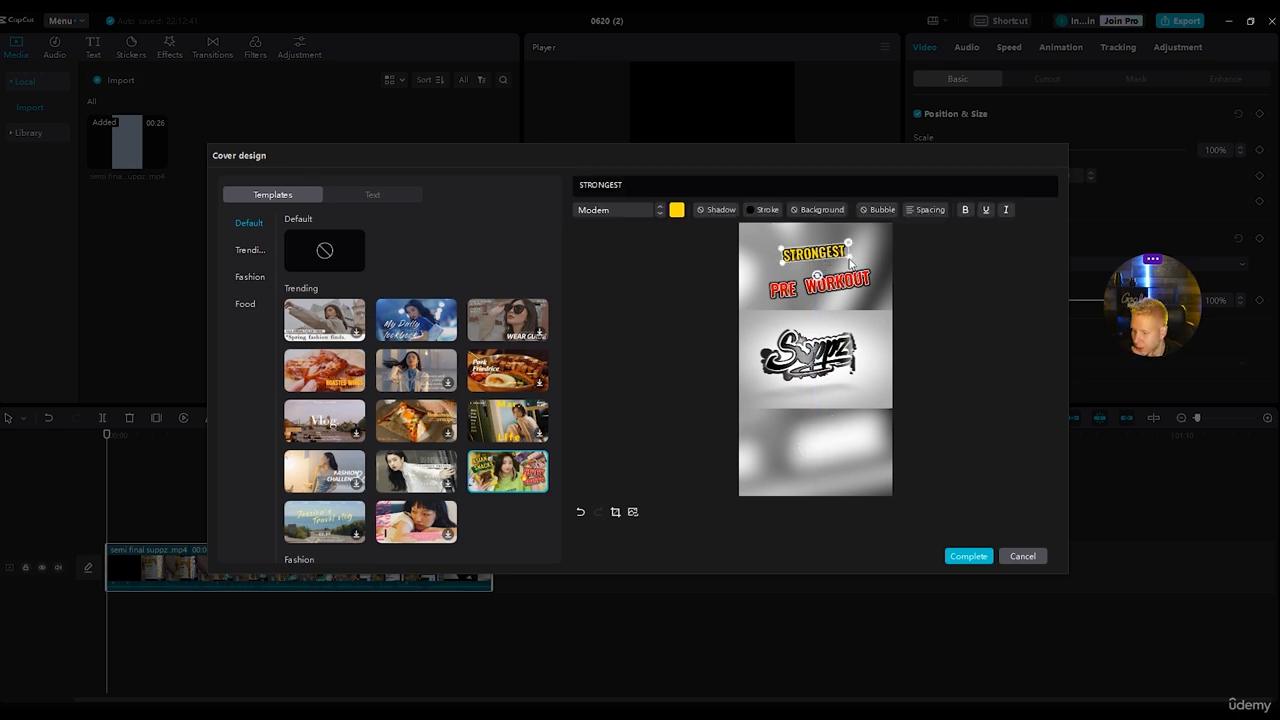
pyautogui.moveTo(814, 262); pyautogui.dragTo(812, 267)
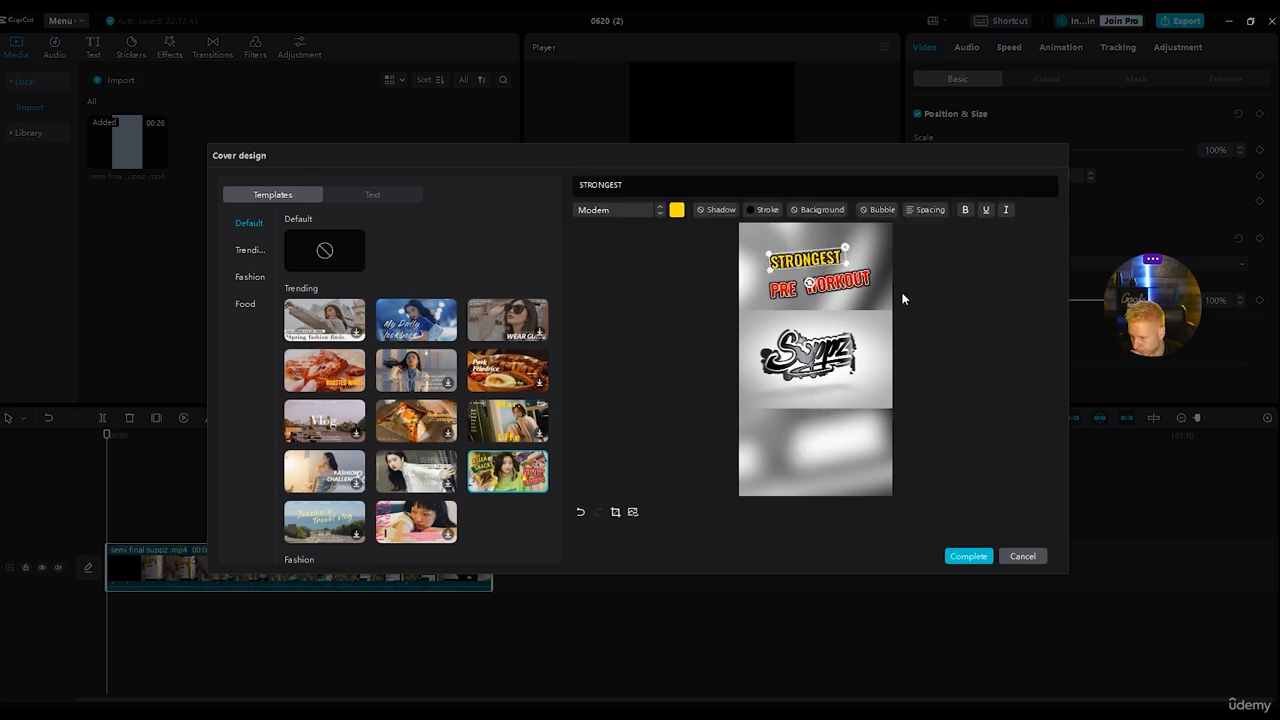
pyautogui.click(965, 304)
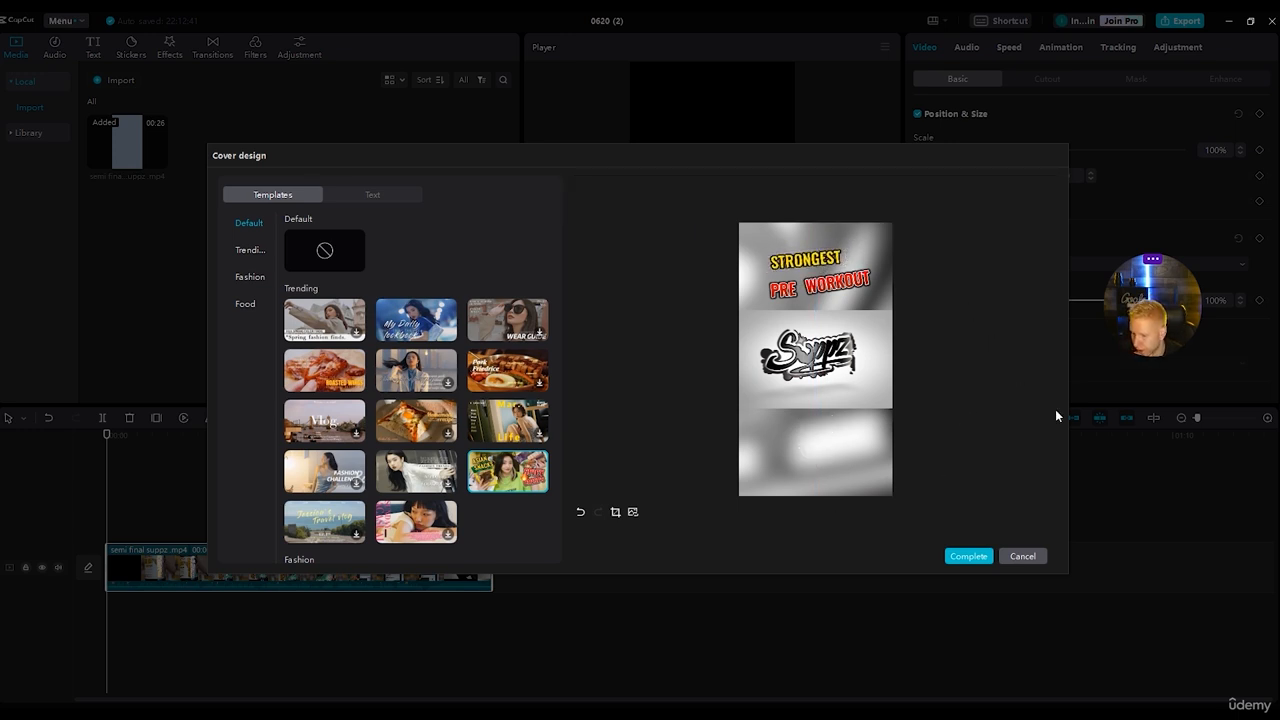
pyautogui.click(978, 560)
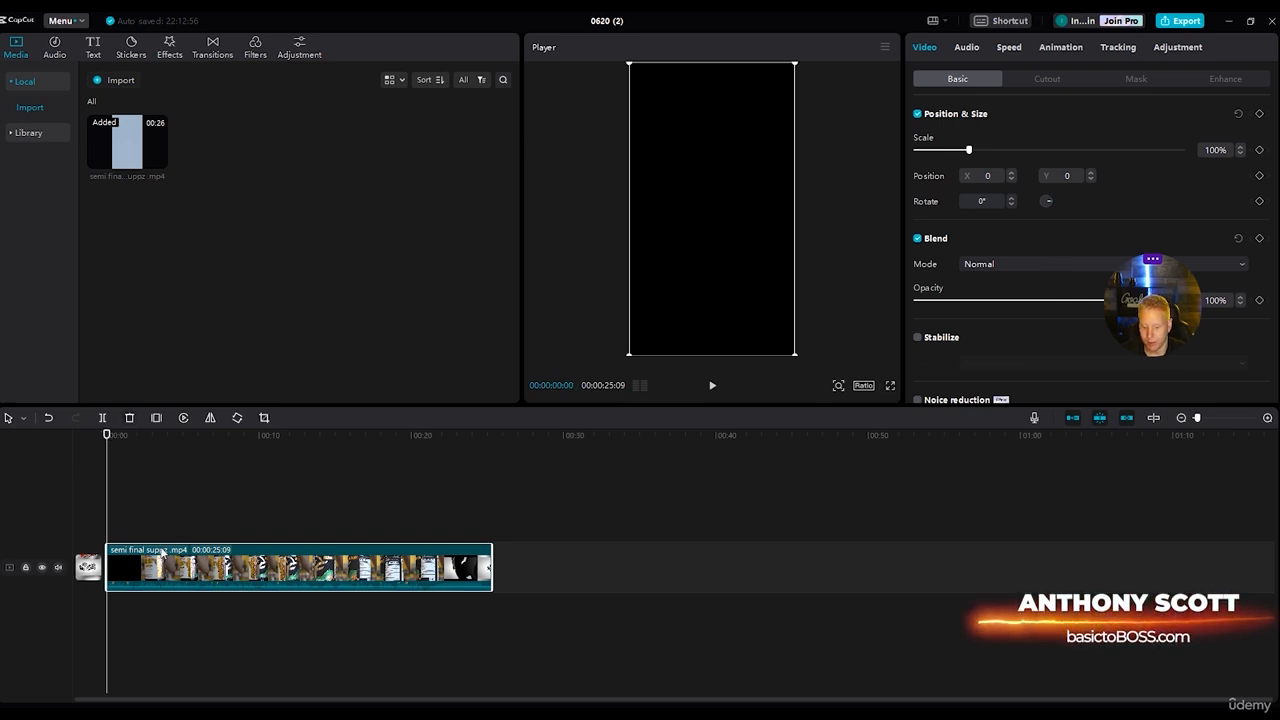
# Generate English auto captions for the video.
pyautogui.click(95, 48)
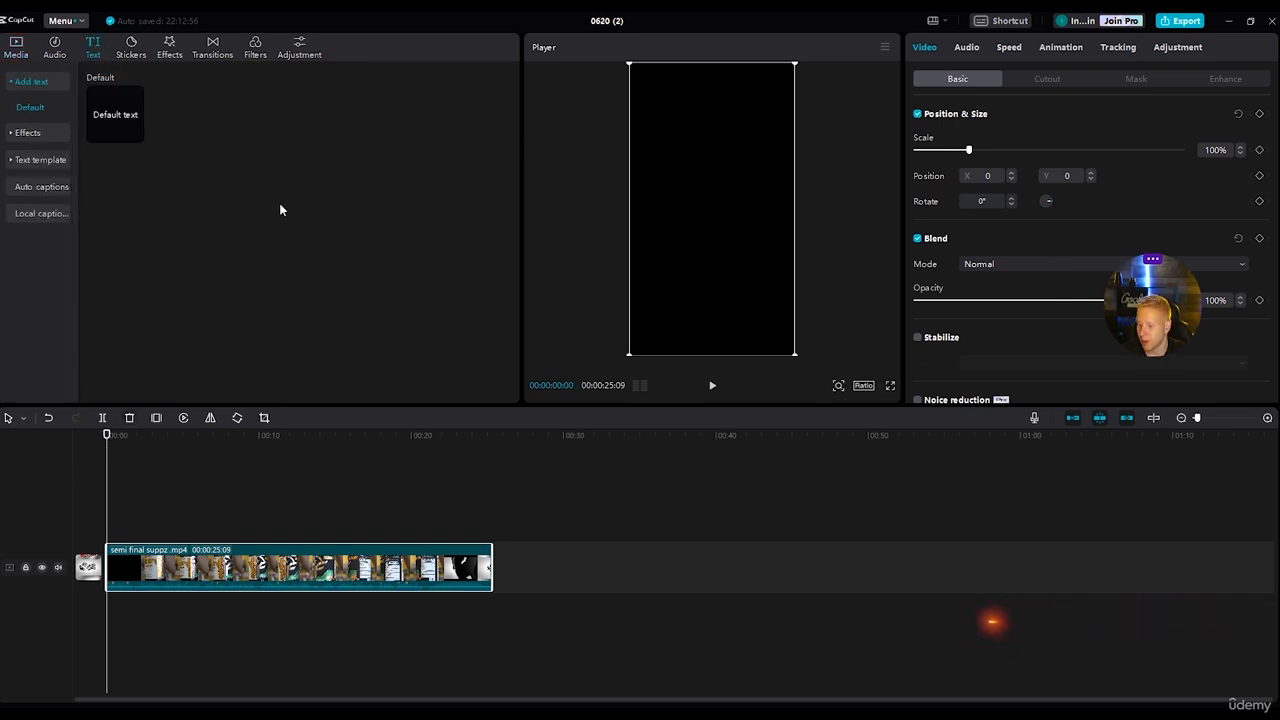
pyautogui.moveTo(1188, 328); pyautogui.dragTo(1200, 542)
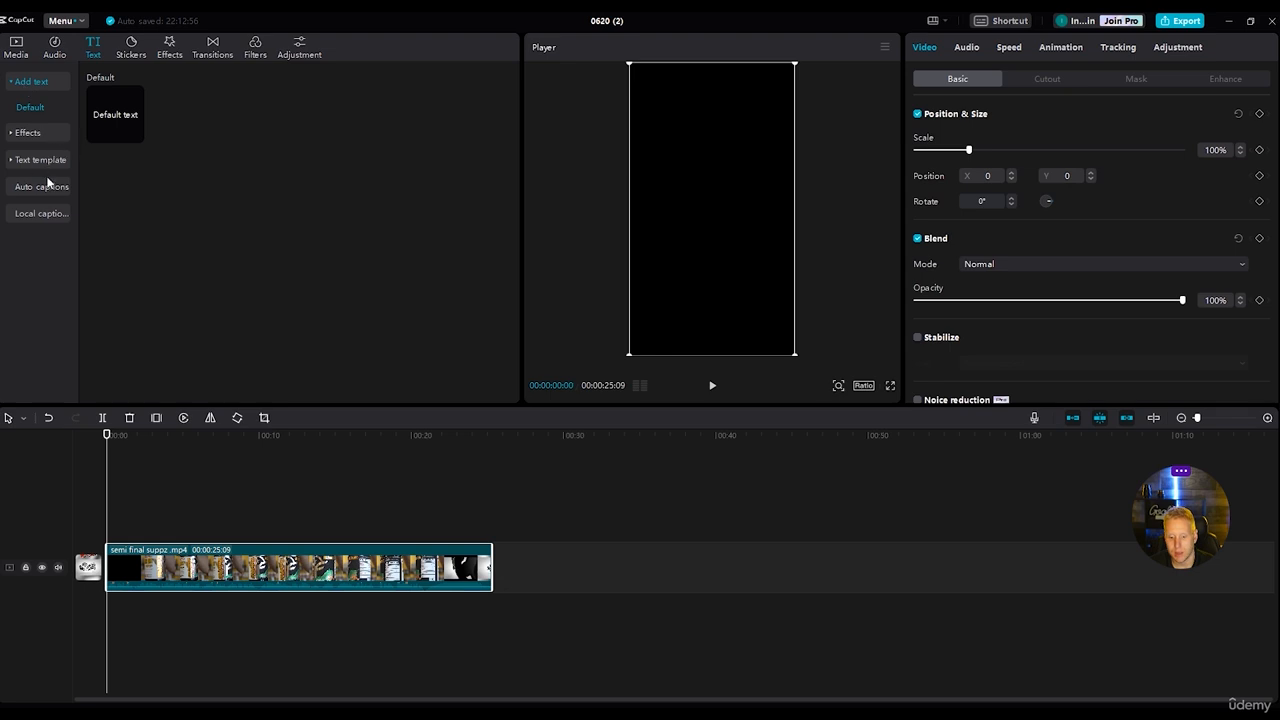
pyautogui.click(41, 190)
pyautogui.click(318, 305)
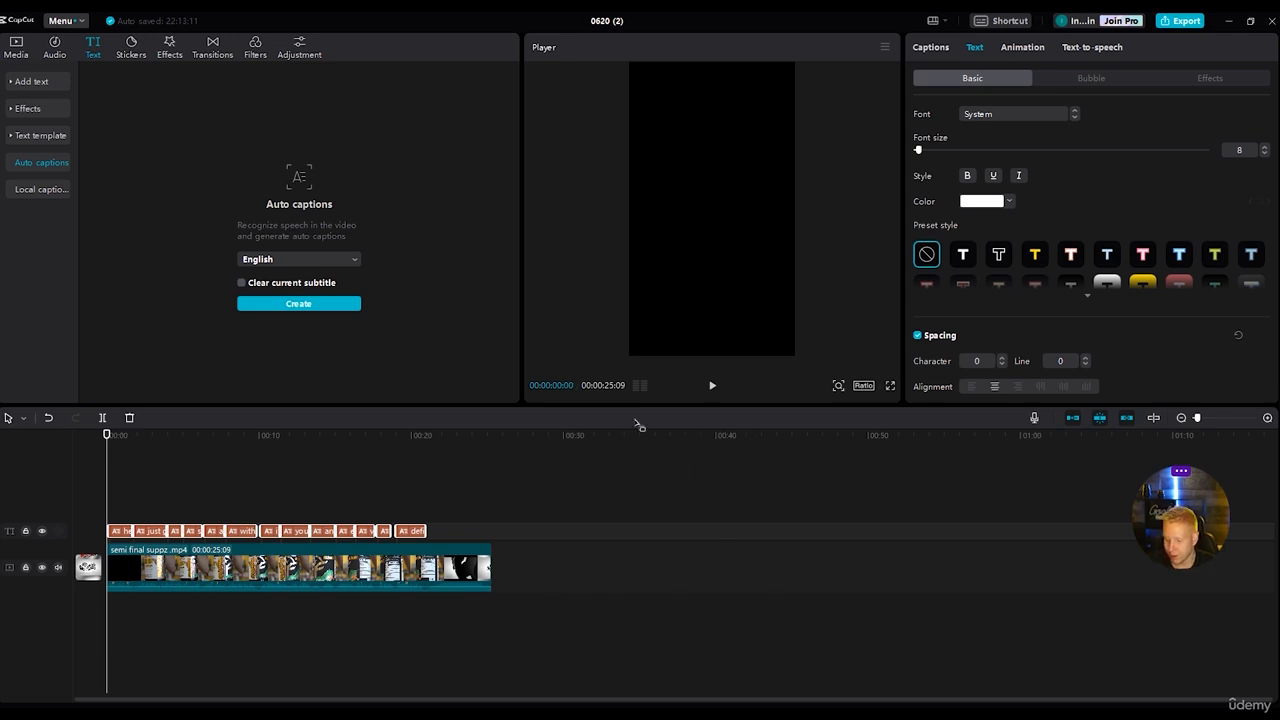
# Enlarge the player preview and play the opening seconds to check the generated captions.
pyautogui.moveTo(663, 405); pyautogui.dragTo(663, 455)
pyautogui.press('space')
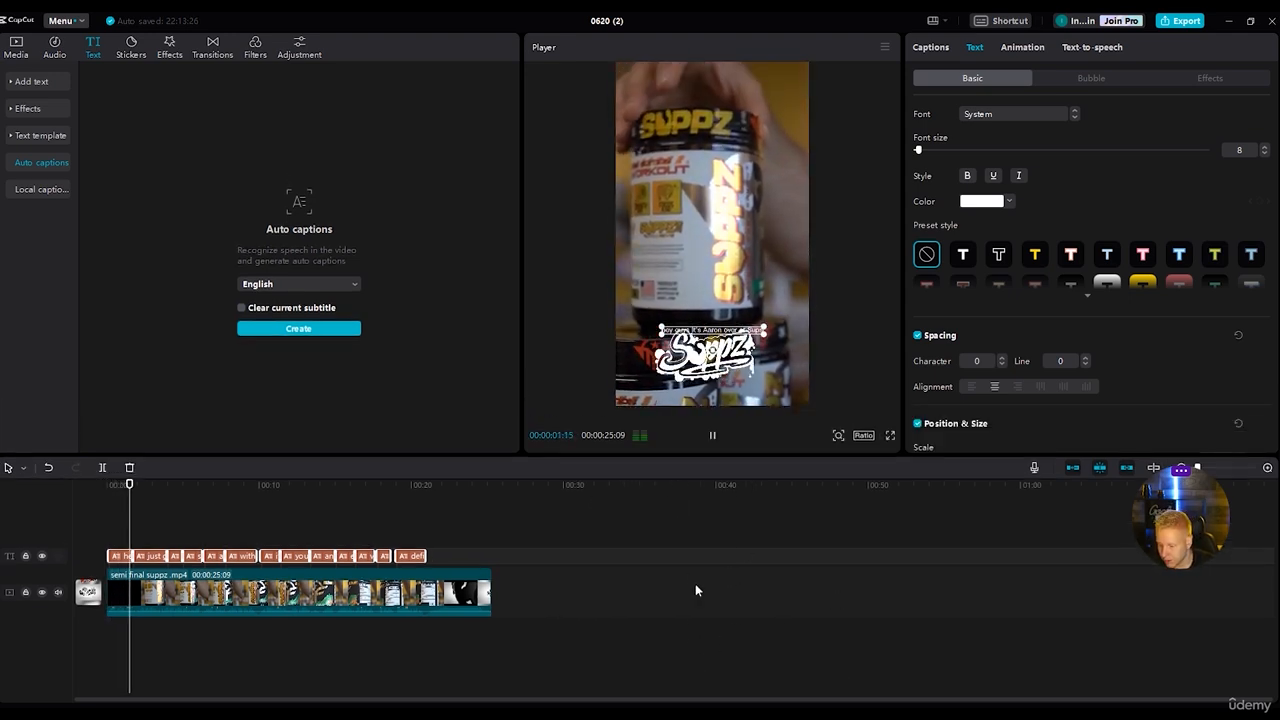
pyautogui.press('space')
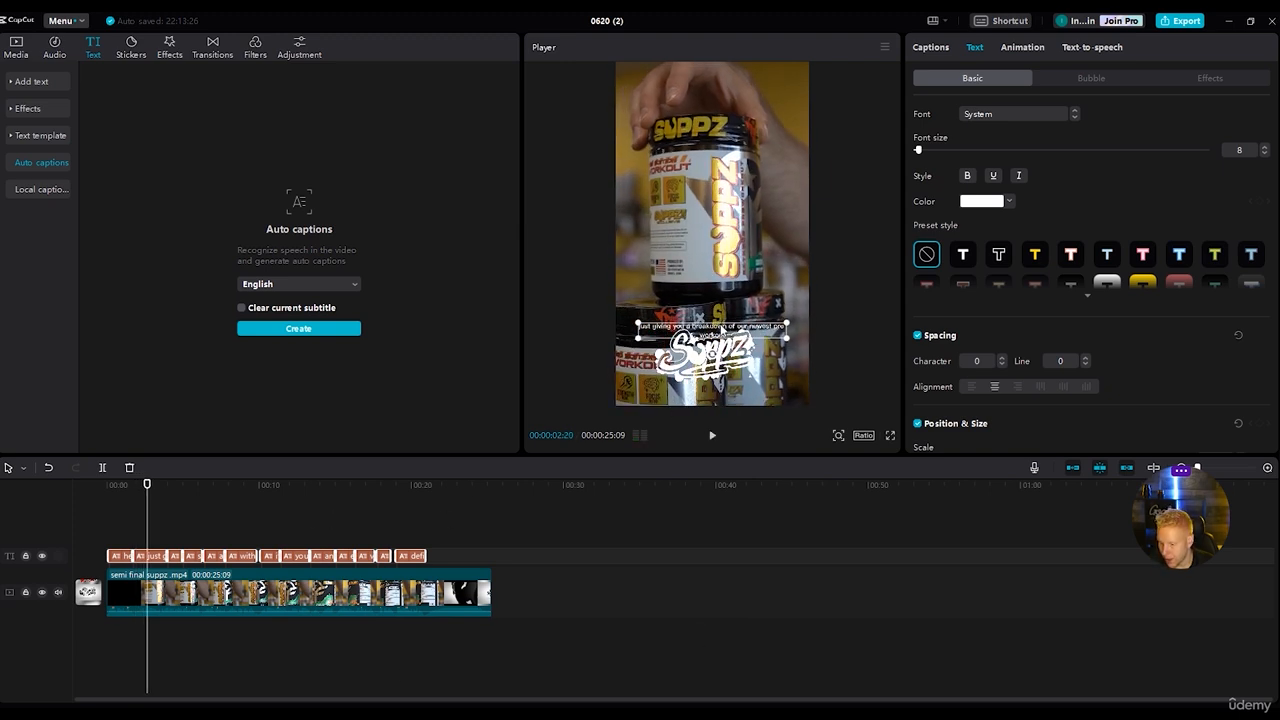
# Move the captions up just above the Suppz logo and select the first caption with the playhead at 00:00:01:21.
pyautogui.click(800, 386)
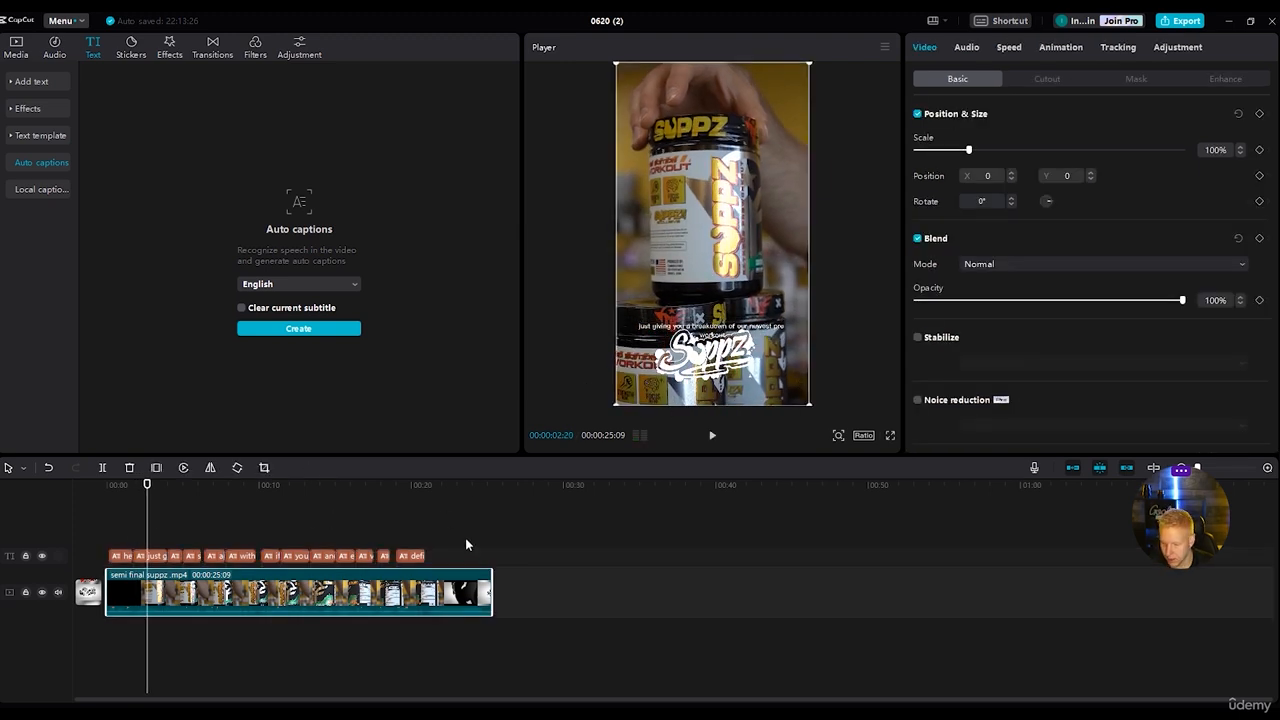
pyautogui.click(716, 332)
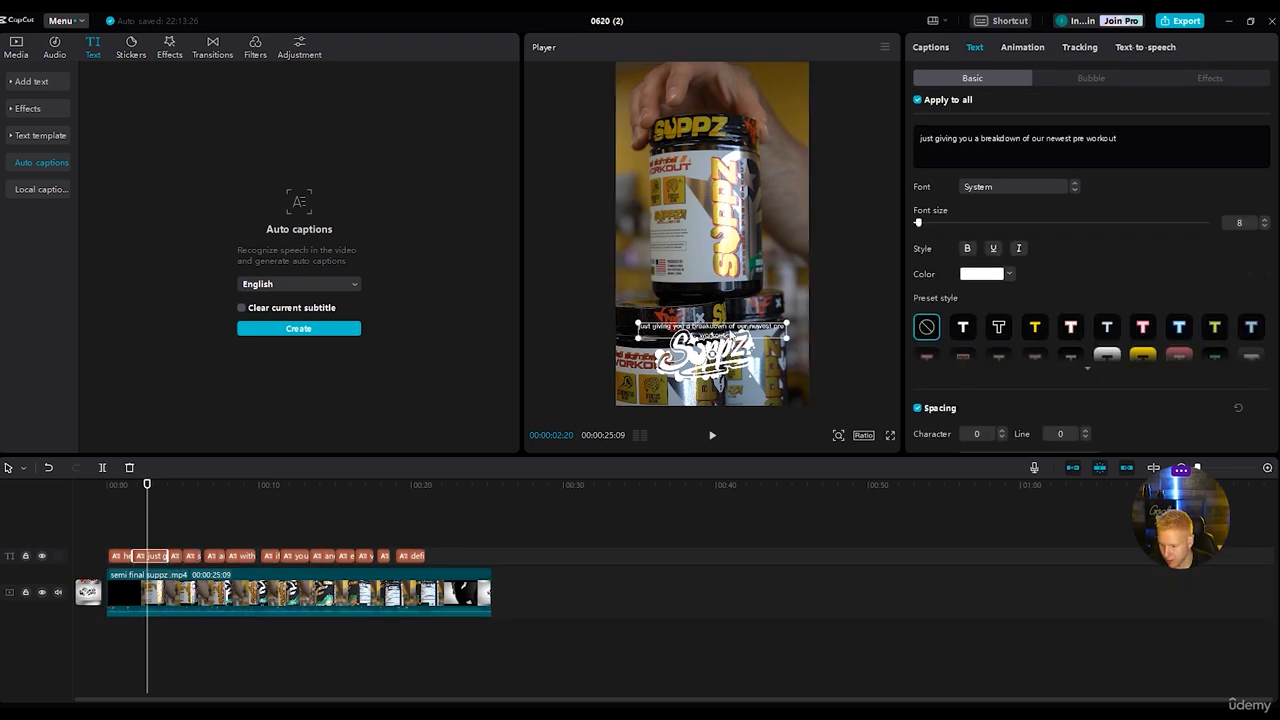
pyautogui.moveTo(716, 332); pyautogui.dragTo(717, 318)
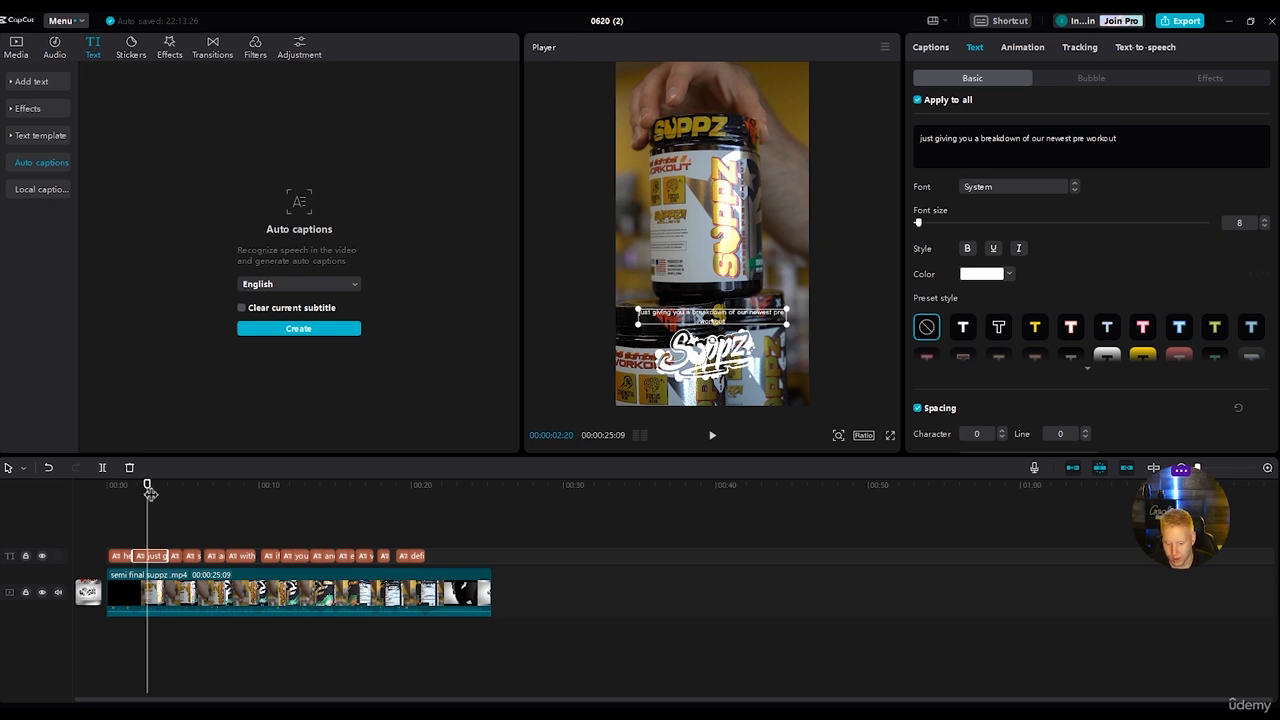
pyautogui.click(152, 497)
pyautogui.moveTo(147, 483)
pyautogui.mouseDown()
pyautogui.moveTo(117, 484)
pyautogui.moveTo(132, 484)
pyautogui.mouseUp()
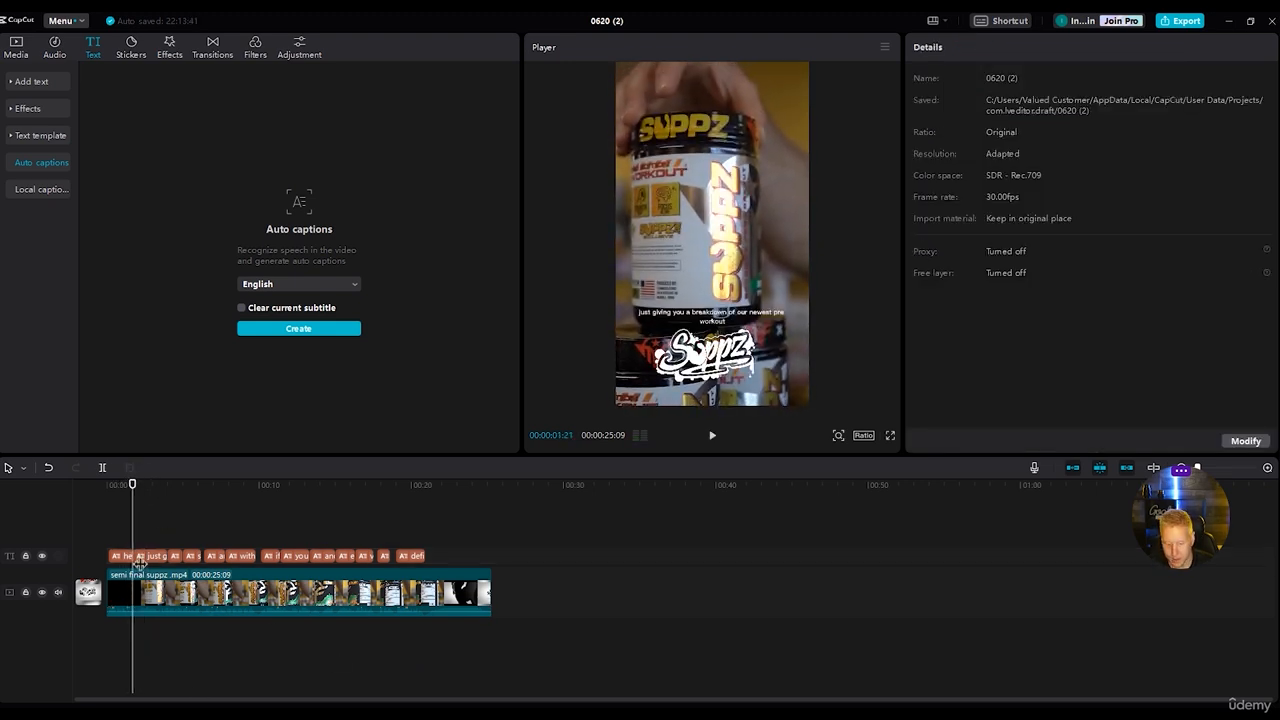
pyautogui.click(118, 556)
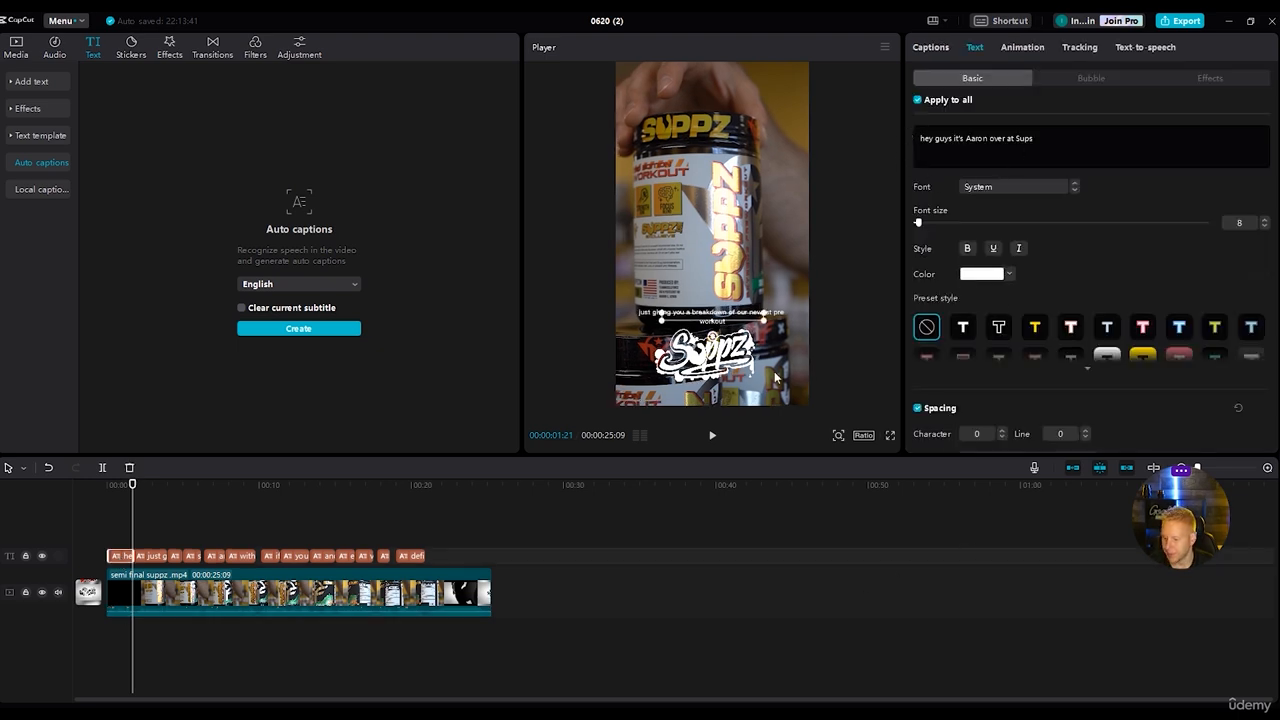
# Try several outlined and coloured preset styles on the captions and restore the unstyled preset.
pyautogui.scroll(-1, 1076, 328)
pyautogui.scroll(-1, 1076, 326)
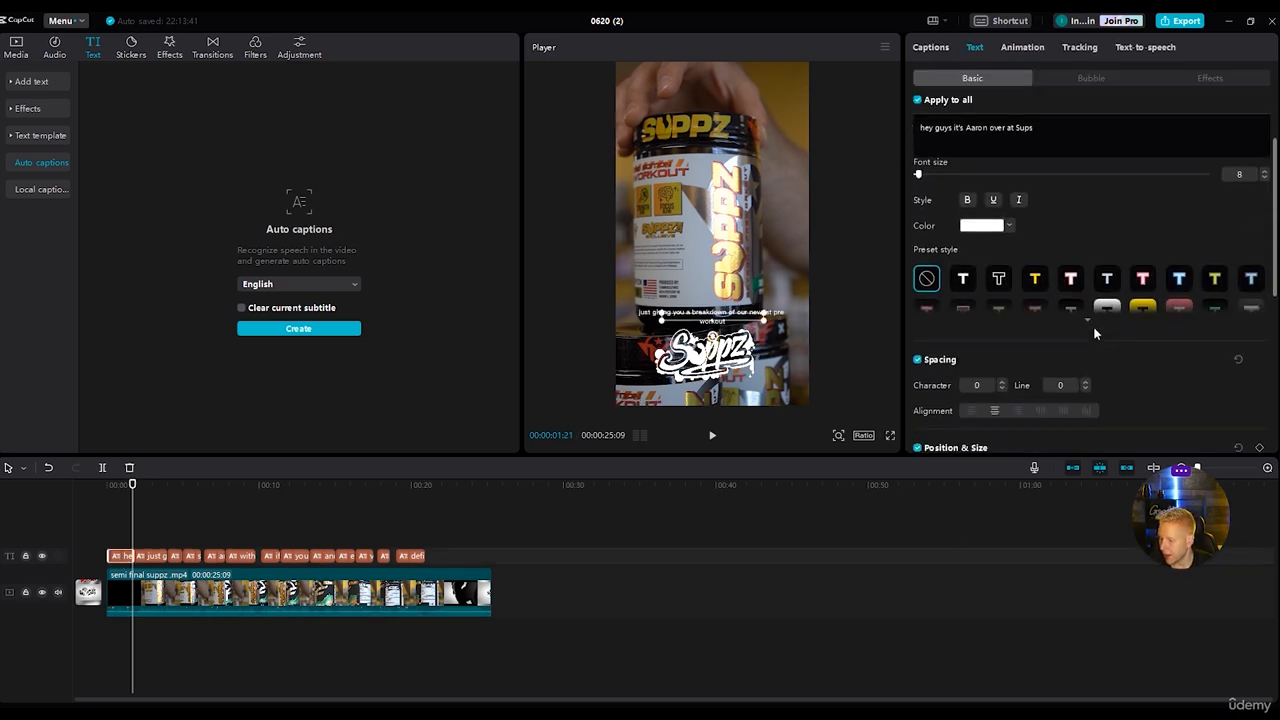
pyautogui.click(1090, 328)
pyautogui.click(1002, 280)
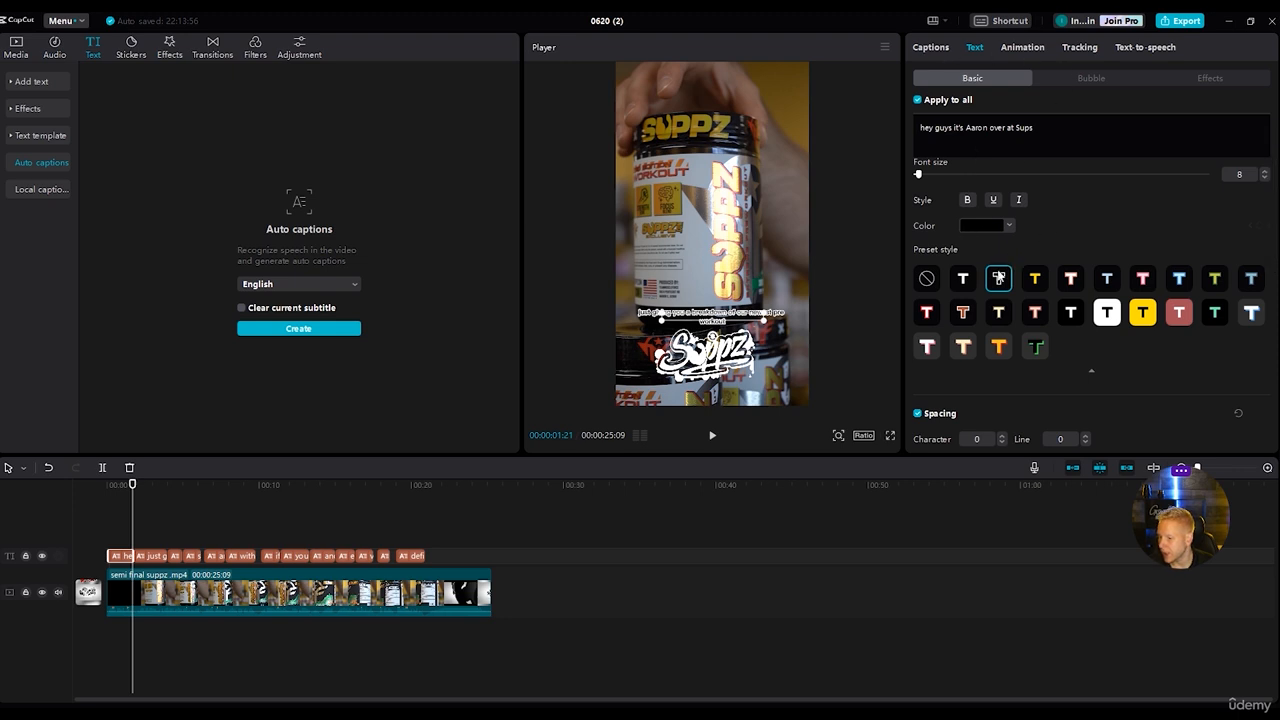
pyautogui.click(961, 284)
pyautogui.click(1036, 282)
pyautogui.click(1179, 278)
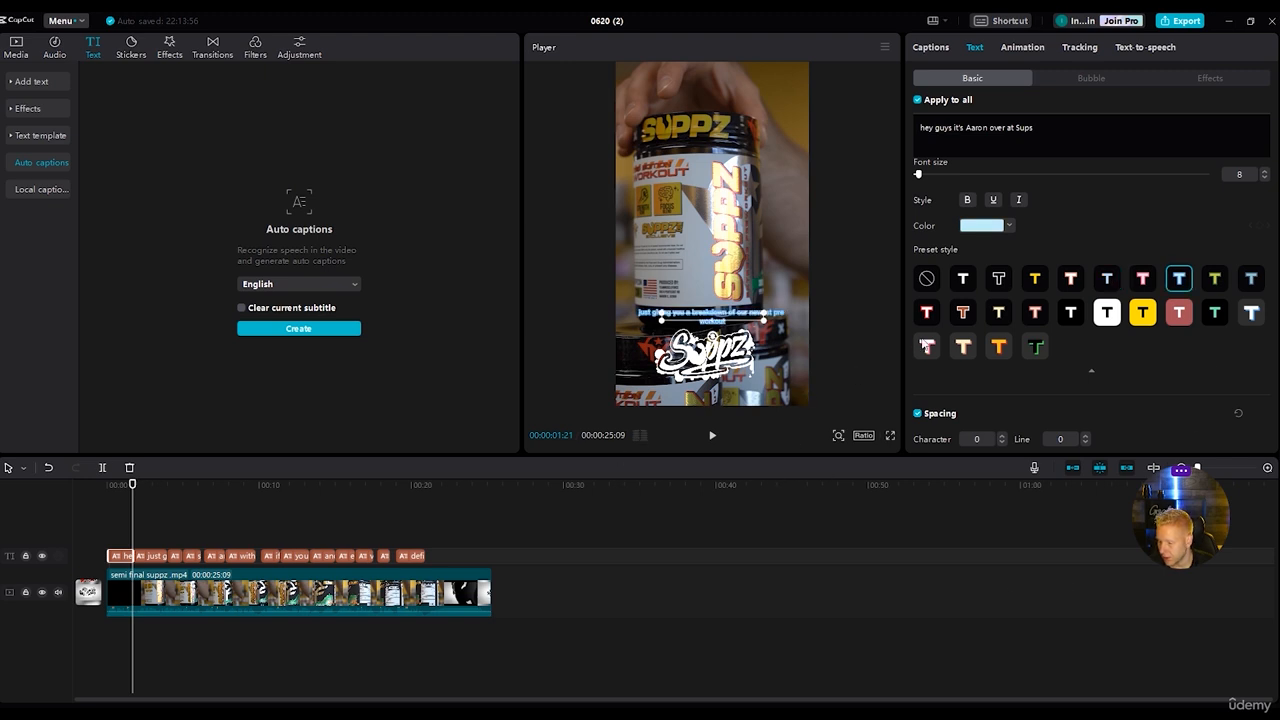
pyautogui.click(935, 308)
pyautogui.click(927, 280)
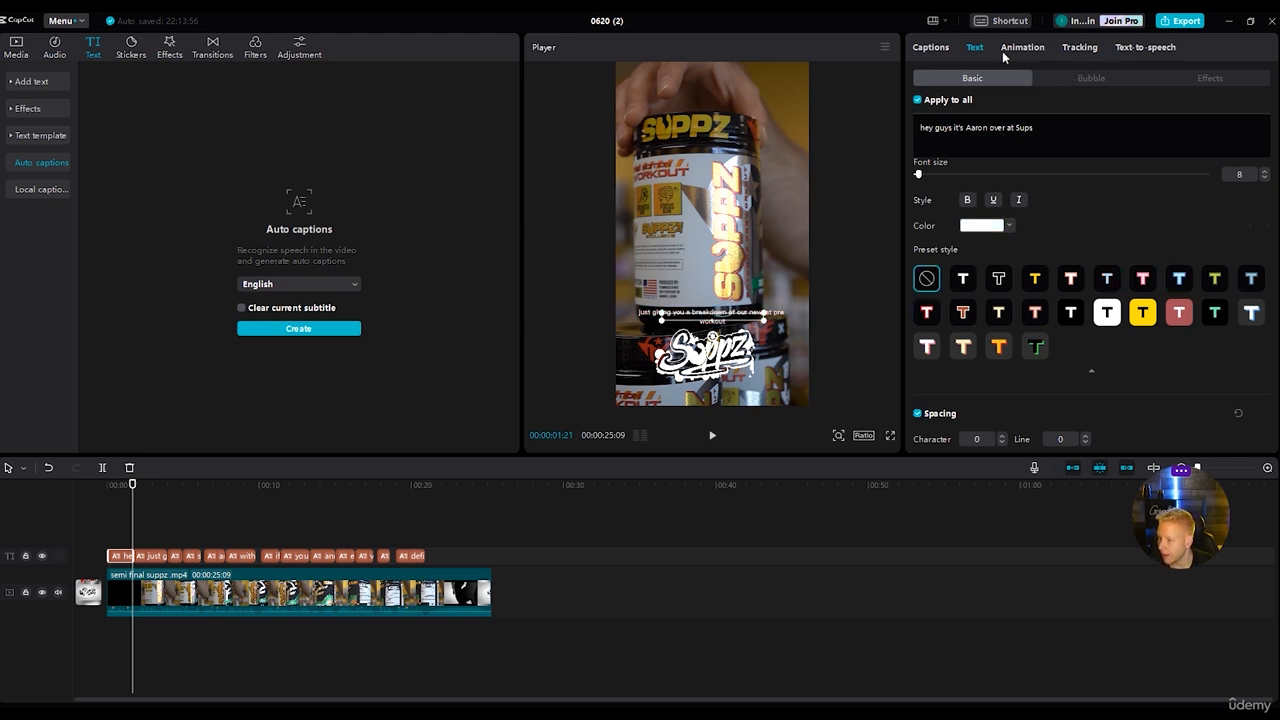
# Try several text effects on the captions, including grey and blue ones, and reset them to no effect.
pyautogui.click(1212, 79)
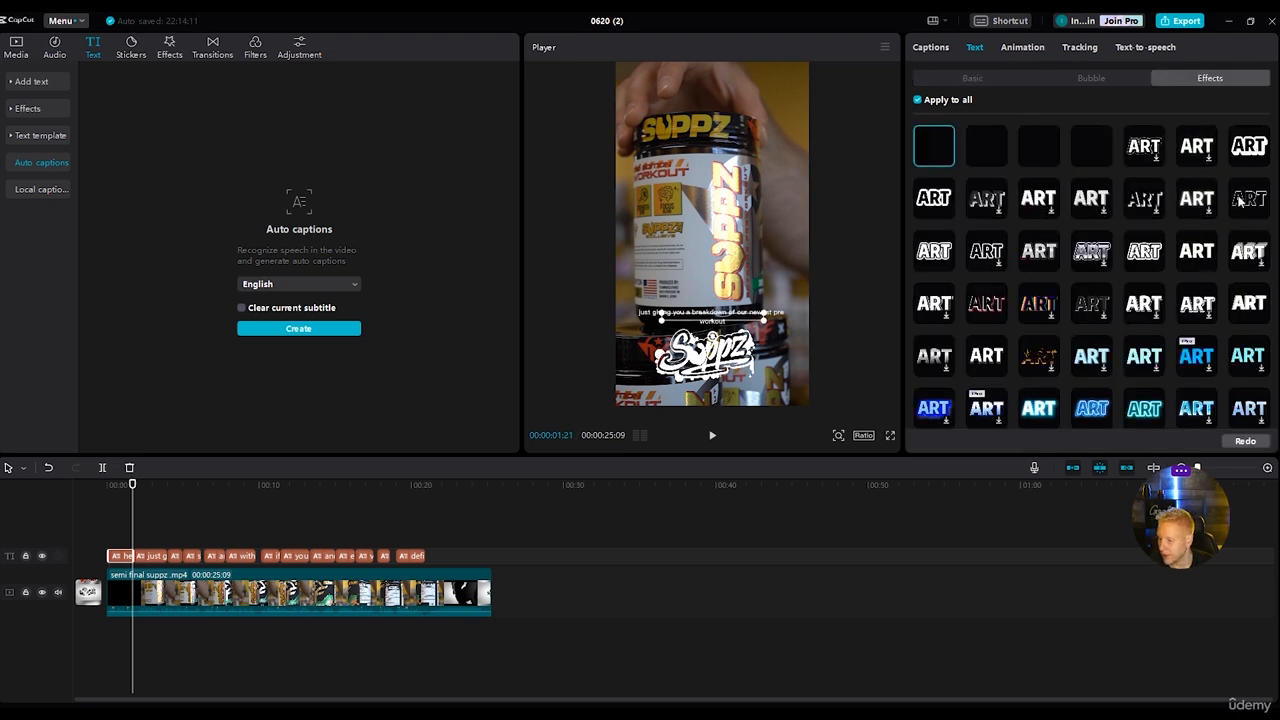
pyautogui.click(990, 150)
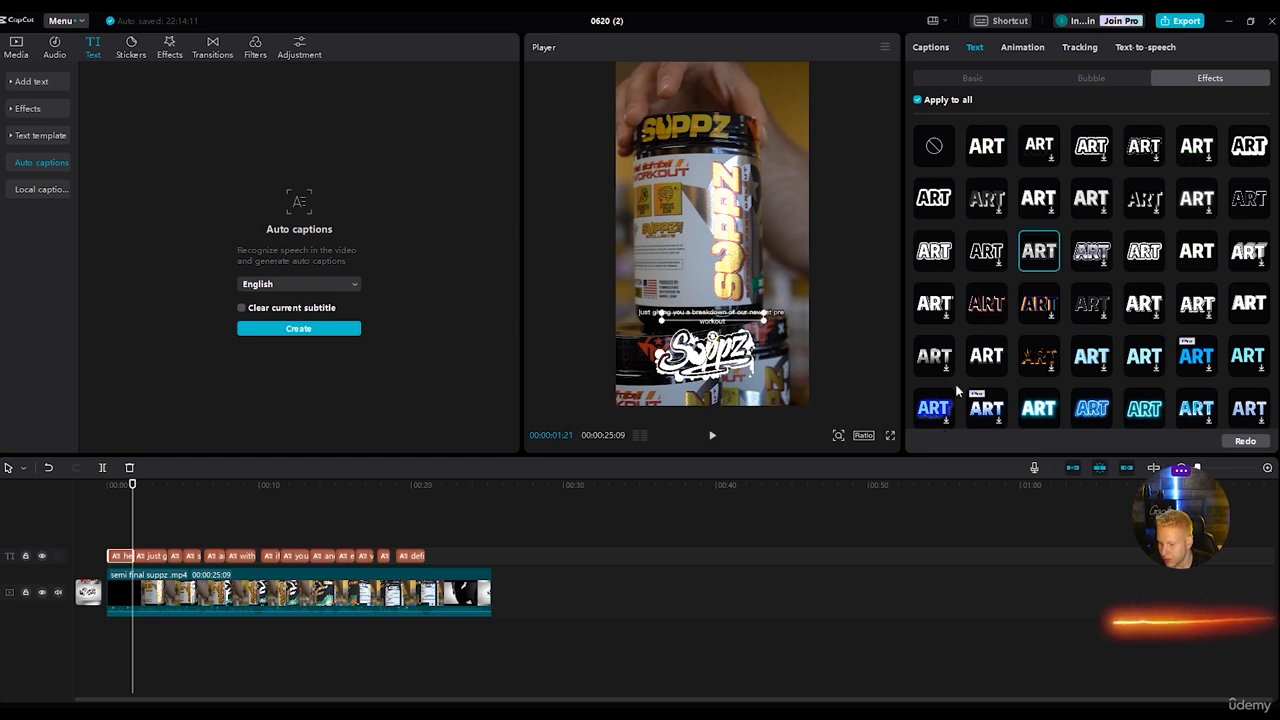
pyautogui.click(933, 250)
pyautogui.scroll(-5, 1028, 293)
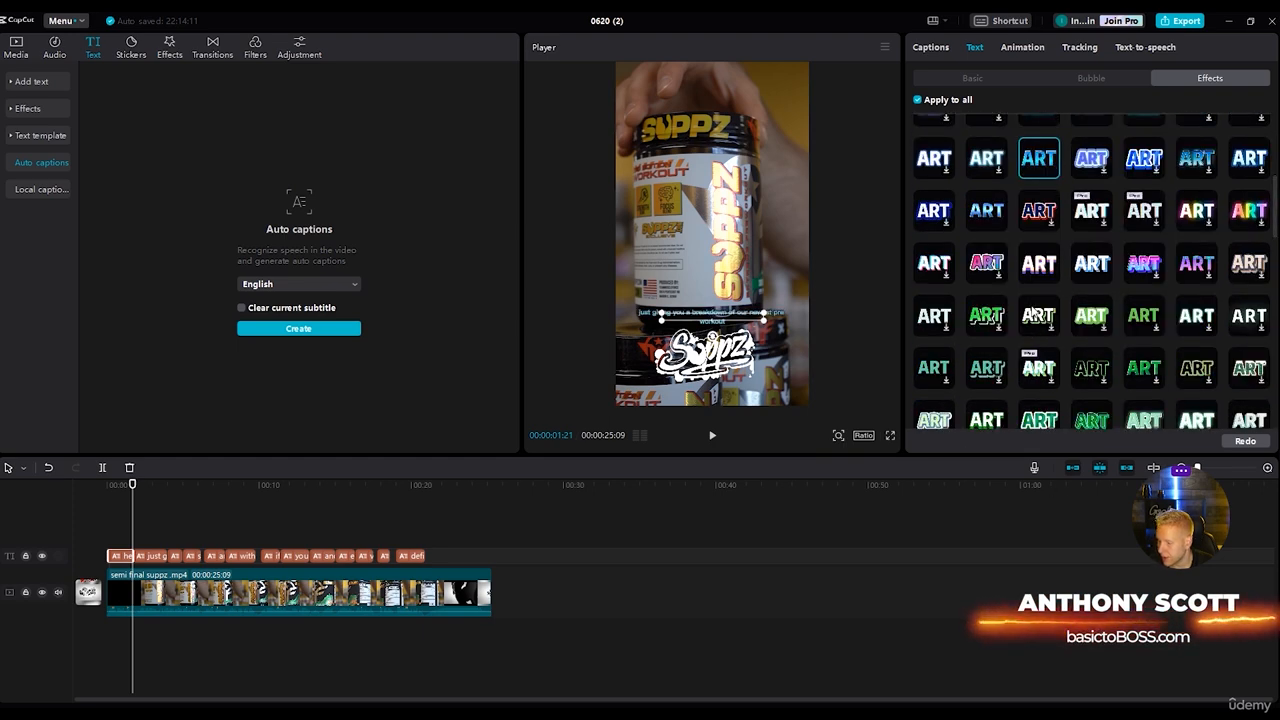
pyautogui.scroll(-2, 1101, 358)
pyautogui.click(1039, 404)
pyautogui.scroll(10, 975, 352)
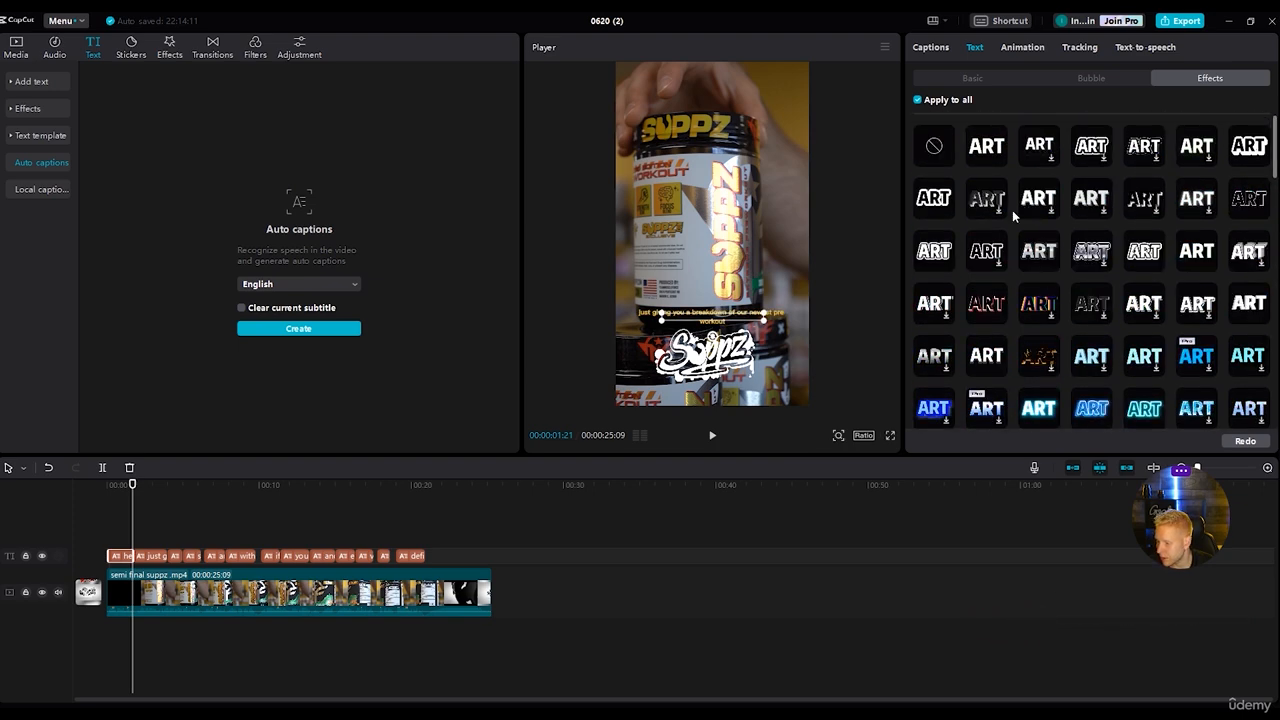
# Try the ZY Passion and BowlbyOneSC-Regular fonts on all captions and set the font to Coda-Heavy.
pyautogui.click(966, 78)
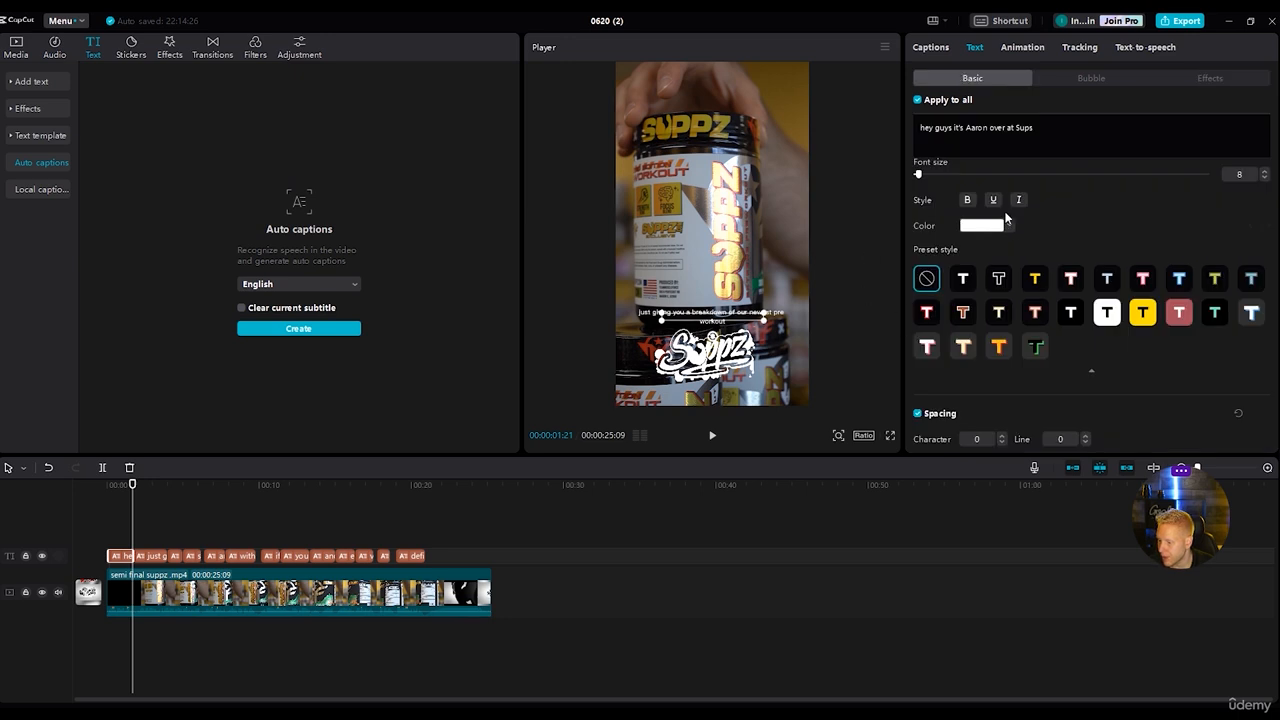
pyautogui.scroll(1, 958, 206)
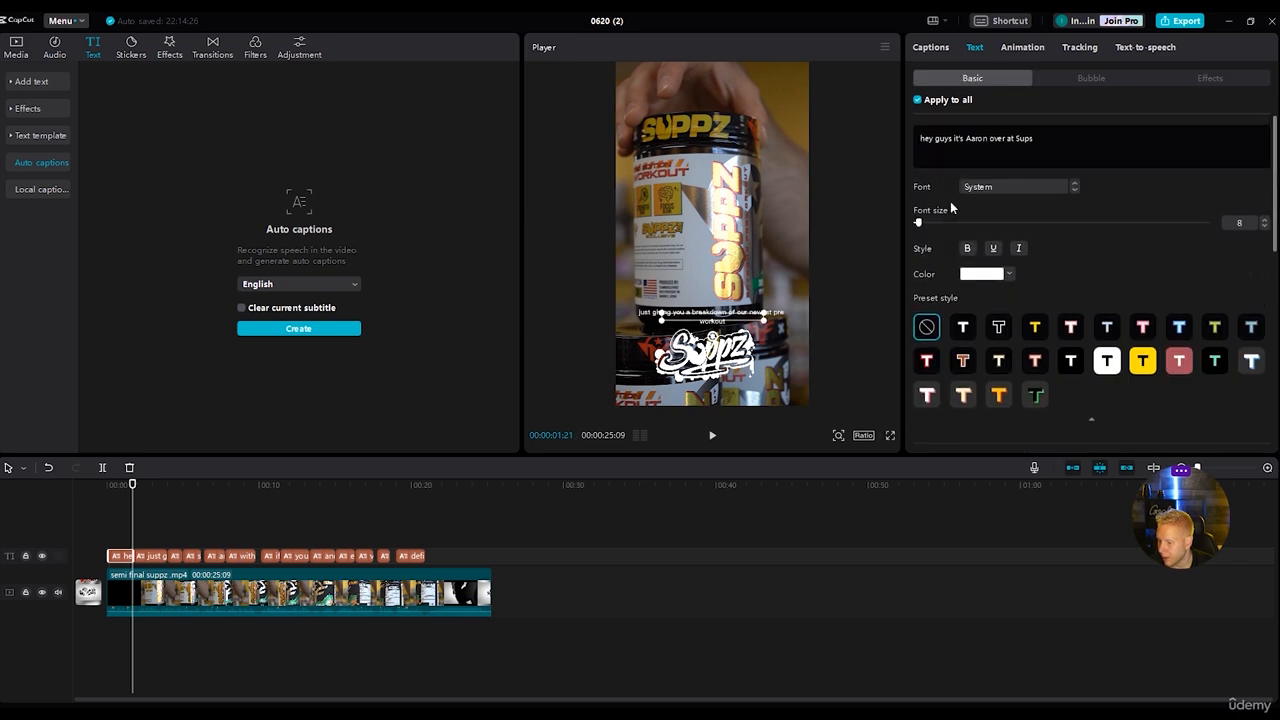
pyautogui.click(1076, 190)
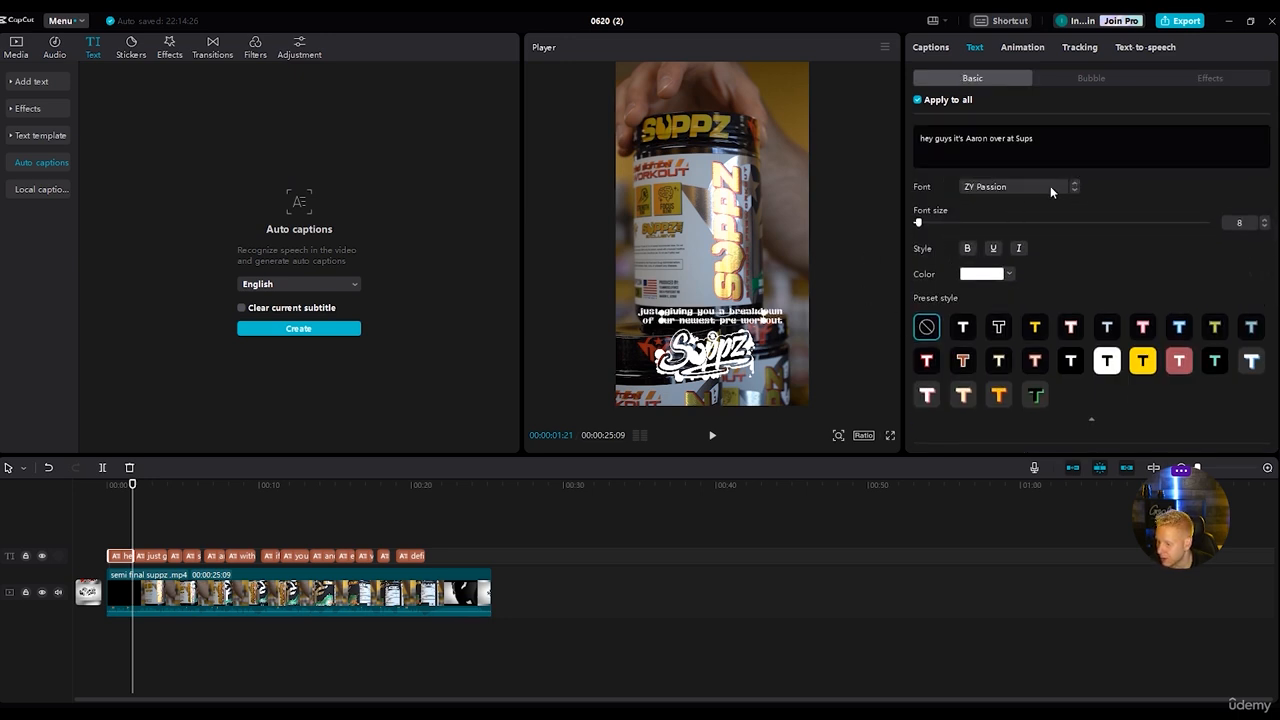
pyautogui.click(1051, 190)
pyautogui.scroll(1, 1031, 235)
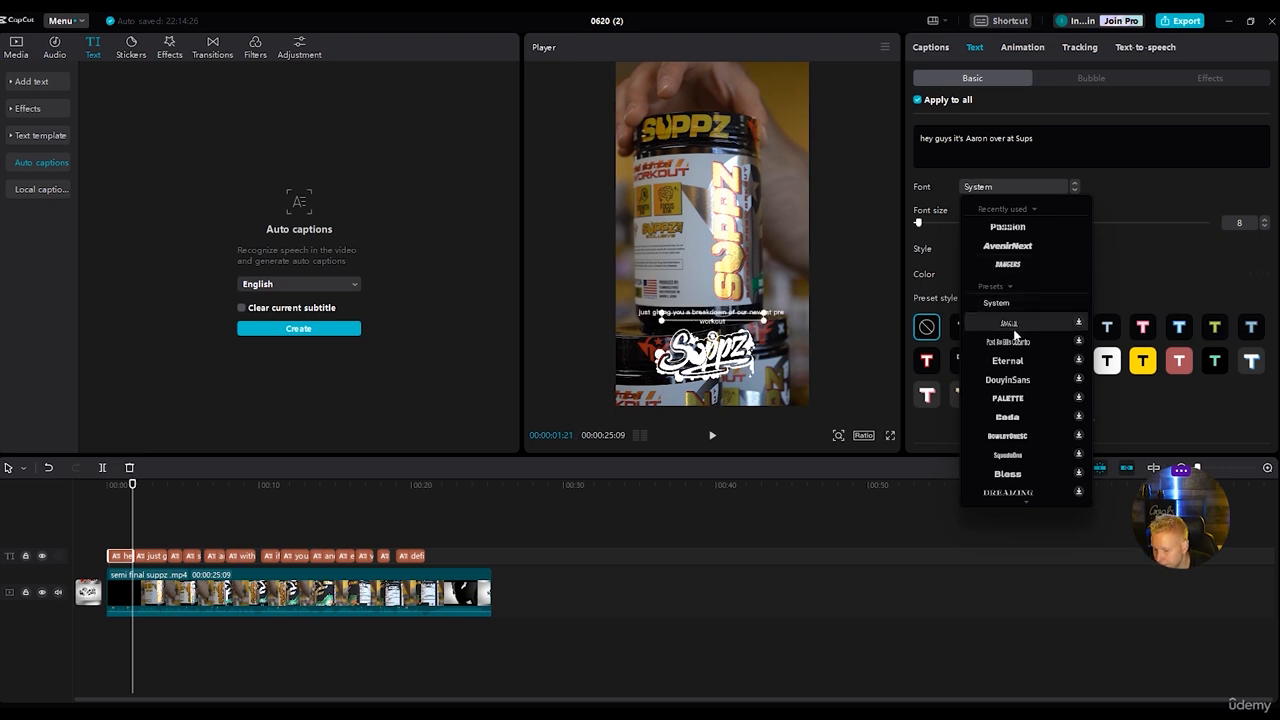
pyautogui.click(1025, 437)
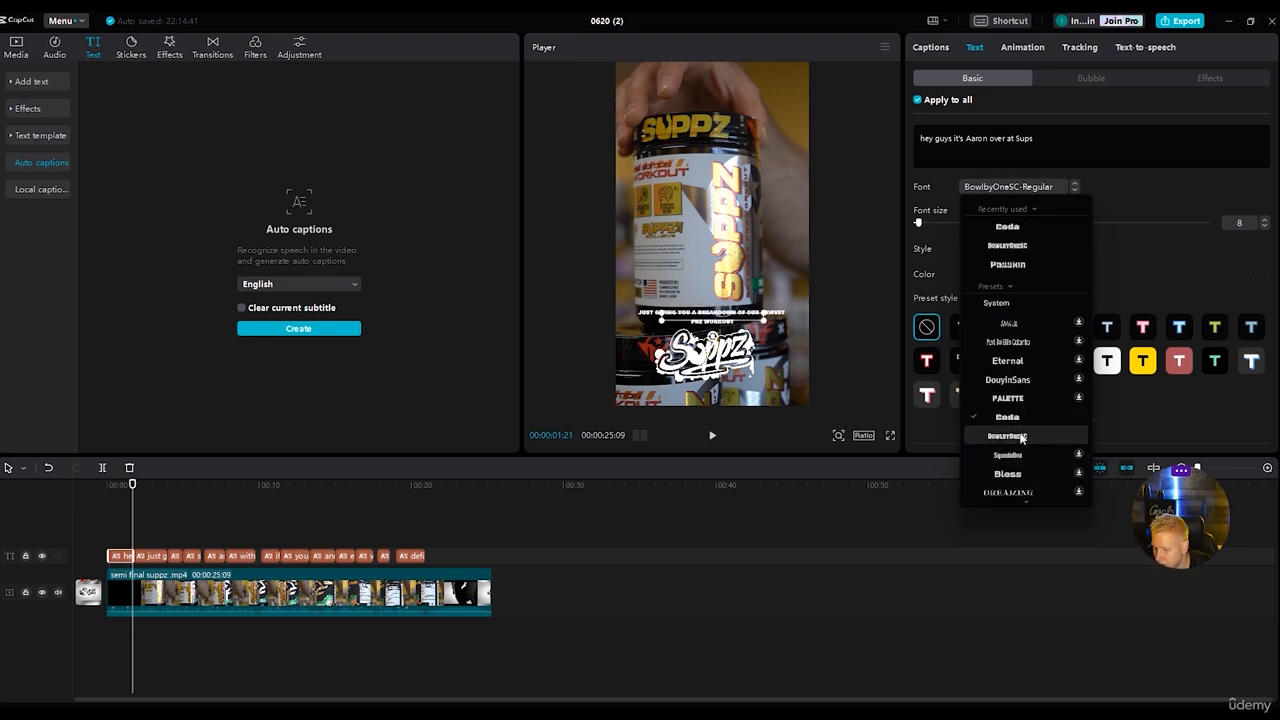
pyautogui.click(1018, 420)
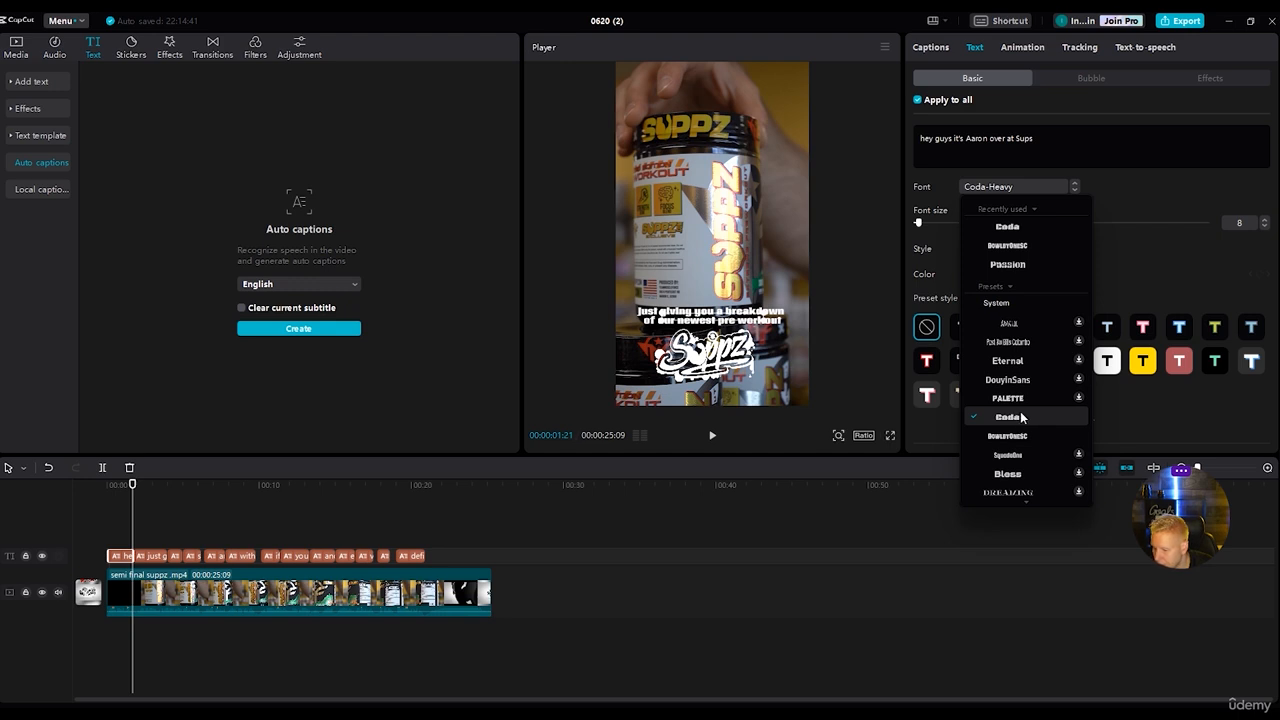
pyautogui.click(1112, 417)
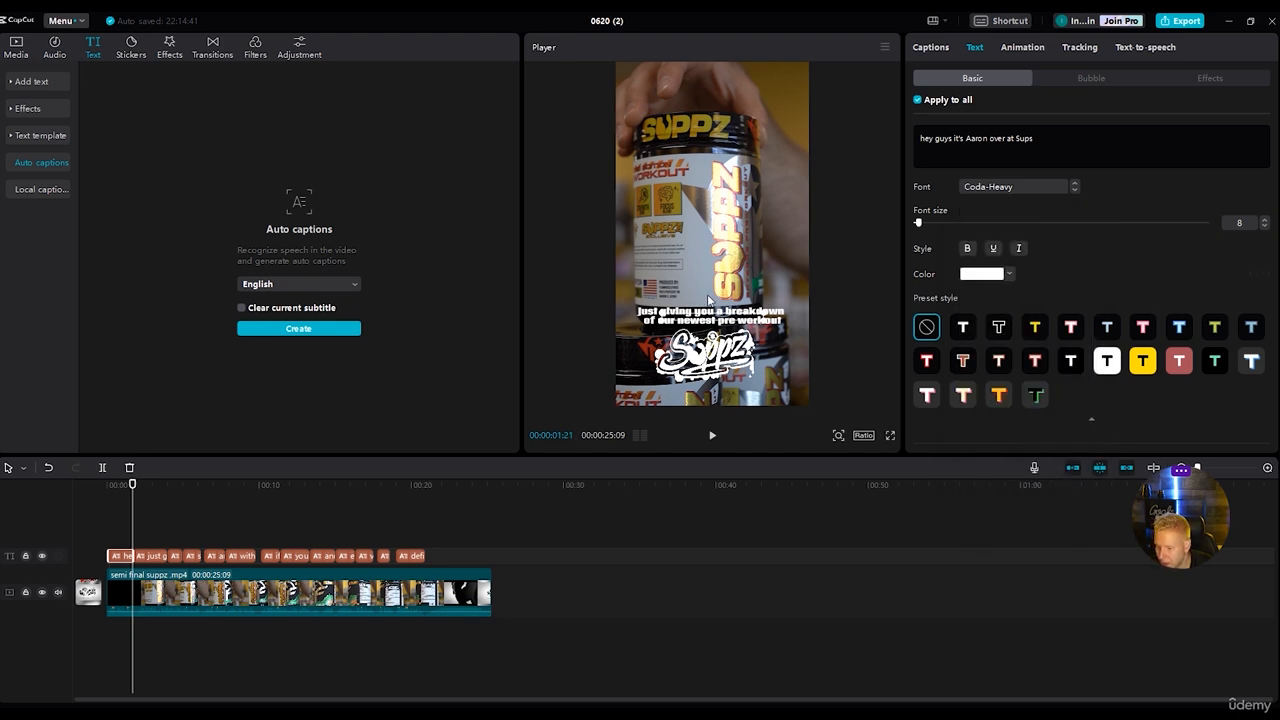
# Try green, yellow and blue text colours on all captions and restore white FFFFFF.
pyautogui.click(984, 274)
pyautogui.click(991, 388)
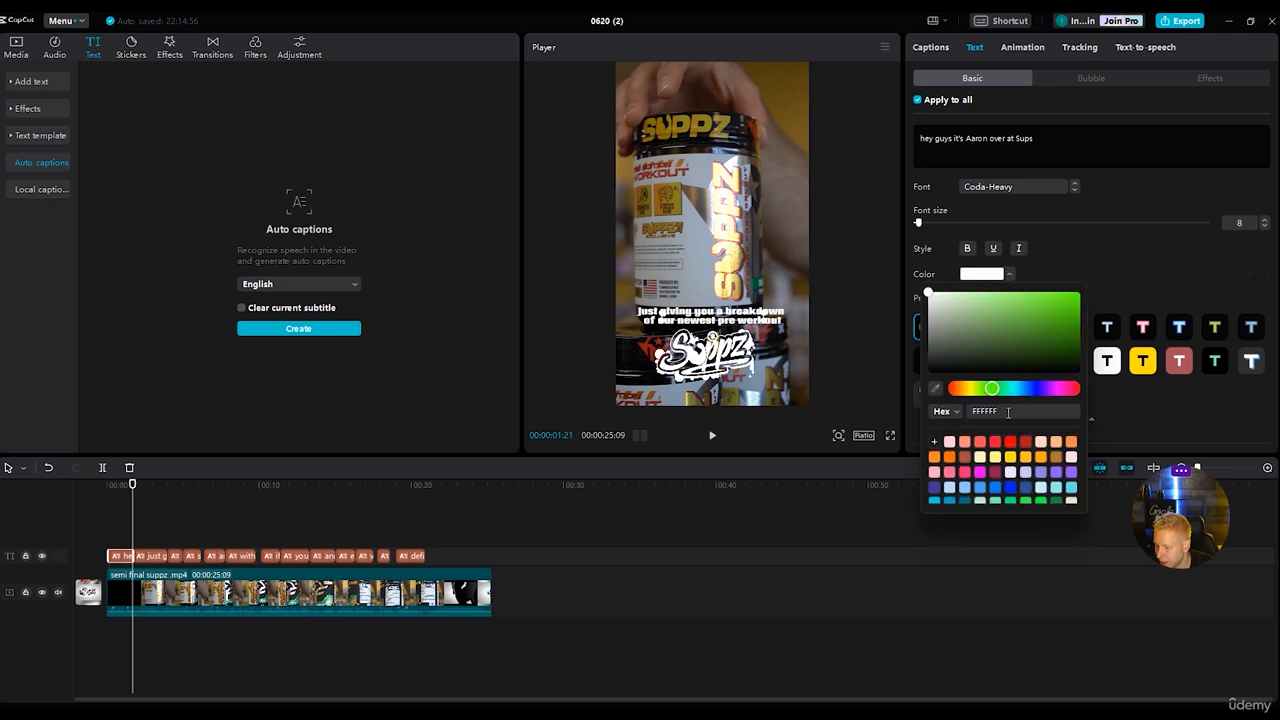
pyautogui.moveTo(1063, 310); pyautogui.dragTo(1137, 277)
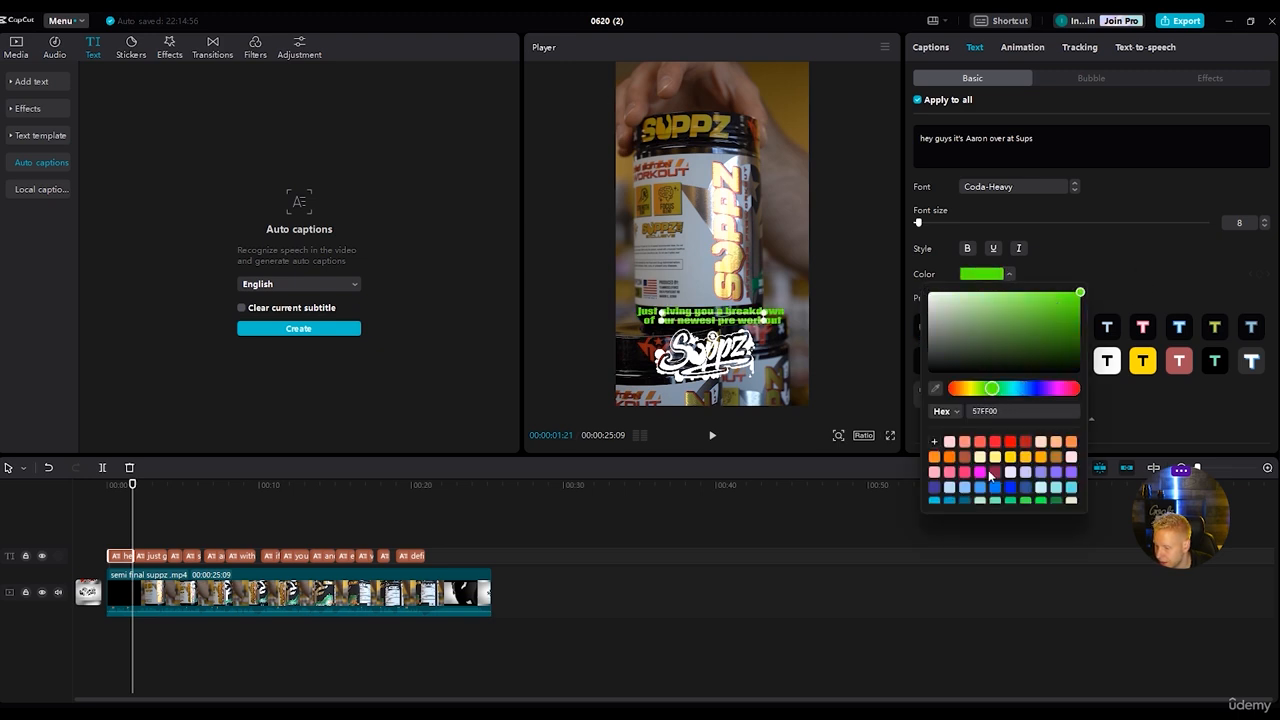
pyautogui.click(1011, 458)
pyautogui.scroll(-3, 1020, 490)
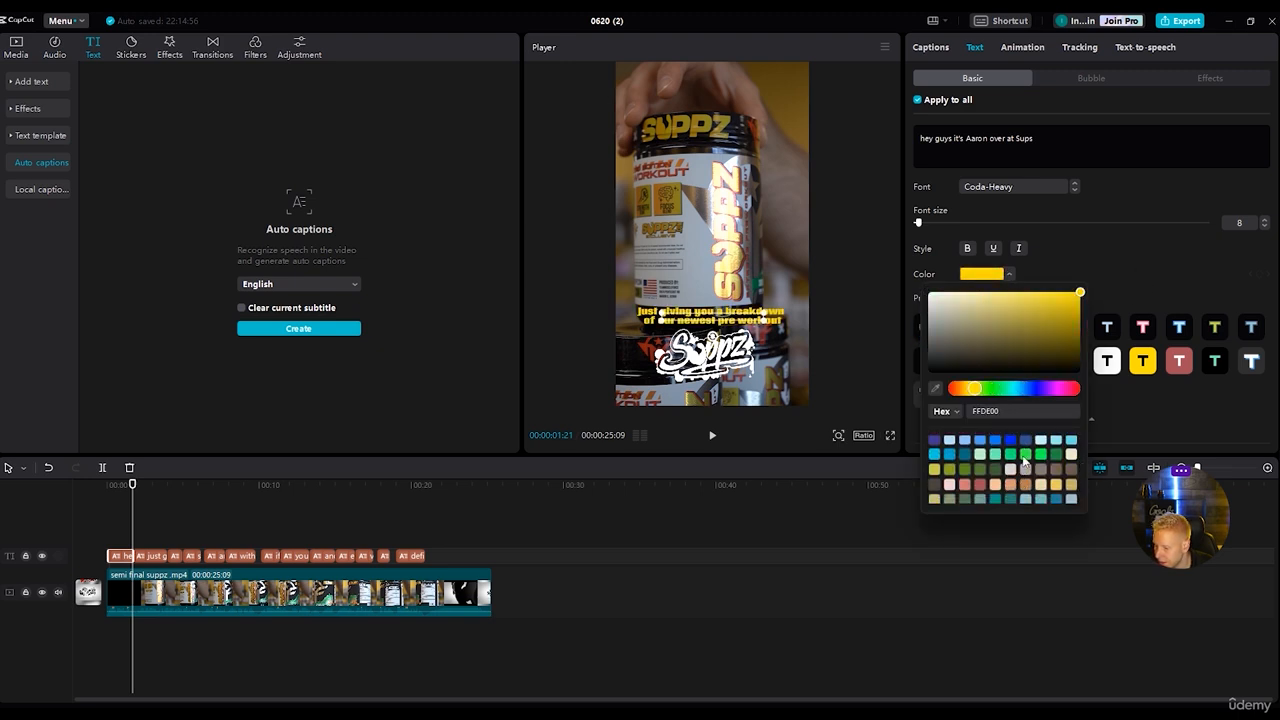
pyautogui.click(1024, 455)
pyautogui.click(950, 455)
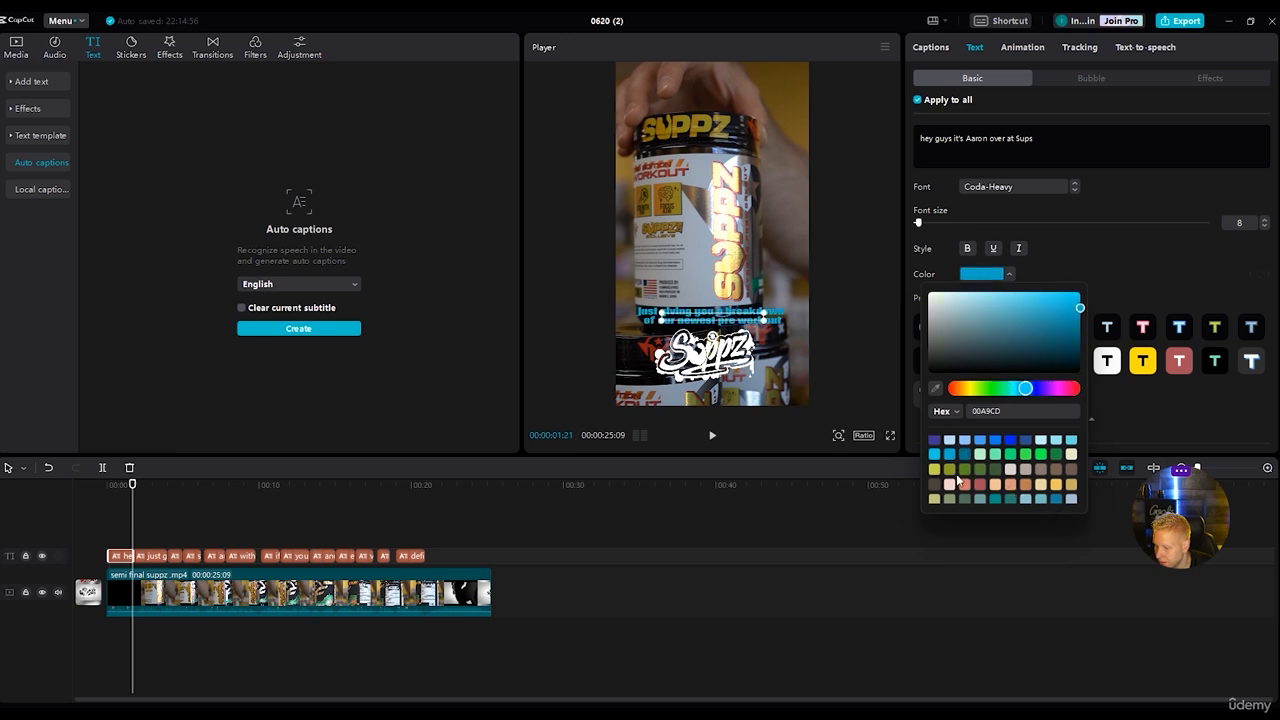
pyautogui.scroll(3, 1030, 477)
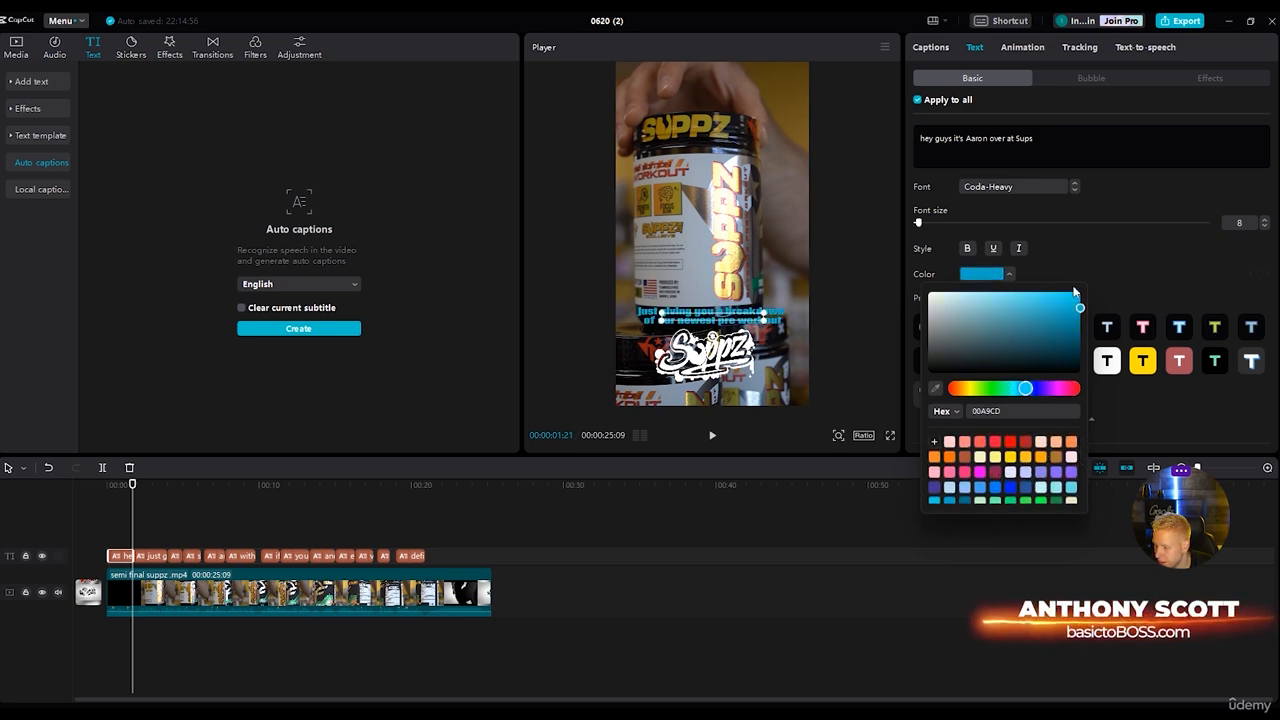
pyautogui.scroll(-3, 1010, 494)
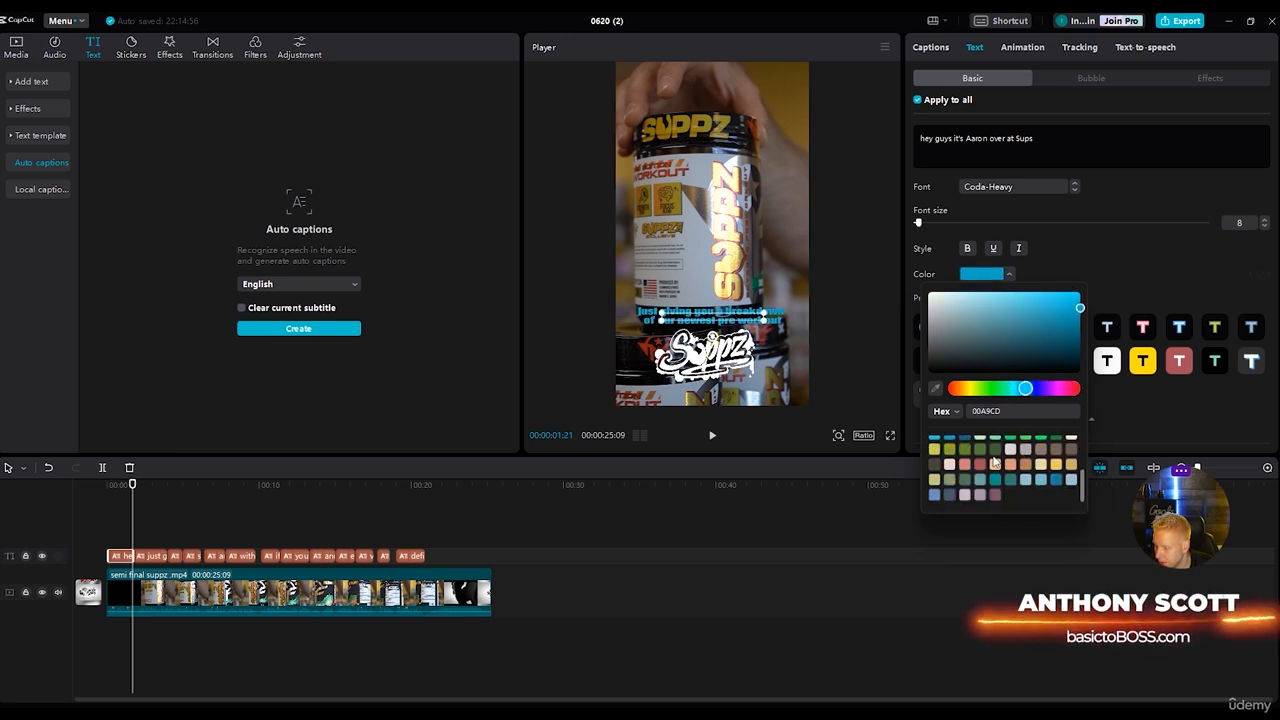
pyautogui.scroll(3, 1010, 494)
pyautogui.click(1010, 472)
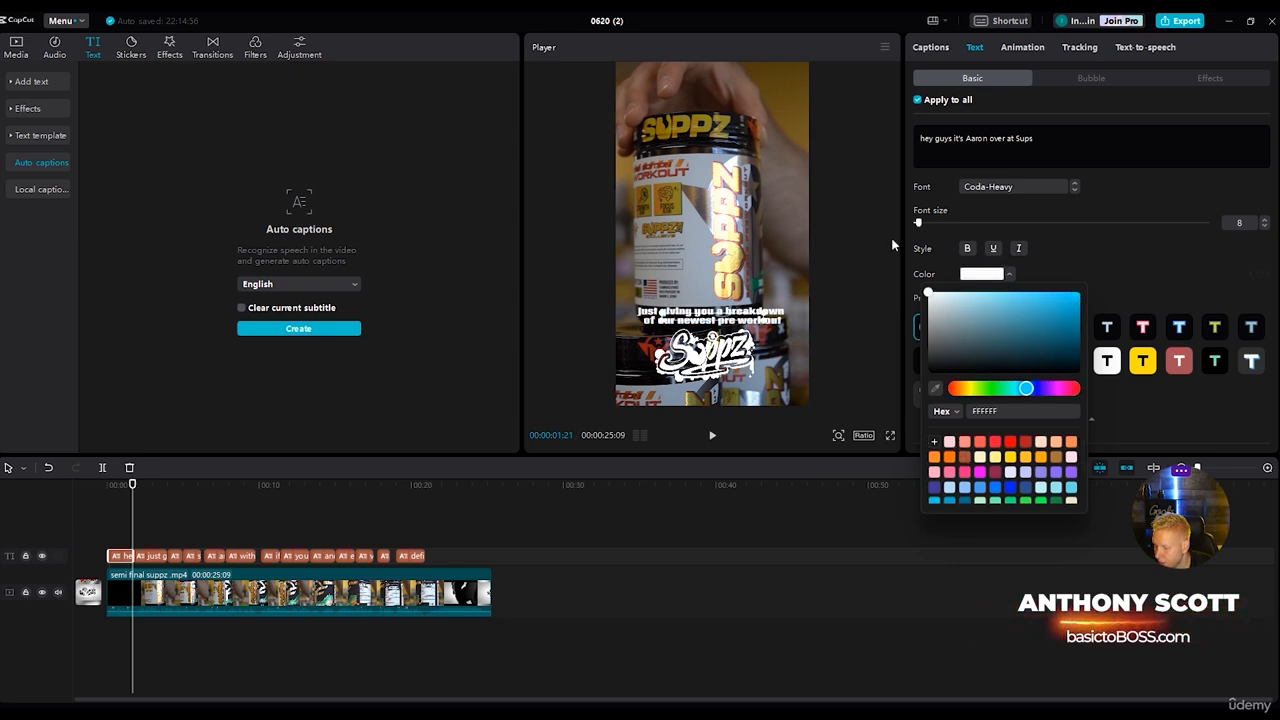
pyautogui.click(1134, 261)
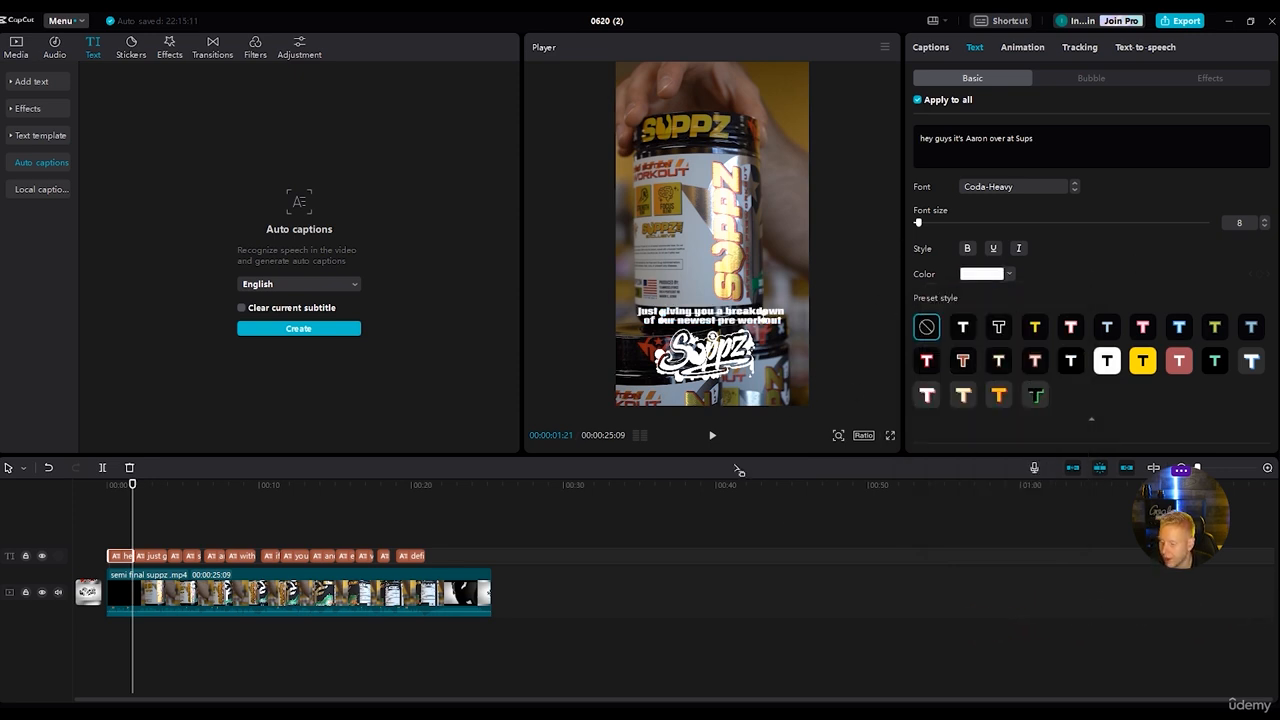
# Try the yellow preset style on all captions and apply the white preset style instead.
pyautogui.click(1035, 326)
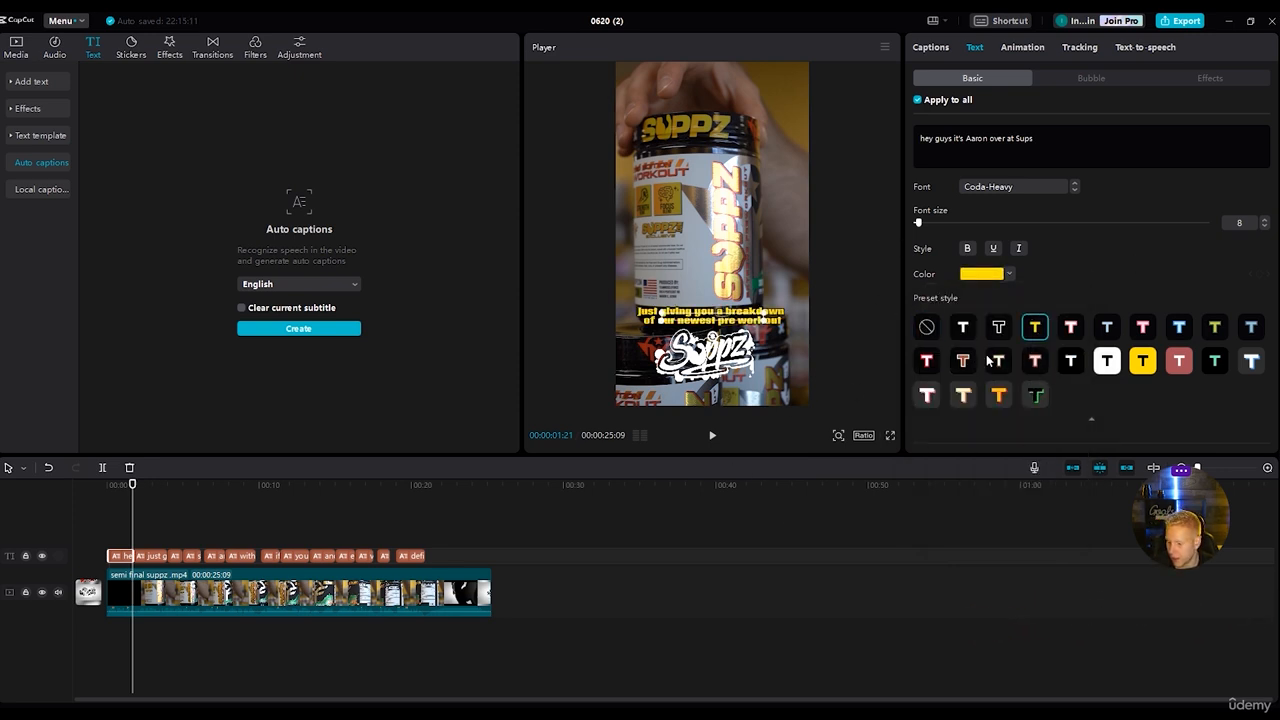
pyautogui.click(963, 328)
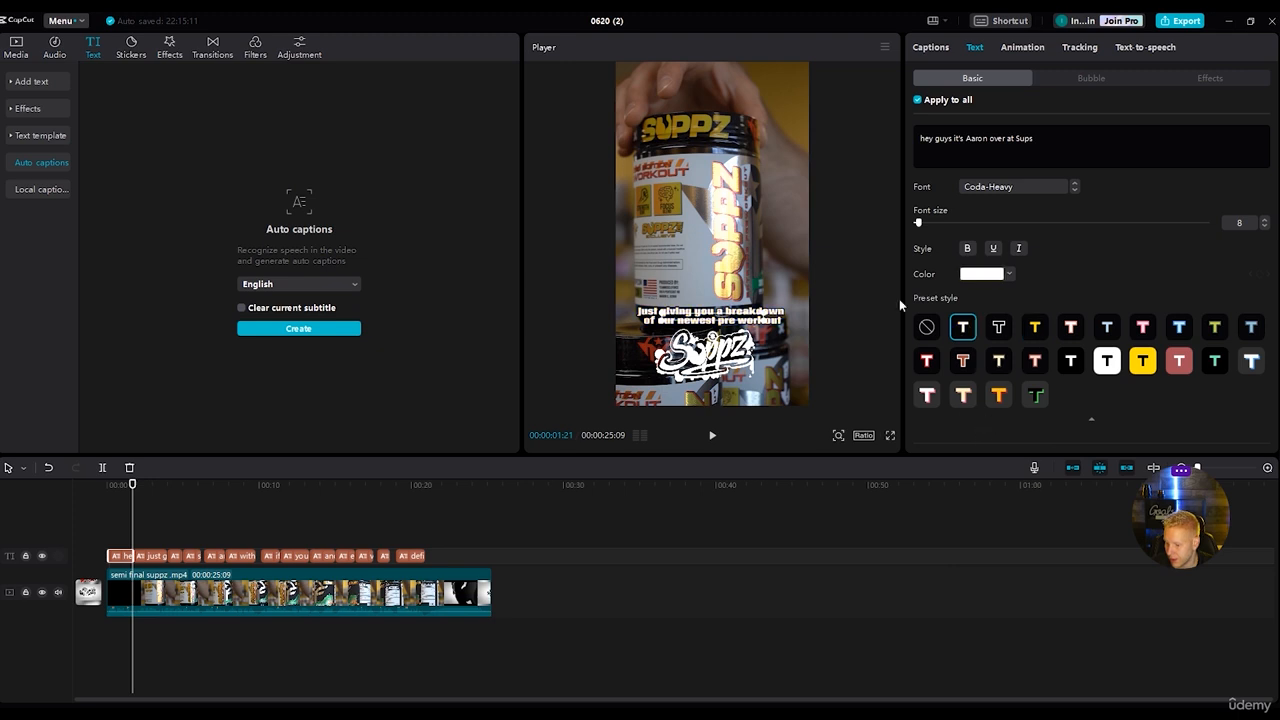
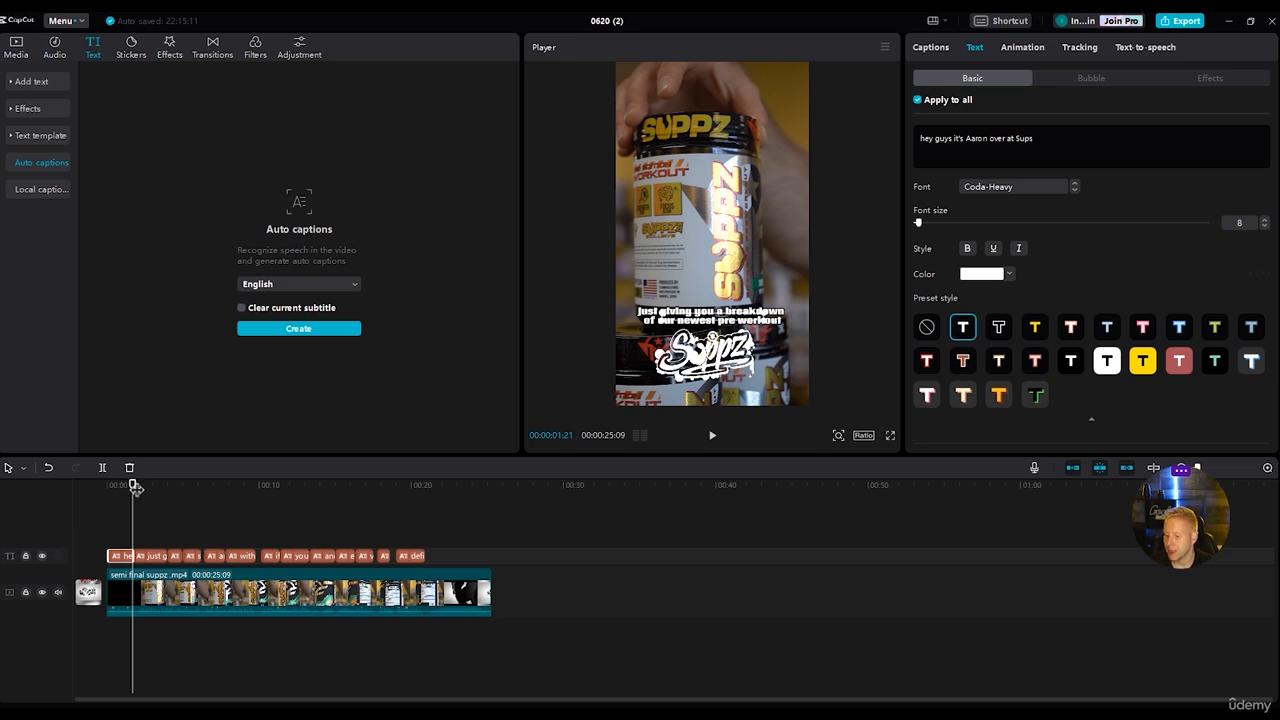
# Play the opening seconds of the reel and capitalise the first caption's opening word as "Hey".
pyautogui.moveTo(131, 484); pyautogui.dragTo(107, 478)
pyautogui.press('space')
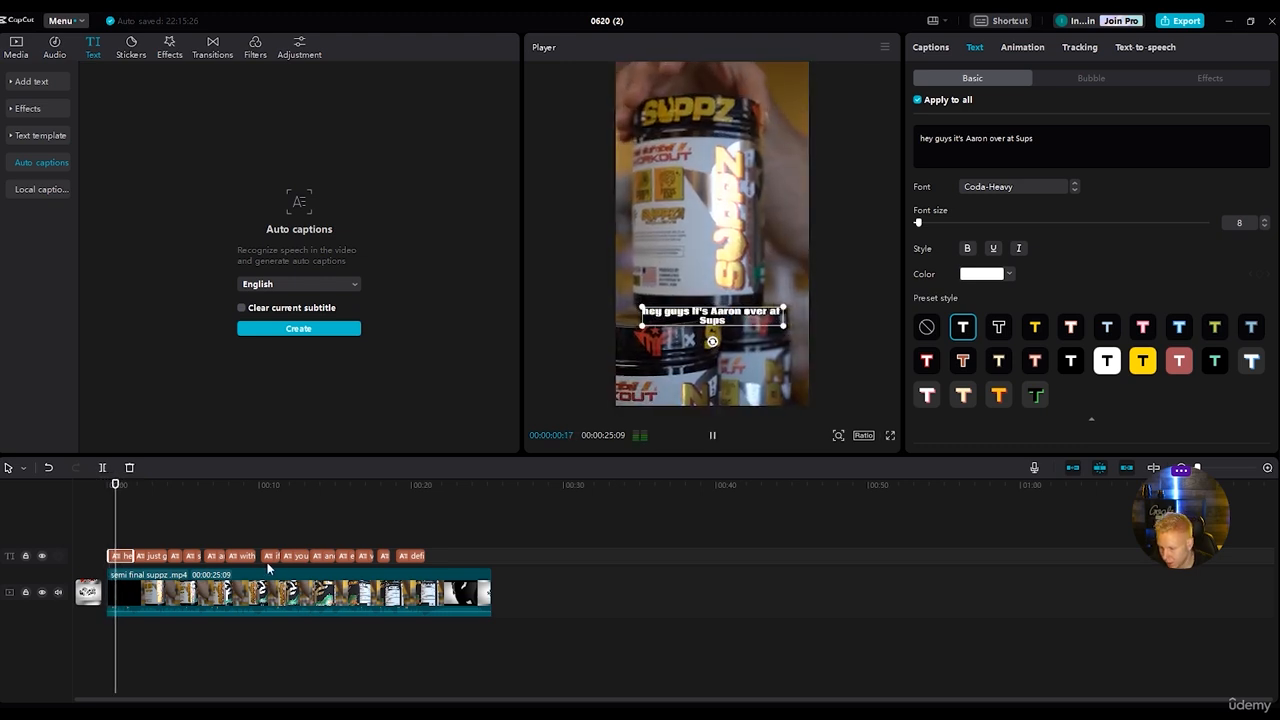
pyautogui.press('space')
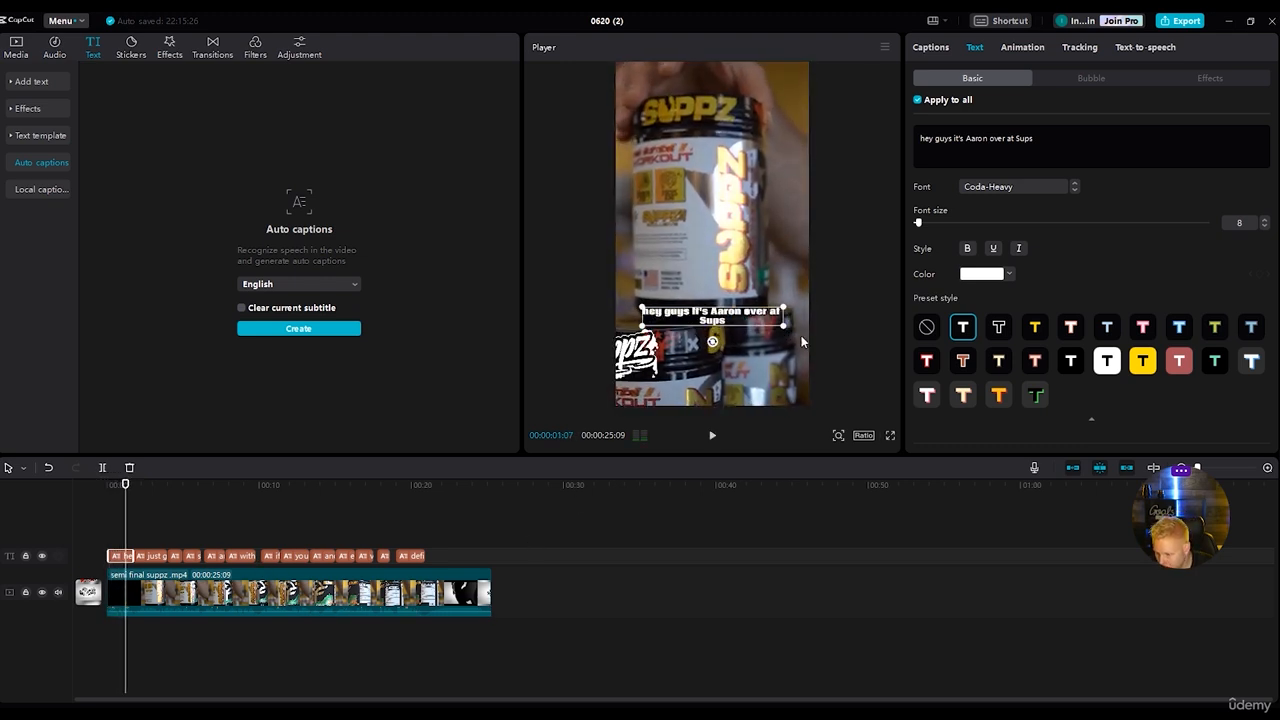
pyautogui.click(922, 140)
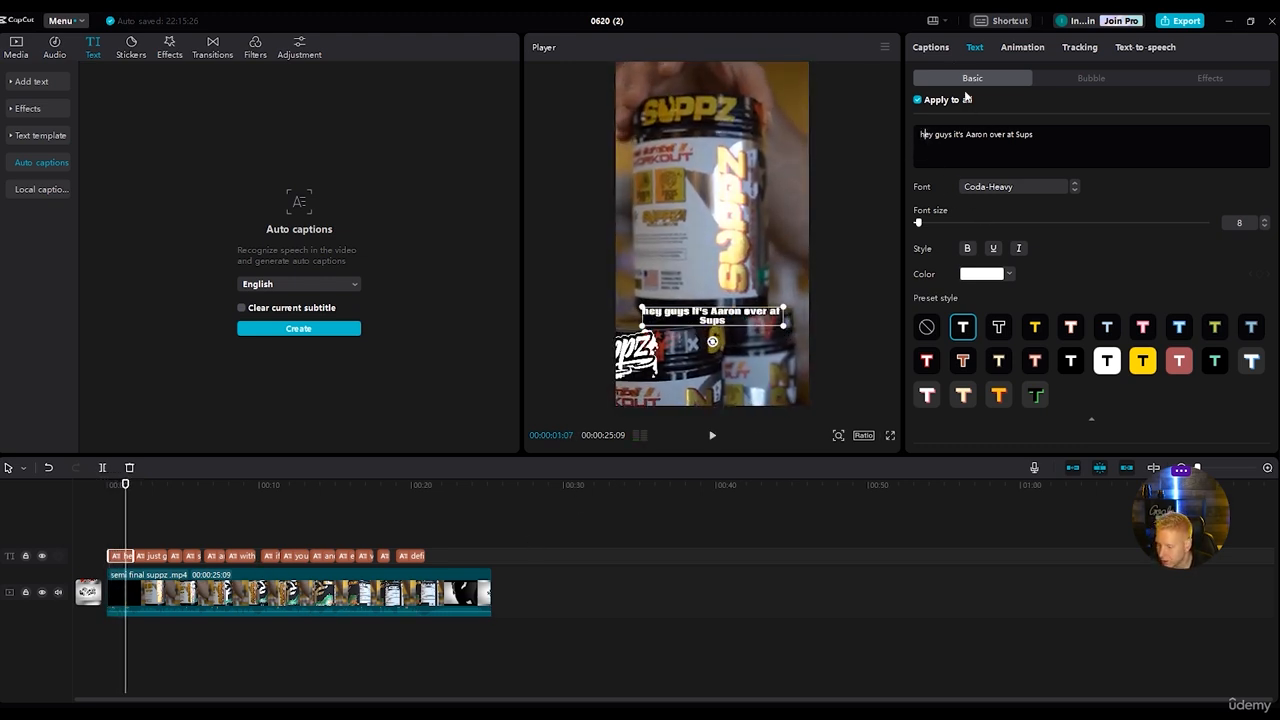
pyautogui.press('BackSpace')
pyautogui.write('H')
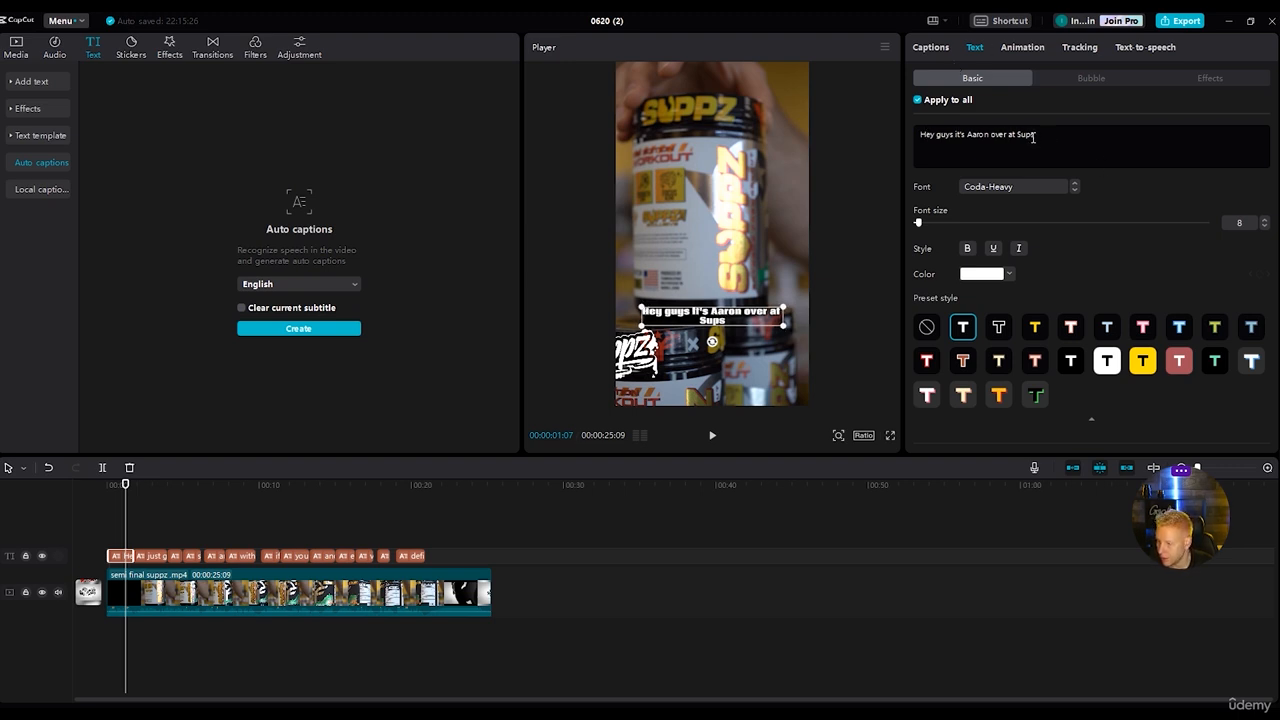
# Correct the misheard brand name "Sups" at the end of the first caption to "SUPPZ".
pyautogui.press('BackSpace')
pyautogui.press('BackSpace')
pyautogui.write('PZ')
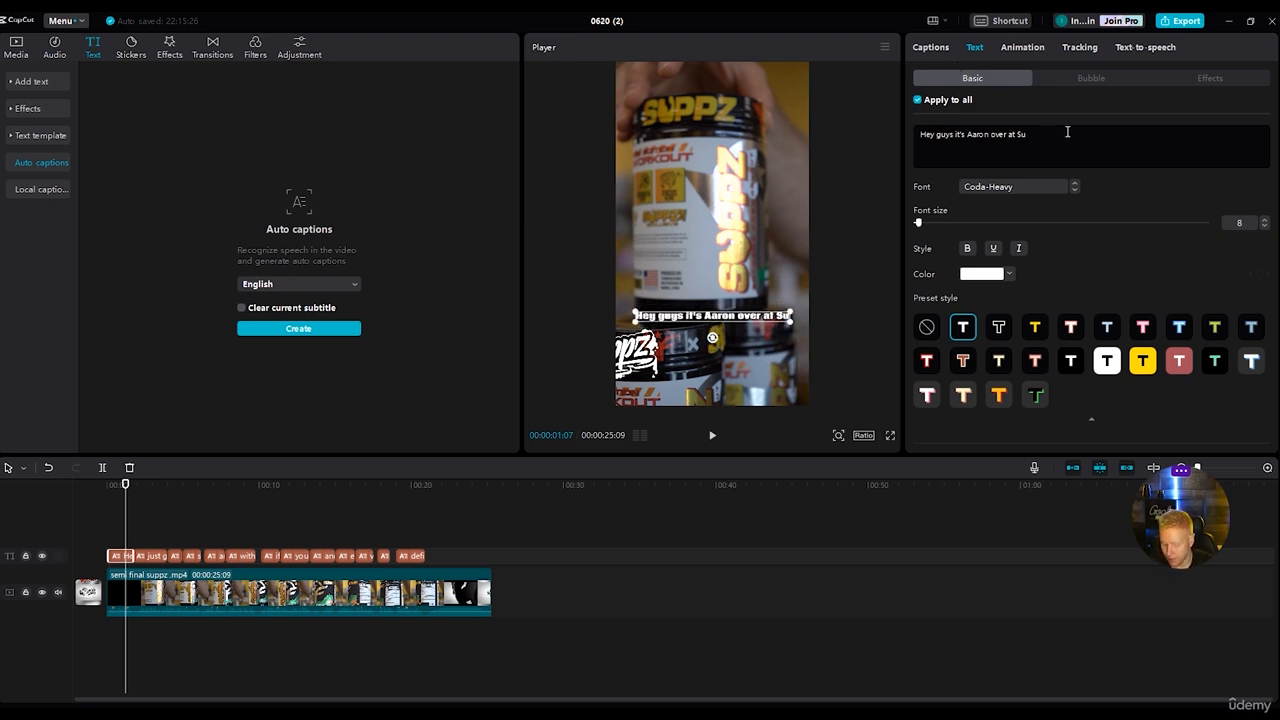
pyautogui.press('BackSpace')
pyautogui.press('BackSpace')
pyautogui.press('BackSpace')
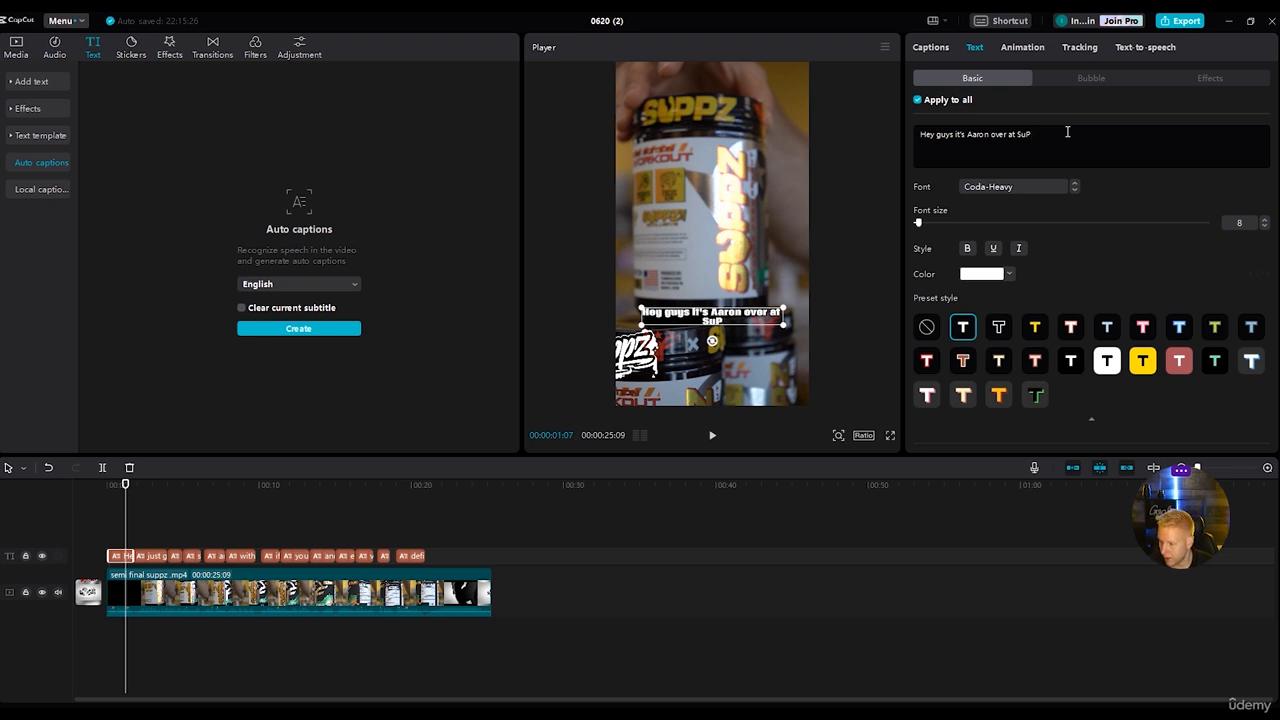
pyautogui.write('UPPZ')
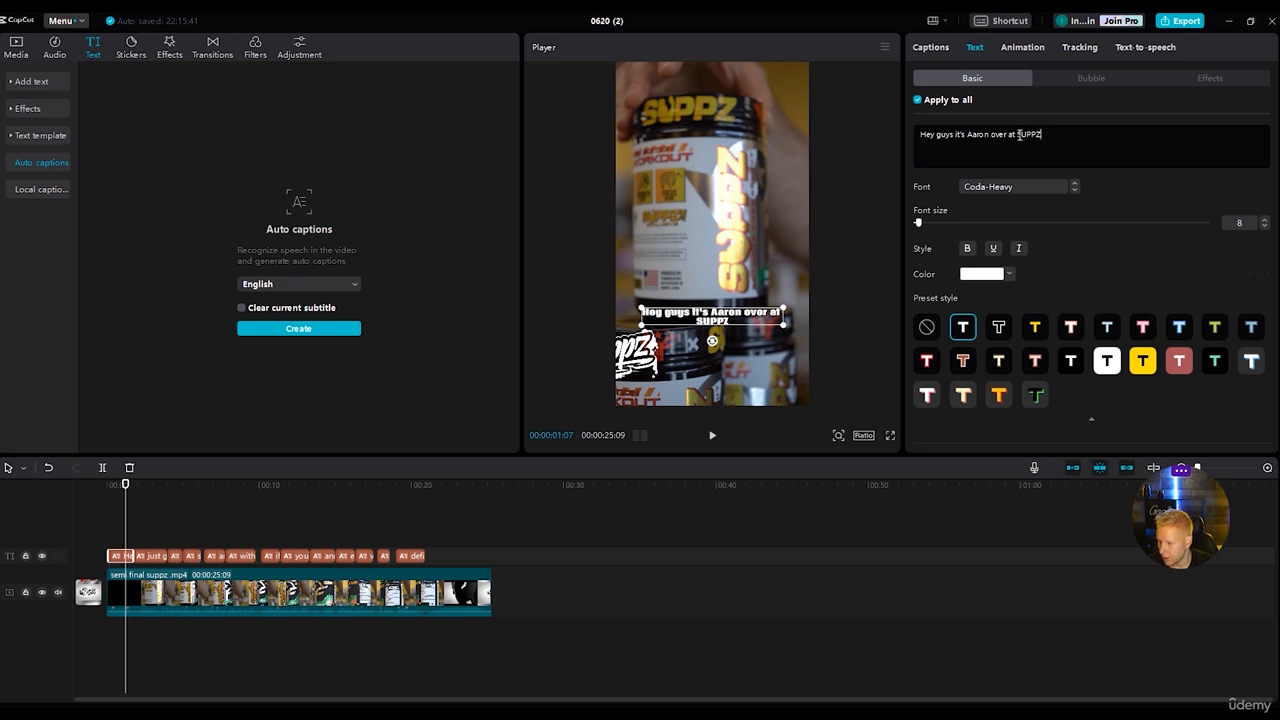
# Colour only the word "SUPPZ" in the first caption yellow FFDE00 and play the reel from the start.
pyautogui.moveTo(1052, 133); pyautogui.dragTo(1017, 133)
pyautogui.click(991, 279)
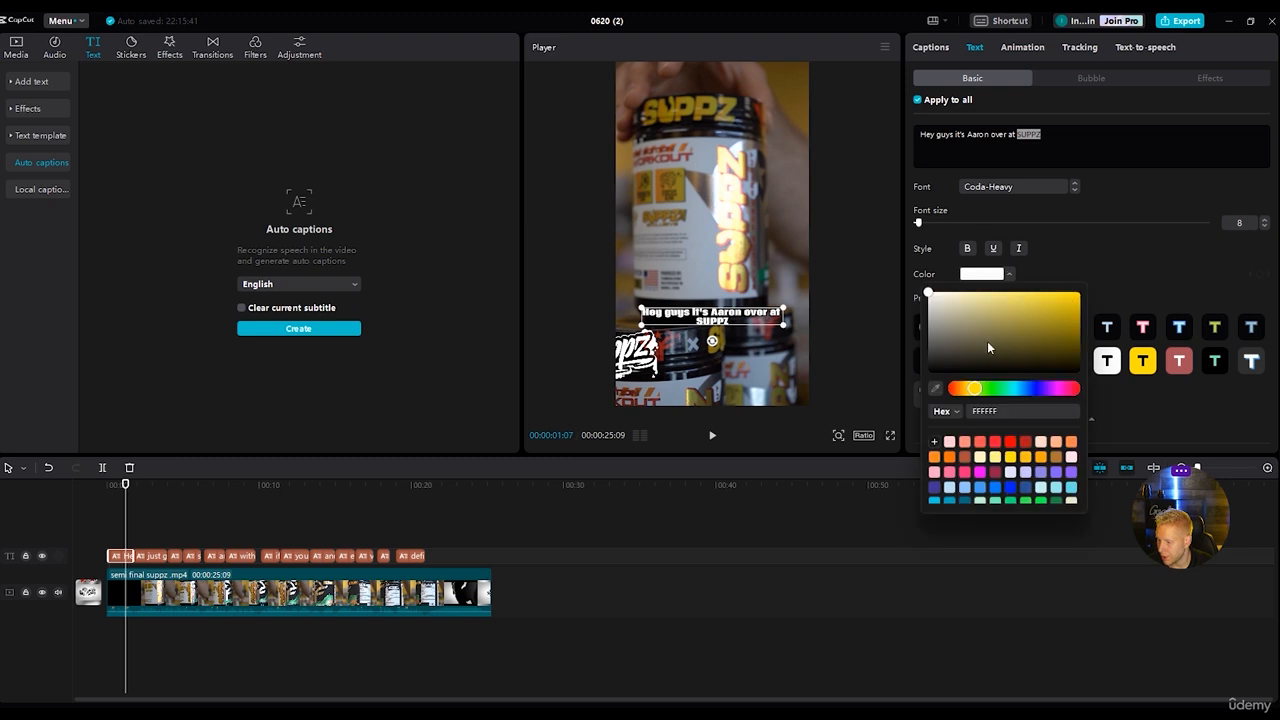
pyautogui.scroll(3, 1015, 465)
pyautogui.click(995, 456)
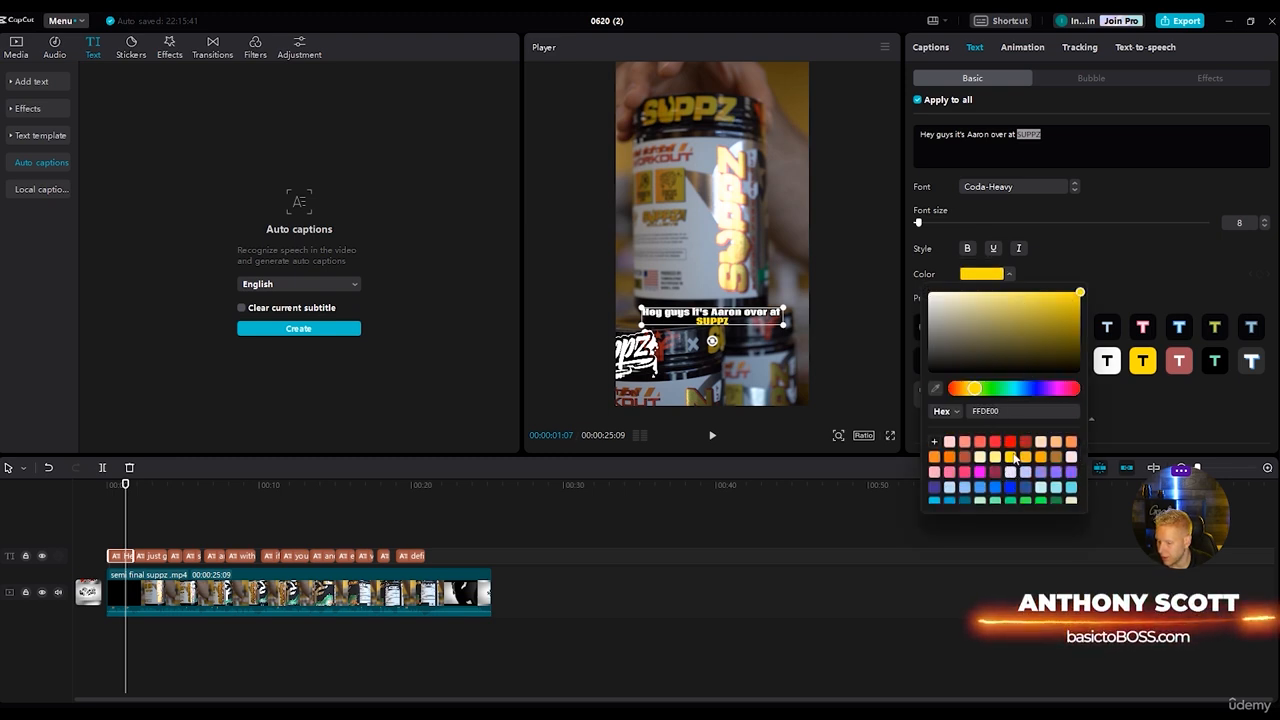
pyautogui.click(1121, 264)
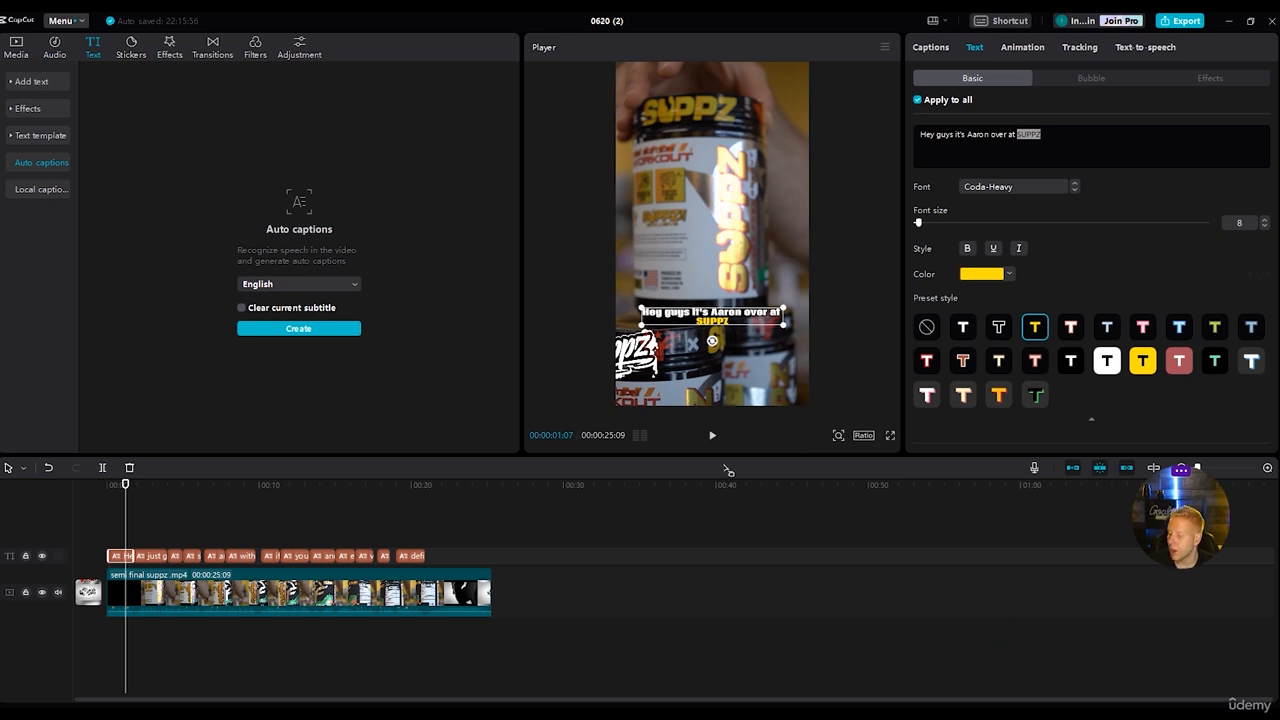
pyautogui.moveTo(126, 485); pyautogui.dragTo(108, 485)
pyautogui.press('space')
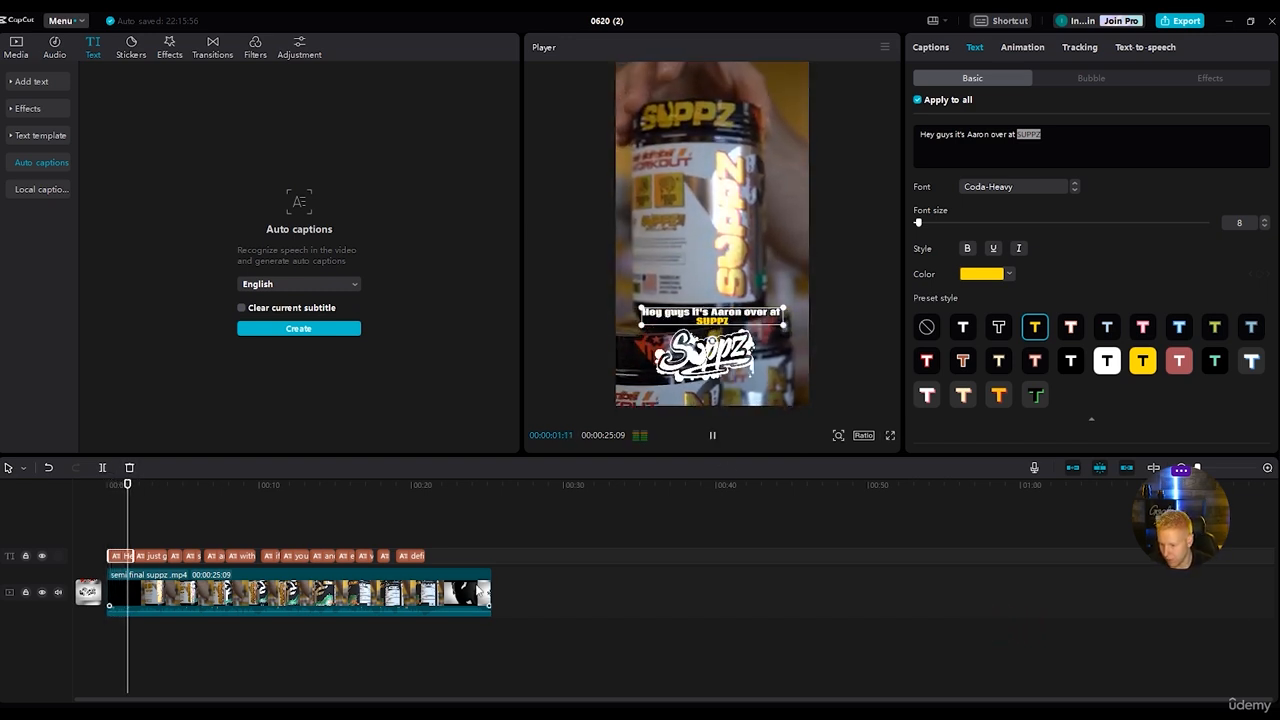
pyautogui.press('space')
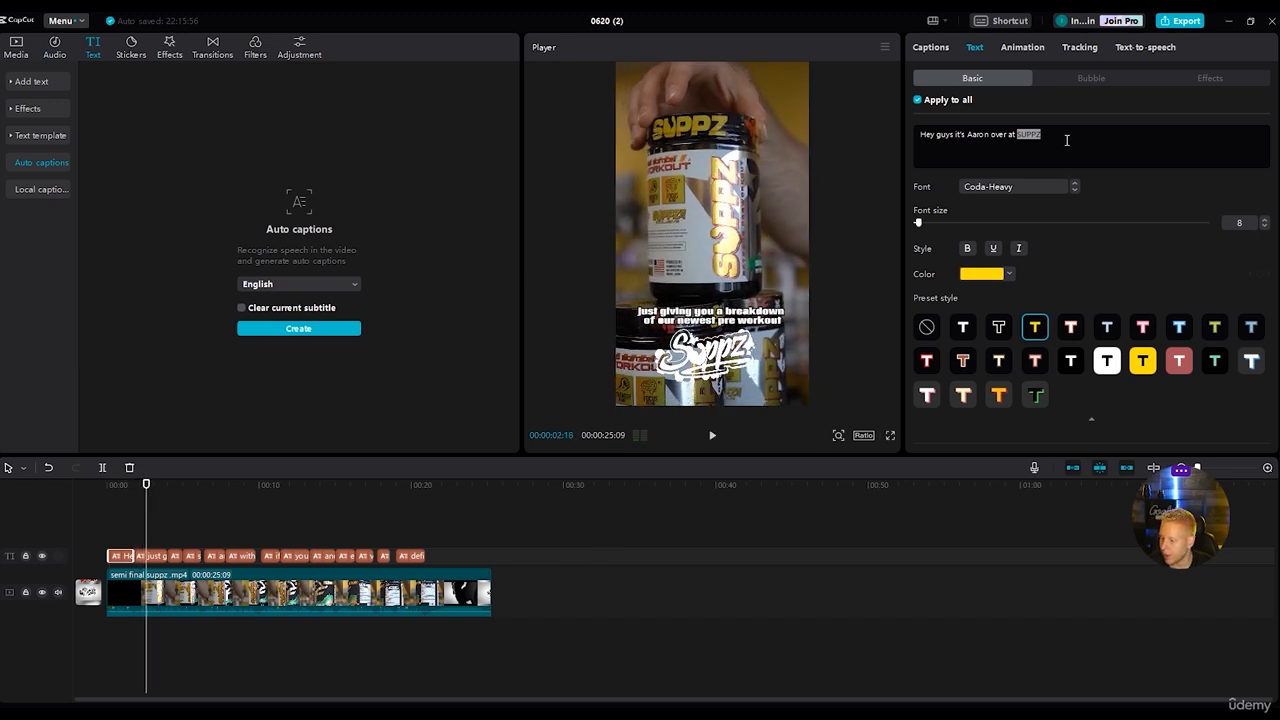
# Colour the phrase "of our newest pre workout" in the second caption yellow and play that part back.
pyautogui.click(149, 557)
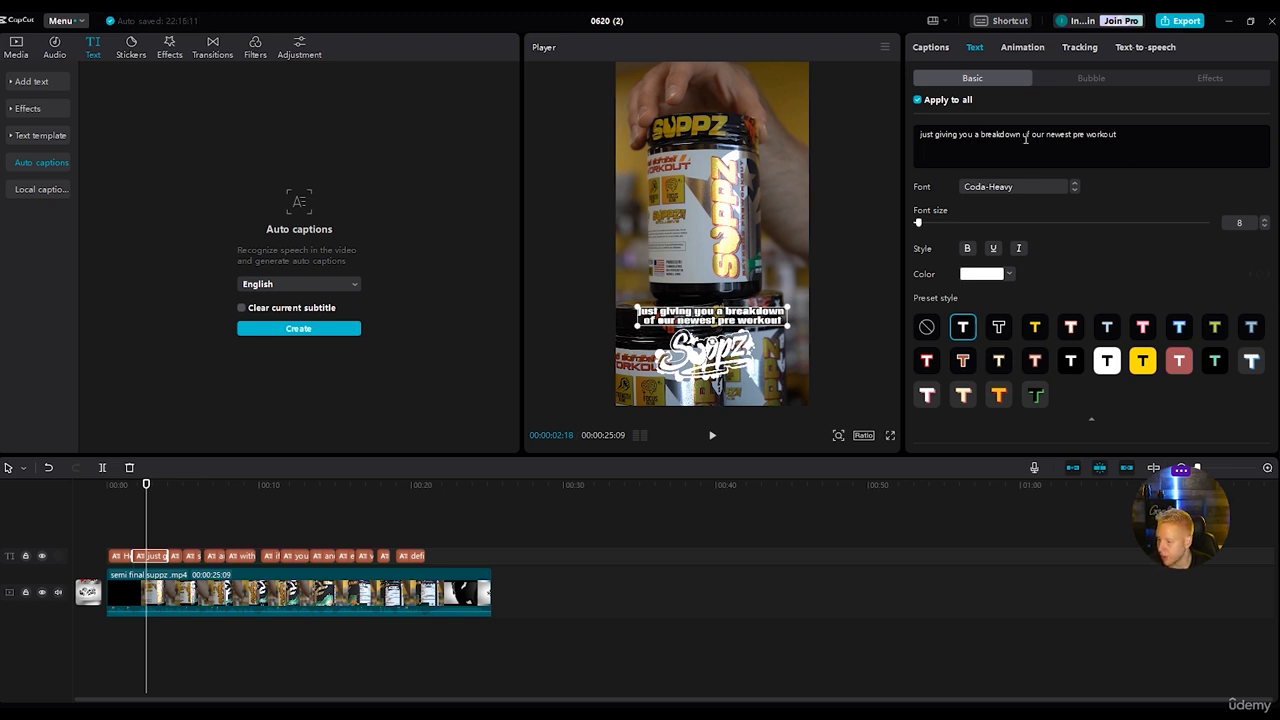
pyautogui.moveTo(1022, 135); pyautogui.dragTo(1117, 135)
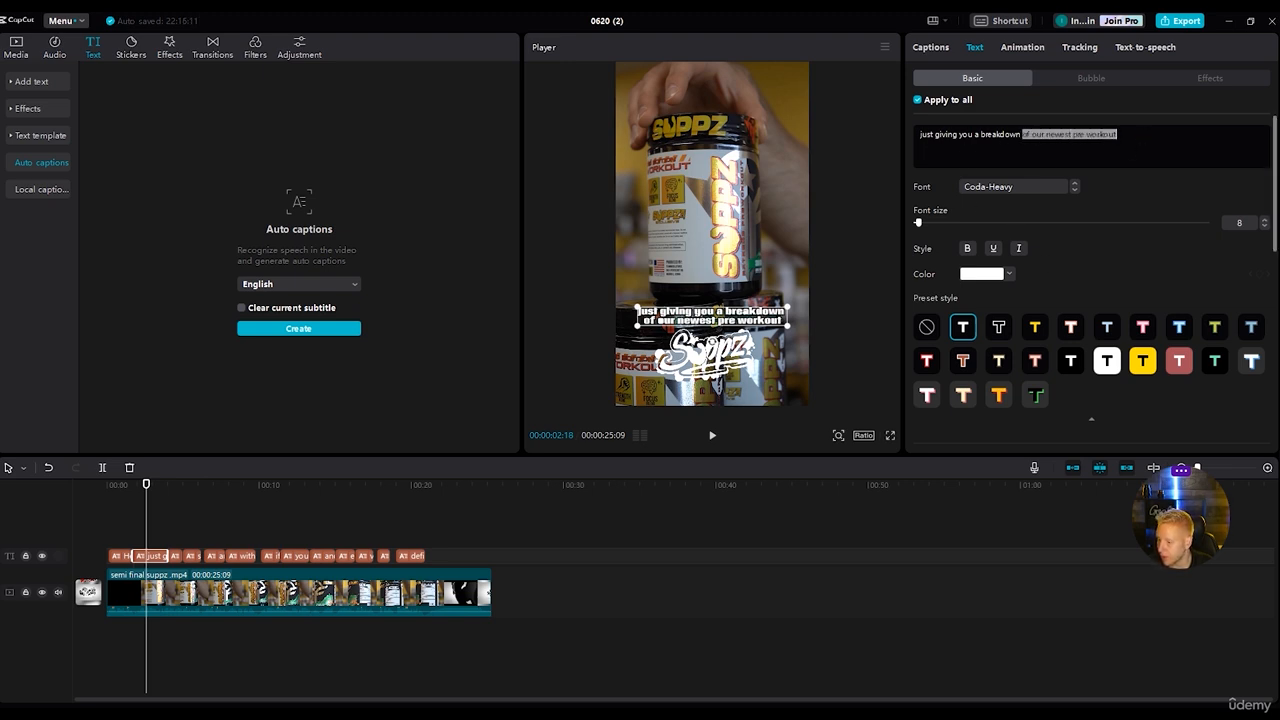
pyautogui.click(992, 275)
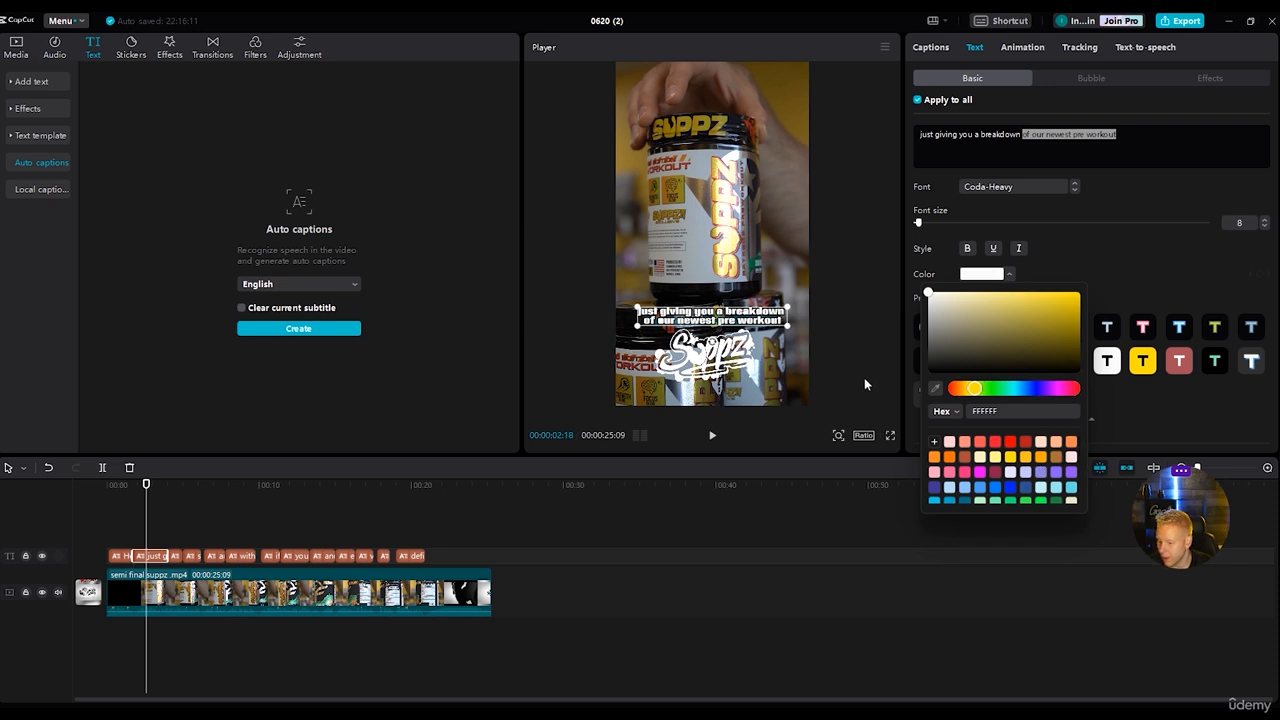
pyautogui.click(1013, 459)
pyautogui.click(808, 605)
pyautogui.moveTo(491, 486); pyautogui.dragTo(135, 492)
pyautogui.press('space')
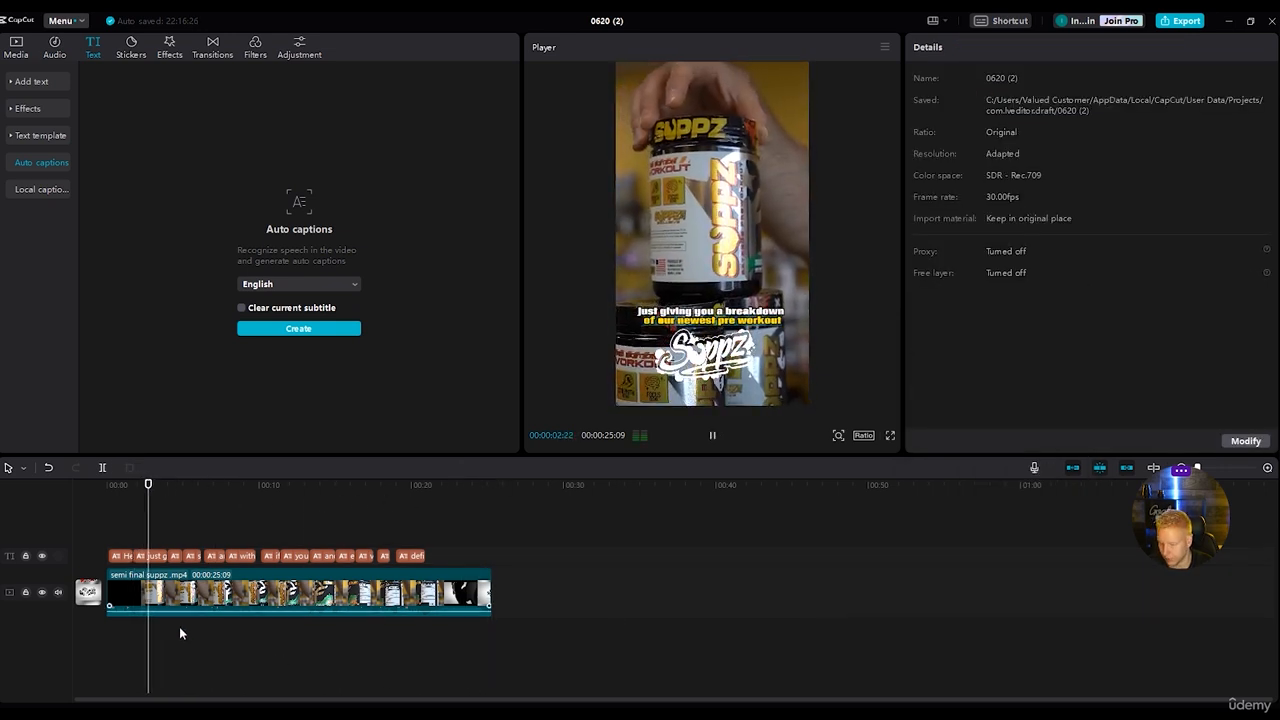
pyautogui.press('space')
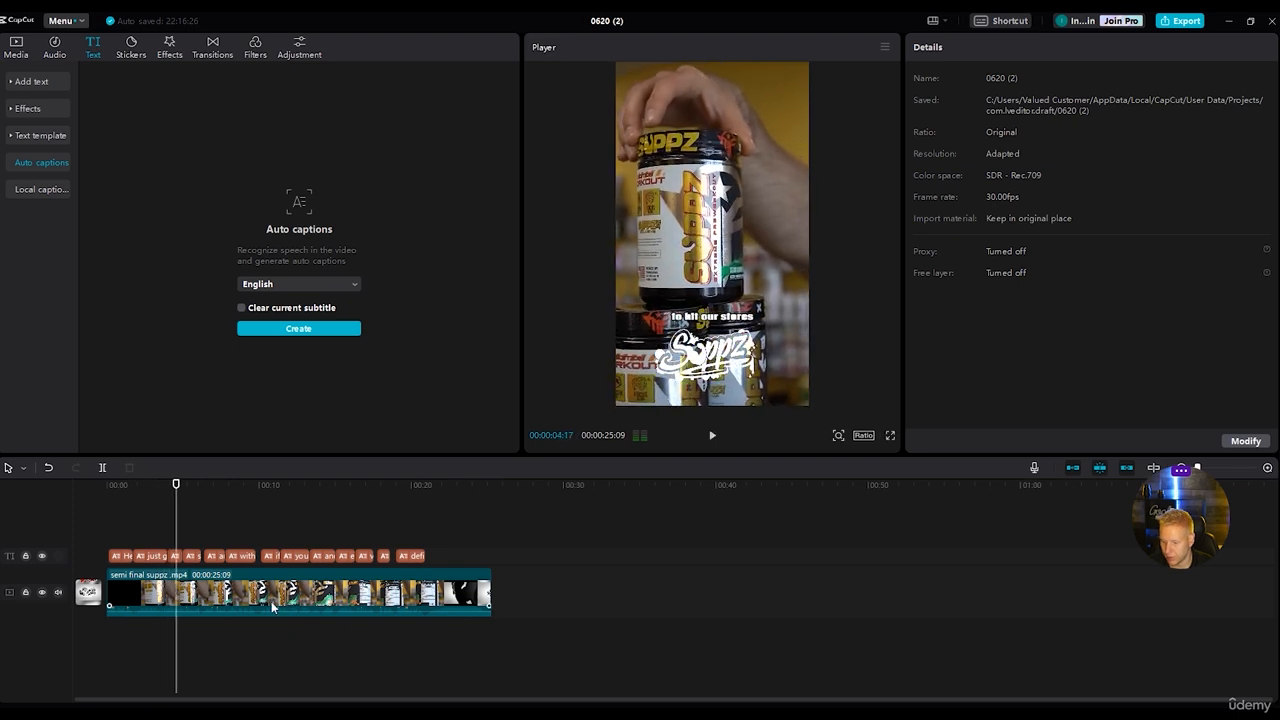
# Give the word "stores" in the third caption the orange-yellow colour FFBF17 and font size 11.
pyautogui.click(176, 560)
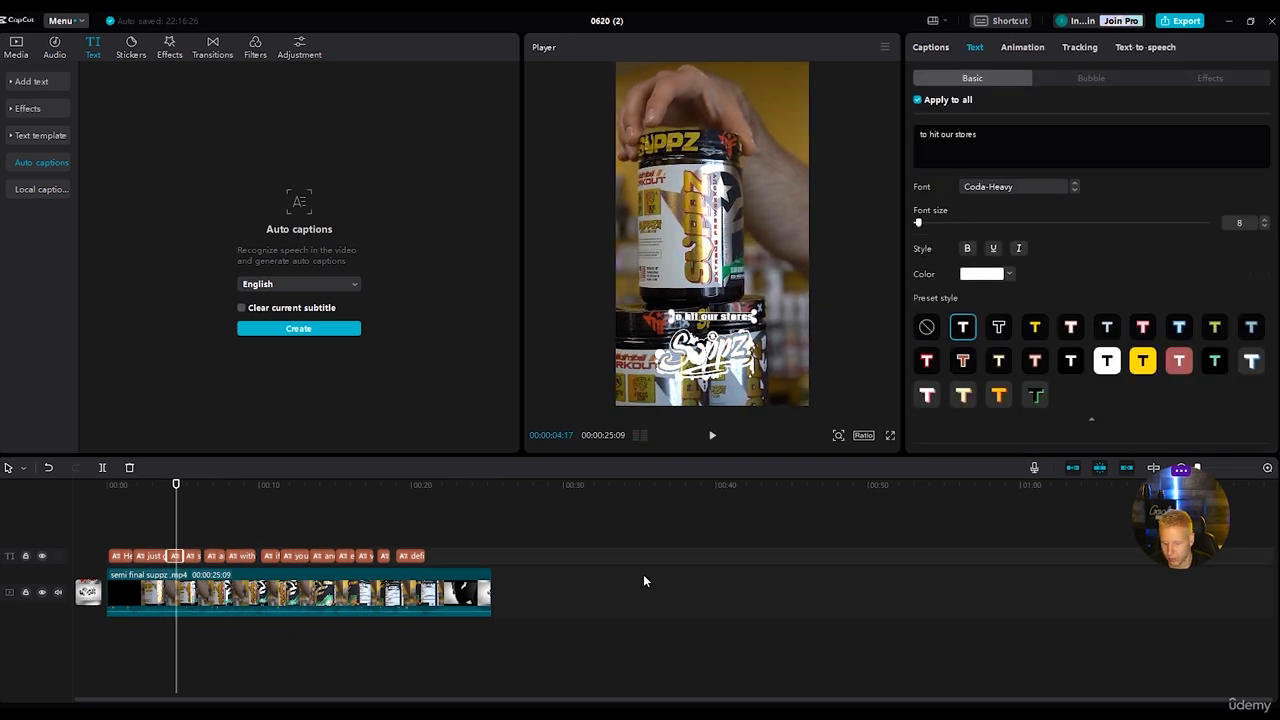
pyautogui.doubleClick(956, 134)
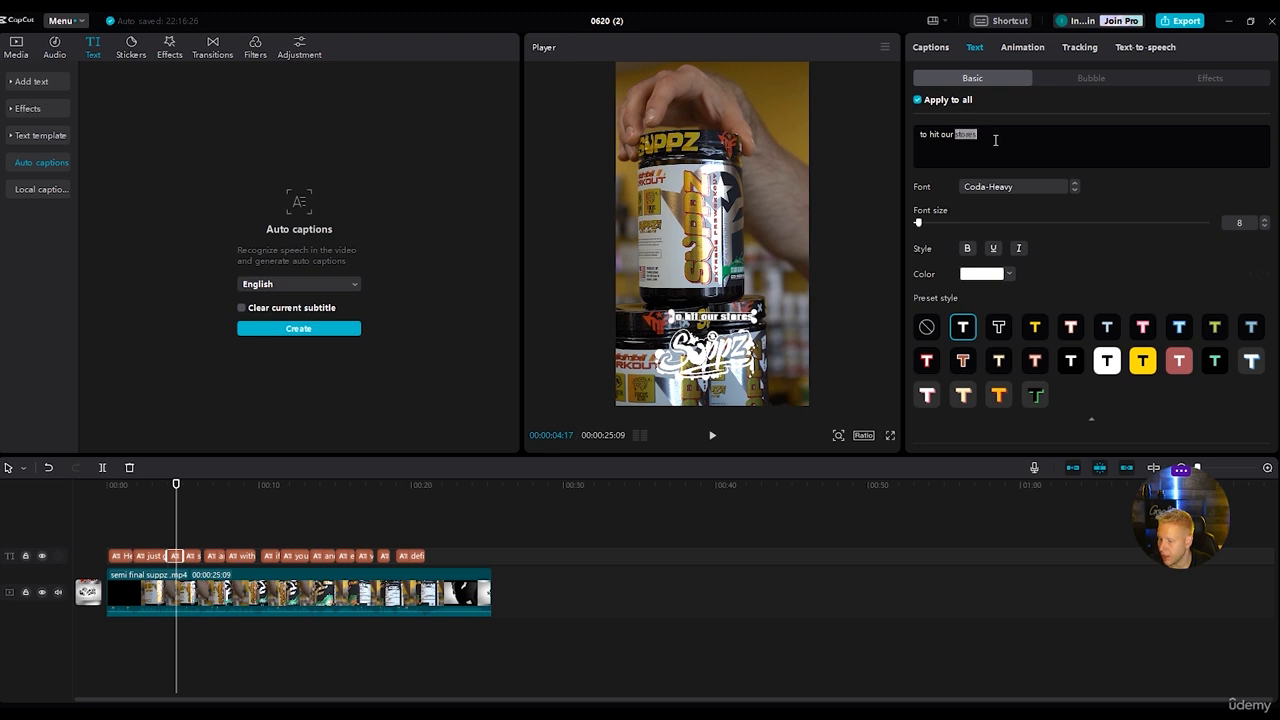
pyautogui.click(985, 275)
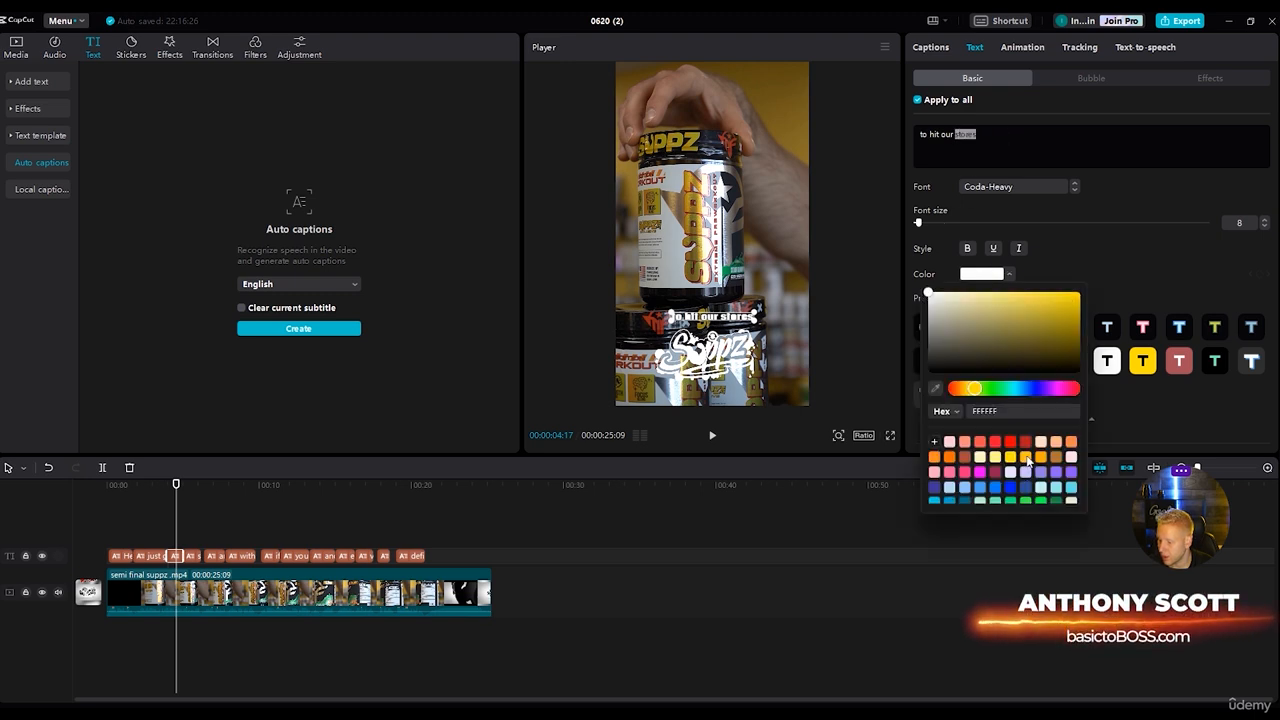
pyautogui.click(1067, 292)
pyautogui.click(1110, 233)
pyautogui.moveTo(918, 223); pyautogui.dragTo(920, 223)
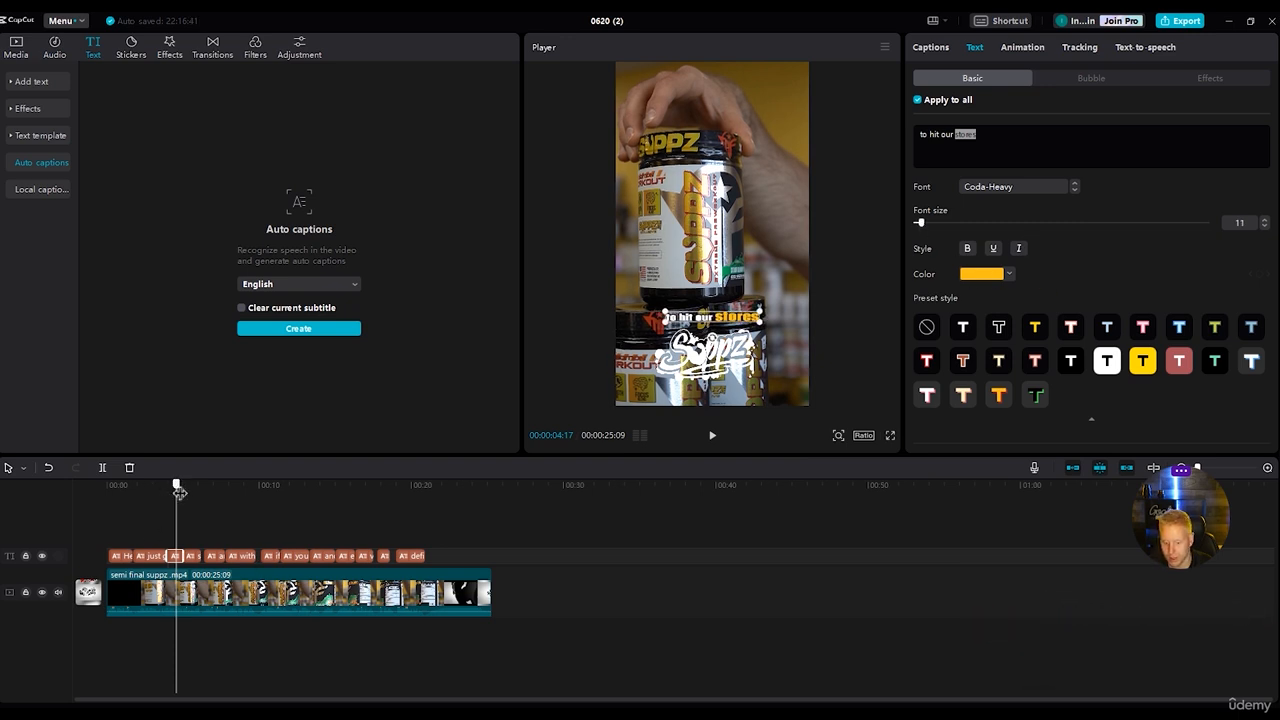
# Set the font size of "of our newest pre workout" in the second caption to 9.
pyautogui.moveTo(176, 486); pyautogui.dragTo(157, 486)
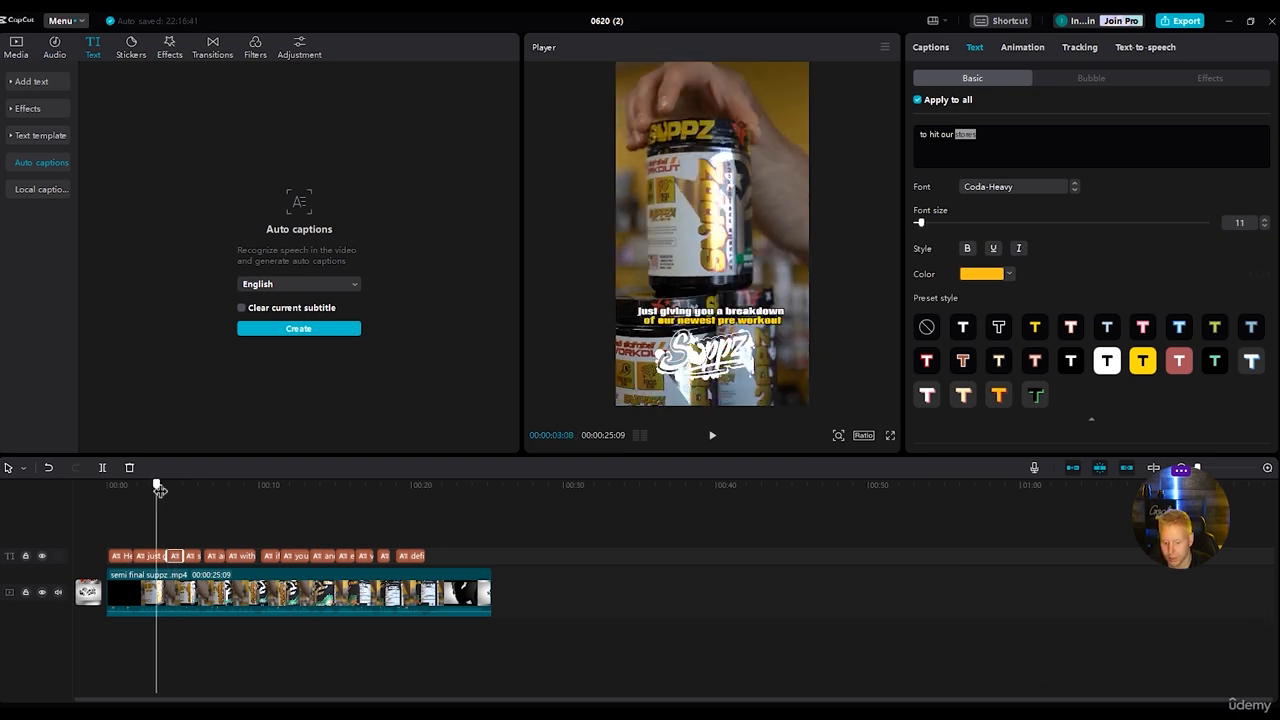
pyautogui.click(160, 557)
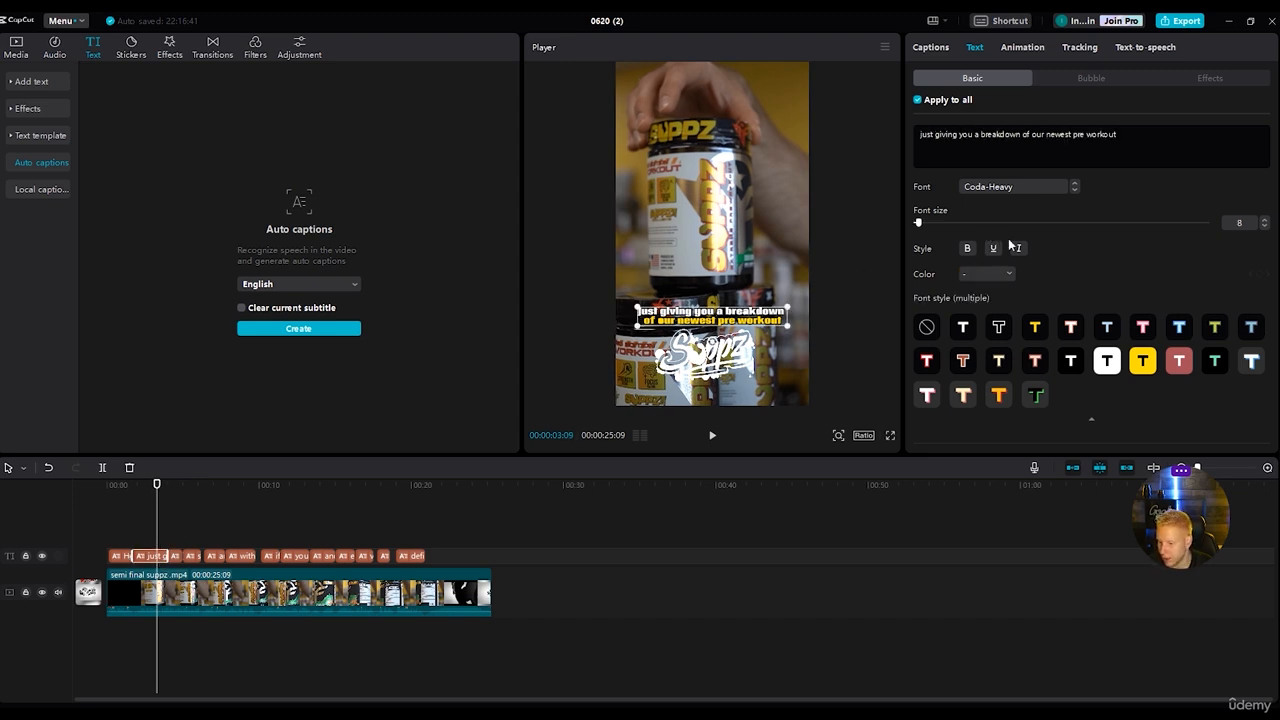
pyautogui.moveTo(1025, 133); pyautogui.dragTo(1126, 141)
pyautogui.moveTo(918, 224); pyautogui.dragTo(919, 224)
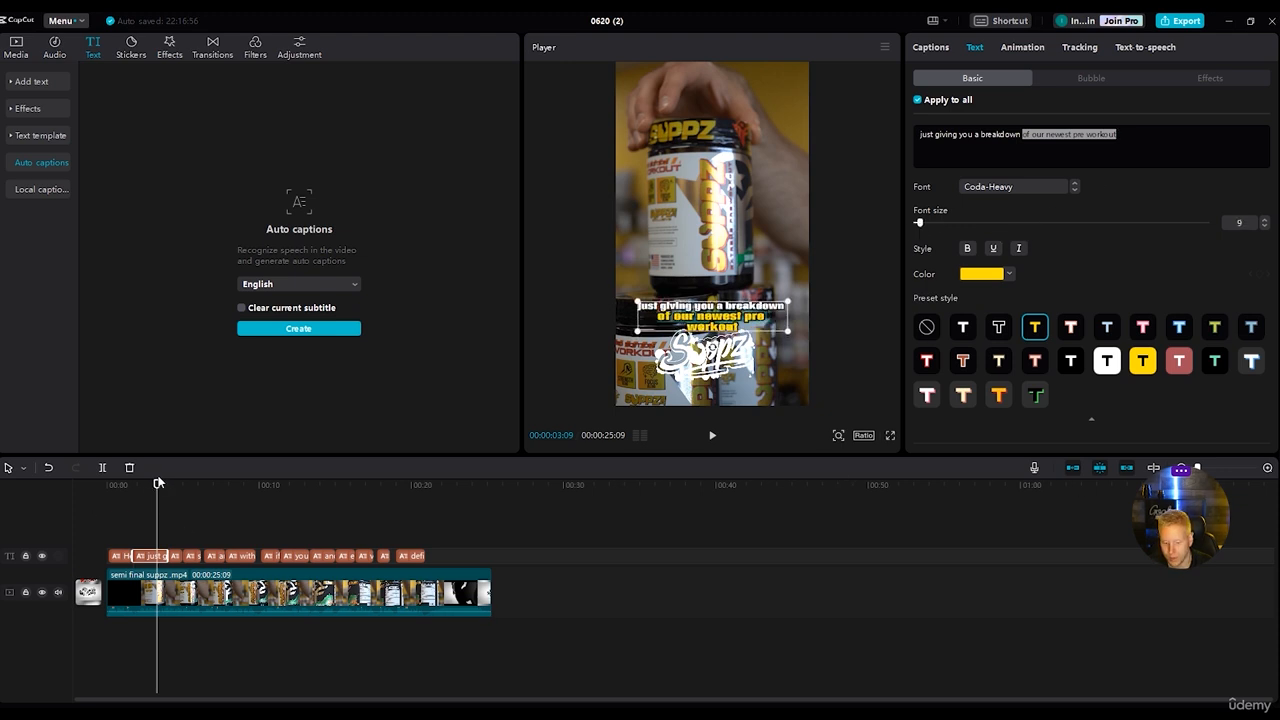
# Enlarge the word "SUPPZ" in the first caption to font size 11 and play back the captions.
pyautogui.moveTo(157, 493); pyautogui.dragTo(119, 487)
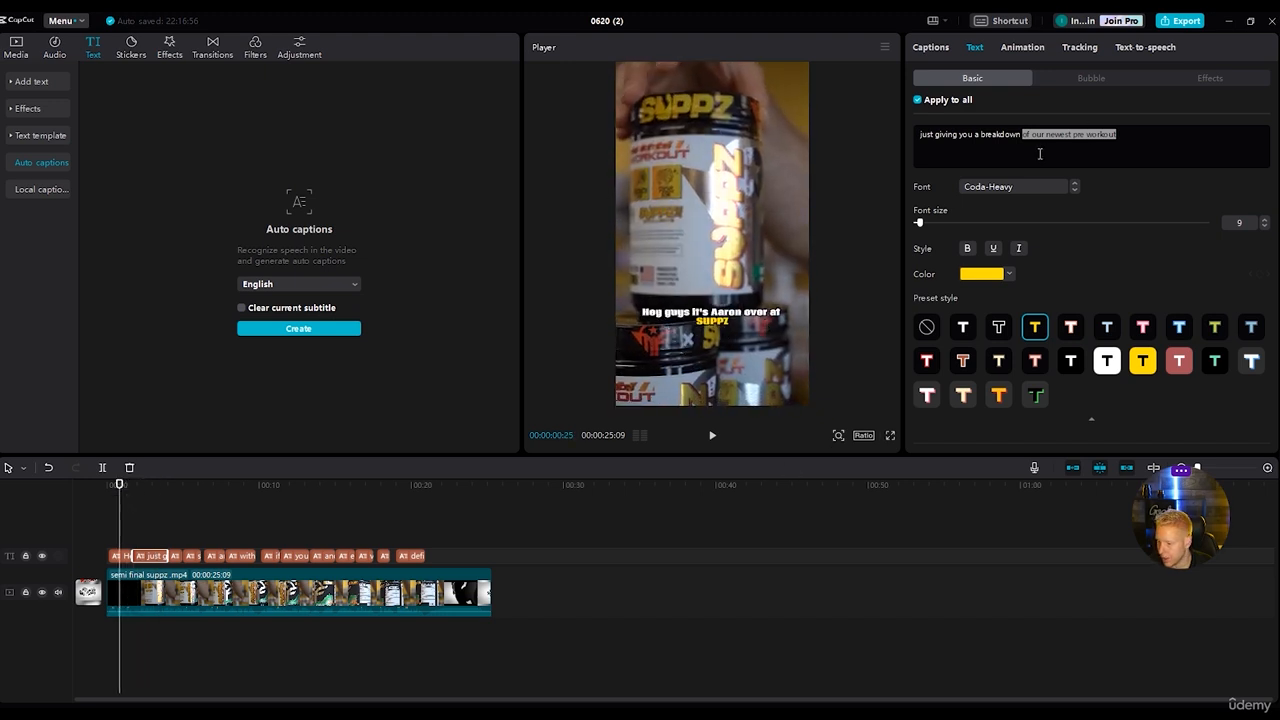
pyautogui.click(123, 558)
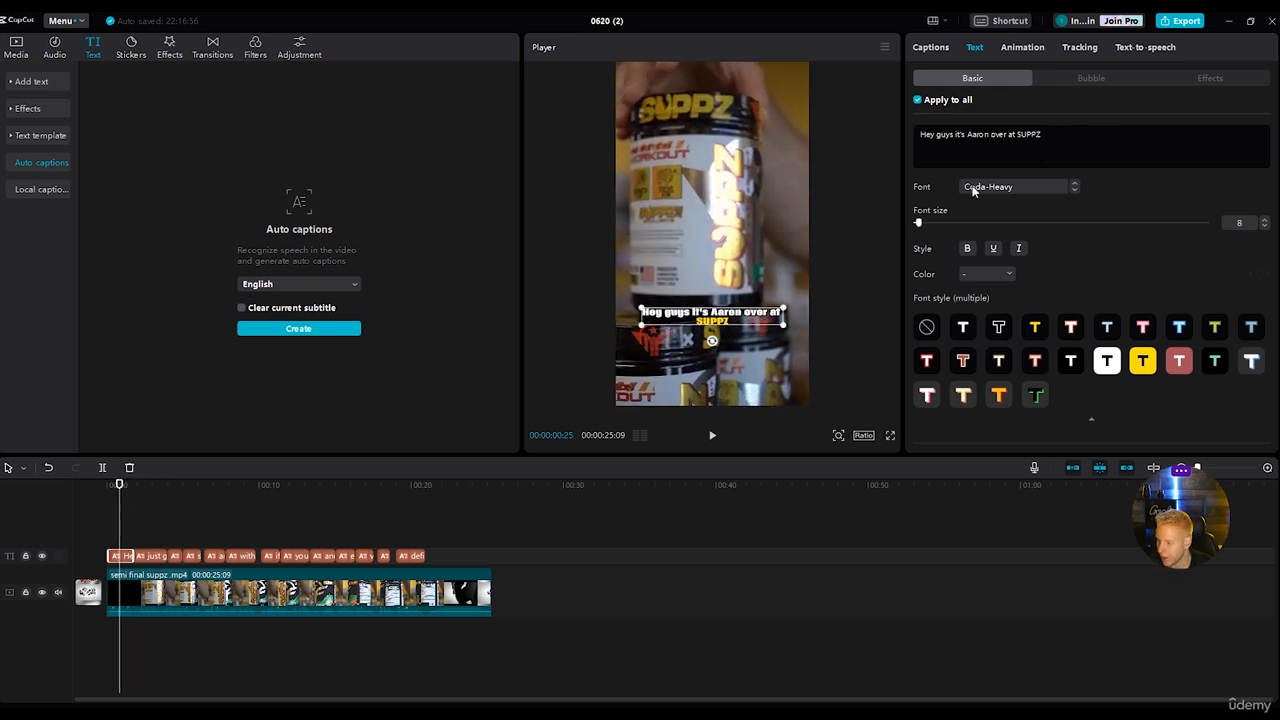
pyautogui.doubleClick(1020, 134)
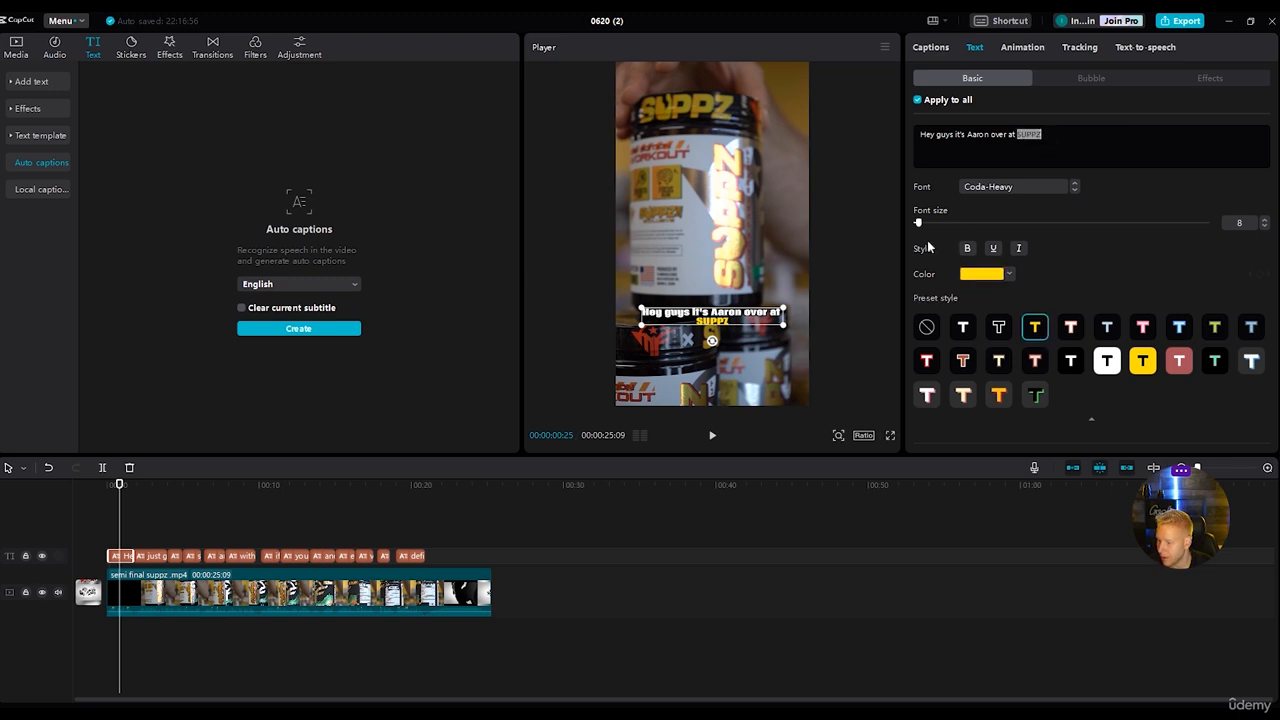
pyautogui.moveTo(919, 223); pyautogui.dragTo(922, 223)
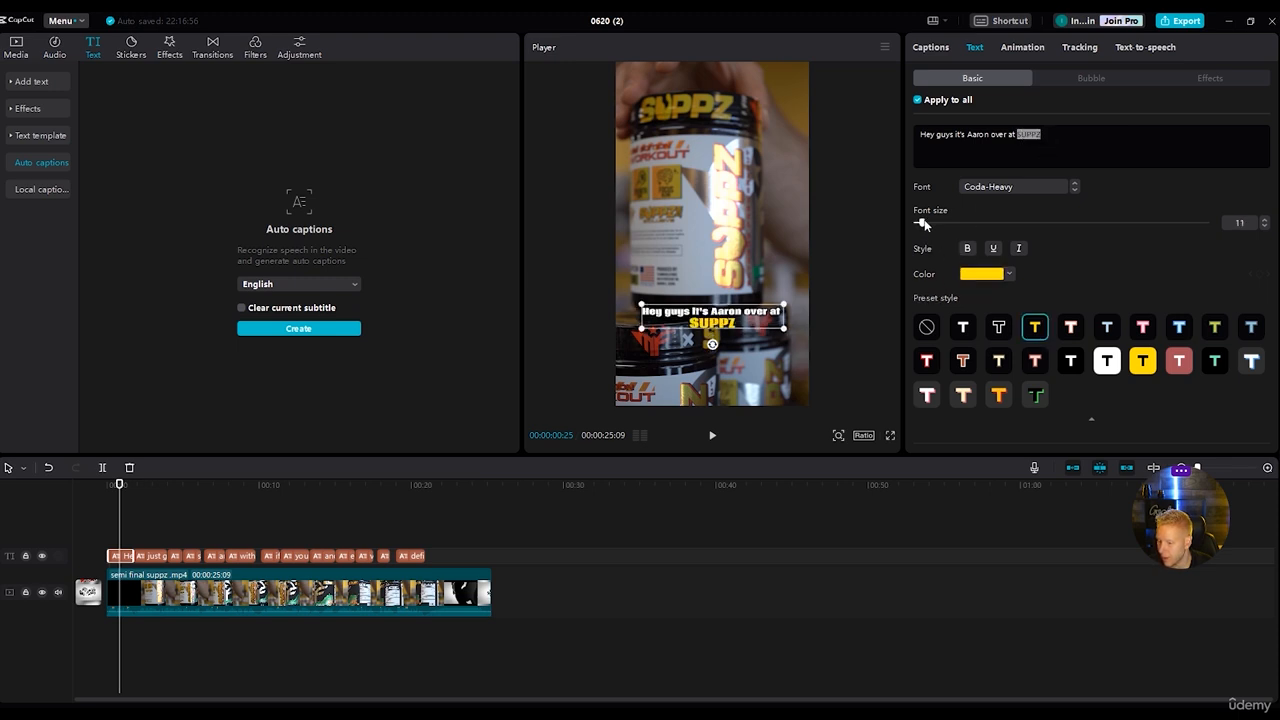
pyautogui.click(130, 487)
pyautogui.press('space')
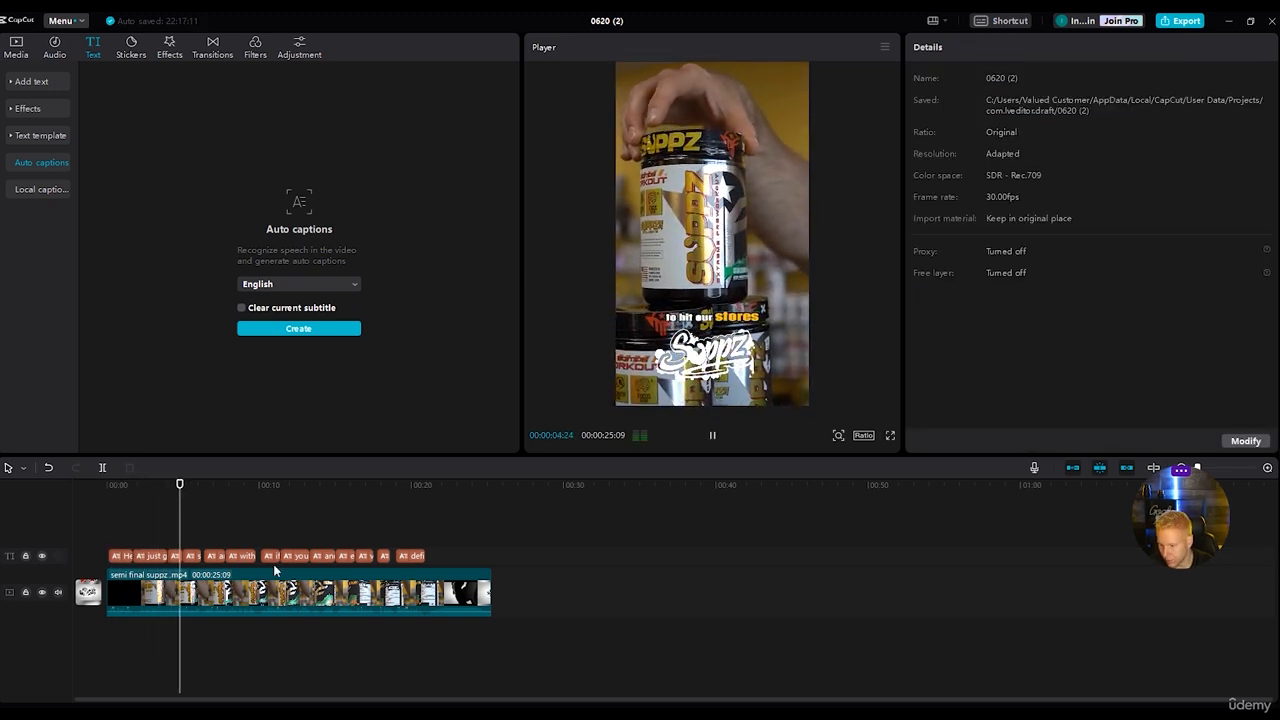
# Recolour the word "stores" in the third caption to the same yellow as the highlights in the first two captions.
pyautogui.moveTo(207, 486); pyautogui.dragTo(170, 493)
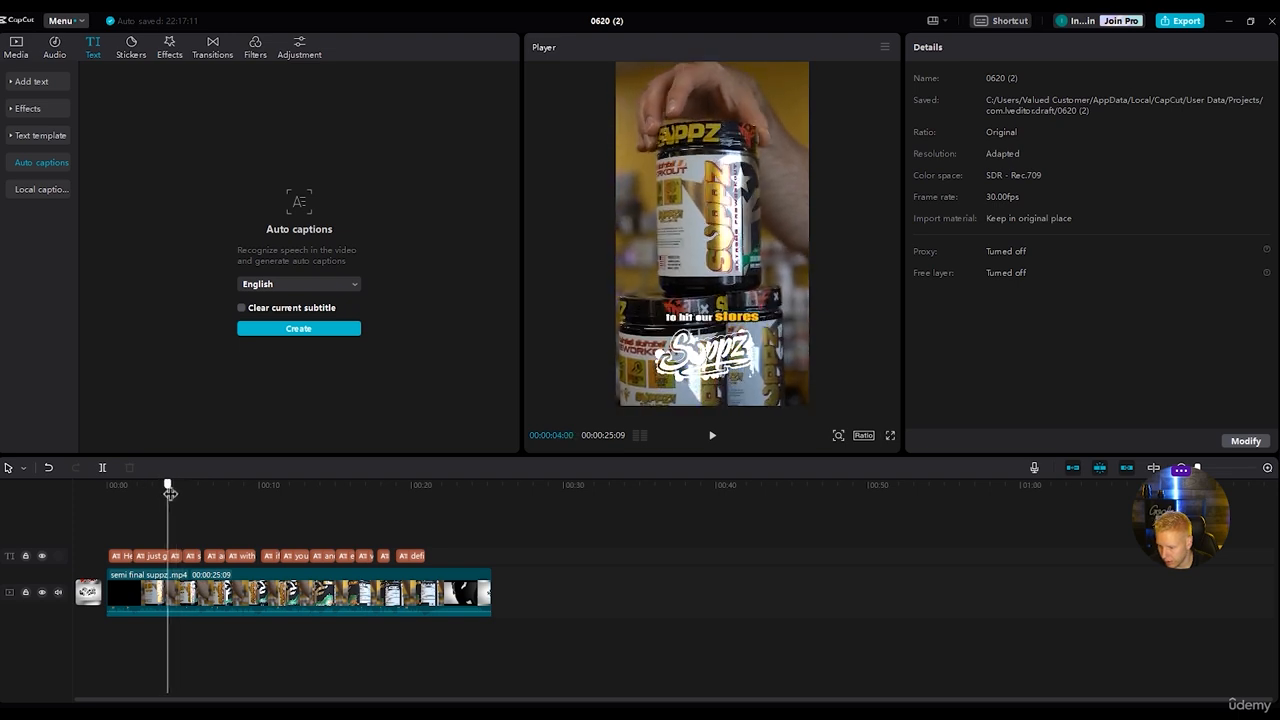
pyautogui.click(176, 557)
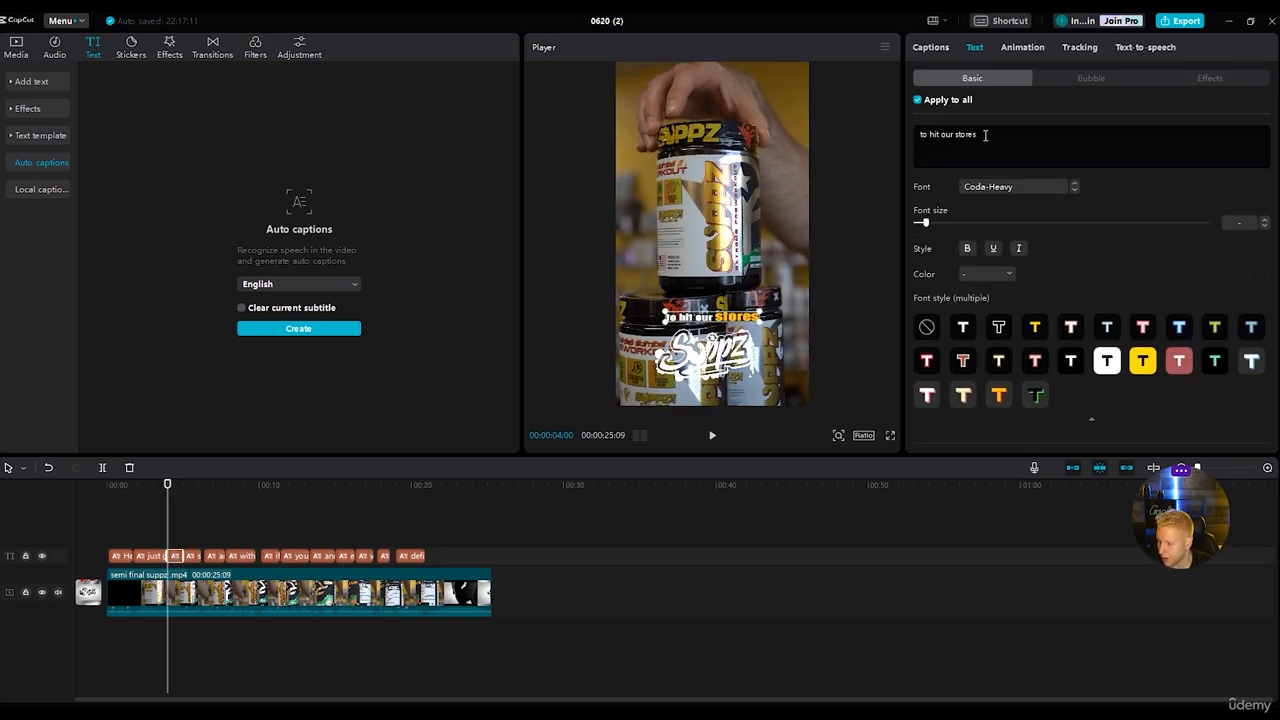
pyautogui.moveTo(986, 134); pyautogui.dragTo(961, 134)
pyautogui.click(990, 274)
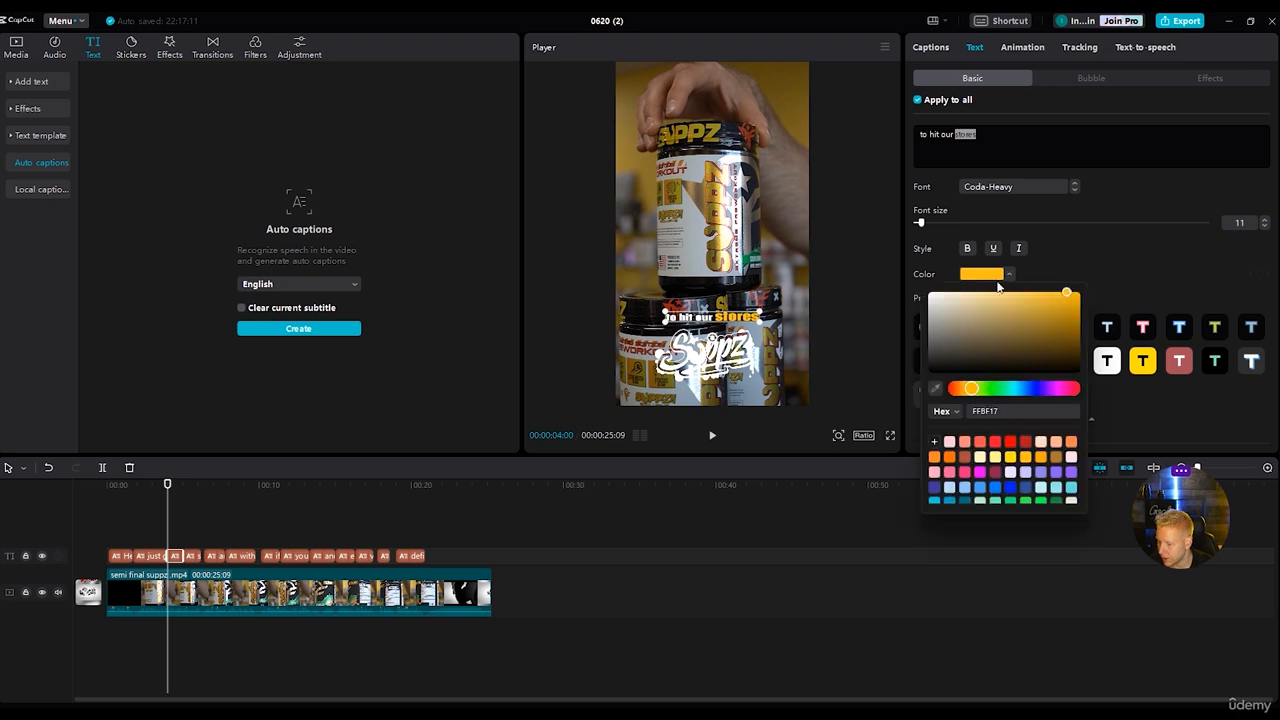
pyautogui.click(1012, 457)
pyautogui.scroll(-1, 1013, 458)
pyautogui.scroll(1, 1013, 458)
pyautogui.click(998, 460)
pyautogui.click(1020, 458)
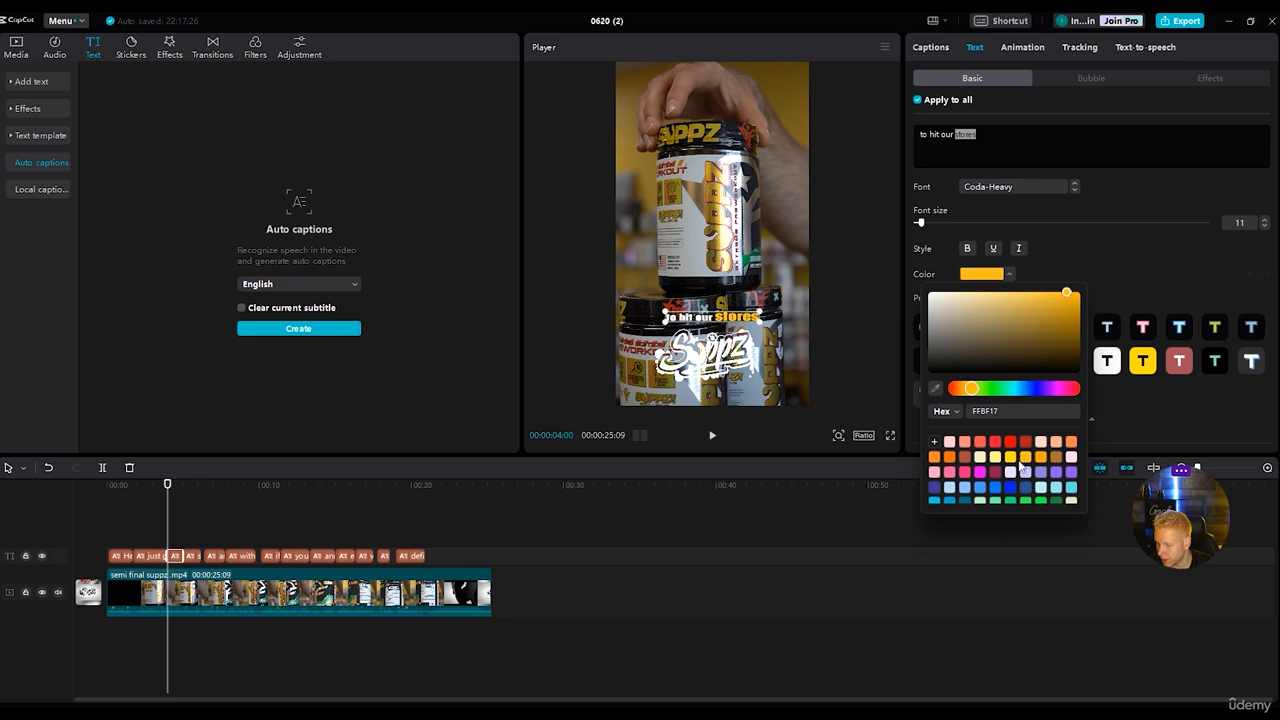
pyautogui.click(1010, 460)
pyautogui.click(1124, 257)
# Replace the word "sups" with "SUPPZ" in the fourth caption, "sups unleashed".
pyautogui.press('space')
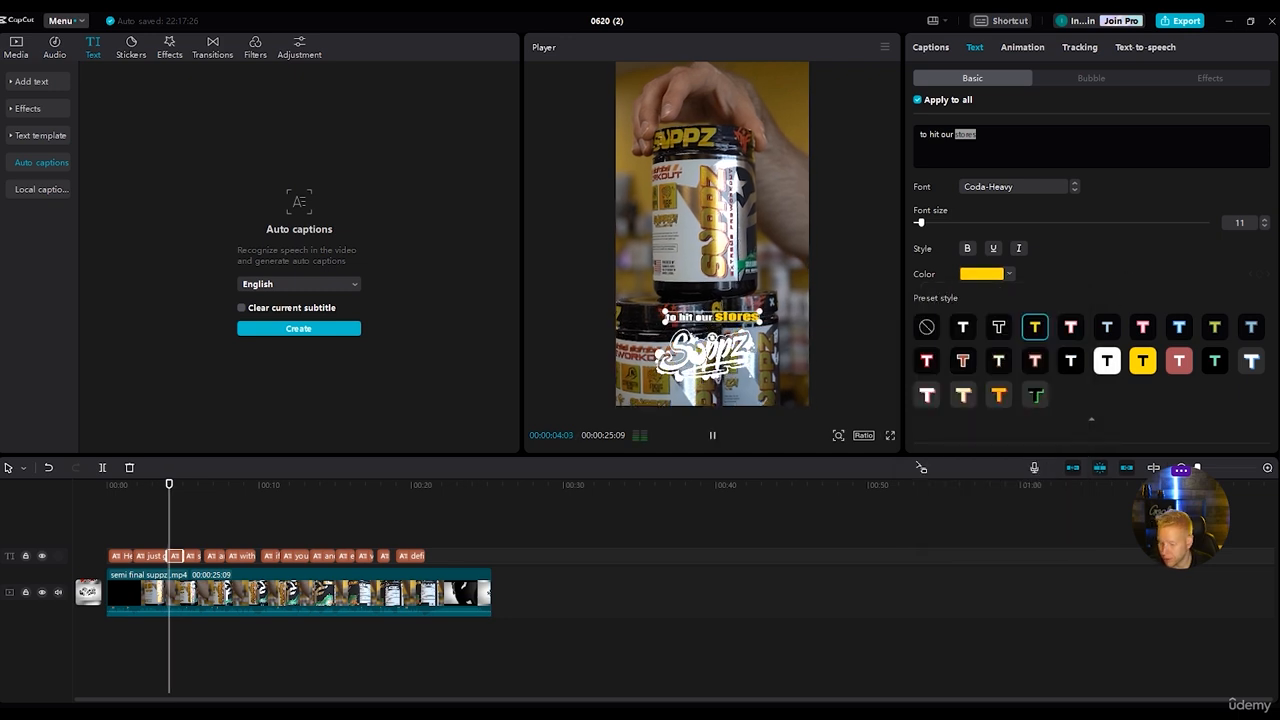
pyautogui.press('space')
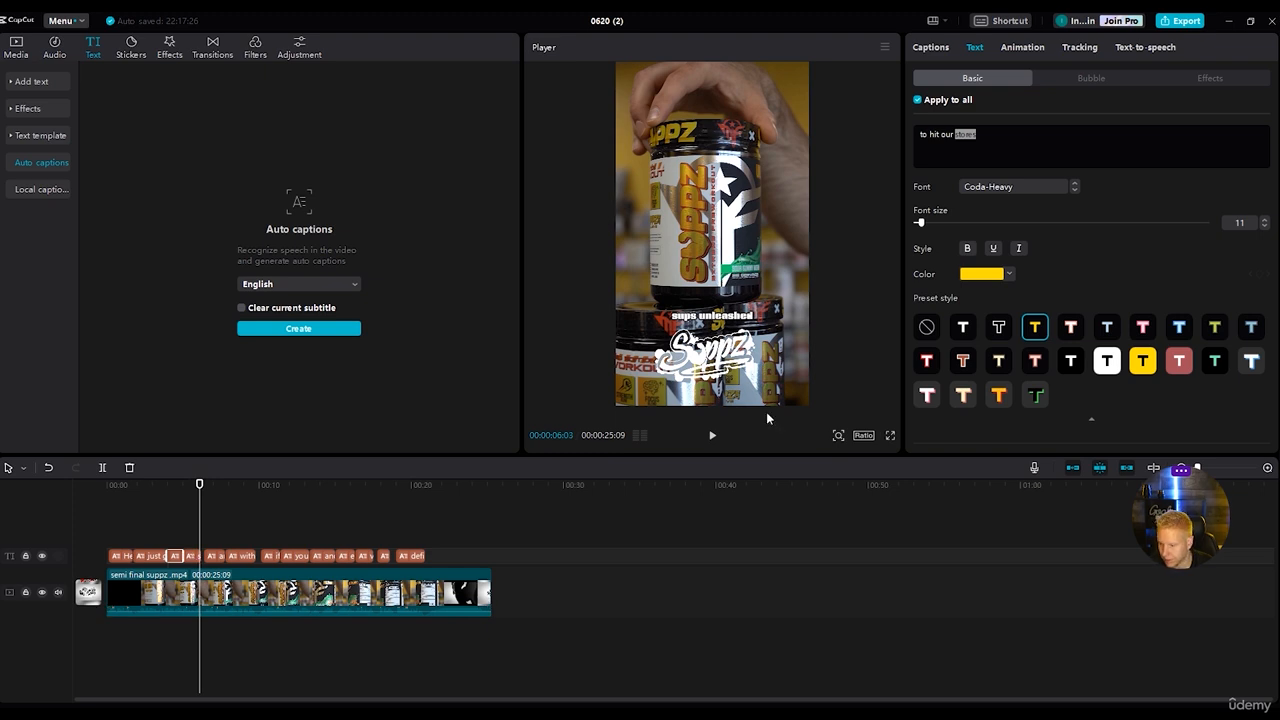
pyautogui.click(193, 556)
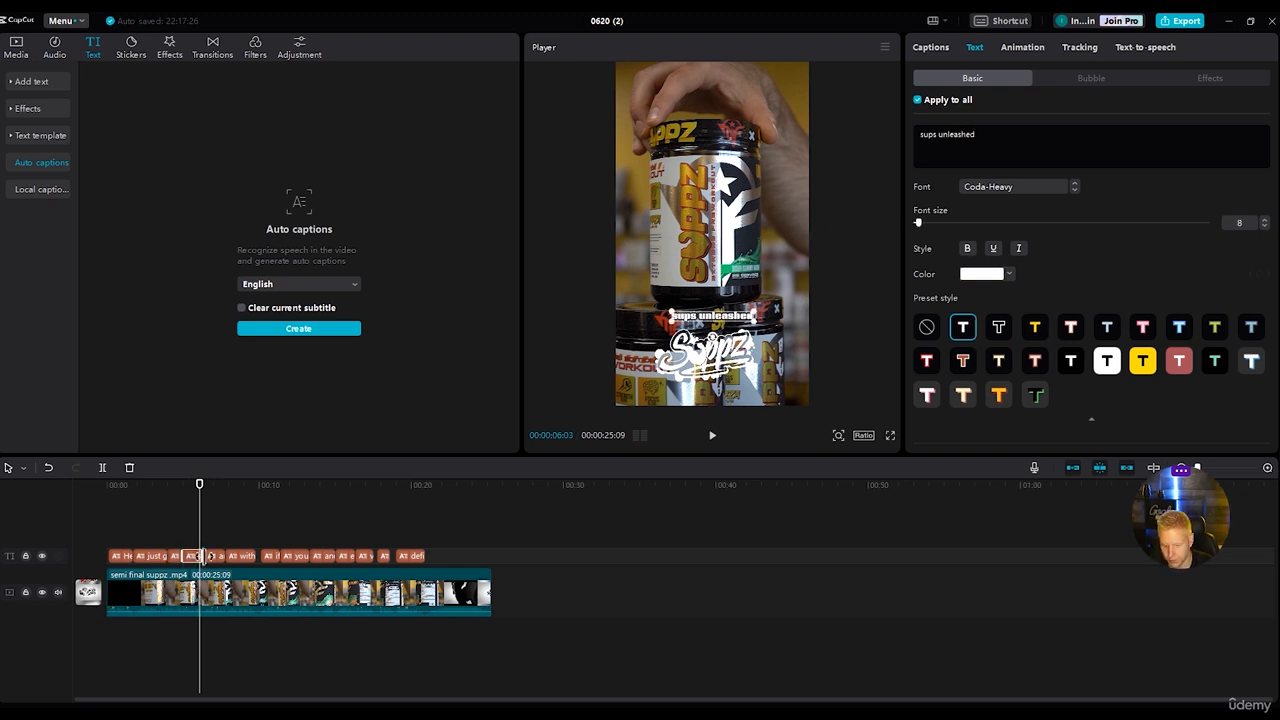
pyautogui.click(941, 136)
pyautogui.press('BackSpace')
pyautogui.press('BackSpace')
pyautogui.press('BackSpace')
pyautogui.press('BackSpace')
pyautogui.press('BackSpace')
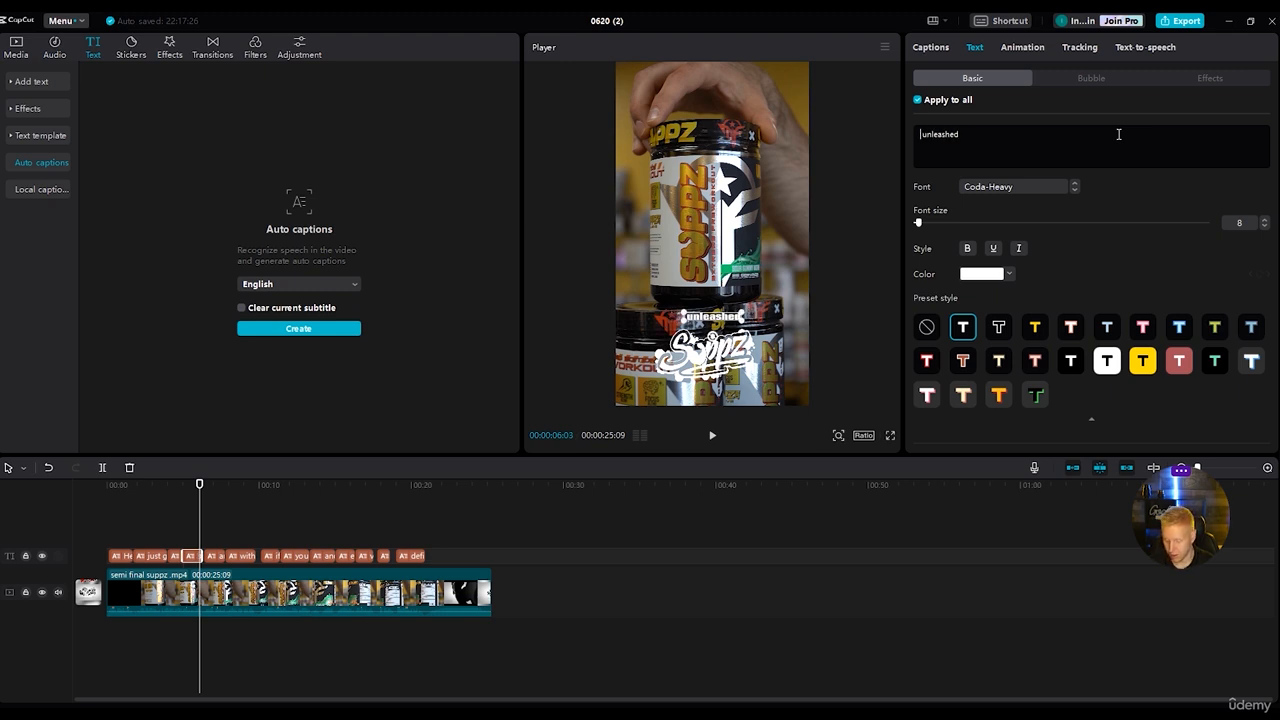
pyautogui.write('SUPPZ')
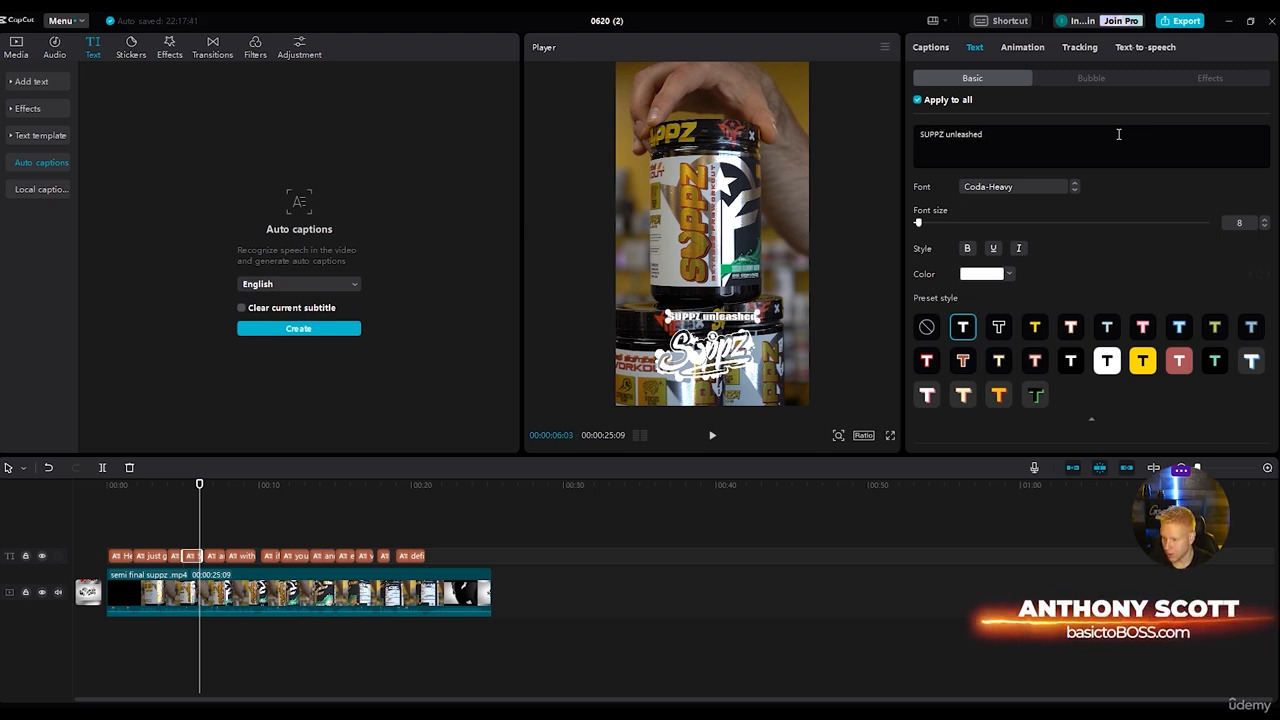
# Give the word "unleashed" in the fourth caption the yellow colour FFDE00.
pyautogui.doubleClick(948, 133)
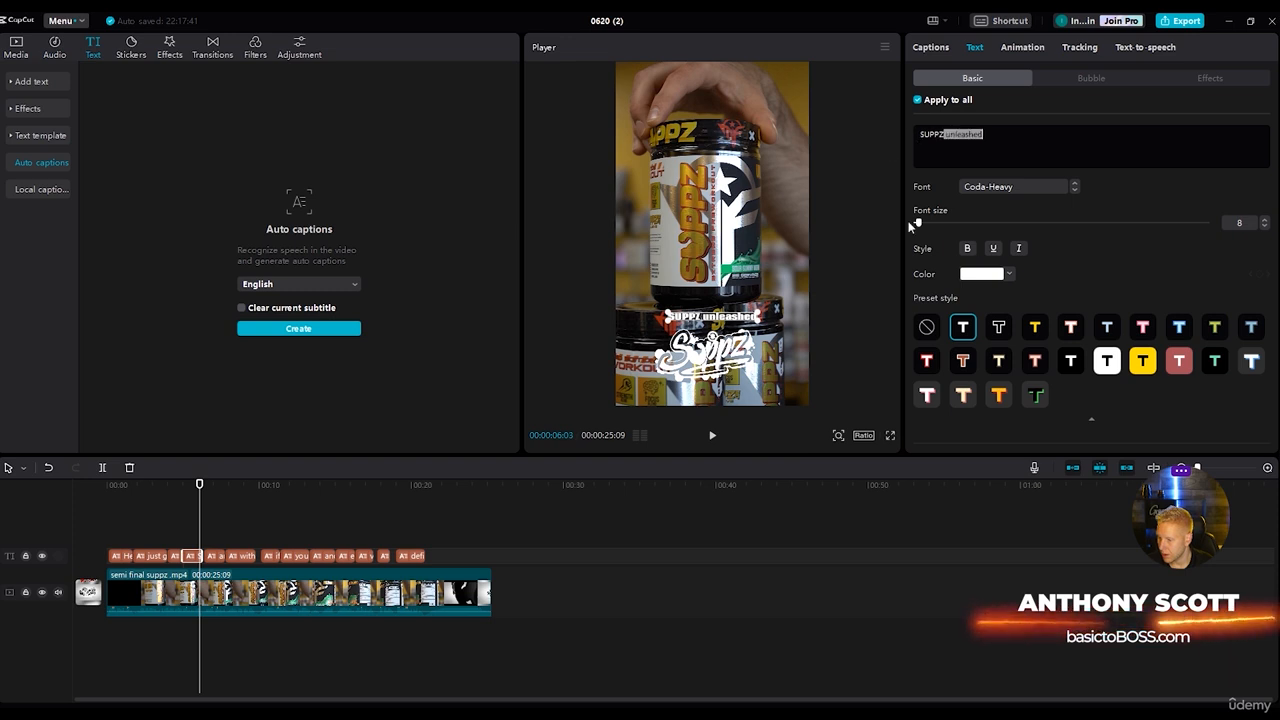
pyautogui.doubleClick(931, 133)
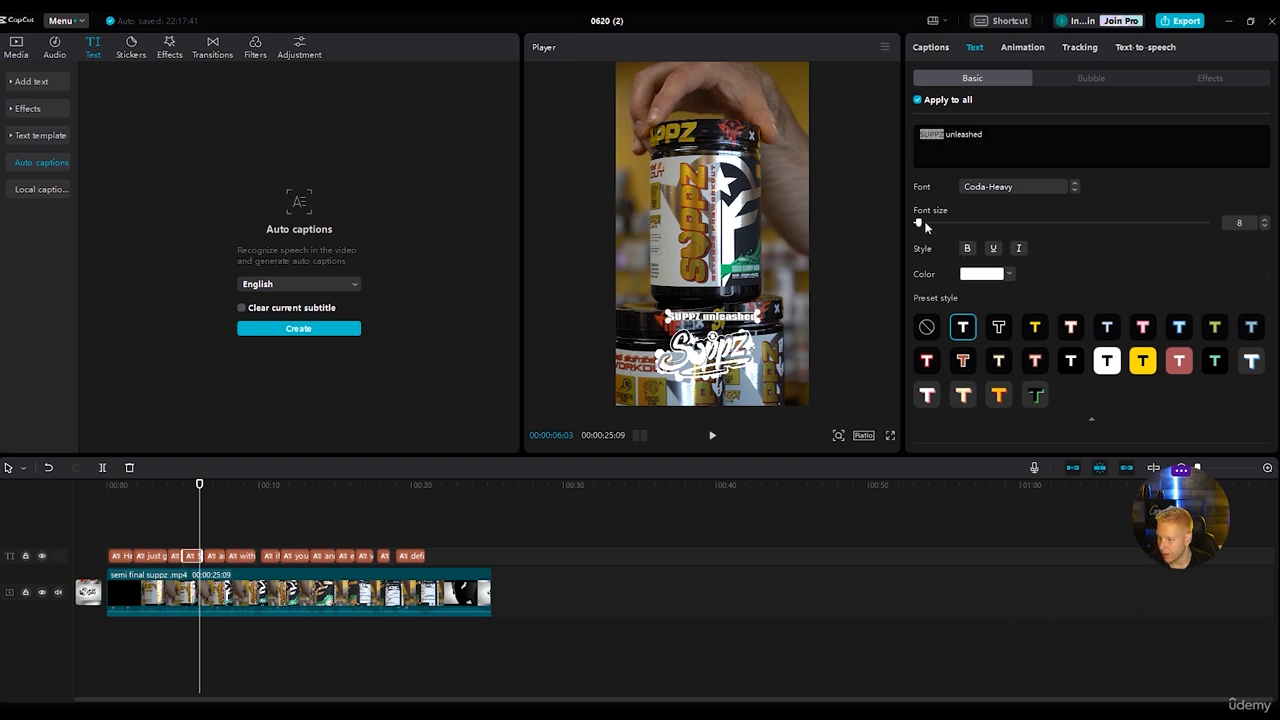
pyautogui.click(940, 139)
pyautogui.moveTo(946, 135); pyautogui.dragTo(1014, 135)
pyautogui.click(977, 276)
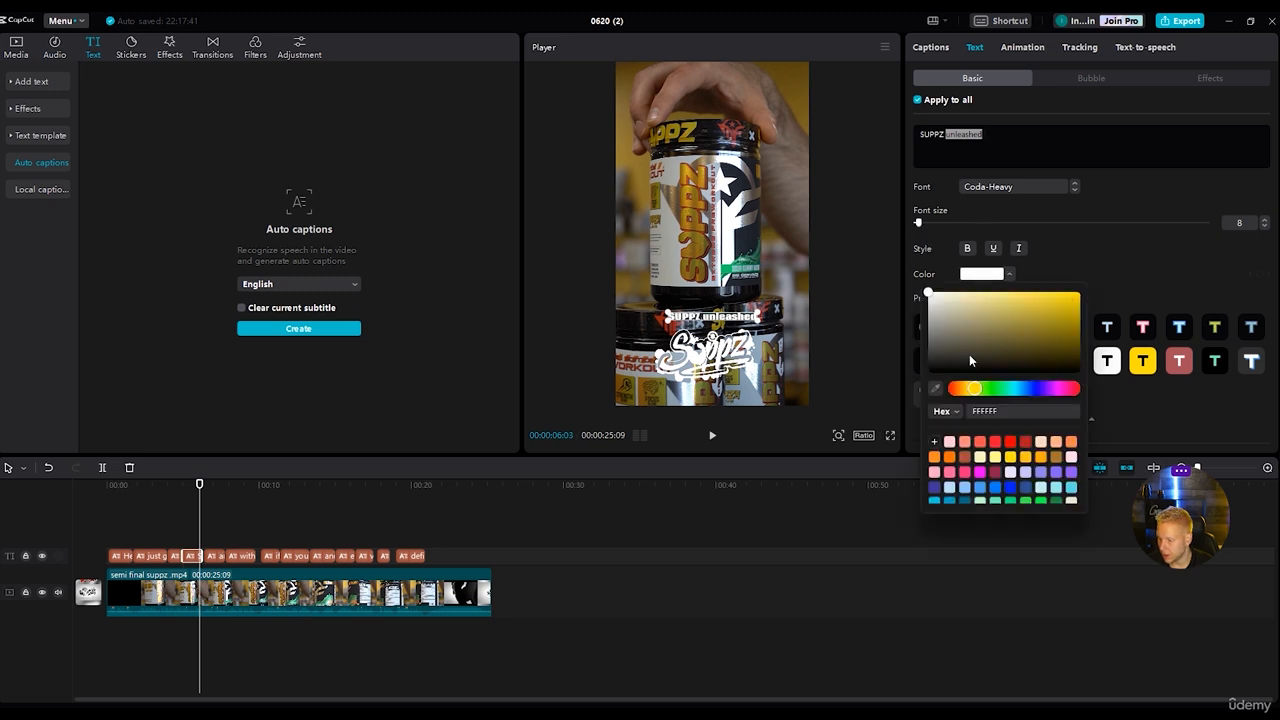
pyautogui.click(1011, 458)
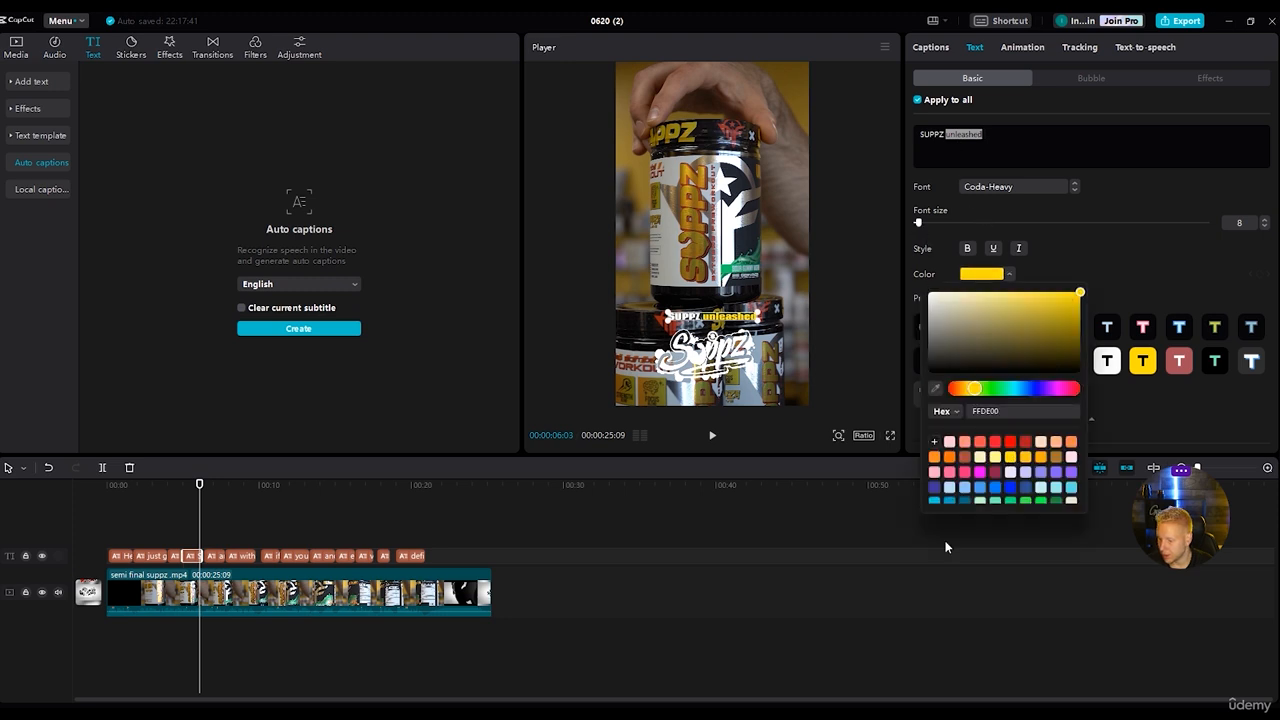
# Slightly enlarge the font size of the word "unleashed" in the fourth caption.
pyautogui.click(1015, 131)
pyautogui.doubleClick(946, 134)
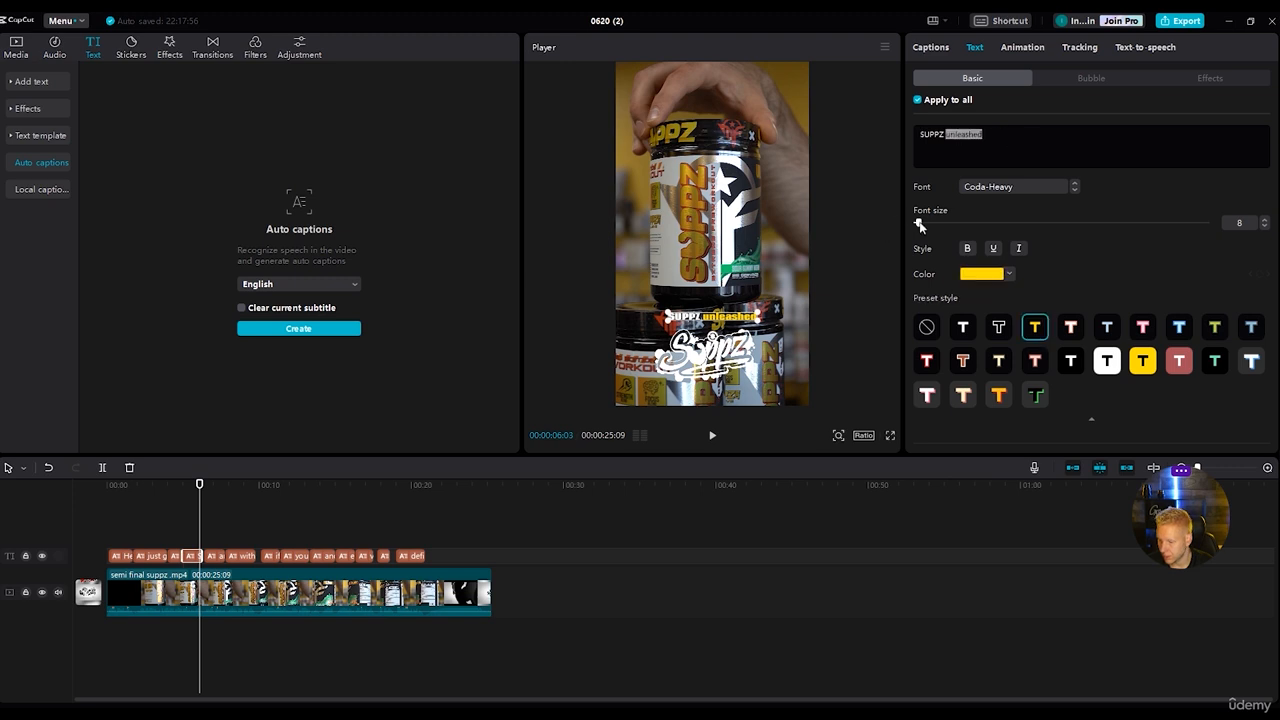
pyautogui.moveTo(920, 225); pyautogui.dragTo(923, 225)
pyautogui.click(638, 627)
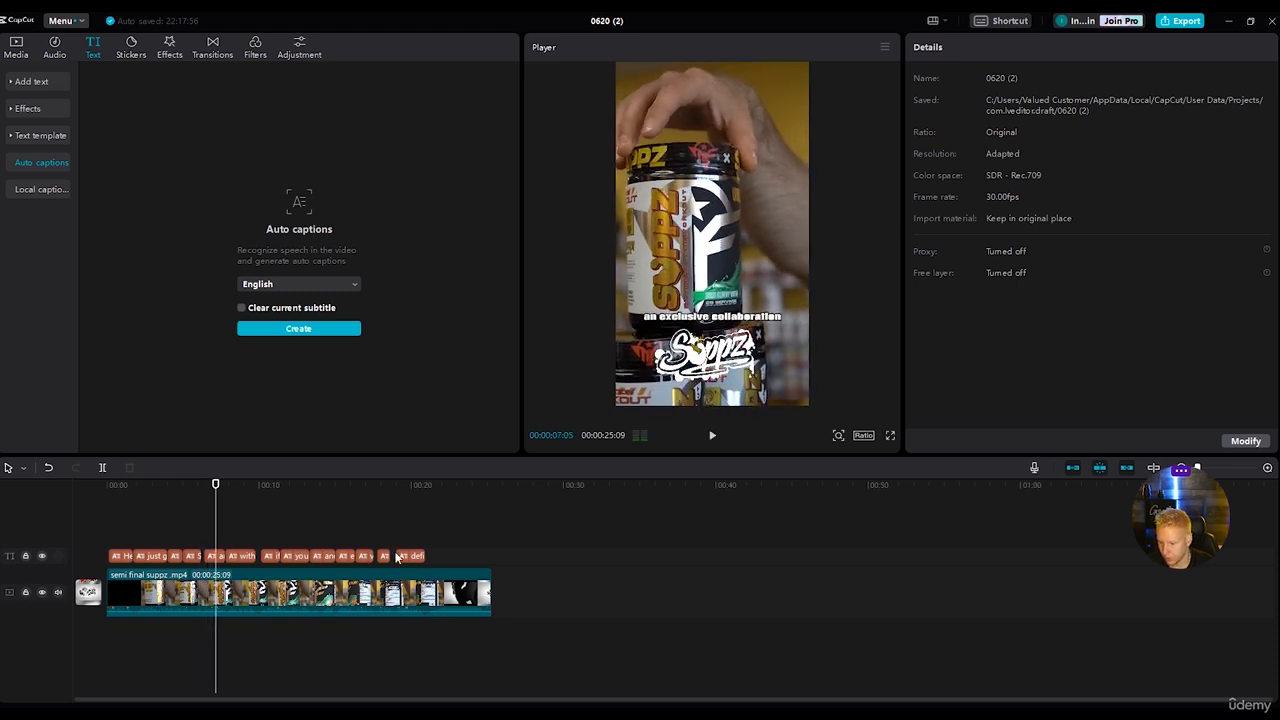
# Give the word "exclusive" in the caption "an exclusive collaboration" the yellow colour FFDE00.
pyautogui.click(217, 558)
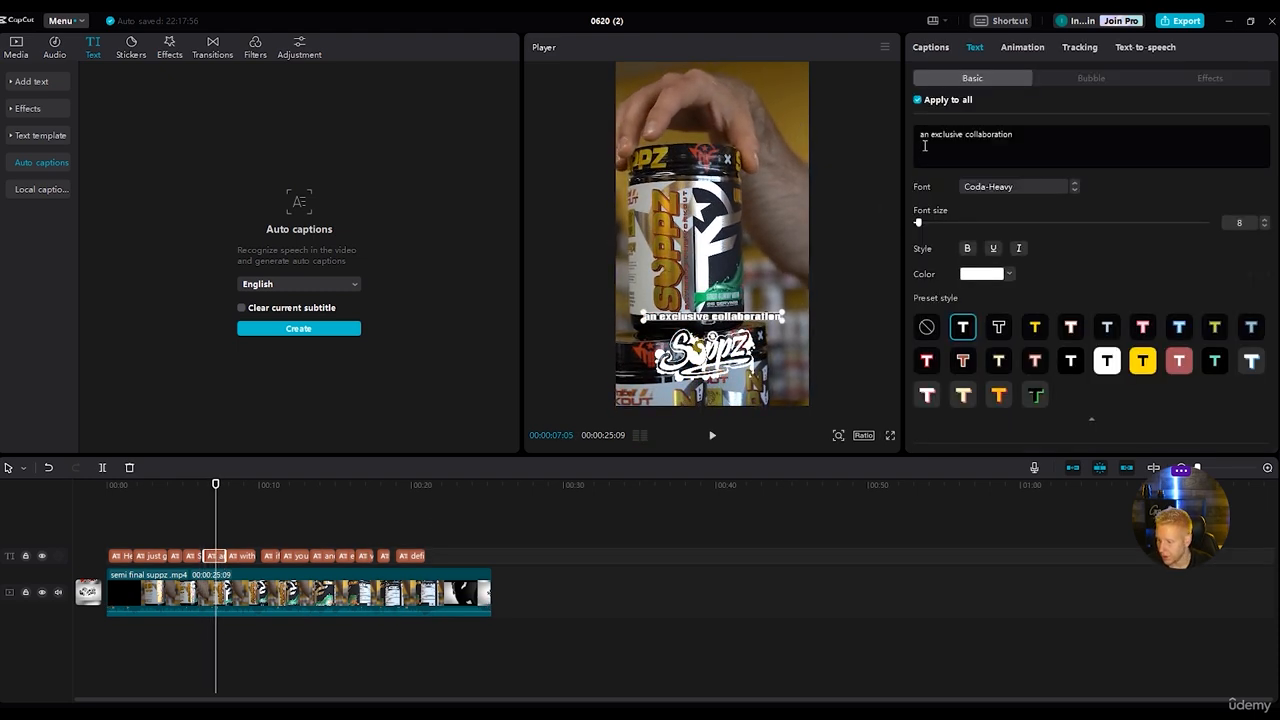
pyautogui.moveTo(929, 137); pyautogui.dragTo(962, 137)
pyautogui.click(984, 275)
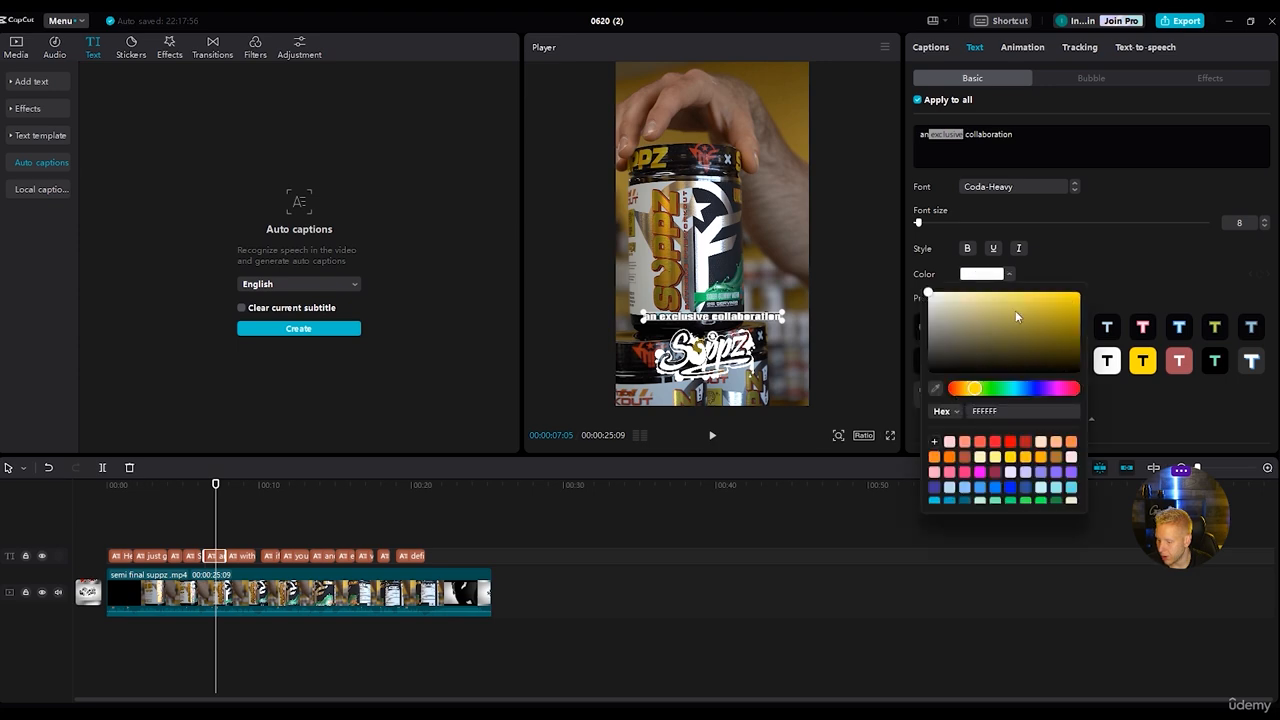
pyautogui.click(1010, 458)
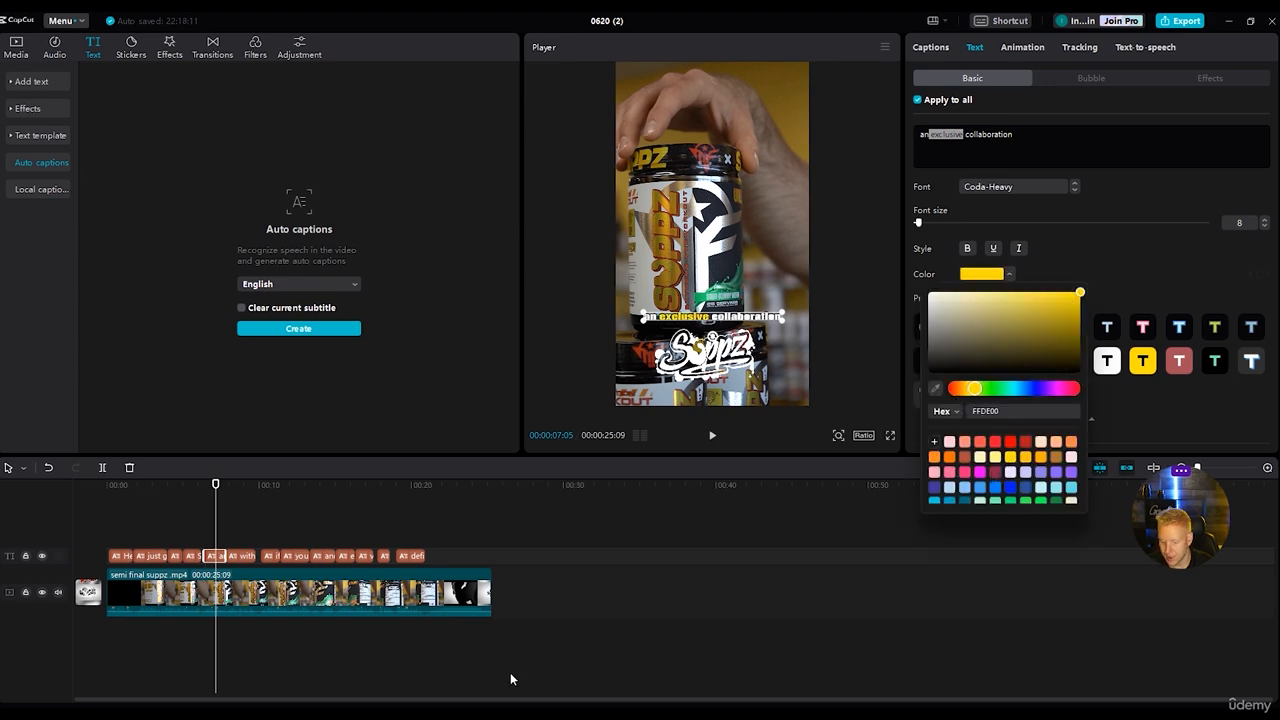
pyautogui.click(510, 679)
# Play on to the caption "with their guys over at Muscle Force" and insert a line break before "Muscle Force".
pyautogui.moveTo(494, 484); pyautogui.dragTo(216, 495)
pyautogui.press('space')
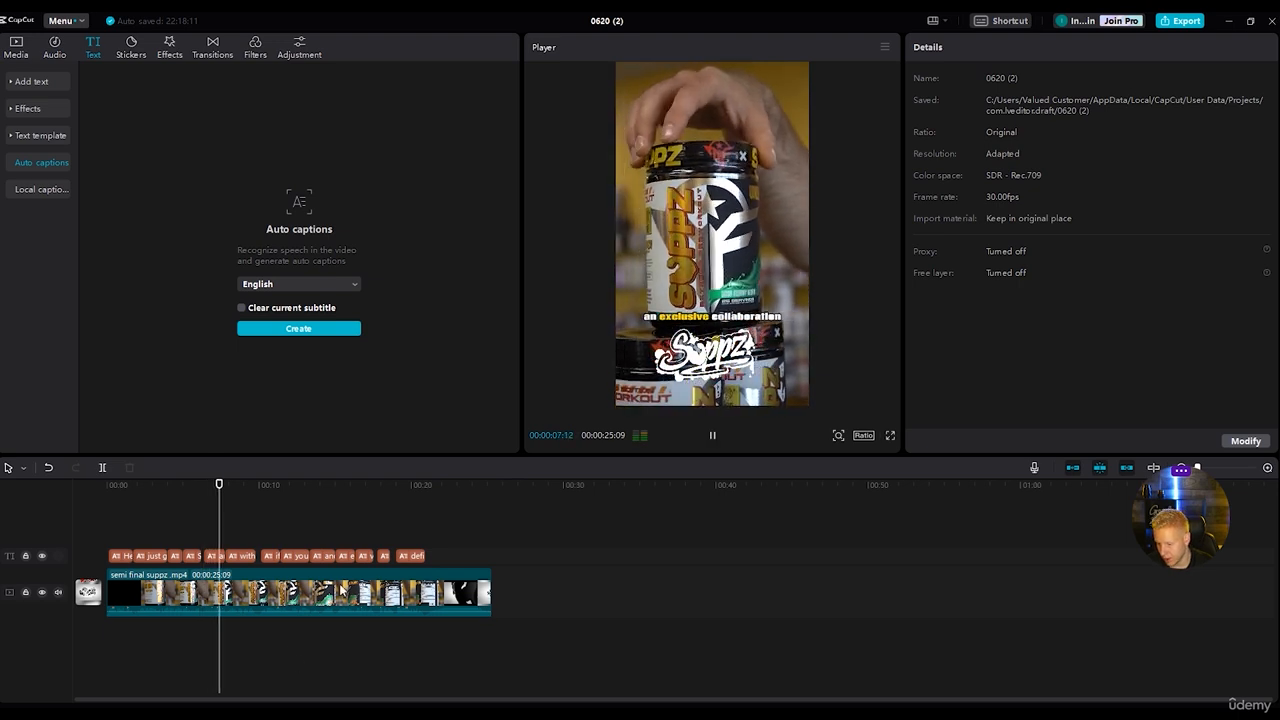
pyautogui.press('space')
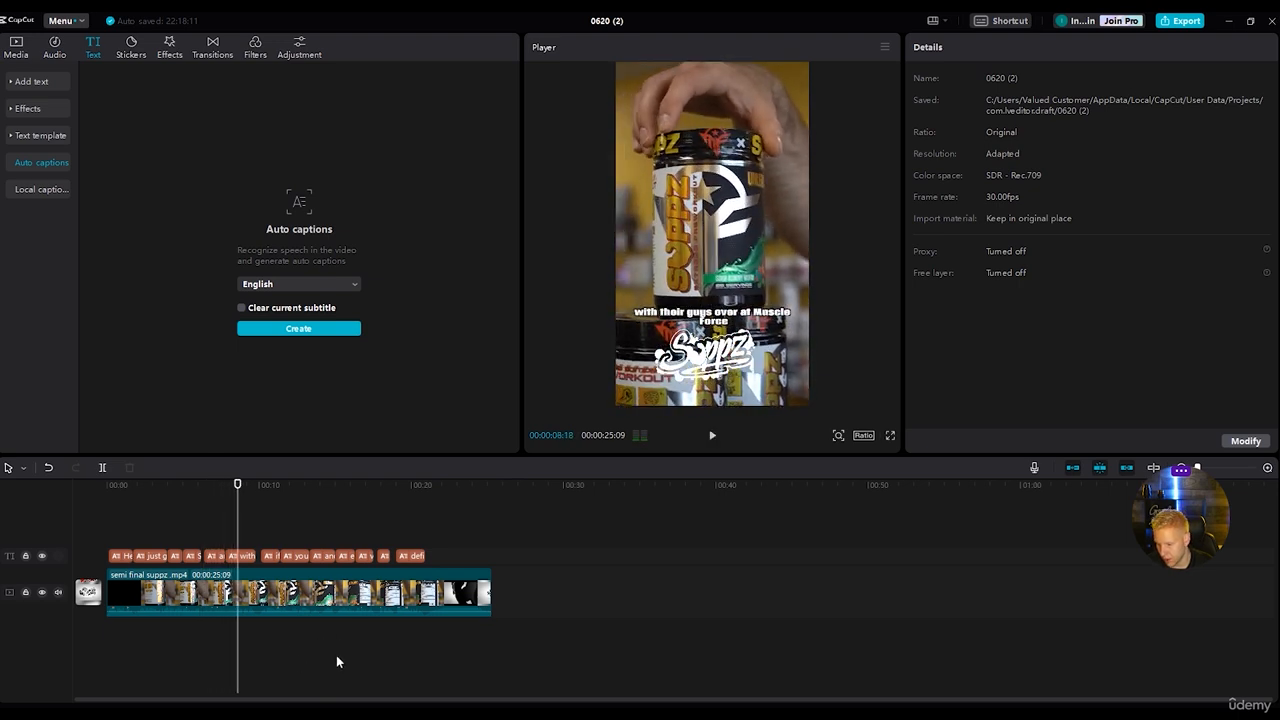
pyautogui.click(245, 556)
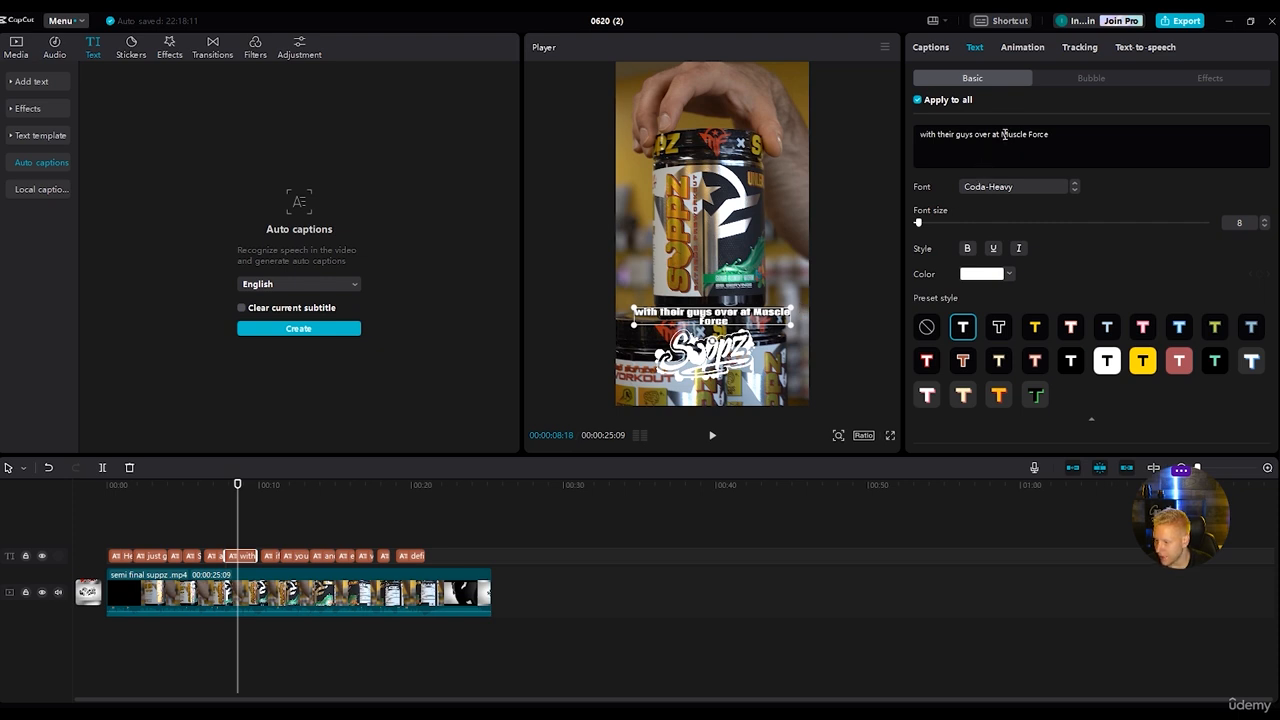
pyautogui.press('Return')
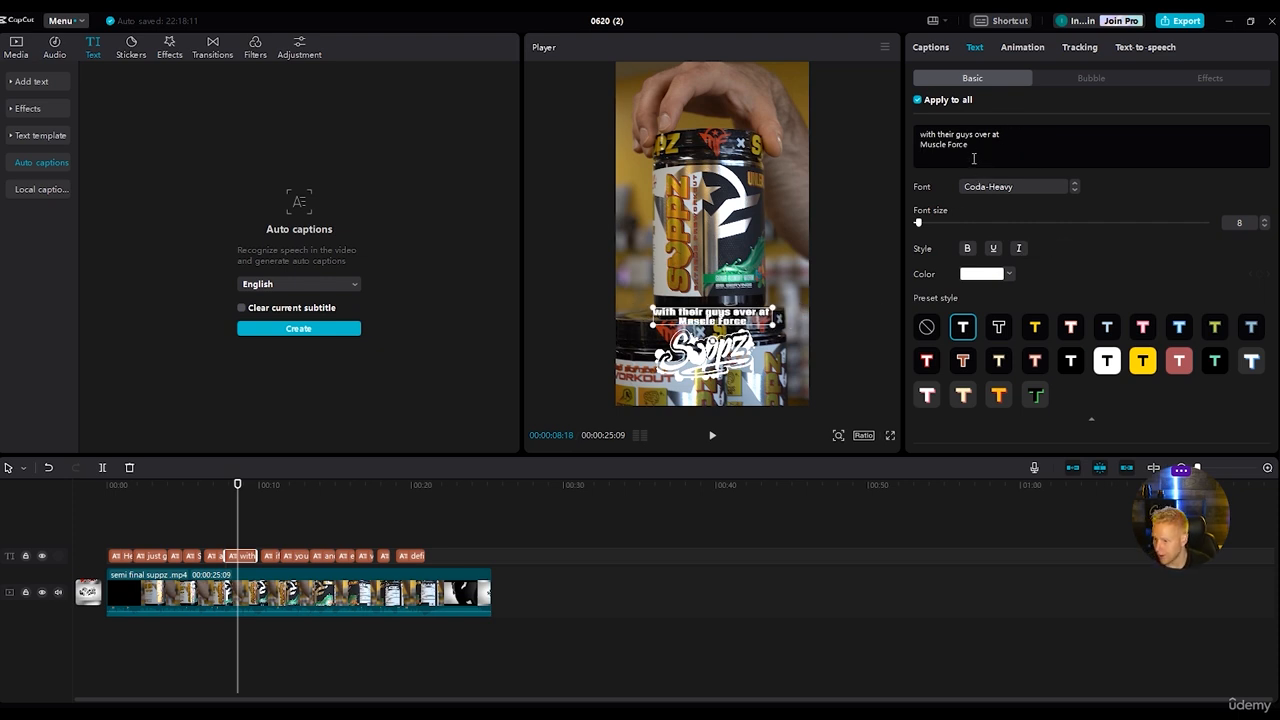
# Colour the words "Muscle Force" on the caption's second line in the same yellow as the other highlights.
pyautogui.moveTo(969, 144); pyautogui.dragTo(917, 143)
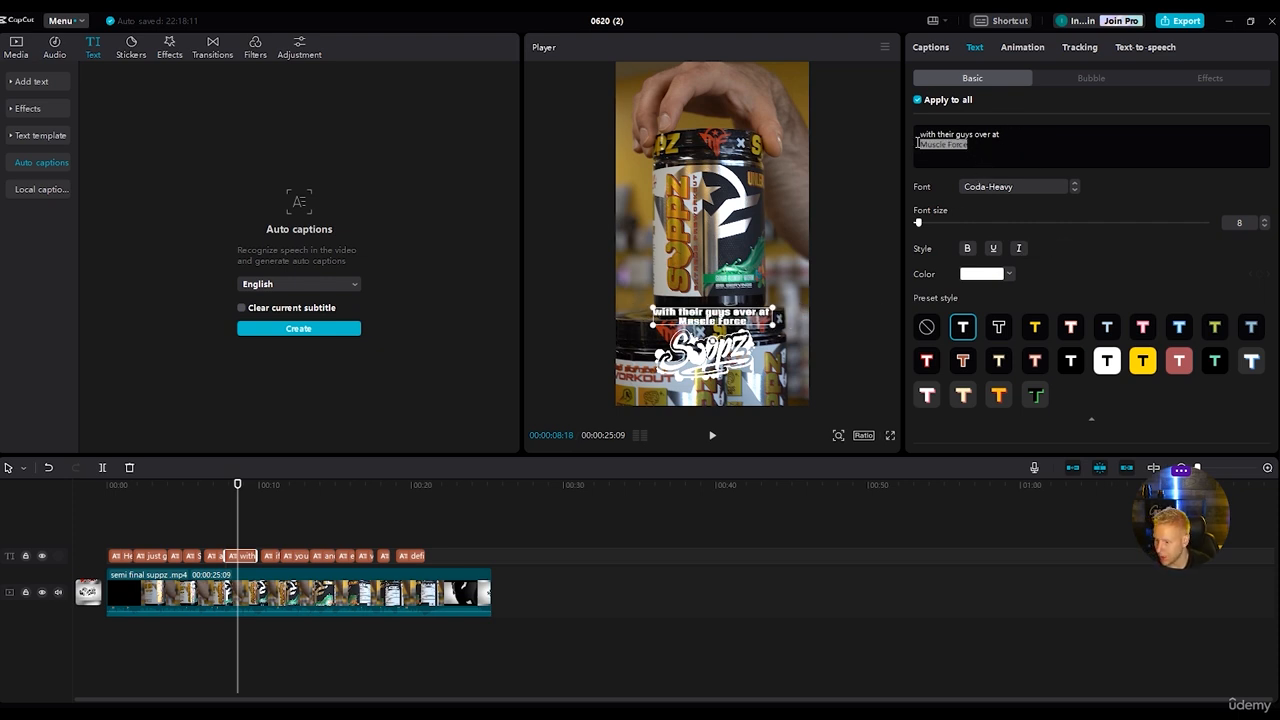
pyautogui.click(995, 274)
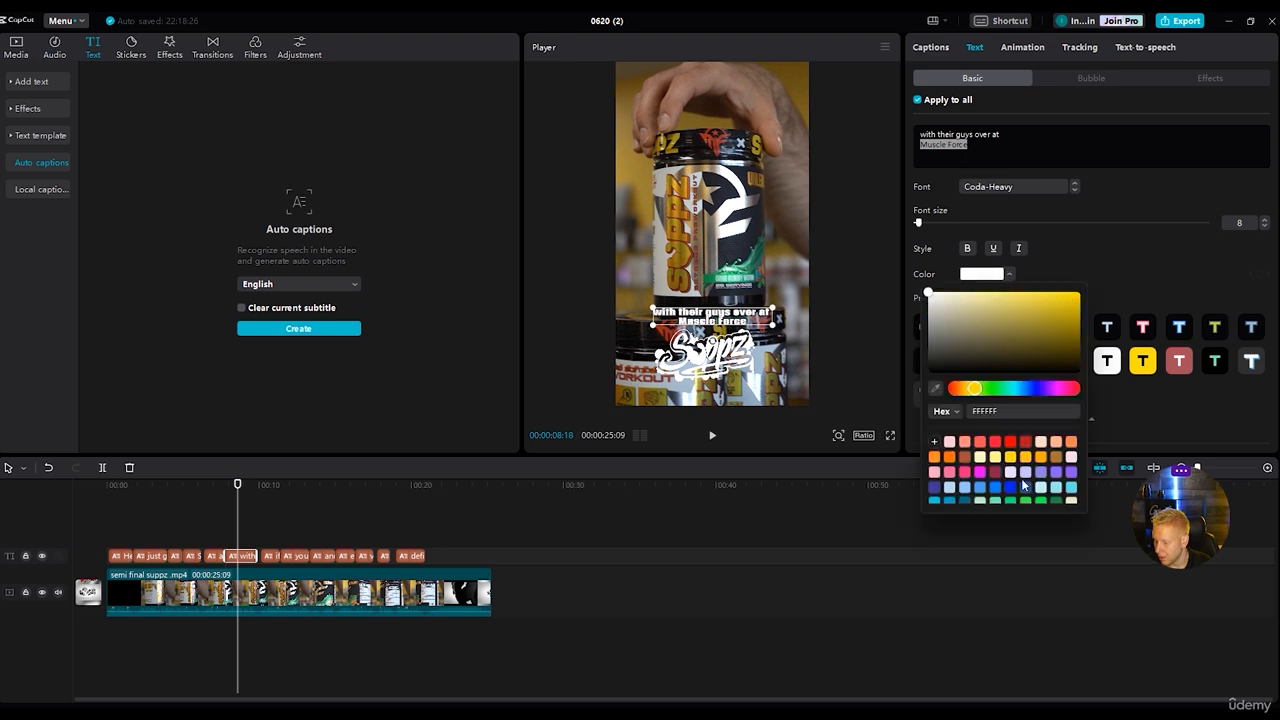
pyautogui.click(1011, 457)
pyautogui.click(1007, 150)
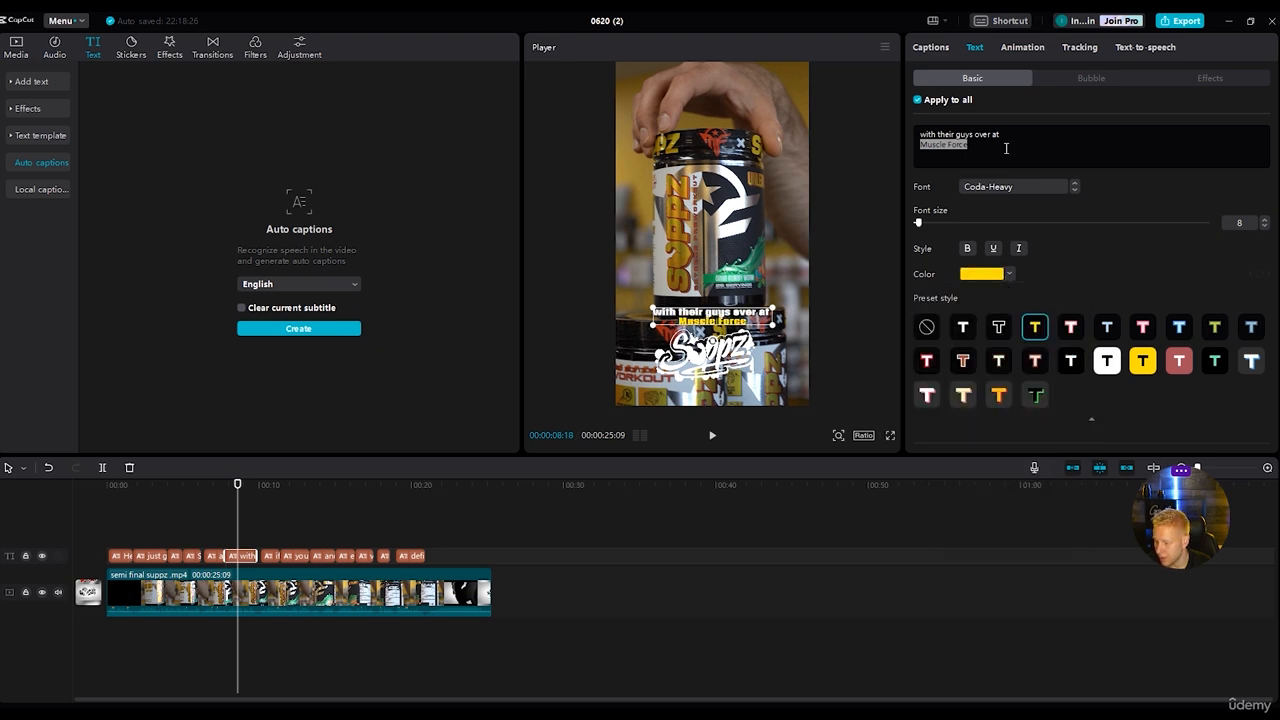
# Set the font size of "Muscle Force" in the caption to 13.
pyautogui.click(1007, 150)
pyautogui.moveTo(969, 145); pyautogui.dragTo(919, 144)
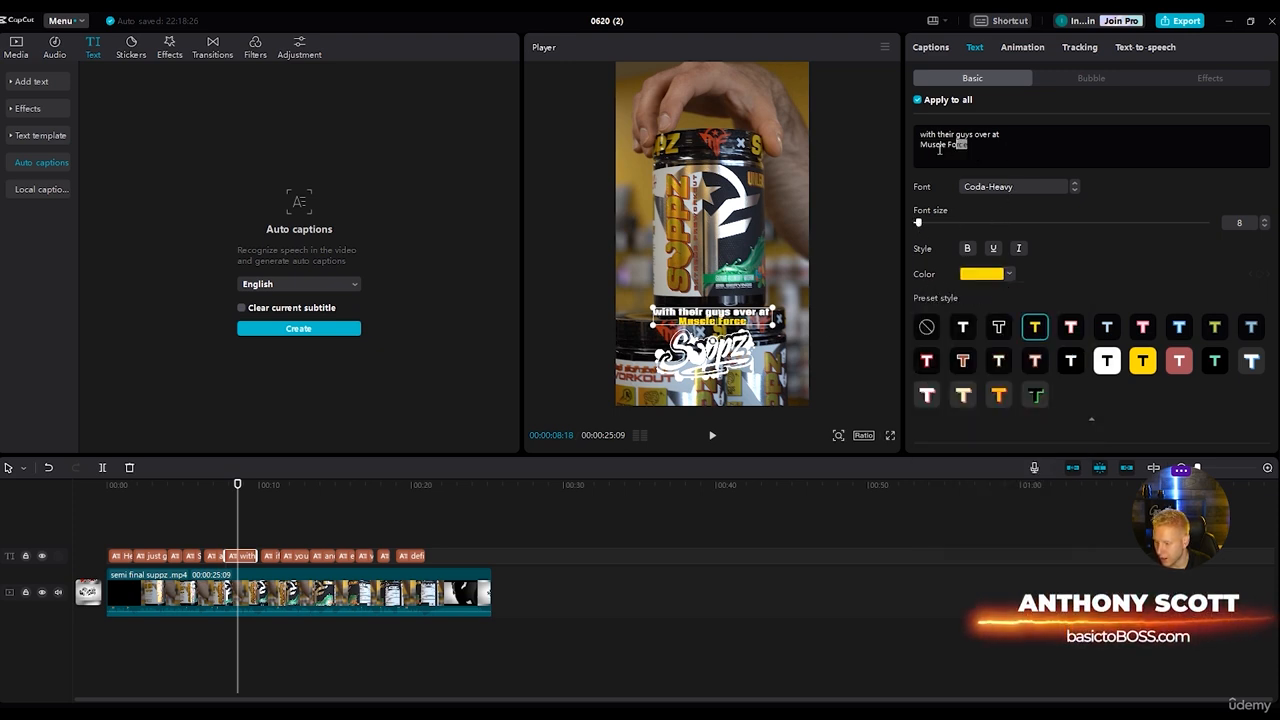
pyautogui.moveTo(918, 223); pyautogui.dragTo(923, 226)
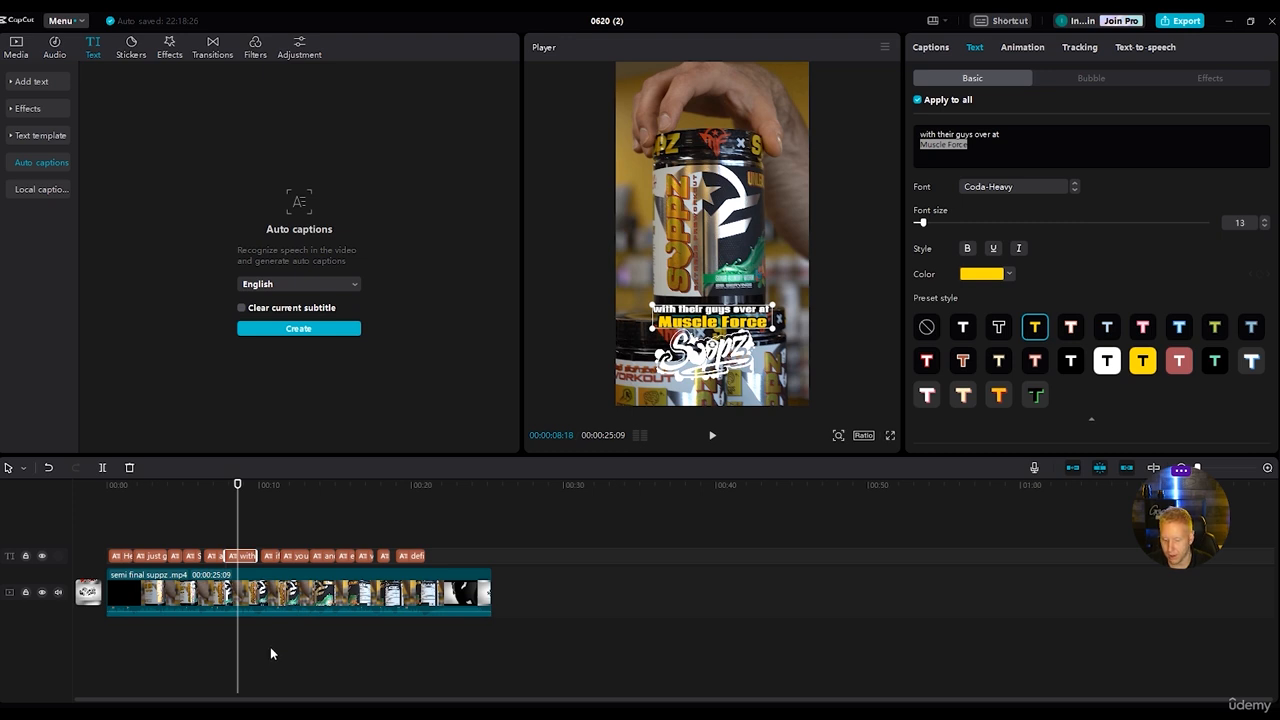
pyautogui.click(247, 512)
# Colour the word "familiar" orange-yellow in the caption "if you're familiar with these guys".
pyautogui.press('space')
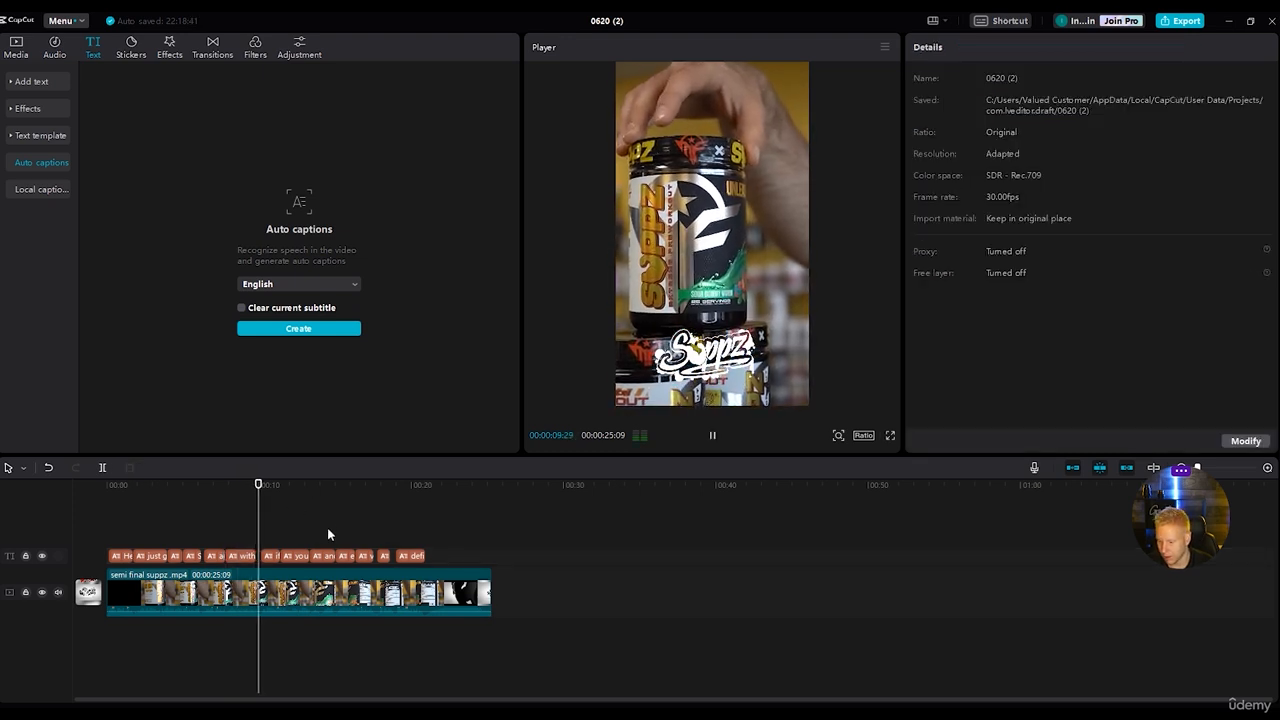
pyautogui.press('space')
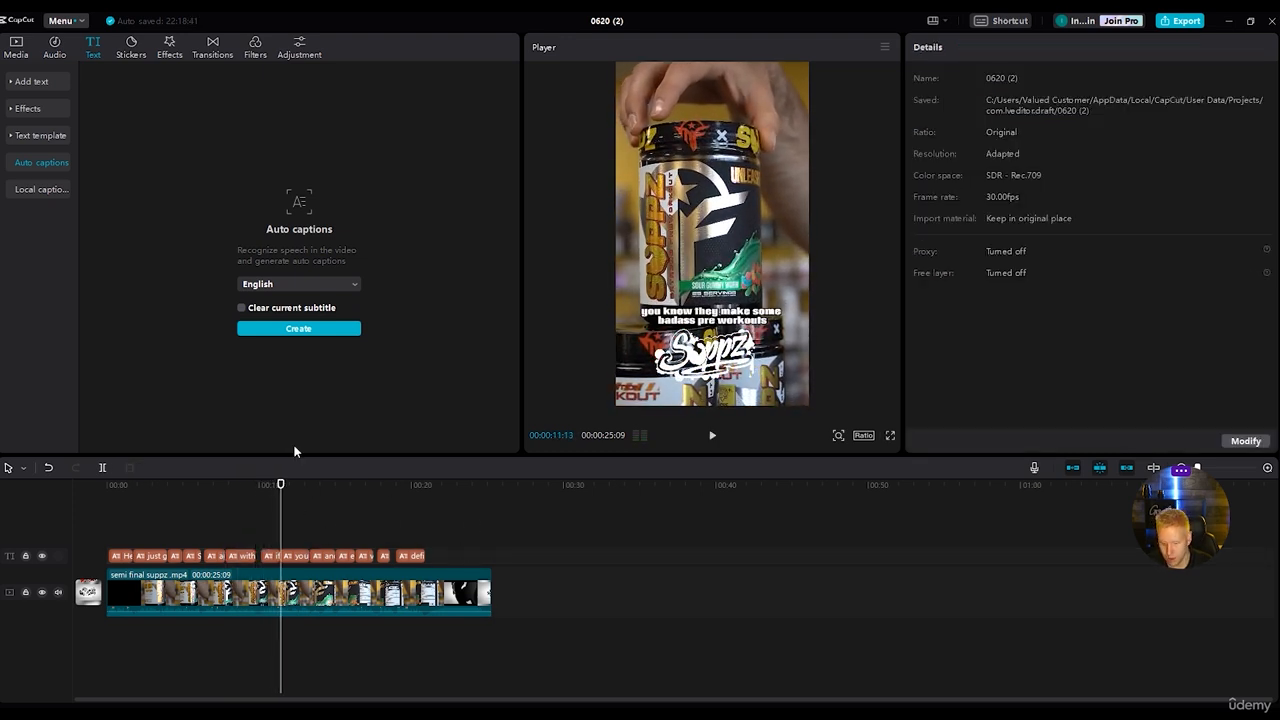
pyautogui.moveTo(284, 484); pyautogui.dragTo(279, 490)
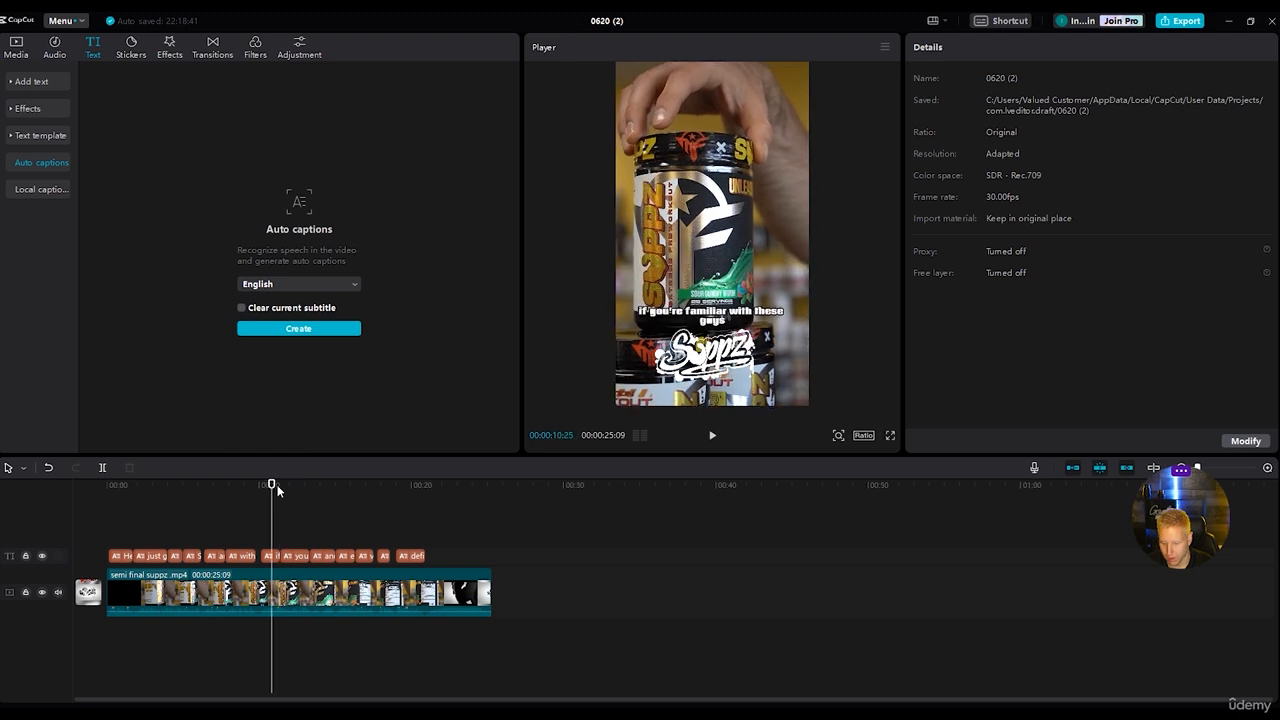
pyautogui.click(271, 556)
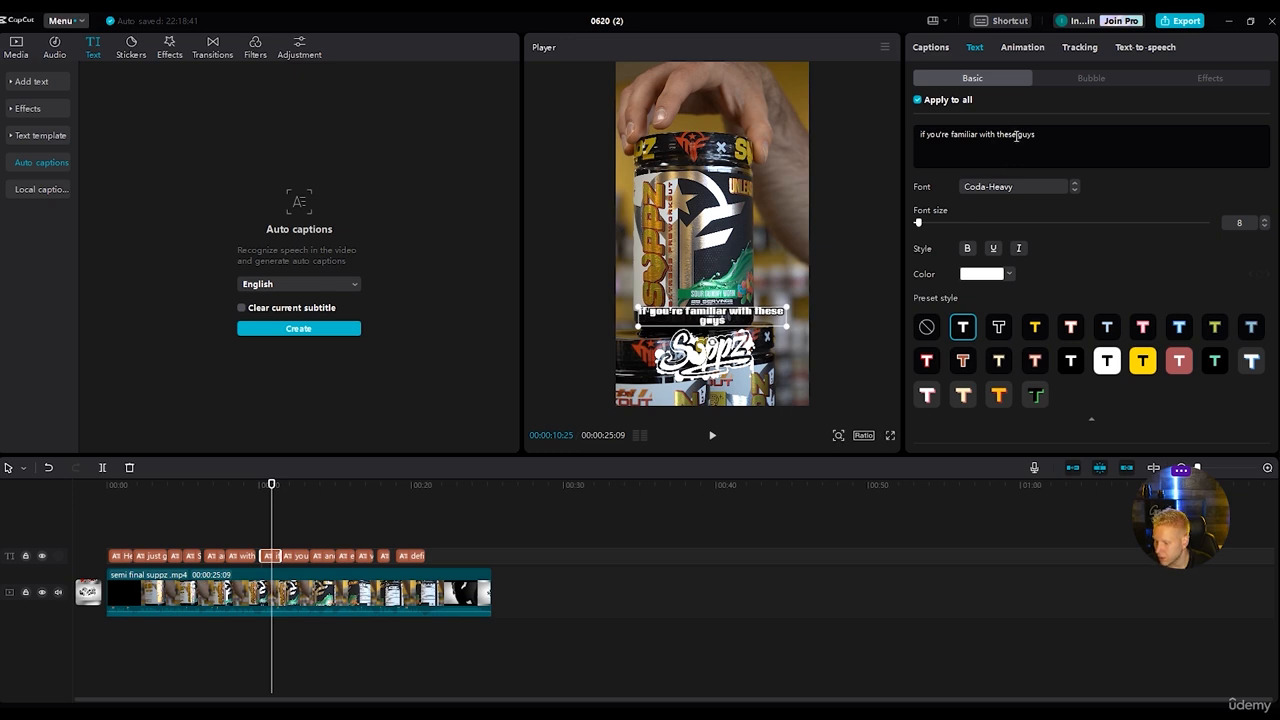
pyautogui.moveTo(950, 134); pyautogui.dragTo(977, 136)
pyautogui.click(982, 275)
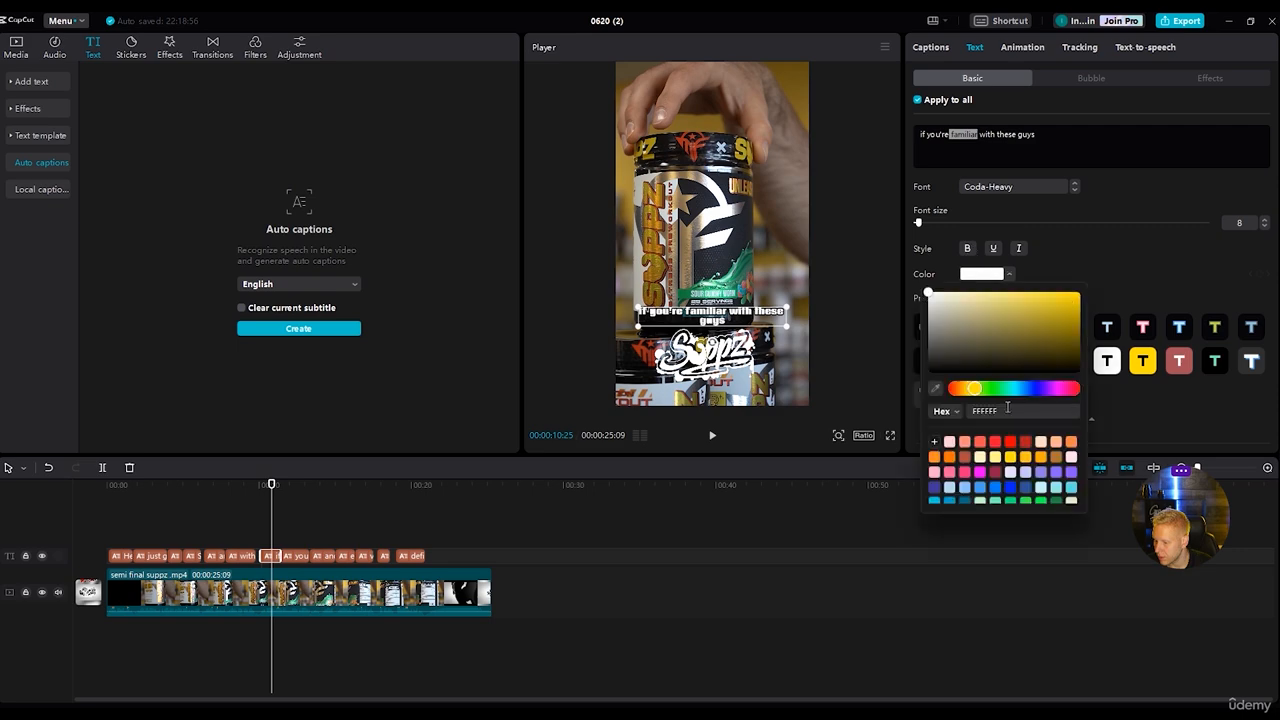
pyautogui.click(1025, 458)
pyautogui.click(745, 627)
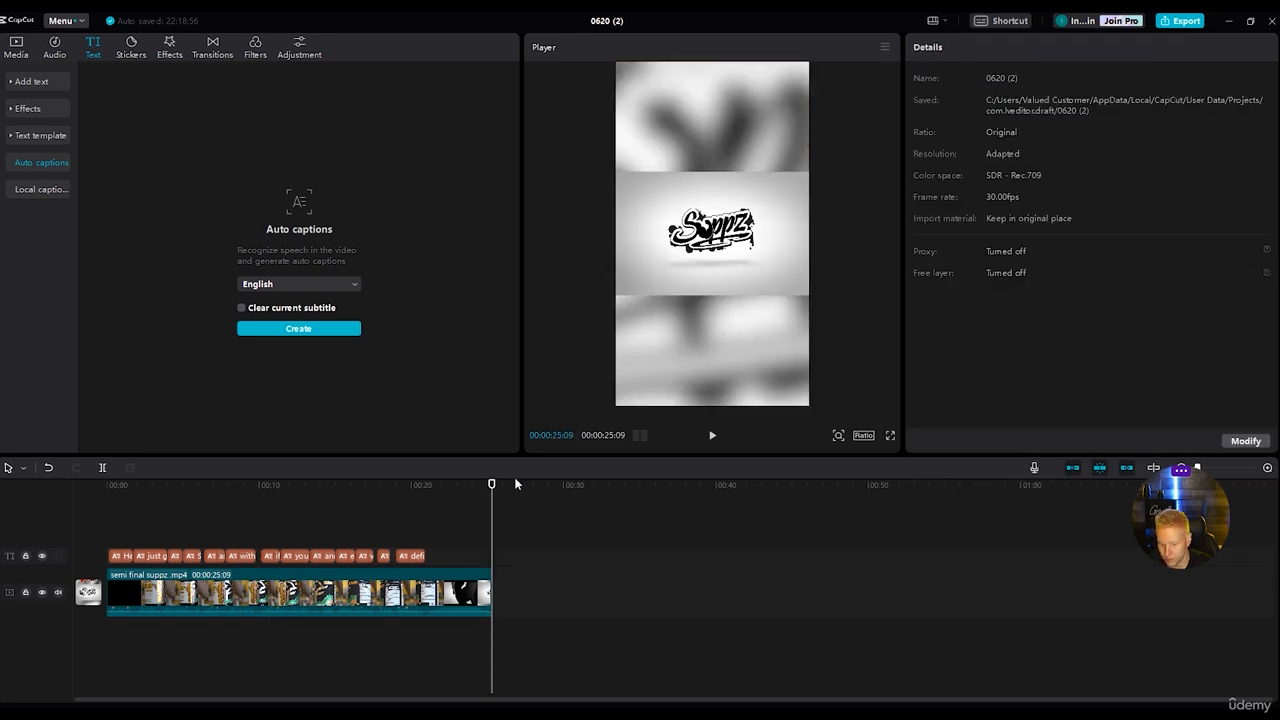
# Play back the captions, then set "badass" in "you know they make some badass pre workouts" to font size 11 and yellow FFDE00.
pyautogui.moveTo(493, 487); pyautogui.dragTo(204, 495)
pyautogui.press('space')
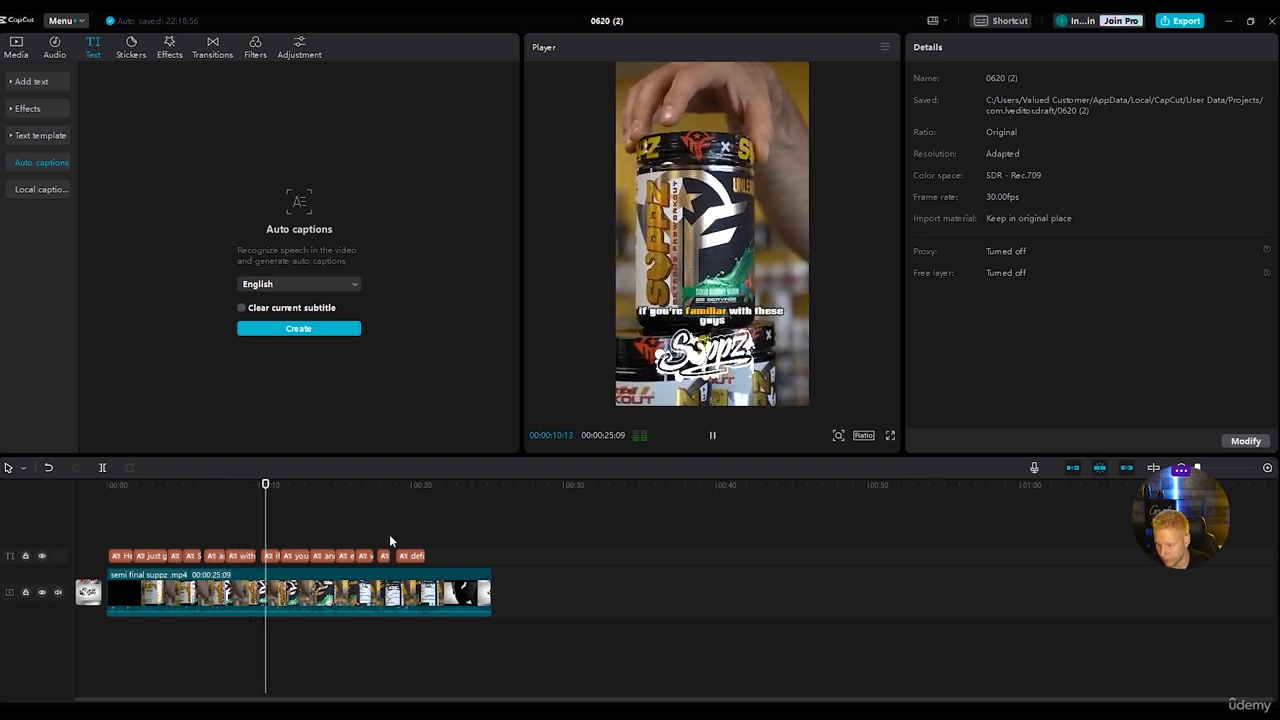
pyautogui.press('space')
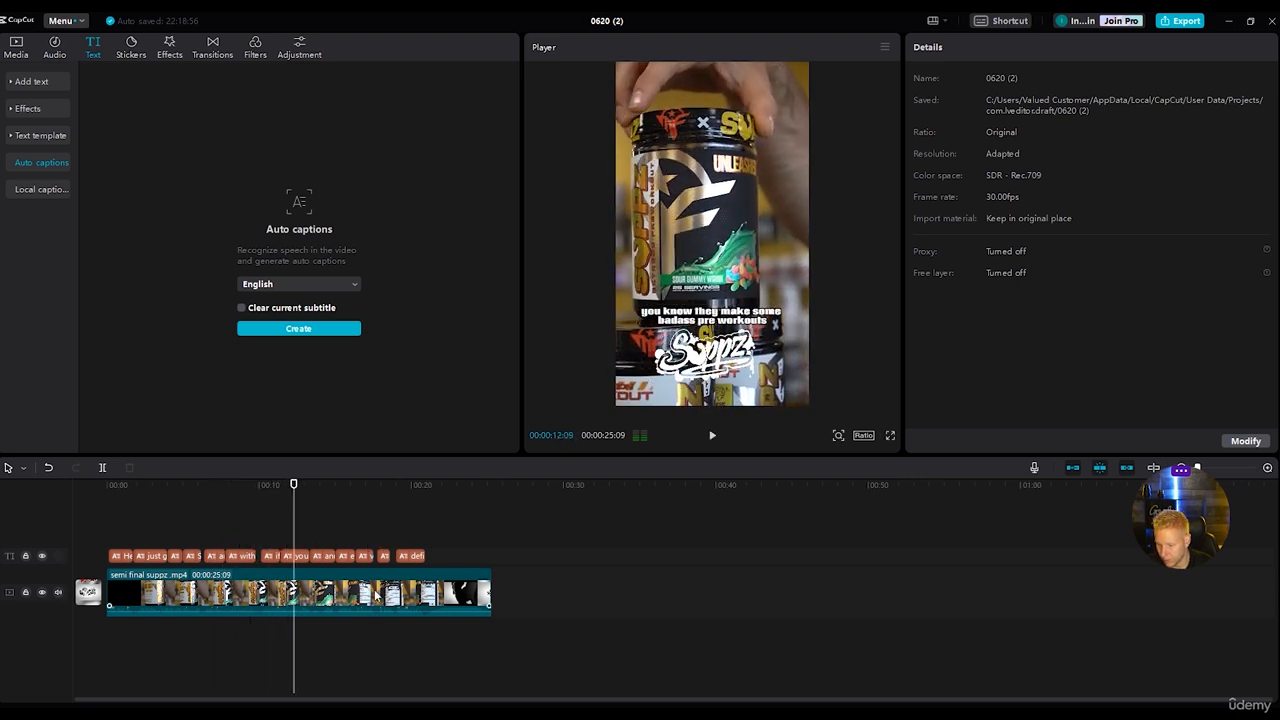
pyautogui.click(298, 556)
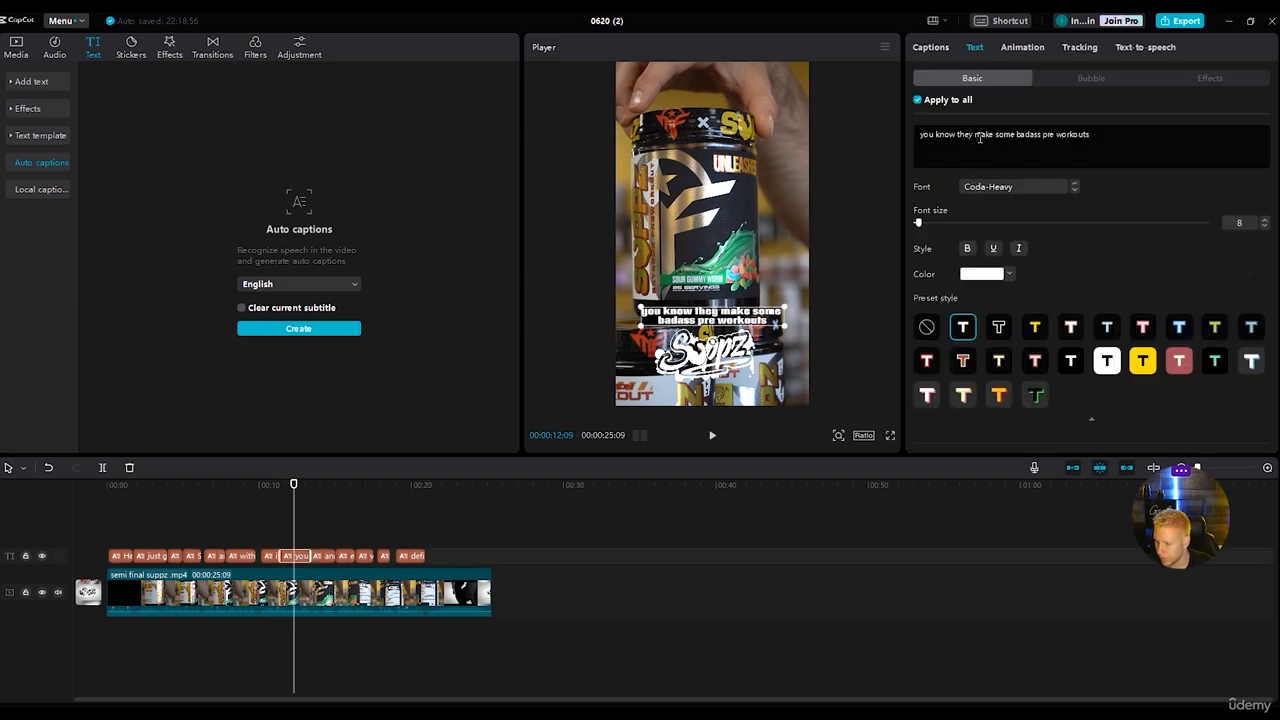
pyautogui.moveTo(1016, 134); pyautogui.dragTo(1030, 136)
pyautogui.moveTo(917, 226); pyautogui.dragTo(922, 223)
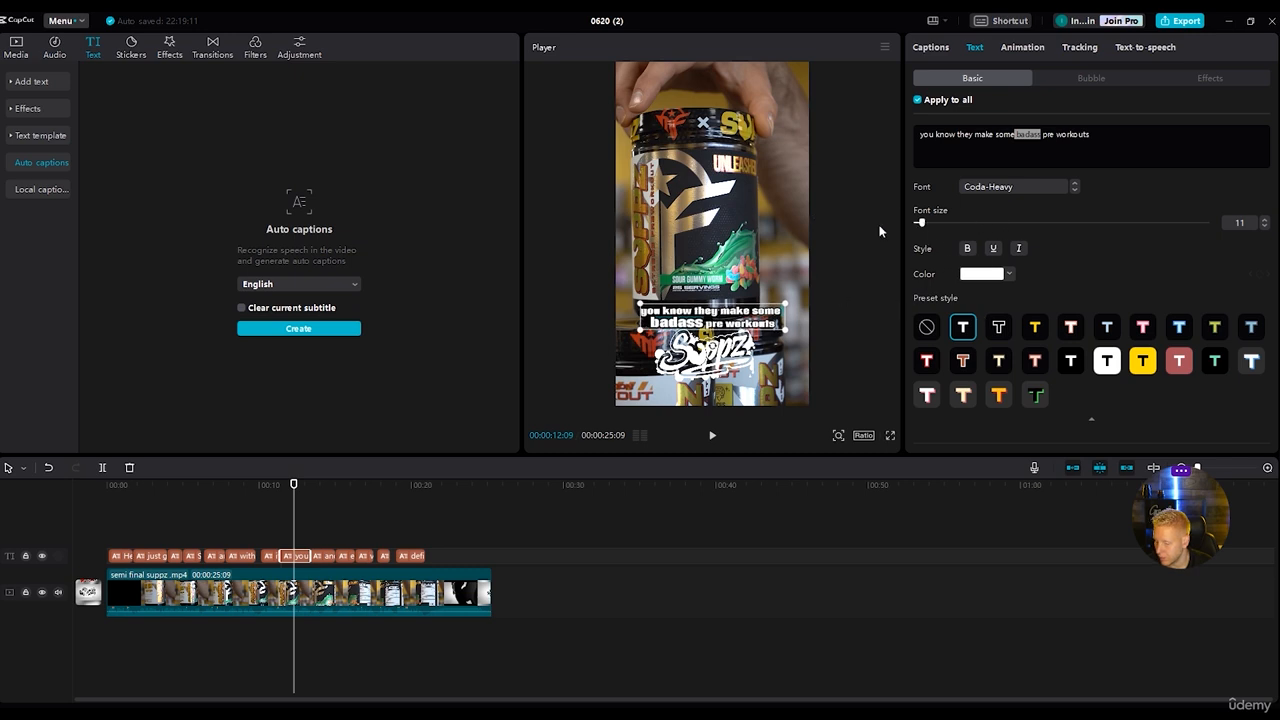
pyautogui.click(985, 274)
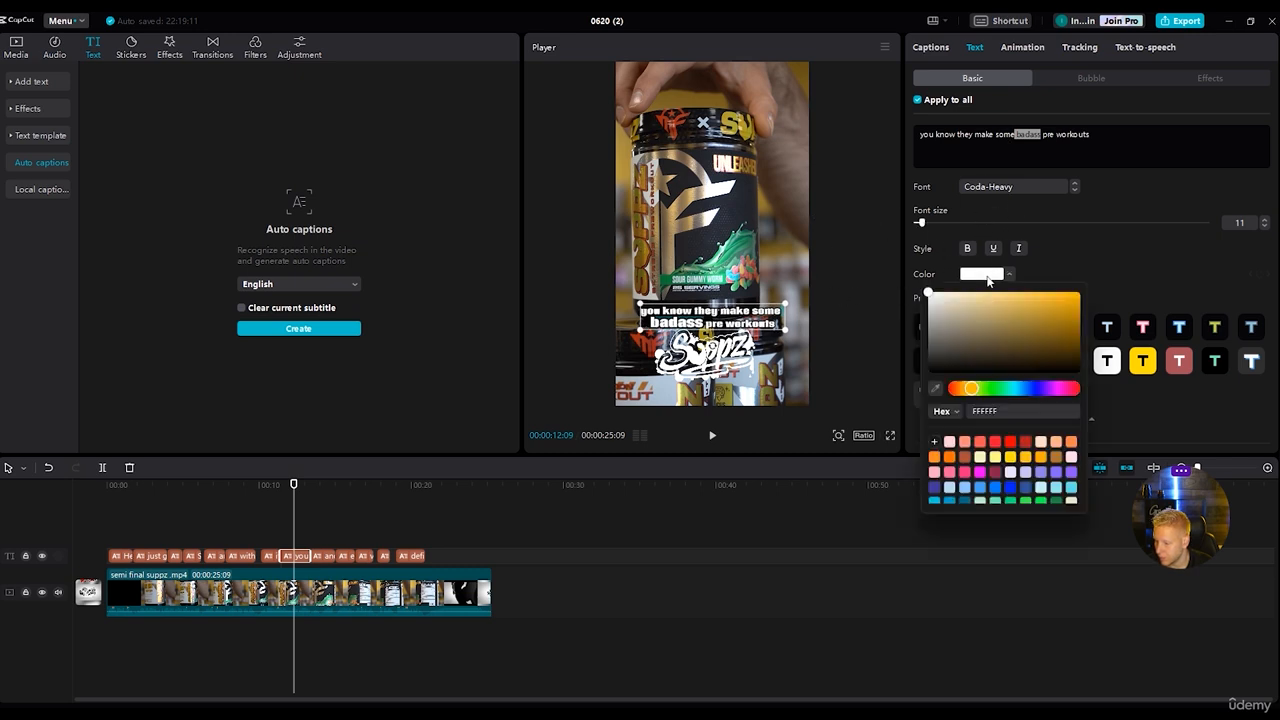
pyautogui.click(1025, 458)
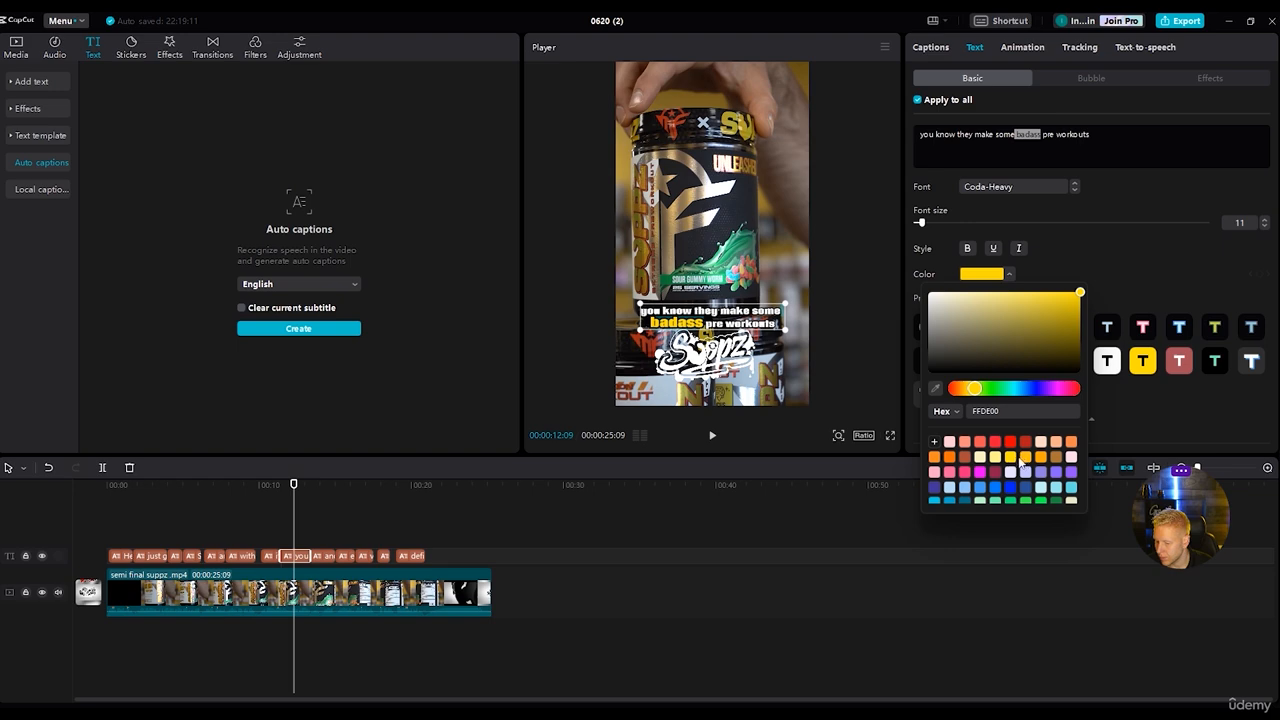
# In the caption "and this is no different", set "different" to font size 12 and move it onto its own line.
pyautogui.click(538, 609)
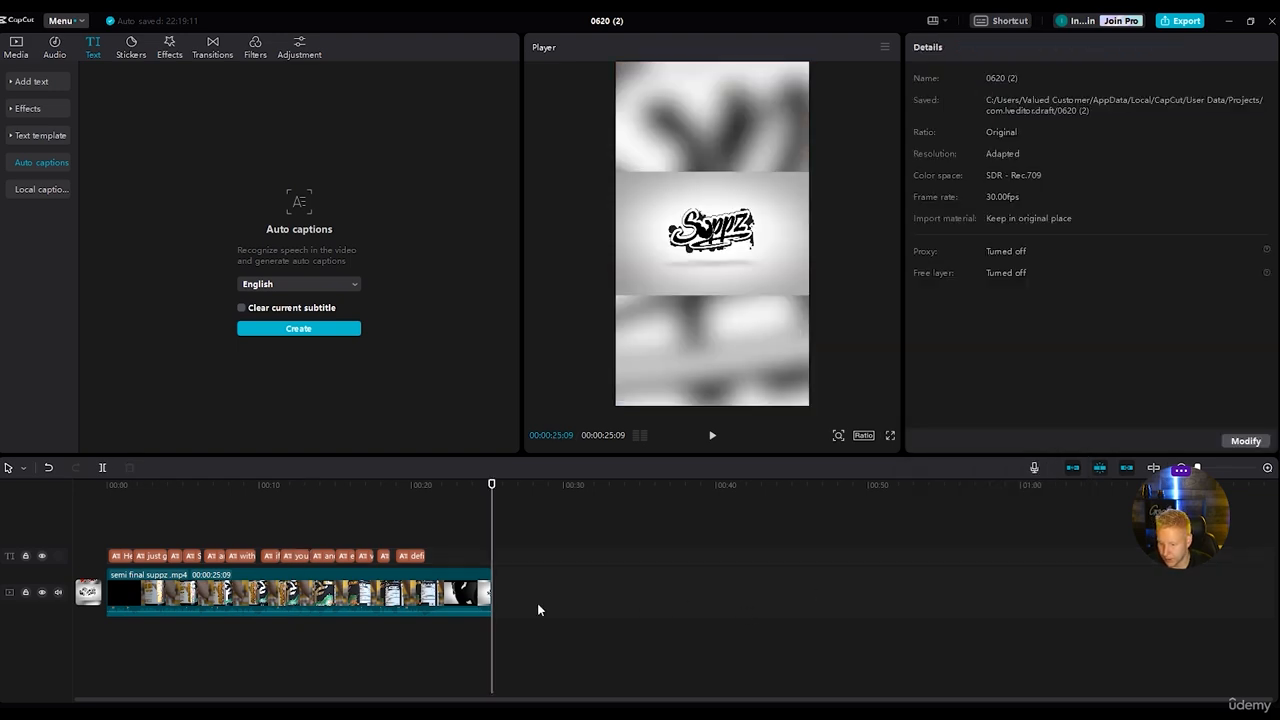
pyautogui.moveTo(492, 487); pyautogui.dragTo(239, 488)
pyautogui.press('space')
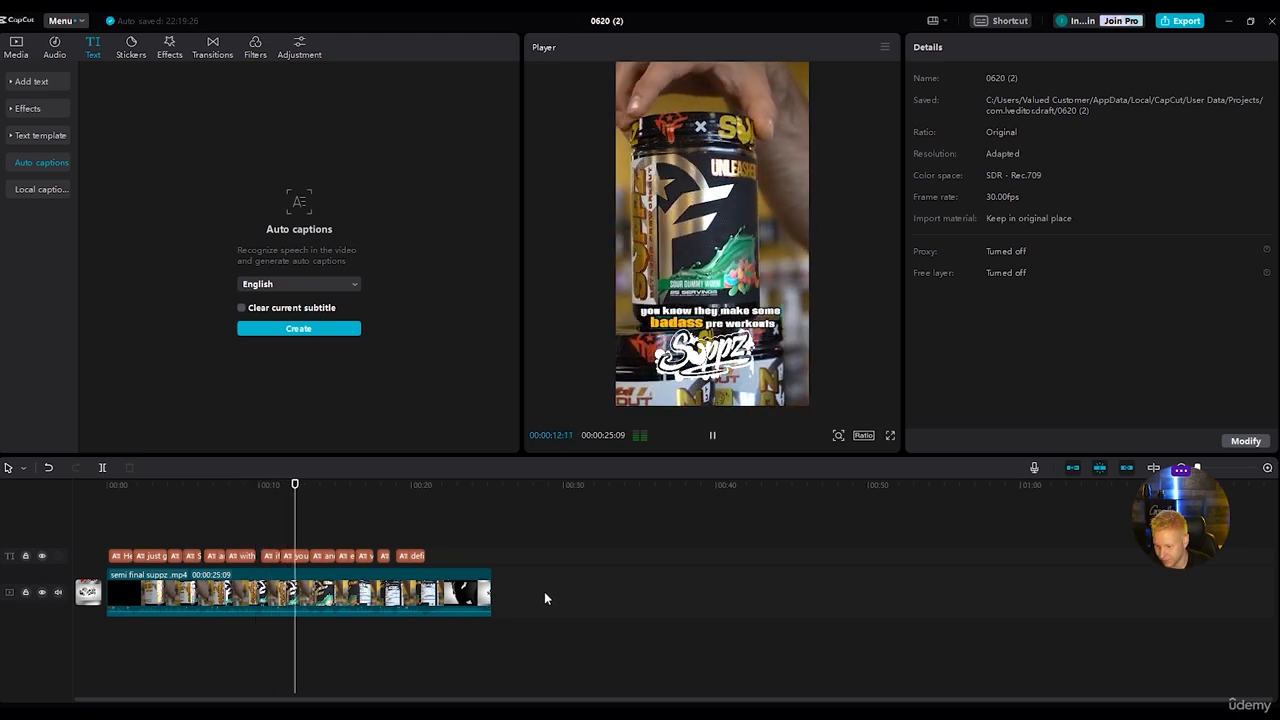
pyautogui.press('space')
pyautogui.click(324, 558)
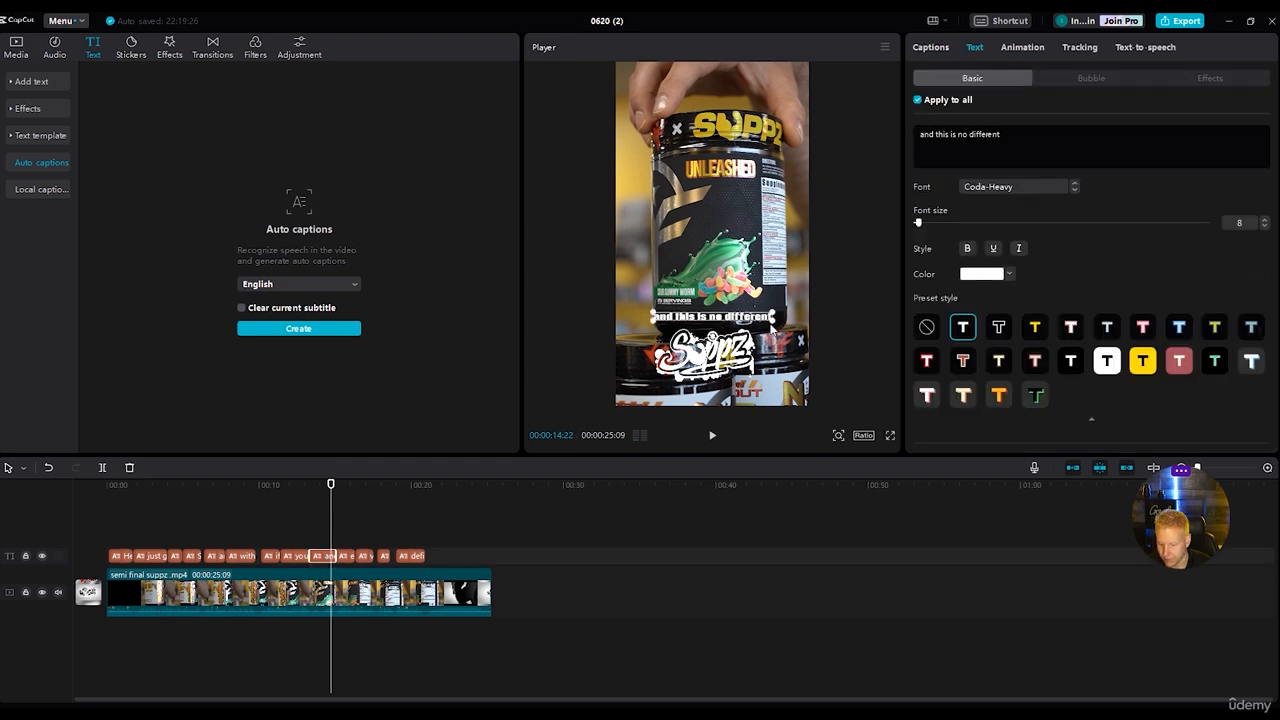
pyautogui.moveTo(1005, 134); pyautogui.dragTo(968, 128)
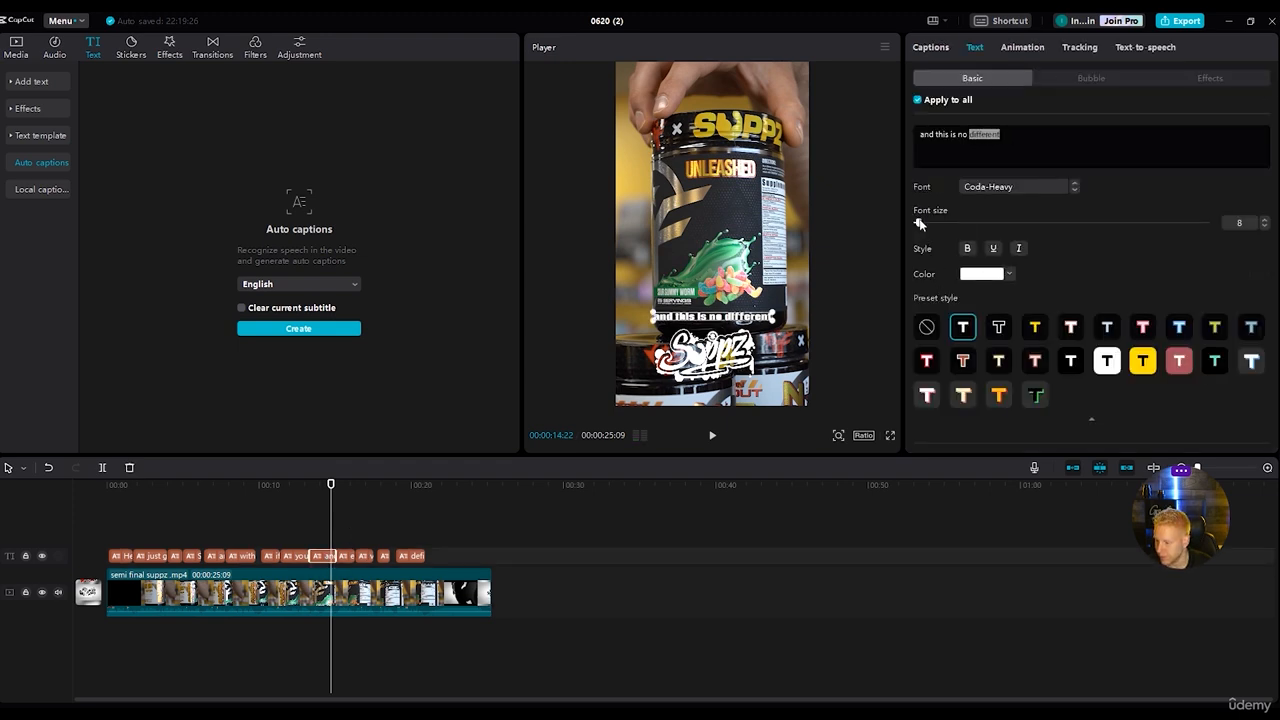
pyautogui.moveTo(920, 224); pyautogui.dragTo(924, 226)
pyautogui.click(968, 134)
pyautogui.press('Return')
# Colour the word "different" on the caption's second line orange-yellow FFBF17.
pyautogui.doubleClick(940, 145)
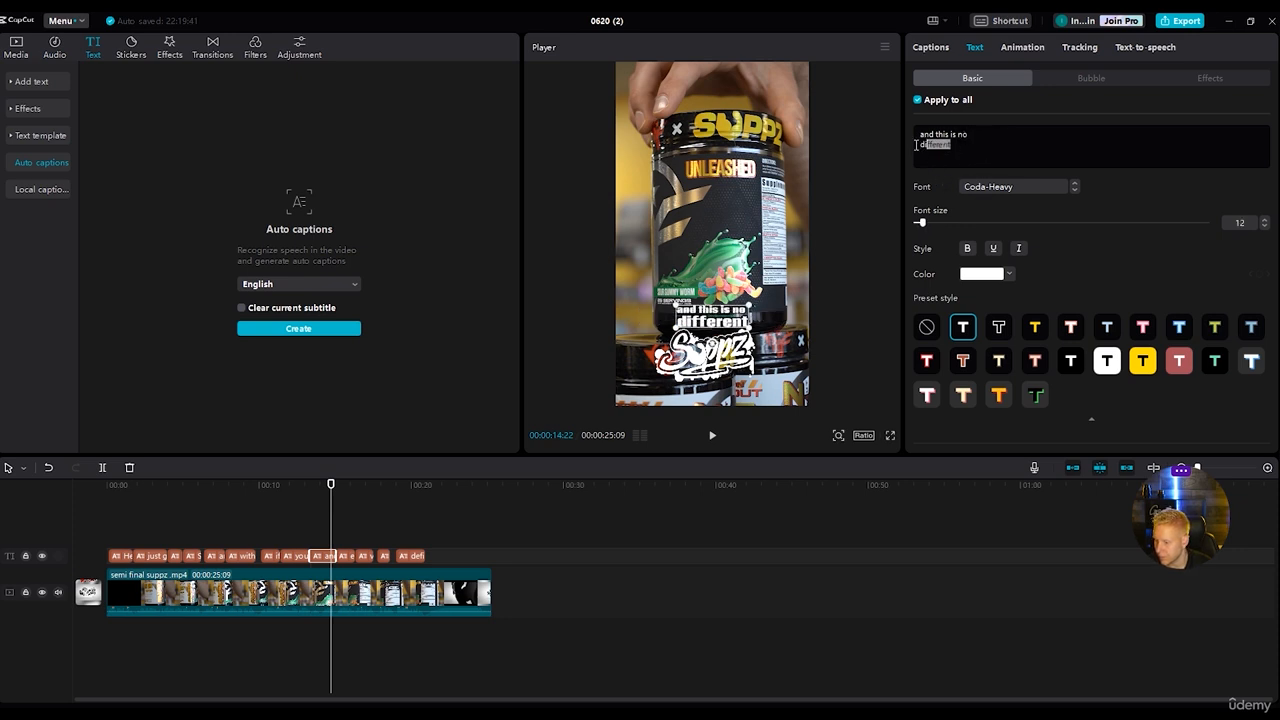
pyautogui.click(978, 275)
pyautogui.click(1026, 458)
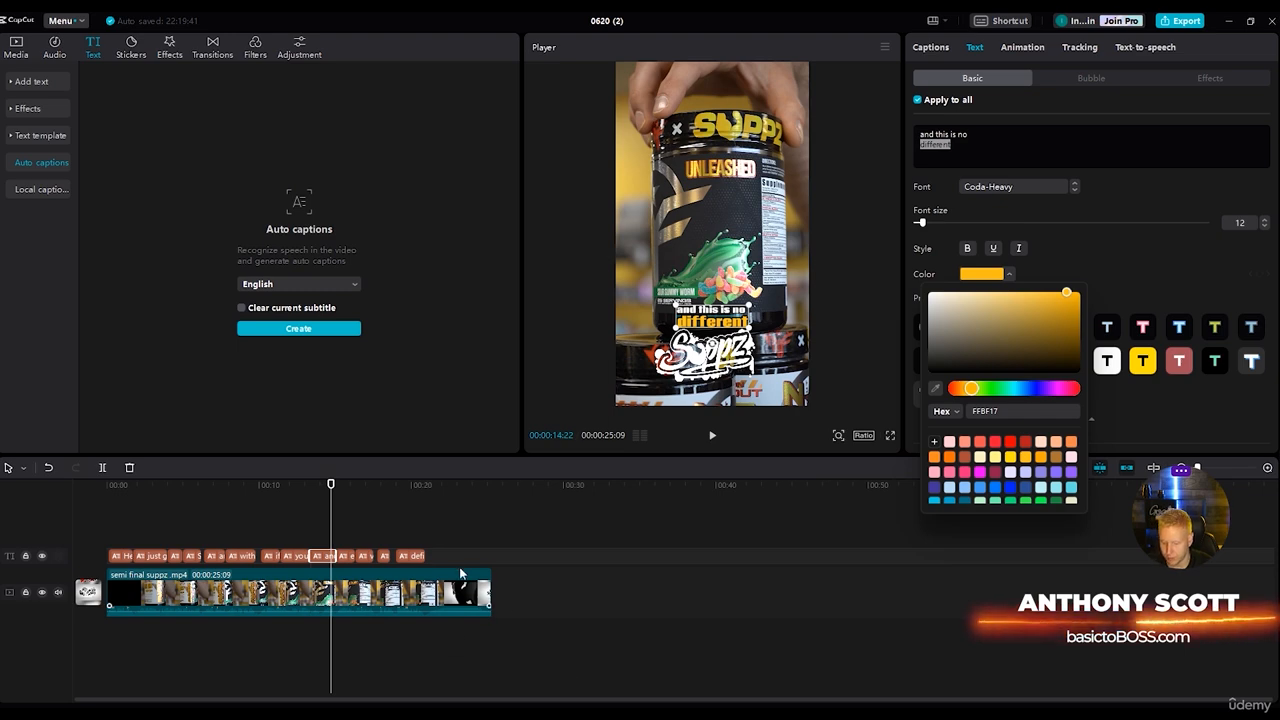
# Play on to the caption "extremely holding" and replace the word "holding" with "POTENT".
pyautogui.click(713, 436)
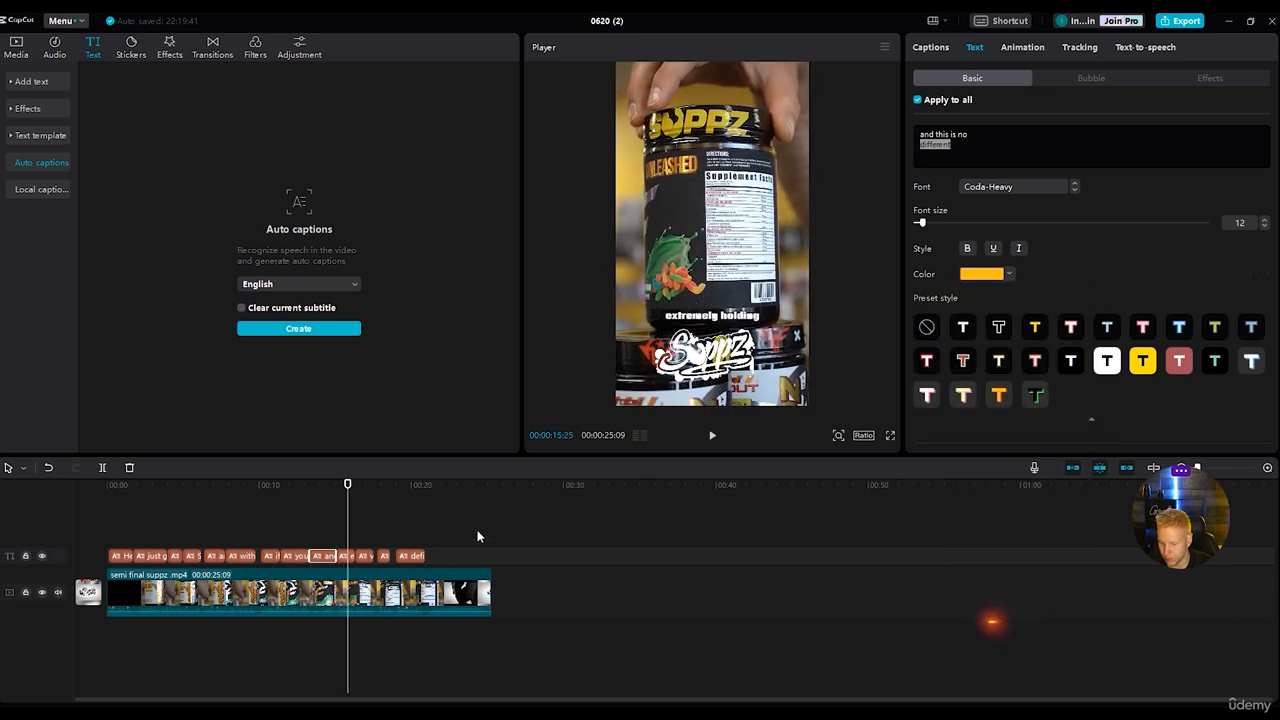
pyautogui.press('space')
pyautogui.moveTo(360, 490); pyautogui.dragTo(350, 486)
pyautogui.click(343, 556)
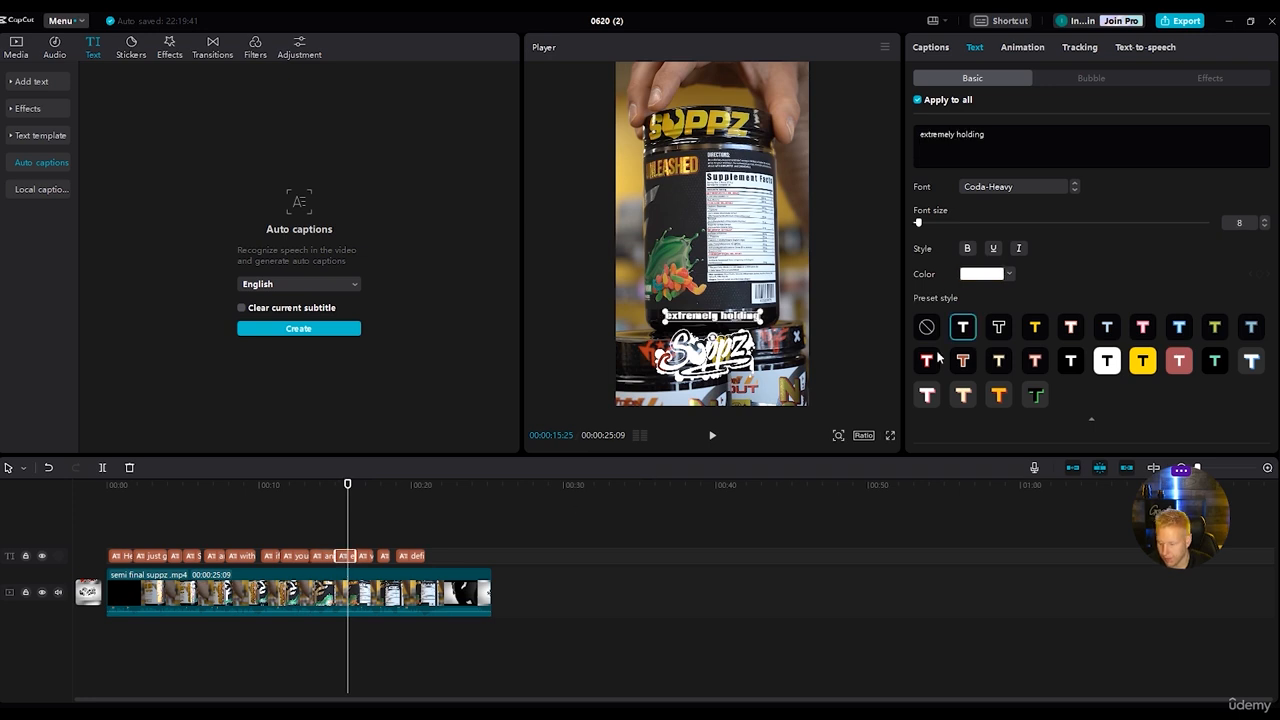
pyautogui.press('BackSpace')
pyautogui.press('BackSpace')
pyautogui.press('BackSpace')
pyautogui.press('BackSpace')
pyautogui.press('BackSpace')
pyautogui.press('BackSpace')
pyautogui.press('BackSpace')
pyautogui.press('BackSpace')
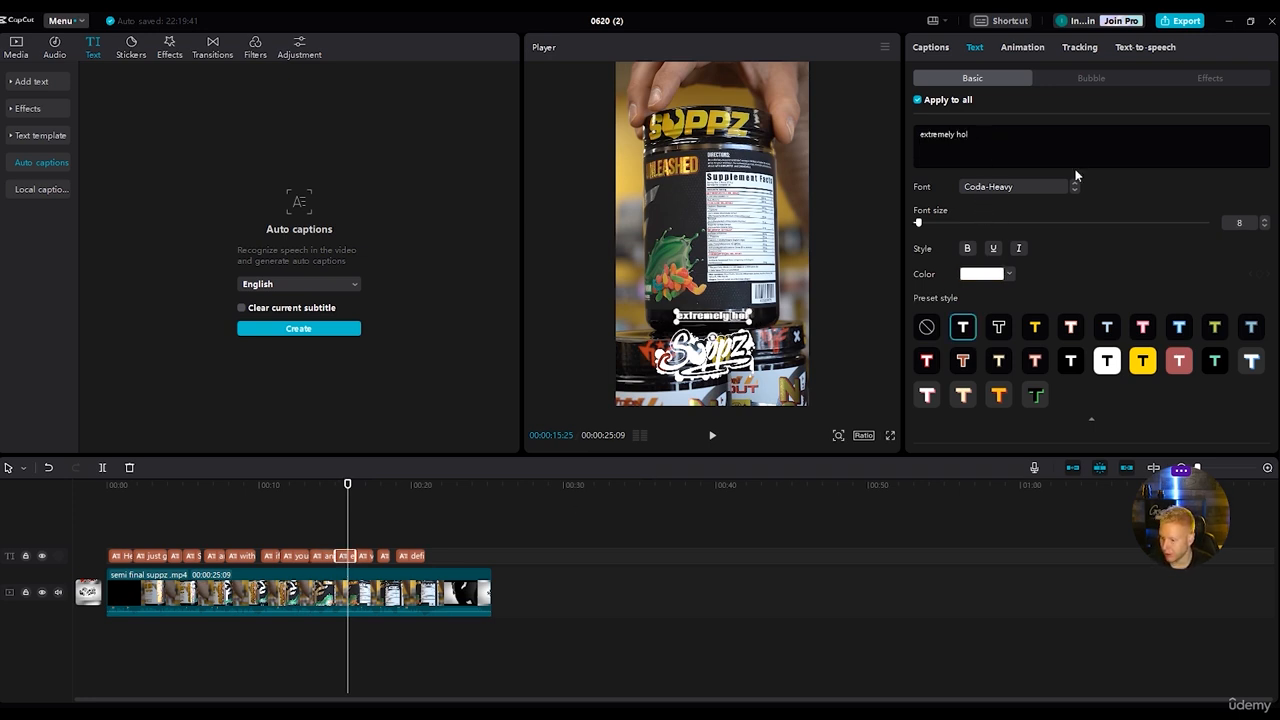
pyautogui.write('POTENT')
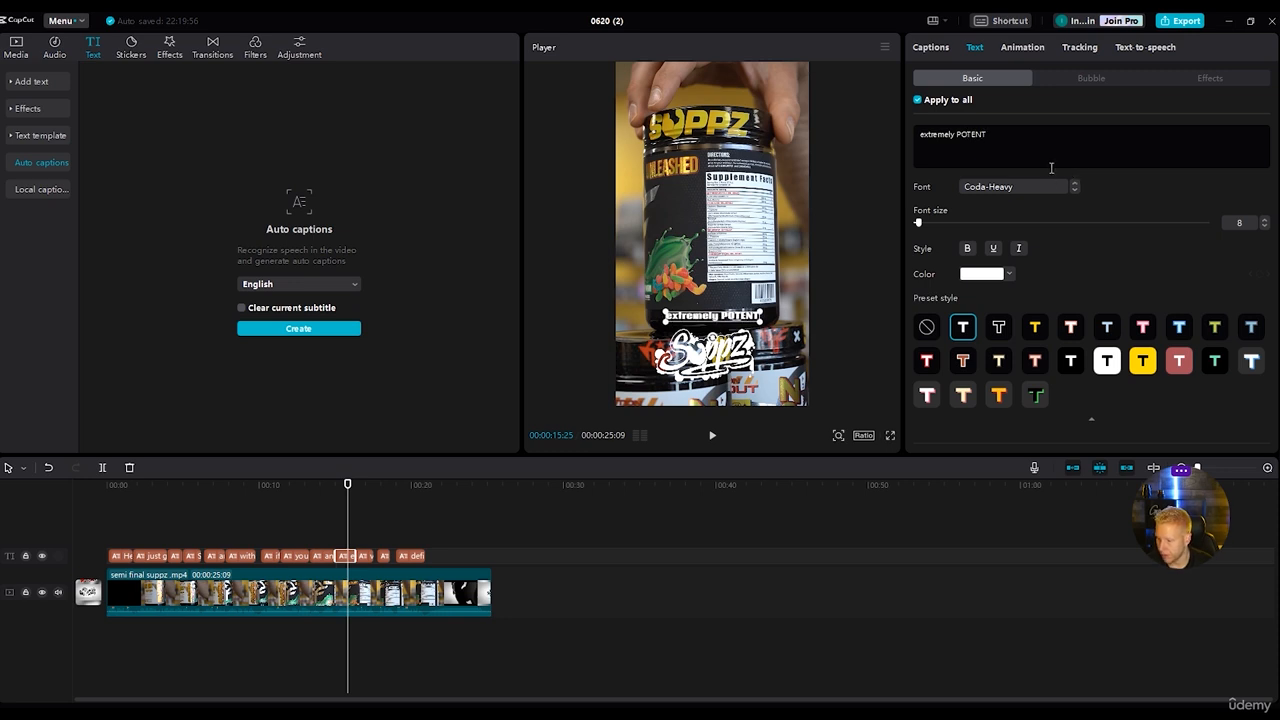
# Colour the word "POTENT" in the caption orange-yellow FFBF17.
pyautogui.moveTo(982, 133); pyautogui.dragTo(960, 135)
pyautogui.click(985, 274)
pyautogui.click(1016, 461)
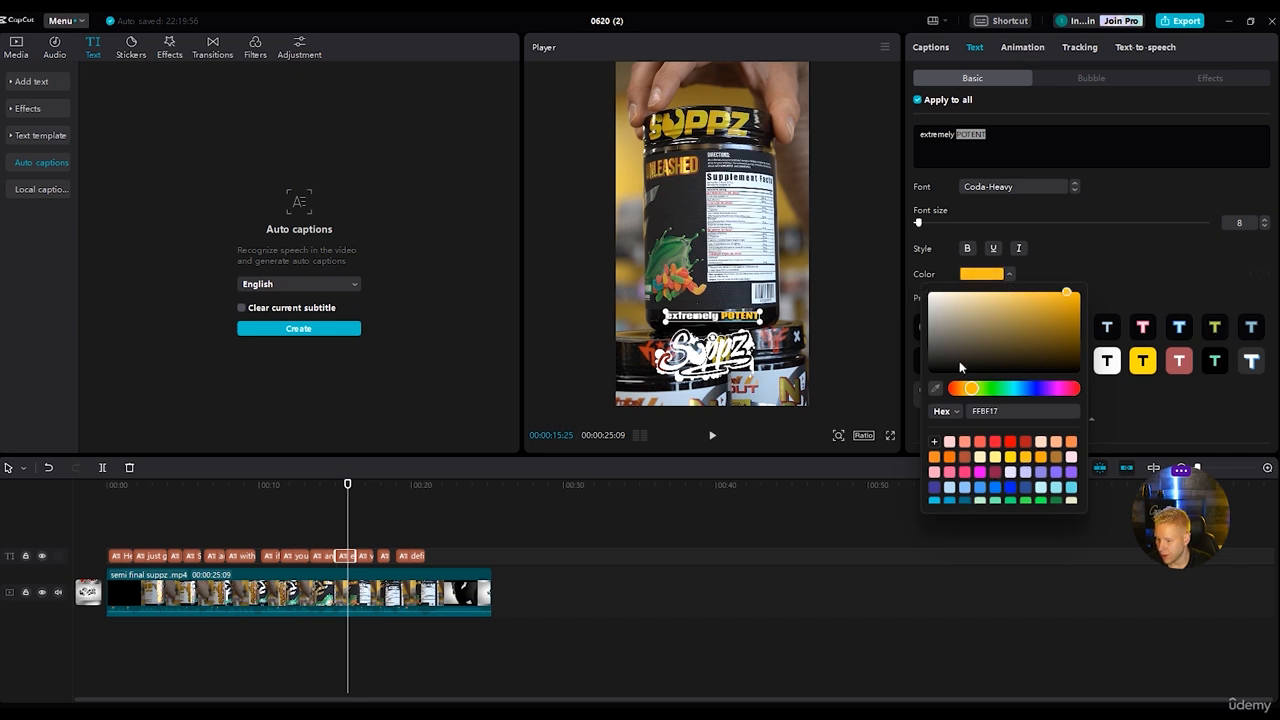
pyautogui.click(1051, 260)
# Set "POTENT" to font size 13 and move it onto a second line below "extremely".
pyautogui.moveTo(920, 224); pyautogui.dragTo(925, 226)
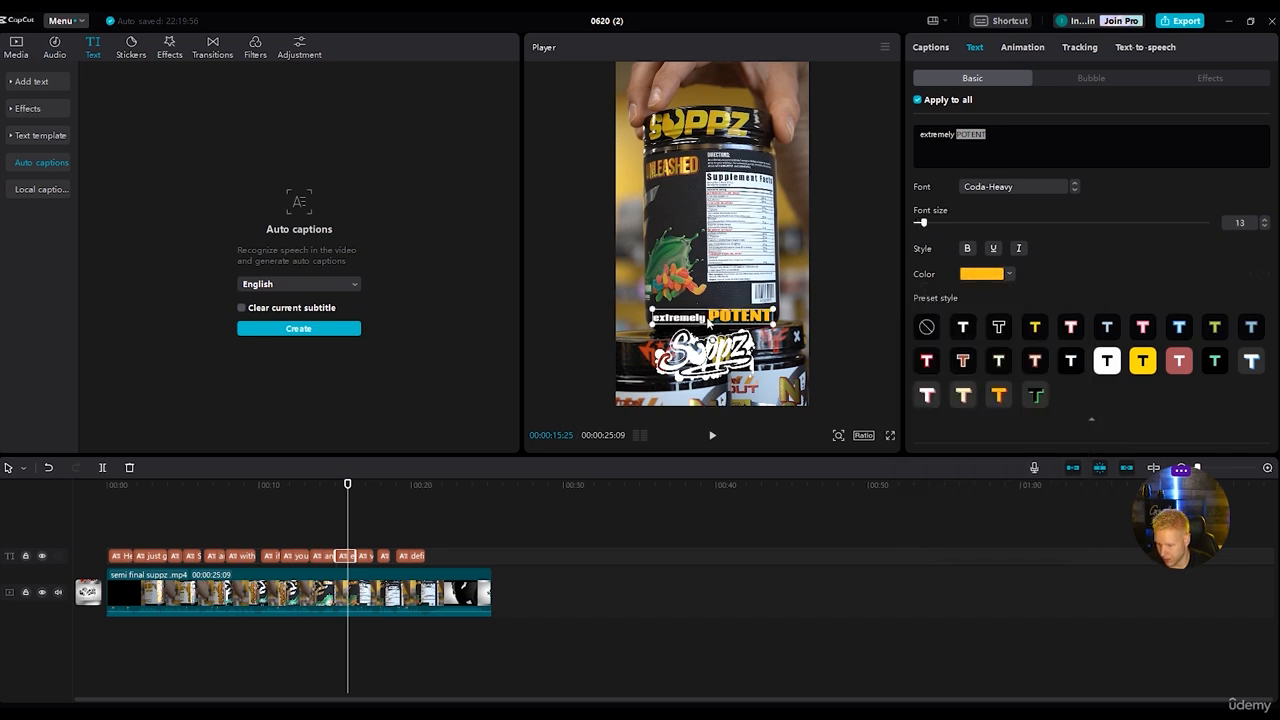
pyautogui.click(956, 134)
pyautogui.press('Return')
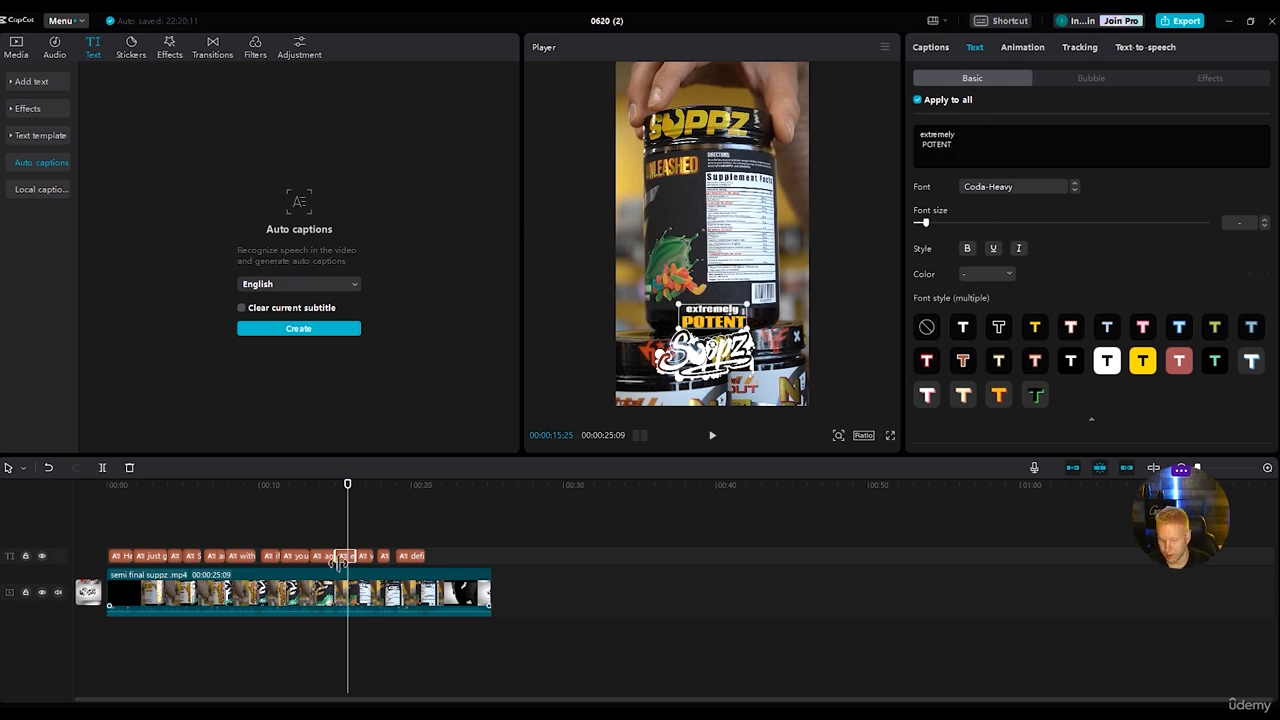
# Play on to the caption "very high stimulant" and colour "stimulant" in the same orange-yellow.
pyautogui.click(712, 435)
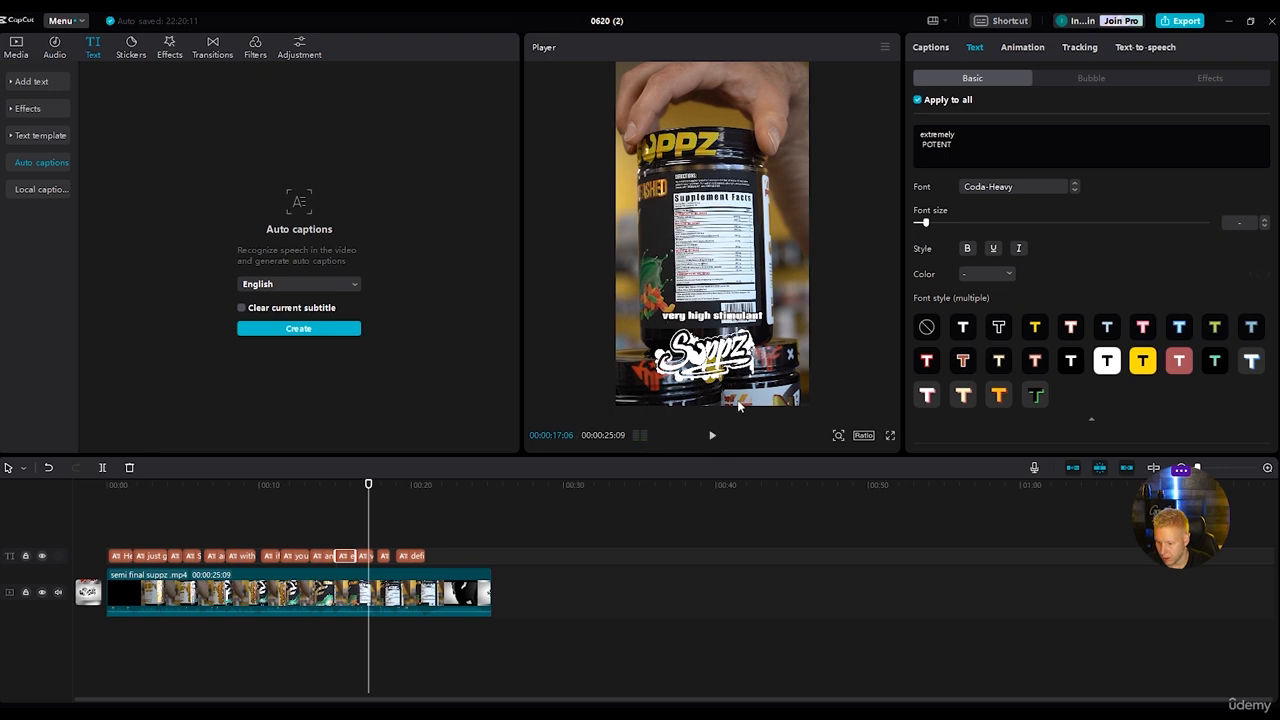
pyautogui.click(366, 556)
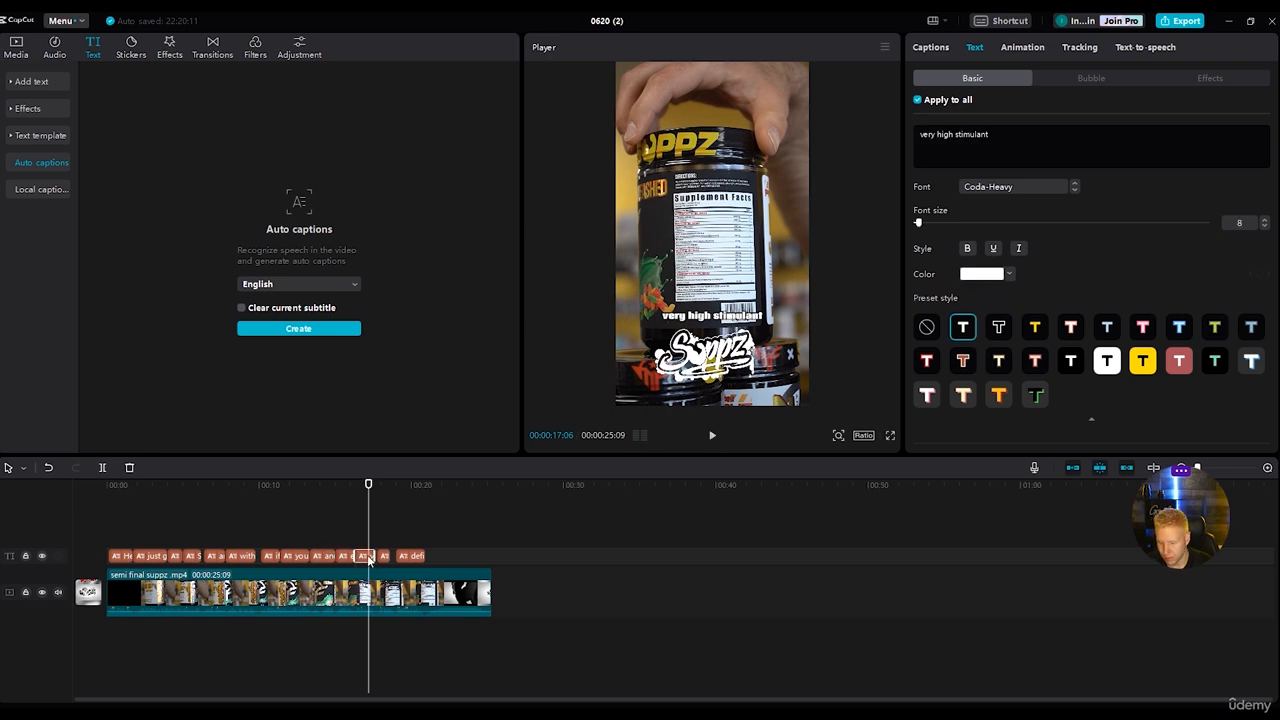
pyautogui.doubleClick(956, 136)
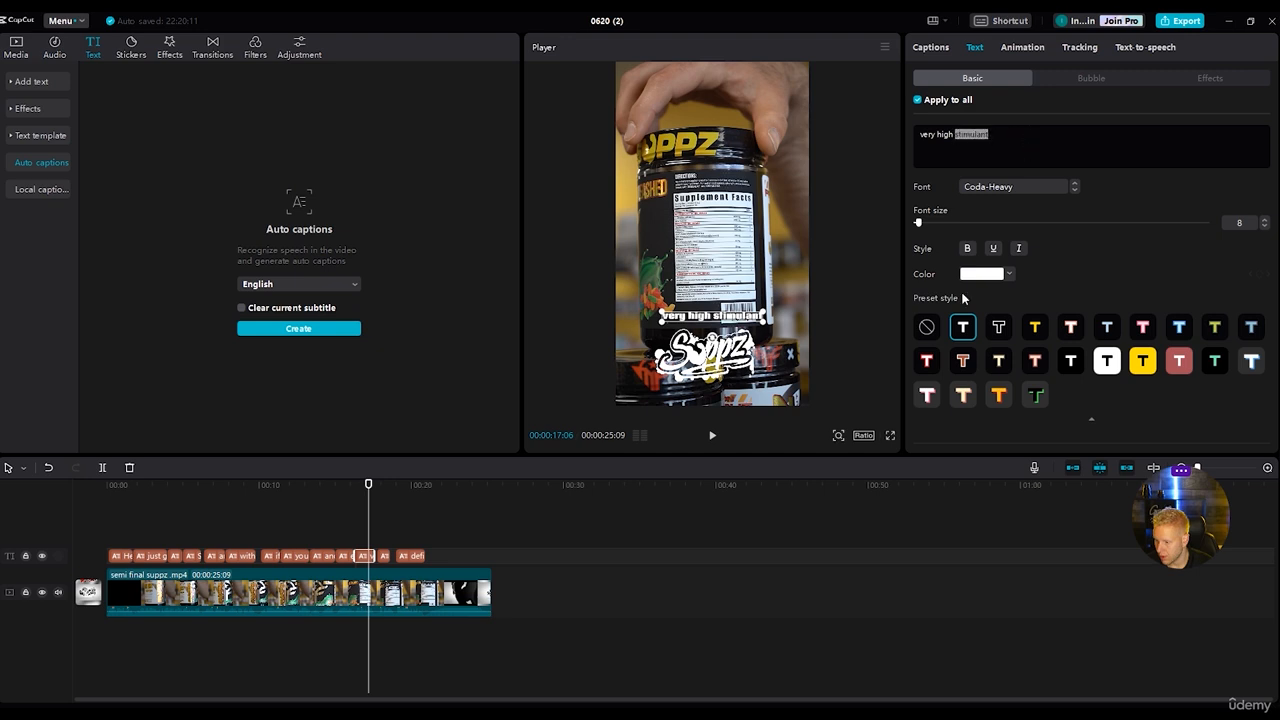
pyautogui.click(986, 274)
pyautogui.click(1025, 457)
# Enlarge "stimulant" and move it onto a second line below "very high".
pyautogui.moveTo(919, 223); pyautogui.dragTo(923, 223)
pyautogui.click(952, 145)
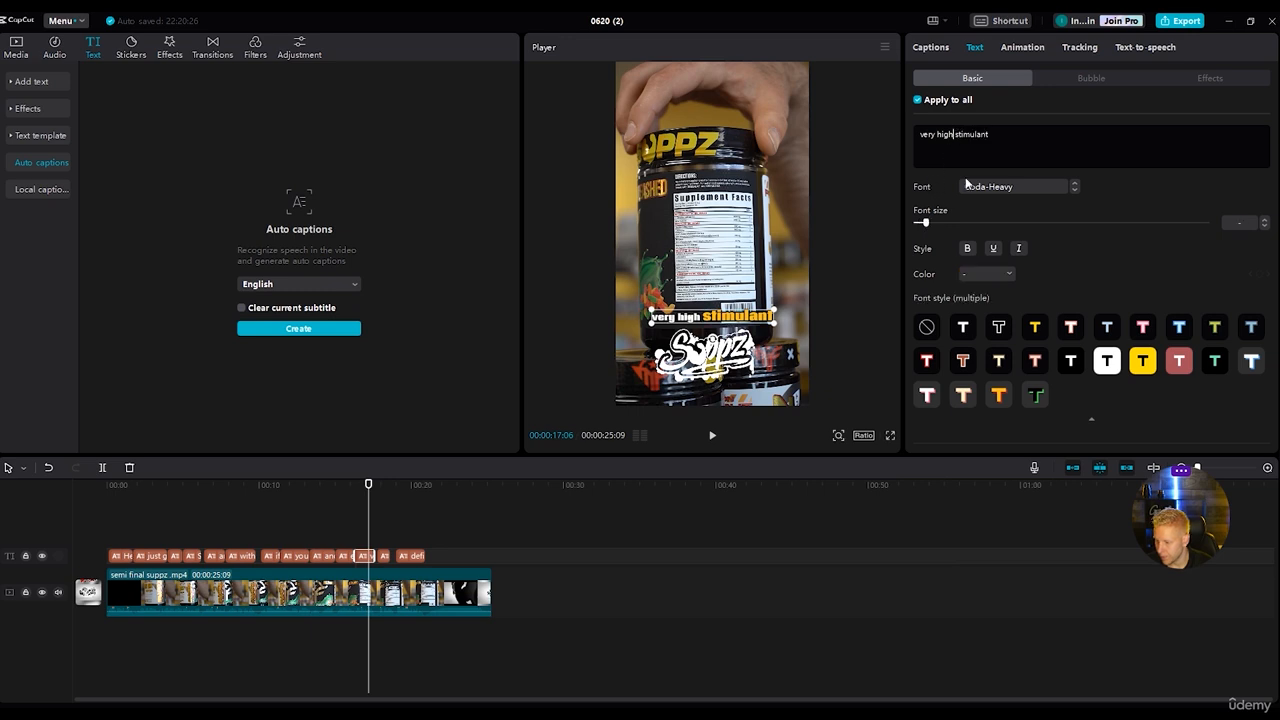
pyautogui.press('Return')
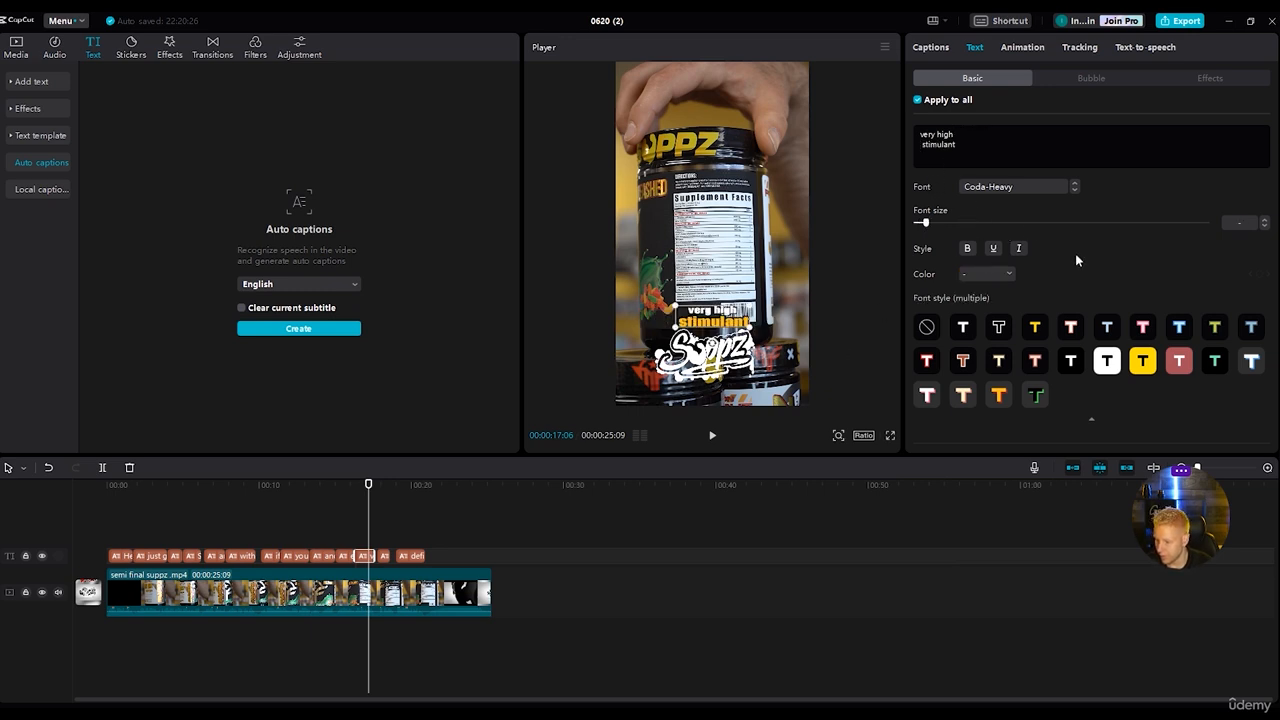
# Play on to the caption "great focus", then colour "focus" orange-yellow FFBF17 and set its font size to 12.
pyautogui.click(712, 436)
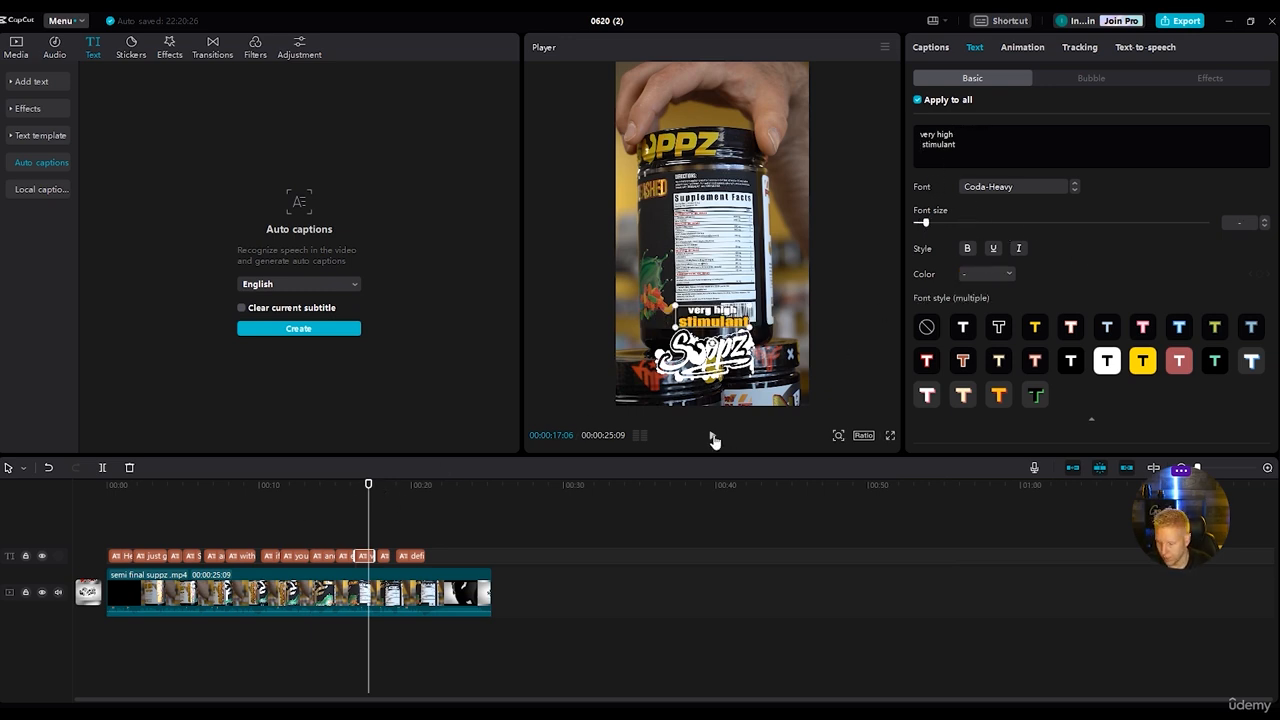
pyautogui.click(712, 440)
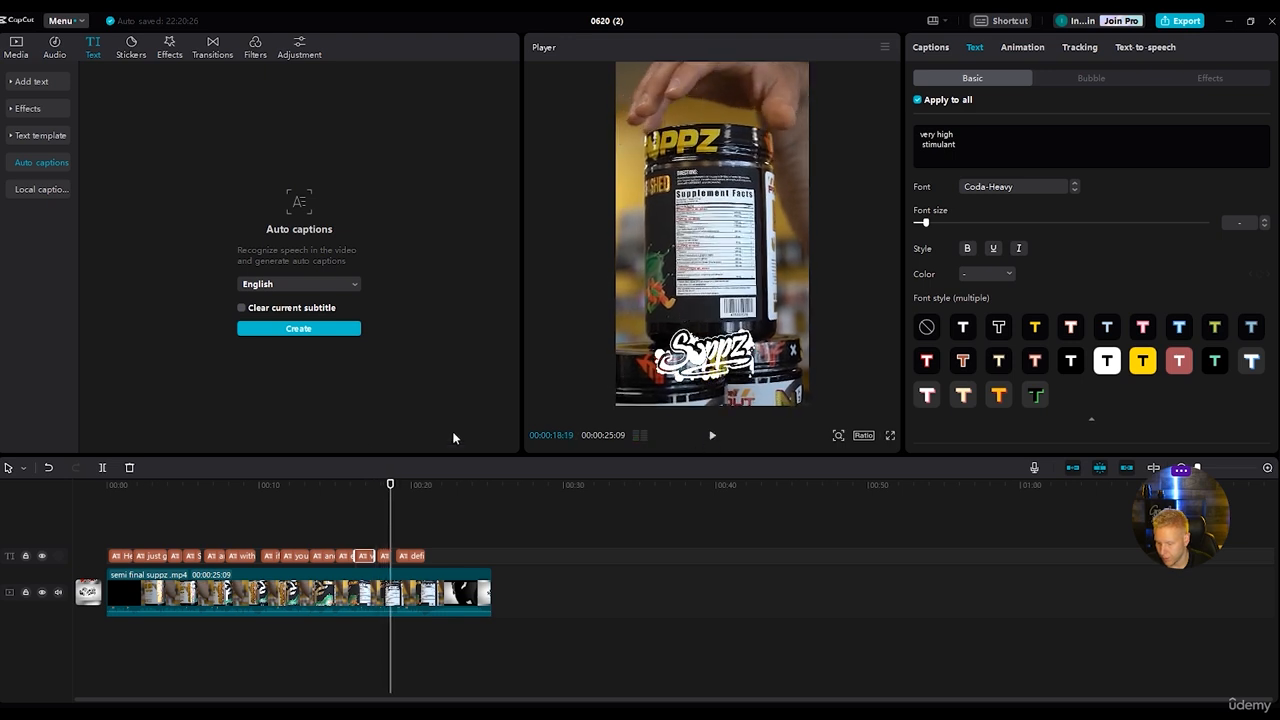
pyautogui.moveTo(395, 488); pyautogui.dragTo(384, 488)
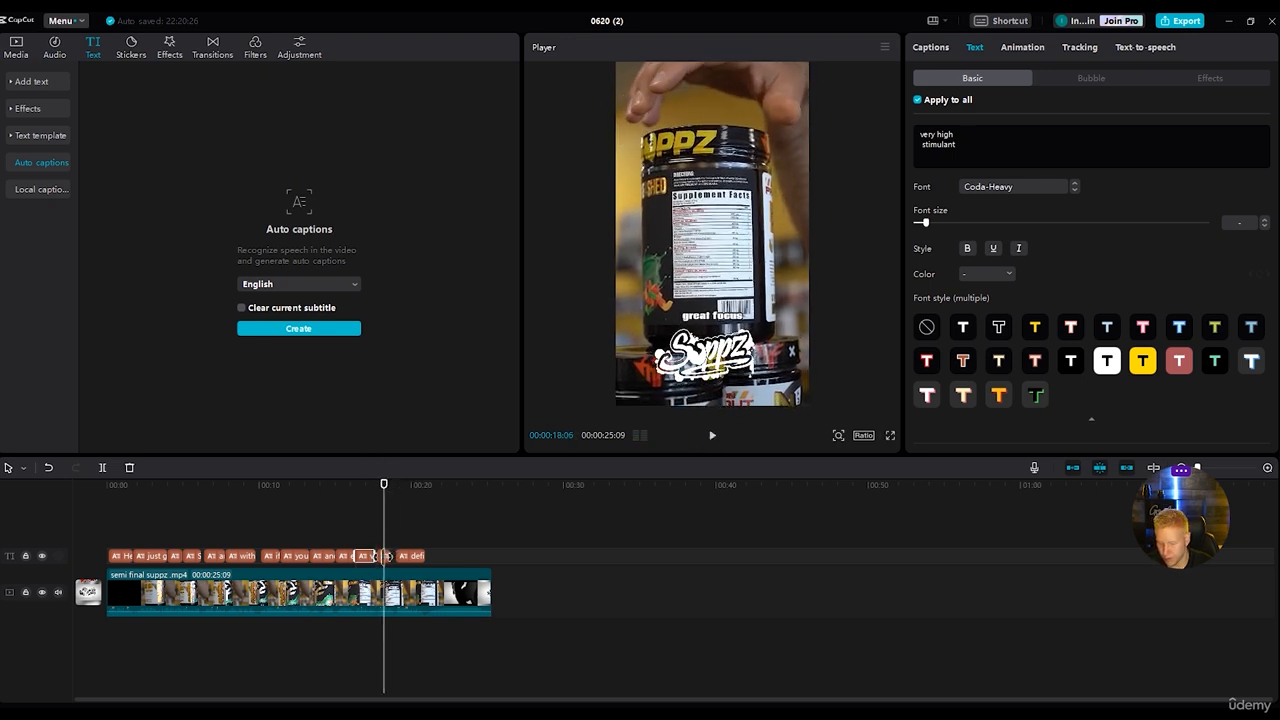
pyautogui.click(383, 557)
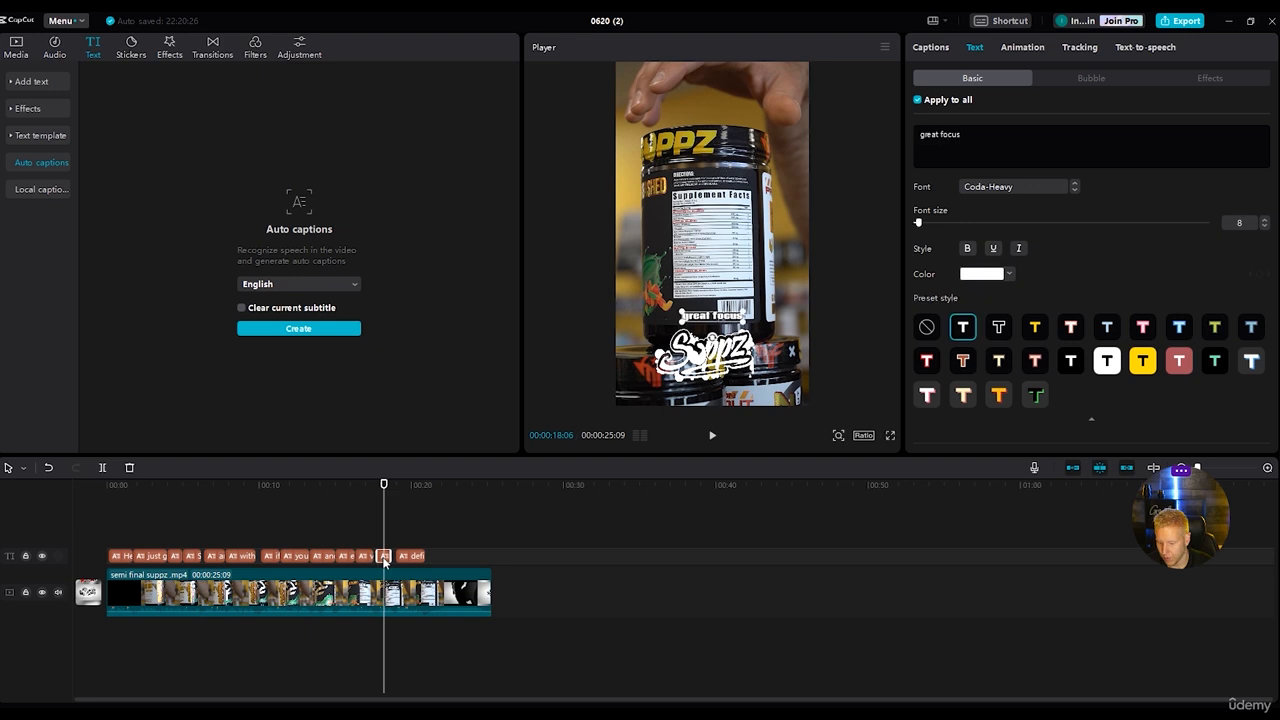
pyautogui.rightClick(977, 130)
pyautogui.click(940, 148)
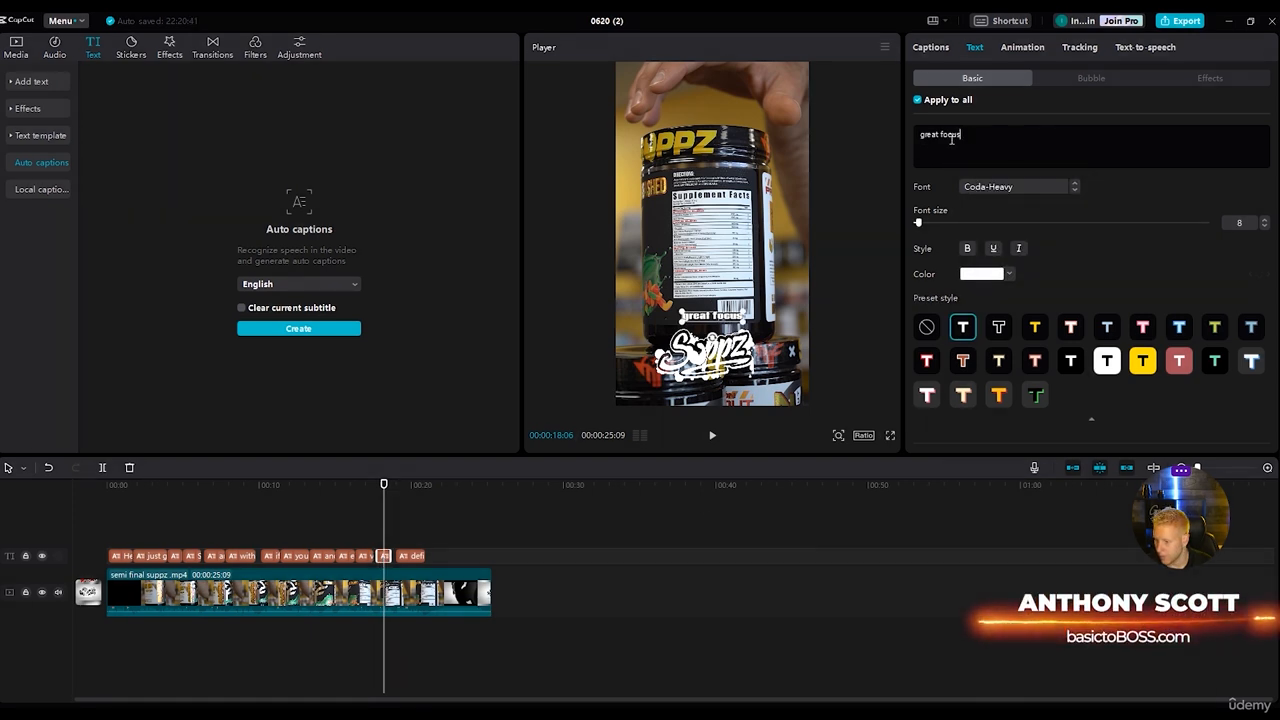
pyautogui.moveTo(977, 130); pyautogui.dragTo(939, 134)
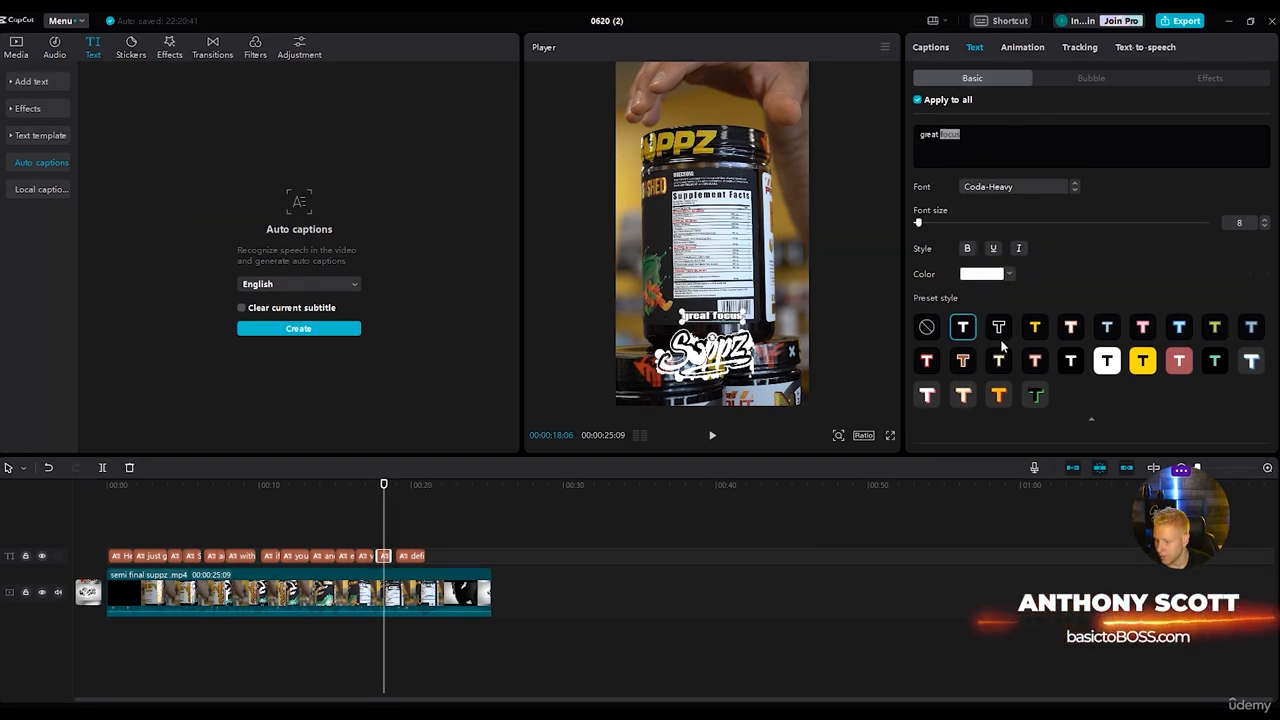
pyautogui.click(1009, 274)
pyautogui.click(1011, 456)
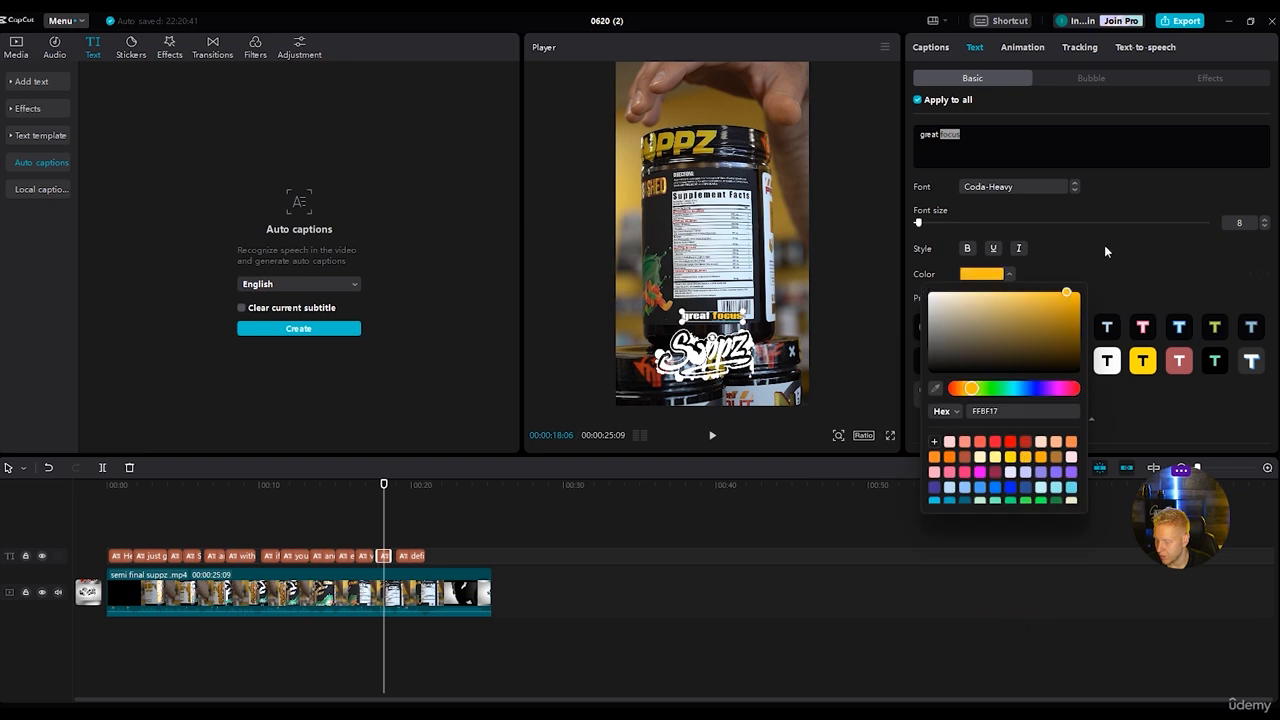
pyautogui.moveTo(920, 223); pyautogui.dragTo(923, 223)
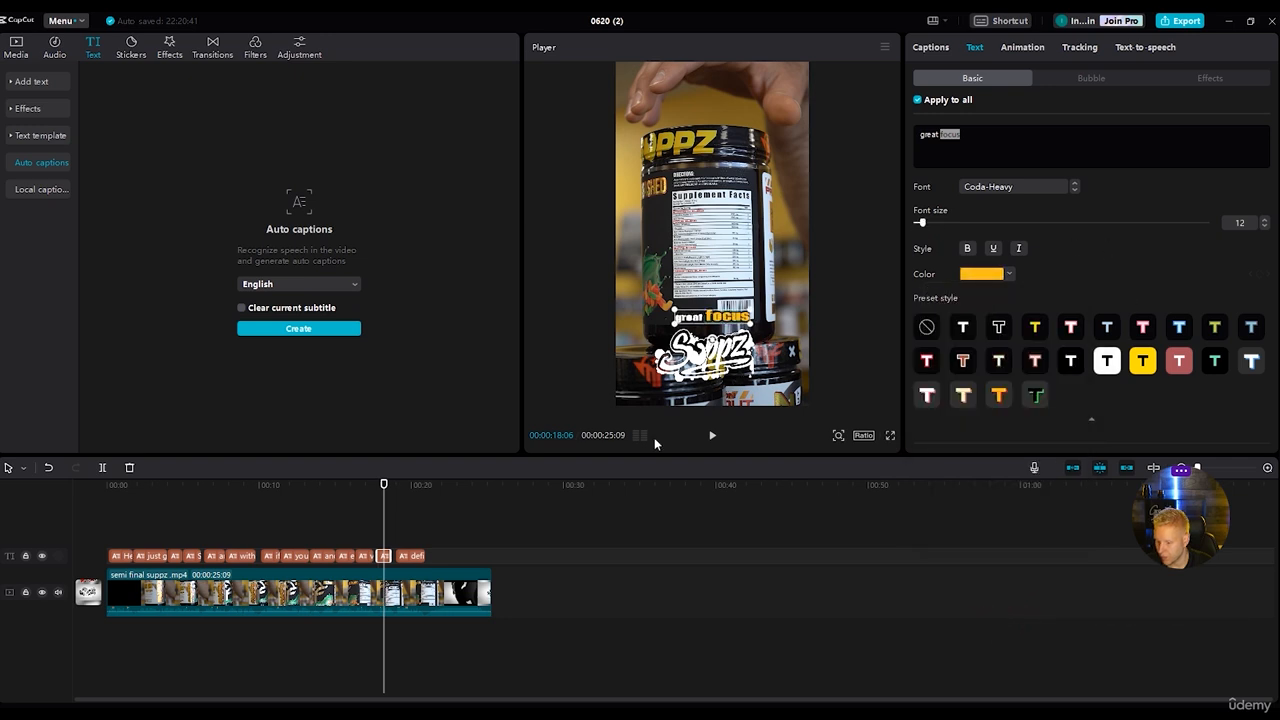
# In the last caption, set "half a scoop with this one" to font size 12 and place it on a new line after "definitely start with".
pyautogui.click(716, 440)
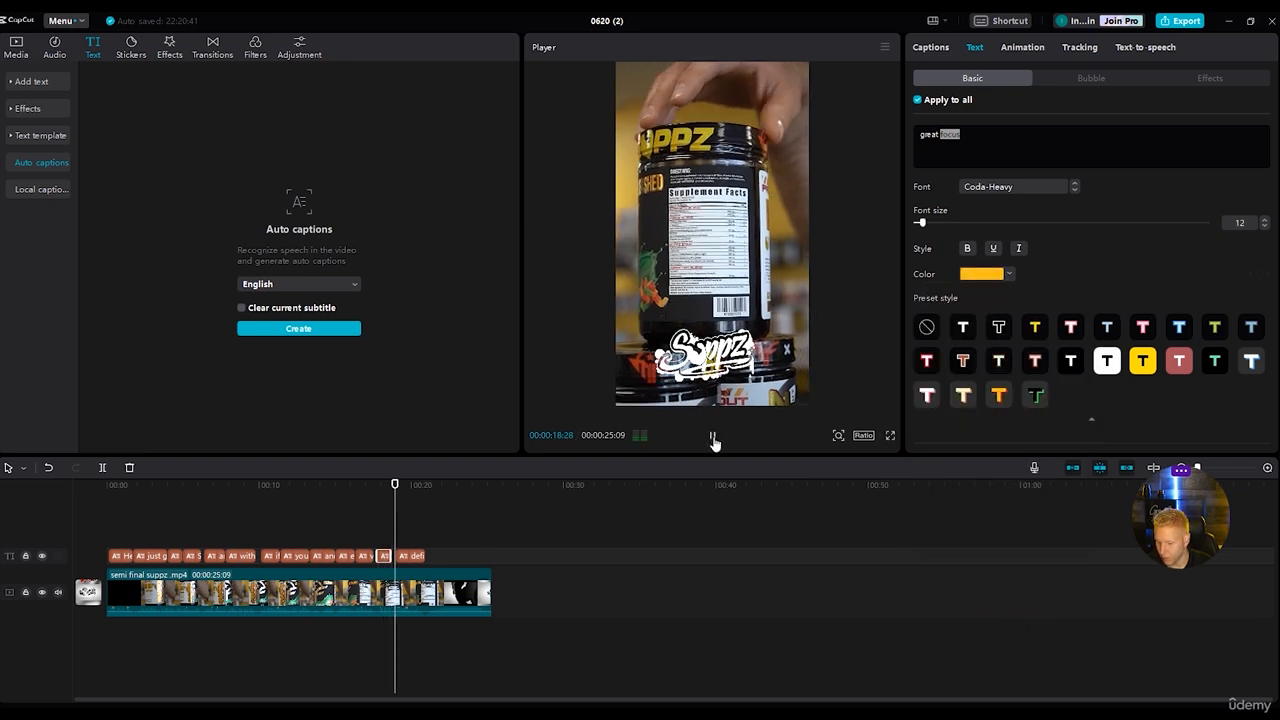
pyautogui.click(714, 440)
pyautogui.click(412, 556)
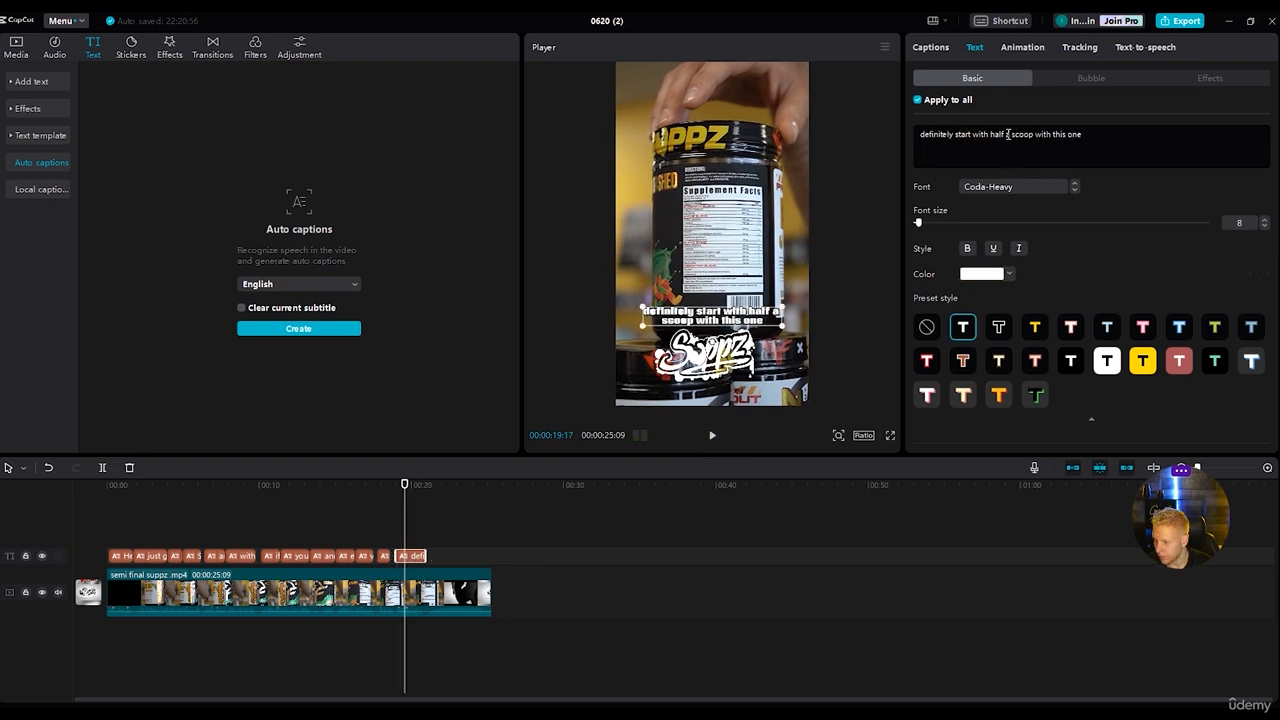
pyautogui.moveTo(990, 135); pyautogui.dragTo(1094, 135)
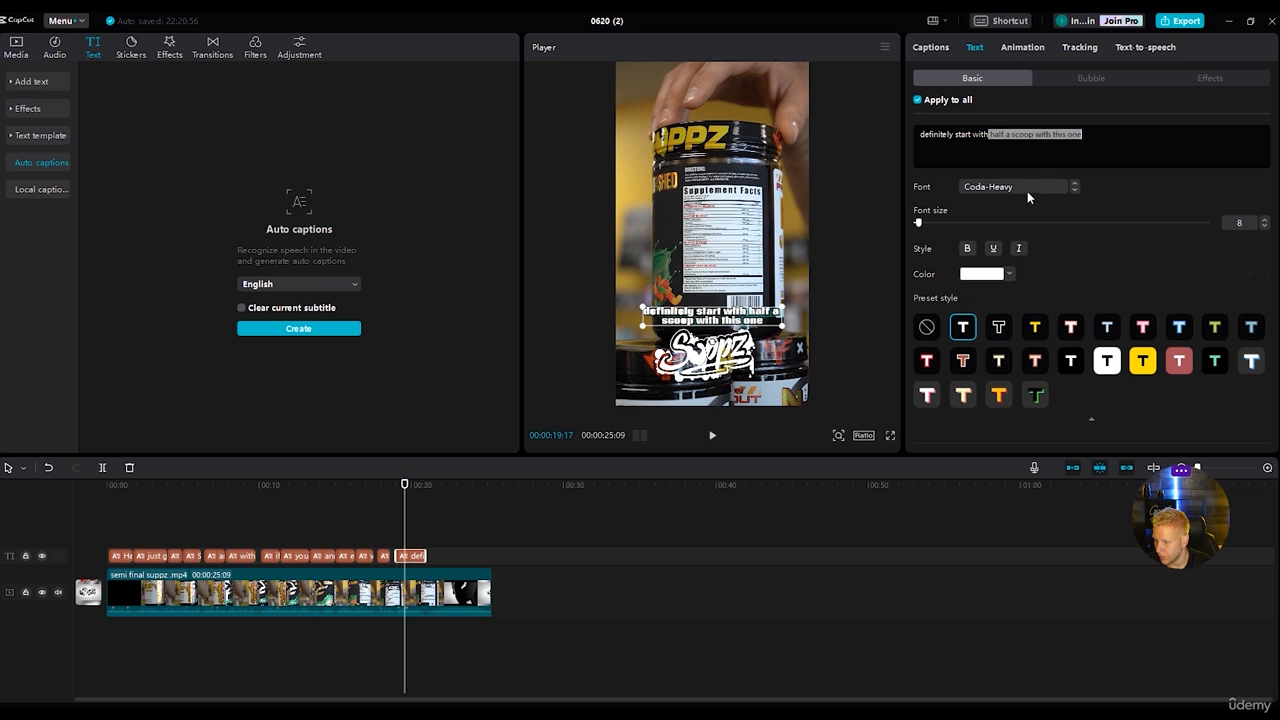
pyautogui.moveTo(920, 224); pyautogui.dragTo(923, 224)
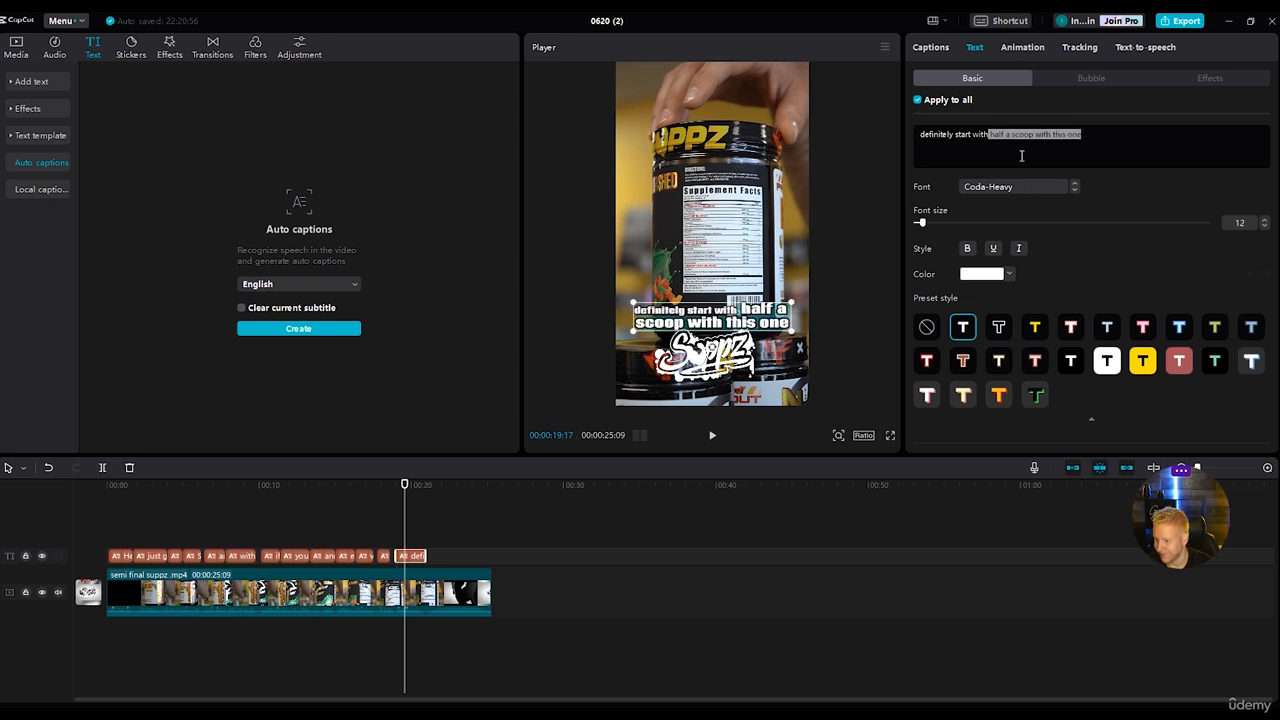
pyautogui.click(990, 136)
pyautogui.press('Return')
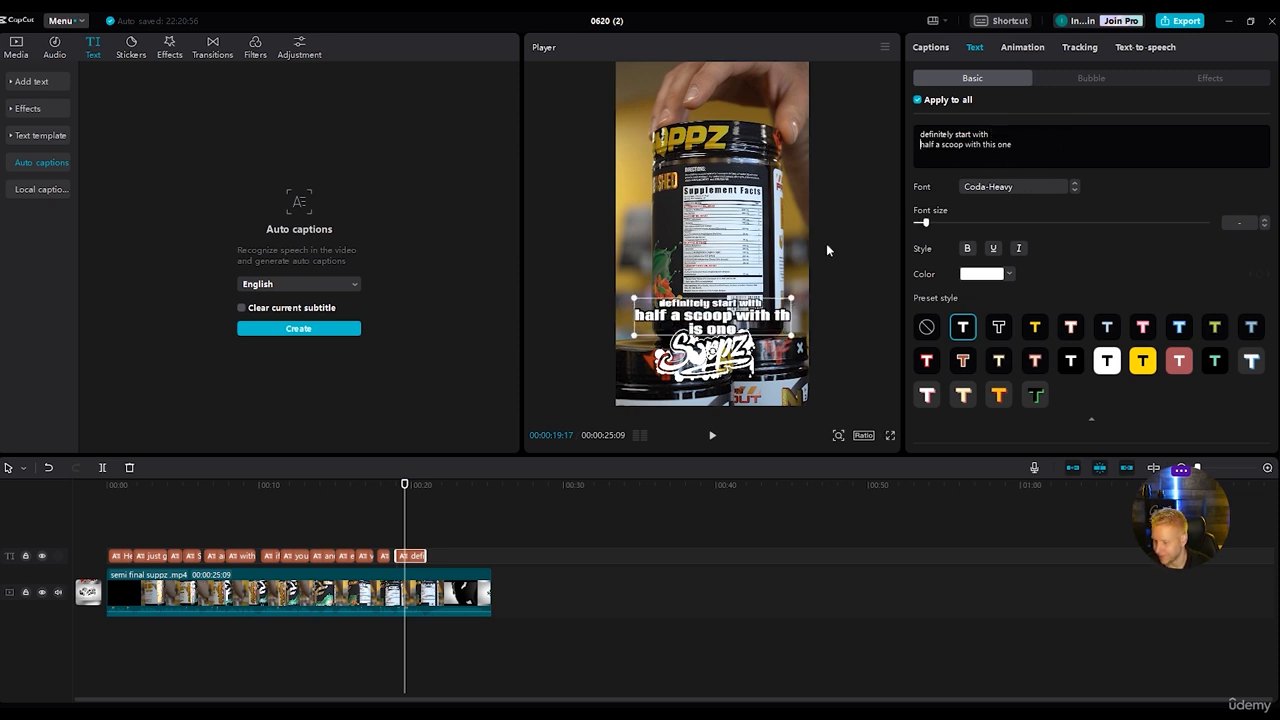
# Colour "half a scoop with this one" yellow FFDE00 and add an exclamation mark at its end.
pyautogui.moveTo(1028, 141); pyautogui.dragTo(893, 152)
pyautogui.click(980, 274)
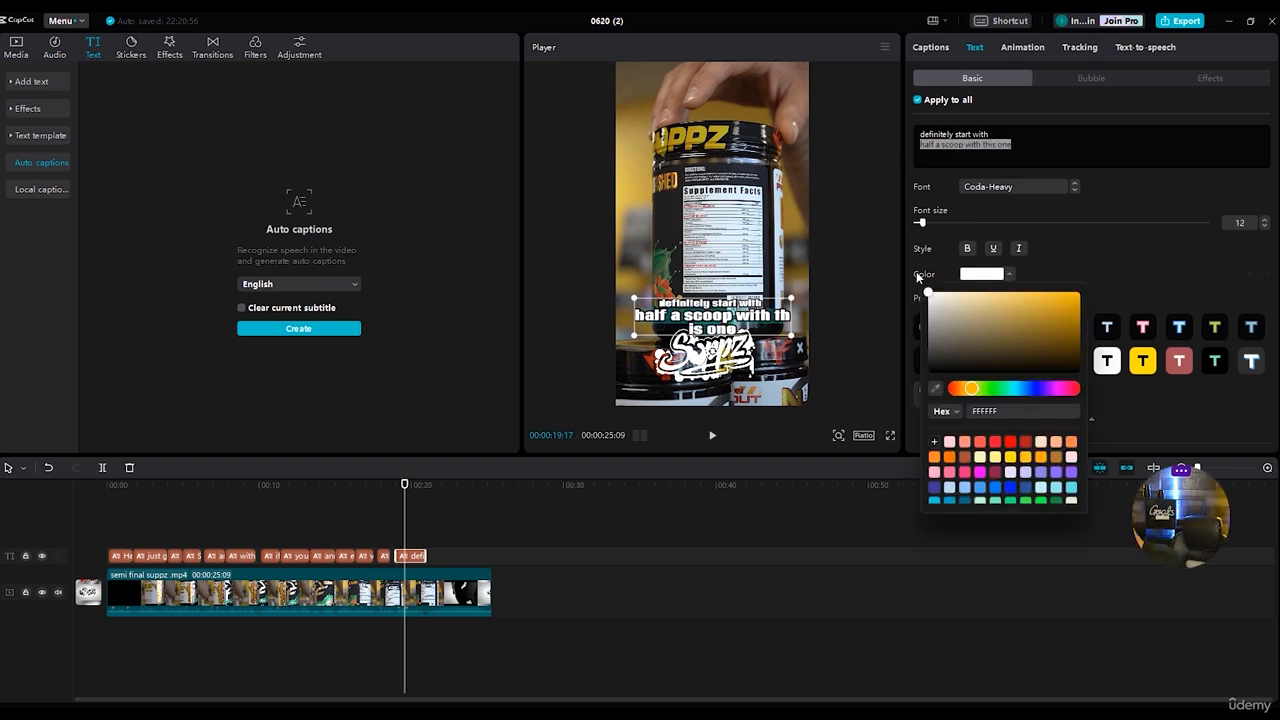
pyautogui.click(1011, 460)
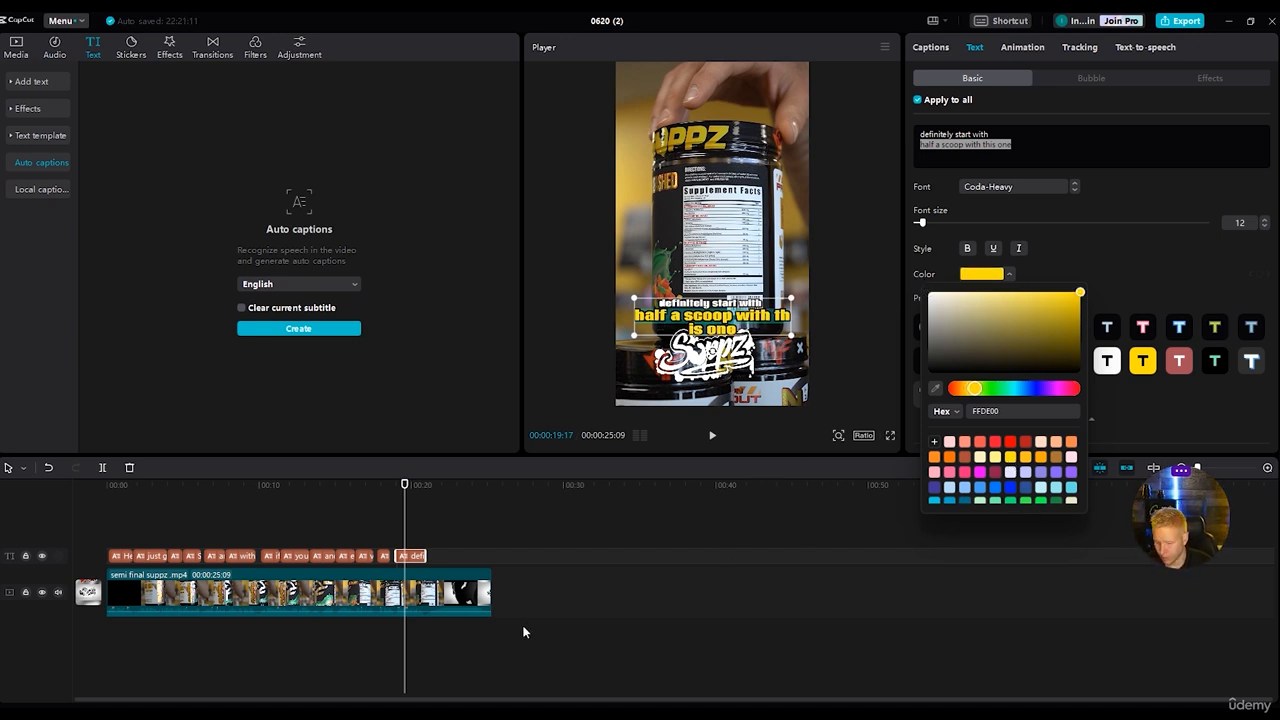
pyautogui.click(1020, 144)
pyautogui.write('!')
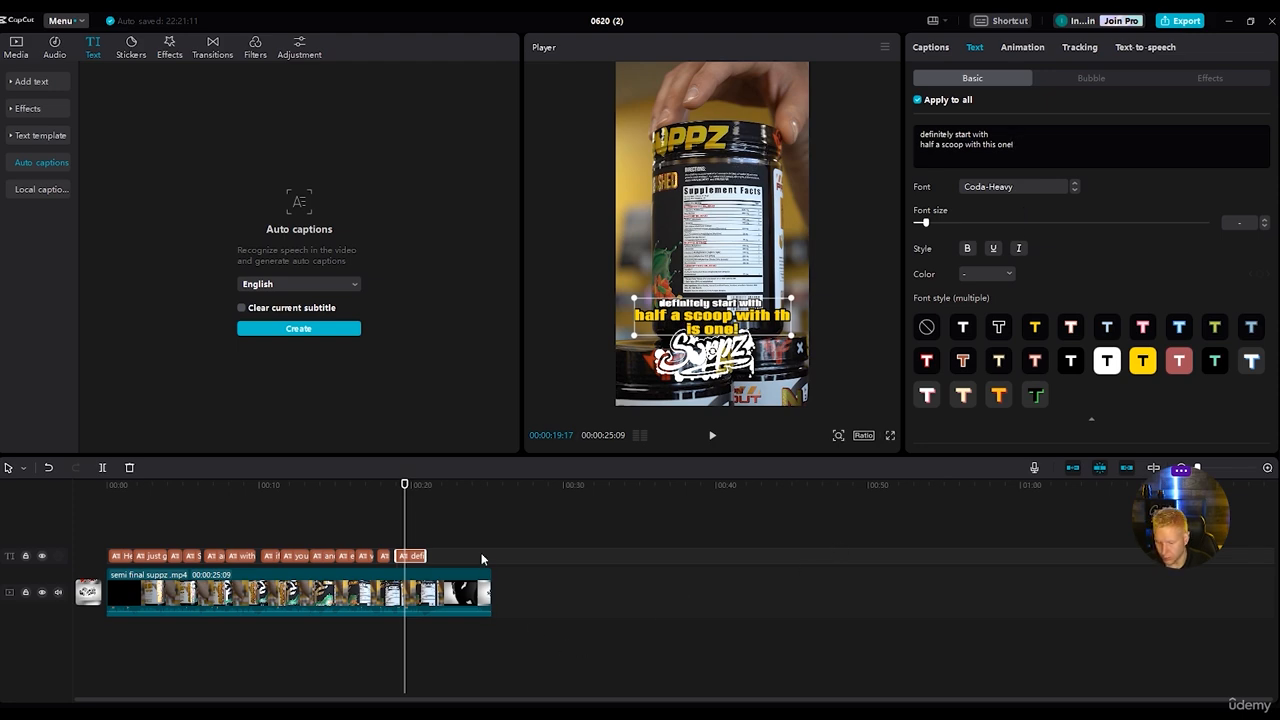
# Play back the reel's ending, then return to the beginning and select the first caption for review.
pyautogui.click(716, 438)
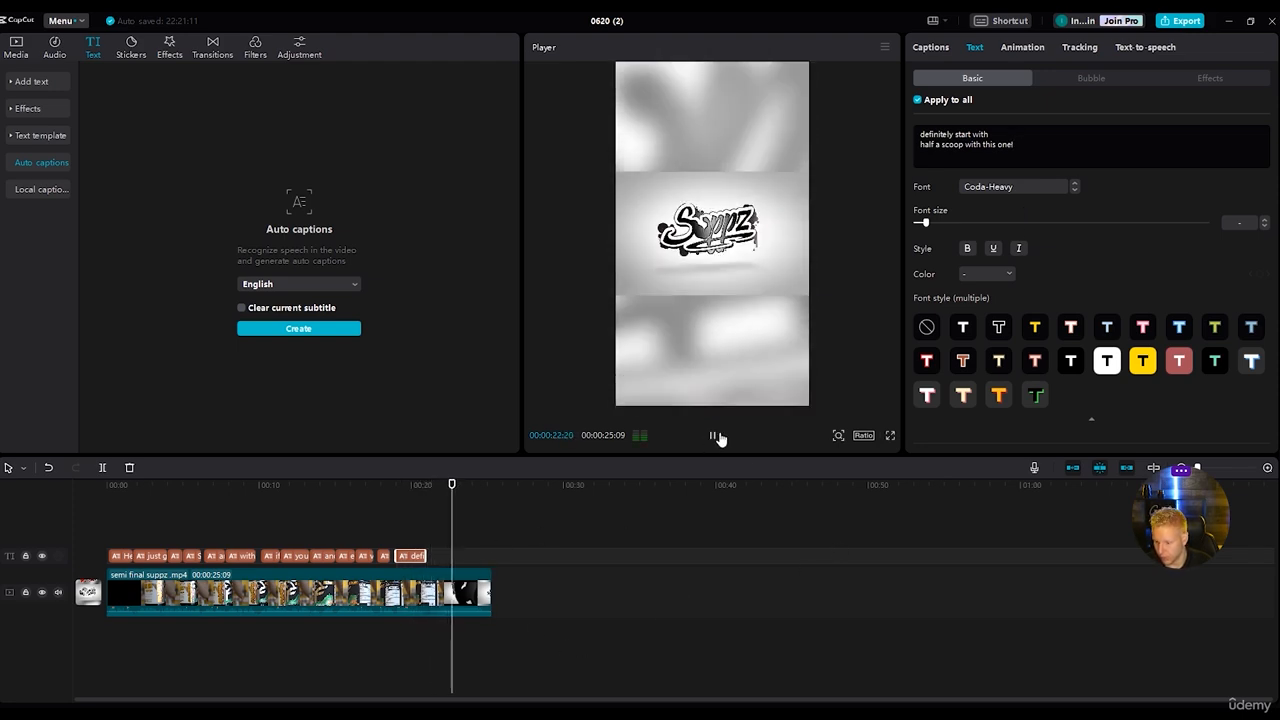
pyautogui.press('space')
pyautogui.moveTo(483, 487); pyautogui.dragTo(106, 485)
pyautogui.click(159, 520)
pyautogui.click(116, 555)
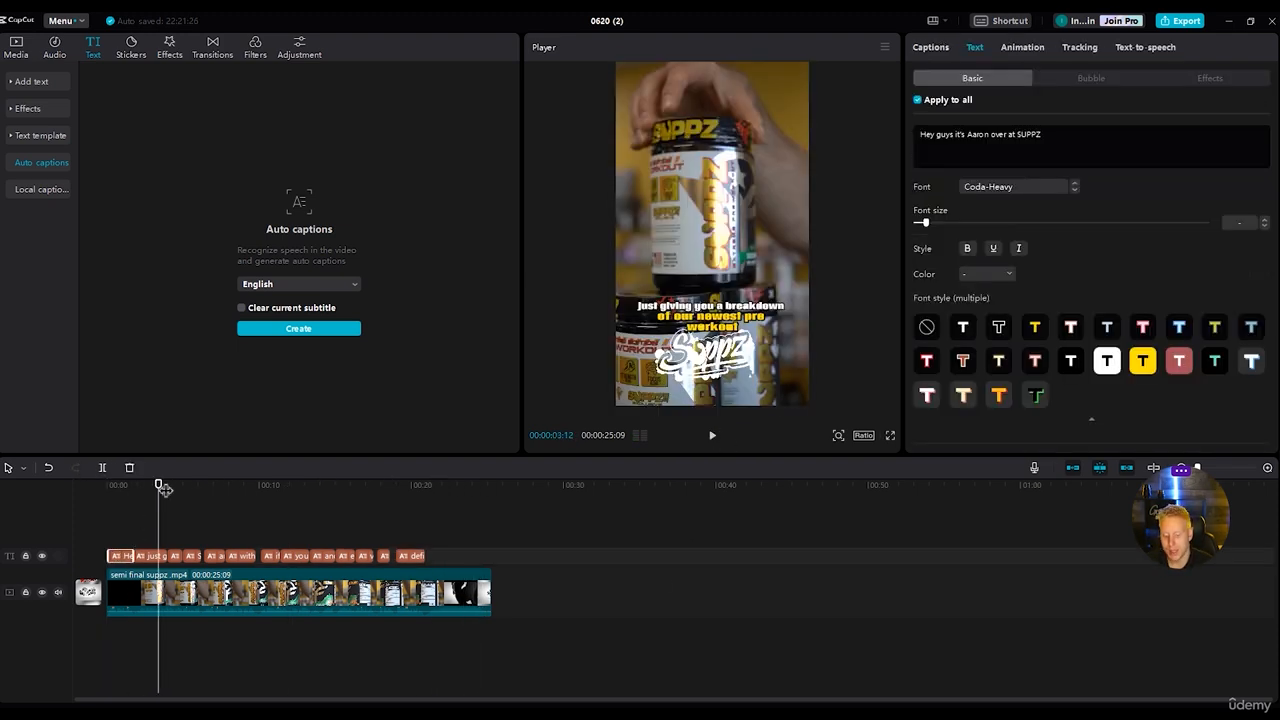
# Try the Showing Up entrance animation on the first caption, then play it back and return to its start.
pyautogui.moveTo(160, 490); pyautogui.dragTo(117, 488)
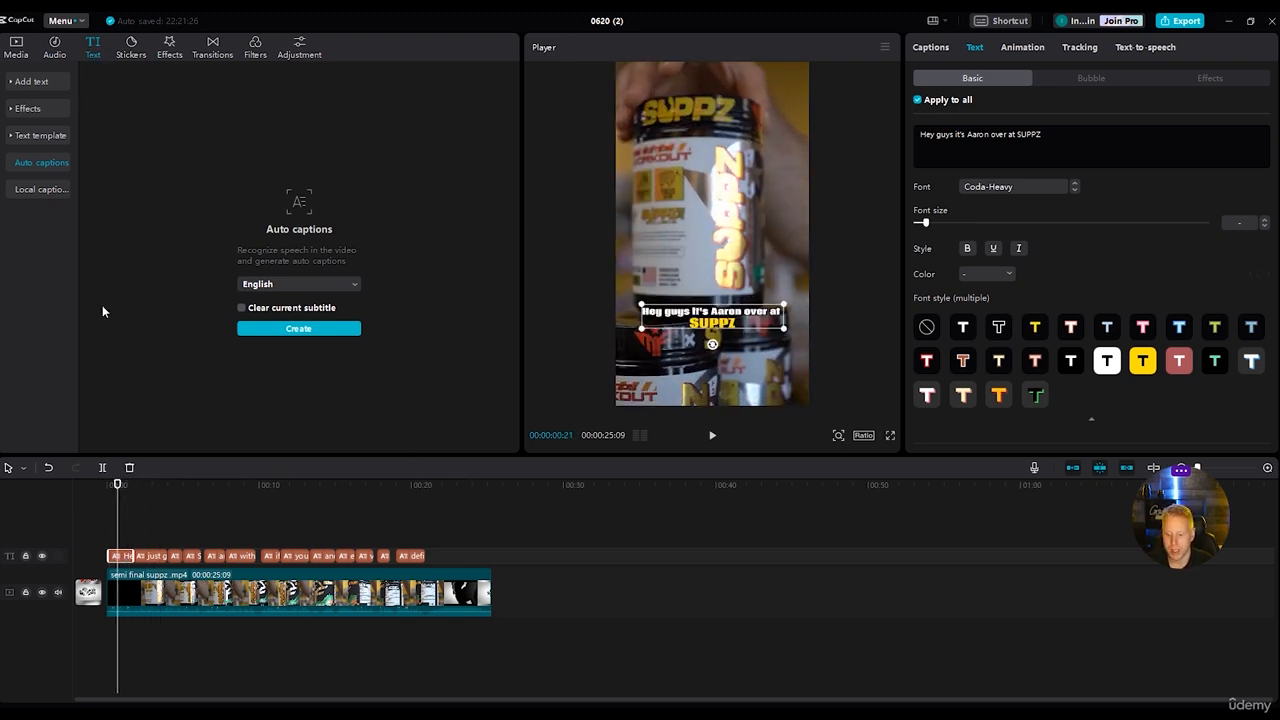
pyautogui.click(1025, 47)
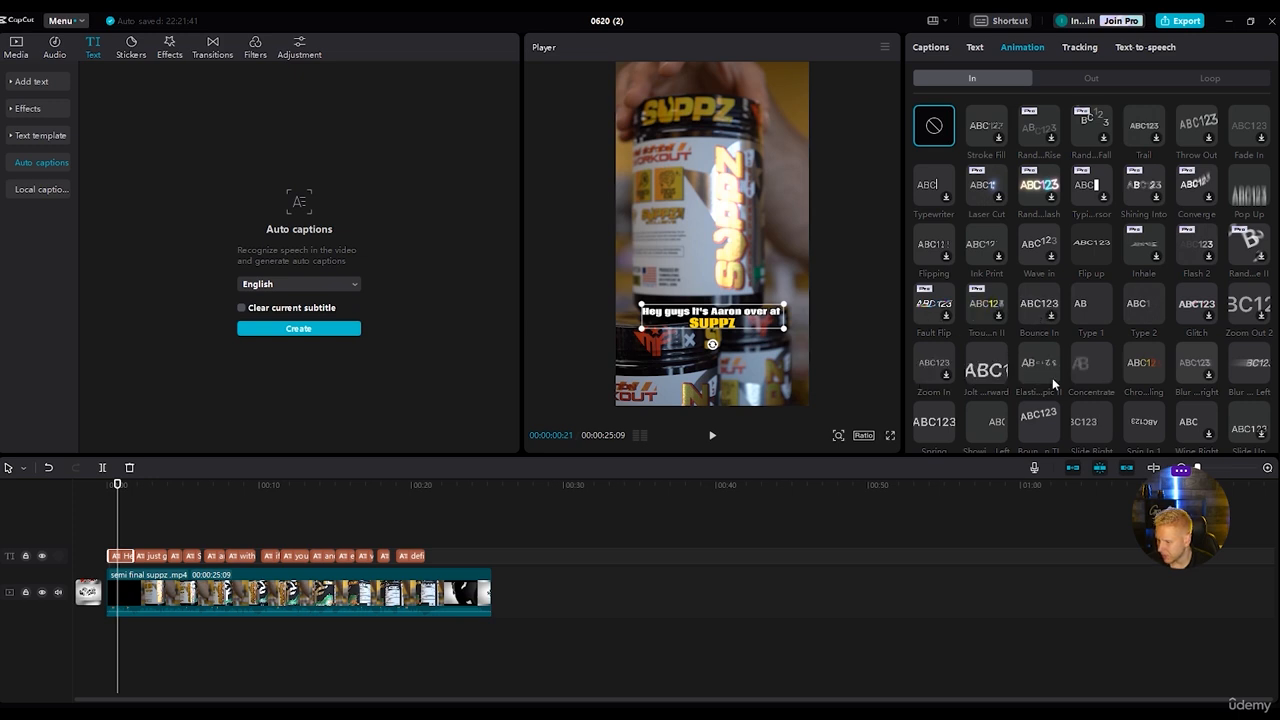
pyautogui.scroll(-2, 943, 431)
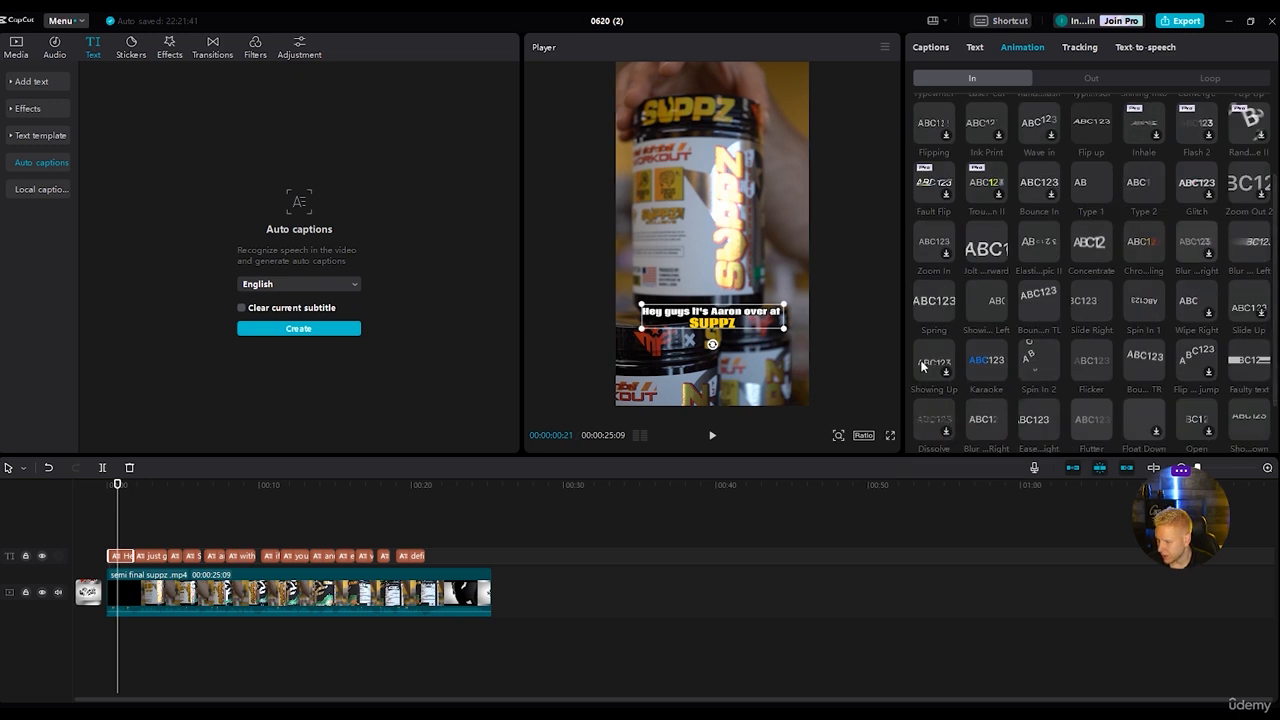
pyautogui.scroll(1, 940, 292)
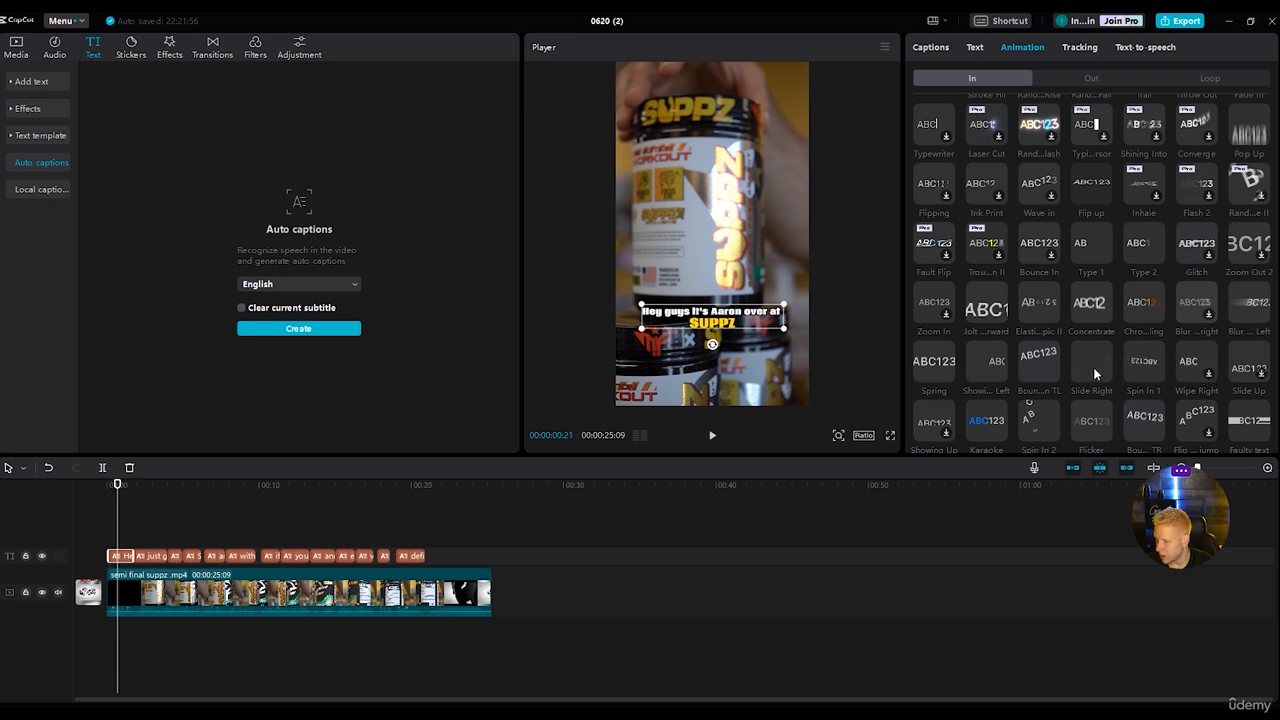
pyautogui.scroll(-1, 1001, 396)
pyautogui.scroll(-1, 915, 300)
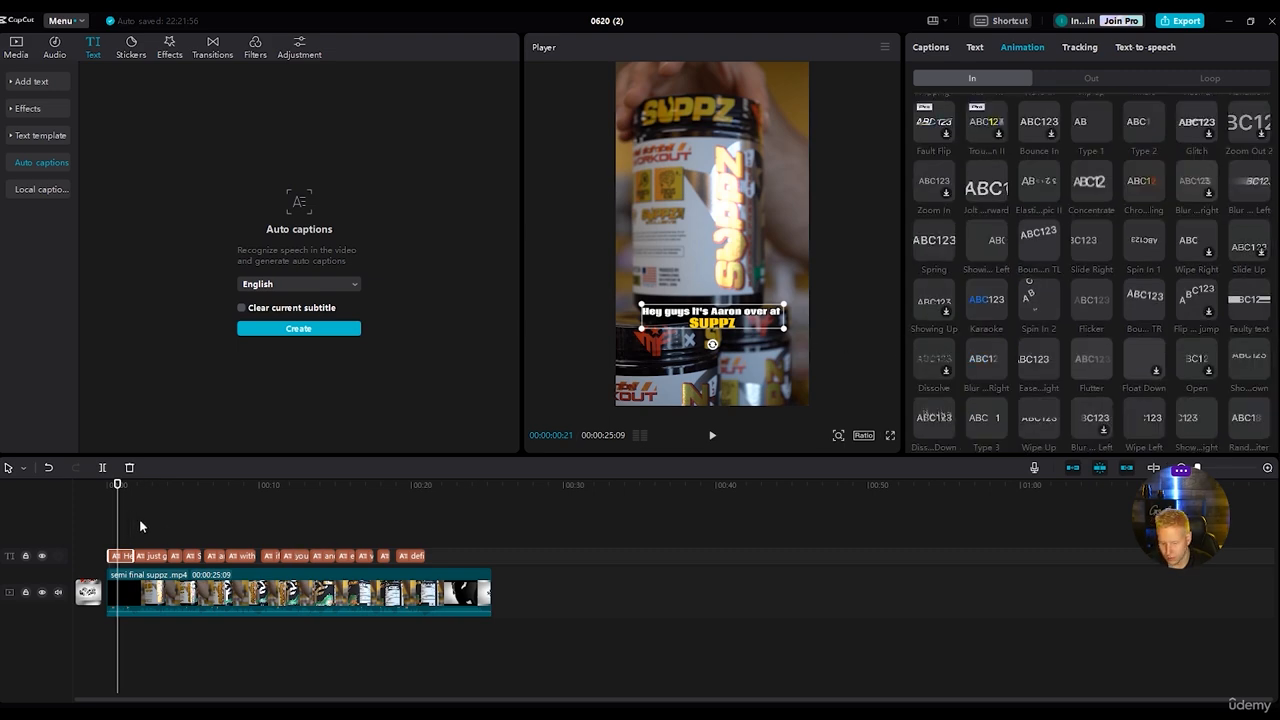
pyautogui.click(935, 305)
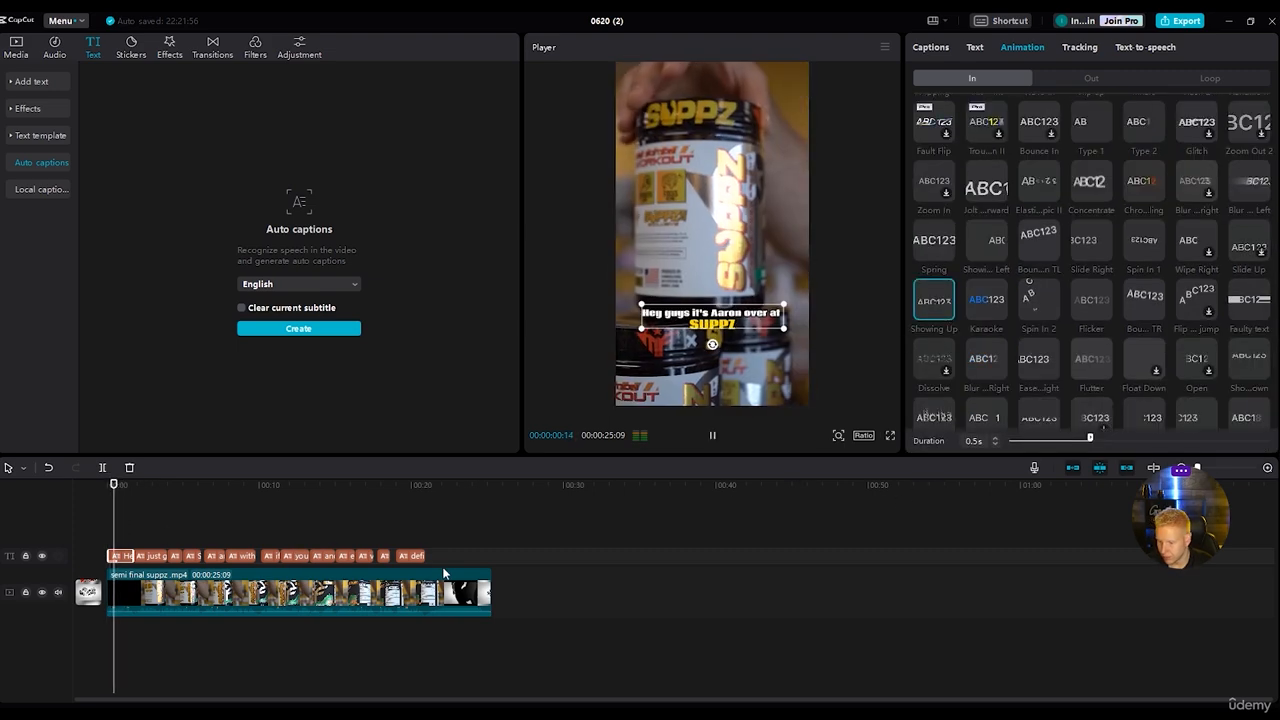
pyautogui.press('space')
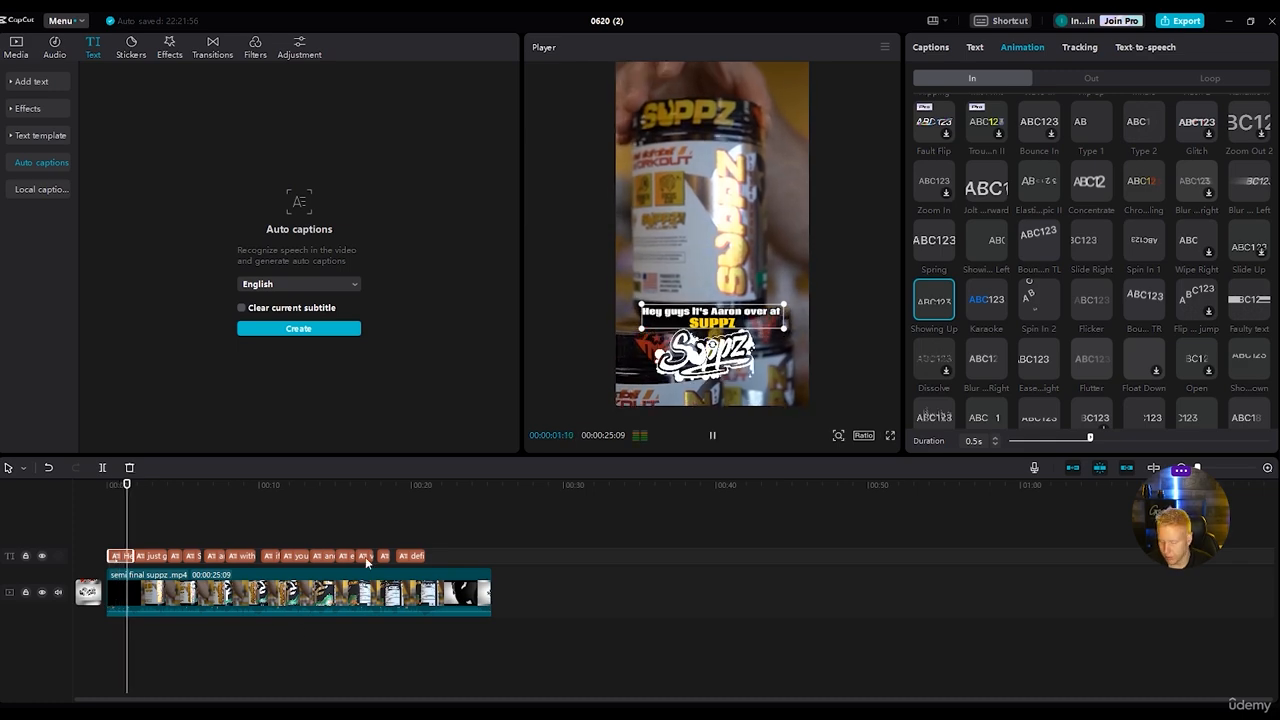
pyautogui.press('space')
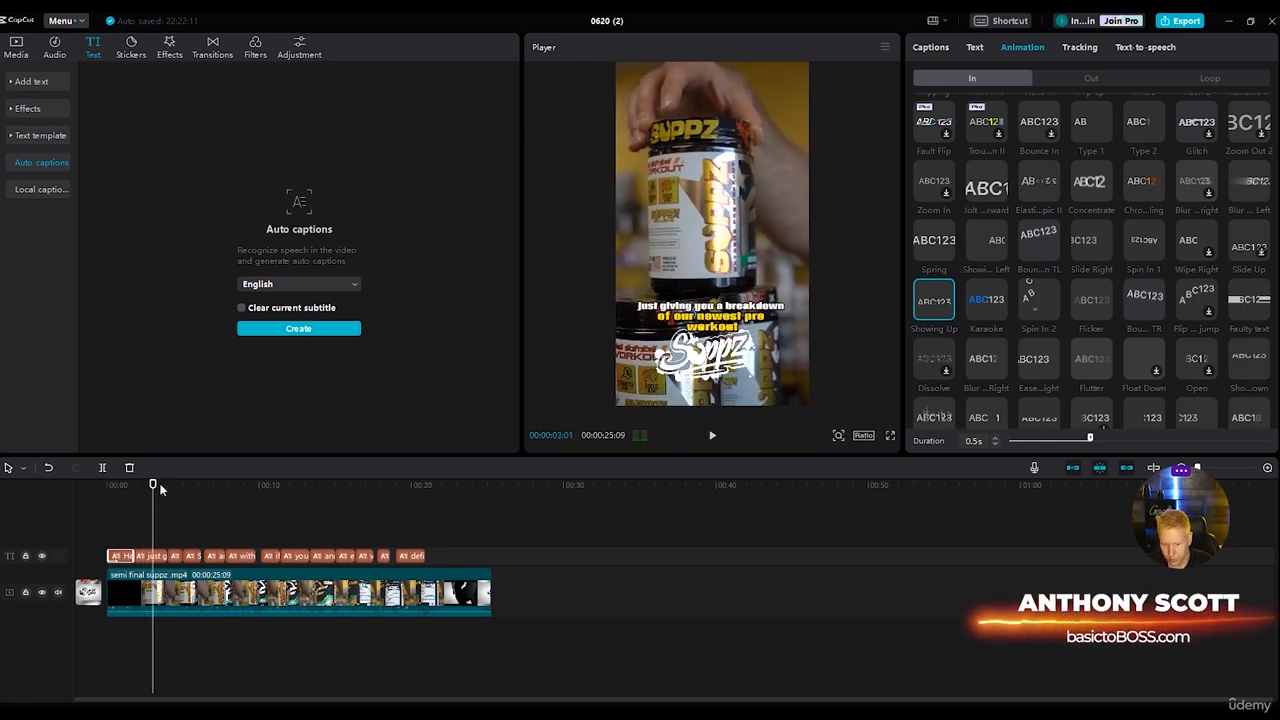
pyautogui.moveTo(154, 484); pyautogui.dragTo(115, 480)
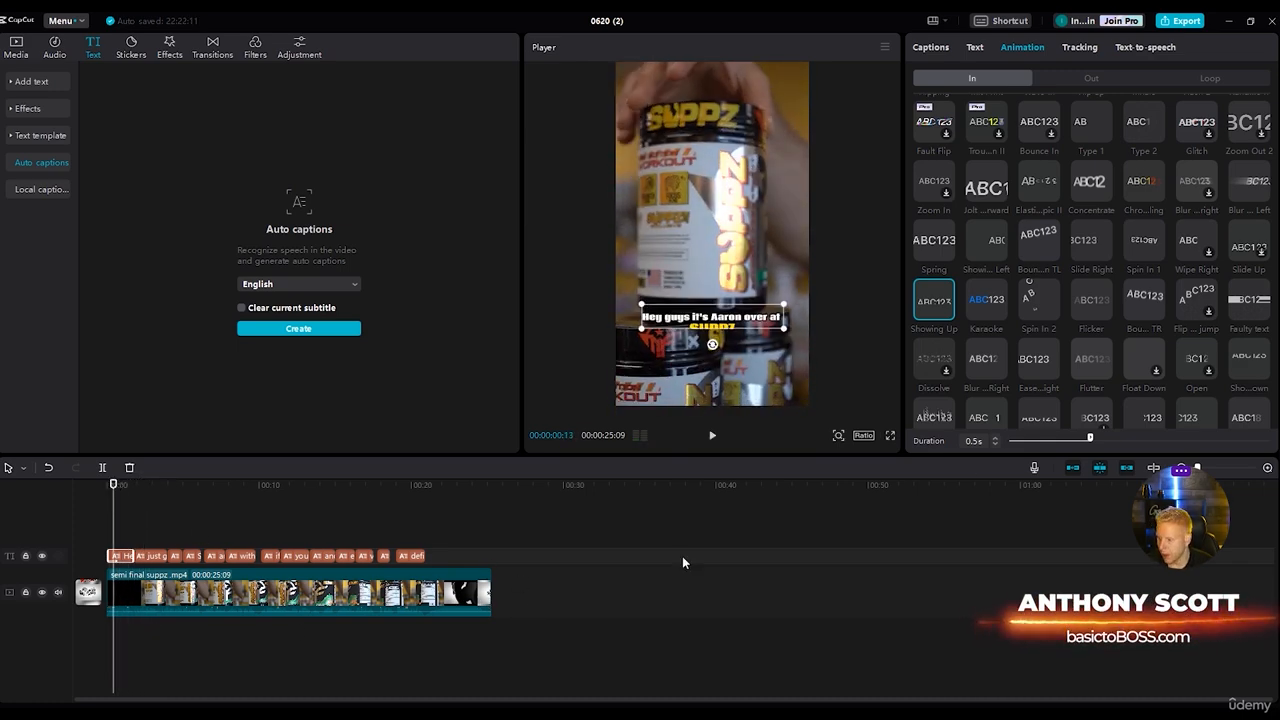
# Apply the Wave 2 loop animation to the first caption, then move the playhead back to its start.
pyautogui.scroll(3, 1000, 150)
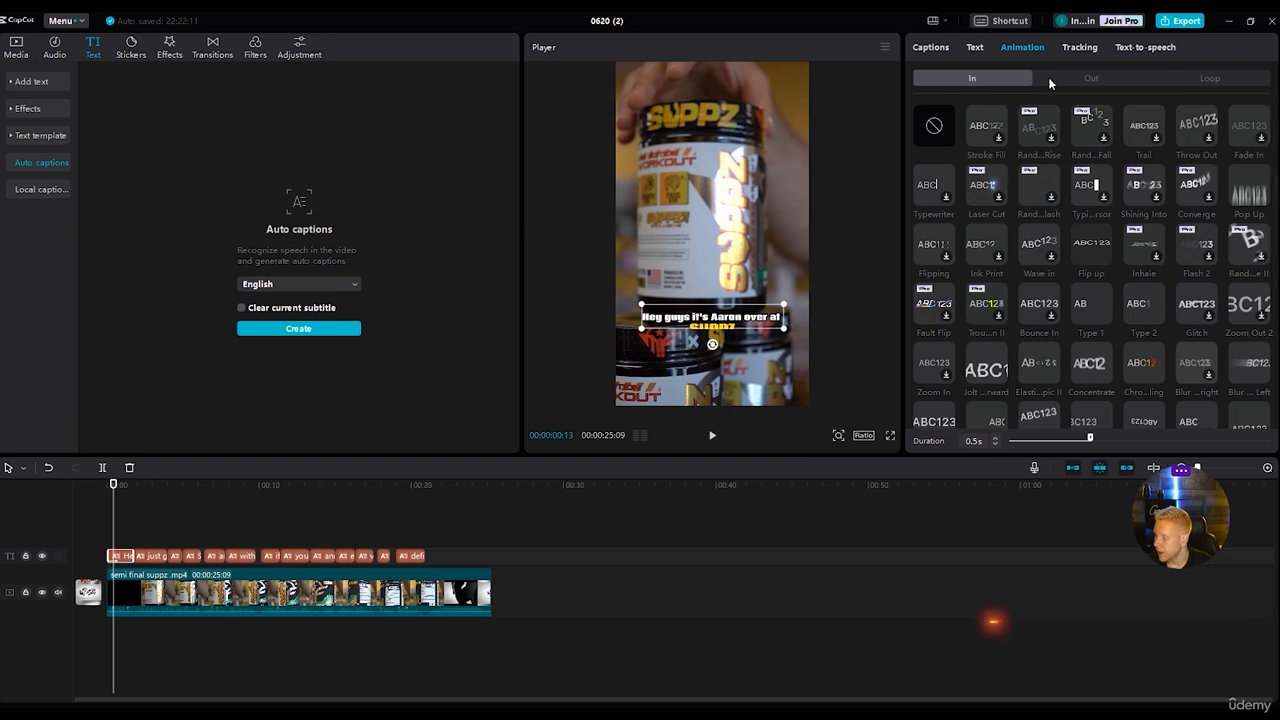
pyautogui.click(1214, 80)
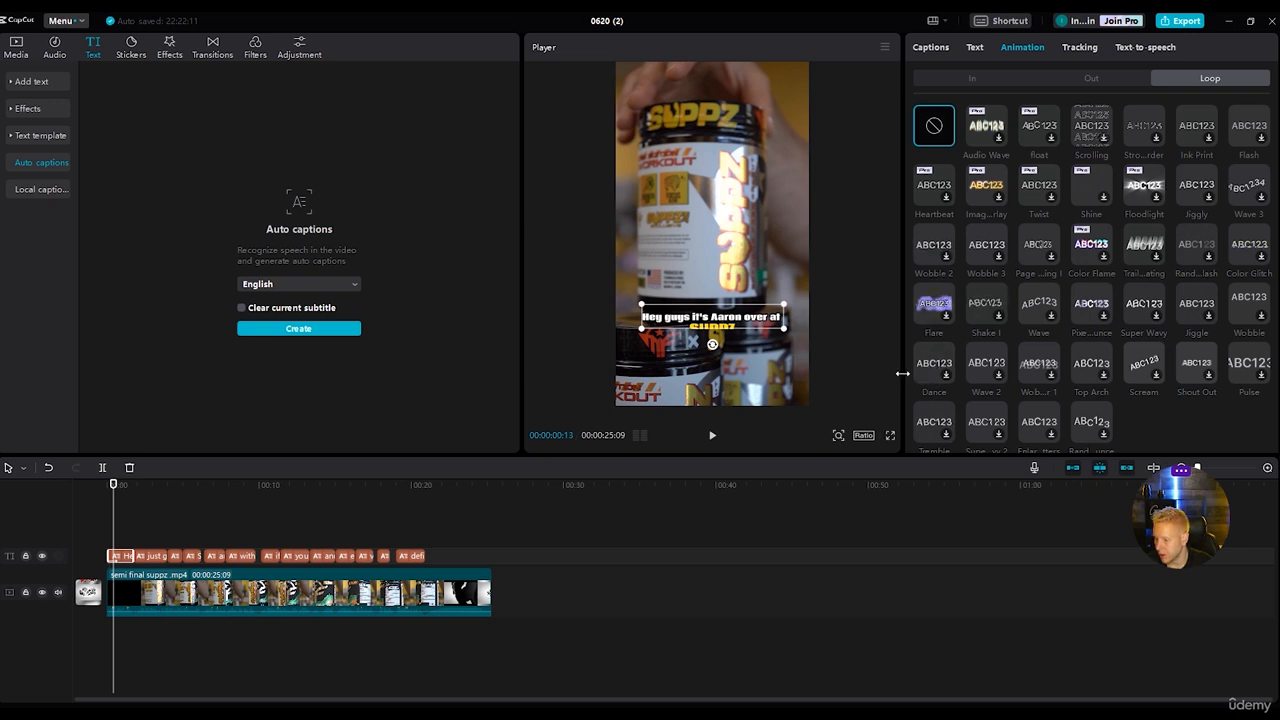
pyautogui.click(995, 375)
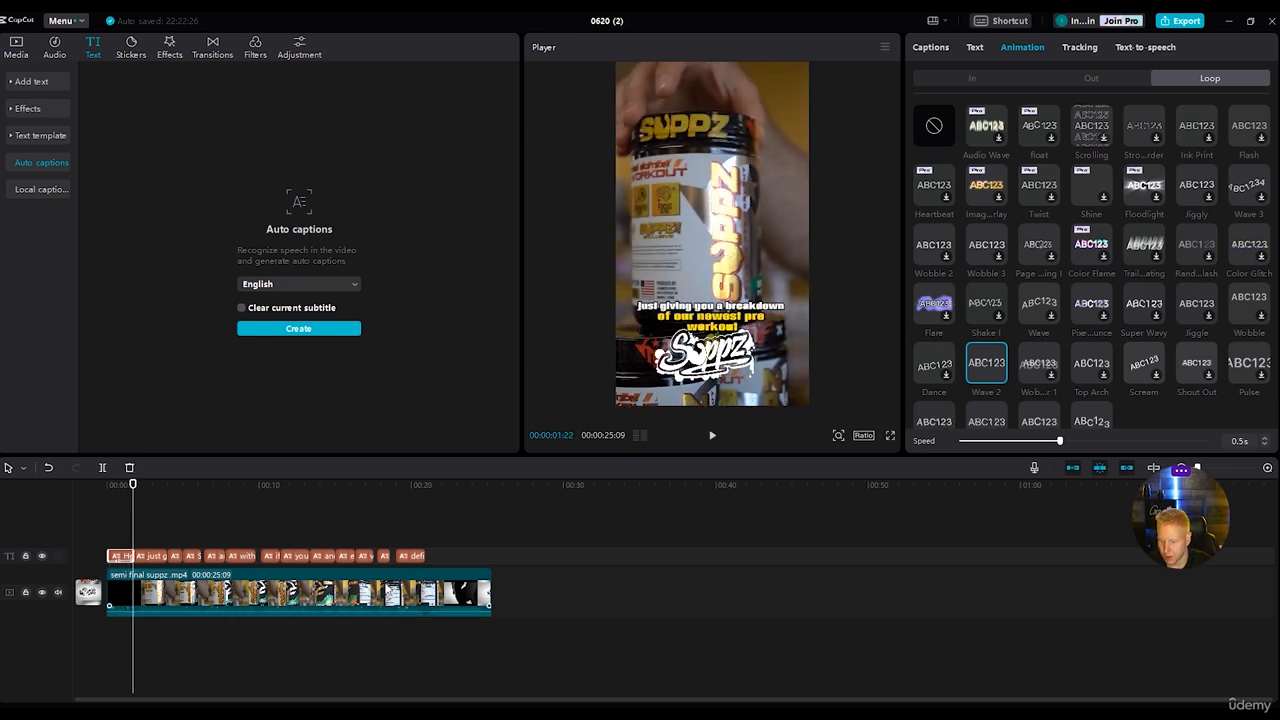
pyautogui.moveTo(144, 487); pyautogui.dragTo(116, 487)
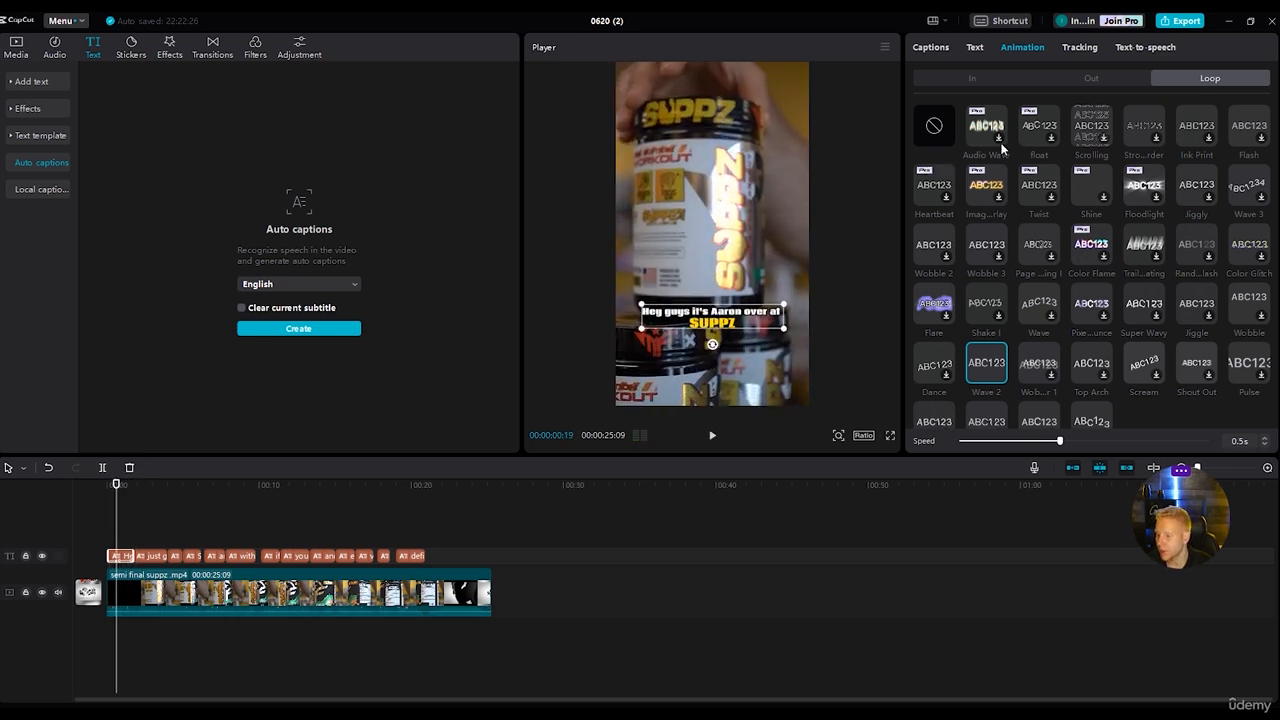
# Change the first caption's entrance animation to Wave in and play it through into the second caption.
pyautogui.click(963, 77)
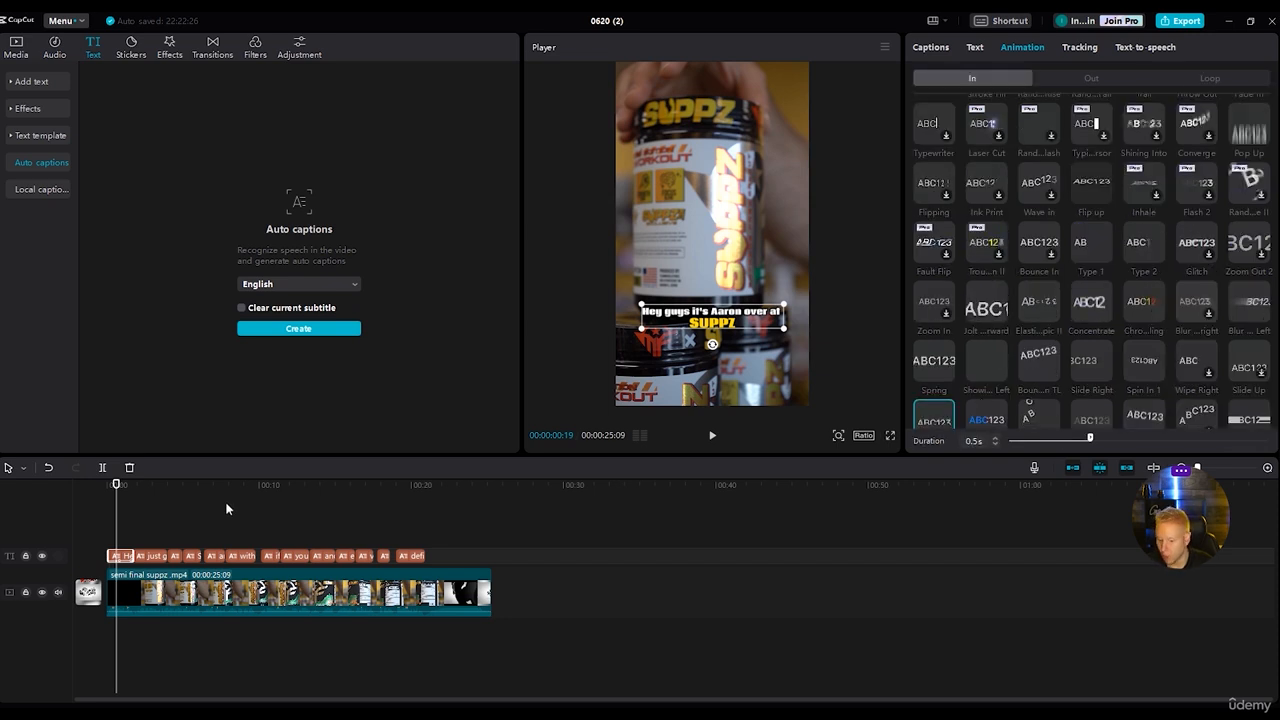
pyautogui.click(406, 558)
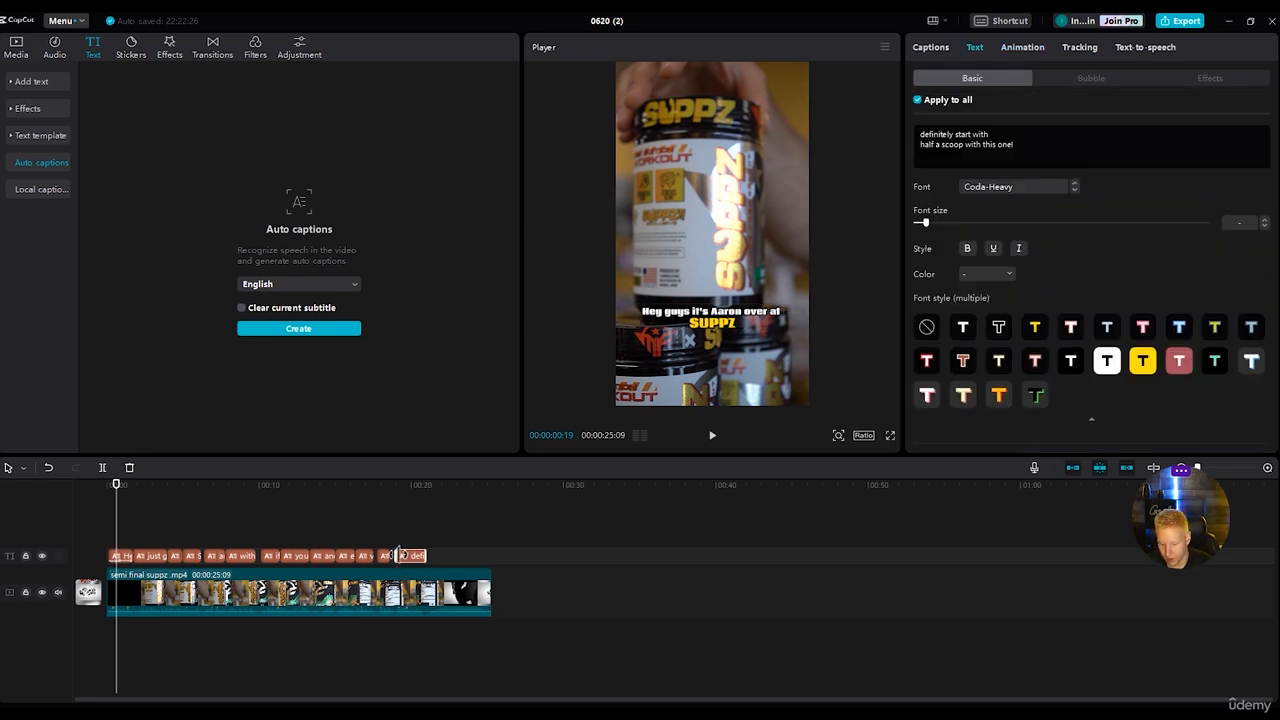
pyautogui.click(127, 556)
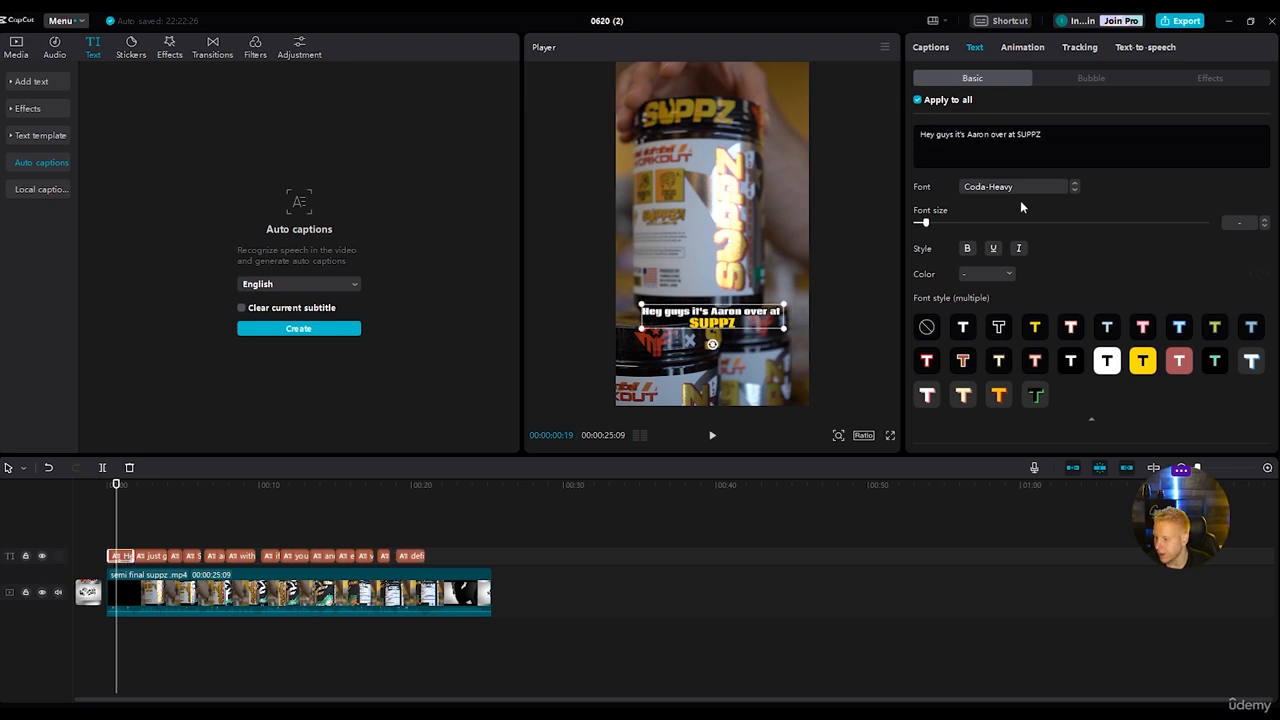
pyautogui.click(1023, 47)
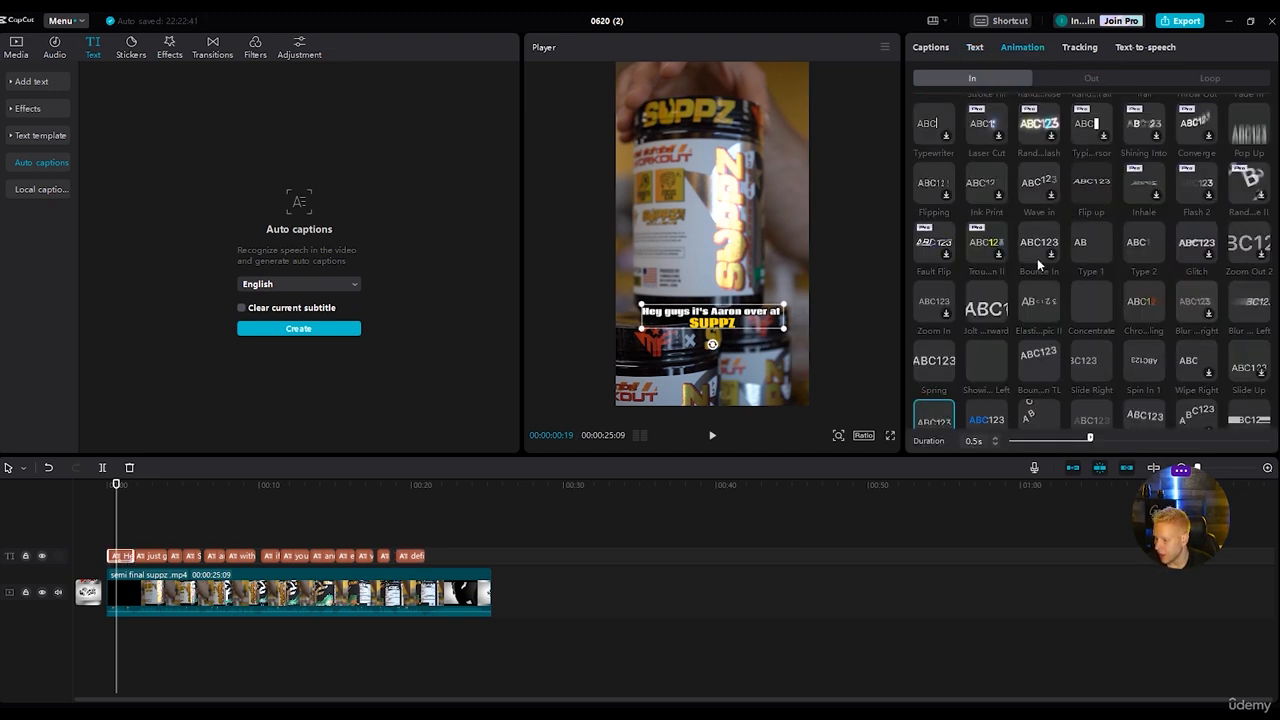
pyautogui.scroll(2, 1038, 265)
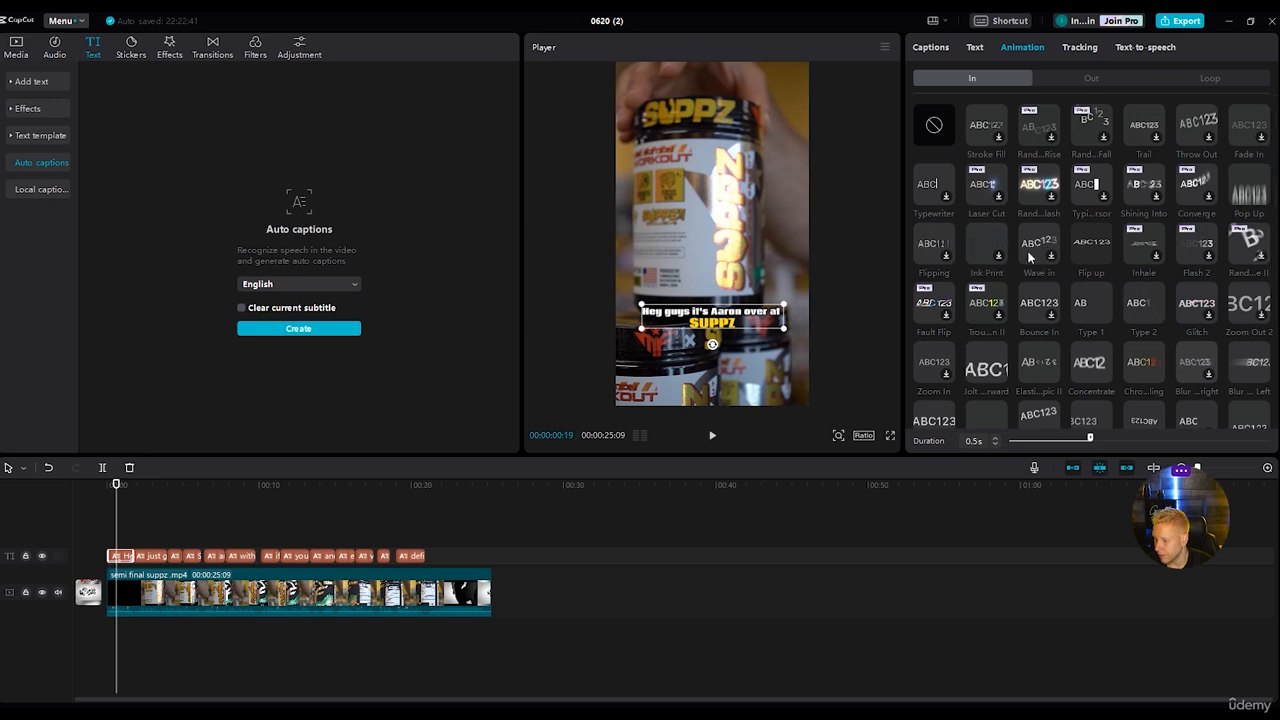
pyautogui.click(1048, 251)
pyautogui.press('space')
pyautogui.press('space')
# Apply the Wave in entrance animation to the captions "just giving you a breakdown of our newest pre workout" and "to hit our stores".
pyautogui.click(152, 558)
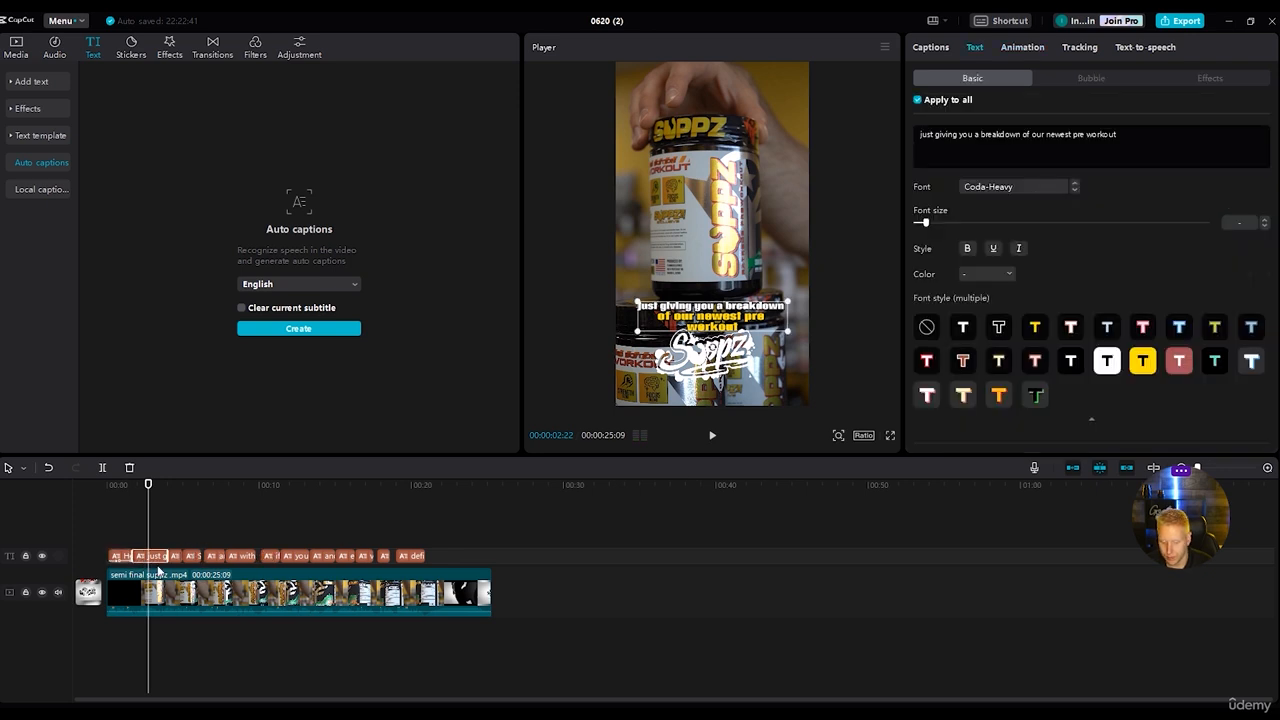
pyautogui.click(1018, 47)
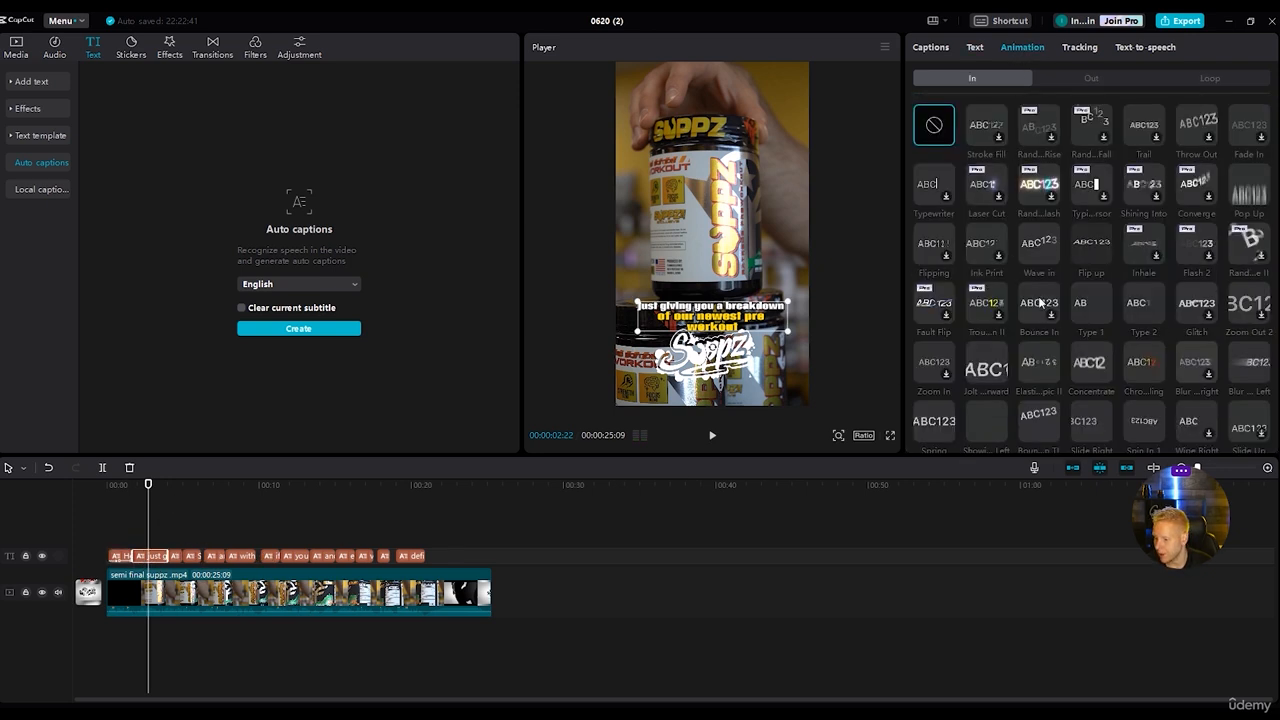
pyautogui.click(1048, 239)
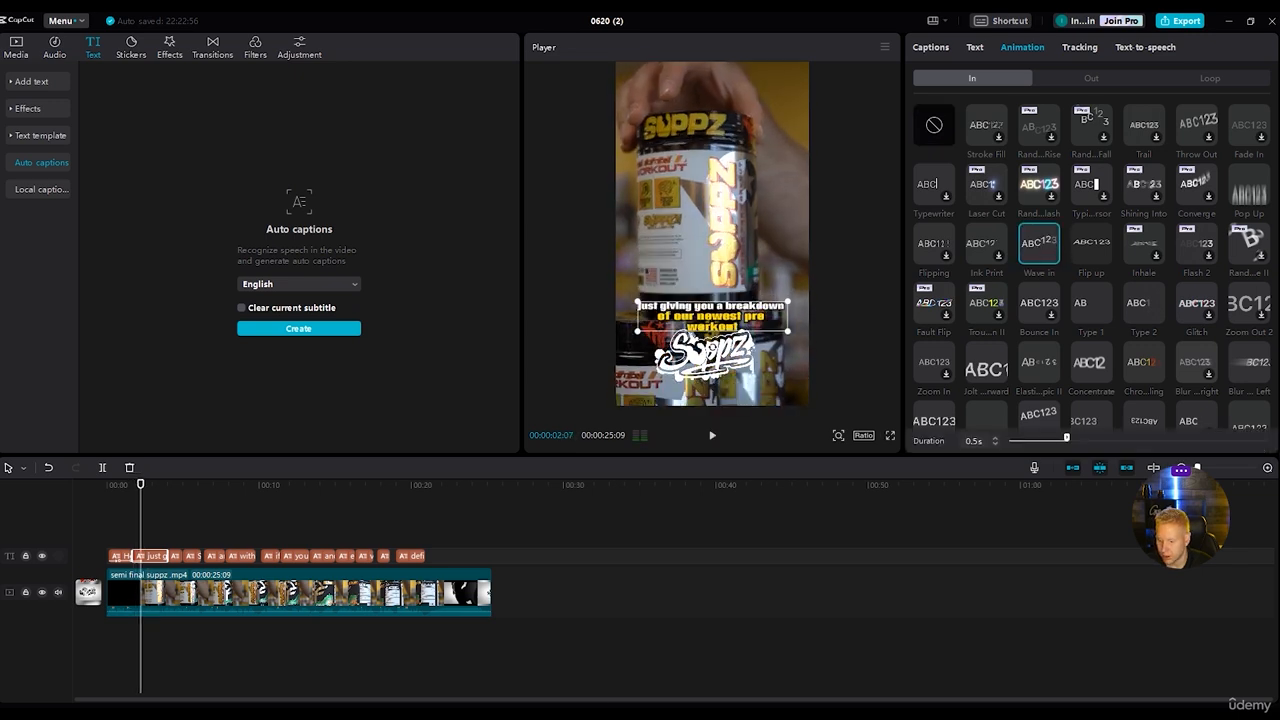
pyautogui.click(178, 557)
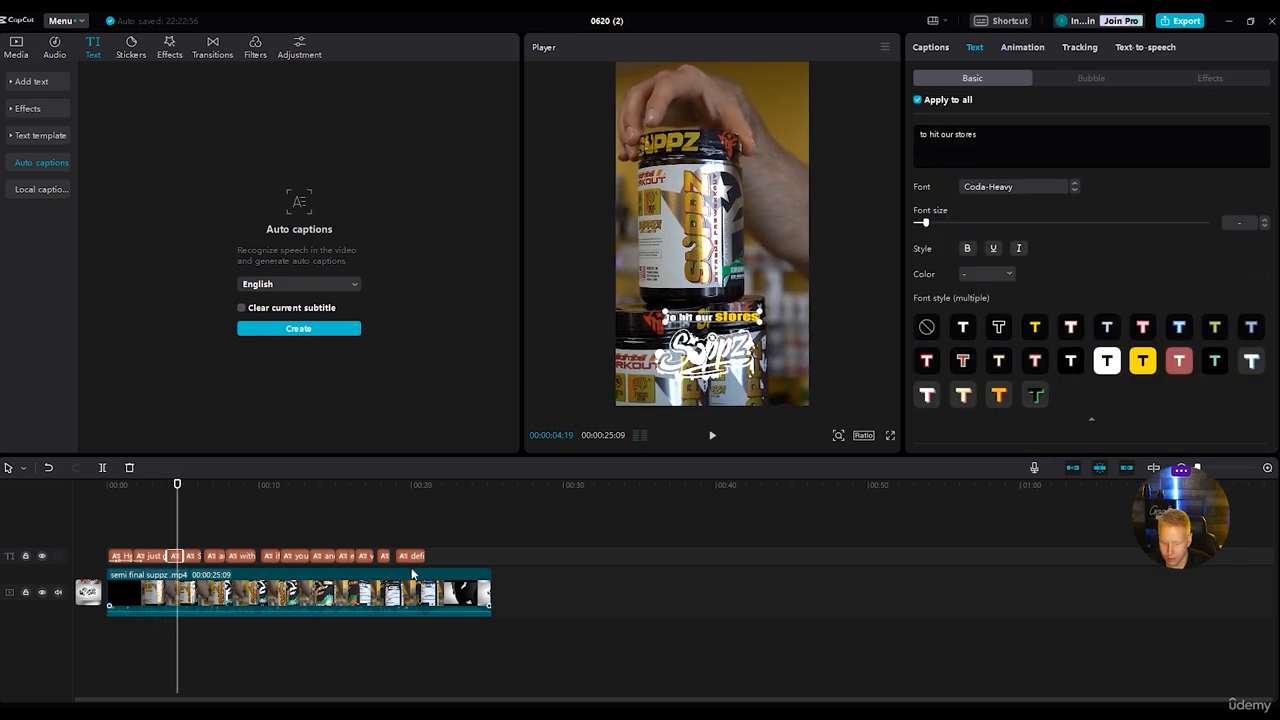
pyautogui.click(1020, 48)
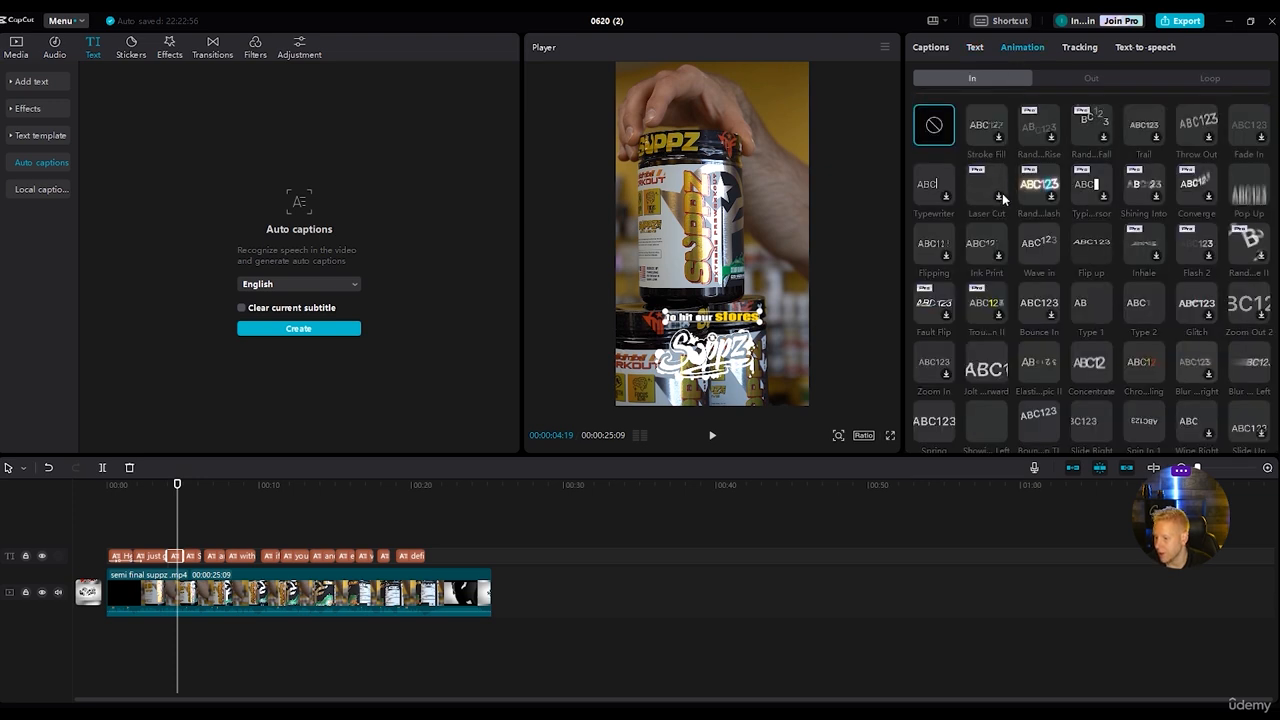
pyautogui.click(1049, 251)
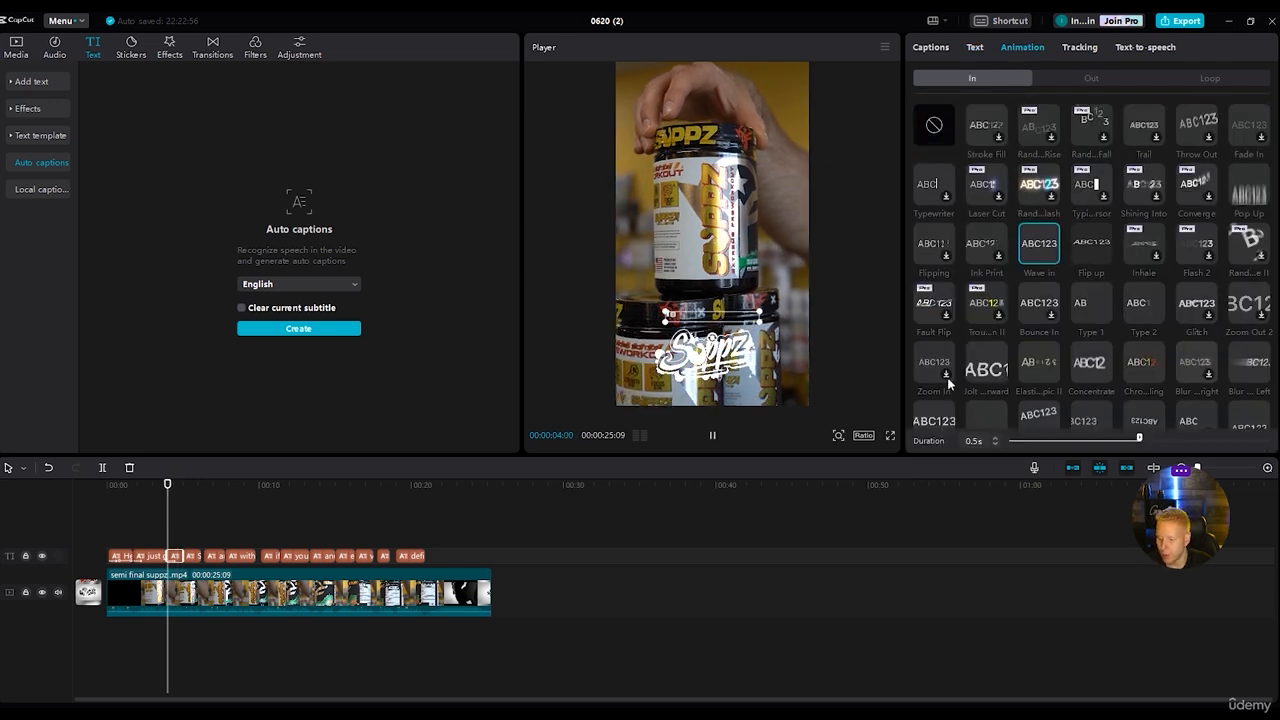
# Apply the Wave in entrance animation to the captions "SUPPZ unleashed" and "an exclusive collaboration".
pyautogui.click(193, 560)
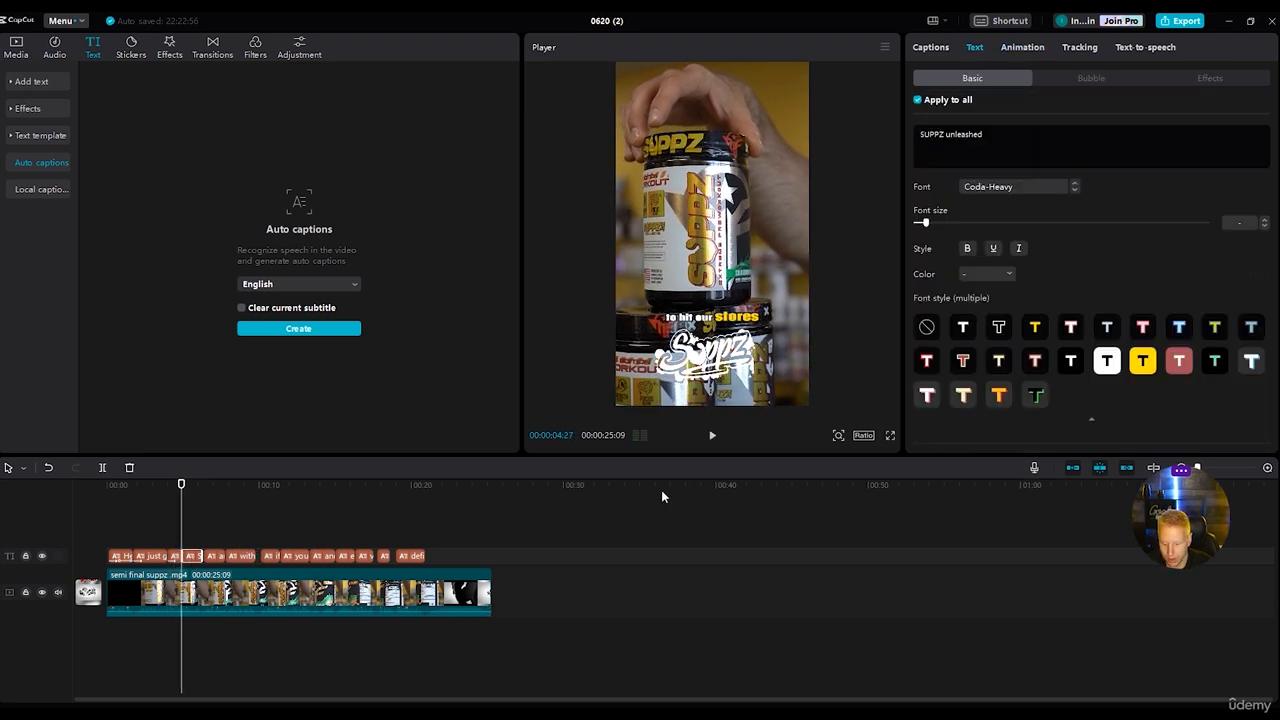
pyautogui.click(1020, 48)
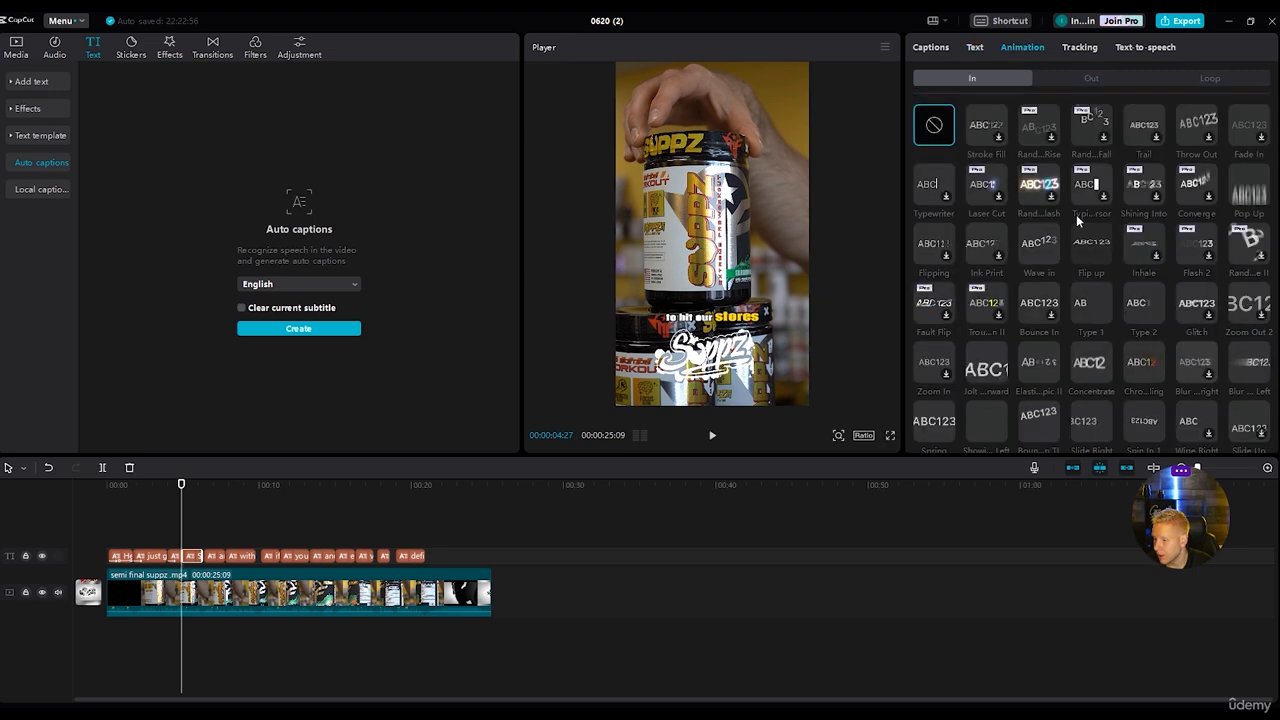
pyautogui.click(1033, 253)
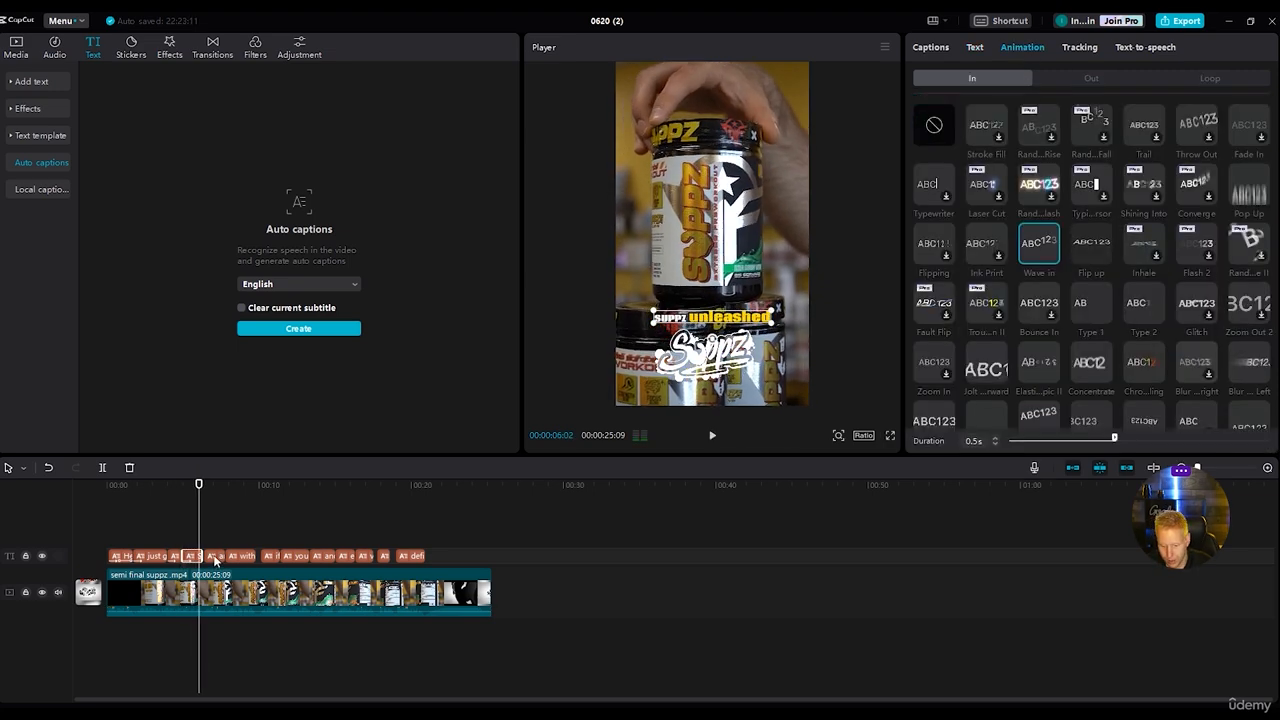
pyautogui.click(215, 558)
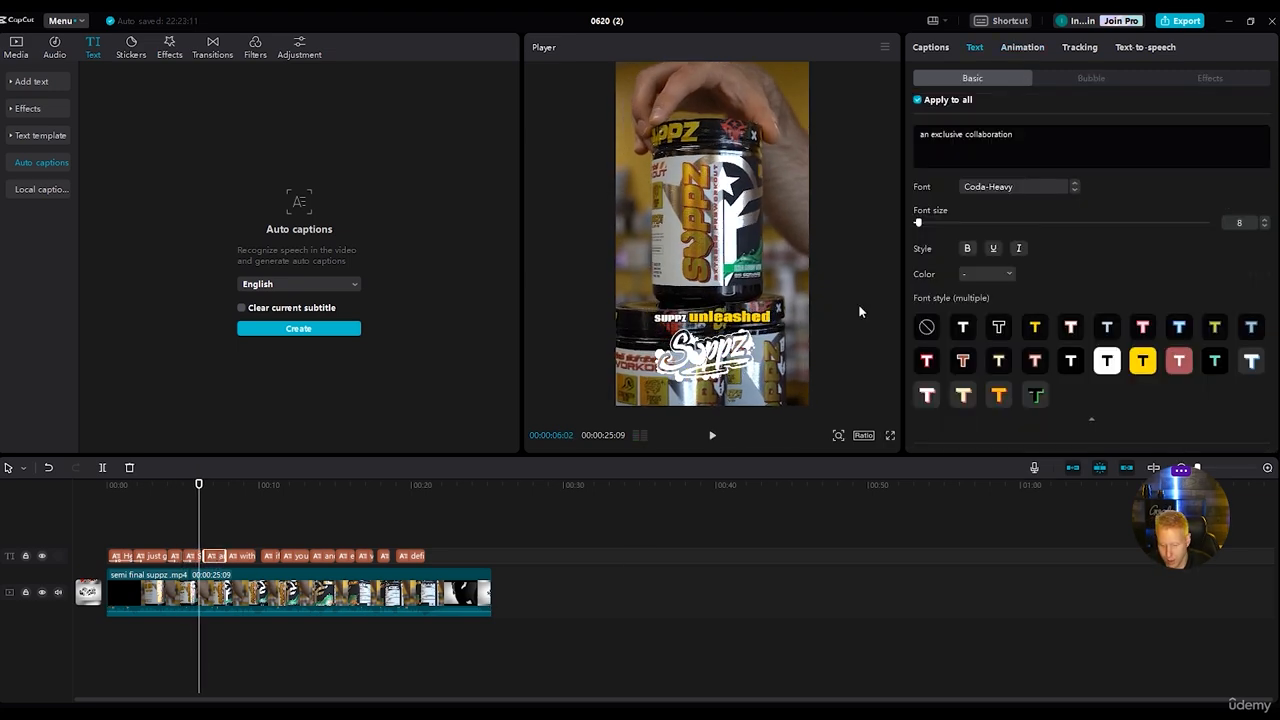
pyautogui.click(1022, 48)
pyautogui.click(1037, 245)
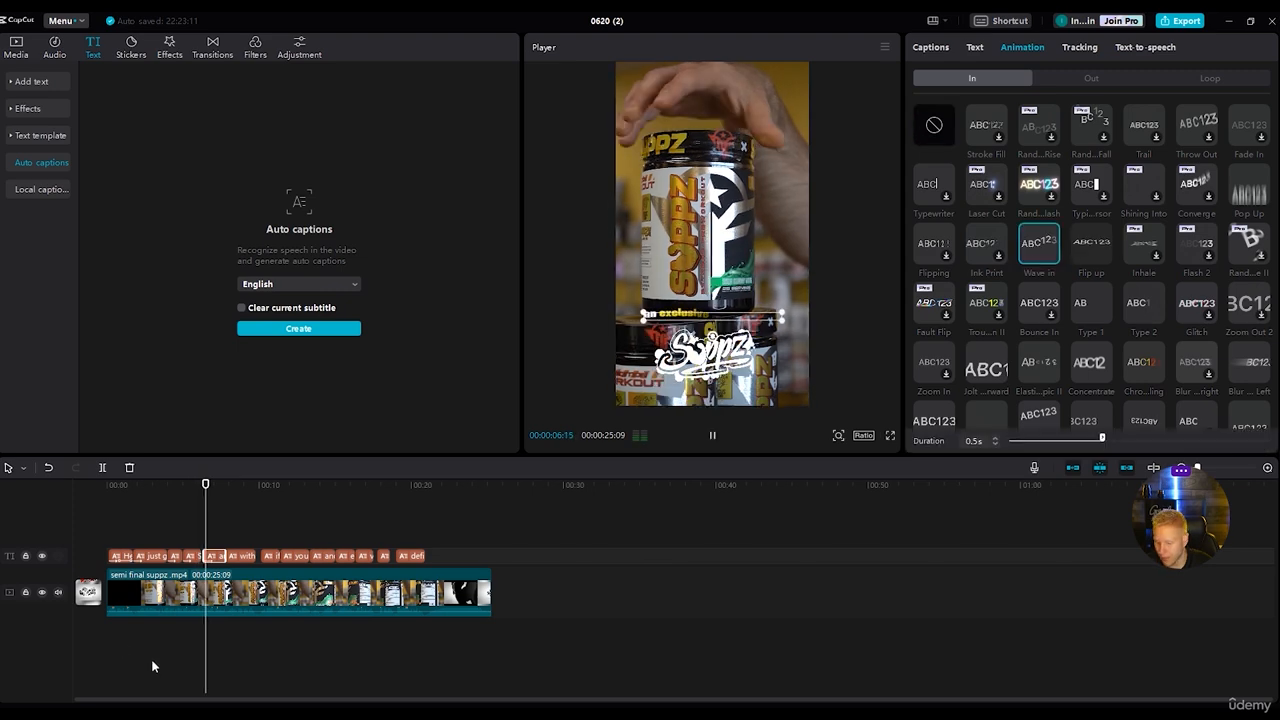
# Apply the Wave in entrance animation to the captions "with their guys over at Muscle Force" and "if you're familiar with these guys".
pyautogui.click(242, 556)
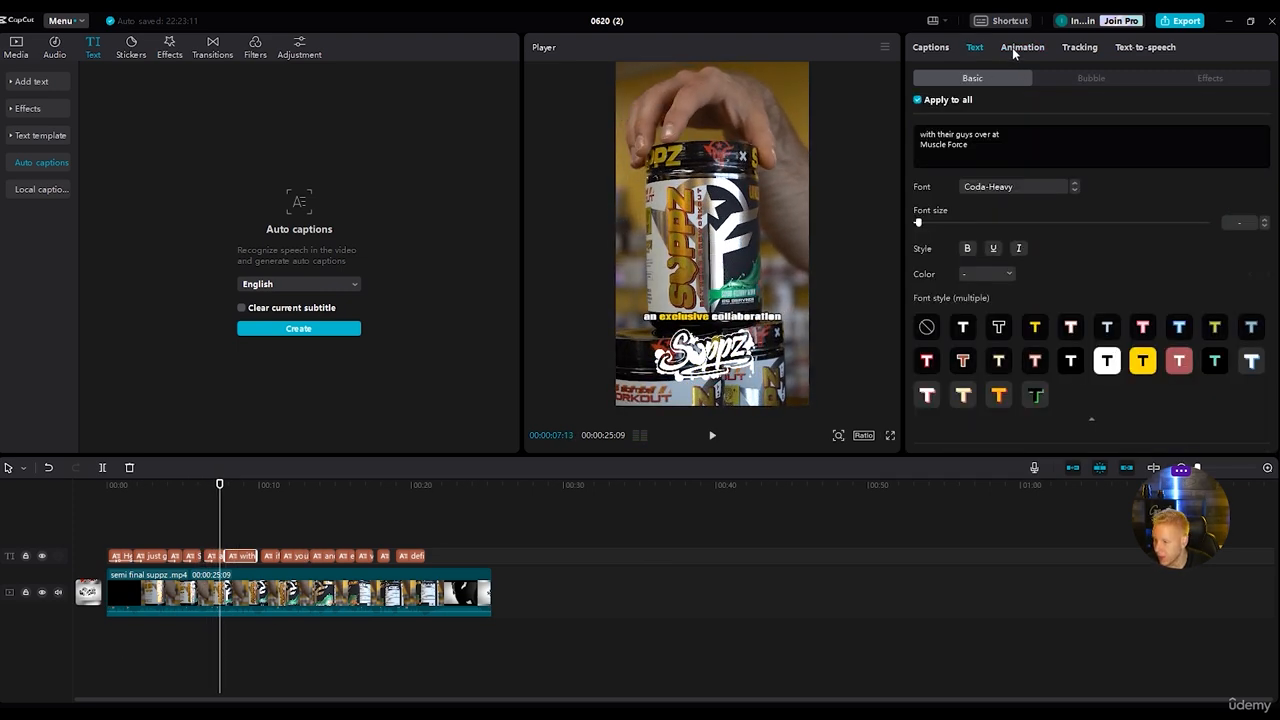
pyautogui.click(1013, 48)
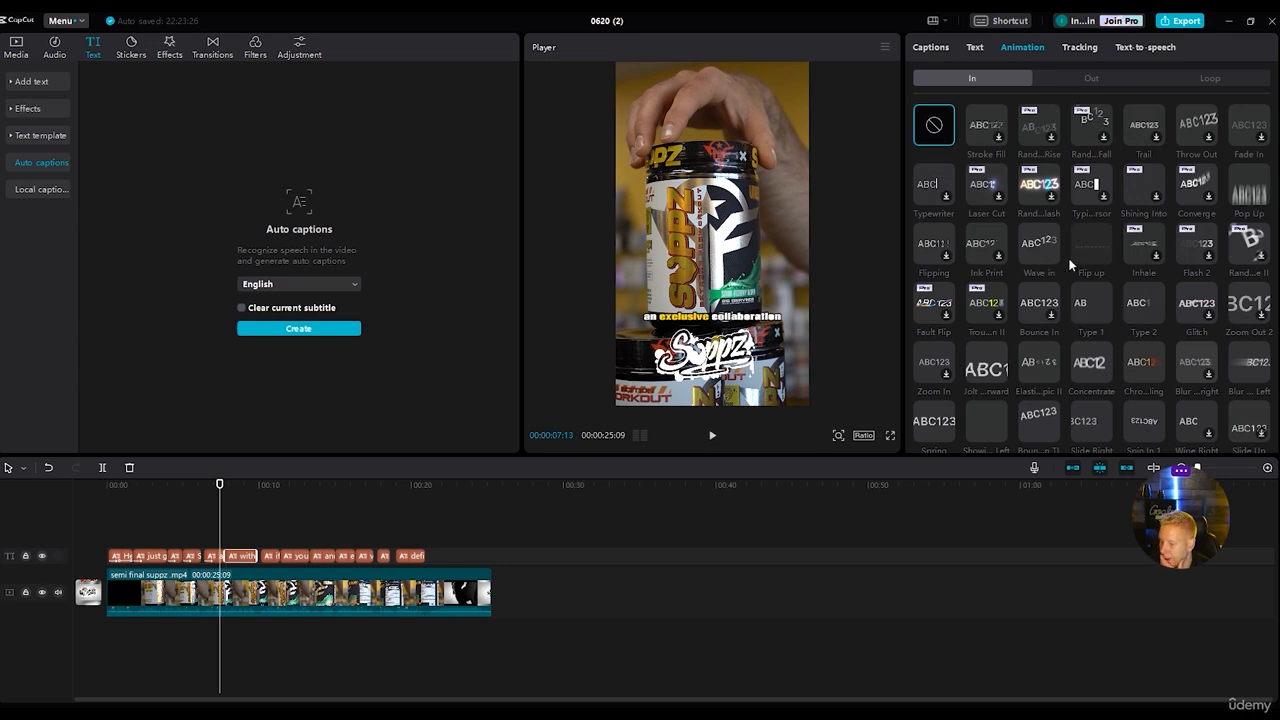
pyautogui.click(1039, 243)
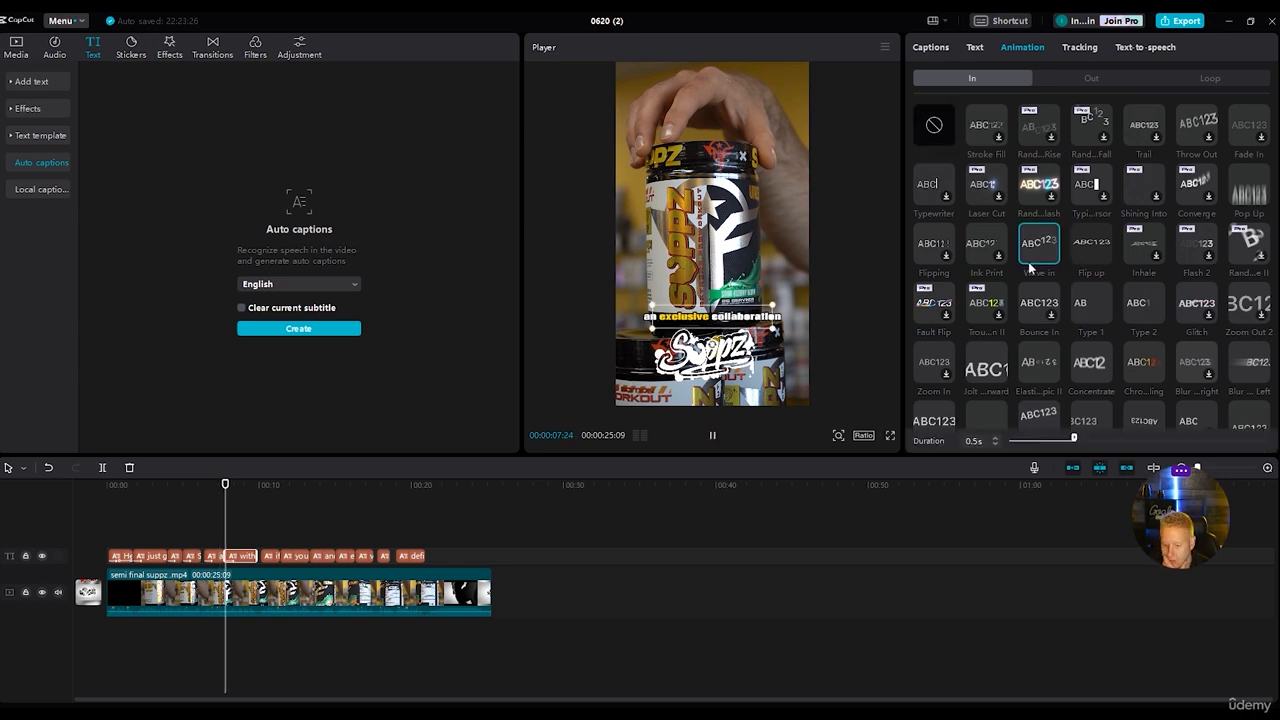
pyautogui.click(272, 556)
pyautogui.click(1024, 48)
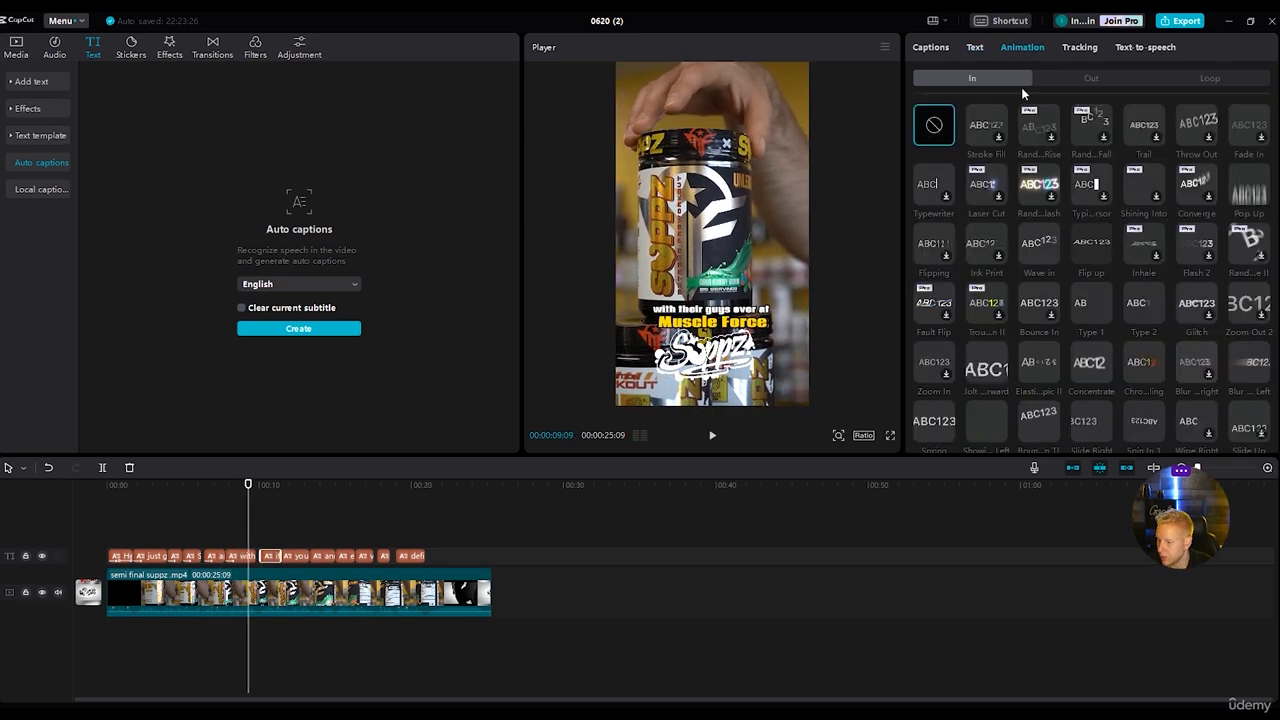
pyautogui.click(1036, 258)
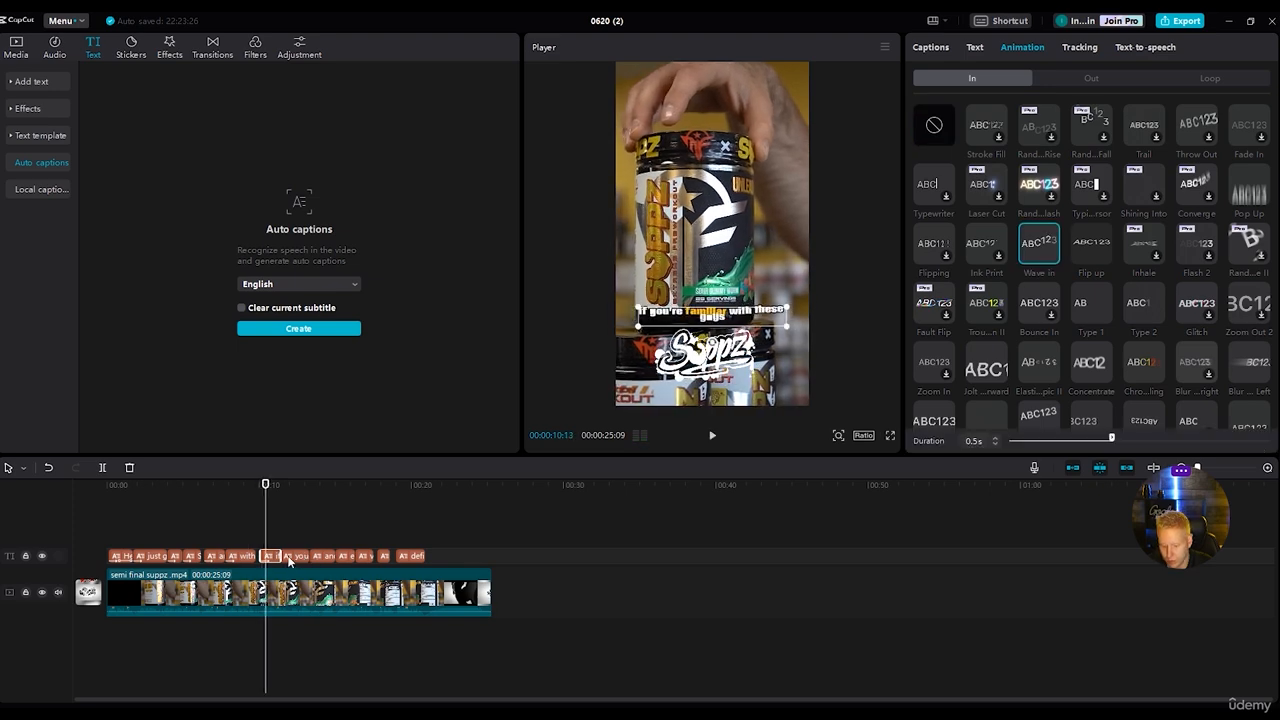
# Apply the Wave in entrance animation to the captions "you know they make some badass pre workouts" and "and this is no different".
pyautogui.click(289, 558)
pyautogui.click(1022, 48)
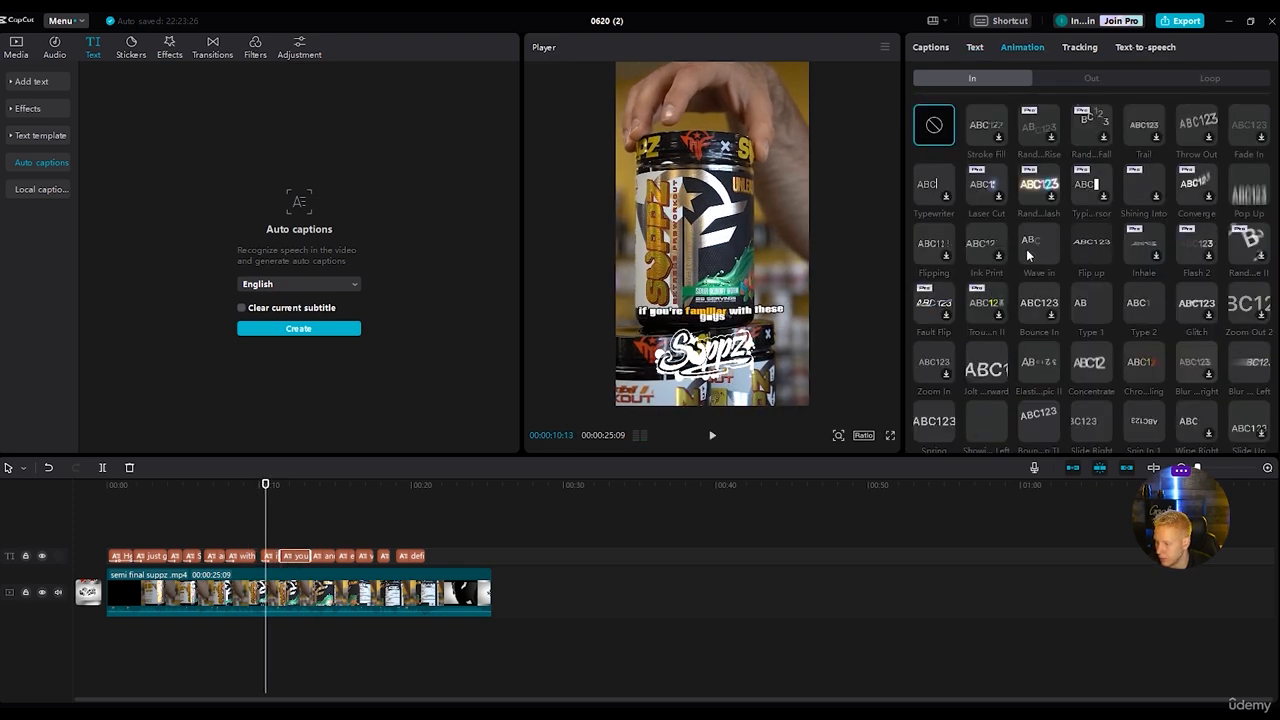
pyautogui.click(1027, 252)
pyautogui.click(321, 558)
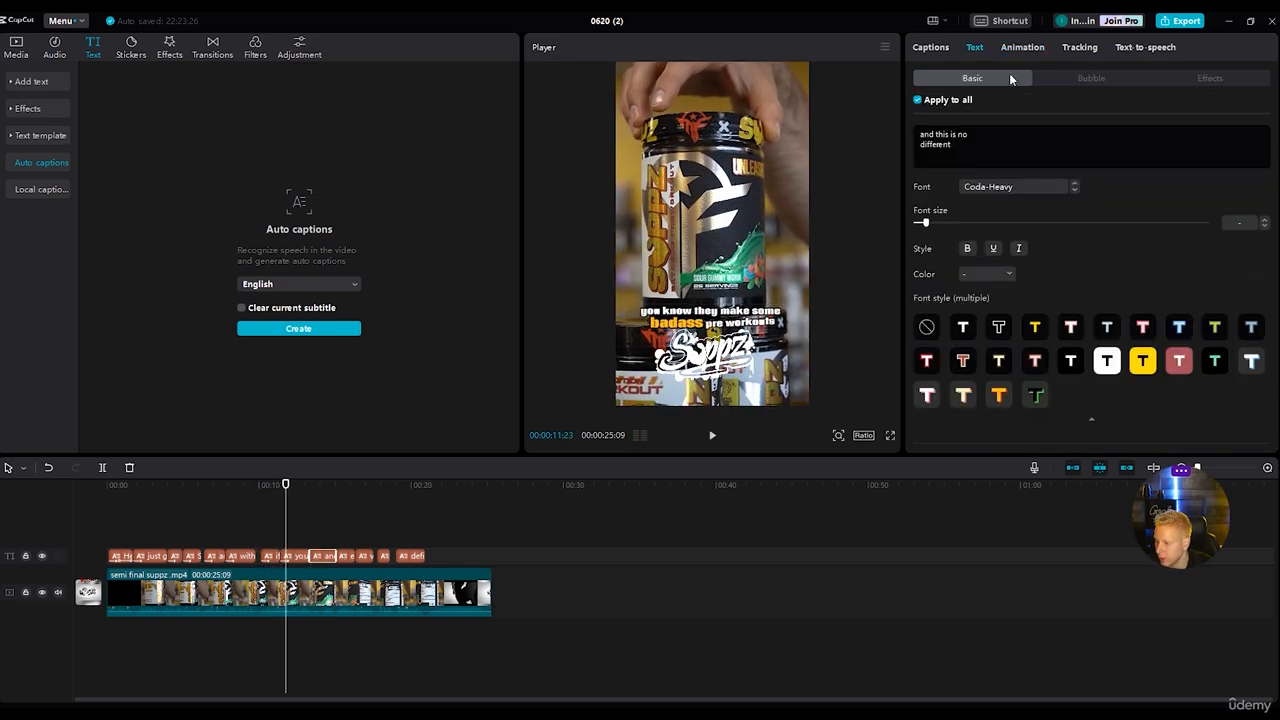
pyautogui.click(1022, 47)
pyautogui.click(1038, 245)
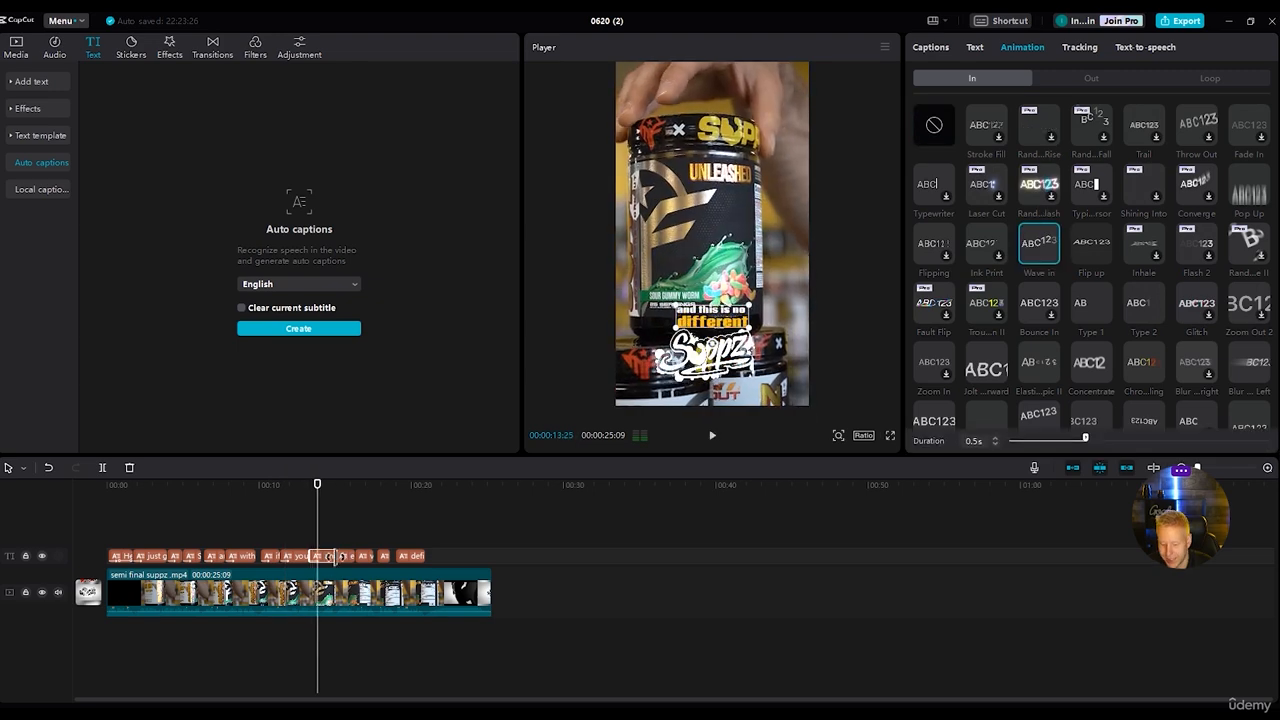
# Apply the Wave in entrance animation to the captions "extremely POTENT" and "very high stimulant".
pyautogui.click(342, 558)
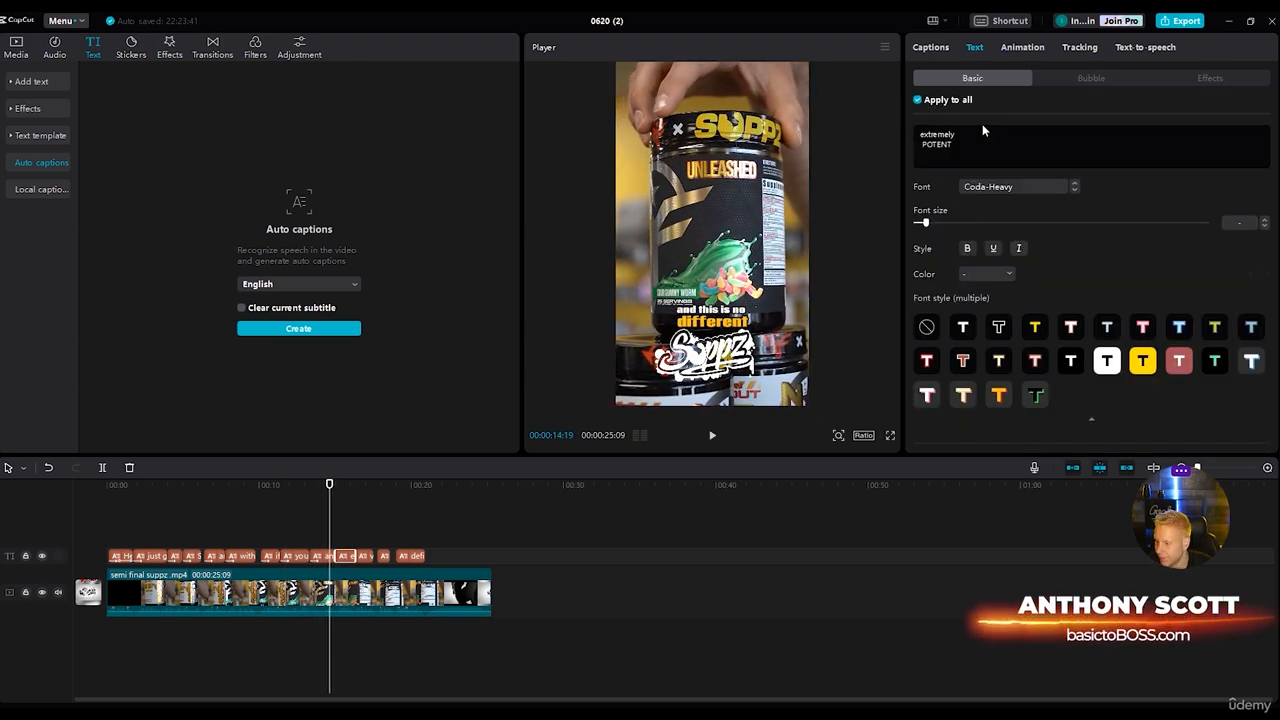
pyautogui.click(1022, 47)
pyautogui.click(1041, 250)
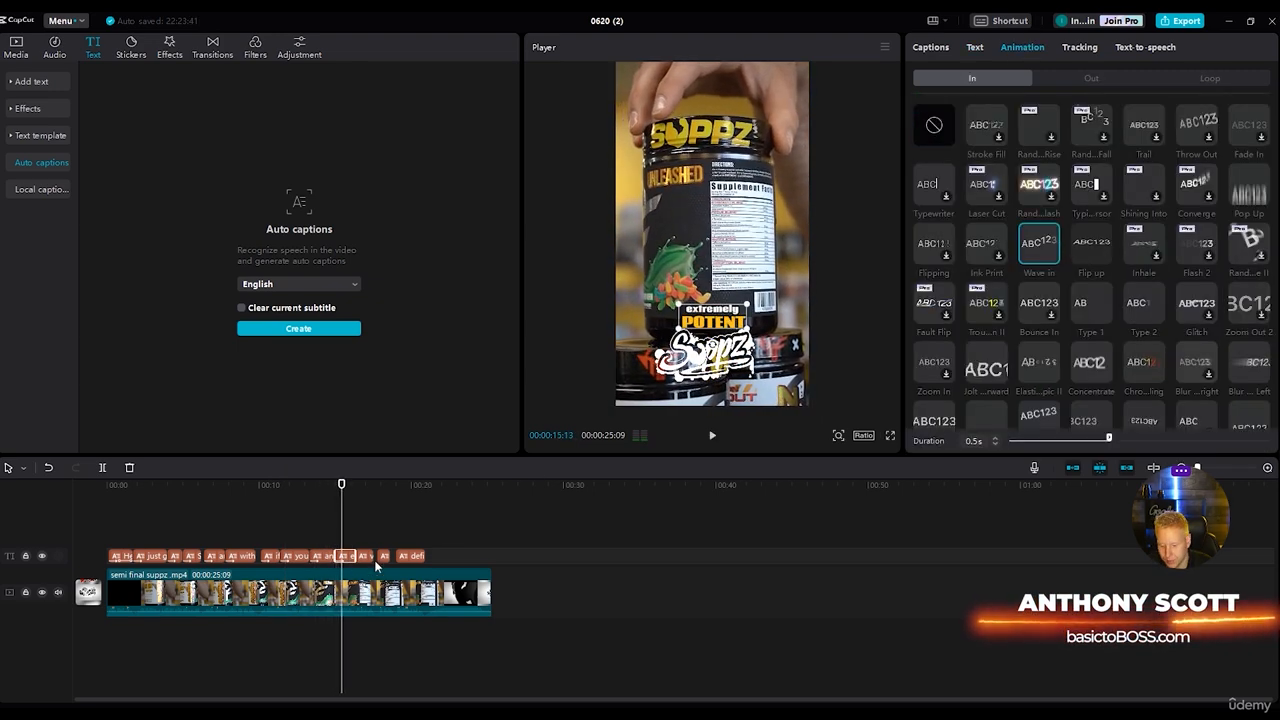
pyautogui.click(367, 556)
pyautogui.click(1022, 47)
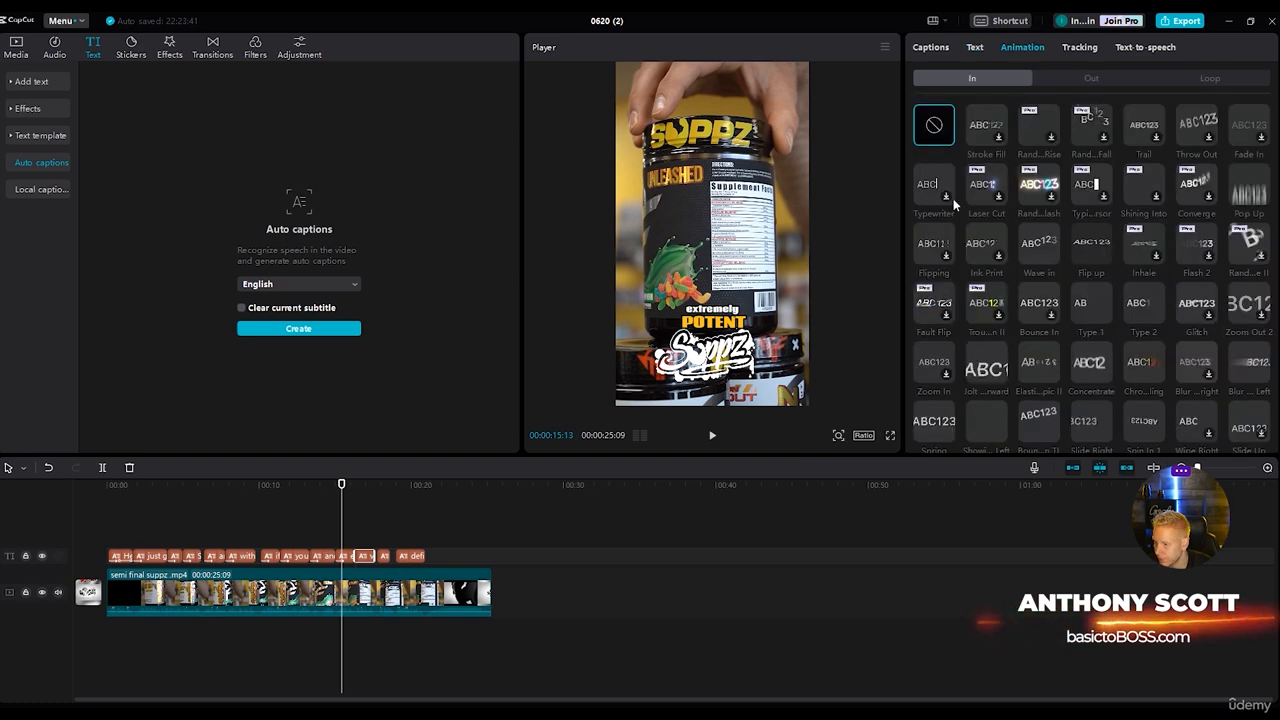
pyautogui.click(1038, 262)
# Apply the Wave in entrance animation to the captions "great focus" and "definitely start with half a scoop with this one!".
pyautogui.click(385, 558)
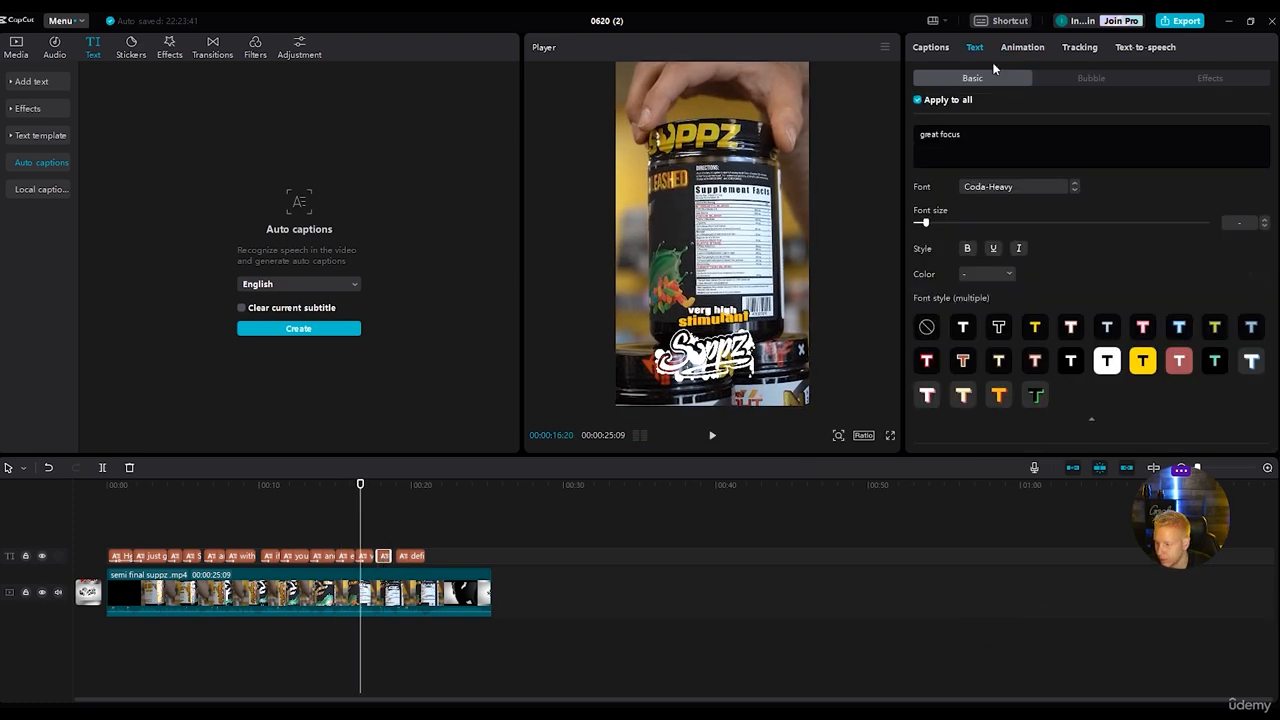
pyautogui.click(1022, 47)
pyautogui.click(1038, 243)
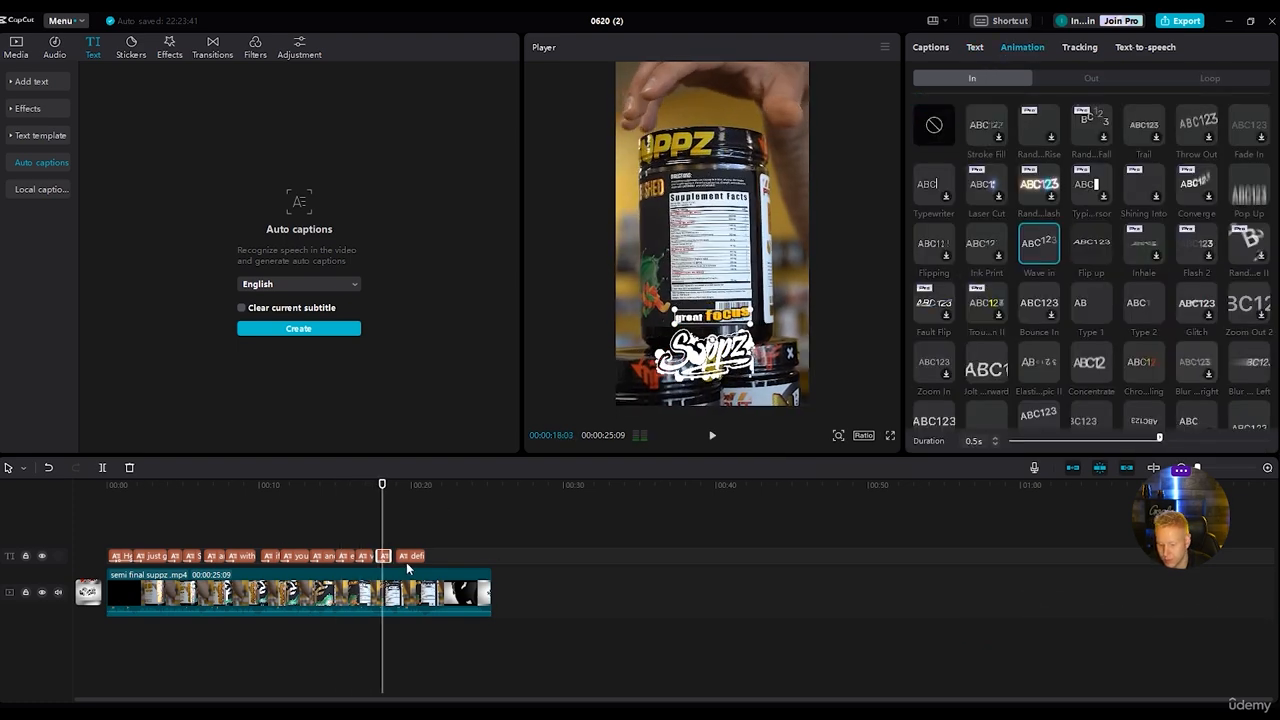
pyautogui.click(412, 556)
pyautogui.click(1024, 47)
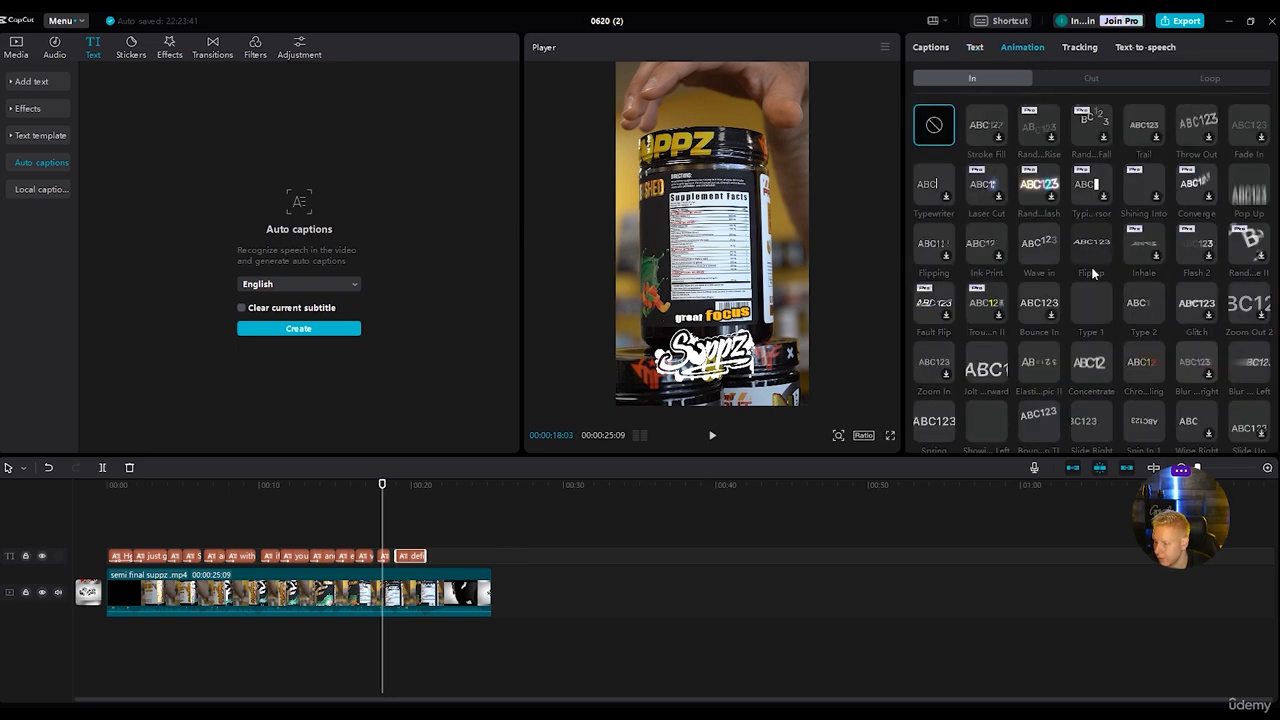
pyautogui.click(1038, 243)
pyautogui.click(1082, 78)
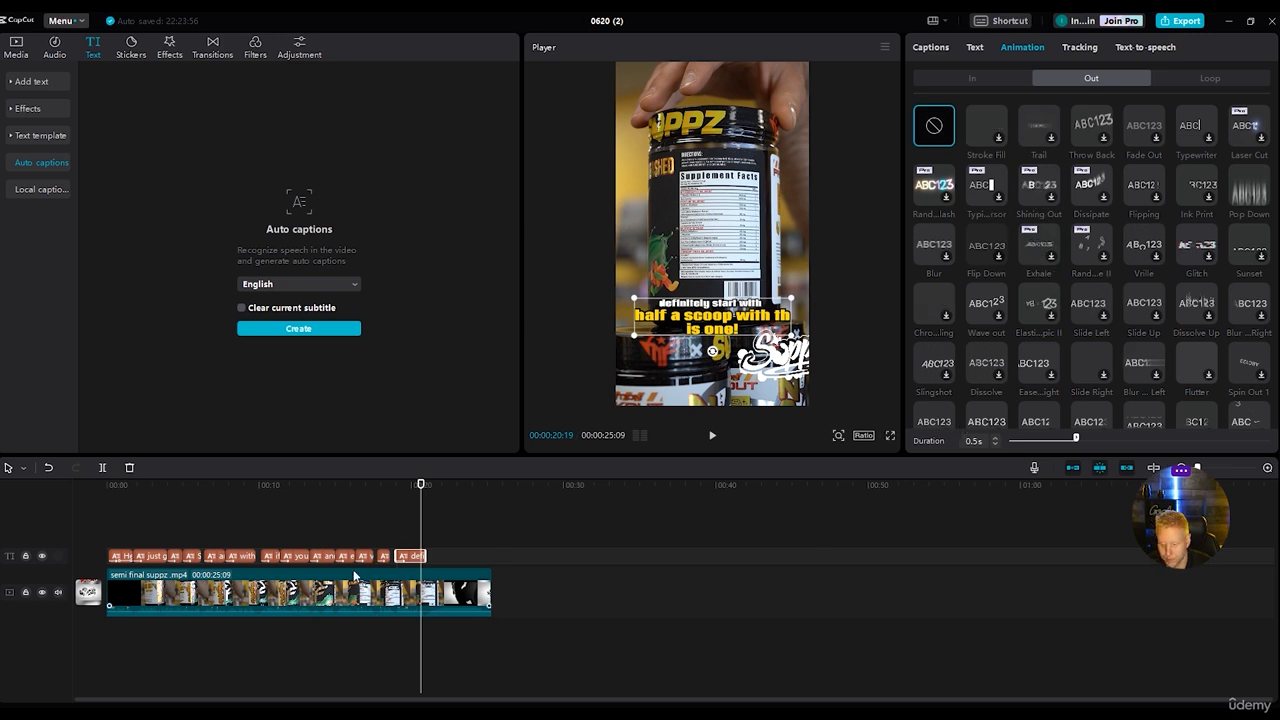
# Play the reel from the beginning through the closing Suppz logo to review all the animated captions.
pyautogui.press('Home')
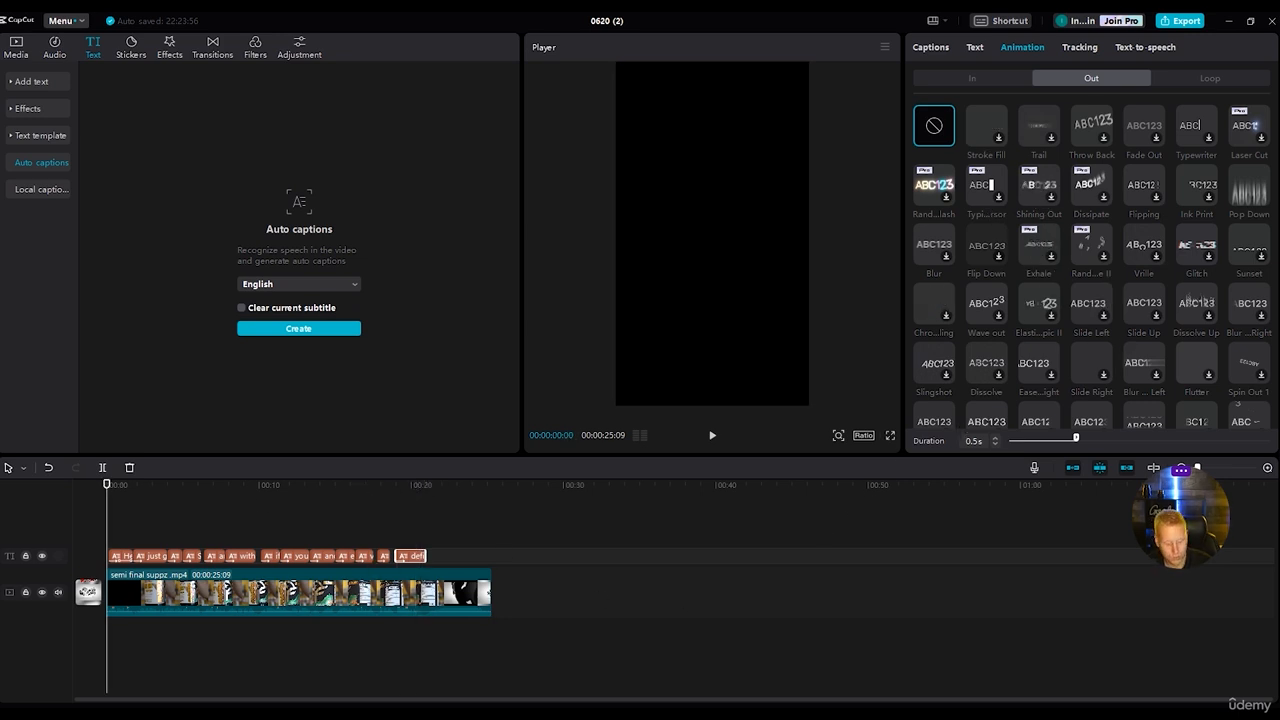
pyautogui.press('space')
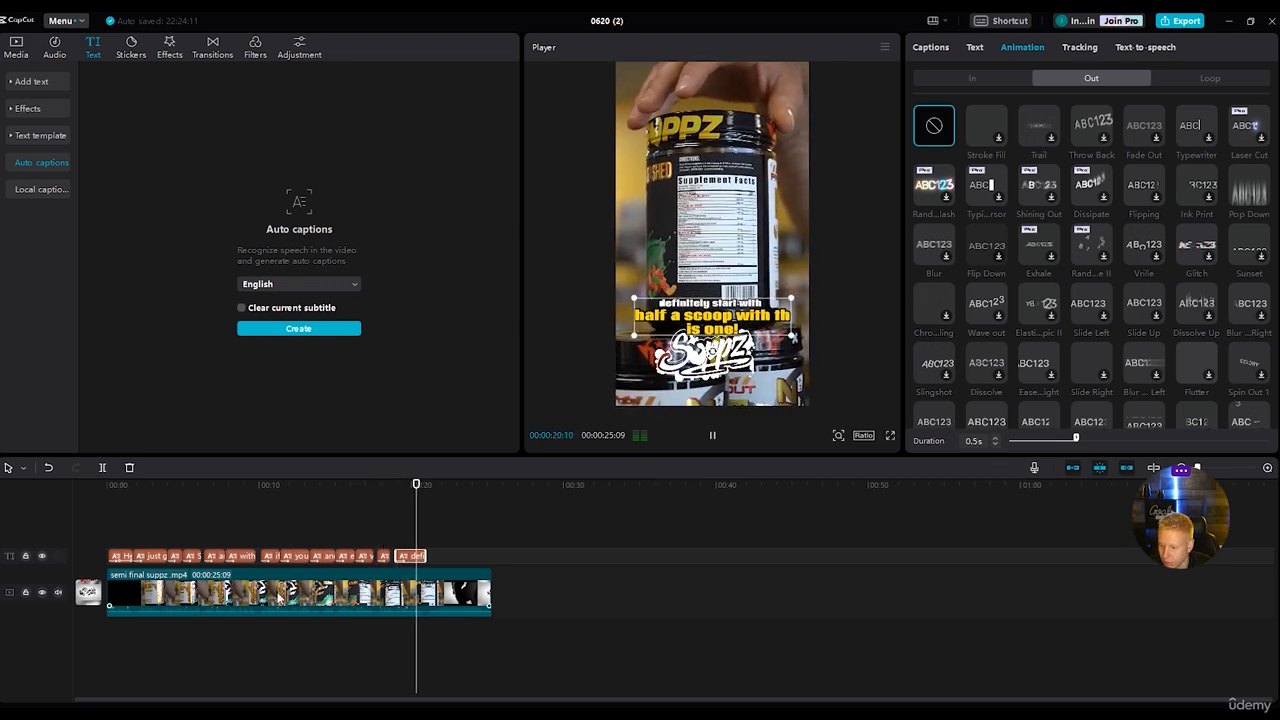
pyautogui.press('space')
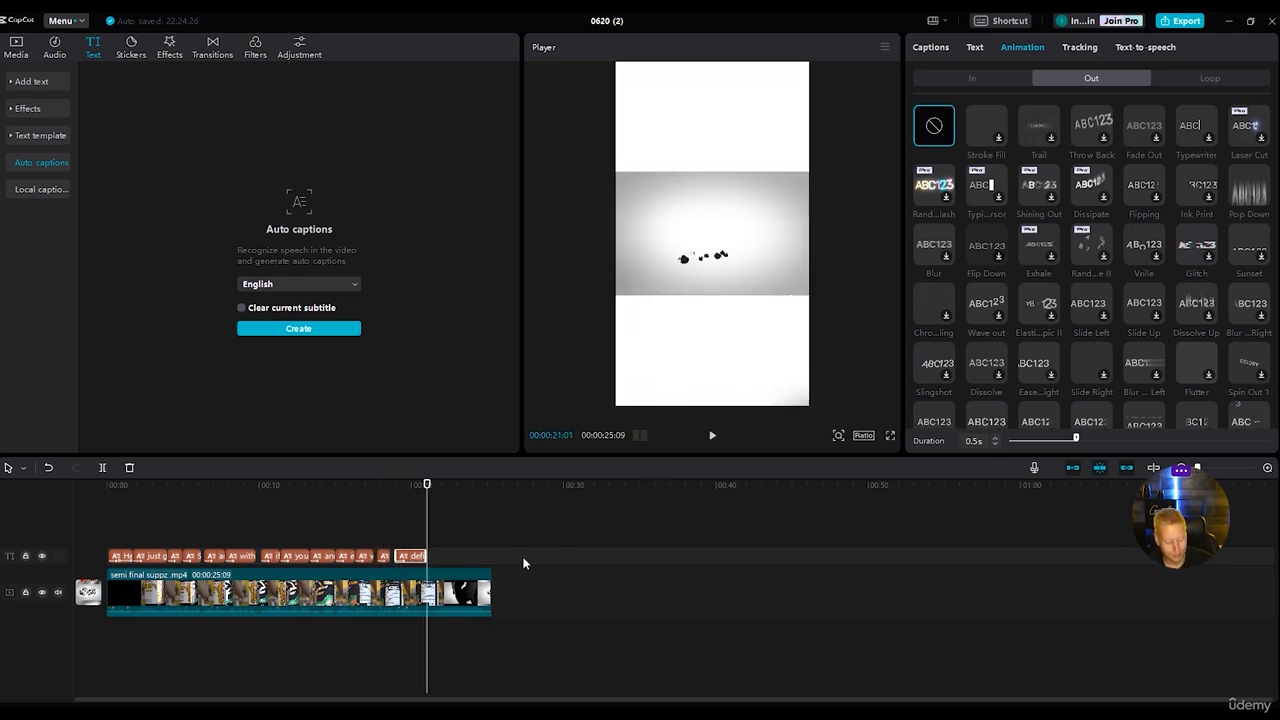
pyautogui.press('space')
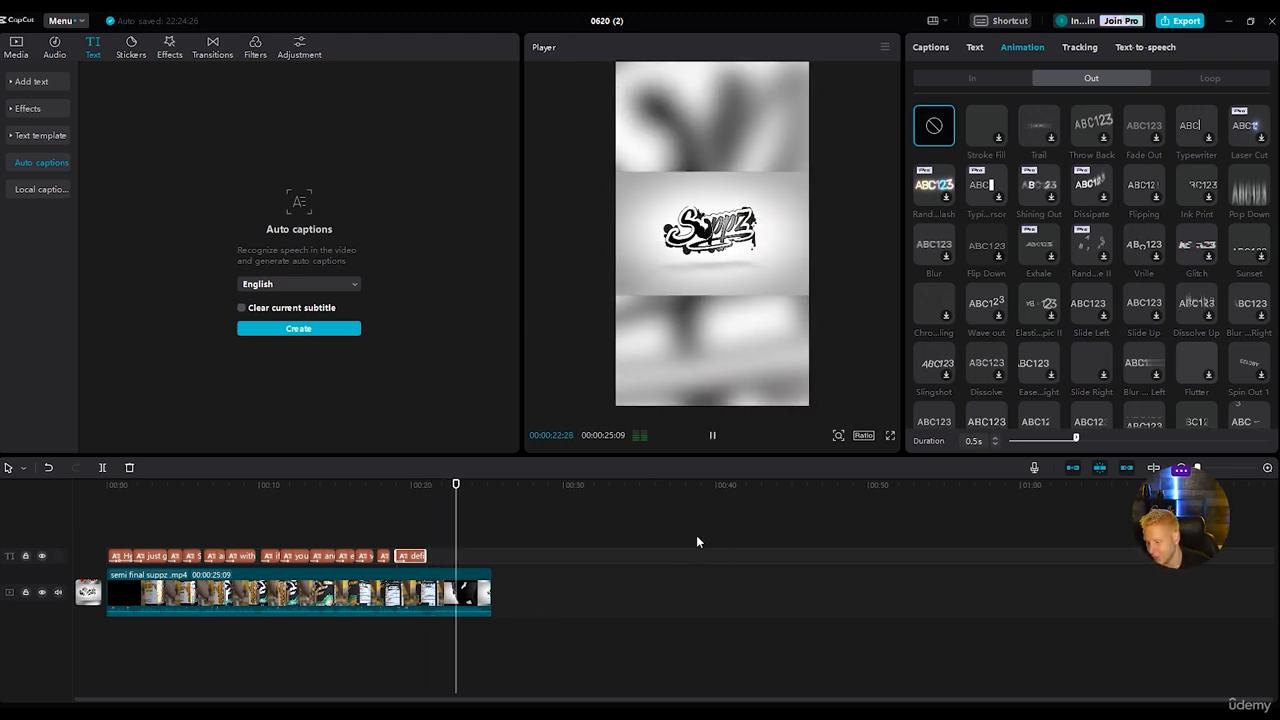
pyautogui.press('space')
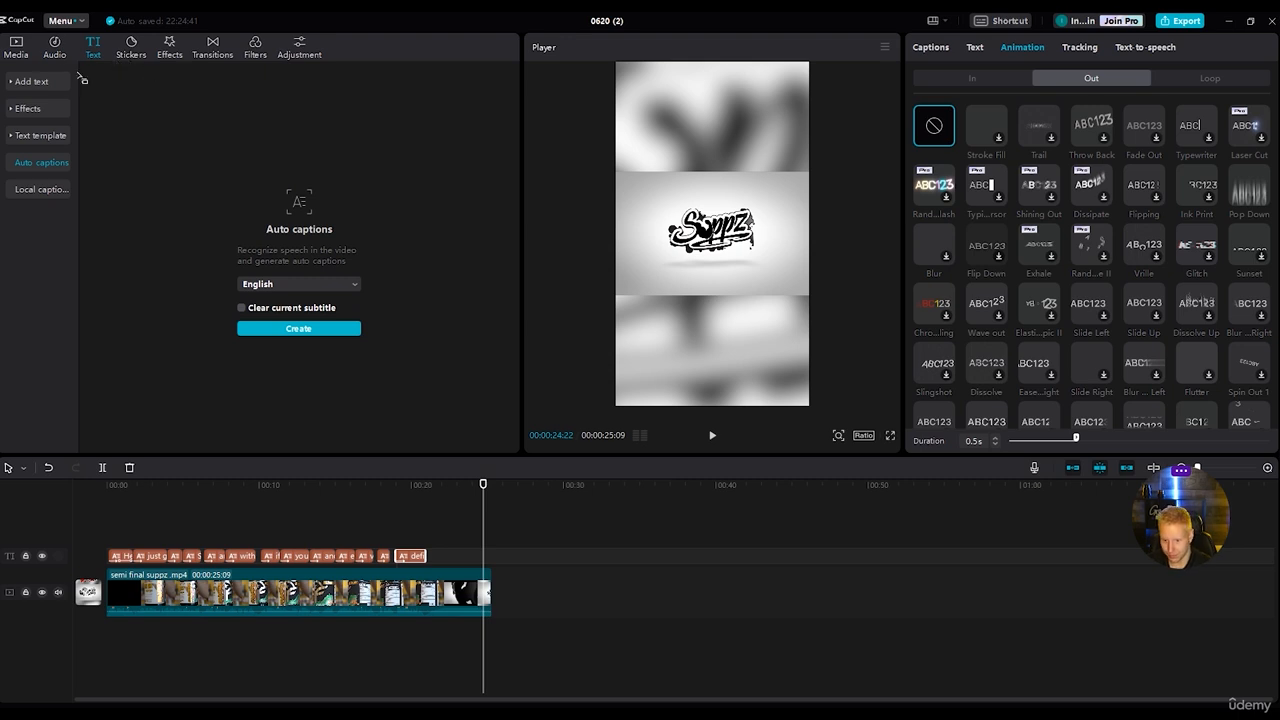
# Open the export settings and replace the video title with "Suppz Unleashed)".
pyautogui.click(1182, 20)
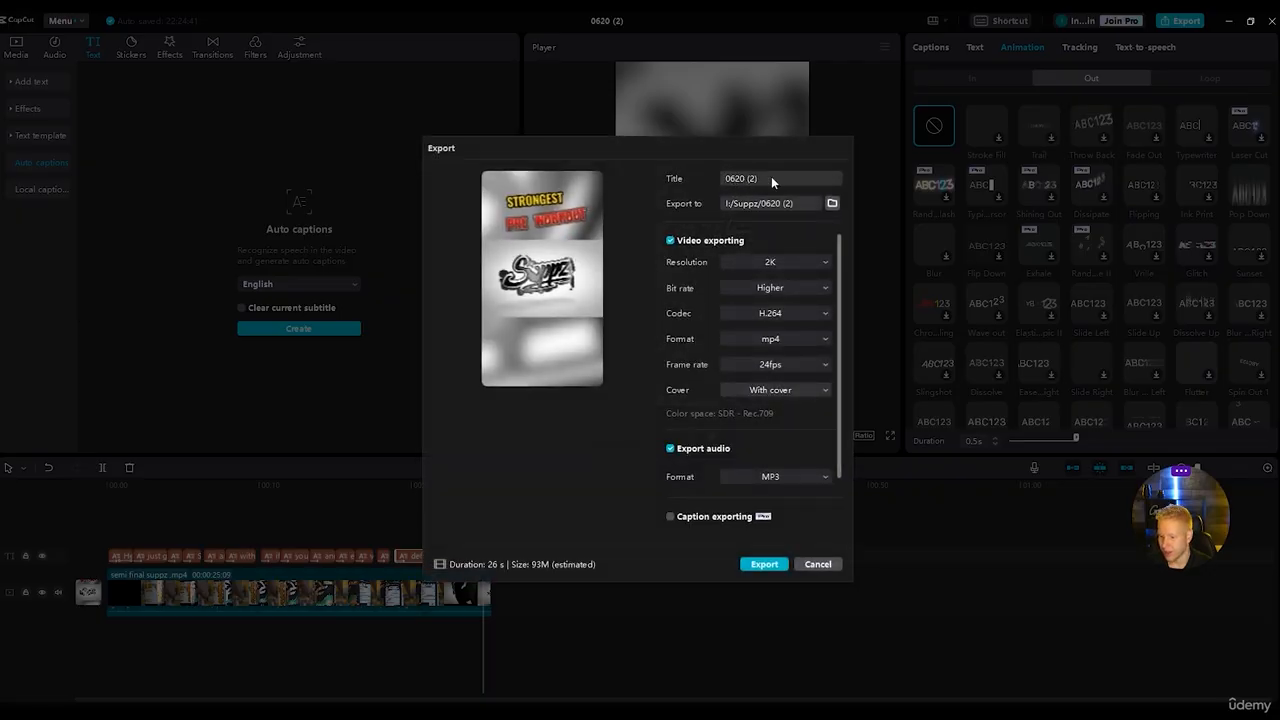
pyautogui.moveTo(773, 176); pyautogui.dragTo(677, 176)
pyautogui.press('BackSpace')
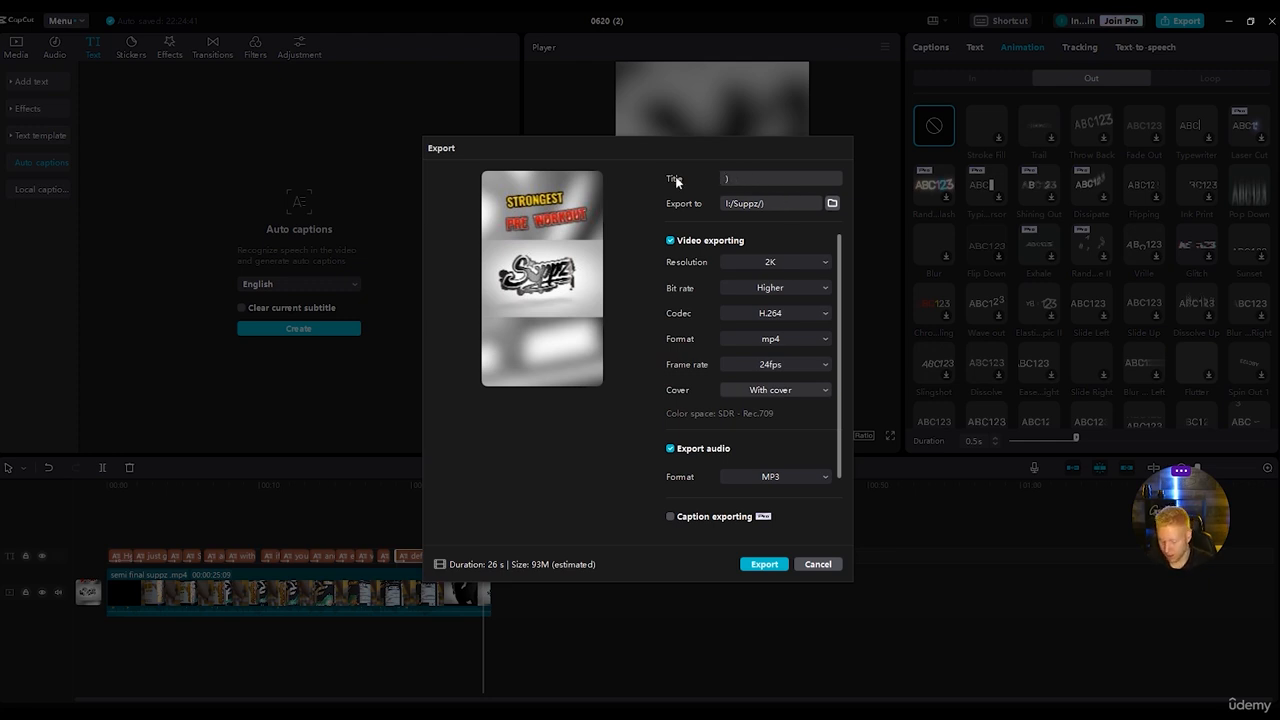
pyautogui.write('Sup')
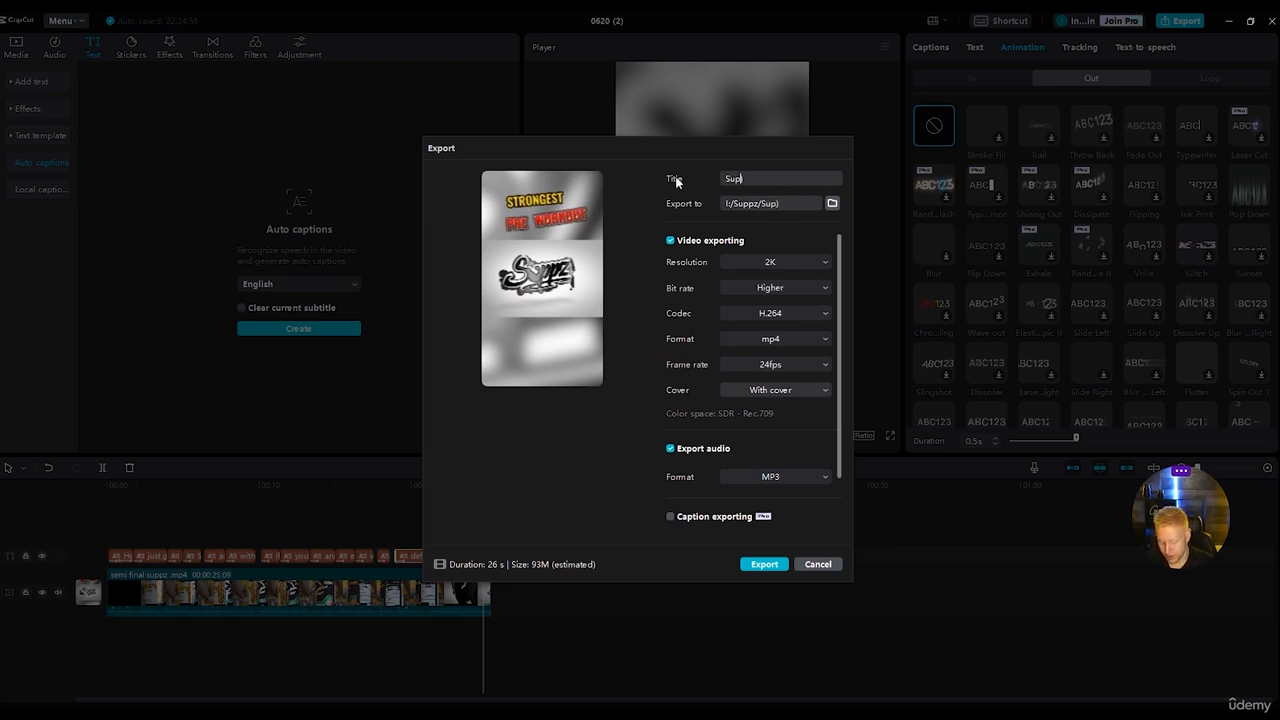
pyautogui.write('pz Unlea')
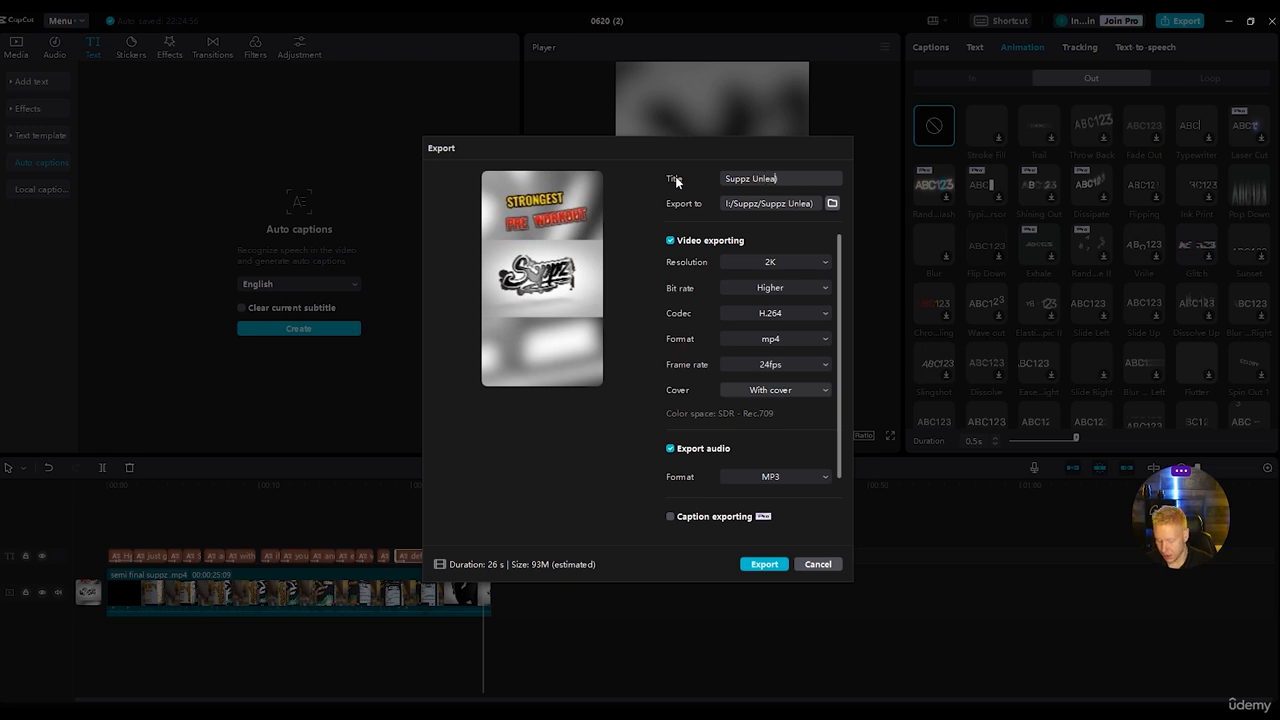
pyautogui.write('shed')
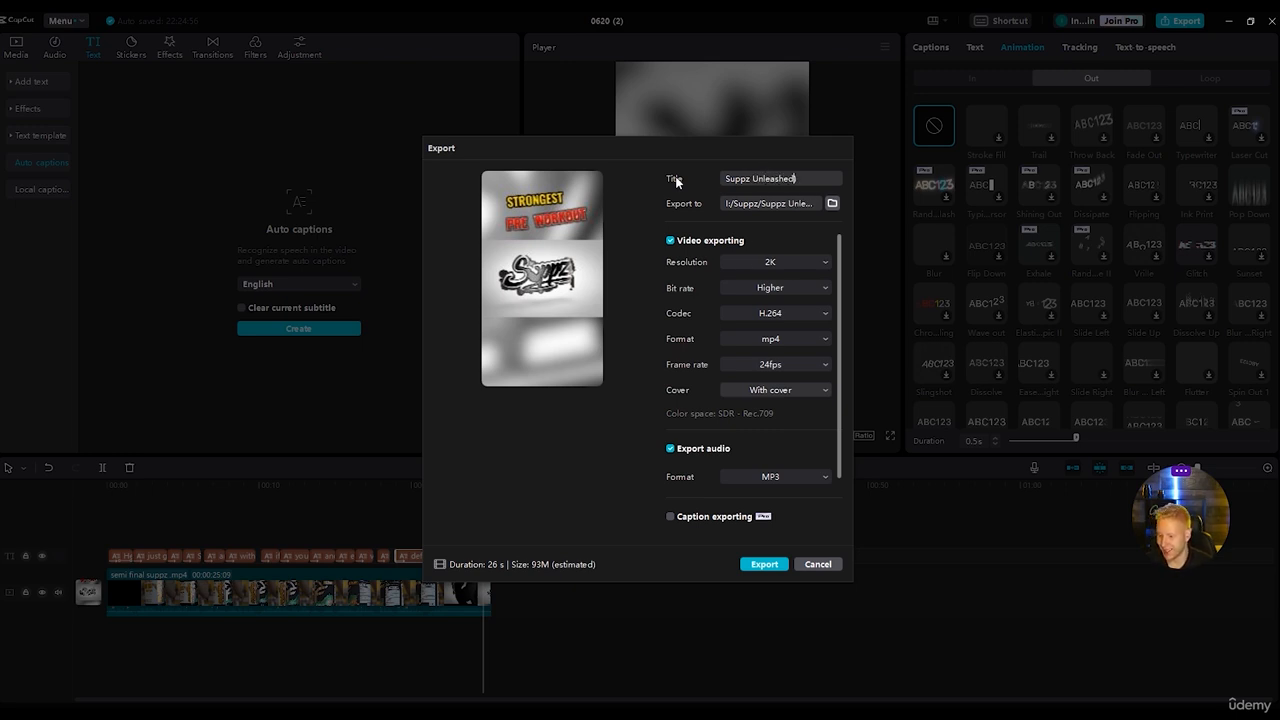
# Export the video at 2K resolution and dismiss the publishing offer without posting it.
pyautogui.click(806, 260)
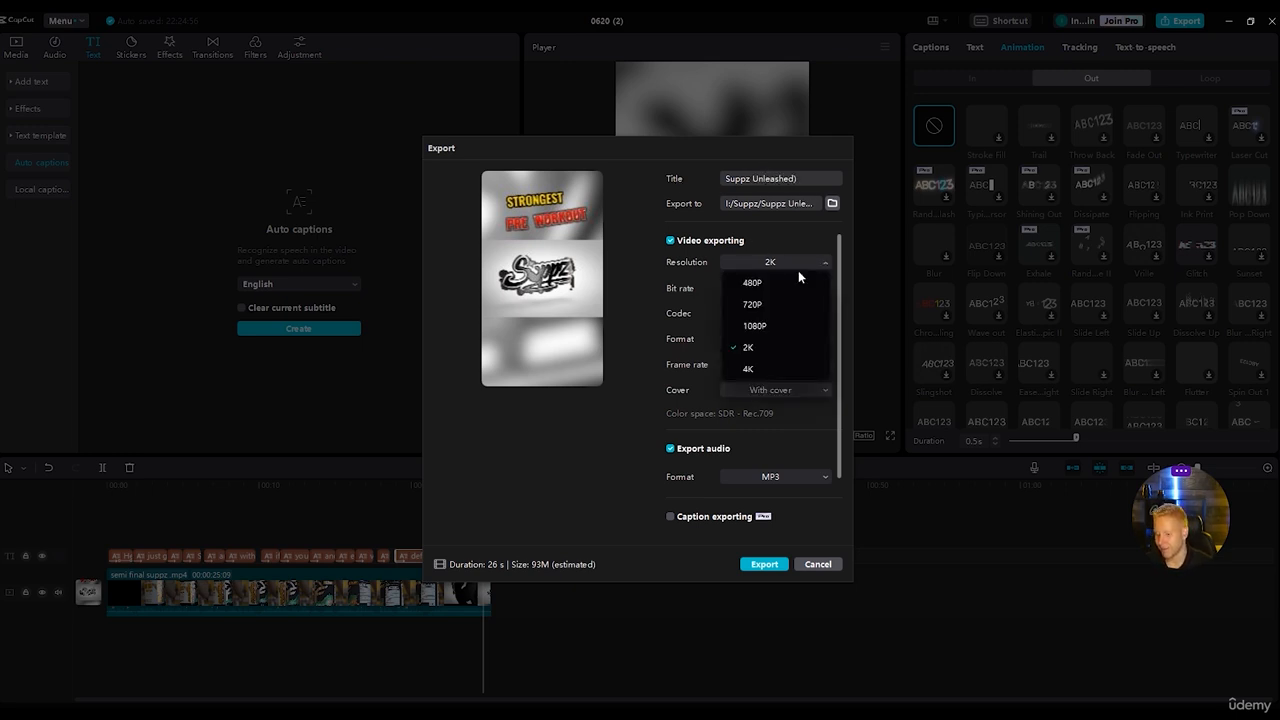
pyautogui.click(766, 346)
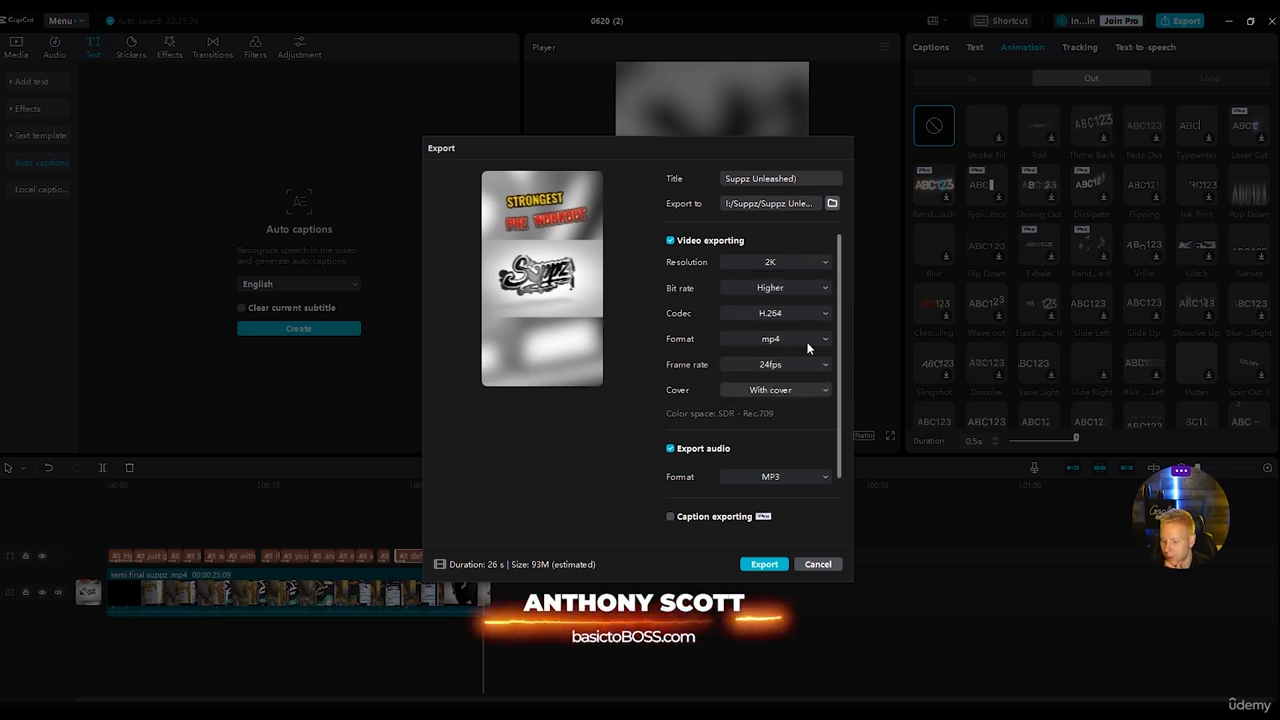
pyautogui.click(762, 565)
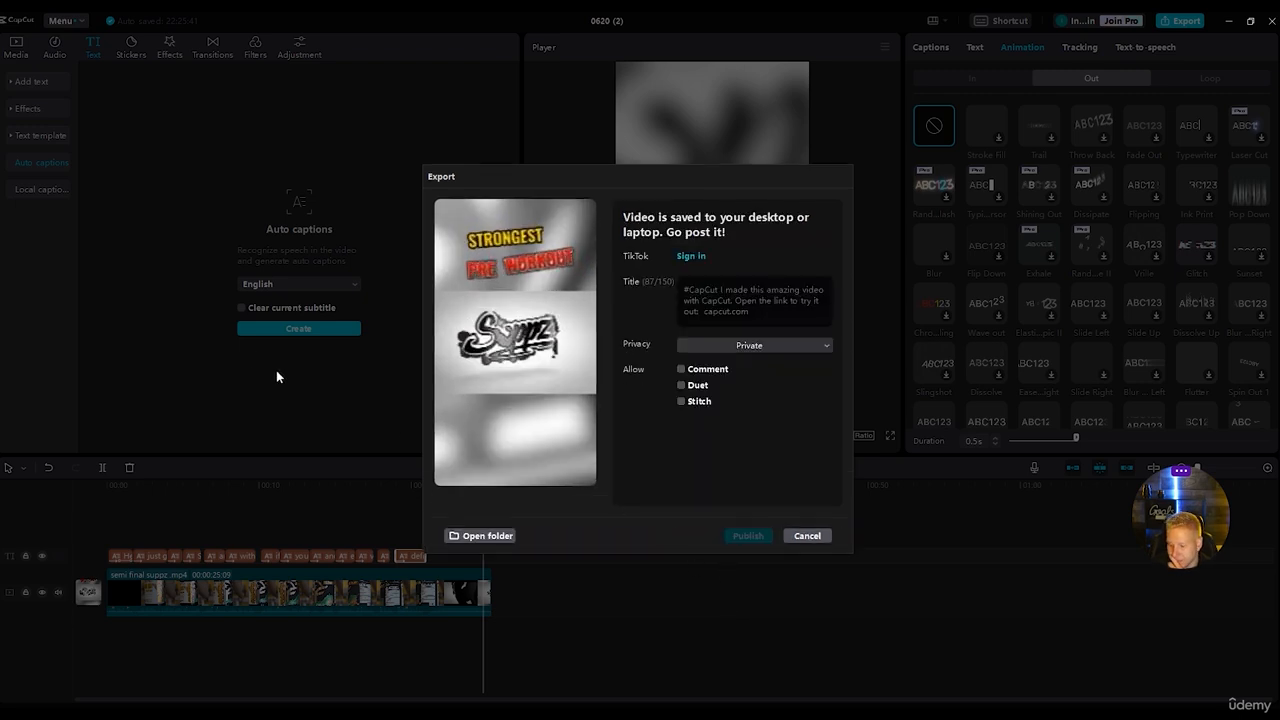
pyautogui.click(806, 536)
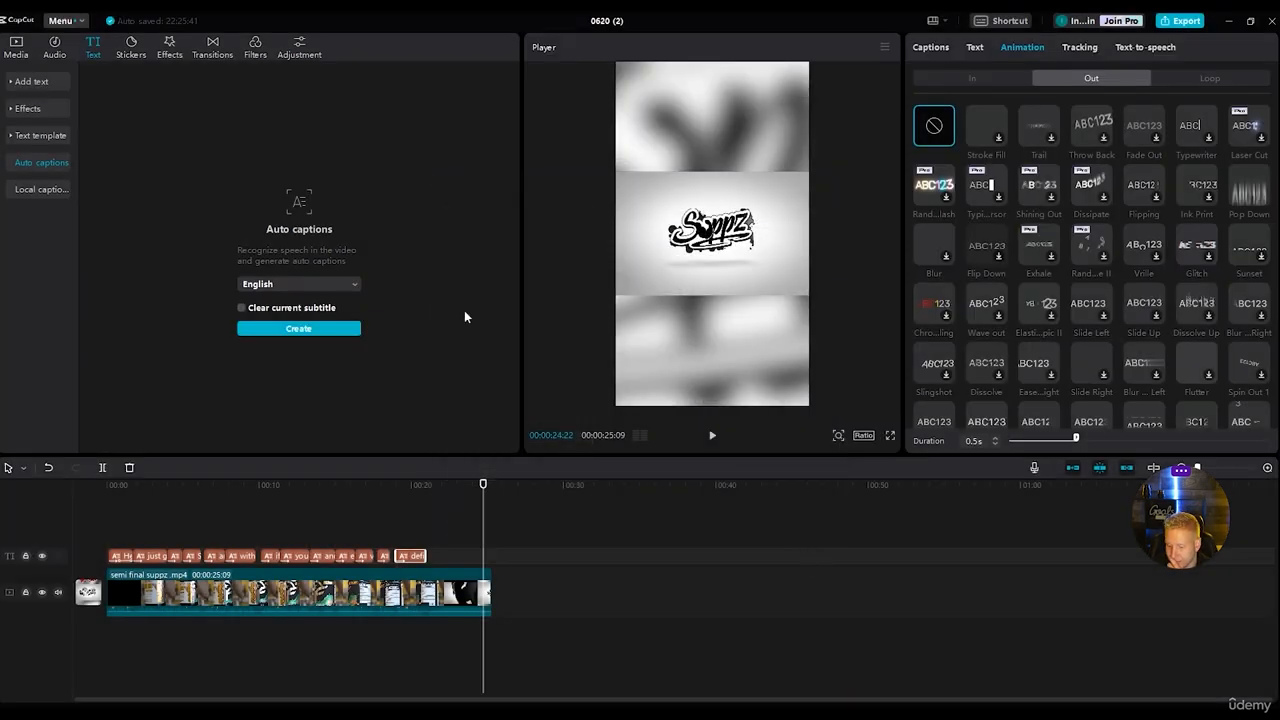